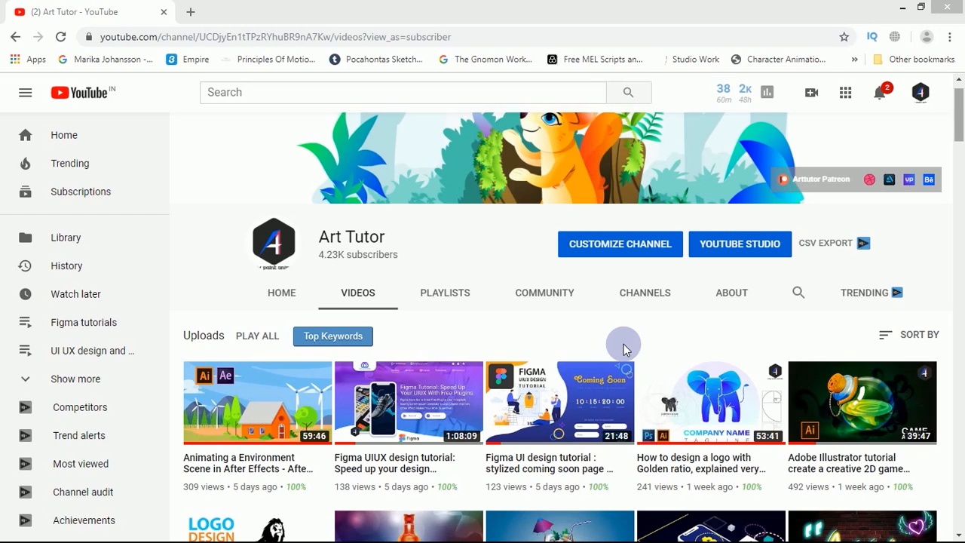
Step: Browse the Art Tutor channel's uploaded videos from the newest down to the oldest tutorials
scroll(623, 348, down, 2)
scroll(626, 348, down, 2)
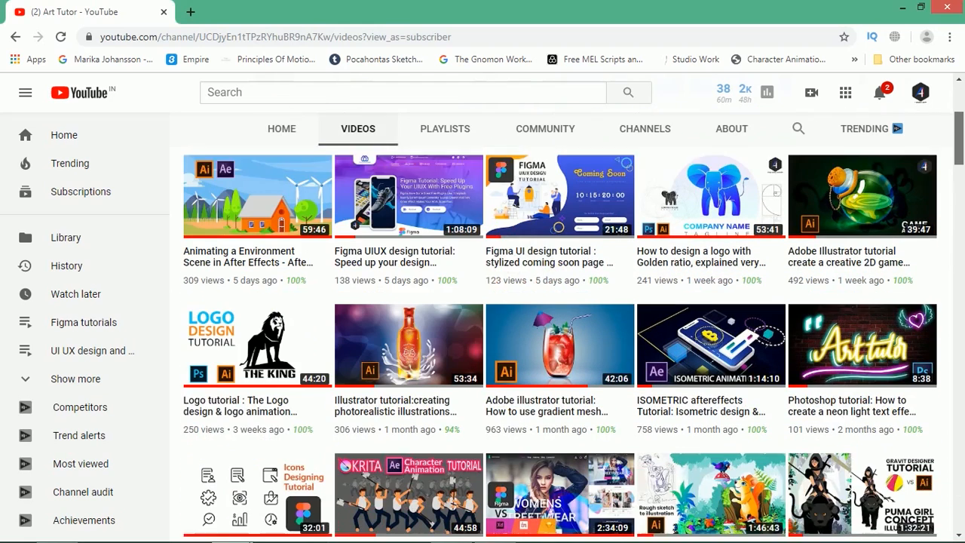
scroll(559, 339, up, 1)
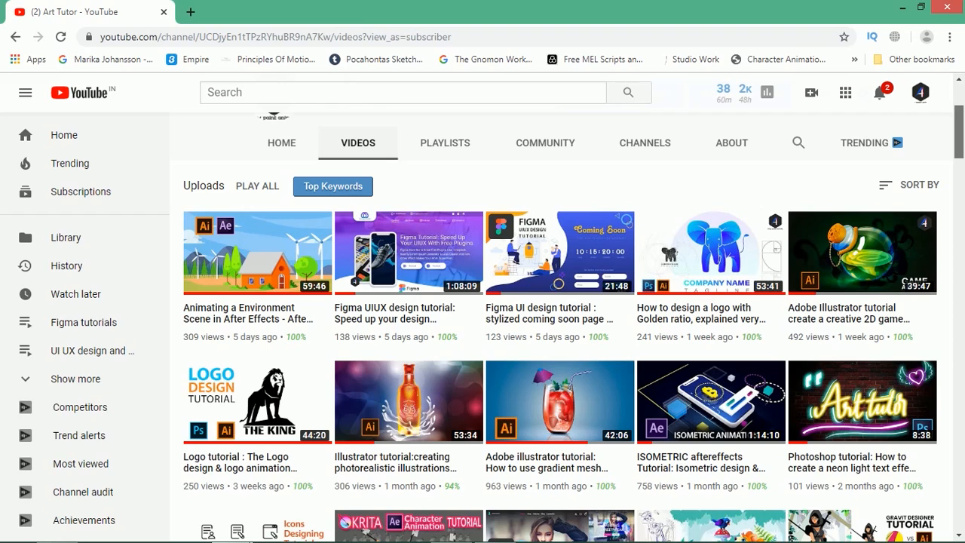
scroll(573, 324, down, 2)
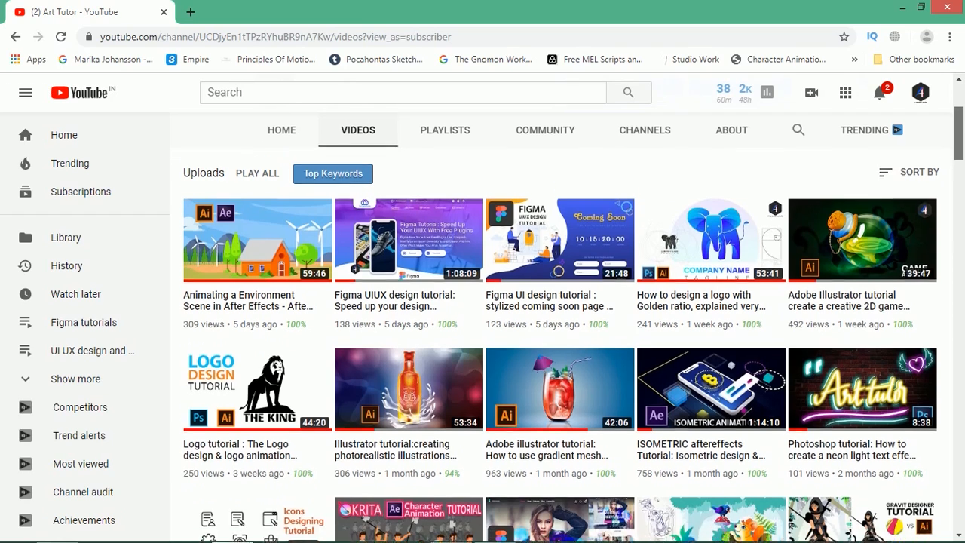
scroll(573, 337, down, 3)
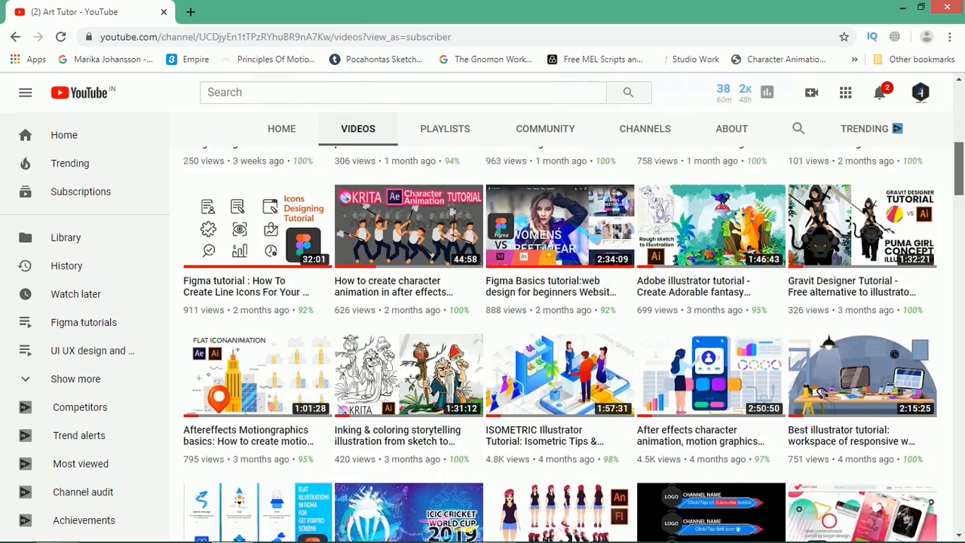
scroll(560, 339, down, 3)
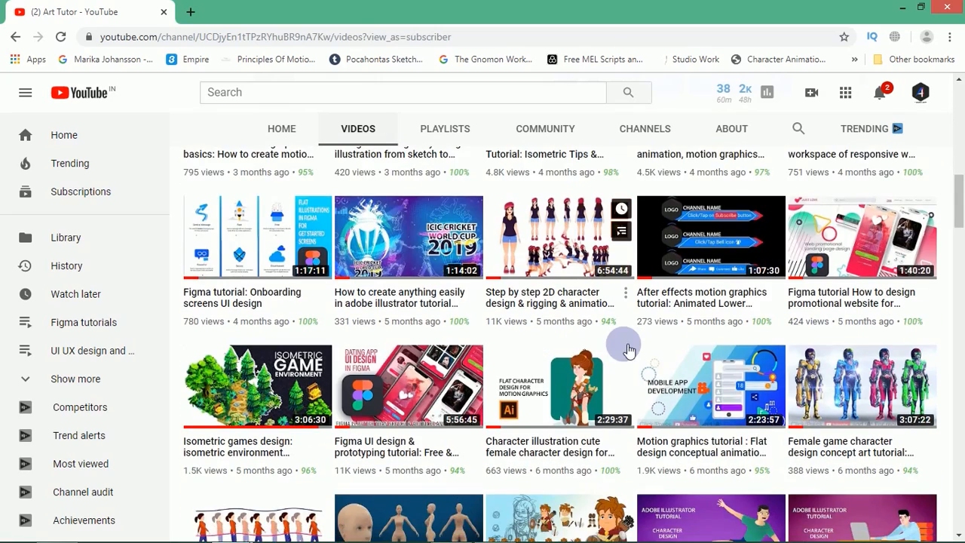
scroll(625, 340, down, 5)
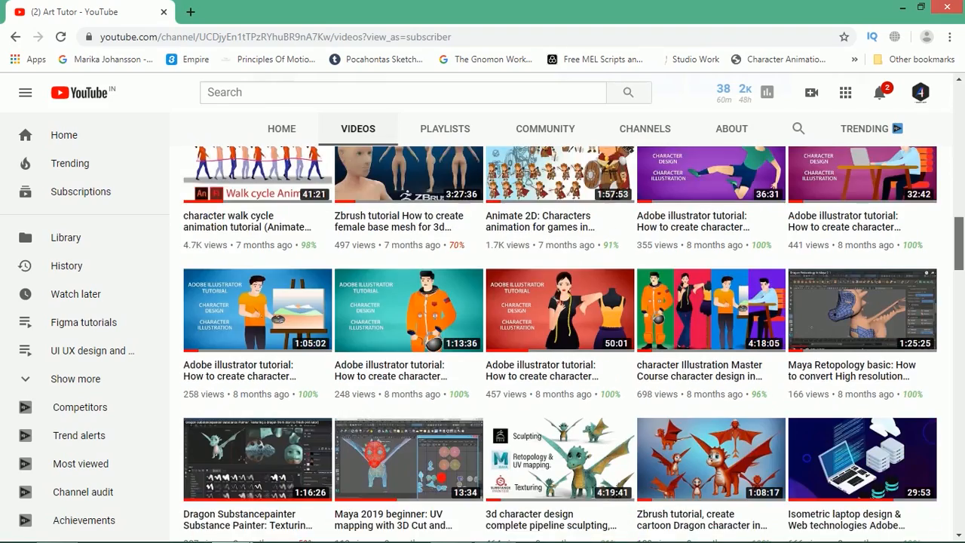
scroll(574, 344, down, 8)
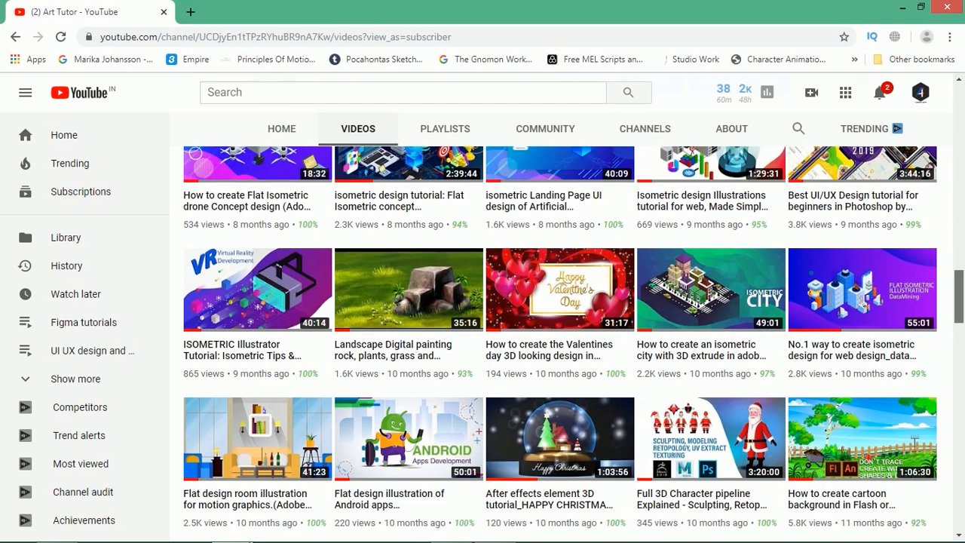
scroll(625, 345, down, 2)
scroll(559, 345, down, 2)
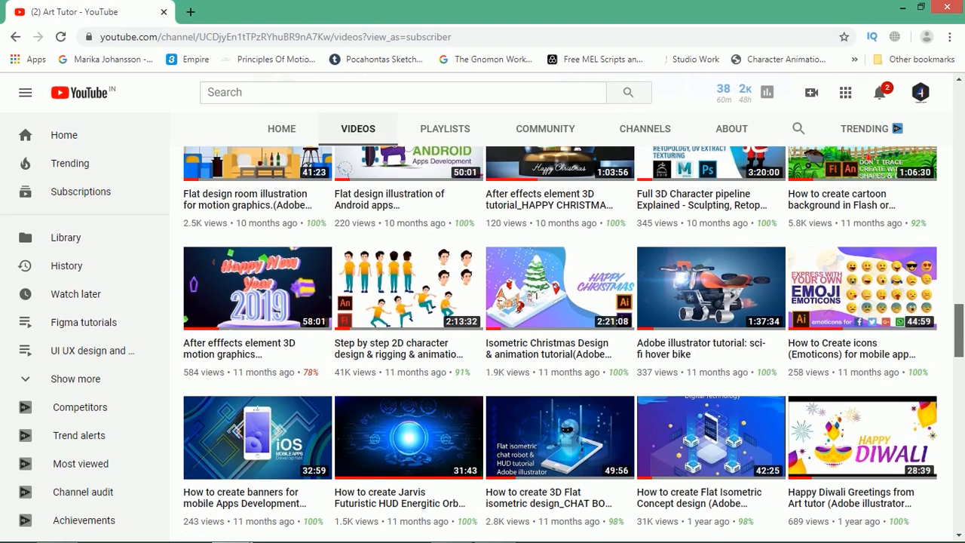
drag(959, 330, 958, 333)
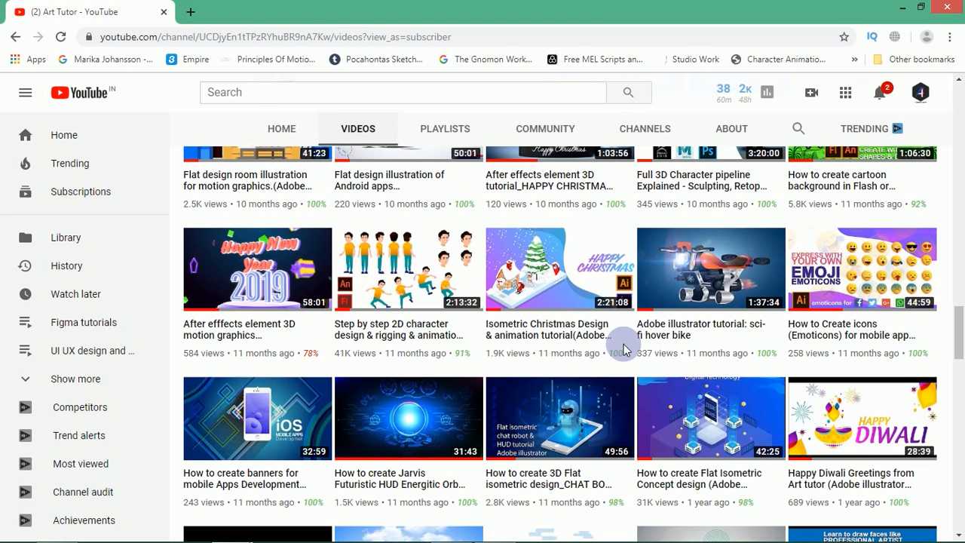
scroll(623, 349, down, 3)
scroll(573, 344, down, 2)
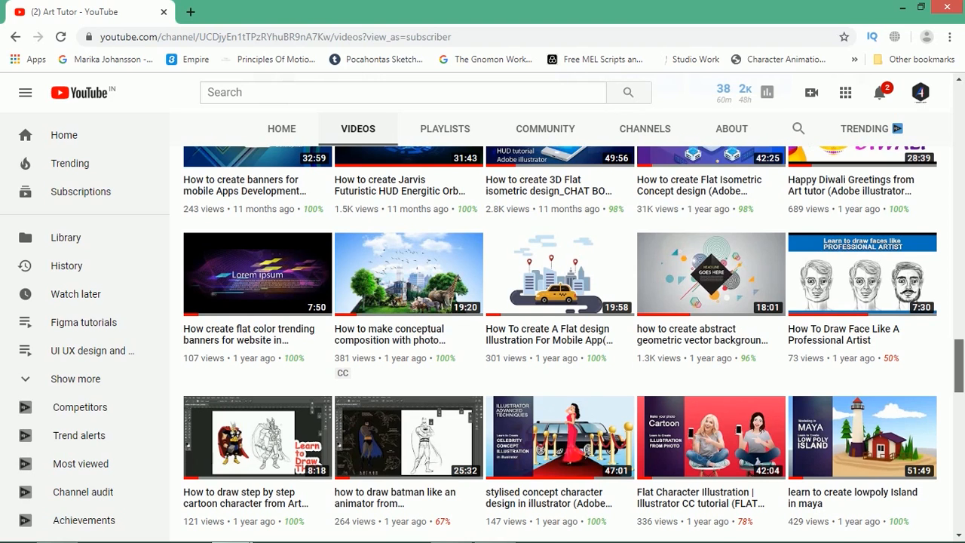
scroll(573, 347, down, 1)
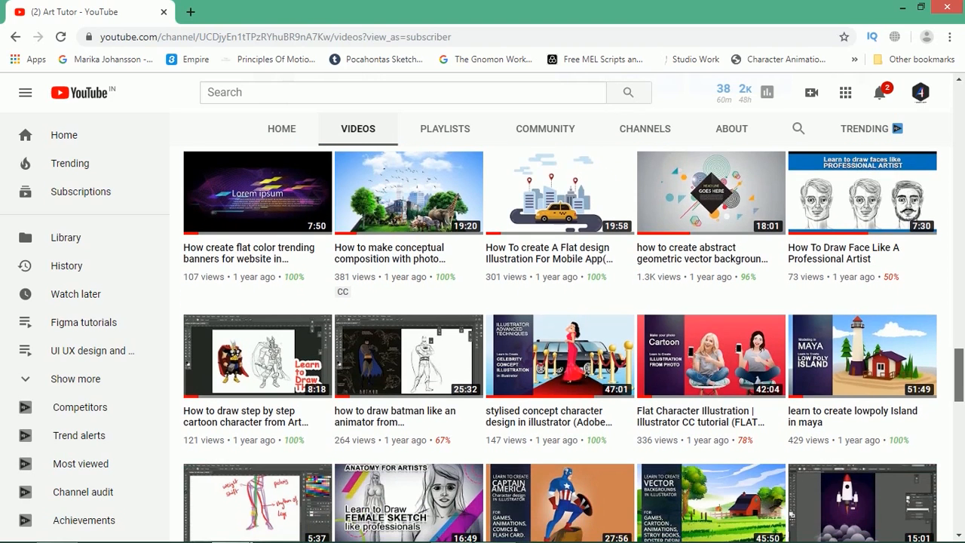
scroll(560, 340, down, 3)
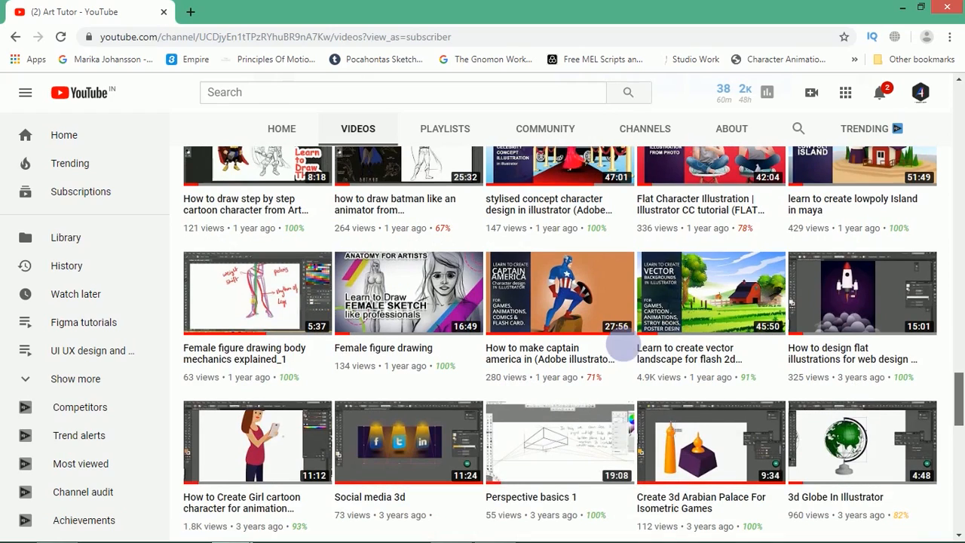
scroll(623, 344, down, 5)
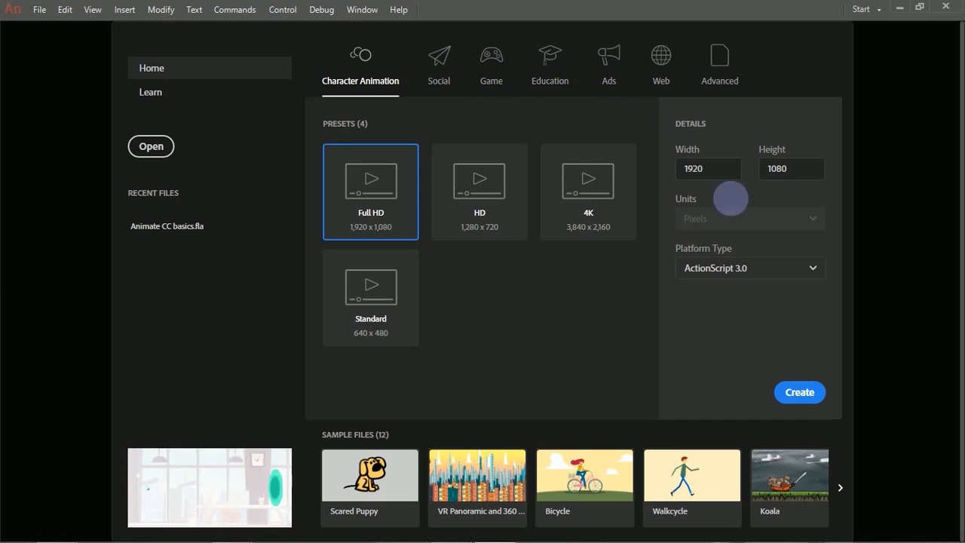
Step: Look over the available platform types, and open the existing document Animate CC basics.fla from the Desktop
click(782, 269)
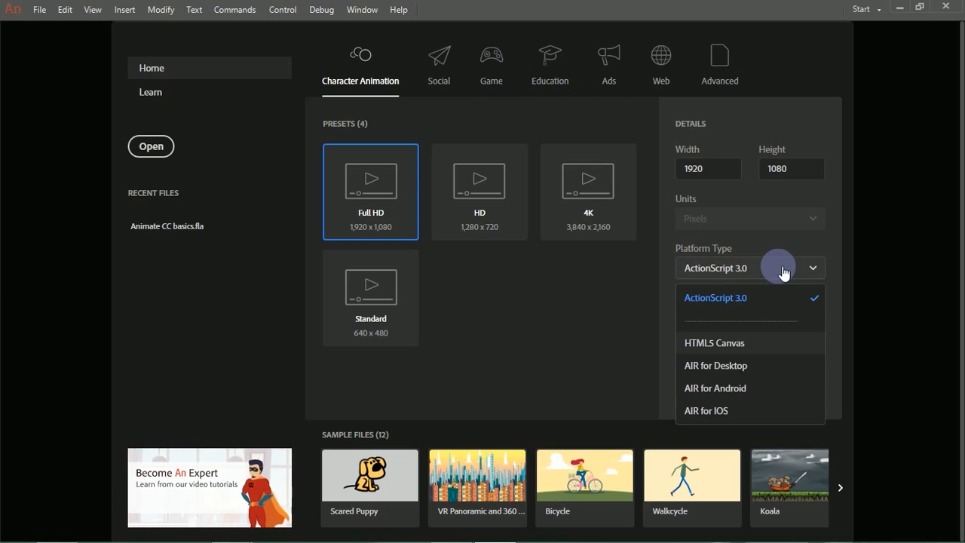
click(779, 269)
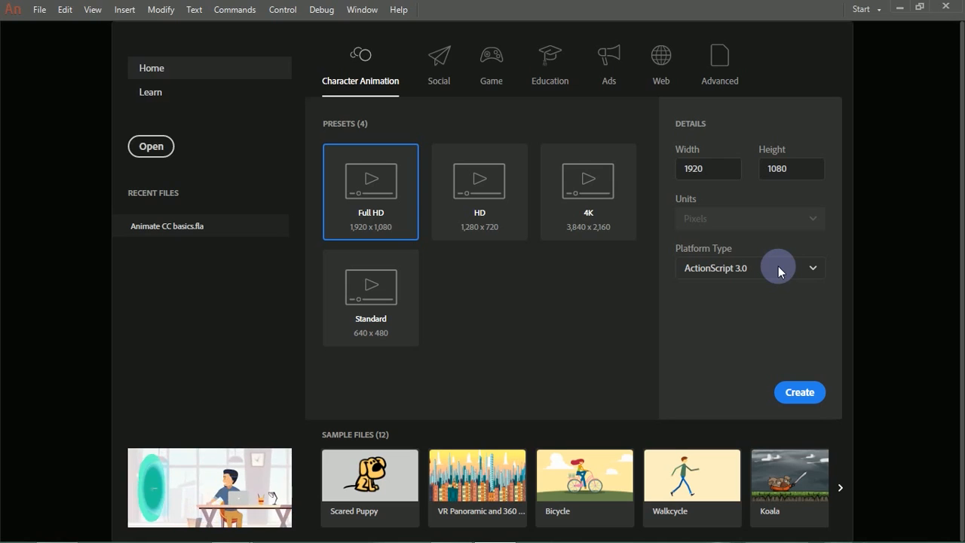
click(167, 147)
drag(317, 124, 319, 215)
mouse_move(261, 277)
mouse_down()
mouse_move(278, 276)
mouse_move(249, 276)
mouse_up()
click(262, 250)
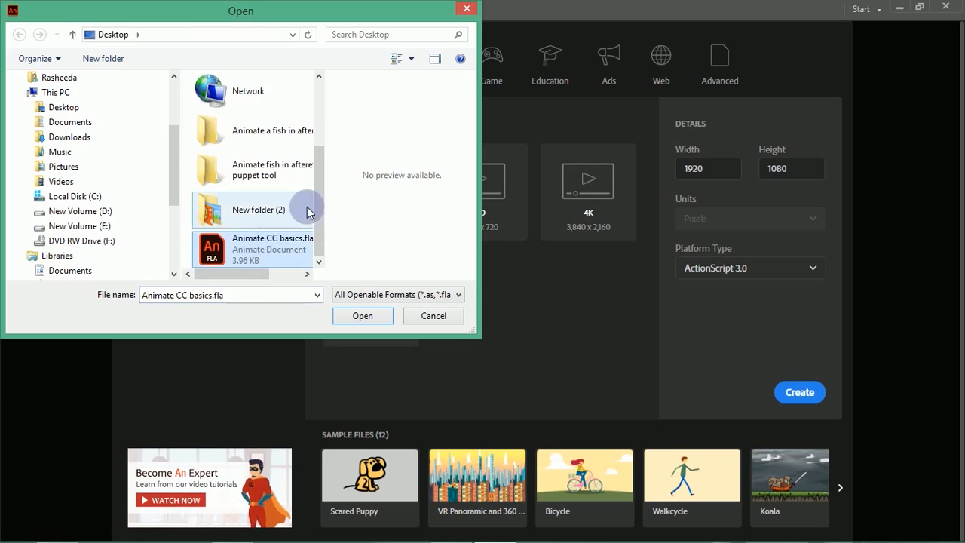
click(363, 315)
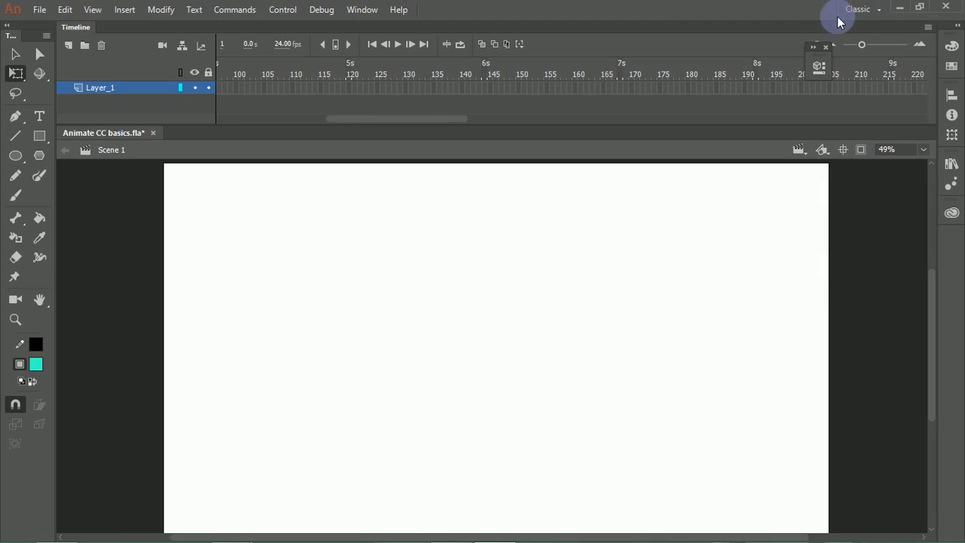
Step: Try the Animator and Essentials workspace layouts, and return to the Classic workspace
click(879, 13)
click(873, 26)
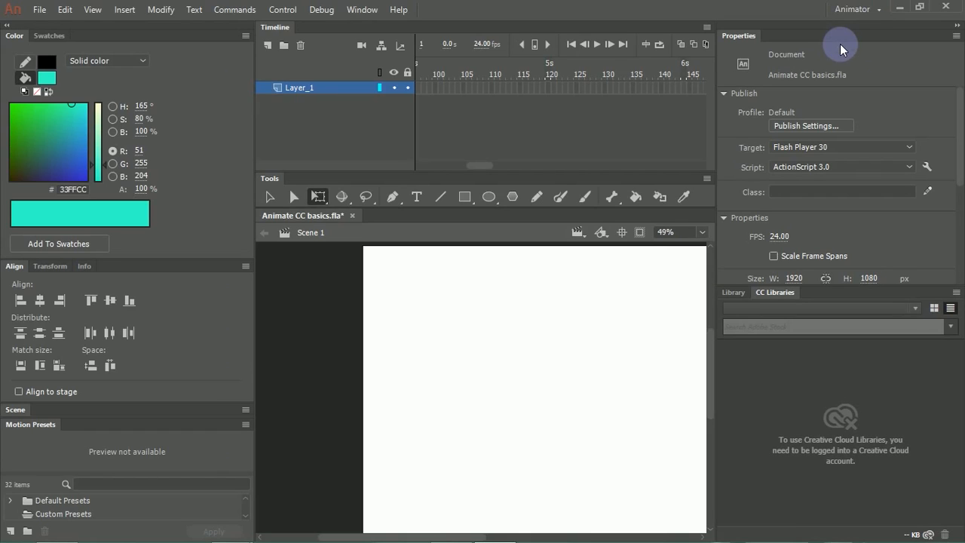
click(857, 9)
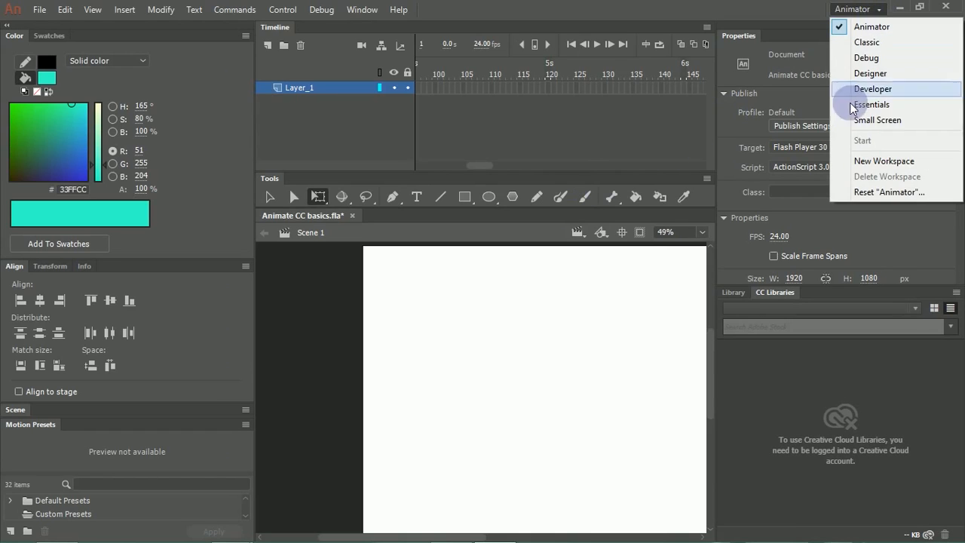
click(881, 103)
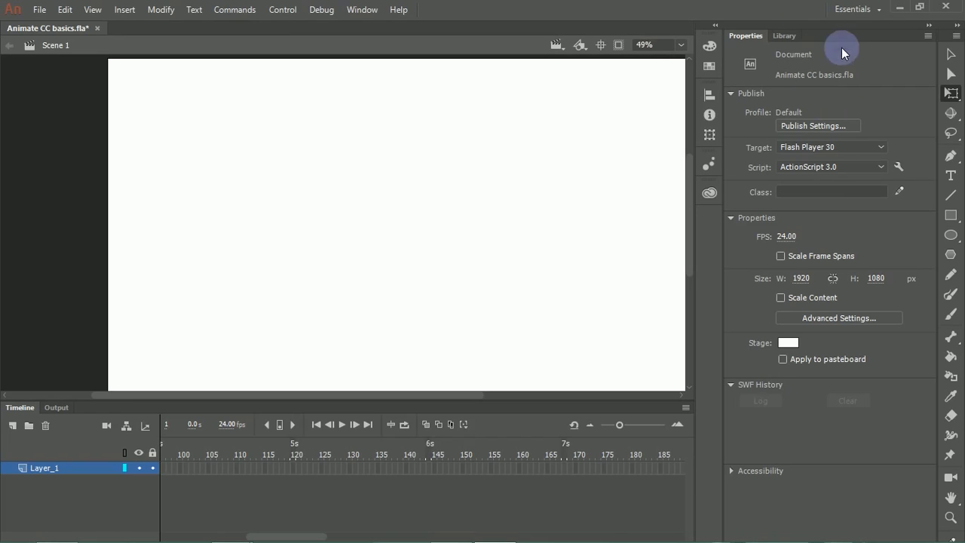
click(854, 9)
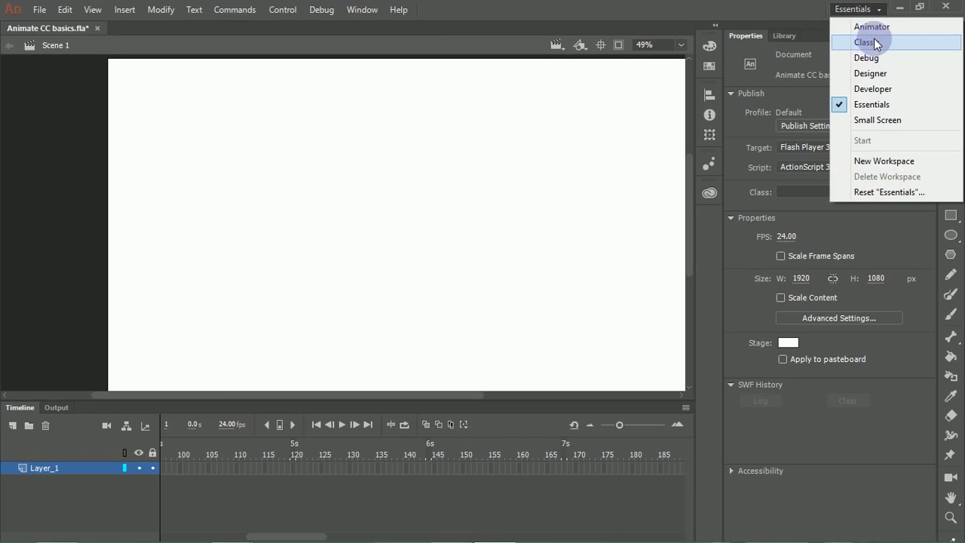
click(869, 44)
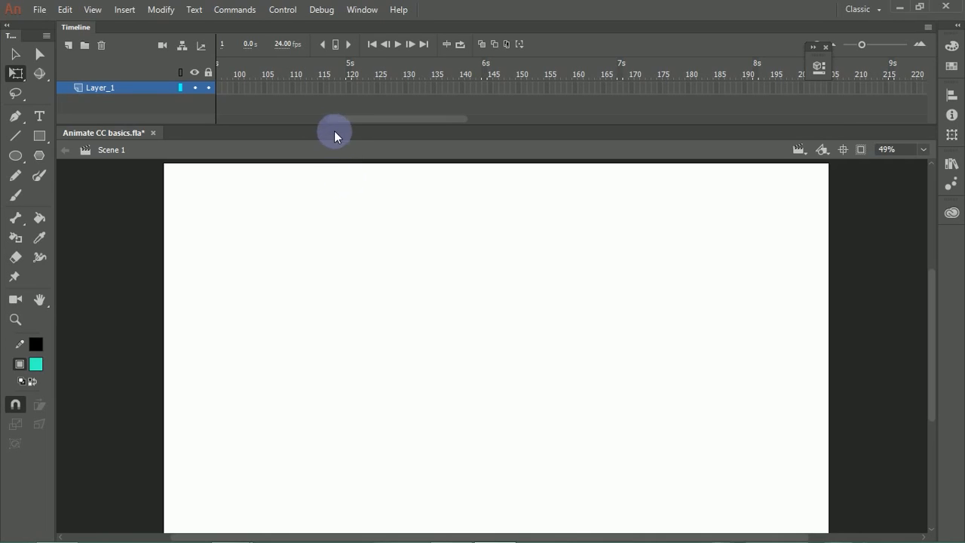
Step: Reduce the timeline's height to give the stage more room, and bring the timeline view back to frame 1
drag(334, 133, 332, 115)
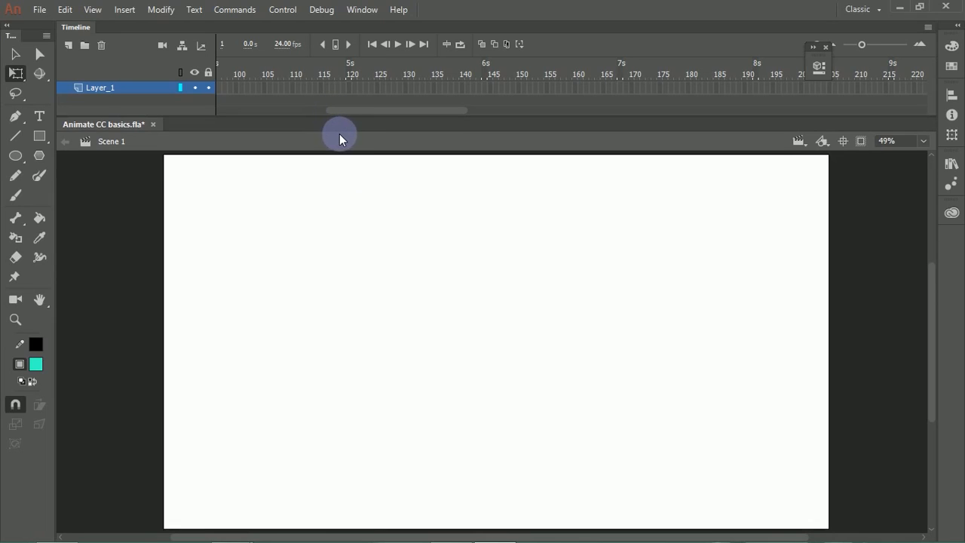
click(320, 112)
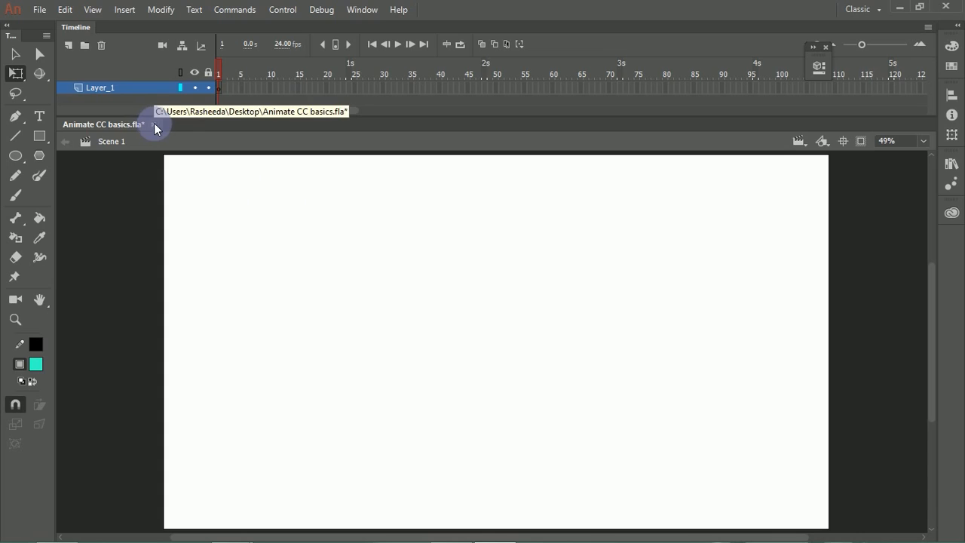
Step: Create a new blank document and switch between it and Animate CC basics.fla
click(39, 9)
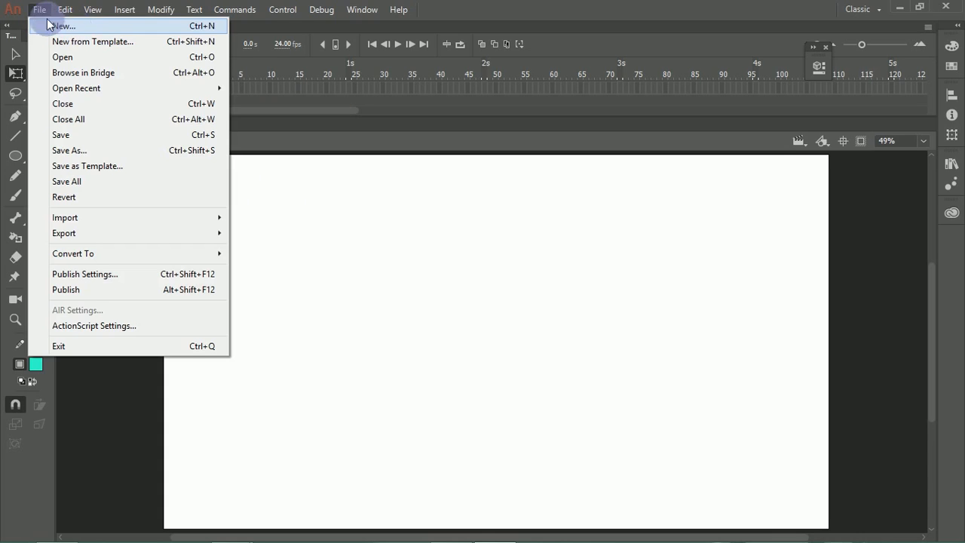
click(71, 30)
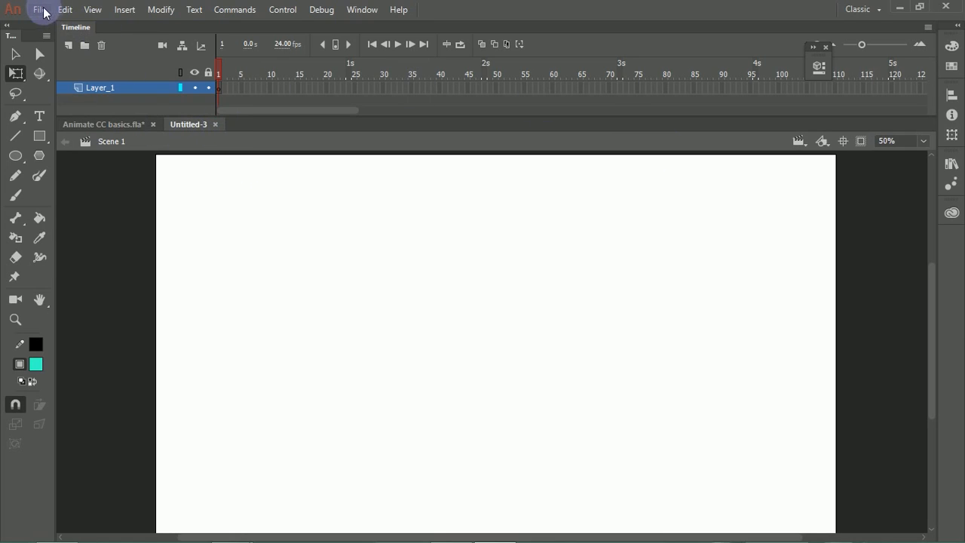
click(37, 9)
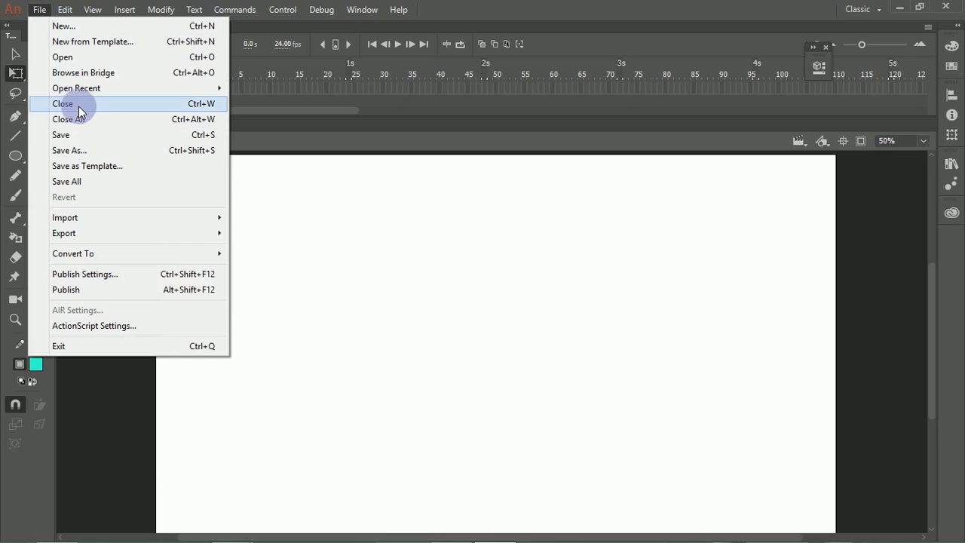
click(263, 222)
click(39, 11)
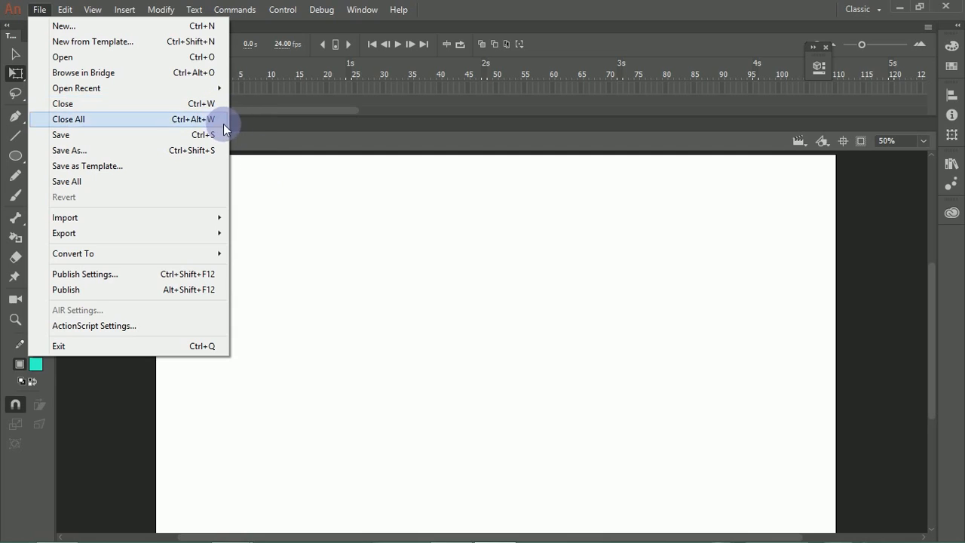
click(287, 197)
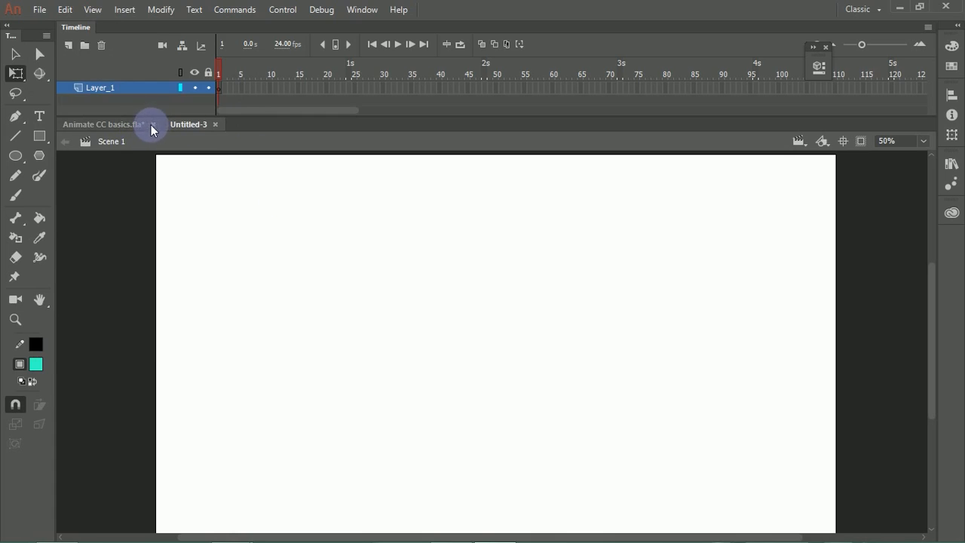
click(144, 126)
click(191, 123)
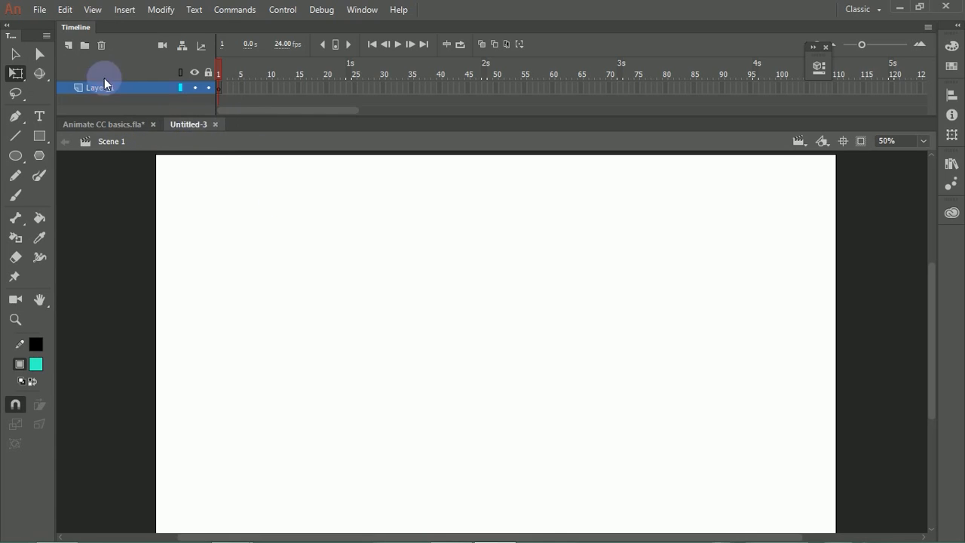
Step: Examine the import options for files, and close the new untitled document
click(39, 9)
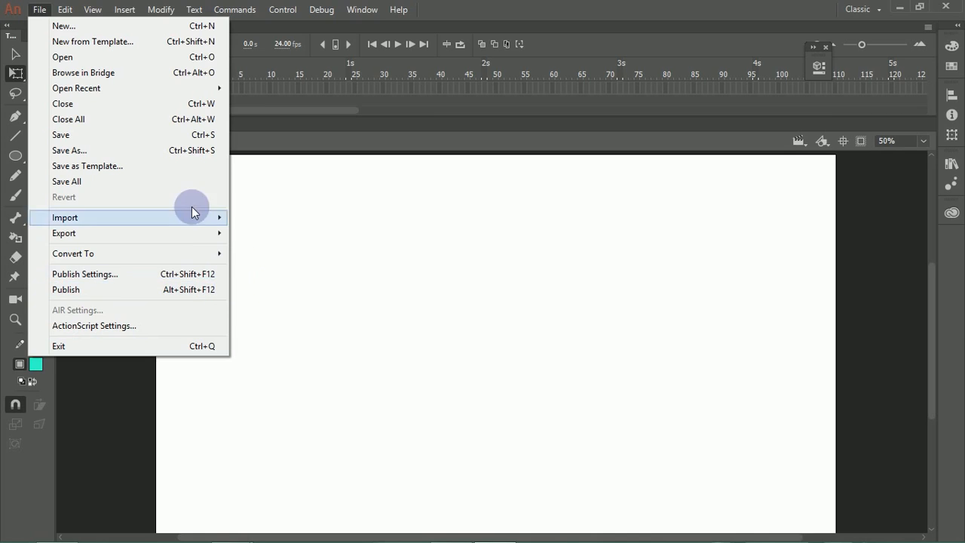
mouse_move(198, 227)
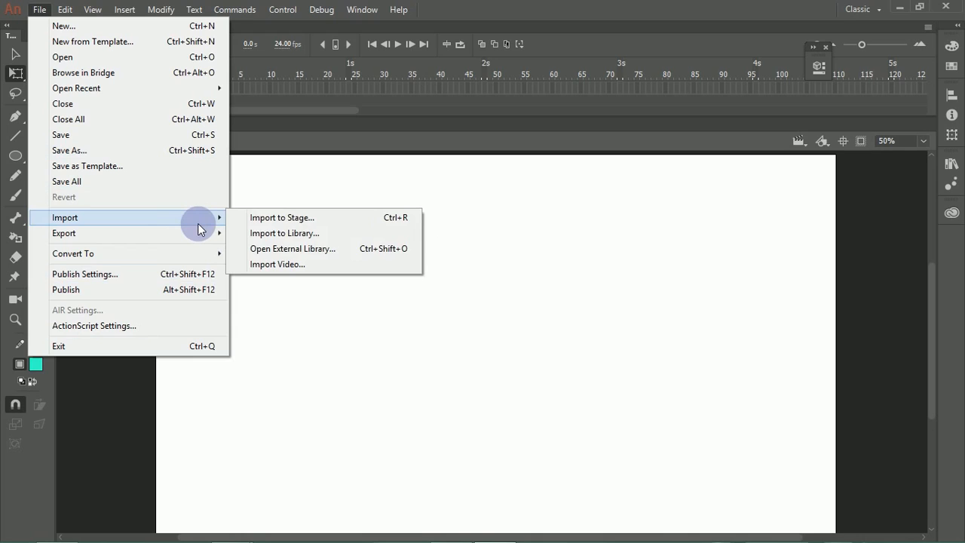
click(310, 192)
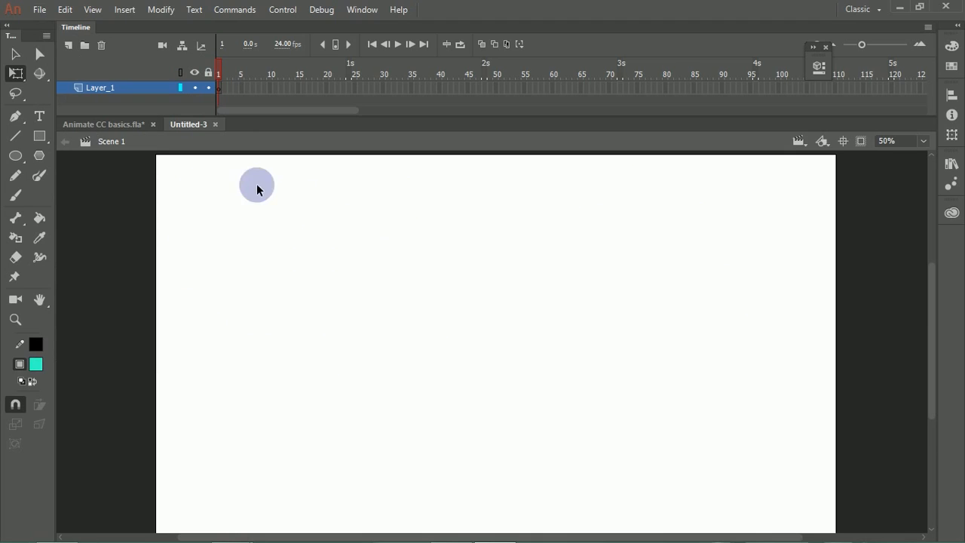
click(215, 124)
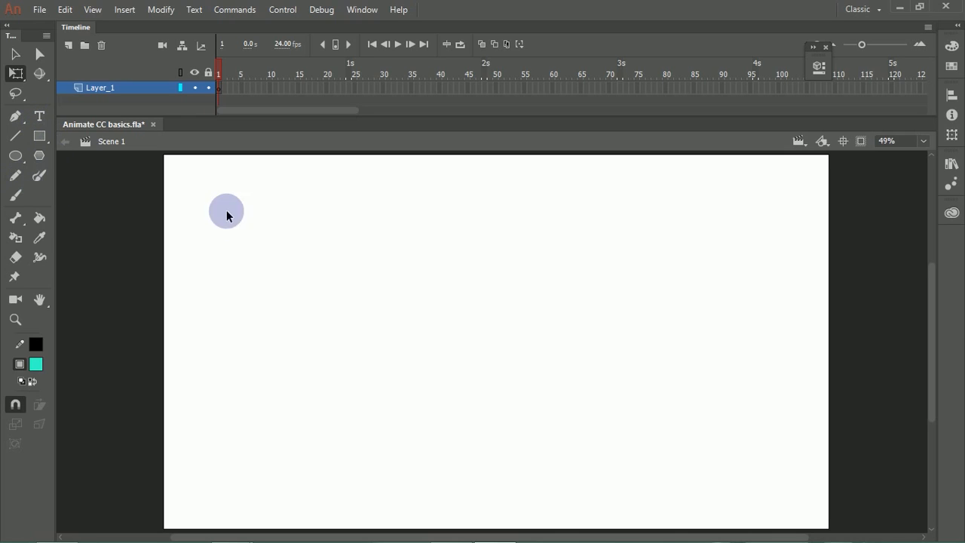
Step: Draw and undo two trial ovals with the Oval tool, and draw a perfect circle about 733 px wide left of the stage's centre
click(18, 157)
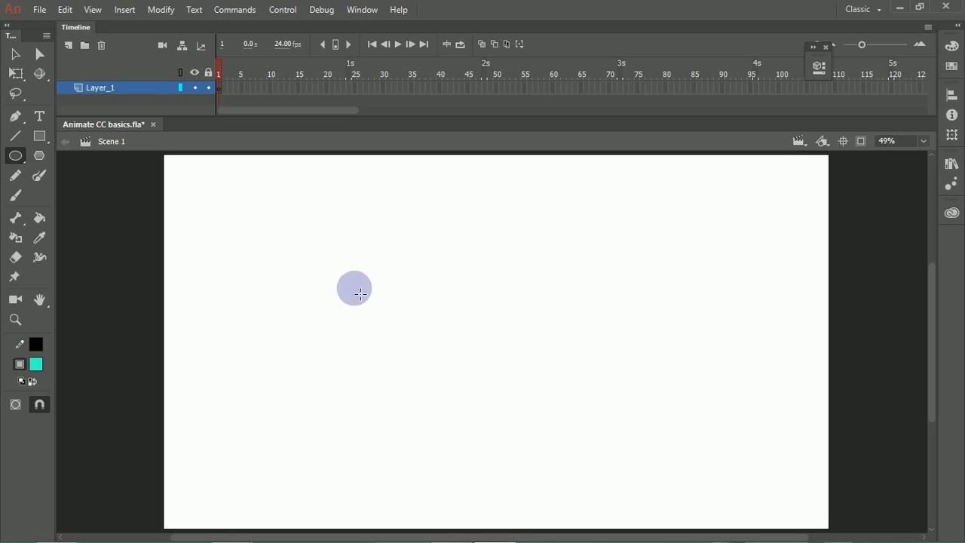
mouse_move(234, 215)
mouse_down()
mouse_move(260, 240)
mouse_move(443, 313)
mouse_up()
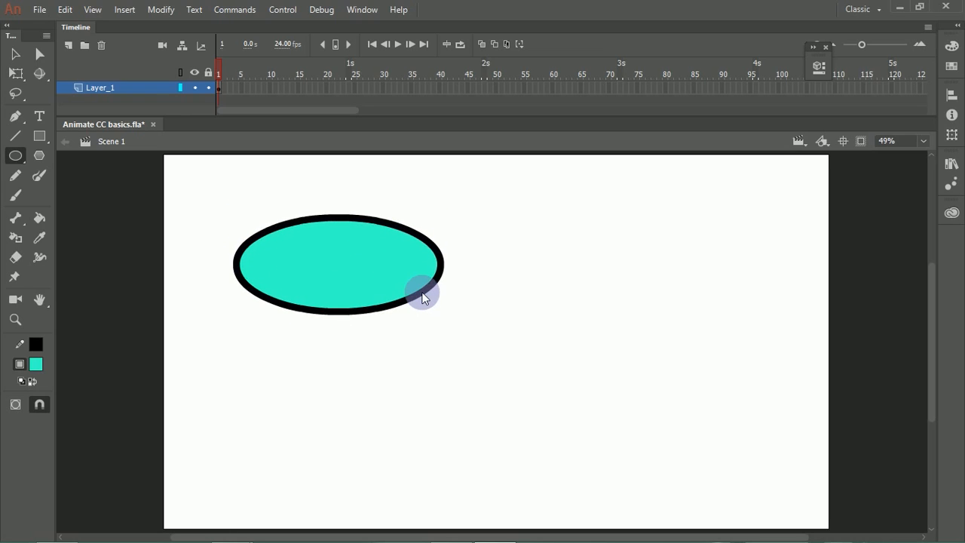
key(ctrl+z)
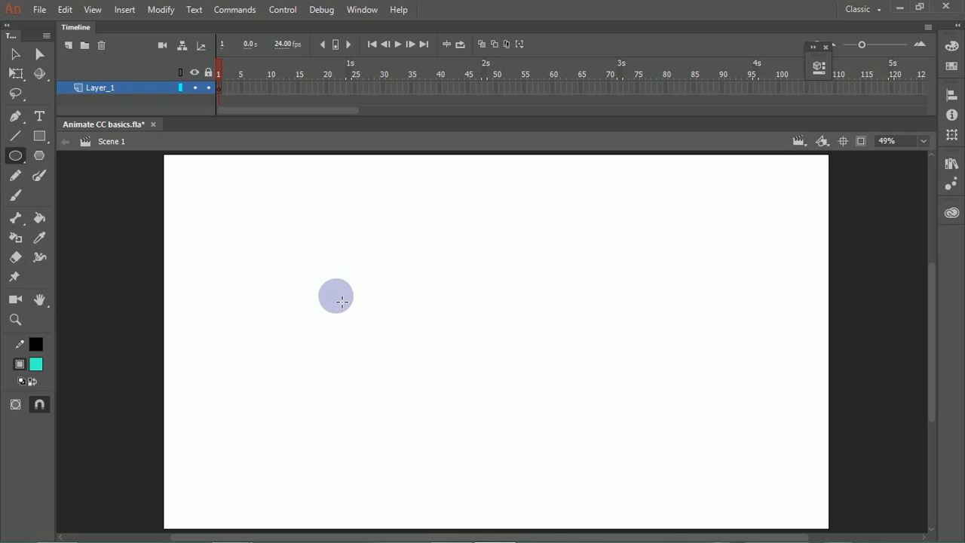
mouse_move(332, 292)
mouse_down()
mouse_move(444, 358)
mouse_move(387, 315)
mouse_move(444, 334)
mouse_move(436, 326)
mouse_up()
key(ctrl+z)
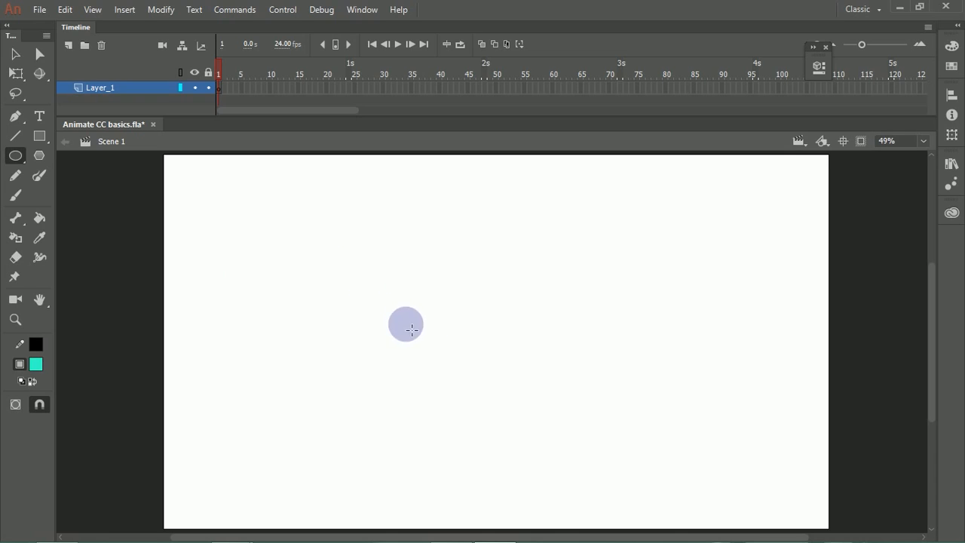
drag(396, 316, 520, 360)
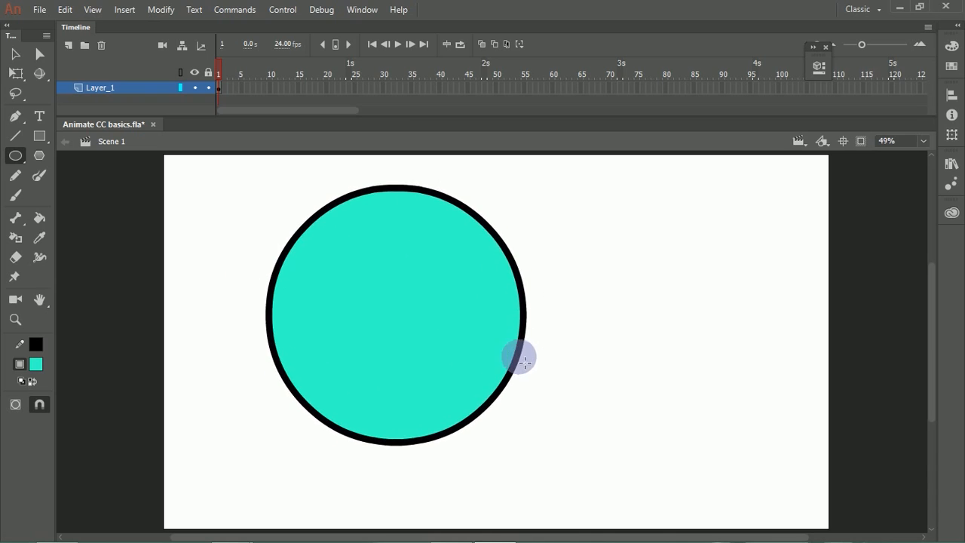
Step: Draw a square with the Rectangle tool on the stage, in the empty area beside the circle
click(39, 136)
click(48, 147)
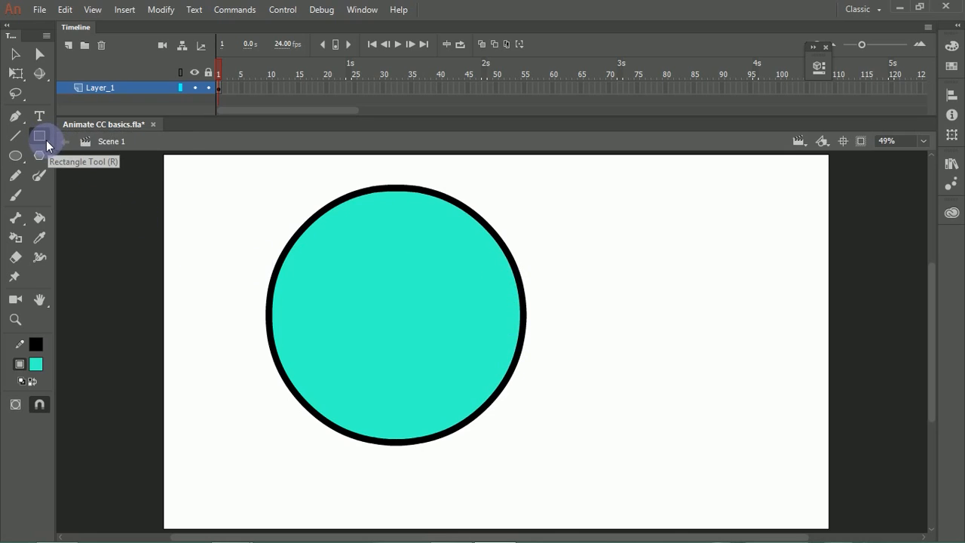
click(47, 142)
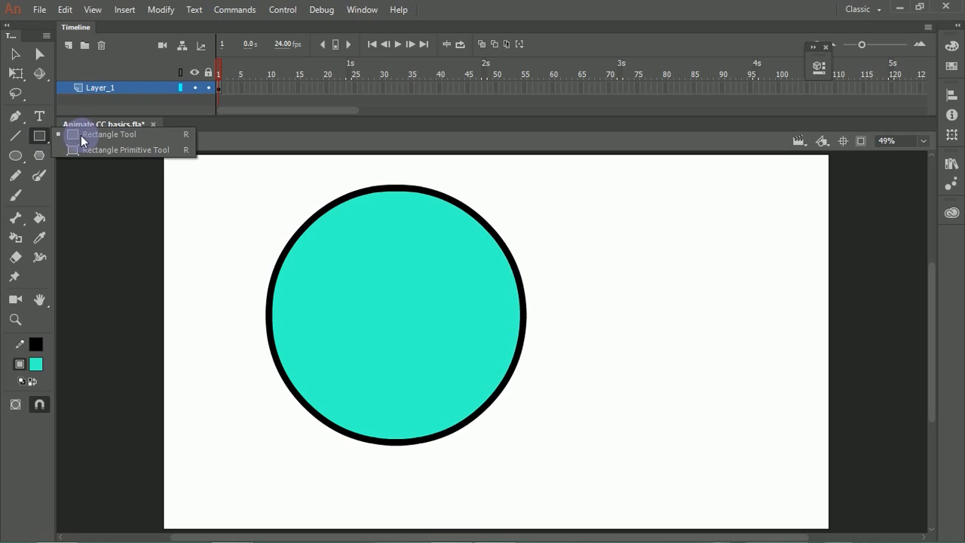
click(80, 137)
drag(666, 261, 754, 339)
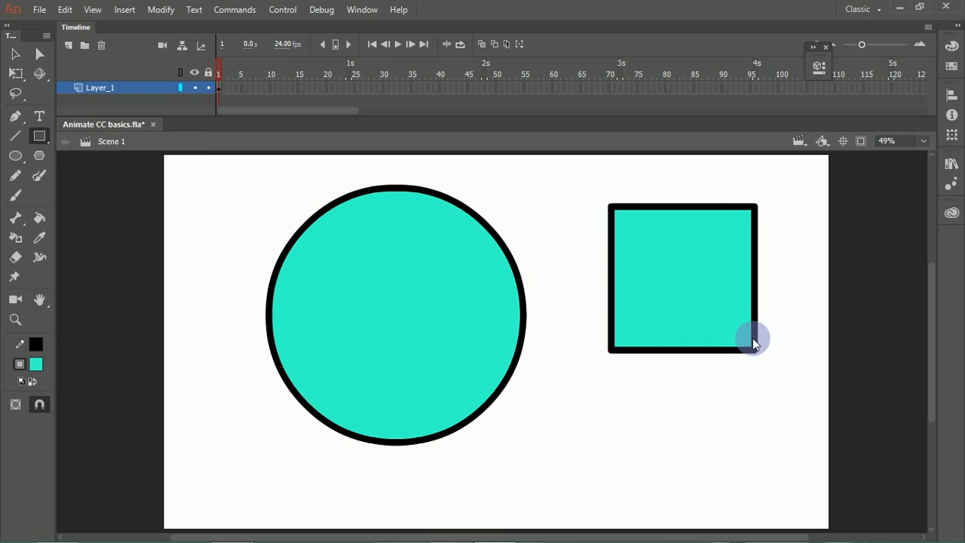
Step: Show the document's properties with nothing selected, and collapse them again
click(40, 55)
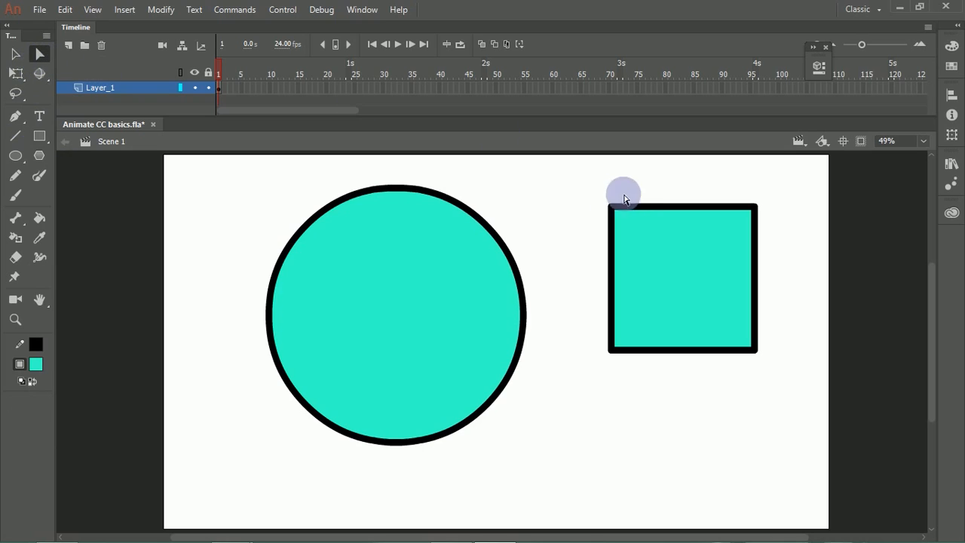
click(820, 70)
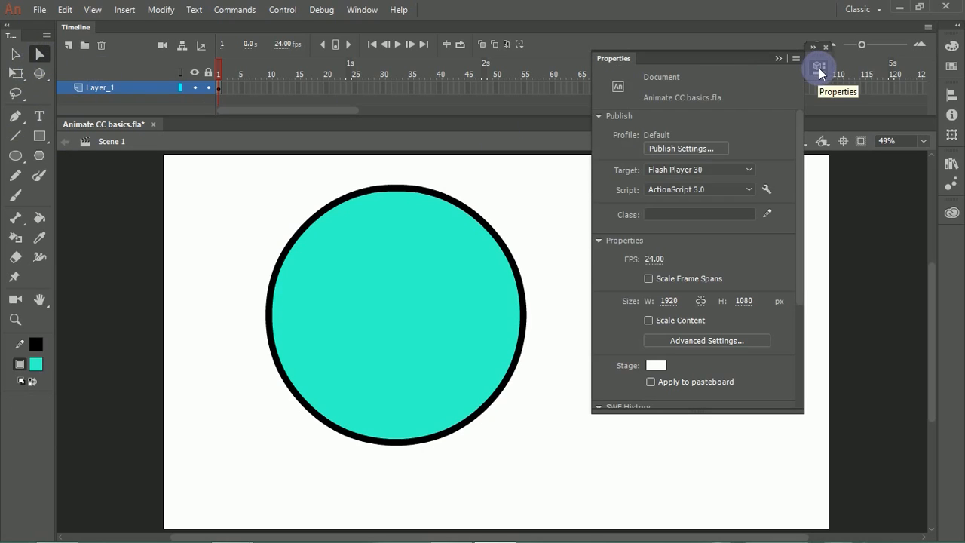
click(819, 71)
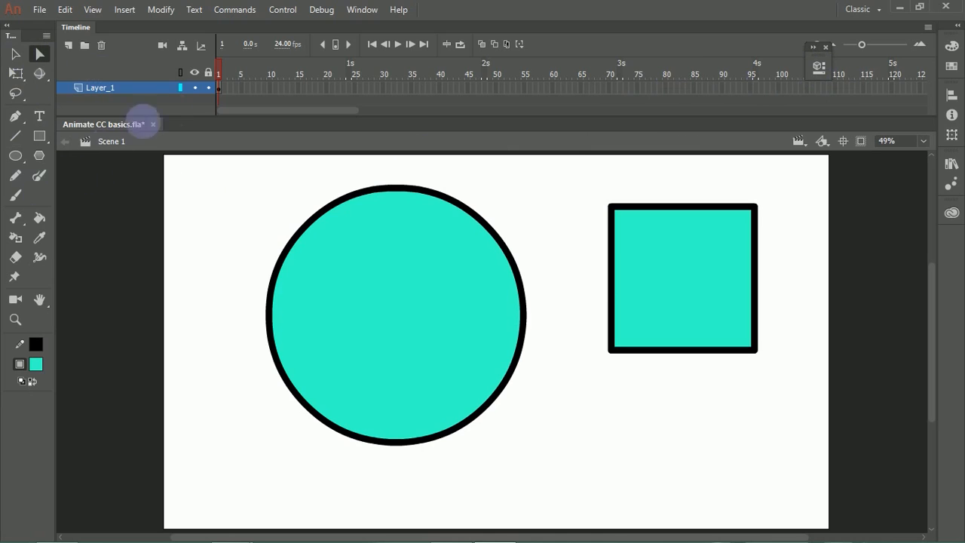
Step: Hide the Tools panel and bring it back into the workspace
click(365, 10)
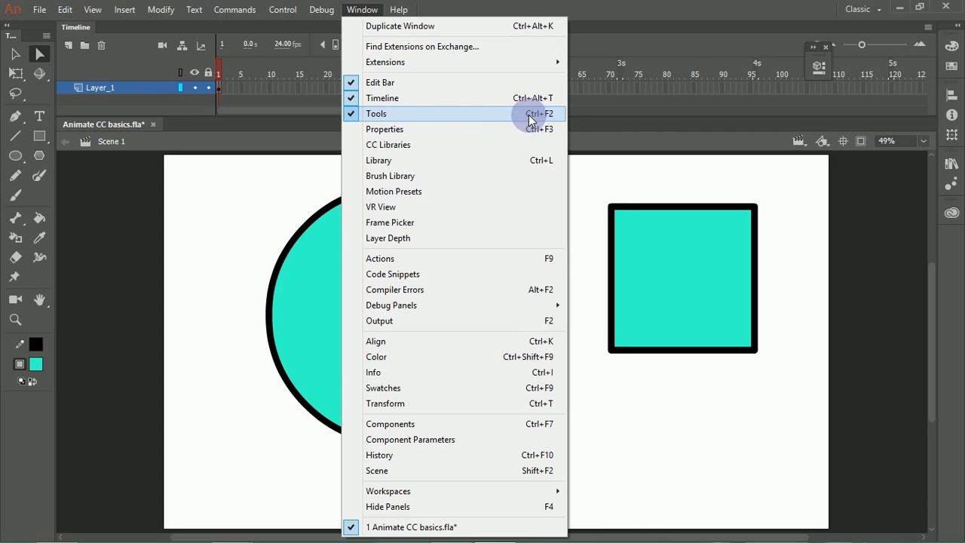
click(530, 120)
click(363, 11)
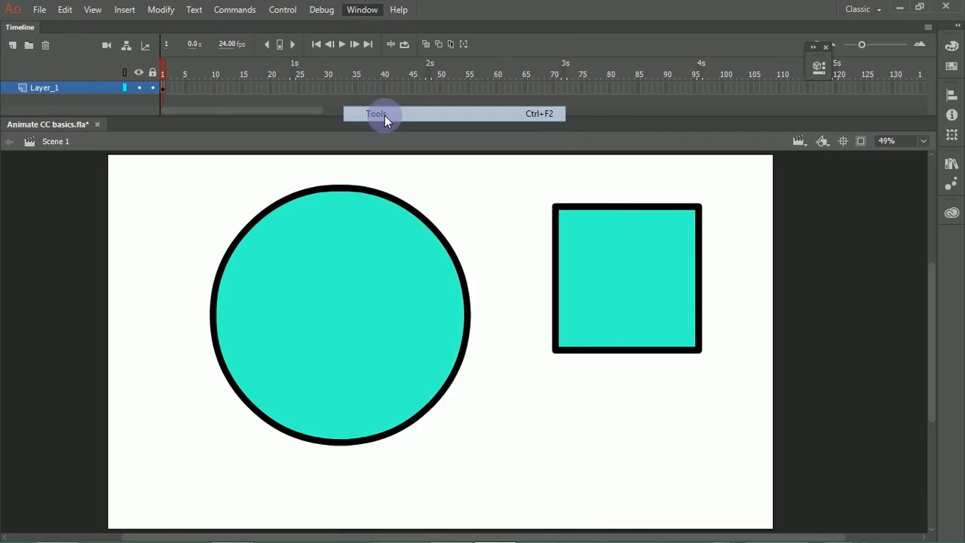
click(384, 113)
Step: Show the Properties panel, detach it from its collapsed dock and float it over the far side of the stage beyond the circle
click(362, 11)
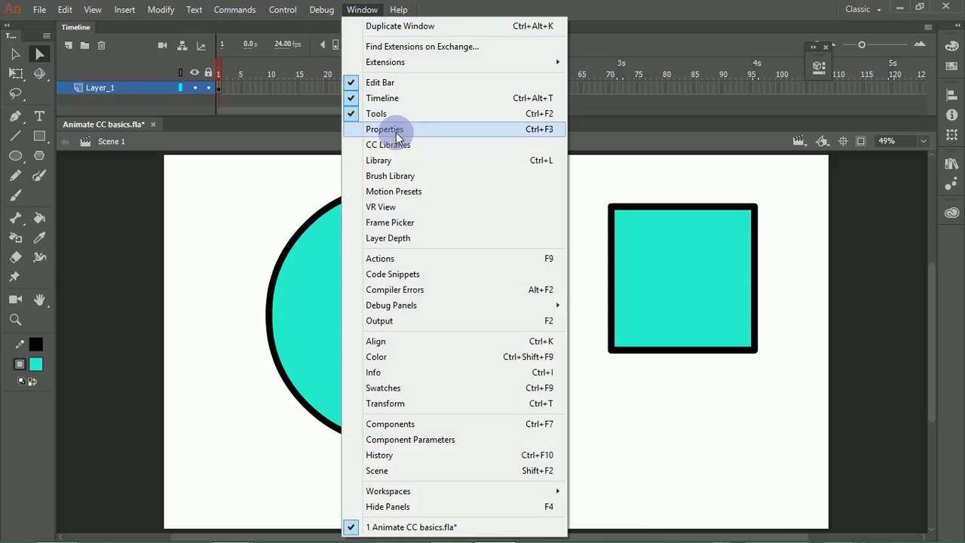
click(396, 131)
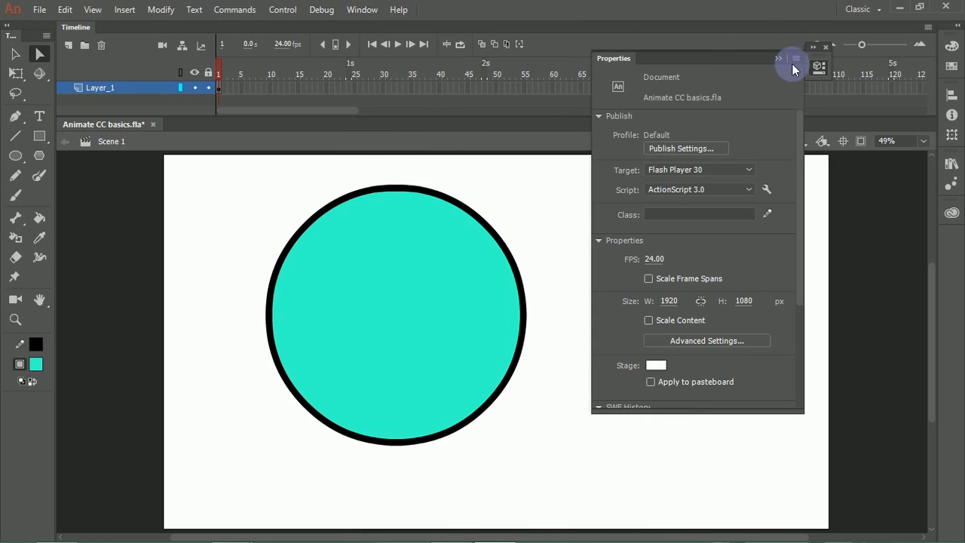
drag(701, 55, 719, 54)
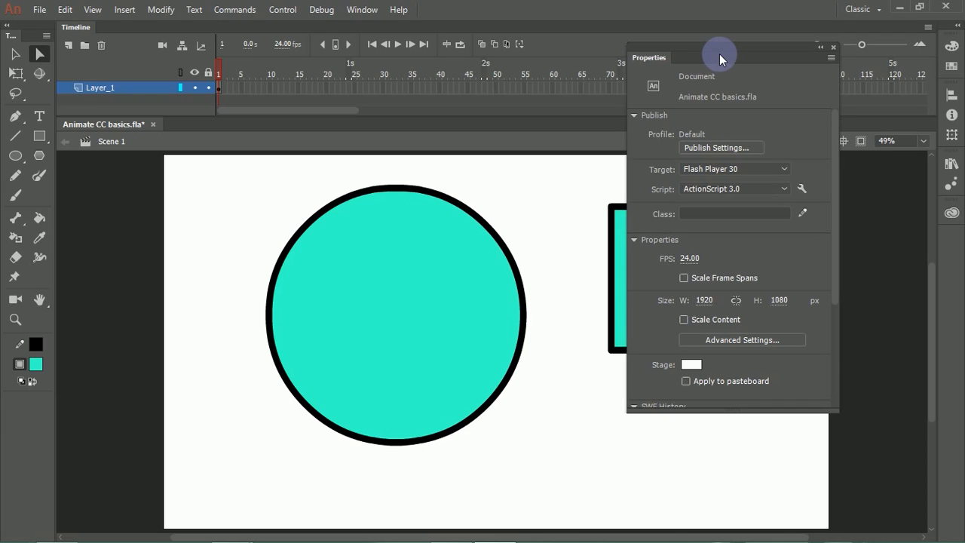
scroll(838, 184, down, 1)
drag(837, 184, 820, 90)
drag(777, 49, 875, 65)
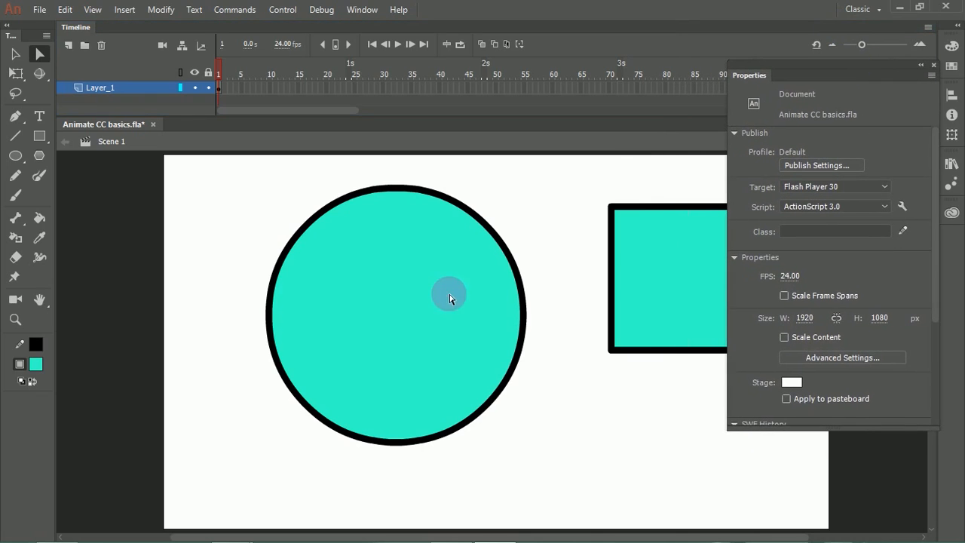
Step: Try moving the circle's fill away from its outline with the Selection tool, undo the moves and deselect the fill
key(f)
drag(524, 235, 426, 251)
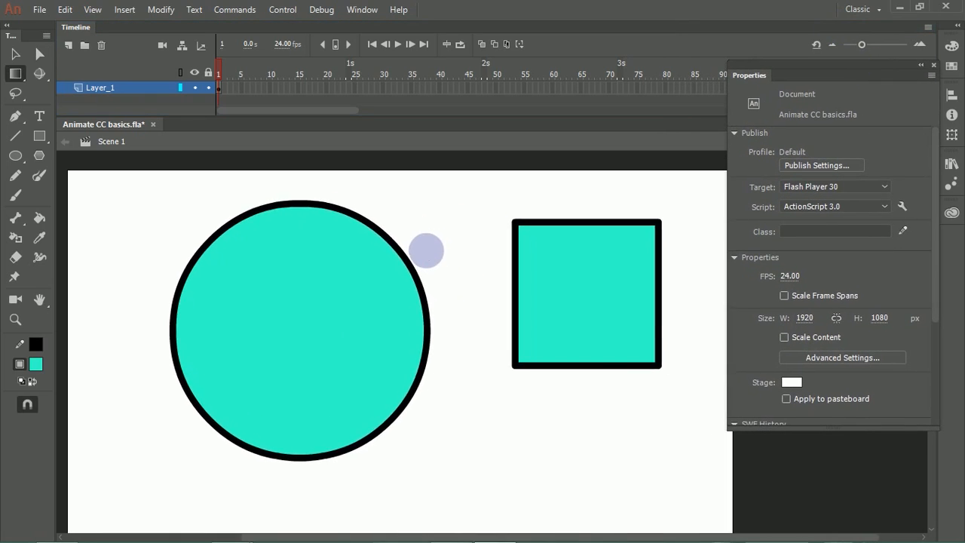
key(v)
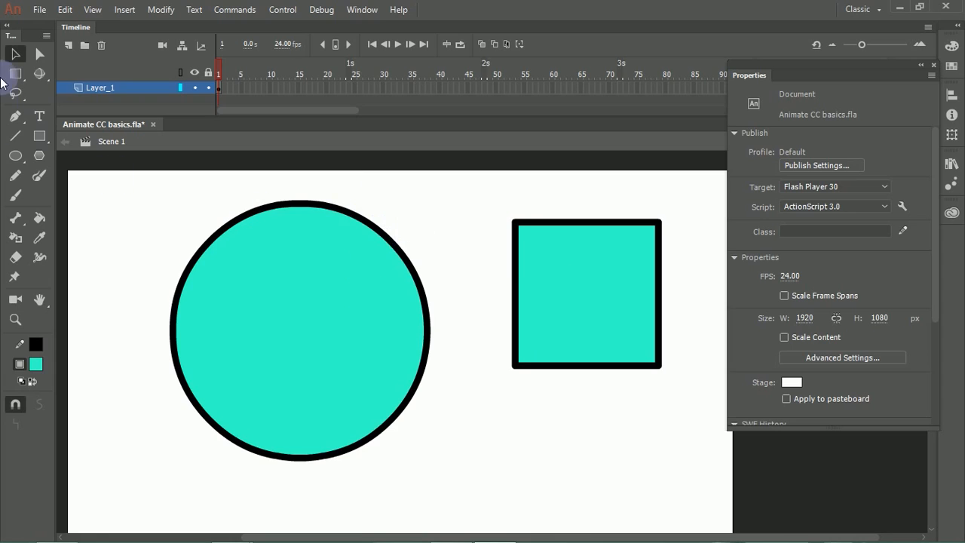
click(286, 328)
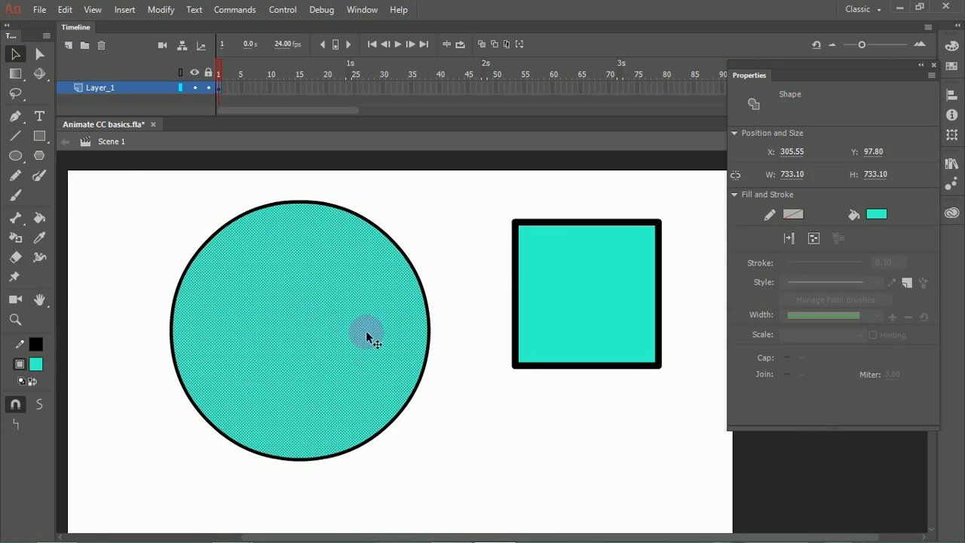
click(430, 240)
drag(338, 293, 477, 352)
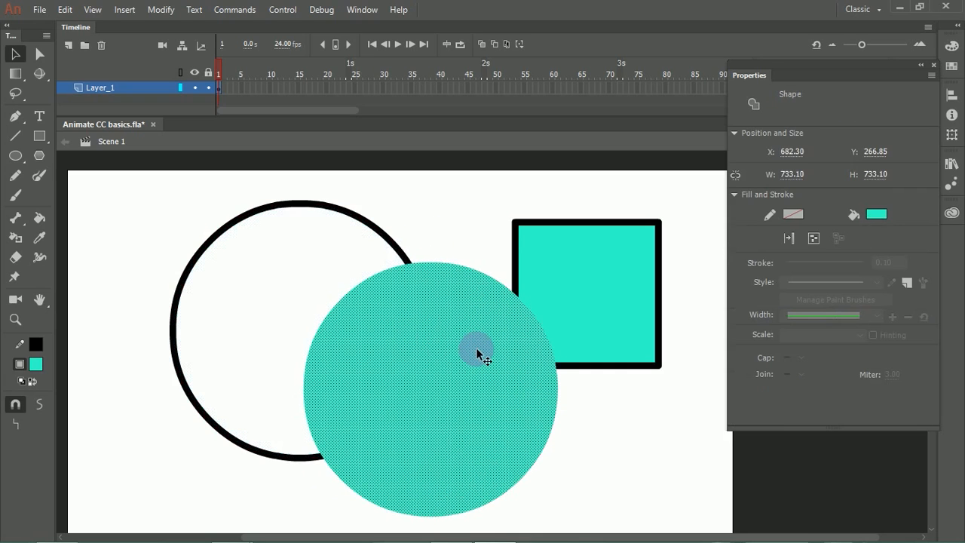
key(ctrl+z)
mouse_move(334, 267)
mouse_down()
mouse_move(390, 295)
mouse_move(476, 246)
mouse_move(257, 336)
mouse_move(455, 461)
mouse_move(452, 384)
mouse_move(503, 412)
mouse_up()
mouse_move(607, 339)
mouse_down()
mouse_move(483, 261)
mouse_move(420, 429)
mouse_move(338, 334)
mouse_move(381, 323)
mouse_move(524, 345)
mouse_move(360, 350)
mouse_move(478, 378)
mouse_move(368, 273)
mouse_move(431, 334)
mouse_move(315, 352)
mouse_move(403, 308)
mouse_move(320, 328)
mouse_up()
key(ctrl+z)
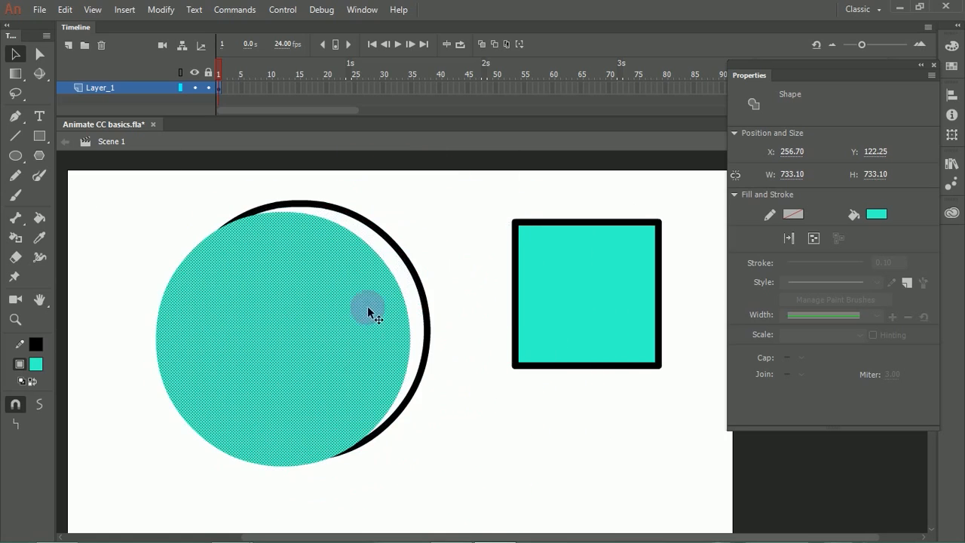
key(ctrl+z)
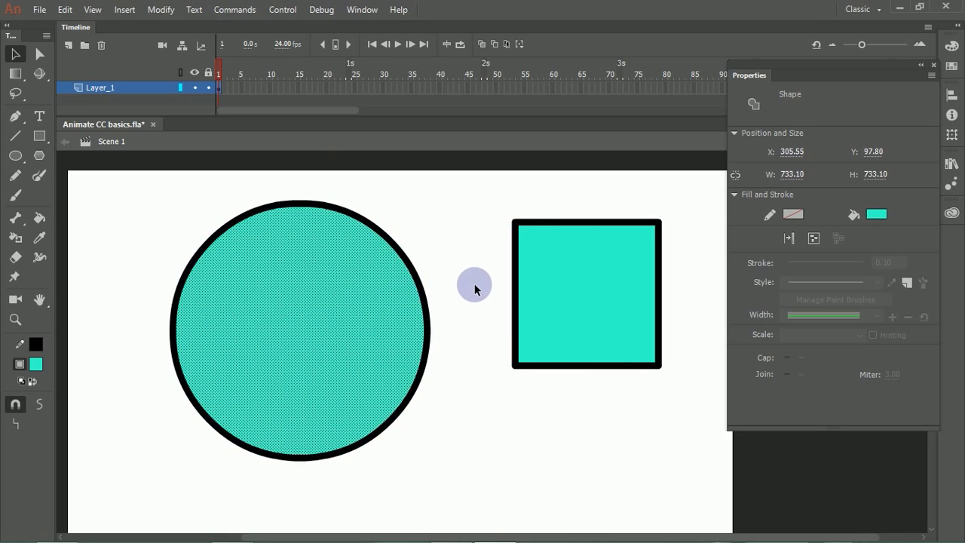
click(433, 268)
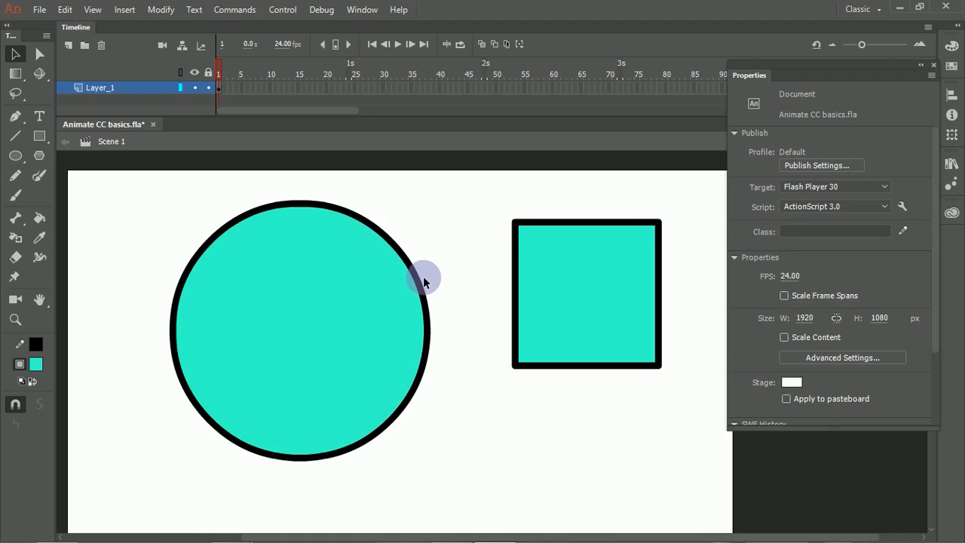
Step: Move the circle's black outline away from its fill, undo that, delete the outline and undo the deletion
click(422, 290)
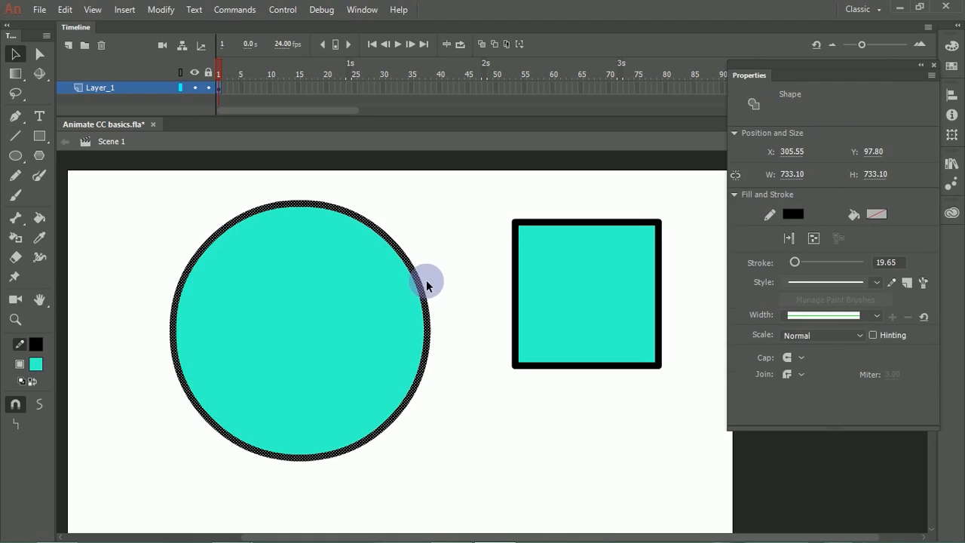
drag(423, 290, 500, 245)
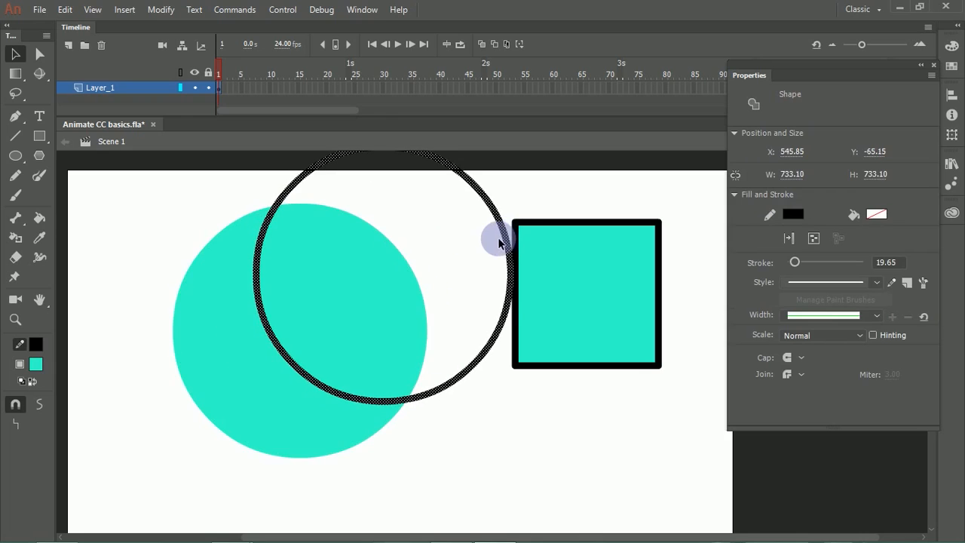
key(ctrl+z)
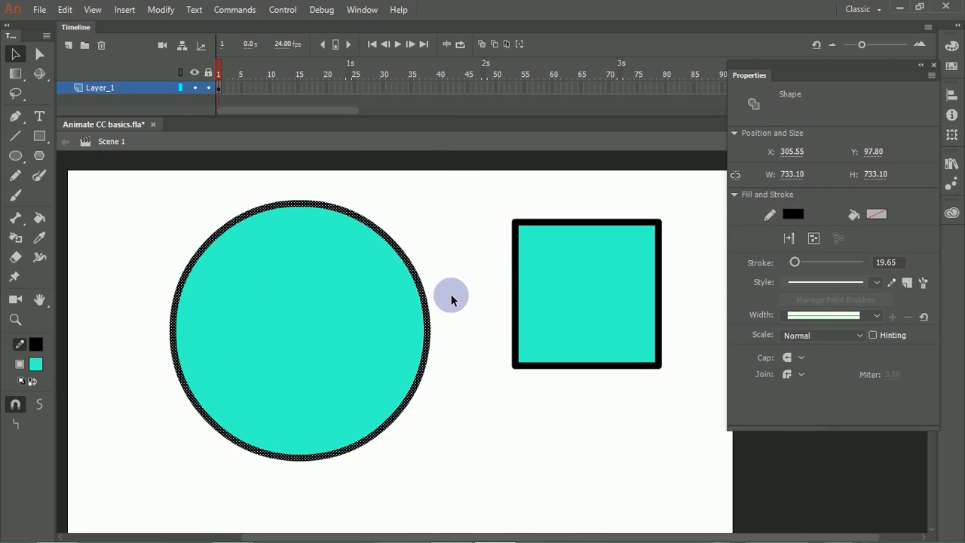
key(Delete)
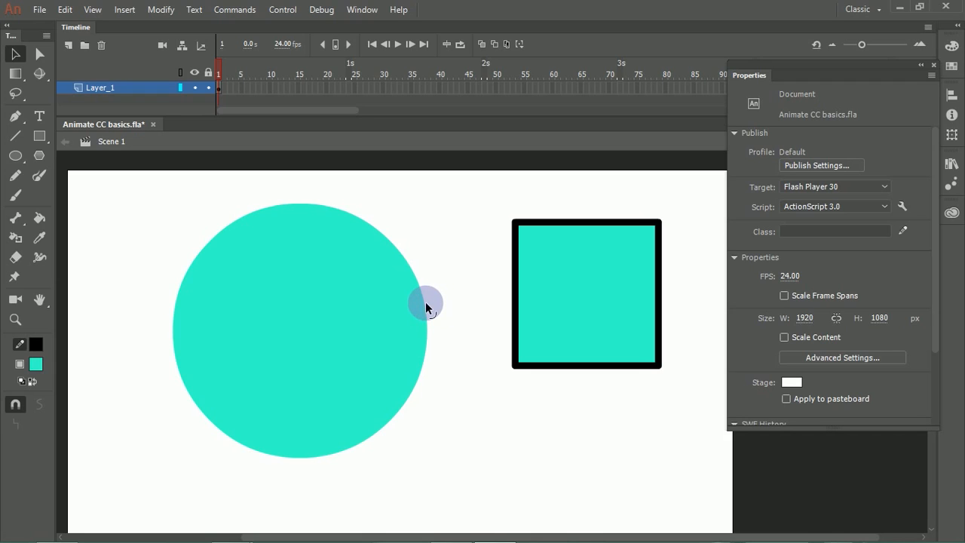
click(426, 303)
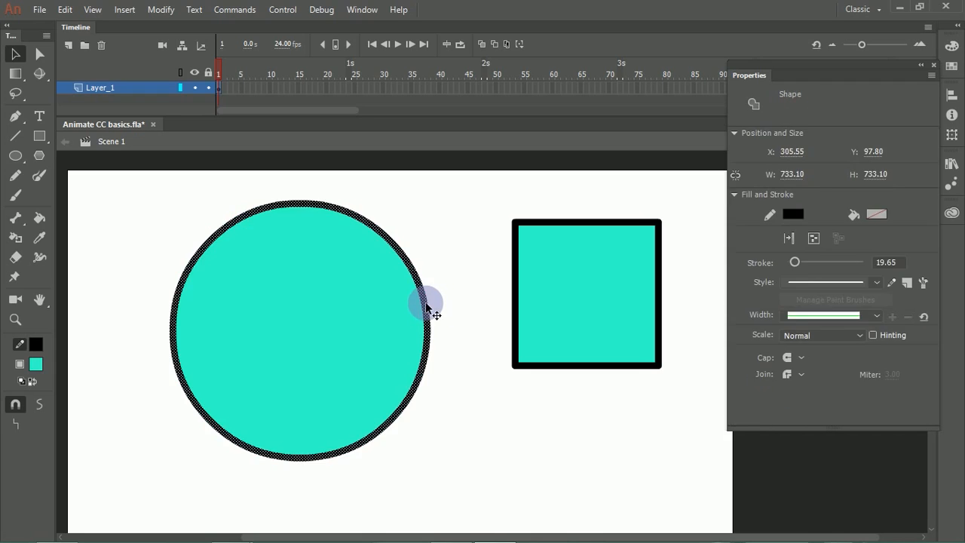
Step: Clear the selection and examine the undo and repeat commands
click(458, 260)
click(65, 9)
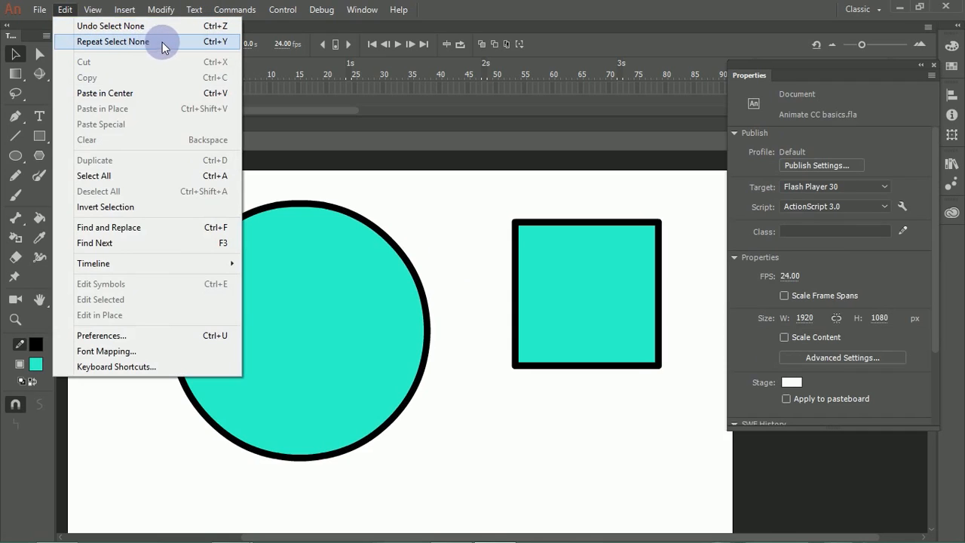
click(421, 228)
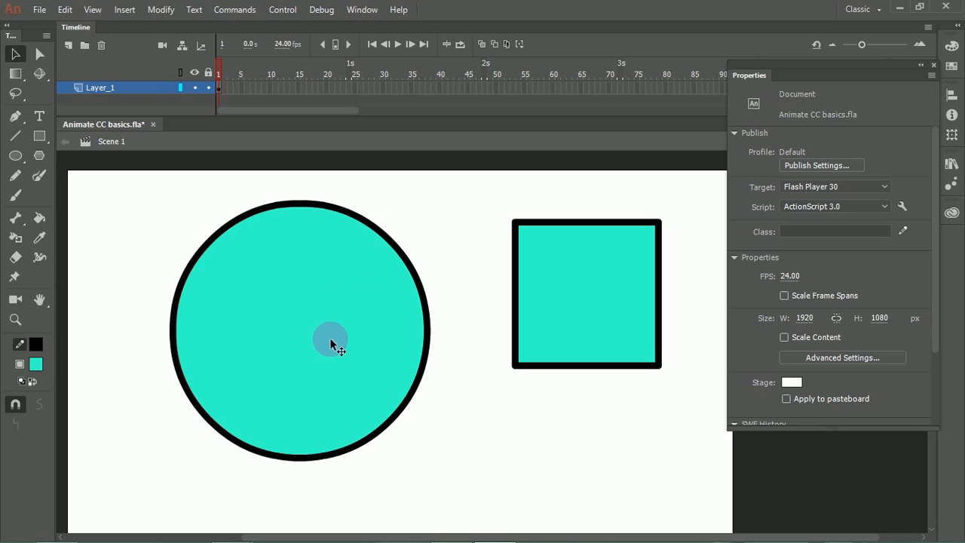
Step: Select the circle's fill and its outline in turn to compare their fill and stroke colors, ending with the fill selected
click(298, 315)
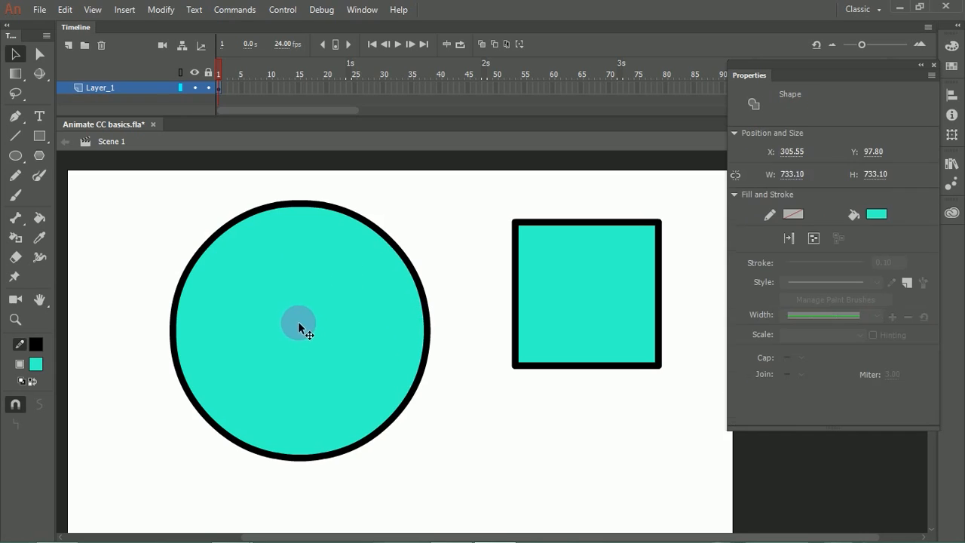
click(155, 249)
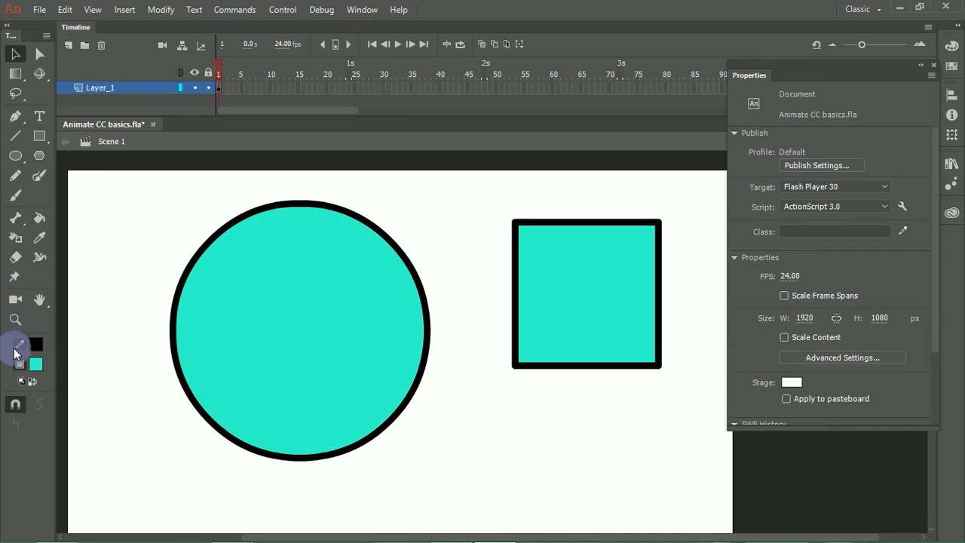
click(197, 241)
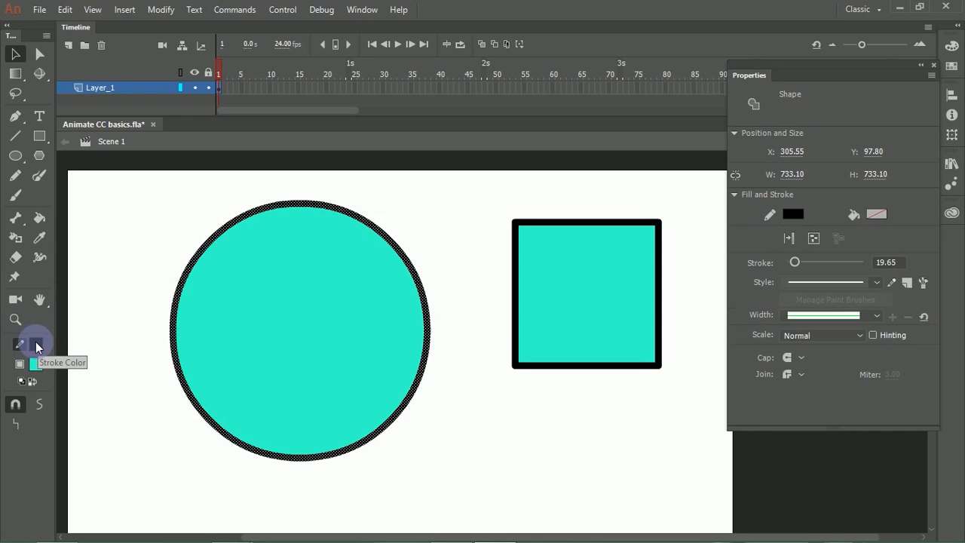
click(144, 256)
click(239, 295)
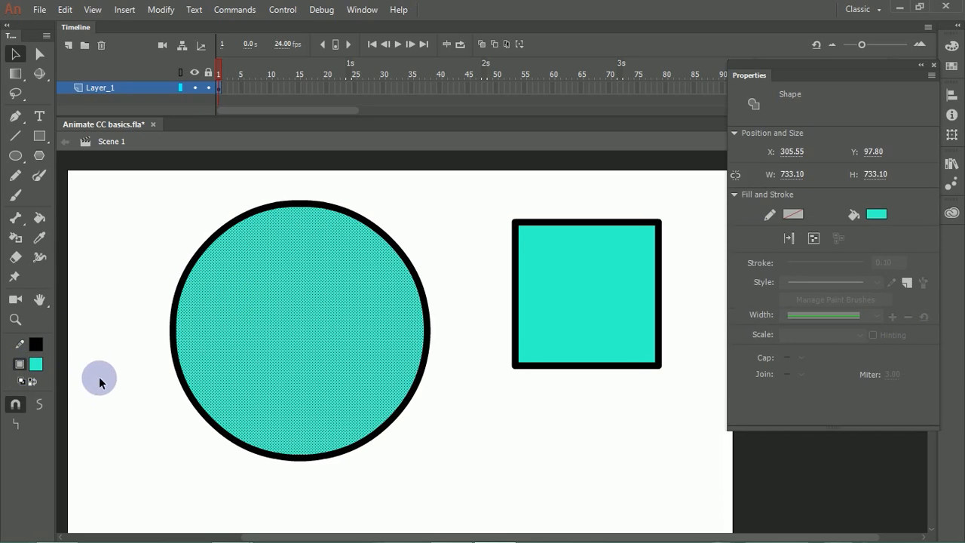
Step: Clear the selection, swap the stroke and fill colors several times and reset them to black and white
click(97, 343)
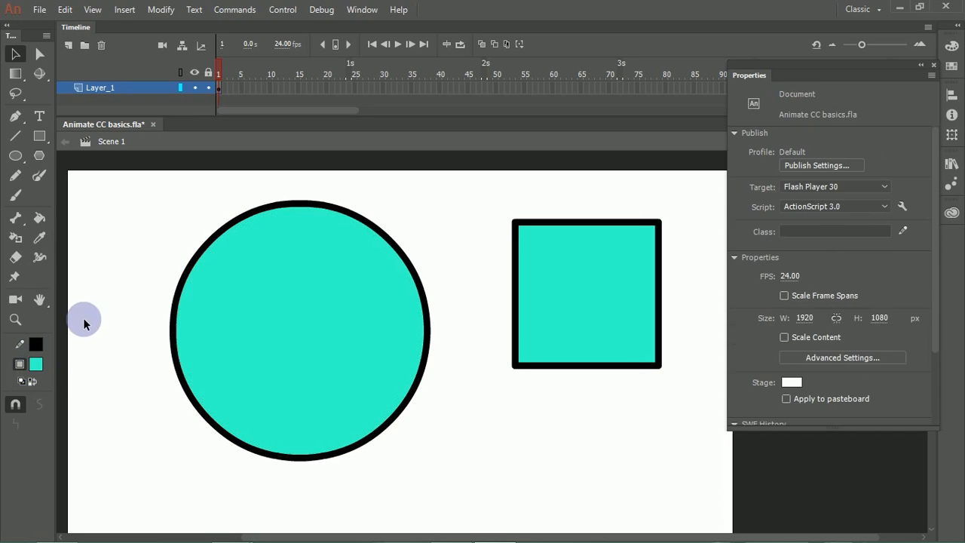
click(32, 381)
click(32, 383)
click(33, 383)
click(33, 383)
click(33, 383)
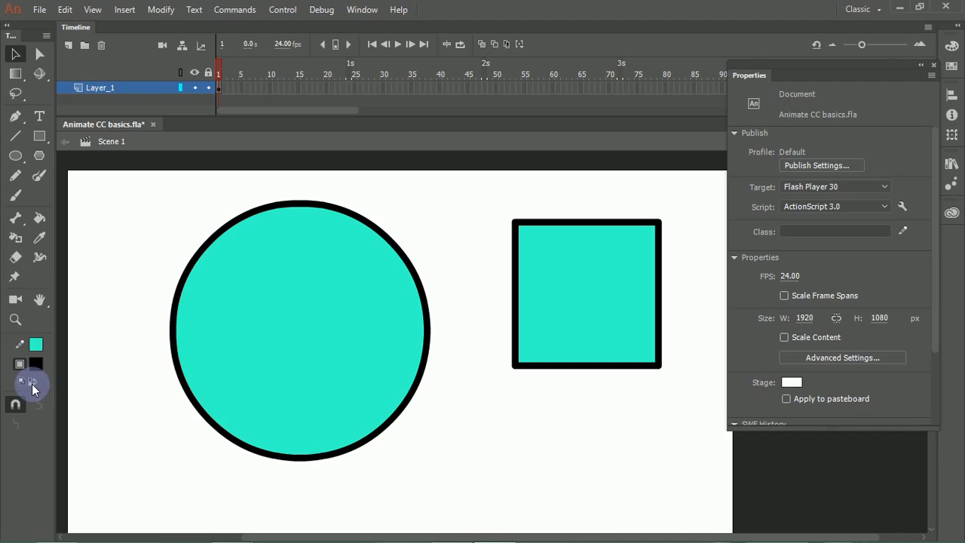
click(21, 382)
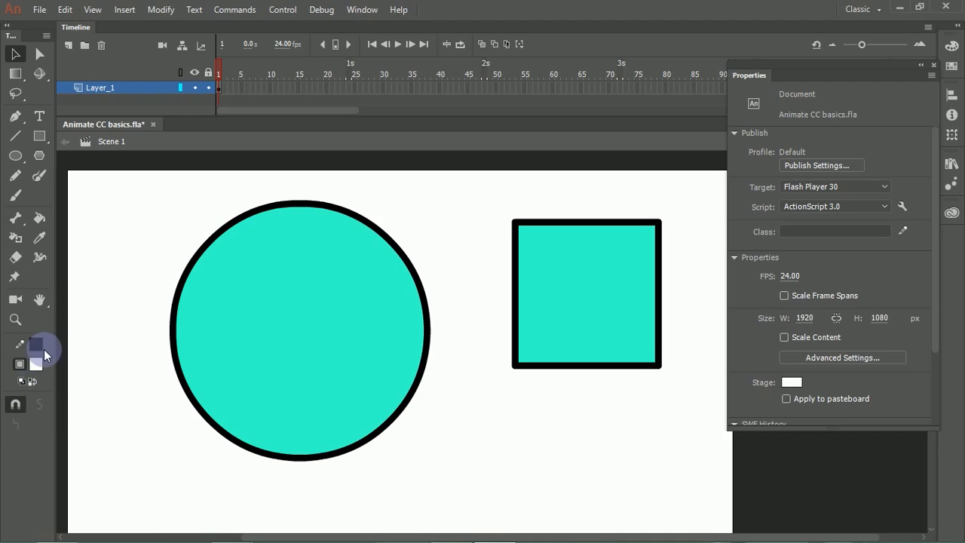
click(19, 405)
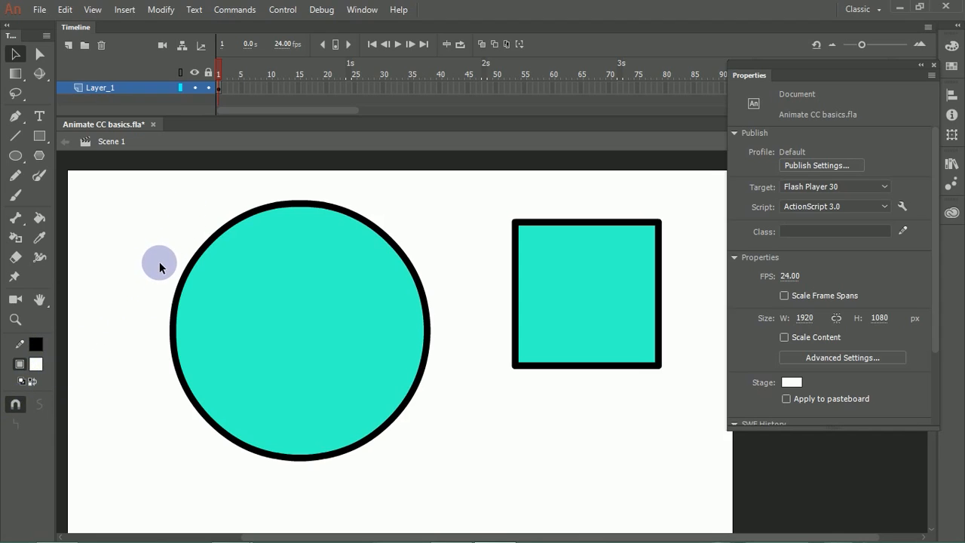
Step: Change the circle's fill color to green
click(249, 305)
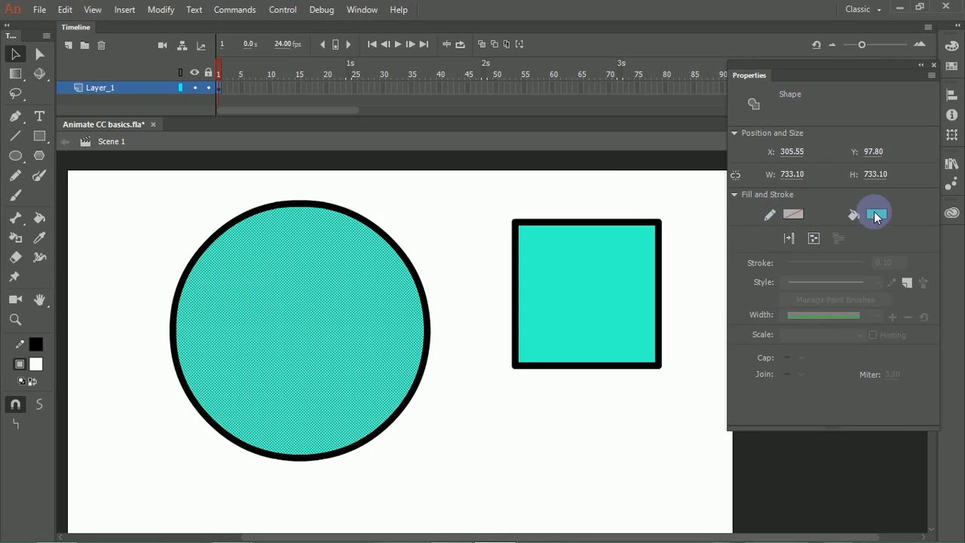
click(877, 214)
click(792, 280)
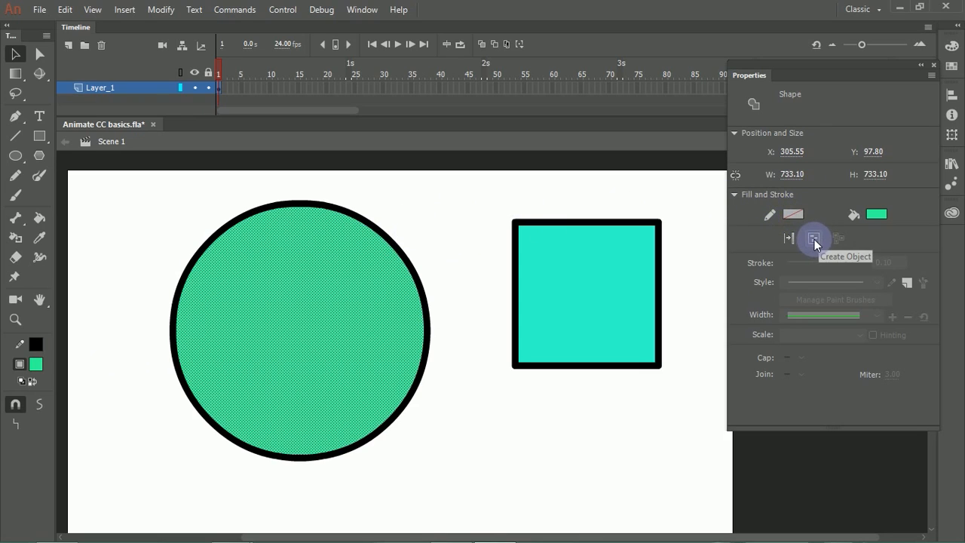
Step: Set the circle's outline color to purple #663366 and clear the selection
click(426, 245)
click(409, 264)
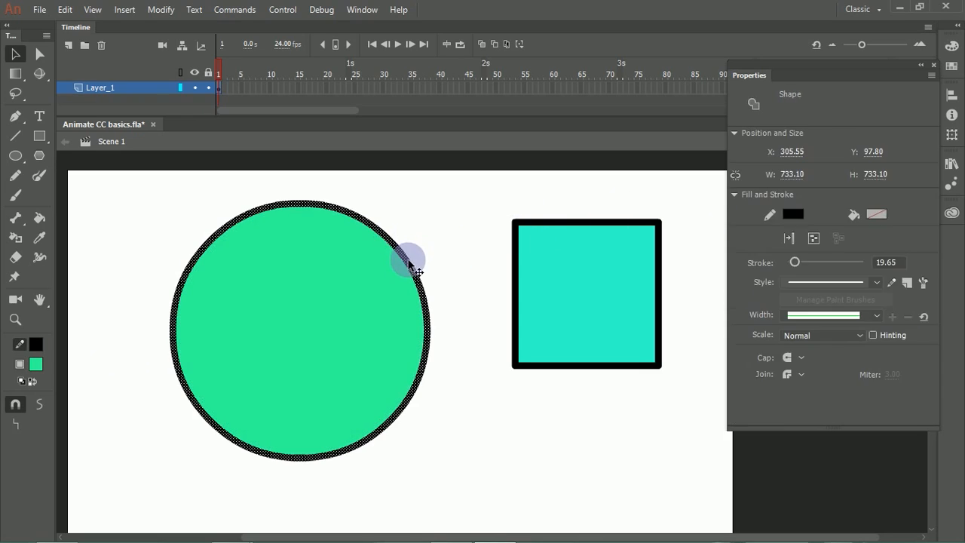
click(793, 215)
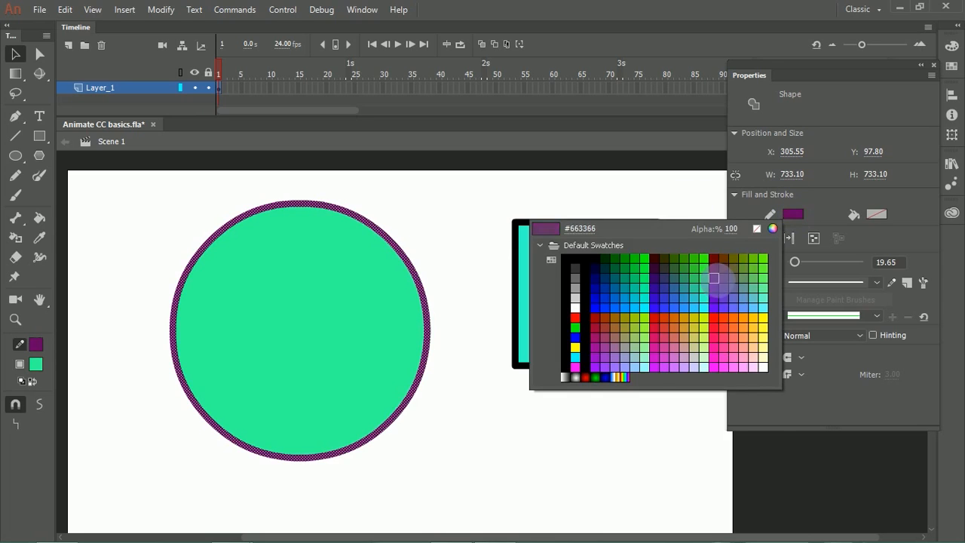
click(714, 279)
click(555, 201)
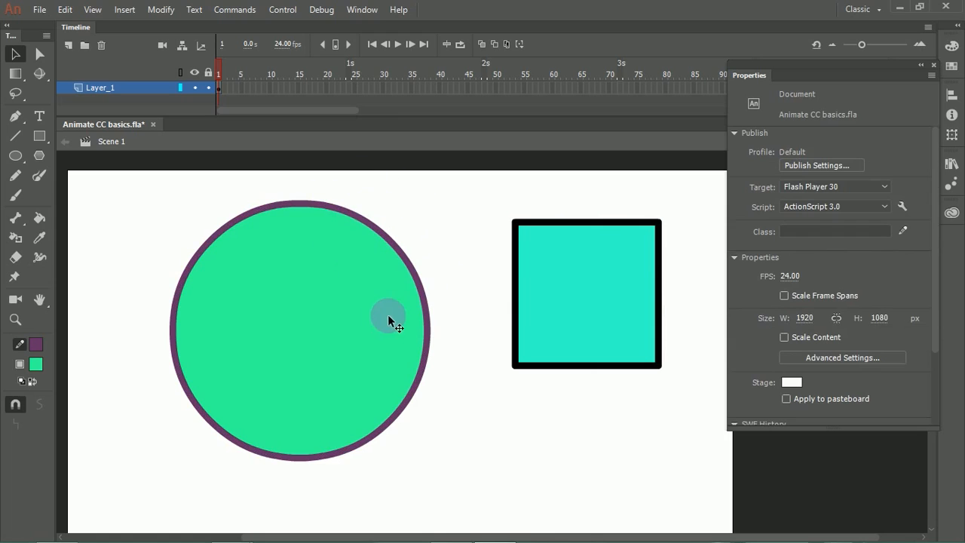
Step: Move the circle's fill and outline together to about X 183, Y 141 and set the stroke thickness to 43.90
double_click(347, 326)
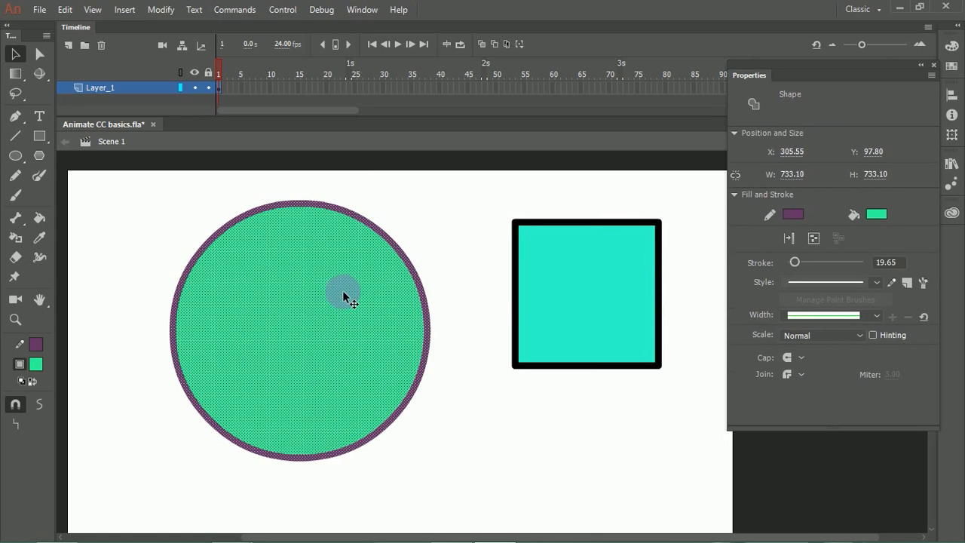
drag(339, 291, 304, 305)
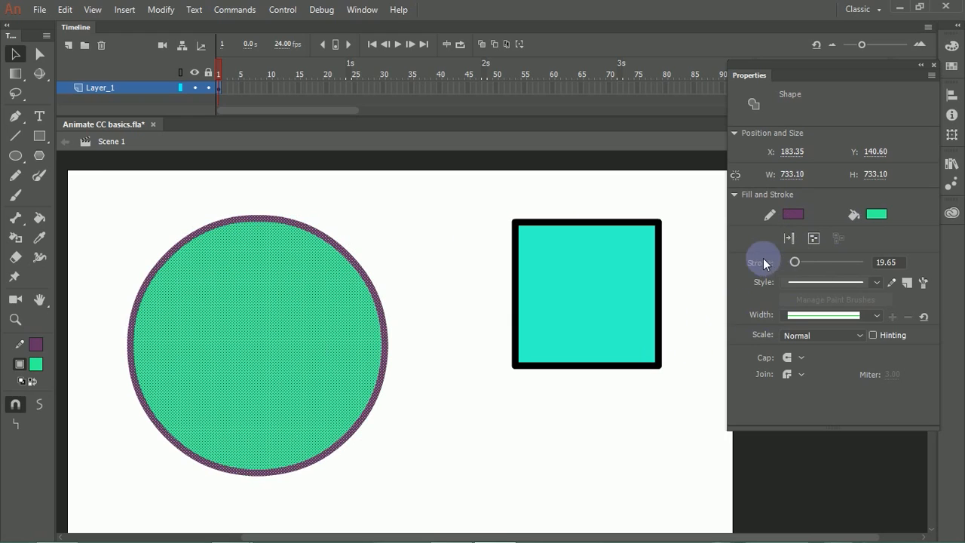
mouse_move(796, 258)
mouse_down()
mouse_move(872, 250)
mouse_move(804, 262)
mouse_up()
Step: Apply the dashed stroke style to the circle's outline and deselect it
click(878, 284)
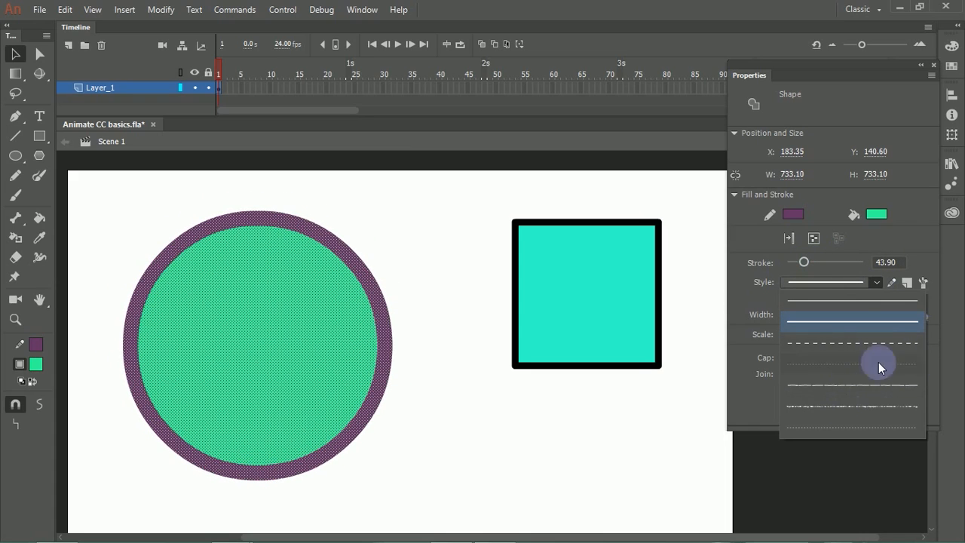
click(829, 343)
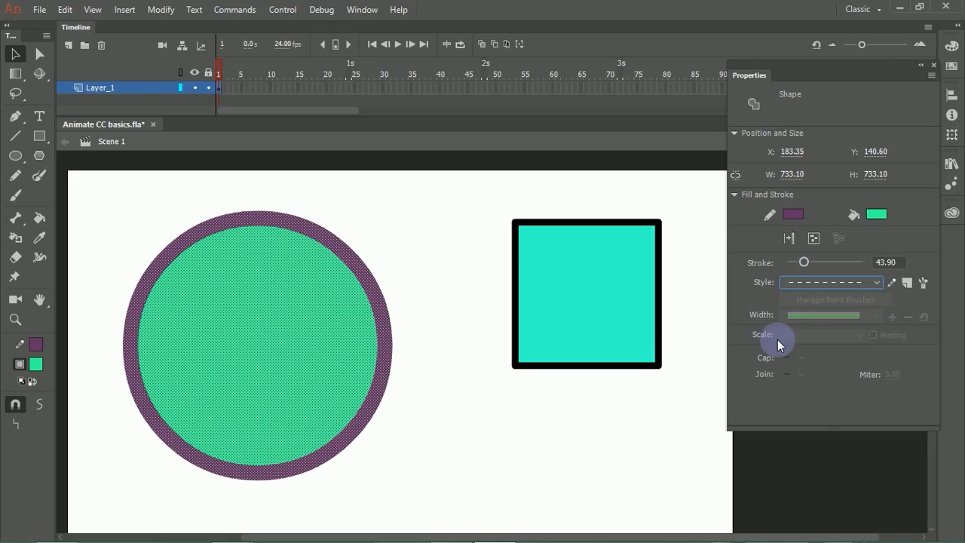
click(464, 286)
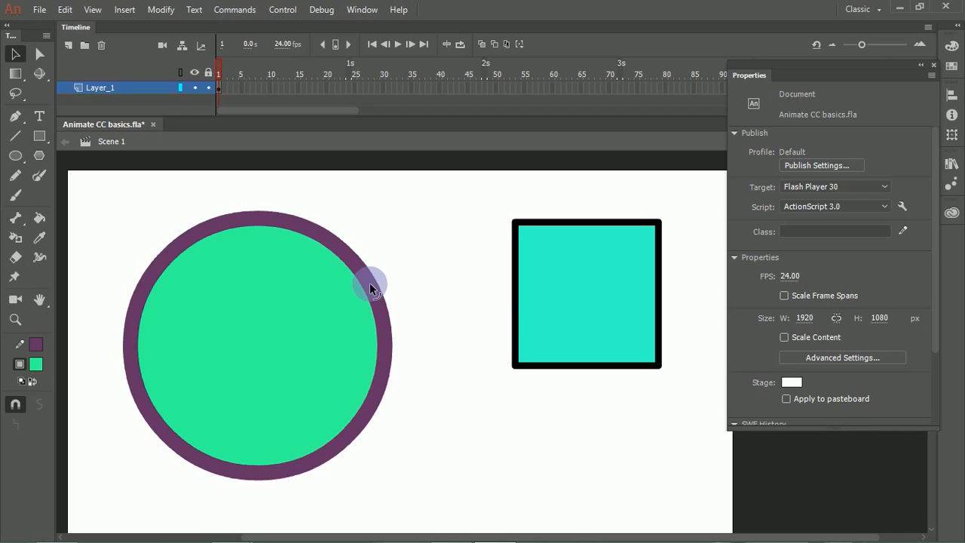
Step: Edit the stroke style of the circle's outline, setting the dash spacing to 55 pts, and clear the selection
click(371, 287)
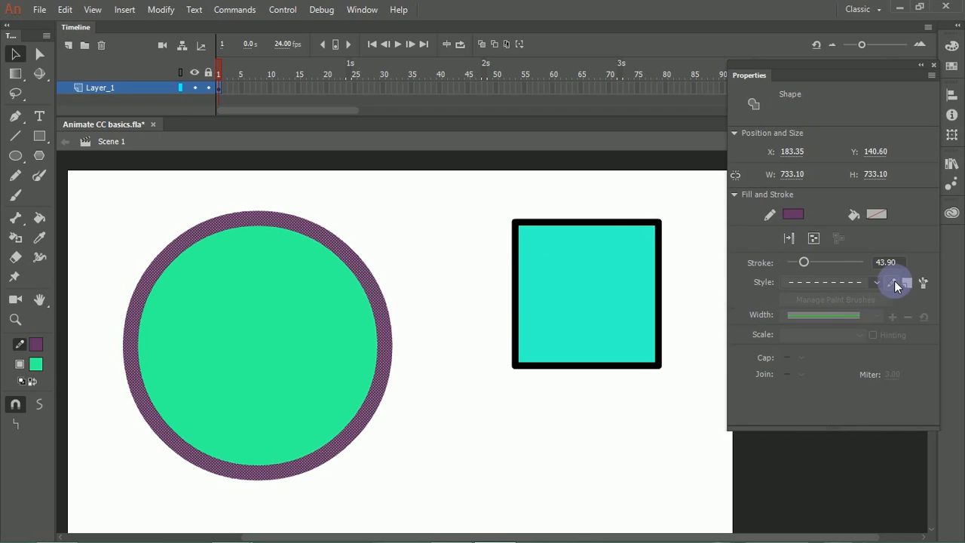
click(894, 282)
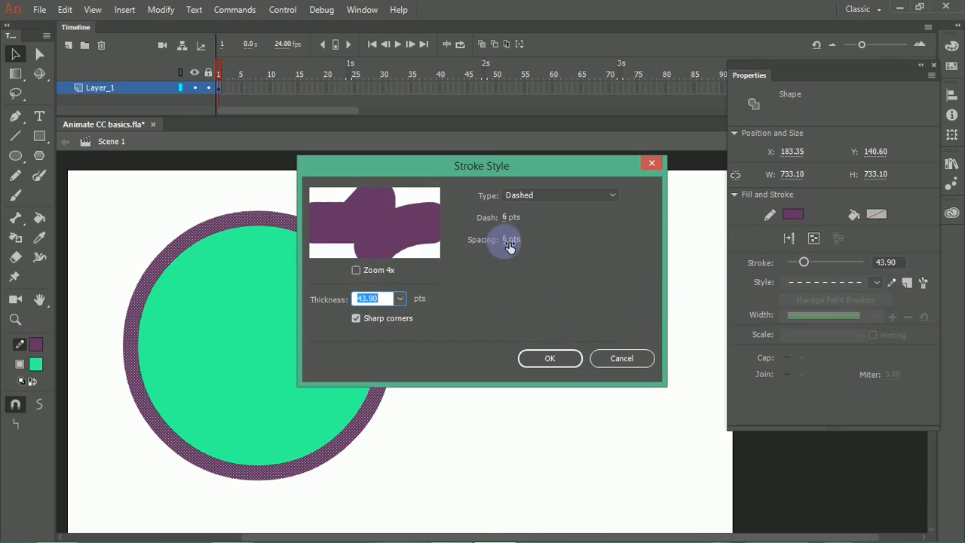
drag(494, 167, 555, 87)
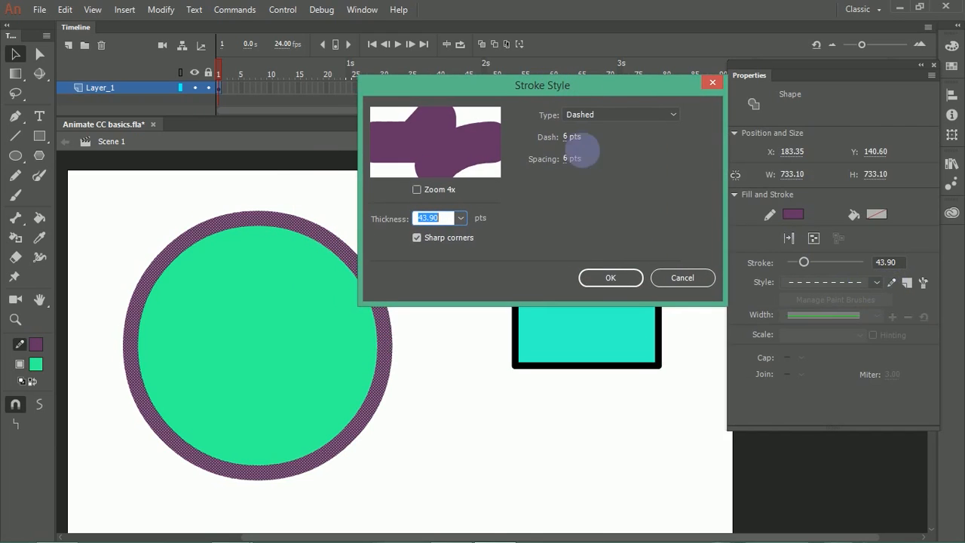
mouse_move(574, 161)
mouse_down()
mouse_move(566, 155)
mouse_move(644, 151)
mouse_move(606, 155)
mouse_up()
click(609, 277)
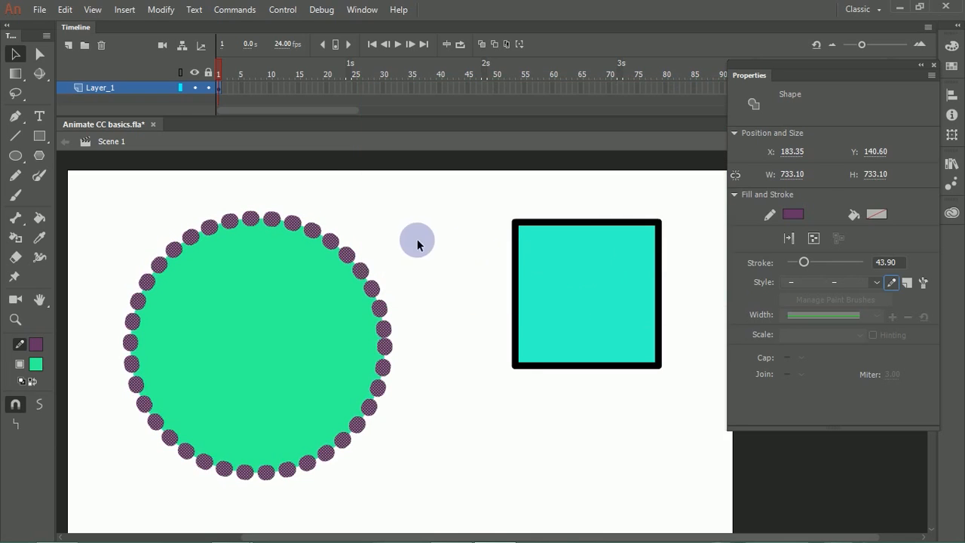
click(417, 240)
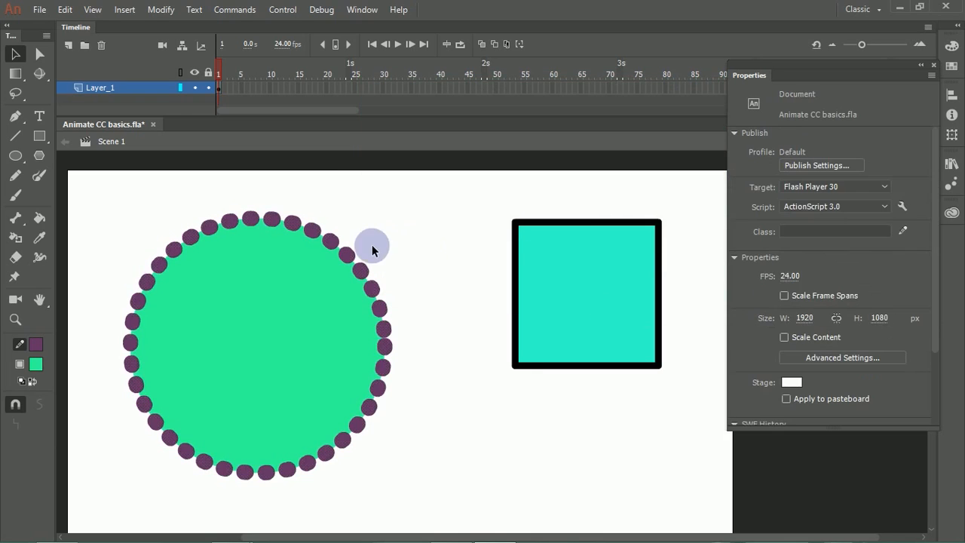
Step: Reduce the circle's outline thickness to 12.10 and set its dash spacing to 28 pts
click(381, 297)
drag(808, 260, 796, 263)
click(892, 282)
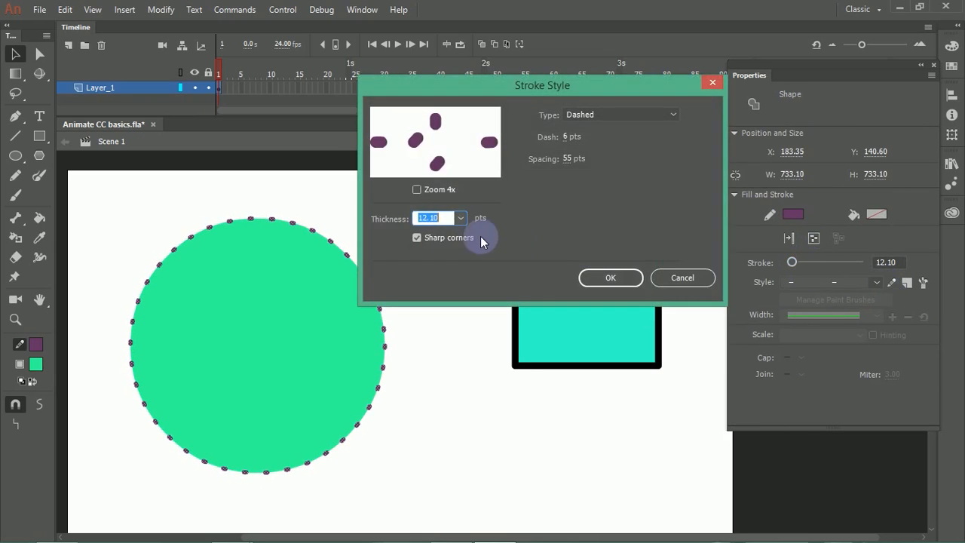
drag(571, 159, 553, 163)
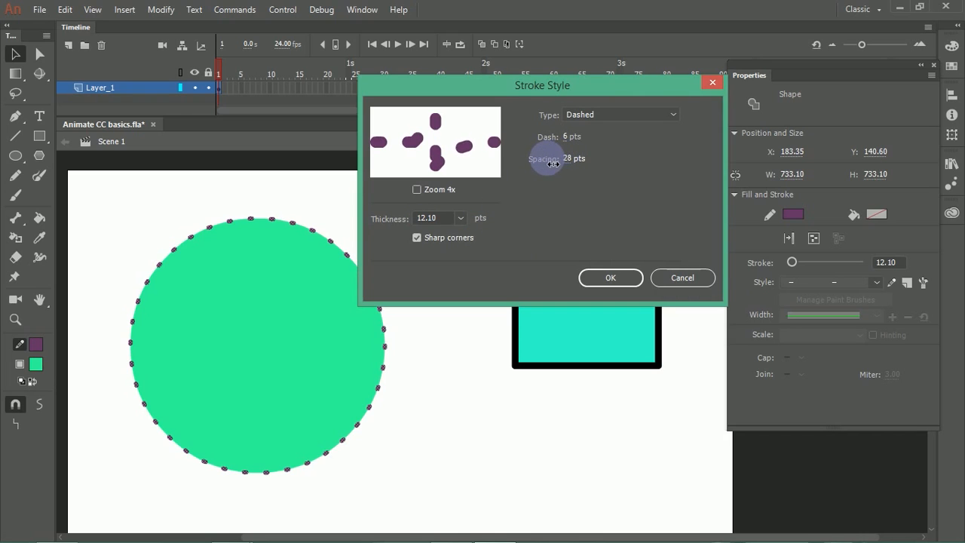
click(608, 277)
click(400, 240)
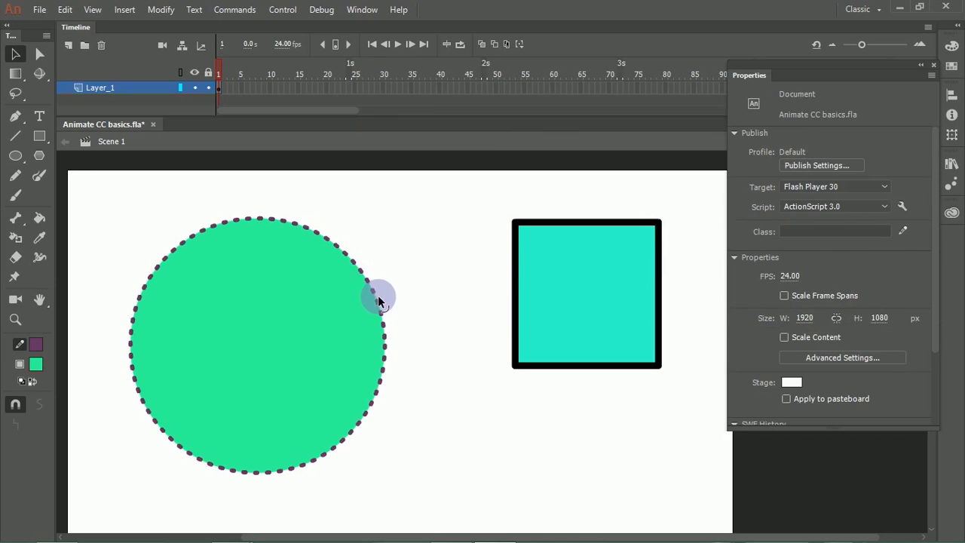
Step: Start a new art brush from the circle's dashed outline, stretched between guides with start 20.04 % and end 82.69 %
click(373, 295)
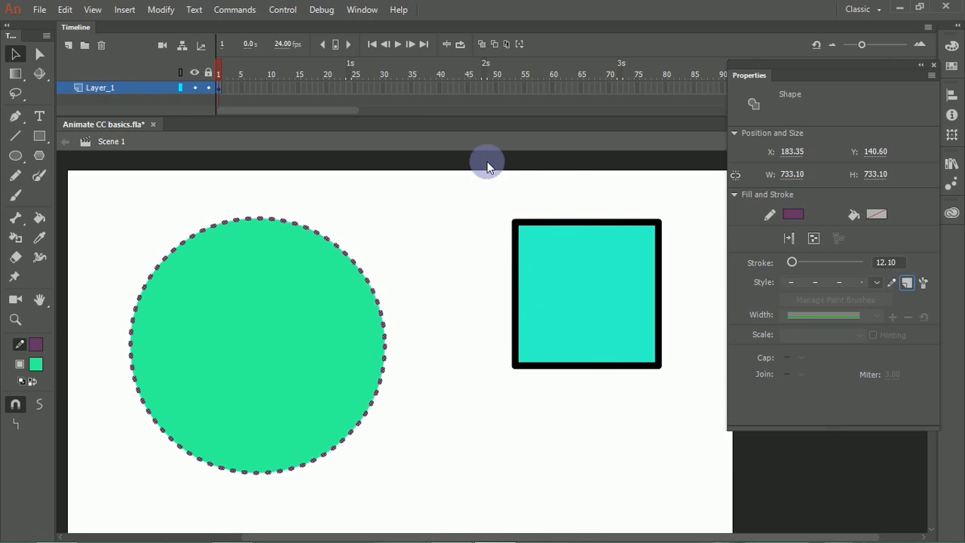
key(ctrl+Return)
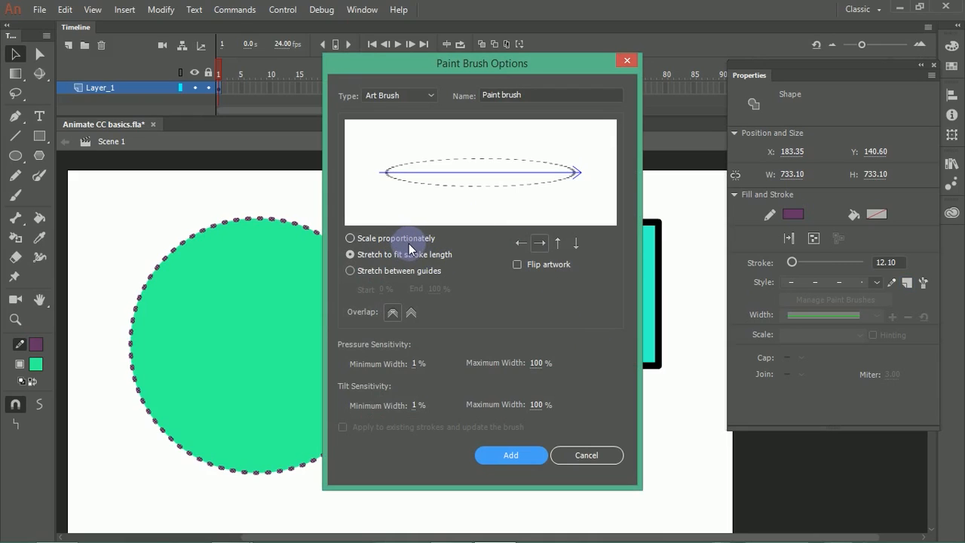
click(394, 237)
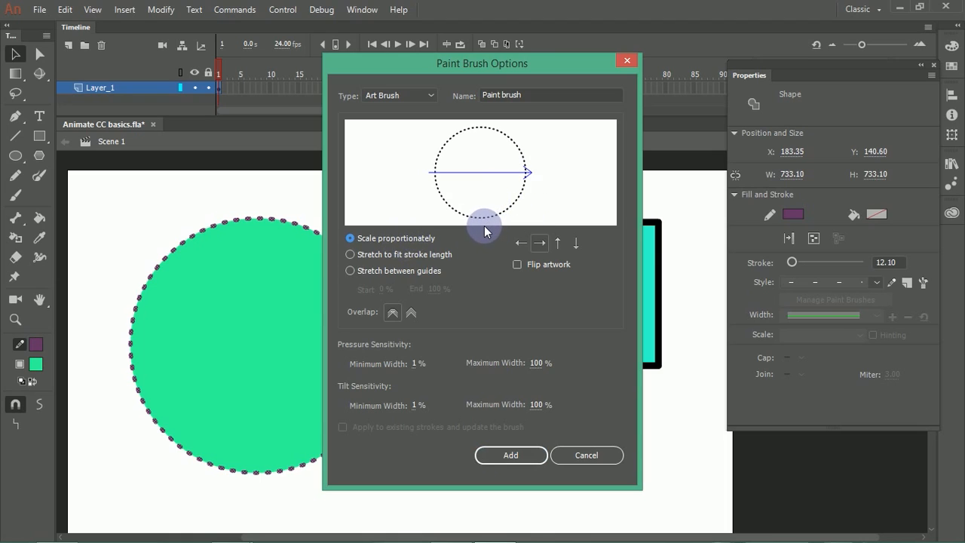
click(420, 273)
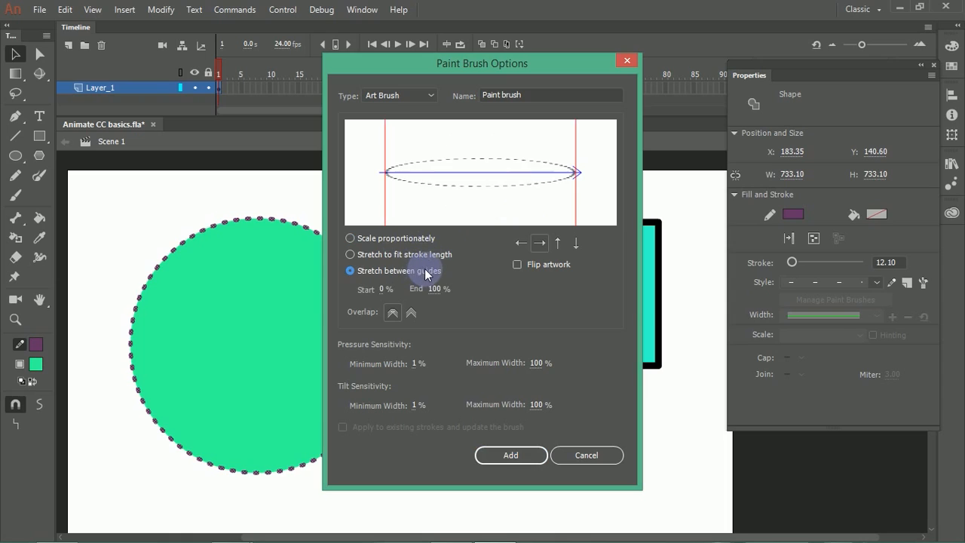
drag(386, 185, 409, 191)
drag(577, 204, 550, 197)
mouse_move(414, 205)
mouse_down()
mouse_move(400, 205)
mouse_move(419, 196)
mouse_move(397, 205)
mouse_up()
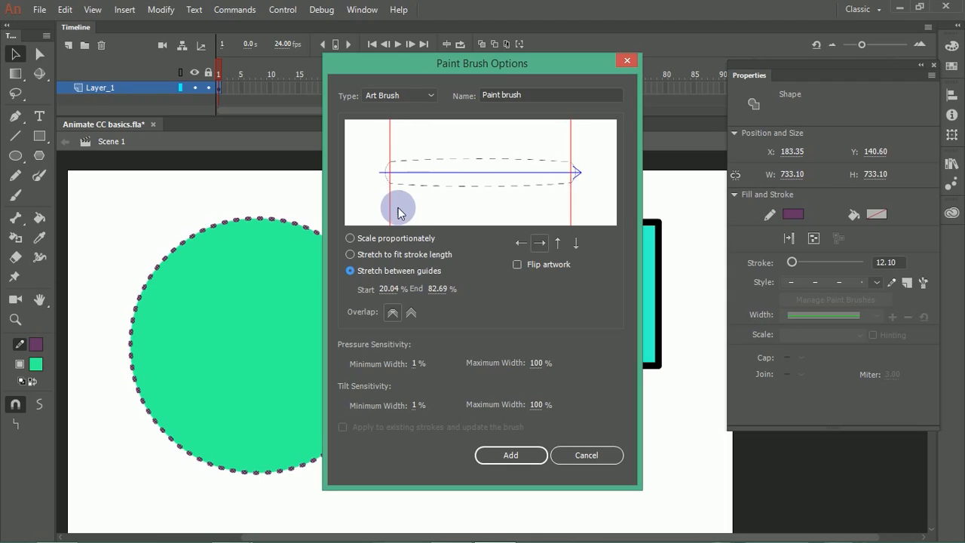
Step: Try the brush's Flip artwork and direction options, keep the rightward direction, and add the brush
click(519, 265)
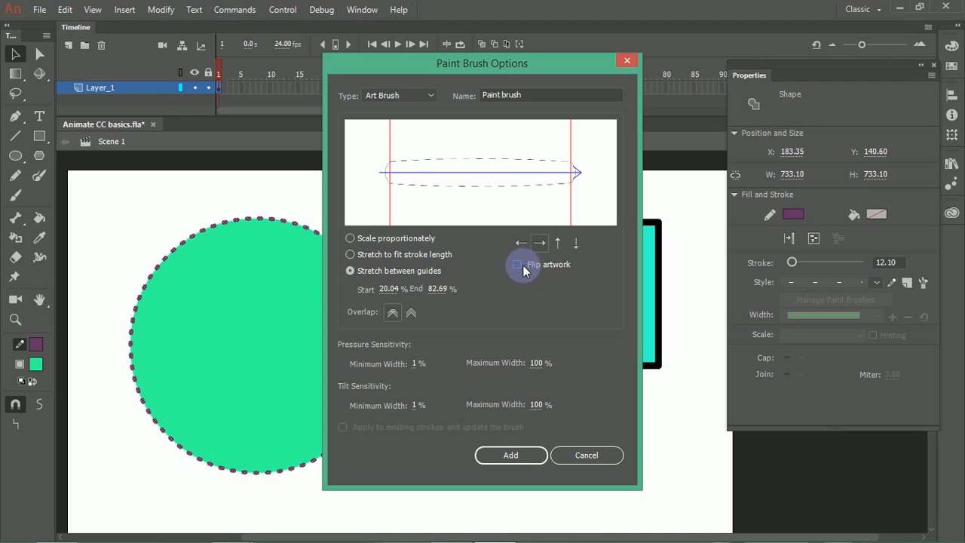
click(558, 244)
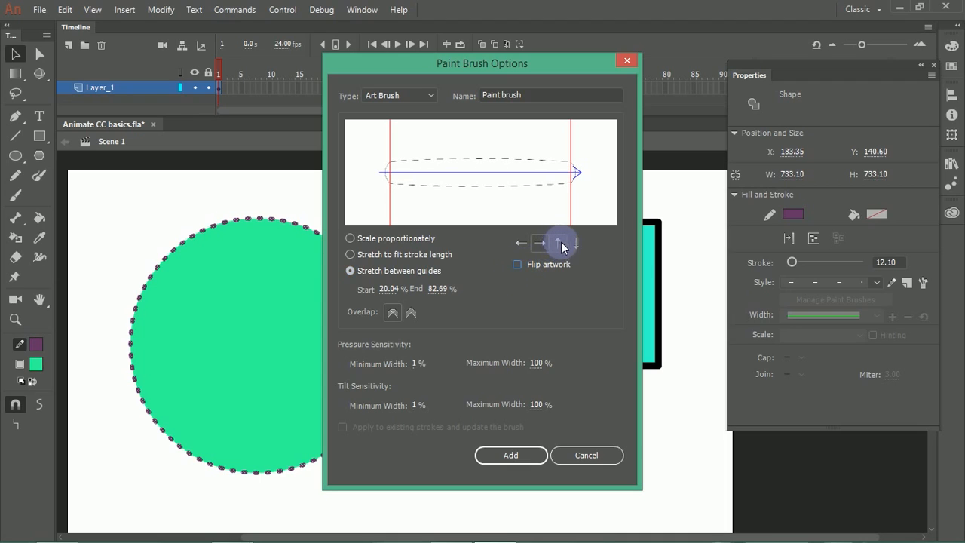
click(559, 244)
click(539, 243)
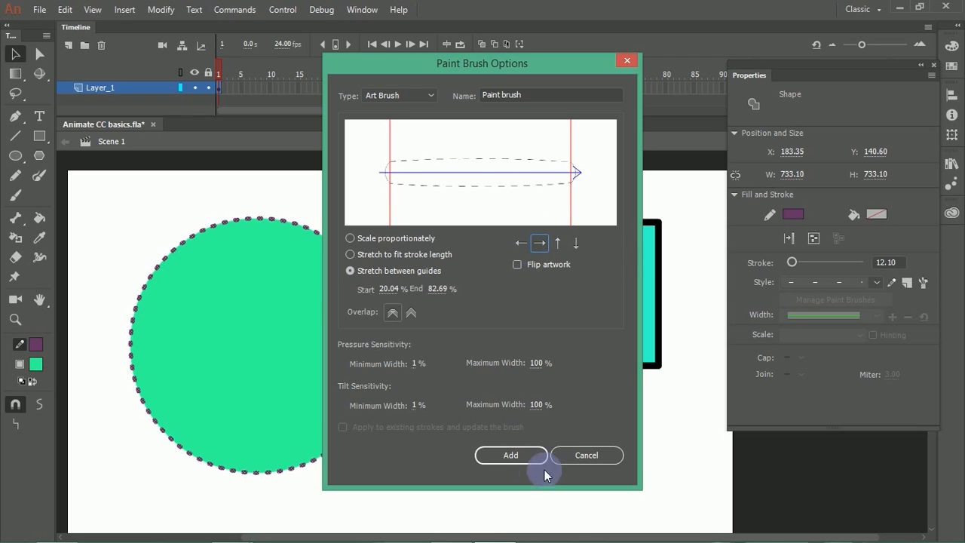
click(528, 455)
click(523, 427)
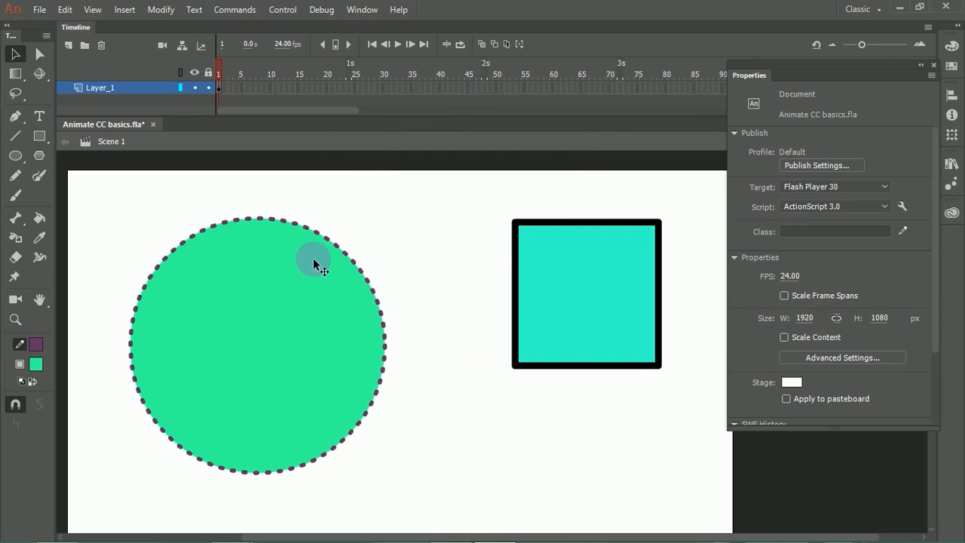
Step: Paint two freehand strokes between the circle and the square using the Paint Brush tool
click(38, 175)
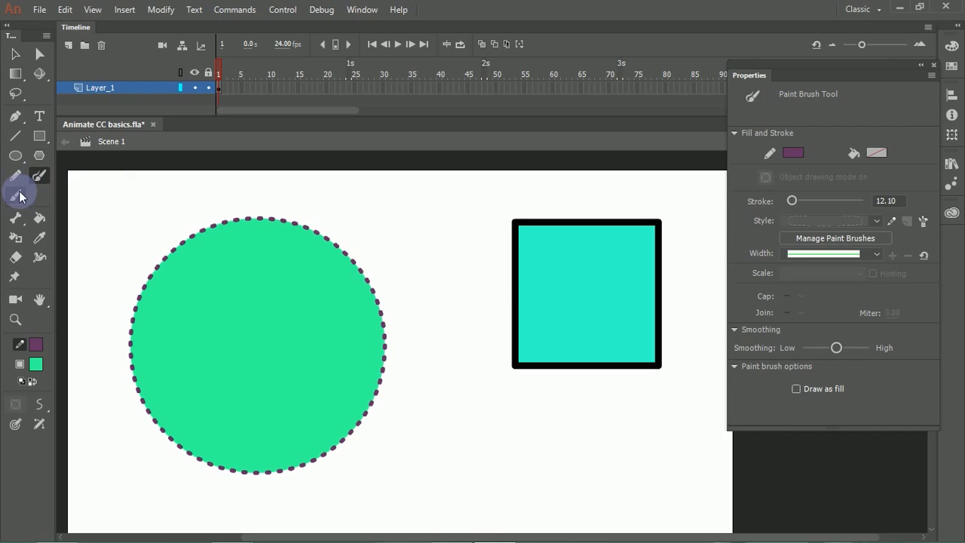
mouse_move(425, 393)
mouse_down()
mouse_move(432, 411)
mouse_move(519, 427)
mouse_move(519, 417)
mouse_up()
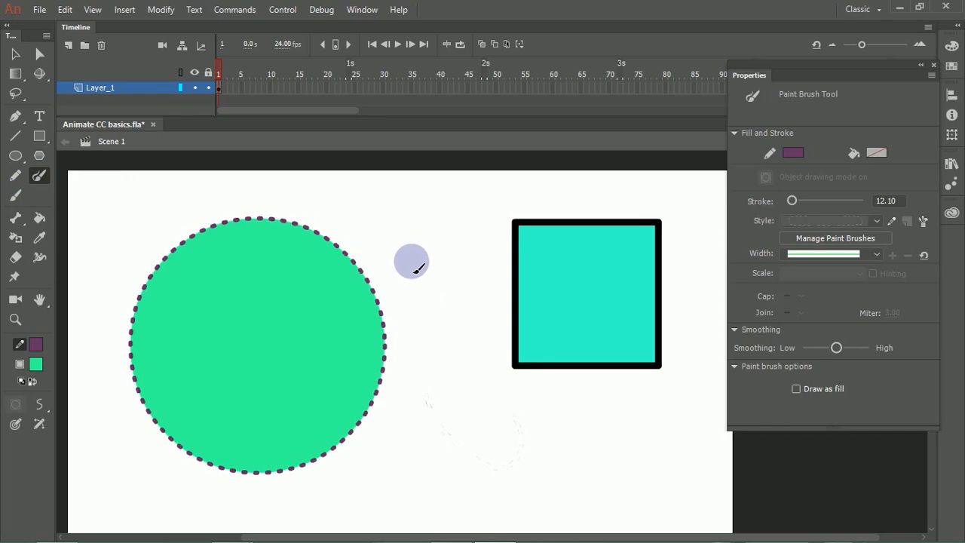
drag(425, 204, 482, 425)
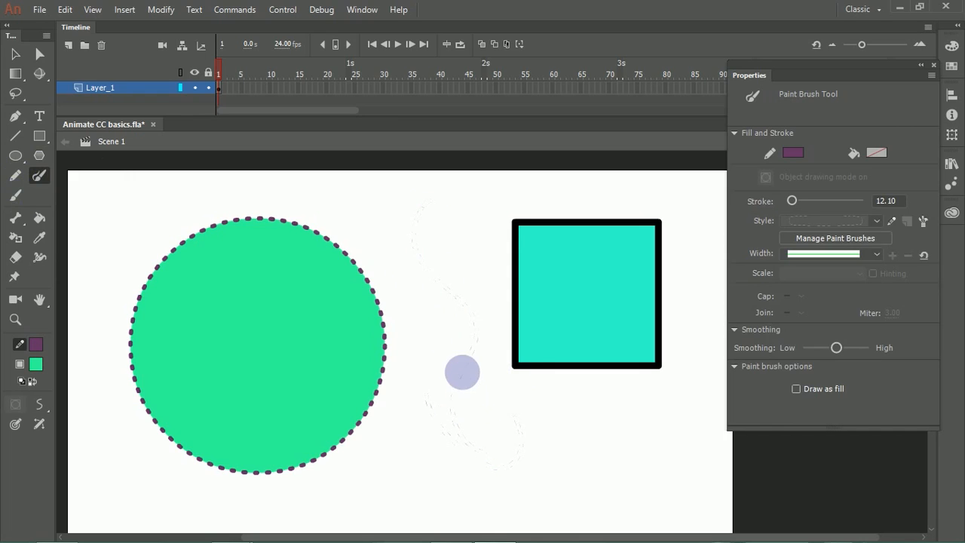
Step: Set the fill color of the taller brush stroke between the circle and the square to purple
ctrl+click(463, 368)
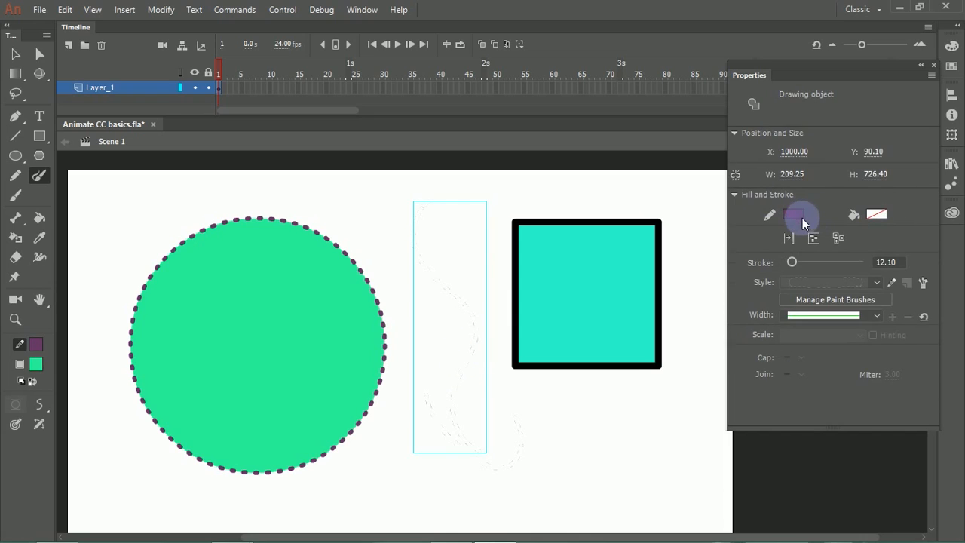
click(879, 213)
click(818, 264)
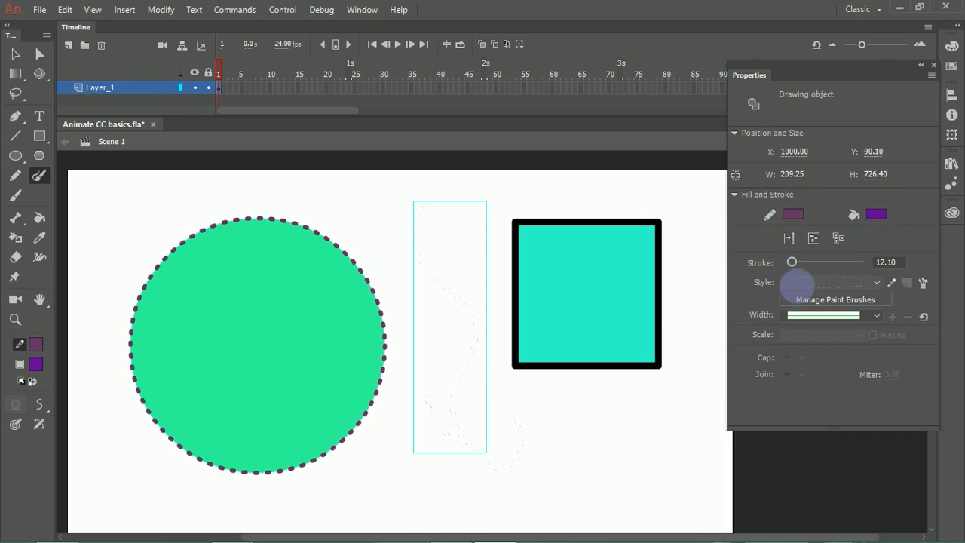
Step: Paint a curved brush stroke below the square, and delete the two earlier strokes between the circle and the square
mouse_move(521, 388)
mouse_down()
mouse_move(540, 444)
mouse_move(500, 478)
mouse_up()
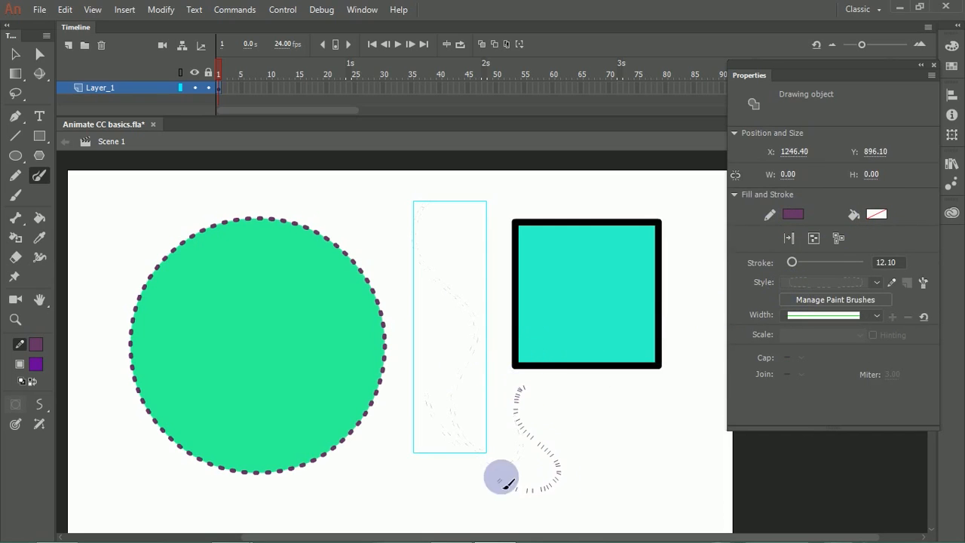
click(15, 54)
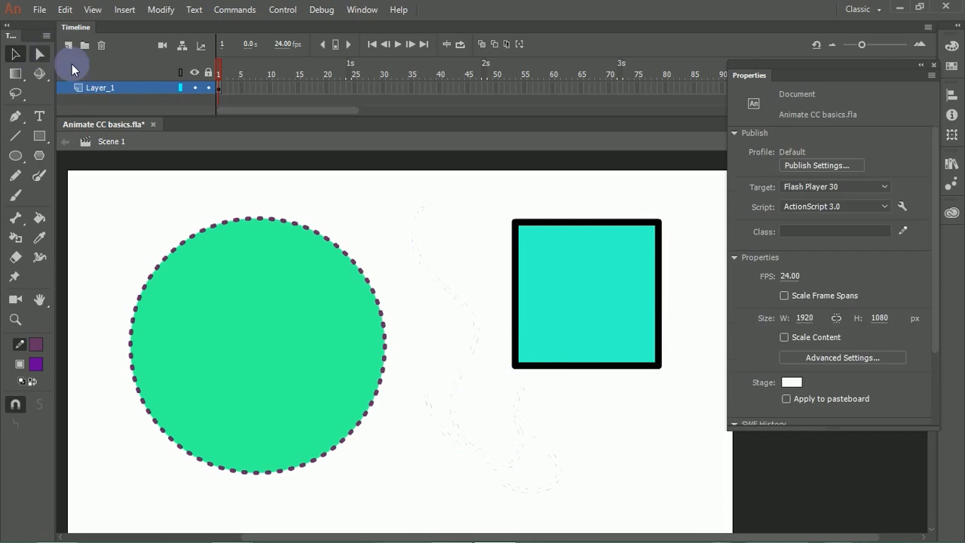
drag(400, 222, 494, 432)
drag(510, 494, 432, 326)
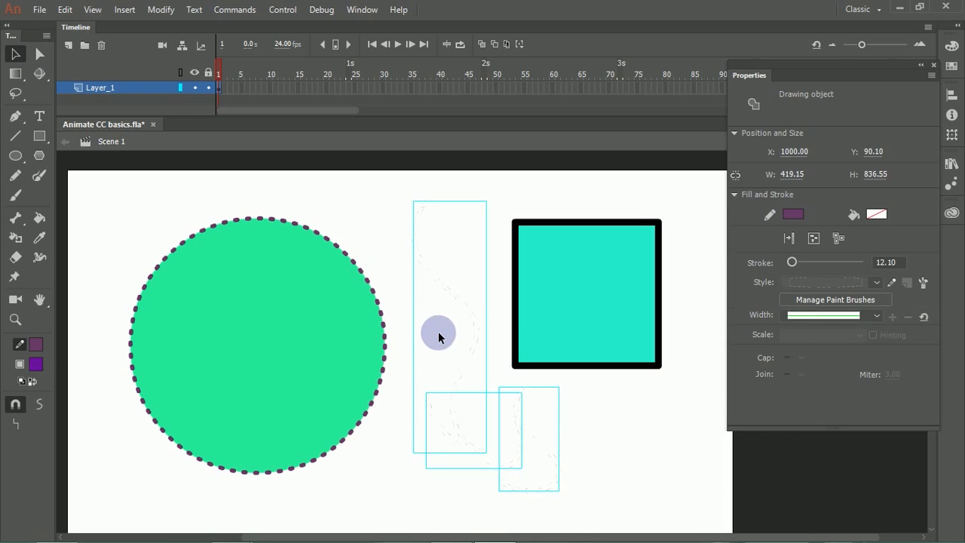
click(430, 178)
drag(430, 194, 487, 519)
key(Delete)
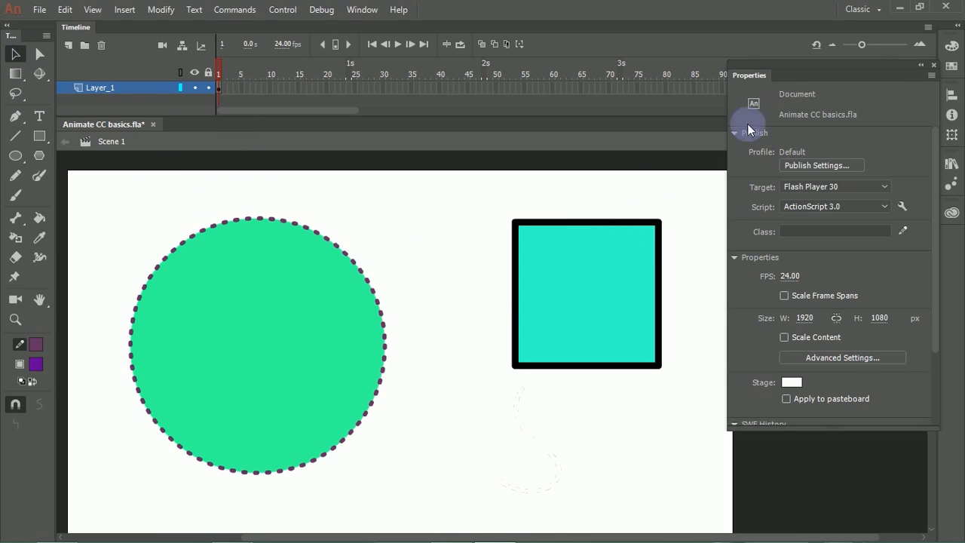
Step: Move the Properties panel aside so it no longer covers the stage
drag(862, 62, 905, 72)
click(566, 216)
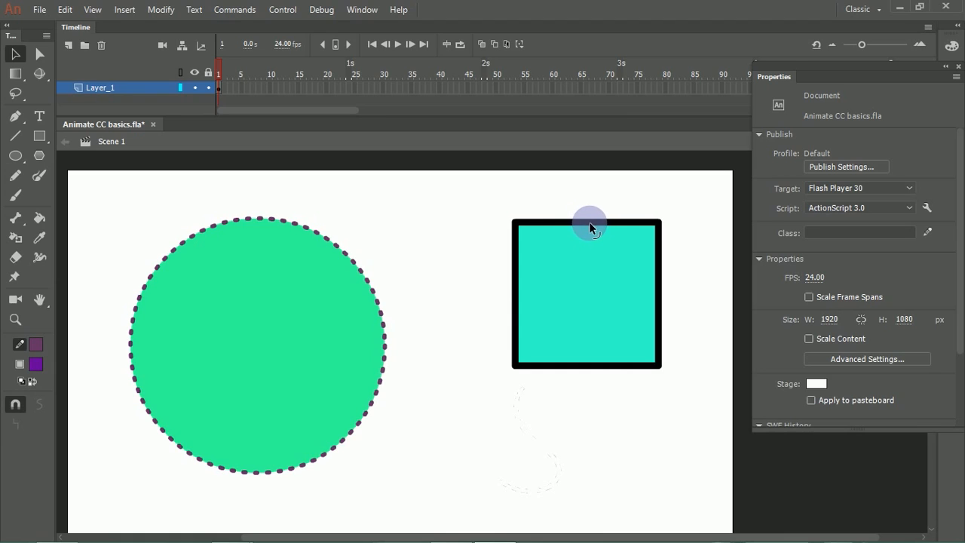
Step: Try bending the square's top edge upward into an arch, and undo the bend
drag(589, 221, 589, 187)
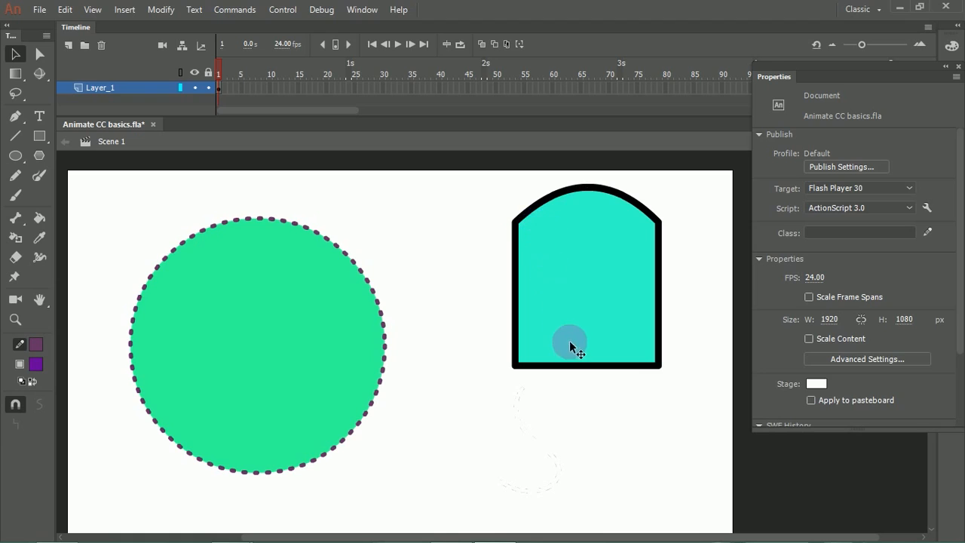
key(ctrl+z)
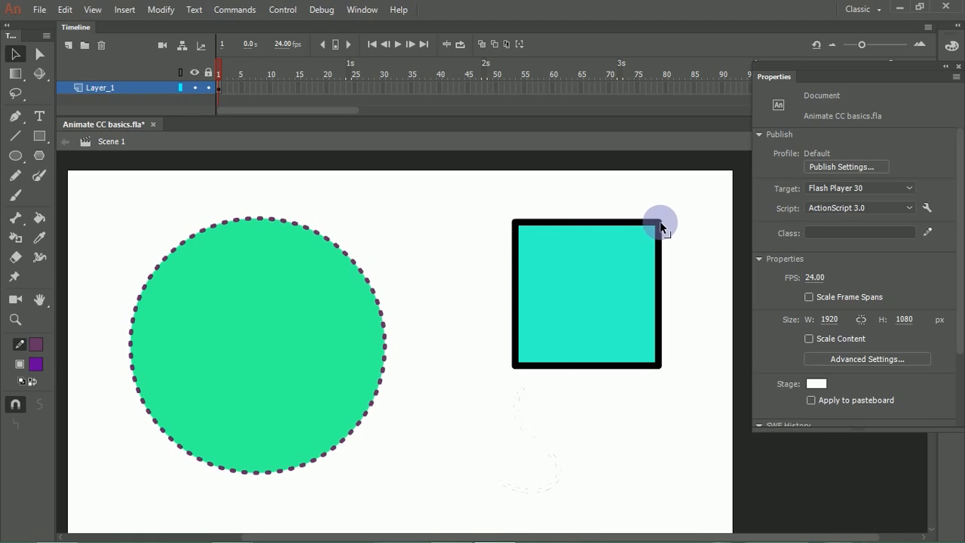
mouse_move(661, 221)
mouse_down()
mouse_move(707, 198)
mouse_move(661, 223)
mouse_up()
Step: Display the square's anchor points, try pulling its lower-left corner outward with the Selection tool, and undo that change
click(40, 54)
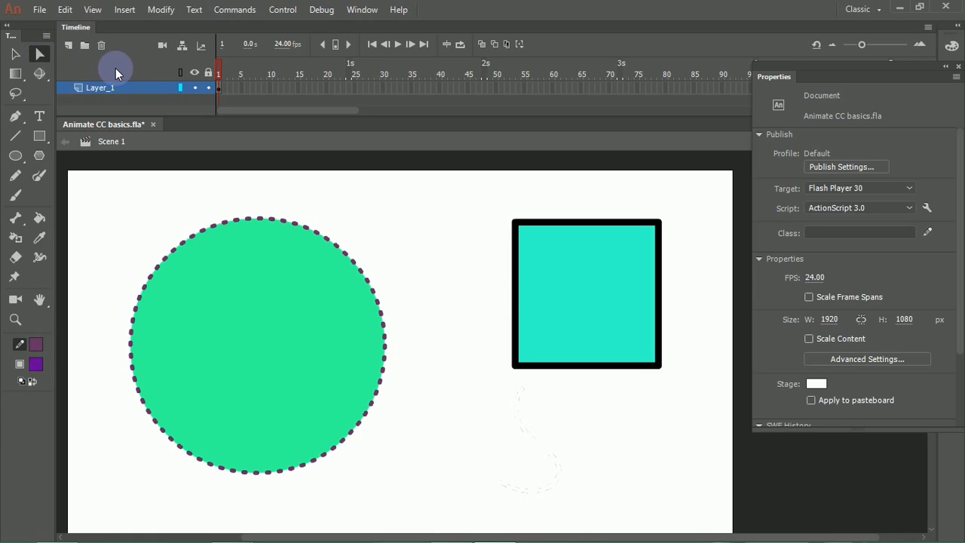
click(525, 233)
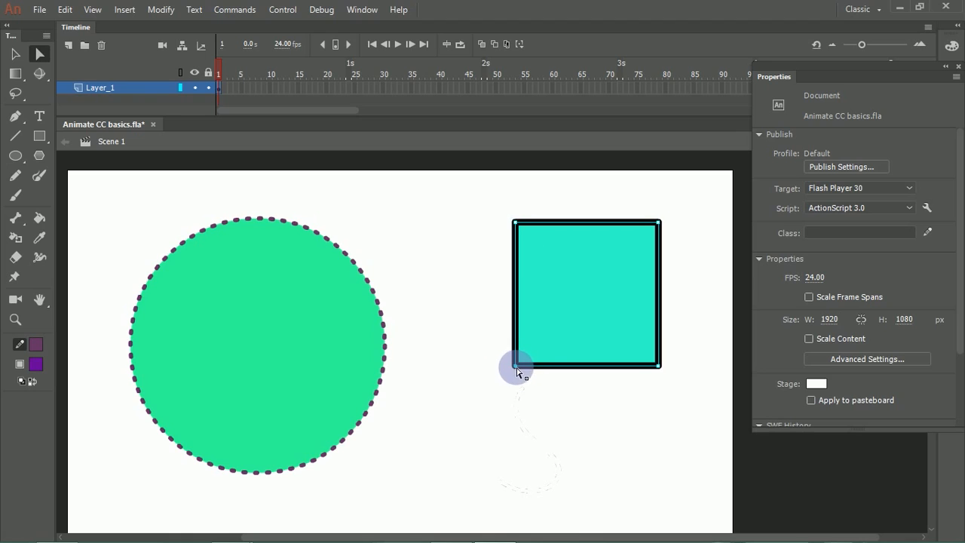
click(18, 58)
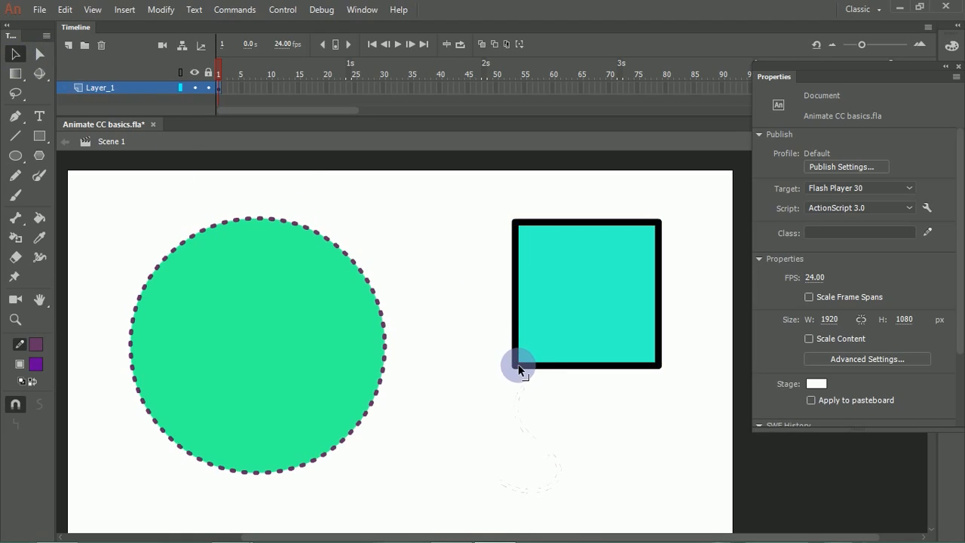
drag(519, 367, 460, 417)
key(ctrl+z)
drag(494, 277, 546, 294)
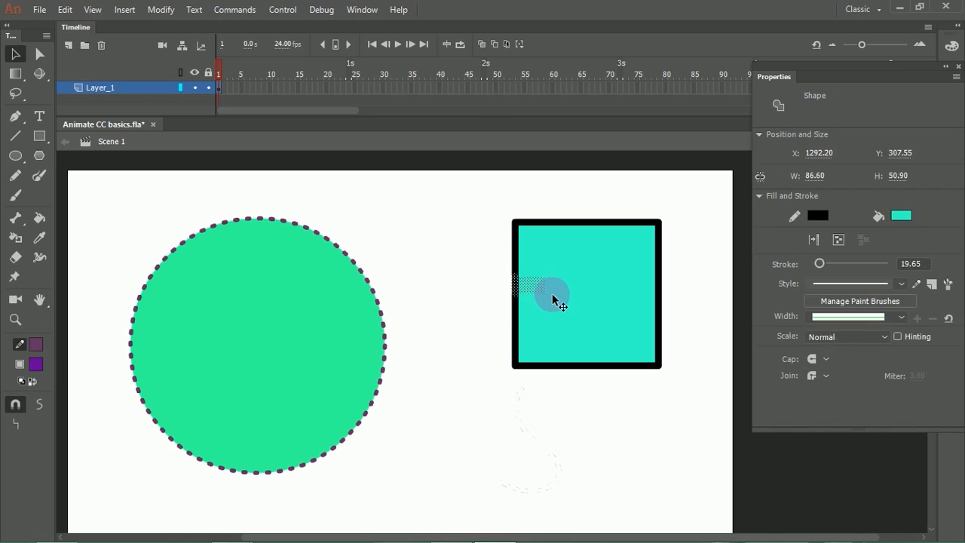
click(490, 284)
key(ctrl+z)
key(ctrl+z)
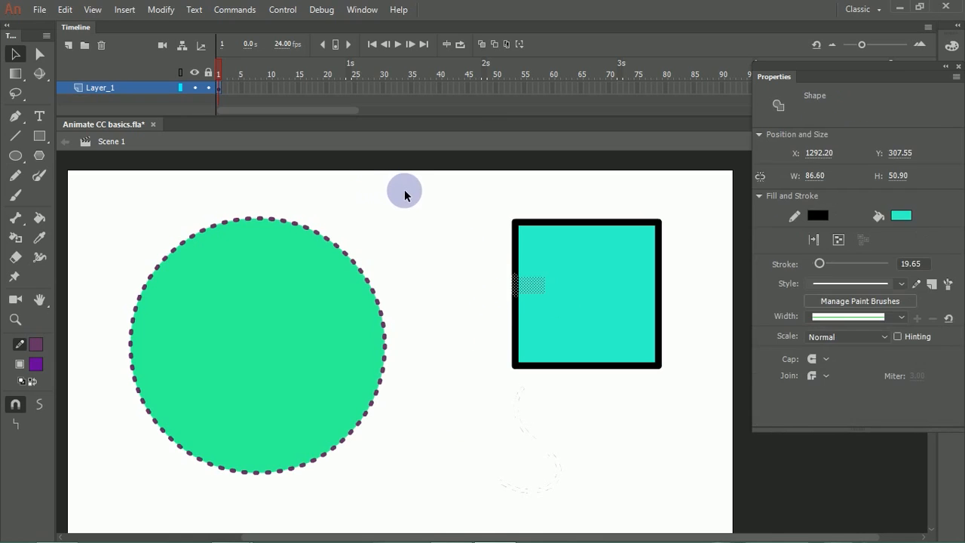
Step: Bend all four sides of the square outward into curves with the Selection tool
drag(518, 288, 463, 279)
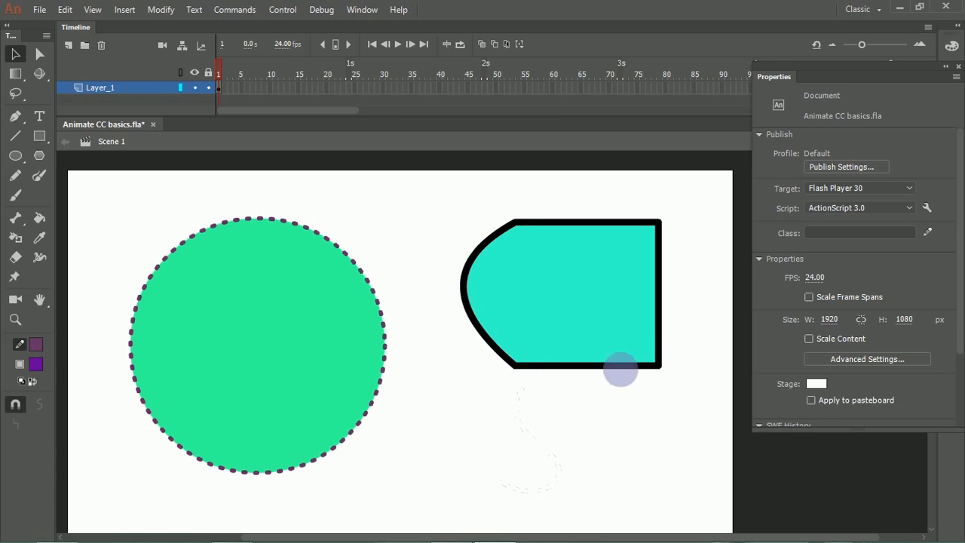
drag(623, 368, 624, 398)
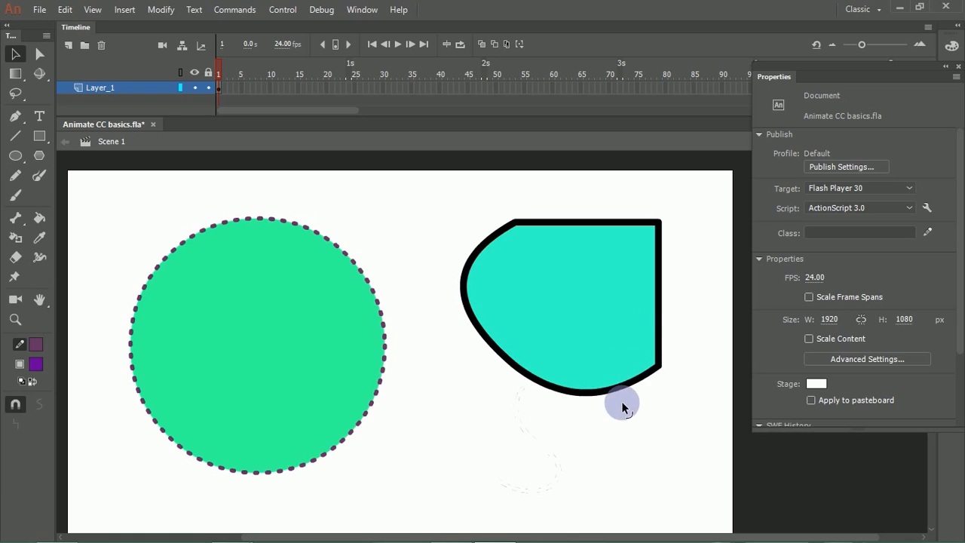
drag(661, 303, 707, 287)
drag(629, 218, 628, 189)
click(644, 220)
click(386, 173)
Step: Reshape the curved shape with the Subselection tool by adjusting its lower-right anchor and handles and moving its lower-left anchor outward
click(40, 54)
drag(459, 215, 541, 304)
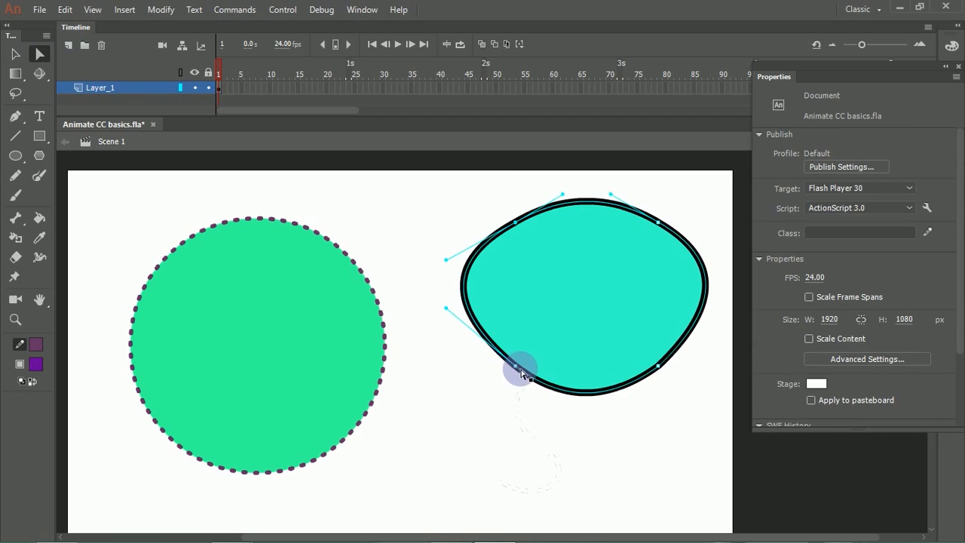
click(659, 366)
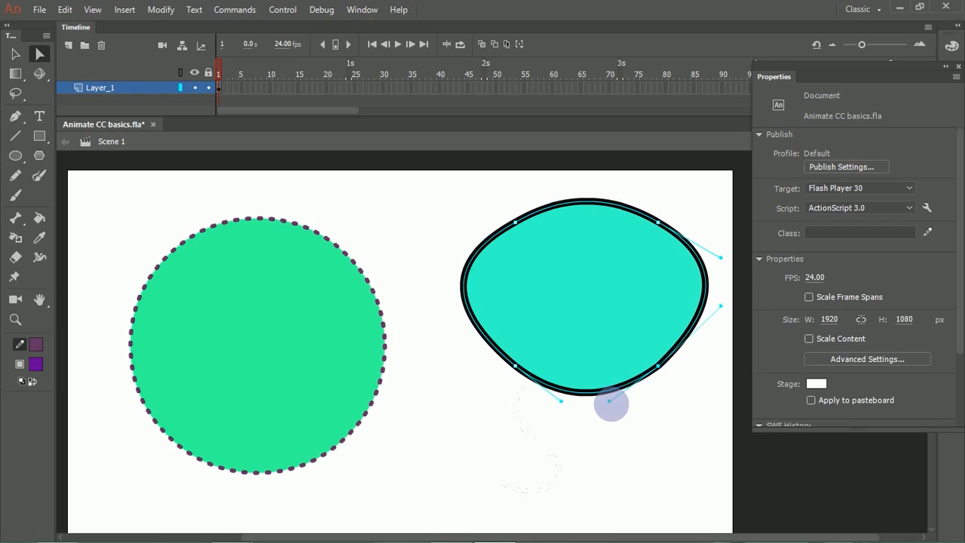
drag(609, 401, 580, 332)
drag(659, 368, 607, 334)
drag(682, 368, 687, 305)
drag(604, 337, 632, 381)
click(513, 365)
drag(513, 365, 455, 351)
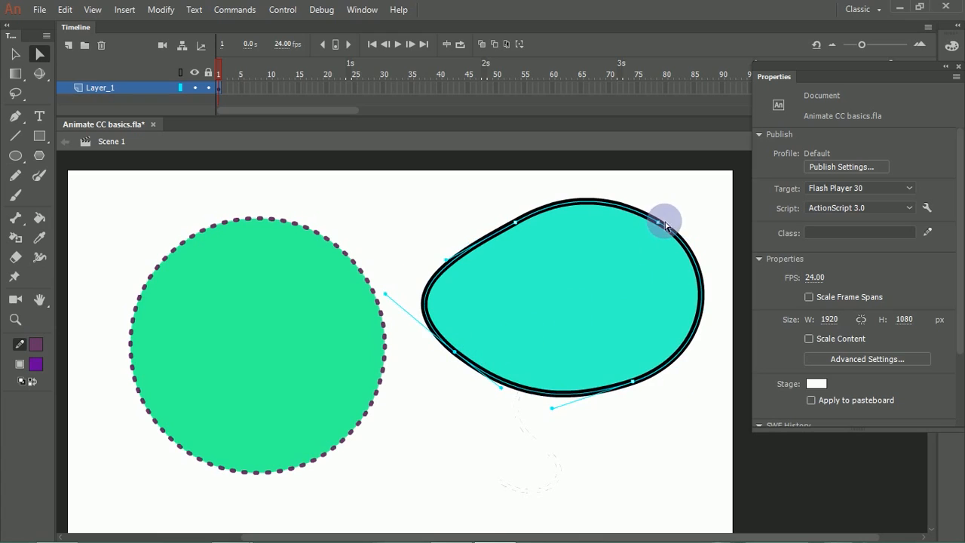
Step: Reposition the shape's upper-right anchor point, and undo its change into a sharp corner
drag(661, 220, 642, 238)
drag(595, 210, 667, 217)
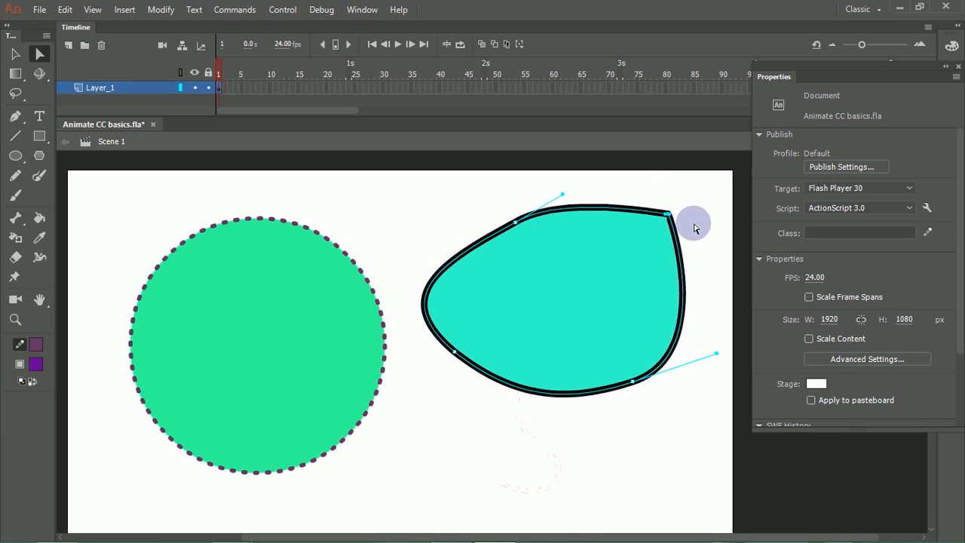
click(690, 237)
key(ctrl+z)
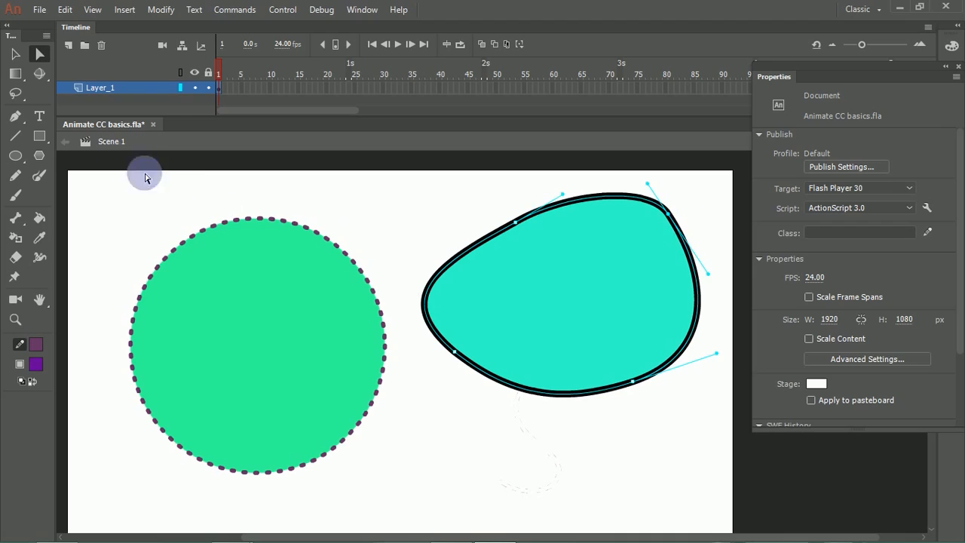
Step: Convert all four curved anchor points of the turquoise shape to corner points with the Convert Anchor Point tool
click(23, 123)
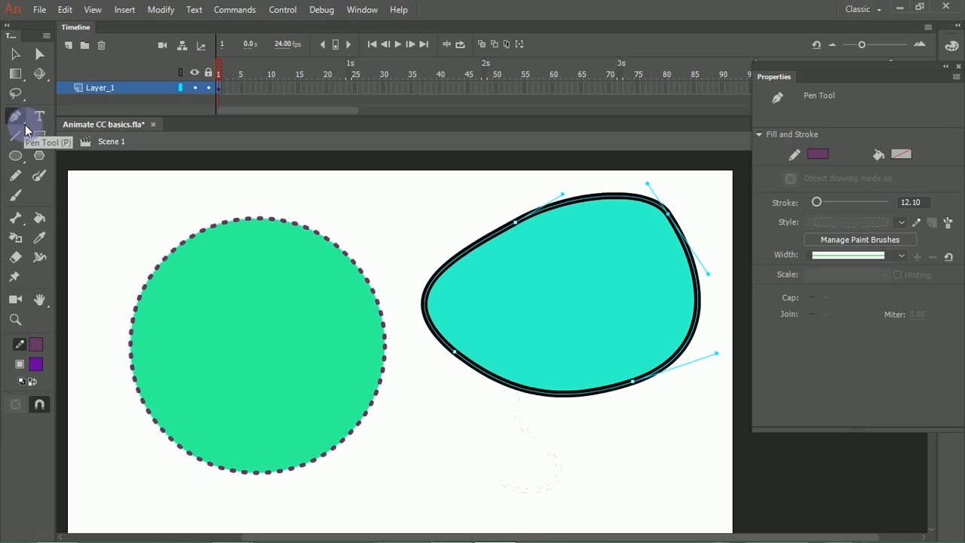
drag(16, 118, 73, 119)
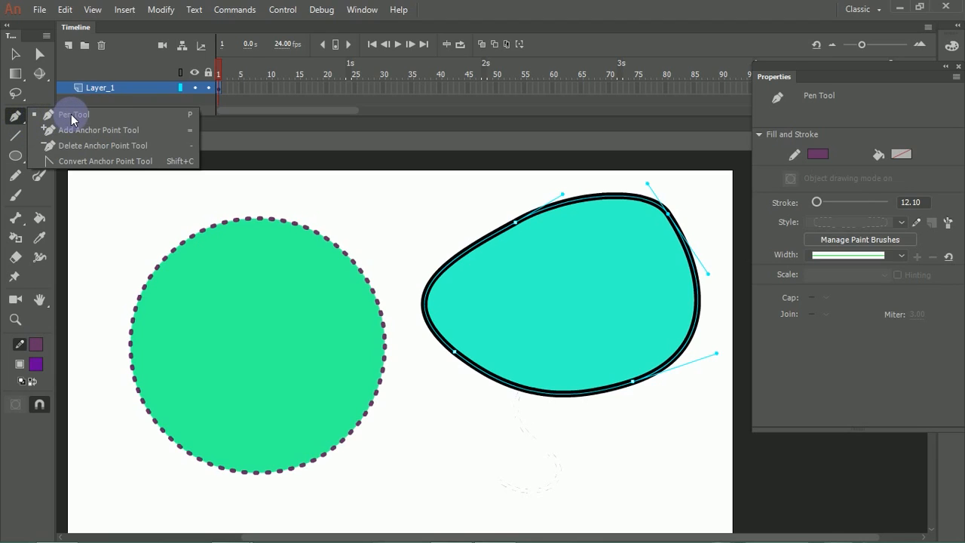
click(116, 165)
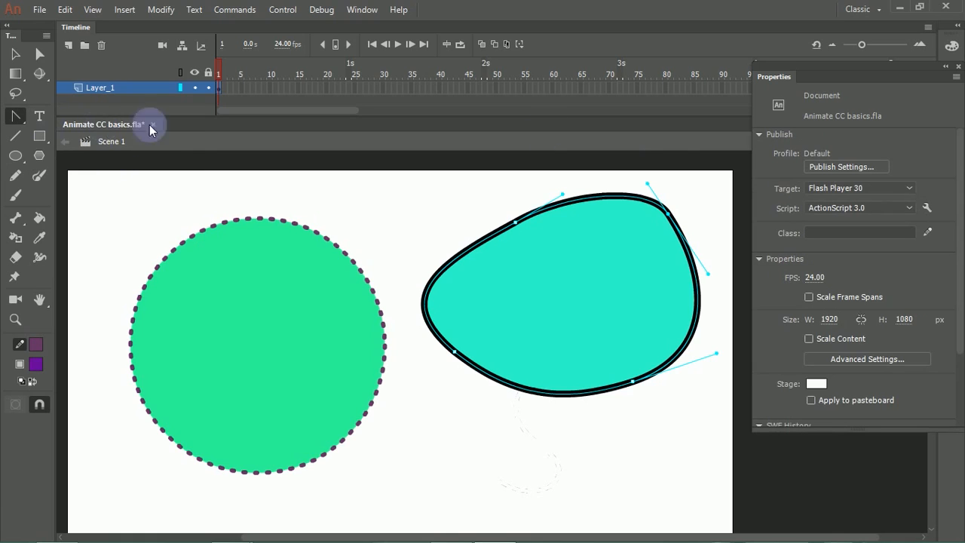
click(668, 218)
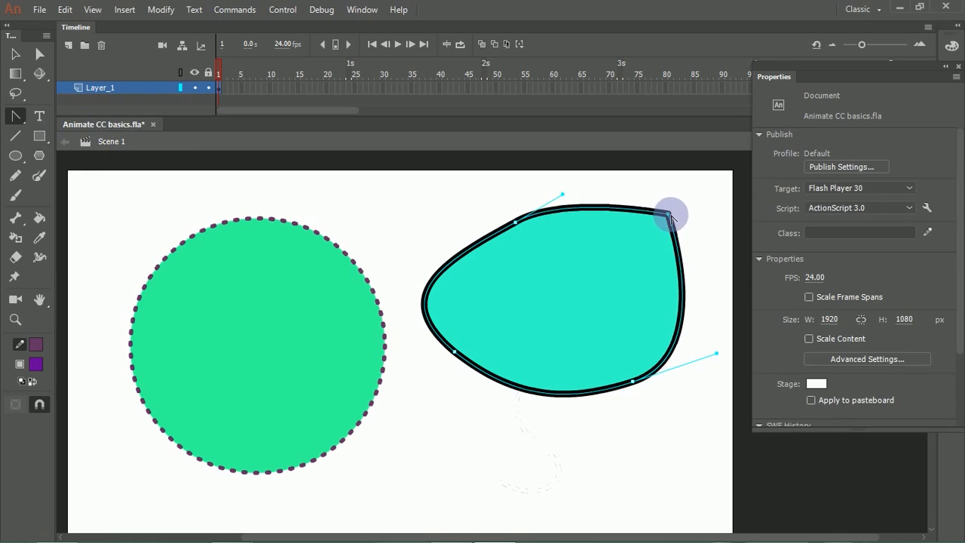
click(516, 225)
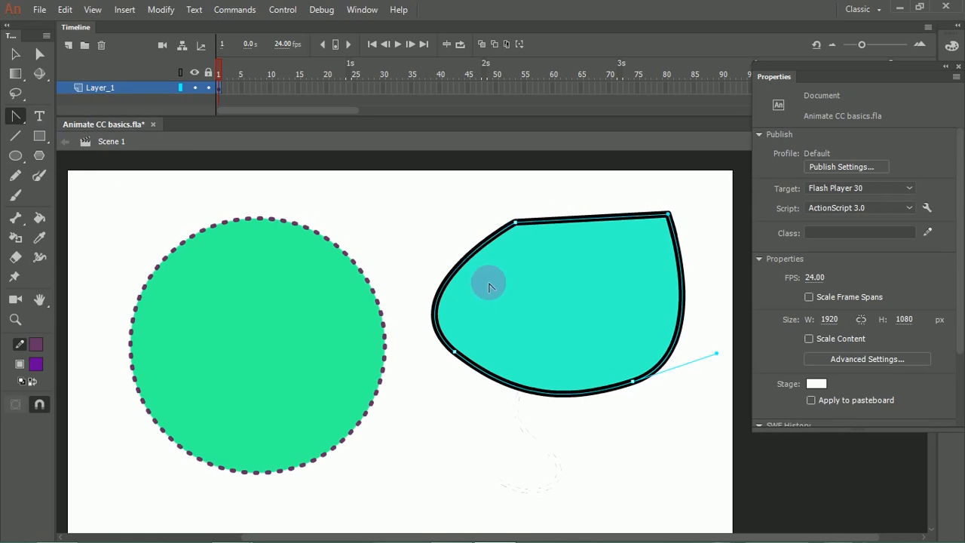
click(454, 351)
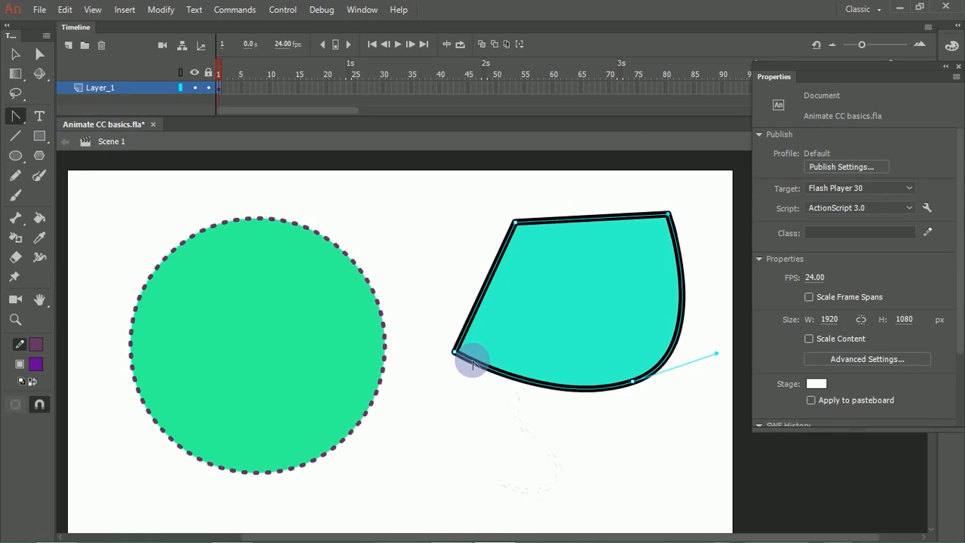
click(633, 383)
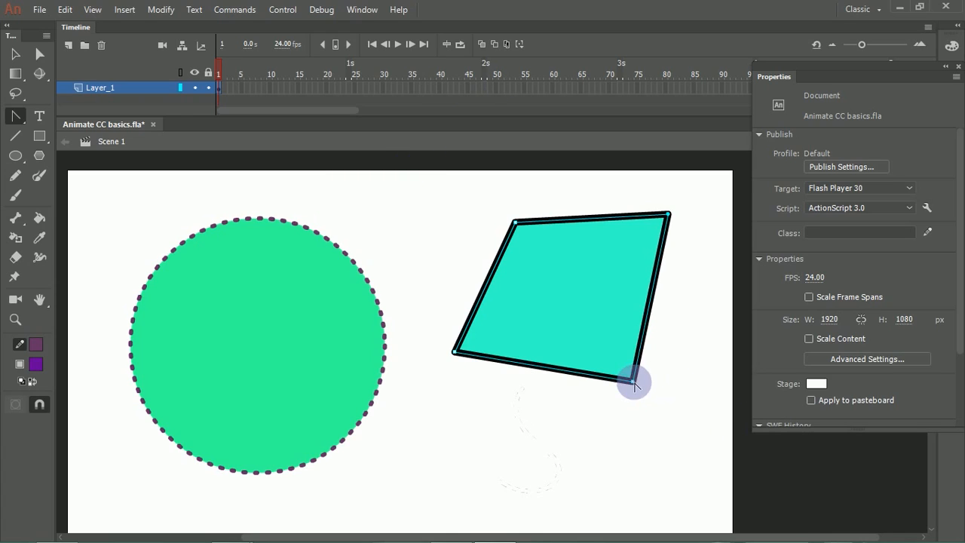
Step: Try pulling curve handles out of the shape's lower-right corner point, and undo the change
drag(633, 381, 728, 324)
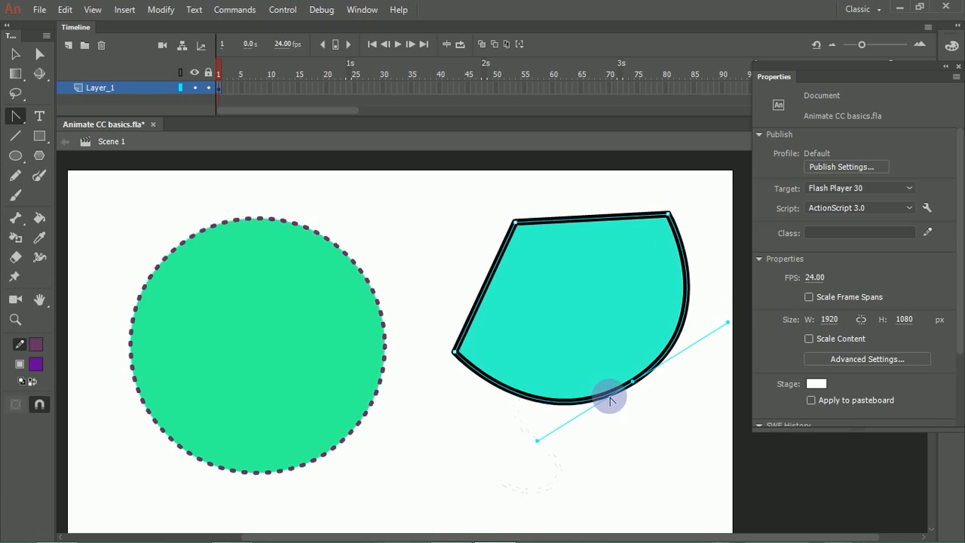
key(ctrl+z)
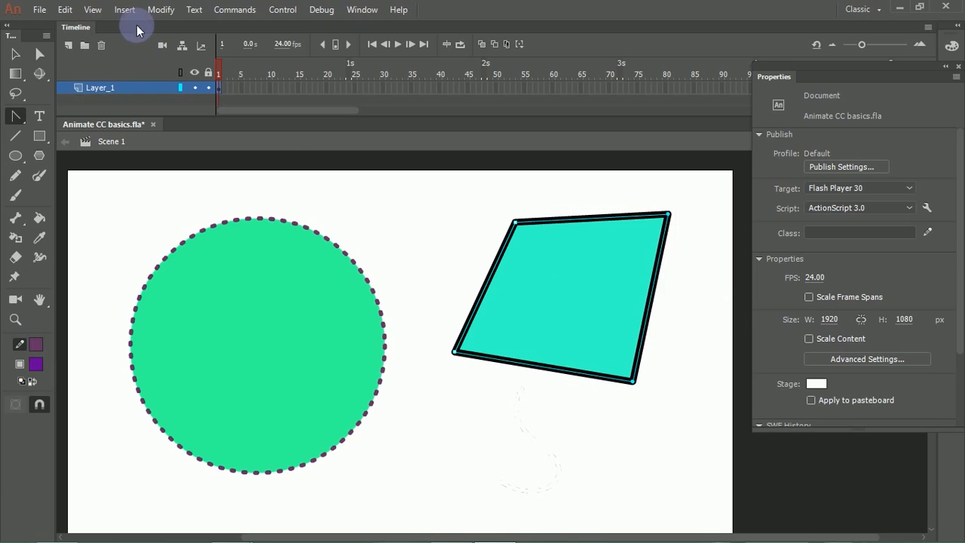
Step: Delete the green circle together with its dashed outline
click(17, 54)
click(174, 205)
click(207, 276)
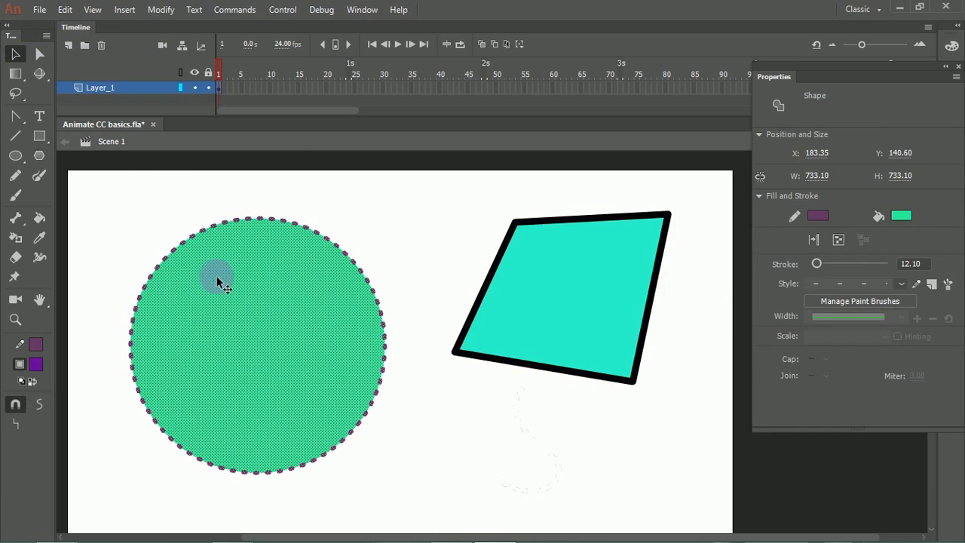
key(Delete)
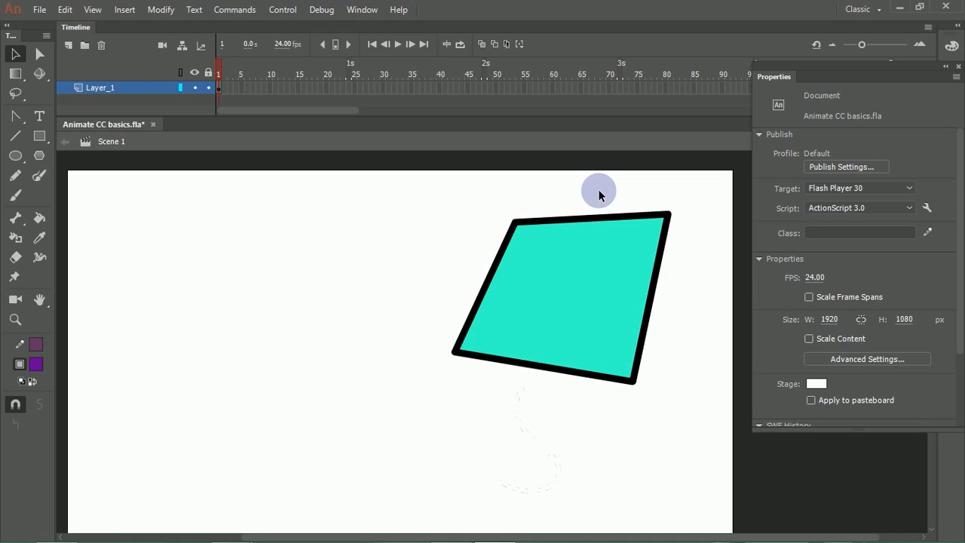
Step: Display the turquoise shape's anchor points and insert a keyframe at frame 30 of Layer_1
click(40, 54)
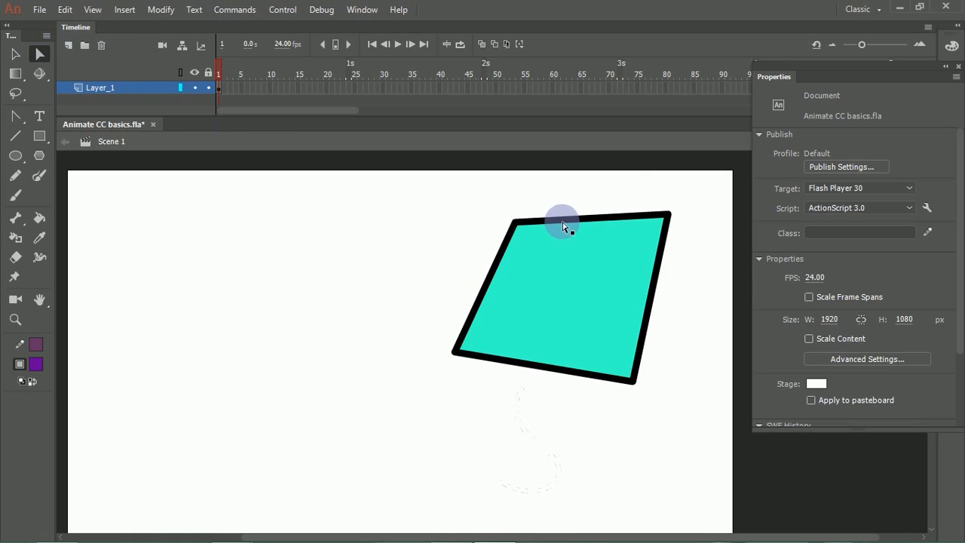
click(528, 223)
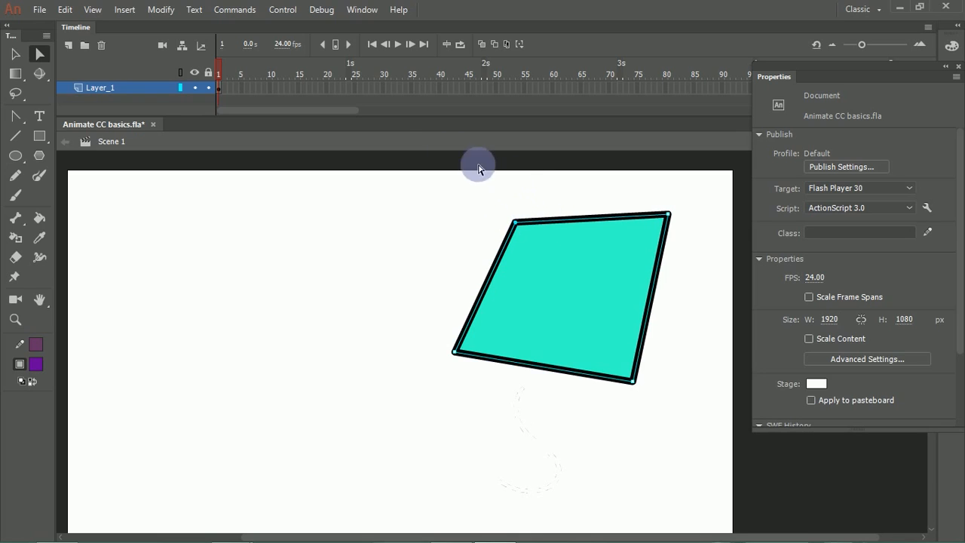
click(383, 92)
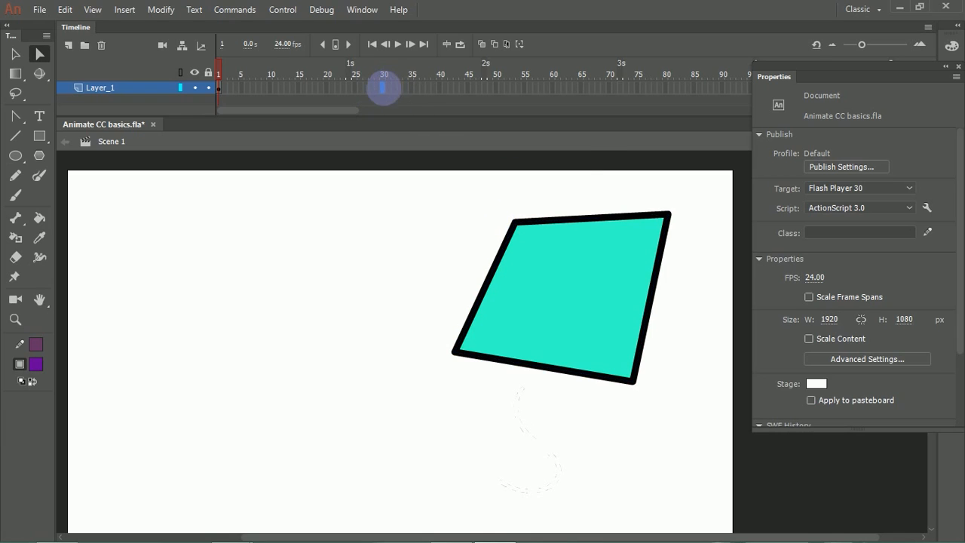
right_click(383, 89)
click(412, 198)
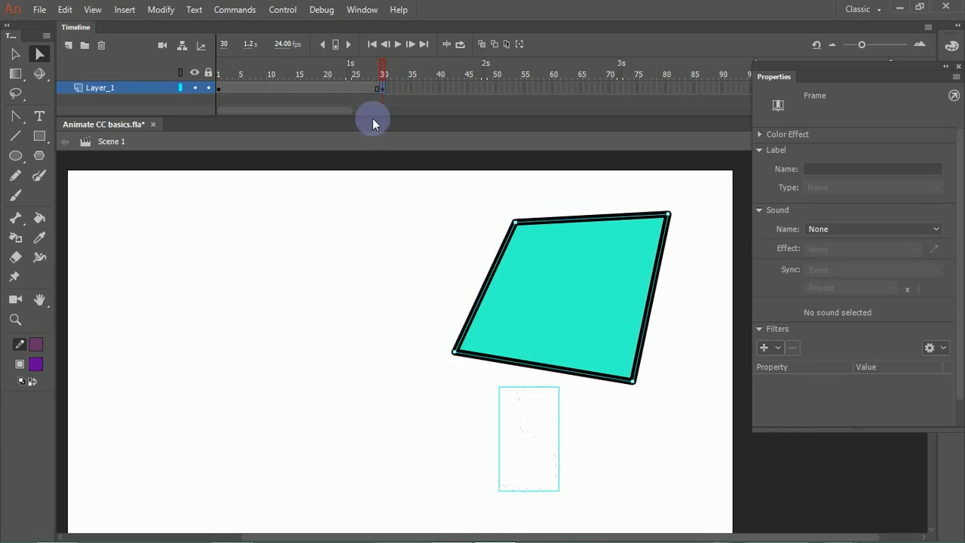
Step: Try deleting the faint dashed stroke below the turquoise shape in keyframes 30 and 1
click(352, 89)
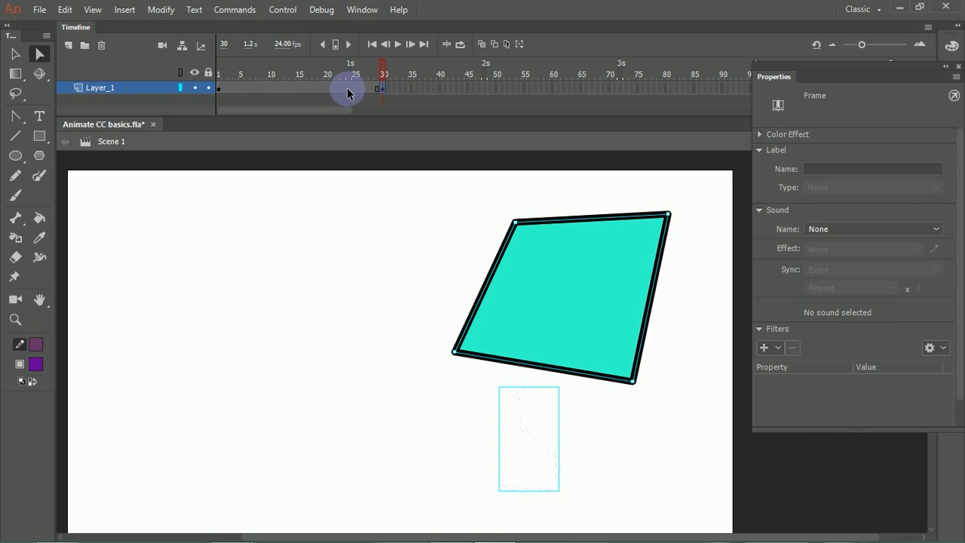
click(412, 384)
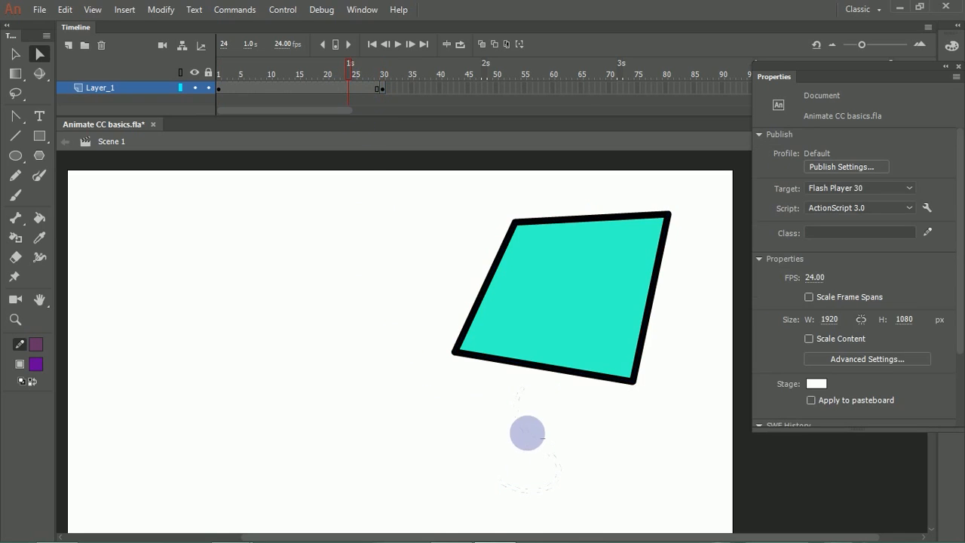
click(383, 89)
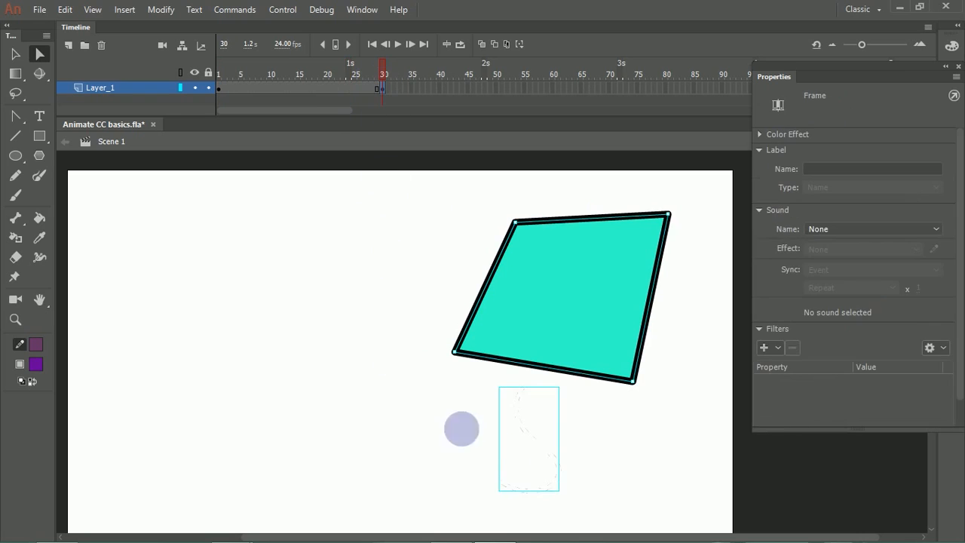
click(595, 487)
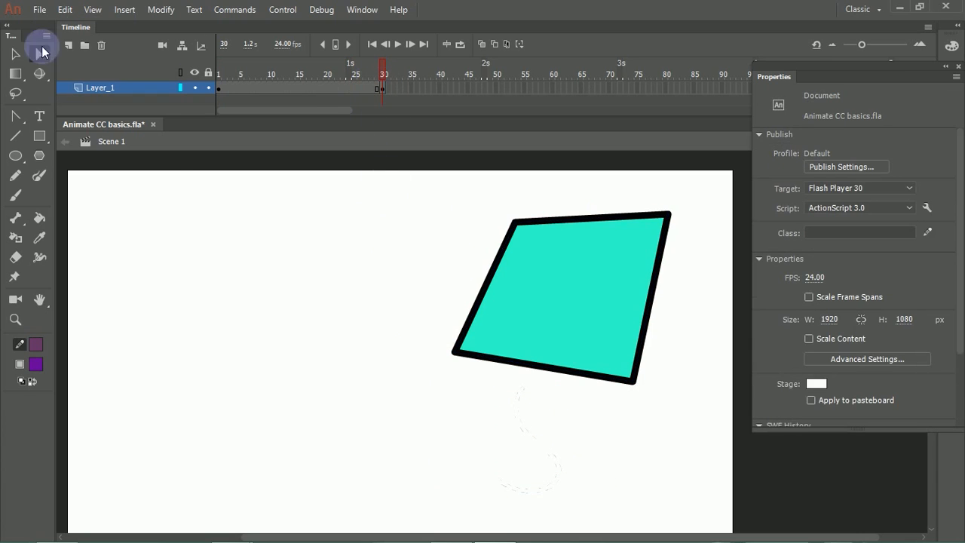
click(15, 54)
click(553, 438)
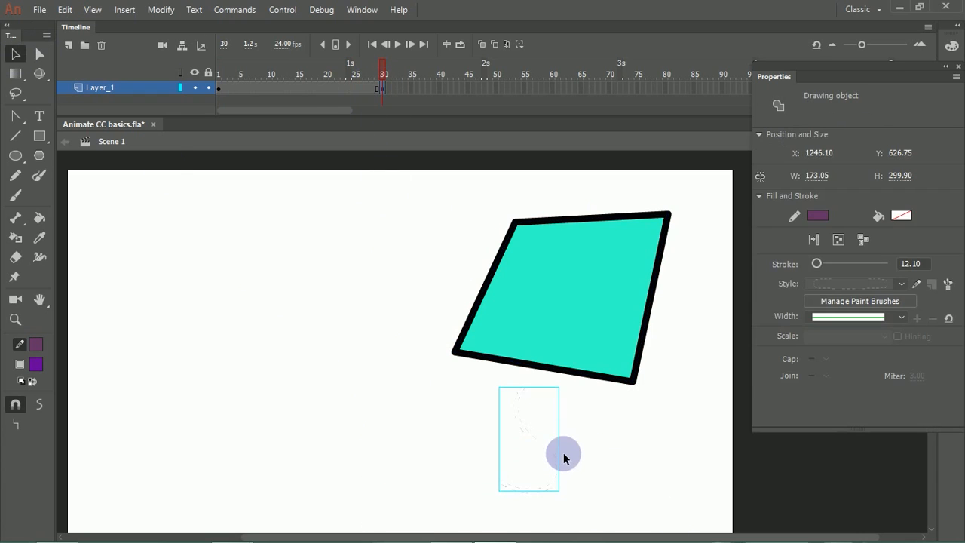
key(Delete)
drag(246, 62, 212, 72)
mouse_move(328, 373)
mouse_down()
mouse_move(486, 471)
mouse_move(567, 478)
mouse_up()
drag(475, 410, 630, 486)
click(586, 386)
click(40, 53)
drag(399, 312, 540, 427)
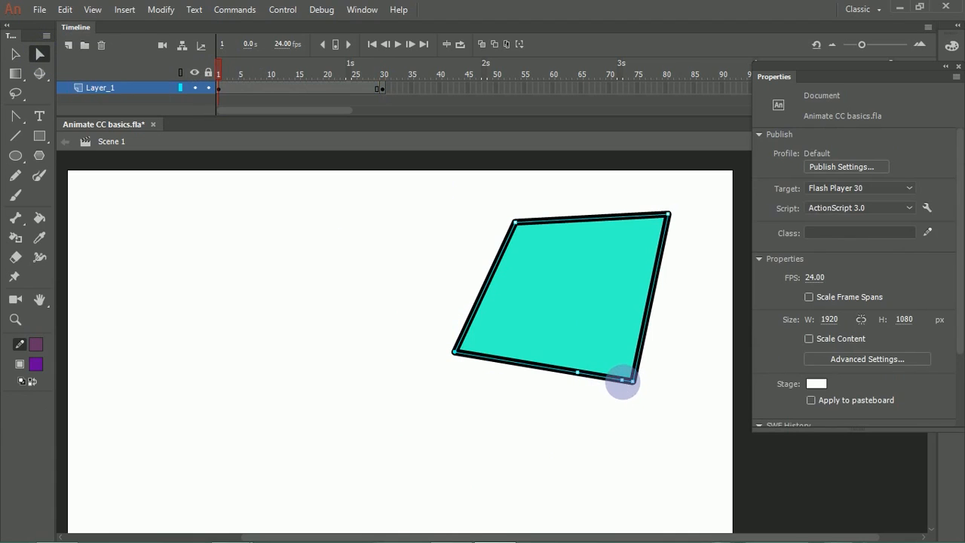
Step: Undo the deletions of the dashed stroke in both keyframes
key(ctrl)
key(ctrl)
key(ctrl+z)
key(ctrl+z)
key(ctrl+z)
key(ctrl+z)
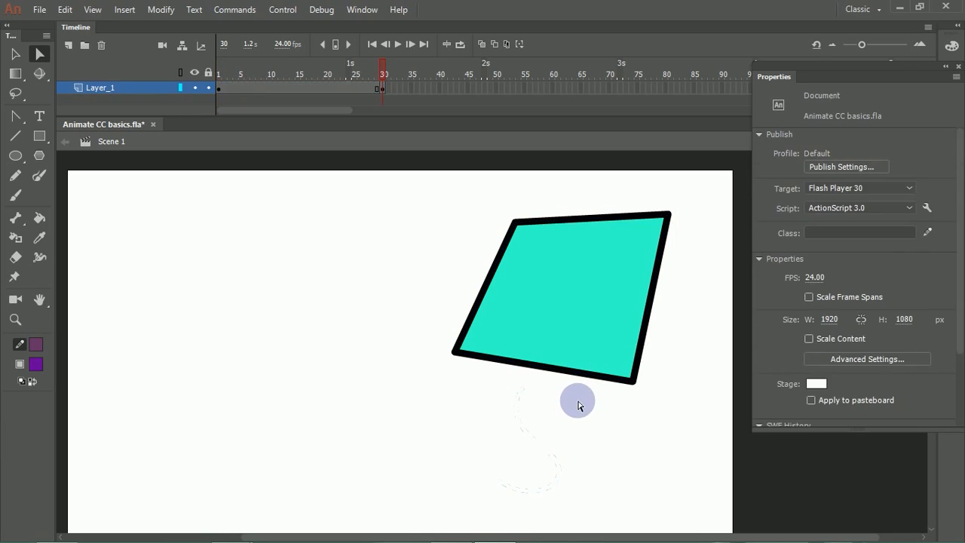
Step: Delete the faint dashed stroke below the turquoise shape from keyframe 30 and from frame 1
click(15, 54)
mouse_move(450, 427)
mouse_down()
mouse_move(611, 494)
mouse_move(593, 473)
mouse_up()
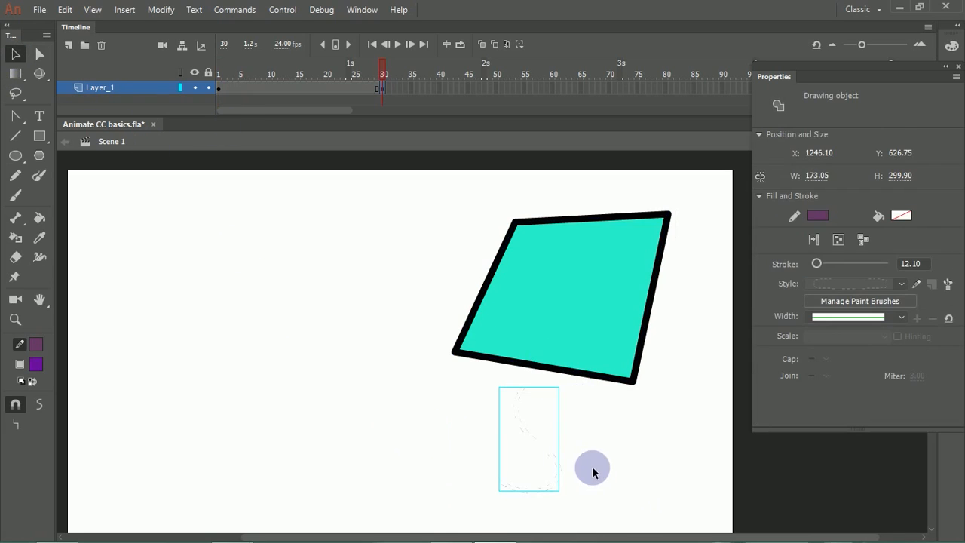
key(Delete)
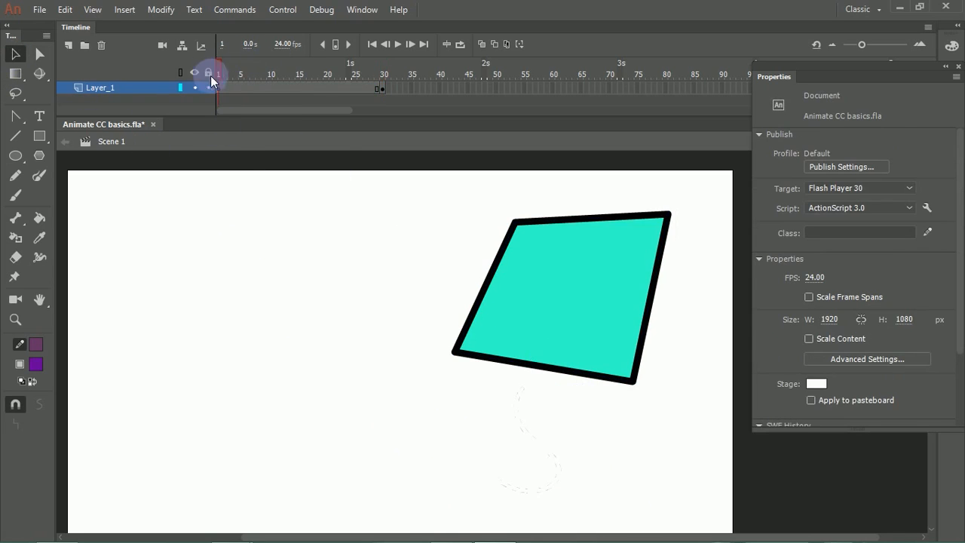
drag(414, 435, 613, 528)
key(Delete)
Step: Create a shape tween between the keyframes at frames 1 and 30 of Layer_1
click(320, 92)
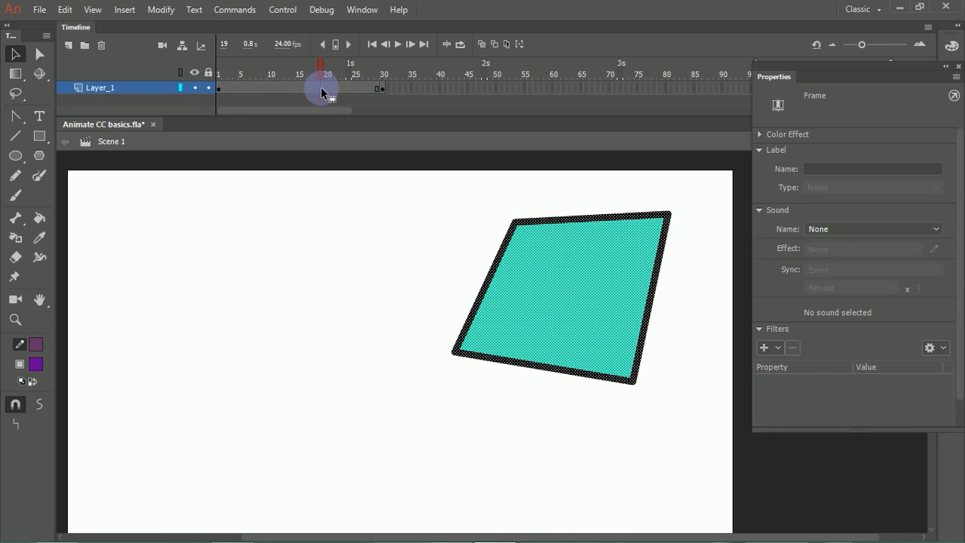
right_click(322, 87)
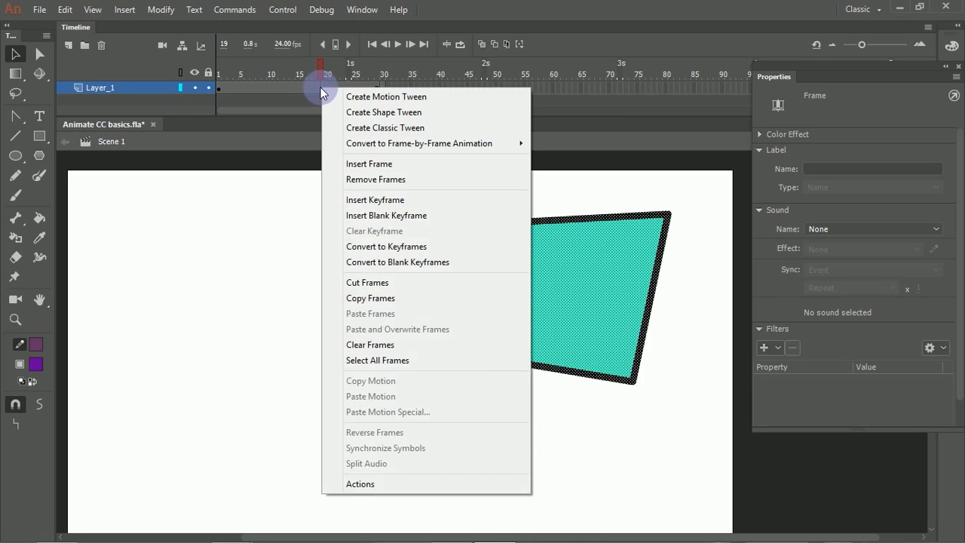
click(357, 115)
Step: At frame 30, pull curve handles out of all four corners of the turquoise shape with the Convert Anchor Point tool
click(383, 73)
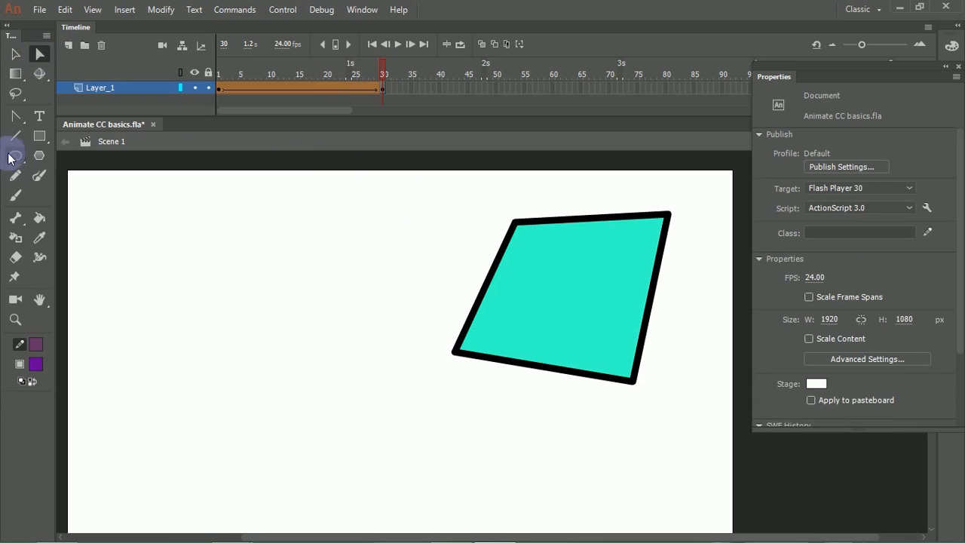
click(16, 117)
drag(517, 222, 436, 274)
drag(454, 353, 494, 397)
drag(440, 376, 433, 325)
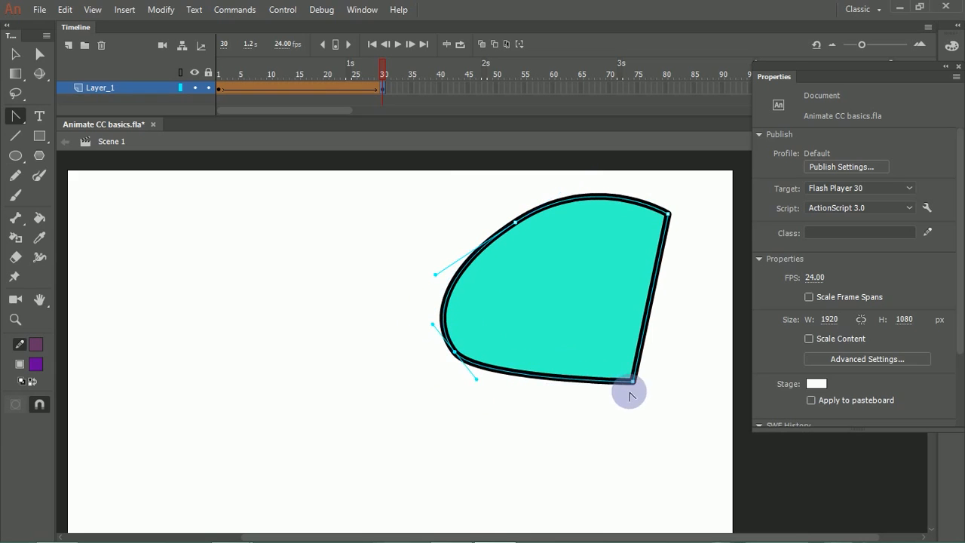
drag(632, 381, 706, 331)
drag(671, 214, 701, 239)
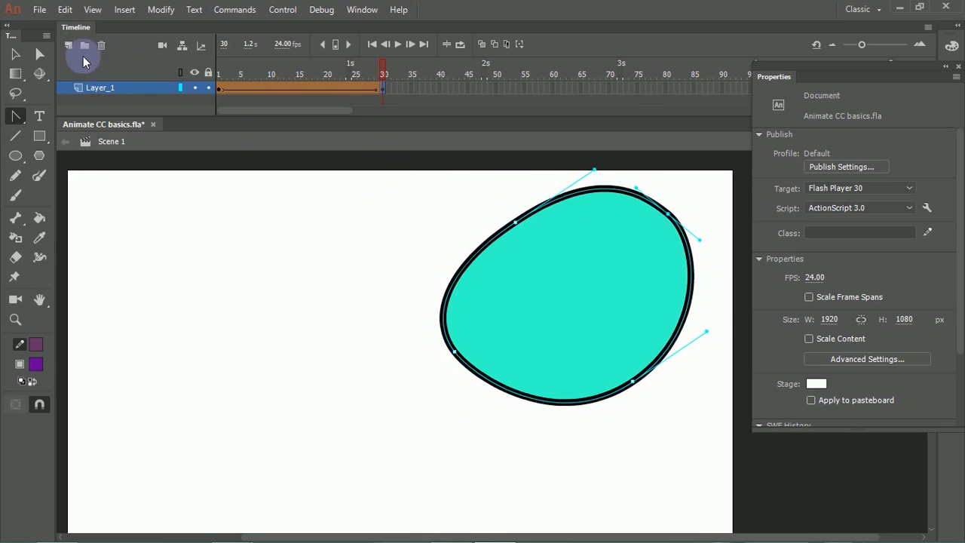
Step: Move the shape's upper-left and lower-right anchor points outward and adjust the curve handle of the upper-right point
click(39, 53)
drag(512, 219, 495, 198)
click(632, 386)
drag(632, 391, 636, 400)
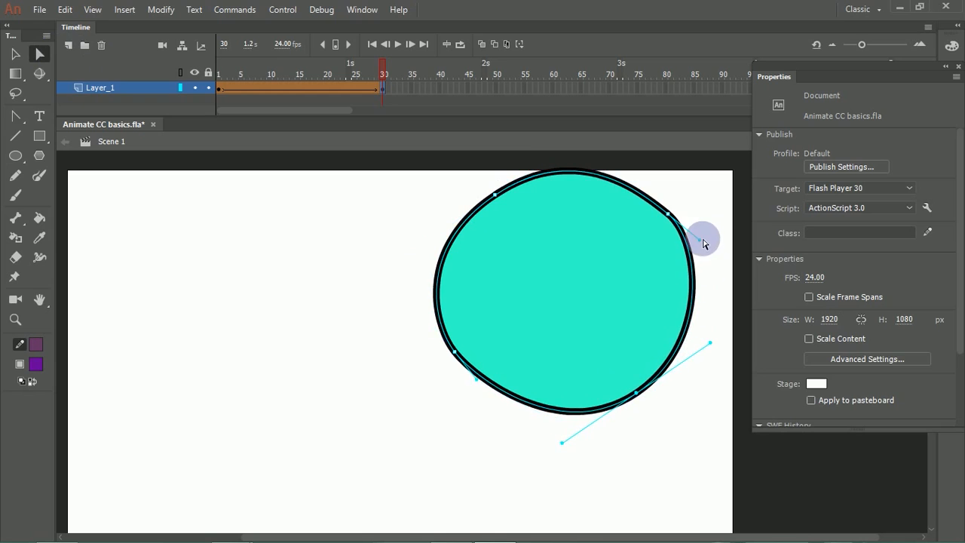
drag(701, 240, 708, 263)
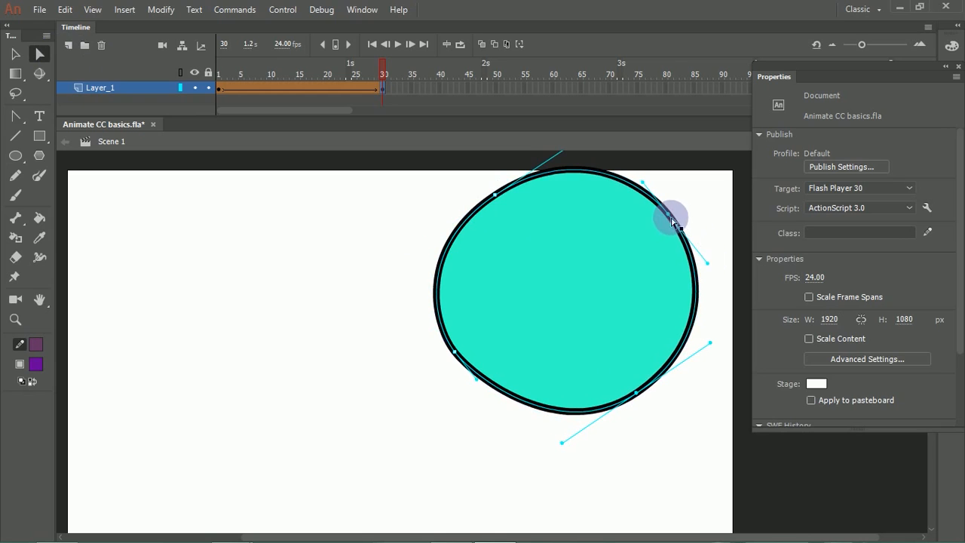
Step: Reshape the curve around the lower-left anchor point and scrub the timeline to preview the shape tween
click(457, 353)
drag(461, 359, 501, 417)
drag(442, 335, 423, 315)
mouse_move(383, 74)
mouse_down()
mouse_move(363, 67)
mouse_move(244, 86)
mouse_move(388, 83)
mouse_move(208, 97)
mouse_move(397, 96)
mouse_move(305, 91)
mouse_move(169, 103)
mouse_move(386, 94)
mouse_move(236, 86)
mouse_move(409, 85)
mouse_move(384, 87)
mouse_up()
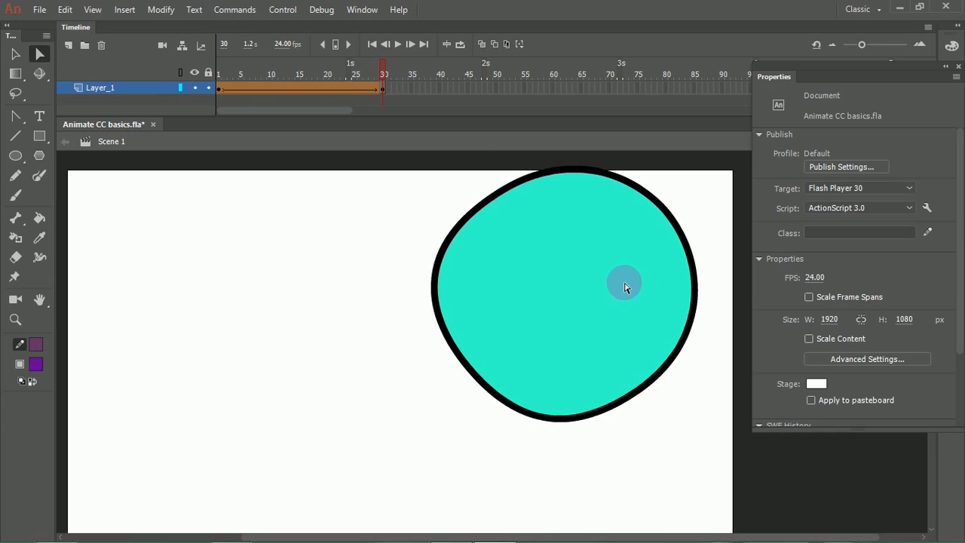
Step: Fine-tune the position and curve handles of the shape's upper-left anchor point at frame 30 with the Subselection tool
click(42, 56)
click(488, 208)
click(494, 194)
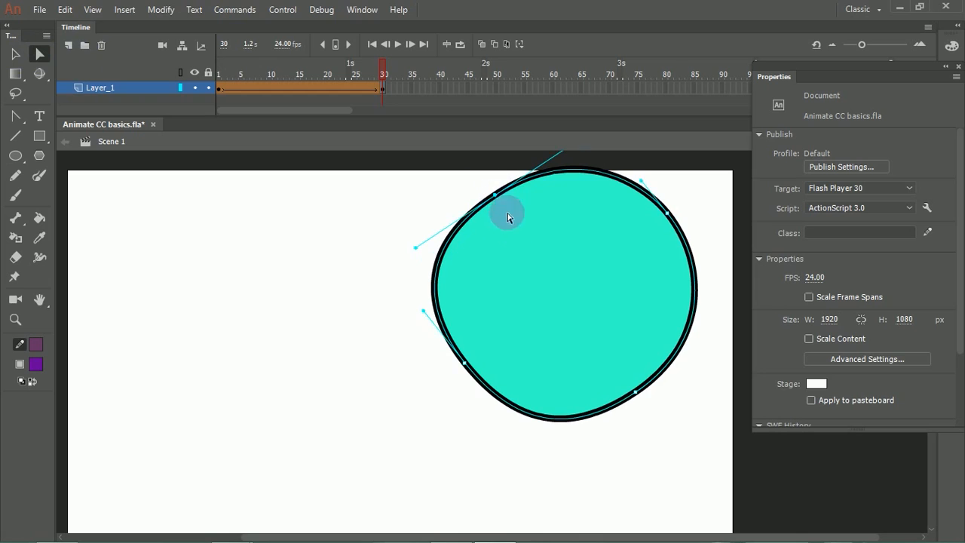
drag(524, 236, 505, 201)
mouse_move(427, 255)
mouse_down()
mouse_move(446, 241)
mouse_move(433, 243)
mouse_up()
drag(506, 202, 484, 202)
drag(411, 244, 416, 255)
Step: Set the current stroke colour to blue and deselect the shape
click(36, 344)
click(220, 368)
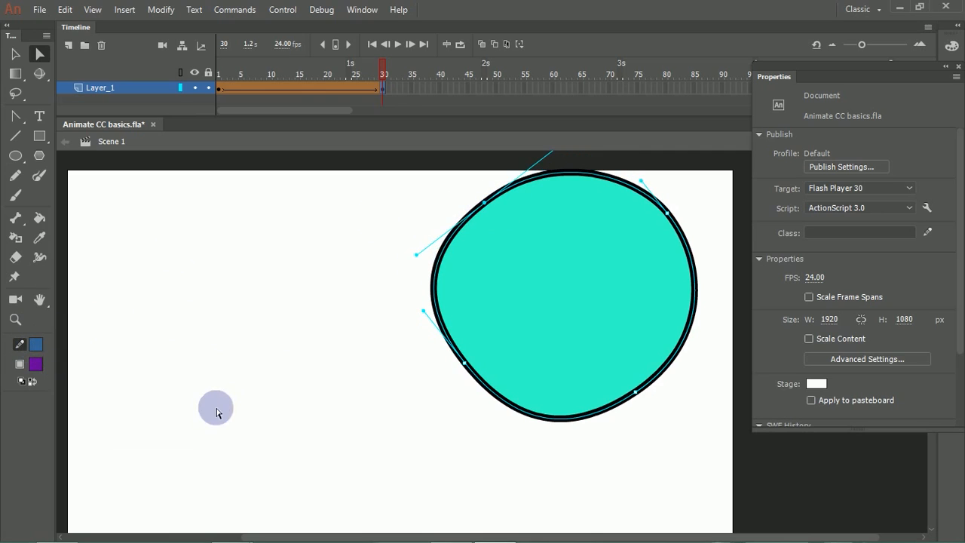
click(248, 305)
Step: Select the rounded shape with its outline at frame 30 and move it left and down toward the stage's centre
click(15, 54)
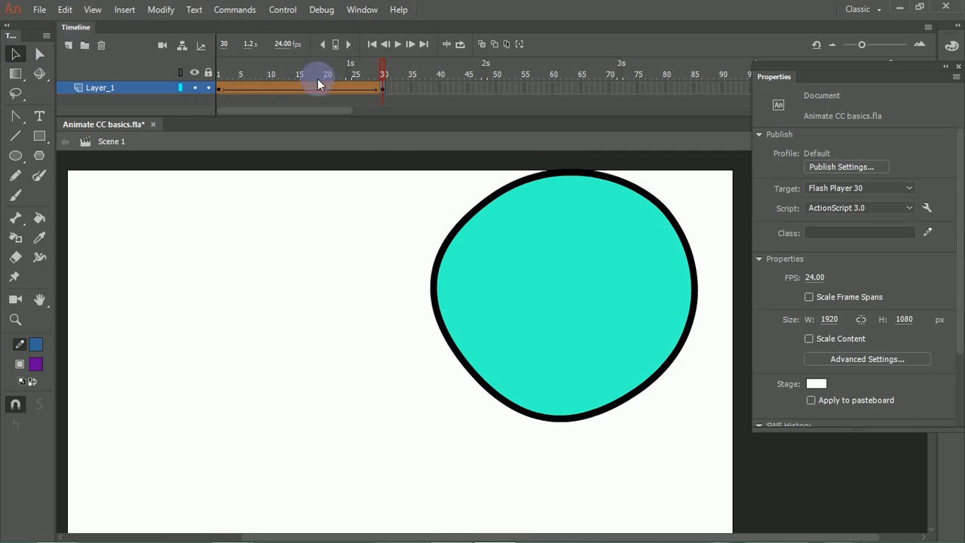
double_click(482, 256)
drag(489, 265, 355, 287)
click(524, 218)
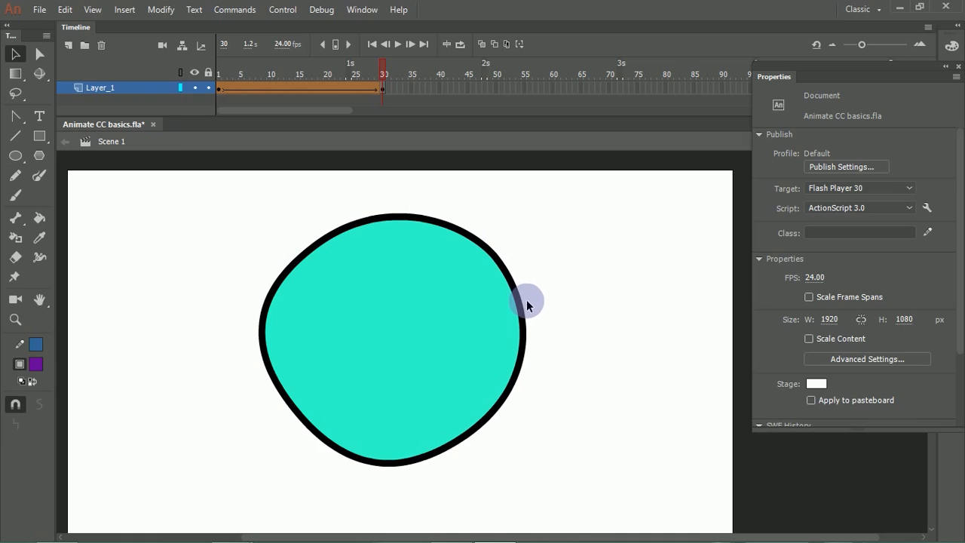
Step: Pull the shape's right edge out into a point, spread the corners on both sides of it, and preview the tween
drag(530, 297, 544, 289)
key(ctrl+z)
drag(632, 290, 635, 284)
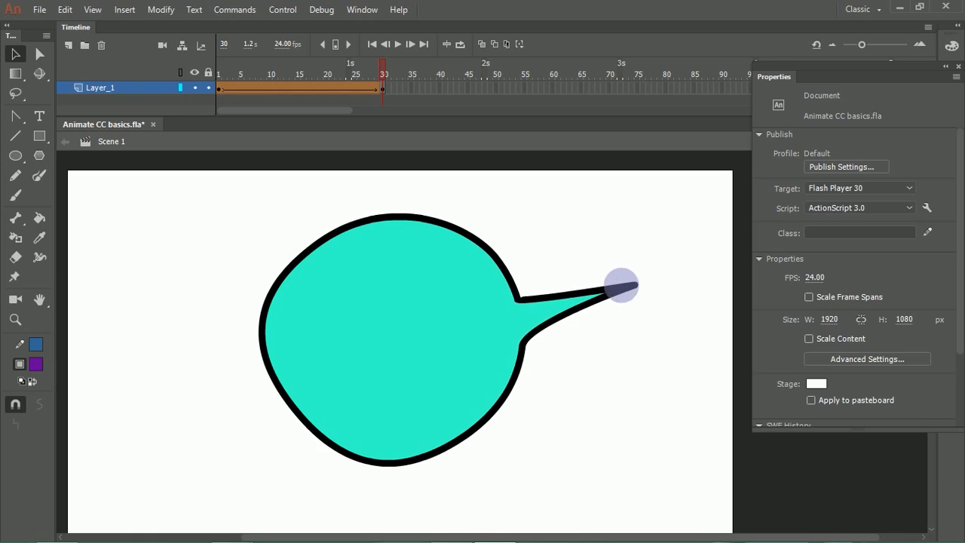
drag(517, 299, 555, 226)
drag(522, 343, 545, 394)
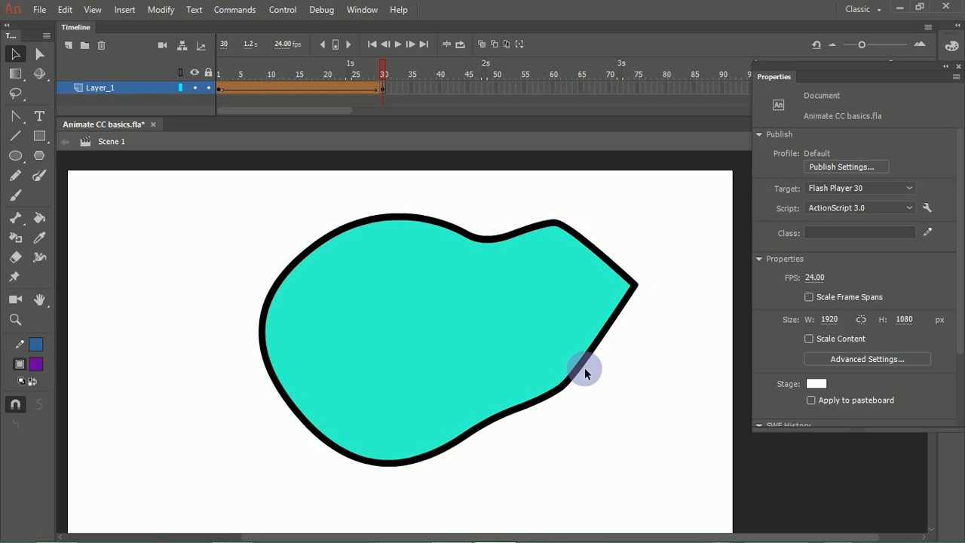
drag(355, 69, 383, 74)
Step: Undo the edits to the shape's right edge, keeping the shape's move toward the centre, and deselect it
key(ctrl+z)
key(ctrl+z)
key(ctrl+z)
key(ctrl+y)
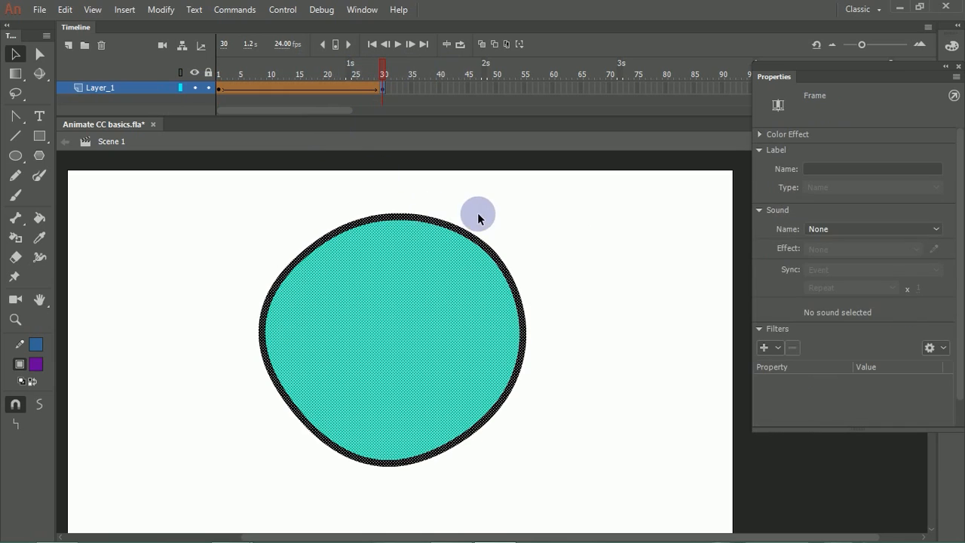
click(497, 217)
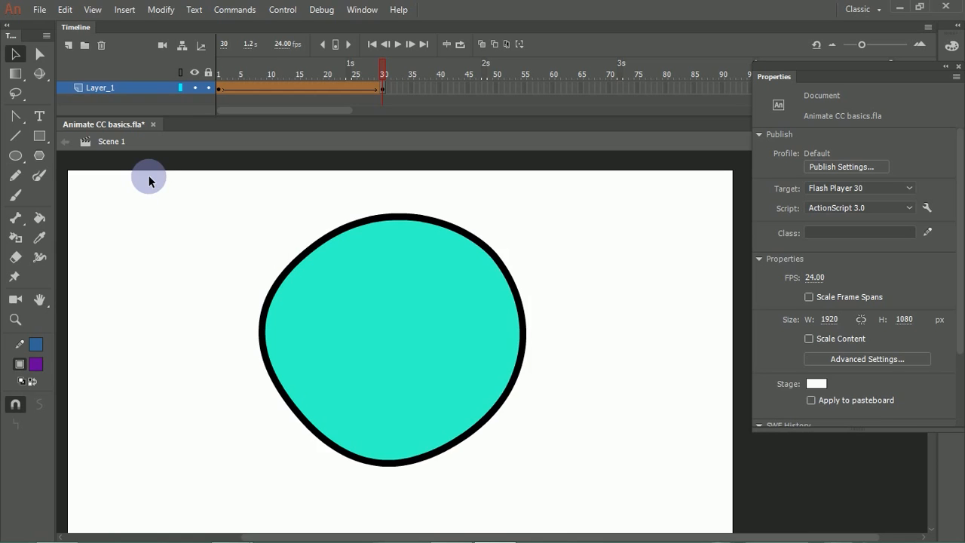
Step: Replace the shape's turquoise fill at frame 30 with the red-to-black radial gradient swatch
click(357, 304)
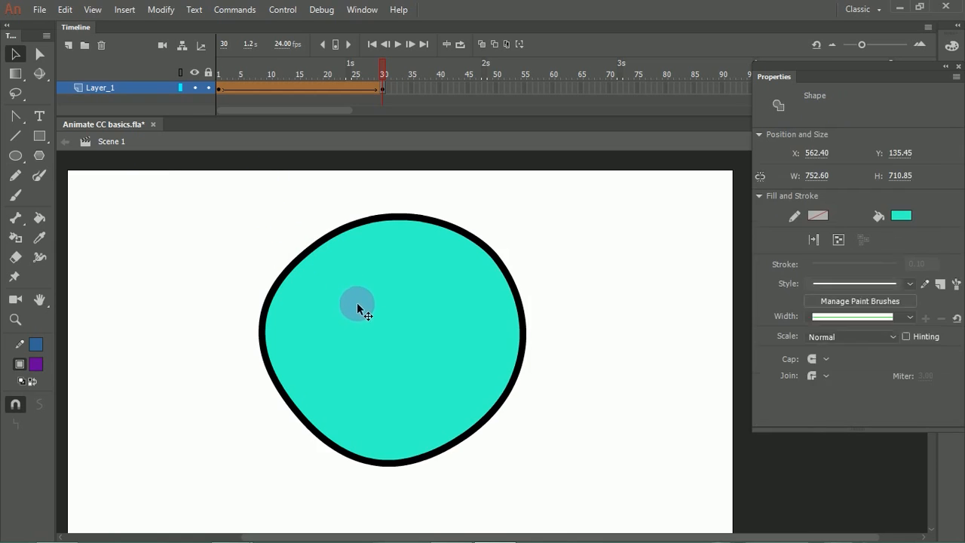
click(35, 364)
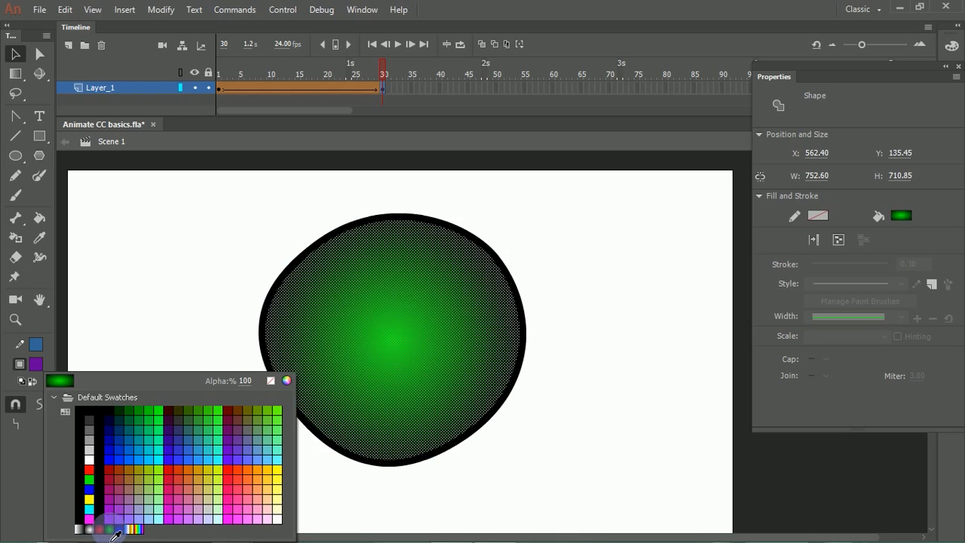
click(98, 530)
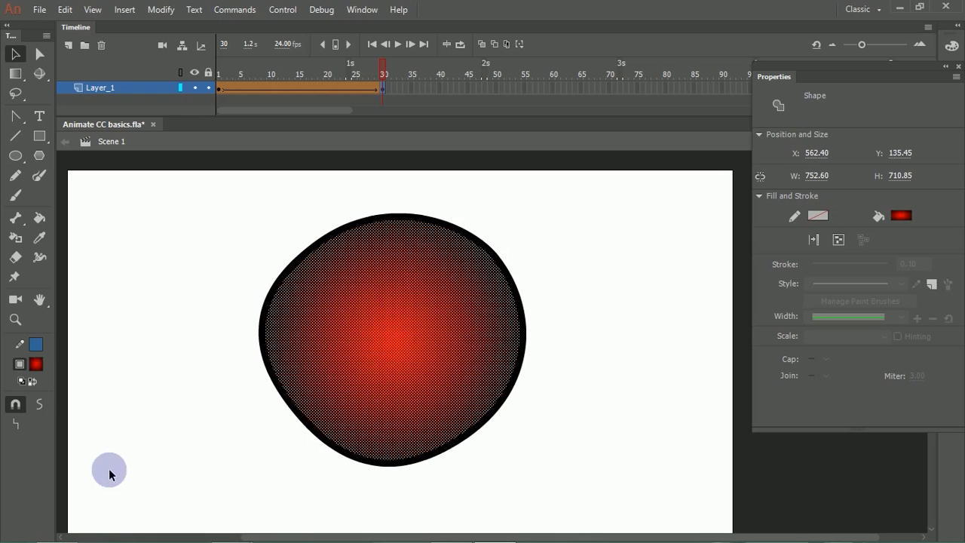
click(233, 256)
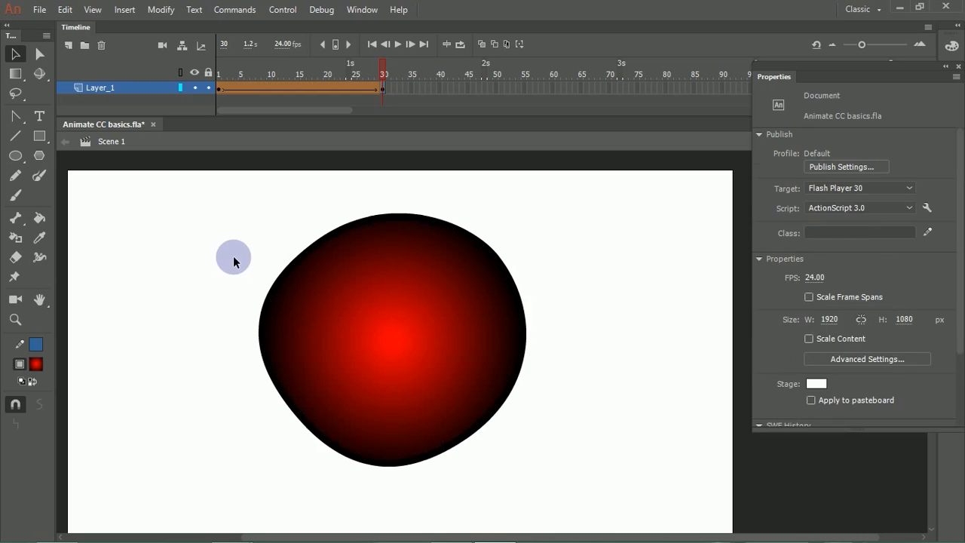
Step: Reselect the shape's gradient fill and view the colour swatches available for it
click(406, 321)
click(535, 241)
click(391, 317)
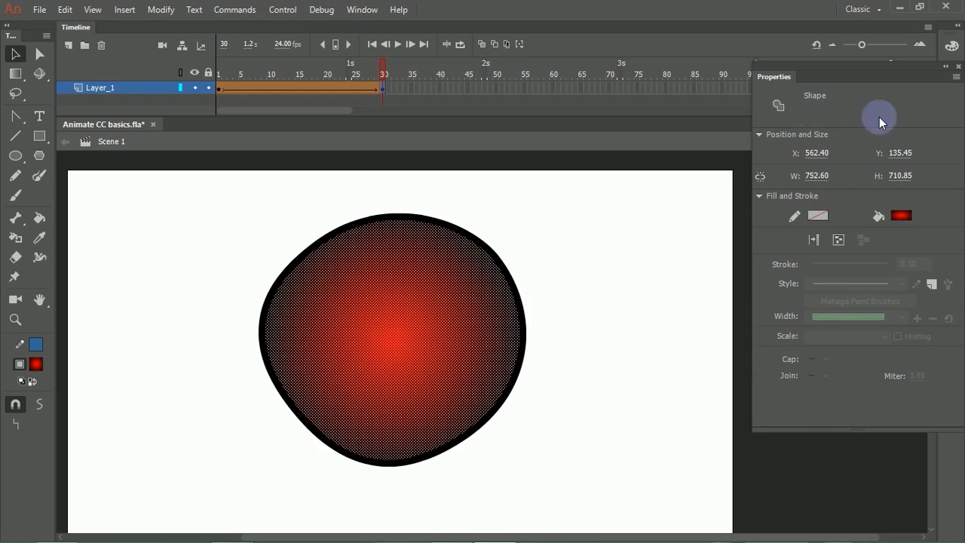
click(902, 216)
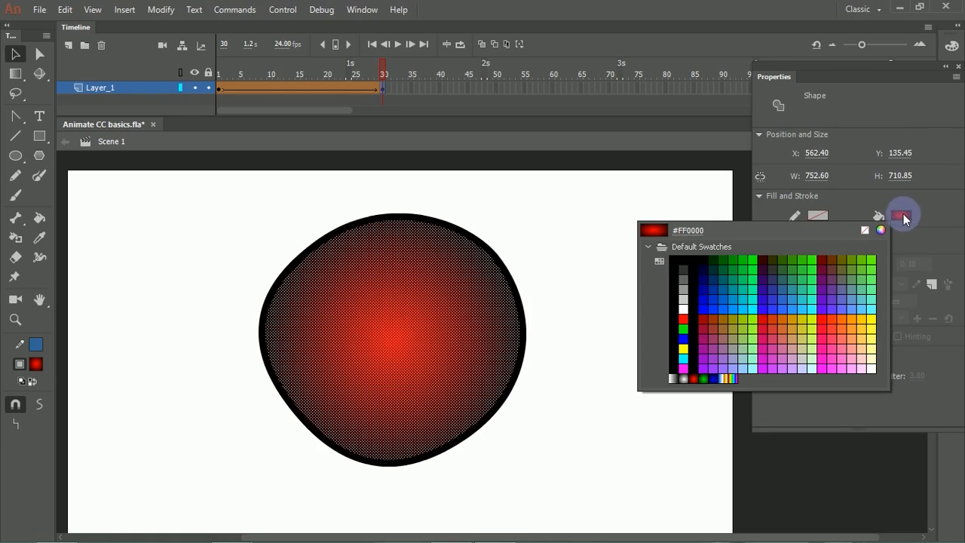
click(903, 219)
Step: Move the floating Properties panel aside and display the radial gradient settings in the Color panel
drag(921, 65, 808, 111)
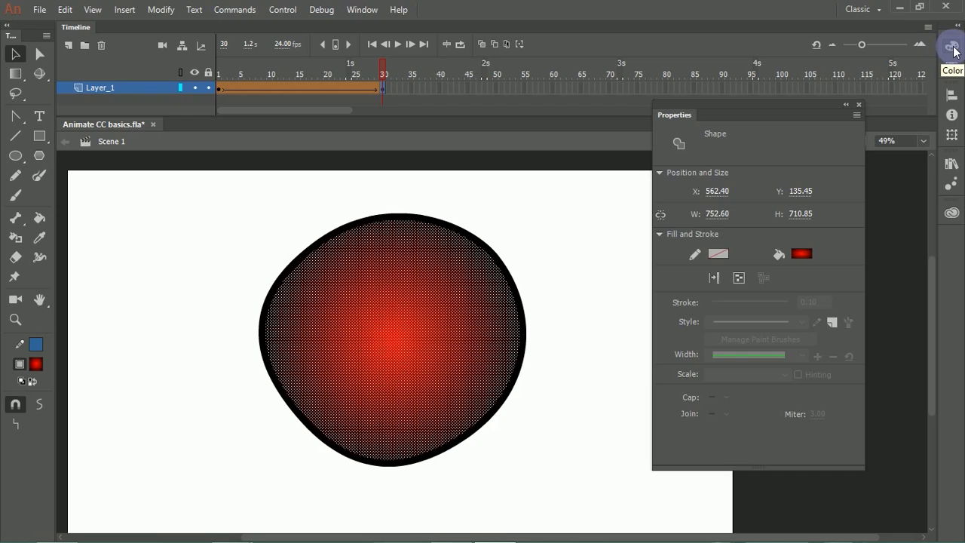
click(953, 49)
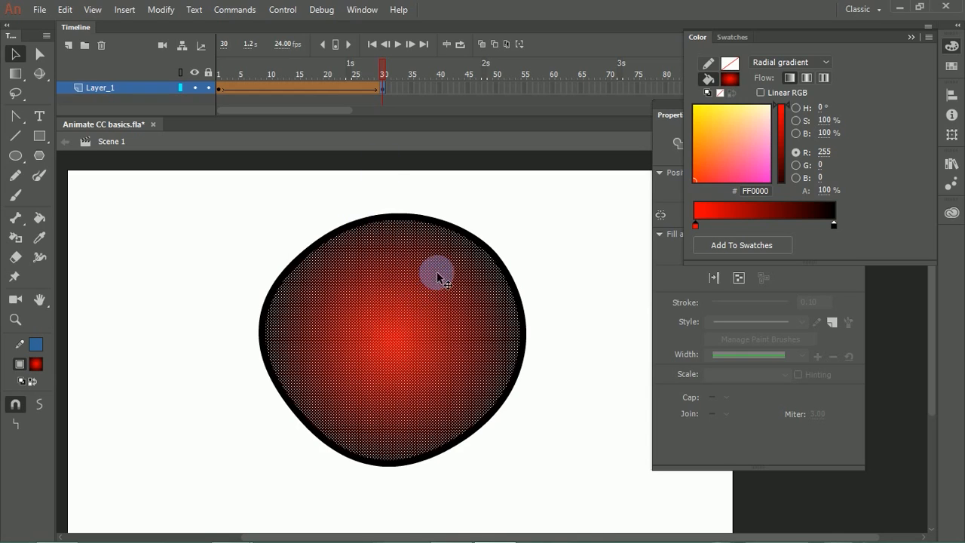
click(537, 255)
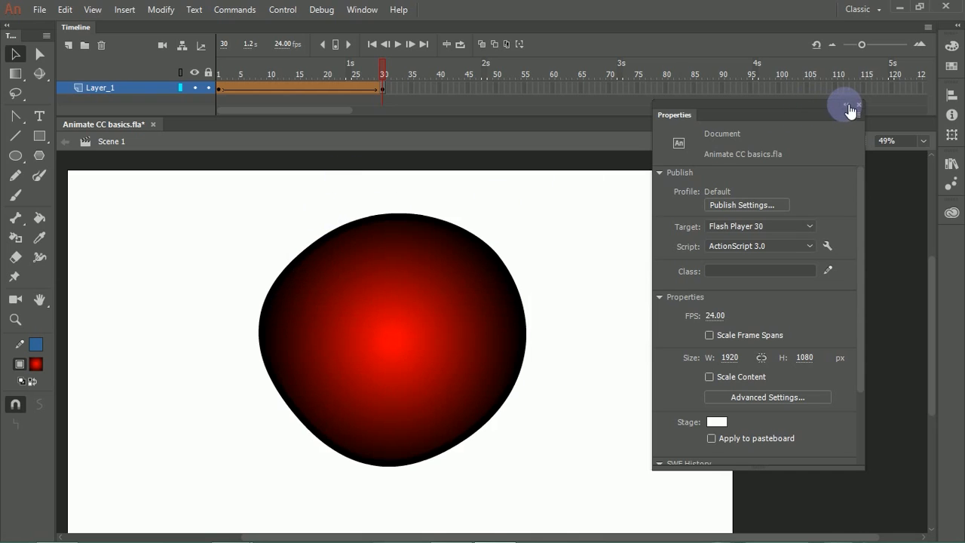
click(952, 45)
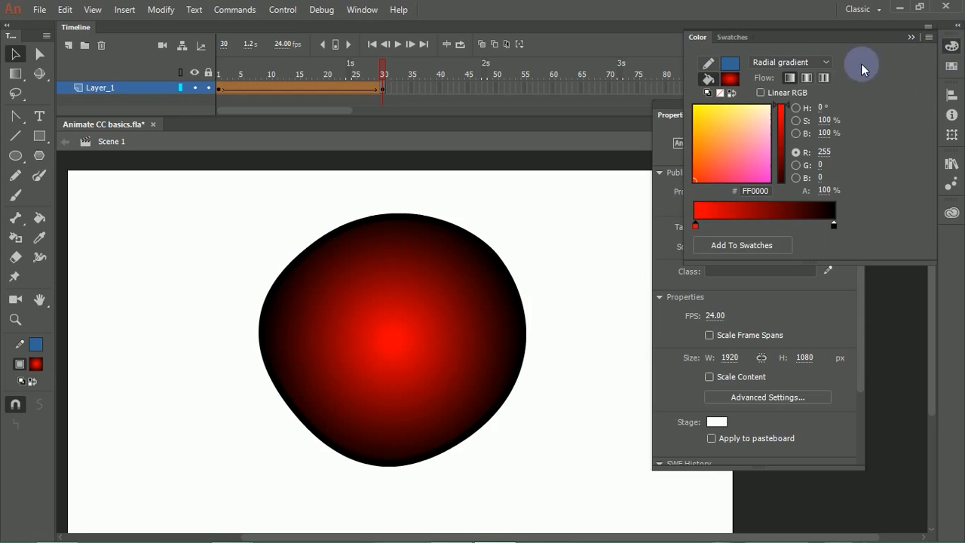
Step: Change the frame 30 shape's fill to a linear gradient in the Color settings and deselect the shape
click(787, 62)
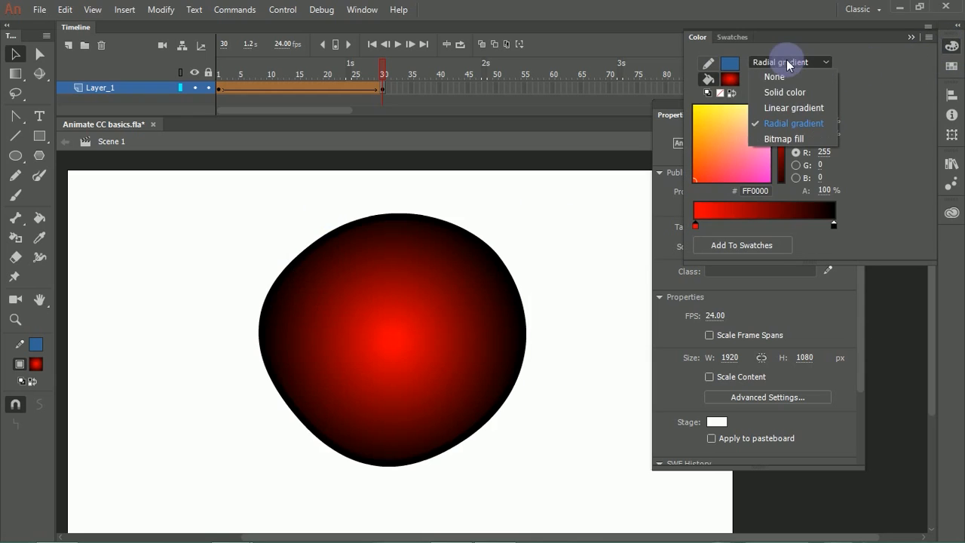
click(788, 108)
click(442, 284)
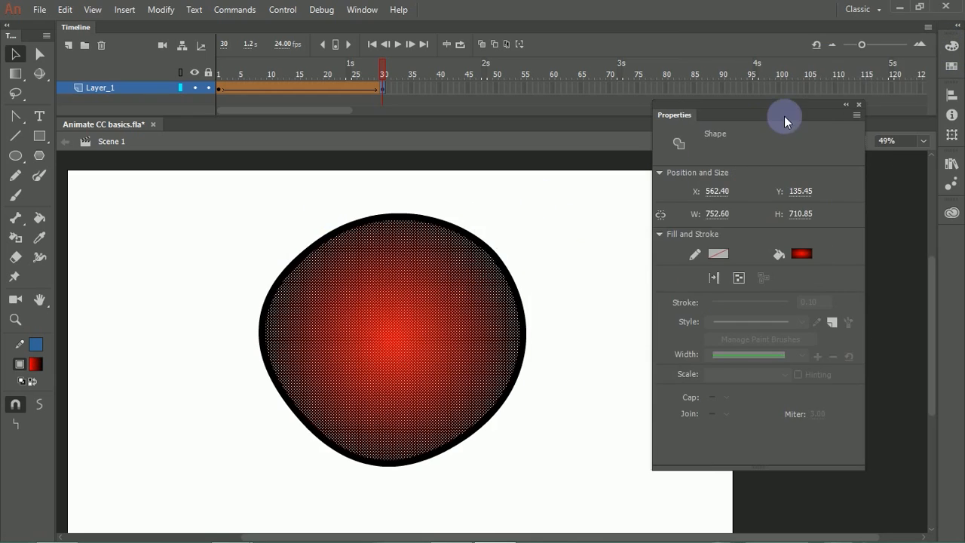
click(951, 45)
click(792, 62)
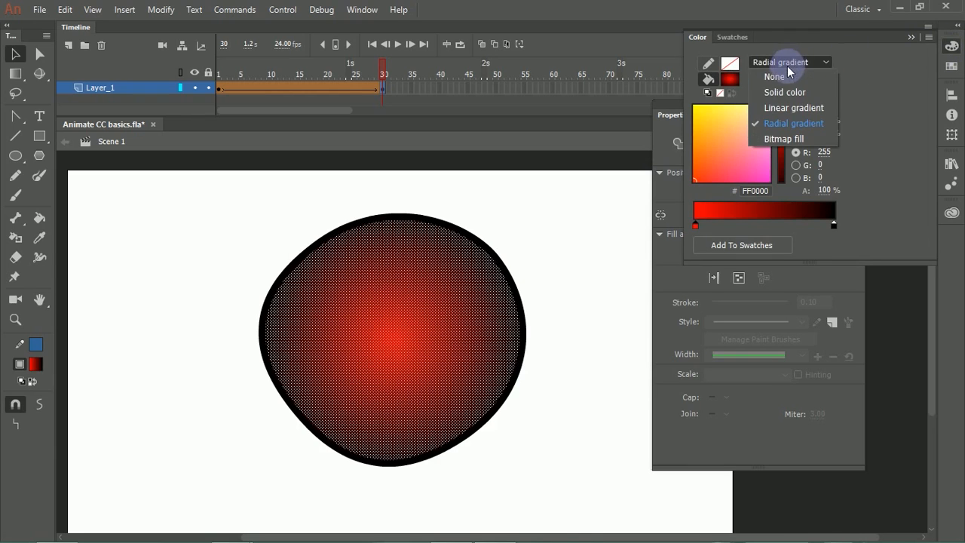
click(788, 108)
click(566, 235)
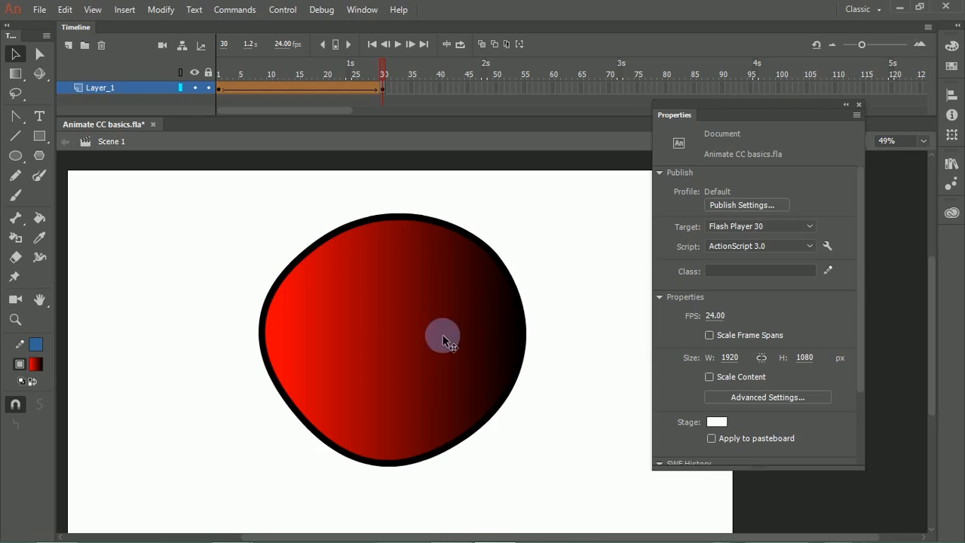
Step: Use the Gradient Transform tool to rotate the linear gradient diagonally, narrow it, and shift its centre toward the shape's upper part
click(409, 352)
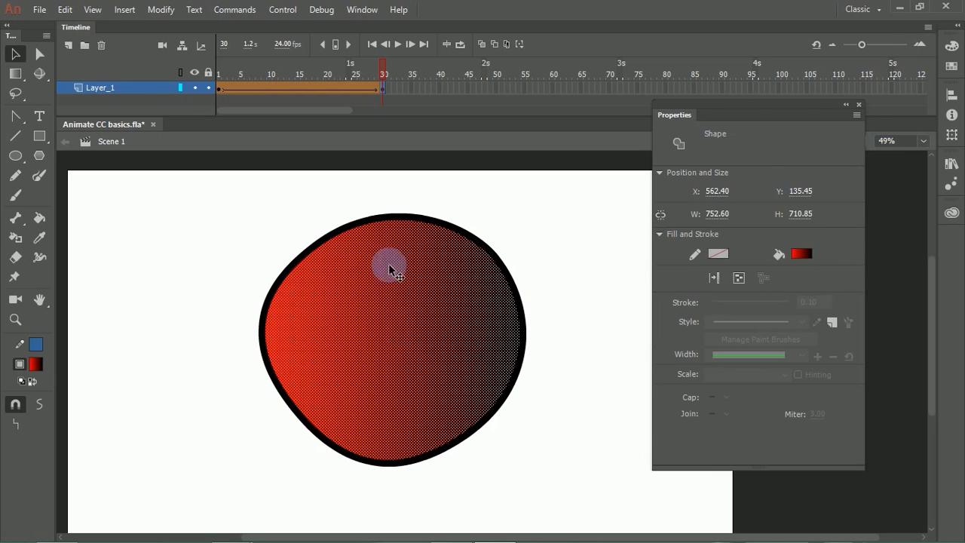
click(20, 78)
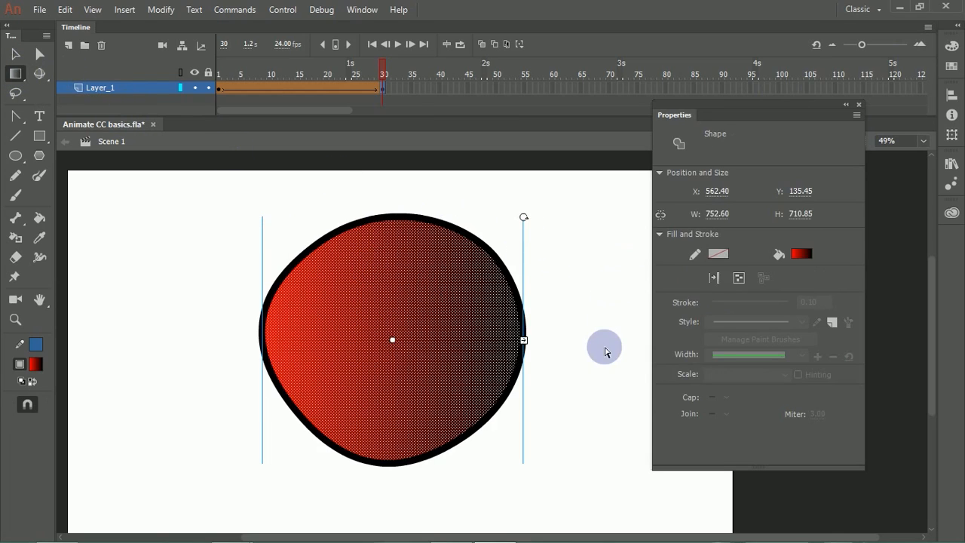
mouse_move(386, 343)
mouse_down()
mouse_move(392, 336)
mouse_move(264, 327)
mouse_move(538, 334)
mouse_move(370, 319)
mouse_move(376, 340)
mouse_up()
mouse_move(509, 215)
mouse_down()
mouse_move(556, 267)
mouse_move(515, 403)
mouse_move(536, 317)
mouse_move(539, 367)
mouse_up()
mouse_move(397, 336)
mouse_down()
mouse_move(344, 279)
mouse_move(387, 287)
mouse_move(367, 285)
mouse_move(383, 277)
mouse_move(366, 287)
mouse_up()
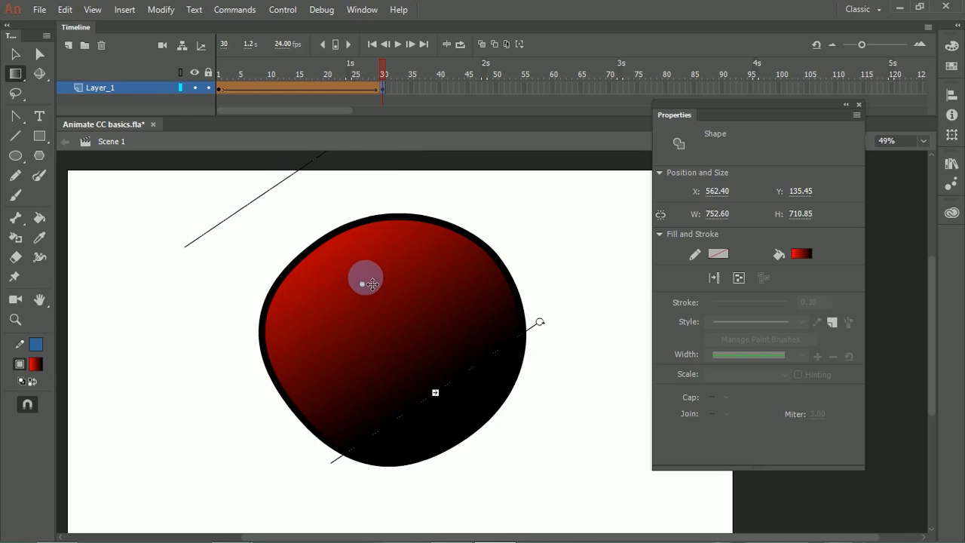
drag(431, 389, 414, 329)
drag(356, 277, 374, 302)
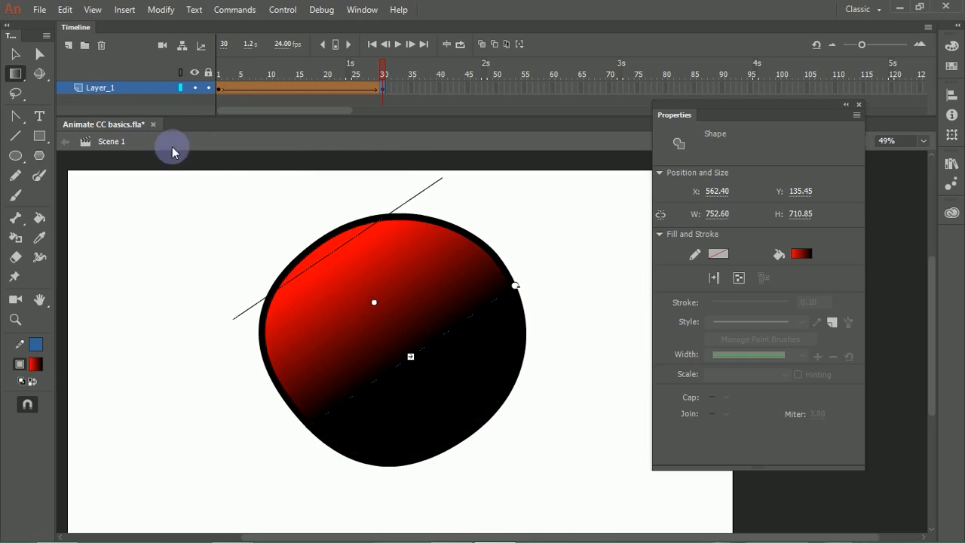
Step: Rotate the linear gradient to a steep slant, widen it across the whole shape, and recentre it
drag(517, 285, 468, 231)
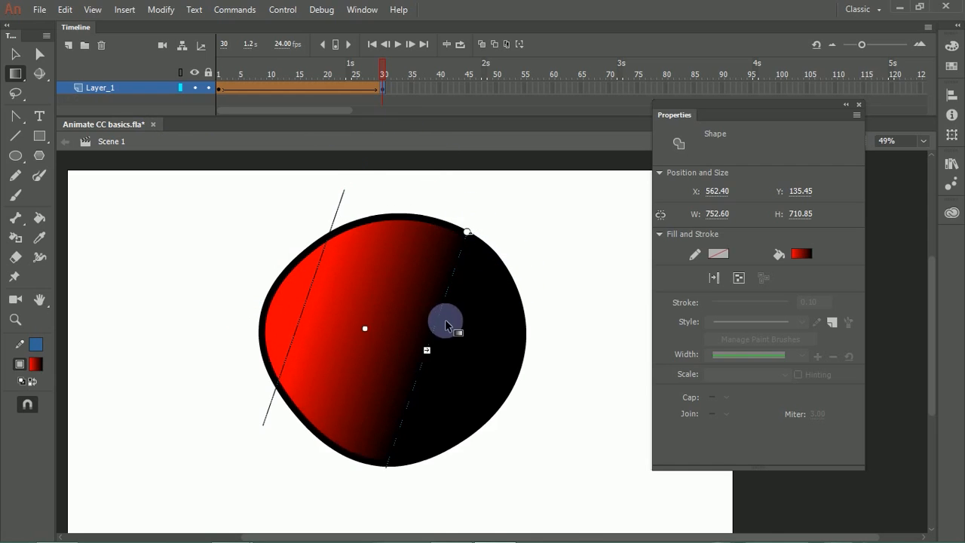
drag(426, 348, 490, 372)
drag(371, 337, 397, 344)
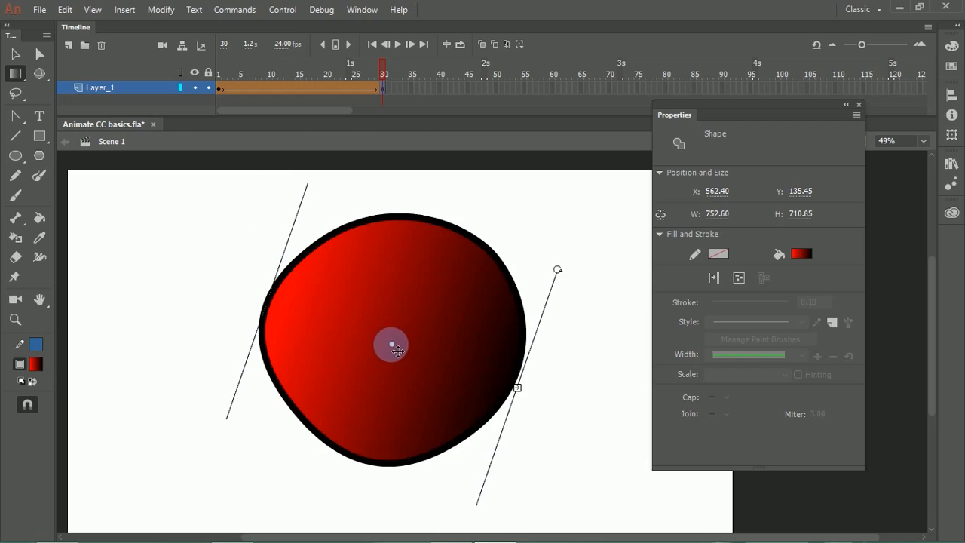
Step: Change the selected shape's fill type to a radial gradient
click(951, 52)
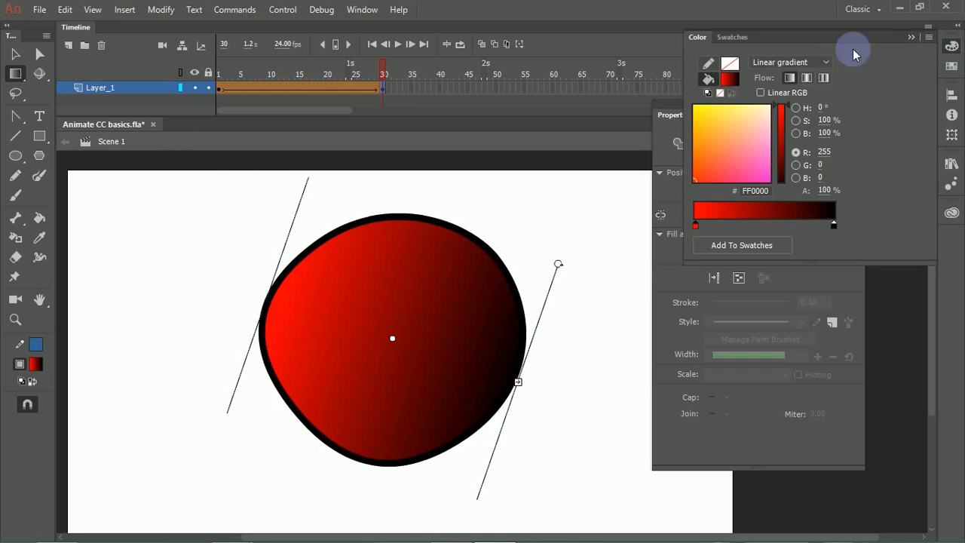
click(766, 64)
click(778, 124)
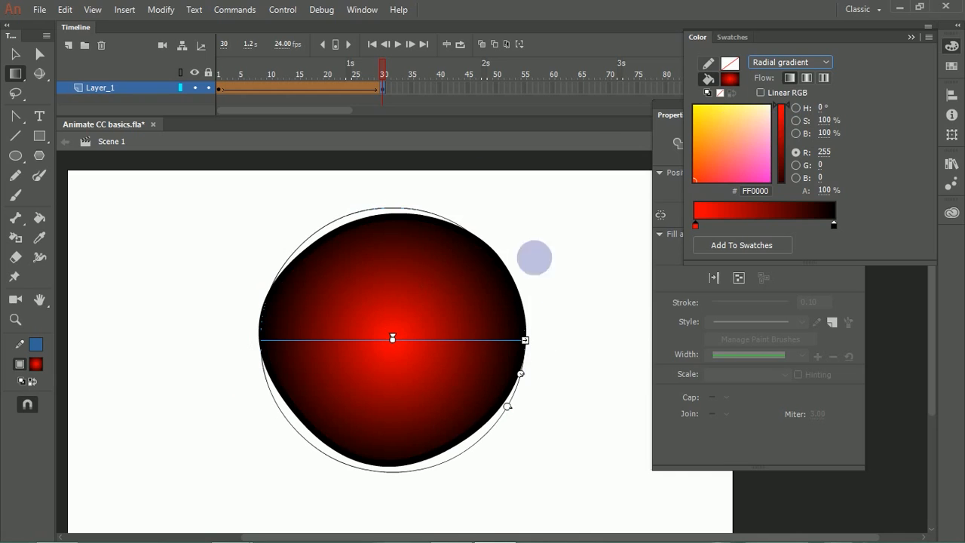
Step: Move the radial gradient's centre to the shape's upper left and enlarge the gradient's radius slightly
drag(393, 338, 349, 328)
drag(401, 346, 353, 272)
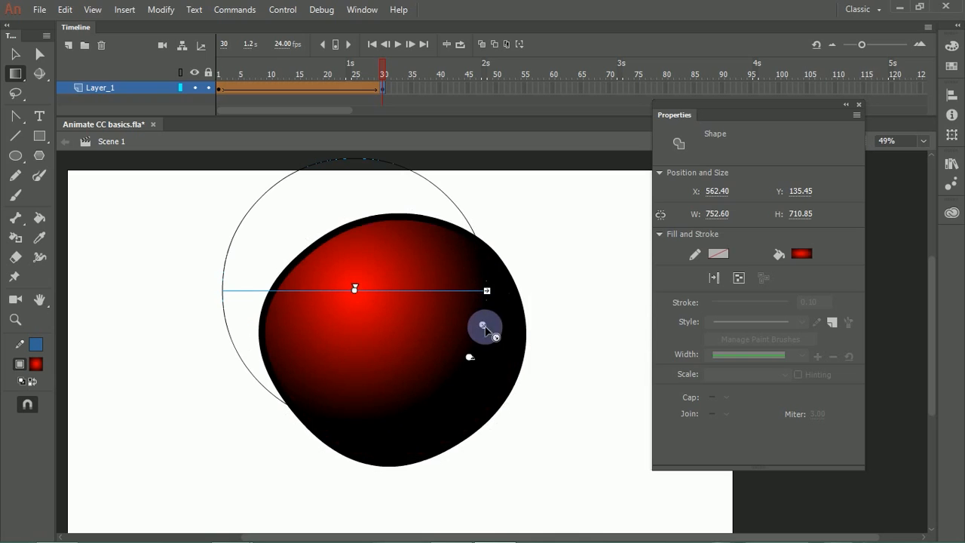
mouse_move(483, 326)
mouse_down()
mouse_move(556, 370)
mouse_move(495, 329)
mouse_up()
mouse_move(484, 366)
mouse_down()
mouse_move(518, 306)
mouse_move(491, 205)
mouse_move(500, 291)
mouse_move(448, 371)
mouse_move(475, 338)
mouse_move(470, 375)
mouse_move(477, 365)
mouse_up()
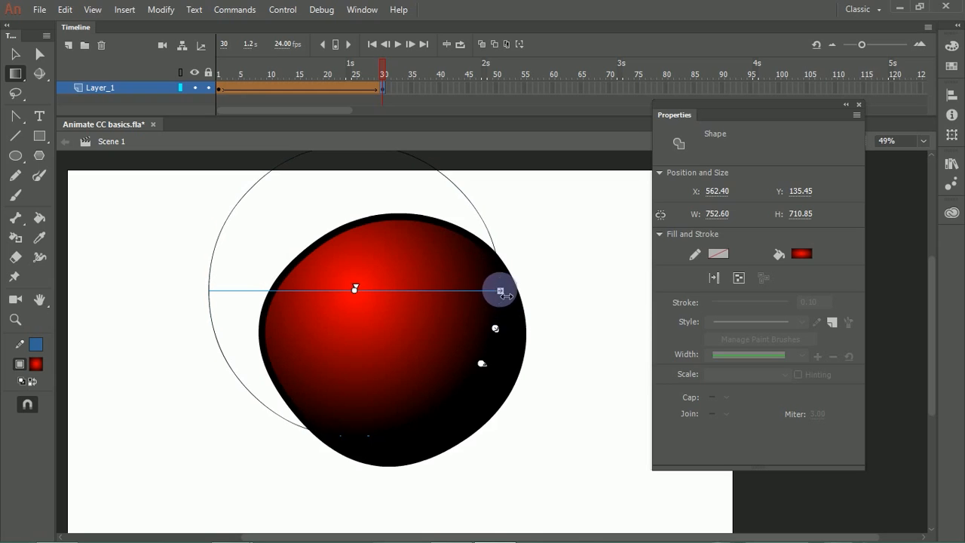
Step: Recentre the radial gradient as a narrow ellipse, rotate it a quarter turn, and widen it into a near circle around the shape
drag(498, 290, 401, 348)
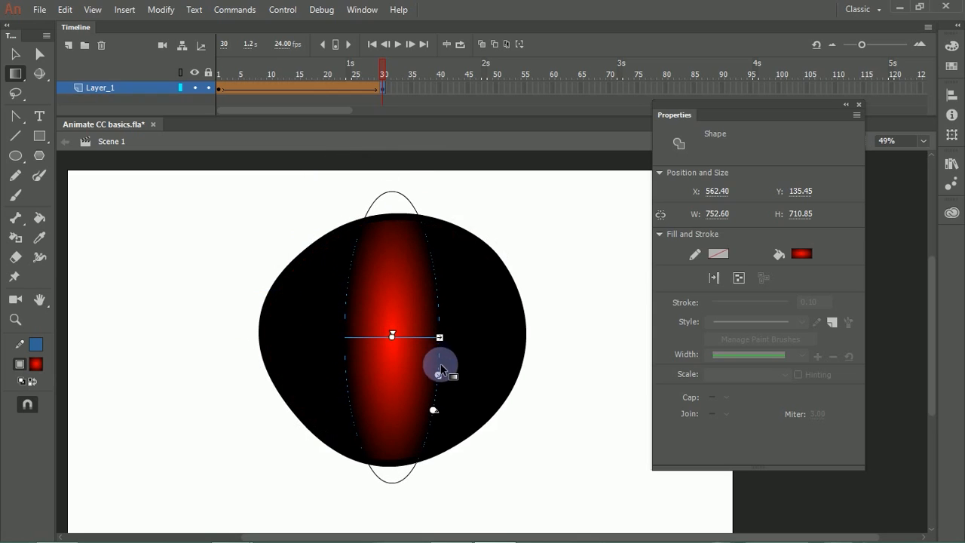
drag(441, 414, 335, 369)
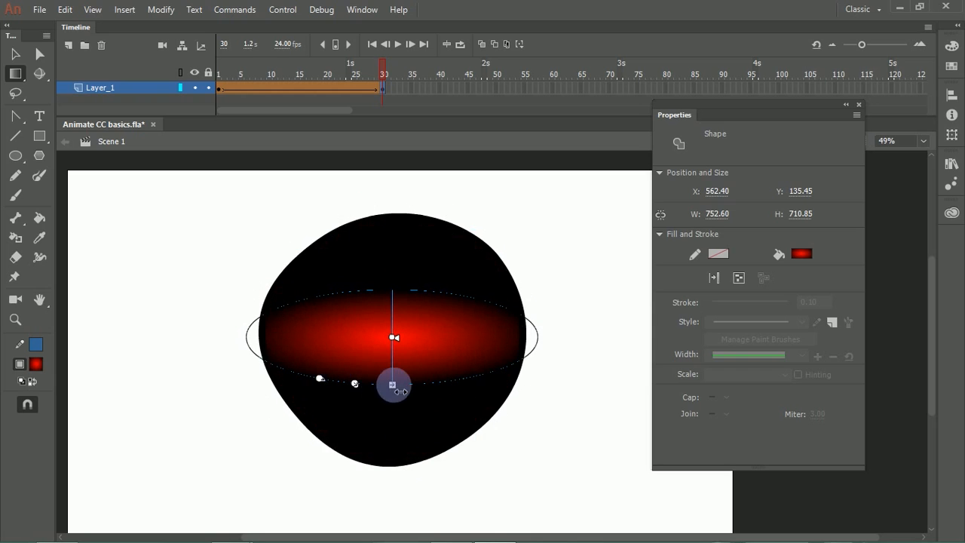
drag(399, 393, 412, 483)
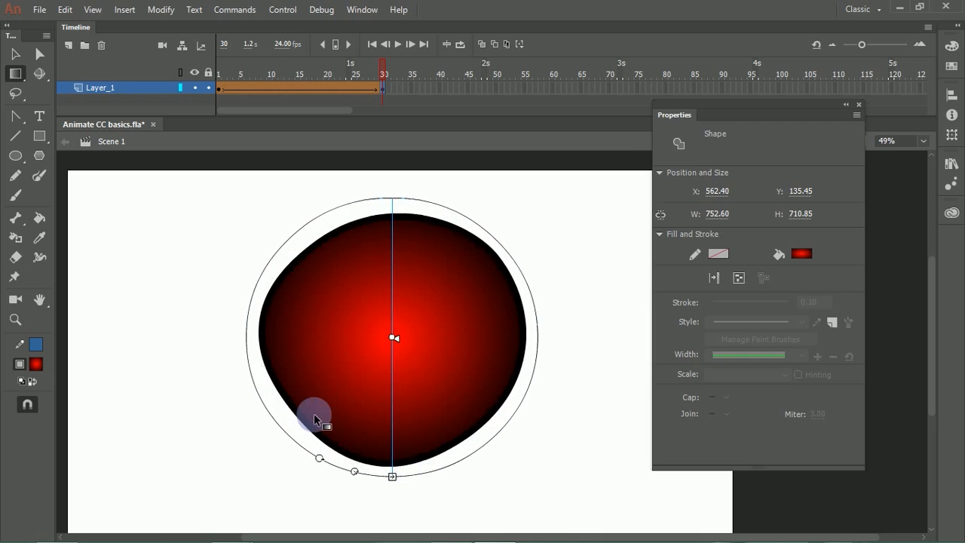
Step: Try the 3D Rotation tool on the gradient-filled shape and collapse the floating Properties panel
drag(40, 76, 97, 79)
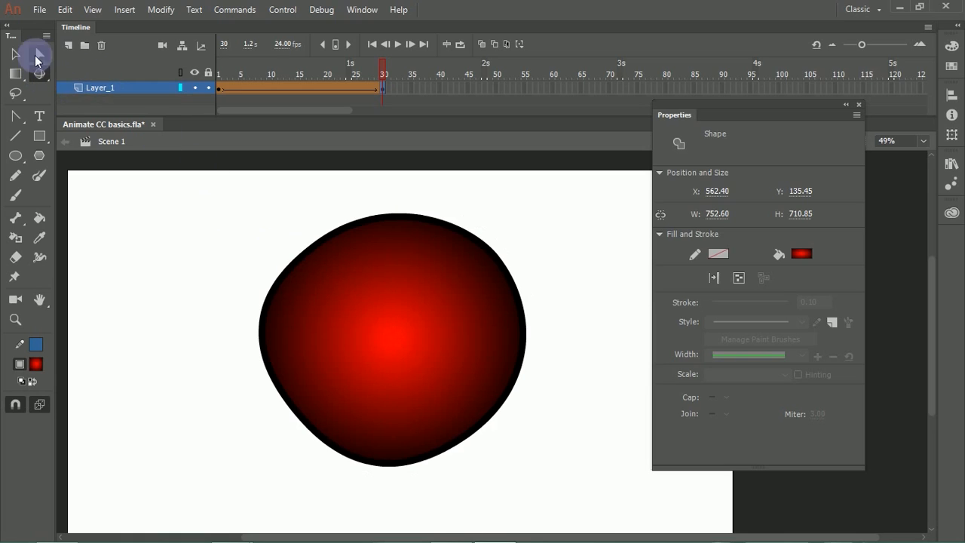
click(369, 304)
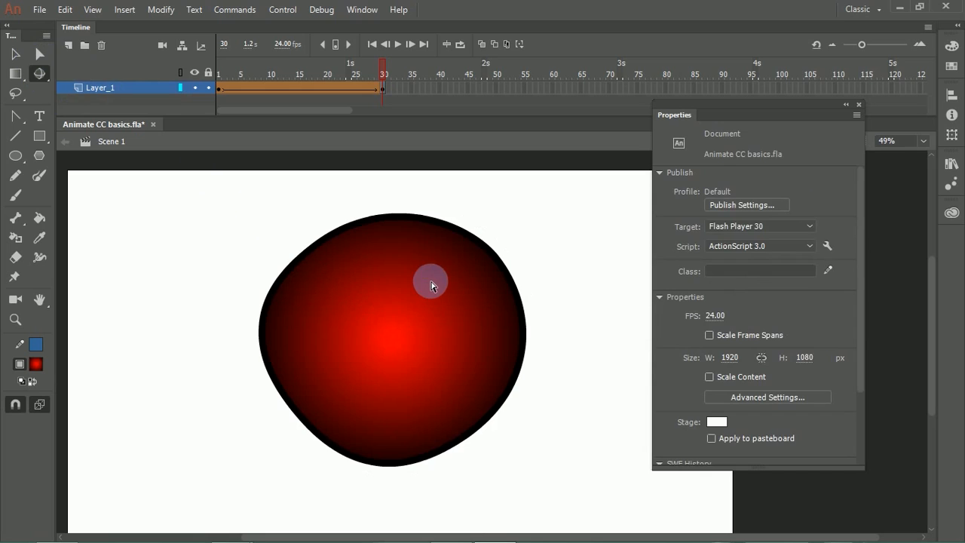
click(847, 105)
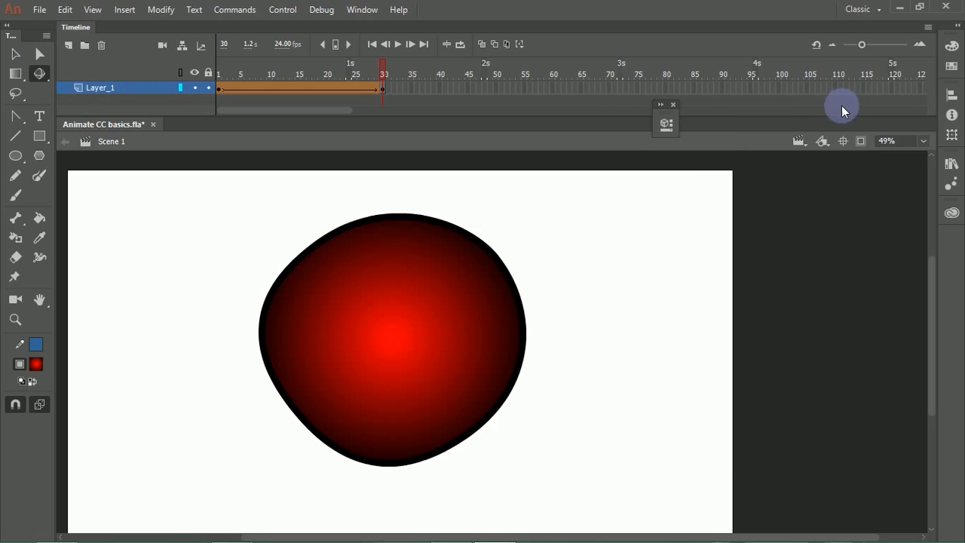
key(ctrl+minus)
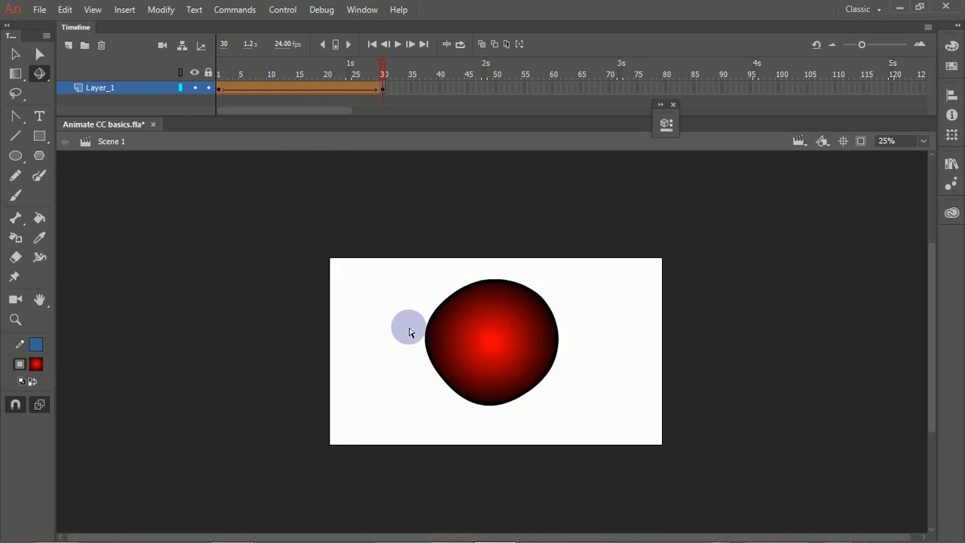
Step: Make the timeline area slightly taller and move the playhead from frame 30 to frame 1
click(385, 89)
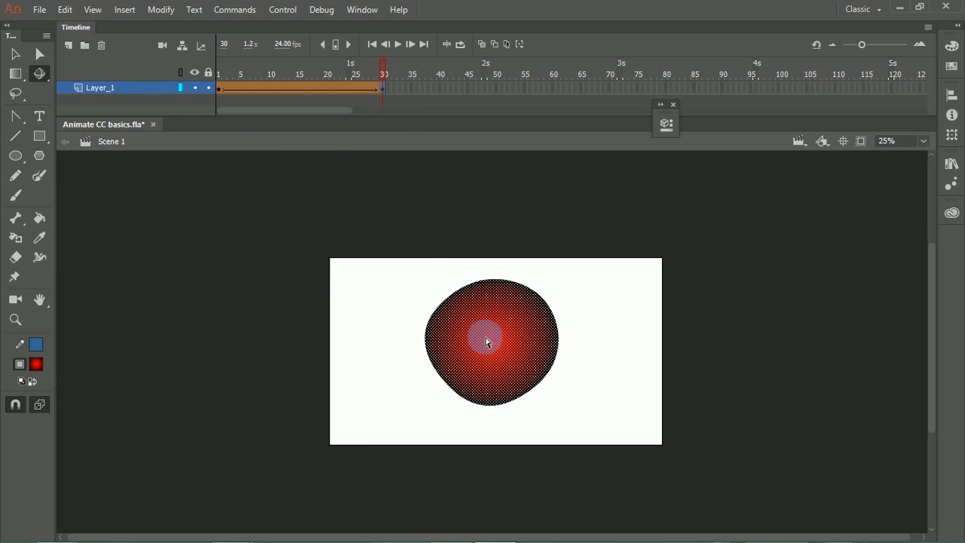
click(482, 256)
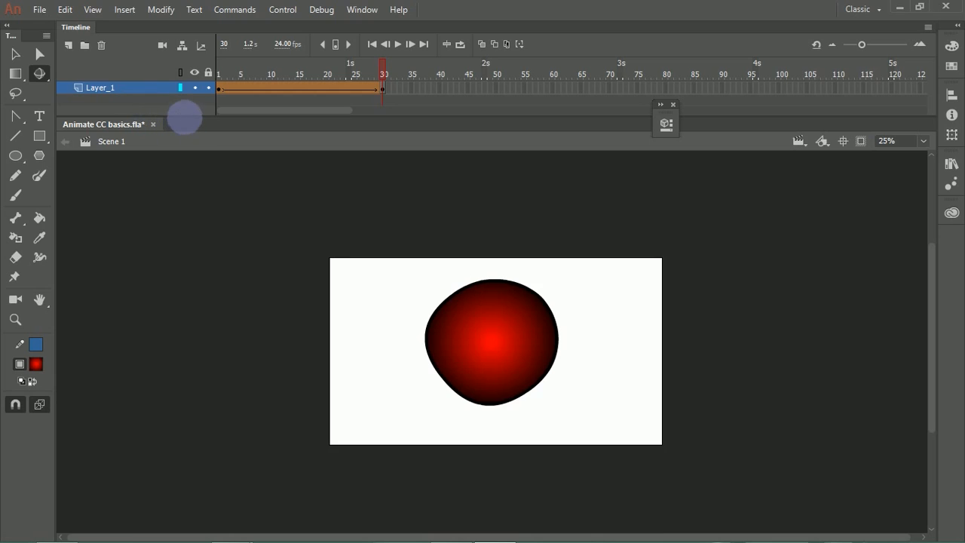
mouse_move(188, 123)
mouse_down()
mouse_move(192, 149)
mouse_move(200, 129)
mouse_up()
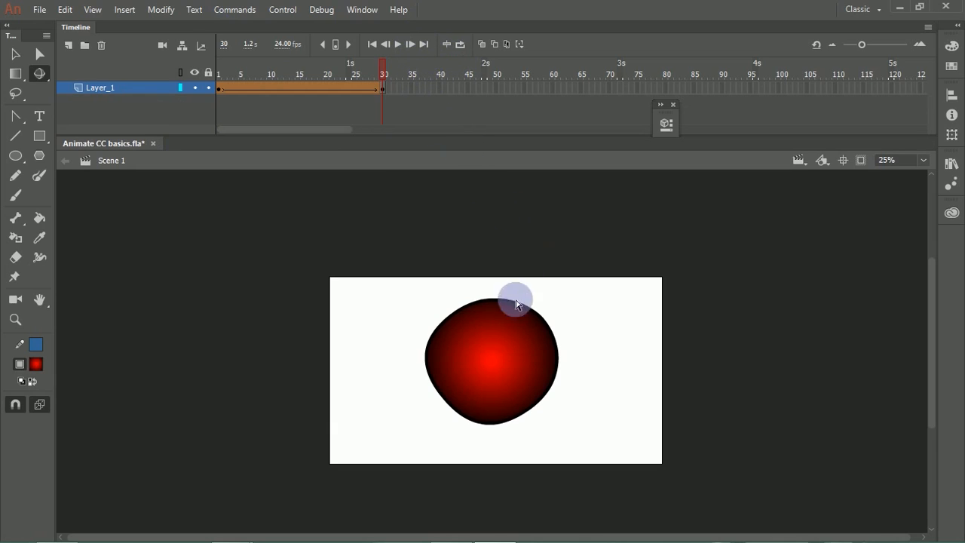
click(229, 89)
mouse_move(228, 89)
mouse_down()
mouse_move(379, 97)
mouse_move(225, 91)
mouse_move(287, 69)
mouse_move(341, 71)
mouse_move(221, 75)
mouse_move(387, 77)
mouse_move(280, 89)
mouse_move(379, 89)
mouse_move(248, 96)
mouse_move(405, 94)
mouse_move(356, 86)
mouse_move(399, 93)
mouse_move(216, 112)
mouse_move(384, 104)
mouse_move(219, 112)
mouse_move(377, 105)
mouse_move(214, 101)
mouse_move(221, 83)
mouse_up()
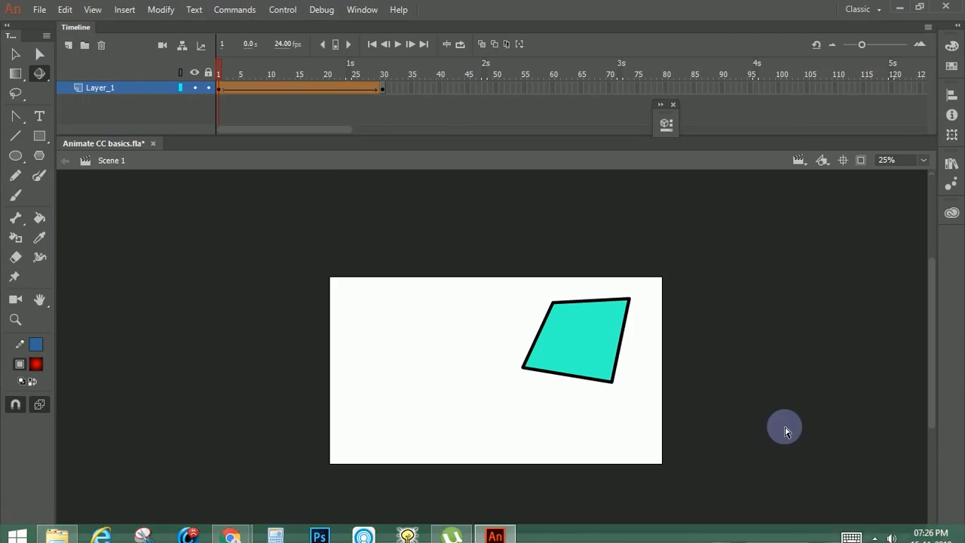
Step: Switch to the 3D Translation tool and turn on the Camera layer
click(39, 73)
click(638, 296)
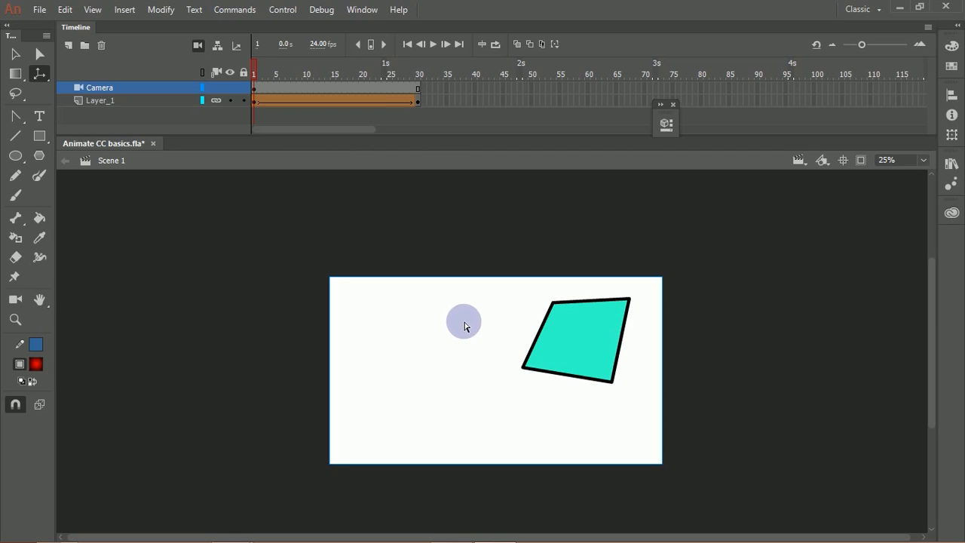
Step: Draw a radial-gradient circle with the Oval tool beside the turquoise shape on frame 1 of Layer_1
click(21, 158)
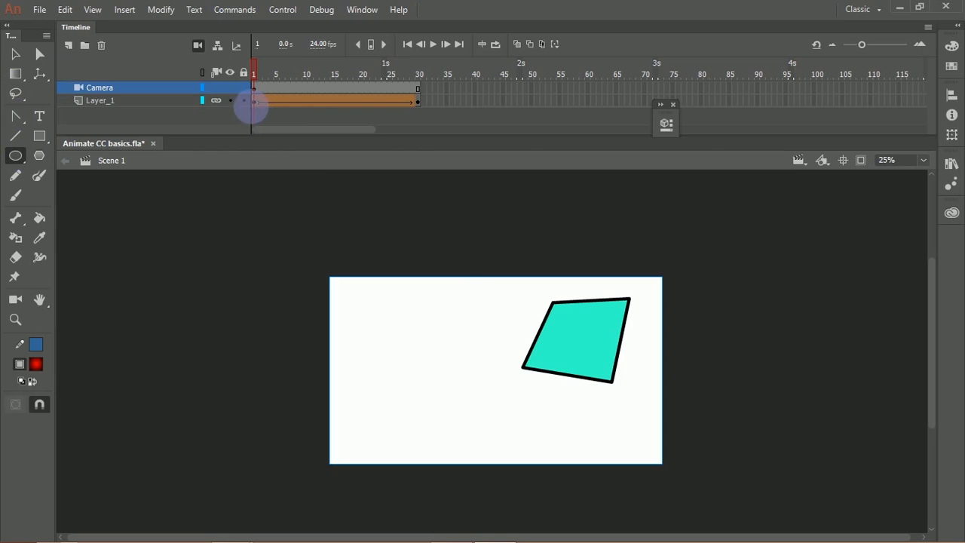
click(254, 102)
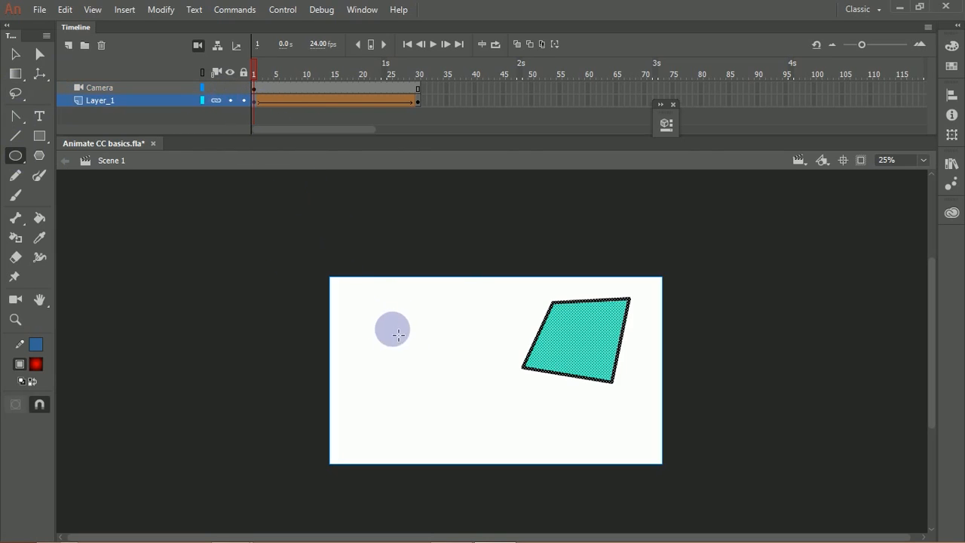
drag(450, 388, 475, 407)
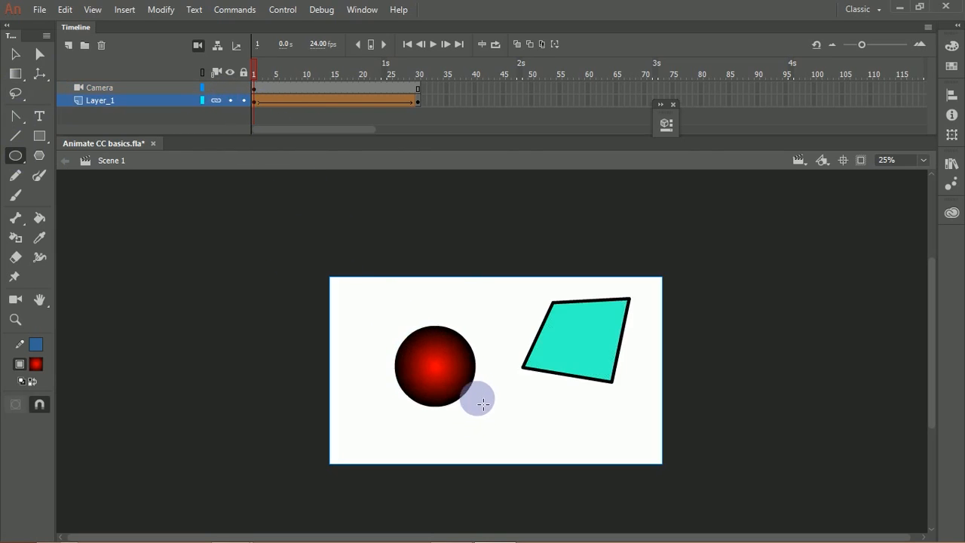
Step: Play and scrub through the tween, return to frame 1, and undo the added circle
key(Return)
drag(409, 97, 261, 95)
key(ctrl+z)
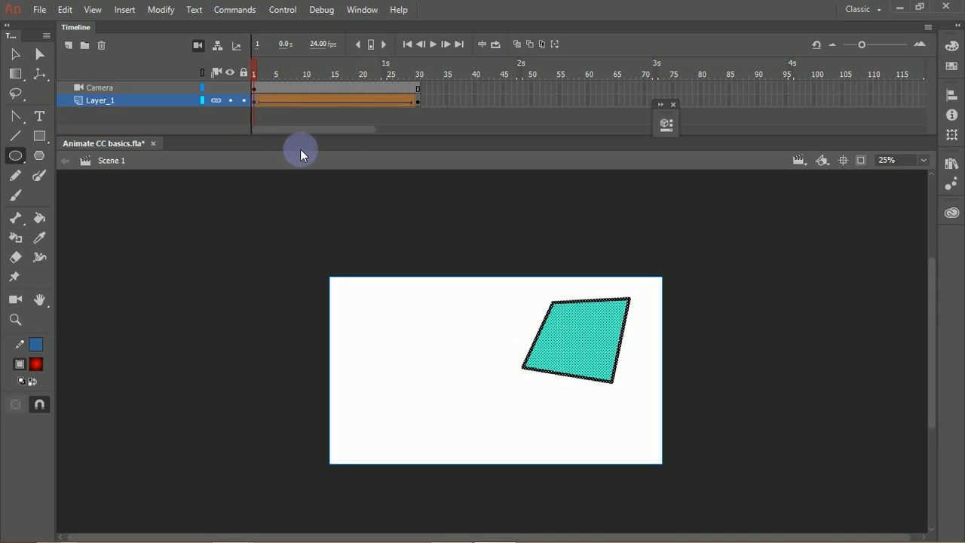
Step: Deselect the turquoise shape, add a layer folder above Layer_1, and make the timeline area taller
click(15, 54)
click(196, 245)
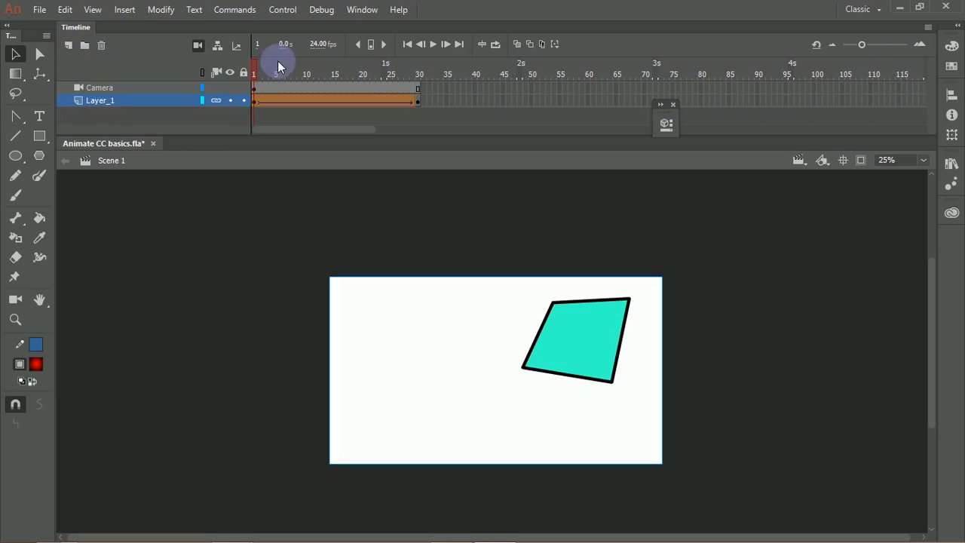
click(84, 47)
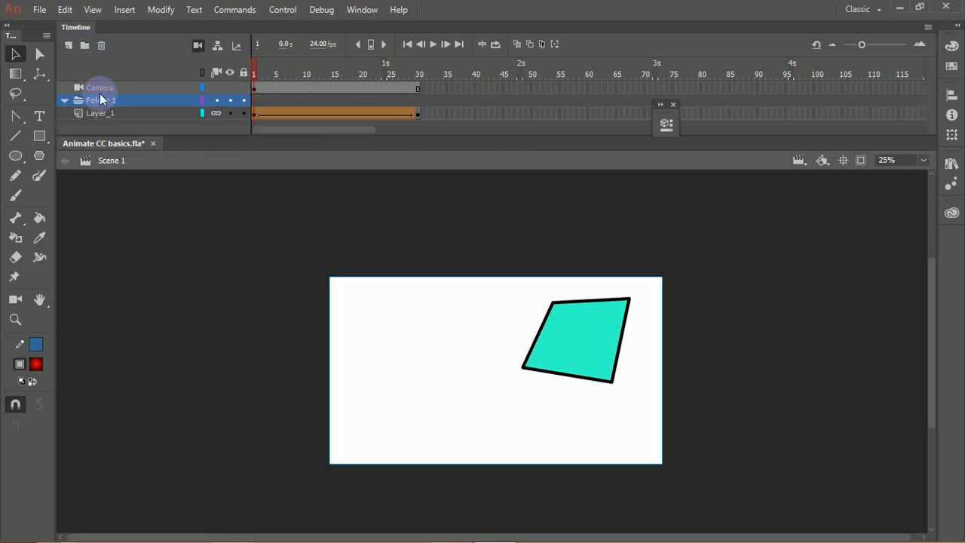
drag(98, 137, 101, 219)
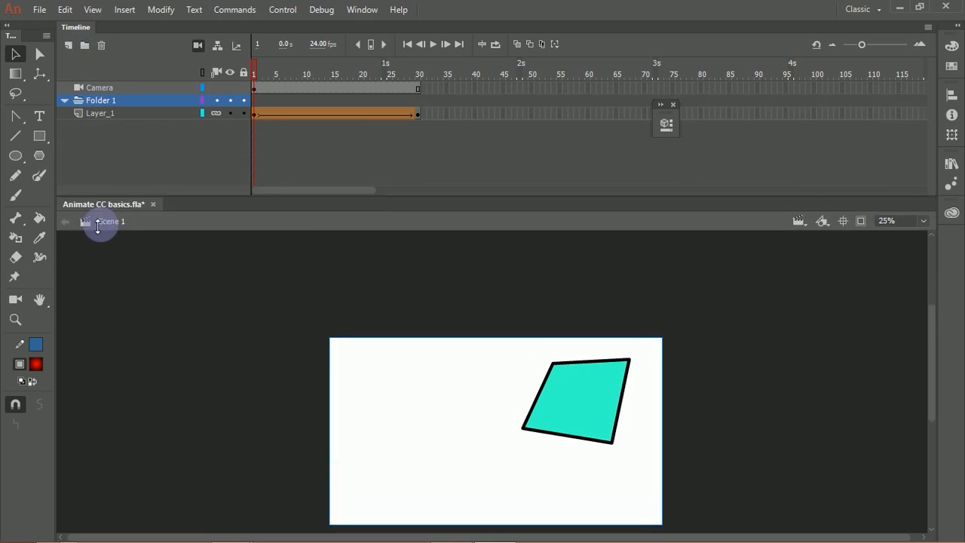
Step: Add a new layer directly below the Camera layer, above Folder 1
click(128, 88)
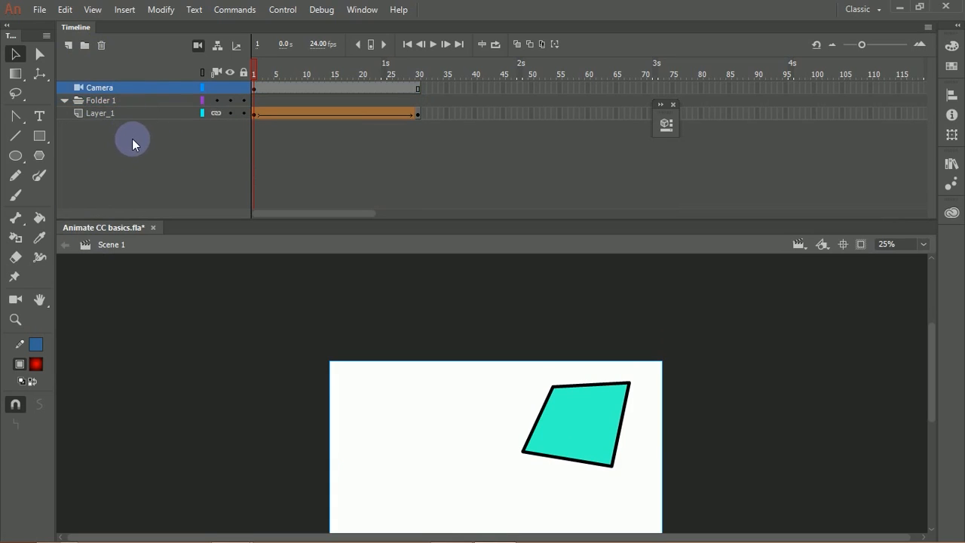
click(69, 46)
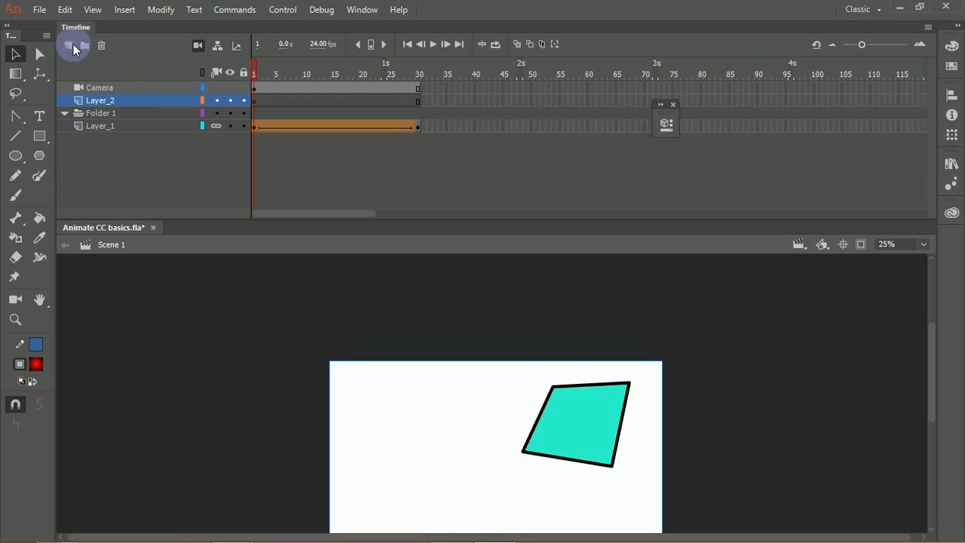
Step: Move Layer_2 below Layer_1, place both layers inside Folder 1, and collapse the folder
click(130, 100)
drag(126, 121, 98, 147)
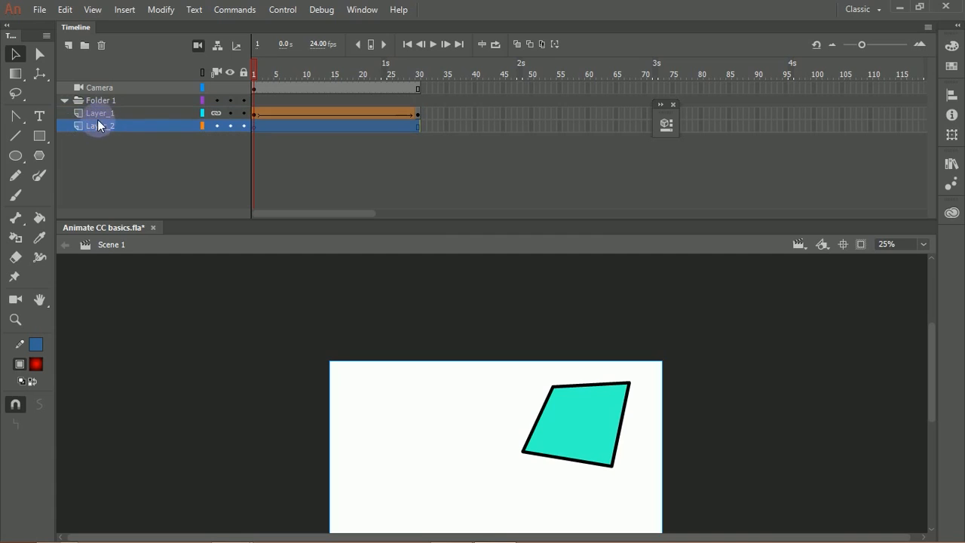
click(66, 100)
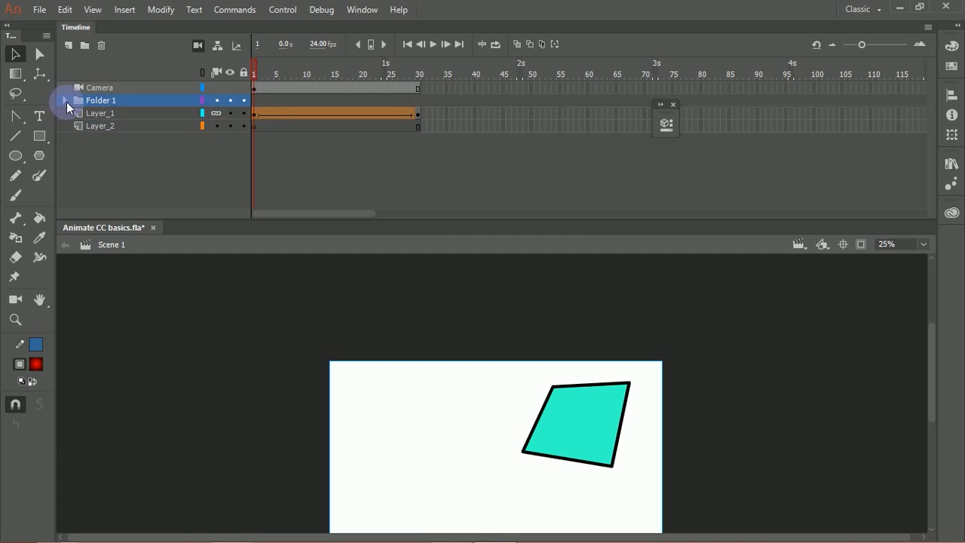
mouse_move(95, 113)
mouse_down()
mouse_move(109, 101)
mouse_move(97, 125)
mouse_move(111, 121)
mouse_up()
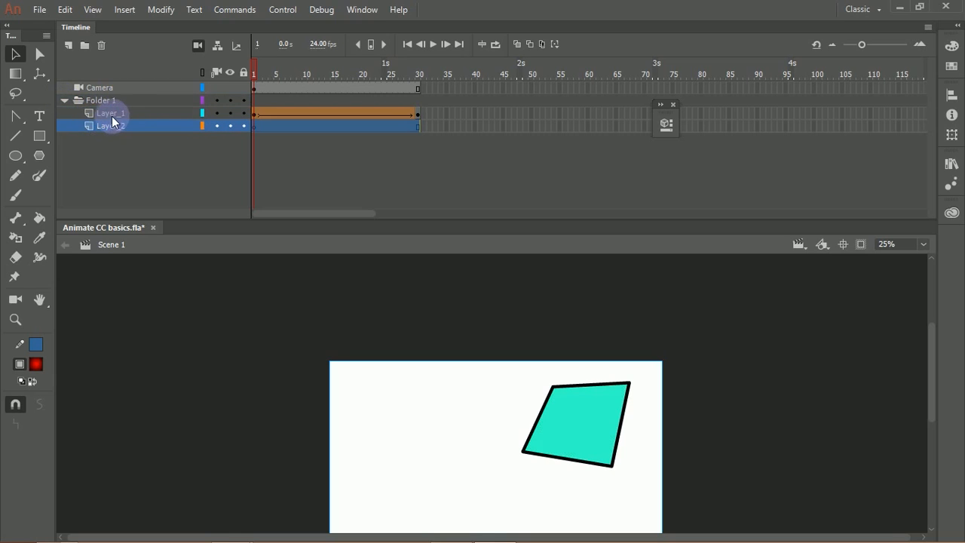
click(65, 100)
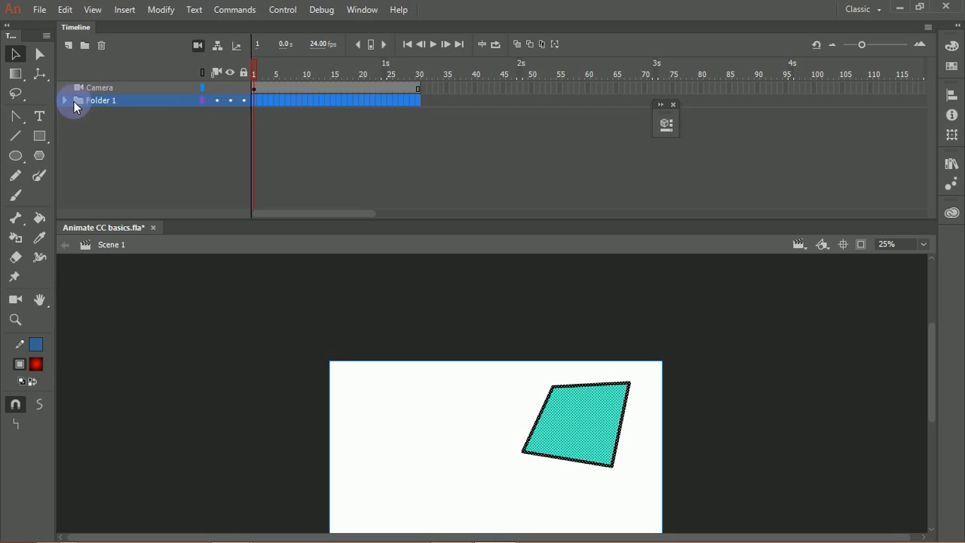
Step: Hide and show Folder 1 repeatedly, ending with its contents shown on the stage
click(230, 100)
click(233, 100)
click(231, 101)
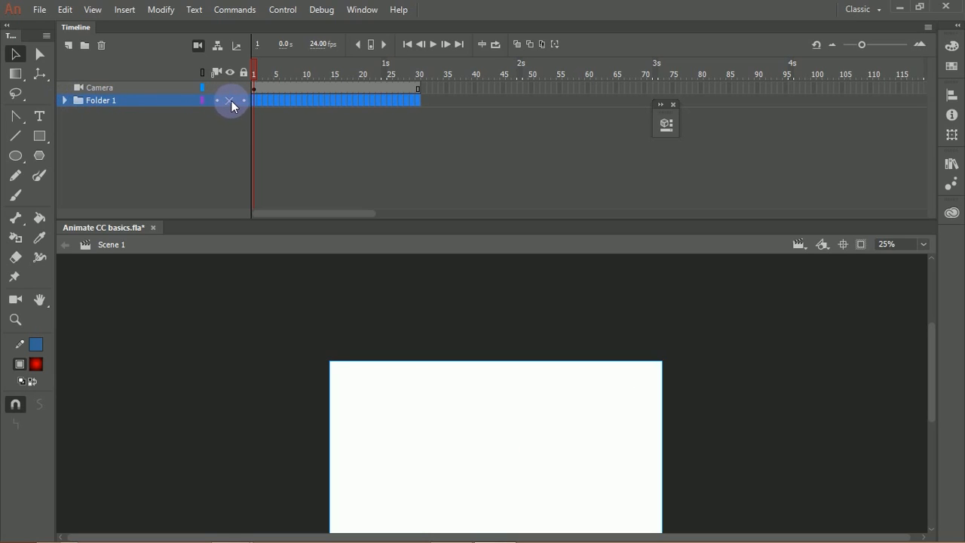
click(231, 100)
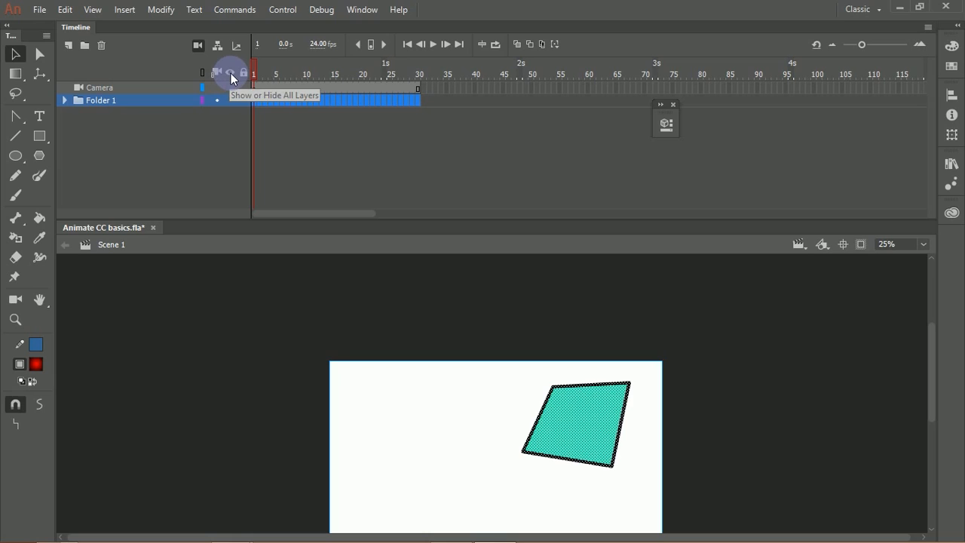
click(230, 100)
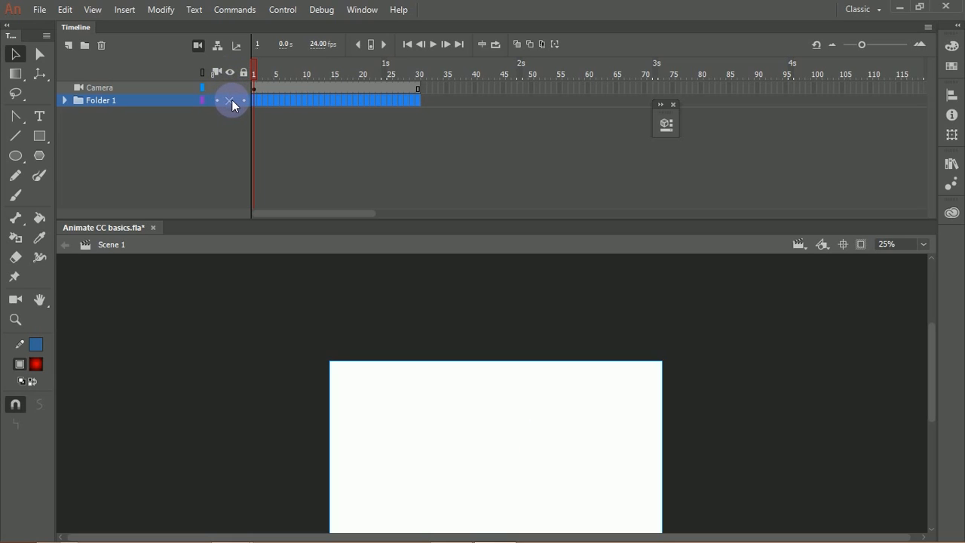
click(230, 100)
click(231, 99)
click(231, 99)
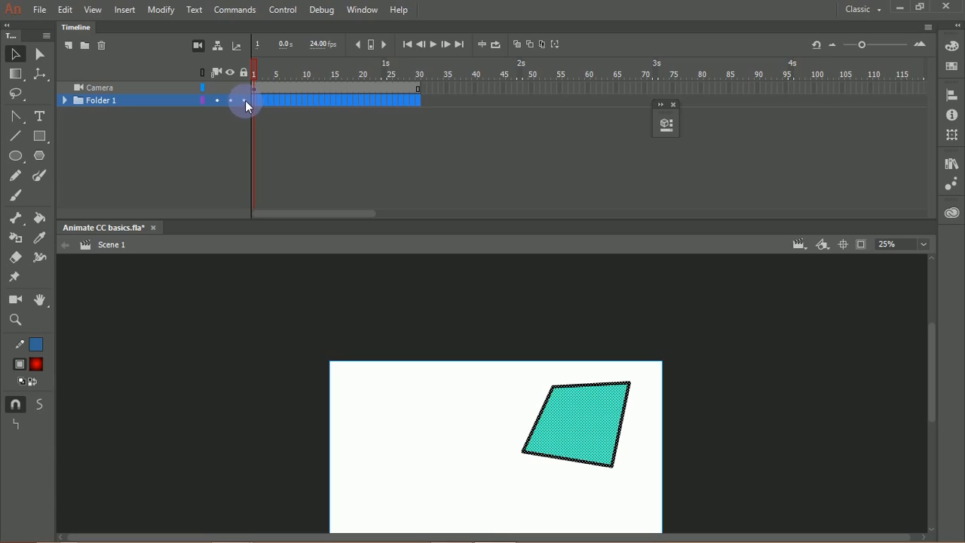
Step: Lock Folder 1, try selecting the turquoise shape, and expand and unlock the folder
click(242, 101)
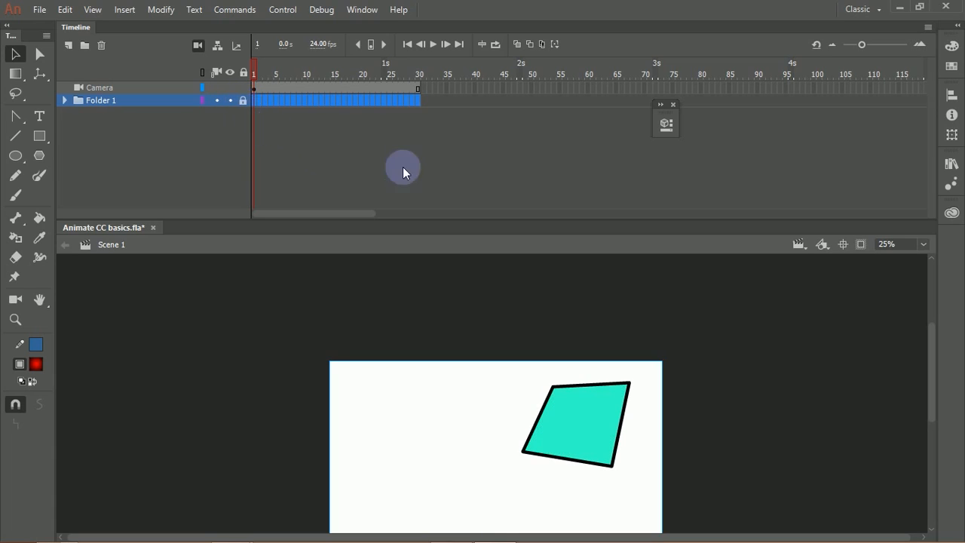
click(576, 414)
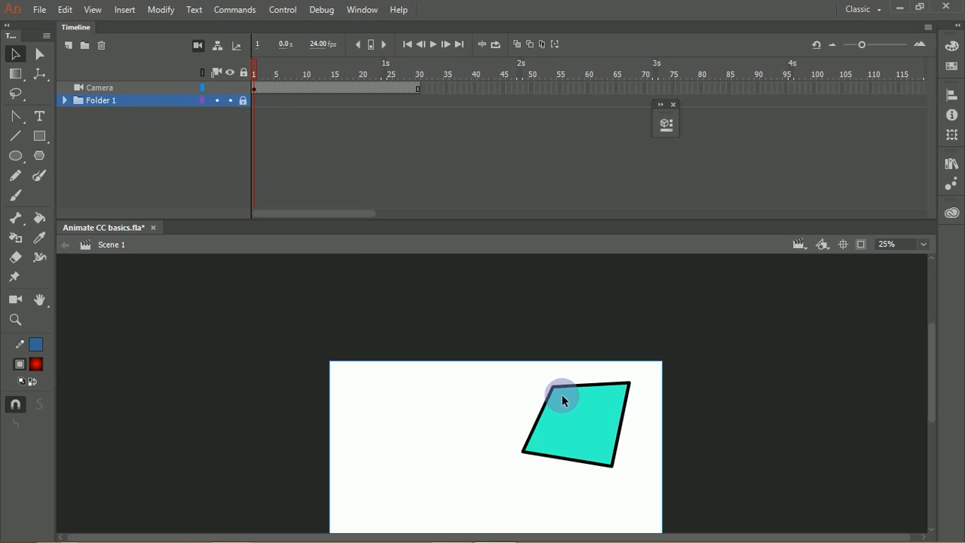
click(64, 100)
click(244, 100)
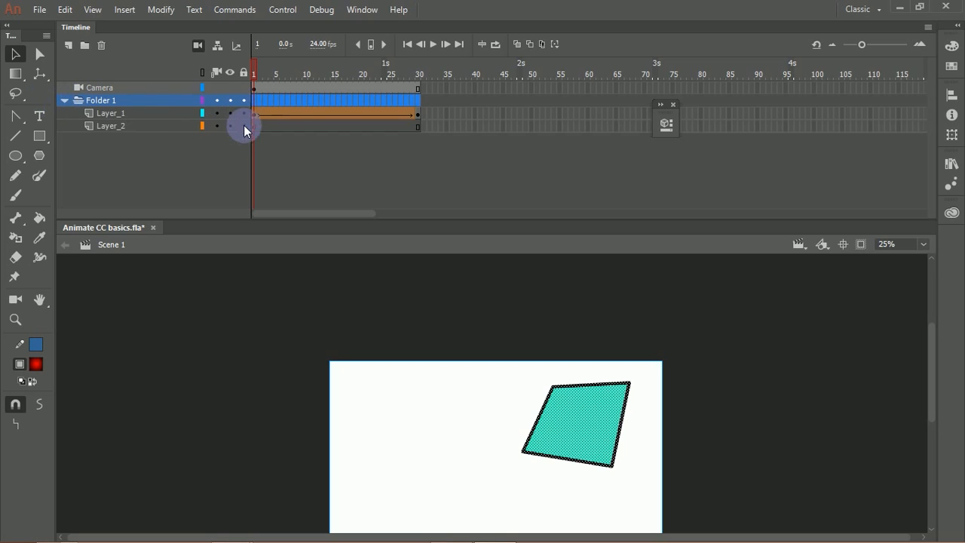
click(259, 147)
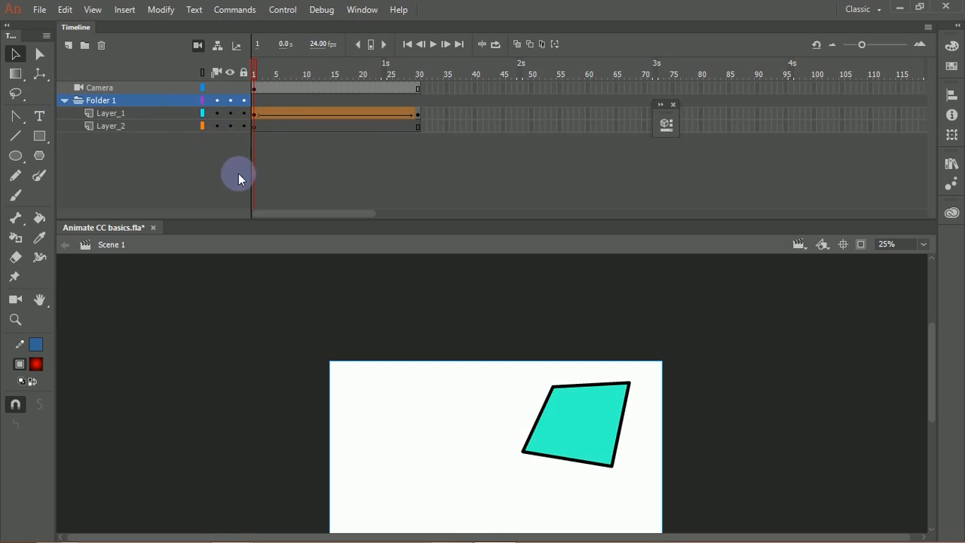
Step: Reorder the layers inside Folder 1 so that Layer_2 sits above Layer_1
click(151, 126)
drag(153, 114, 163, 186)
drag(142, 113, 162, 124)
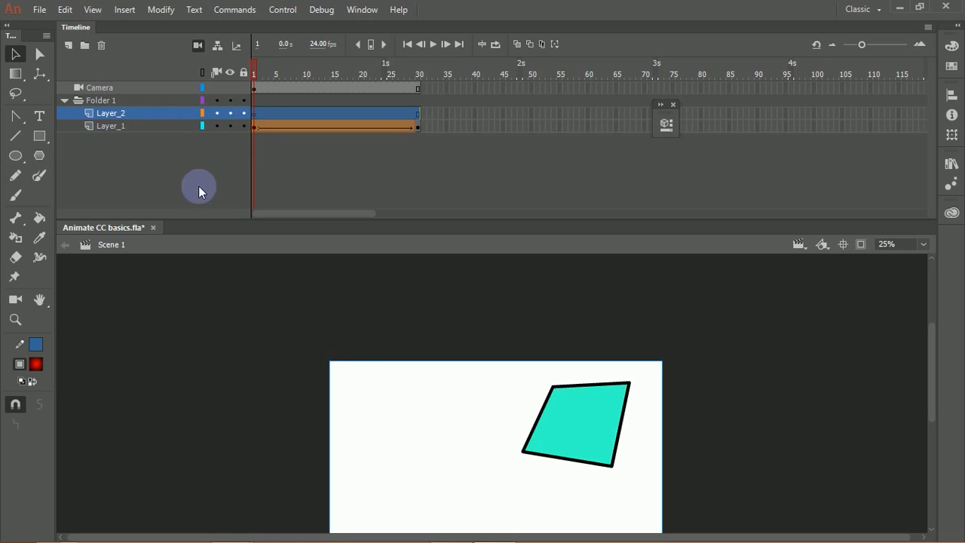
Step: Draw a red radial-gradient circle with the Oval tool on Layer_2, overlapping the turquoise shape
click(15, 155)
click(60, 155)
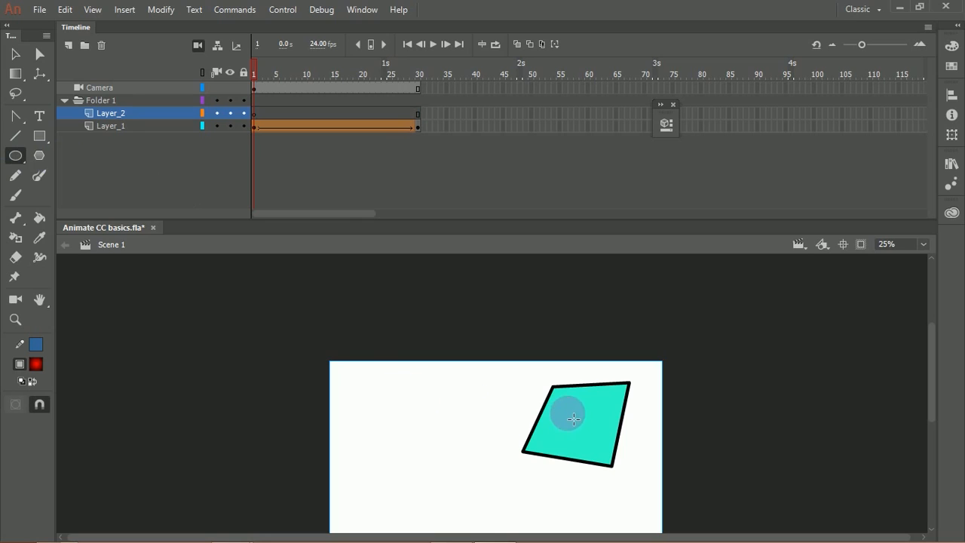
drag(565, 411, 600, 455)
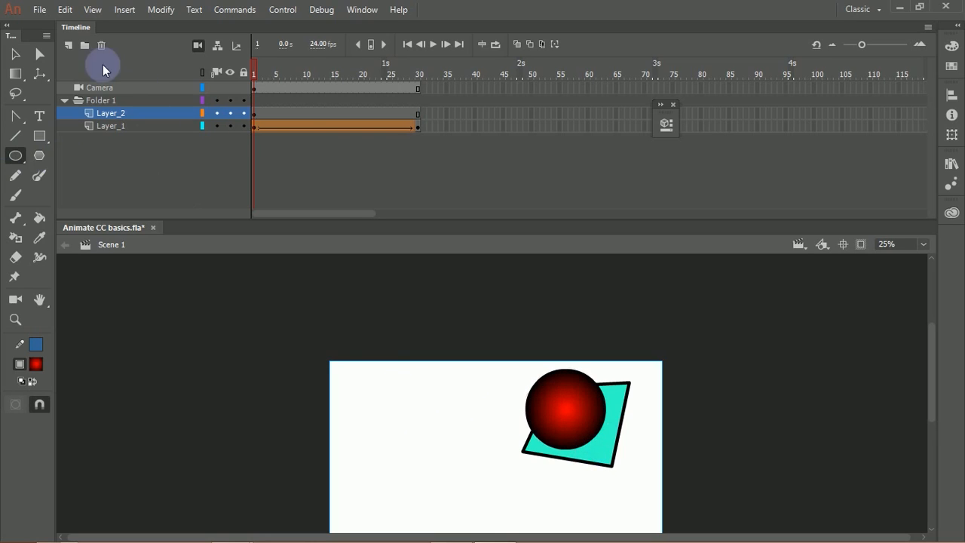
Step: Select the turquoise shape and the red circle in turn, and nudge the circle over the shape
click(15, 53)
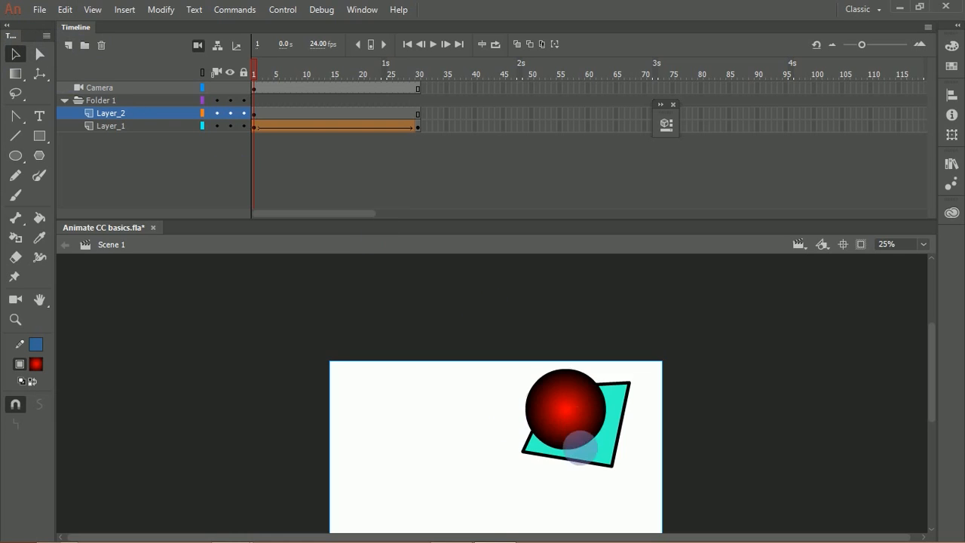
click(621, 432)
click(593, 403)
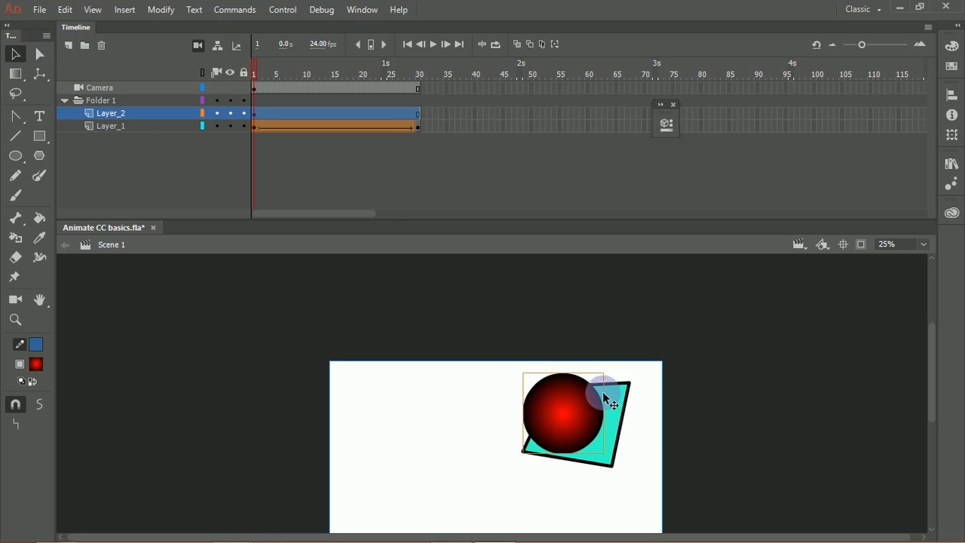
drag(603, 398, 605, 392)
click(577, 340)
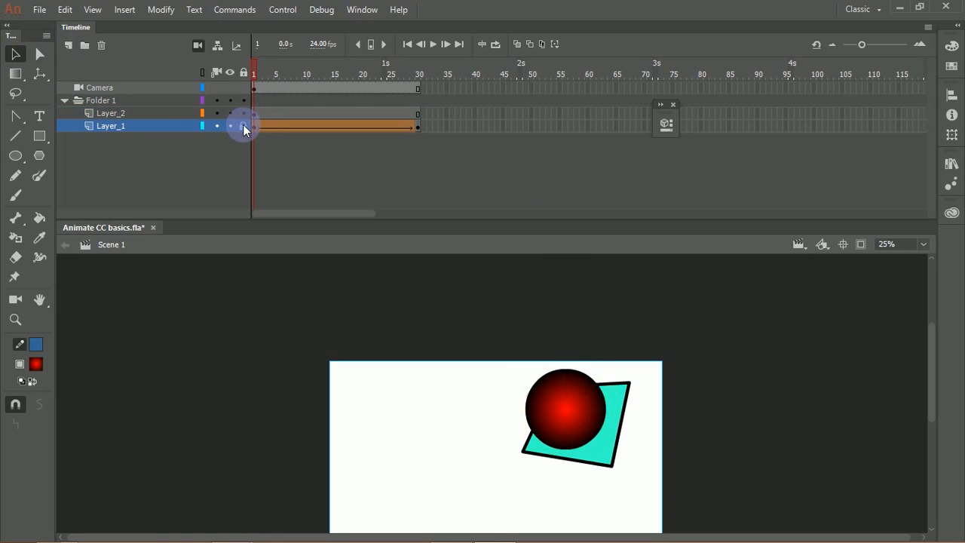
Step: Lock Layer_1 and reposition the red circle over the middle of the turquoise shape
drag(593, 430, 588, 406)
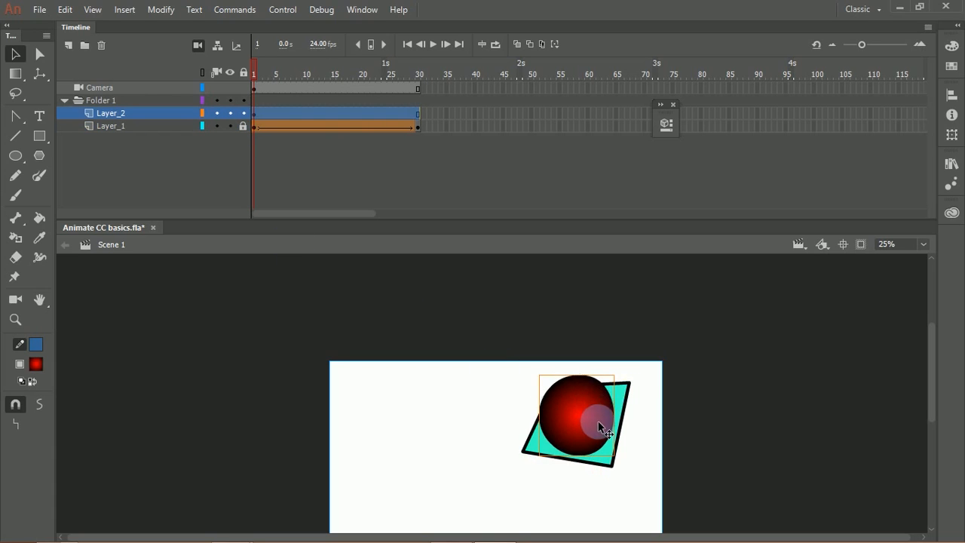
key(ctrl+z)
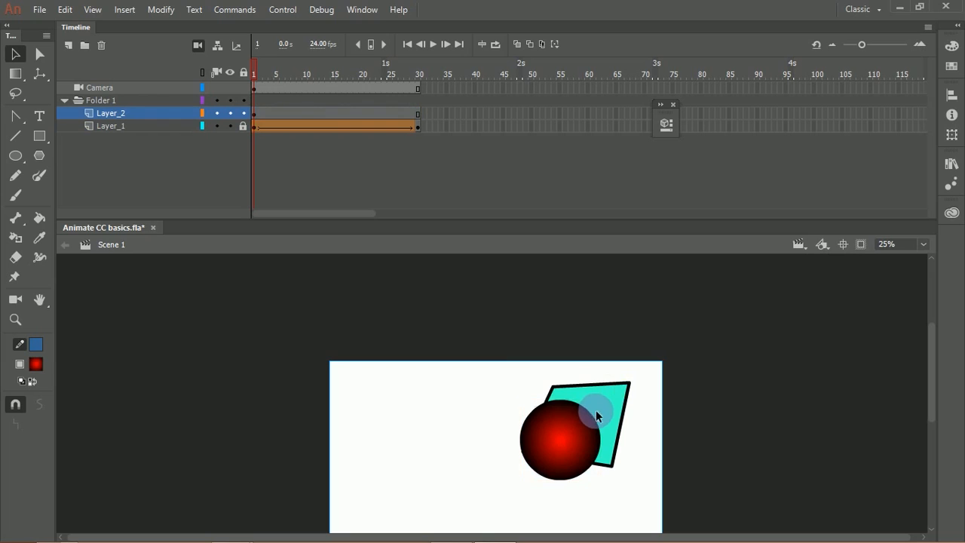
drag(570, 435, 589, 419)
Step: Hide Layer_1 and move the red circle around slightly on Layer_2
click(231, 135)
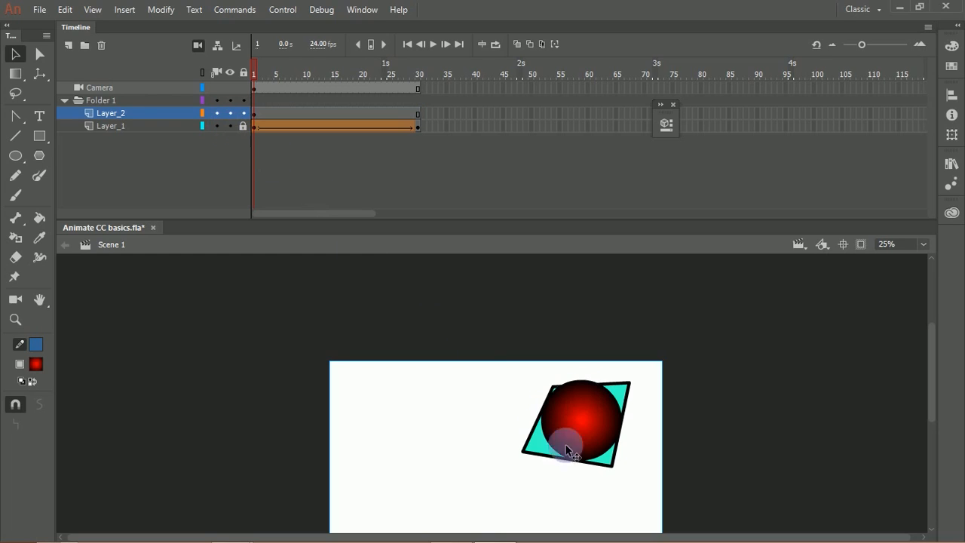
click(230, 126)
drag(559, 431, 584, 453)
click(577, 340)
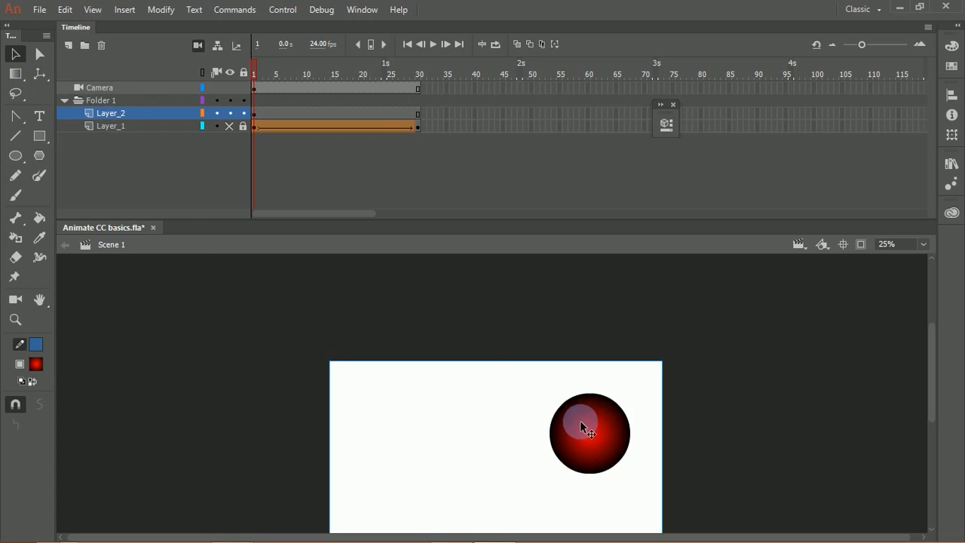
click(598, 430)
mouse_move(597, 429)
mouse_down()
mouse_move(595, 417)
mouse_move(602, 420)
mouse_up()
Step: Try distributing the selected red circle to layers and undo it
key(ctrl+shift+d)
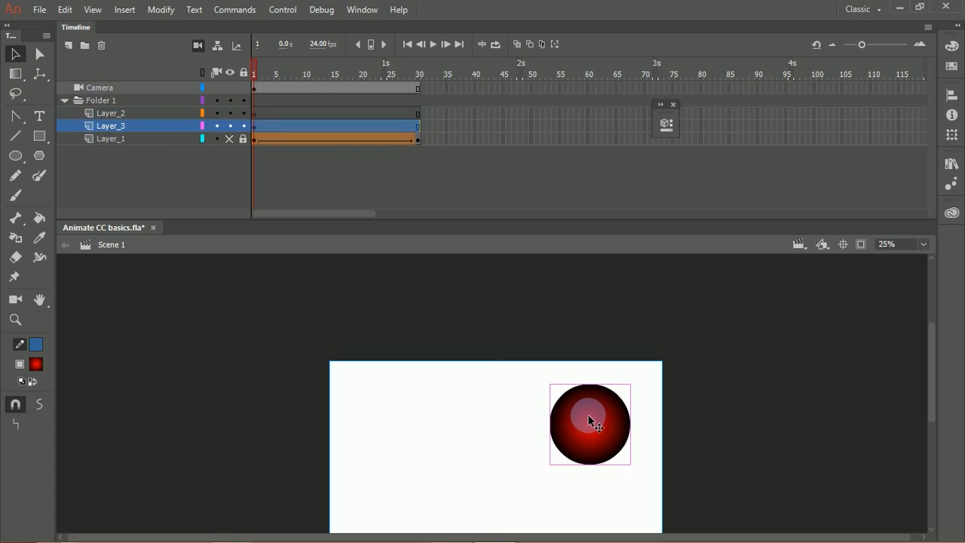
key(ctrl+z)
right_click(580, 417)
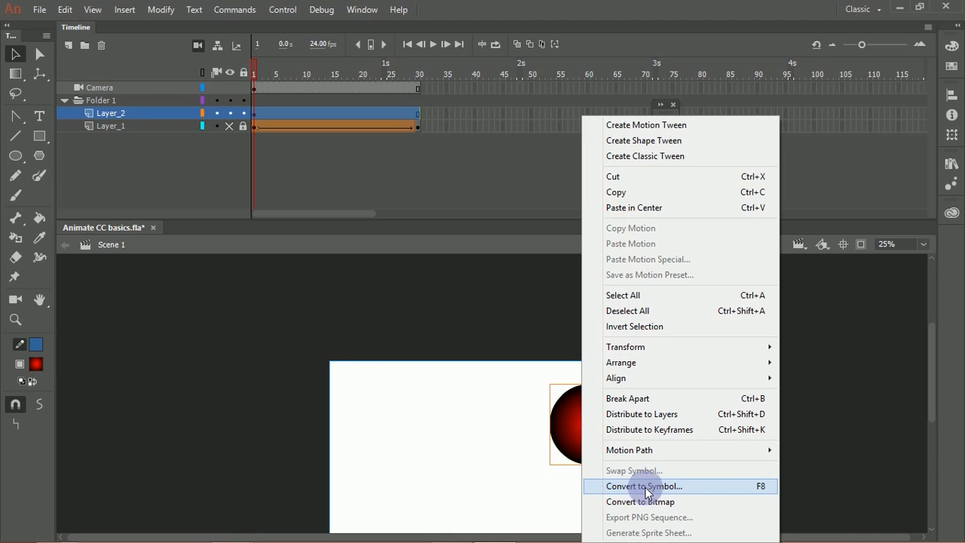
click(508, 457)
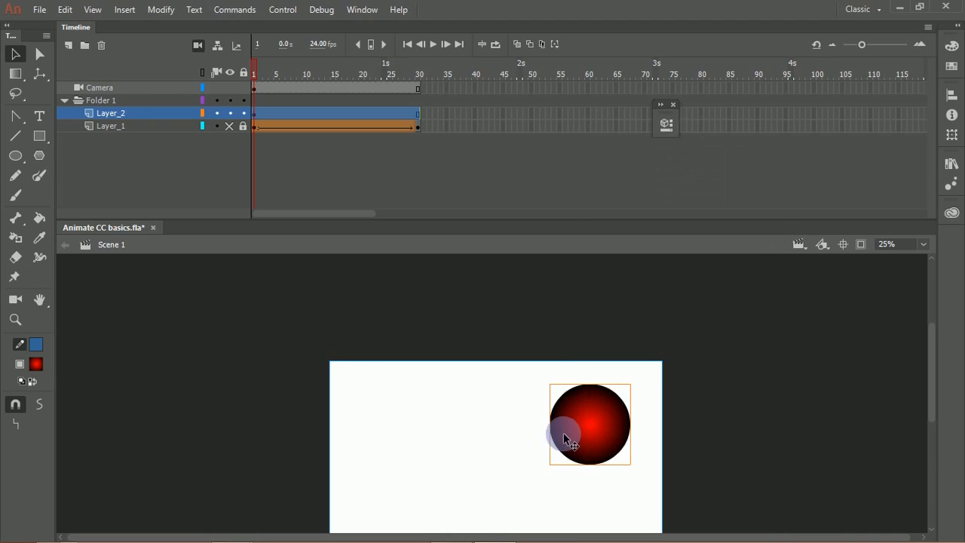
Step: Start creating a new symbol and open its choice of symbol types
click(125, 9)
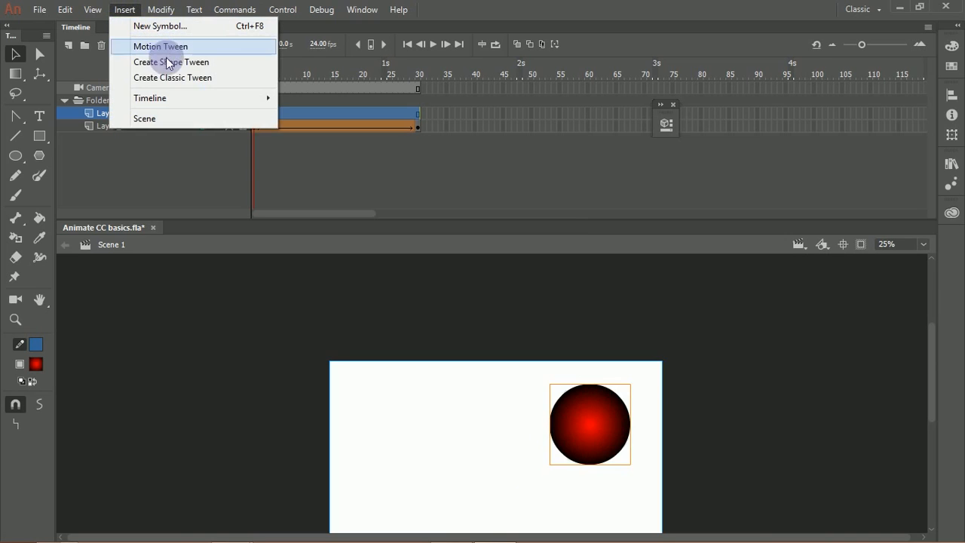
click(196, 28)
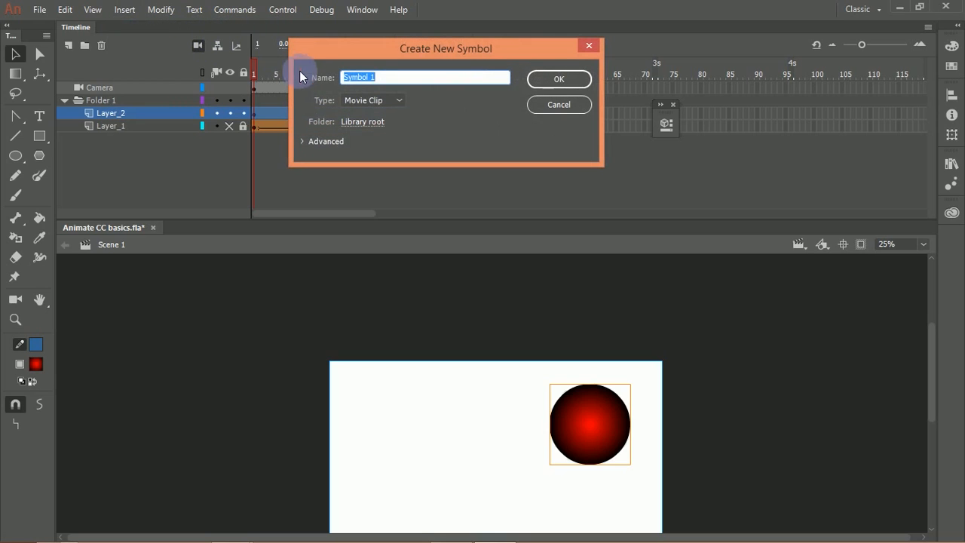
click(391, 100)
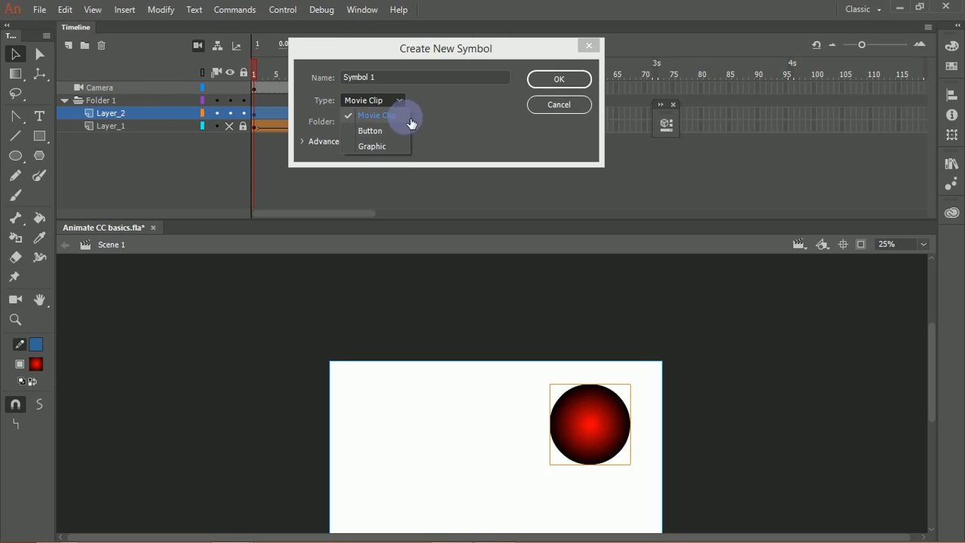
Step: Set the new symbol's type to Movie Clip and name it circle
click(404, 117)
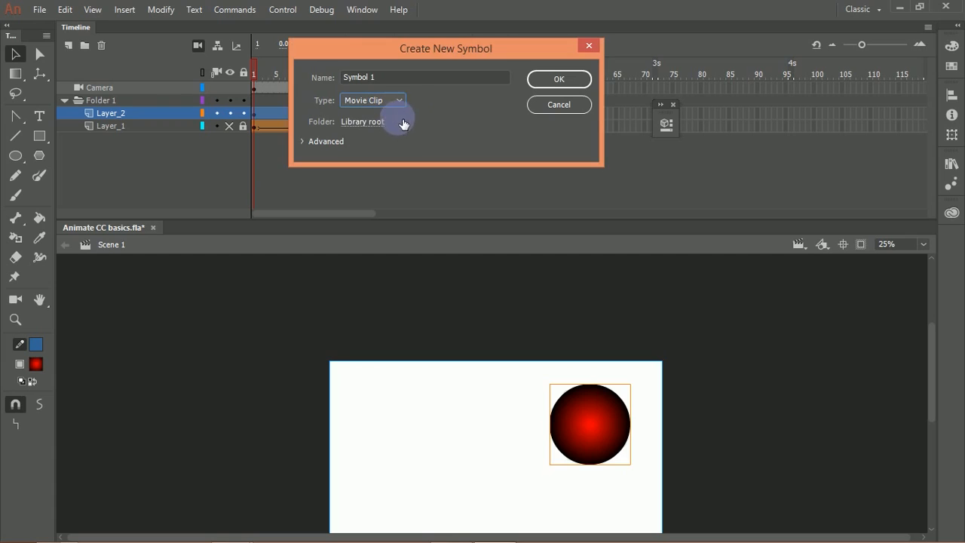
drag(382, 78, 329, 70)
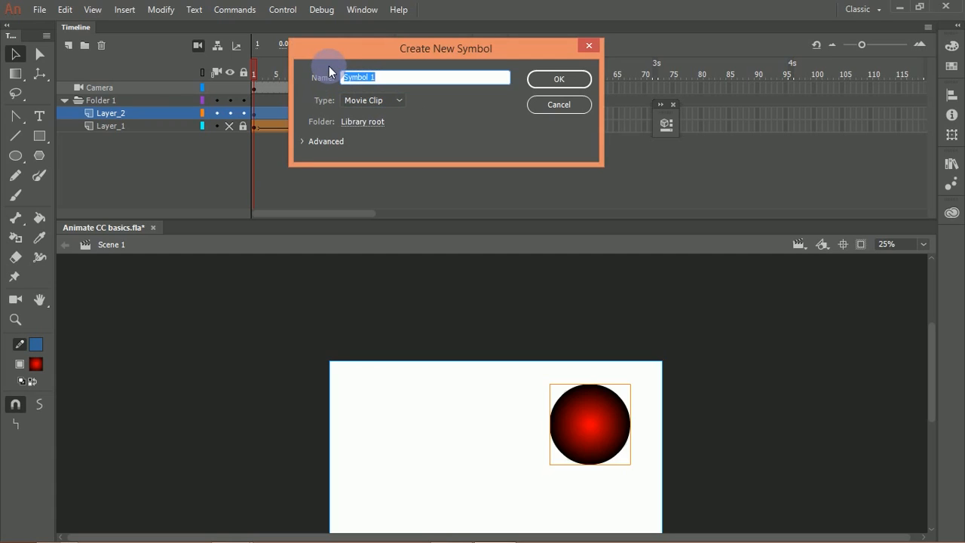
text(circle)
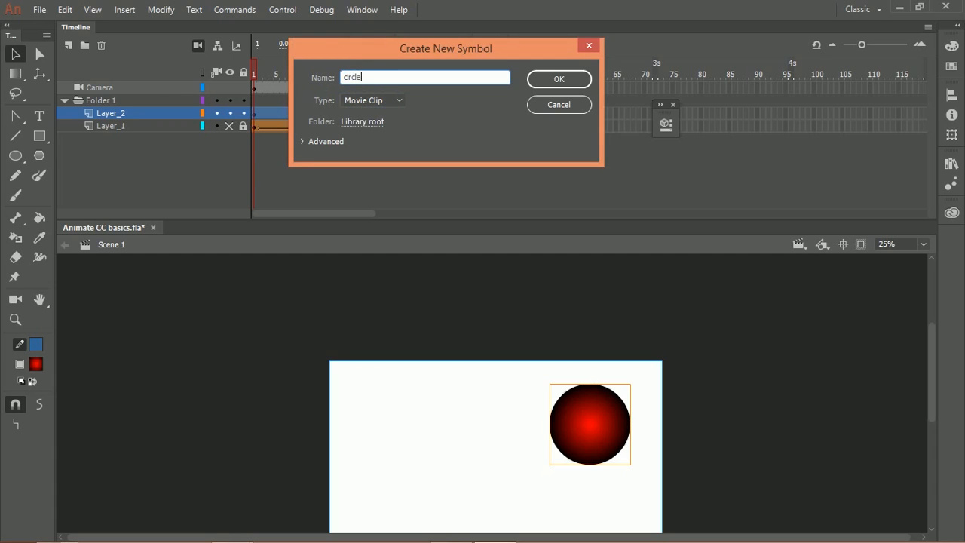
Step: Examine the new symbol's advanced options and the choices for its library folder
click(302, 141)
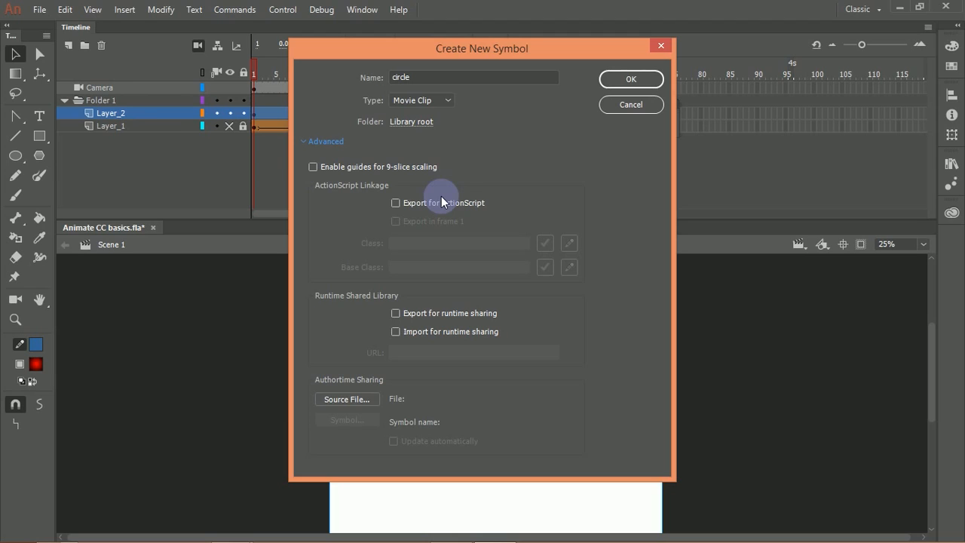
click(304, 141)
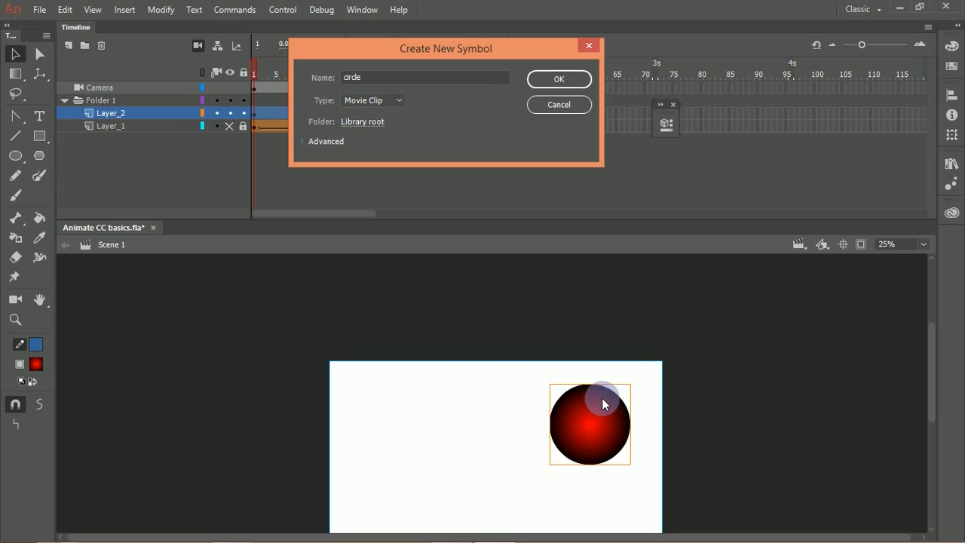
click(953, 163)
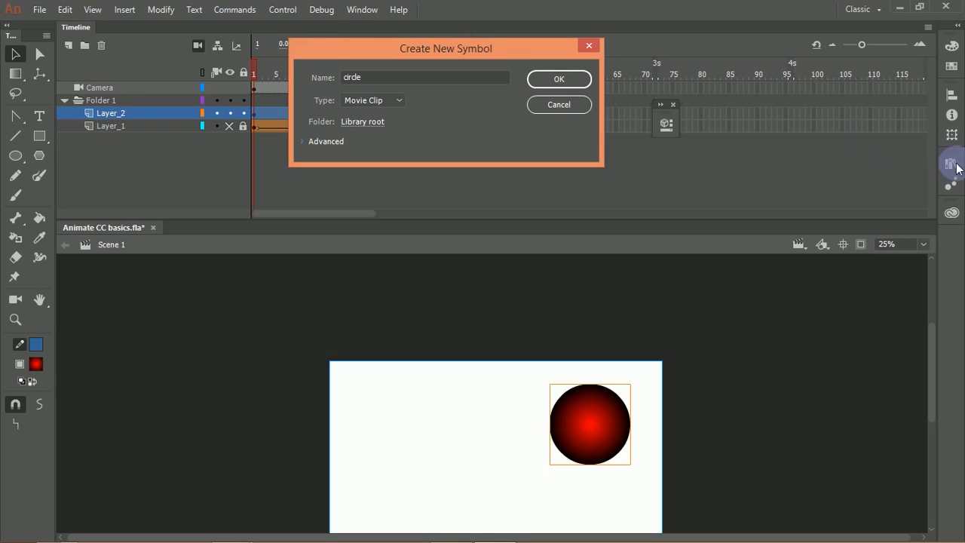
click(362, 124)
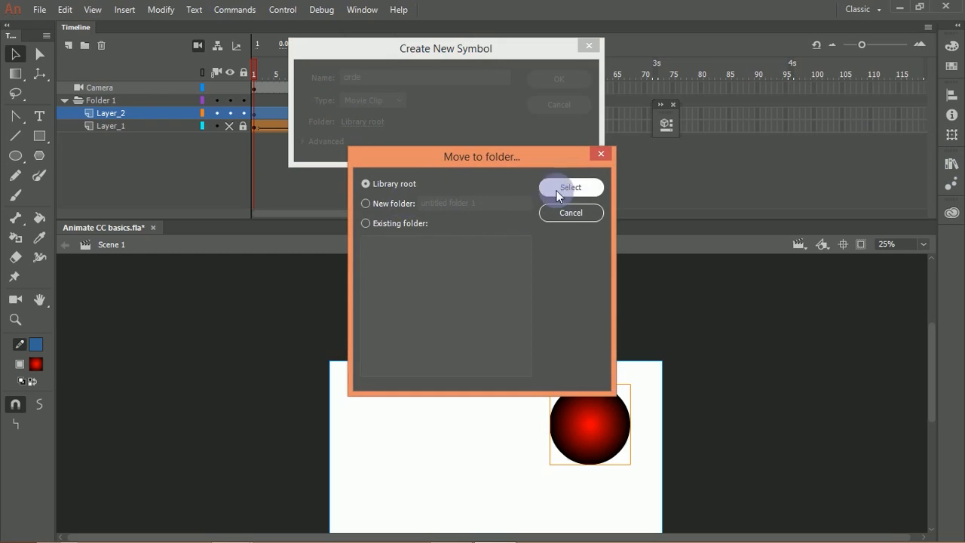
click(601, 154)
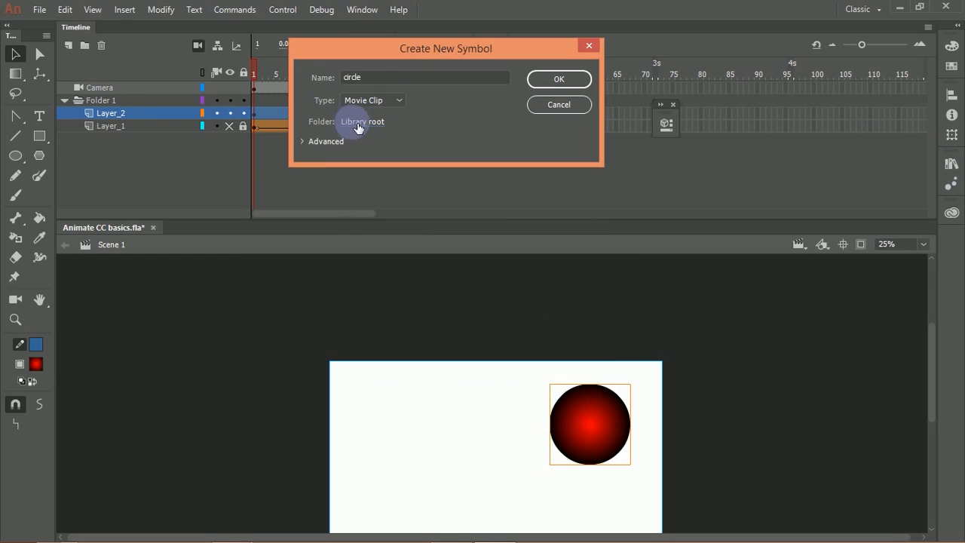
Step: Create the empty circle movie clip in the Library root and return to Scene 1 with nothing selected
click(562, 80)
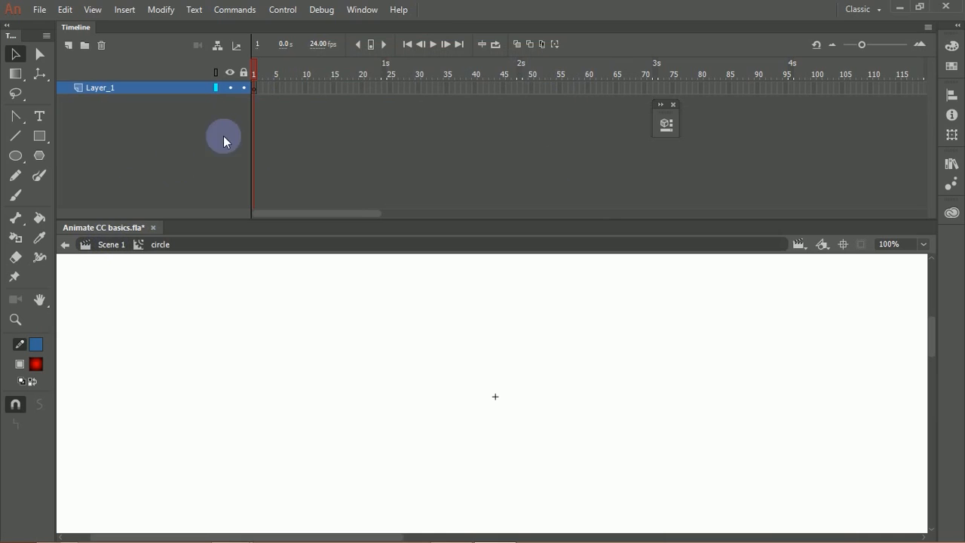
click(66, 246)
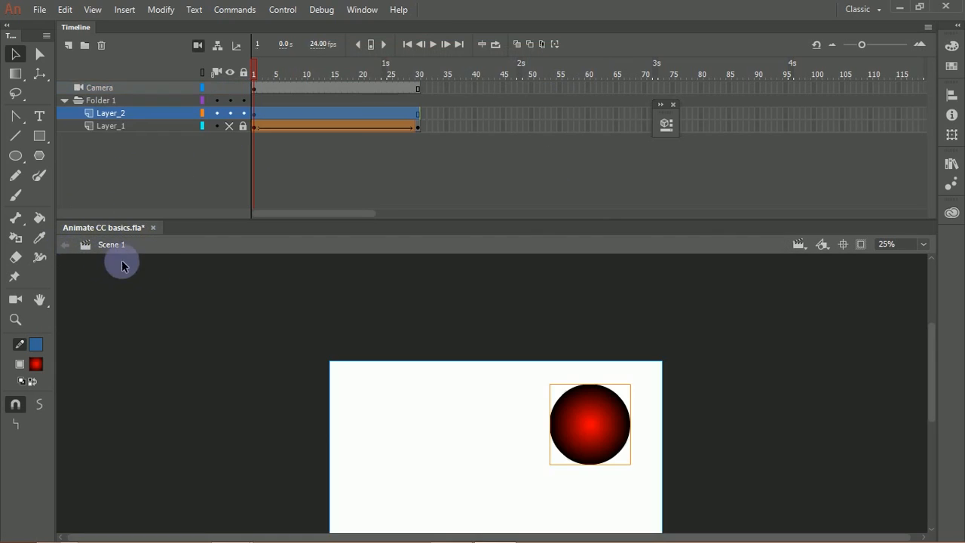
click(635, 349)
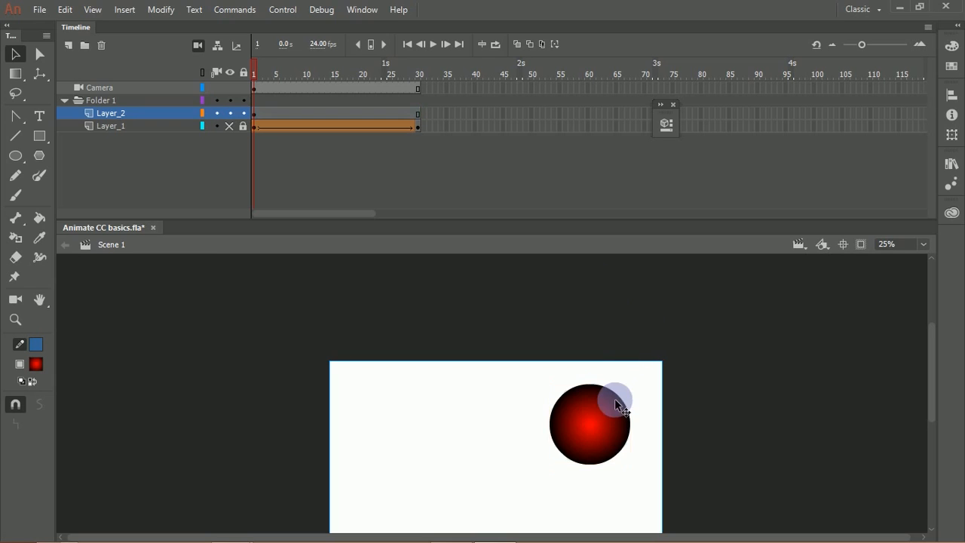
Step: Try bending the red circle's upper edge and moving the circle on the stage, undoing each change
click(602, 407)
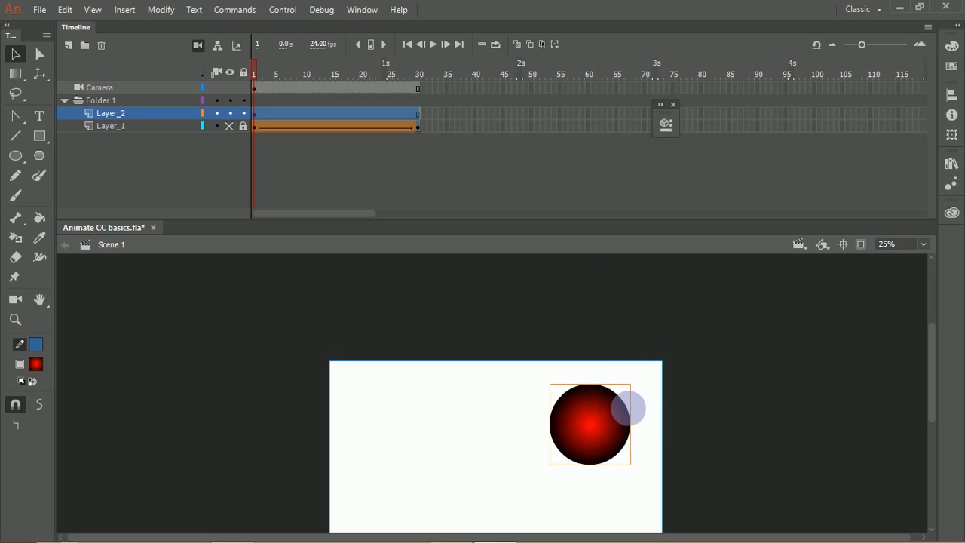
click(629, 369)
drag(582, 386, 574, 381)
drag(609, 432, 576, 386)
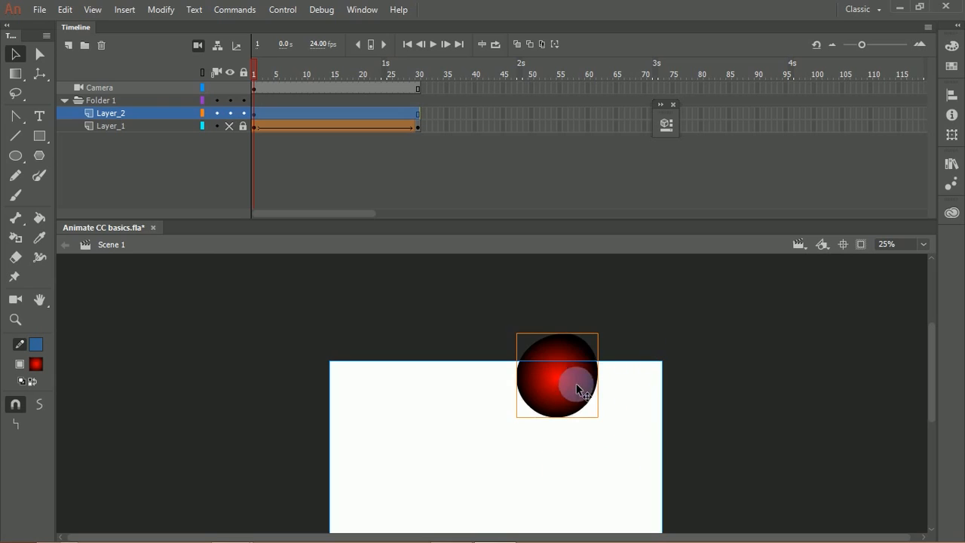
key(ctrl+z)
key(ctrl+z)
key(ctrl+z)
key(ctrl+z)
drag(608, 392, 624, 341)
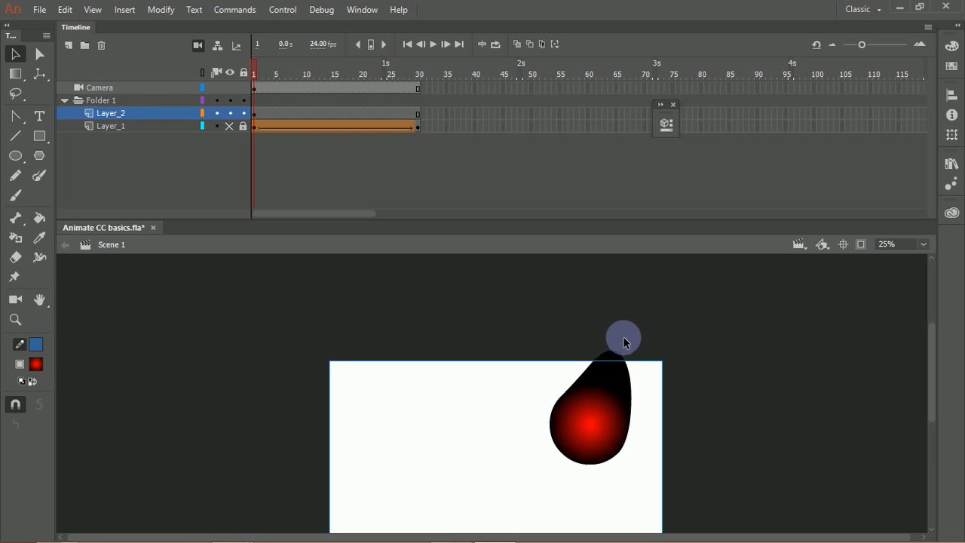
key(ctrl+z)
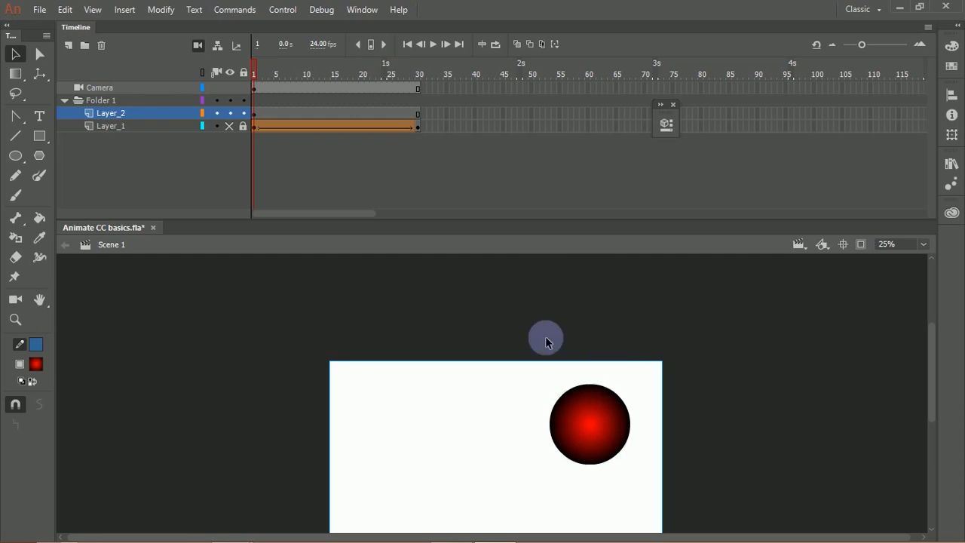
Step: Enter the red circle's drawing object for editing and return to Scene 1
click(573, 411)
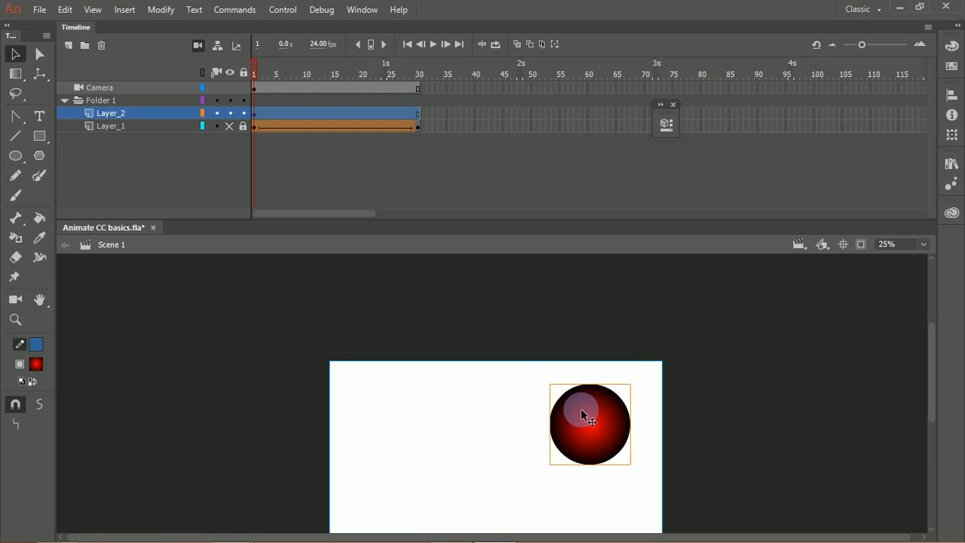
double_click(585, 414)
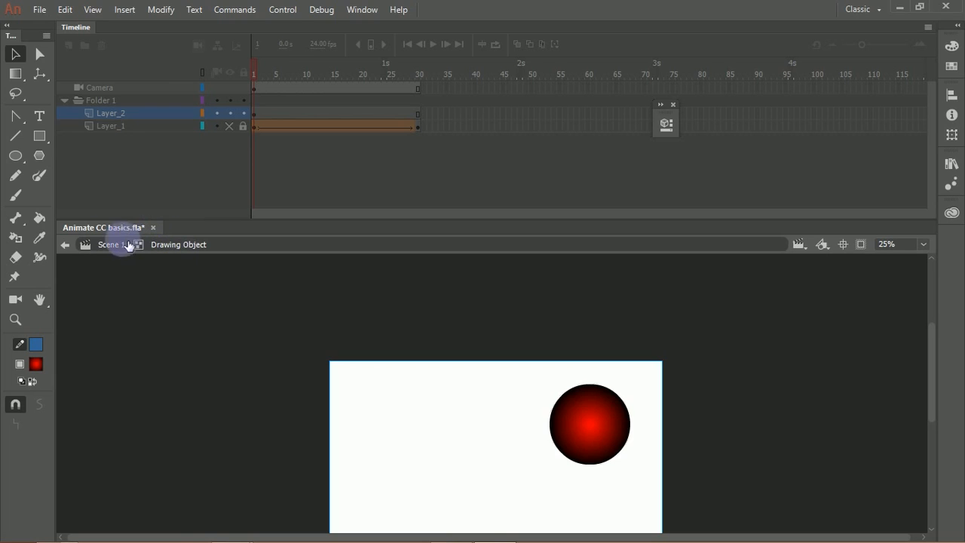
click(66, 245)
click(183, 358)
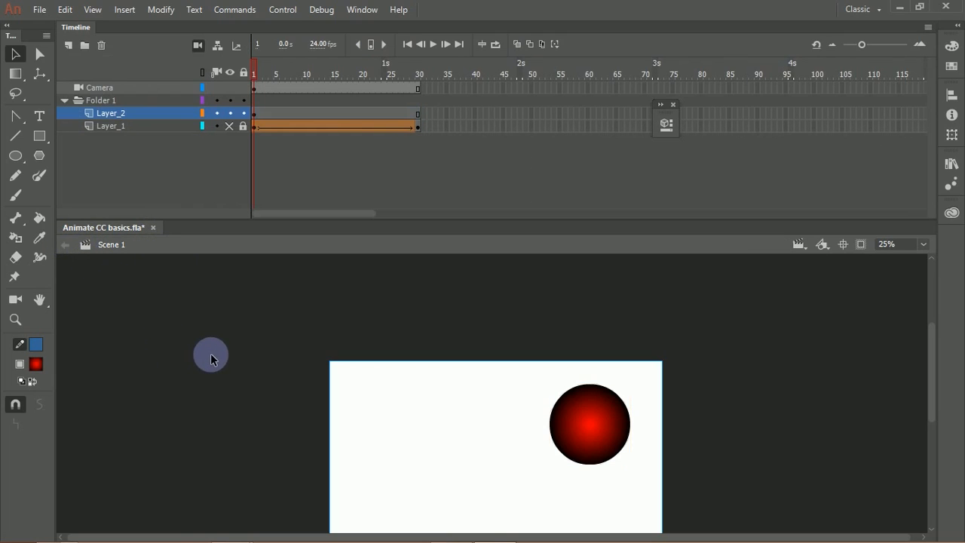
Step: Try placing the empty circle symbol from the library beside the red circle and moving it, and undo both changes
click(599, 435)
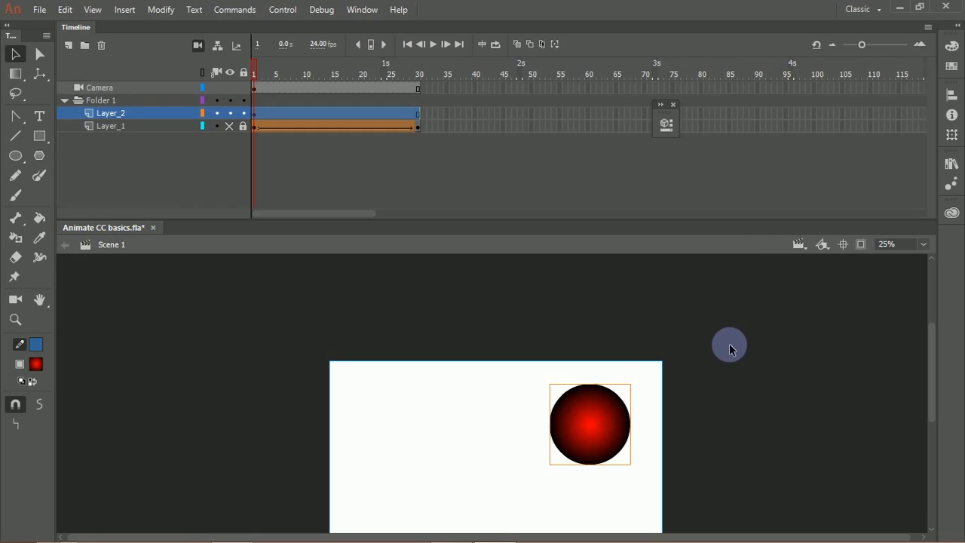
click(952, 165)
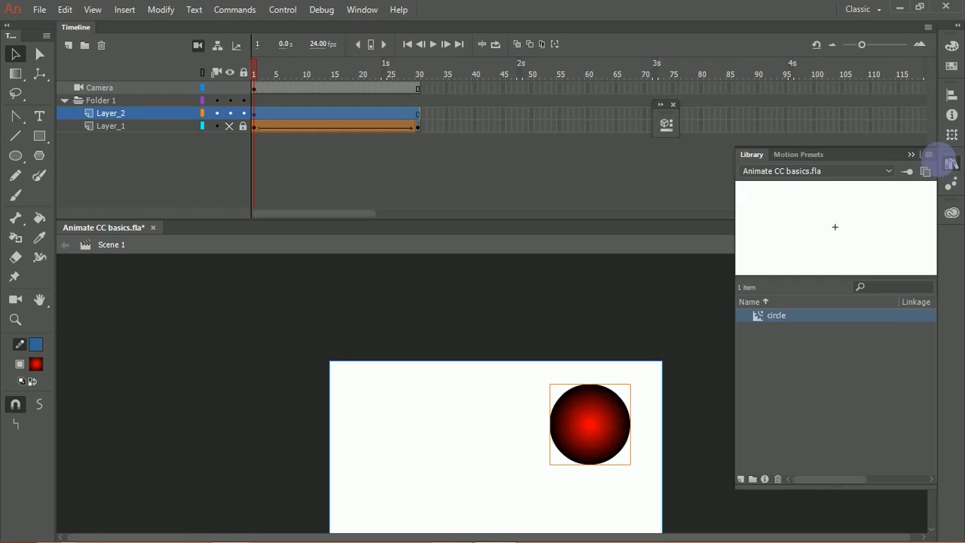
mouse_move(767, 317)
mouse_down()
mouse_move(589, 338)
mouse_move(488, 377)
mouse_move(505, 383)
mouse_up()
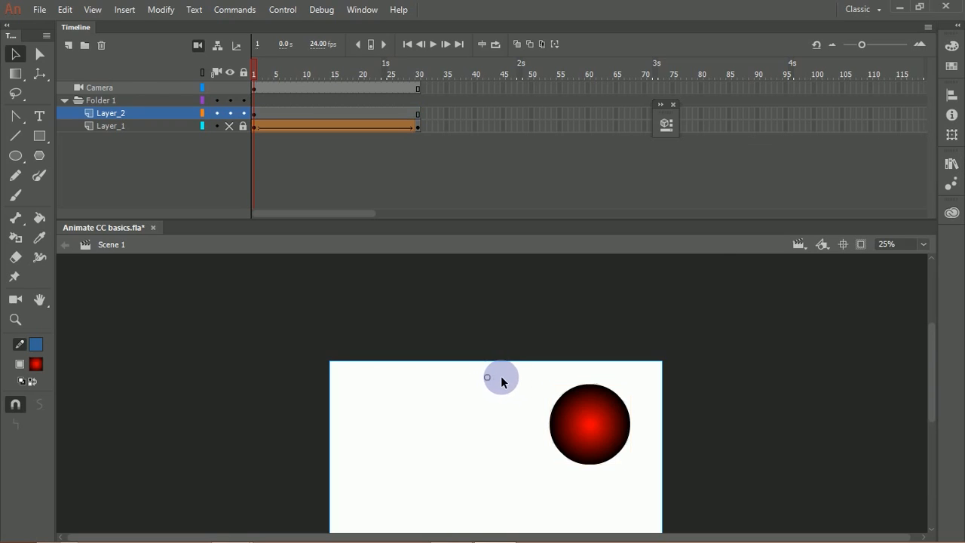
key(ctrl+minus)
key(ctrl+minus)
key(ctrl+minus)
key(ctrl+equal)
key(ctrl+equal)
key(ctrl+equal)
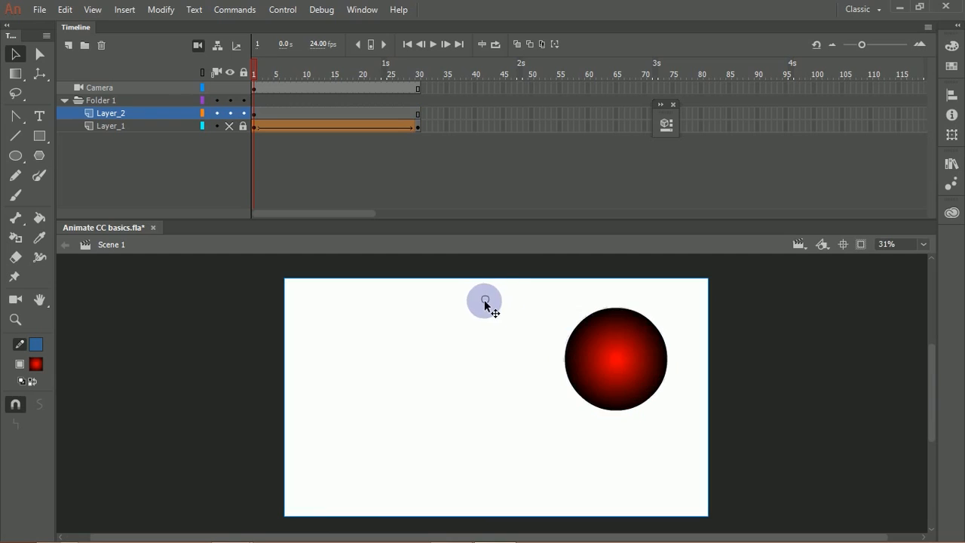
drag(485, 302, 497, 352)
key(ctrl+z)
key(ctrl+z)
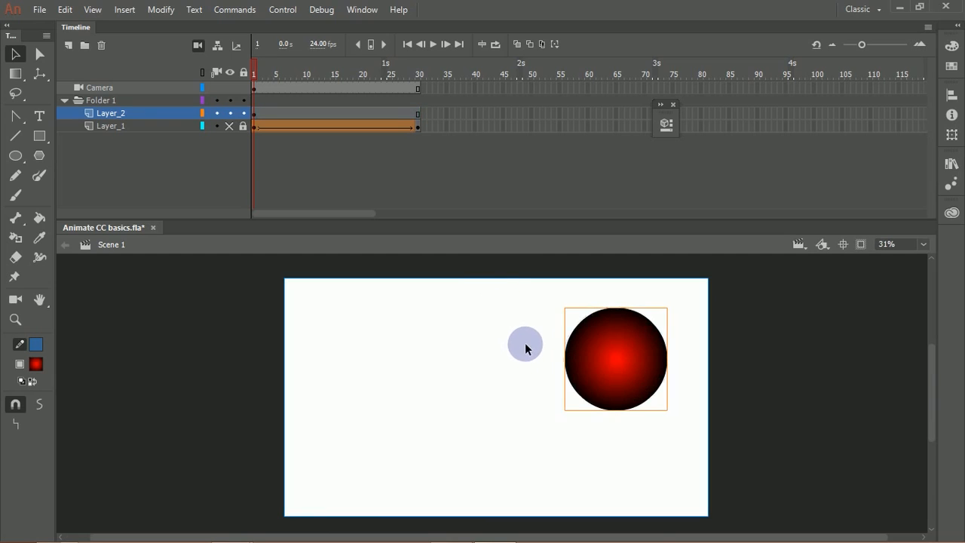
Step: Undo the earlier changes back to before Layer_1 was hidden, and hide Layer_1 again
click(526, 345)
click(598, 348)
key(Escape)
click(663, 332)
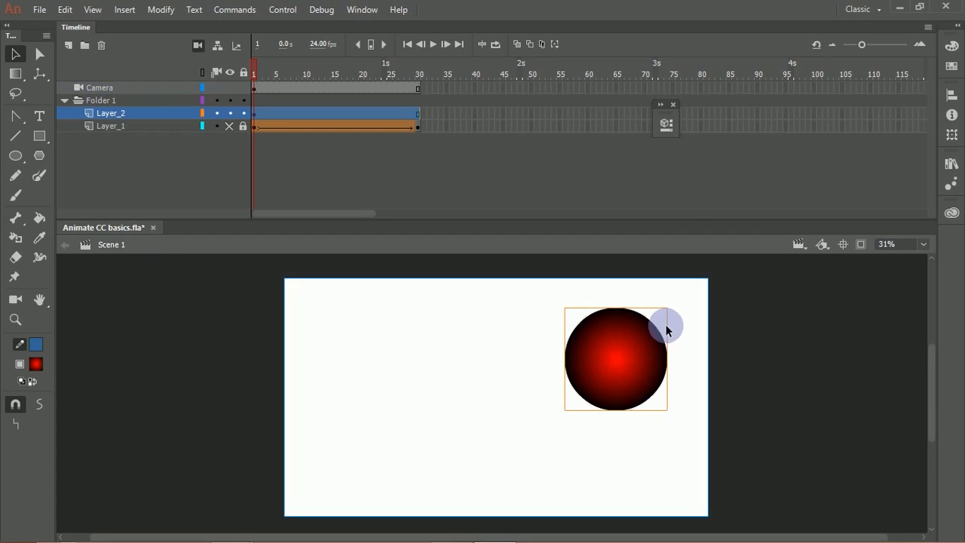
key(ctrl+z)
click(673, 323)
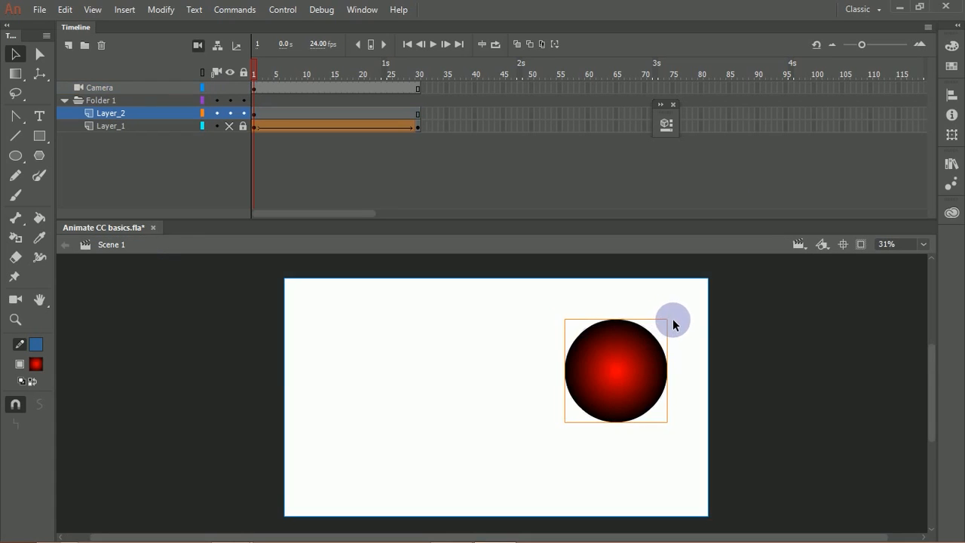
click(635, 348)
key(ctrl+z)
key(ctrl+z)
key(ctrl+z)
key(ctrl+z)
key(ctrl+z)
key(ctrl+z)
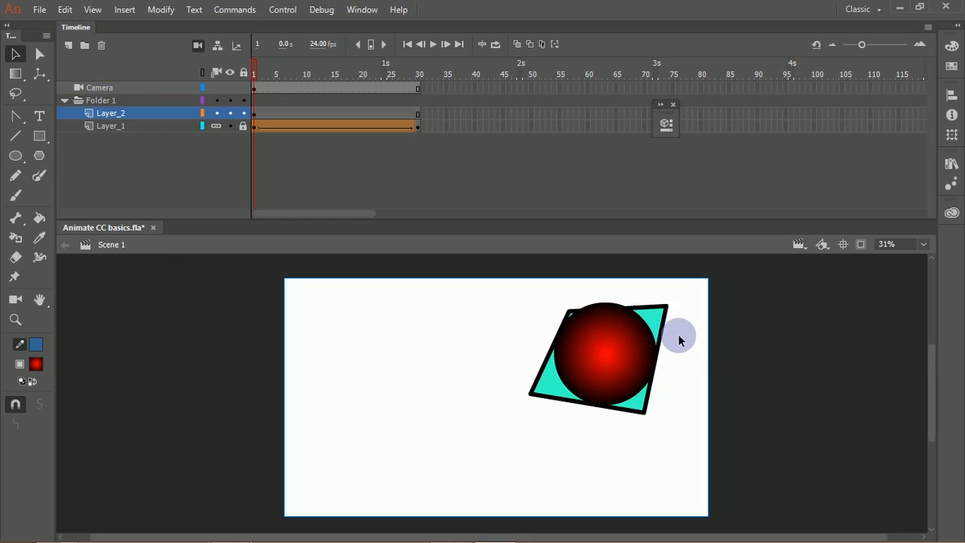
click(230, 126)
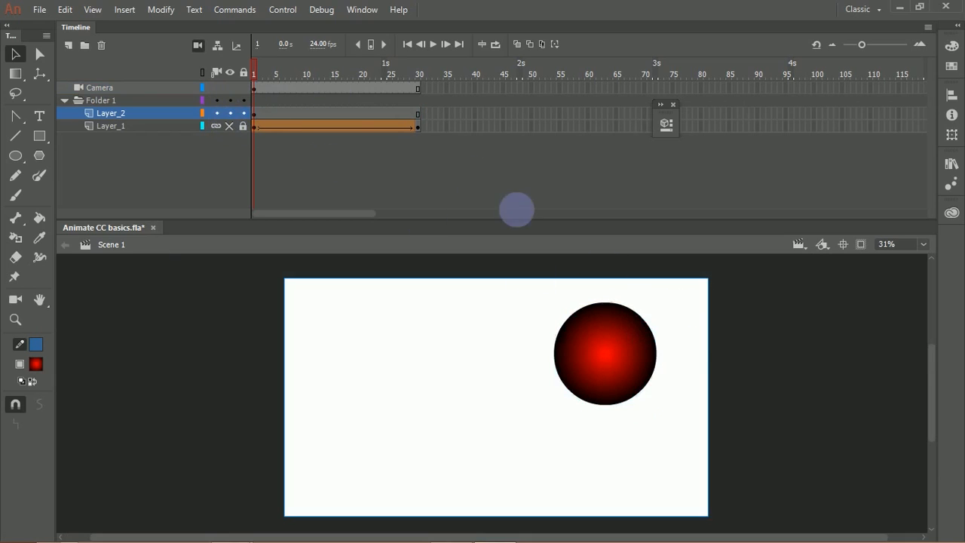
Step: Select the raw shape inside the red circle's drawing object to inspect it, and return to Scene 1
click(593, 346)
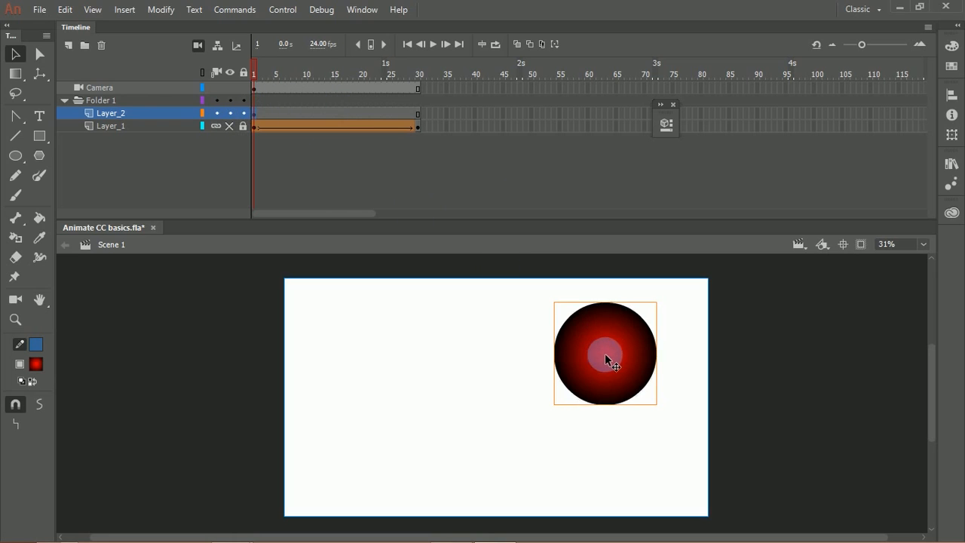
double_click(606, 345)
click(604, 344)
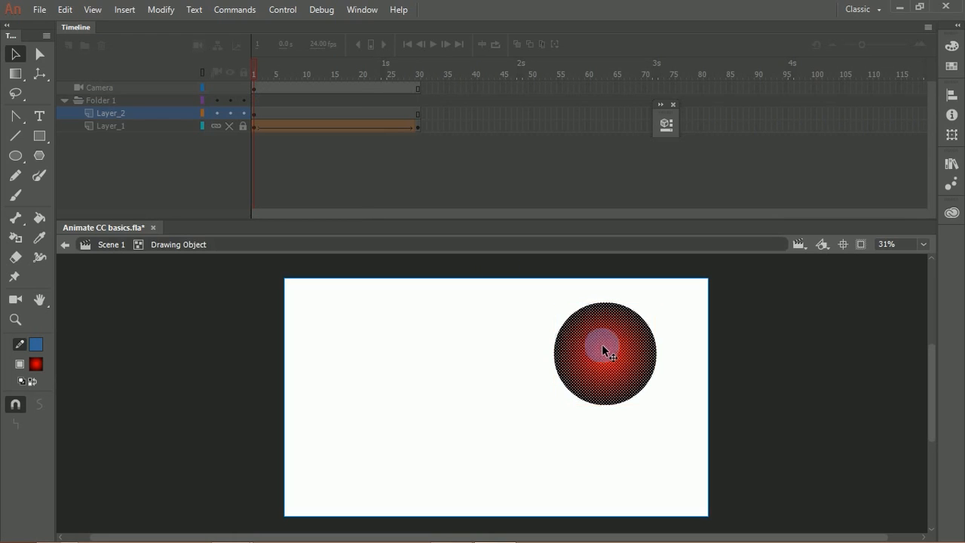
double_click(514, 340)
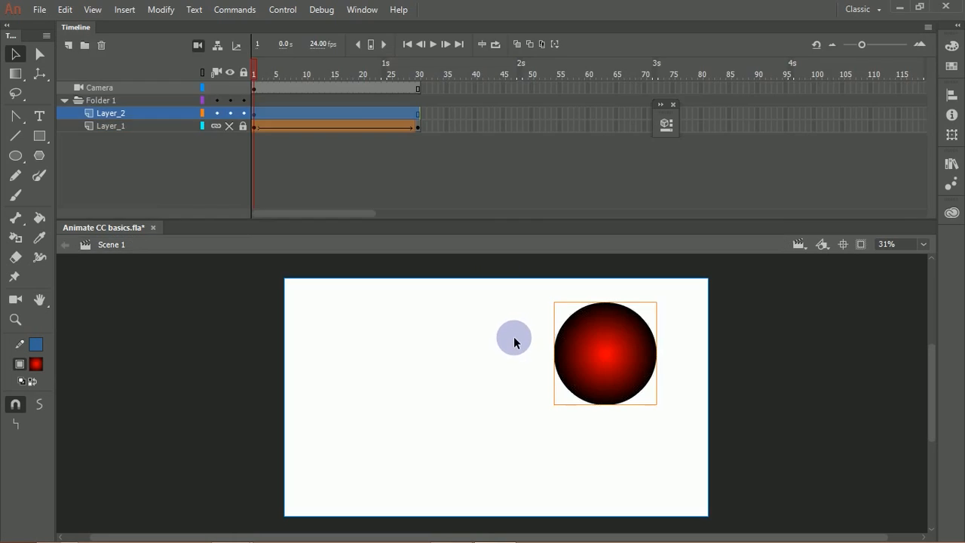
Step: Convert the red circle to a Movie Clip symbol named circle with its registration point at the centre
right_click(611, 355)
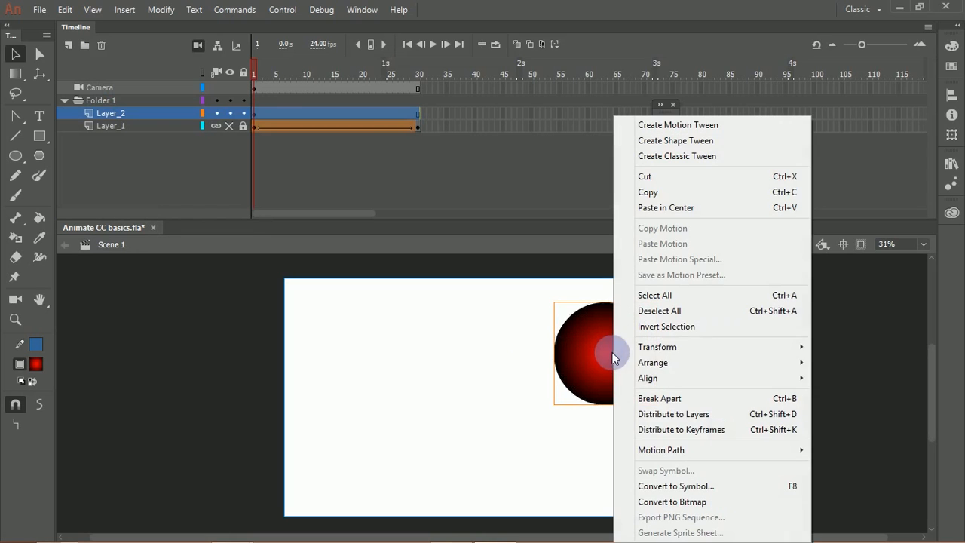
click(655, 486)
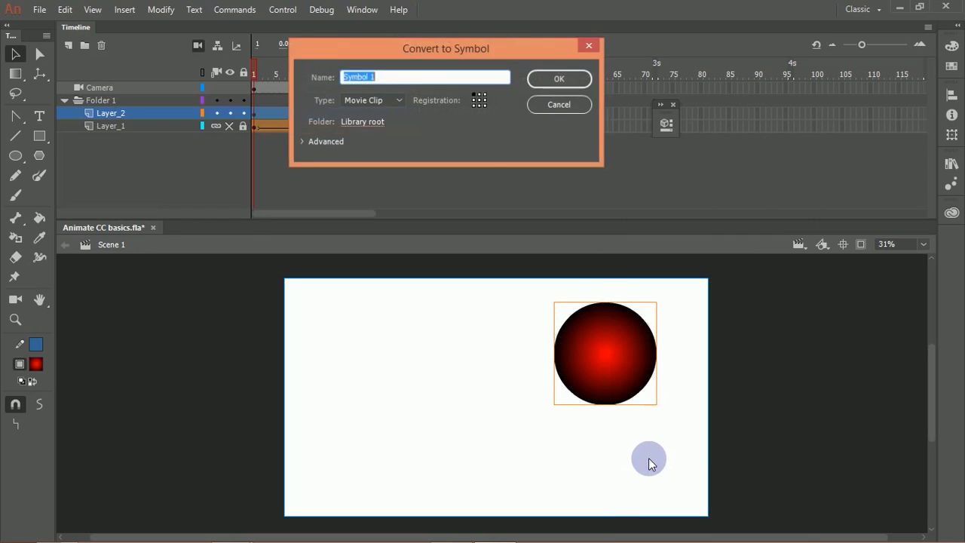
text(cle)
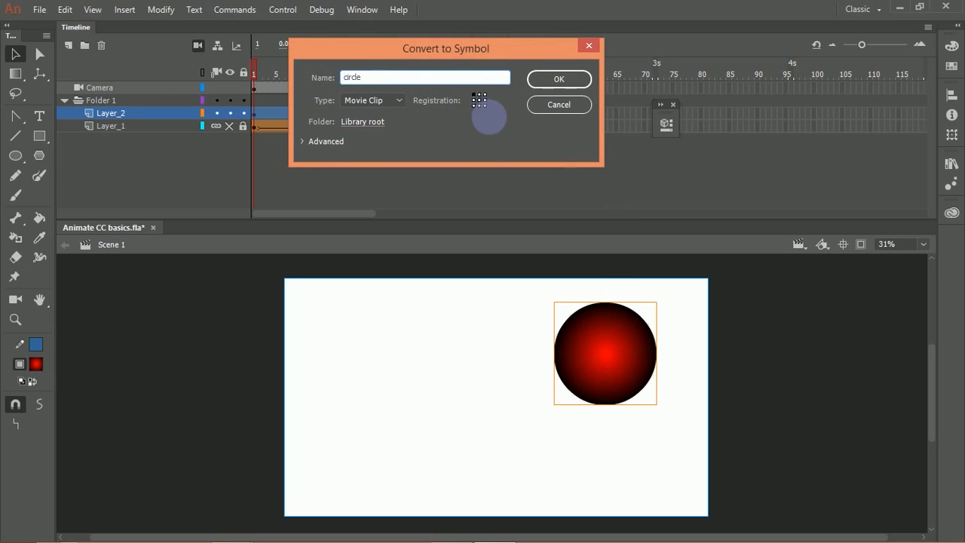
click(479, 99)
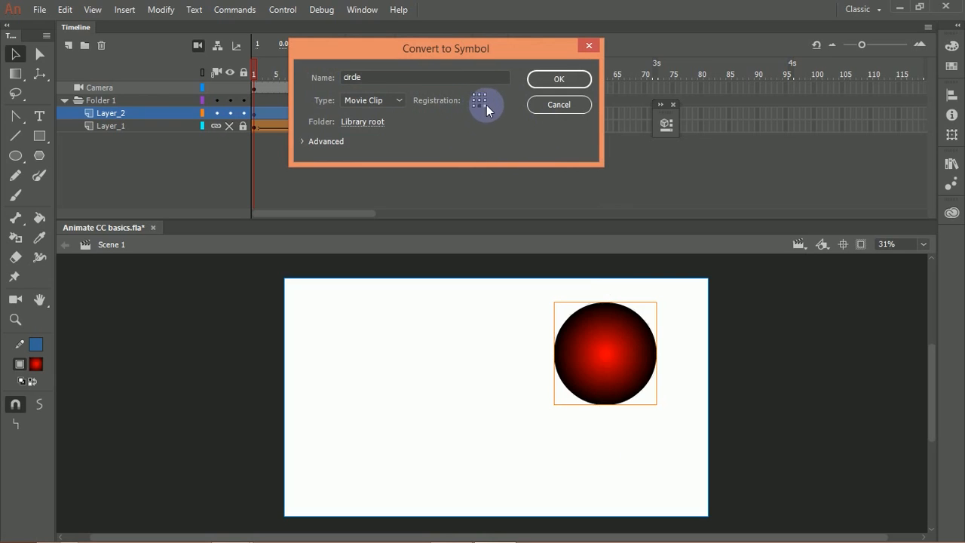
click(560, 80)
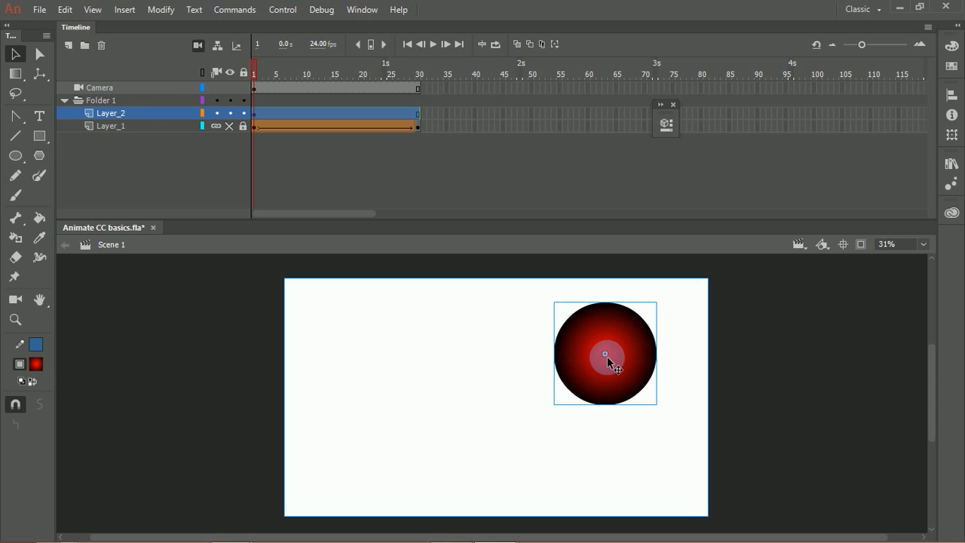
Step: Move the circle symbol instance slightly on the stage
mouse_move(659, 334)
mouse_down()
mouse_move(684, 332)
mouse_move(664, 322)
mouse_up()
mouse_move(604, 323)
mouse_down()
mouse_move(638, 323)
mouse_move(546, 333)
mouse_move(649, 314)
mouse_move(601, 328)
mouse_up()
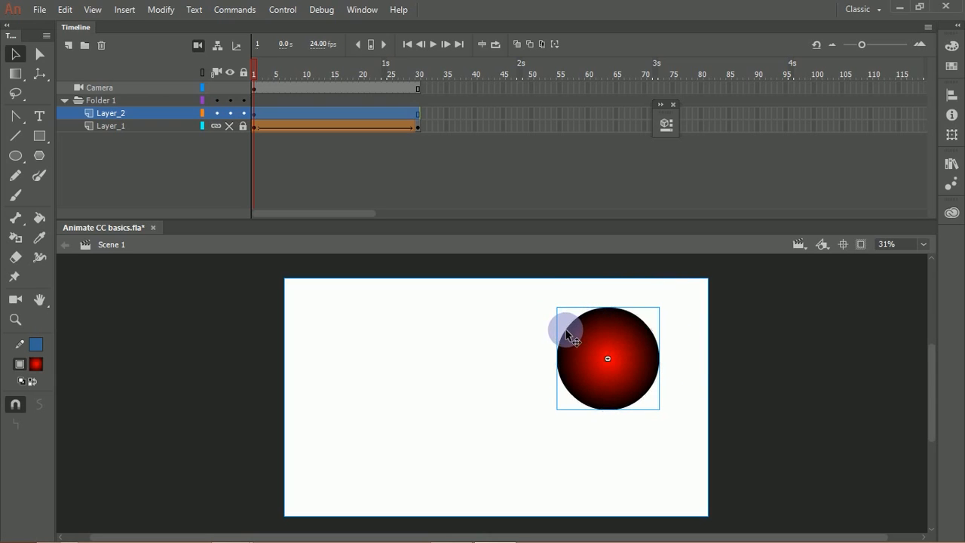
Step: Open the circle symbol for editing in place to examine its own timeline, and return to Scene 1
double_click(604, 351)
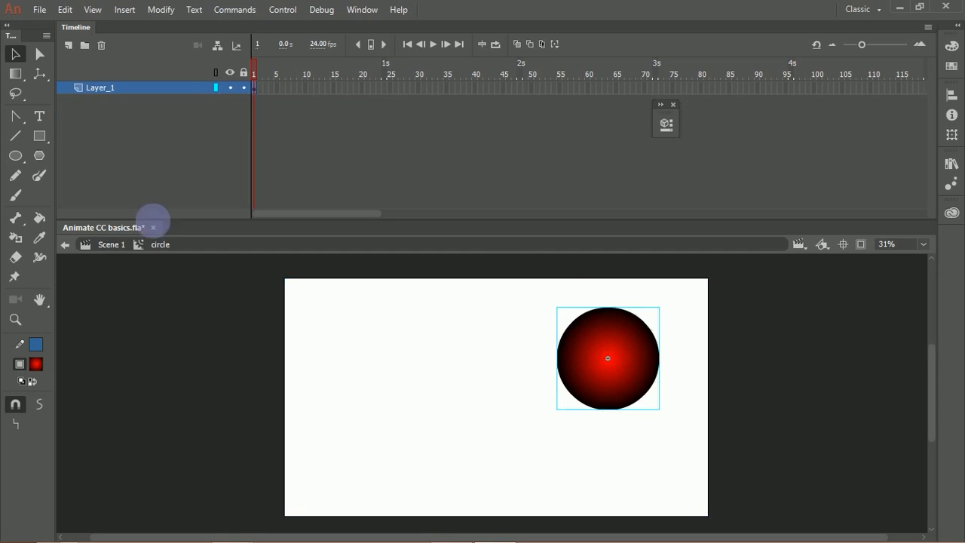
double_click(153, 305)
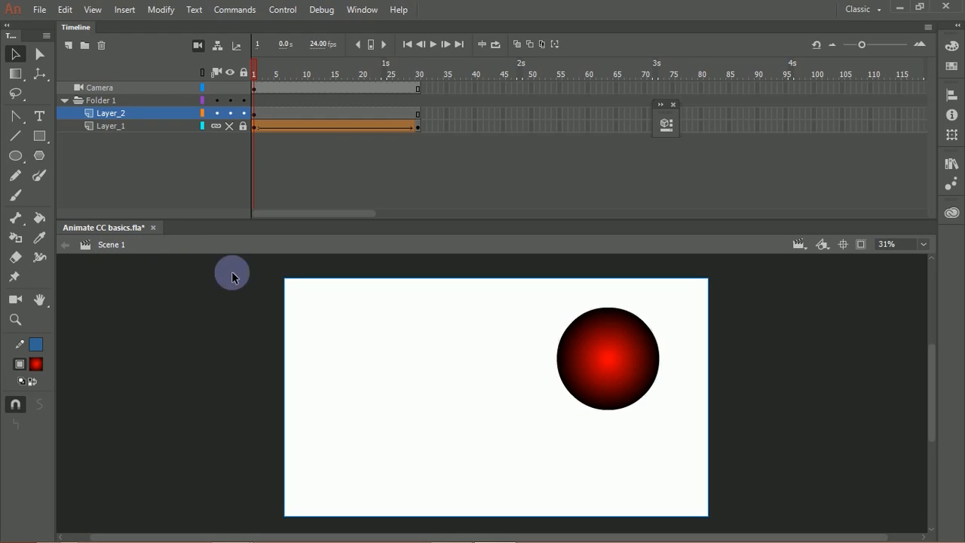
double_click(629, 383)
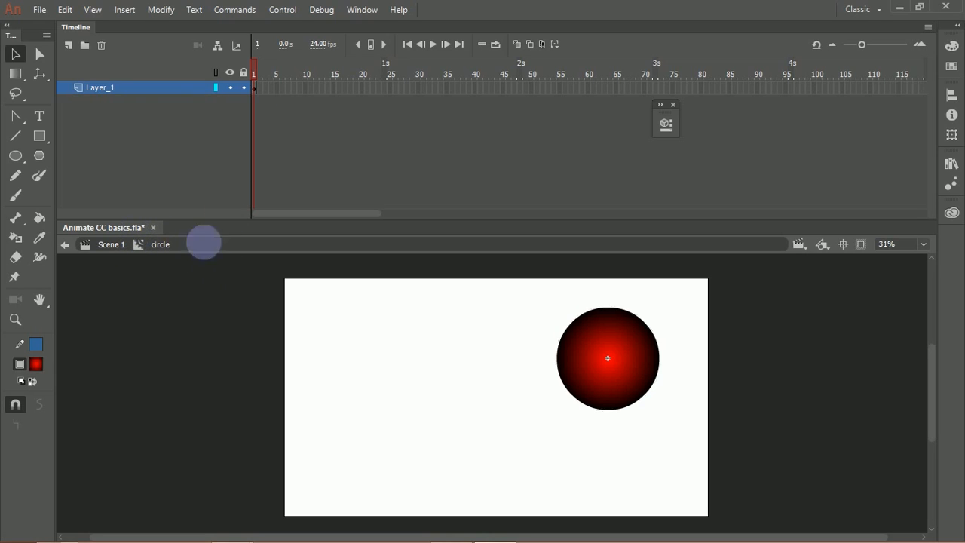
click(64, 246)
click(177, 349)
Step: Move the circle symbol instance to near the centre of the stage on frame 1 of Layer_2
drag(612, 360, 357, 355)
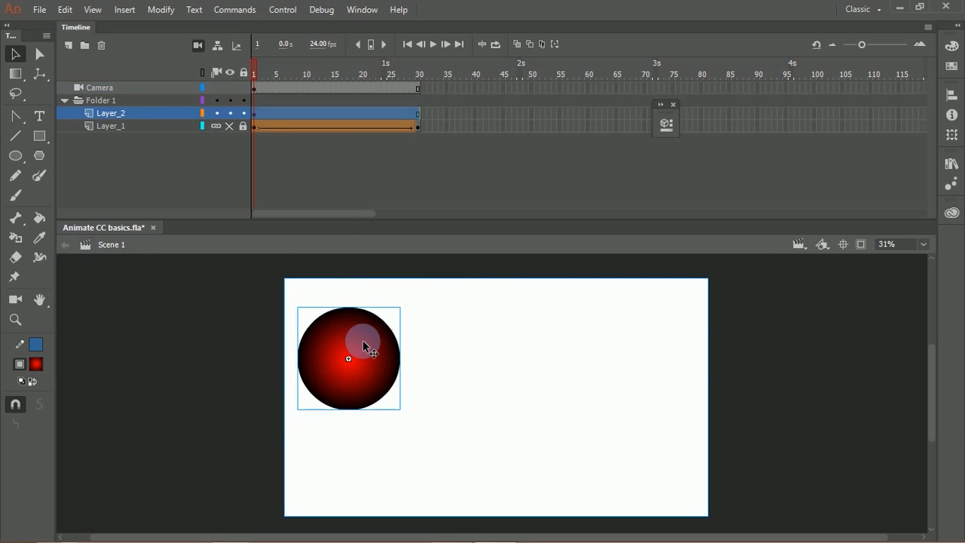
click(414, 187)
drag(359, 339, 495, 355)
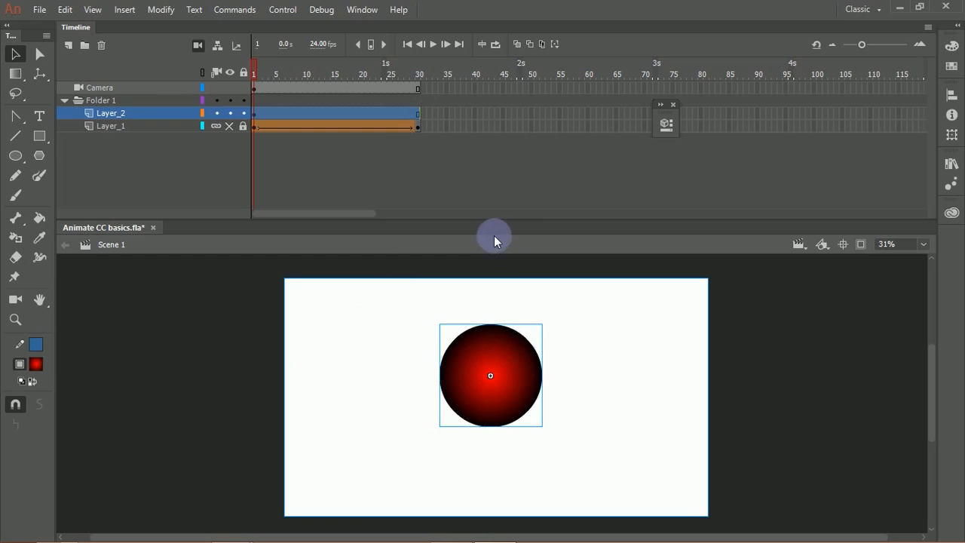
Step: Try inserting a keyframe at frame 30 of Layer_2 and creating a motion tween over the preceding frames, and undo both
click(418, 113)
click(418, 114)
right_click(419, 115)
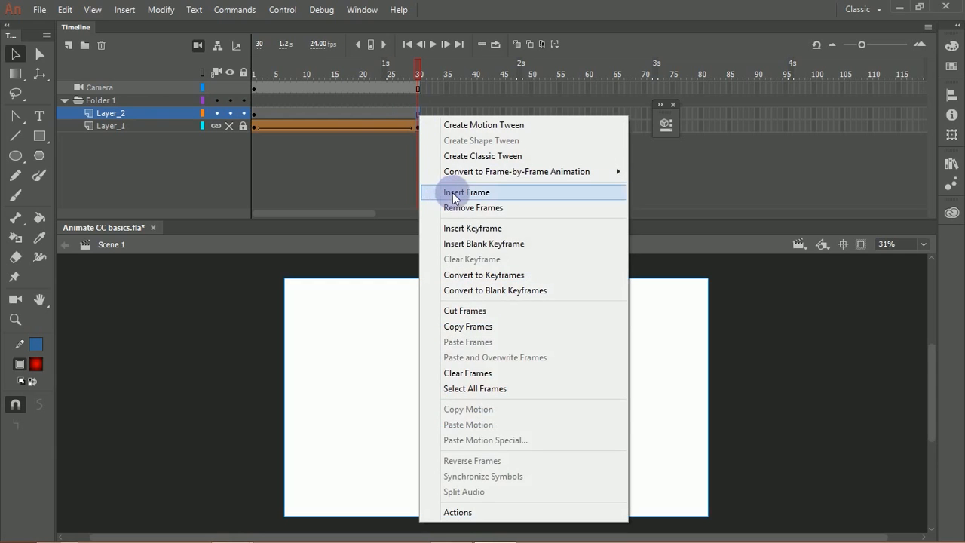
click(473, 228)
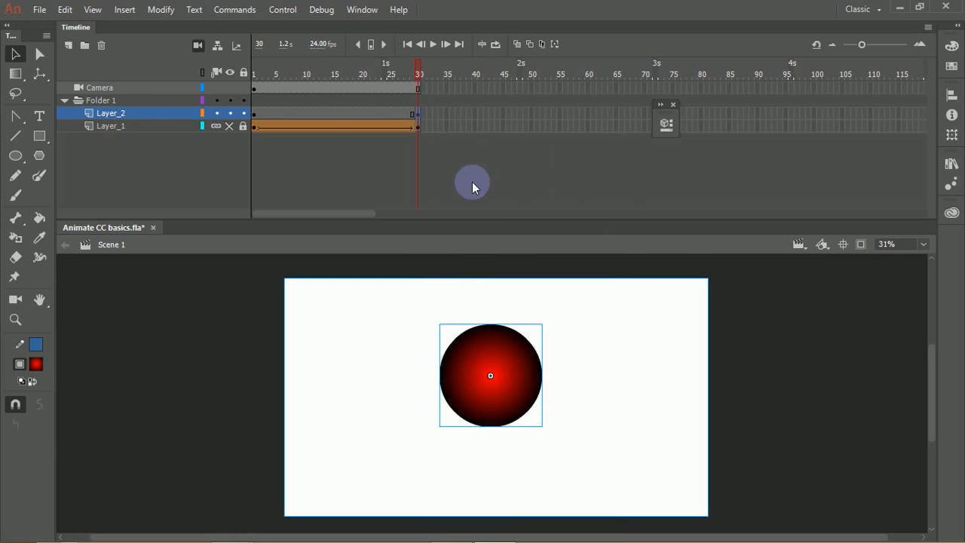
right_click(322, 113)
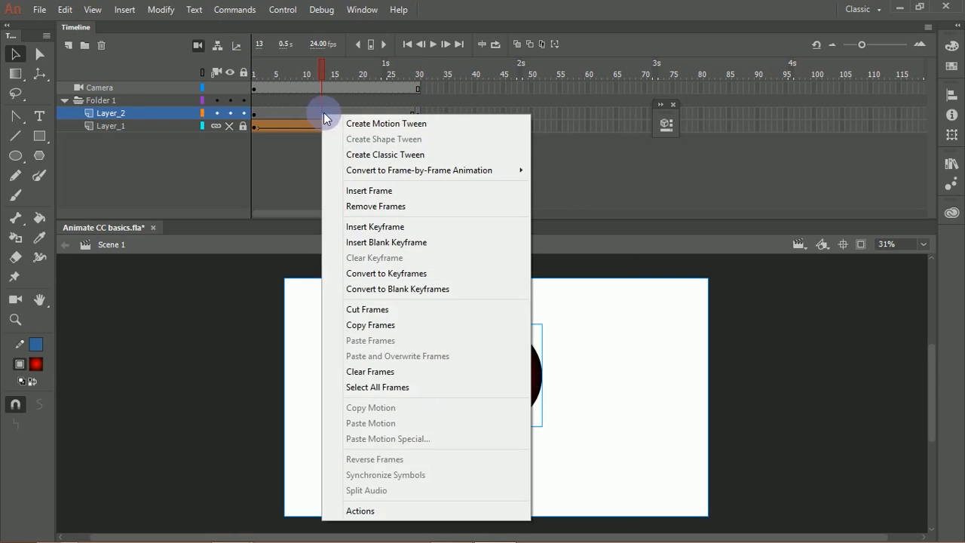
click(399, 123)
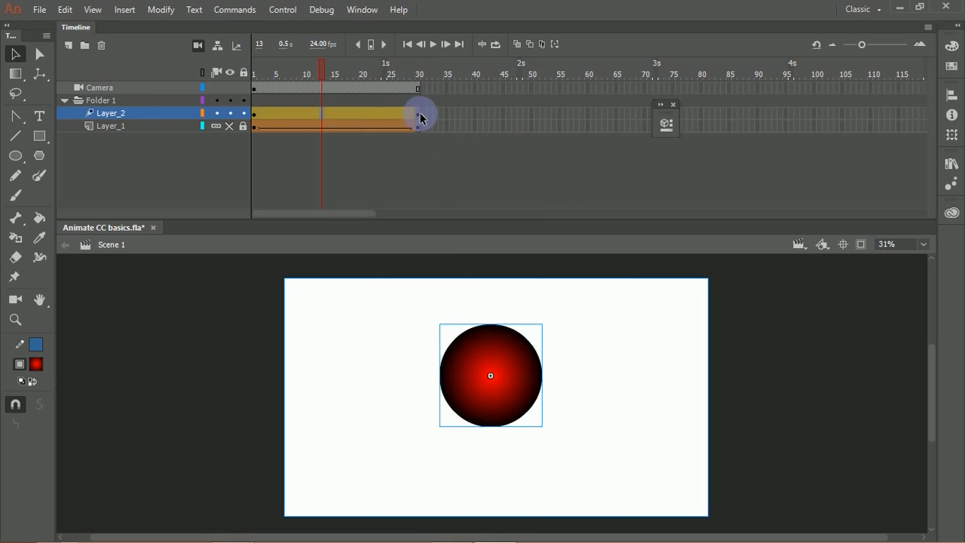
click(425, 128)
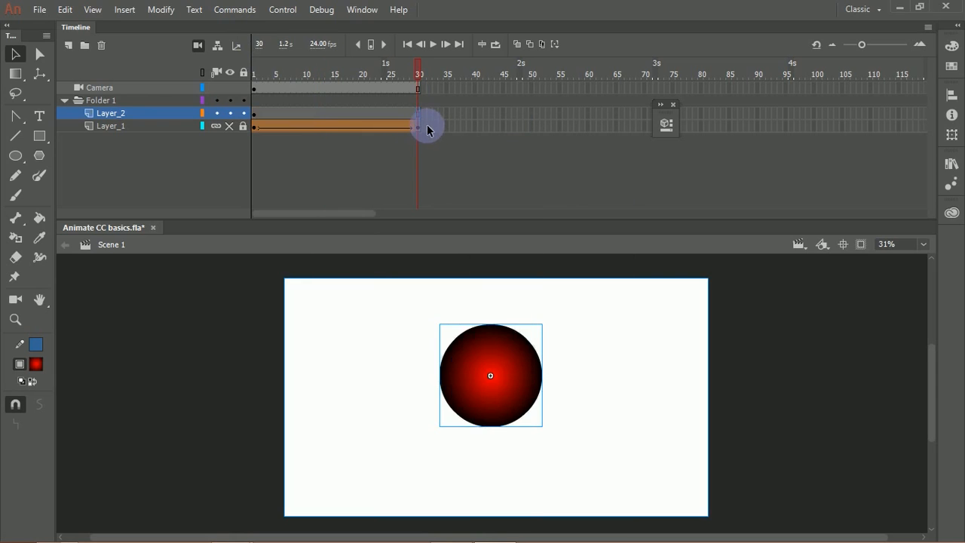
Step: Create a motion tween on Layer_2 and place the playhead at frame 30
right_click(389, 113)
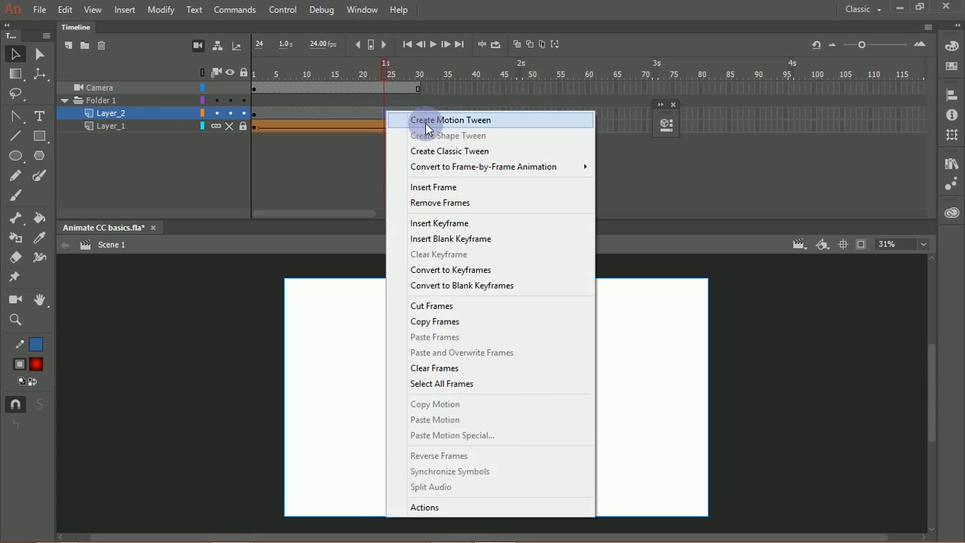
click(404, 118)
drag(389, 54, 419, 75)
click(423, 112)
click(441, 214)
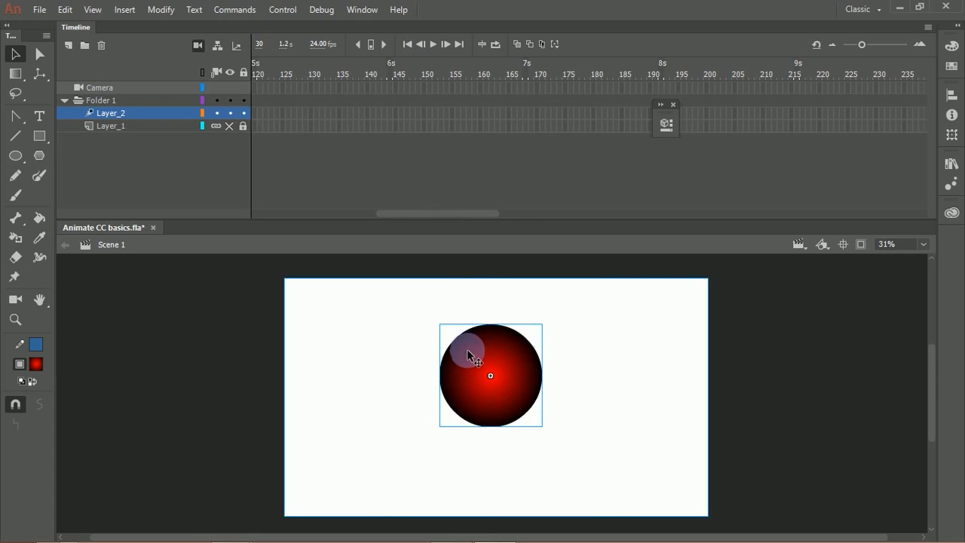
drag(464, 215, 314, 198)
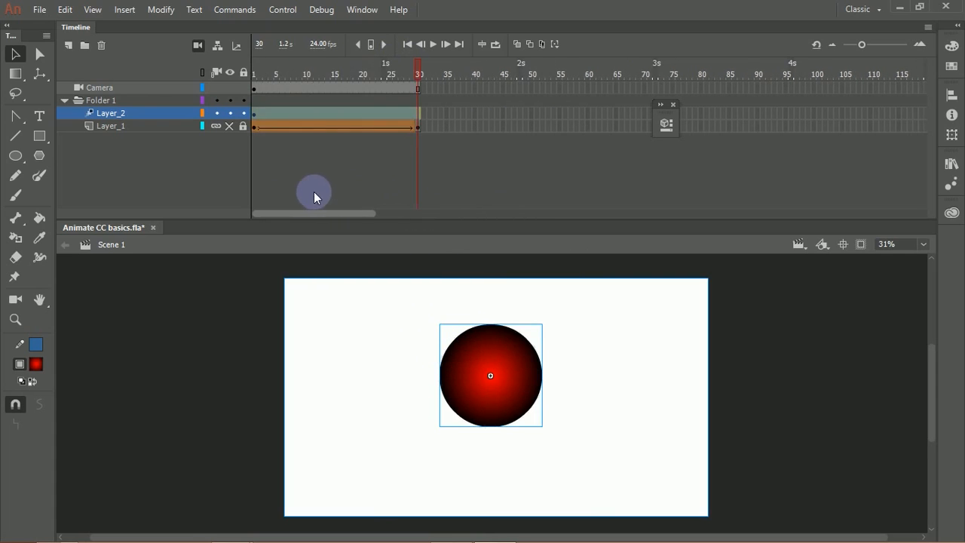
Step: Rotate the circle about its Y axis at frame 30 using the 3D Rotation tool
click(42, 72)
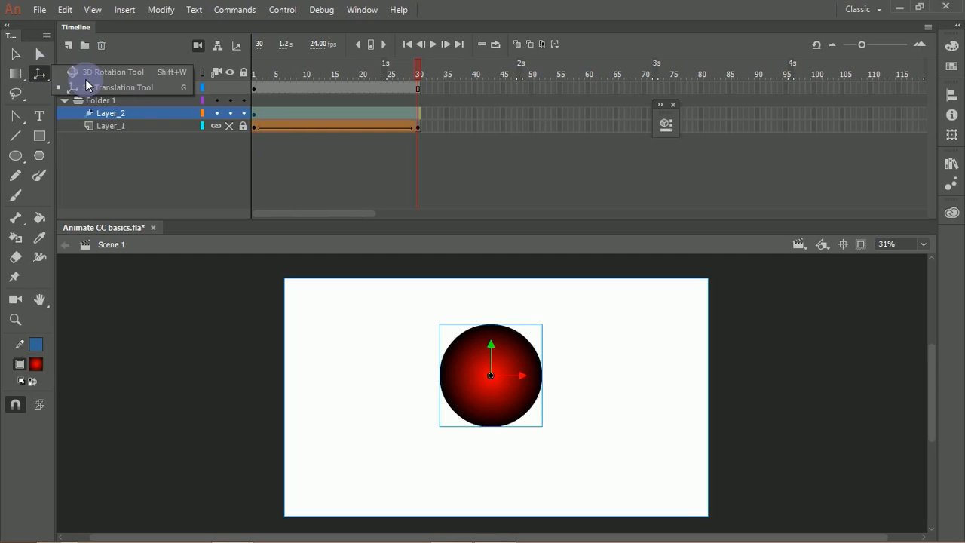
click(120, 73)
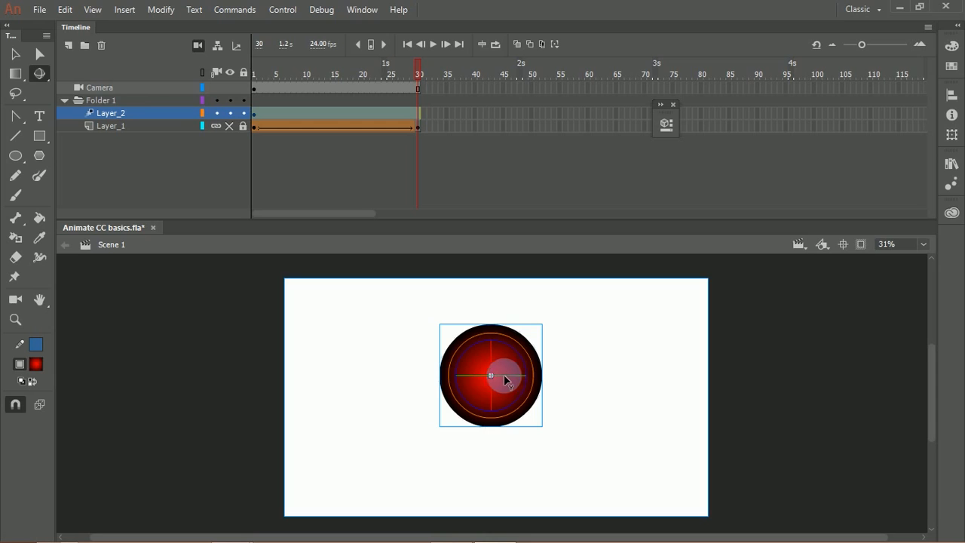
key(ctrl+minus)
key(ctrl+equal)
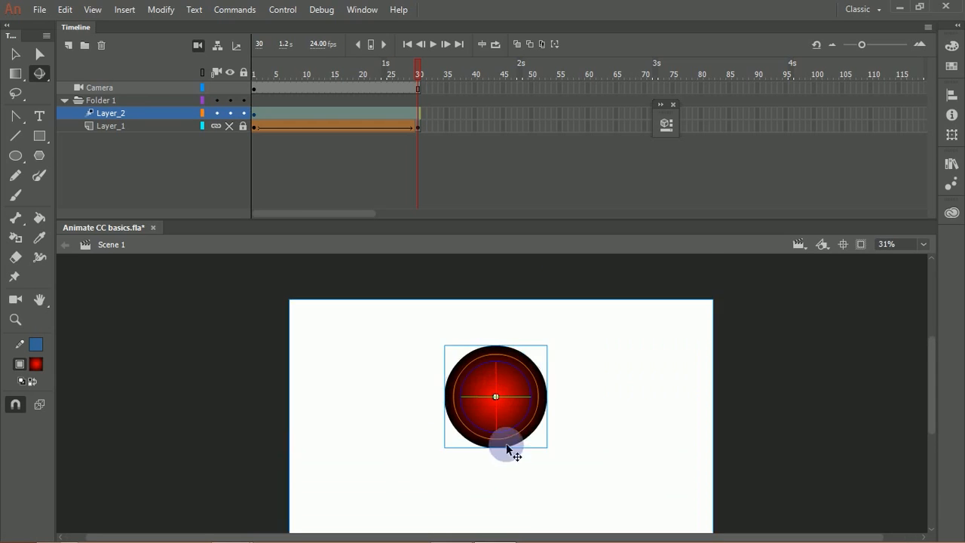
key(ctrl+equal)
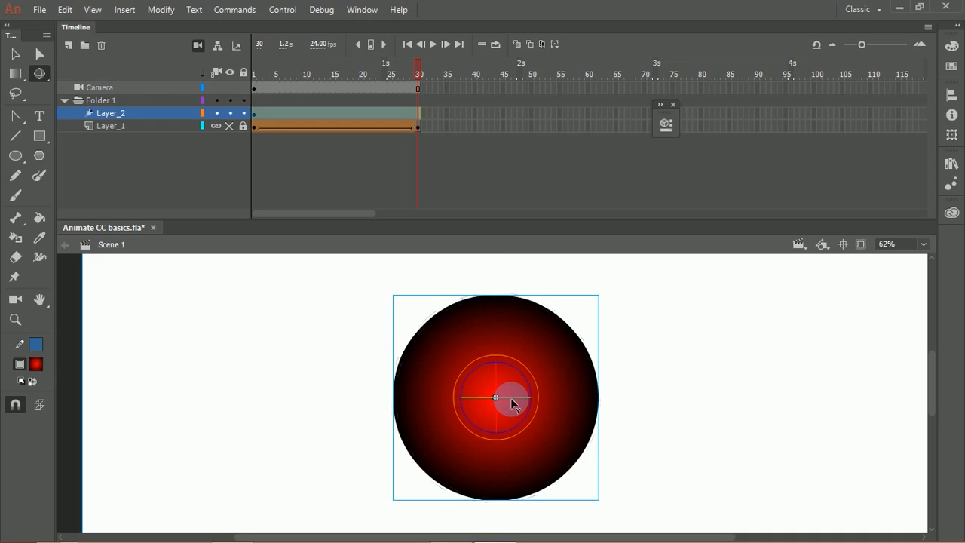
mouse_move(517, 399)
mouse_down()
mouse_move(586, 393)
mouse_move(387, 414)
mouse_move(508, 396)
mouse_up()
drag(506, 396, 449, 400)
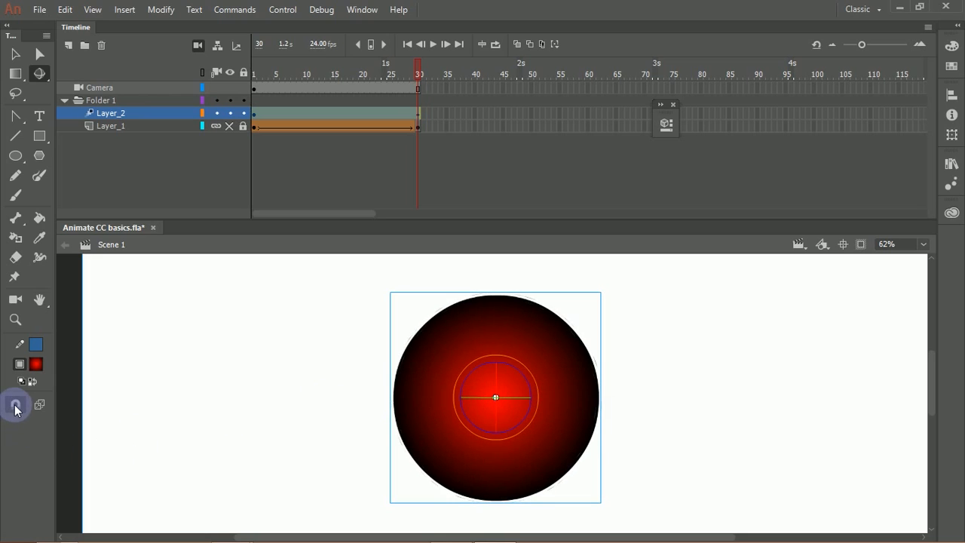
Step: With snapping off, rotate the circle in 3D into a narrow tilted ellipse at frame 30, and preview the tween's last frames
drag(522, 402, 501, 391)
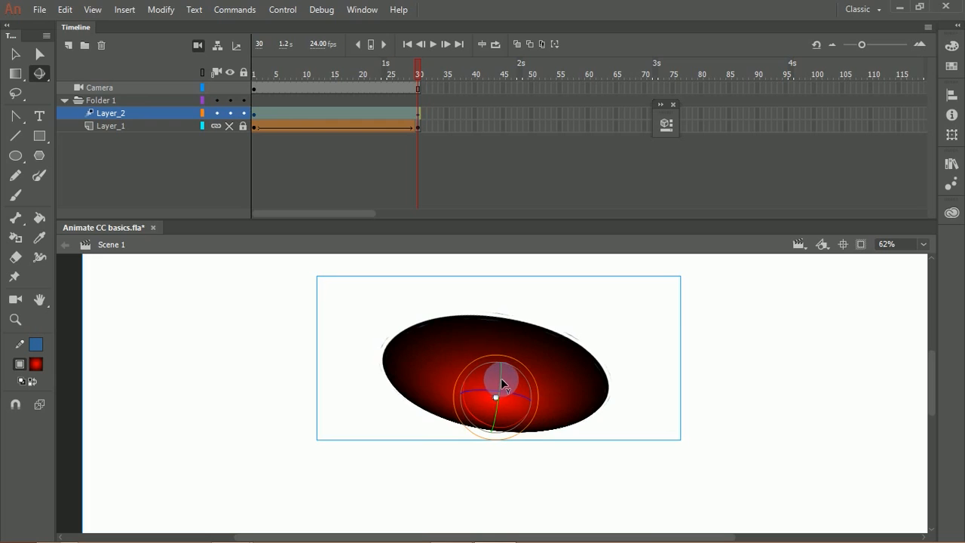
drag(502, 376, 491, 388)
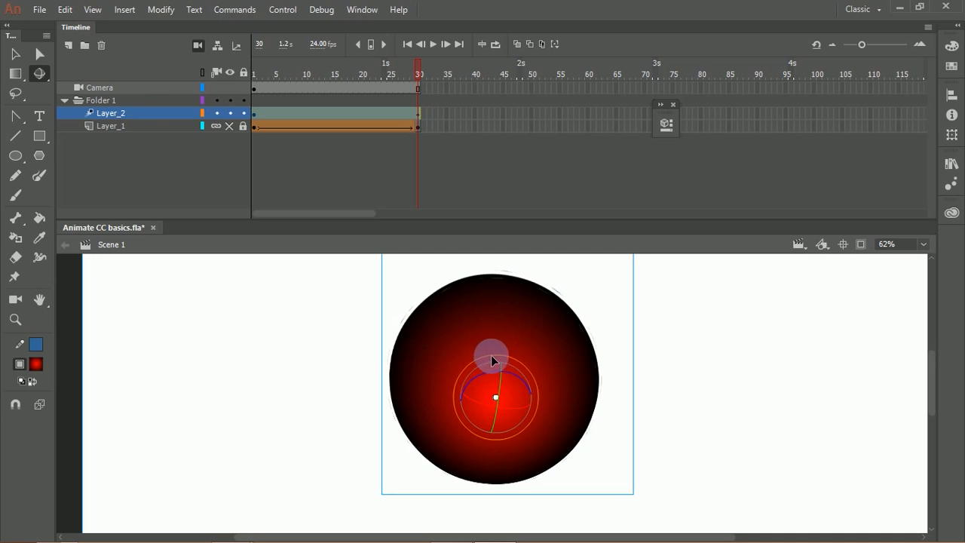
drag(518, 360, 484, 360)
drag(417, 66, 436, 108)
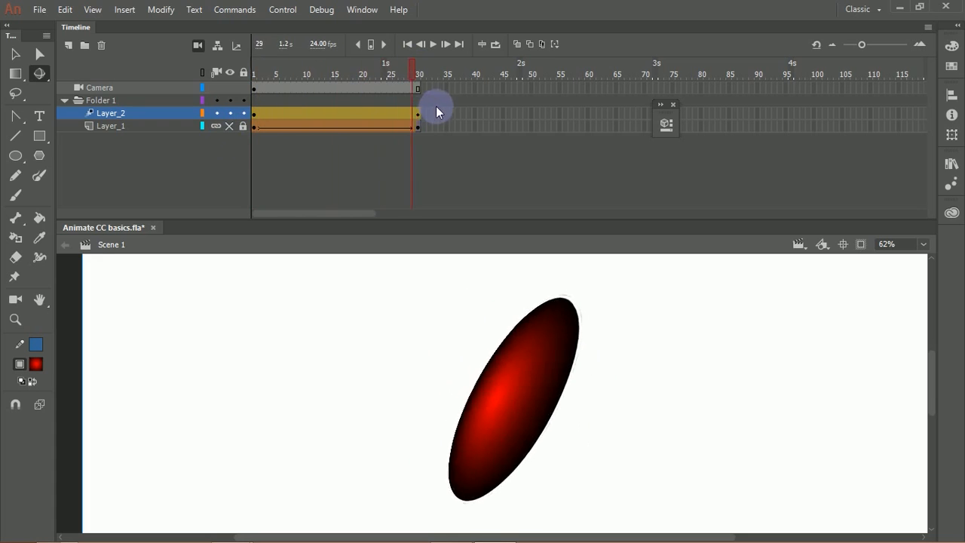
drag(387, 127, 423, 136)
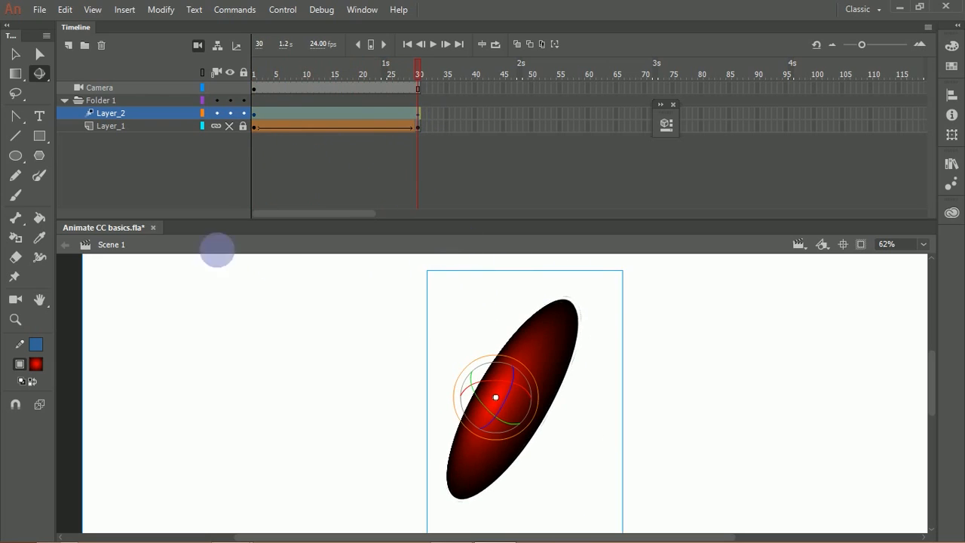
Step: Shift the rotated circle along its 3D axes towards the stage's upper left at frame 30 using the 3D Translation tool
click(40, 74)
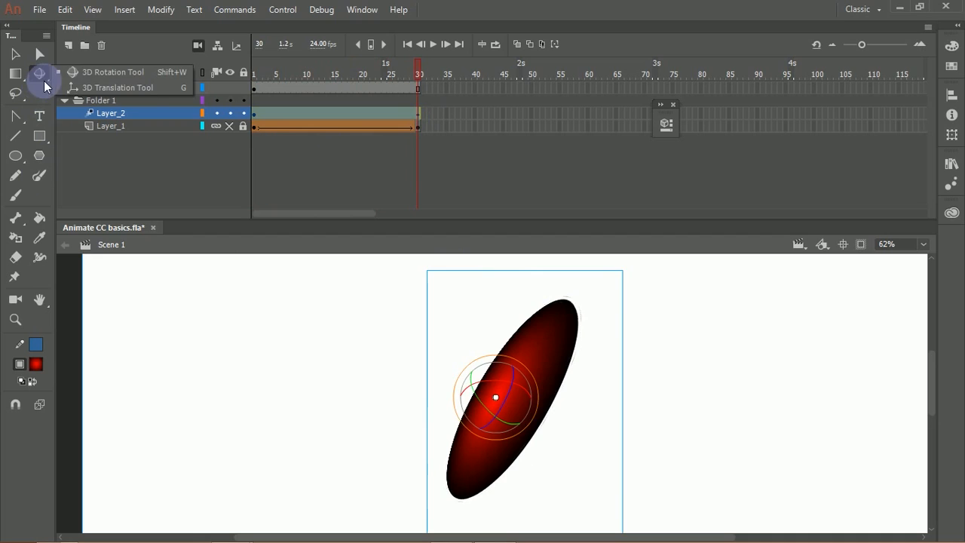
click(88, 91)
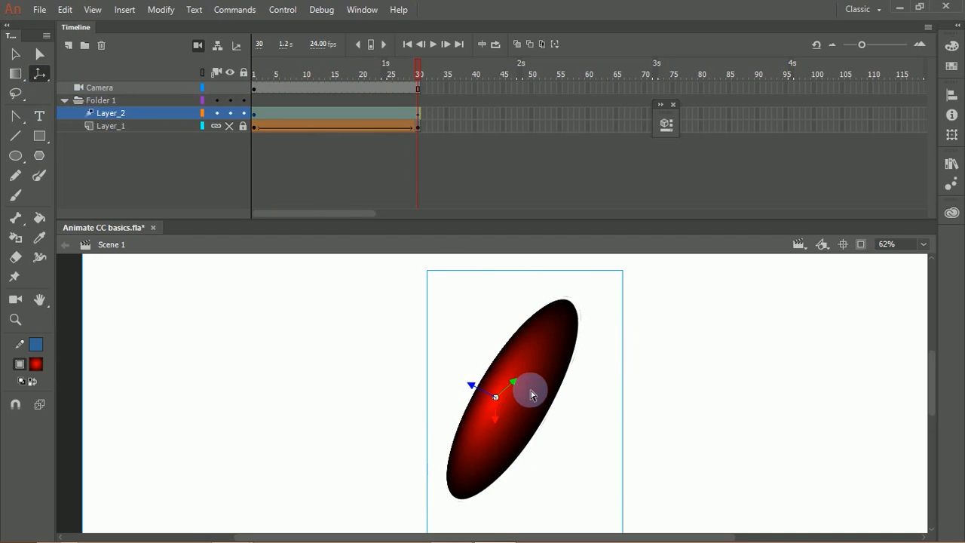
drag(515, 385, 474, 237)
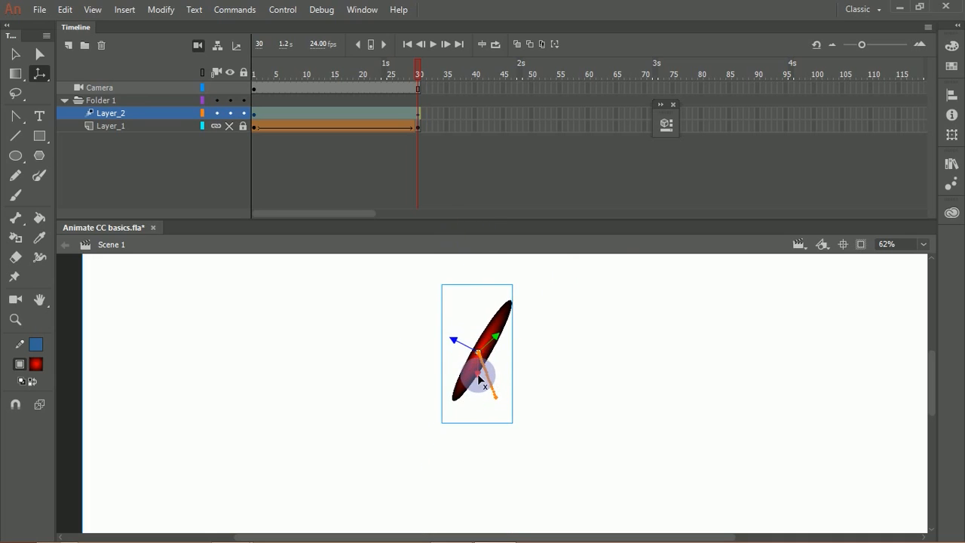
drag(480, 379, 291, 319)
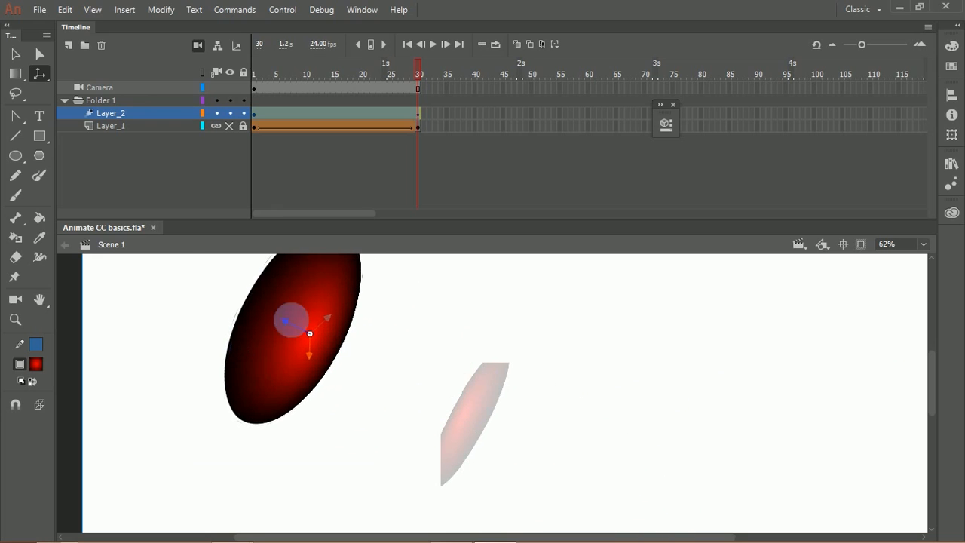
click(419, 80)
drag(413, 71, 419, 104)
click(427, 117)
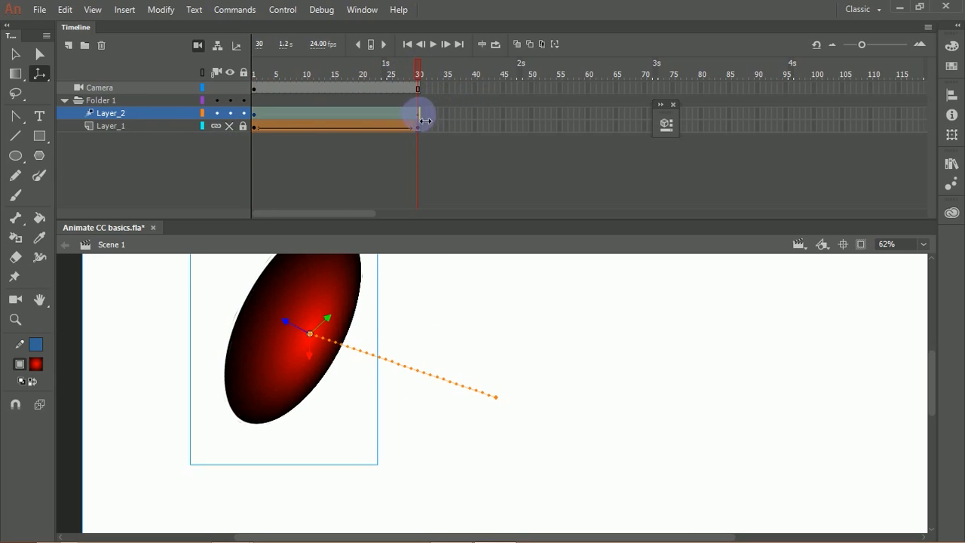
Step: Move the circle across to the right side of the stage at frame 30 along its 3D axes
drag(286, 326, 711, 360)
drag(592, 460, 767, 338)
mouse_move(433, 102)
mouse_down()
mouse_move(425, 76)
mouse_move(191, 146)
mouse_move(442, 96)
mouse_up()
click(691, 278)
Step: Try moving the 3D centre point away from the circle's middle, and undo the last changes
drag(684, 387, 759, 415)
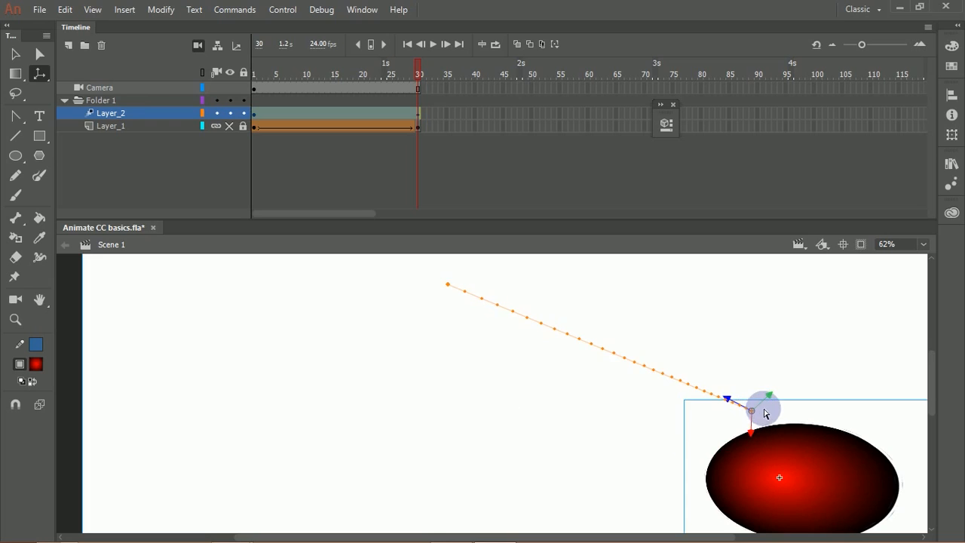
key(ctrl+z)
key(ctrl+z)
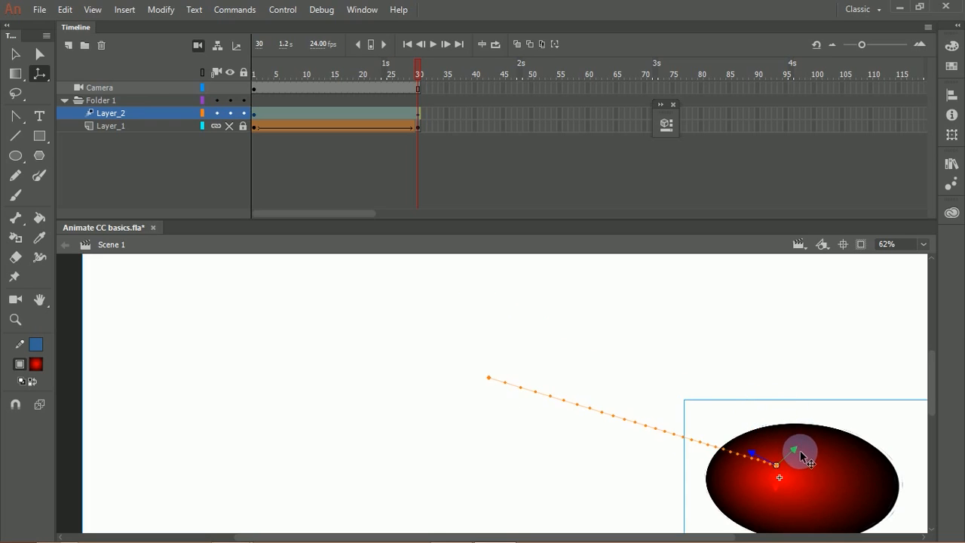
Step: Translate the circle along its green Y axis at frame 30, and return the playhead to frame 1
drag(801, 465, 773, 381)
drag(419, 75, 207, 132)
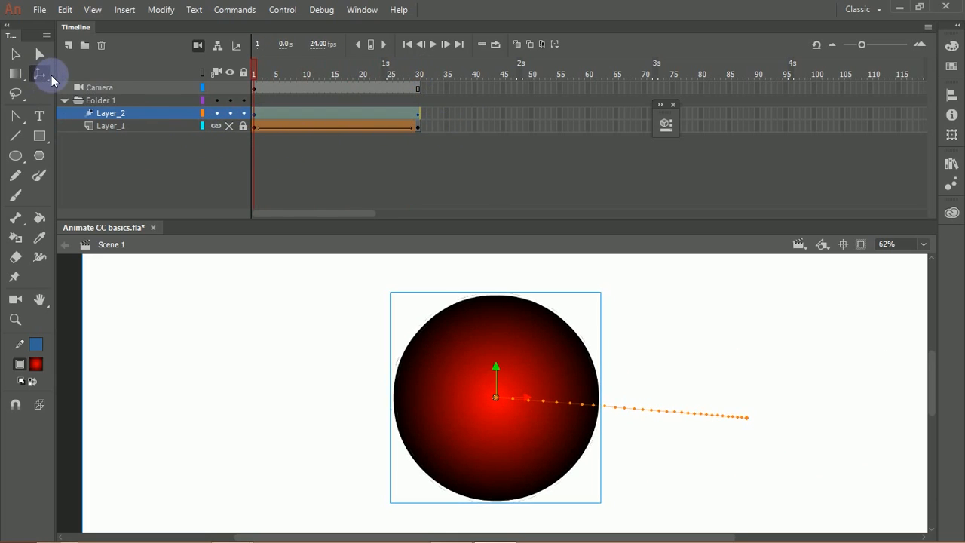
Step: Switch from the Lasso tool to the Polygon tool, and reduce the timeline's height to enlarge the stage area
click(25, 104)
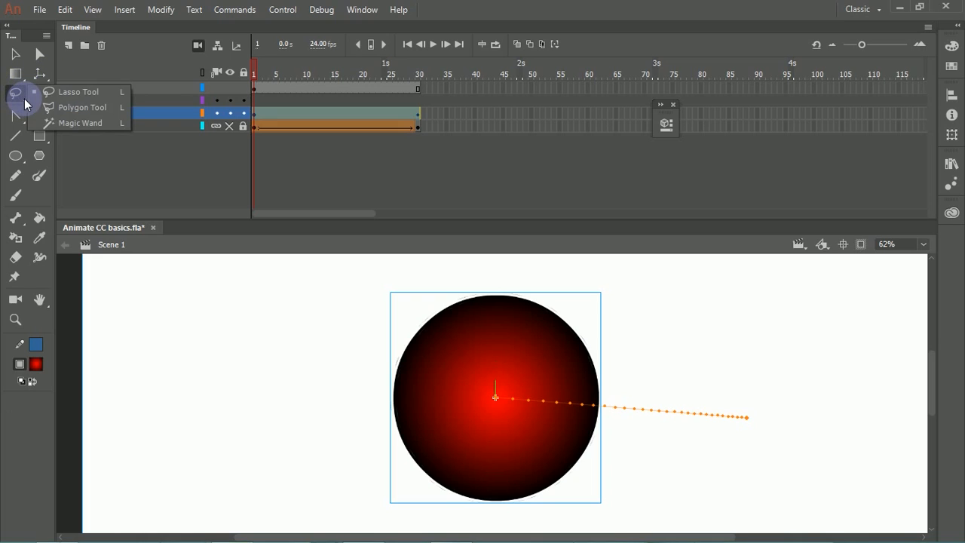
click(84, 109)
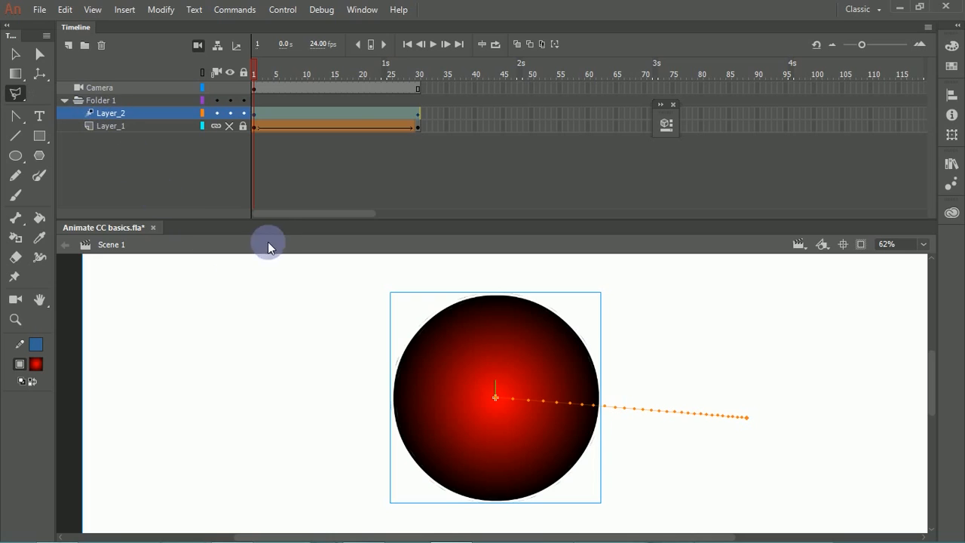
drag(266, 227, 269, 154)
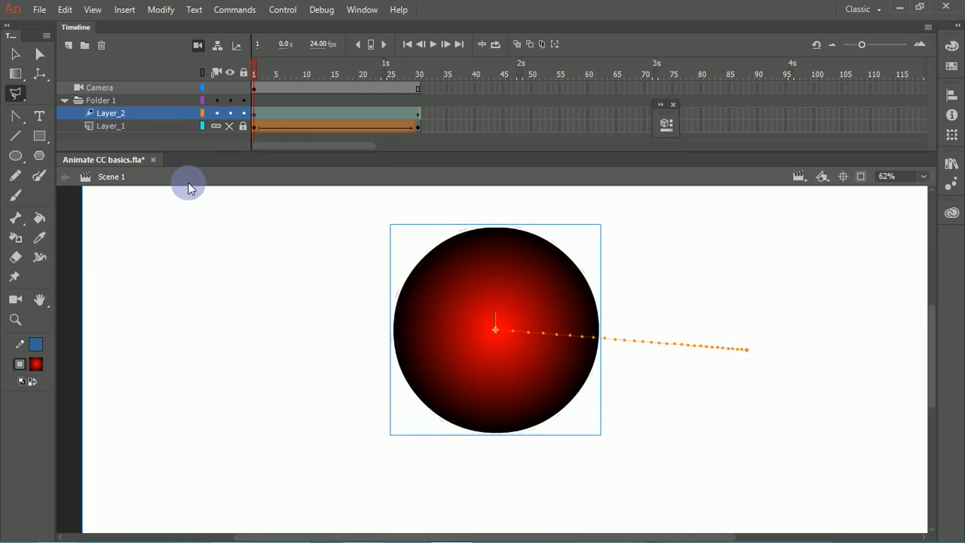
Step: Try to draw a rectangle on the motion-tweened Layer_2
click(40, 136)
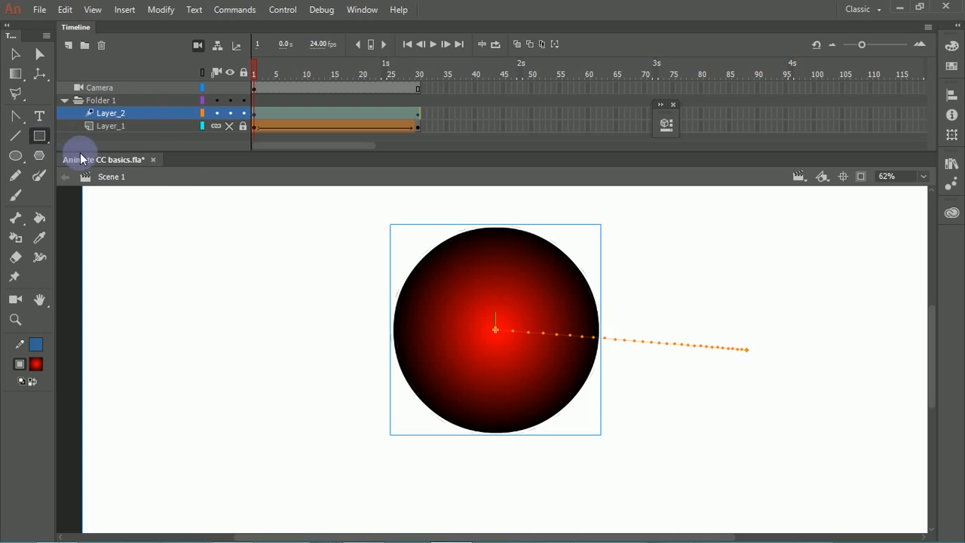
click(181, 267)
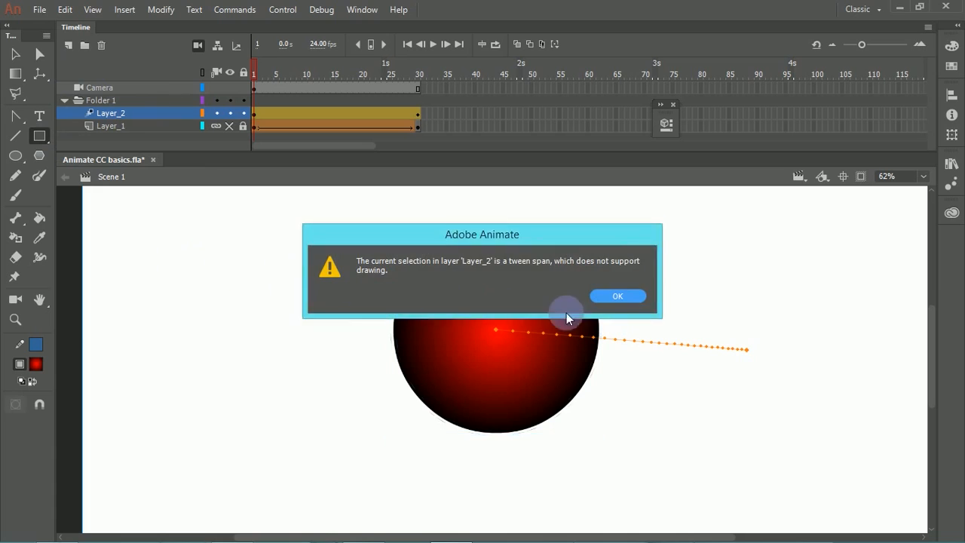
click(616, 296)
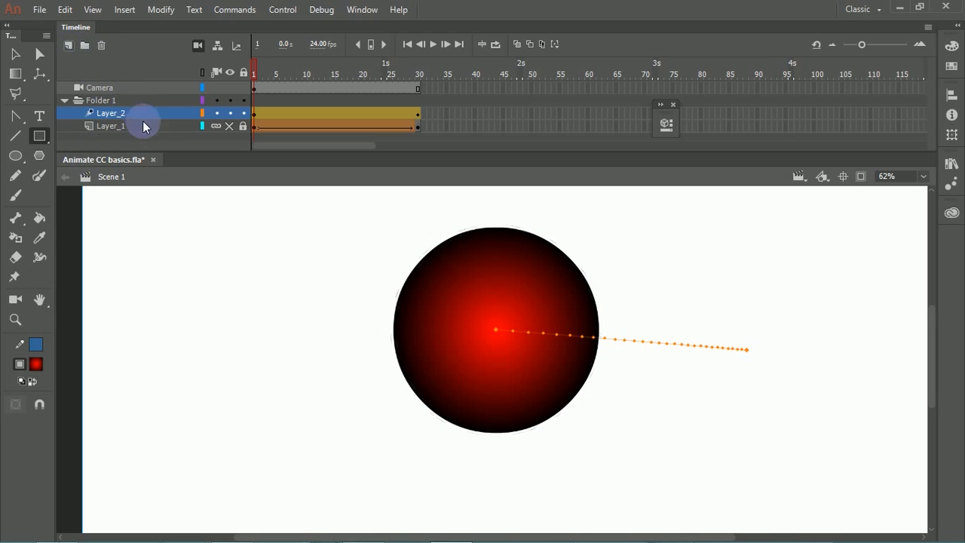
Step: Add two new layers above Layer_2 and draw a closed, irregular blue outline beside the circle with the Pencil tool
click(69, 46)
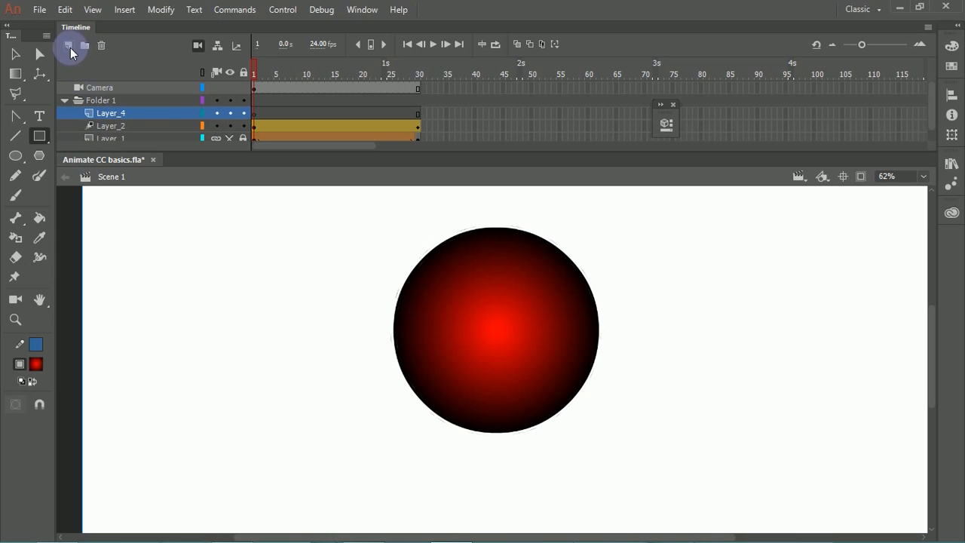
click(70, 47)
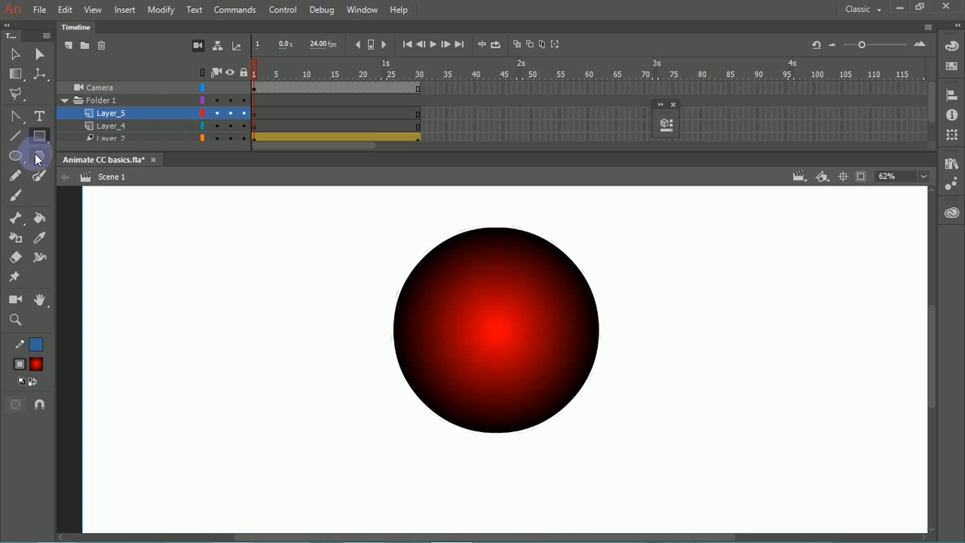
click(15, 175)
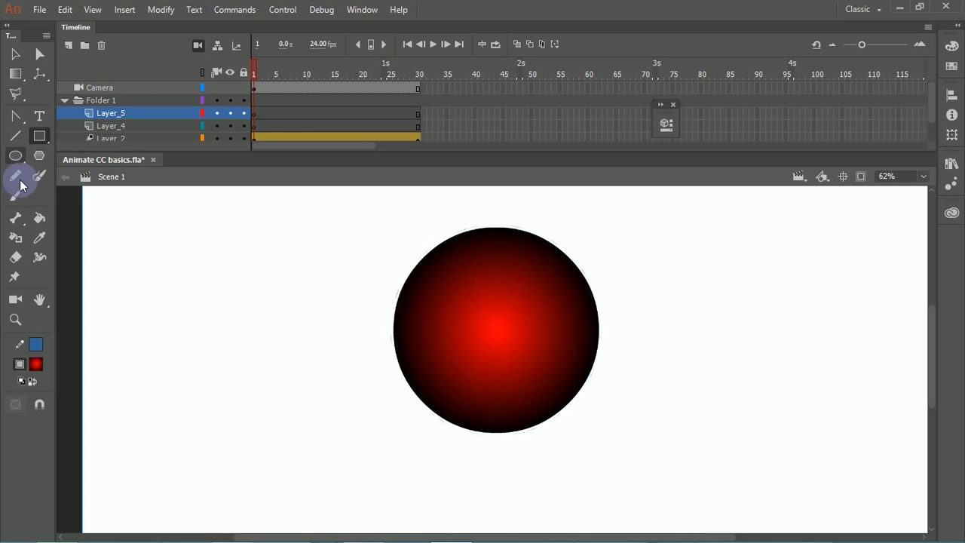
mouse_move(208, 243)
mouse_down()
mouse_move(140, 305)
mouse_move(201, 401)
mouse_move(357, 330)
mouse_move(337, 274)
mouse_move(332, 212)
mouse_move(283, 264)
mouse_move(217, 241)
mouse_up()
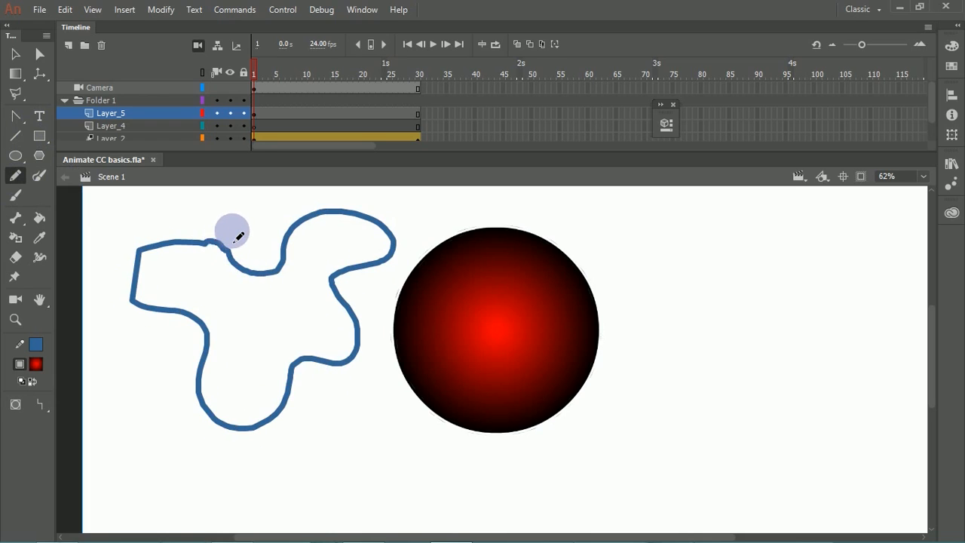
Step: Switch to the Lasso tool and try a freehand selection around the upper part of the blue outline
click(18, 100)
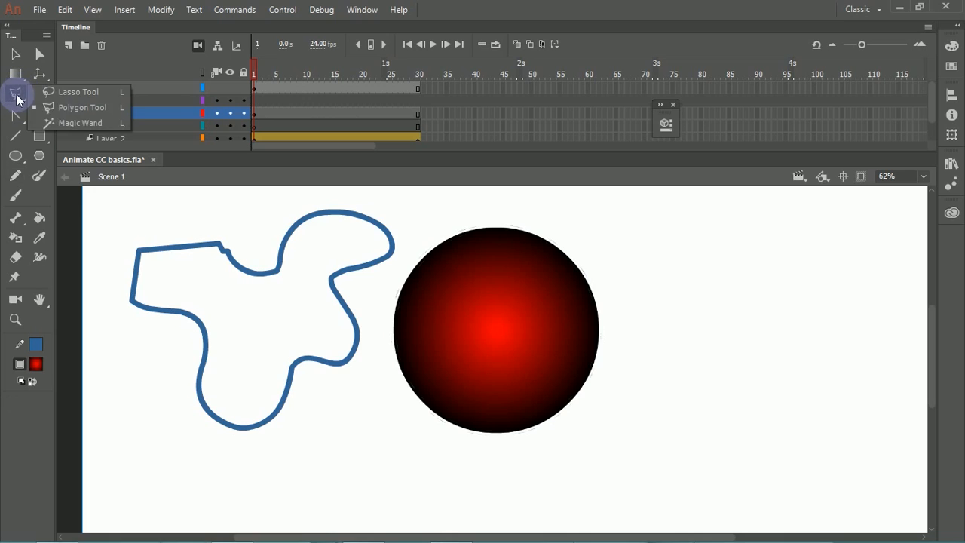
click(65, 93)
mouse_move(150, 227)
mouse_down()
mouse_move(115, 331)
mouse_move(173, 316)
mouse_move(228, 279)
mouse_move(225, 210)
mouse_up()
click(286, 216)
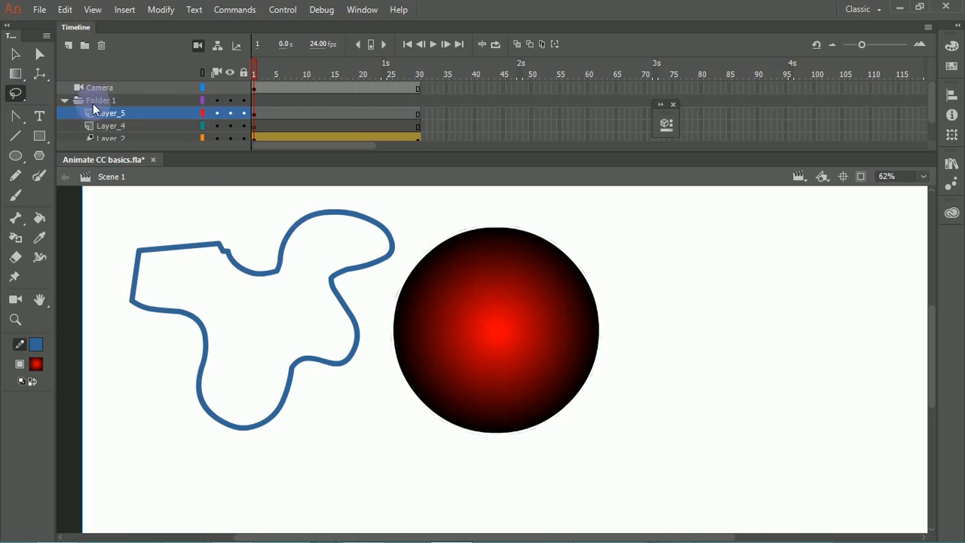
Step: Hide Layer_2, which holds the red circle, and reduce the timeline's height to enlarge the stage area
click(16, 54)
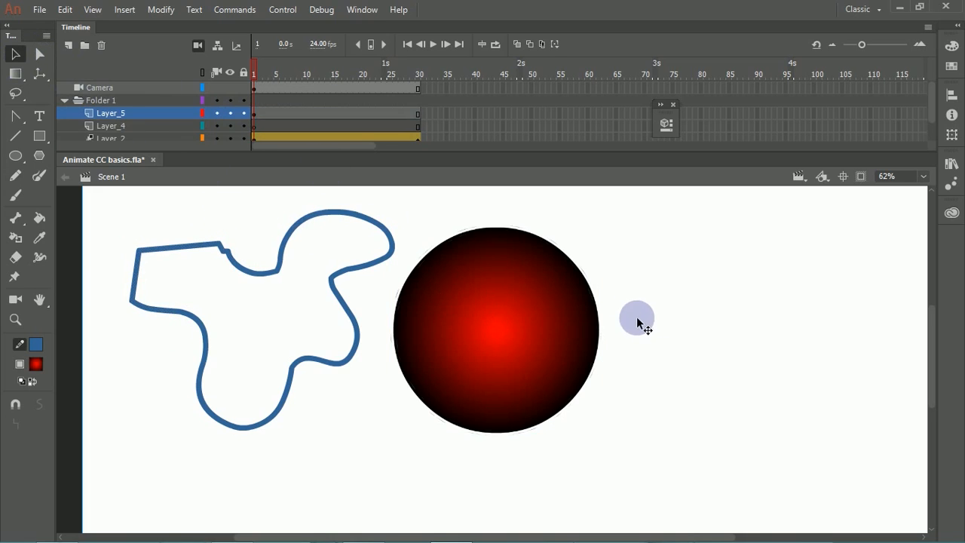
click(535, 243)
click(204, 138)
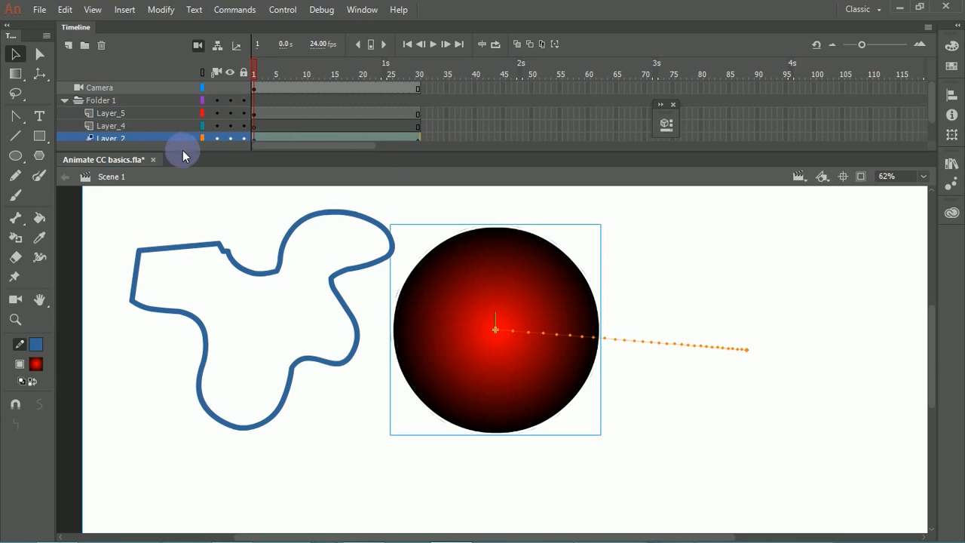
drag(186, 160, 184, 205)
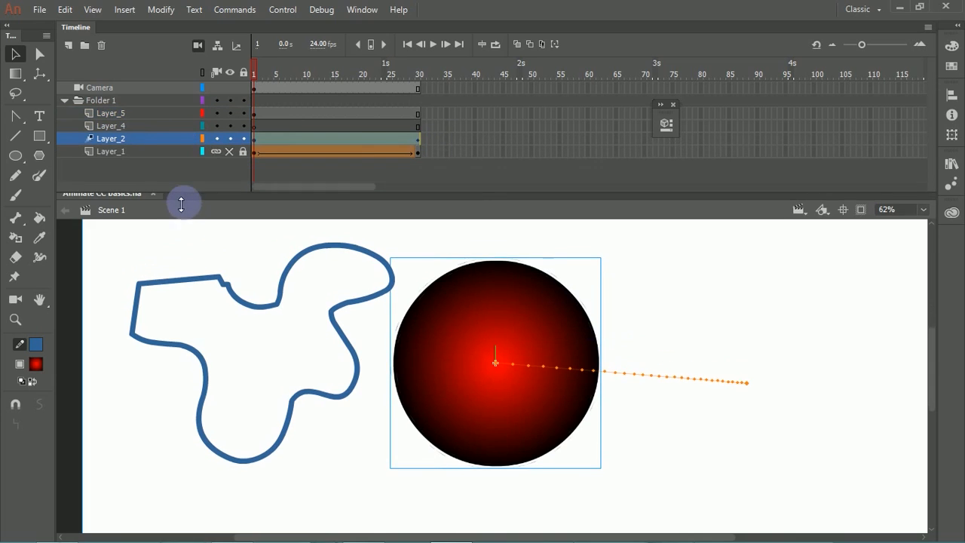
click(230, 140)
drag(230, 205, 237, 136)
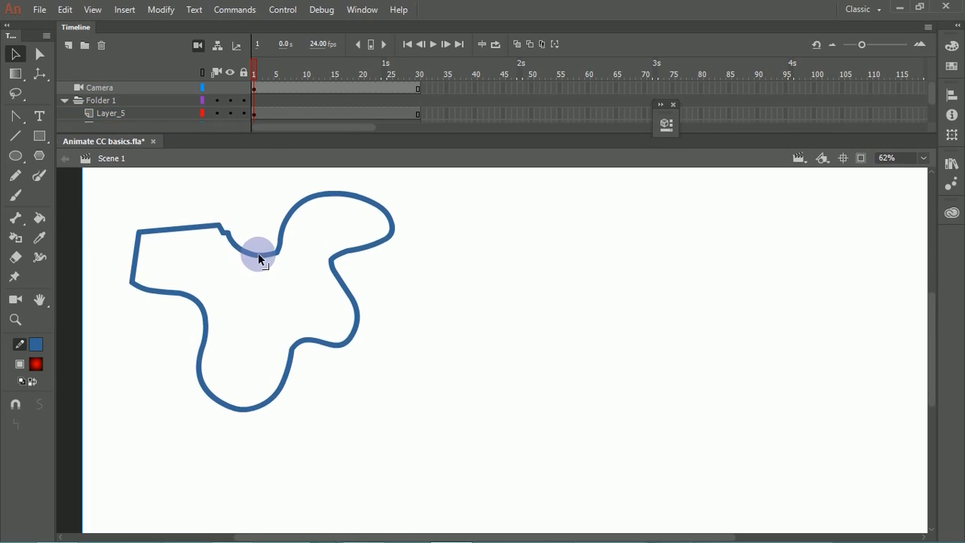
Step: Move the blue outline to the right, nearer the middle of the stage, and deselect it
click(256, 256)
drag(261, 256, 378, 274)
click(556, 278)
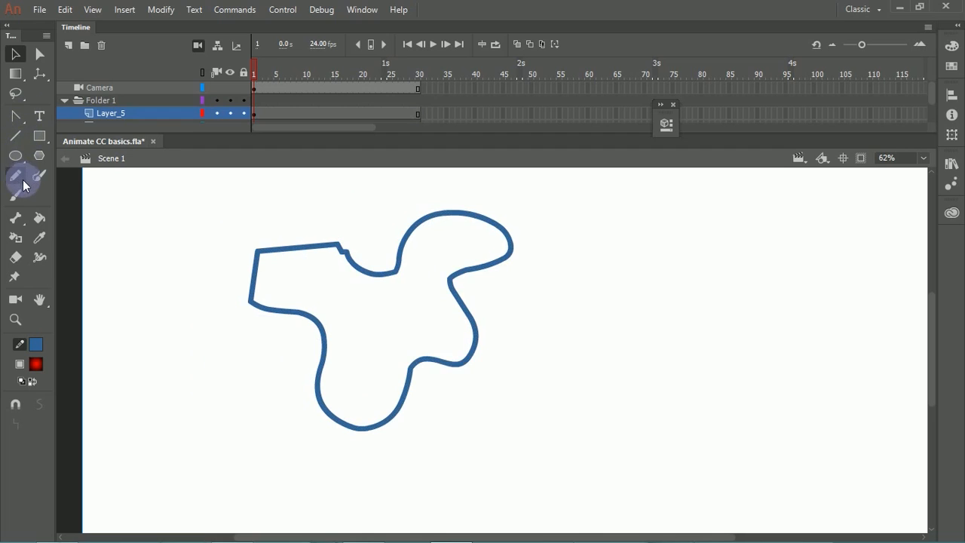
Step: Lasso and delete the upper-left portion of the blue outline, and undo the deletion
click(15, 94)
mouse_move(263, 231)
mouse_down()
mouse_move(229, 258)
mouse_move(296, 312)
mouse_up()
mouse_move(310, 311)
mouse_down()
mouse_move(397, 312)
mouse_move(429, 265)
mouse_move(437, 216)
mouse_move(358, 238)
mouse_move(236, 242)
mouse_up()
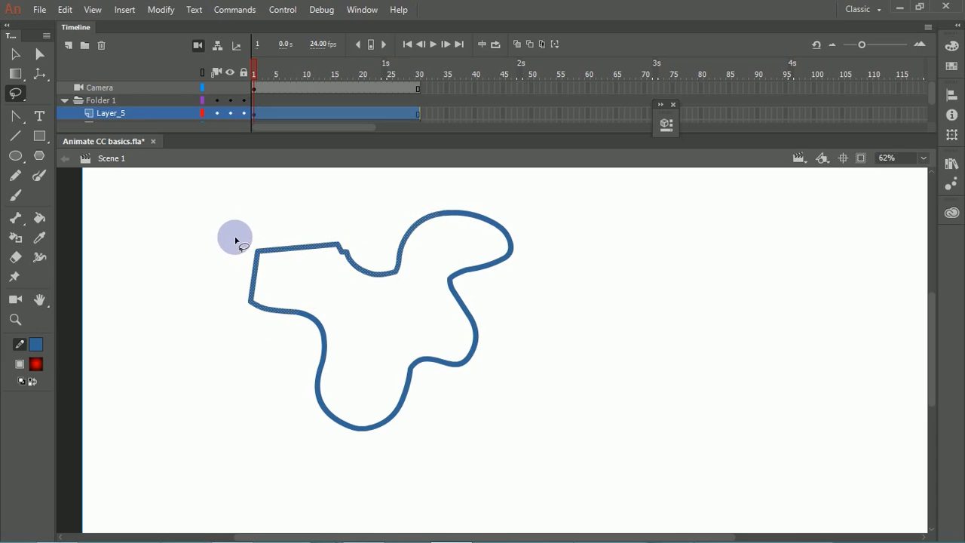
key(Delete)
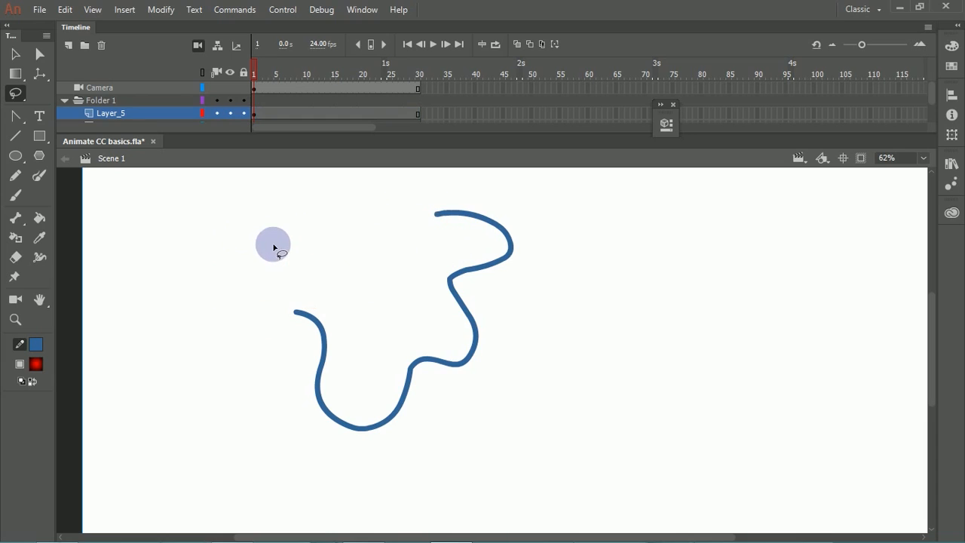
key(ctrl+z)
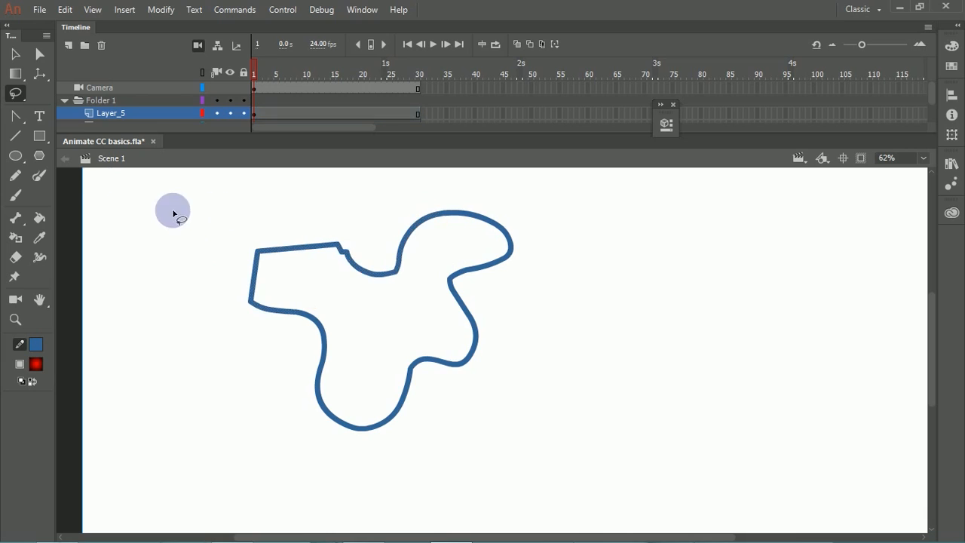
Step: Set the fill colour to dark purple and fill the inside of the blue outline with the Paint Bucket tool
click(15, 54)
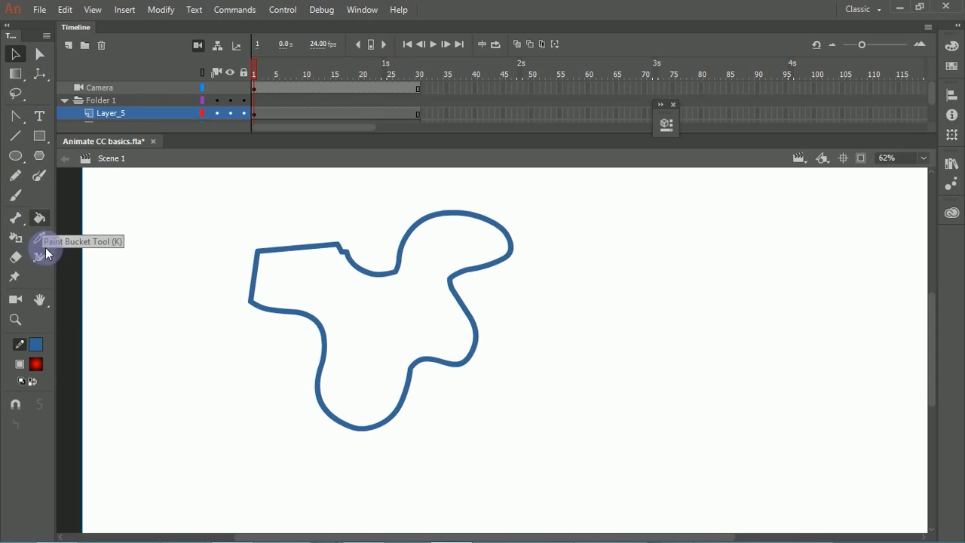
click(36, 365)
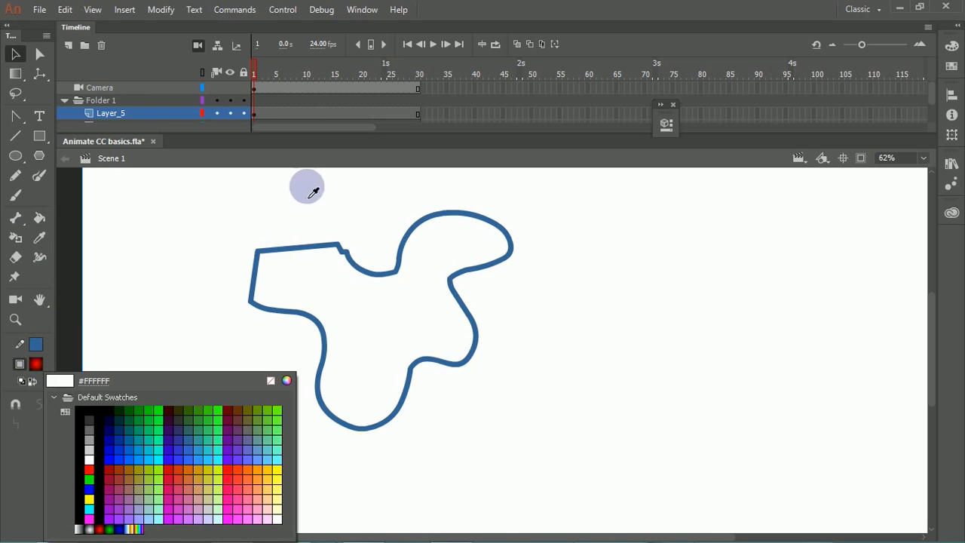
click(236, 433)
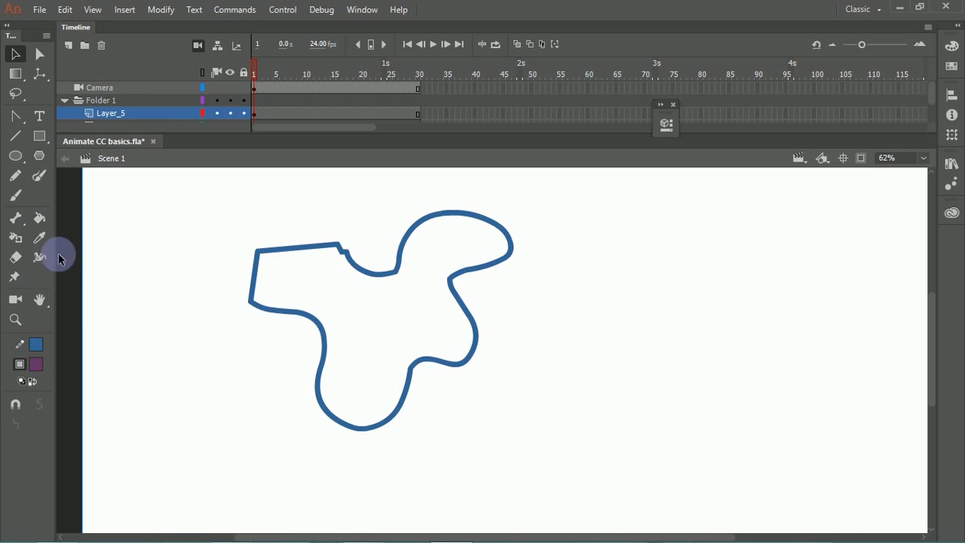
click(39, 218)
click(317, 294)
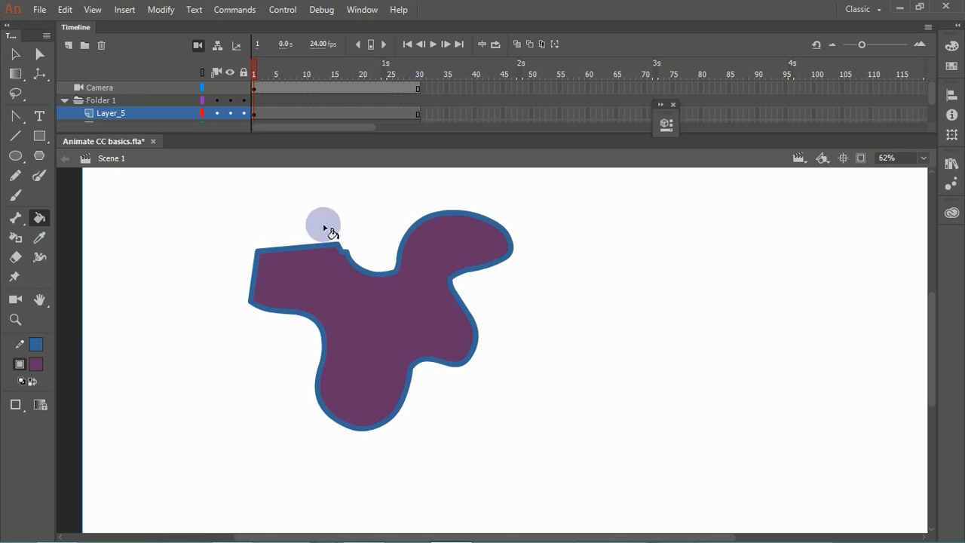
Step: Select the whole blue stroke around the purple shape and delete it, leaving only the fill
click(34, 56)
click(287, 250)
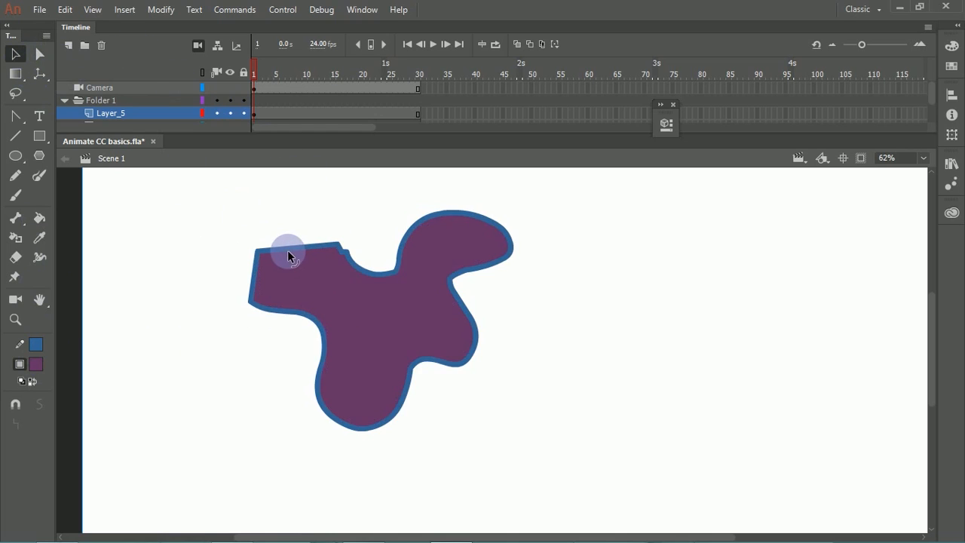
double_click(291, 249)
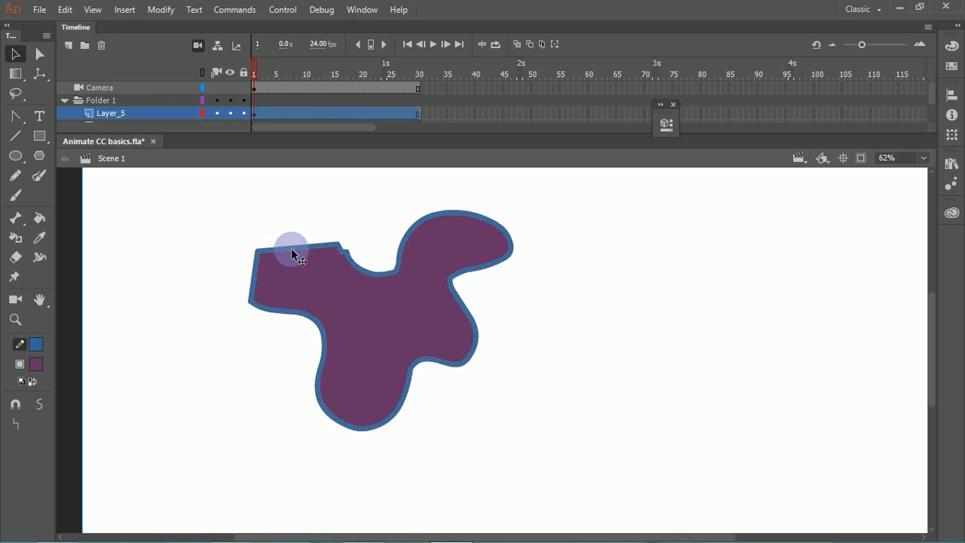
key(Delete)
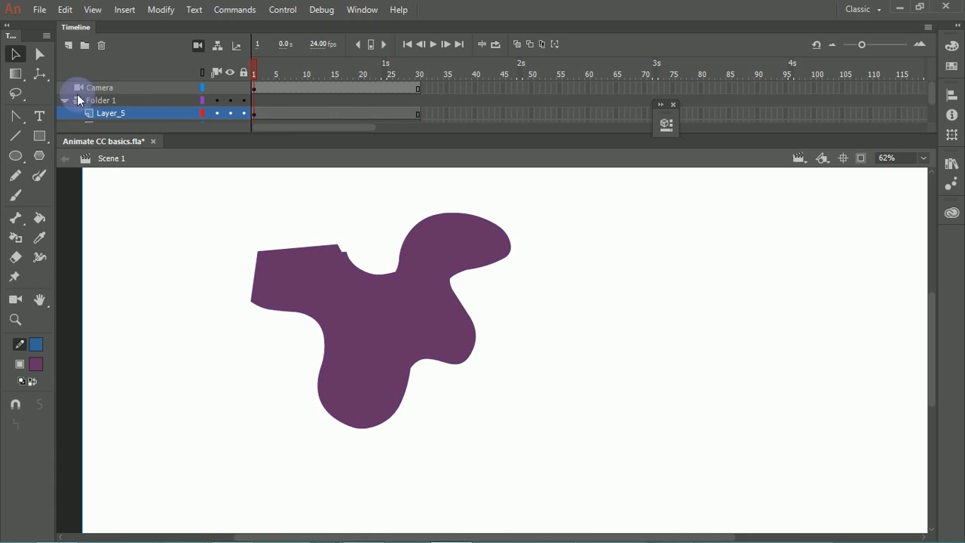
Step: Lasso a leaf-cluster area inside the purple shape and move the cut-out piece to the empty area at its right
click(16, 94)
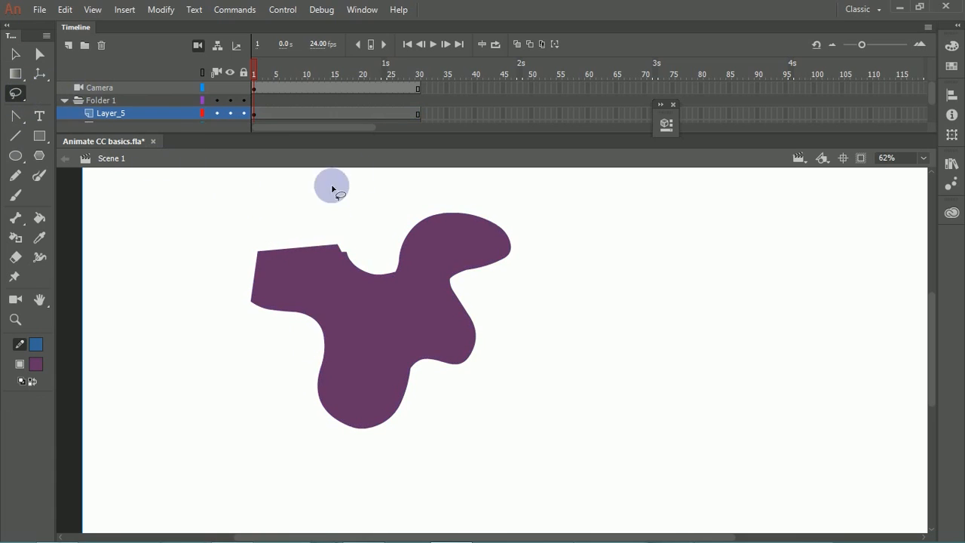
mouse_move(361, 363)
mouse_down()
mouse_move(346, 301)
mouse_move(371, 321)
mouse_up()
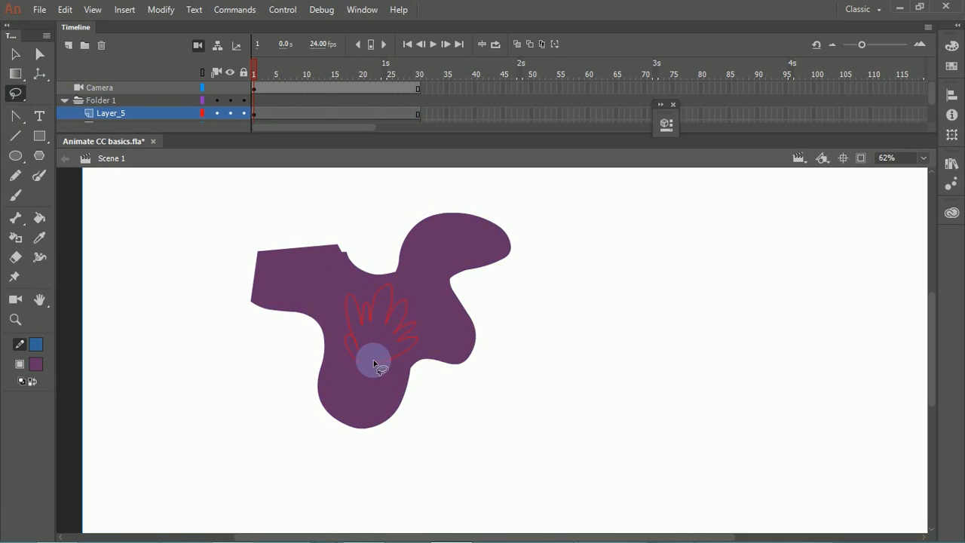
drag(374, 364, 365, 366)
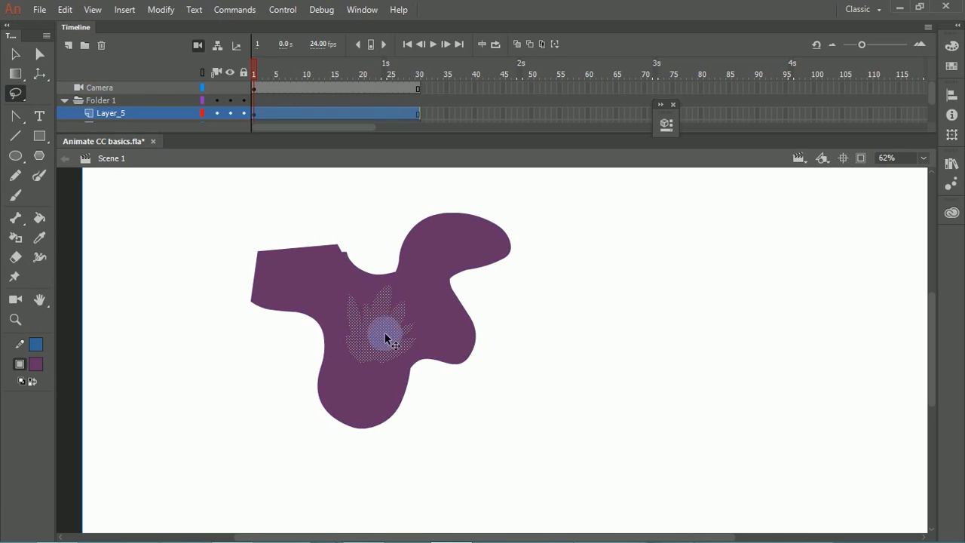
drag(385, 333, 632, 345)
click(570, 317)
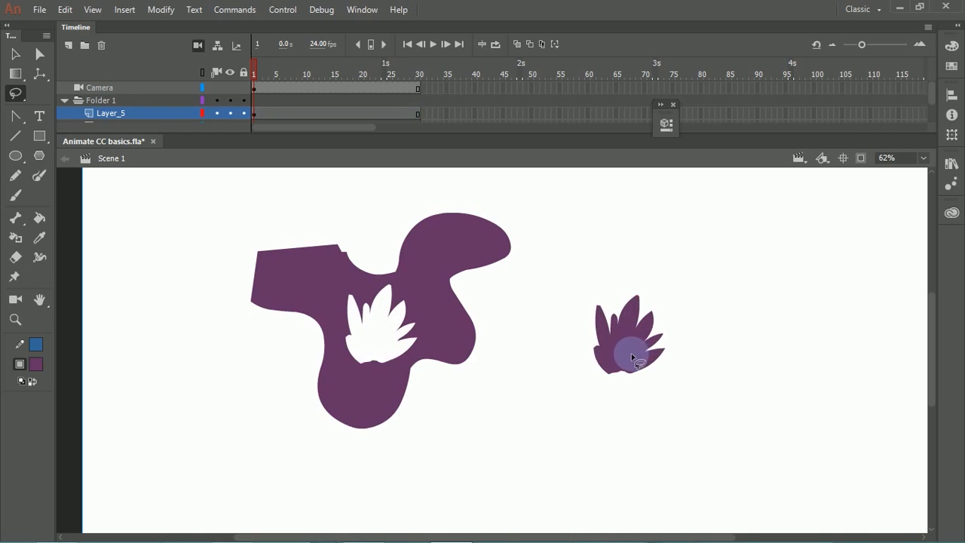
Step: Recolour the cut-out leaf cluster with a dark green fill and deselect it
key(v)
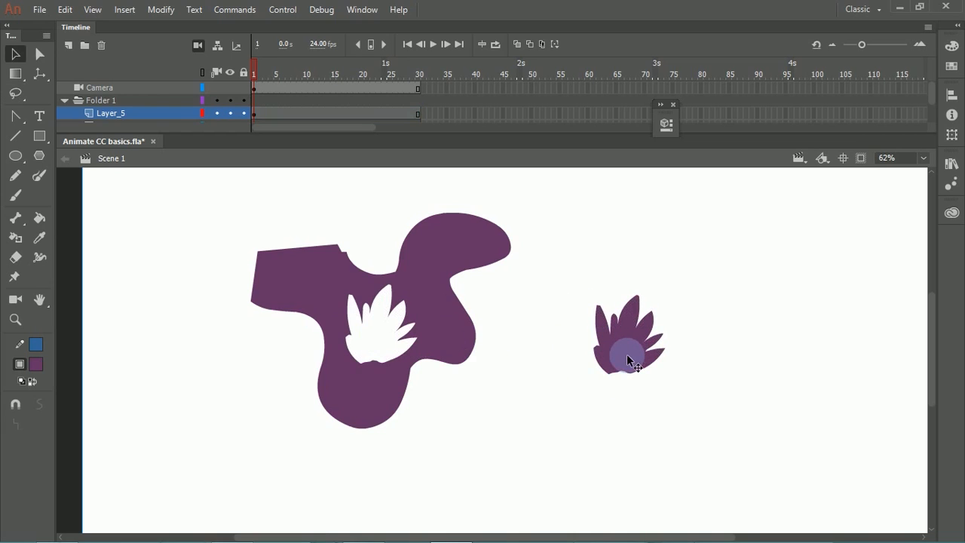
click(36, 364)
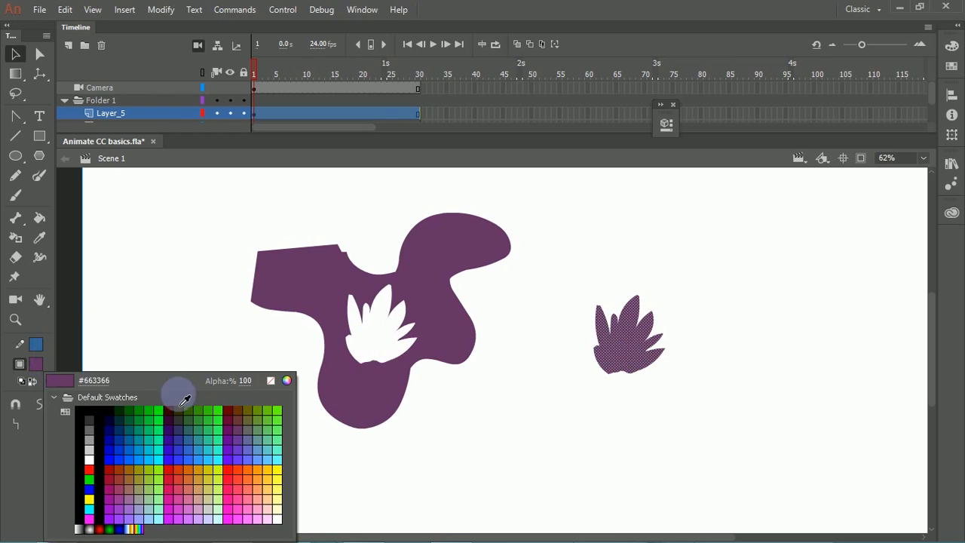
click(141, 427)
click(543, 431)
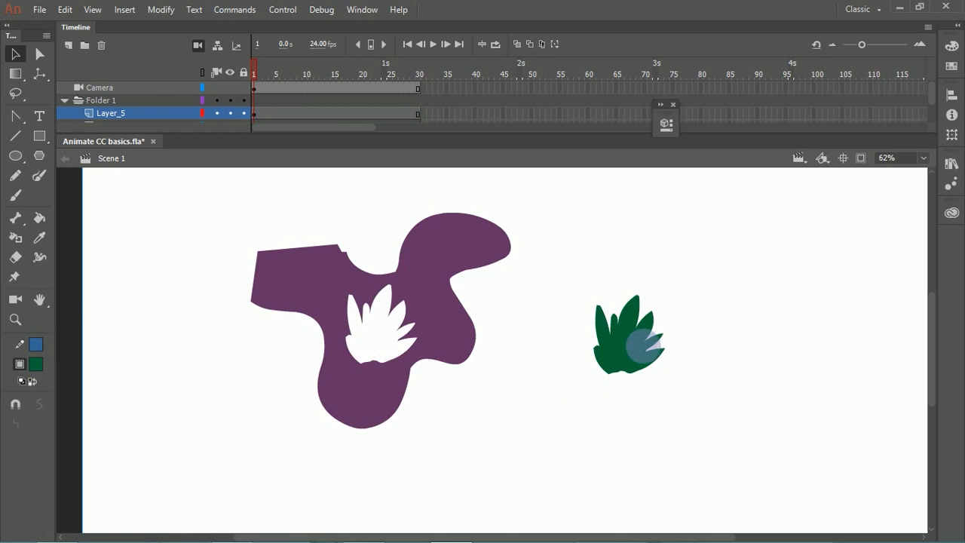
Step: Lasso a smaller leaf cluster within the lower middle of the dark green shape and recolour it a lighter green
key(ctrl+space)
mouse_move(559, 279)
mouse_down()
mouse_move(635, 394)
mouse_move(558, 286)
mouse_up()
click(15, 94)
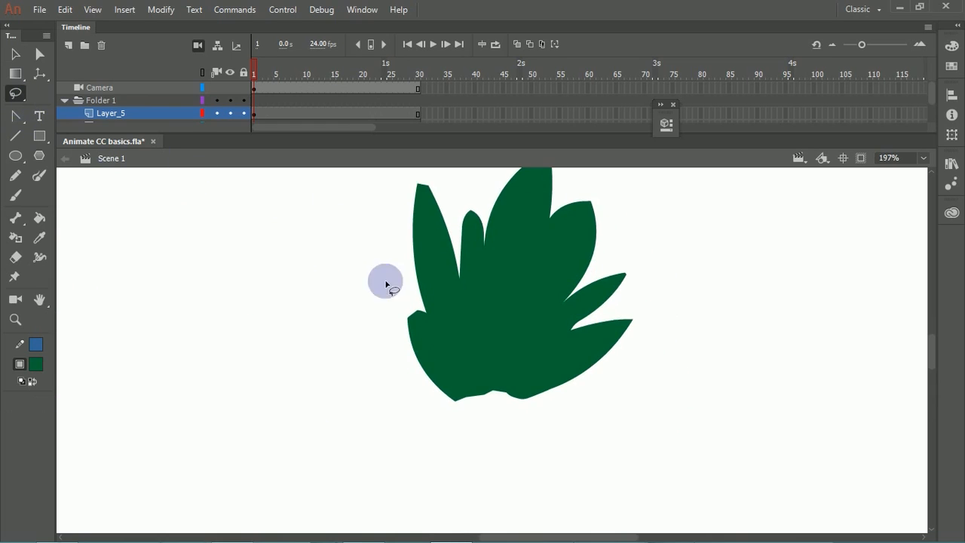
mouse_move(469, 347)
mouse_down()
mouse_move(494, 276)
mouse_move(509, 269)
mouse_move(535, 295)
mouse_move(532, 331)
mouse_move(561, 377)
mouse_up()
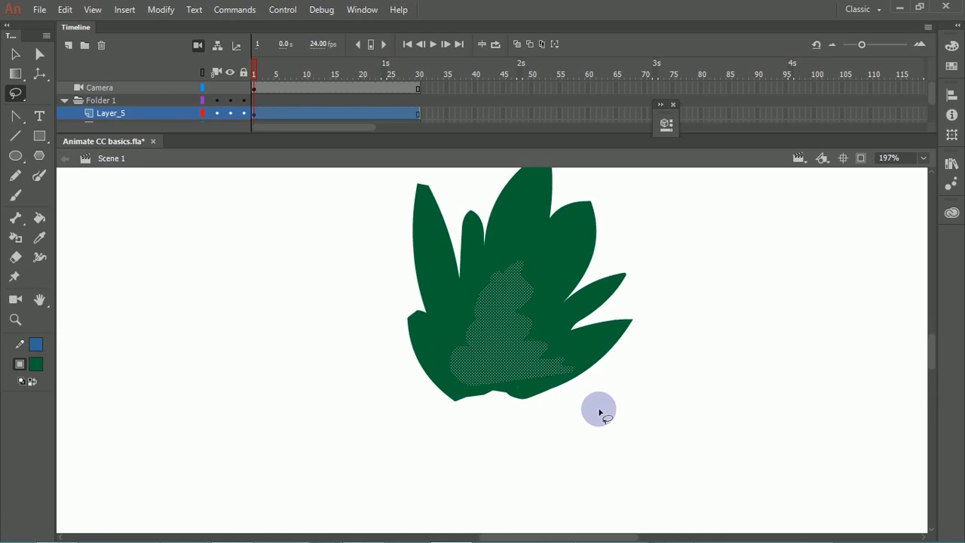
click(599, 409)
drag(472, 394, 451, 378)
mouse_move(491, 306)
mouse_down()
mouse_move(524, 323)
mouse_move(557, 386)
mouse_move(518, 405)
mouse_move(449, 388)
mouse_up()
click(35, 363)
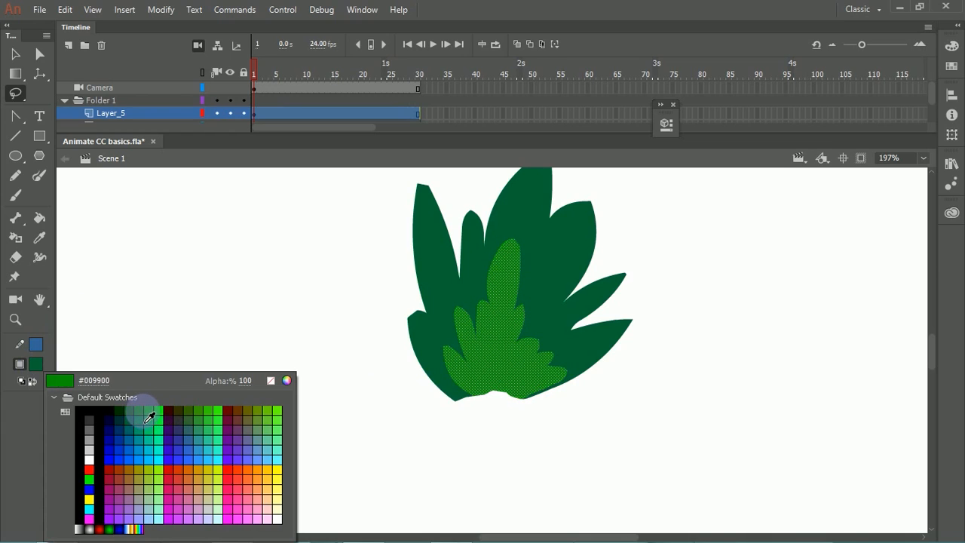
click(141, 432)
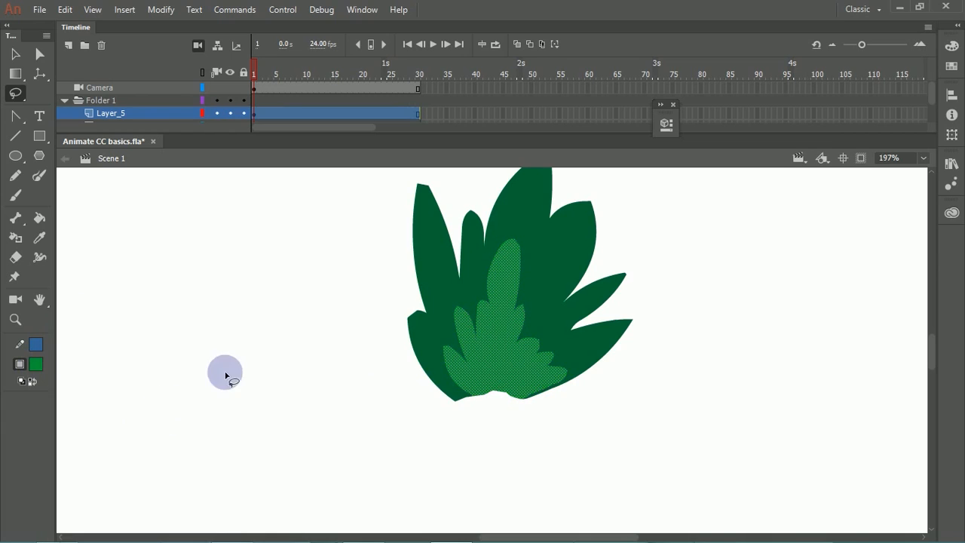
click(287, 335)
drag(338, 287, 231, 312)
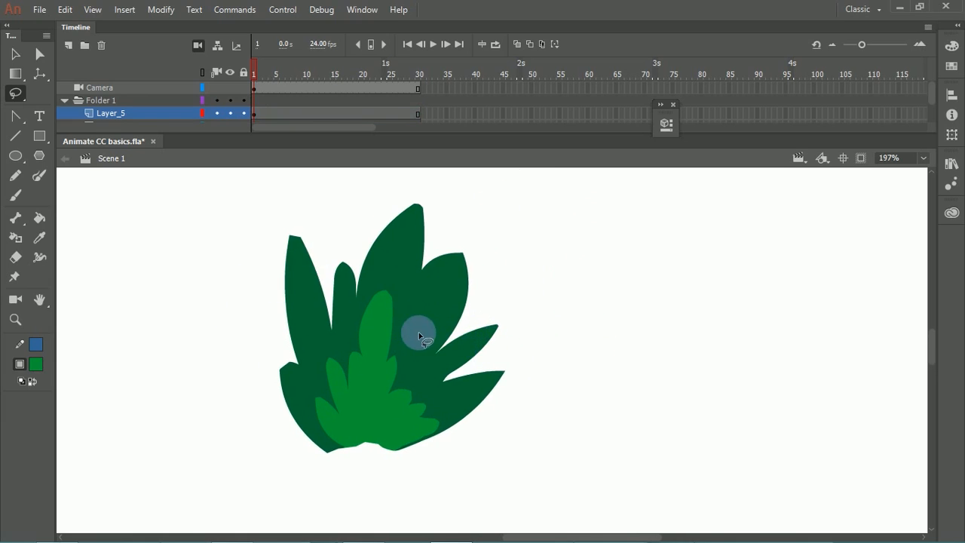
Step: Lasso many small leaf-shaped areas across the dark green leaves, adding each one to the selection
mouse_move(419, 313)
mouse_down()
mouse_move(402, 288)
mouse_move(421, 314)
mouse_move(433, 283)
mouse_move(428, 306)
mouse_move(440, 310)
mouse_up()
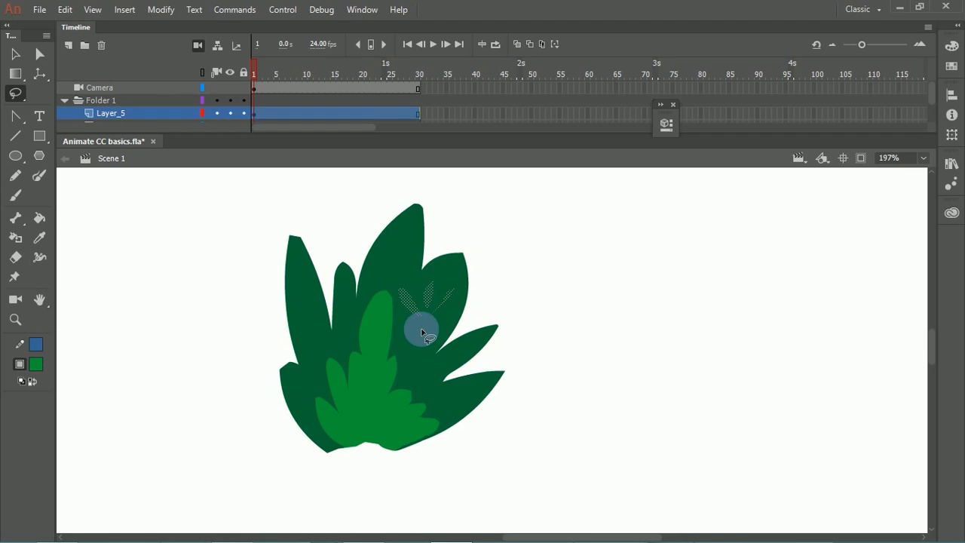
drag(421, 335, 420, 340)
drag(403, 264, 398, 269)
drag(302, 316, 310, 311)
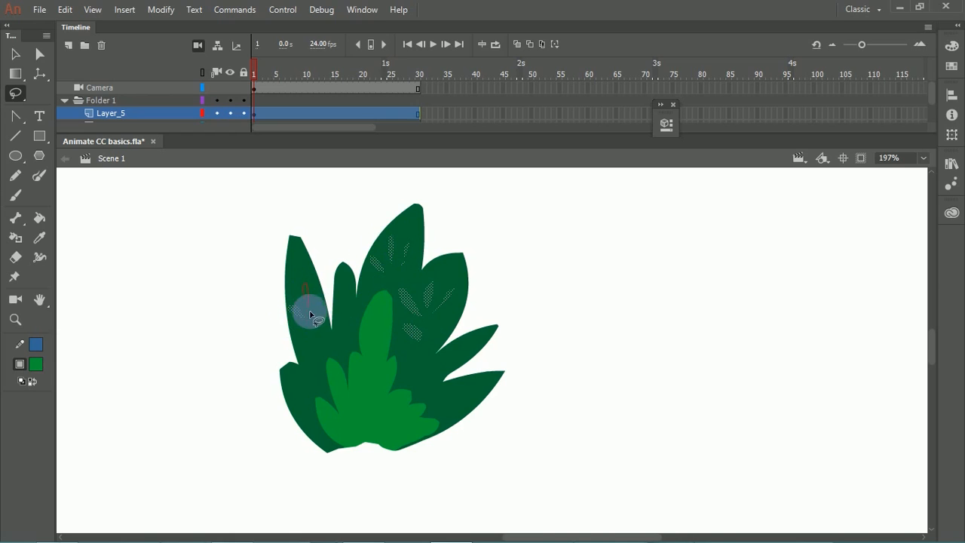
mouse_move(318, 371)
mouse_down()
mouse_move(311, 337)
mouse_move(340, 345)
mouse_up()
drag(432, 384, 461, 408)
mouse_move(445, 363)
mouse_down()
mouse_move(410, 355)
mouse_move(410, 380)
mouse_move(408, 365)
mouse_move(430, 360)
mouse_move(450, 318)
mouse_up()
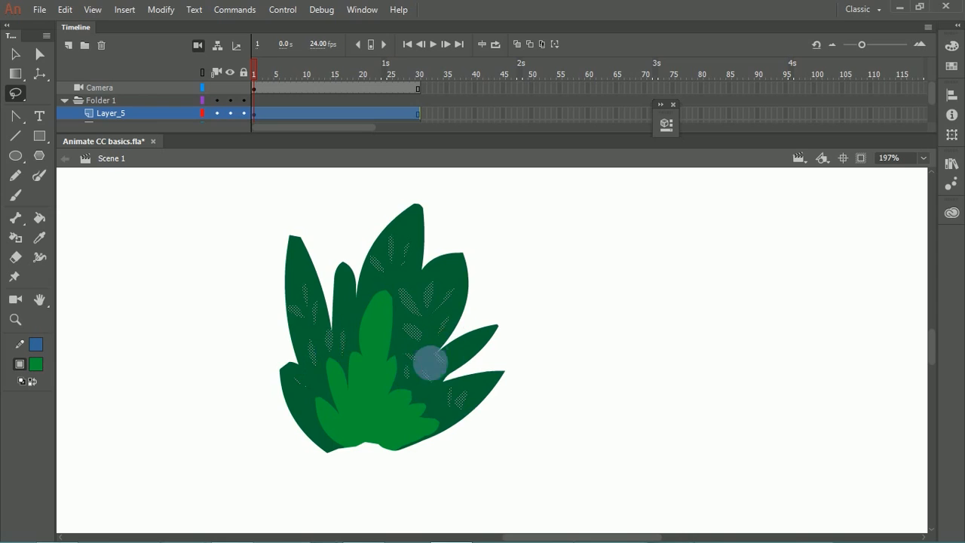
Step: Recolour the selected small leaf areas with a yellow-orange fill (#FFCC00) and deselect them
click(38, 346)
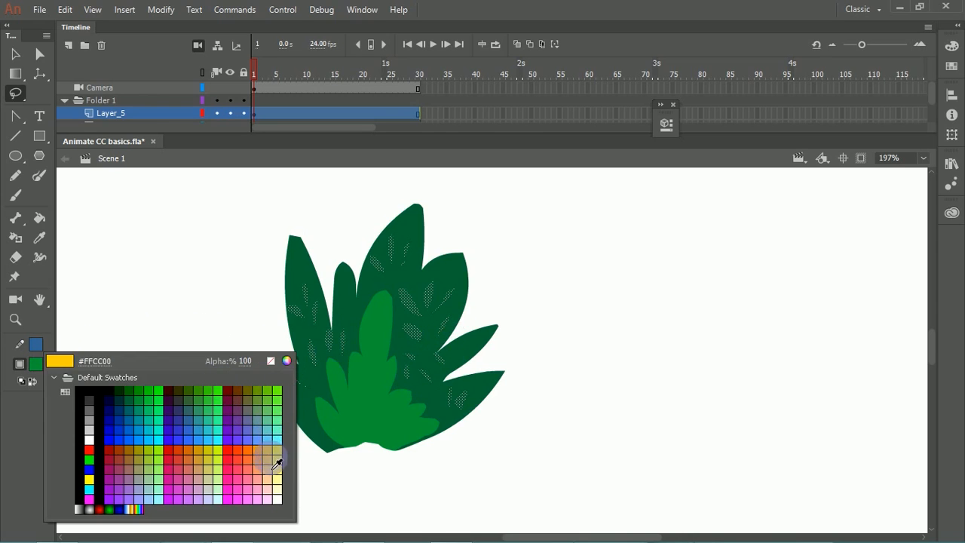
click(274, 449)
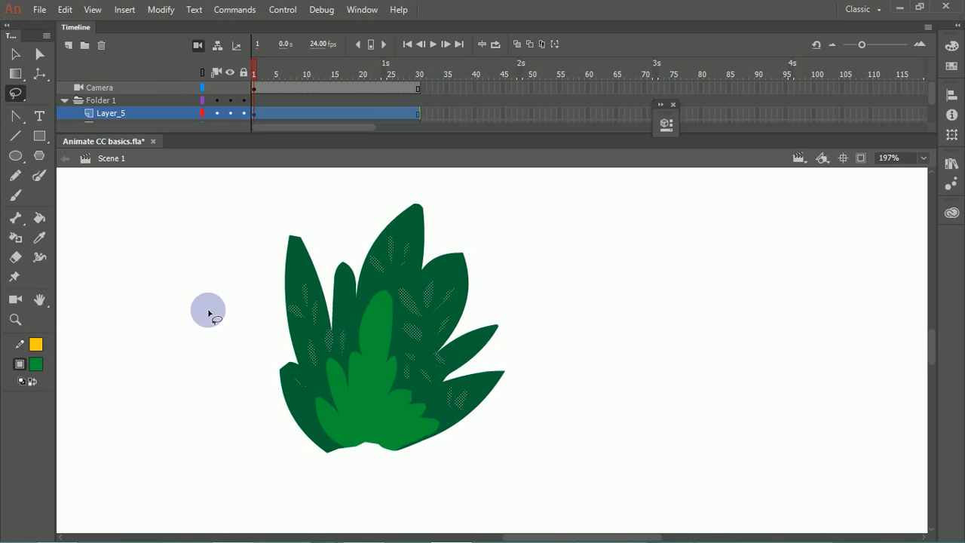
click(31, 382)
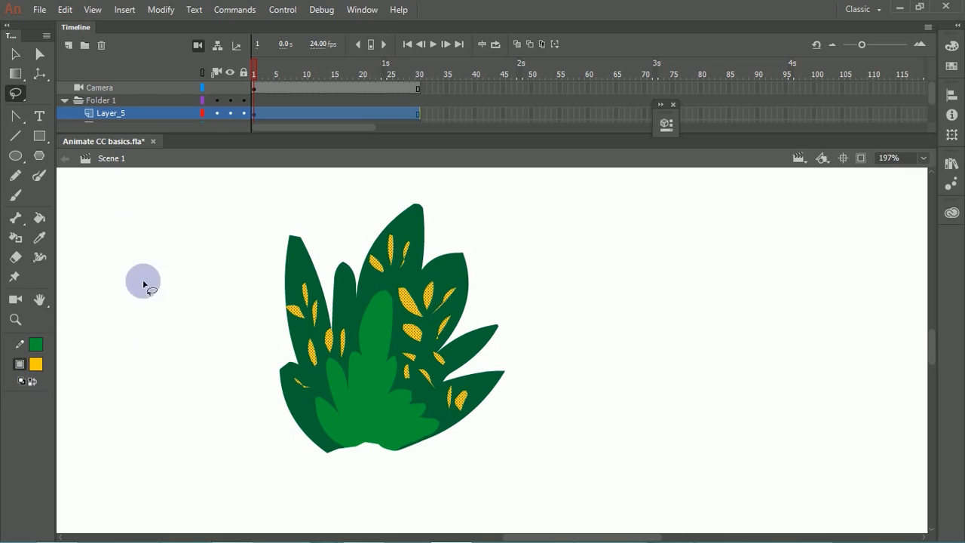
click(15, 54)
click(179, 261)
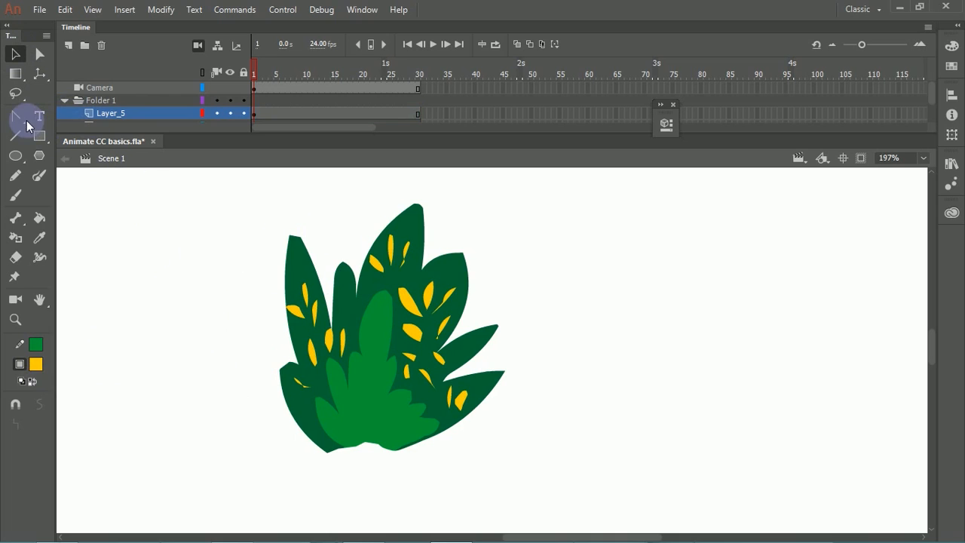
Step: Draw a closed, straight-sided selection outline around the left and lower sides of the plant with the Polygon Tool
click(15, 93)
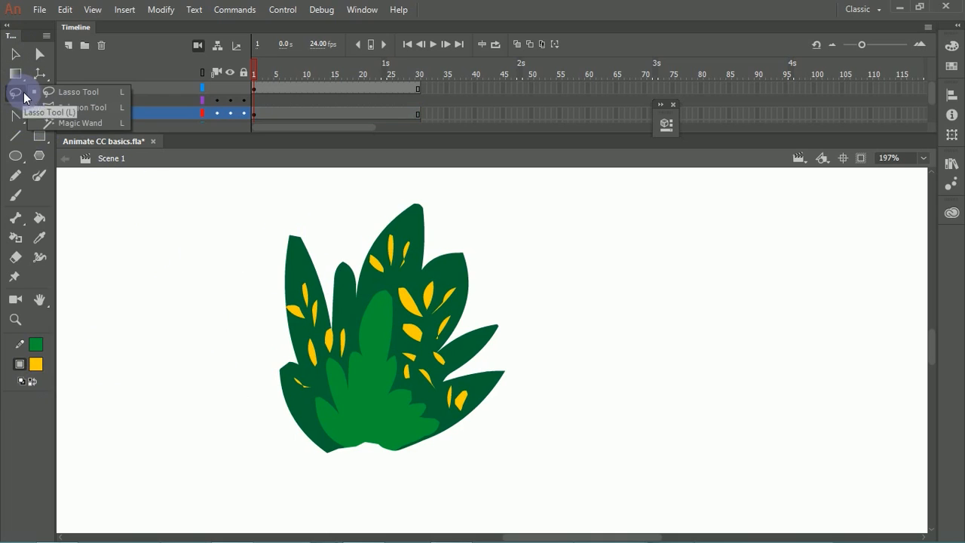
click(72, 108)
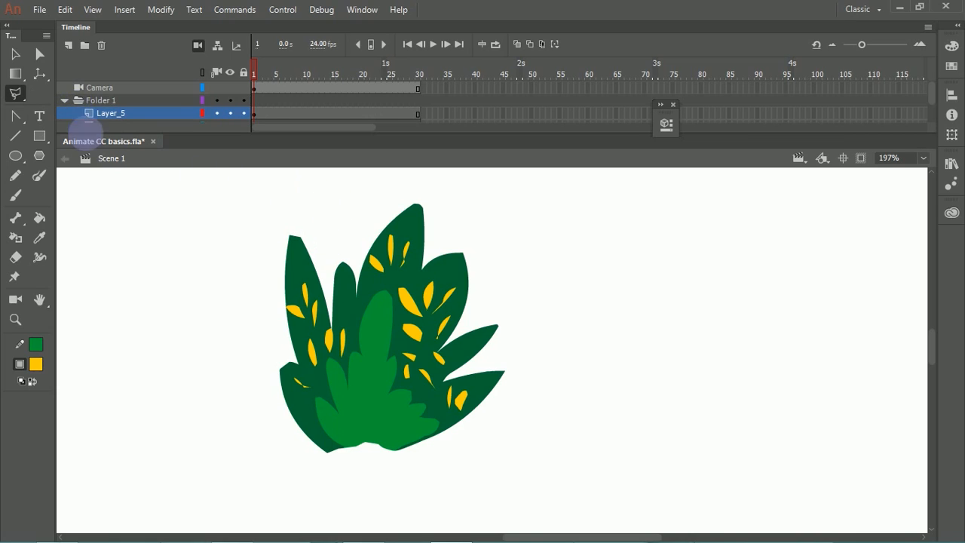
click(324, 204)
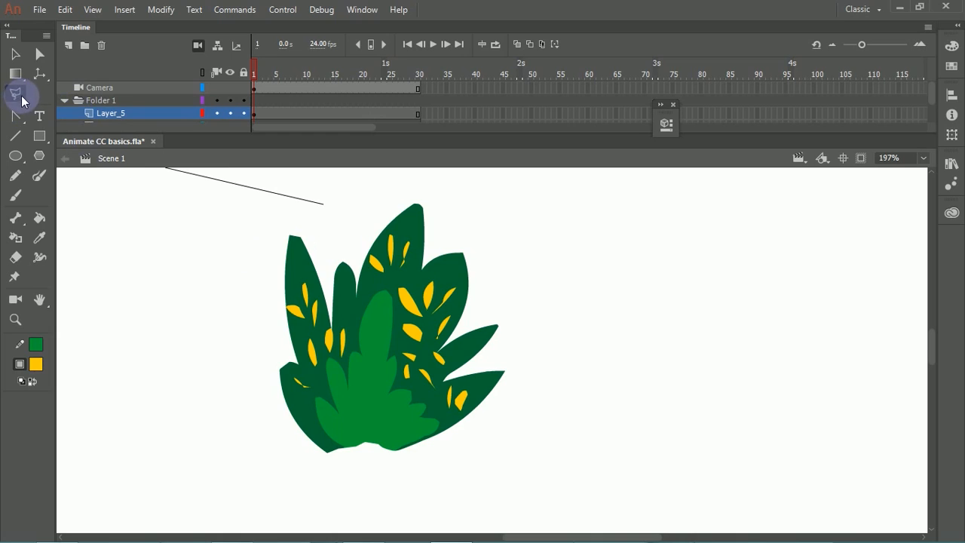
click(216, 215)
click(132, 358)
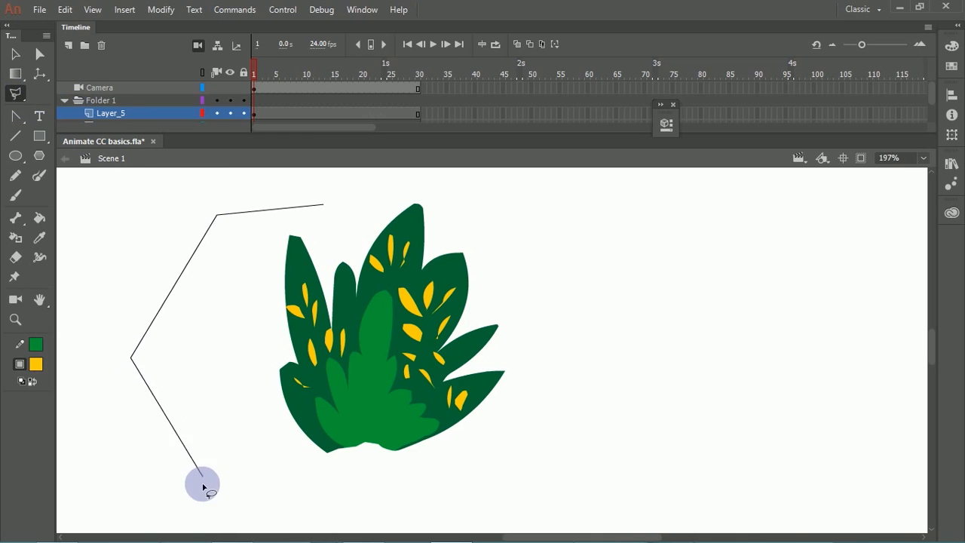
click(209, 479)
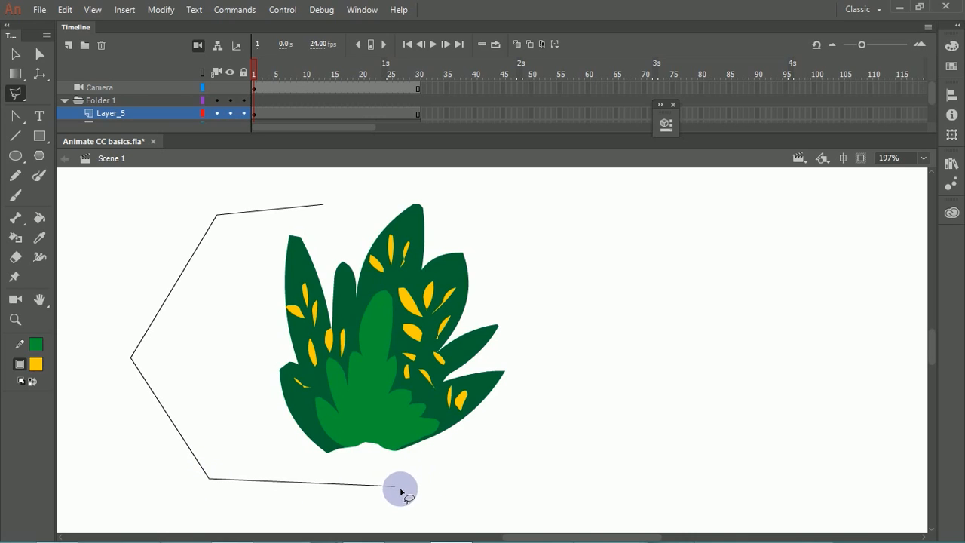
click(484, 473)
click(258, 443)
click(163, 351)
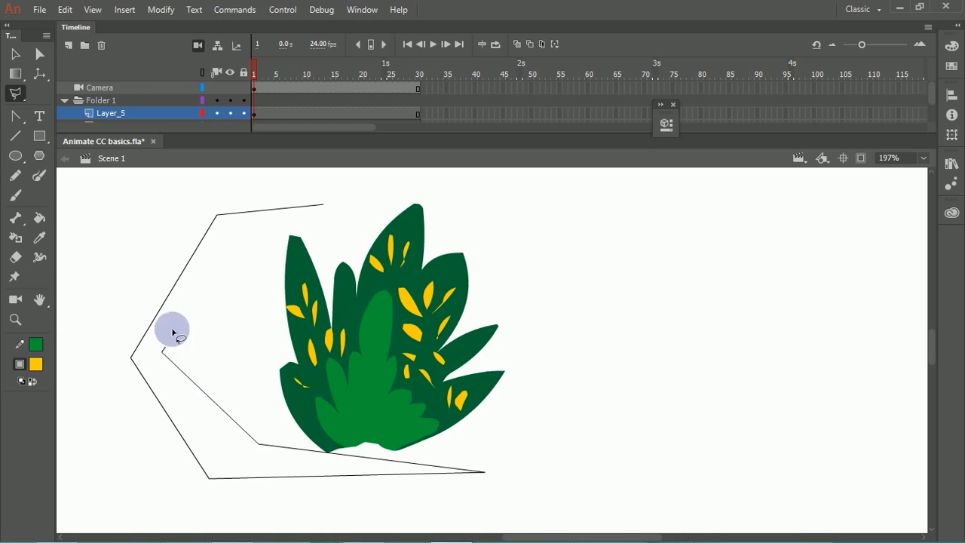
click(226, 225)
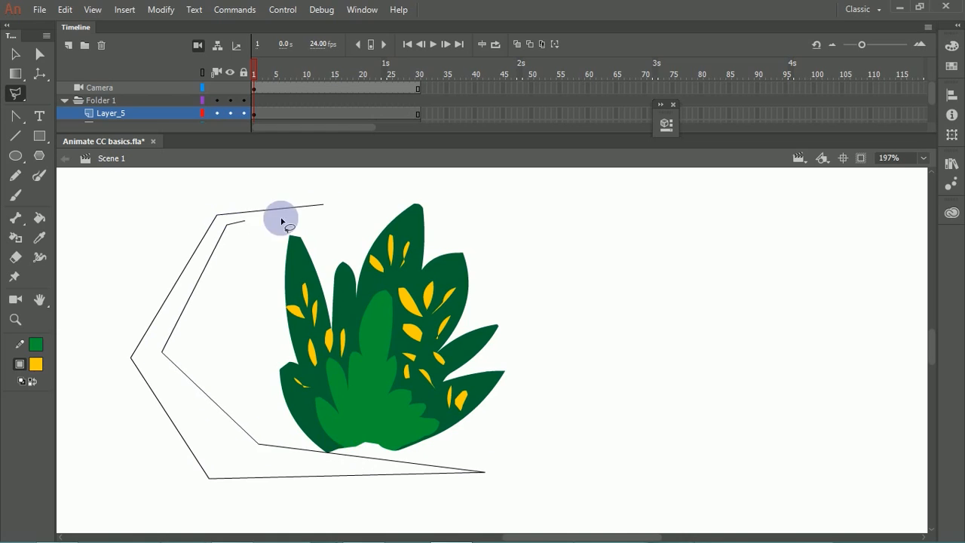
click(319, 204)
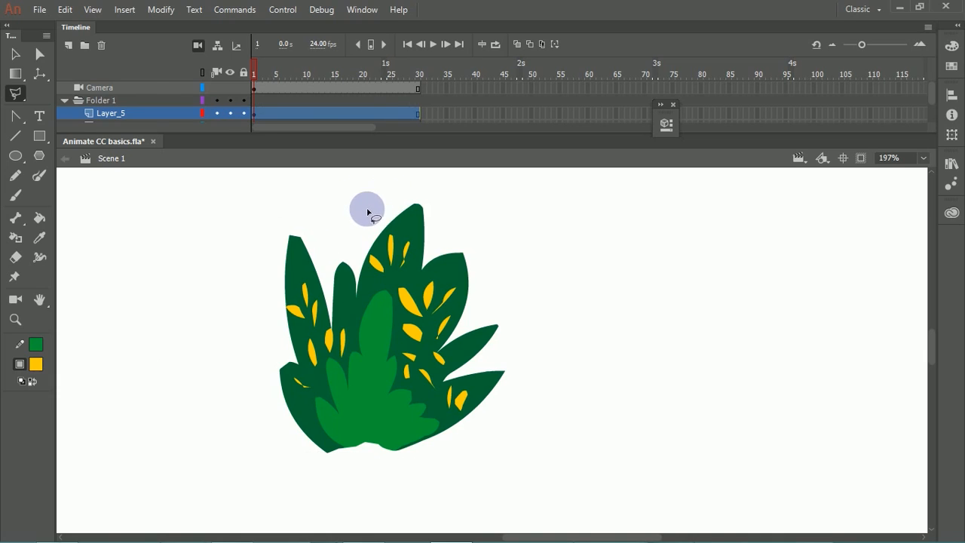
Step: Draw freehand leaf-shaped selection outlines in the empty area beside the plant with the Lasso Tool
click(16, 96)
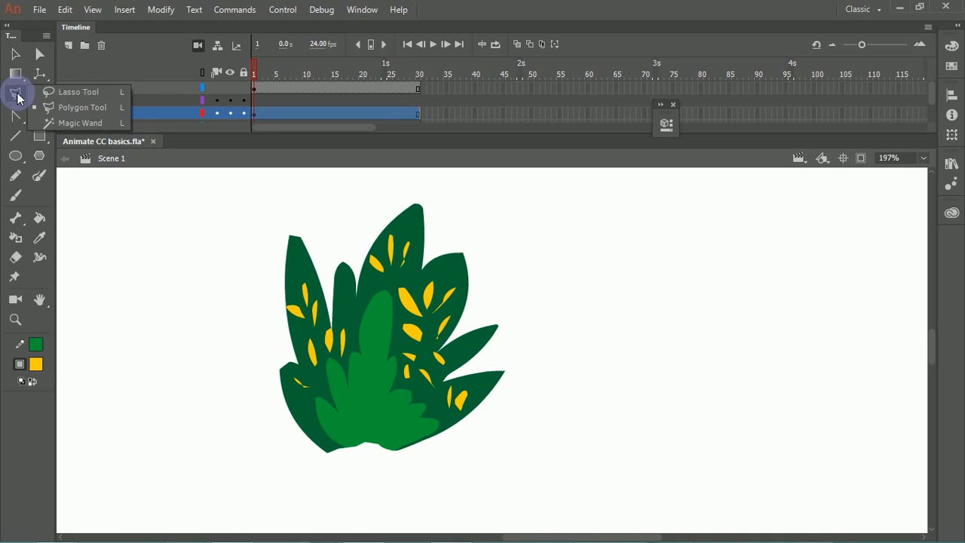
click(74, 96)
mouse_move(193, 385)
mouse_down()
mouse_move(140, 243)
mouse_move(190, 213)
mouse_move(225, 299)
mouse_move(239, 287)
mouse_move(261, 328)
mouse_move(246, 385)
mouse_up()
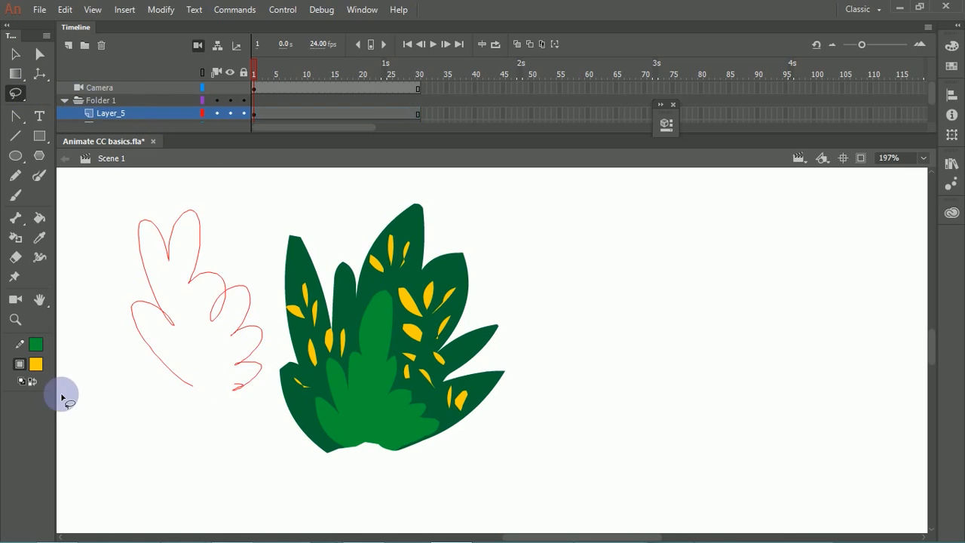
mouse_move(111, 385)
mouse_down()
mouse_move(219, 425)
mouse_move(264, 340)
mouse_up()
click(17, 94)
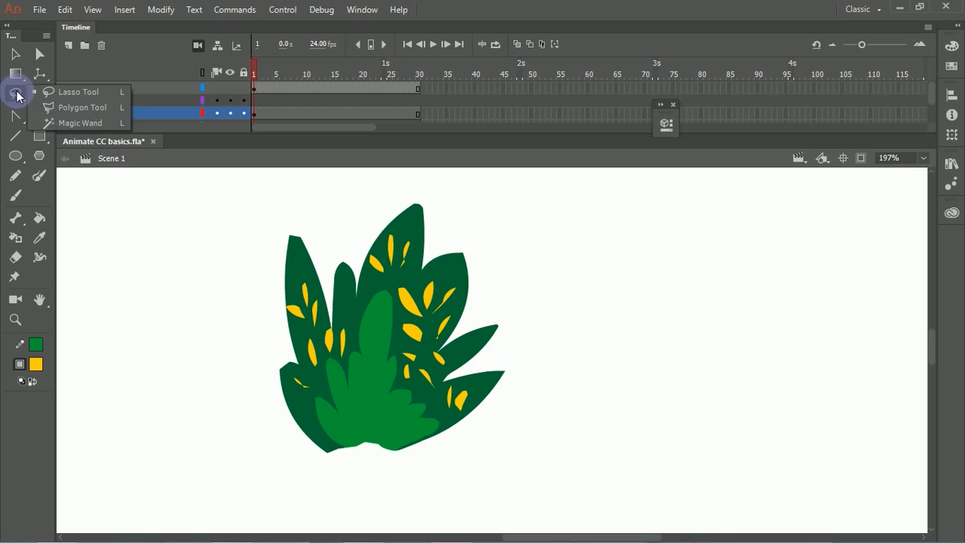
click(80, 122)
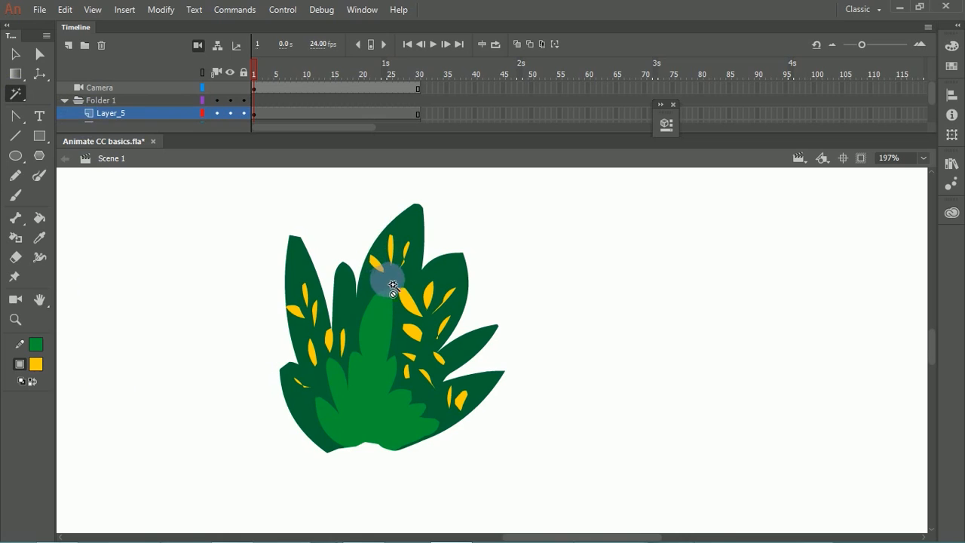
click(21, 96)
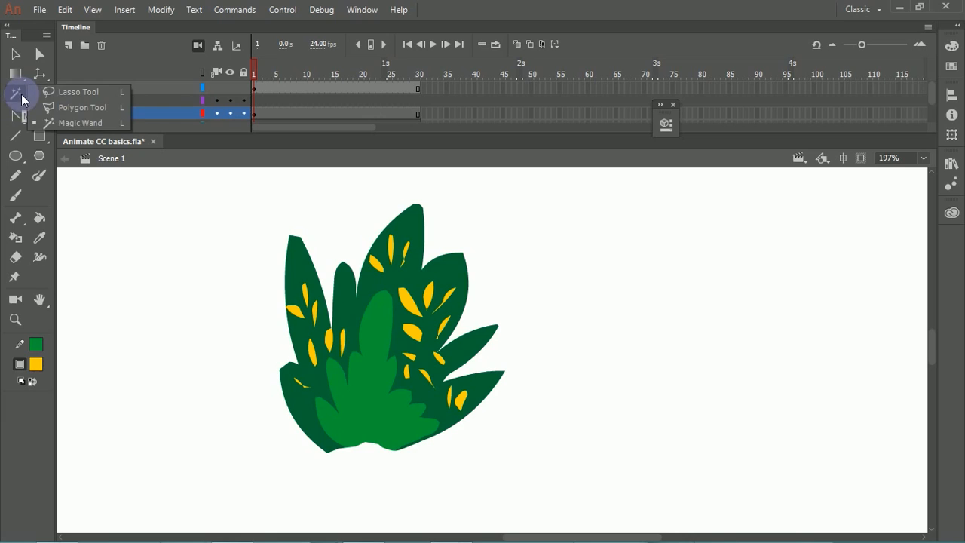
click(100, 92)
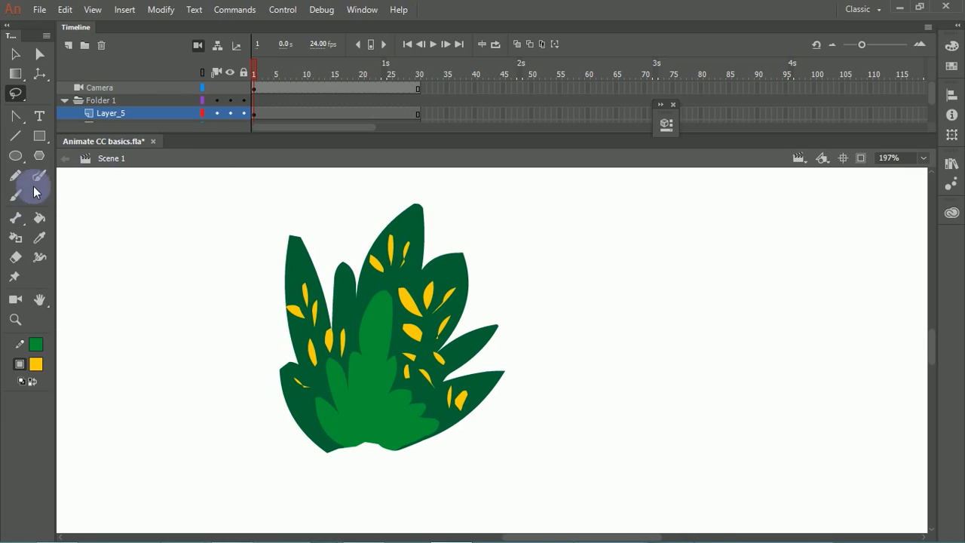
Step: Draw a curved green spiral stroke with seven anchor points in the empty area right of the plant using the Pen Tool
click(15, 118)
click(51, 118)
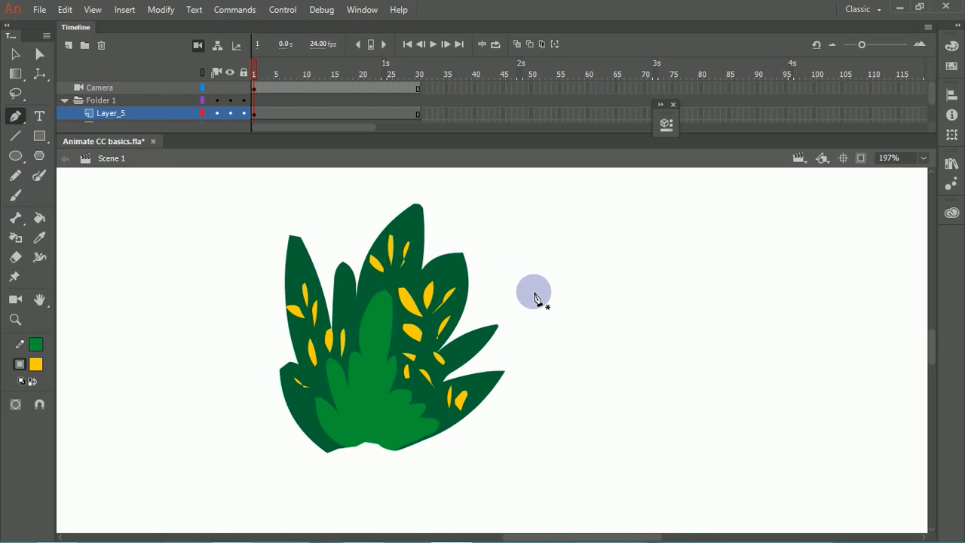
drag(543, 294, 291, 276)
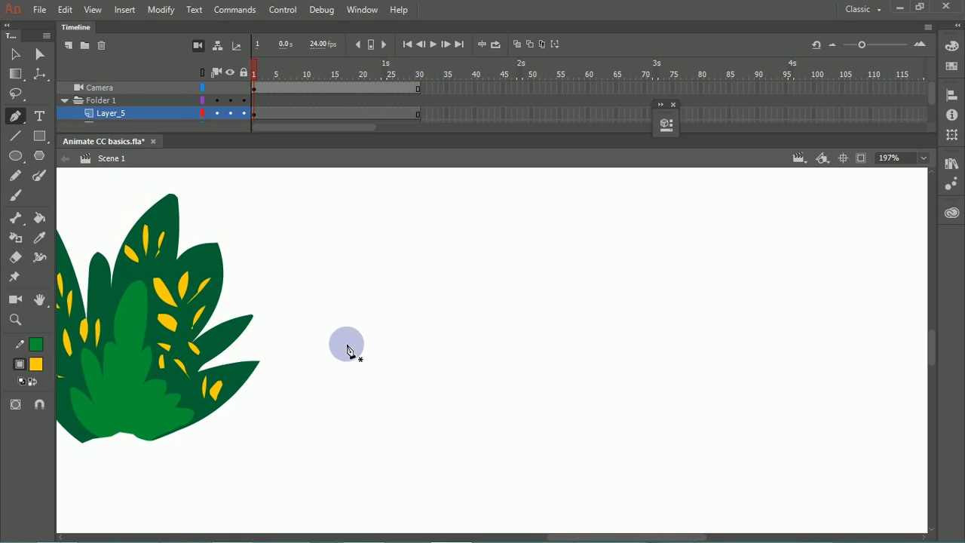
click(364, 425)
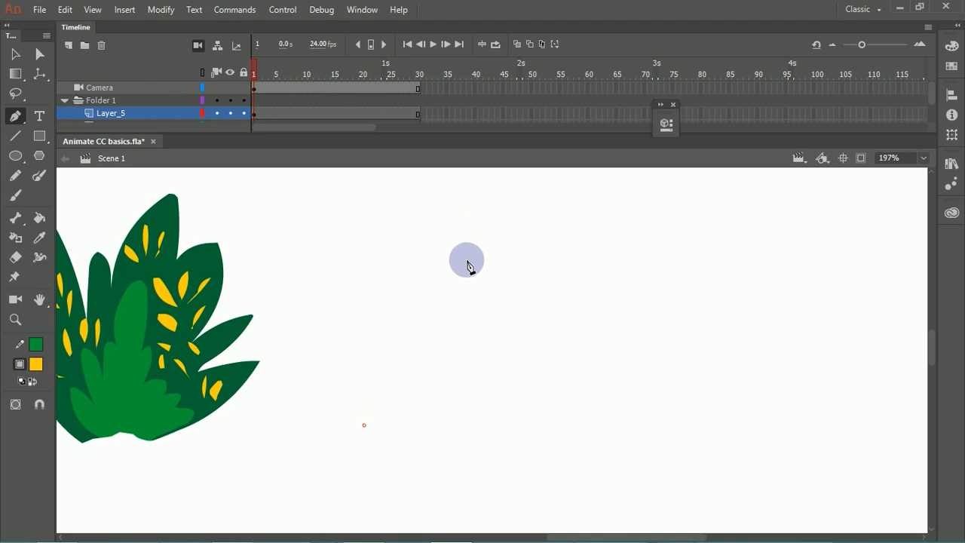
mouse_move(462, 257)
mouse_down()
mouse_move(615, 230)
mouse_move(563, 217)
mouse_move(578, 208)
mouse_move(583, 234)
mouse_move(581, 220)
mouse_up()
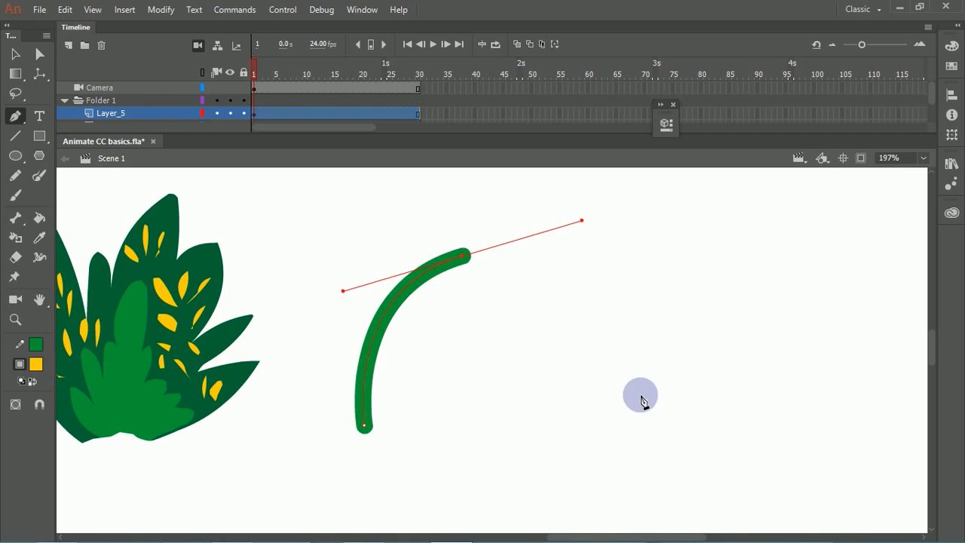
drag(669, 410, 689, 446)
drag(481, 455, 439, 389)
drag(511, 316, 567, 297)
drag(593, 392, 613, 429)
drag(545, 450, 514, 436)
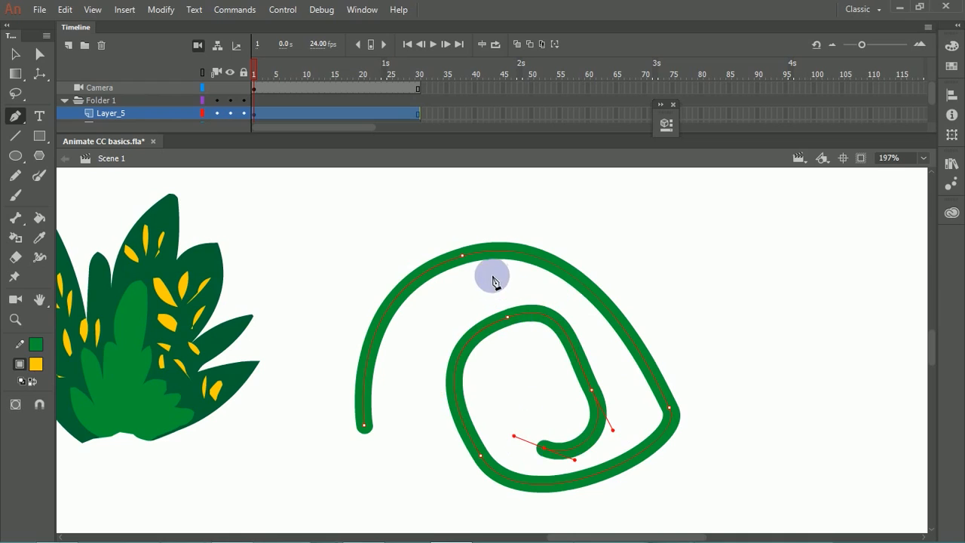
Step: Reshape the spiral with the Subselection Tool by moving four anchor points and lengthening the lower curve handle of its outer right point
click(40, 54)
drag(441, 240, 495, 290)
drag(461, 256, 435, 218)
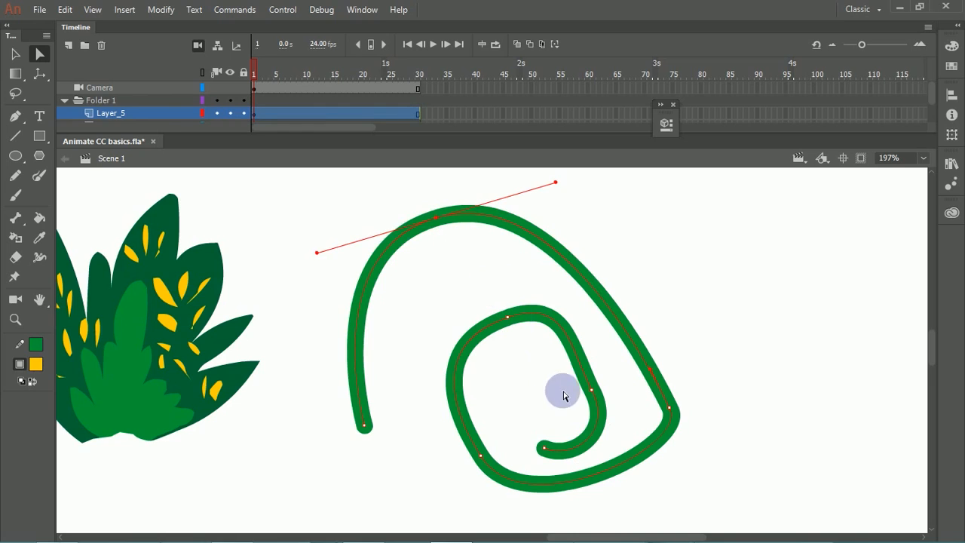
drag(592, 391, 599, 364)
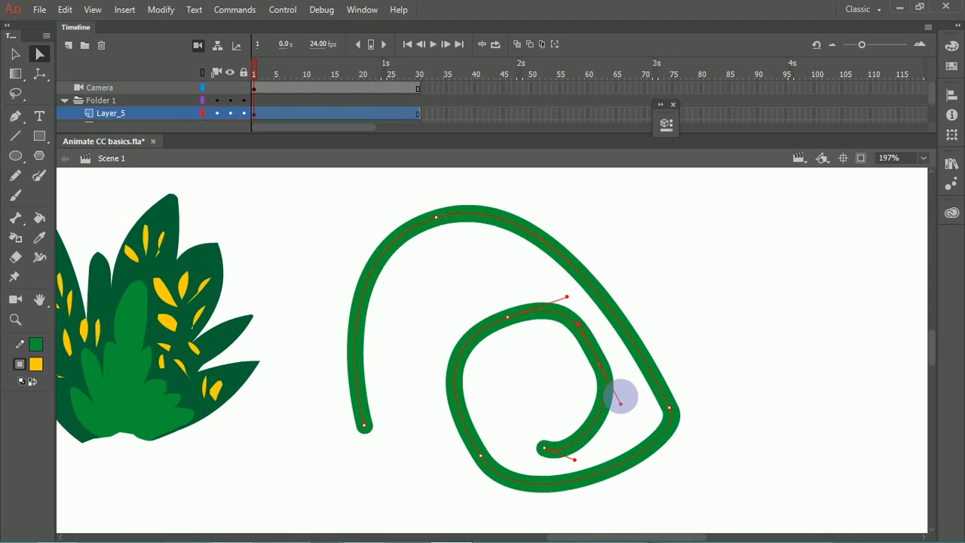
drag(511, 319, 491, 323)
click(669, 408)
drag(669, 411, 654, 331)
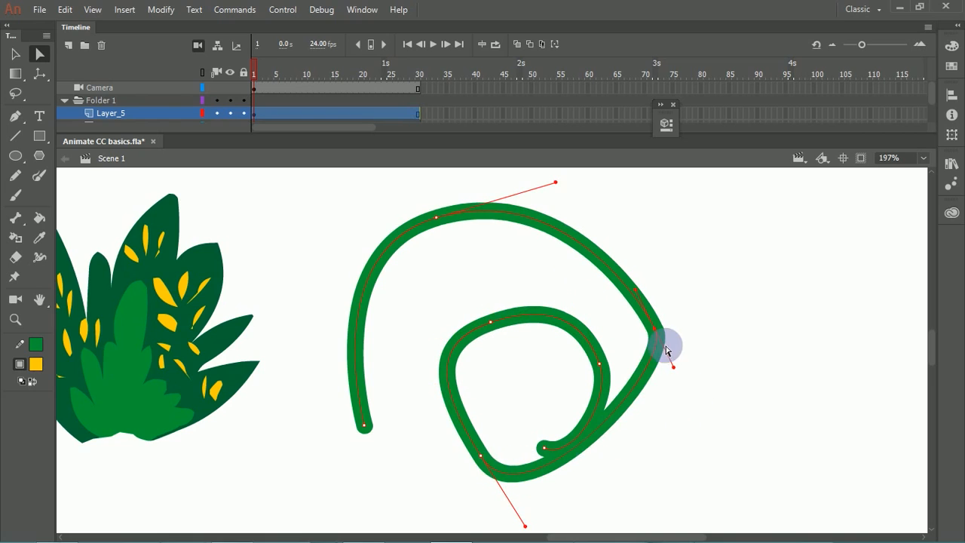
drag(674, 369, 746, 487)
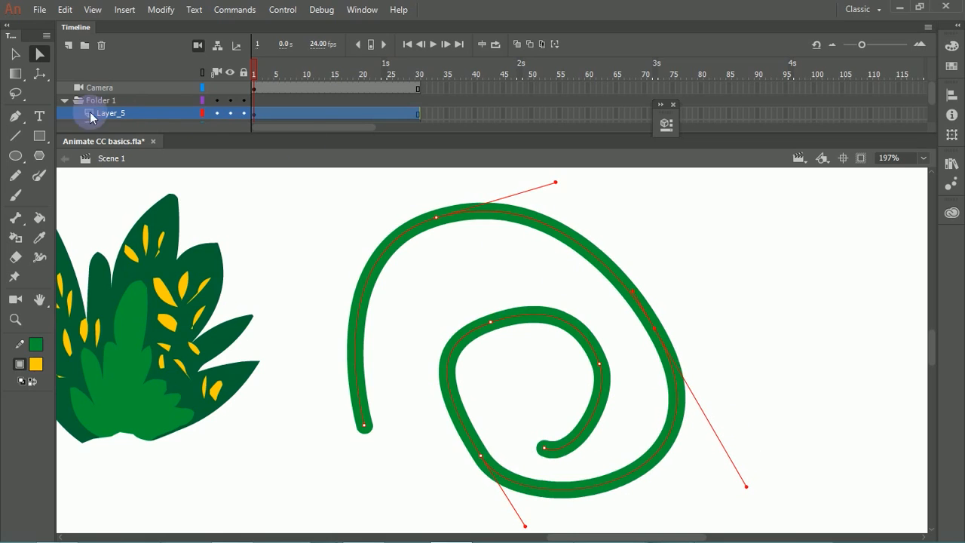
Step: Add two anchor points to the spiral's outer curve, one on its left side and one on its upper right
click(17, 118)
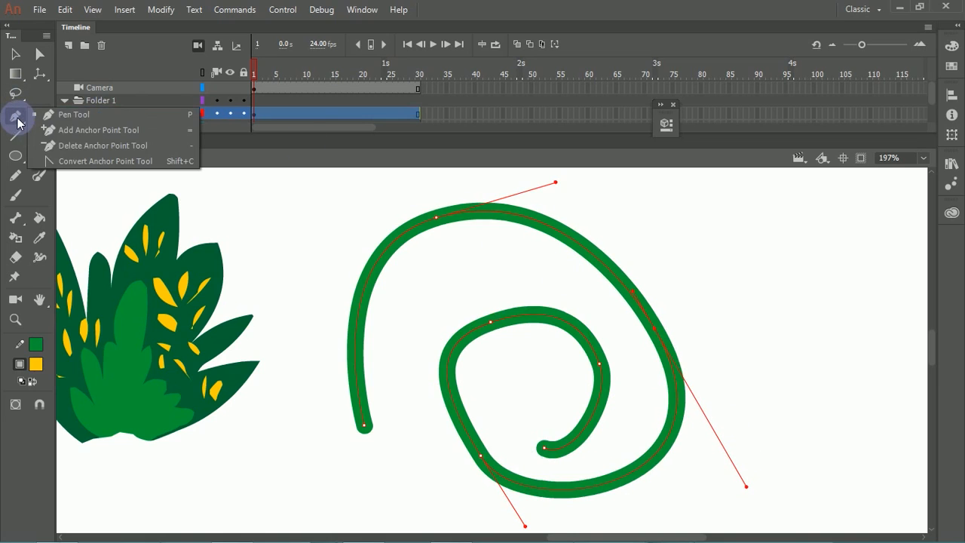
click(82, 131)
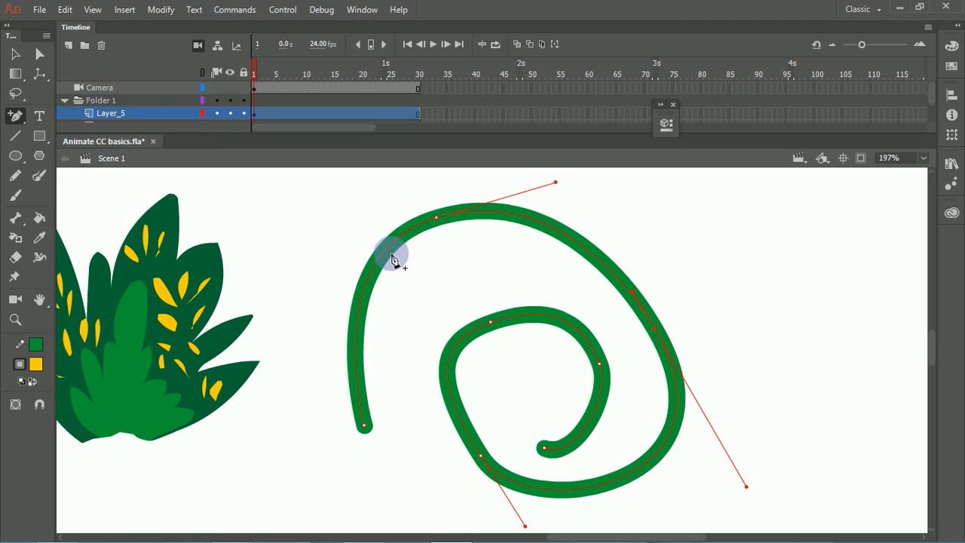
click(365, 294)
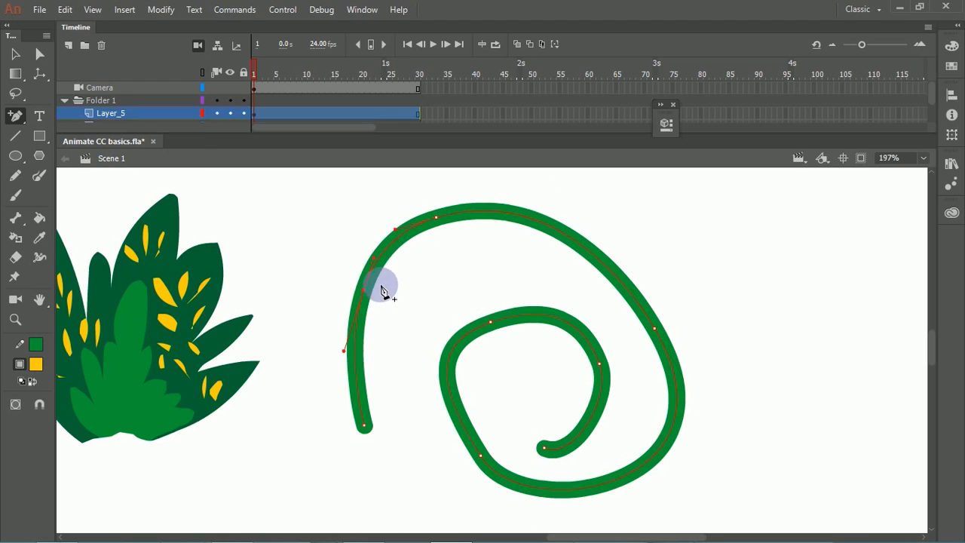
click(581, 246)
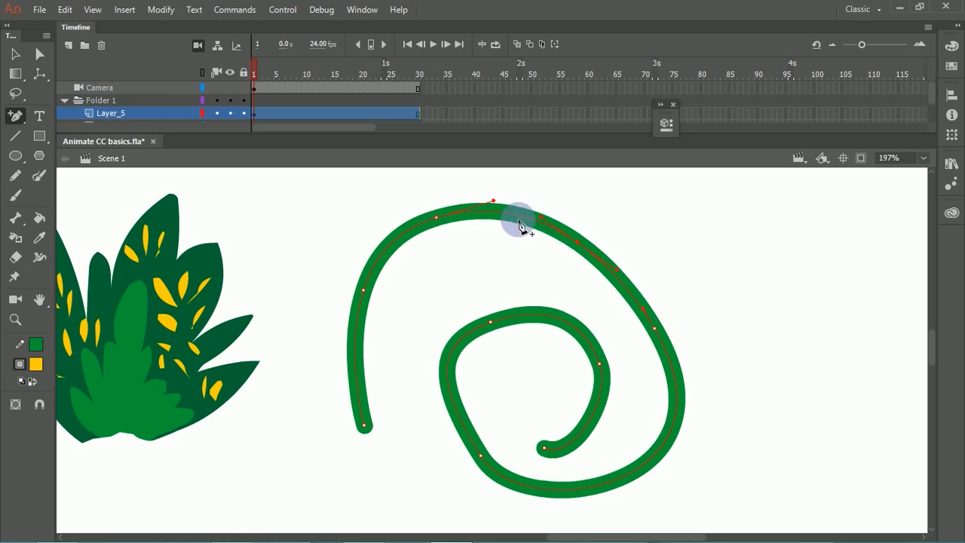
Step: Remove the anchor point on the spiral's upper right outer curve with the Delete Anchor Point Tool
click(21, 117)
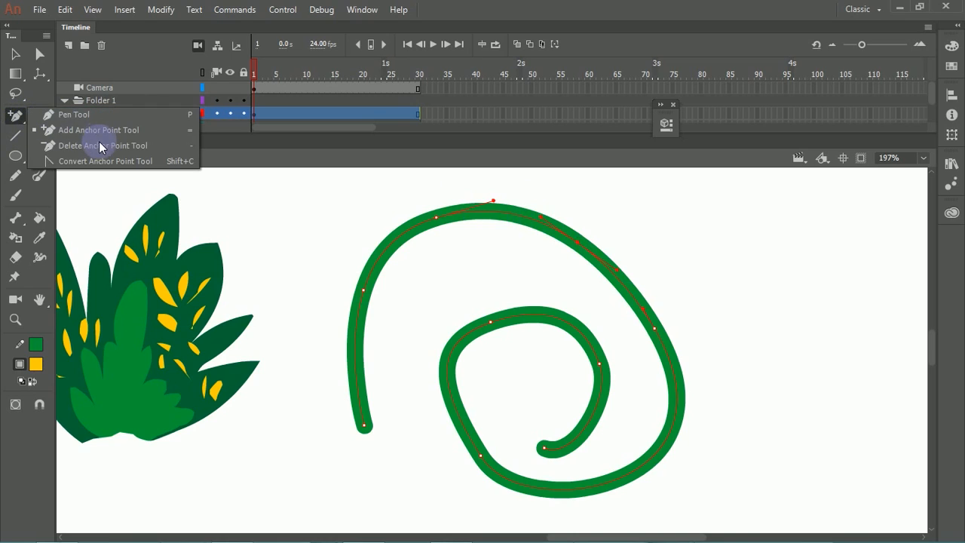
click(97, 148)
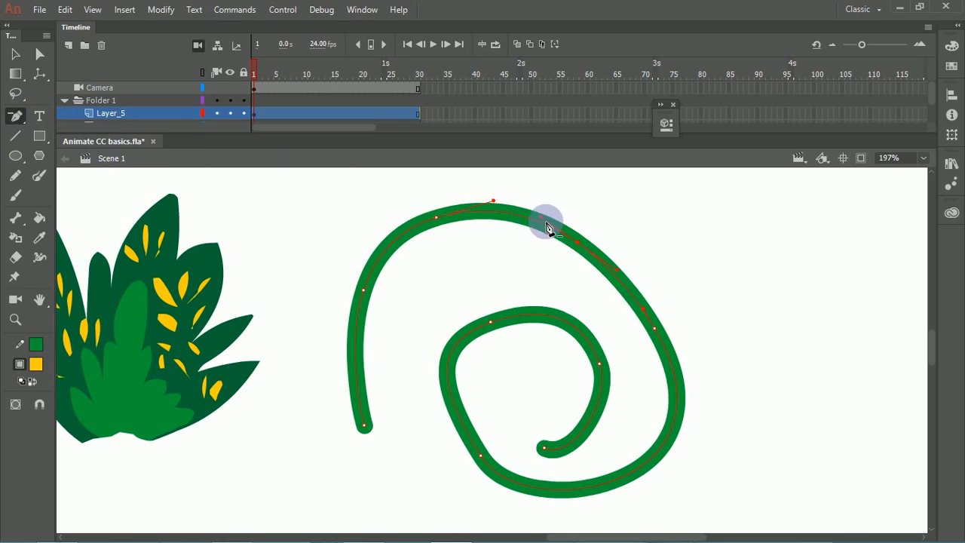
click(578, 247)
Step: Try deleting the anchor points at the top and left of the spiral's outer curve, and undo these deletions
click(438, 217)
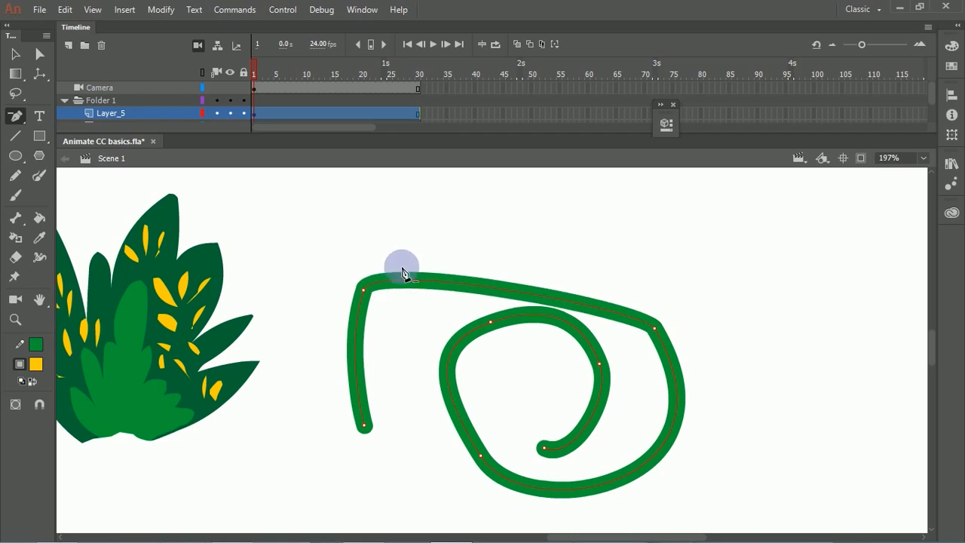
click(365, 289)
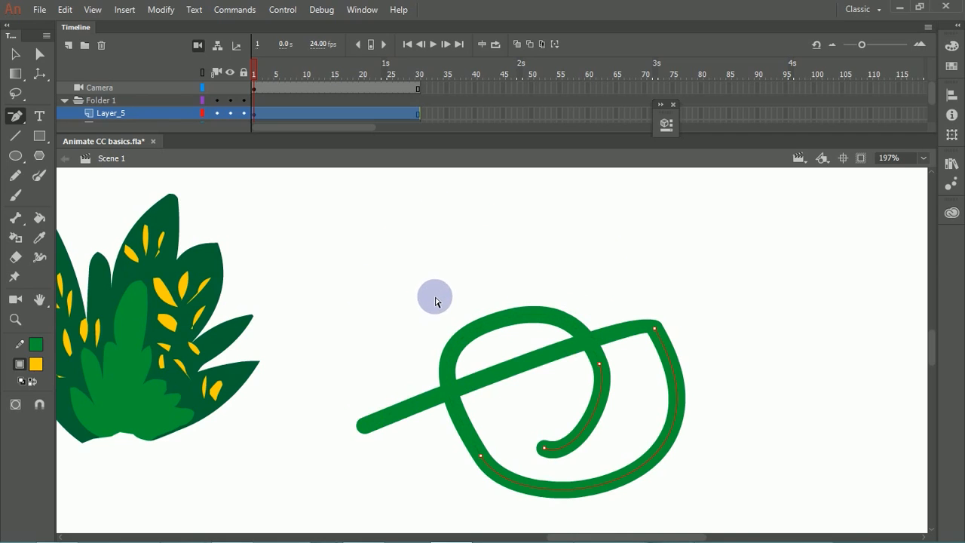
key(ctrl+z)
key(ctrl+z)
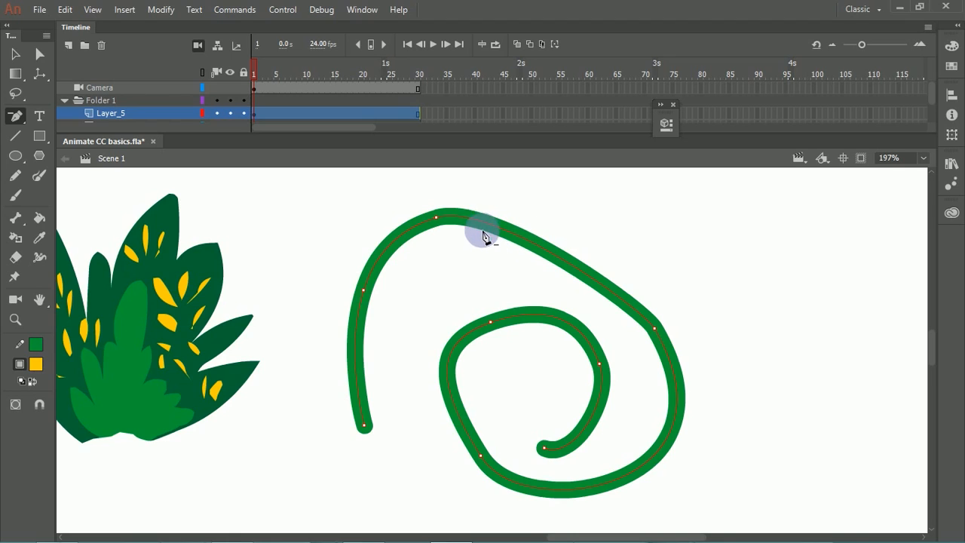
click(437, 220)
key(ctrl+z)
key(ctrl+z)
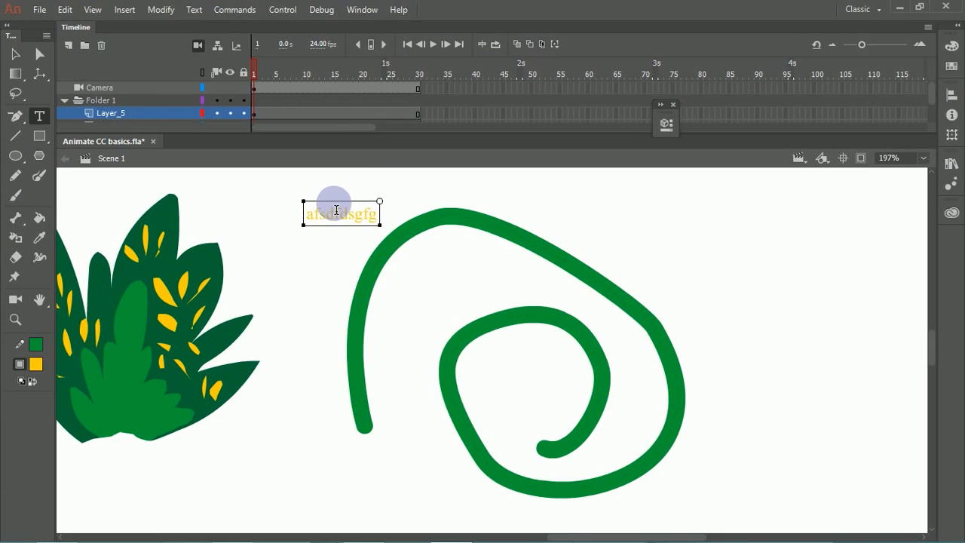
Step: Add the static text "afsdfdsgfgdgdfgfdgdfgdfgdfgdfgdfgdfg" near the spiral's top and shift it onto the upper arc
text(fdgdfgdfgdfgdfgdfgdfg)
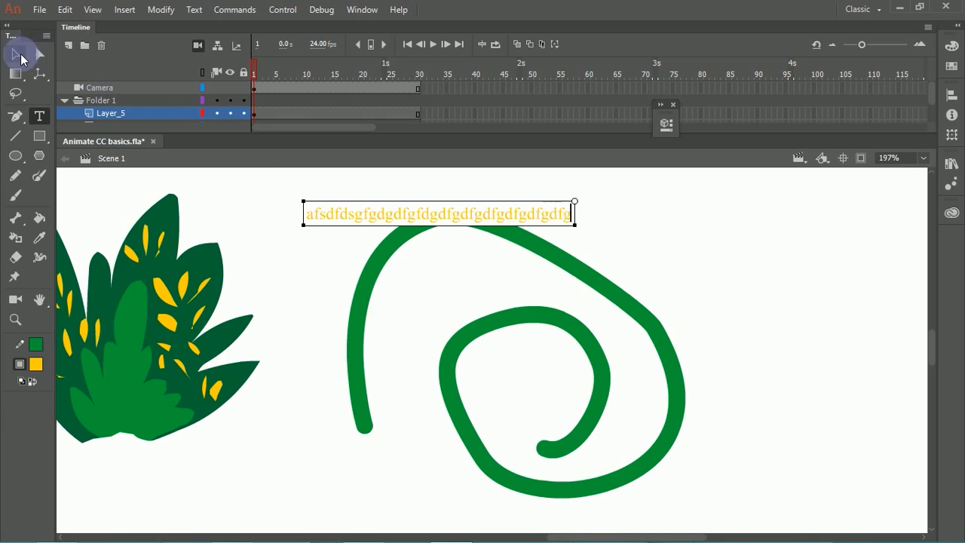
click(21, 56)
drag(538, 219, 559, 242)
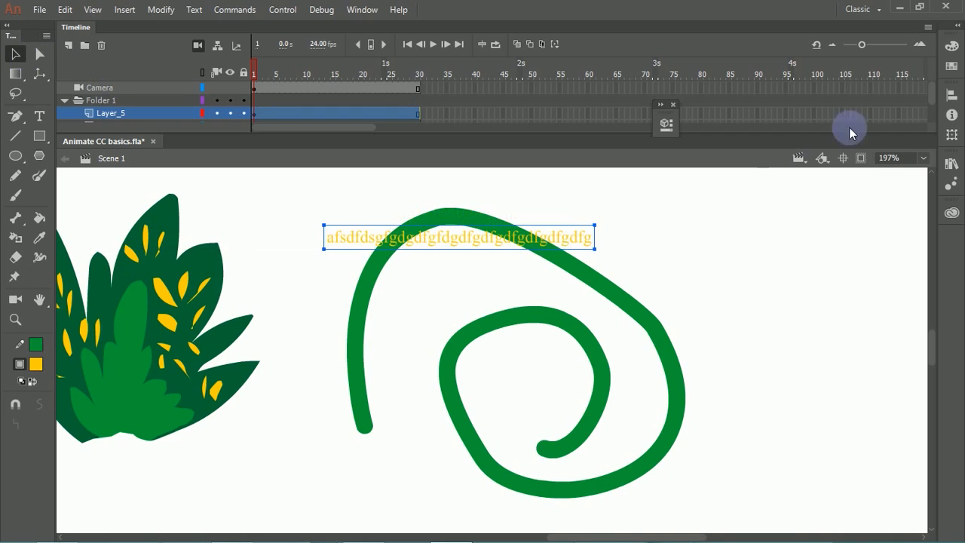
Step: Open the text's properties beside the drawing and set its color to black
click(666, 124)
drag(551, 112, 735, 94)
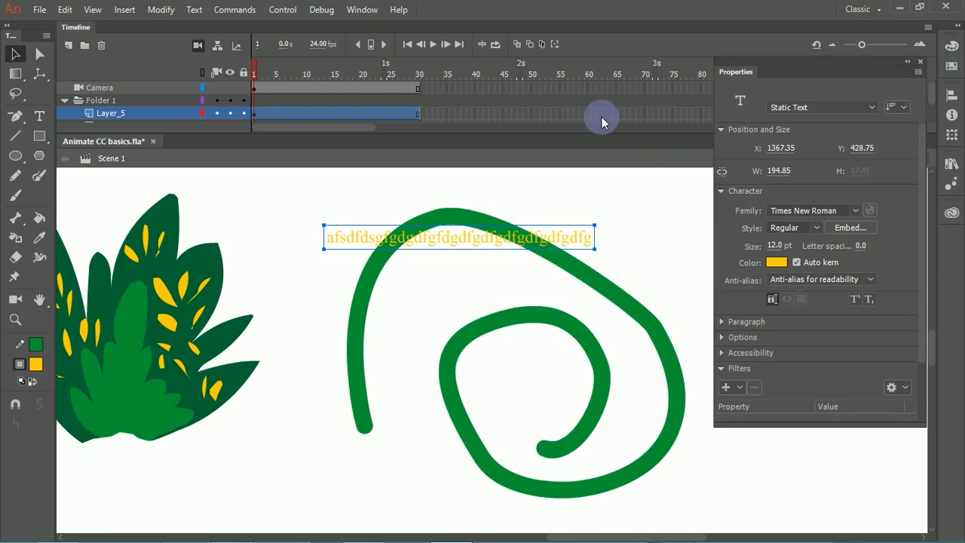
click(775, 262)
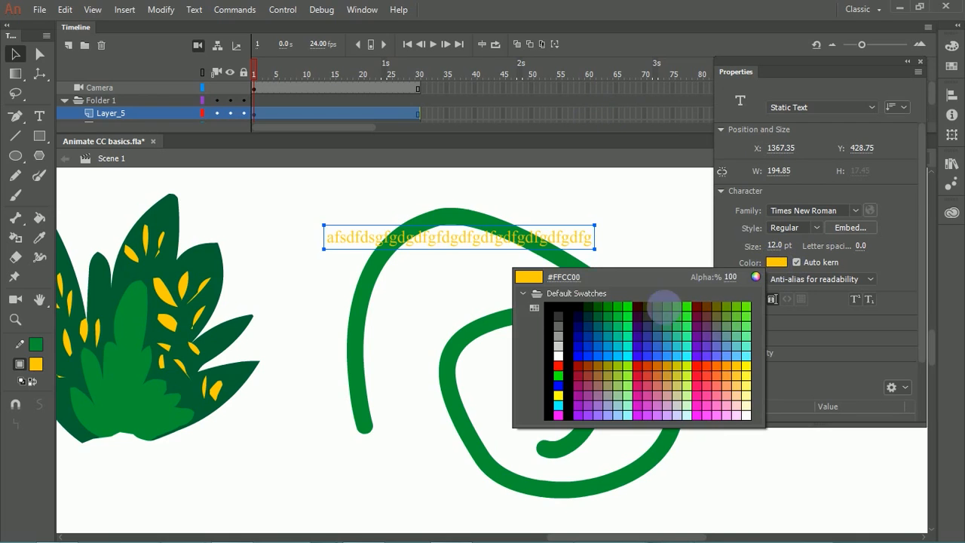
click(578, 308)
Step: Separate the text from the spiral by moving the text up and the spiral down and slightly left
mouse_move(521, 241)
mouse_down()
mouse_move(491, 189)
mouse_move(485, 307)
mouse_move(467, 305)
mouse_up()
click(500, 227)
click(506, 263)
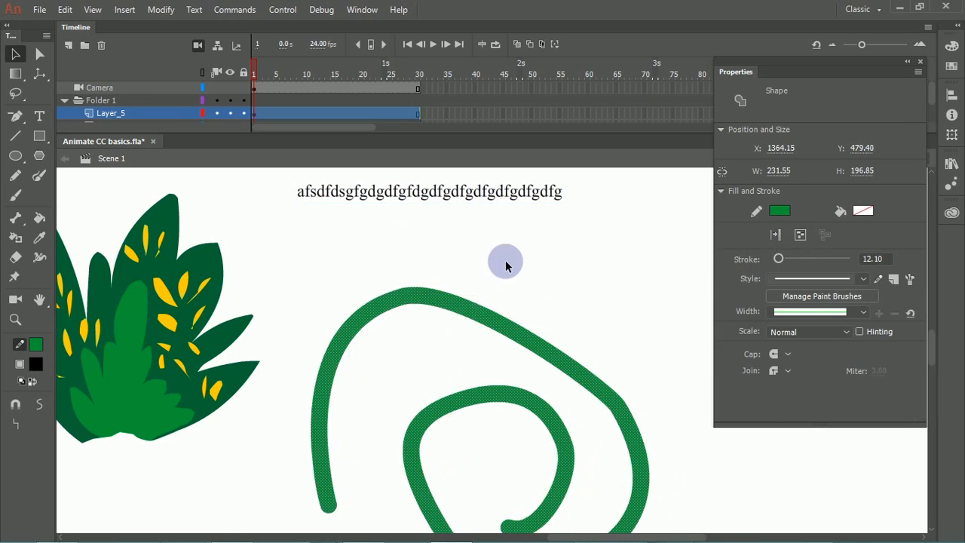
Step: Set the text's size to 27 pt and its font family to Tw Cen MT Condensed Extra Bold
click(515, 196)
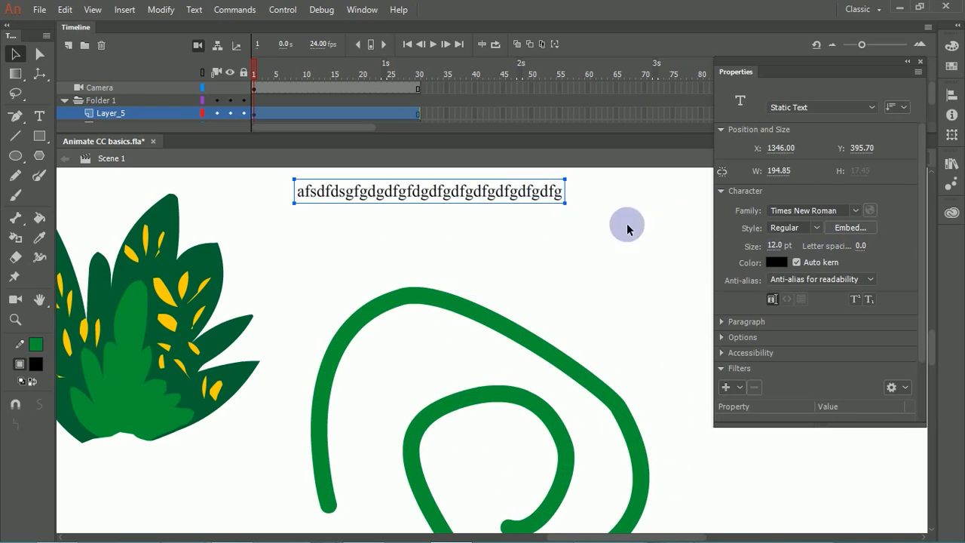
mouse_move(774, 245)
mouse_down()
mouse_move(796, 248)
mouse_move(788, 245)
mouse_up()
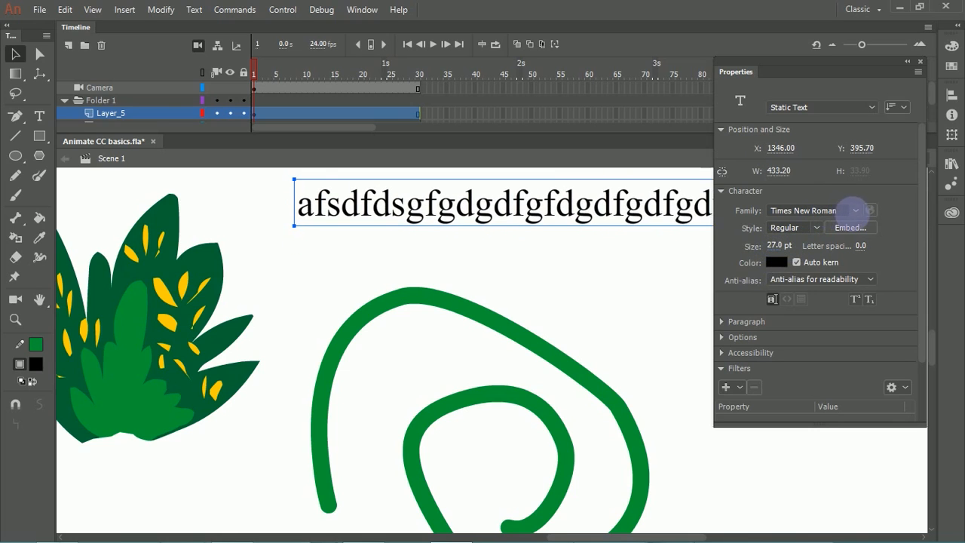
click(848, 233)
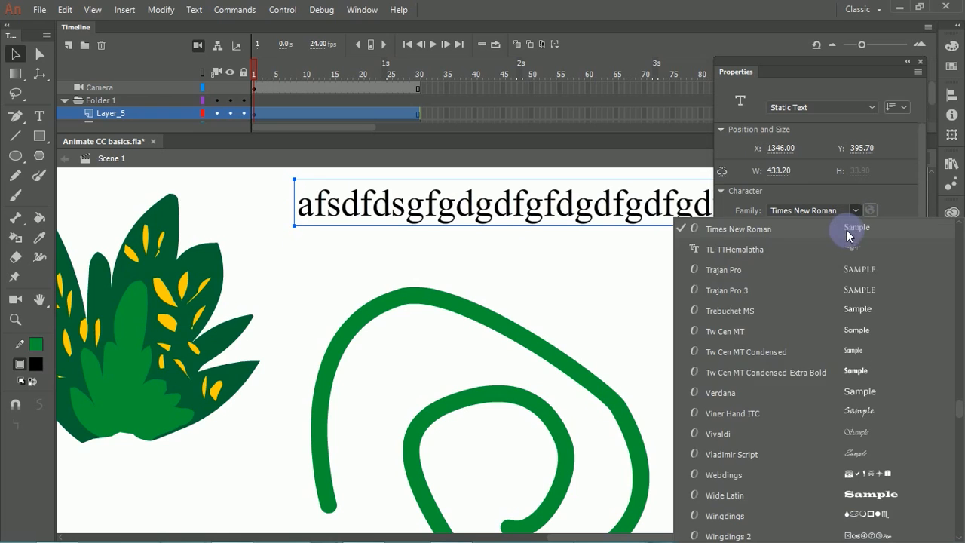
click(762, 359)
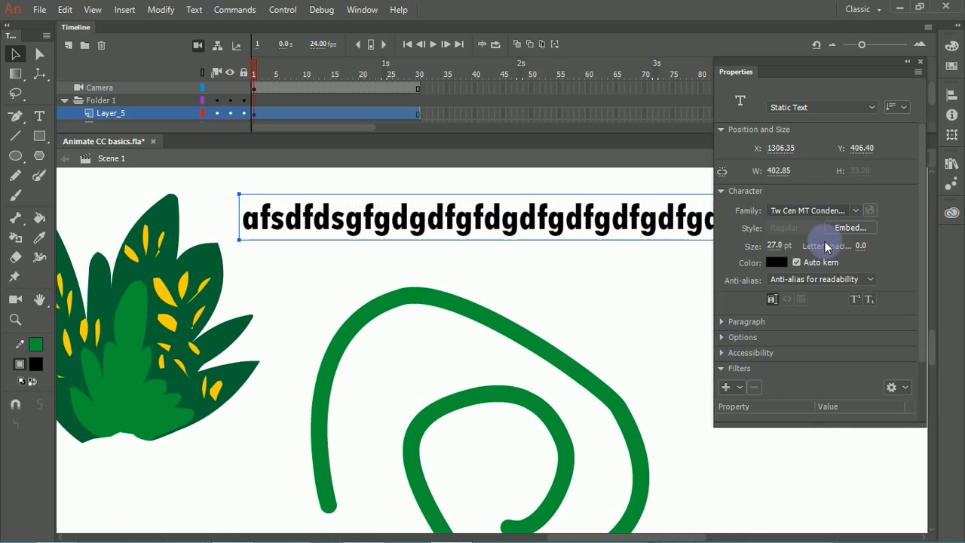
Step: Change the text's font family to Viner Hand ITC and leave its character settings expanded
click(860, 210)
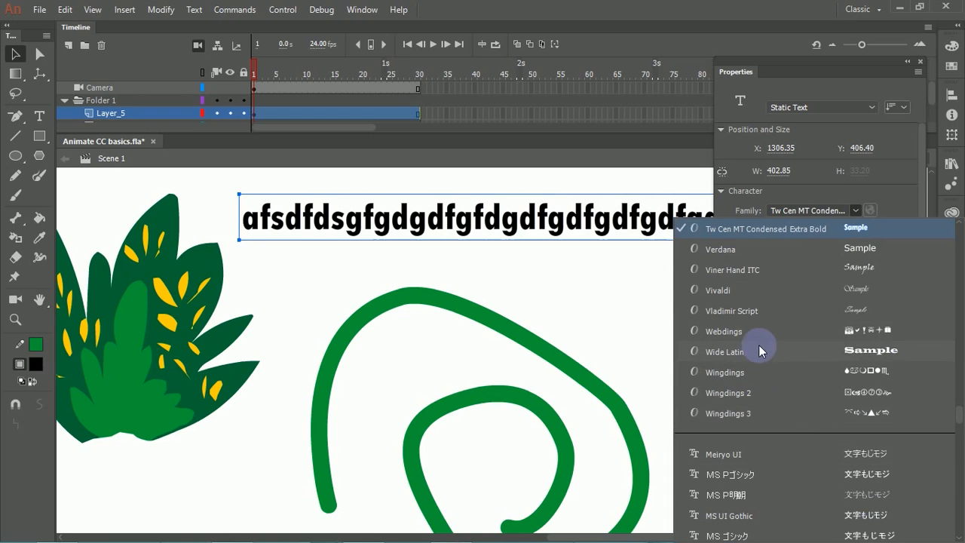
click(749, 268)
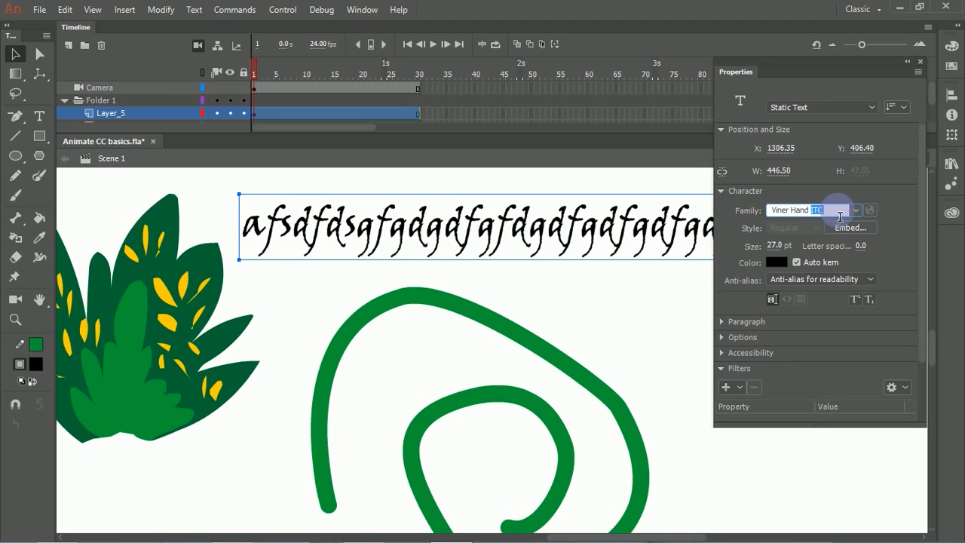
click(837, 191)
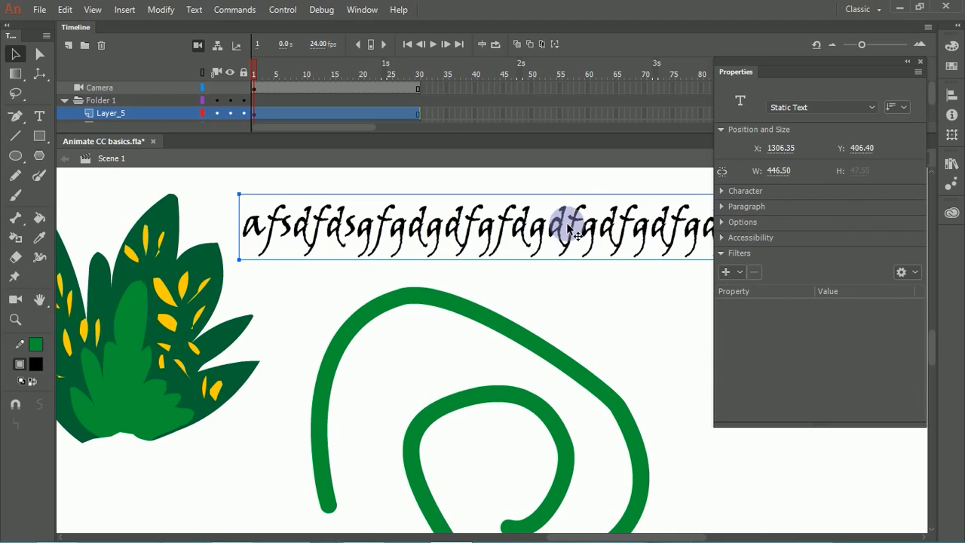
click(722, 193)
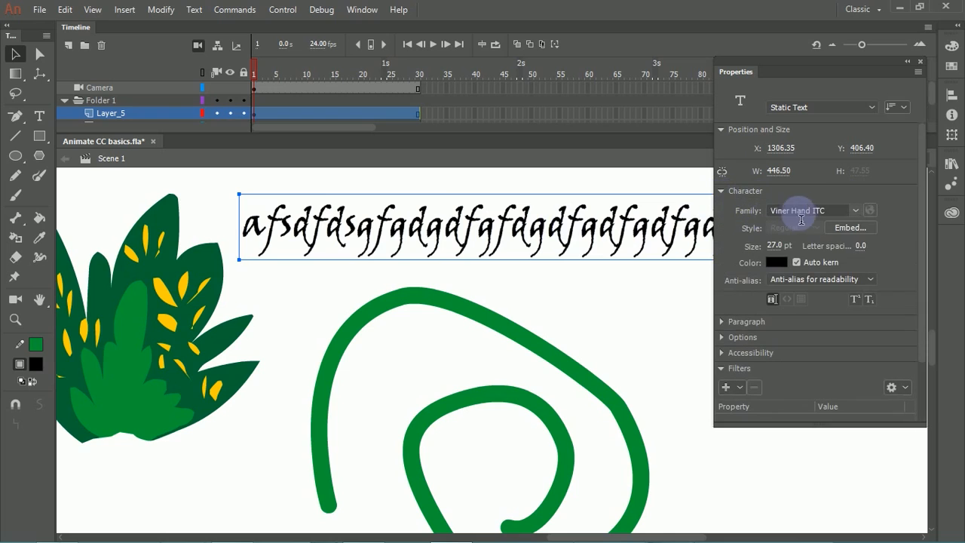
Step: Preview successive font families on the text in both list directions and settle on 小塚明朝 Pro
click(833, 215)
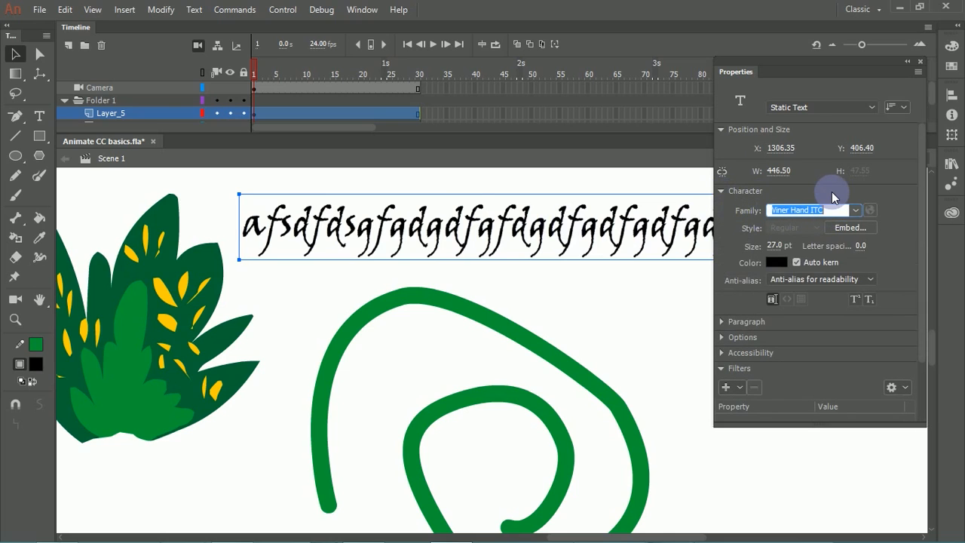
key(Up)
key(Up)
key(Up)
key(Up)
key(Up)
key(Up)
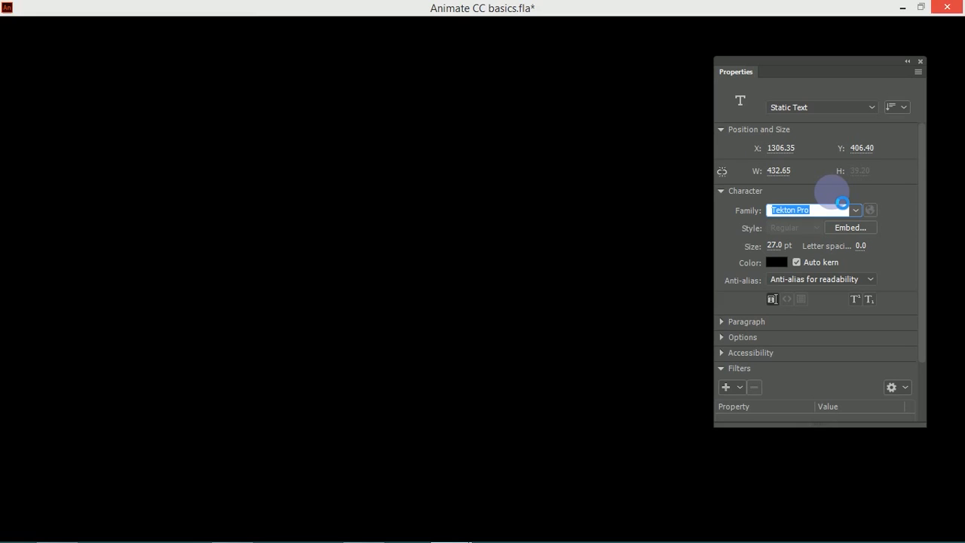
key(Up)
key(Up)
key(Up)
key(Up)
key(Up)
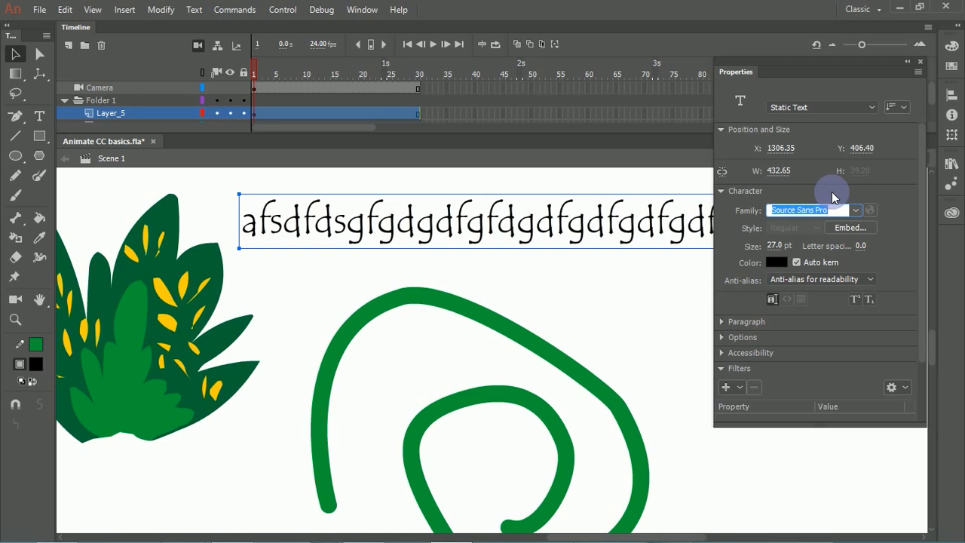
key(Down)
key(Down)
key(Down)
key(Down)
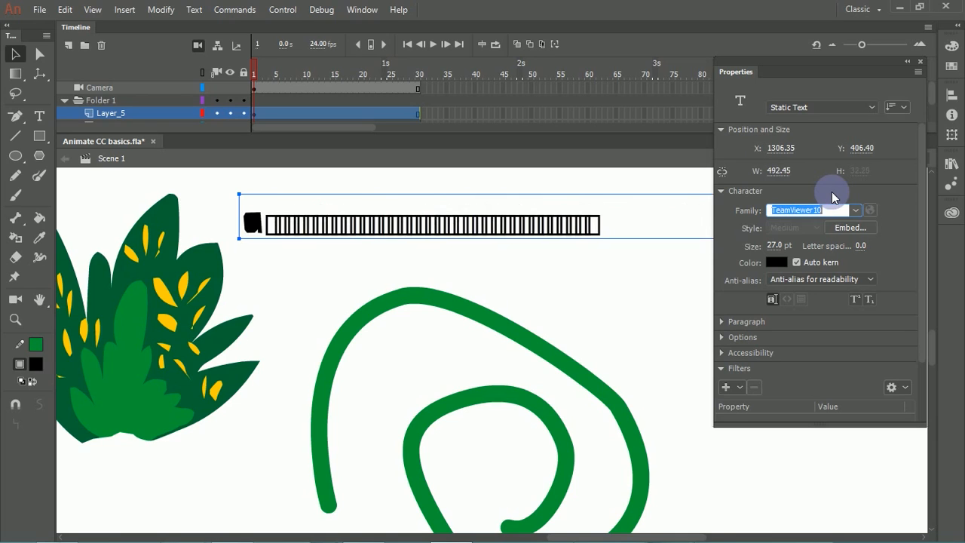
key(Down)
key(Down)
key(Down)
key(Down)
key(Down)
key(Down)
key(Down)
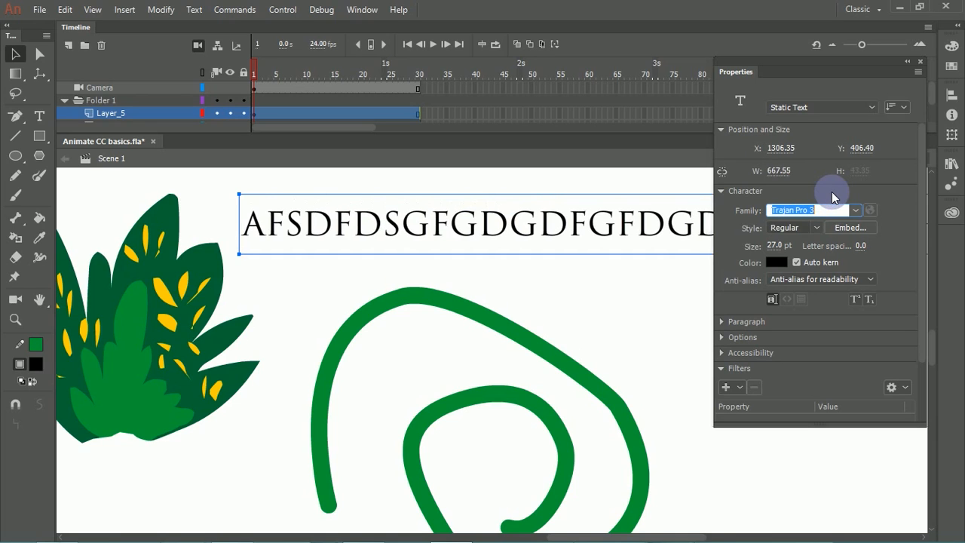
key(Down)
key(Down)
key(Down)
key(Down)
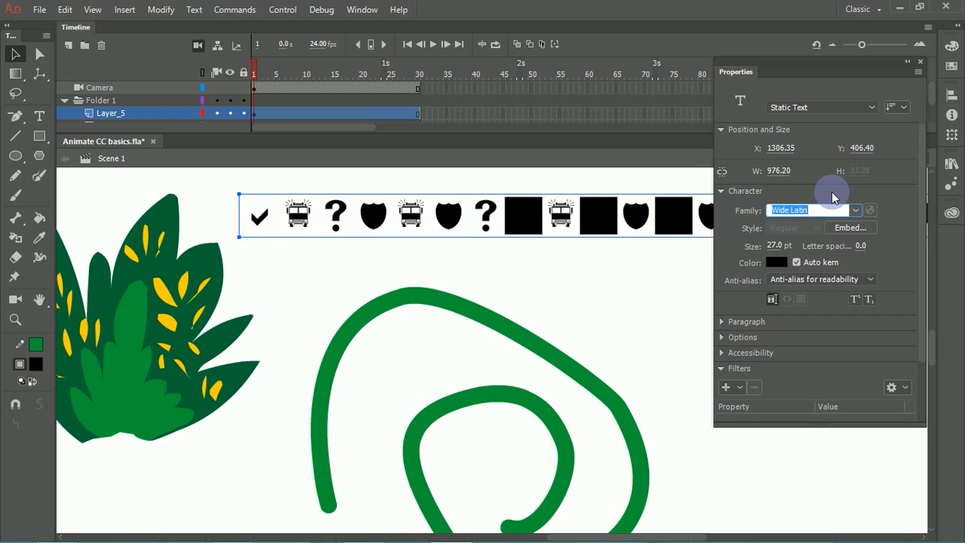
key(Down)
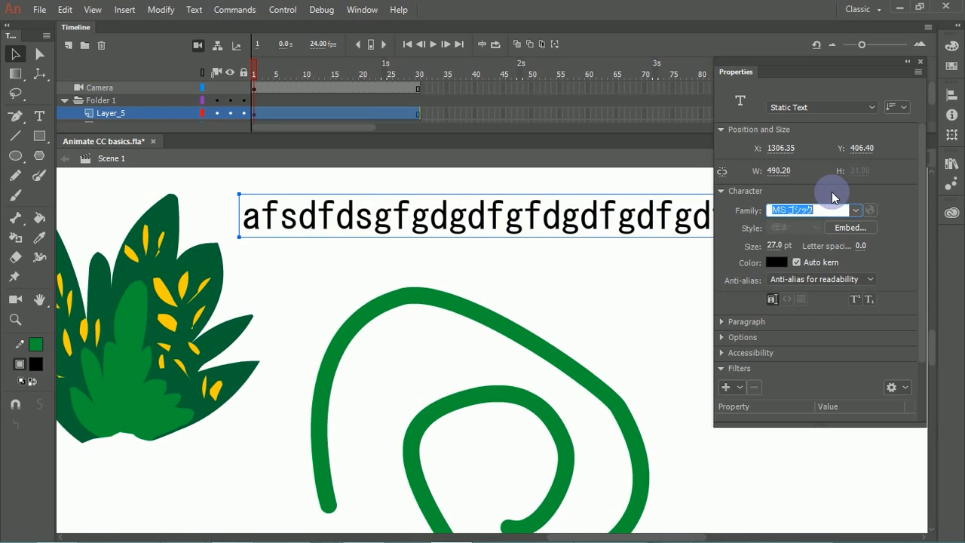
key(Down)
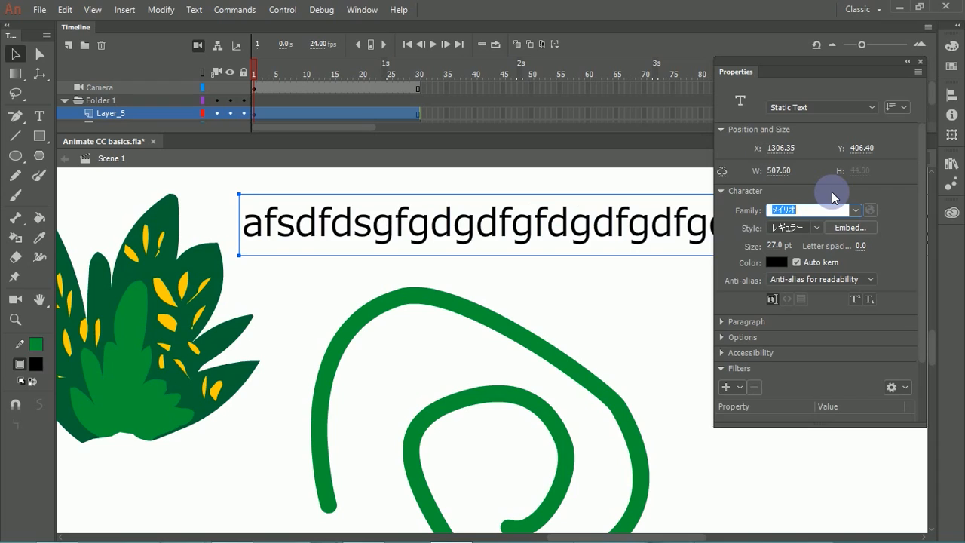
key(Down)
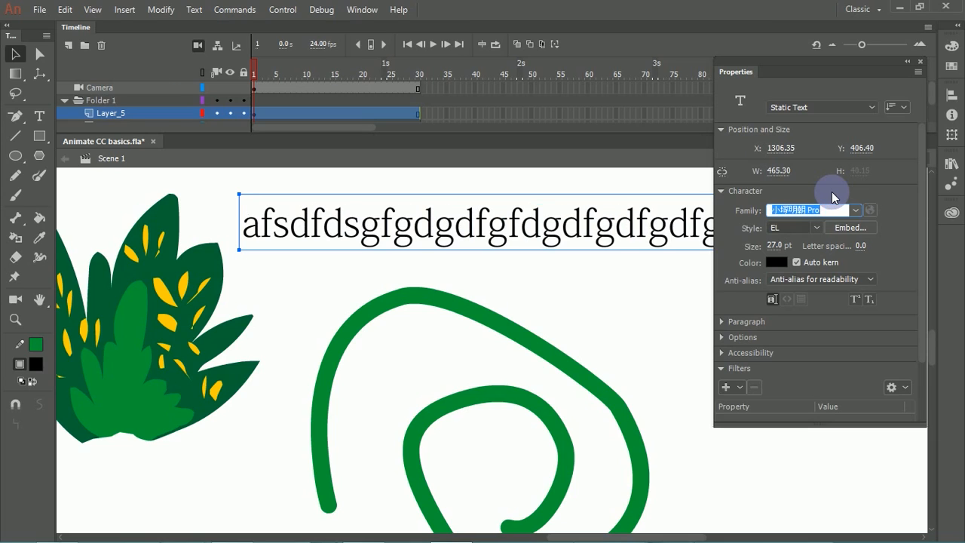
Step: Examine the text's link options and its paragraph format, spacing and margin settings
click(723, 338)
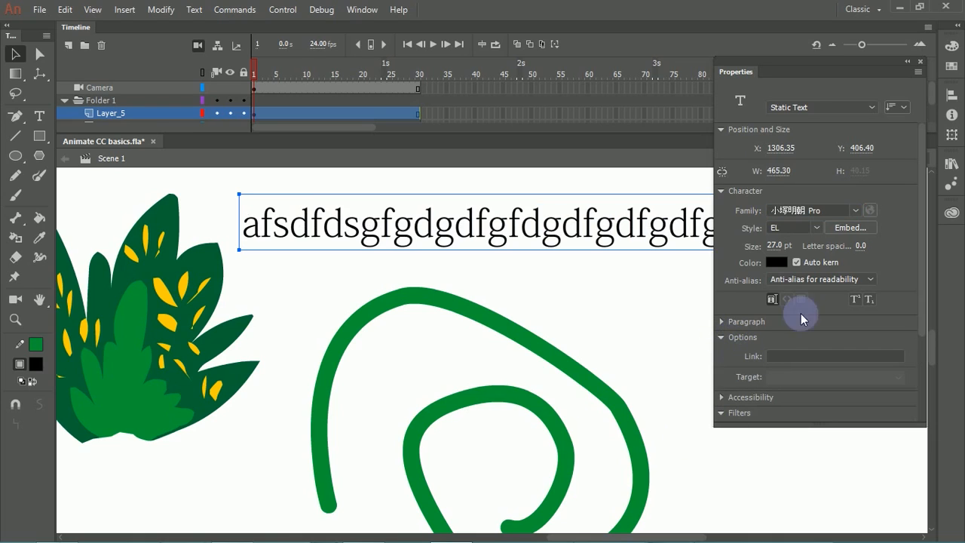
click(722, 339)
click(721, 321)
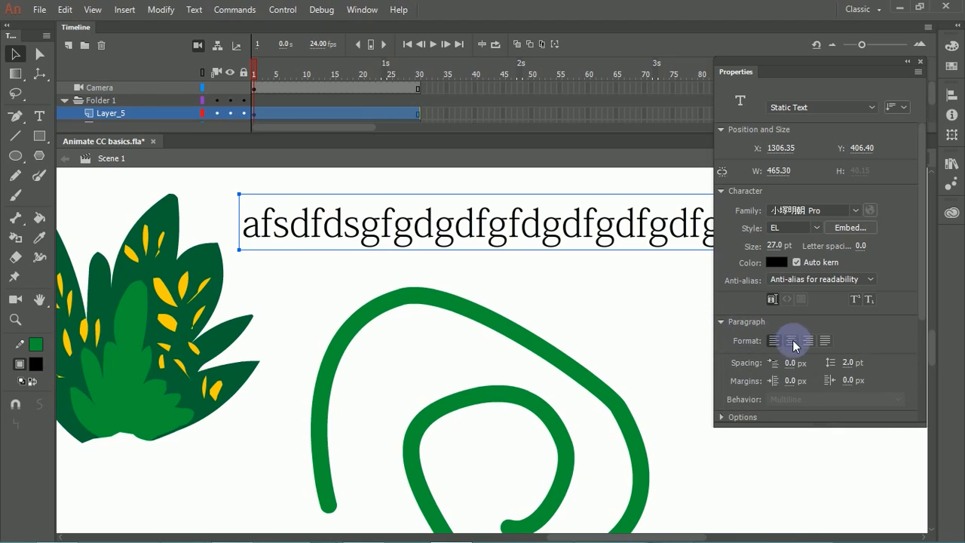
Step: Move the text up and left into the empty area above the plant and the spiral
click(603, 300)
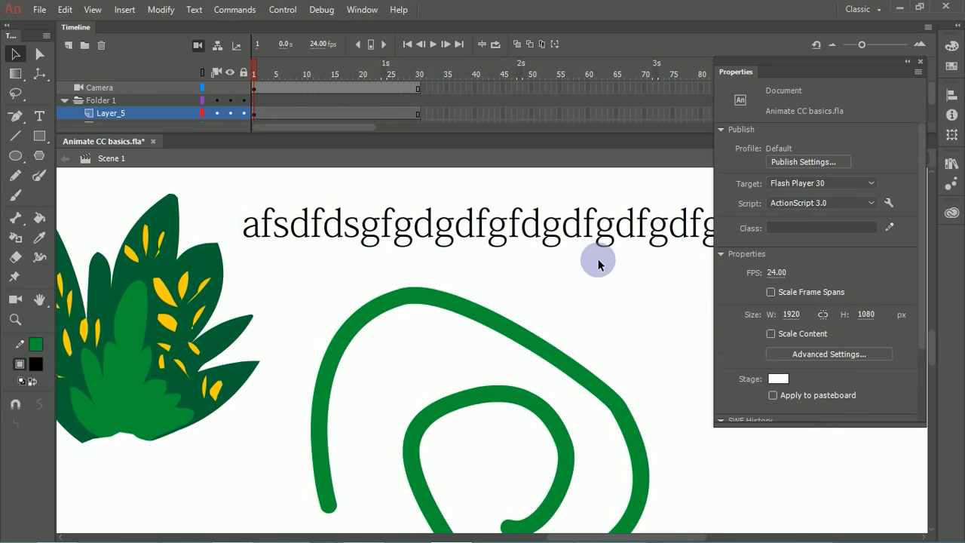
key(ctrl+minus)
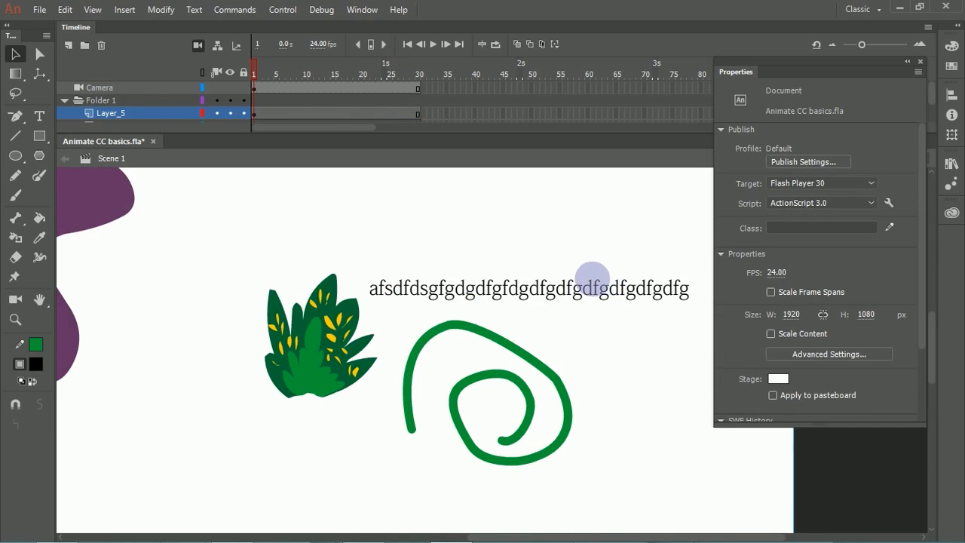
drag(568, 276, 492, 212)
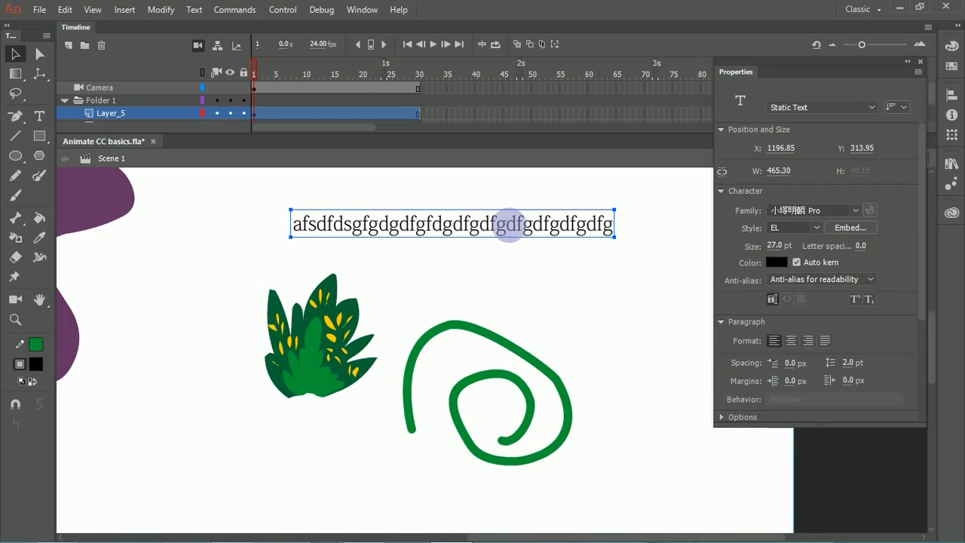
Step: Add two more lines to the text, "ms,dfnsd,fmds,fsd,fds" and "sdfdsfdsfsdfs", and finish editing it
double_click(510, 224)
double_click(558, 229)
click(557, 224)
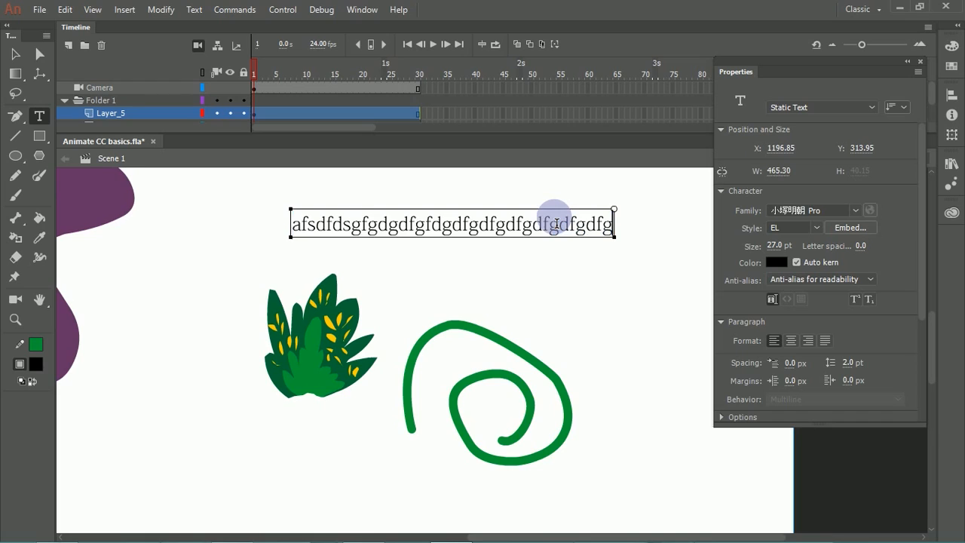
key(Return)
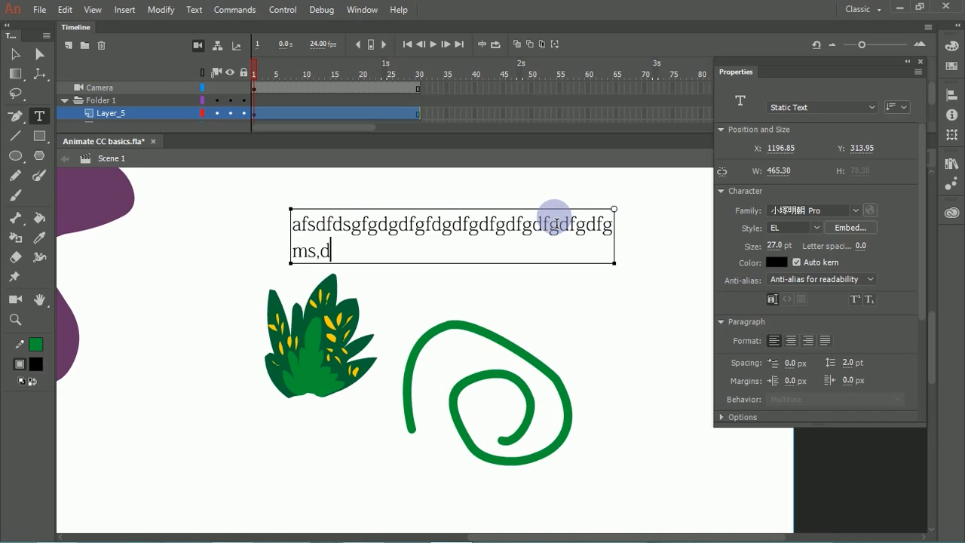
text(ms,dfnsd,fmds,fsd,fds)
key(Return)
text(sdfdsfdsfsdfs)
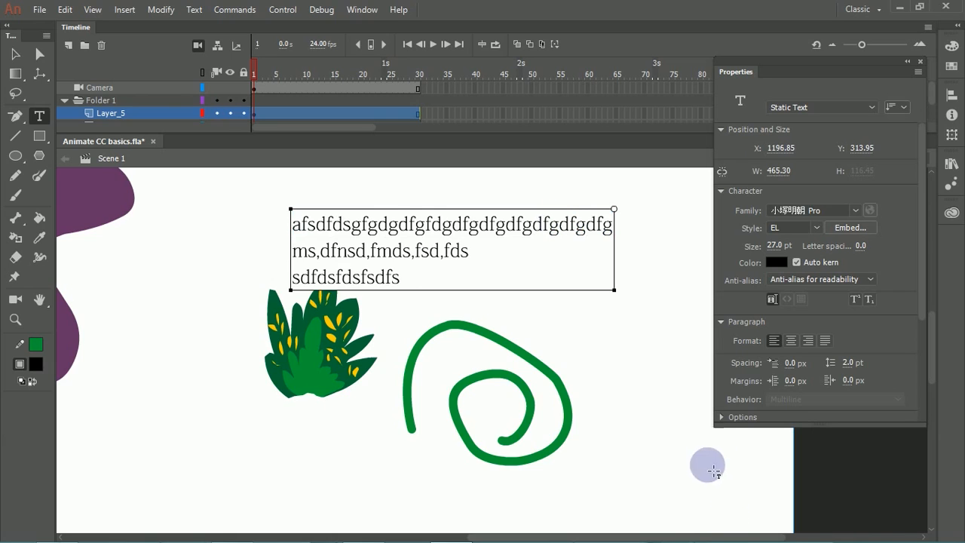
click(625, 364)
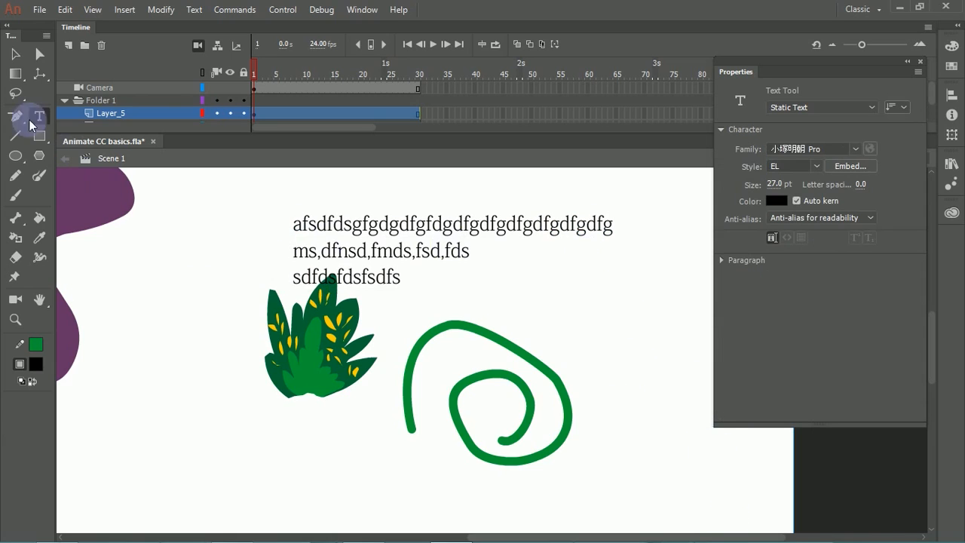
Step: Move the text block up and right, clear of the plant, and switch its alignment through centred and right-aligned to justified
click(15, 54)
drag(410, 247, 439, 218)
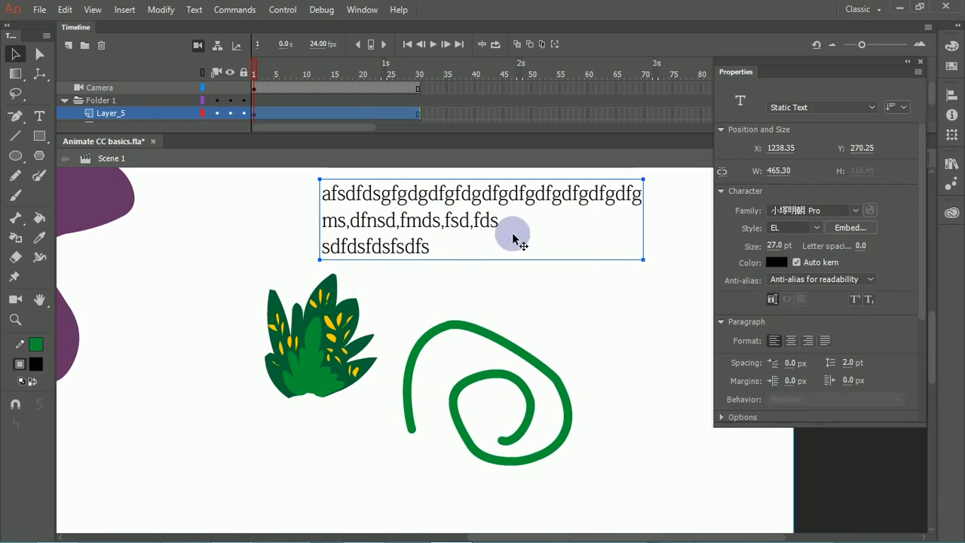
click(794, 340)
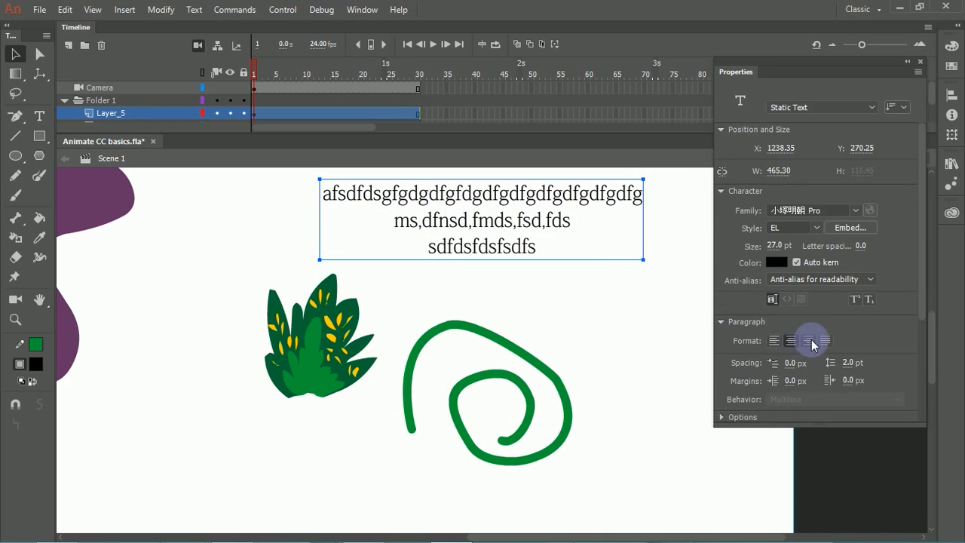
click(809, 340)
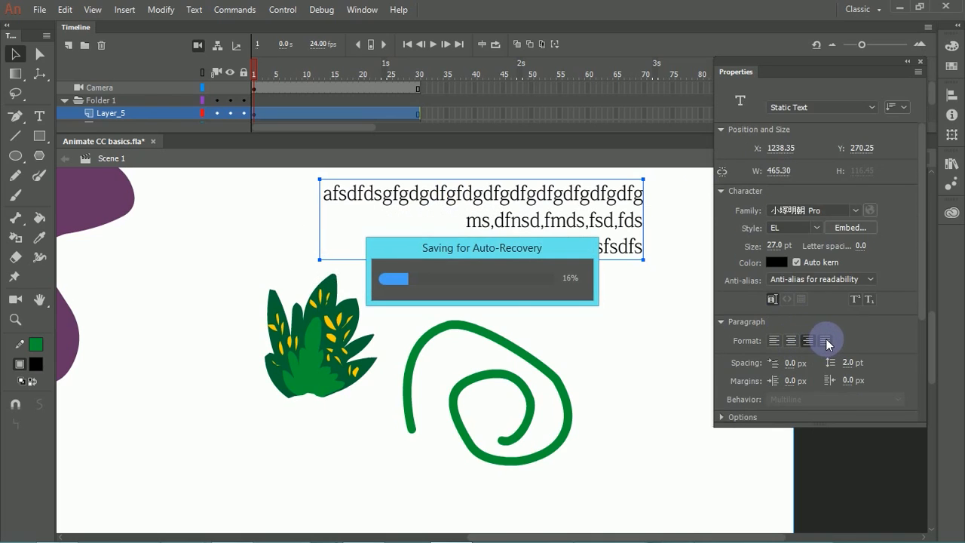
click(825, 339)
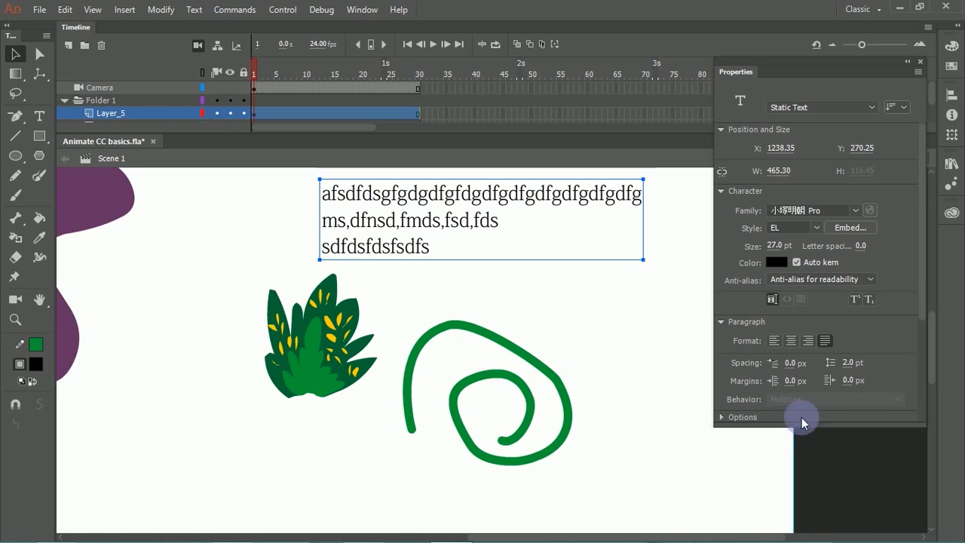
Step: Try a negative indent, 10 pt line spacing and an 11.1 px right margin on the text, and undo the left margin change
drag(797, 363, 776, 363)
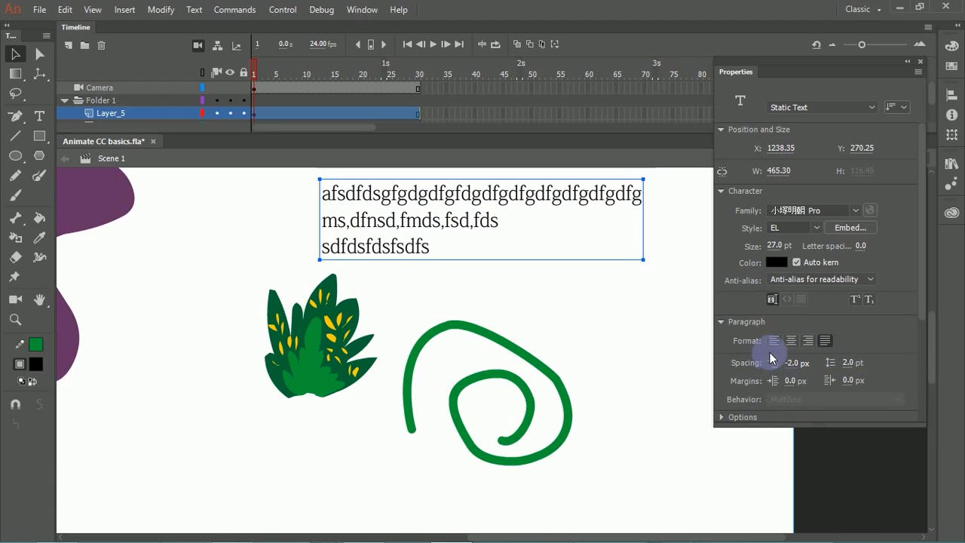
click(826, 341)
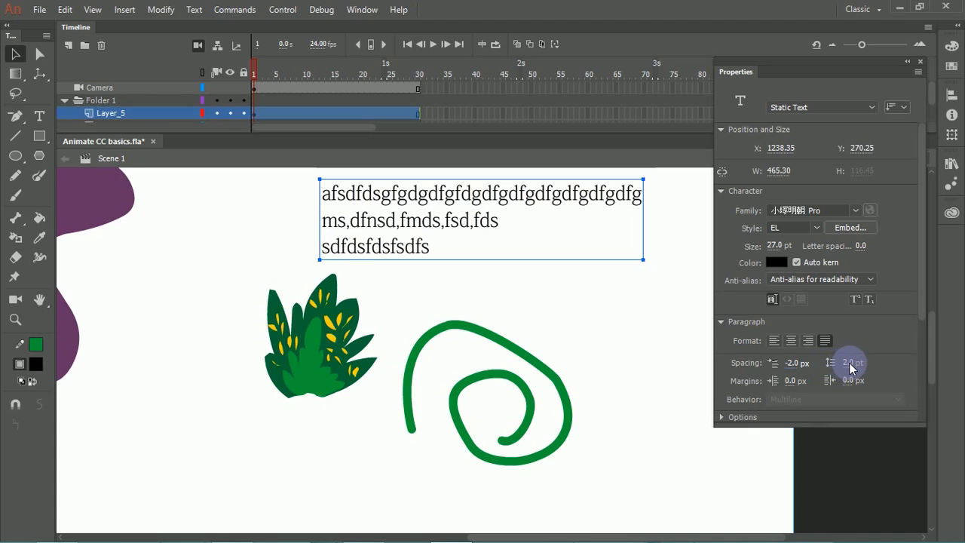
mouse_move(853, 362)
mouse_down()
mouse_move(914, 365)
mouse_move(847, 363)
mouse_move(862, 367)
mouse_up()
drag(795, 381, 899, 380)
key(ctrl+z)
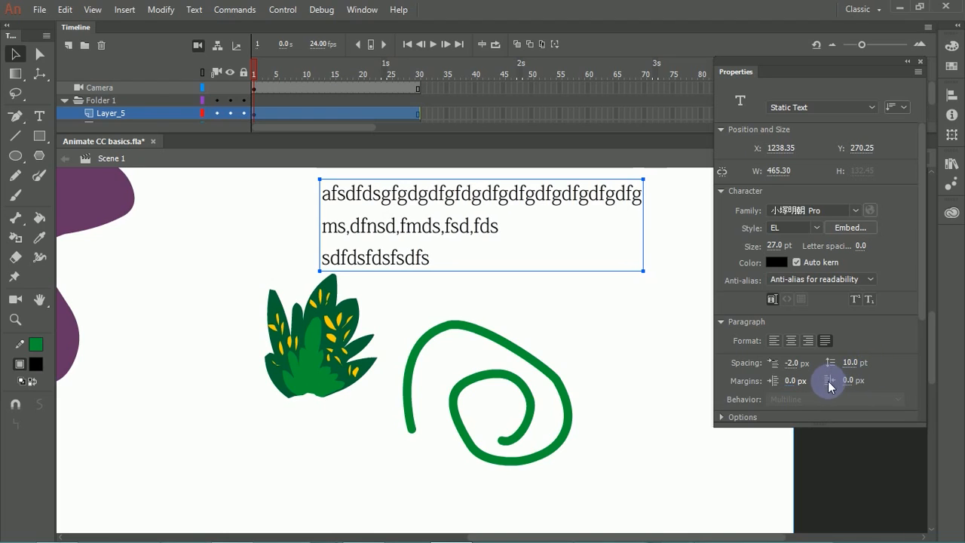
drag(852, 380, 872, 366)
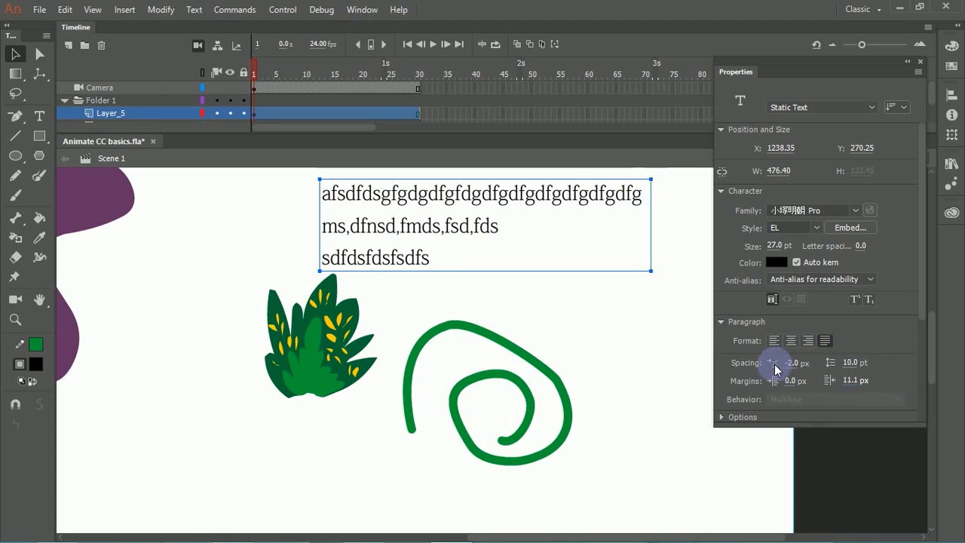
mouse_move(791, 363)
mouse_down()
mouse_move(860, 371)
mouse_move(791, 362)
mouse_move(785, 374)
mouse_up()
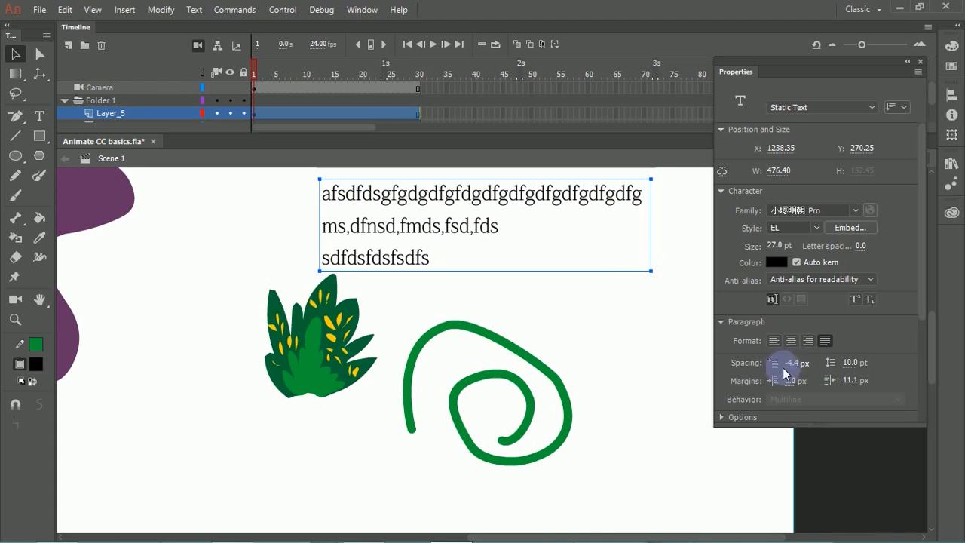
Step: Reset the text's indent, right margin and line spacing to 0
text(0)
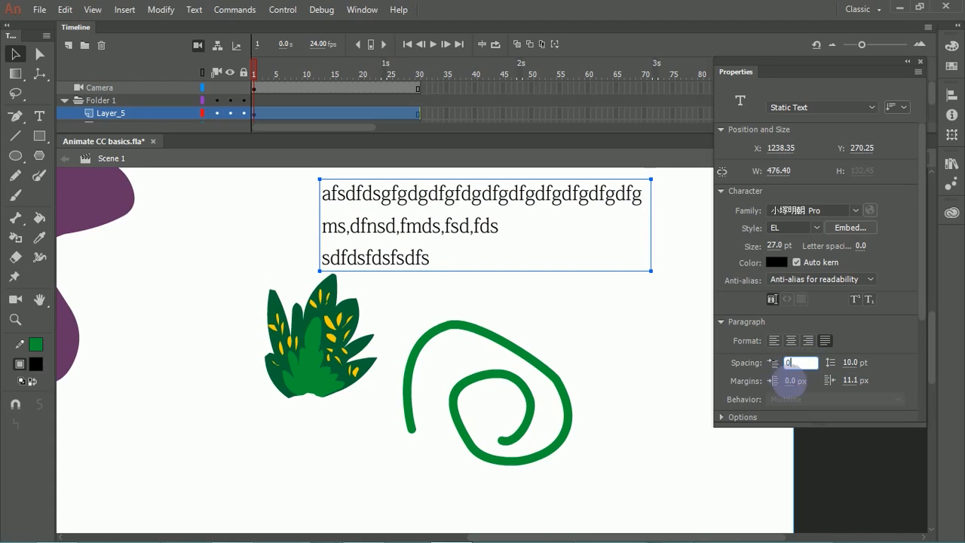
click(852, 380)
text(0)
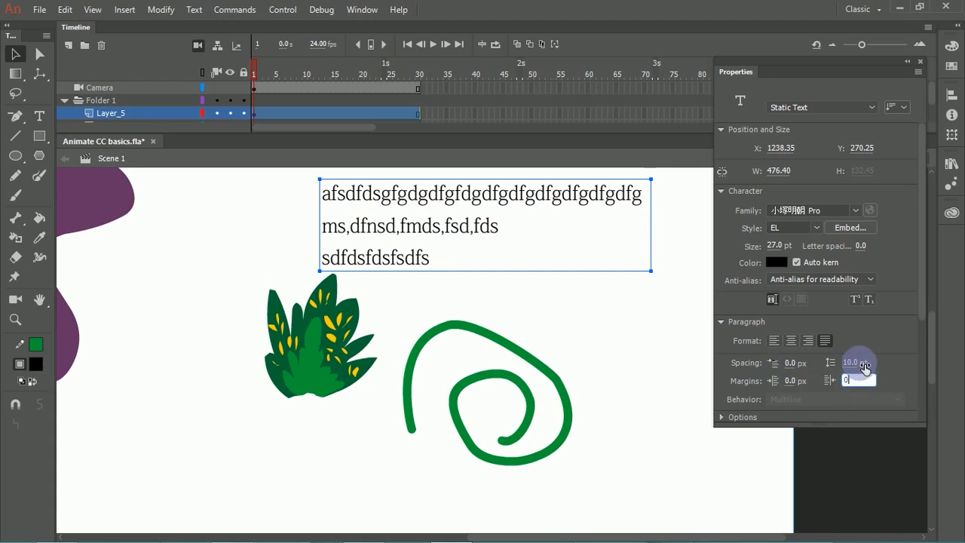
key(Return)
text(0)
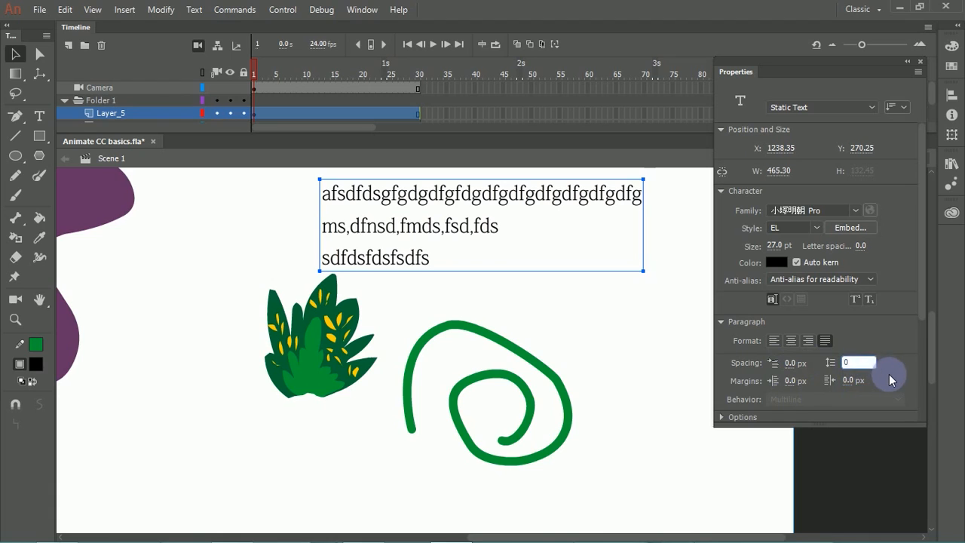
key(Return)
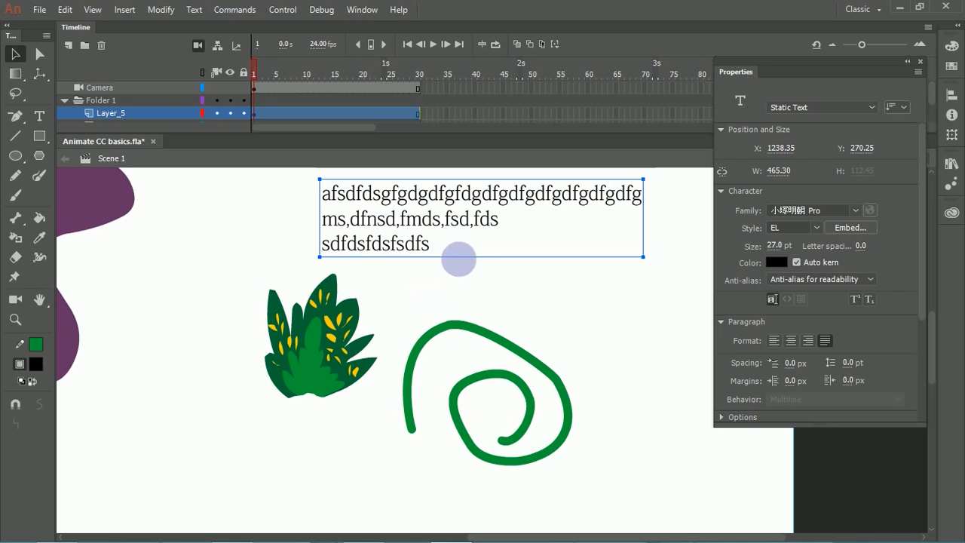
Step: Delete the text block, the green spiral and the plant from the stage
key(Delete)
mouse_move(380, 273)
mouse_down()
mouse_move(554, 457)
mouse_move(631, 504)
mouse_move(647, 526)
mouse_up()
key(Delete)
drag(404, 221, 217, 451)
key(Delete)
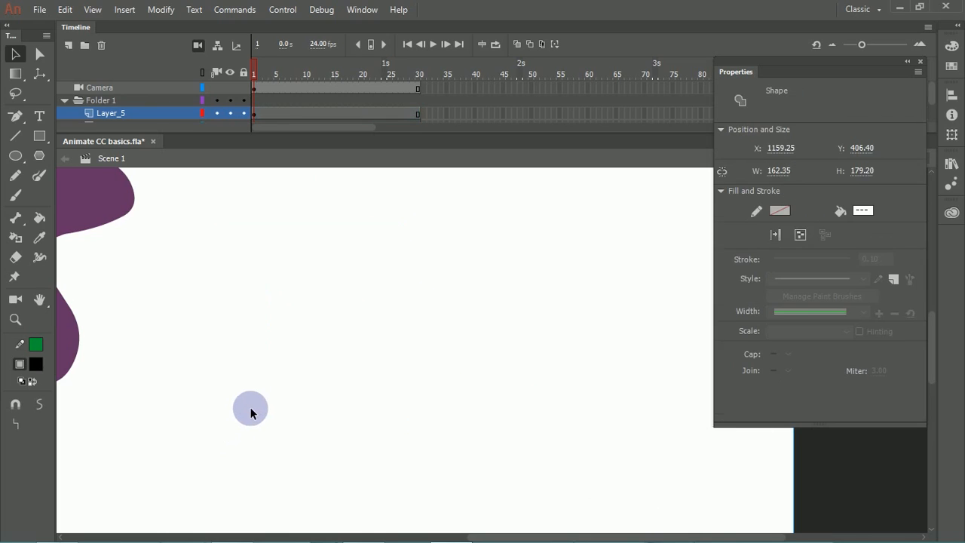
Step: Draw a closed, slanted four-sided outline in green with the Line tool on the empty stage area
click(16, 138)
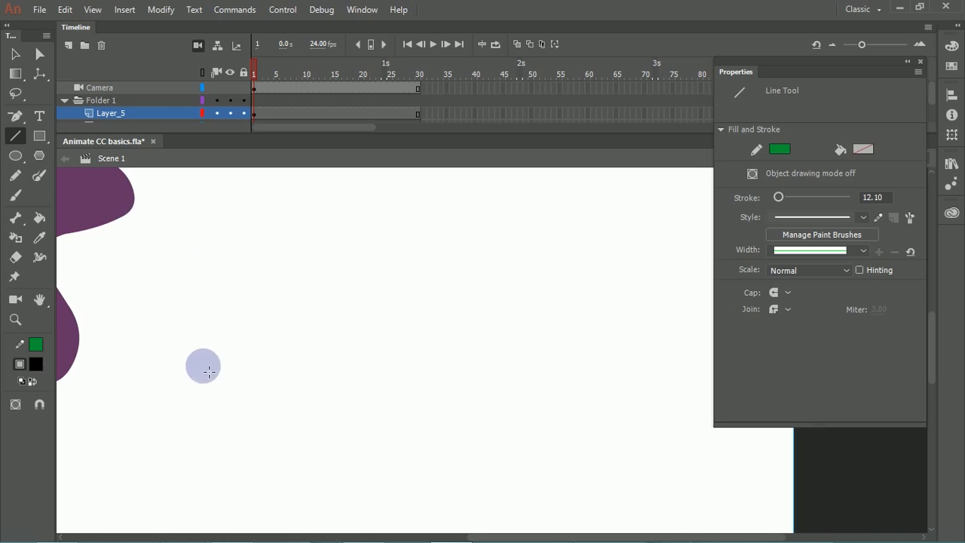
click(309, 398)
mouse_move(269, 351)
mouse_down()
mouse_move(201, 258)
mouse_move(599, 241)
mouse_move(571, 239)
mouse_move(715, 366)
mouse_move(668, 340)
mouse_move(694, 358)
mouse_up()
drag(694, 359, 309, 401)
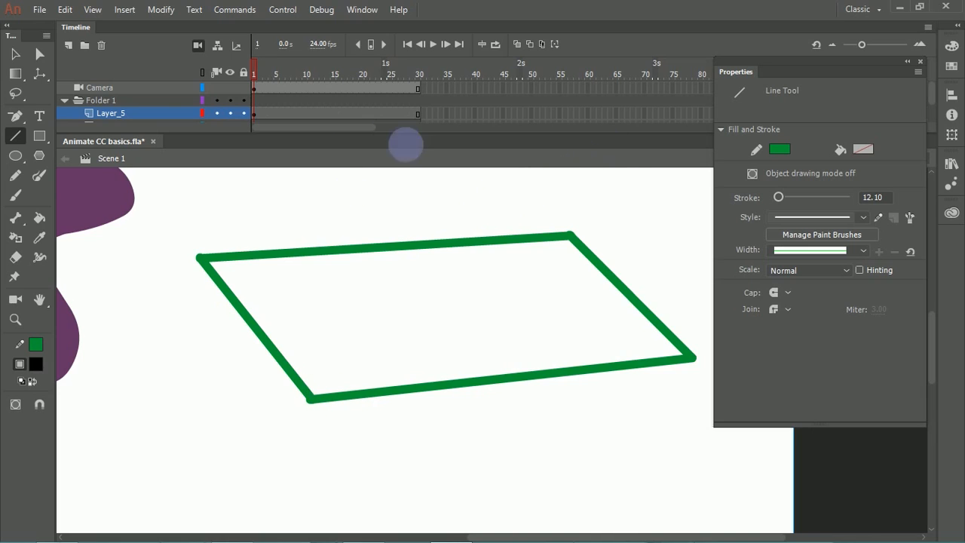
Step: Bend the outline's upper edge into a curve, and try pulling a new line out of its upper-right corner before undoing that
click(15, 53)
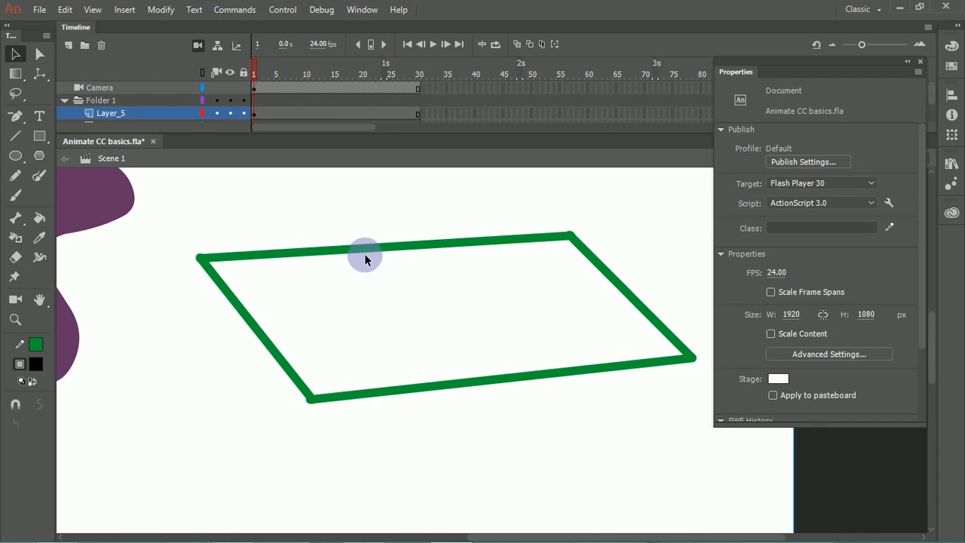
drag(367, 248, 226, 200)
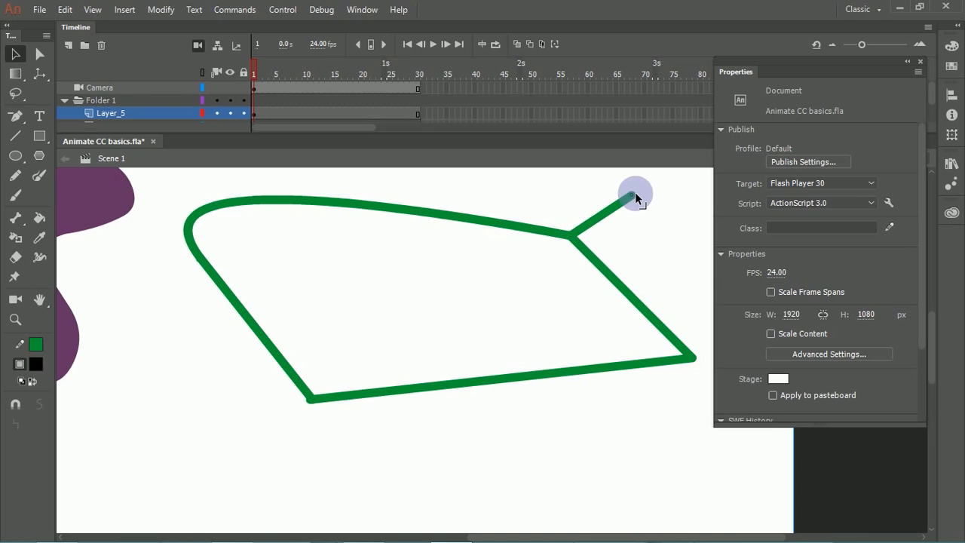
mouse_move(501, 307)
mouse_down()
mouse_move(550, 293)
mouse_move(494, 295)
mouse_up()
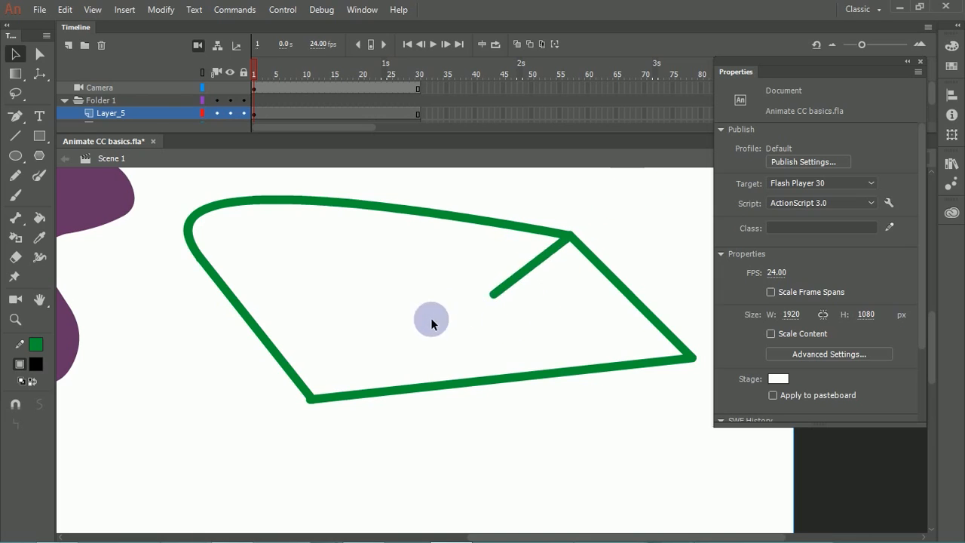
key(ctrl+z)
Step: Pull the outline's lower-left corner inward and delete the leftover line hanging below the new corner
click(310, 401)
mouse_move(317, 398)
mouse_down()
mouse_move(347, 424)
mouse_move(332, 388)
mouse_move(361, 326)
mouse_up()
click(325, 388)
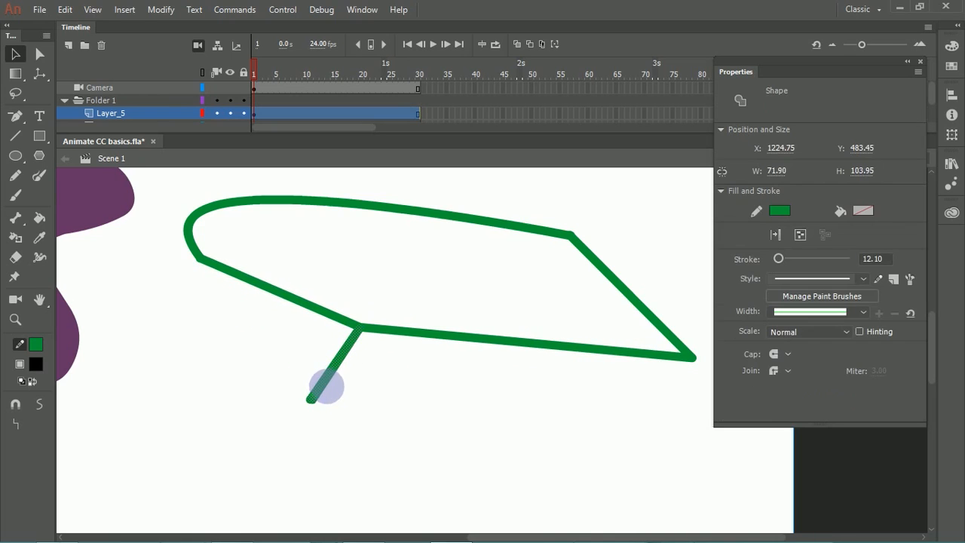
click(368, 388)
click(357, 335)
key(Delete)
Step: Move the lower-left corner back outward and cut away the lines around it, leaving a wide gap in the outline
mouse_move(363, 326)
mouse_down()
mouse_move(277, 370)
mouse_move(296, 382)
mouse_up()
key(Delete)
click(295, 371)
key(Delete)
drag(332, 379, 420, 409)
mouse_move(297, 352)
mouse_down()
mouse_move(381, 408)
mouse_move(469, 416)
mouse_up()
key(Delete)
mouse_move(469, 365)
mouse_down()
mouse_move(343, 382)
mouse_move(483, 351)
mouse_move(482, 368)
mouse_up()
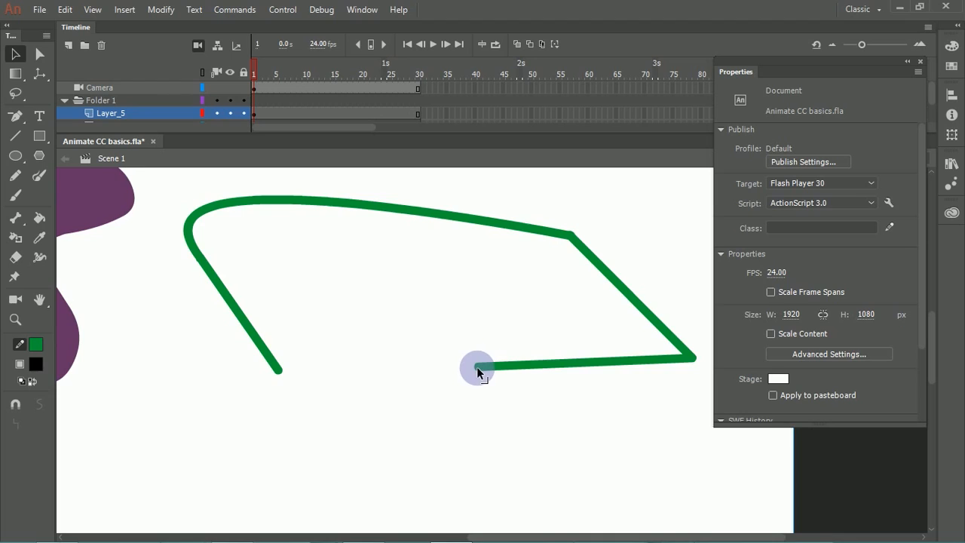
Step: Rejoin the outline's loose ends at an inner lower-left corner and cut a very small gap in the line there
mouse_move(478, 366)
mouse_down()
mouse_move(275, 370)
mouse_move(328, 296)
mouse_move(291, 380)
mouse_move(291, 352)
mouse_move(326, 304)
mouse_move(418, 324)
mouse_move(347, 319)
mouse_up()
click(321, 345)
click(308, 346)
click(317, 343)
key(Delete)
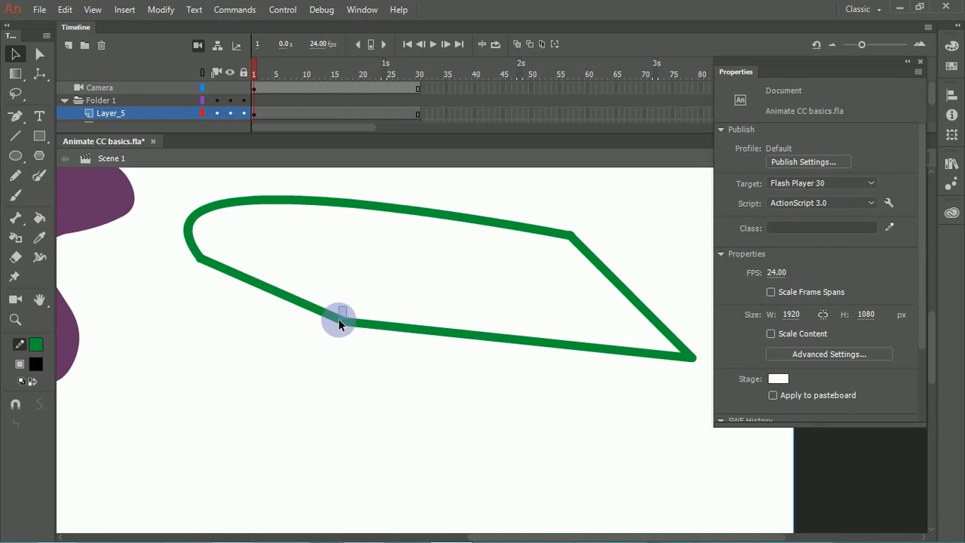
click(348, 323)
key(Delete)
Step: Show Layer_5 as outlines to examine the gap, try moving a line end, undo that and restore the normal display
click(202, 113)
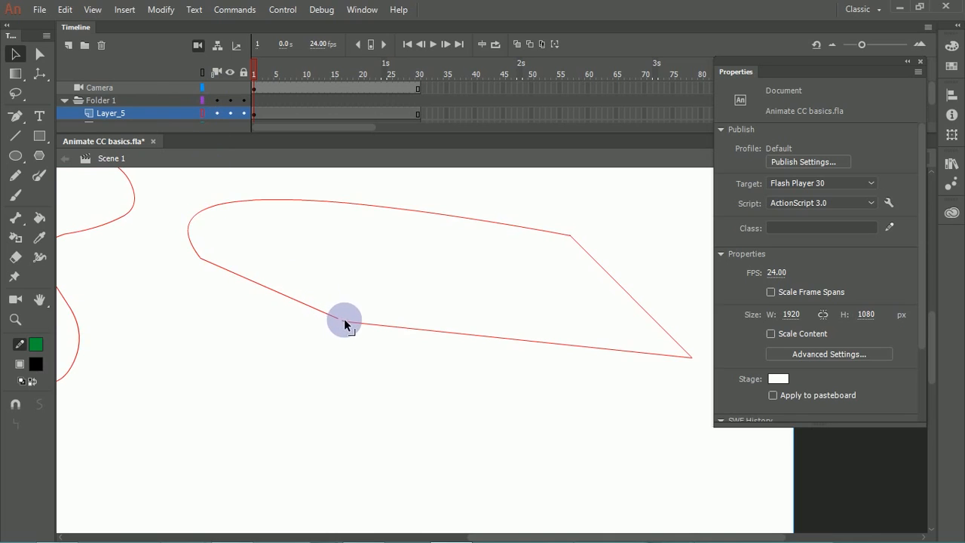
drag(343, 322, 347, 280)
key(ctrl+z)
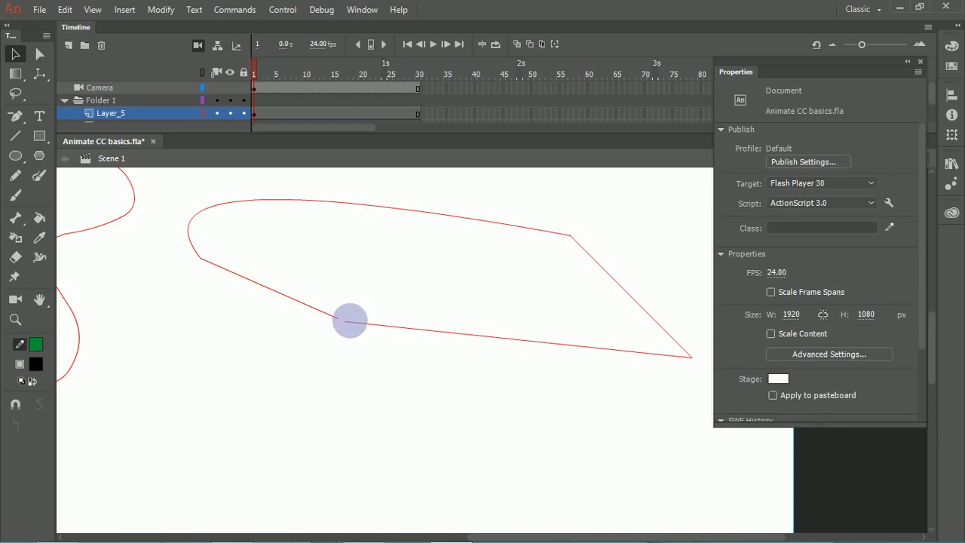
click(199, 114)
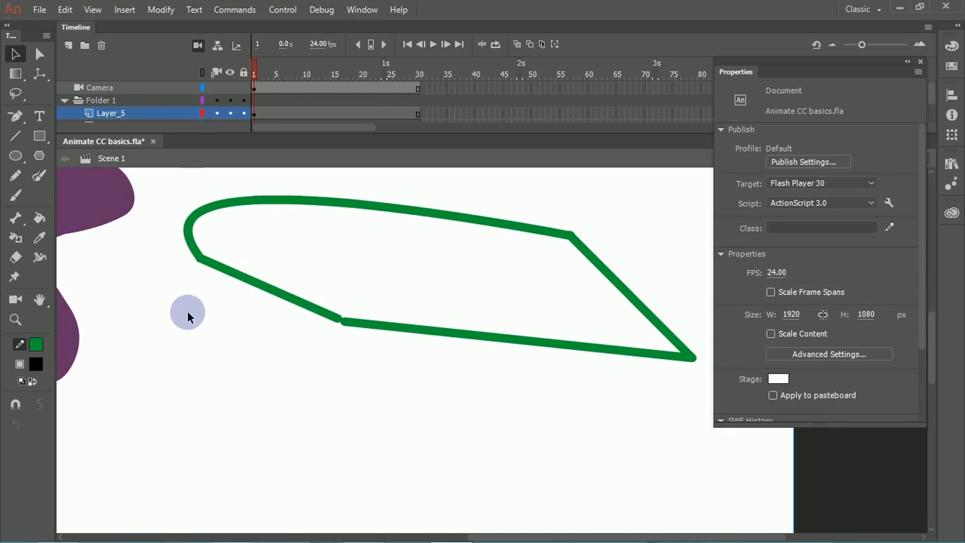
Step: Try the Close Medium Gaps and Close Large Gaps options for the Paint Bucket tool
click(41, 218)
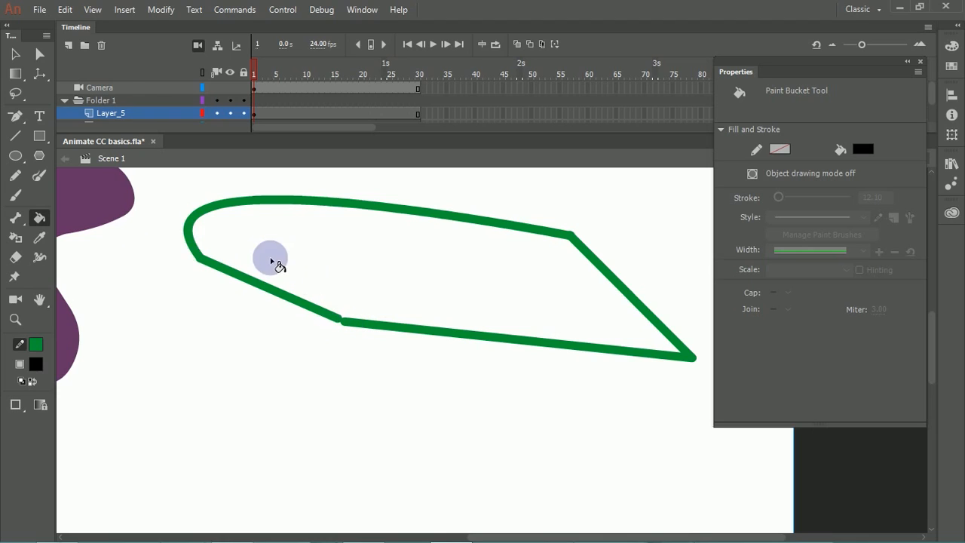
click(25, 417)
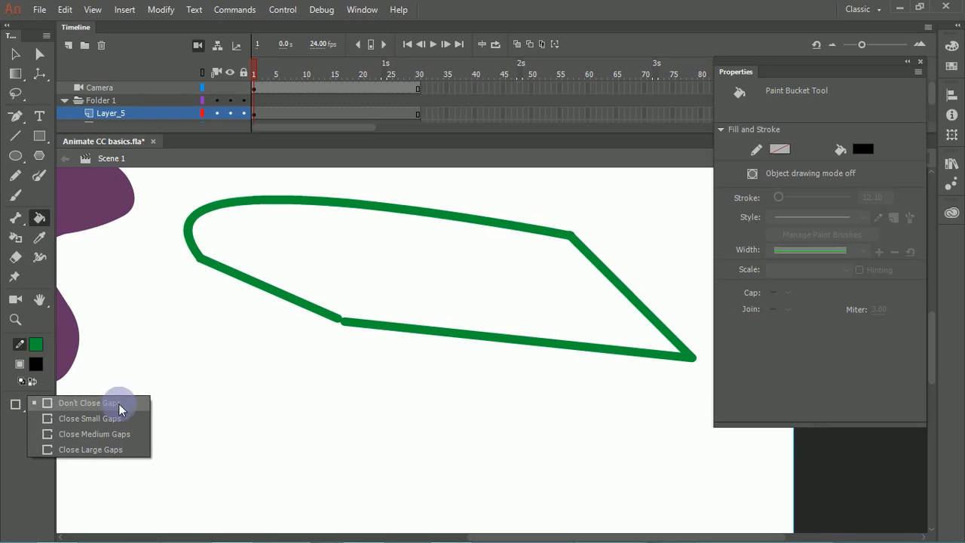
click(131, 438)
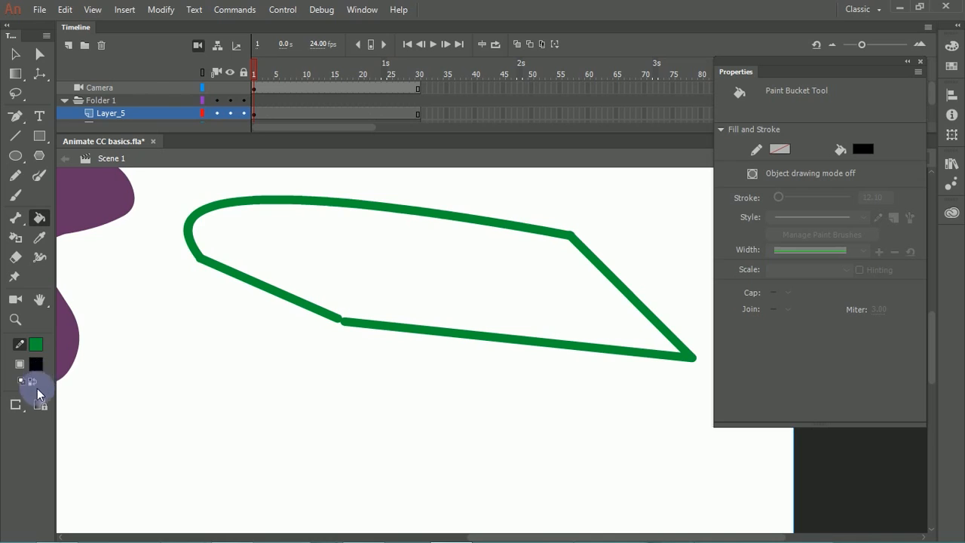
click(20, 413)
click(75, 447)
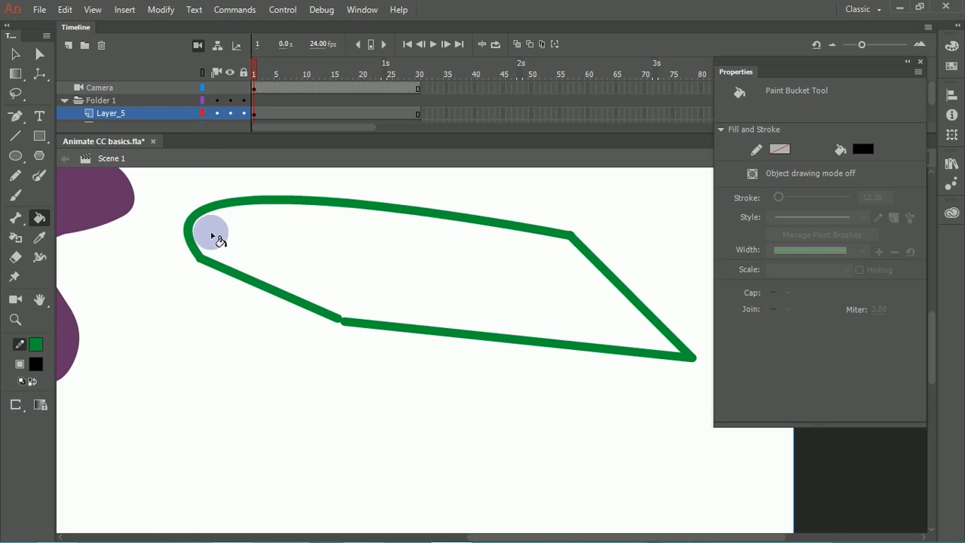
Step: Try Close Small Gaps, return the Paint Bucket to Don't Close Gaps, and swap the colours for a green fill and black stroke
click(17, 407)
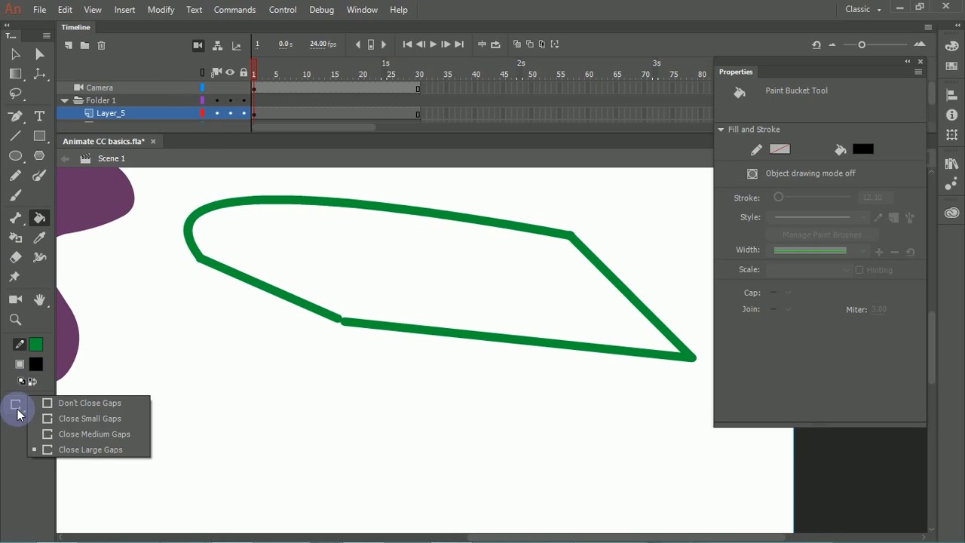
click(80, 417)
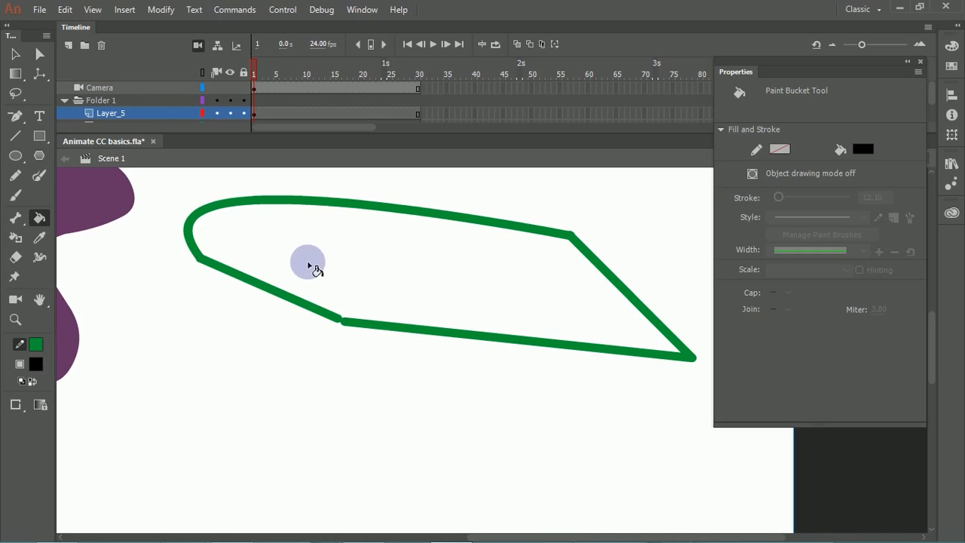
click(16, 406)
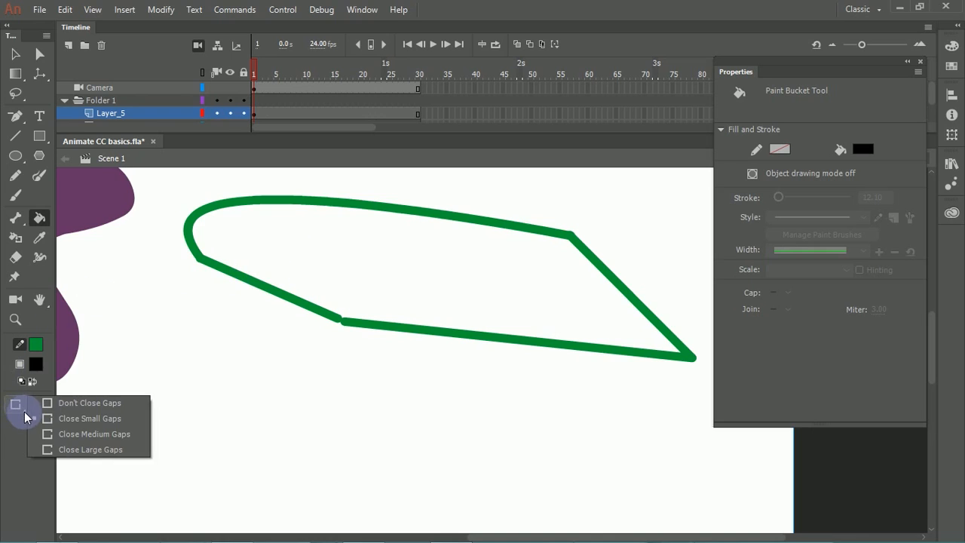
click(78, 405)
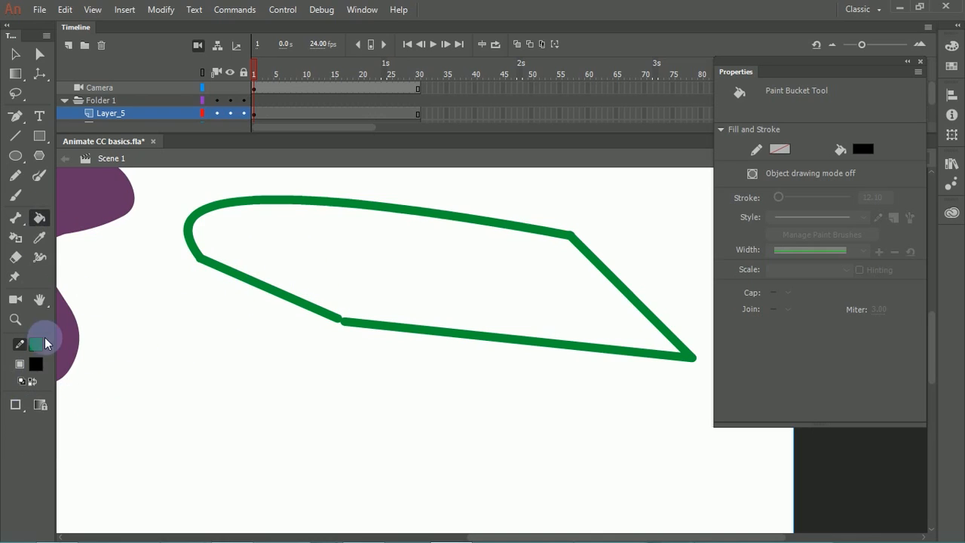
click(32, 382)
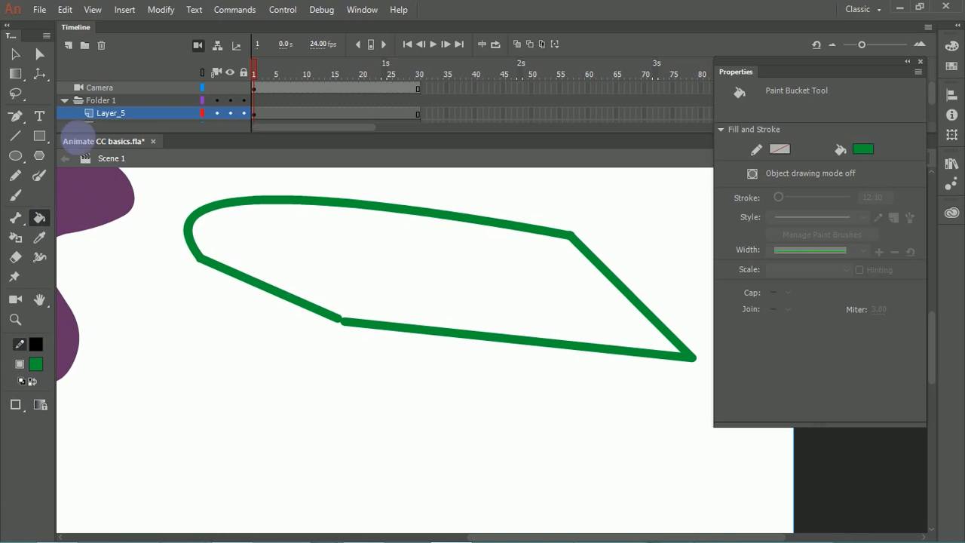
Step: Show Layer_5 as outlines, move the end of the lower line slightly closer across the gap, and restore the normal display
click(200, 113)
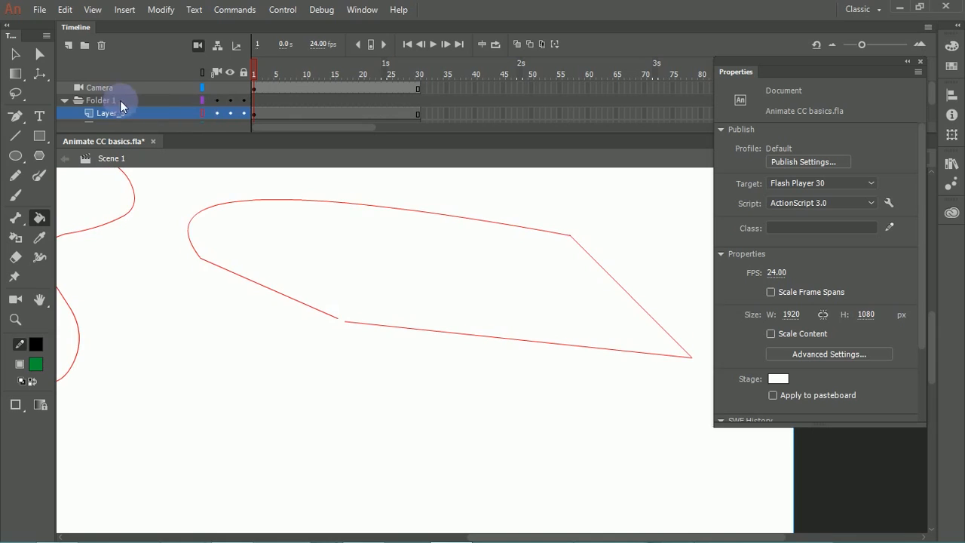
click(16, 53)
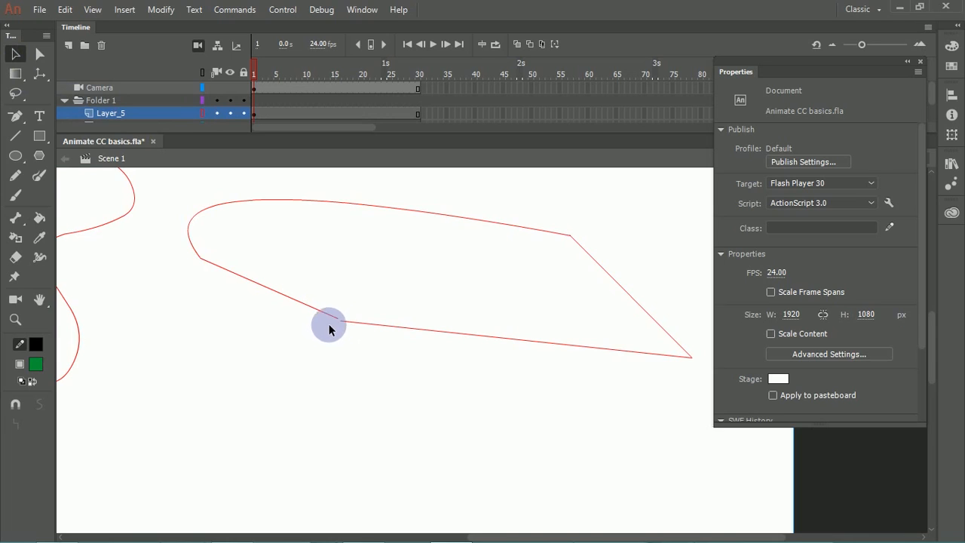
key(ctrl+equal)
mouse_move(237, 272)
mouse_down()
mouse_move(291, 276)
mouse_move(316, 329)
mouse_move(306, 333)
mouse_up()
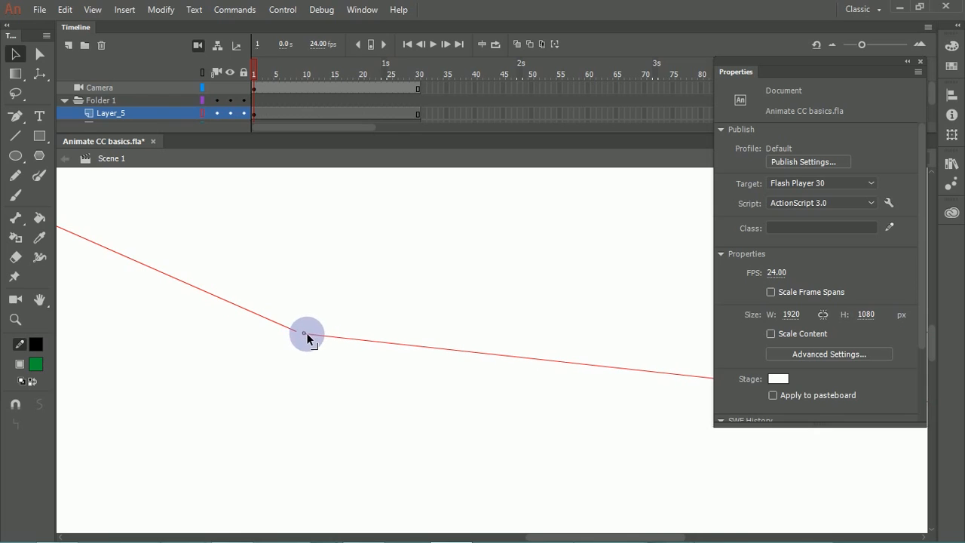
click(201, 114)
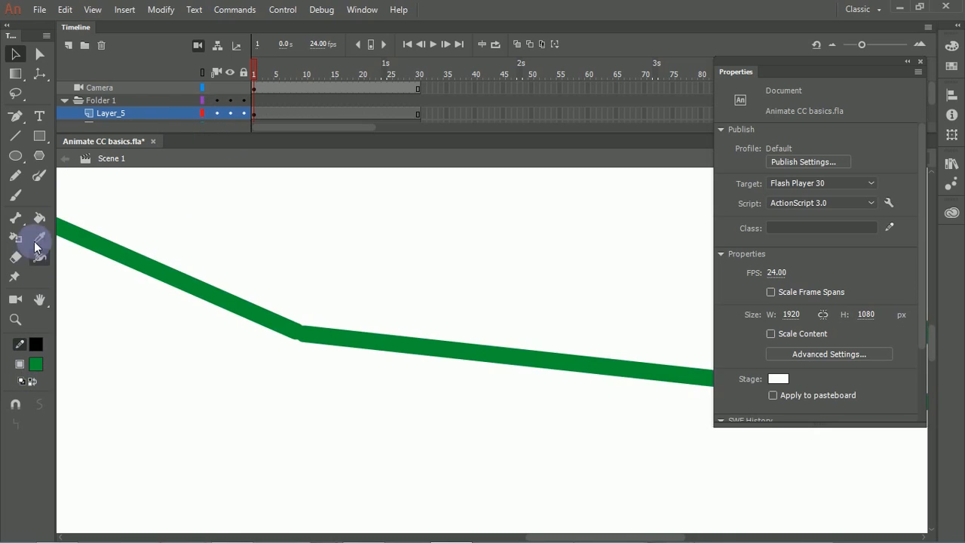
Step: Recolour the outline's lower-left line black with the Ink Bottle tool
click(39, 218)
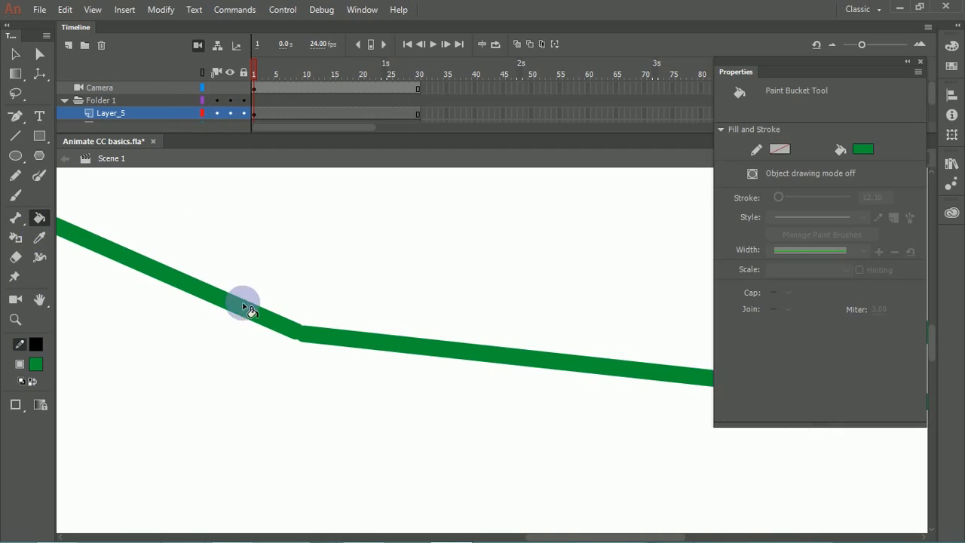
click(16, 239)
click(145, 275)
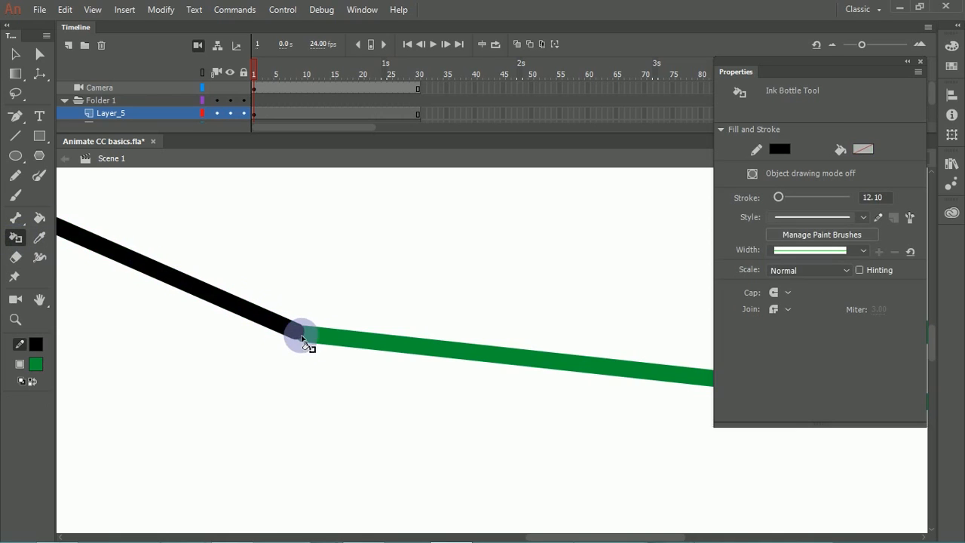
Step: Show Layer_5 as outlines to examine the left corner where the black line meets the curve, and restore the normal display
click(41, 216)
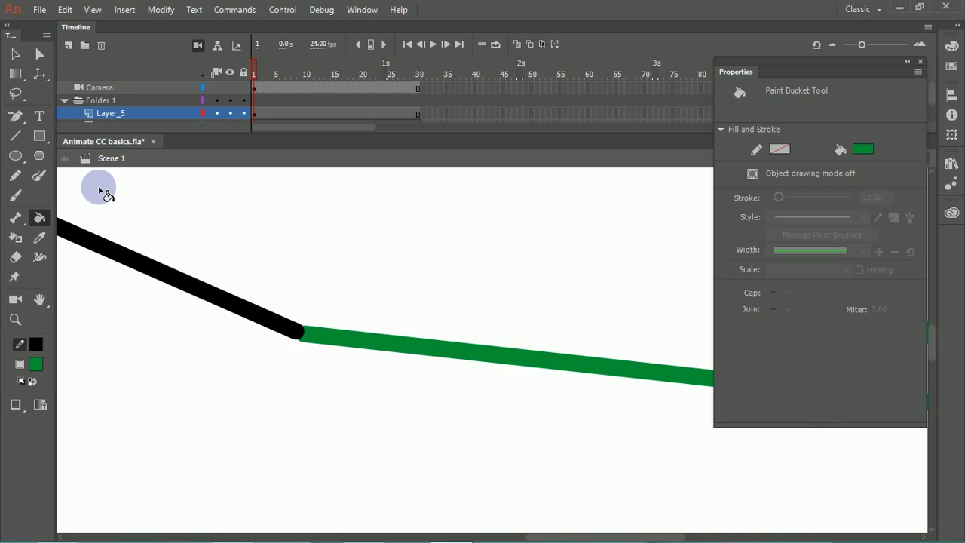
key(ctrl+minus)
key(ctrl+minus)
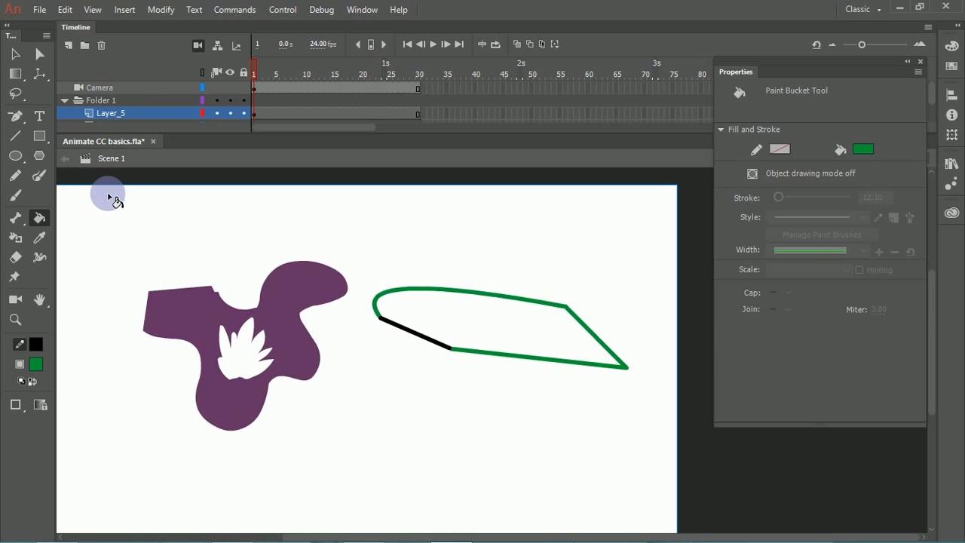
click(15, 53)
drag(364, 295, 255, 265)
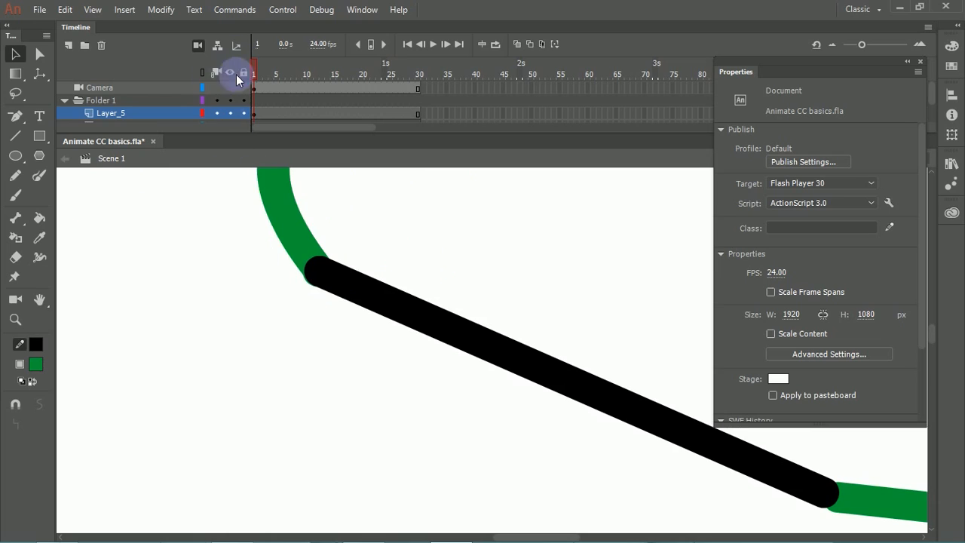
click(201, 113)
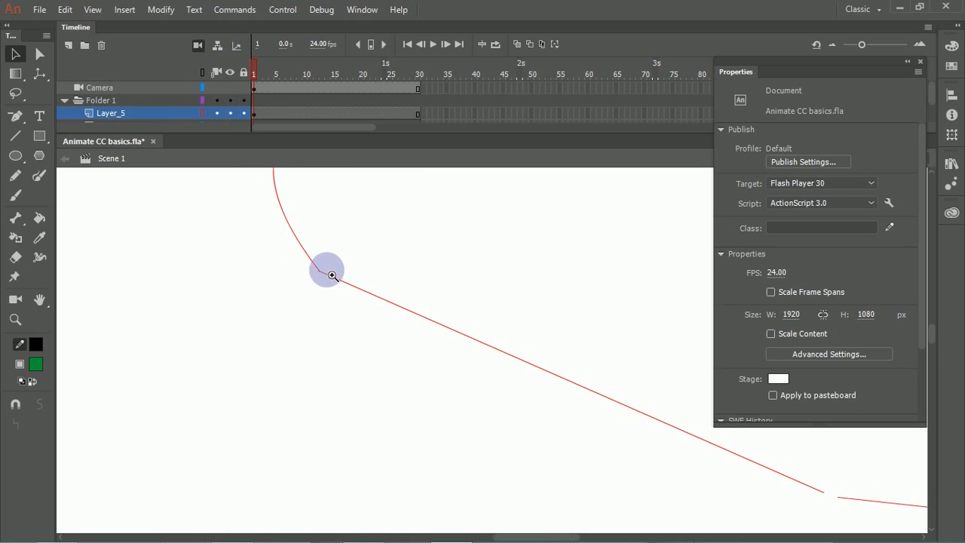
click(510, 335)
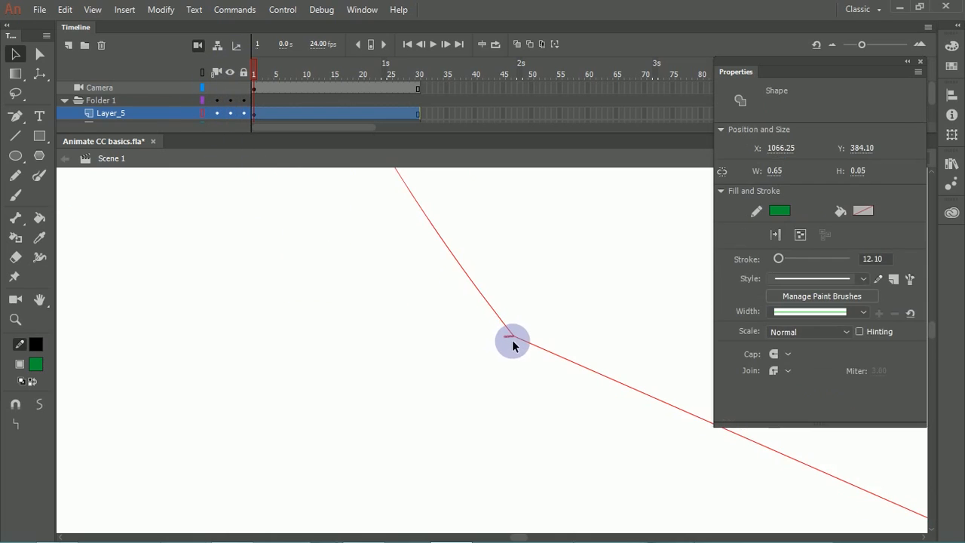
click(482, 310)
key(ctrl+minus)
key(ctrl+minus)
key(ctrl+minus)
key(ctrl+minus)
key(ctrl+minus)
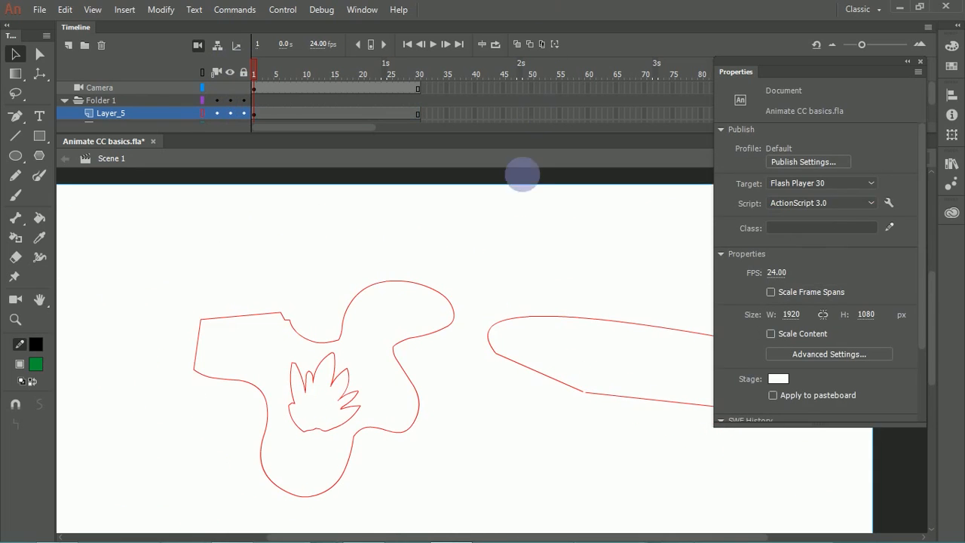
drag(491, 254, 334, 172)
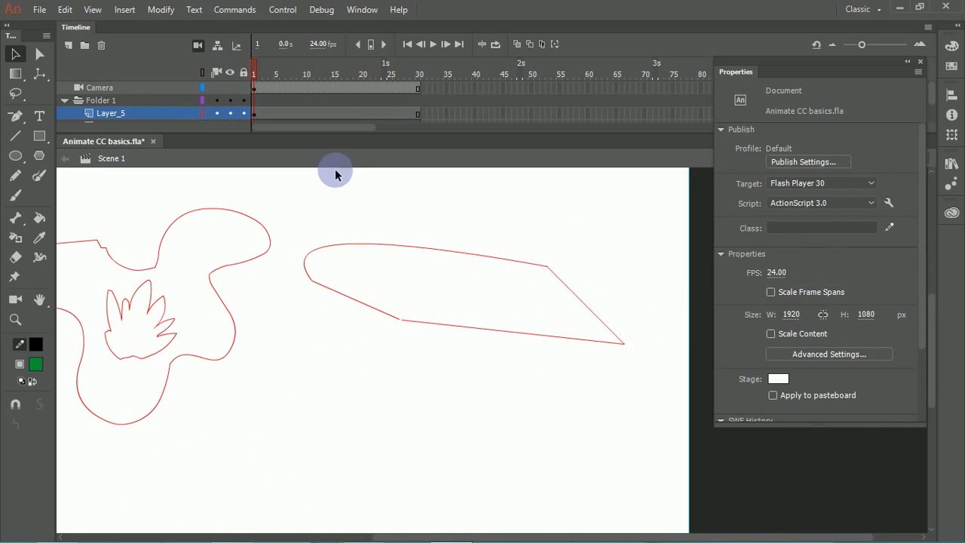
click(204, 113)
Step: Select the whole outline and set its stroke to blue with a 0.10 thickness
click(385, 243)
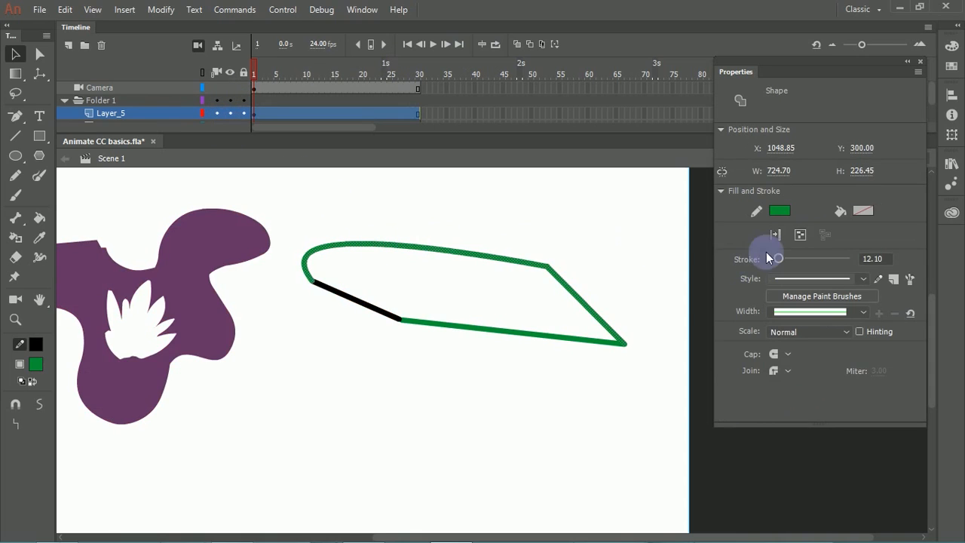
drag(286, 213, 728, 407)
click(779, 212)
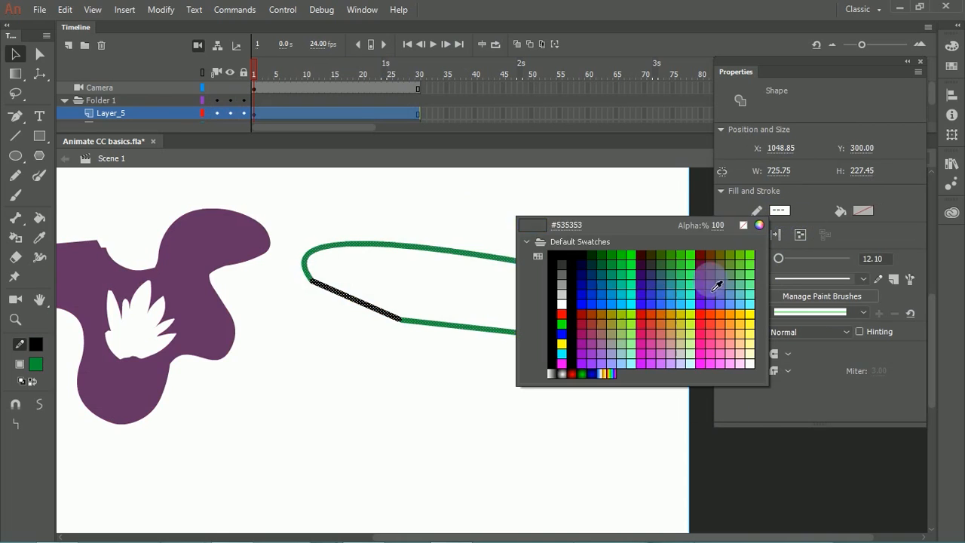
click(644, 306)
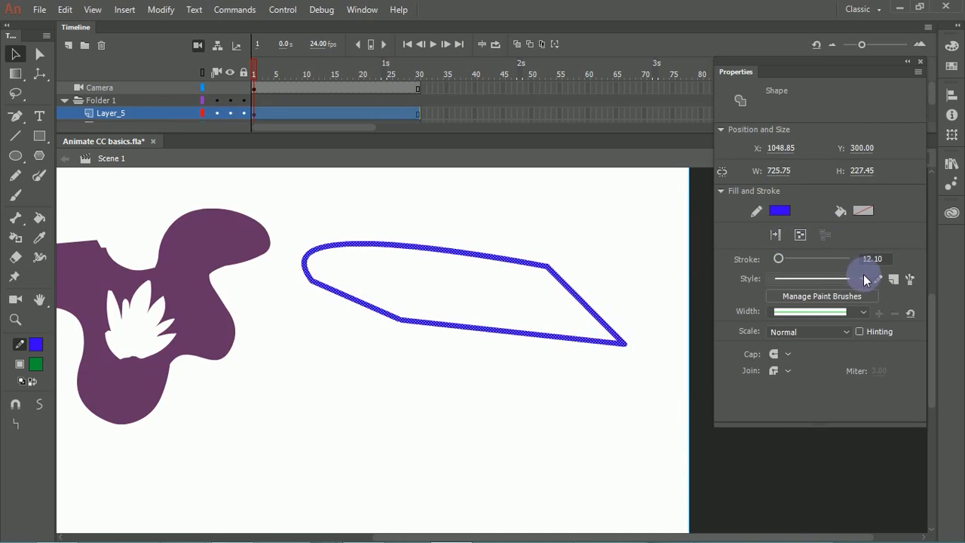
drag(781, 259, 767, 267)
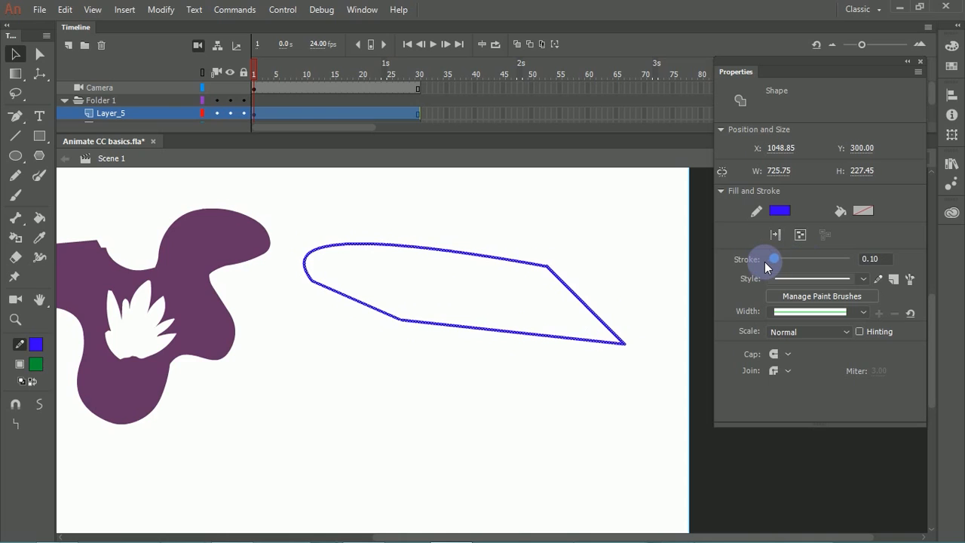
click(609, 238)
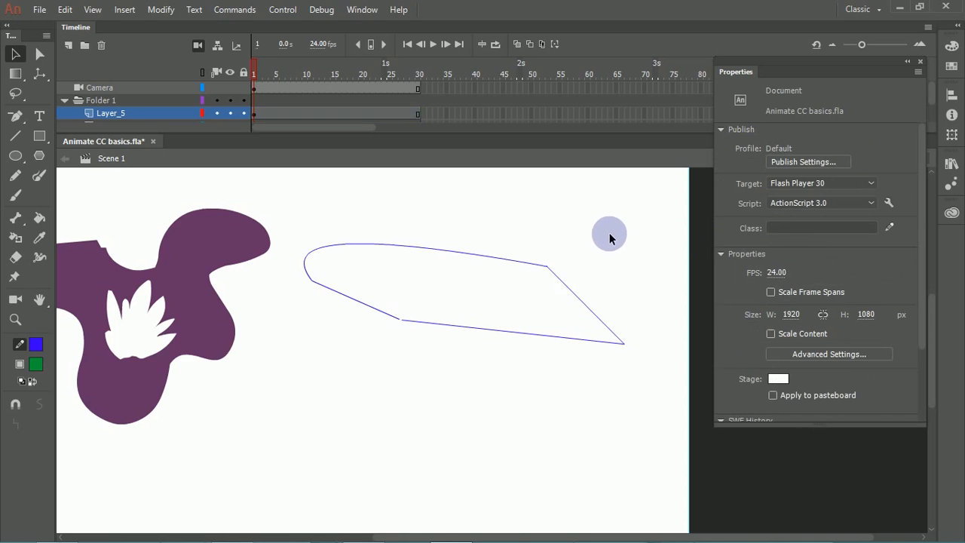
Step: Fill the outline with green using the Paint Bucket's Close Small Gaps option, and undo the fill
click(39, 217)
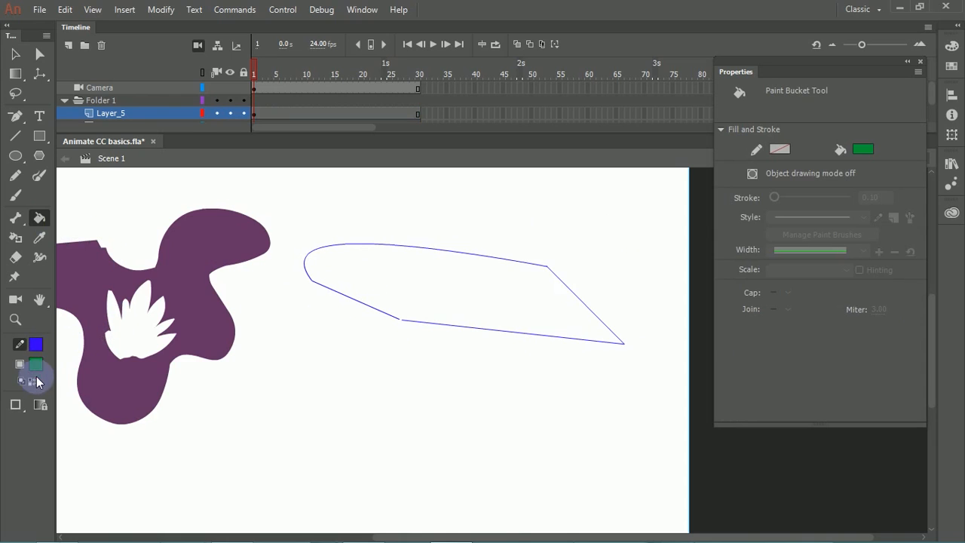
click(18, 404)
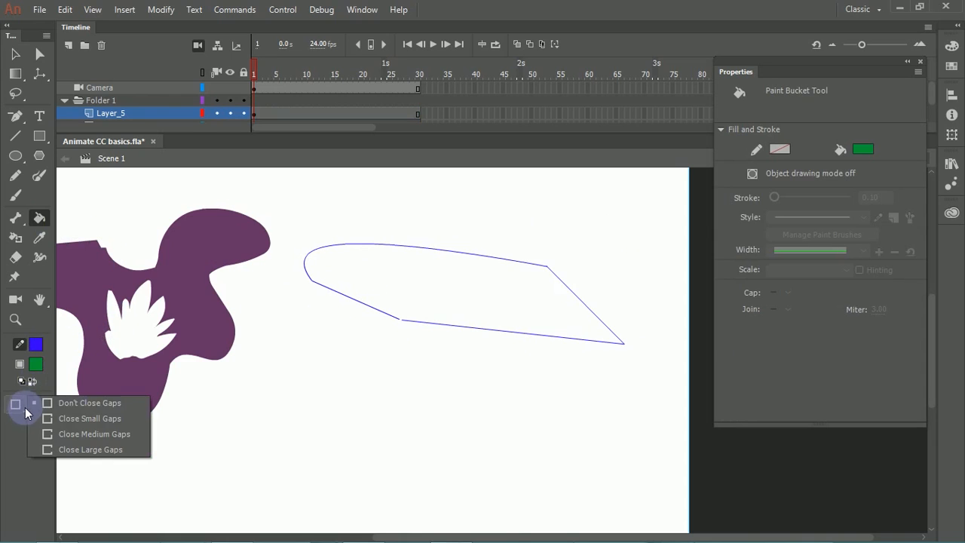
click(110, 420)
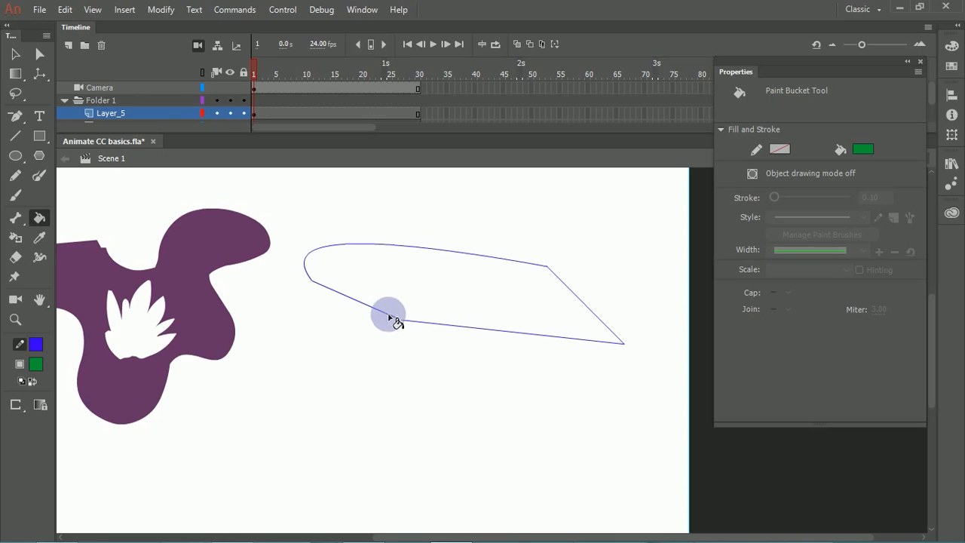
click(410, 309)
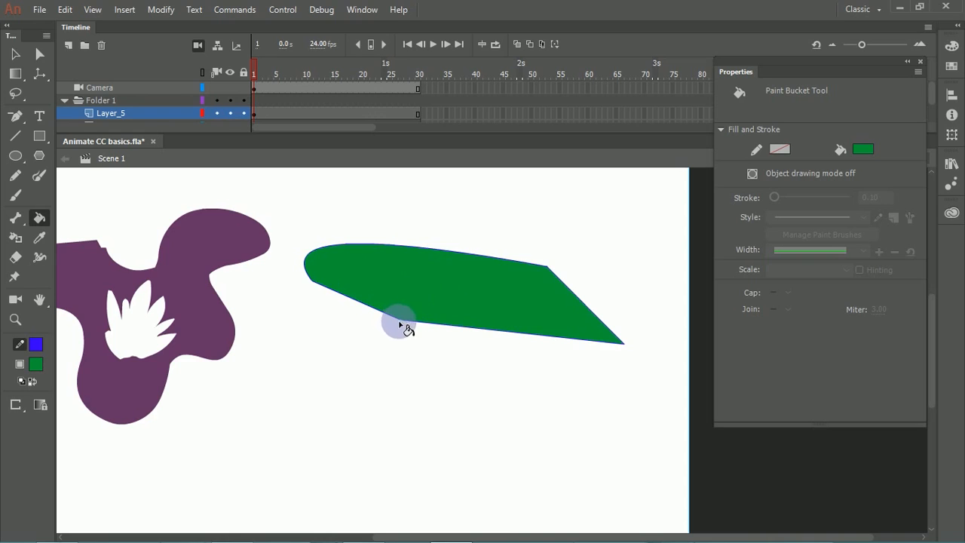
key(ctrl+z)
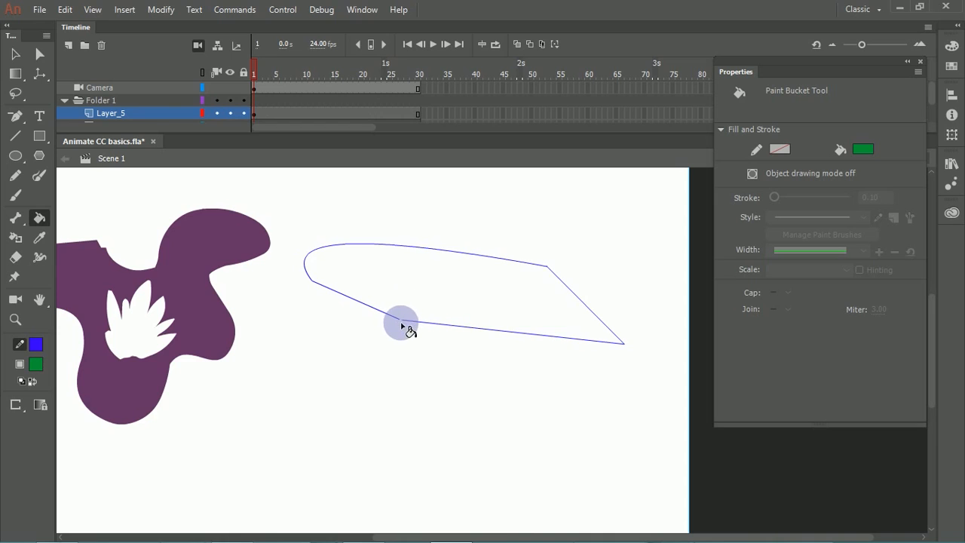
Step: Set the Paint Bucket's gap option to Don't Close Gaps and try filling the thin outline again
click(453, 309)
click(16, 405)
click(68, 401)
key(ctrl+z)
click(16, 405)
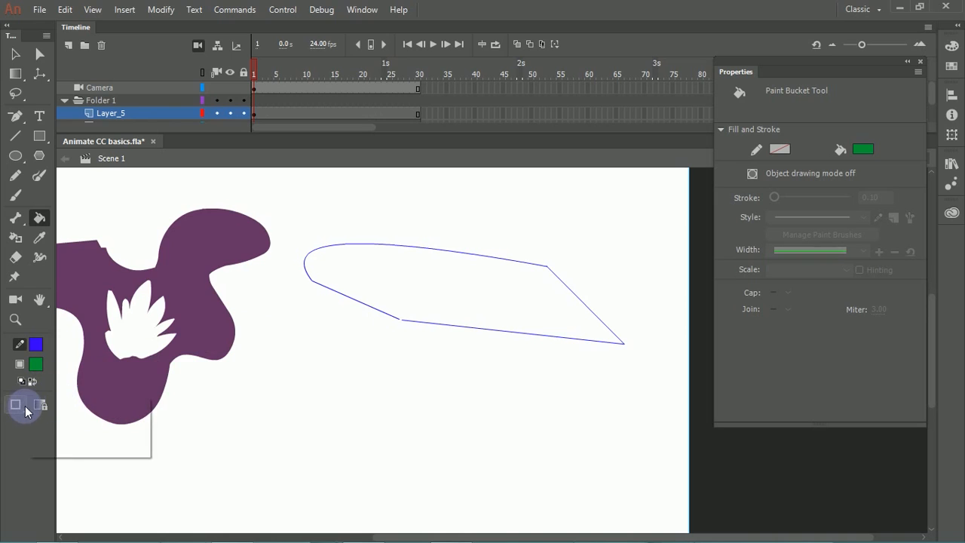
click(118, 406)
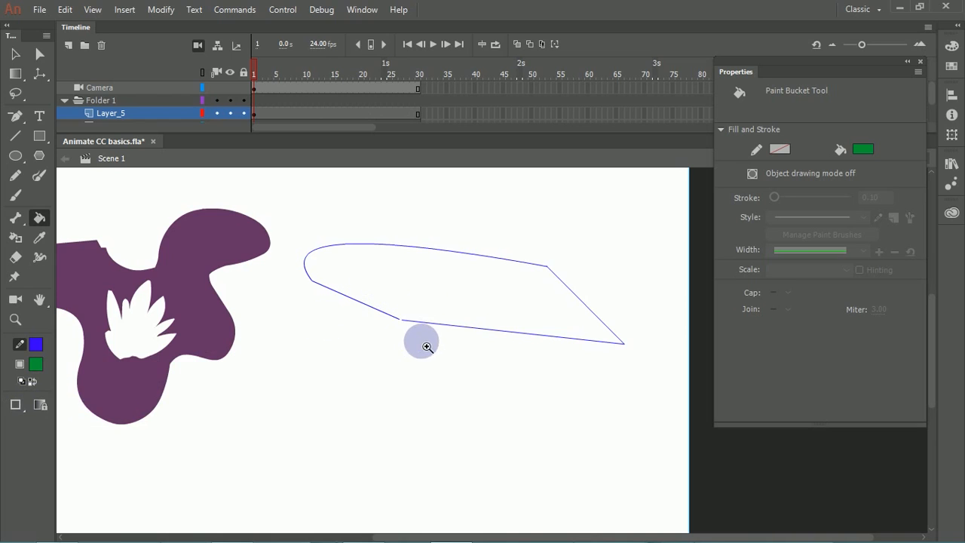
drag(421, 341, 362, 298)
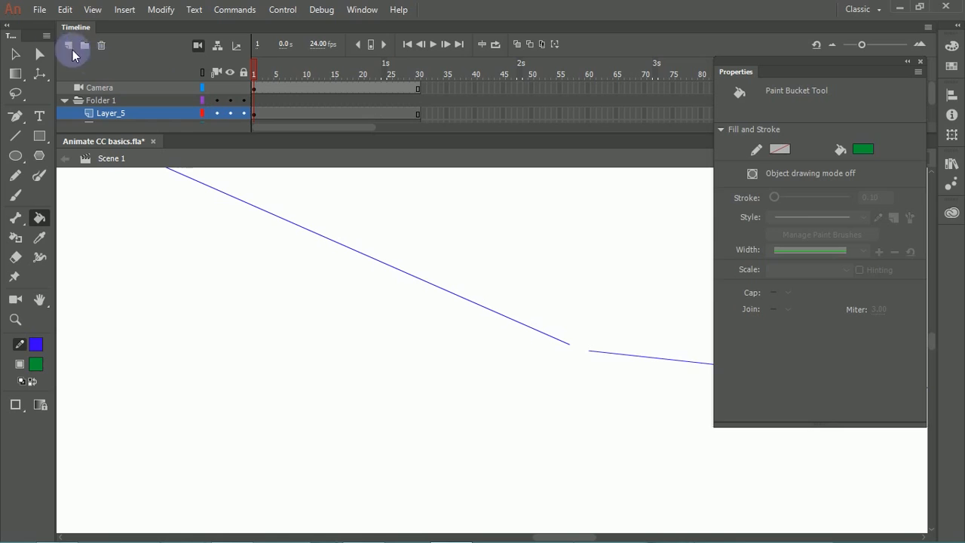
Step: Try to drag the lower line's loose end onto the neighbouring line's end, and undo the move
click(15, 53)
drag(587, 350, 564, 345)
key(ctrl+z)
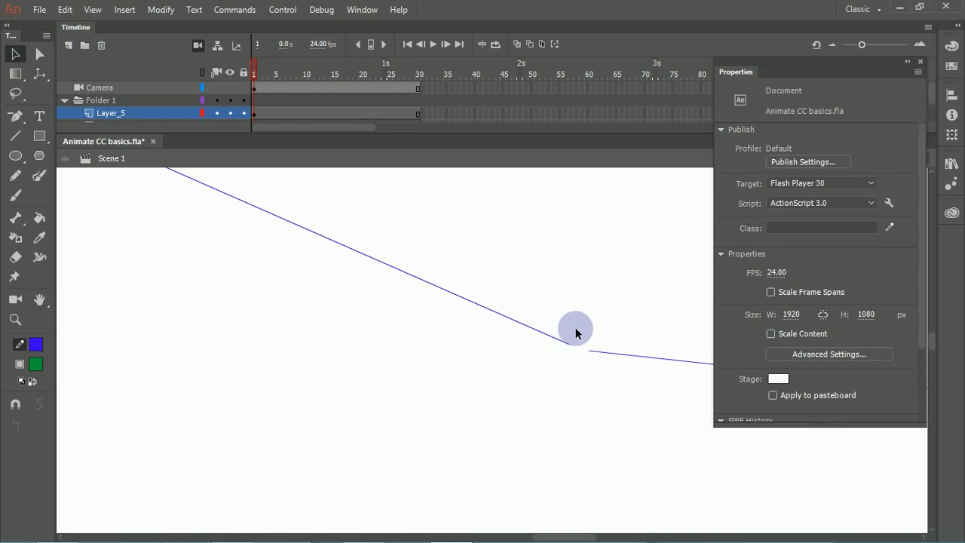
Step: Select all the artwork on the stage and set its stroke thickness to 9.40
click(587, 353)
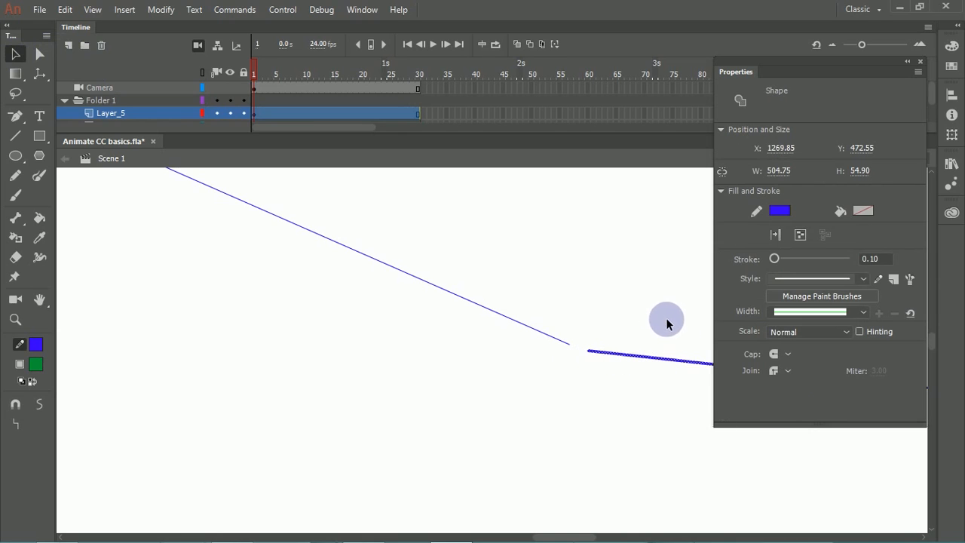
key(ctrl+a)
drag(774, 259, 784, 260)
click(668, 211)
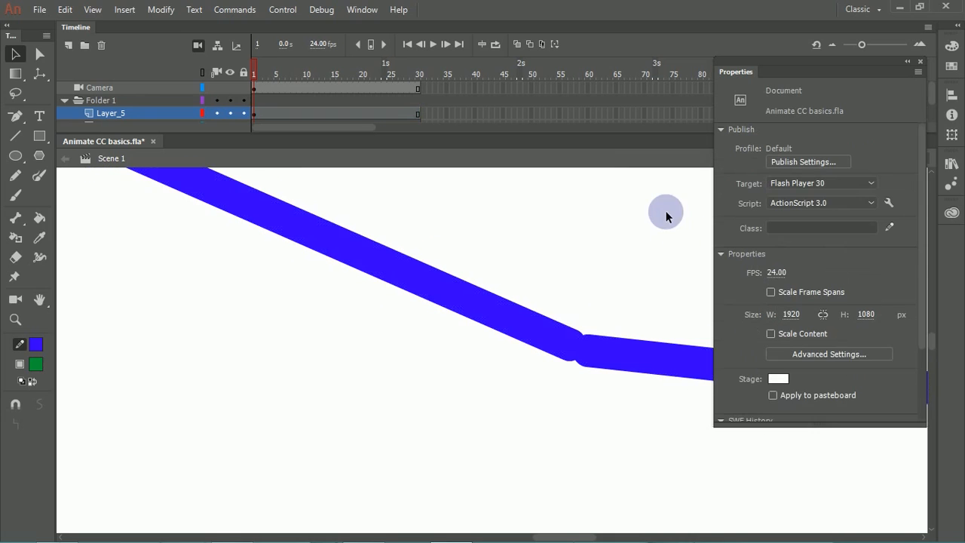
Step: Show Layer_5 as outlines and pull the lower line's loose end down and away from the short line to widen the gap
click(203, 113)
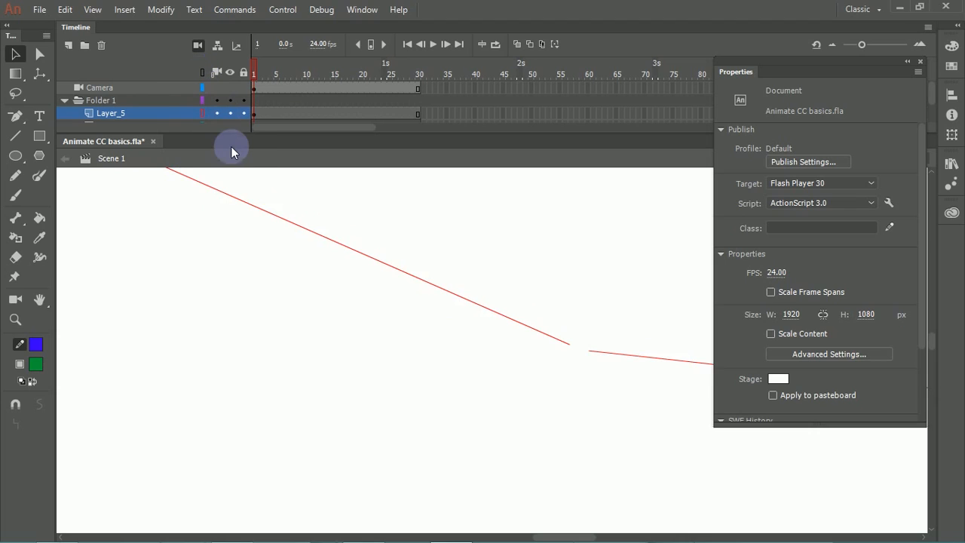
scroll(256, 162, down, 5)
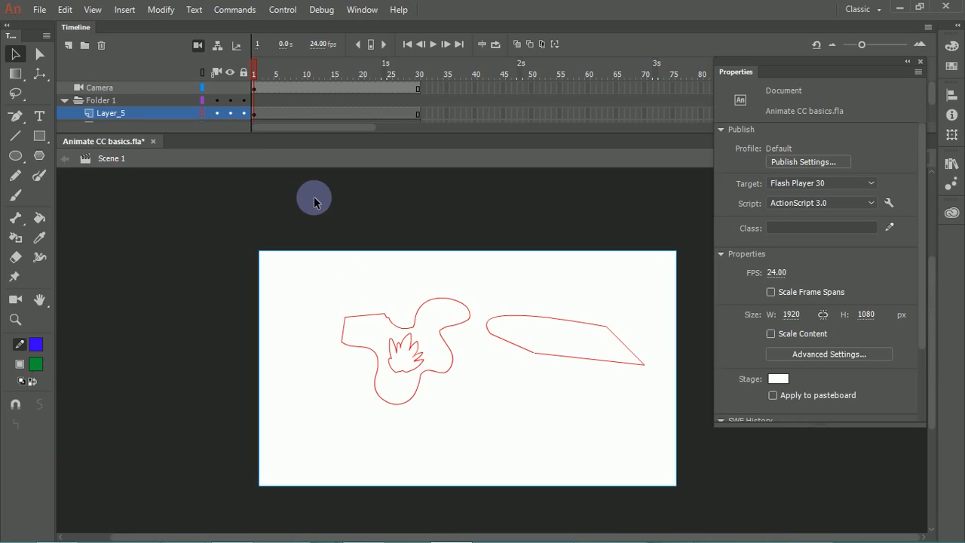
drag(454, 272, 406, 217)
drag(306, 216, 494, 368)
drag(641, 332, 282, 252)
drag(485, 265, 402, 368)
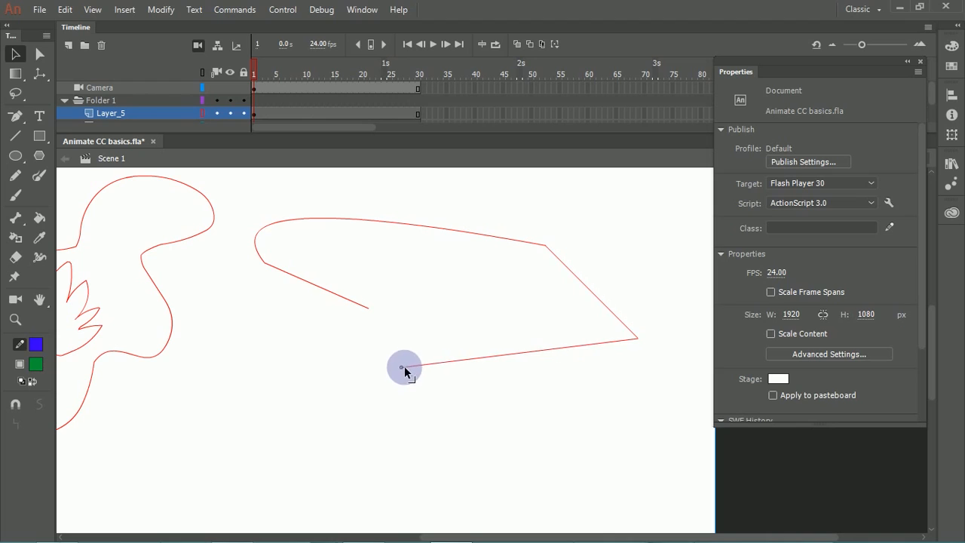
Step: Bend the lower line into a downward curve and move its loose end so it crosses the short line
drag(476, 360, 494, 441)
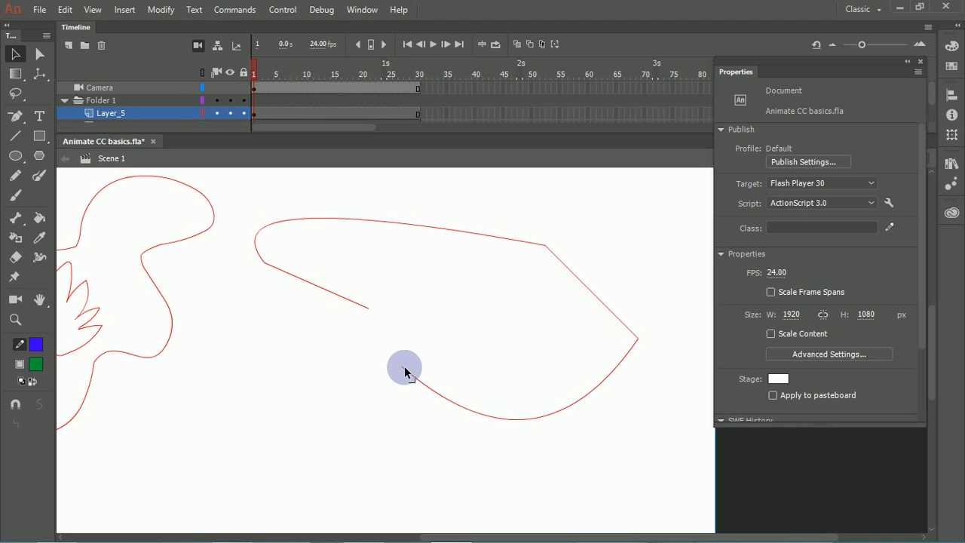
click(404, 366)
click(437, 361)
drag(400, 367, 314, 280)
Step: Delete the two overhanging line ends beyond the point where the curve crosses the short line
click(362, 302)
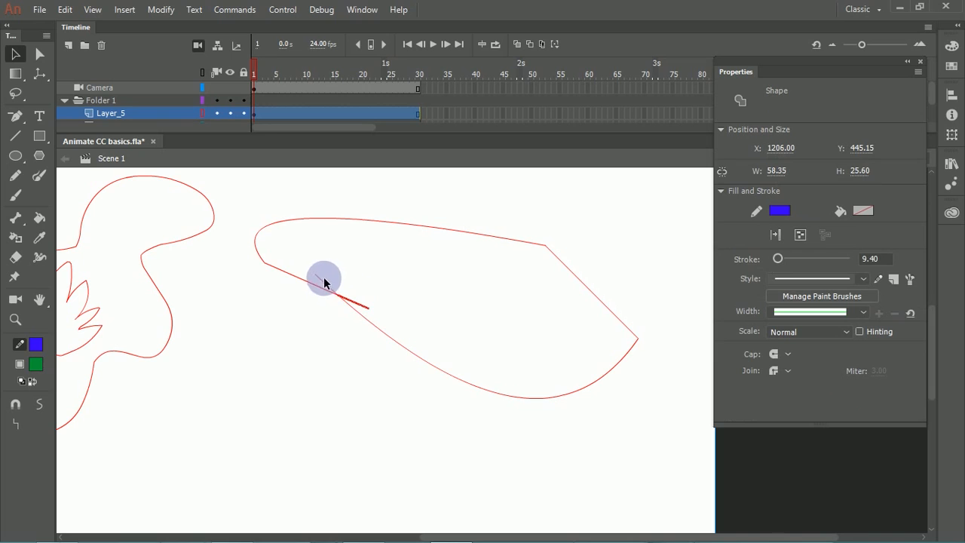
shift+click(327, 284)
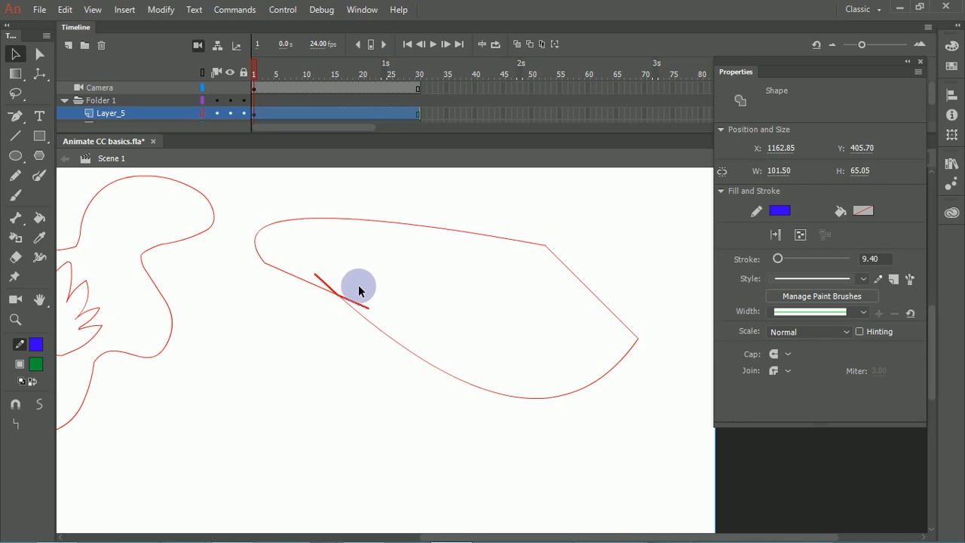
key(Delete)
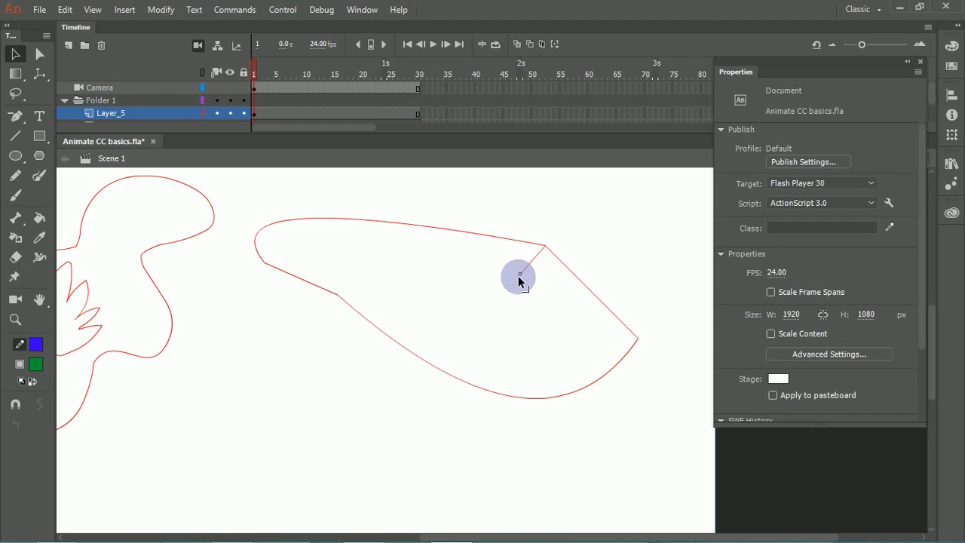
Step: Remove the outline's upper-right corner so the top curve runs directly to the right tip, and move the lower-left joint further left
click(515, 278)
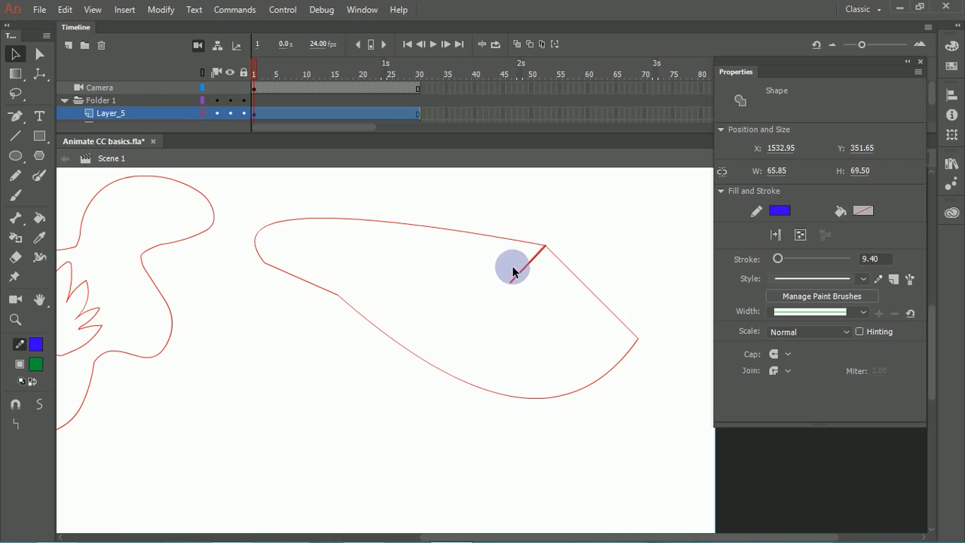
key(Delete)
drag(541, 242, 515, 276)
click(515, 277)
key(Delete)
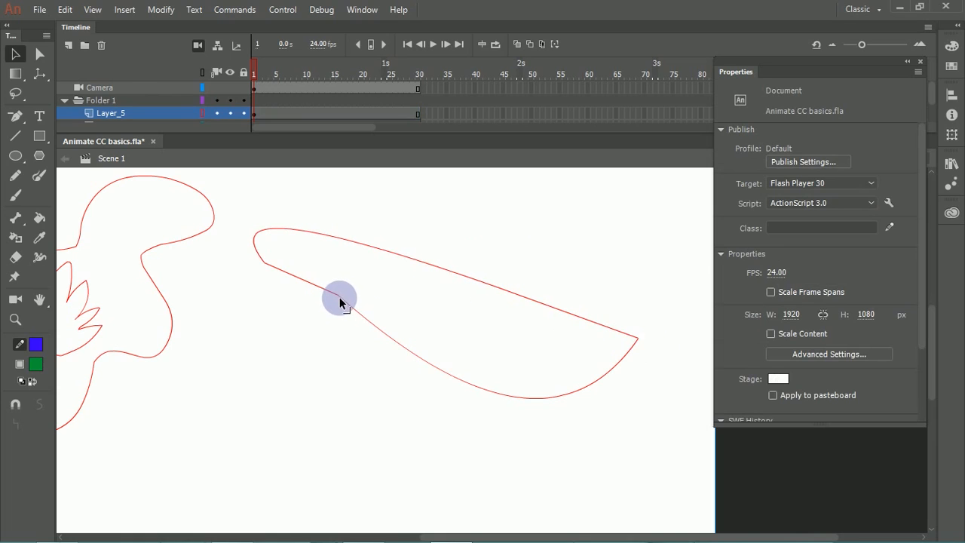
drag(339, 295, 278, 301)
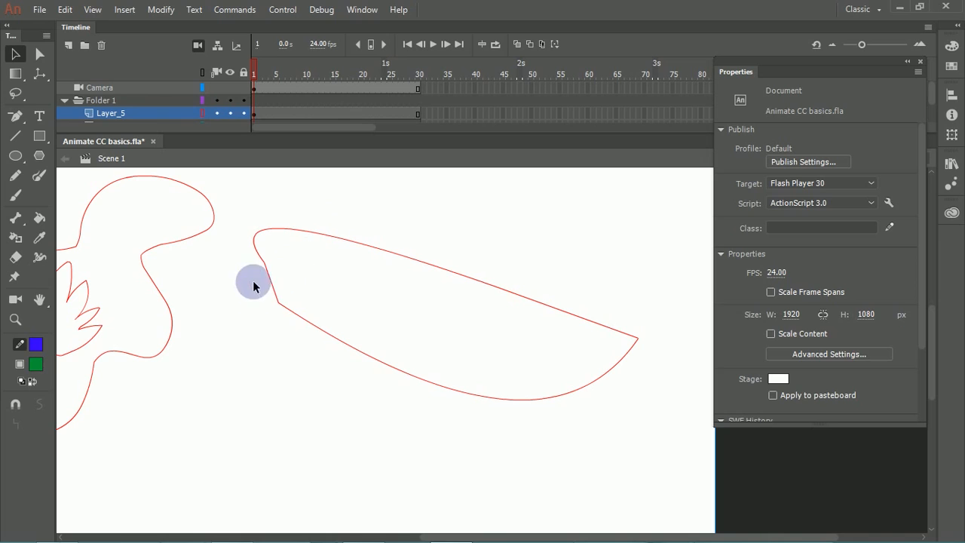
Step: Turn off Layer_5's outline display, and delete the blue outline and the purple shape from the stage
click(274, 283)
click(269, 317)
click(287, 308)
double_click(288, 309)
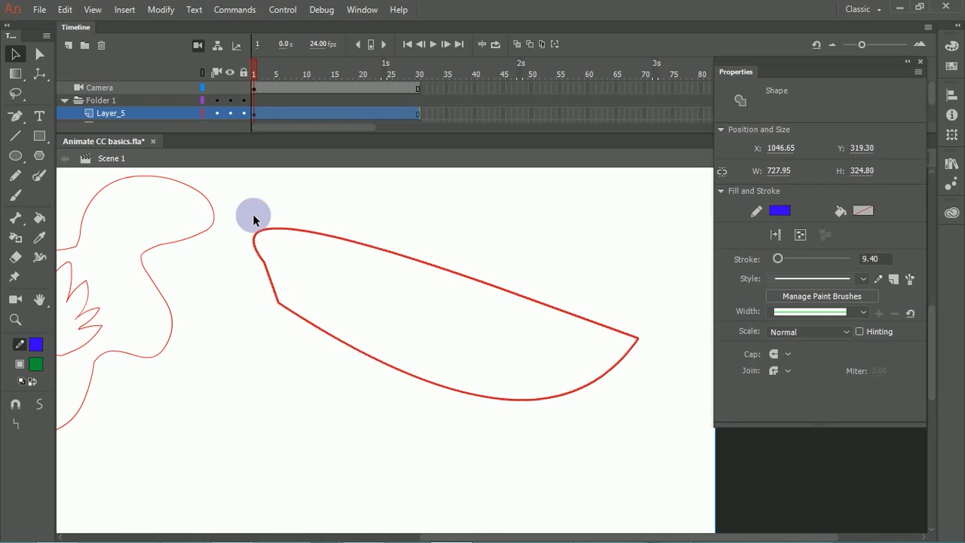
click(202, 114)
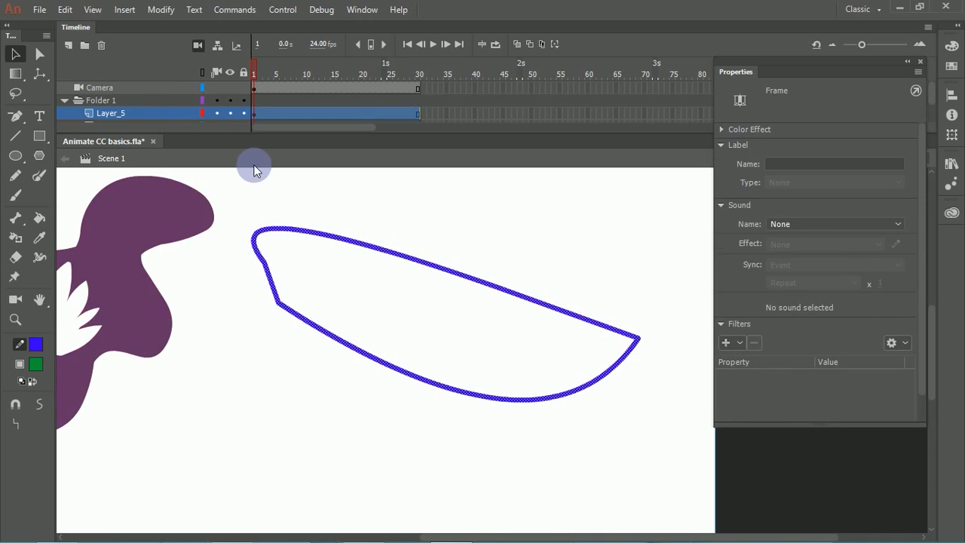
key(Delete)
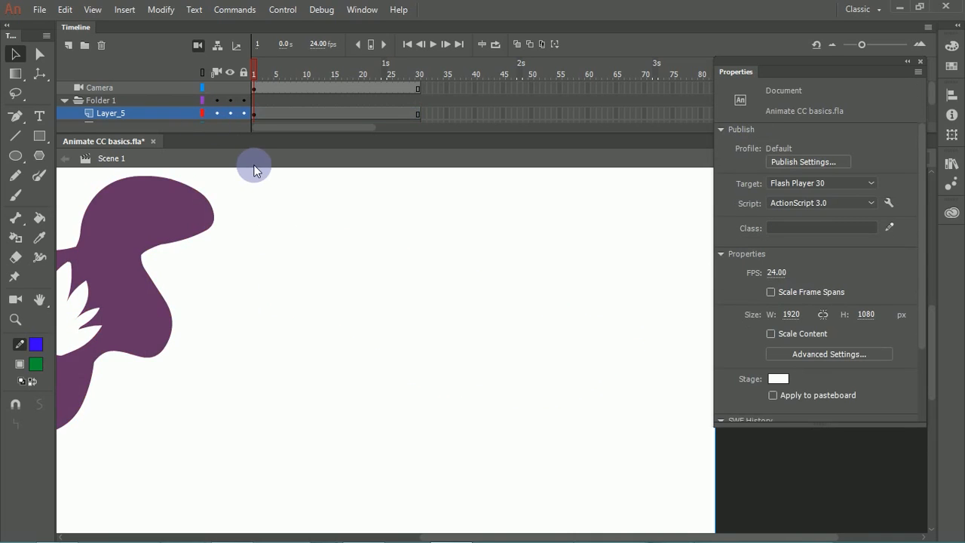
click(121, 288)
key(Delete)
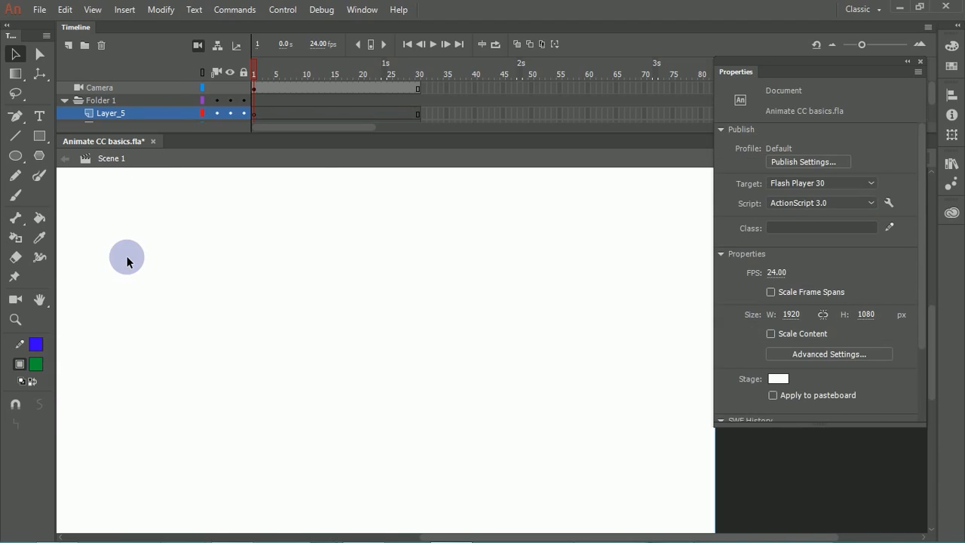
Step: Draw a green rectangle about 472 × 308 px with a blue stroke using the Rectangle Primitive tool
click(16, 156)
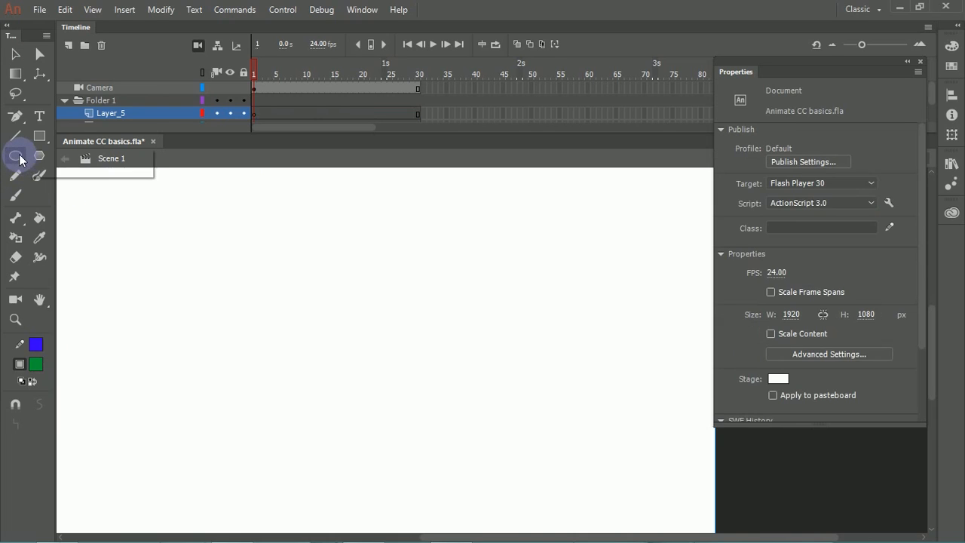
click(71, 176)
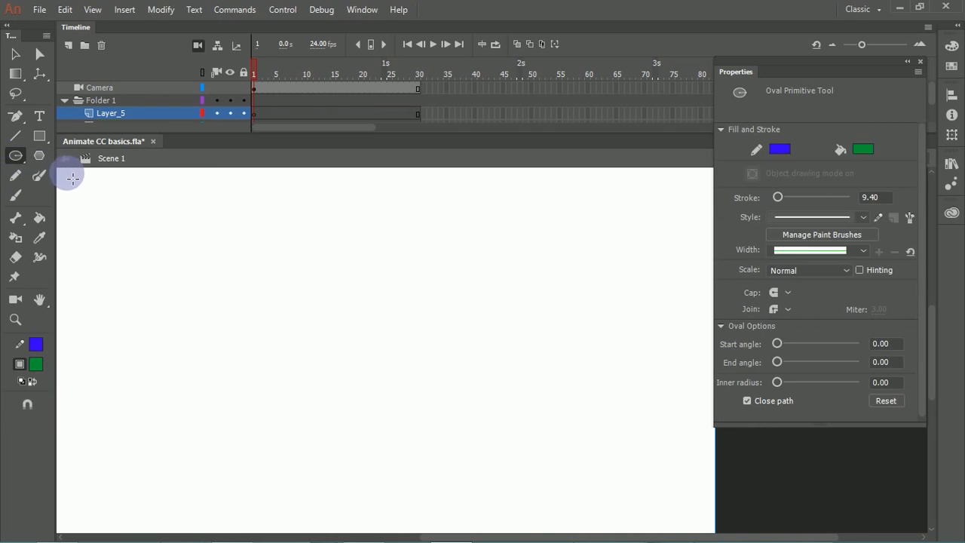
click(43, 137)
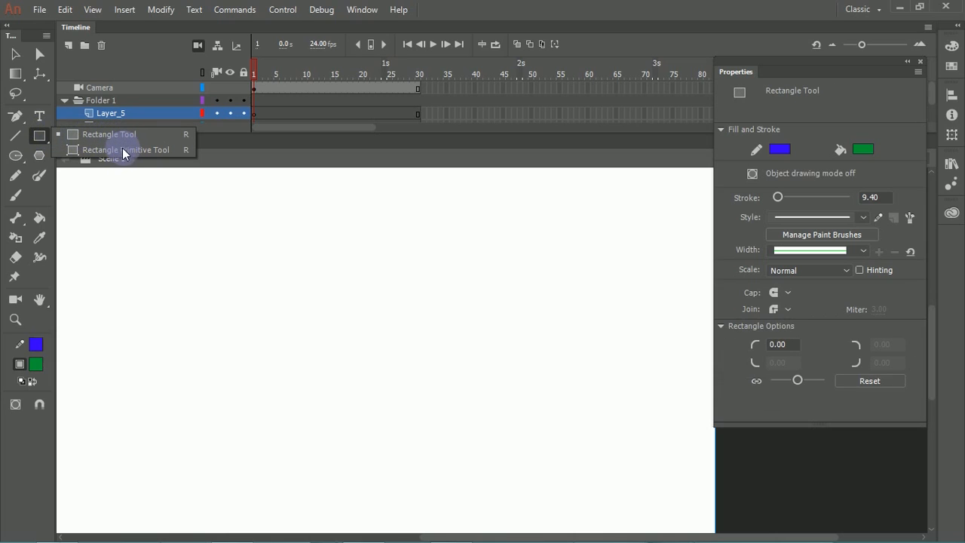
click(125, 150)
drag(181, 229, 432, 394)
click(16, 54)
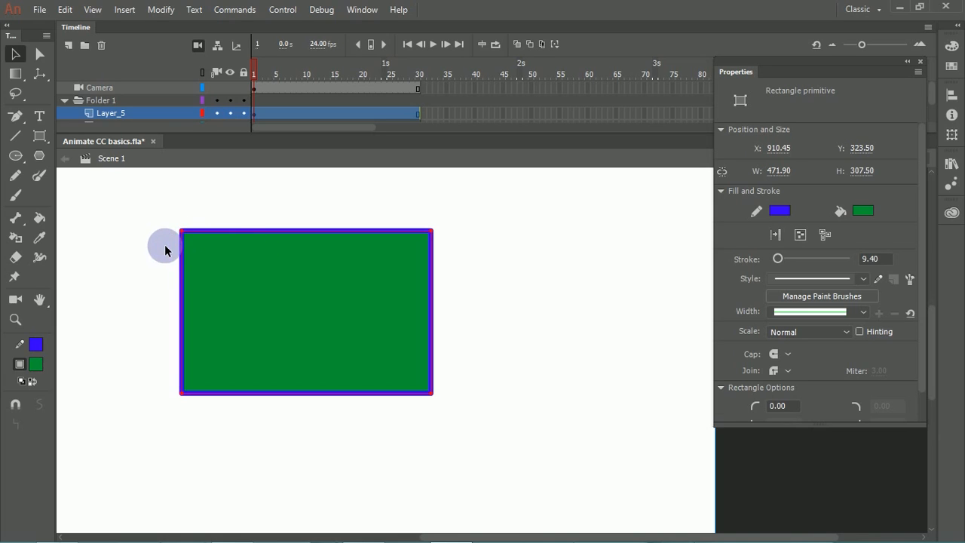
Step: Select the rectangle primitive and change its stroke to dark navy and its fill to blue
click(165, 251)
click(219, 284)
click(144, 241)
click(211, 267)
click(133, 256)
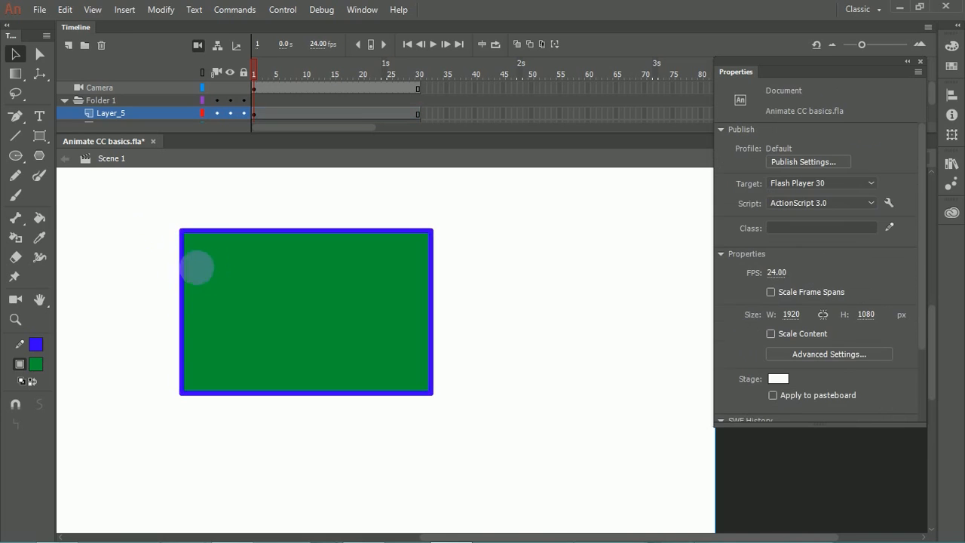
click(208, 259)
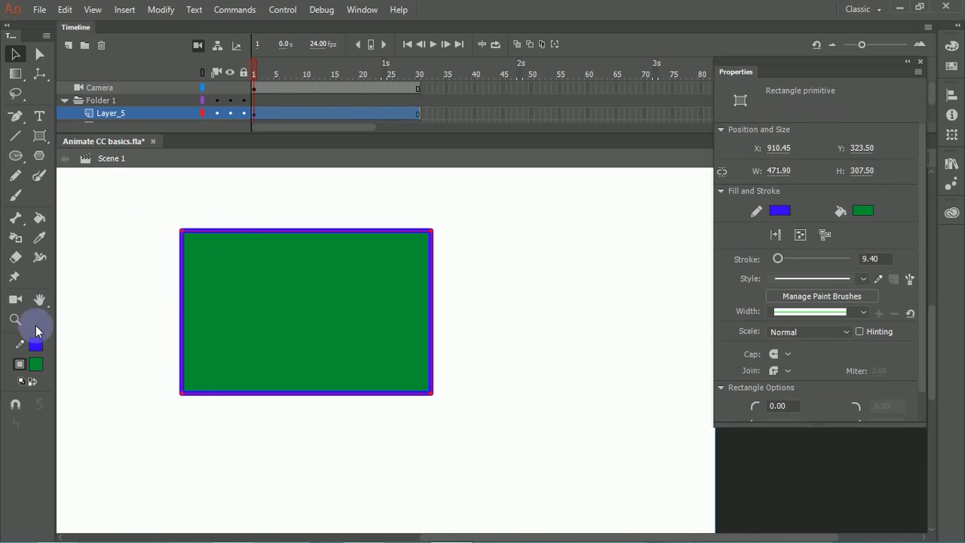
click(35, 345)
click(113, 393)
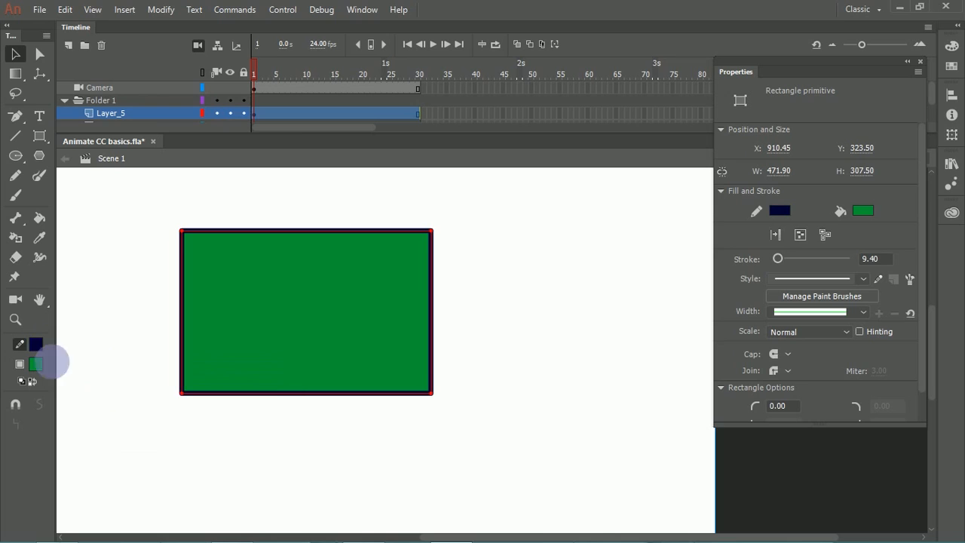
click(35, 365)
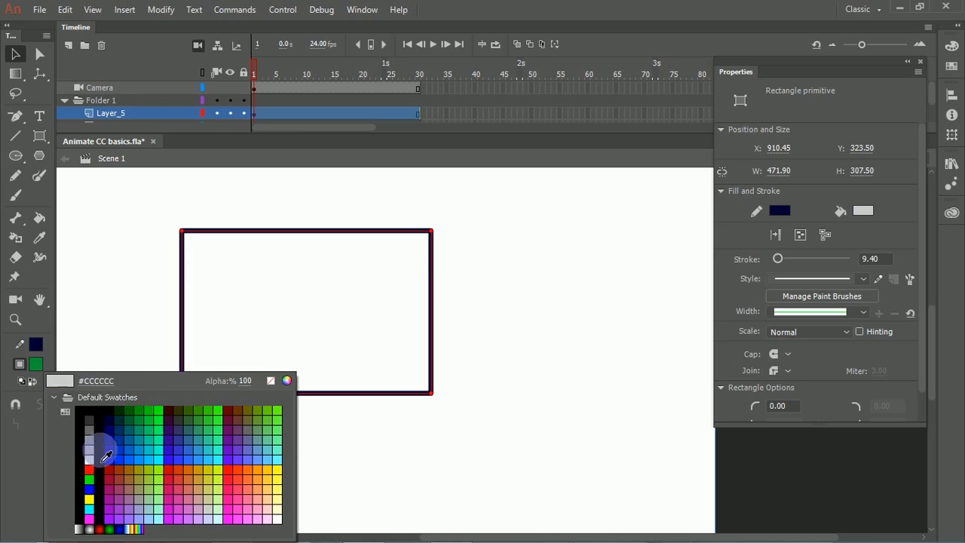
click(129, 435)
Step: Set the rectangle primitive's stroke to none
click(35, 345)
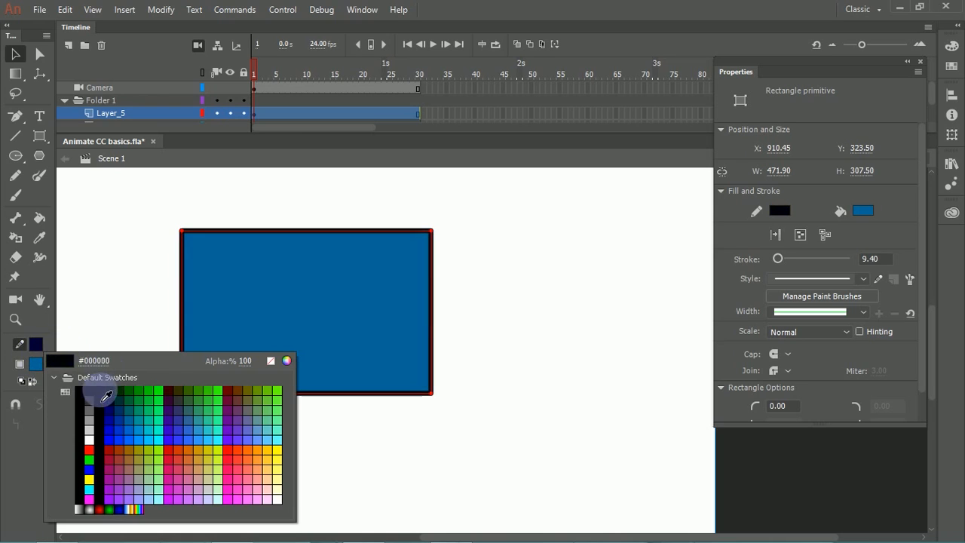
click(267, 361)
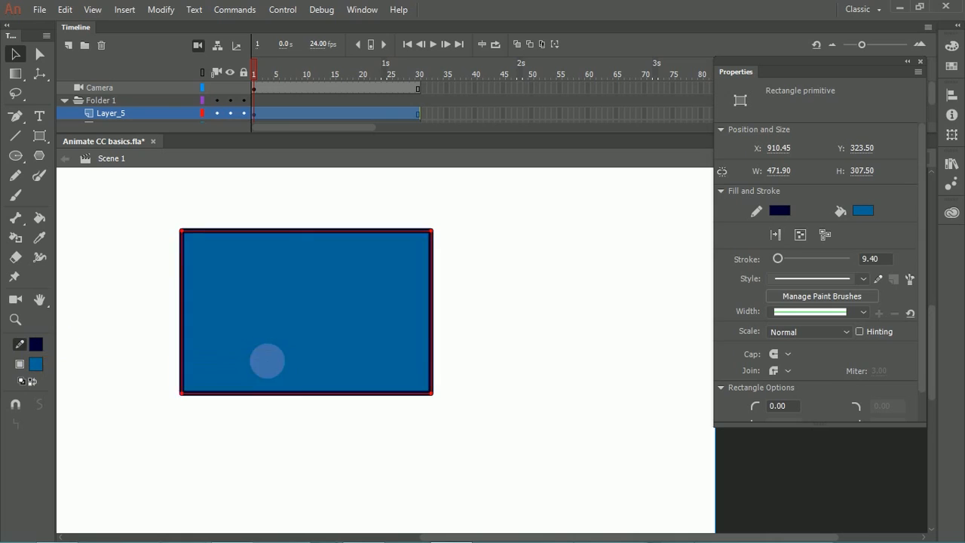
click(39, 349)
click(236, 360)
click(35, 345)
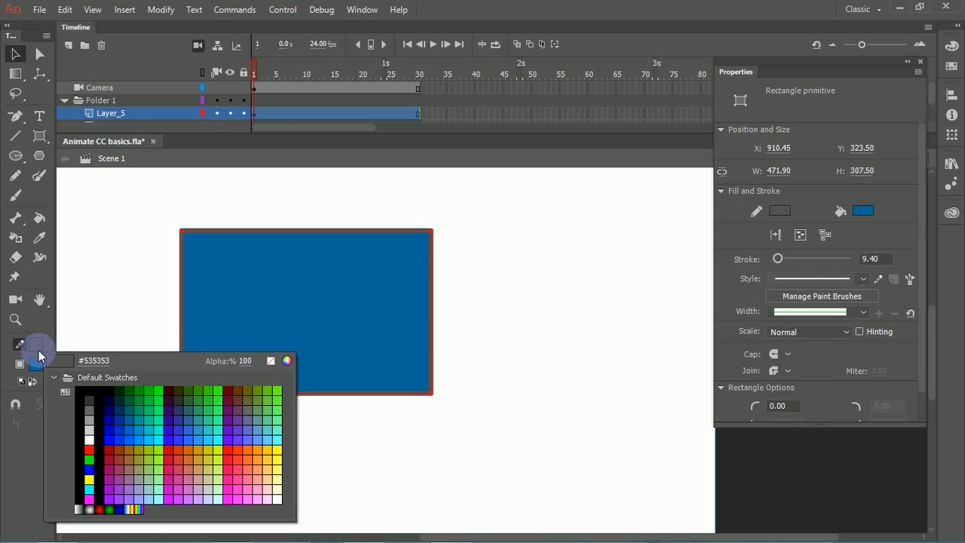
click(272, 363)
click(129, 345)
click(250, 319)
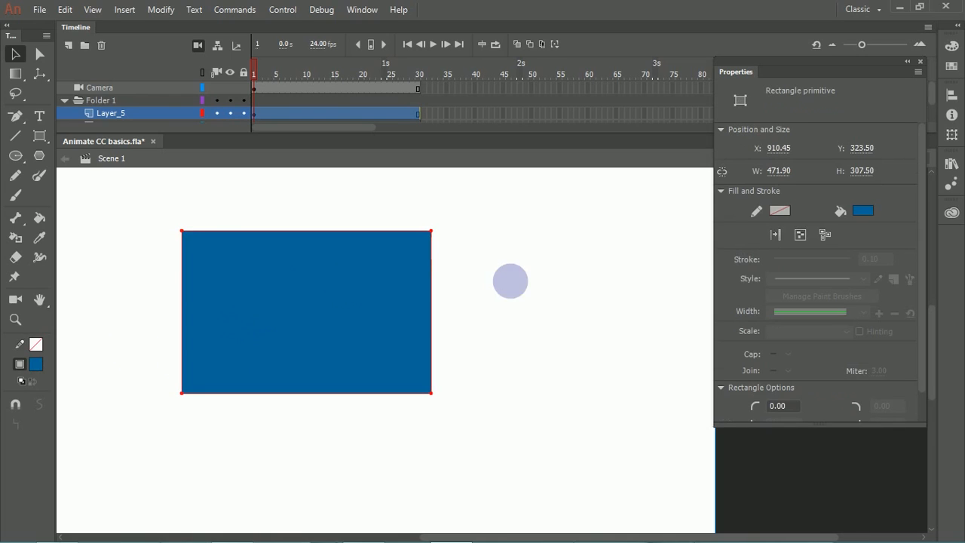
Step: Round all four corners of the rectangle primitive to a 92.10 radius and move it further left on the stage
drag(923, 255, 910, 333)
drag(797, 409, 822, 409)
click(790, 382)
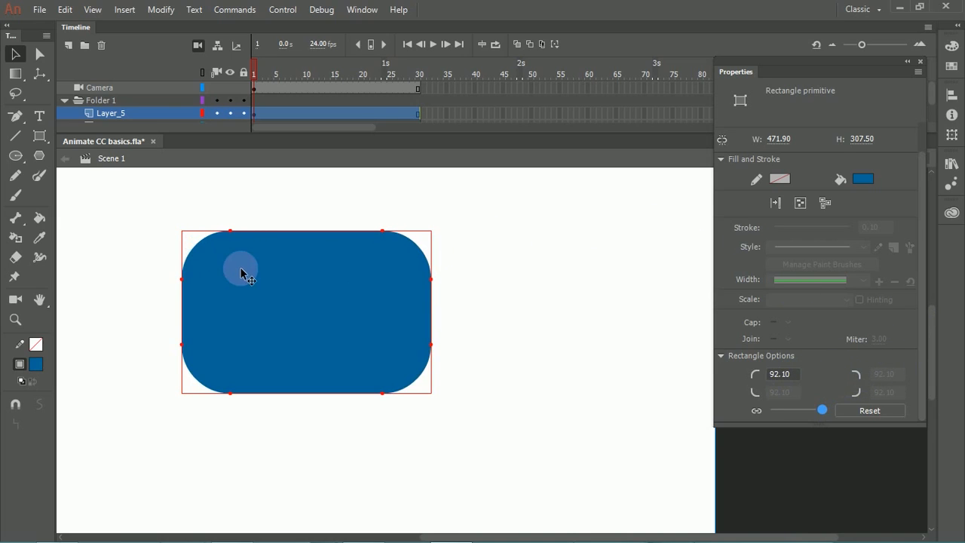
drag(330, 270, 251, 279)
click(444, 248)
click(392, 250)
Step: Draw a blue rectangle without a stroke beside the rounded one using the standard Rectangle tool
click(40, 137)
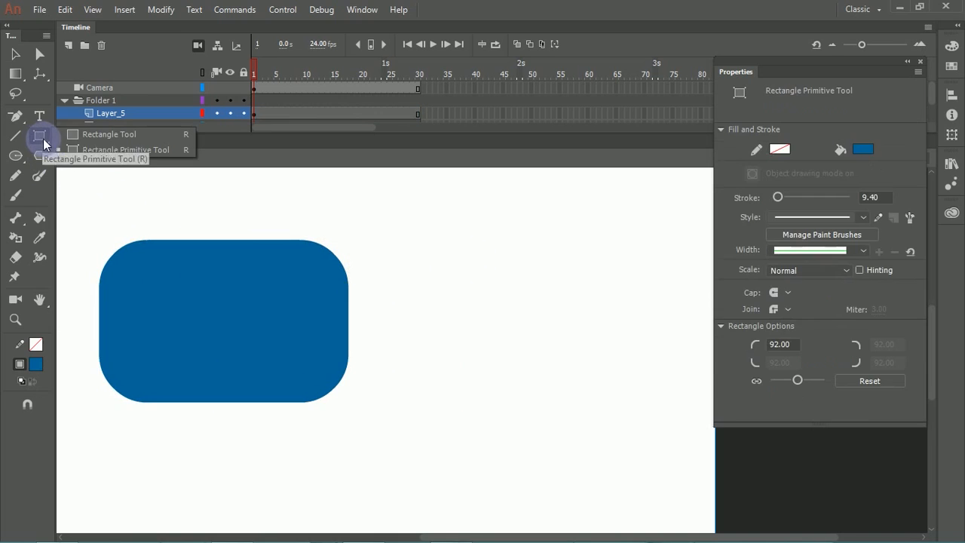
click(83, 133)
drag(445, 214, 551, 338)
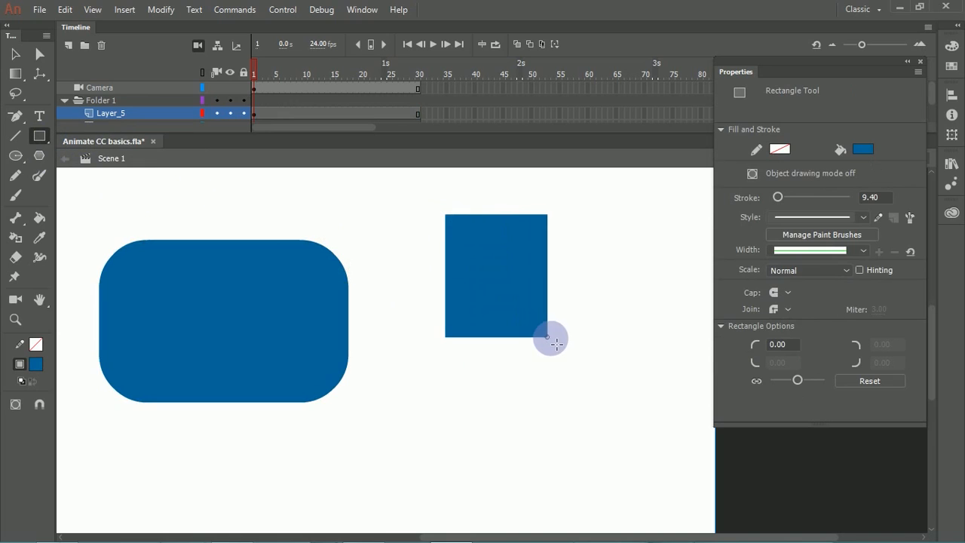
Step: Draw a green rectangle about 250 × 271 px over the blue rectangle's lower-right corner, and move it down and right, clear of the blue shape
click(36, 364)
click(155, 434)
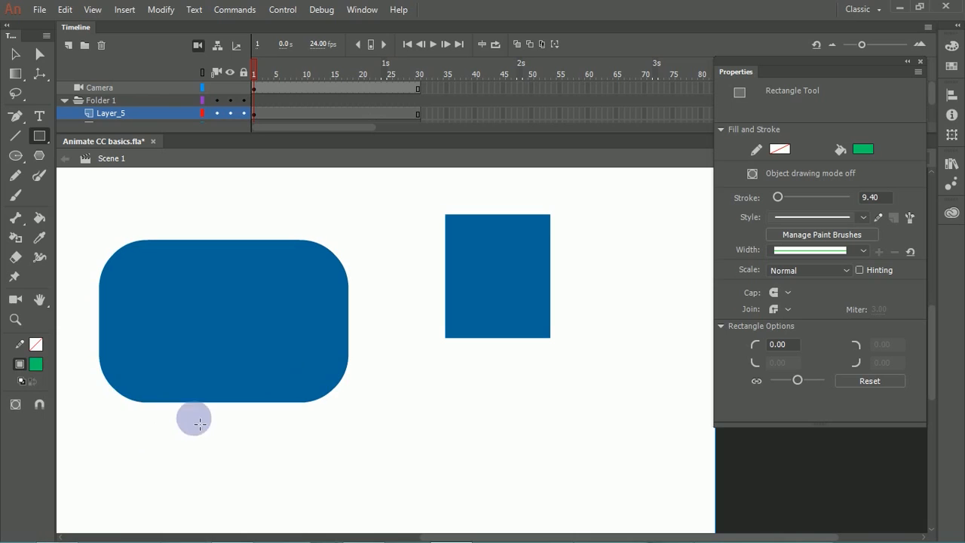
drag(493, 272, 625, 415)
click(18, 54)
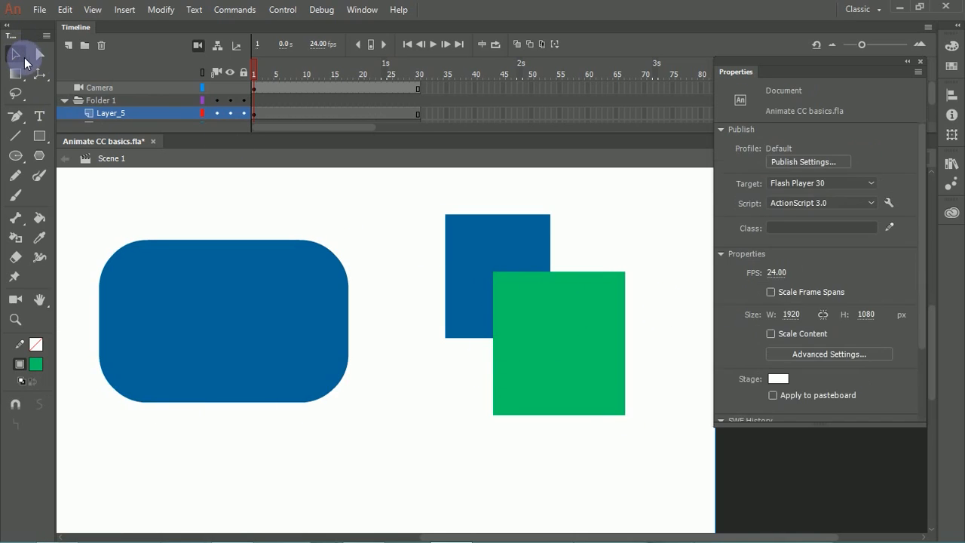
drag(518, 324, 615, 422)
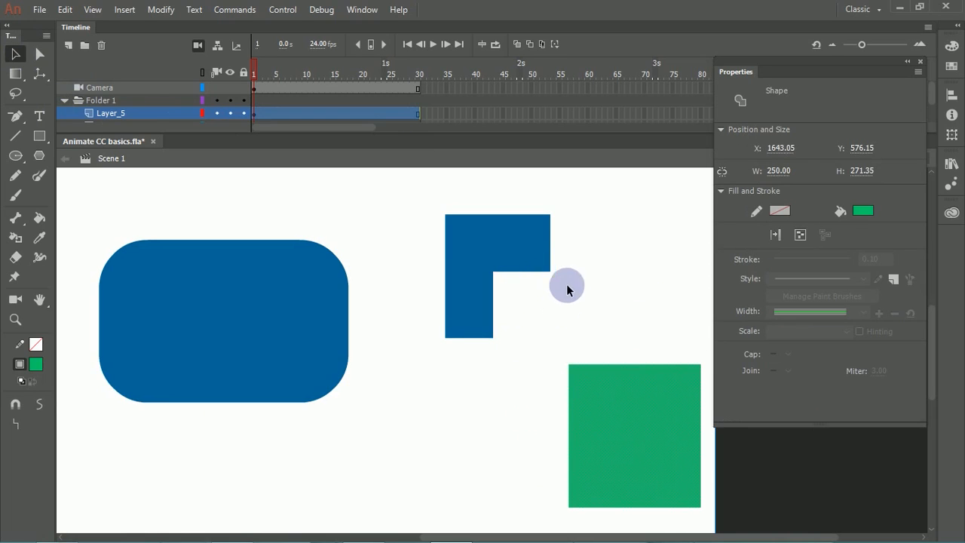
Step: Undo the green rectangle's move, try separating the green rectangle and the blue shape by moving each, and restore their overlap
key(ctrl+z)
drag(558, 306, 615, 313)
drag(502, 256, 563, 252)
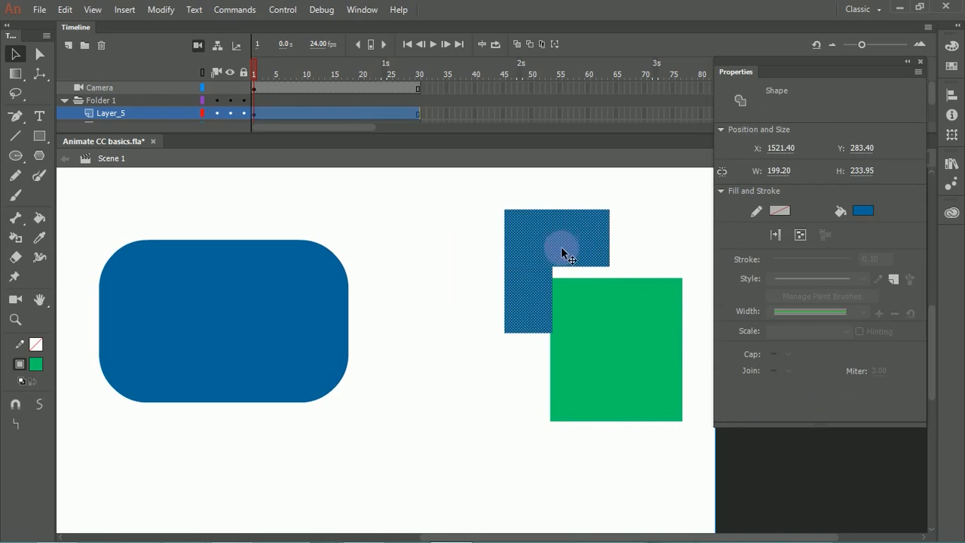
key(ctrl+z)
click(575, 265)
click(575, 279)
key(ctrl+z)
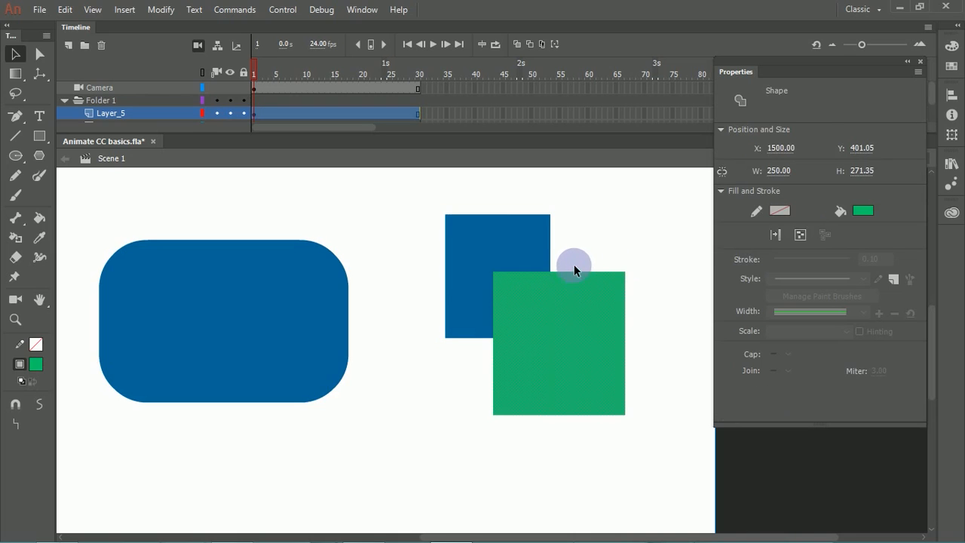
Step: Try moving the green rectangle down and right off the overlapped blue rectangle, and undo the move
click(596, 268)
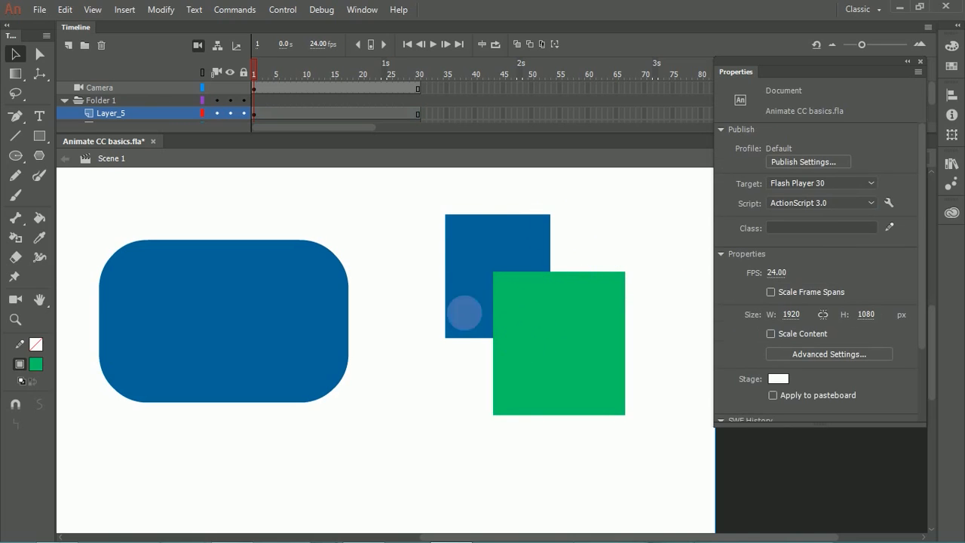
drag(535, 314, 502, 296)
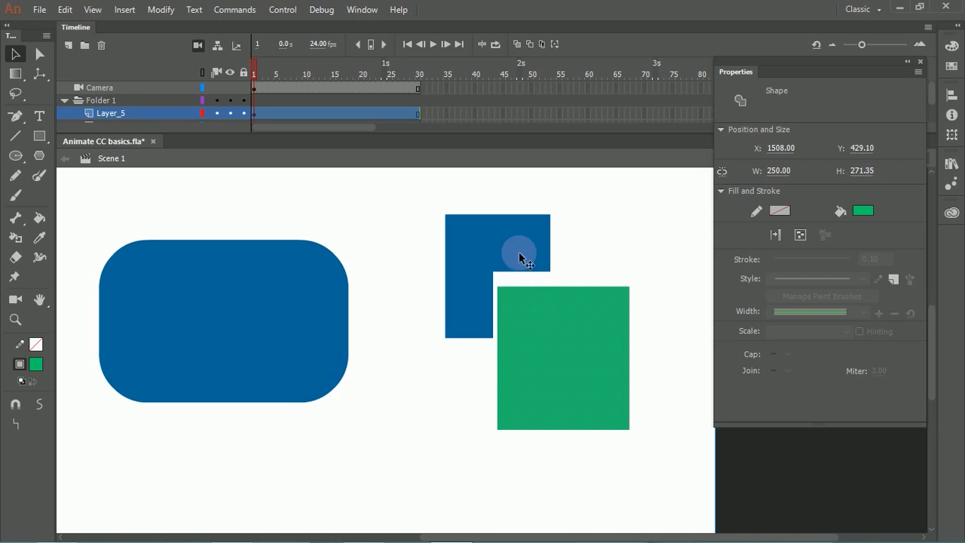
key(ctrl+z)
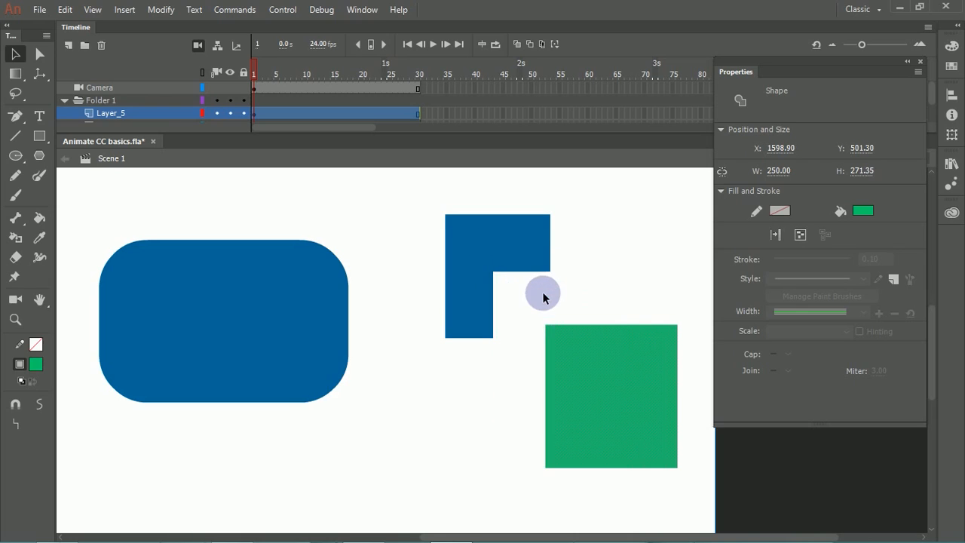
key(ctrl+y)
Step: Select the overlapping blue and green merged rectangles together and delete both from the stage
drag(430, 204, 720, 492)
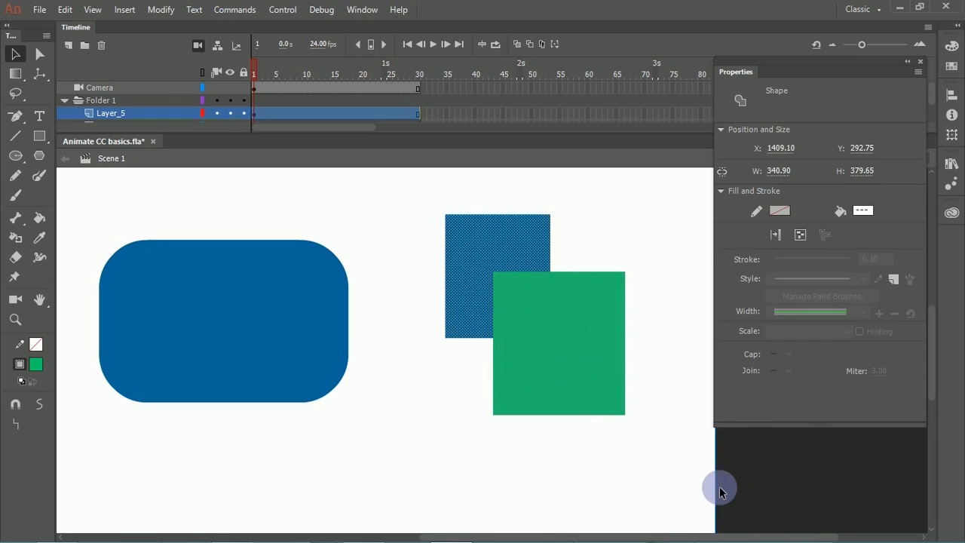
key(Delete)
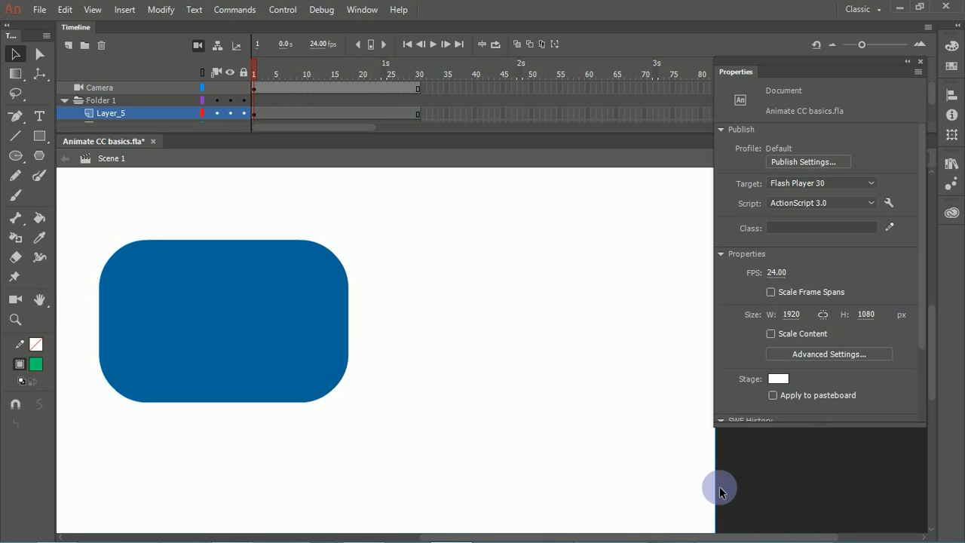
Step: Draw a green rounded rectangle about 467 × 306 px over the blue one's upper-right part using the Rectangle Primitive tool
click(40, 138)
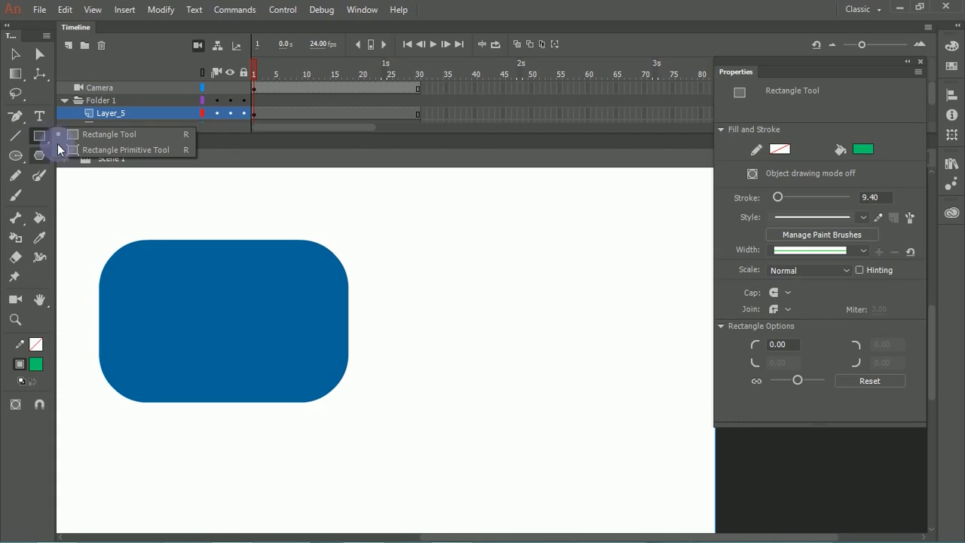
click(86, 151)
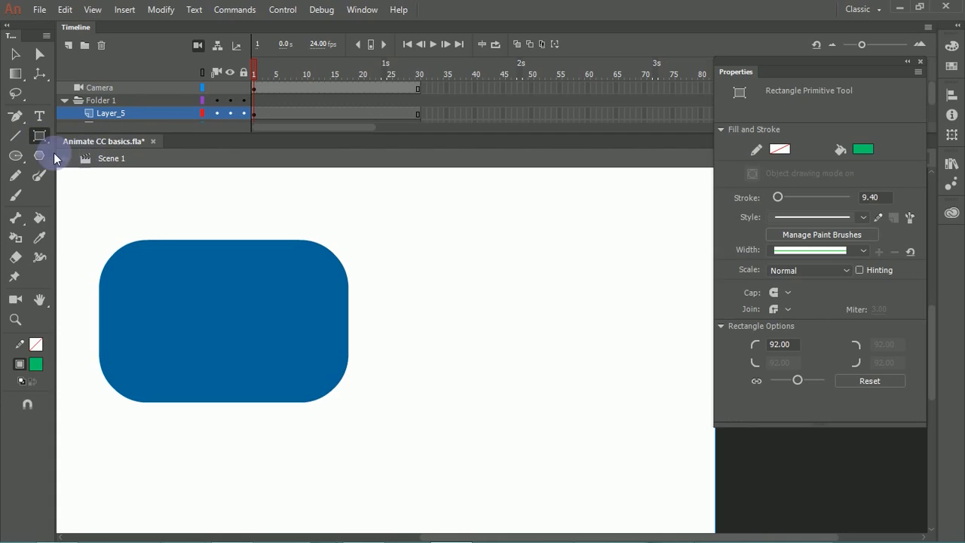
drag(207, 189, 454, 351)
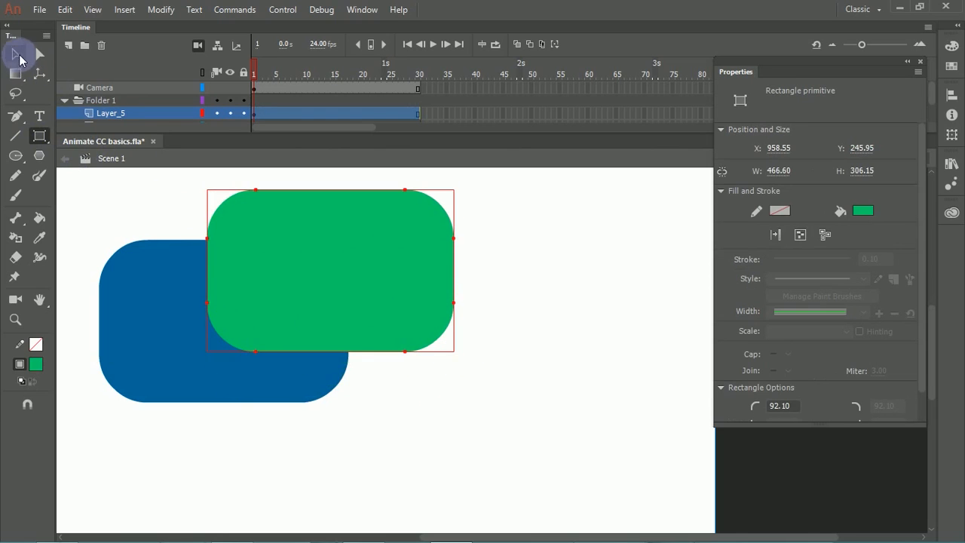
Step: Move the green and blue rectangle primitives apart, and bring them back into overlap with the green one in front
click(20, 56)
drag(293, 252, 473, 287)
drag(201, 309, 274, 276)
drag(493, 299, 263, 294)
Step: Draw a green oval about 217 × 255 px beside the overlapping rectangles using the Oval Primitive tool
click(16, 156)
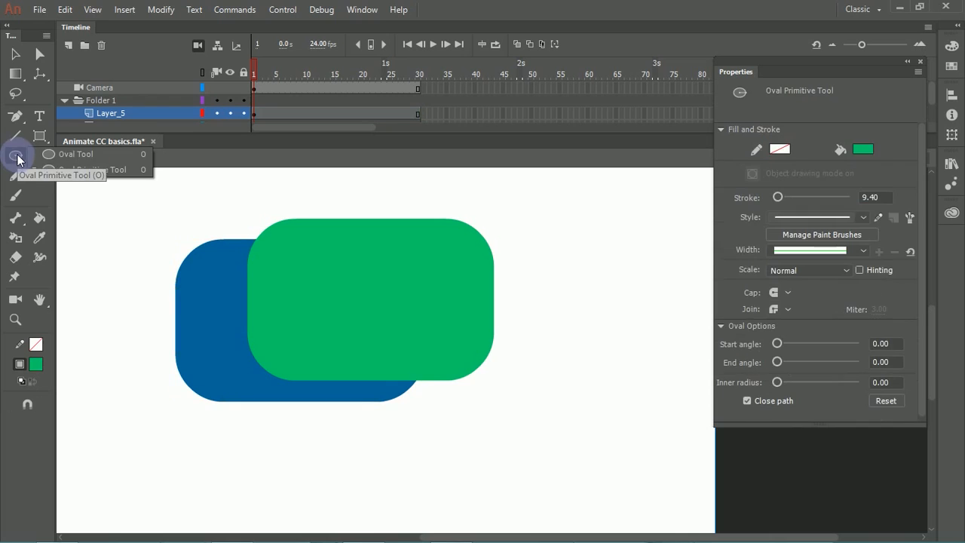
click(79, 169)
mouse_move(544, 232)
mouse_down()
mouse_move(641, 362)
mouse_move(658, 367)
mouse_up()
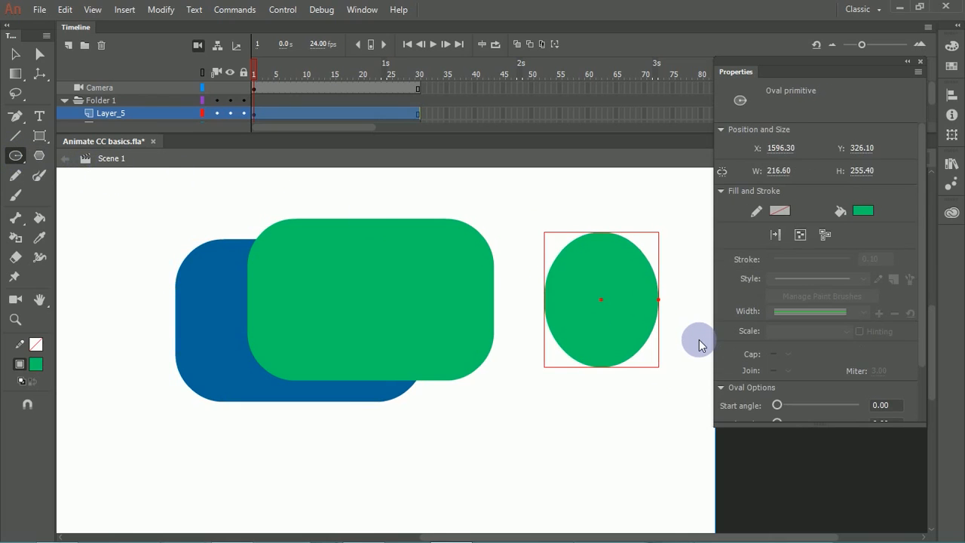
Step: Try end angles of 175 and 97 on the oval primitive using its on-stage handle, and undo them
scroll(915, 324, down, 3)
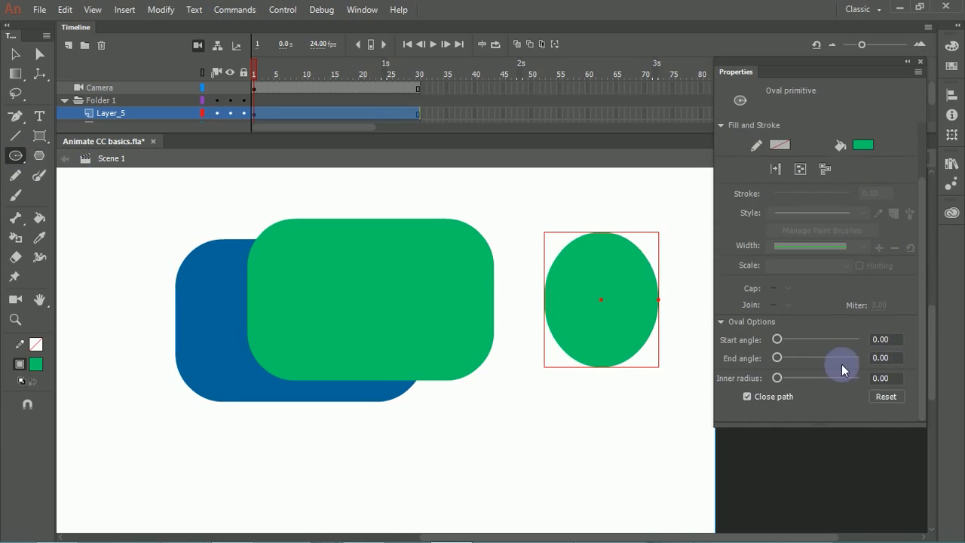
drag(777, 358, 621, 316)
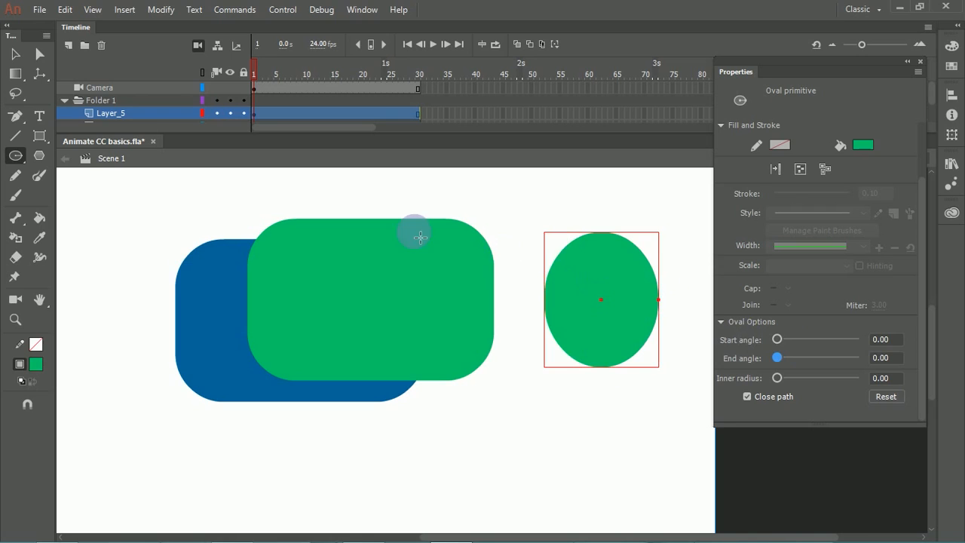
click(40, 53)
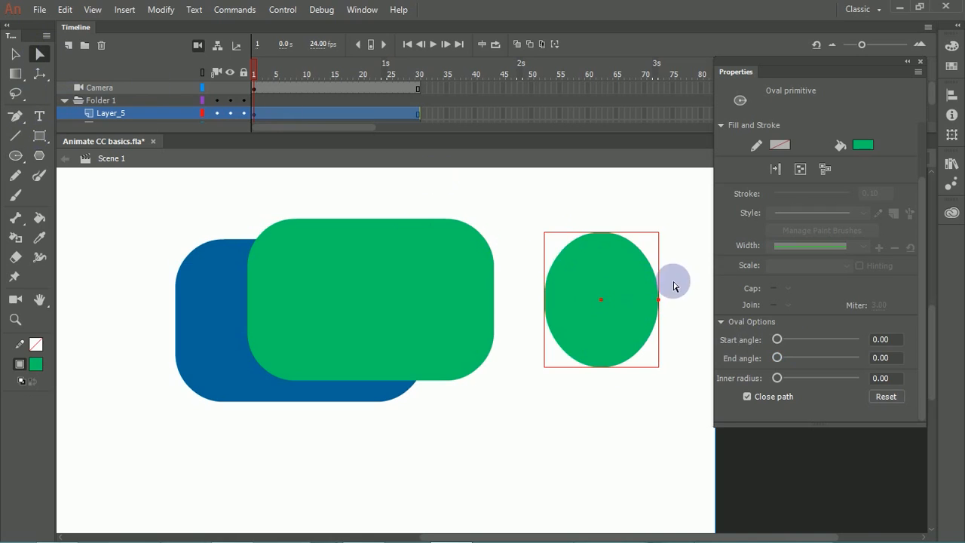
drag(659, 301, 525, 310)
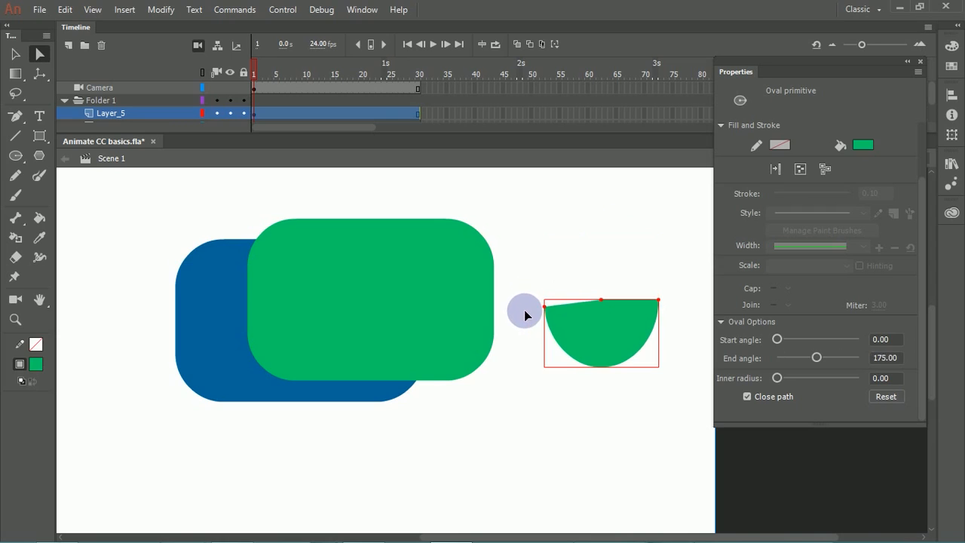
drag(585, 382, 592, 346)
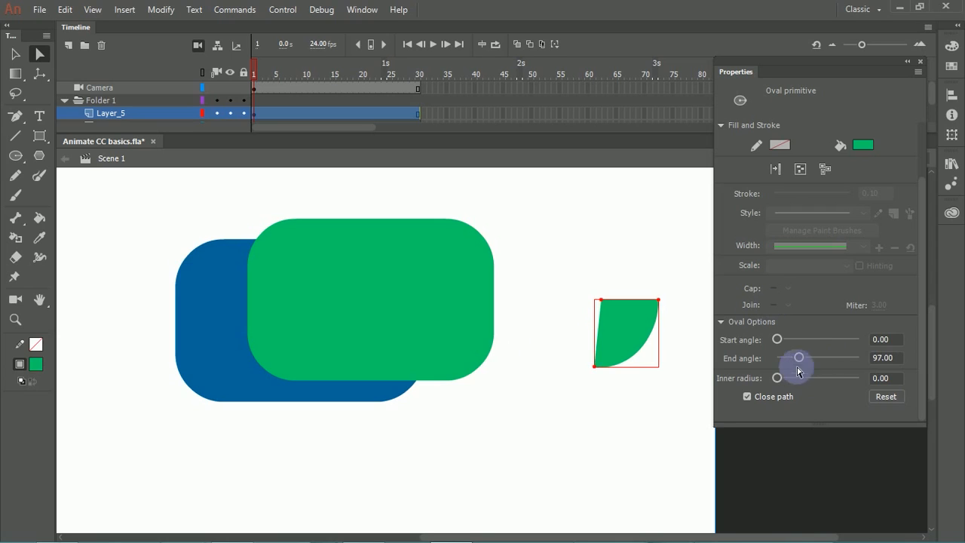
key(ctrl+z)
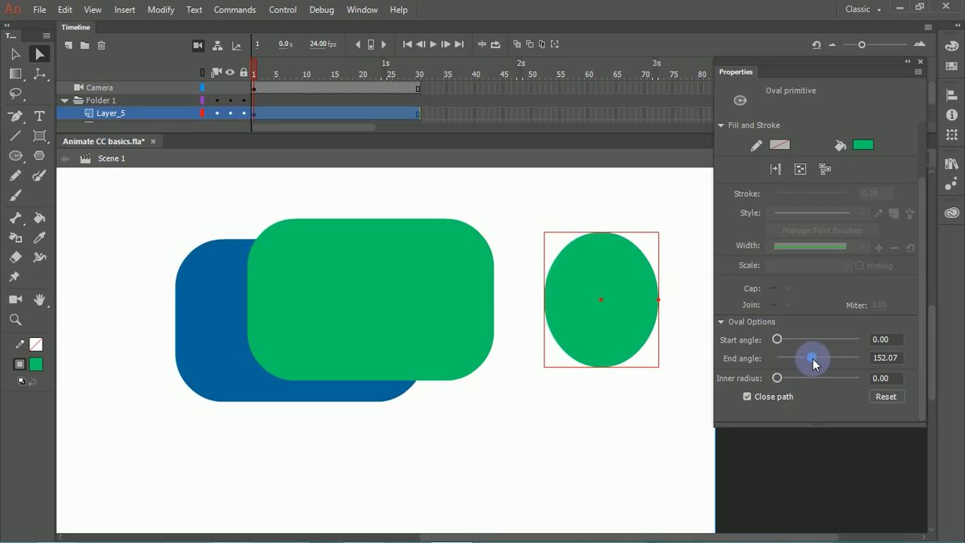
Step: Set the oval primitive's start angle to 40.34 and end angle to 207.93, keeping its inner radius at 0
click(813, 359)
mouse_move(824, 381)
mouse_down()
mouse_move(800, 379)
mouse_move(839, 378)
mouse_up()
drag(804, 337, 825, 357)
drag(778, 381, 776, 378)
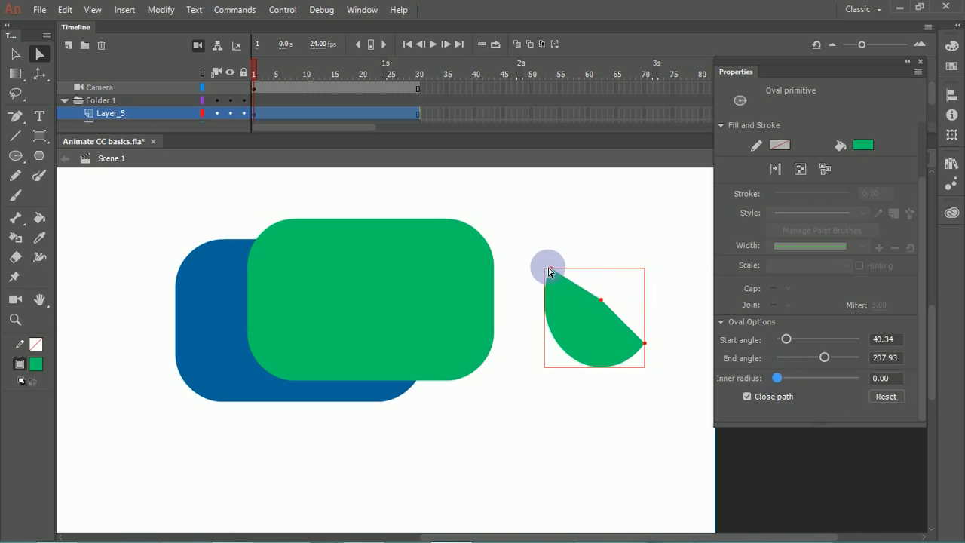
Step: Shift the oval primitive up and right, and reshape it into an open ring with end angle 15 and inner radius 81
drag(555, 275, 557, 273)
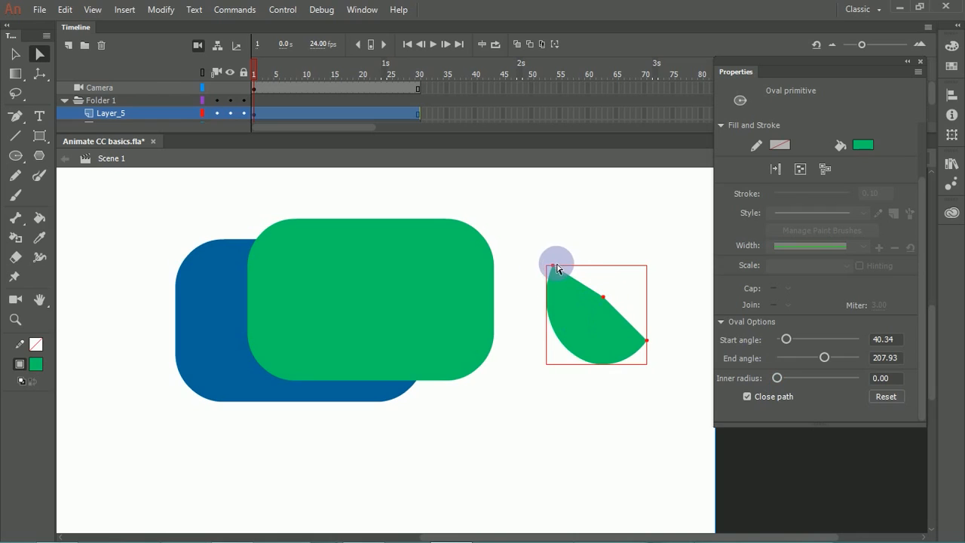
drag(557, 262, 702, 312)
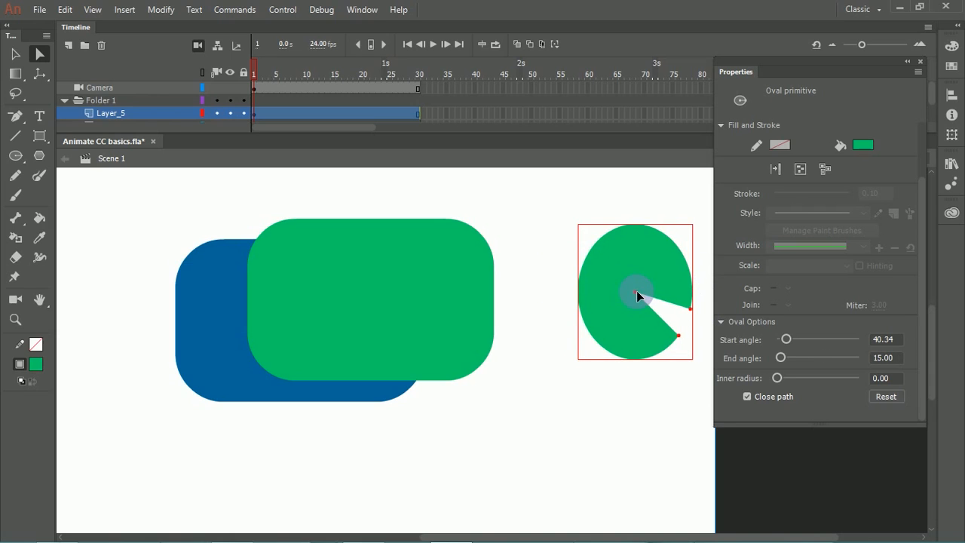
drag(635, 291, 626, 340)
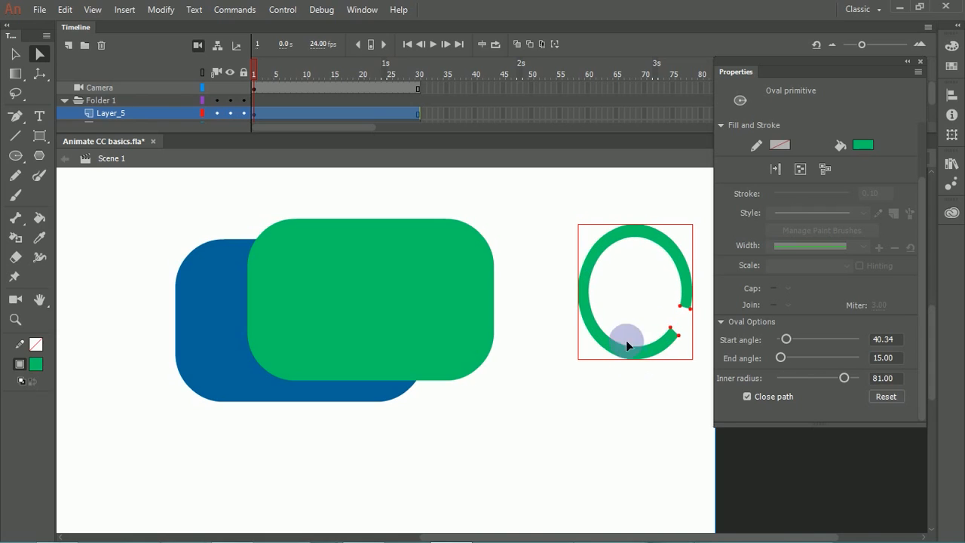
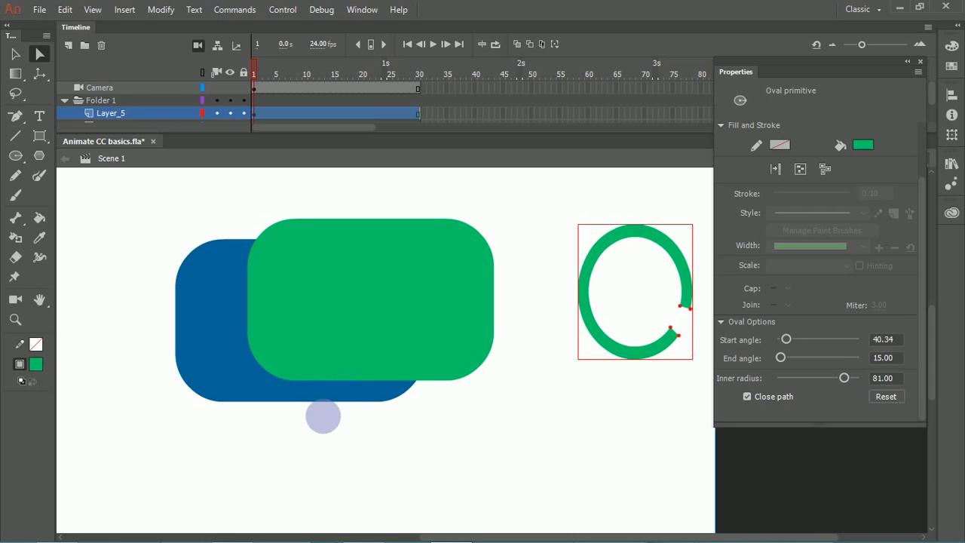
Step: Draw a leafy bush outline and a cluster of grass-like strokes below the overlapping rectangles with the Pencil tool
click(314, 436)
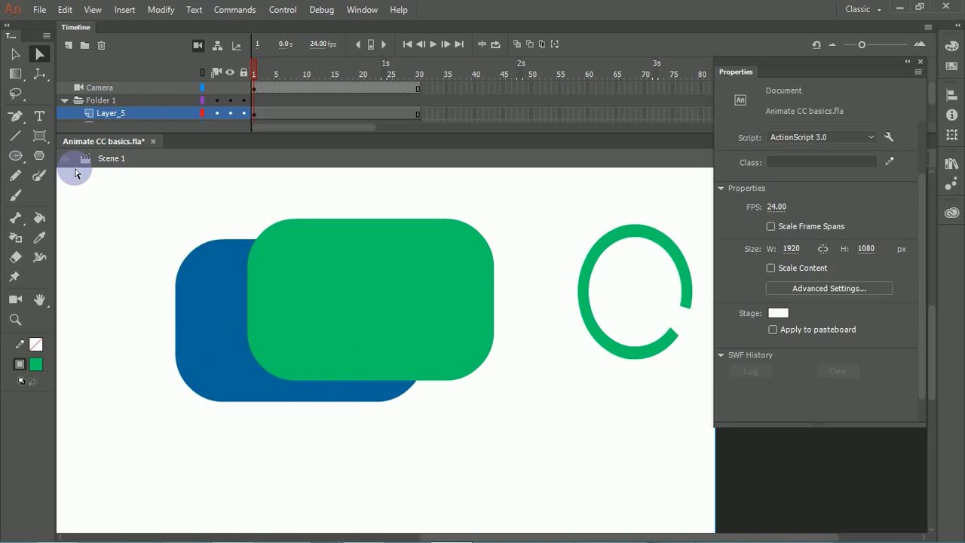
click(15, 175)
mouse_move(120, 488)
mouse_down()
mouse_move(123, 462)
mouse_move(90, 399)
mouse_move(126, 422)
mouse_move(136, 359)
mouse_move(166, 434)
mouse_move(192, 465)
mouse_move(228, 472)
mouse_move(173, 494)
mouse_move(123, 489)
mouse_up()
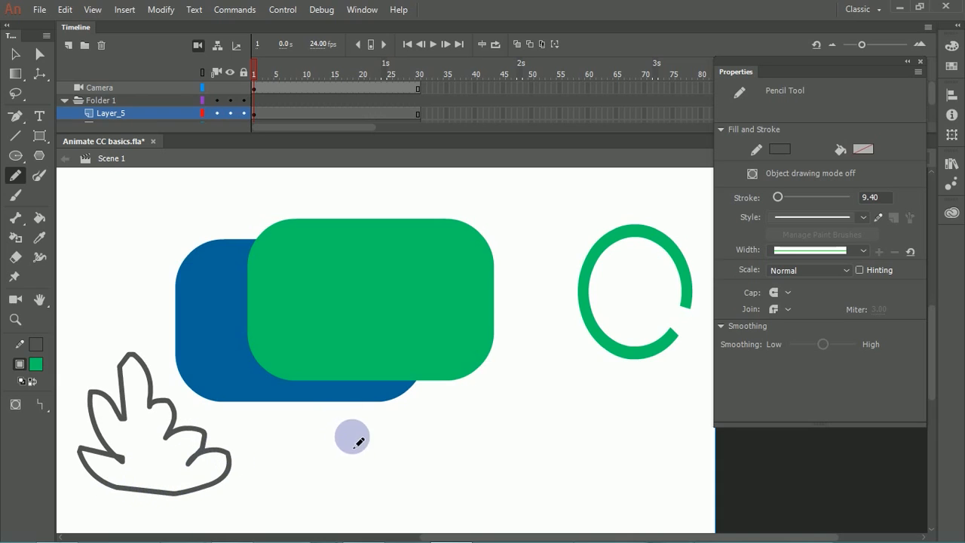
mouse_move(311, 471)
mouse_down()
mouse_move(355, 468)
mouse_move(362, 412)
mouse_move(362, 466)
mouse_move(380, 462)
mouse_move(392, 433)
mouse_move(391, 466)
mouse_move(432, 484)
mouse_move(398, 470)
mouse_move(427, 511)
mouse_move(439, 479)
mouse_up()
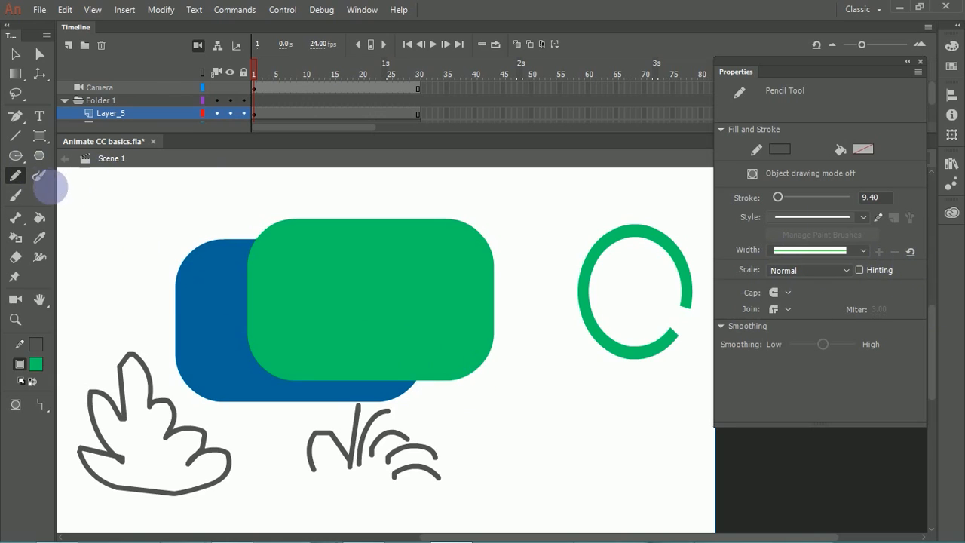
Step: Draw a gently arched pencil stroke below the green ring, keeping the Round cap
drag(525, 252, 445, 239)
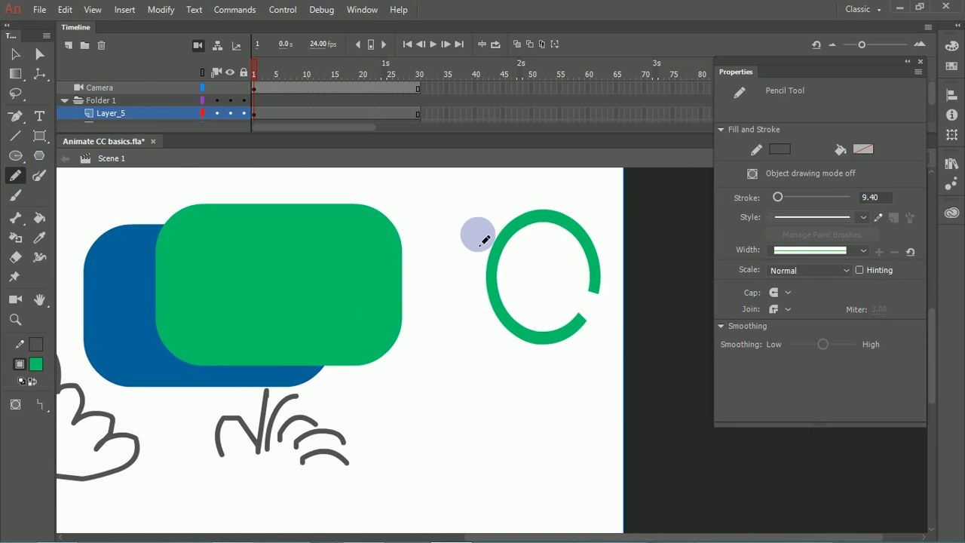
click(789, 295)
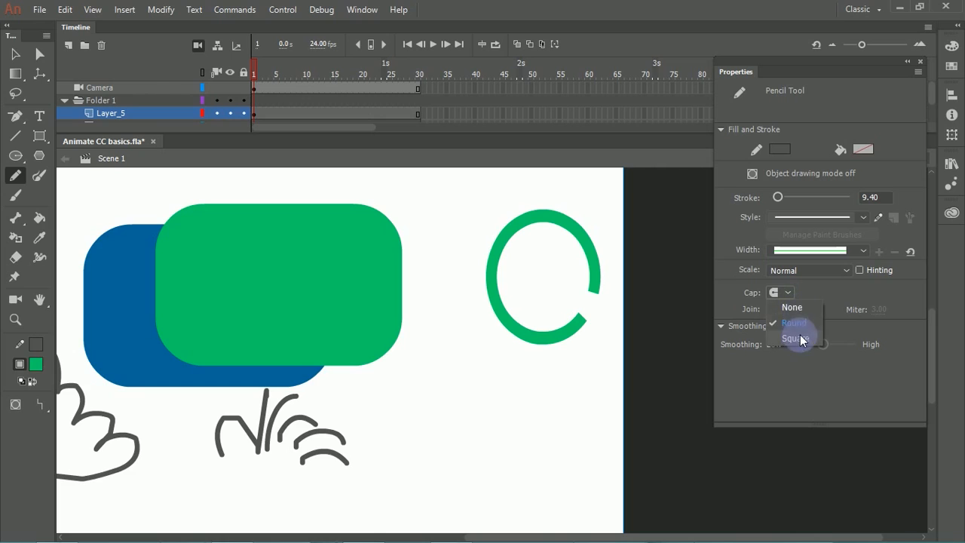
click(384, 426)
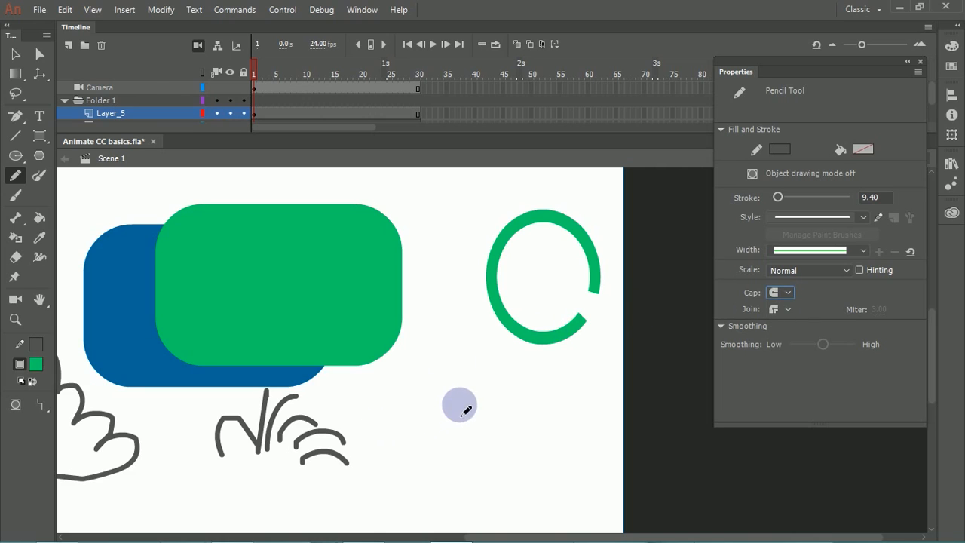
mouse_move(381, 407)
mouse_down()
mouse_move(473, 392)
mouse_move(511, 395)
mouse_up()
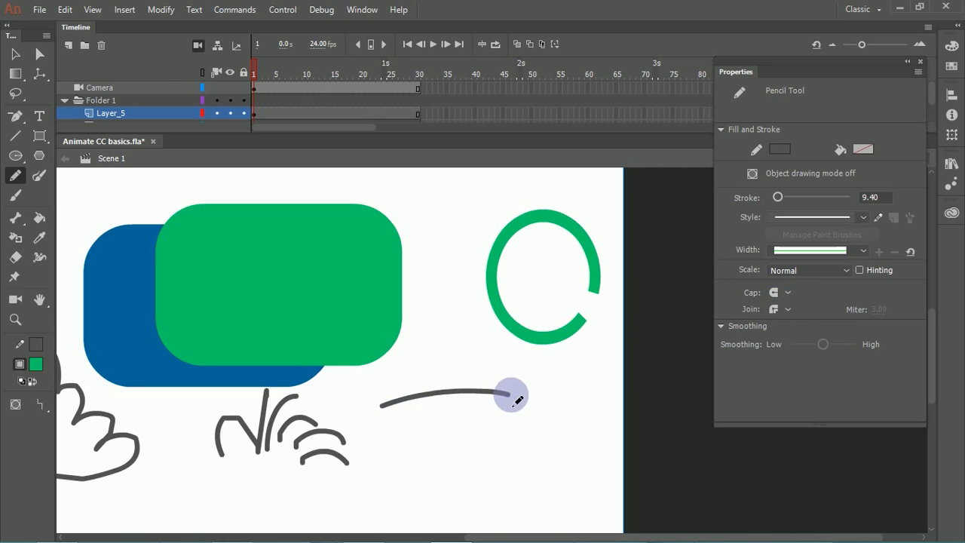
drag(522, 392, 500, 407)
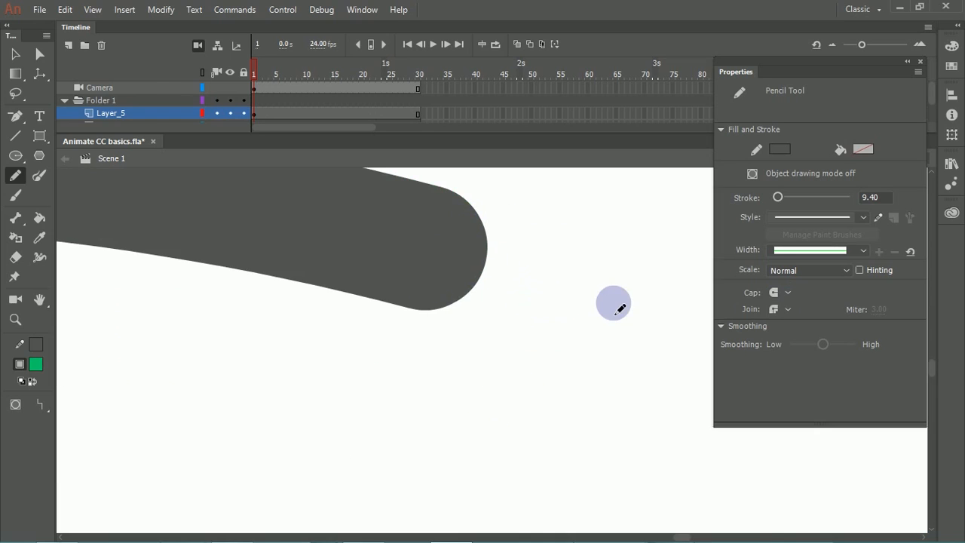
Step: Set the pencil's cap to Square and draw a short bent stroke just below the end of the arched stroke
click(779, 293)
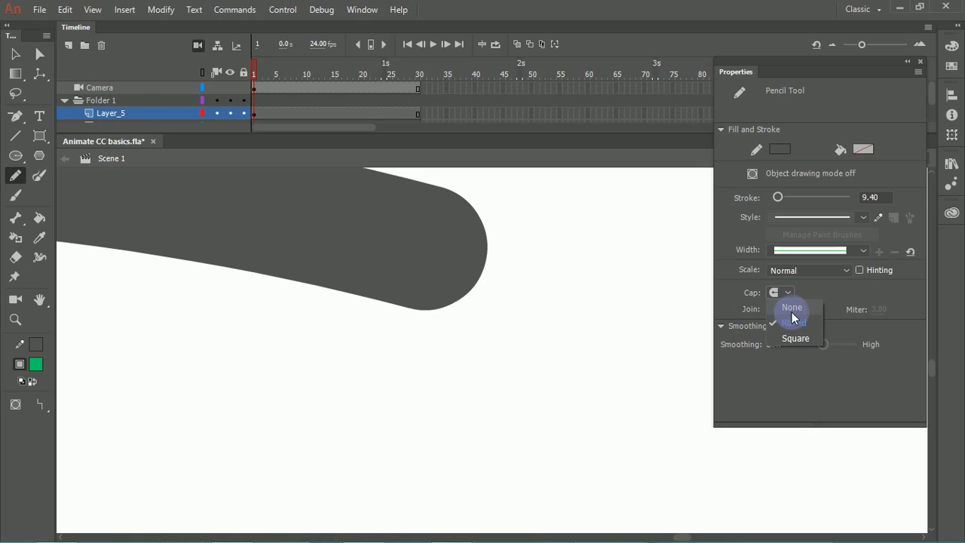
click(791, 315)
mouse_move(196, 412)
mouse_down()
mouse_move(534, 372)
mouse_move(573, 398)
mouse_move(603, 360)
mouse_move(598, 317)
mouse_move(625, 303)
mouse_up()
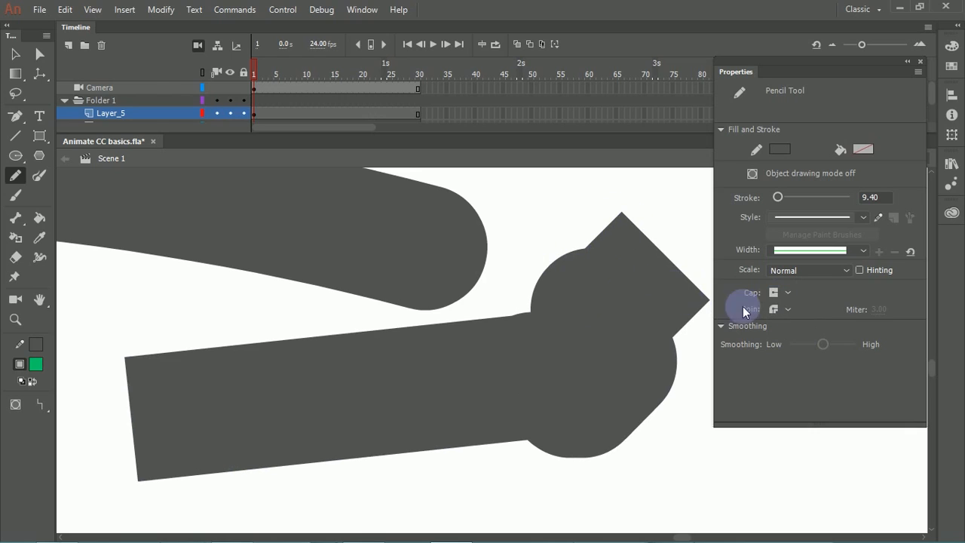
click(779, 293)
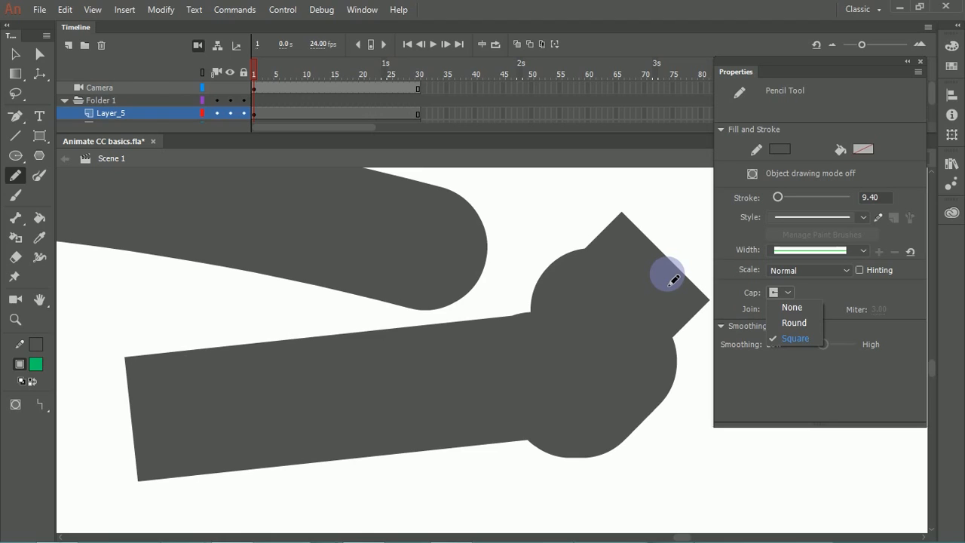
click(18, 57)
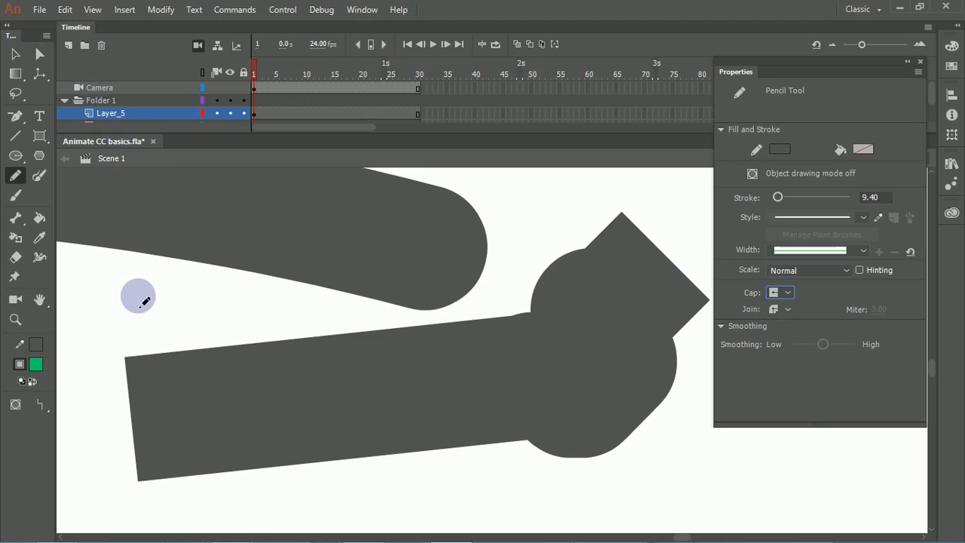
Step: Set the pencil's cap to None and draw a short stroke beside the square-ended one
click(780, 293)
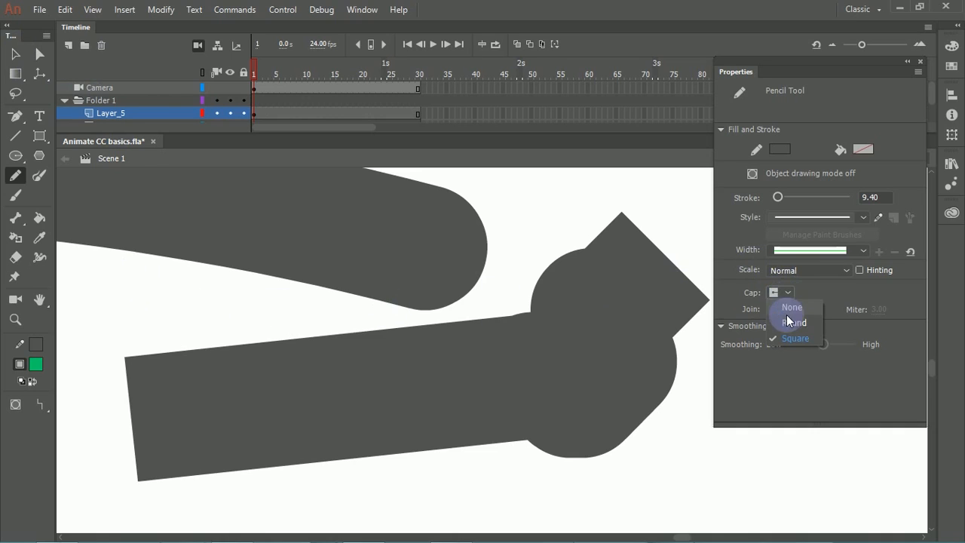
click(790, 321)
mouse_move(104, 371)
mouse_down()
mouse_move(118, 314)
mouse_move(219, 270)
mouse_move(245, 270)
mouse_up()
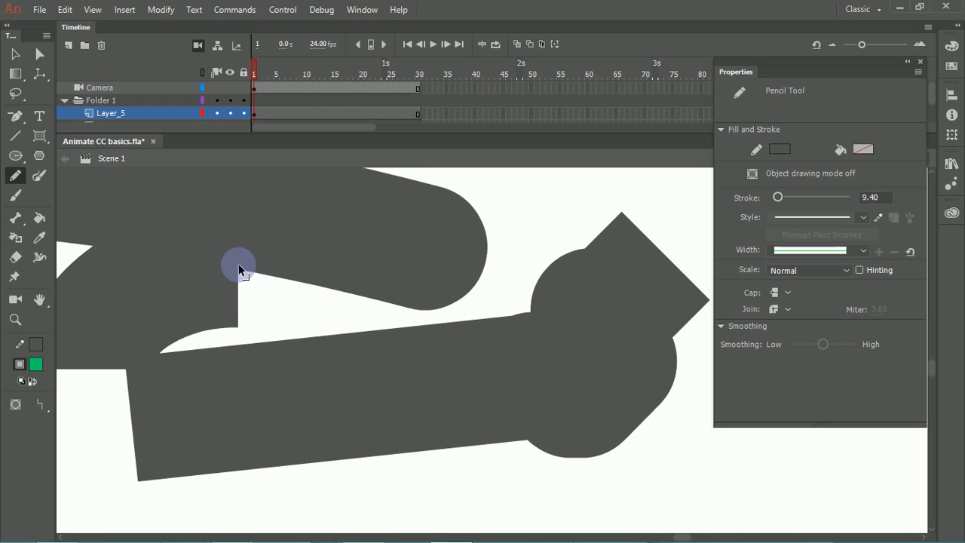
Step: Delete all the artwork on the stage
key(ctrl+minus)
key(ctrl+minus)
key(ctrl+minus)
key(ctrl+minus)
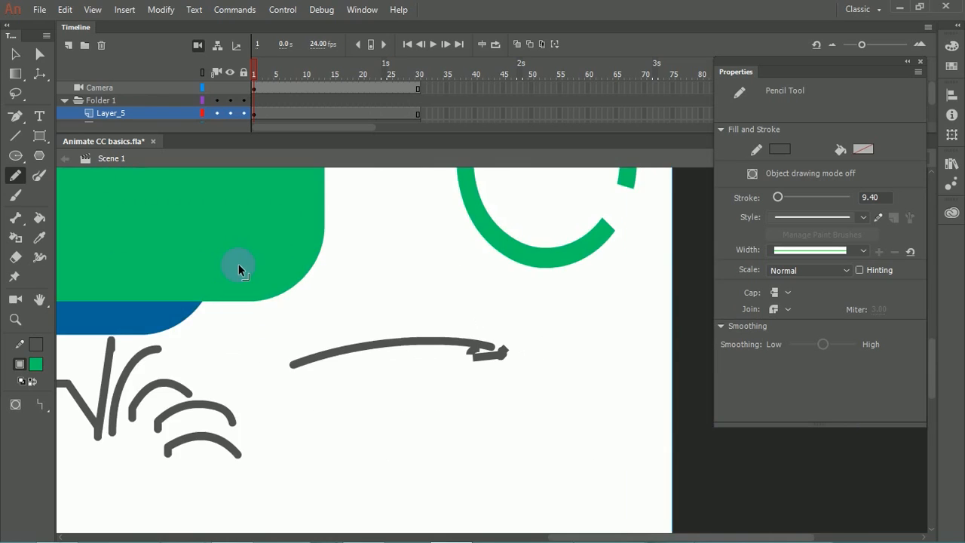
key(ctrl+a)
key(Delete)
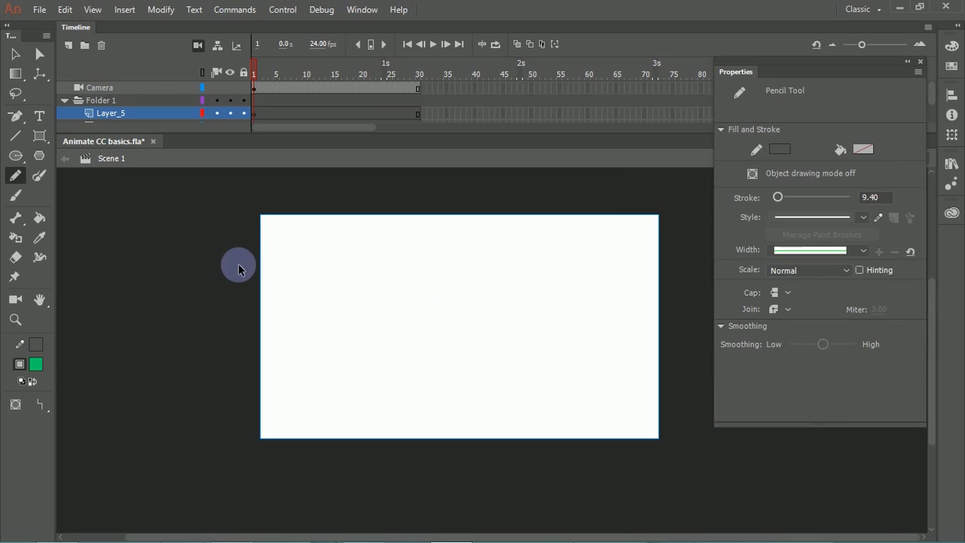
Step: Try three pencil strokes on the empty stage in Straighten mode, keeping the Round join, and undo each one
key(ctrl+equal)
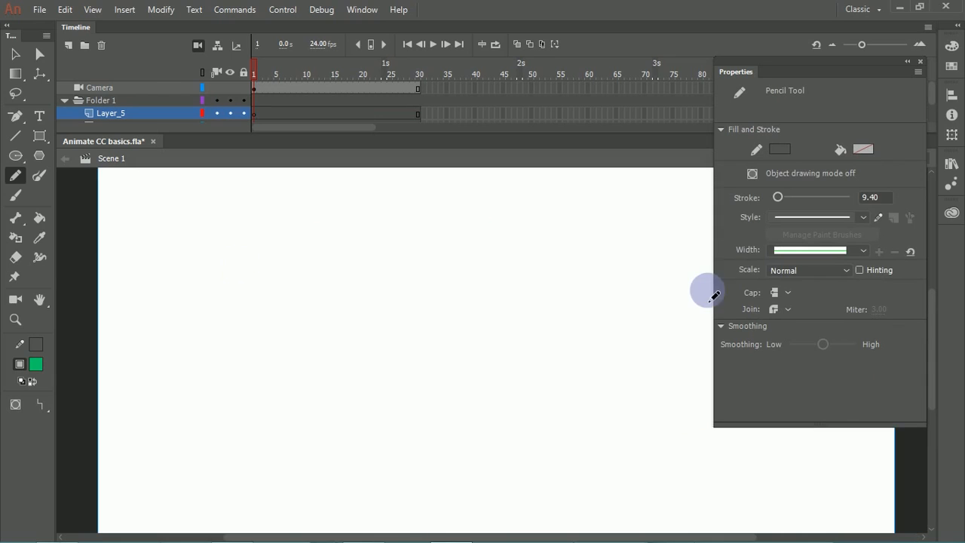
click(788, 310)
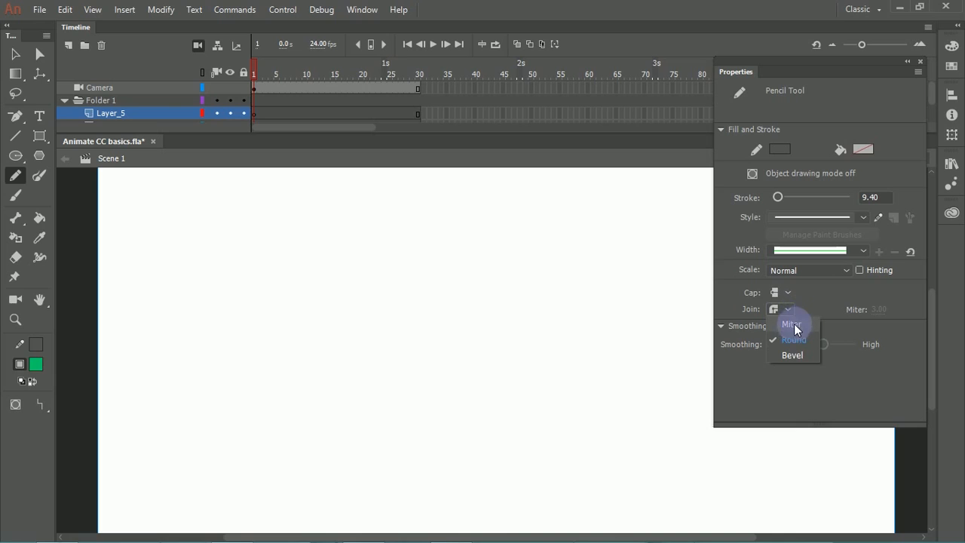
click(819, 299)
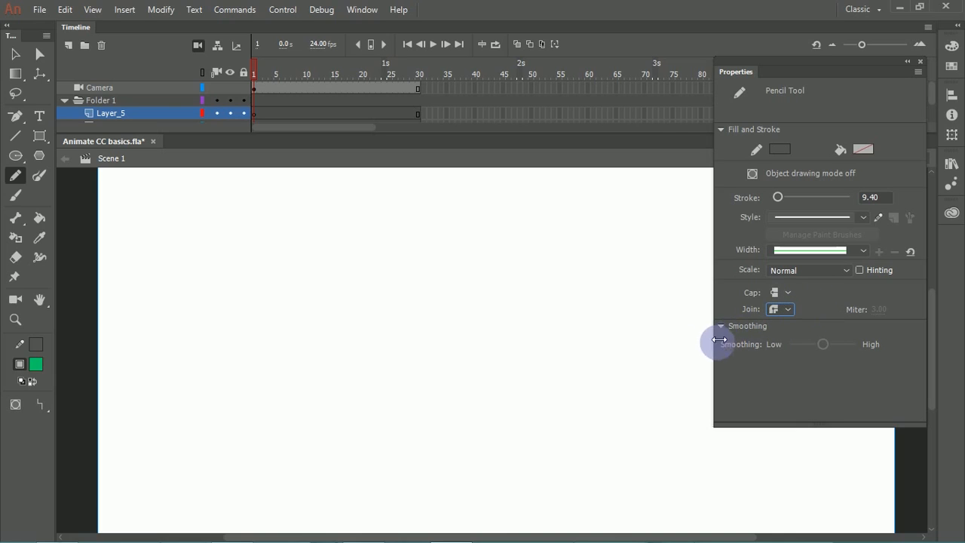
mouse_move(186, 340)
mouse_down()
mouse_move(220, 317)
mouse_move(359, 332)
mouse_move(463, 287)
mouse_up()
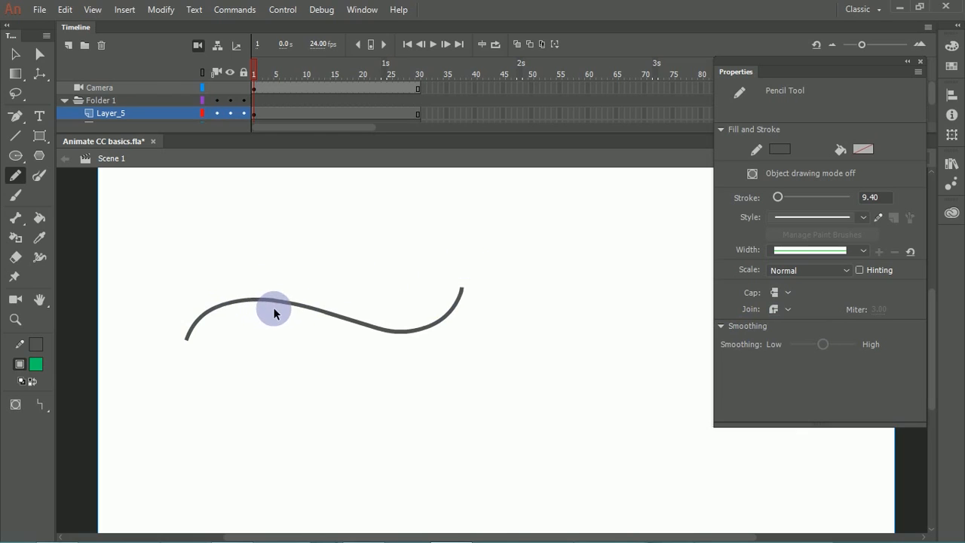
key(ctrl+z)
mouse_move(248, 307)
mouse_down()
mouse_move(260, 339)
mouse_move(308, 352)
mouse_up()
key(ctrl+z)
mouse_move(230, 298)
mouse_down()
mouse_move(264, 312)
mouse_move(285, 356)
mouse_move(357, 371)
mouse_up()
key(ctrl+z)
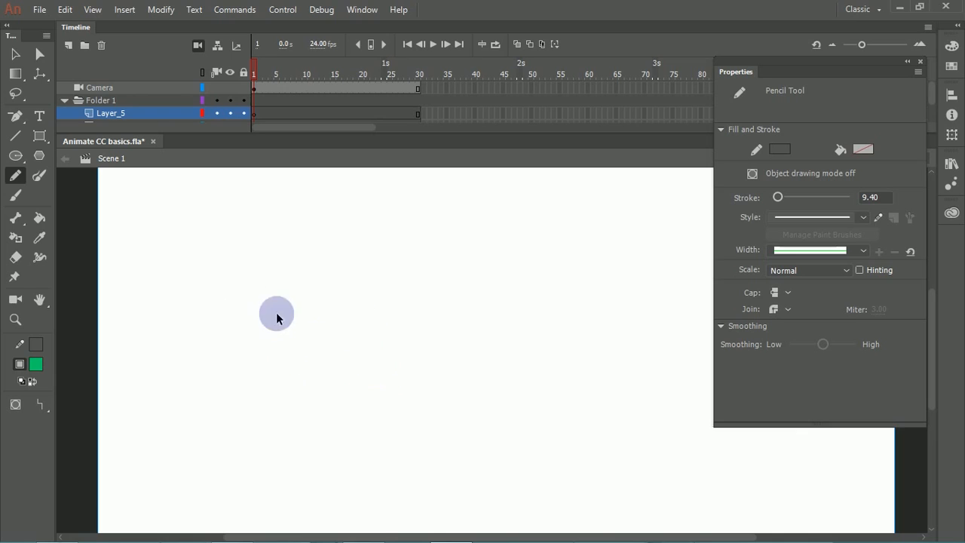
Step: Switch the pencil mode to Smooth and try two strokes rising across the stage, undoing each one
click(43, 412)
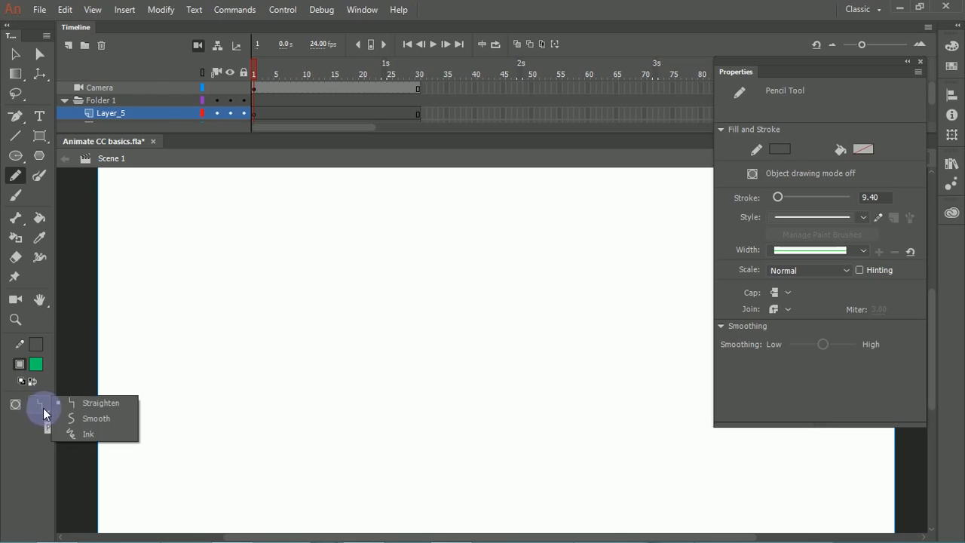
click(103, 420)
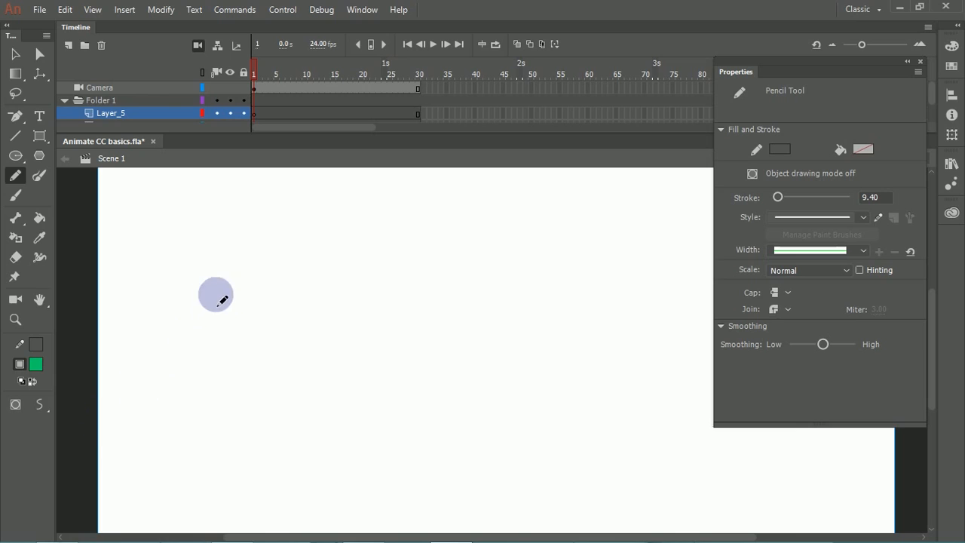
mouse_move(140, 410)
mouse_down()
mouse_move(175, 370)
mouse_move(370, 334)
mouse_up()
key(ctrl+z)
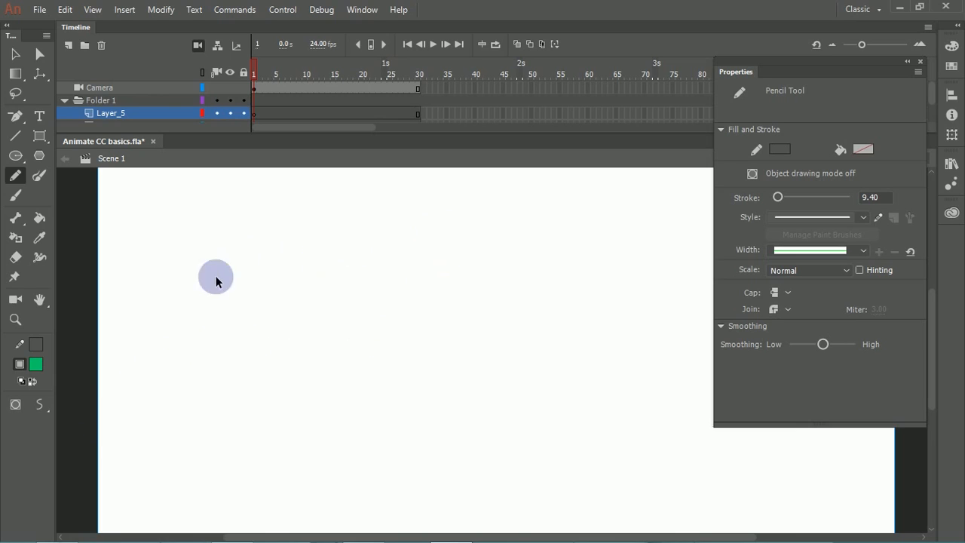
mouse_move(133, 407)
mouse_down()
mouse_move(250, 355)
mouse_move(316, 348)
mouse_move(335, 327)
mouse_move(339, 337)
mouse_move(392, 326)
mouse_move(406, 305)
mouse_move(445, 317)
mouse_move(462, 296)
mouse_move(526, 291)
mouse_move(547, 268)
mouse_up()
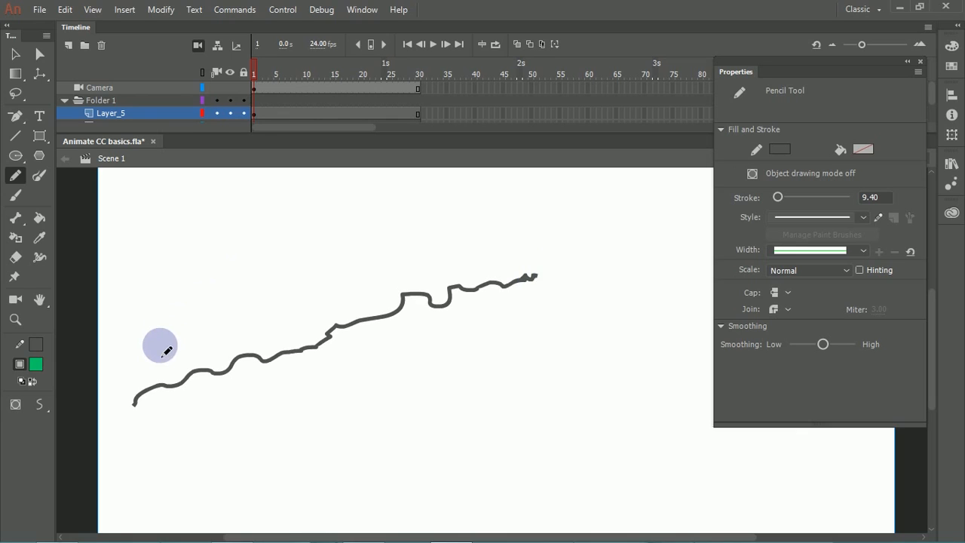
key(ctrl+z)
Step: Draw a wavy curve, raise the pencil's smoothing to its highest setting, and add two more curves above it
mouse_move(144, 379)
mouse_down()
mouse_move(196, 350)
mouse_move(316, 399)
mouse_move(513, 329)
mouse_move(497, 295)
mouse_up()
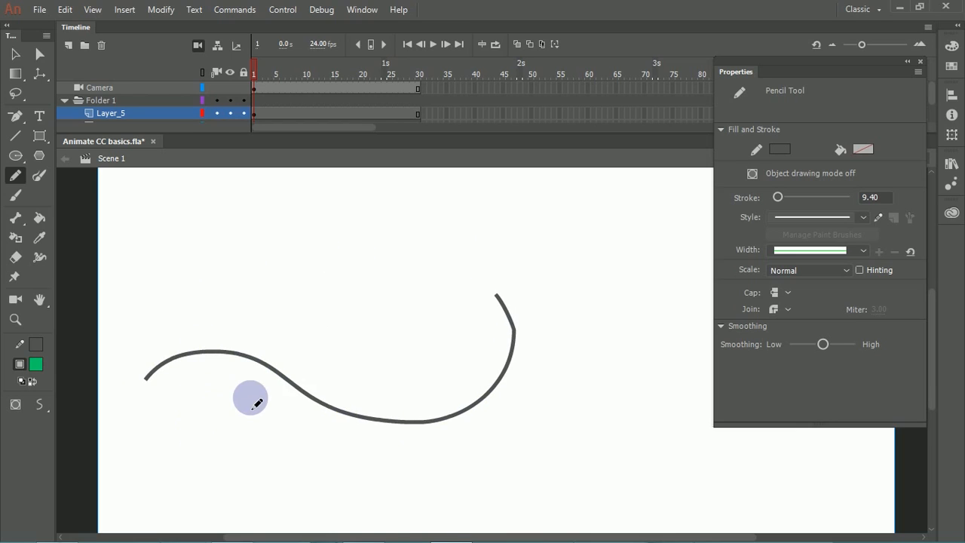
drag(822, 345, 855, 346)
mouse_move(119, 328)
mouse_down()
mouse_move(165, 308)
mouse_move(326, 288)
mouse_move(501, 223)
mouse_up()
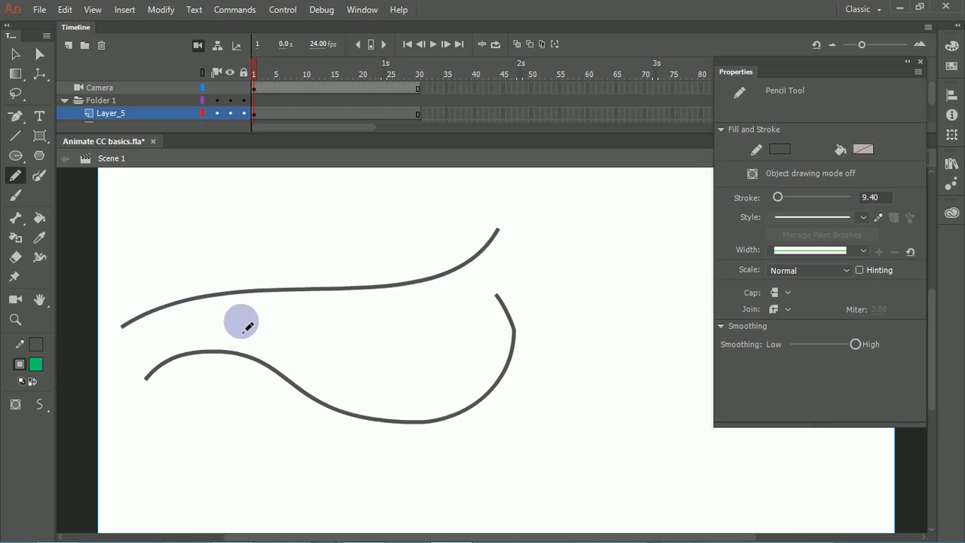
drag(324, 347, 257, 291)
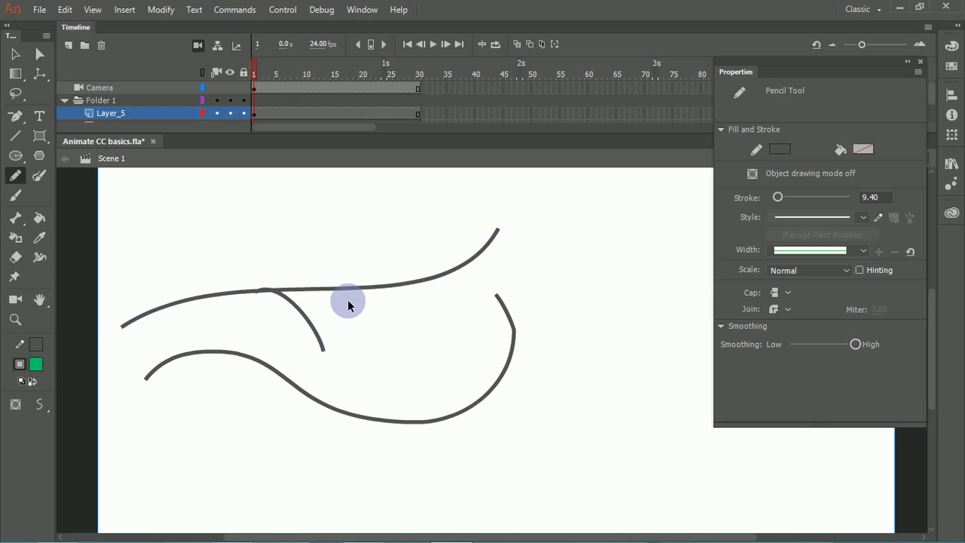
Step: Clear the stage and draw a four-petal flower outline with the Pencil tool
key(ctrl+a)
key(Delete)
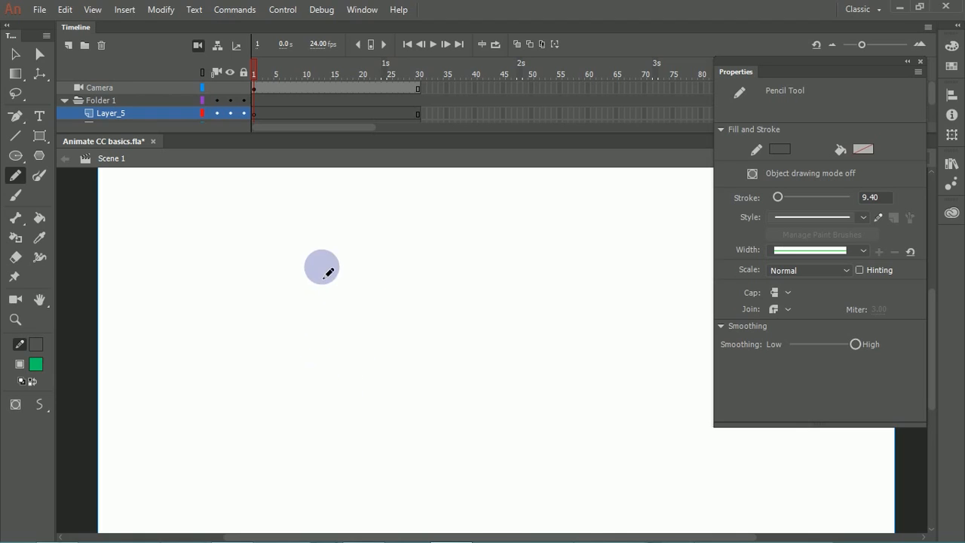
mouse_move(325, 283)
mouse_down()
mouse_move(295, 301)
mouse_move(324, 297)
mouse_move(348, 211)
mouse_move(372, 250)
mouse_move(359, 278)
mouse_move(412, 269)
mouse_move(442, 302)
mouse_move(371, 318)
mouse_move(312, 346)
mouse_move(363, 363)
mouse_move(380, 305)
mouse_move(407, 331)
mouse_up()
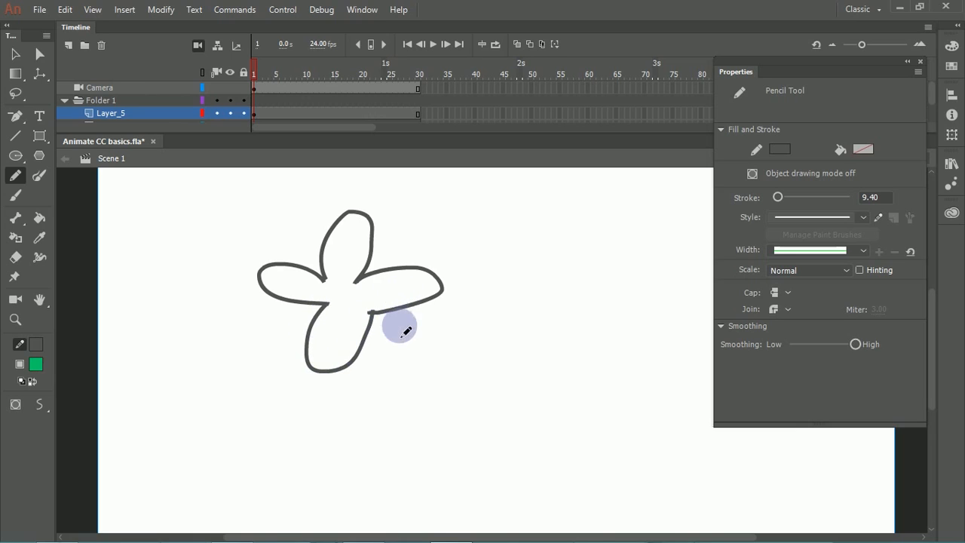
Step: Check the pencil's join options and try a leaf-shaped outline beside the flower, undoing it
click(775, 309)
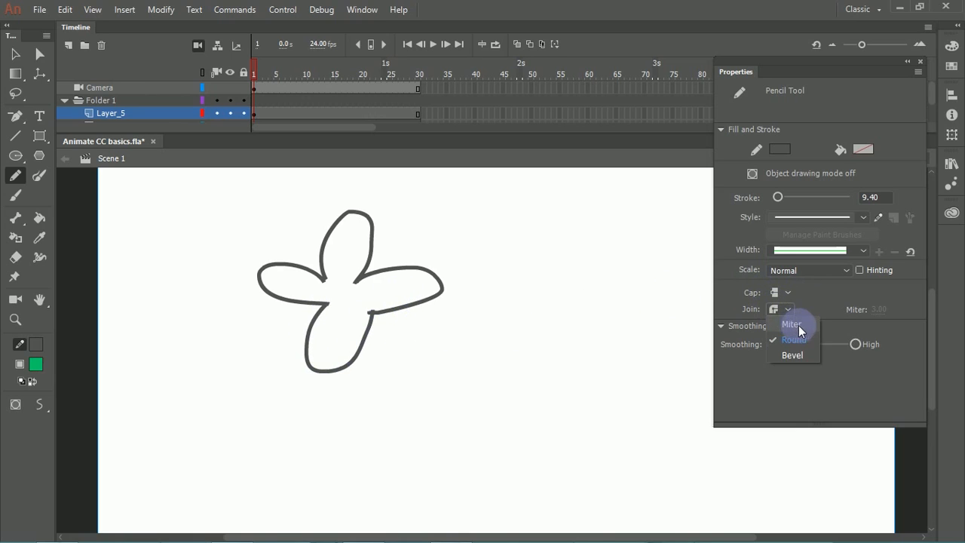
click(793, 326)
mouse_move(435, 347)
mouse_down()
mouse_move(487, 328)
mouse_move(580, 335)
mouse_move(506, 407)
mouse_move(433, 373)
mouse_move(435, 348)
mouse_up()
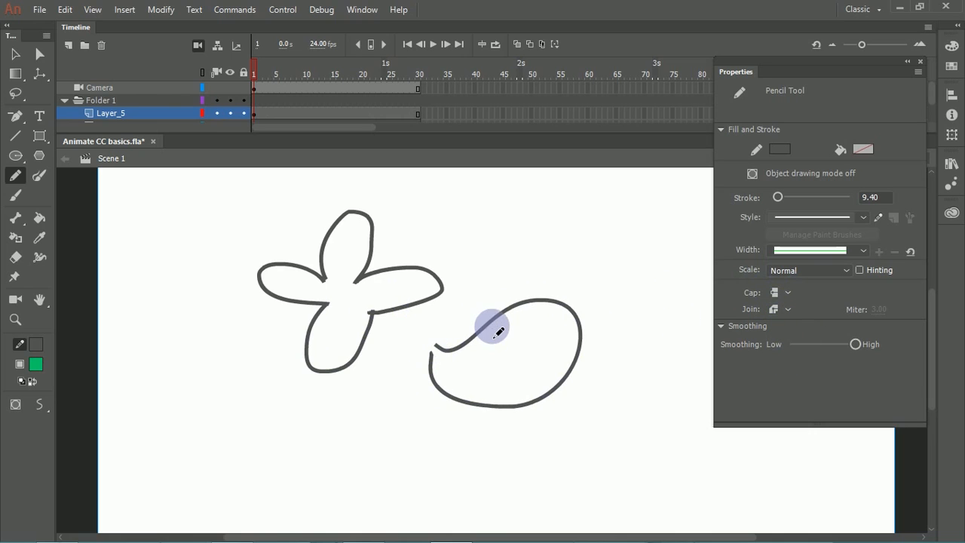
key(ctrl+z)
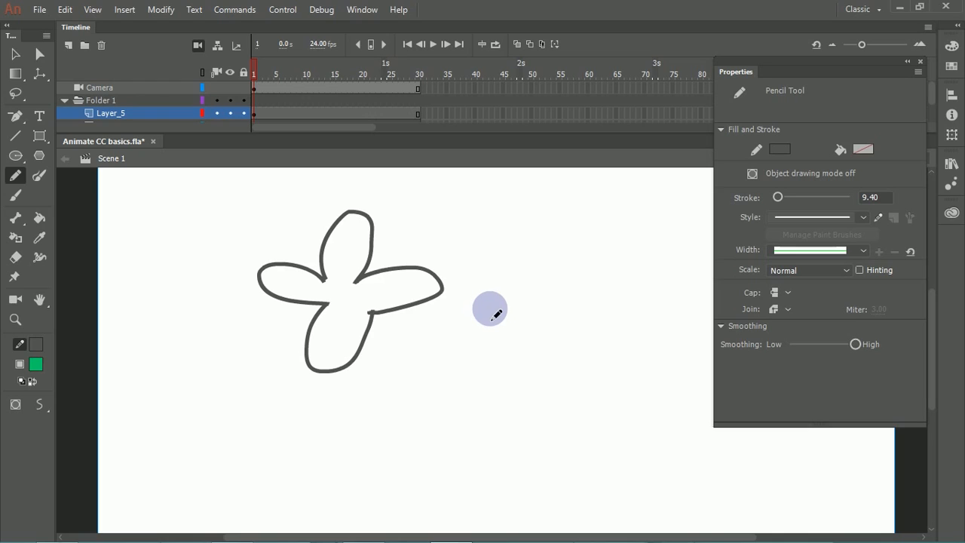
Step: Draw a short diagonal pencil stroke well to the right of the flower
drag(683, 350, 747, 305)
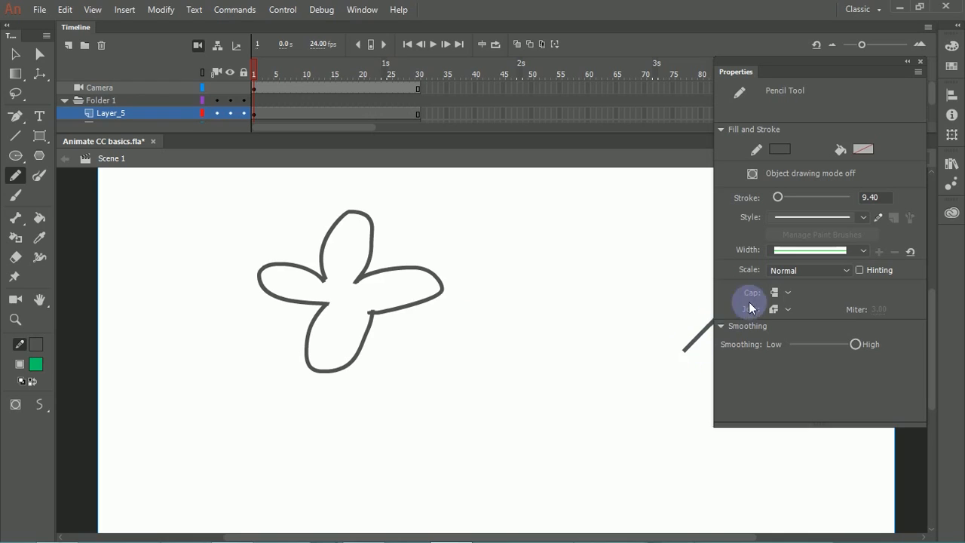
click(624, 332)
key(ctrl+z)
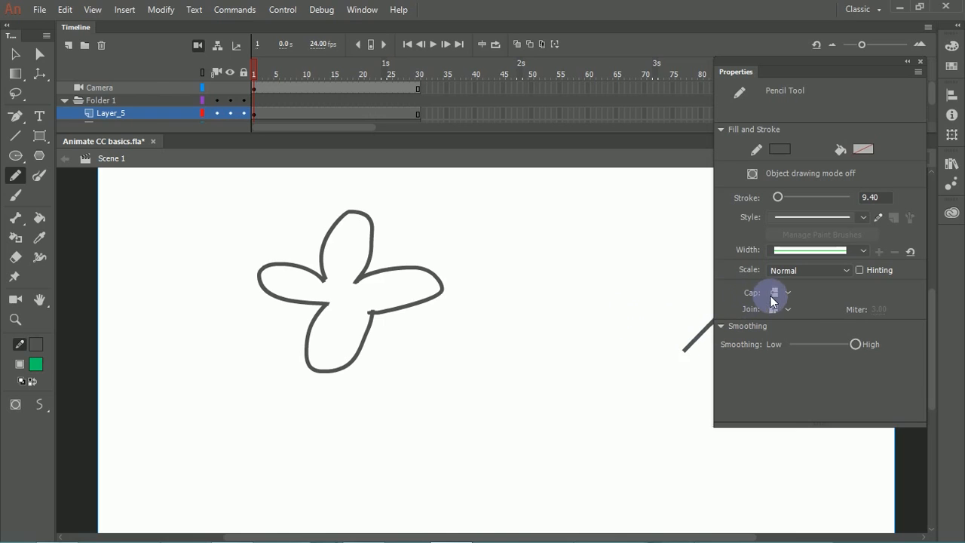
Step: Undo the diagonal stroke, turn on stroke hinting, and try a rounded closed outline beside the flower, undoing it
key(ctrl+z)
click(862, 271)
mouse_move(608, 312)
mouse_down()
mouse_move(539, 357)
mouse_move(618, 389)
mouse_up()
drag(608, 341, 611, 315)
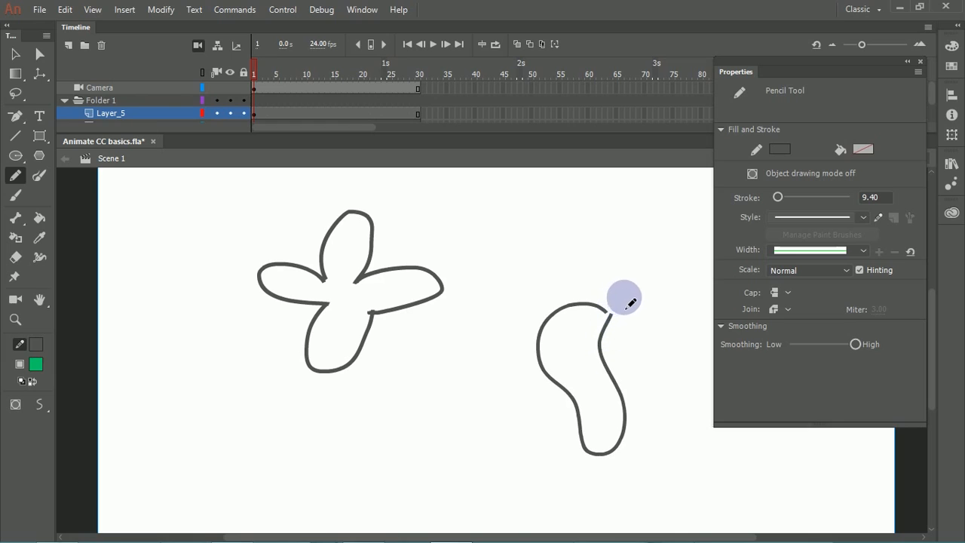
key(ctrl+z)
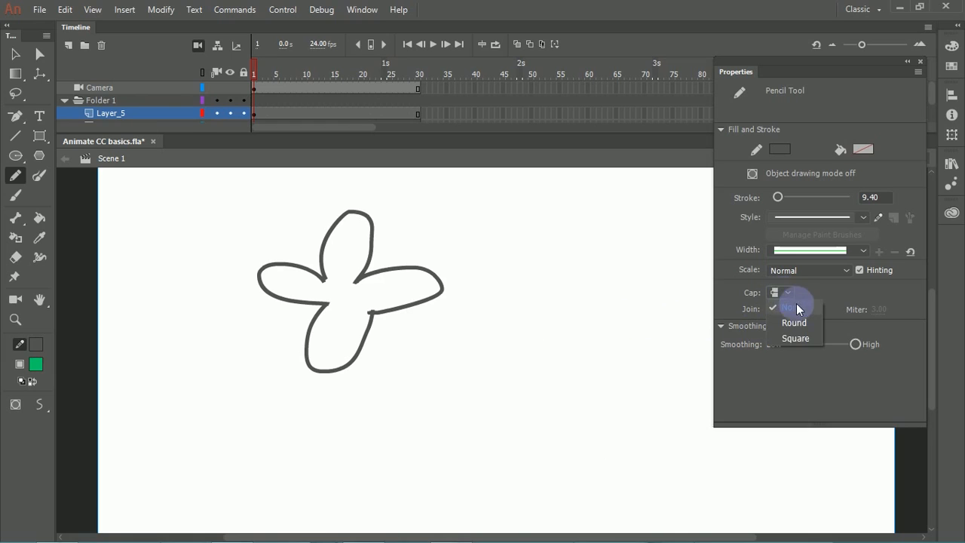
Step: Set the pencil's cap to Round and try two freehand strokes beside the flower, undoing each
click(796, 303)
mouse_move(585, 326)
mouse_down()
mouse_move(515, 307)
mouse_move(515, 424)
mouse_move(576, 490)
mouse_move(586, 430)
mouse_move(572, 381)
mouse_move(586, 329)
mouse_up()
key(ctrl+z)
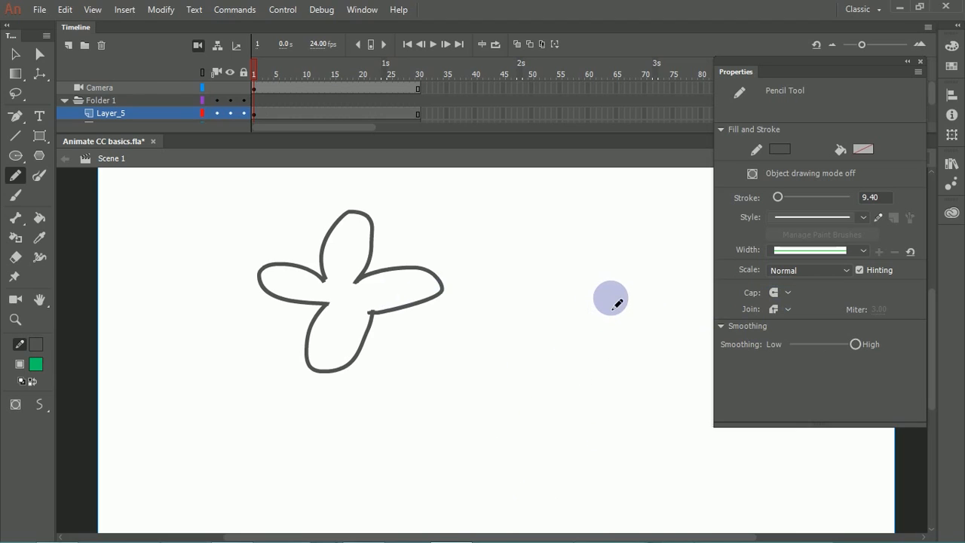
mouse_move(556, 261)
mouse_down()
mouse_move(581, 262)
mouse_move(605, 288)
mouse_move(597, 316)
mouse_move(576, 325)
mouse_up()
key(ctrl+z)
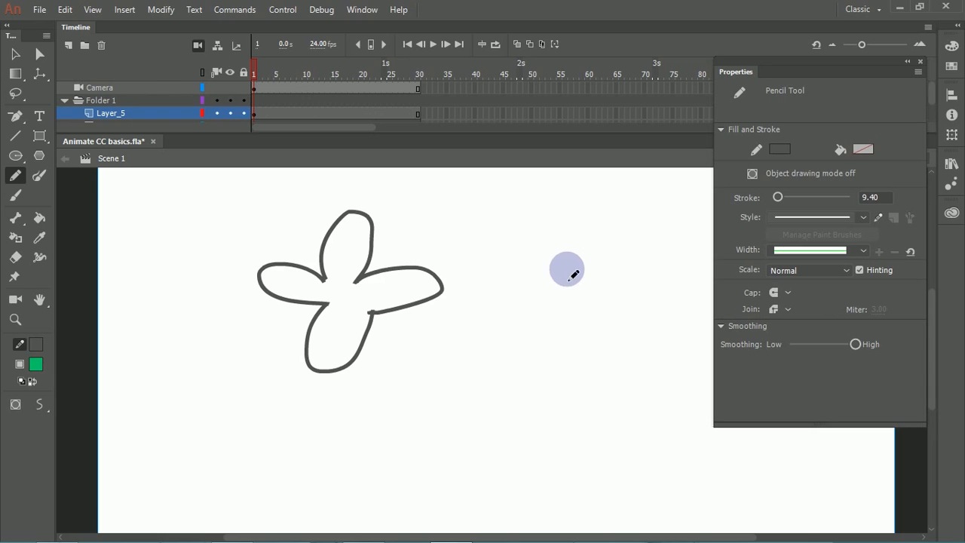
Step: Try three more freehand pencil strokes in the empty area beside the flower, undoing each one
mouse_move(586, 267)
mouse_down()
mouse_move(610, 289)
mouse_move(619, 329)
mouse_up()
key(ctrl+z)
mouse_move(607, 237)
mouse_down()
mouse_move(629, 280)
mouse_move(597, 356)
mouse_move(605, 407)
mouse_move(573, 420)
mouse_move(530, 420)
mouse_up()
key(ctrl+z)
mouse_move(607, 257)
mouse_down()
mouse_move(635, 296)
mouse_move(606, 339)
mouse_move(607, 421)
mouse_up()
key(ctrl+z)
Step: Try two curved pencil strokes forming an open vase-like outline beside the flower, and undo both
mouse_move(614, 245)
mouse_down()
mouse_move(640, 279)
mouse_move(616, 375)
mouse_move(620, 432)
mouse_up()
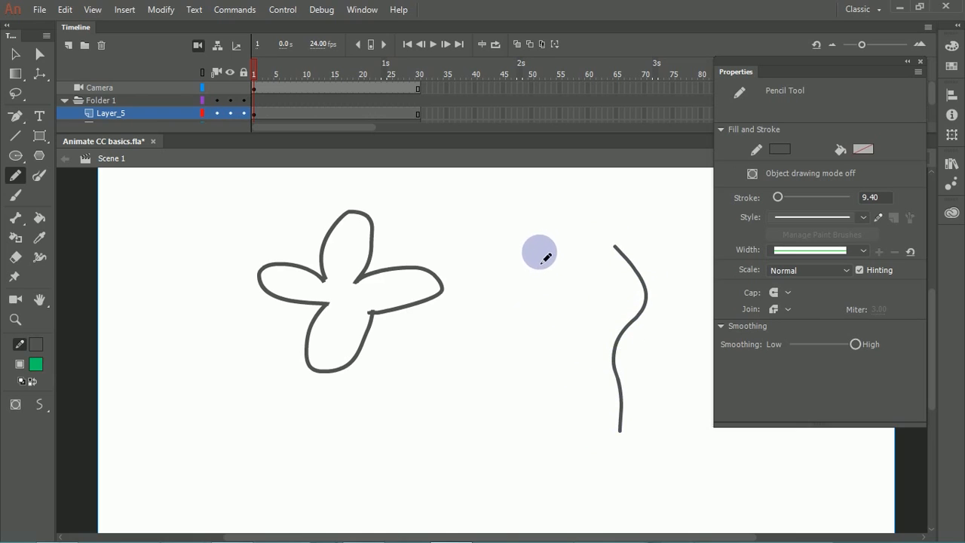
mouse_move(519, 254)
mouse_down()
mouse_move(526, 416)
mouse_move(560, 443)
mouse_move(629, 437)
mouse_up()
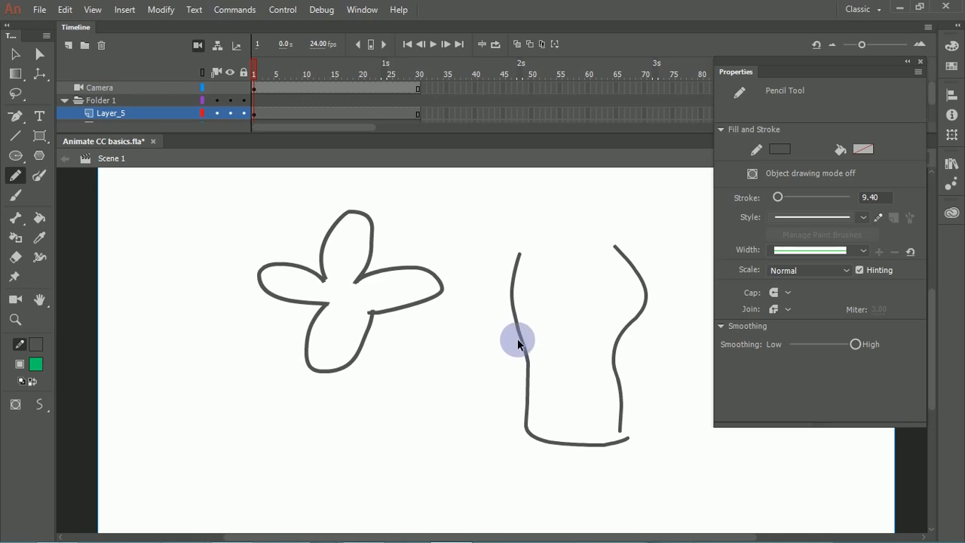
key(ctrl+z)
key(ctrl+z)
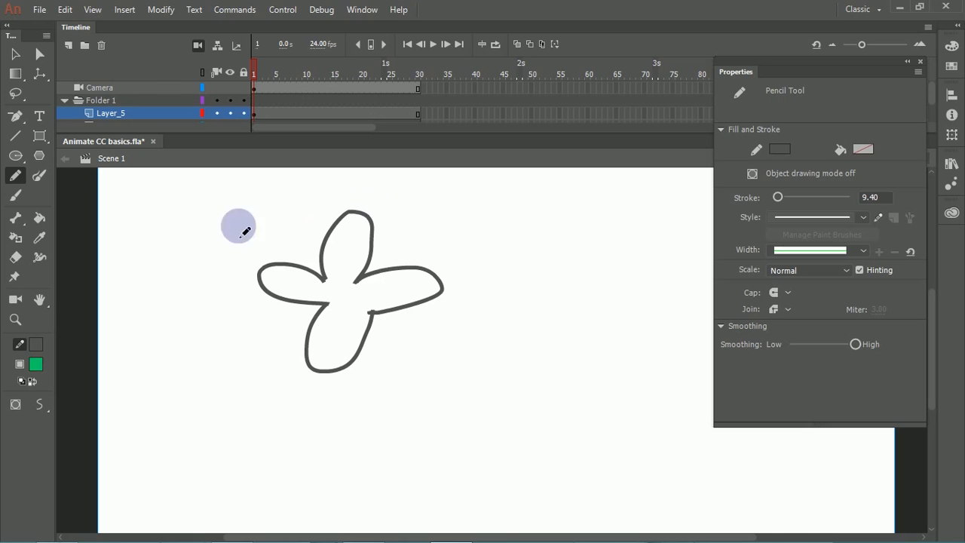
Step: Scribble overlapping green loops with the Brush tool beside the flower, and clear everything from the stage
click(16, 198)
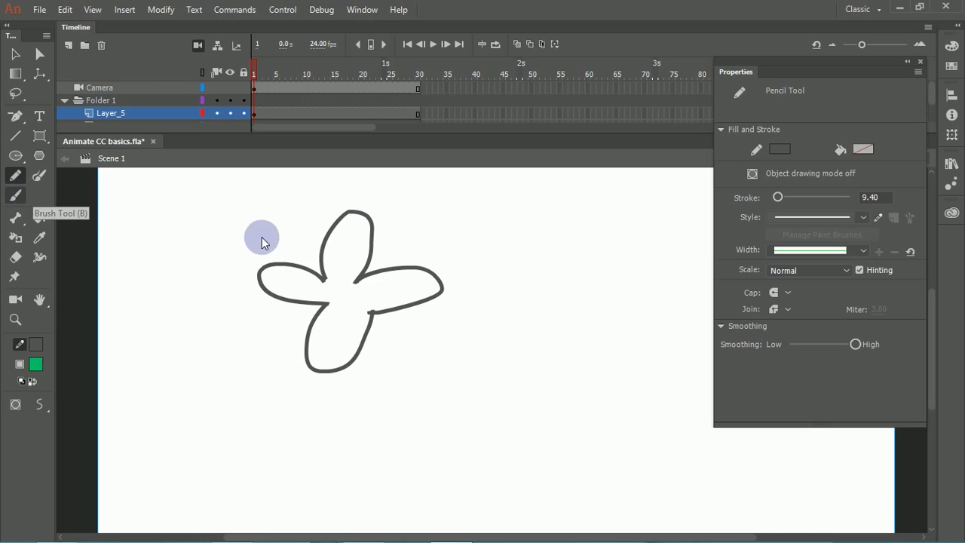
mouse_move(226, 420)
mouse_down()
mouse_move(216, 384)
mouse_move(267, 388)
mouse_move(205, 347)
mouse_move(209, 400)
mouse_move(175, 363)
mouse_up()
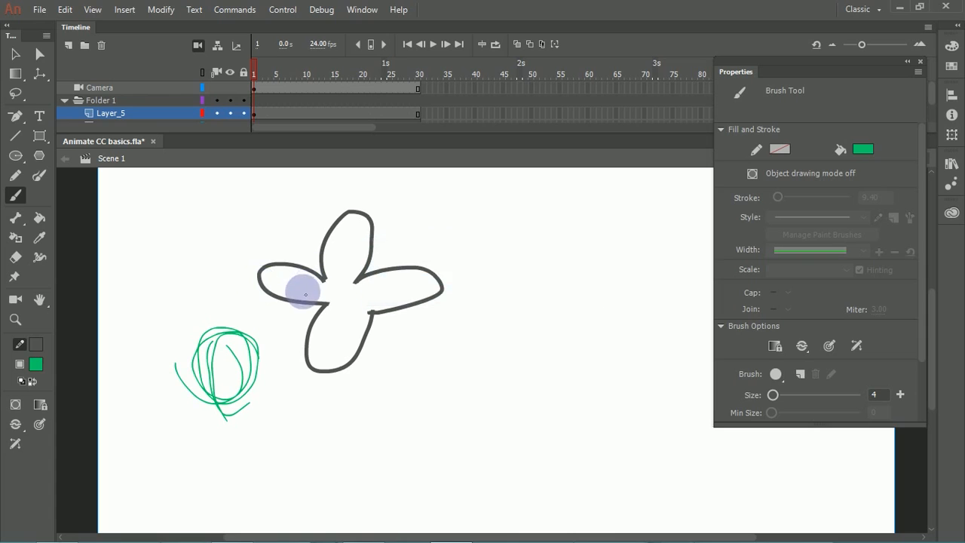
click(17, 54)
mouse_move(142, 179)
mouse_down()
mouse_move(334, 385)
mouse_move(551, 491)
mouse_up()
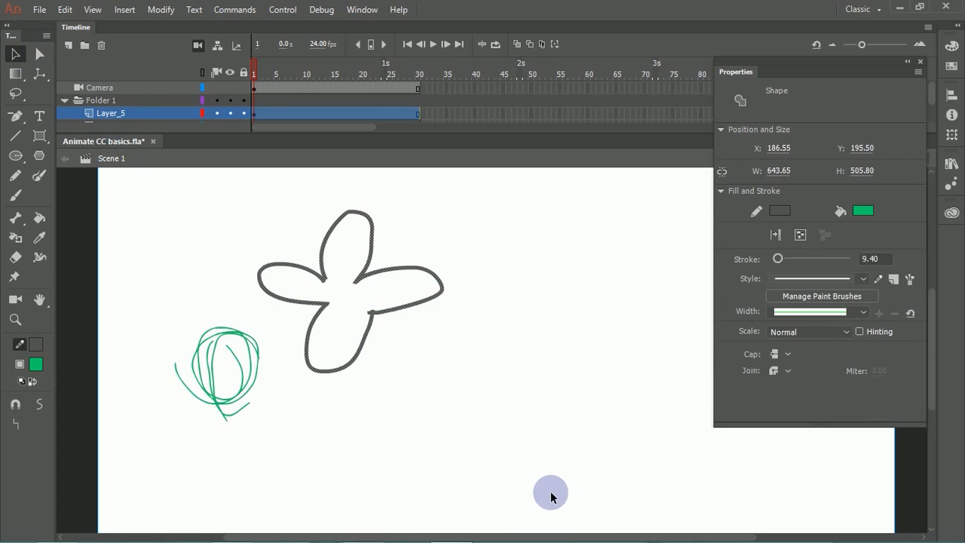
key(Delete)
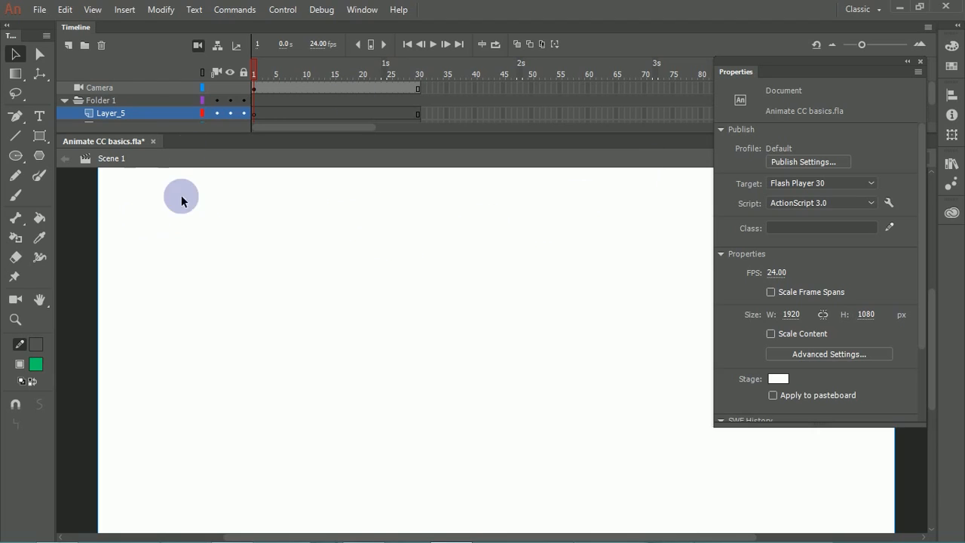
Step: Try sketching overlapping oval loops with the Pencil tool on the empty stage, undoing all of them
click(15, 175)
drag(307, 255, 347, 214)
mouse_move(323, 307)
mouse_down()
mouse_move(417, 280)
mouse_move(322, 229)
mouse_move(389, 248)
mouse_move(394, 362)
mouse_move(305, 247)
mouse_move(397, 254)
mouse_move(390, 366)
mouse_up()
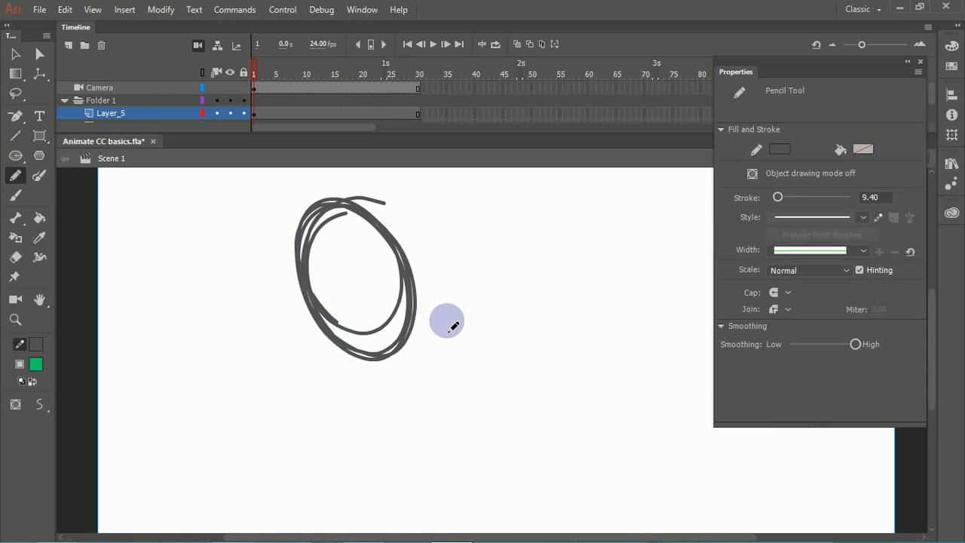
key(ctrl+z)
key(ctrl+z)
mouse_move(292, 251)
mouse_down()
mouse_move(328, 349)
mouse_move(381, 296)
mouse_move(360, 326)
mouse_move(341, 218)
mouse_move(309, 365)
mouse_move(313, 217)
mouse_move(383, 329)
mouse_move(336, 276)
mouse_up()
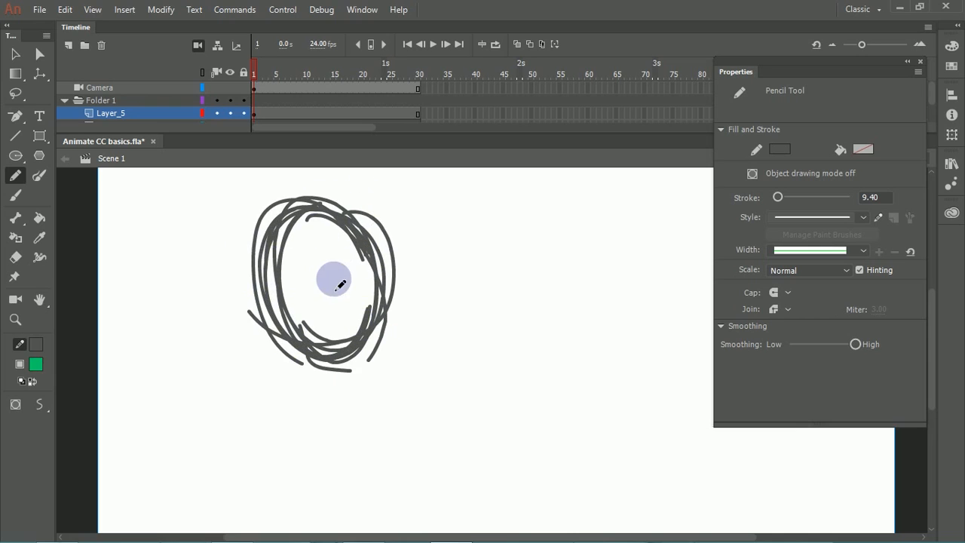
key(ctrl+z)
key(ctrl+z)
key(ctrl+z)
key(ctrl+z)
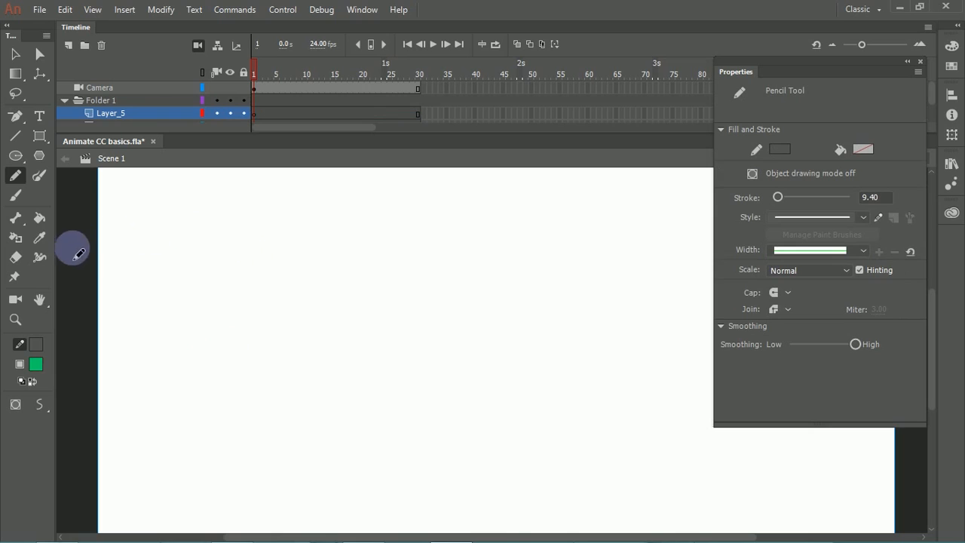
Step: Switch to the Brush tool and review its options and paint modes, keeping Paint Normal
click(21, 200)
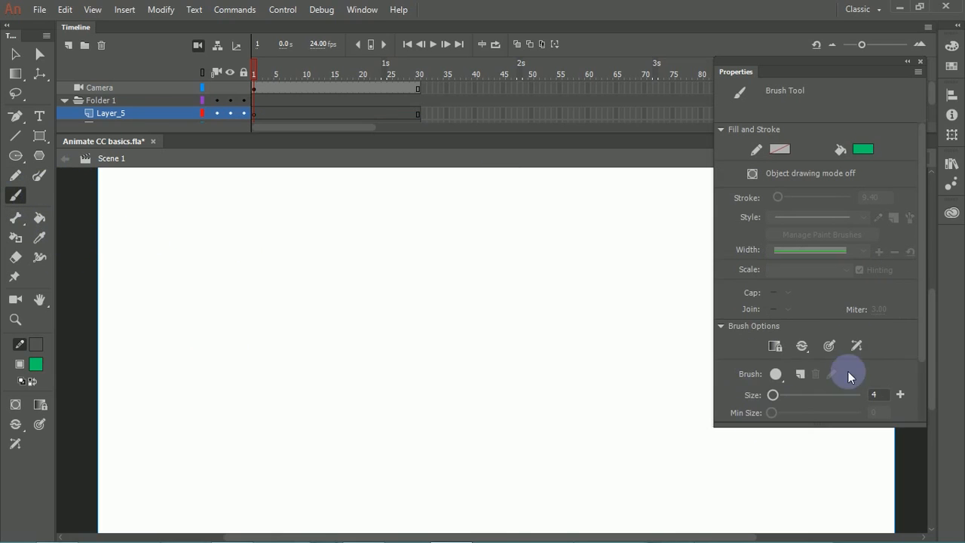
scroll(917, 341, down, 2)
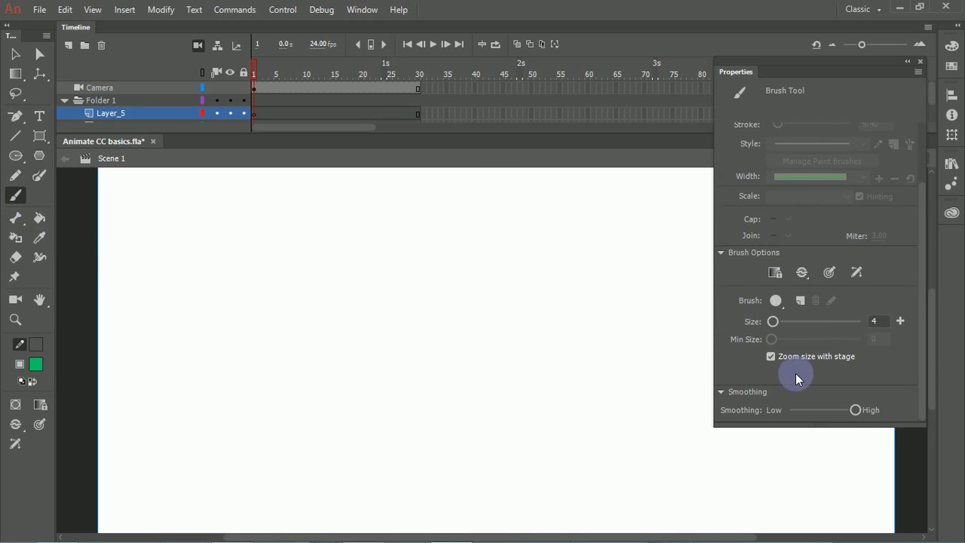
click(809, 277)
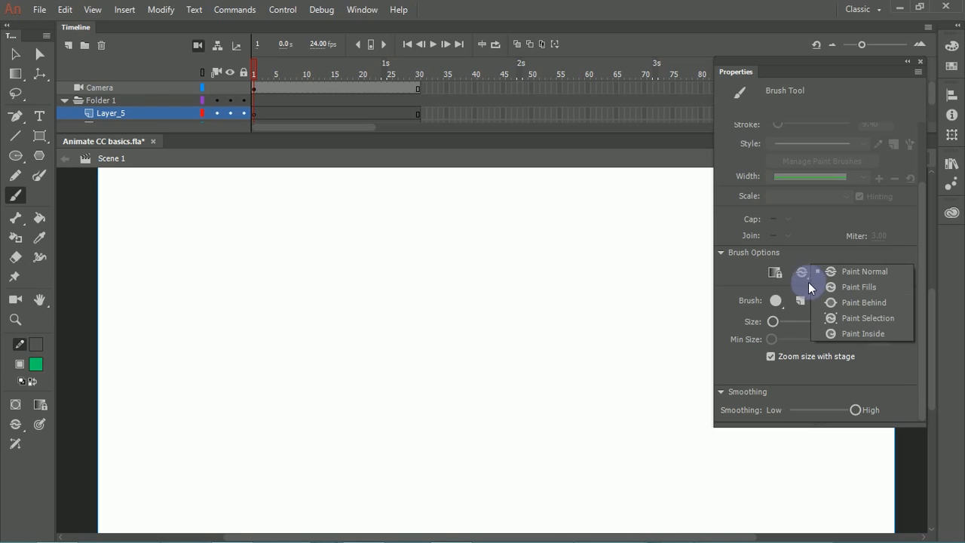
click(858, 272)
scroll(844, 266, up, 2)
click(780, 326)
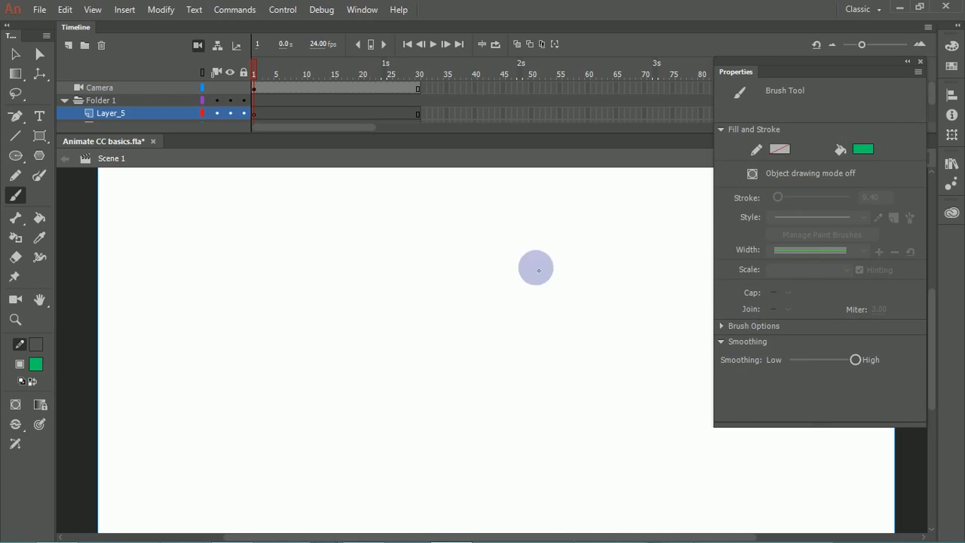
click(726, 327)
scroll(858, 358, down, 1)
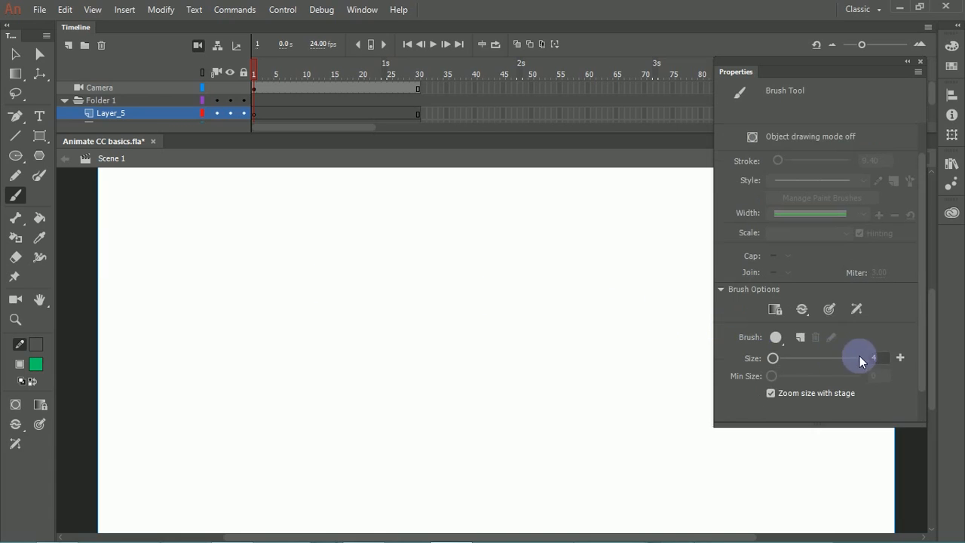
Step: Turn on pressure sensitivity for the brush and choose the round brush shape
click(832, 308)
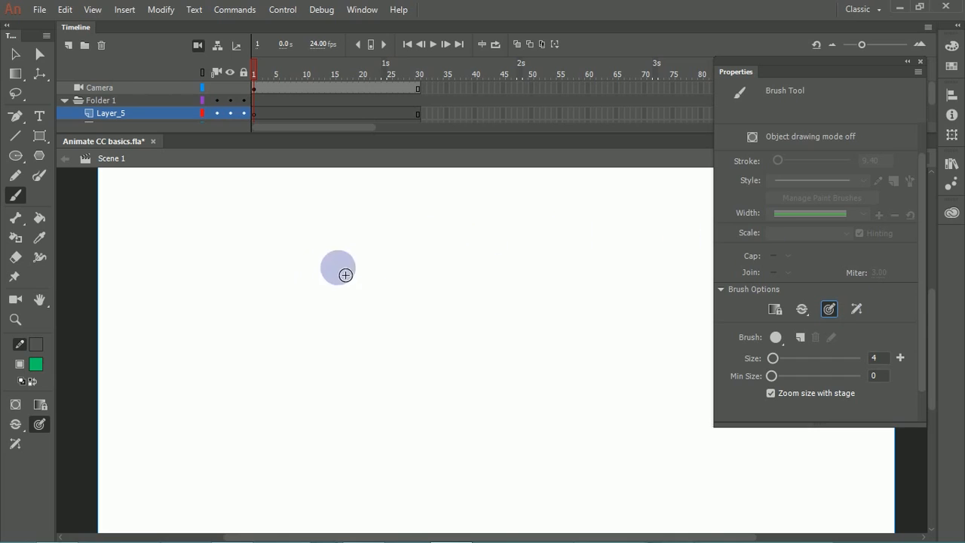
click(779, 340)
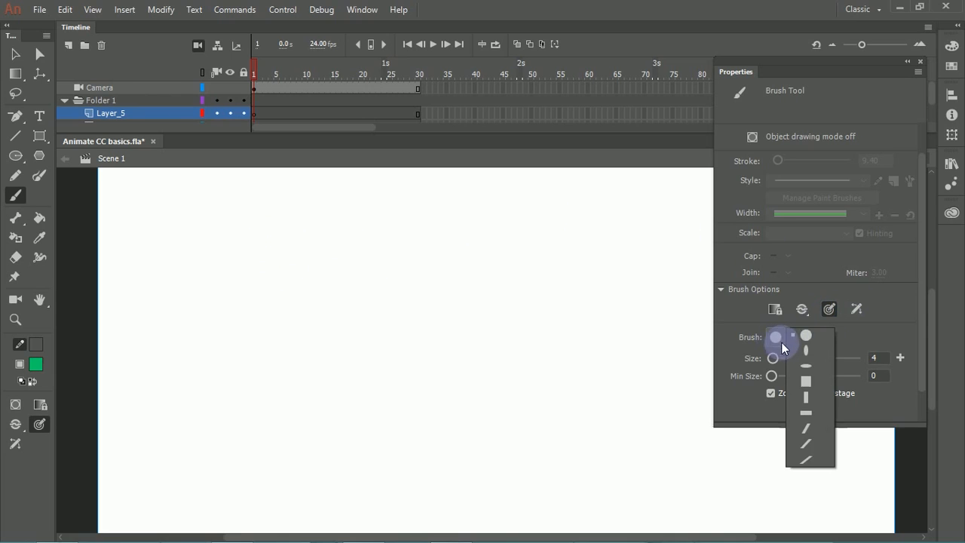
click(807, 337)
Step: Try two long wavy green brush strokes across the stage with pressure sensitivity, undoing each one
mouse_move(236, 264)
mouse_down()
mouse_move(278, 260)
mouse_move(395, 352)
mouse_move(528, 314)
mouse_up()
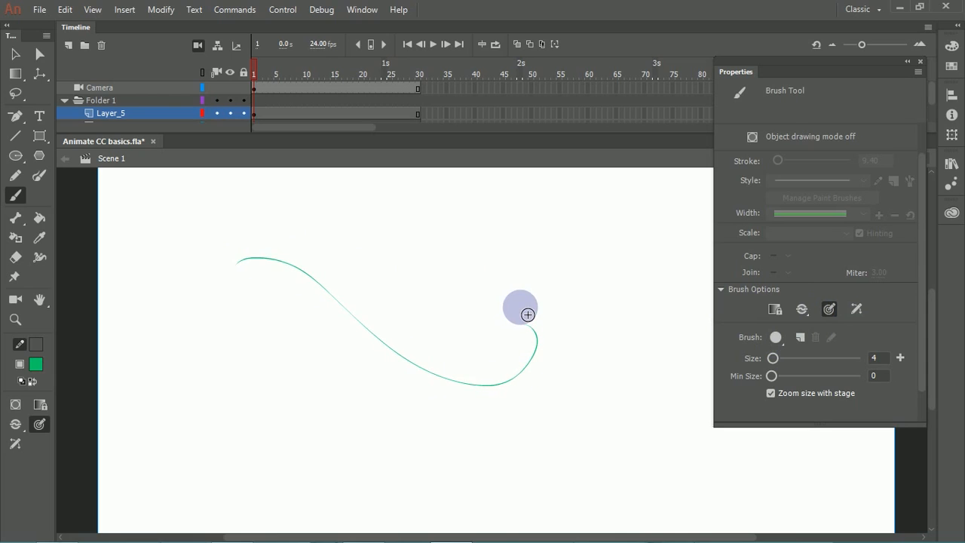
key(ctrl+z)
drag(242, 298, 601, 386)
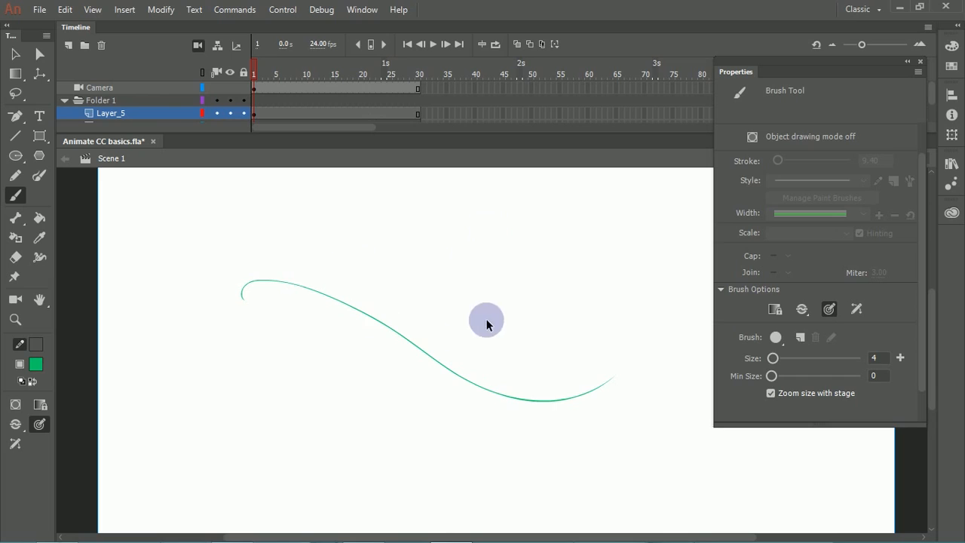
key(ctrl+z)
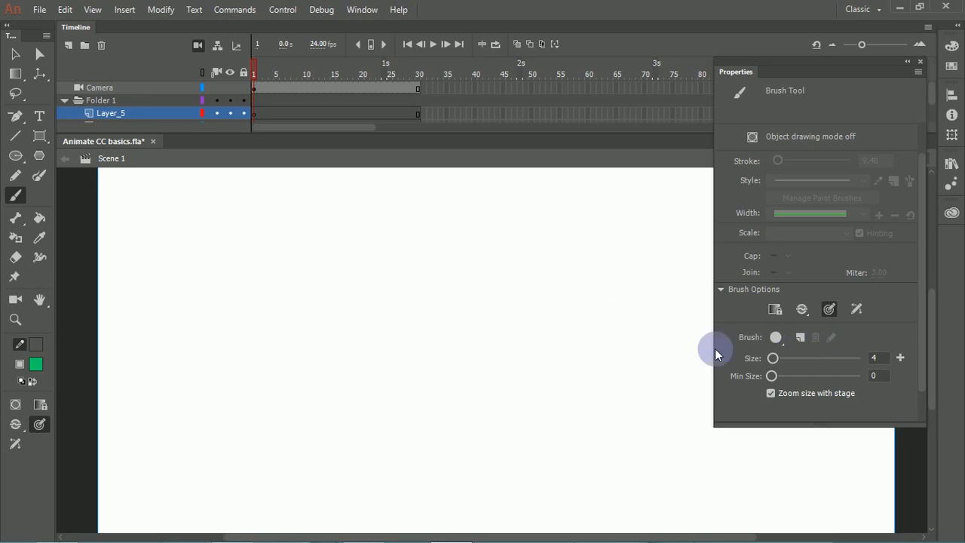
Step: Paint a wavy green stroke with object drawing off, try dragging its middle, and undo both actions
click(17, 425)
click(37, 423)
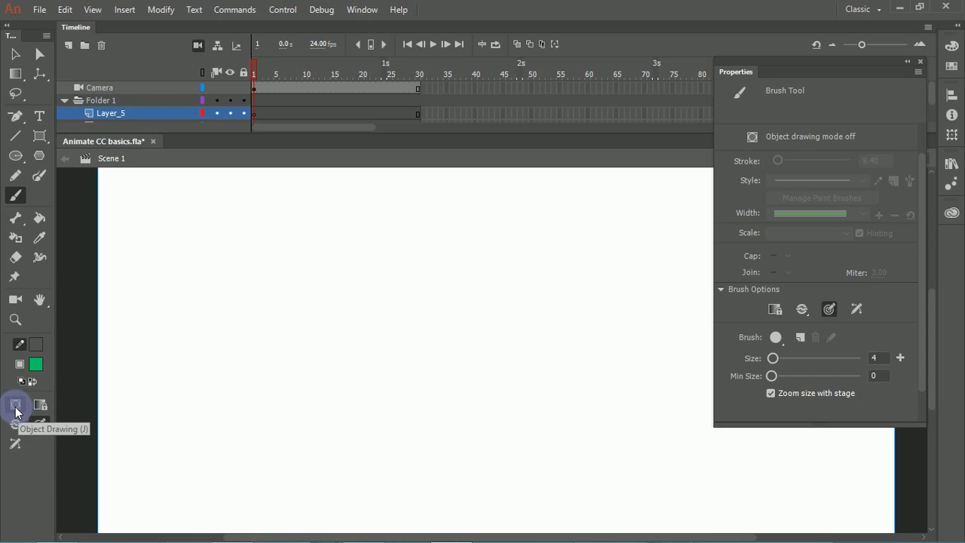
mouse_move(208, 267)
mouse_down()
mouse_move(416, 355)
mouse_move(569, 346)
mouse_up()
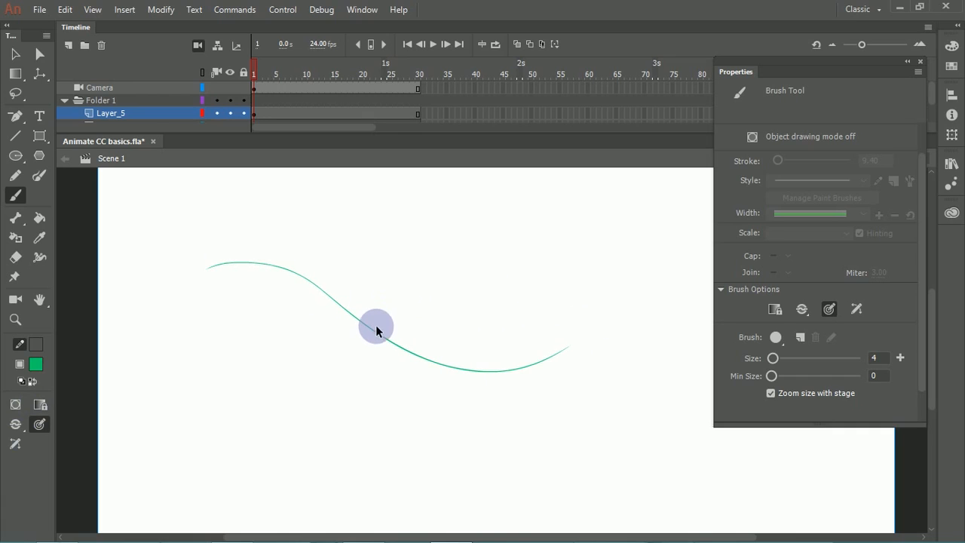
drag(382, 332, 423, 277)
key(ctrl+z)
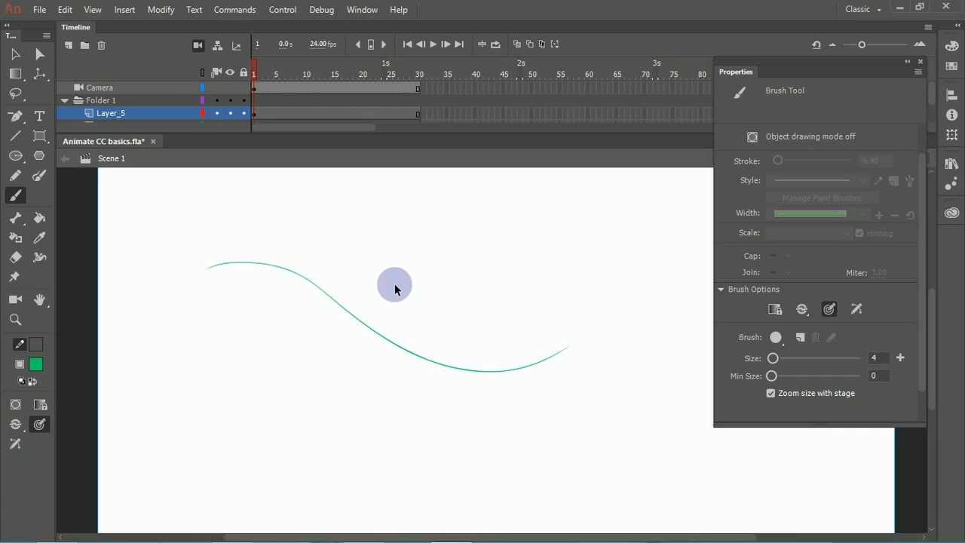
key(ctrl+z)
Step: Turn on object drawing, paint a wavy green stroke and move it as one object, undoing everything
click(15, 404)
drag(205, 272, 595, 324)
ctrl+click(406, 351)
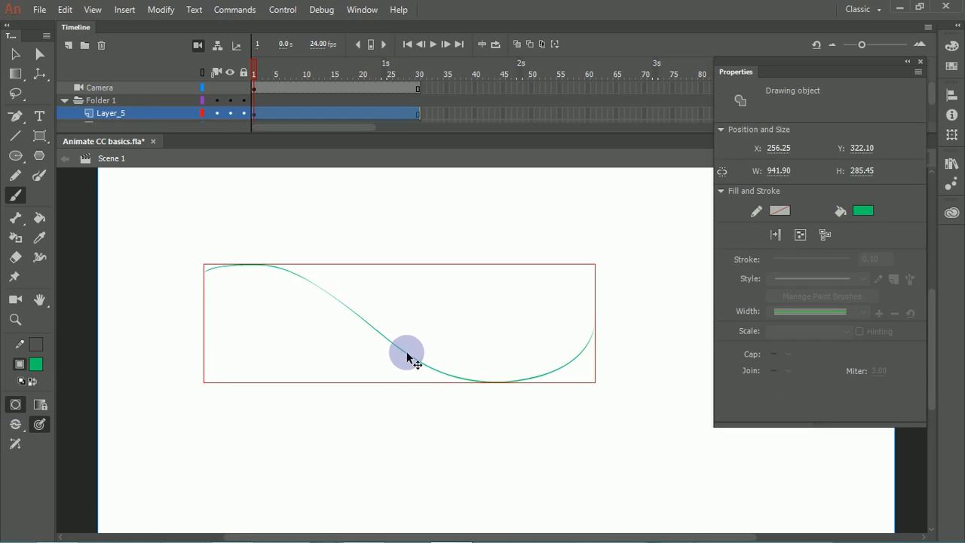
key(v)
drag(412, 356, 440, 343)
key(ctrl+z)
key(ctrl+z)
key(ctrl+z)
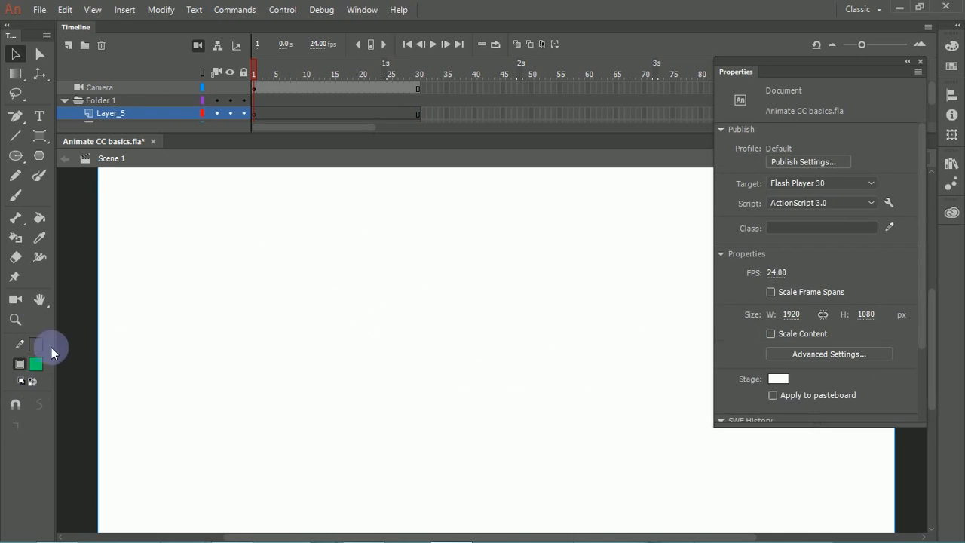
Step: Turn object drawing off for the Brush tool and paint a long wavy green curve ending in an upward hook
click(15, 196)
click(15, 404)
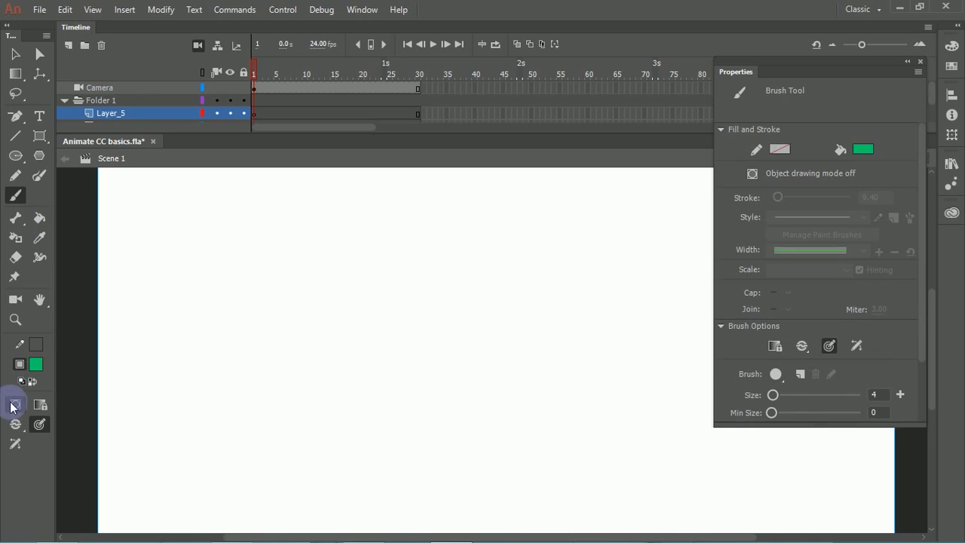
mouse_move(184, 295)
mouse_down()
mouse_move(235, 289)
mouse_move(451, 419)
mouse_up()
drag(511, 419, 558, 325)
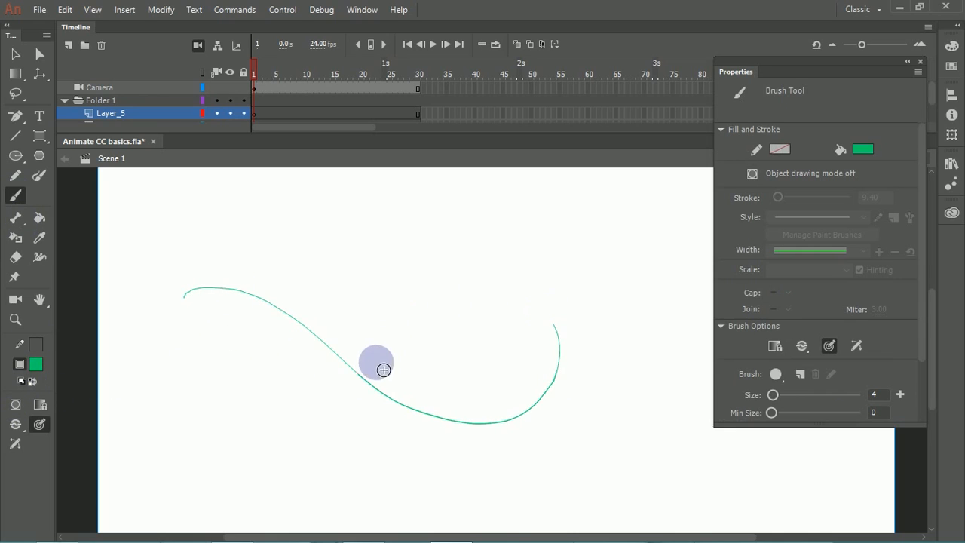
Step: Try deleting only the middle portion of the green curve with the Selection tool, and undo the deletion
key(v)
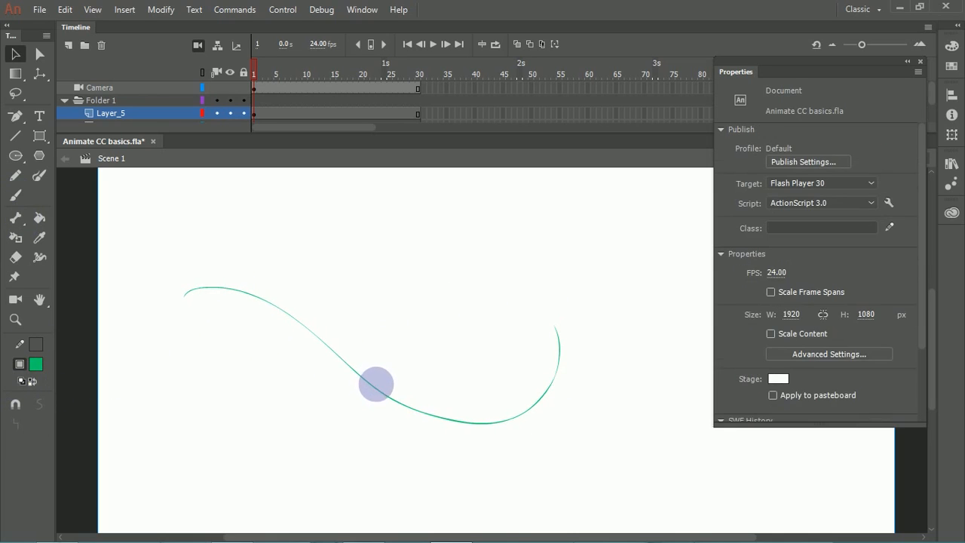
click(376, 386)
key(Delete)
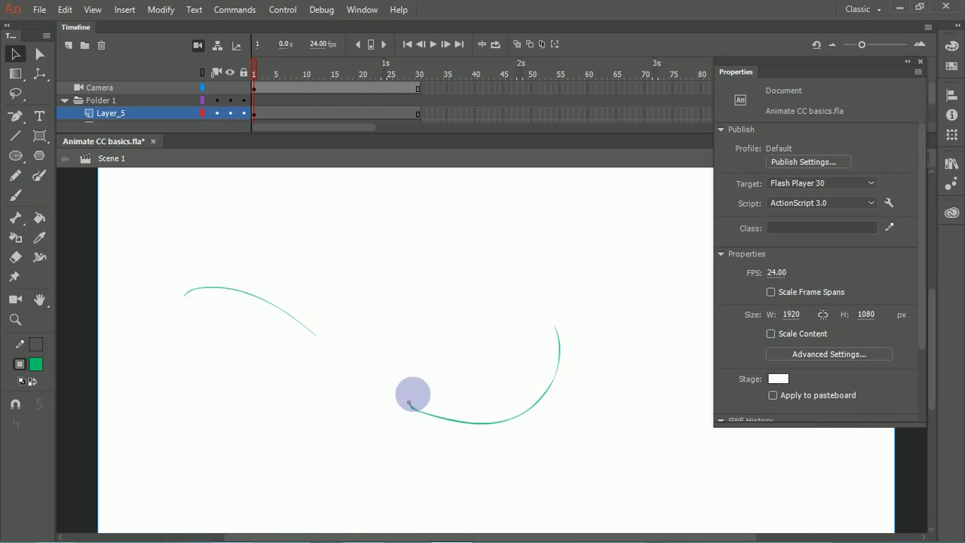
key(ctrl+z)
Step: Select the entire green curve and delete it from the stage
drag(145, 218, 688, 534)
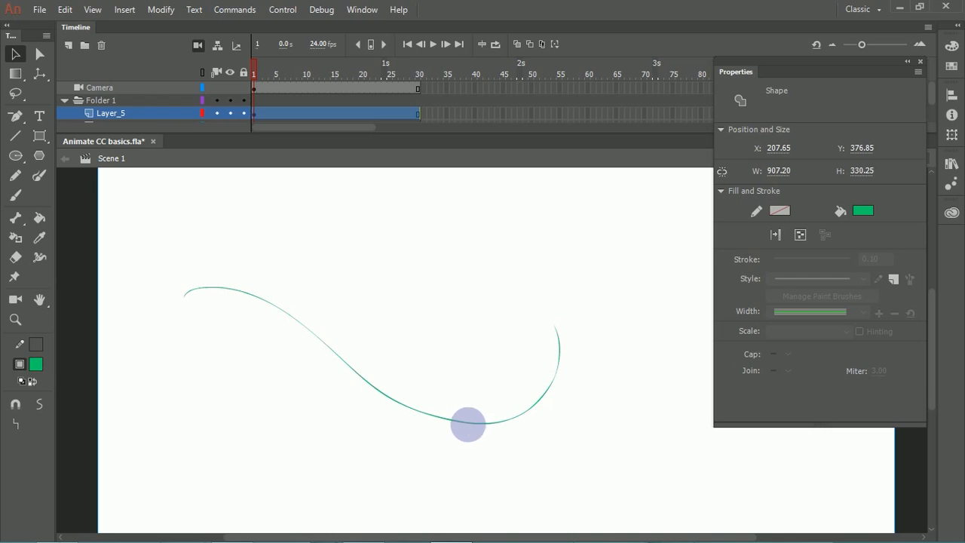
click(456, 358)
drag(146, 244, 620, 482)
key(Delete)
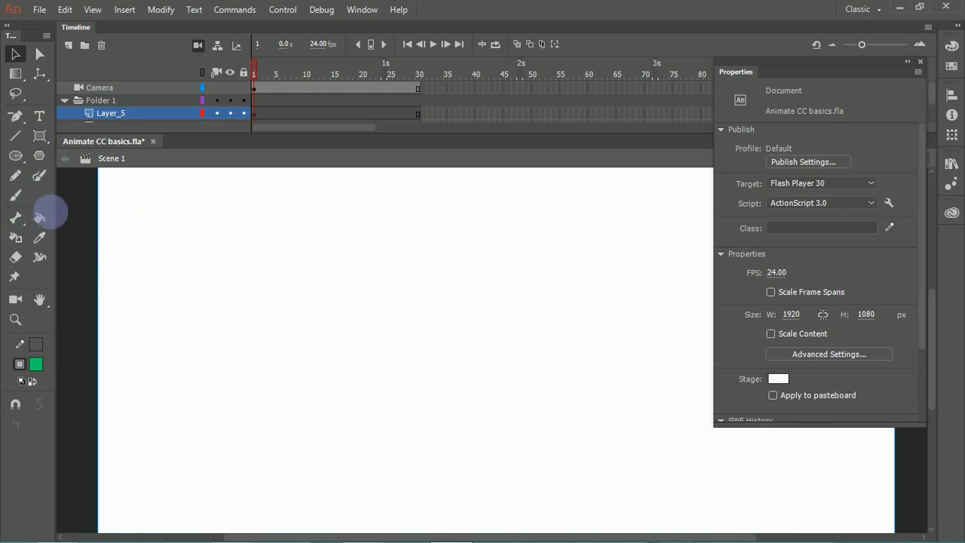
Step: Set the Brush tool's size to 76 and paint a tapered green test curve across the stage, undoing it
click(15, 199)
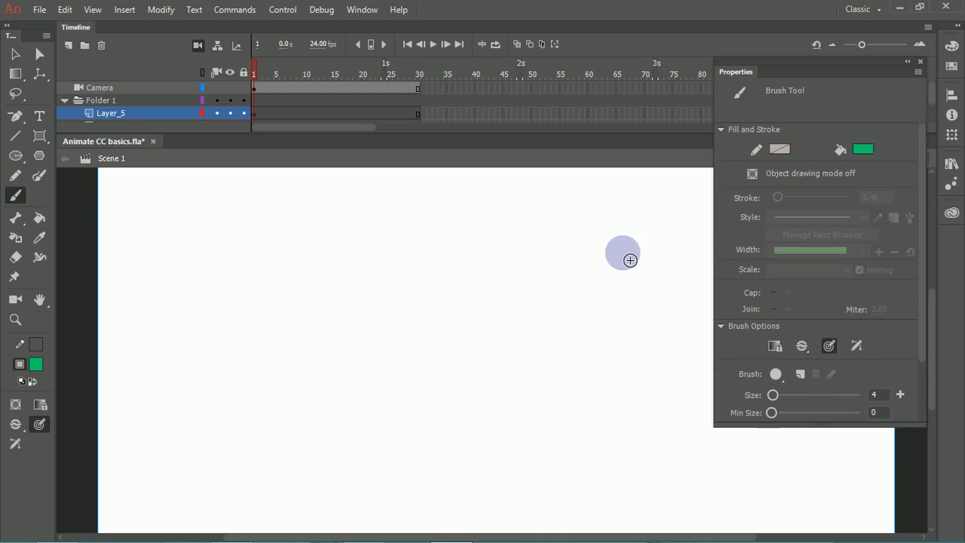
click(770, 373)
click(803, 374)
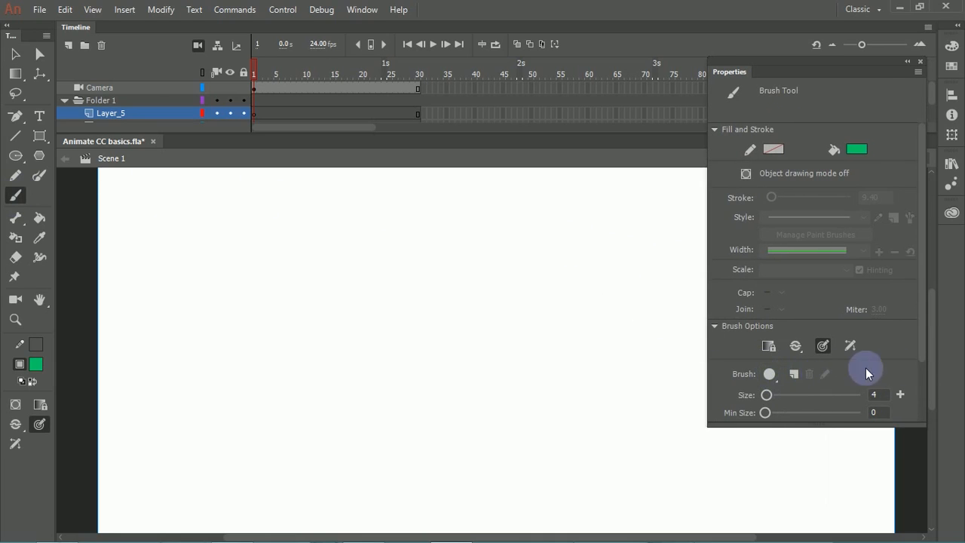
drag(920, 343, 924, 396)
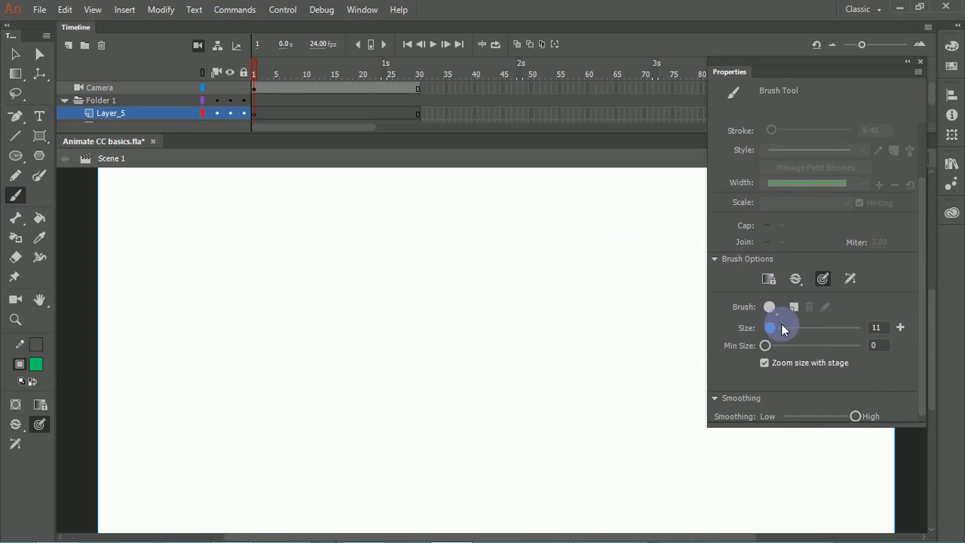
drag(813, 328, 806, 329)
mouse_move(251, 274)
mouse_down()
mouse_move(368, 330)
mouse_move(557, 366)
mouse_up()
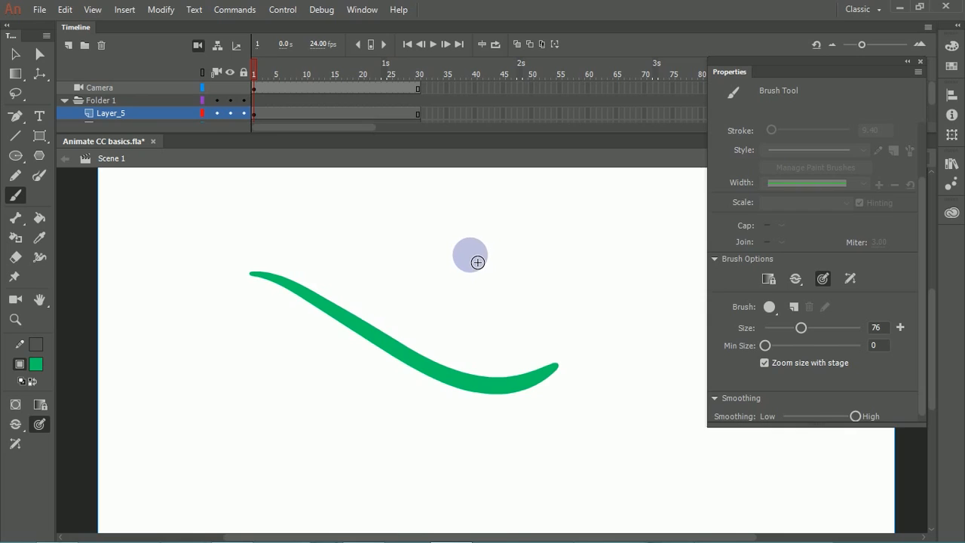
key(ctrl+z)
Step: Paint a wavy green stroke left of centre and a long arched brow stroke to its right, undoing and repainting the right one
mouse_move(316, 290)
mouse_down()
mouse_move(369, 294)
mouse_move(410, 325)
mouse_move(461, 324)
mouse_move(503, 314)
mouse_move(575, 273)
mouse_up()
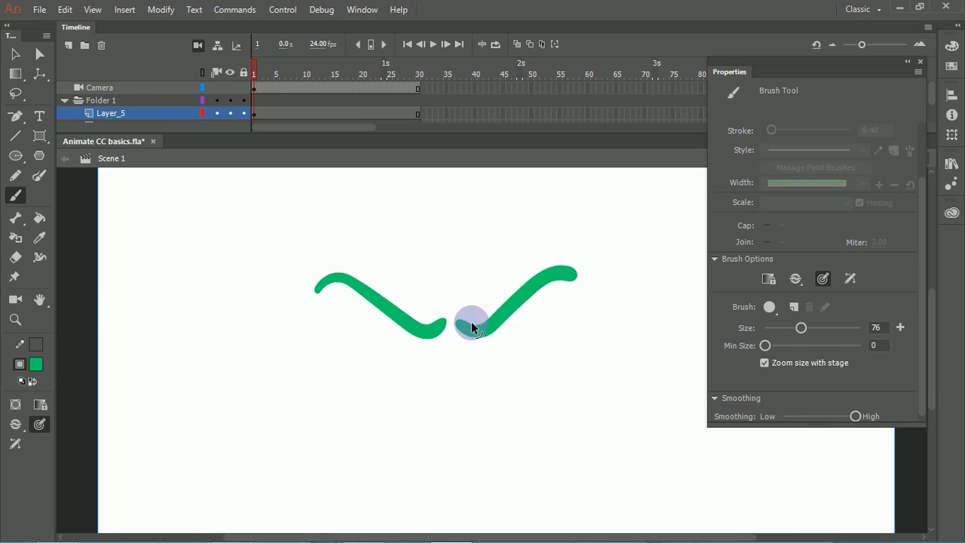
key(ctrl+z)
mouse_move(460, 323)
mouse_down()
mouse_move(538, 273)
mouse_move(595, 278)
mouse_up()
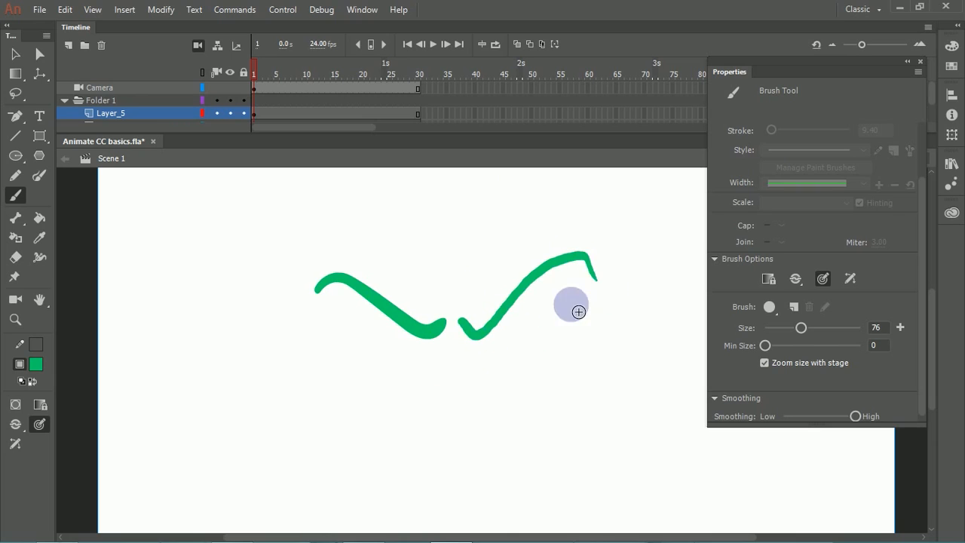
key(ctrl+z)
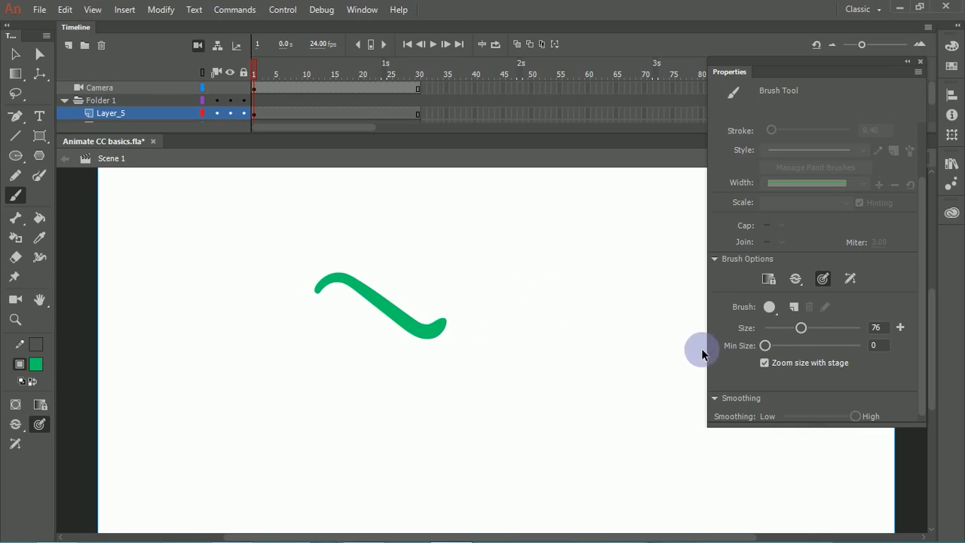
mouse_move(475, 324)
mouse_down()
mouse_move(577, 278)
mouse_move(653, 297)
mouse_up()
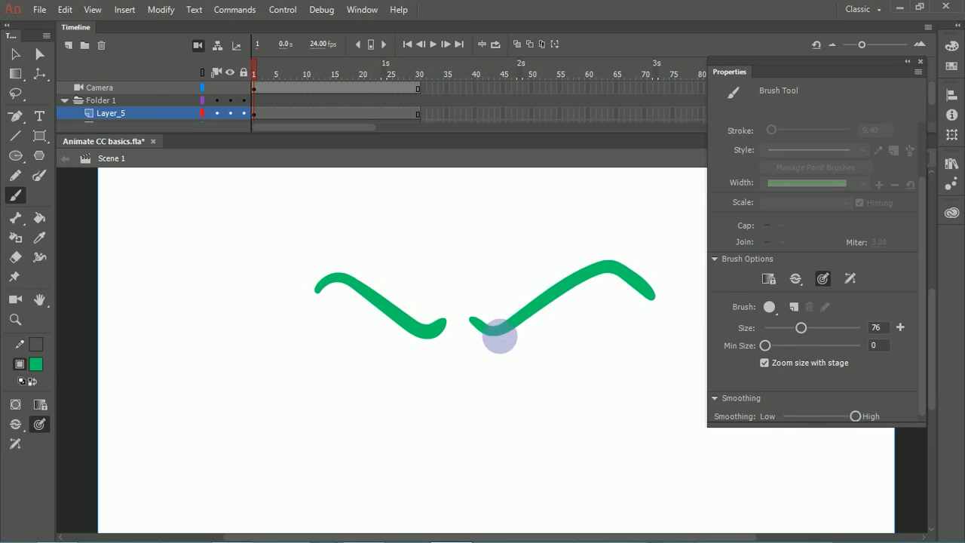
Step: Paint the upper and lower eyelid lines under the right brow stroke, undoing the first attempts
mouse_move(494, 330)
mouse_down()
mouse_move(597, 334)
mouse_move(653, 330)
mouse_up()
mouse_move(498, 333)
mouse_down()
mouse_move(528, 390)
mouse_move(642, 380)
mouse_up()
key(ctrl+z)
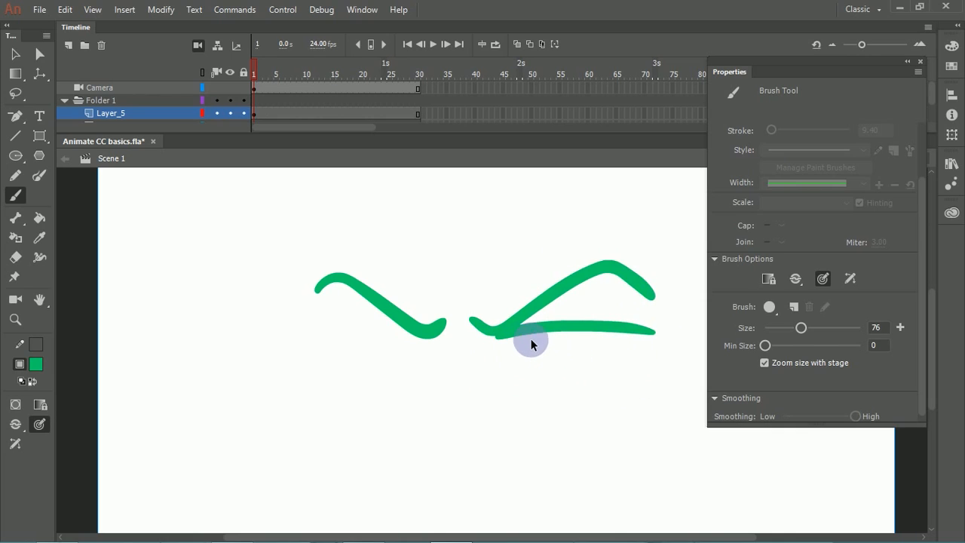
key(ctrl+z)
mouse_move(514, 333)
mouse_down()
mouse_move(579, 311)
mouse_move(645, 316)
mouse_up()
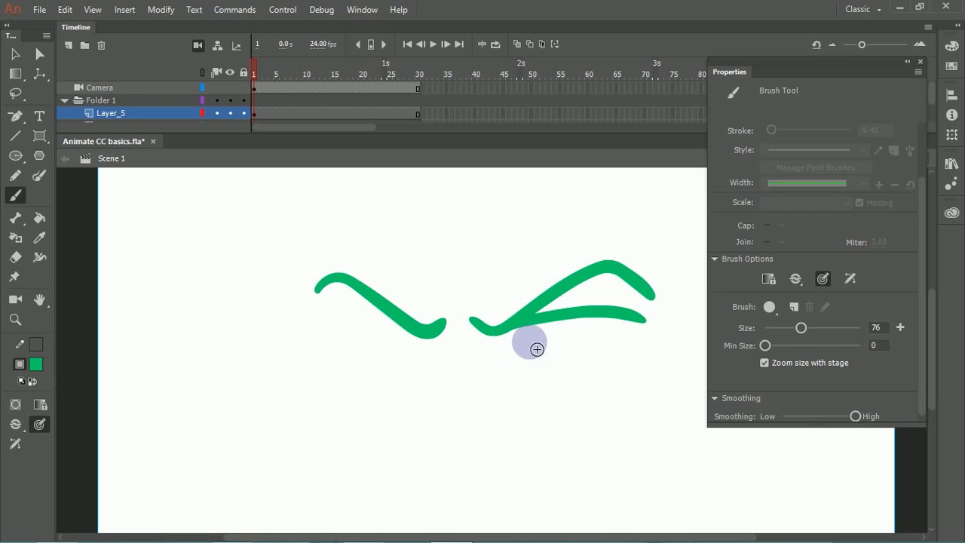
mouse_move(492, 334)
mouse_down()
mouse_move(575, 357)
mouse_move(633, 351)
mouse_up()
Step: Paint a filled round iris between the eyelids and thicken the brow with extra strokes along its upper edge
mouse_move(564, 329)
mouse_down()
mouse_move(578, 334)
mouse_move(562, 347)
mouse_up()
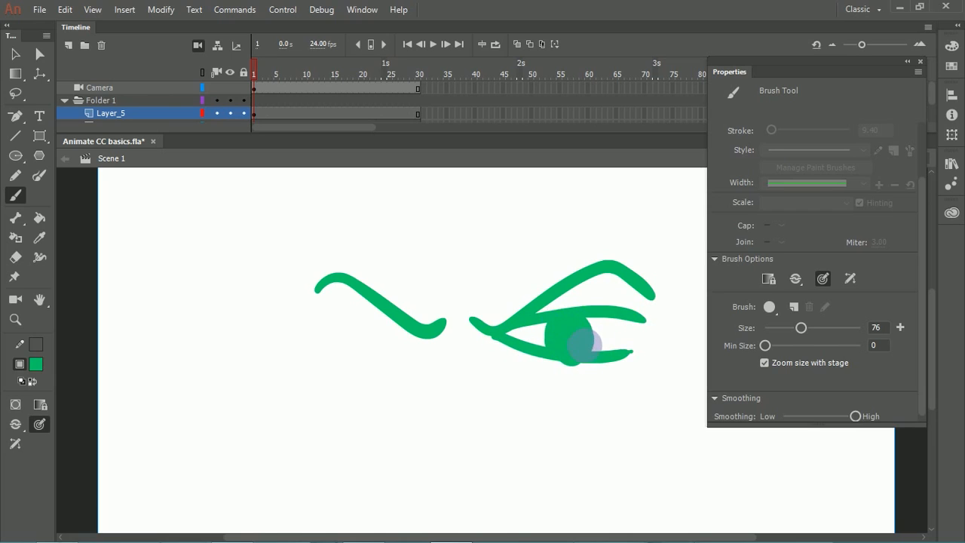
key(ctrl+z)
mouse_move(578, 330)
mouse_down()
mouse_move(586, 339)
mouse_move(580, 329)
mouse_up()
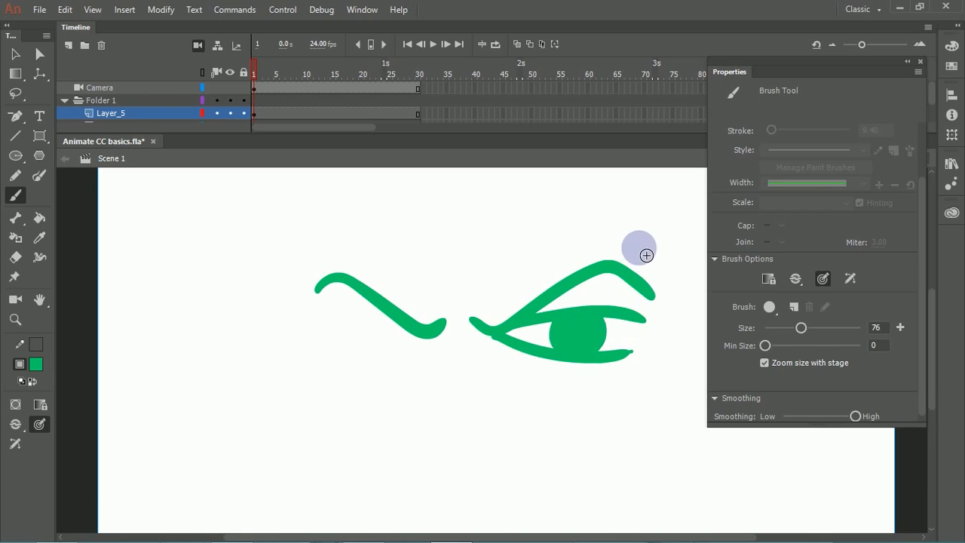
mouse_move(491, 319)
mouse_down()
mouse_move(535, 291)
mouse_move(562, 300)
mouse_up()
mouse_move(510, 315)
mouse_down()
mouse_move(601, 254)
mouse_move(642, 280)
mouse_up()
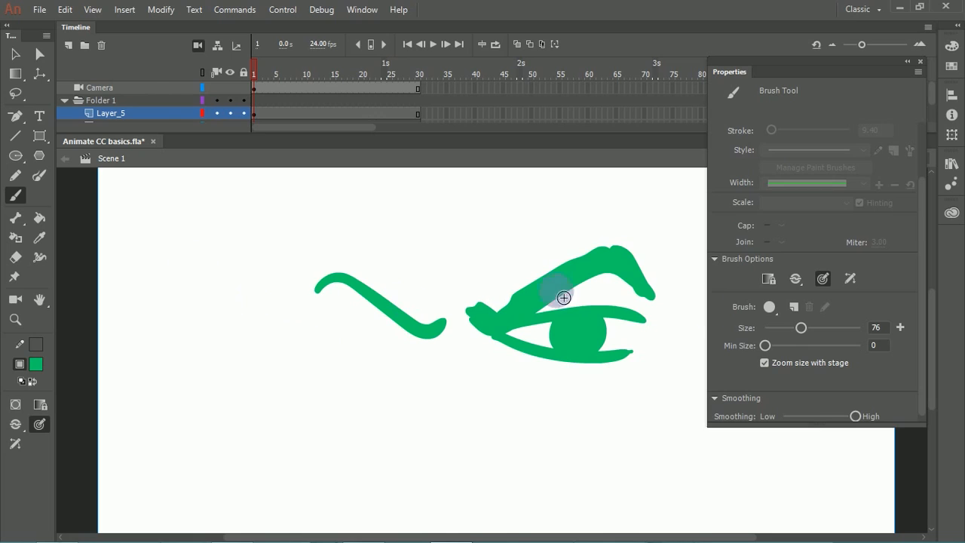
Step: Paint several curly lines left of the eye with brush size 27 and minimum size 10, and clear the stage
mouse_move(770, 329)
mouse_down()
mouse_move(792, 329)
mouse_move(800, 345)
mouse_up()
mouse_move(312, 214)
mouse_down()
mouse_move(280, 340)
mouse_move(249, 362)
mouse_up()
drag(249, 219, 193, 420)
mouse_move(202, 311)
mouse_down()
mouse_move(254, 334)
mouse_move(358, 324)
mouse_up()
mouse_move(270, 400)
mouse_down()
mouse_move(350, 408)
mouse_move(373, 381)
mouse_up()
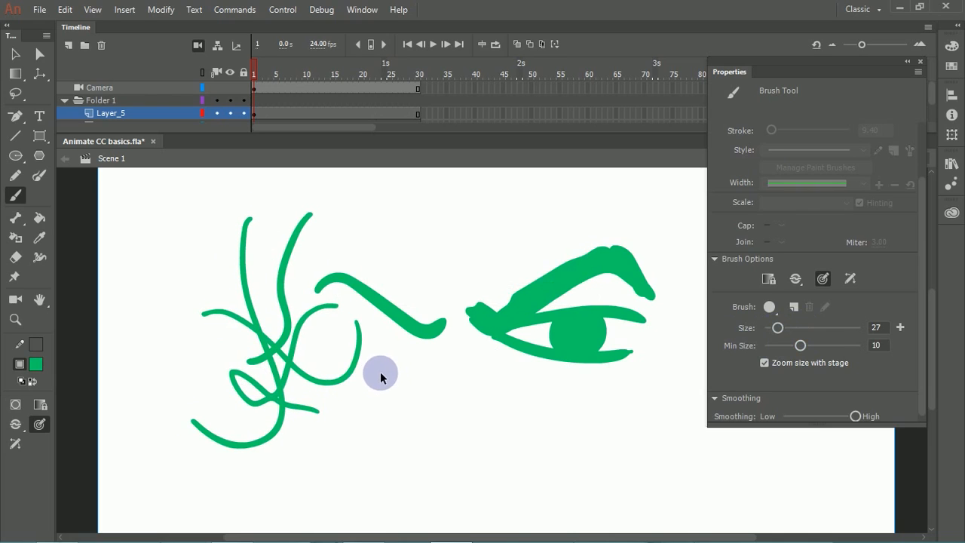
key(Delete)
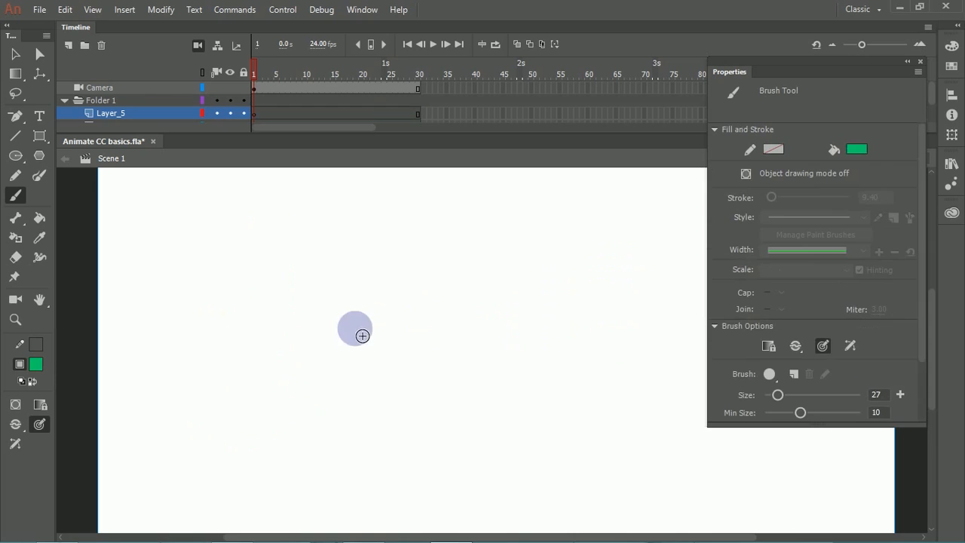
Step: Paint a scalloped green outline with further strokes inside and below it, and undo back to before the stage was cleared
mouse_move(330, 366)
mouse_down()
mouse_move(288, 310)
mouse_move(296, 221)
mouse_move(388, 200)
mouse_move(474, 228)
mouse_move(545, 285)
mouse_up()
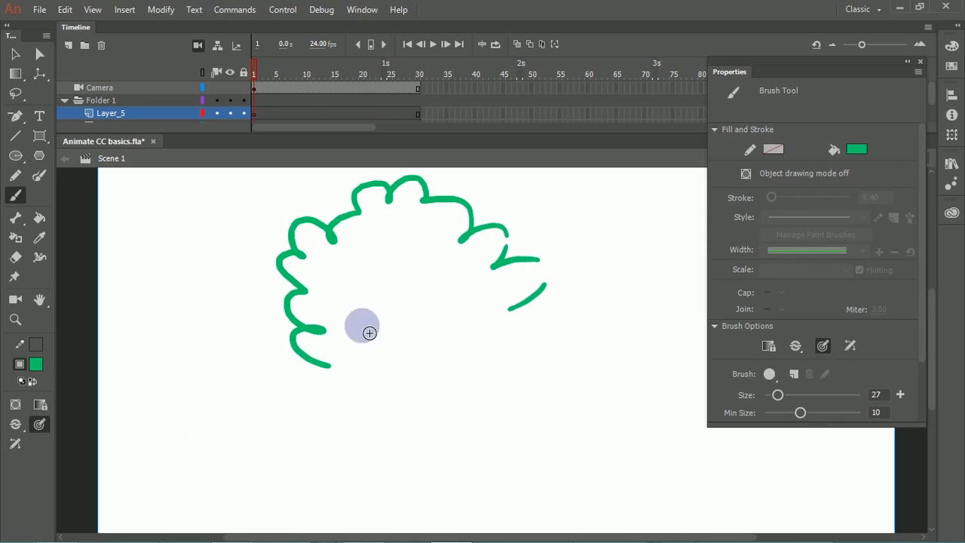
mouse_move(363, 296)
mouse_down()
mouse_move(400, 356)
mouse_move(426, 513)
mouse_up()
mouse_move(402, 365)
mouse_down()
mouse_move(430, 322)
mouse_move(423, 285)
mouse_up()
key(ctrl+z)
key(ctrl+z)
key(ctrl+z)
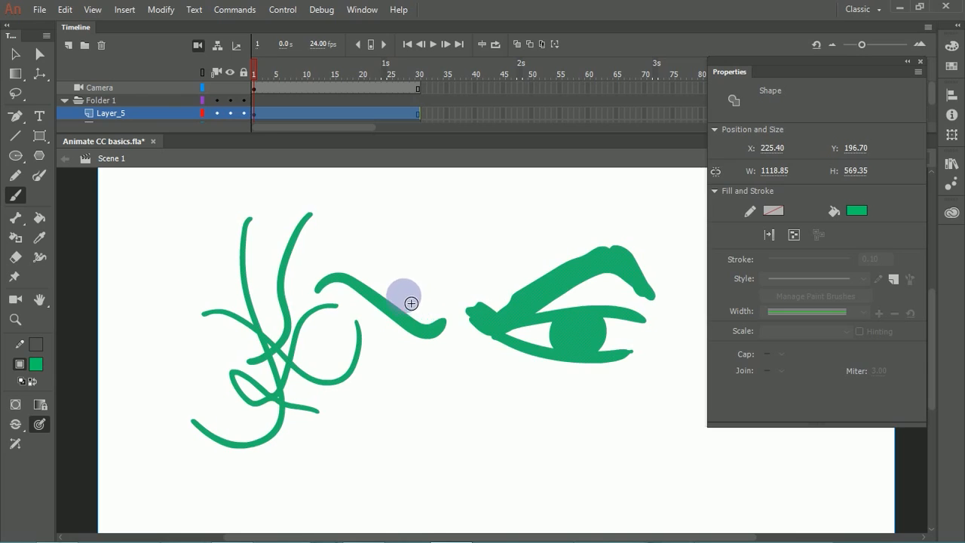
Step: Delete all the painted strokes from the stage and set the brush size to 6 with a minimum size of 0
key(Delete)
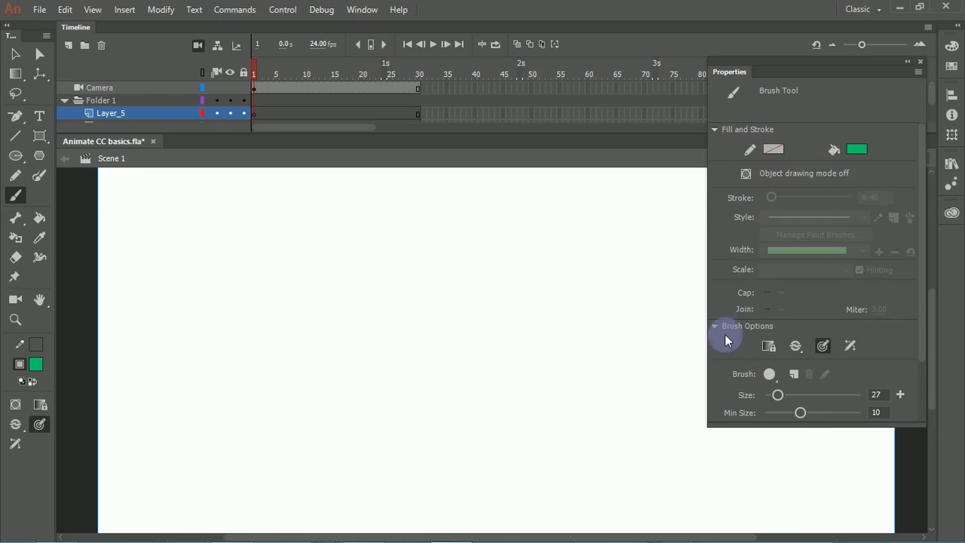
drag(772, 392, 769, 395)
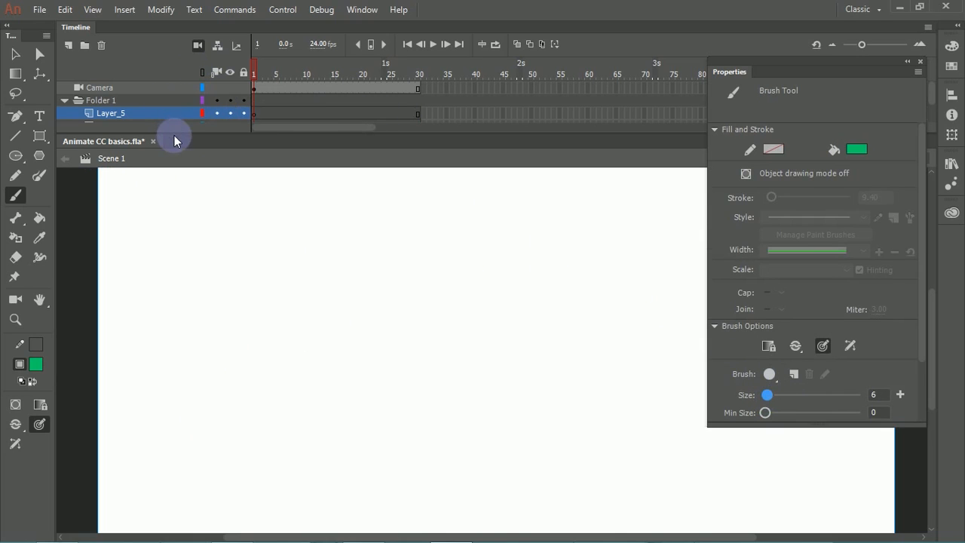
Step: Detach the document window, collapse the floating brush properties, and sketch thin overlapping green ovals in the stage's upper-left area
drag(177, 136, 179, 141)
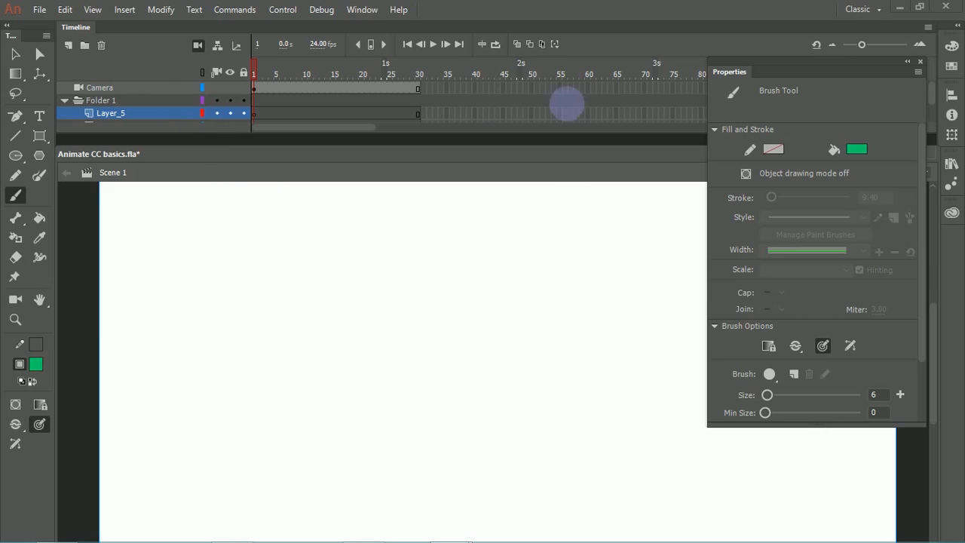
click(914, 63)
mouse_move(194, 226)
mouse_down()
mouse_move(248, 284)
mouse_move(179, 222)
mouse_move(250, 253)
mouse_move(214, 269)
mouse_move(261, 280)
mouse_up()
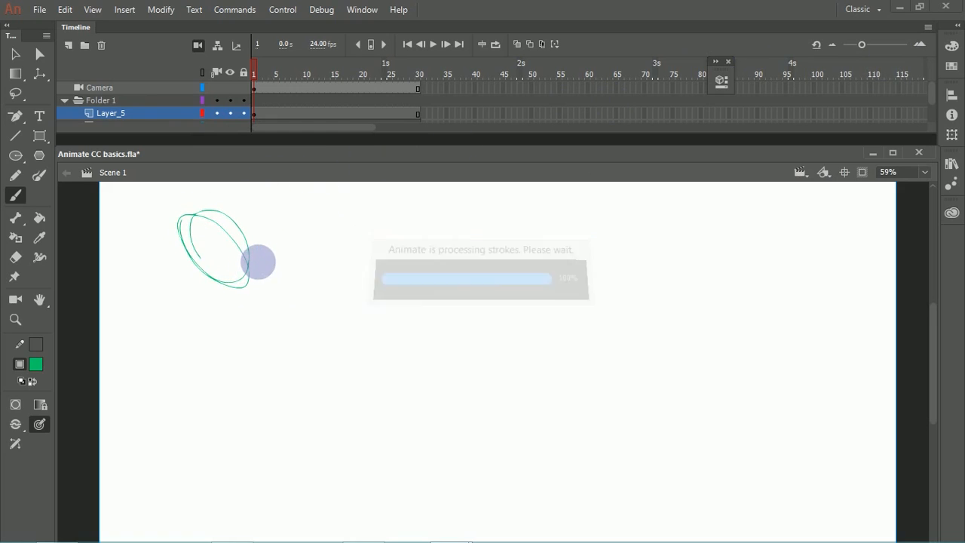
key(ctrl+z)
mouse_move(185, 221)
mouse_down()
mouse_move(236, 270)
mouse_move(264, 261)
mouse_up()
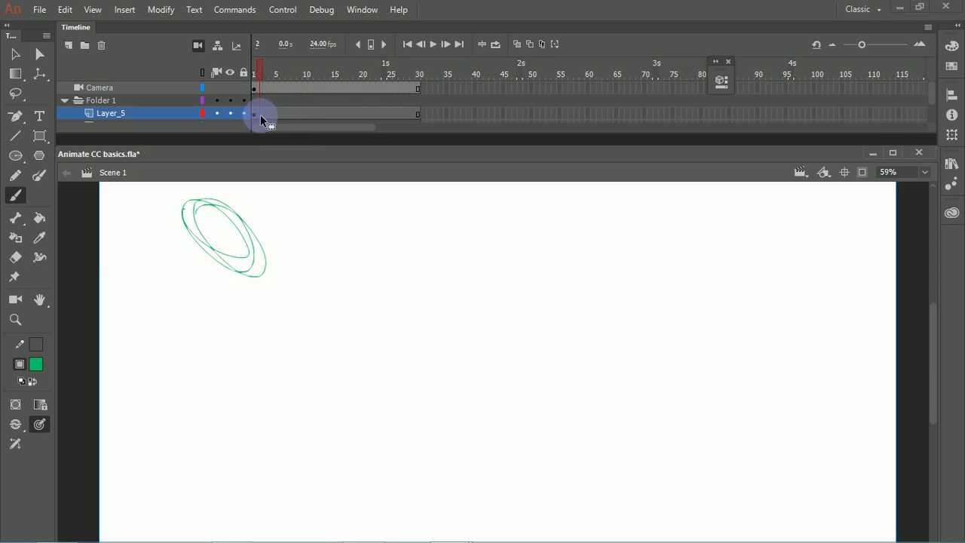
Step: View the frame commands for frame 3 of Layer_5 without applying any, and return to frame 1 to undo the oval sketch
click(264, 114)
right_click(265, 119)
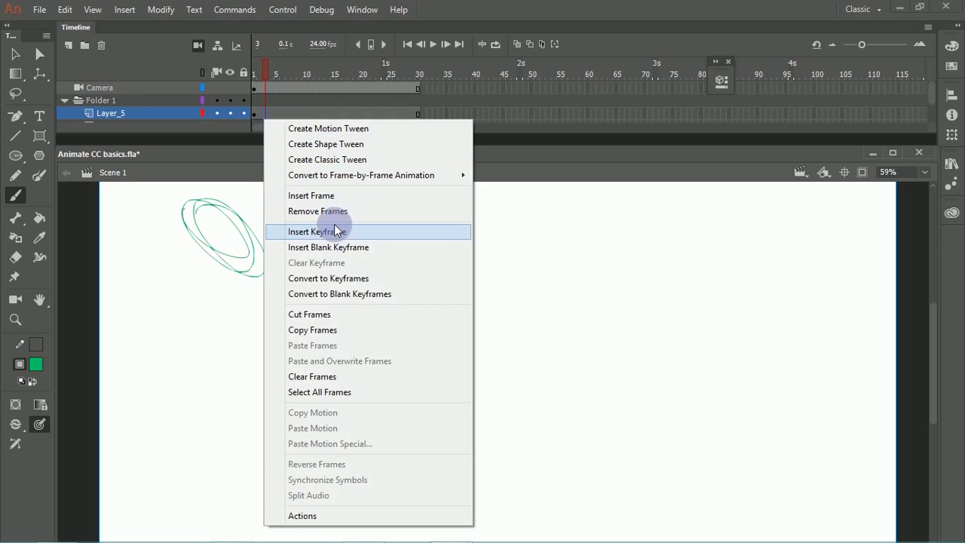
click(533, 156)
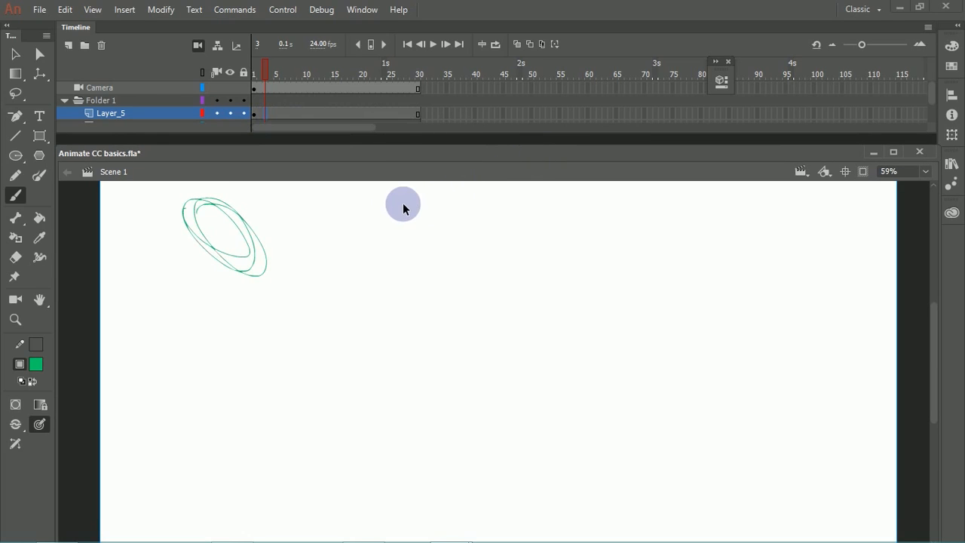
key(comma)
key(ctrl+z)
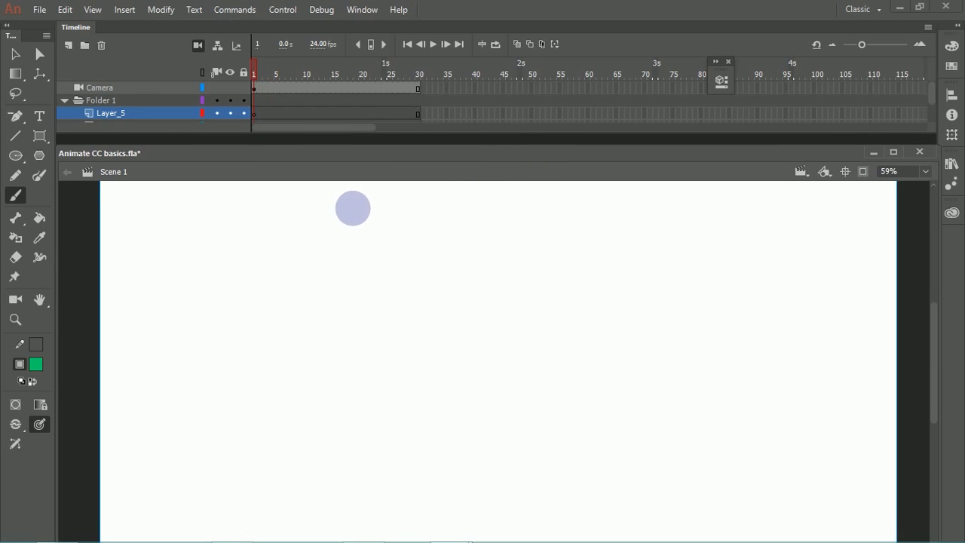
Step: Check the Bone tool variants, and draw a tall green rounded rectangle with a grey outline left of the stage's centre
click(25, 223)
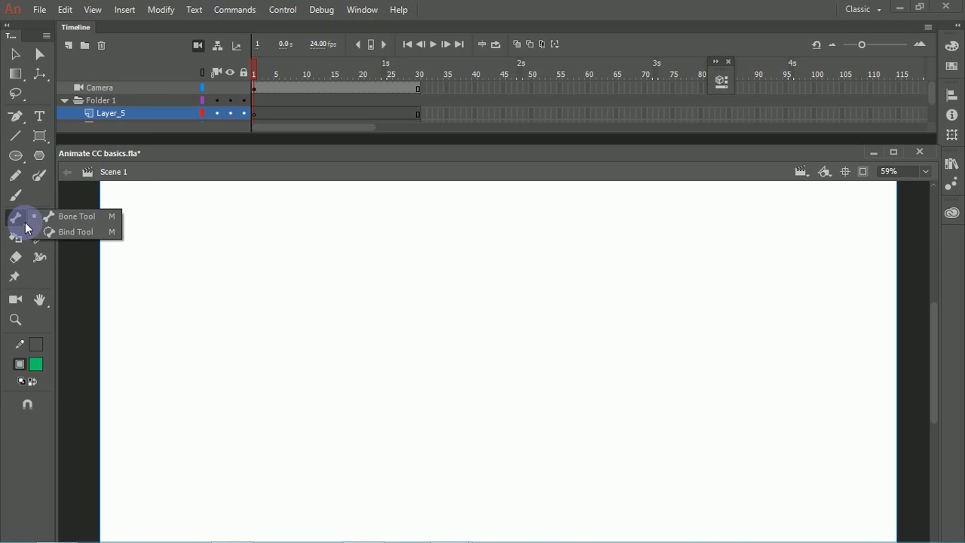
click(72, 216)
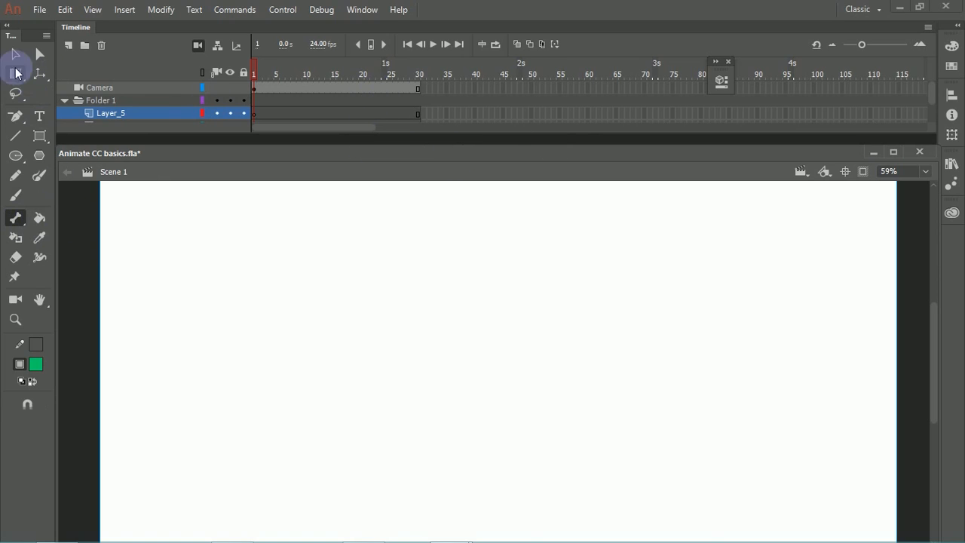
click(41, 140)
click(88, 150)
drag(336, 239, 389, 405)
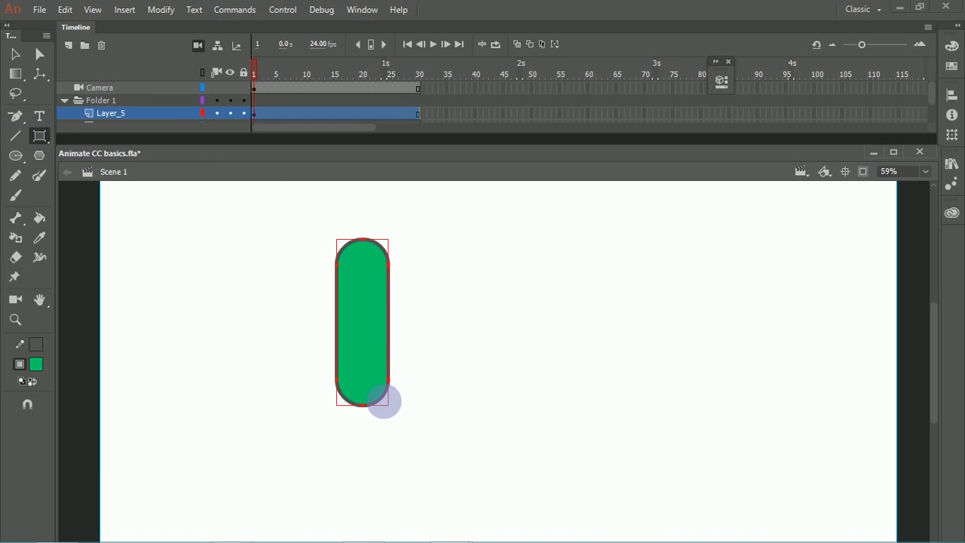
Step: Try moving the rounded rectangle far down the stage, undo that, and move it slightly up and to the right instead
click(15, 54)
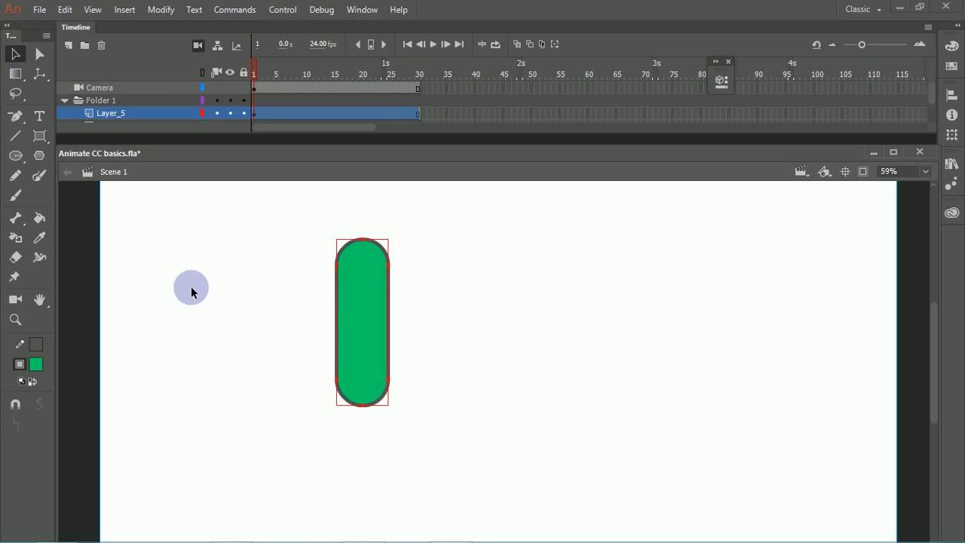
drag(357, 337, 360, 470)
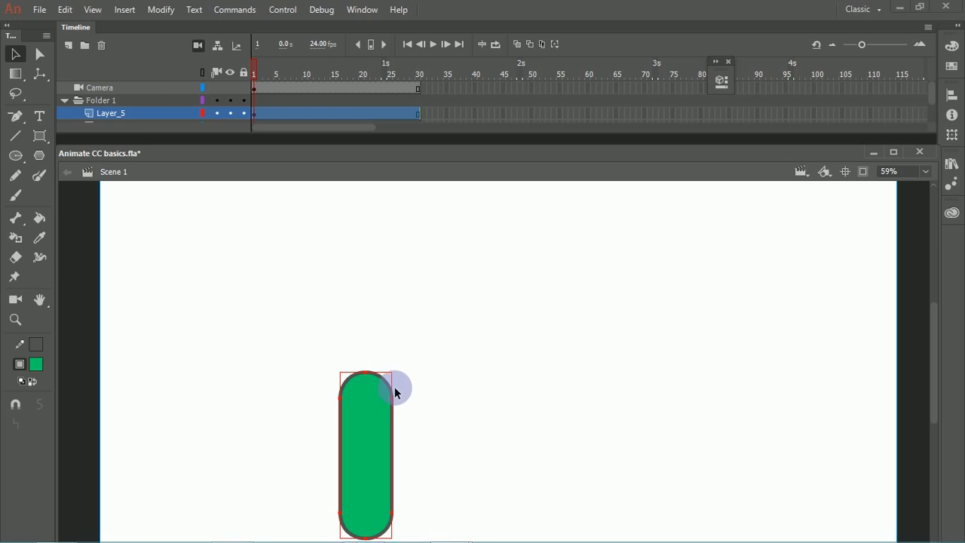
key(ctrl+z)
drag(374, 319, 382, 288)
Step: Scale the rounded rectangle down proportionally about its centre with Free Transform and deselect it
click(399, 362)
key(q)
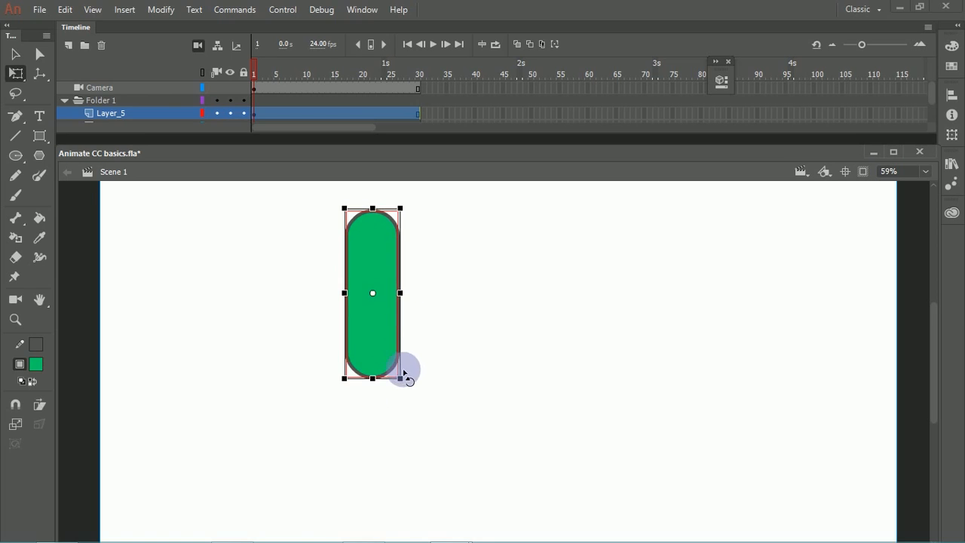
drag(390, 364, 393, 357)
click(407, 306)
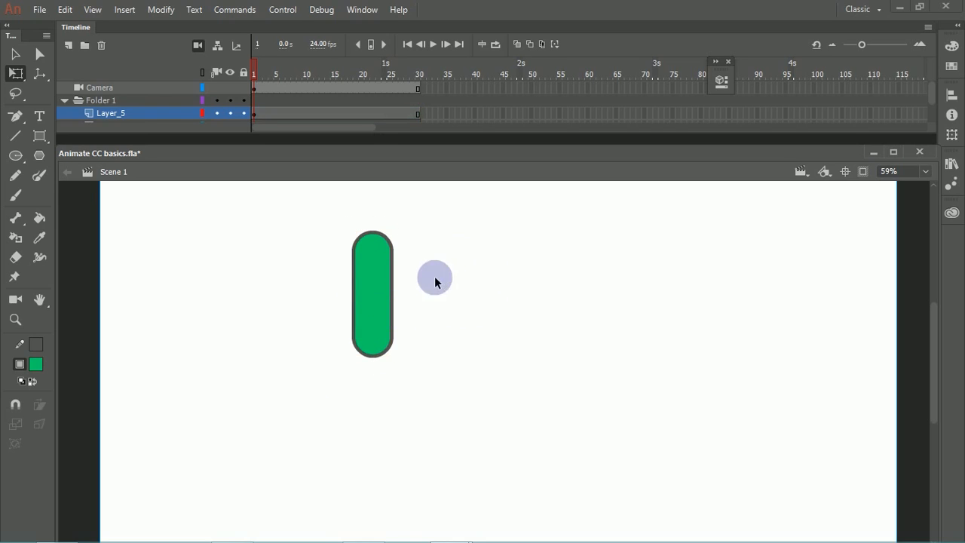
Step: Duplicate the rounded rectangle directly below so their ends overlap, and remove the stroke colour from both shapes
drag(382, 278, 349, 367)
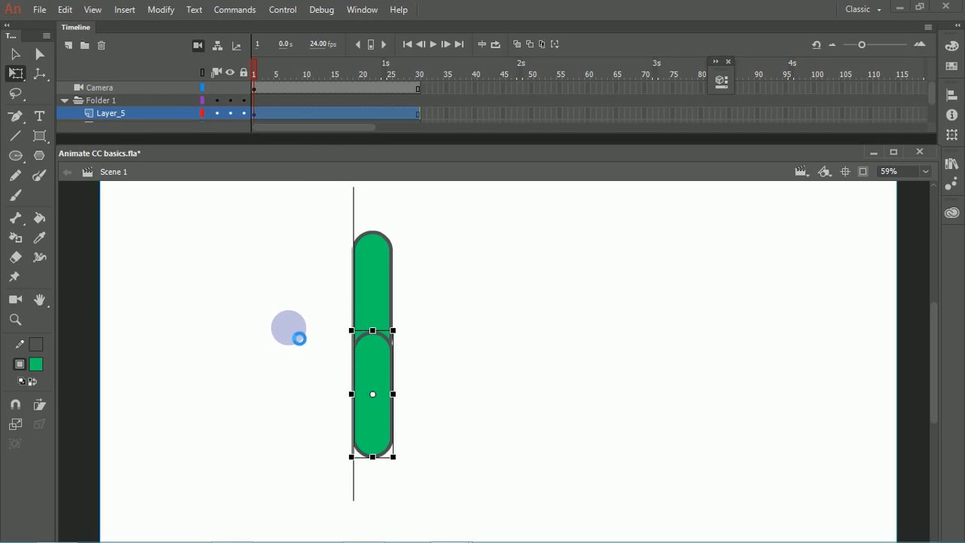
click(298, 333)
drag(311, 294, 442, 457)
click(36, 346)
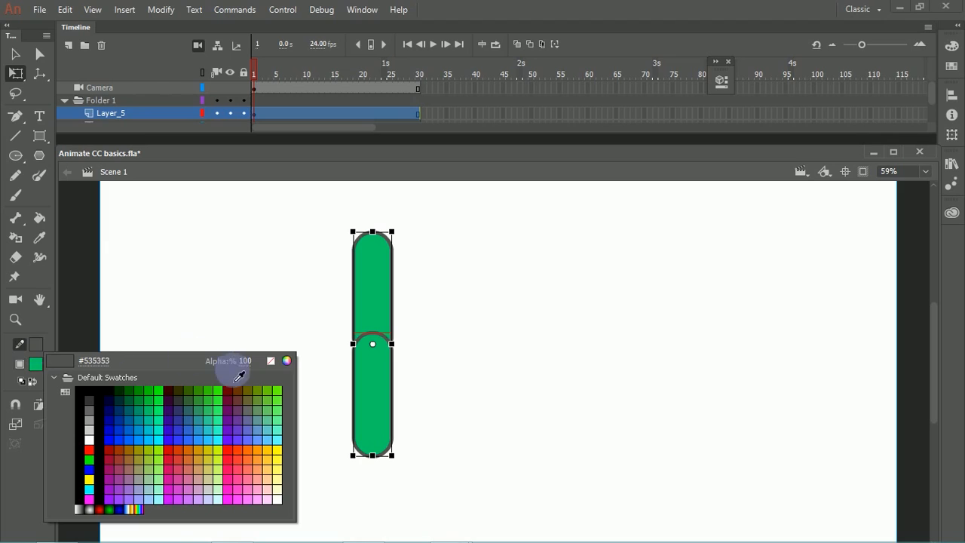
click(271, 361)
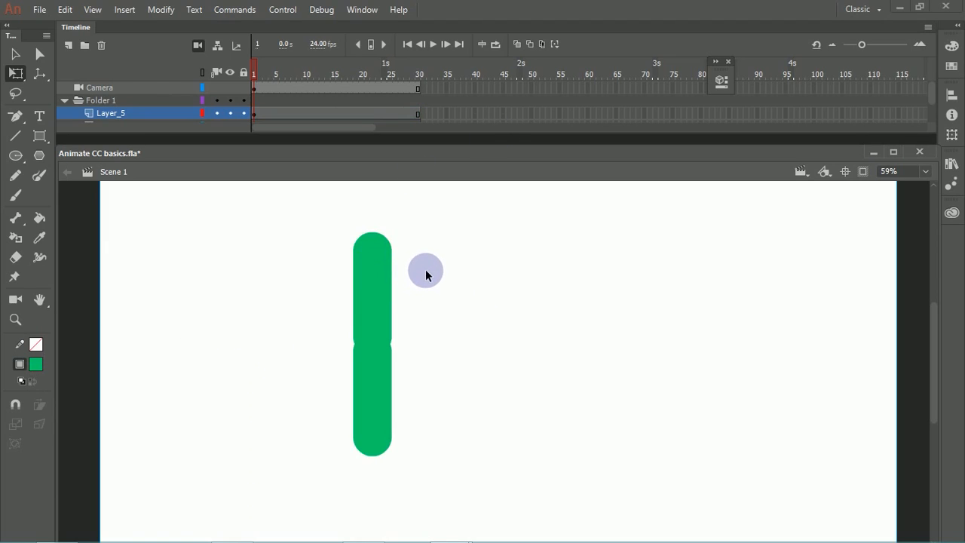
Step: Convert the upper green rounded rectangle to a Movie Clip symbol named upperleg
click(375, 305)
click(377, 398)
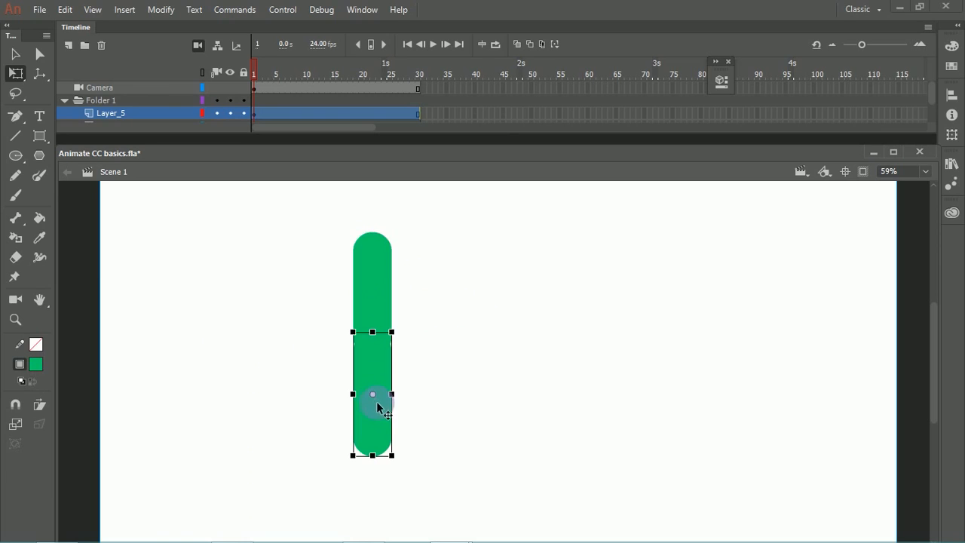
click(379, 286)
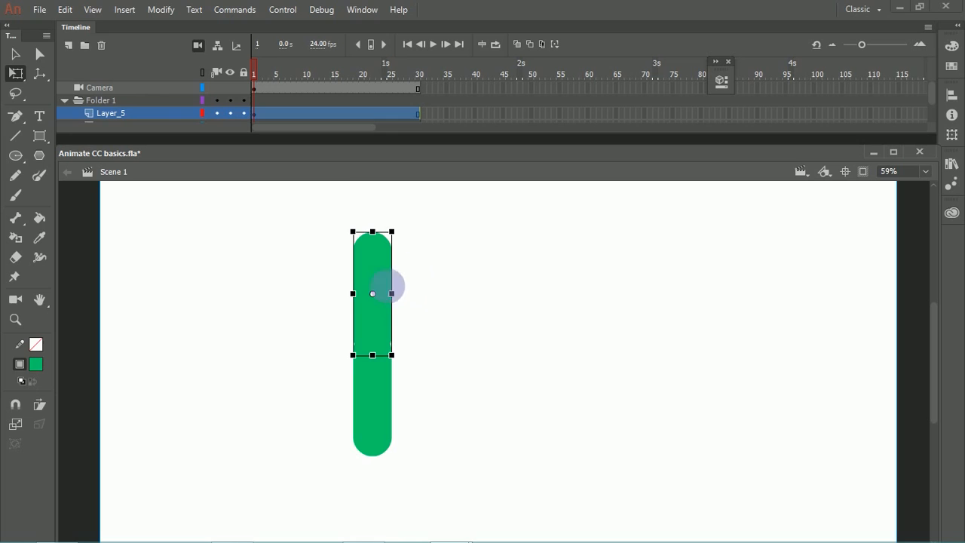
right_click(370, 279)
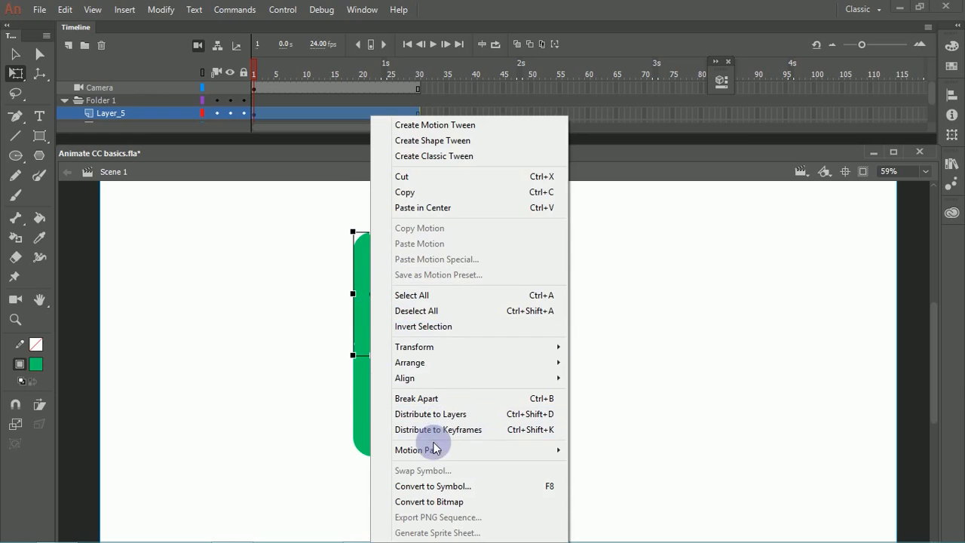
click(445, 486)
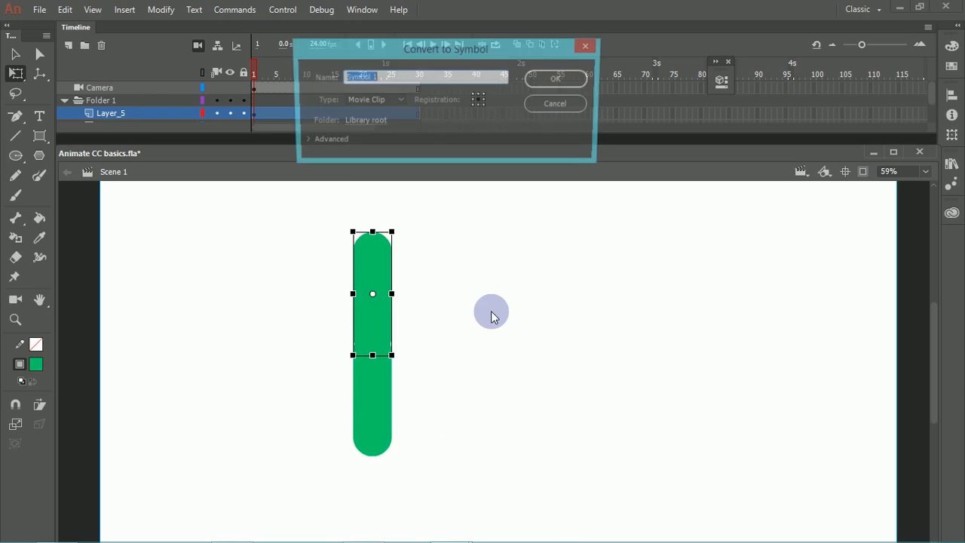
text(upperleg)
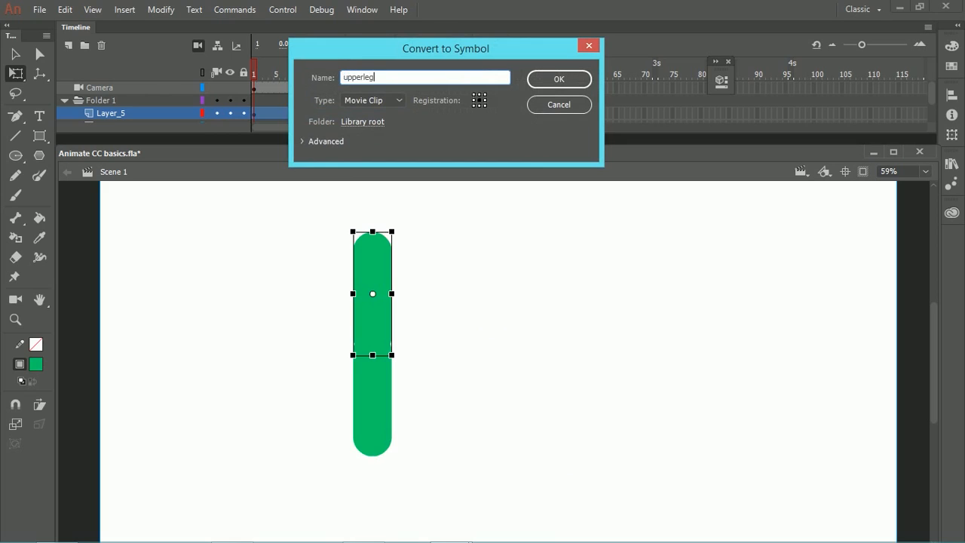
click(565, 84)
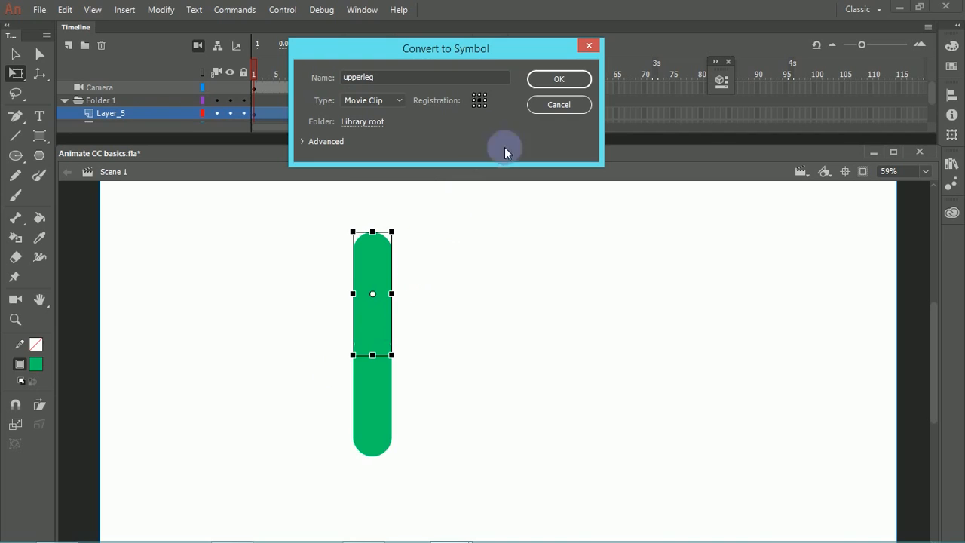
click(574, 79)
Step: Convert the lower green rounded rectangle to a Movie Clip symbol named lowerleg and deselect it
click(370, 409)
right_click(382, 409)
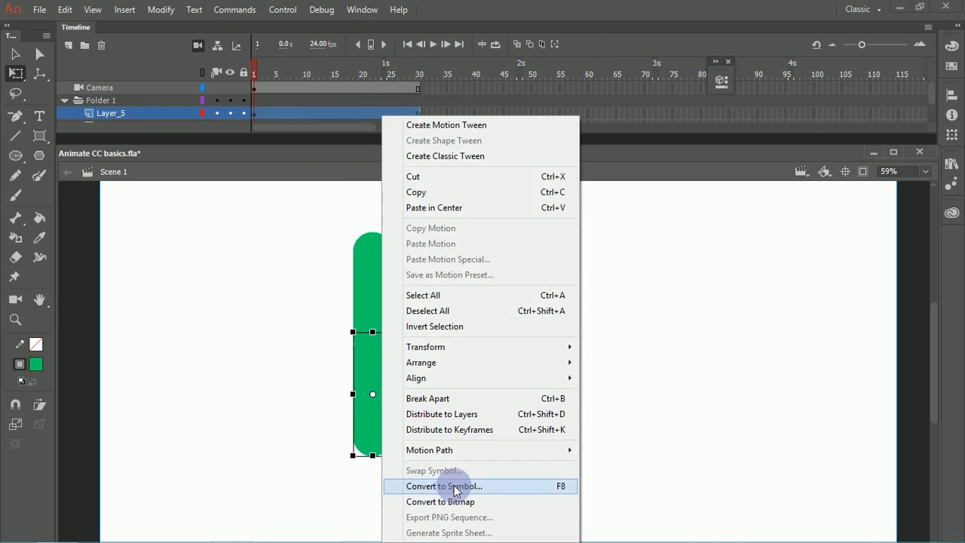
click(456, 487)
text(lowerleg)
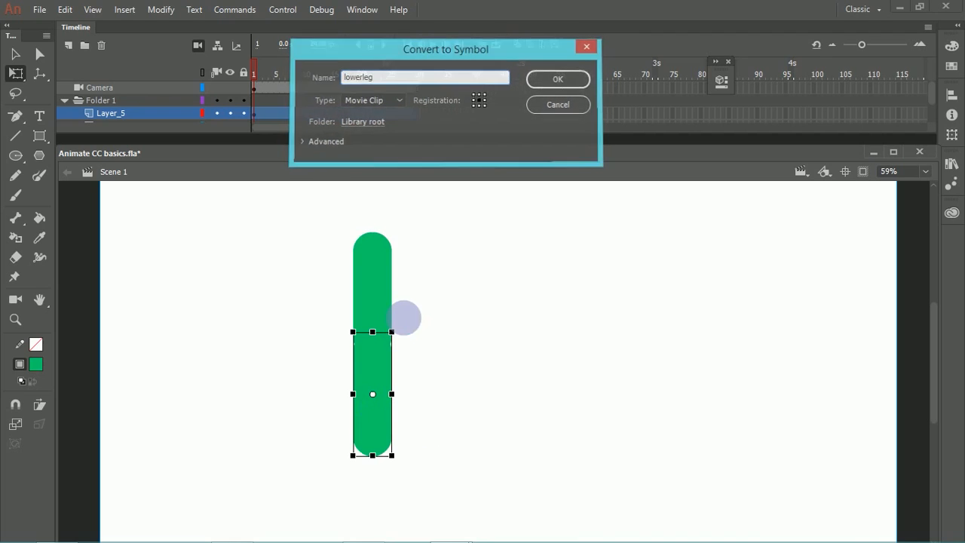
key(Return)
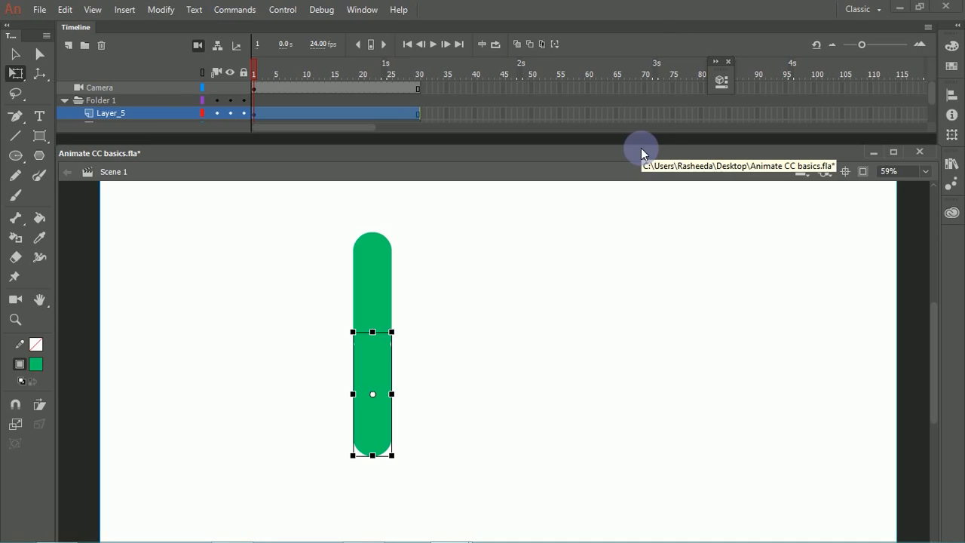
click(442, 311)
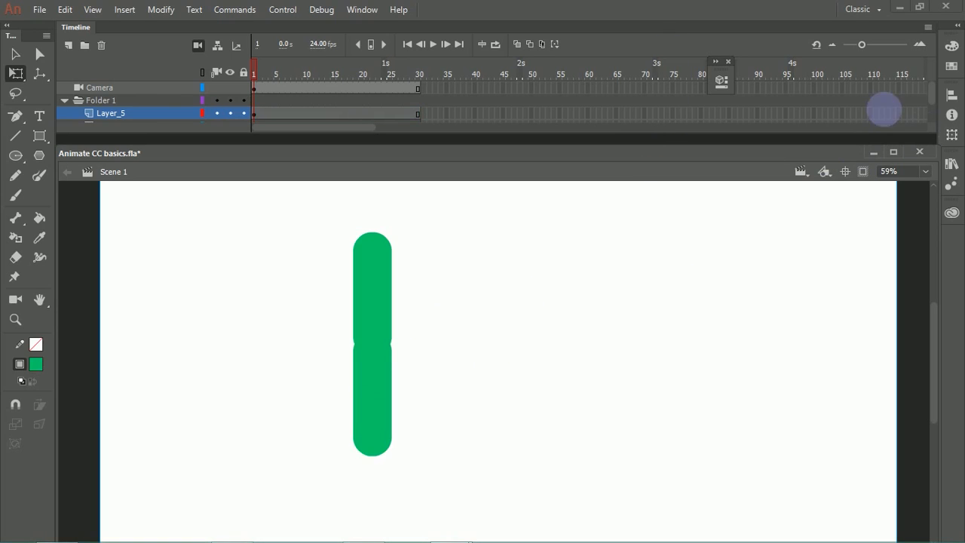
Step: Link the two leg symbols with a bone running from the upper leg's top end to the overlap with the lower leg
click(19, 219)
drag(373, 256, 383, 365)
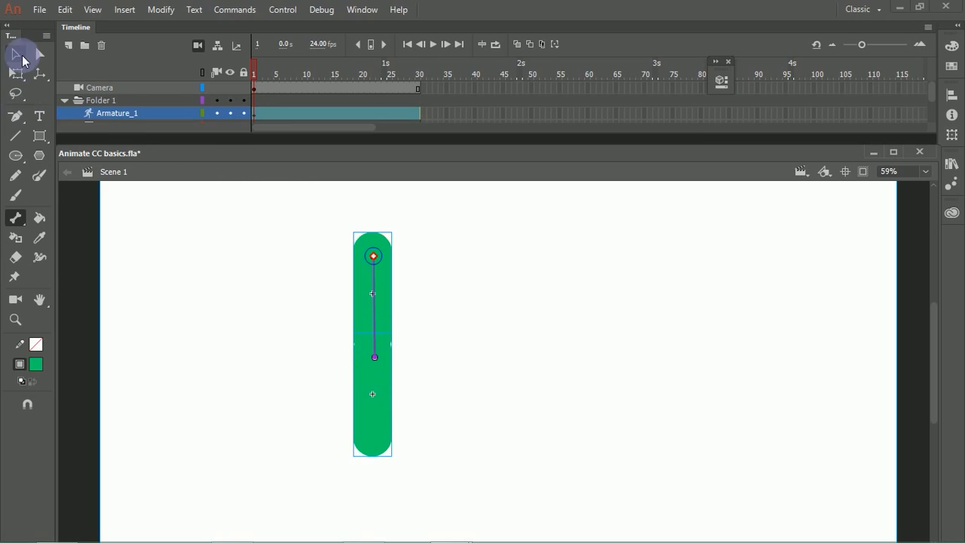
click(26, 227)
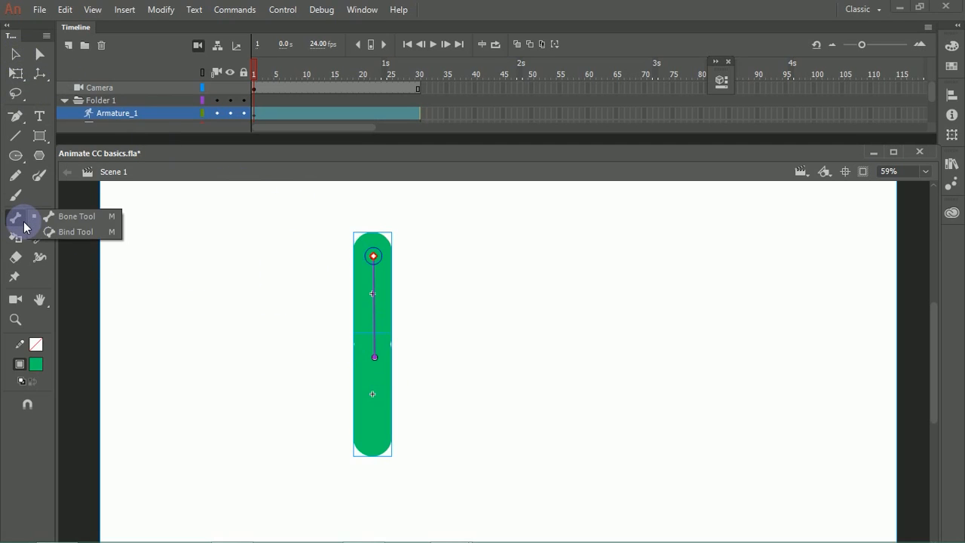
click(71, 233)
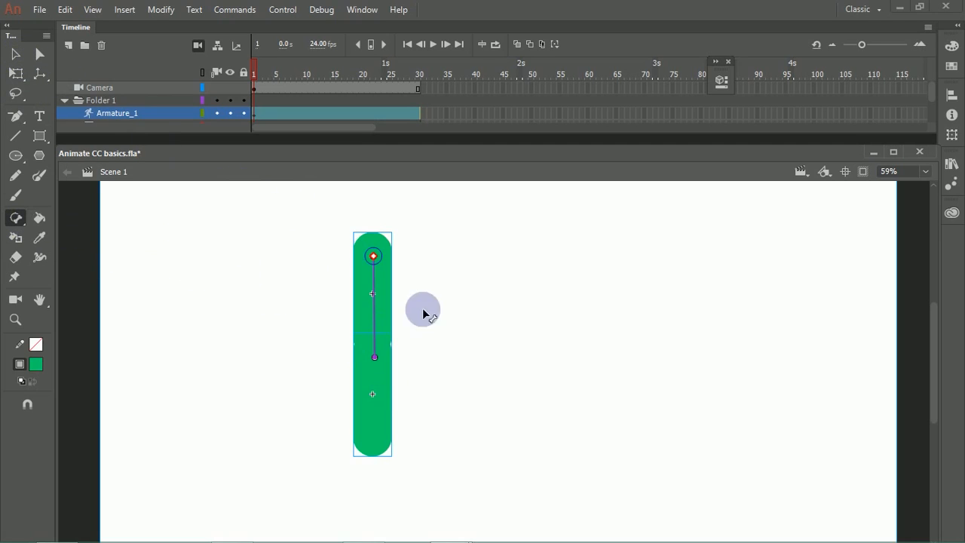
Step: Swing the jointed leg to the right and back to the left about its top joint to test the bone
click(17, 54)
click(344, 350)
drag(375, 356, 427, 392)
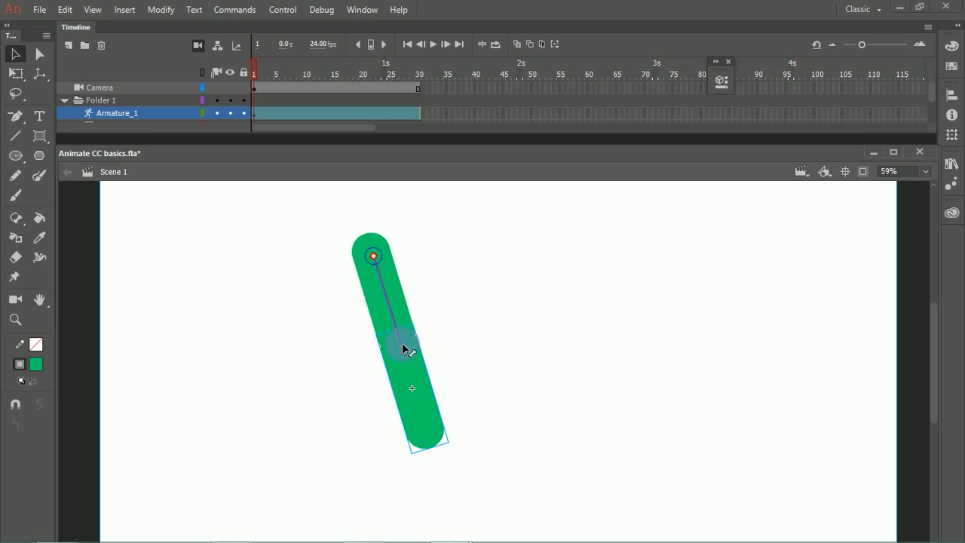
drag(376, 256, 333, 381)
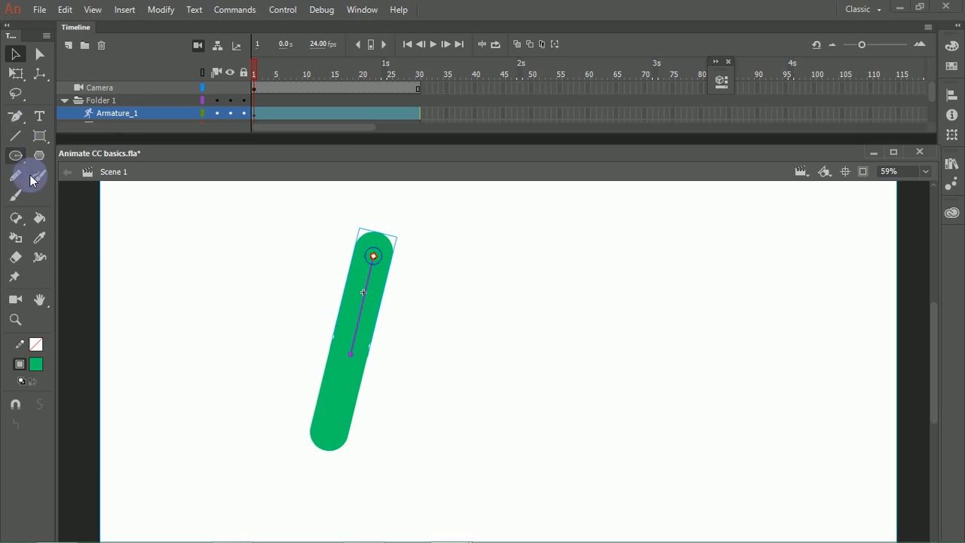
Step: Try to add a second bone from the knee joint to the bottom end of the lower leg
click(25, 226)
click(66, 218)
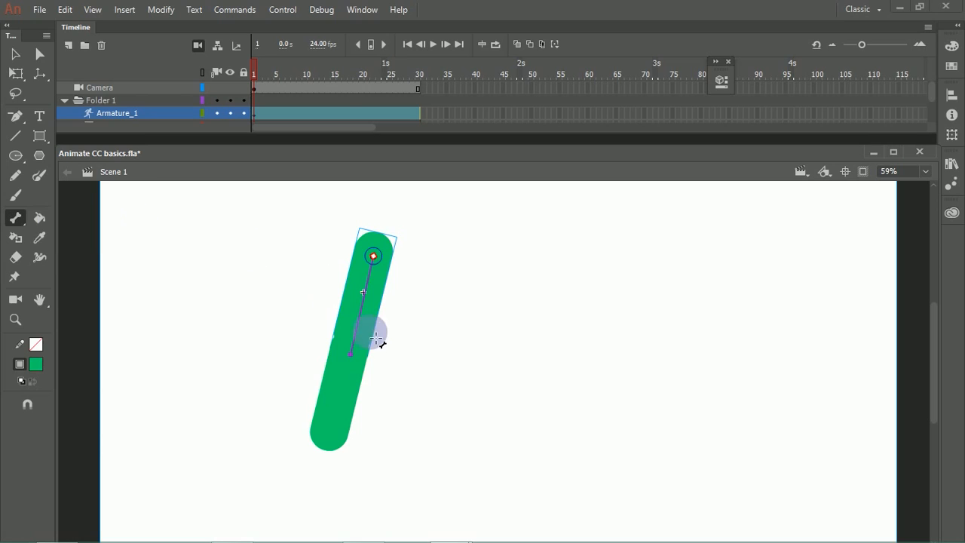
drag(358, 368, 326, 460)
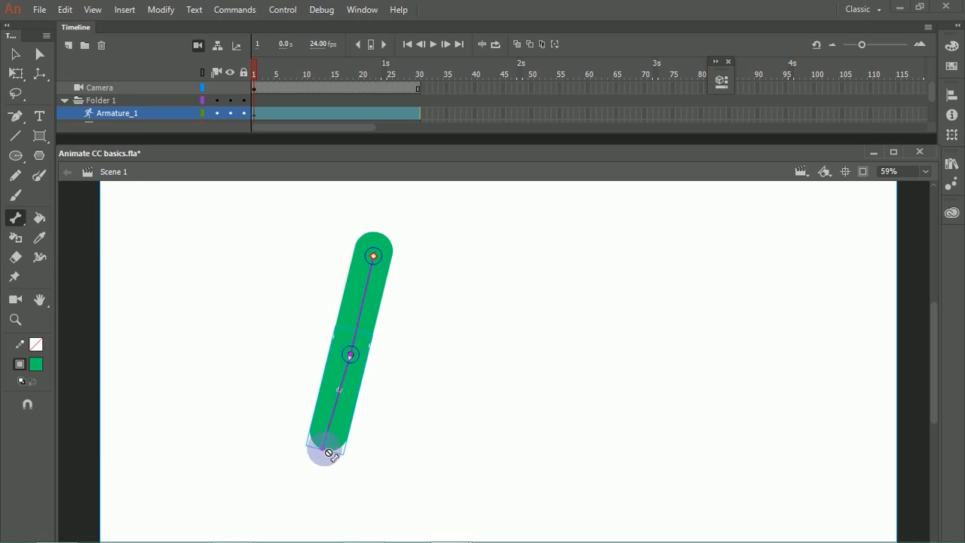
drag(357, 363, 322, 451)
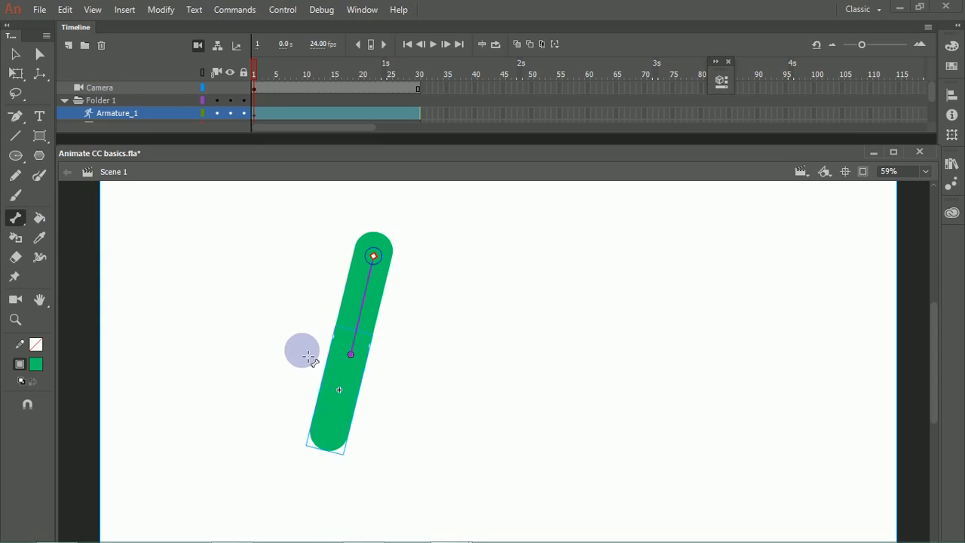
drag(341, 365, 326, 390)
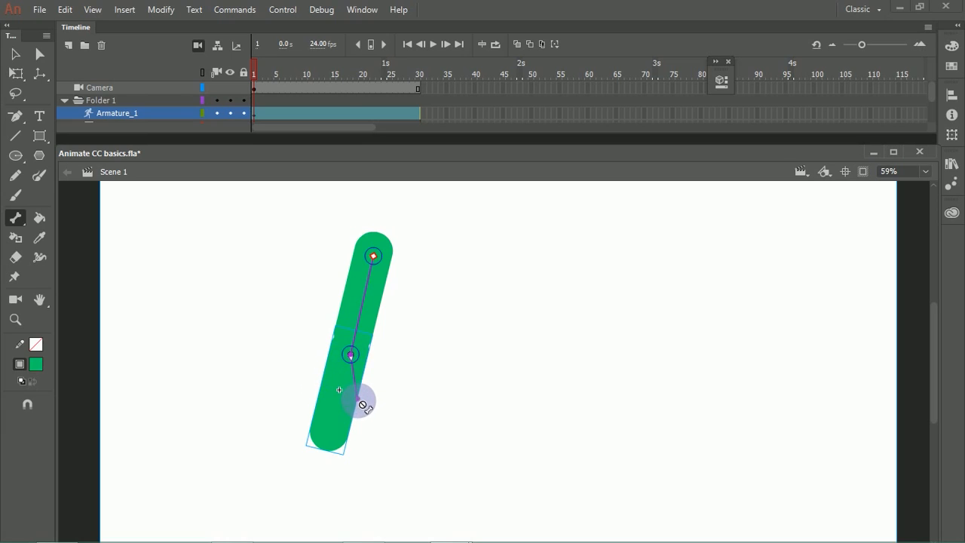
drag(354, 416, 332, 454)
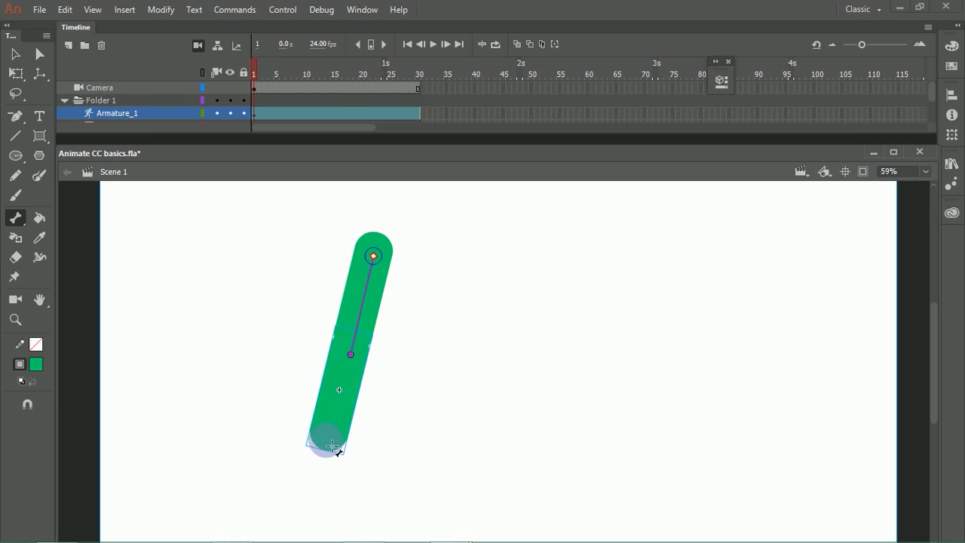
drag(25, 230, 68, 232)
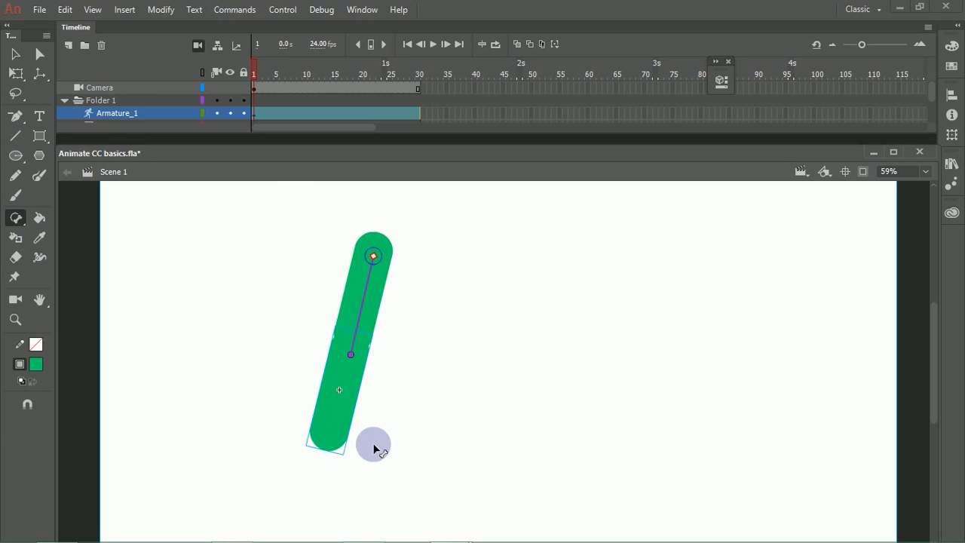
click(243, 274)
Step: Pose the leg in frame 1 with the upper leg raised to the left and the lower leg bent down at the knee
click(21, 225)
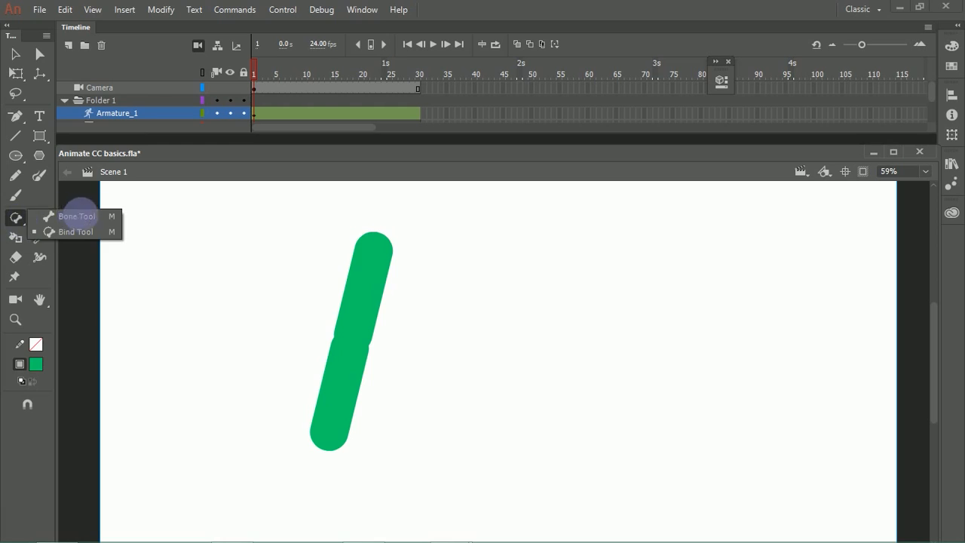
click(75, 216)
click(377, 293)
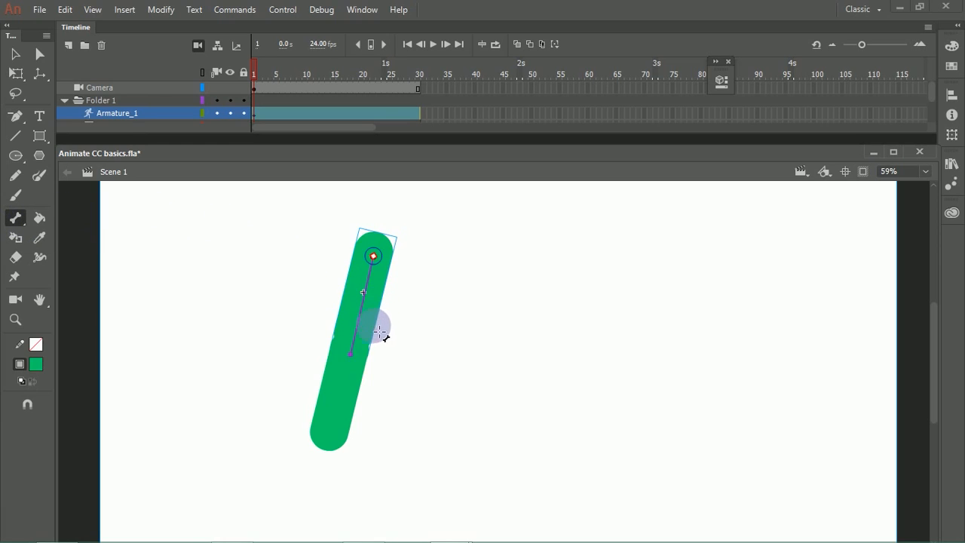
click(15, 54)
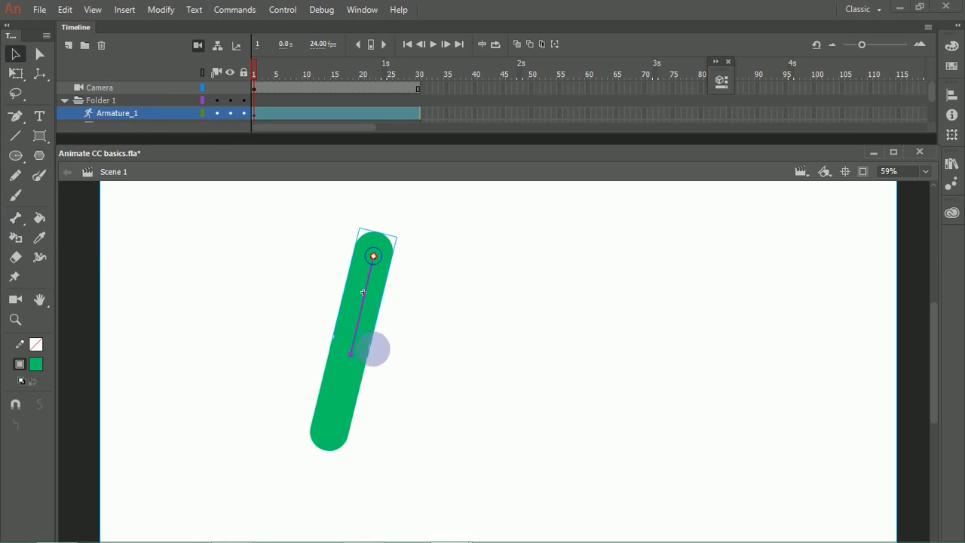
drag(355, 359, 254, 334)
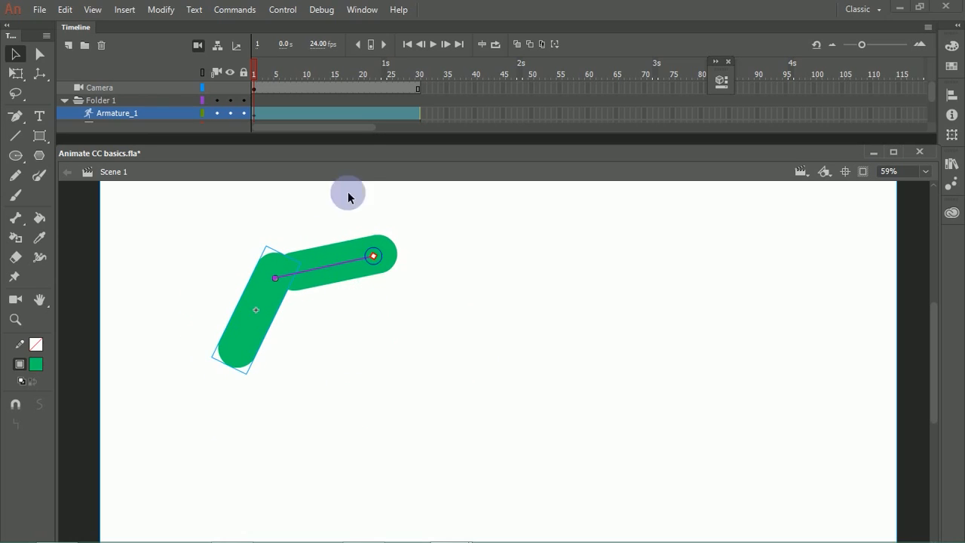
Step: Pose the leg kicked forward with a horizontal lower leg at frame 19, and stretched diagonally down to the right at frame 30
click(420, 112)
drag(254, 341, 478, 340)
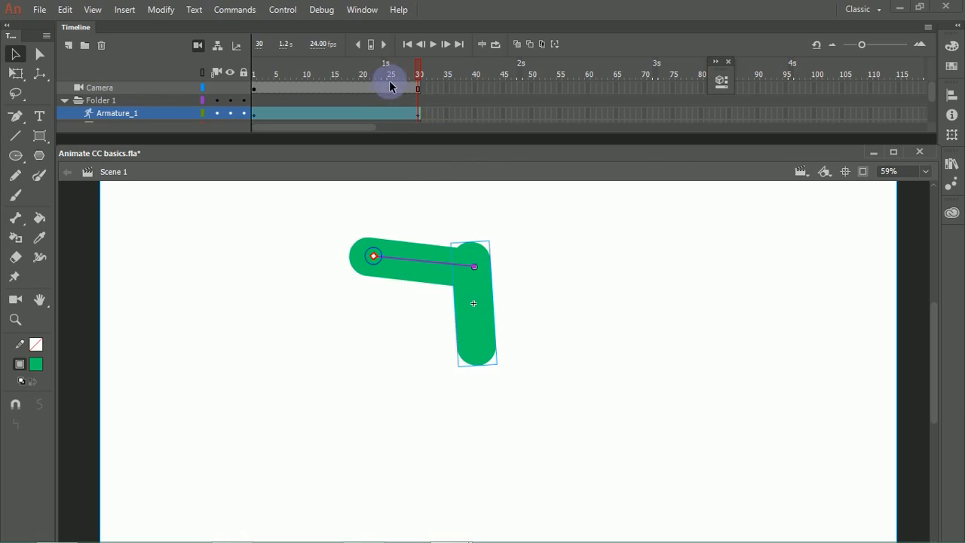
drag(420, 68, 355, 113)
drag(413, 392, 485, 339)
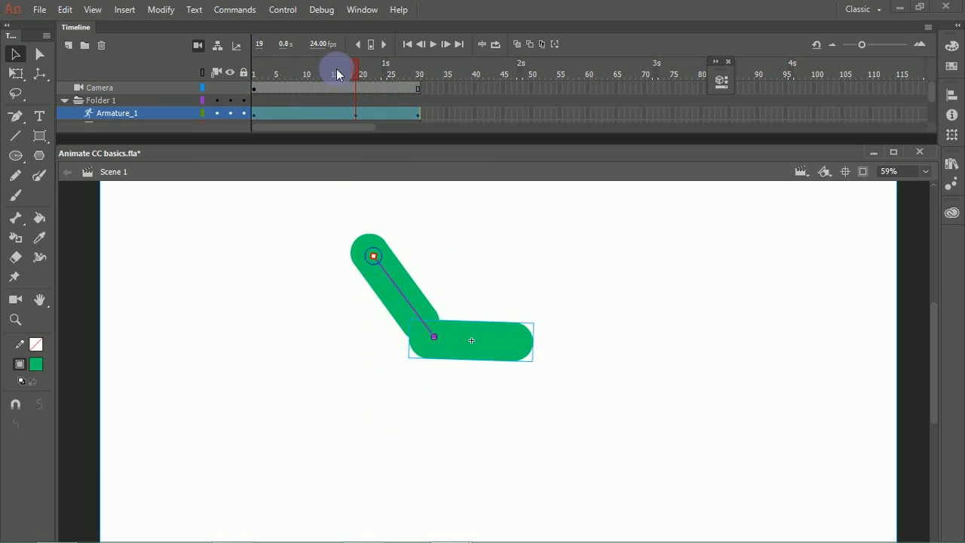
drag(305, 87, 428, 106)
drag(493, 345, 510, 395)
Step: Scrub through frames 1 to 30 to review the leg's motion between the poses
click(300, 107)
drag(300, 106, 357, 113)
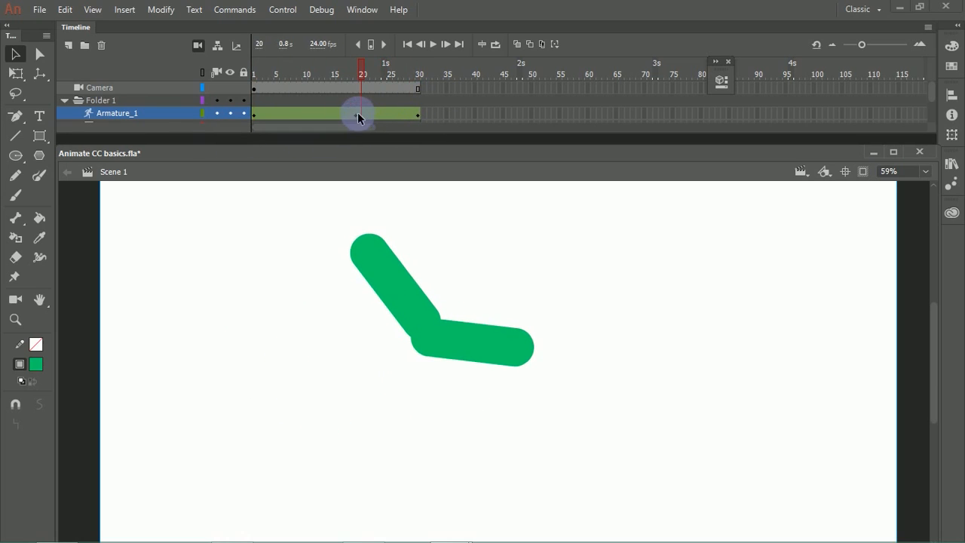
click(354, 73)
drag(359, 73, 420, 67)
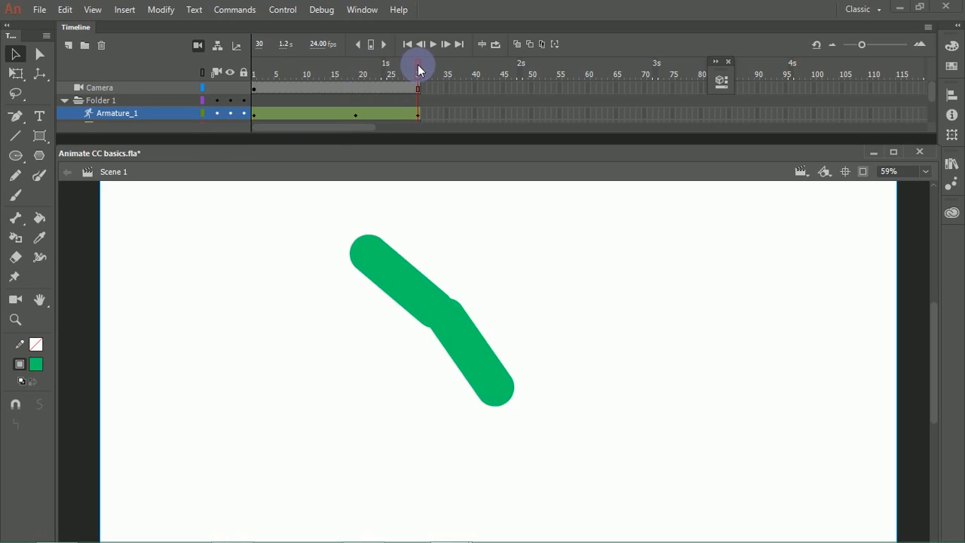
drag(369, 256, 338, 313)
drag(545, 322, 504, 368)
drag(378, 89, 227, 114)
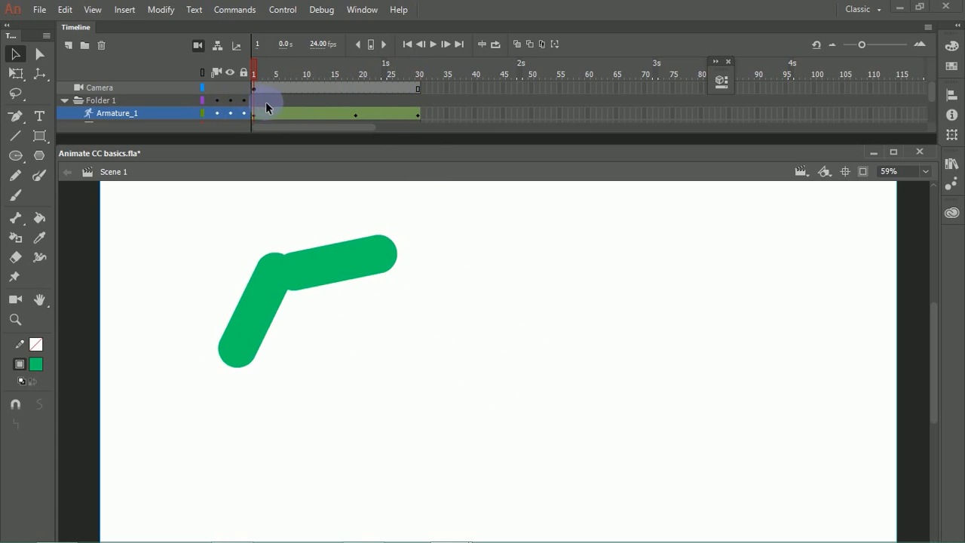
drag(261, 69, 334, 72)
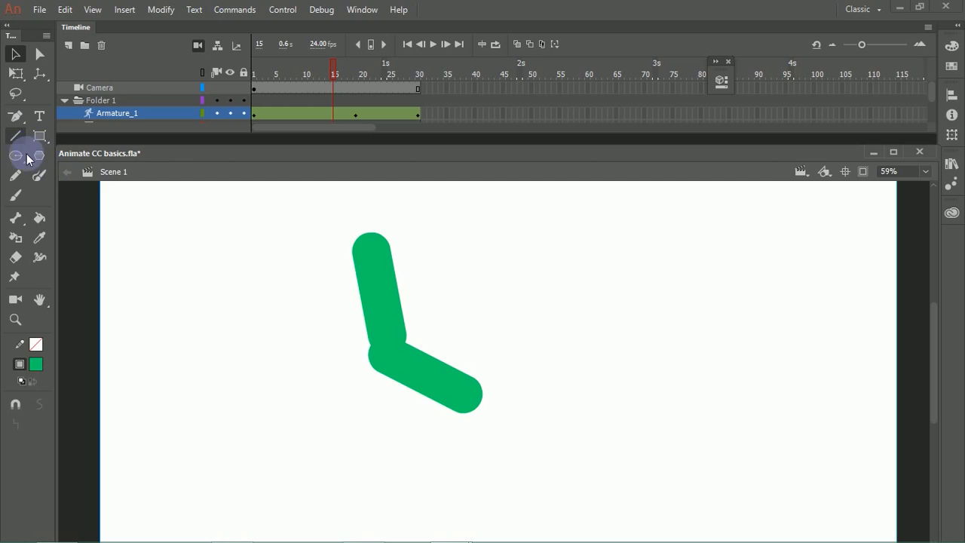
Step: Add a new layer above the armature and draw a hand-like closed outline with the Pencil to the right of the leg
click(18, 177)
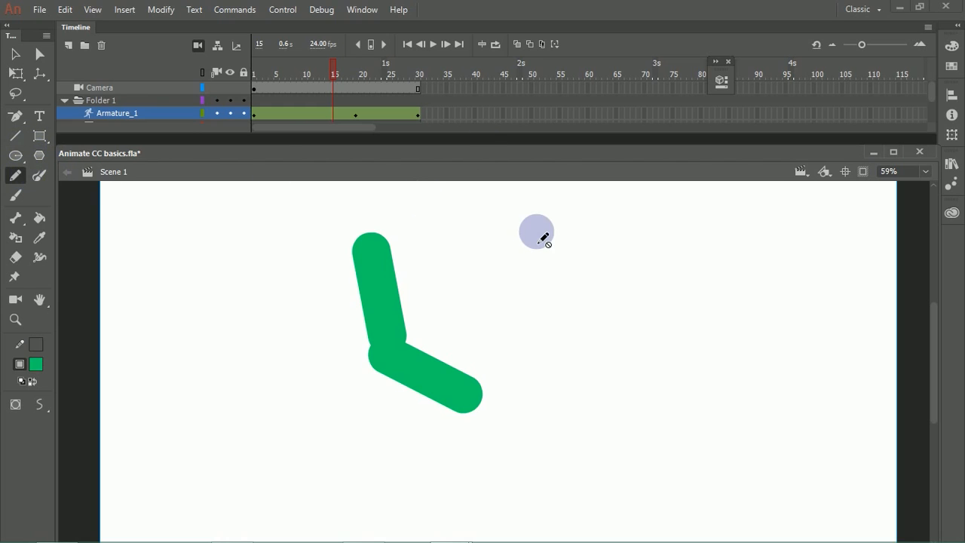
click(537, 341)
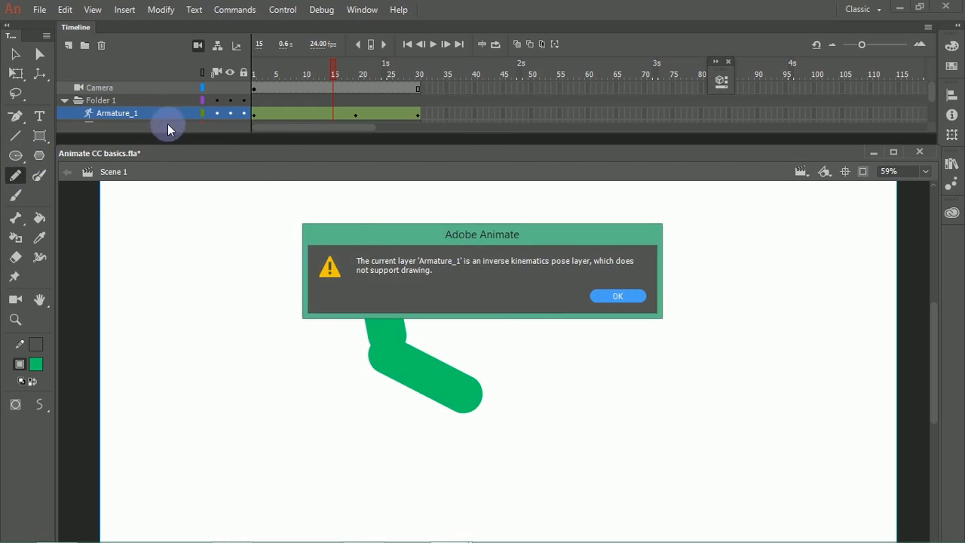
click(619, 296)
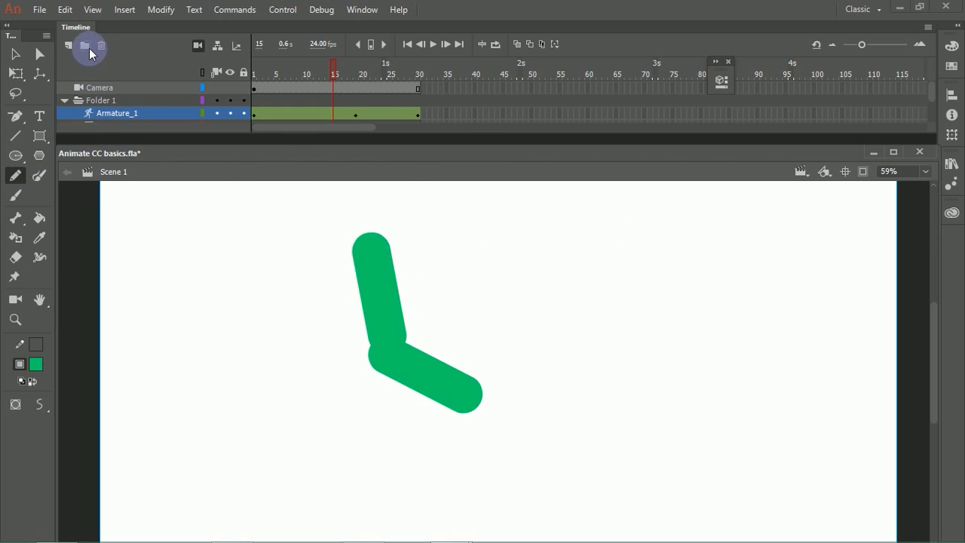
click(68, 46)
mouse_move(586, 349)
mouse_down()
mouse_move(551, 327)
mouse_move(577, 319)
mouse_move(594, 267)
mouse_move(665, 278)
mouse_move(674, 321)
mouse_move(634, 361)
mouse_move(594, 362)
mouse_move(543, 309)
mouse_up()
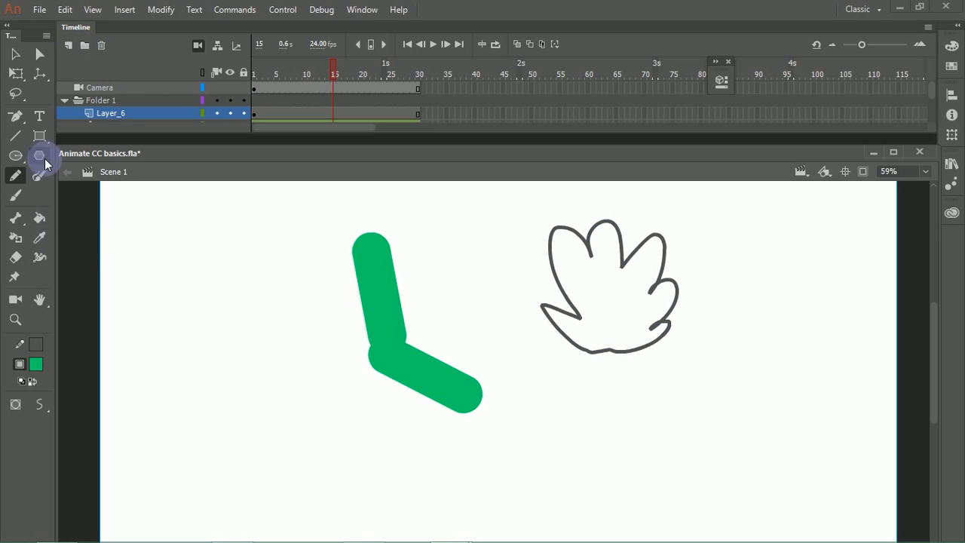
Step: Choose a gap-size option for the Paint Bucket and undo the hand-like outline drawn beside the leg
click(38, 222)
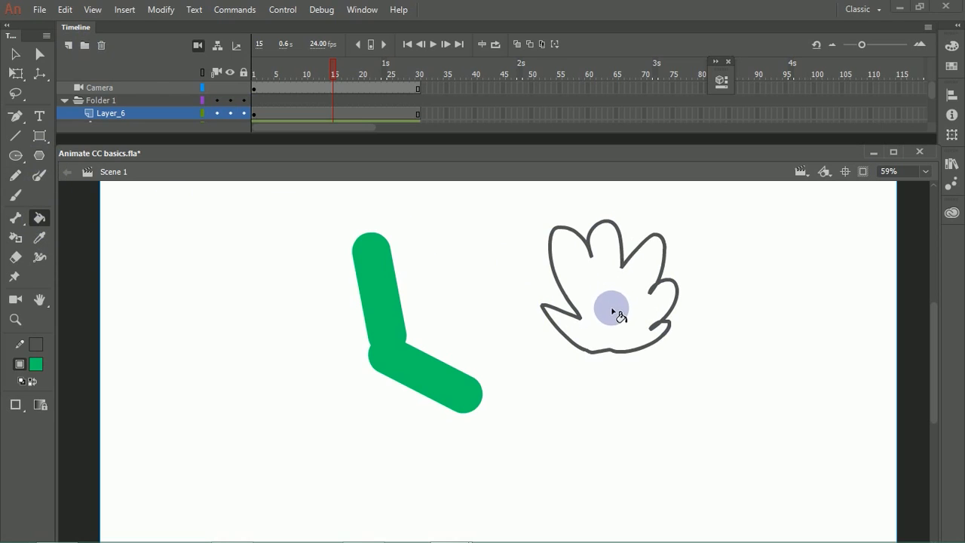
click(23, 407)
click(75, 400)
key(ctrl+z)
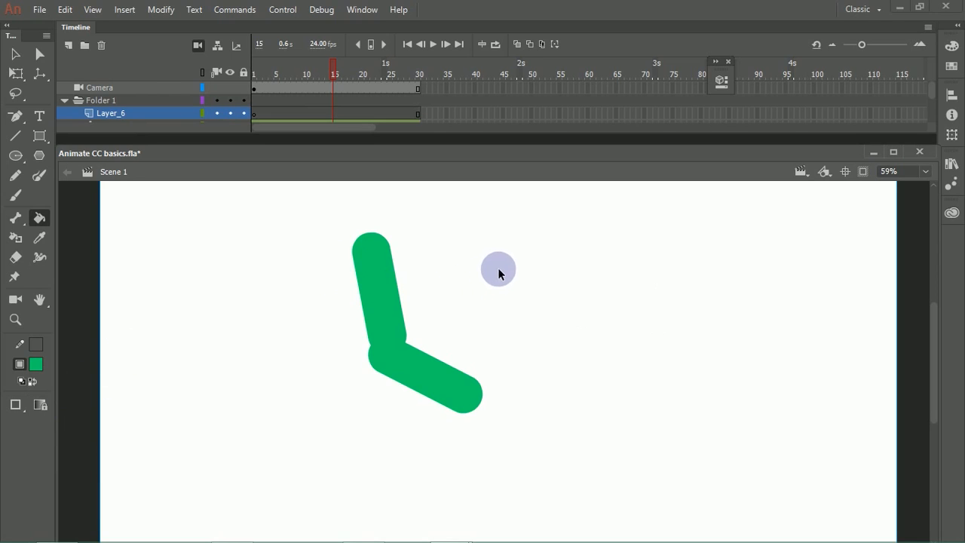
Step: Draw a new hand-like outline with the Pencil beside the leg and fill it with green
click(15, 175)
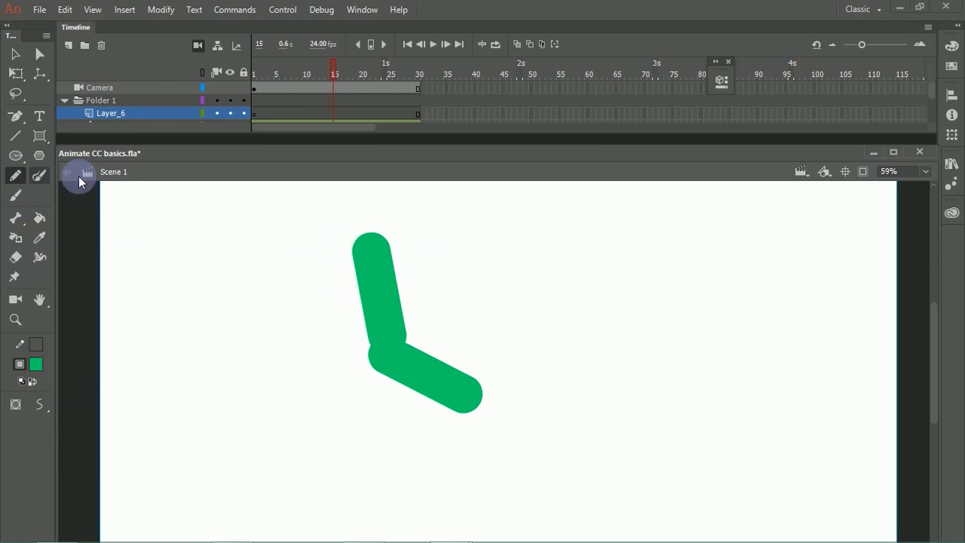
mouse_move(603, 364)
mouse_down()
mouse_move(577, 307)
mouse_move(605, 196)
mouse_move(716, 243)
mouse_move(656, 343)
mouse_move(559, 369)
mouse_up()
click(39, 217)
click(607, 313)
Step: Delete the grey outline around the green hand shape and move the remaining fill slightly down and to the left
click(15, 53)
double_click(566, 301)
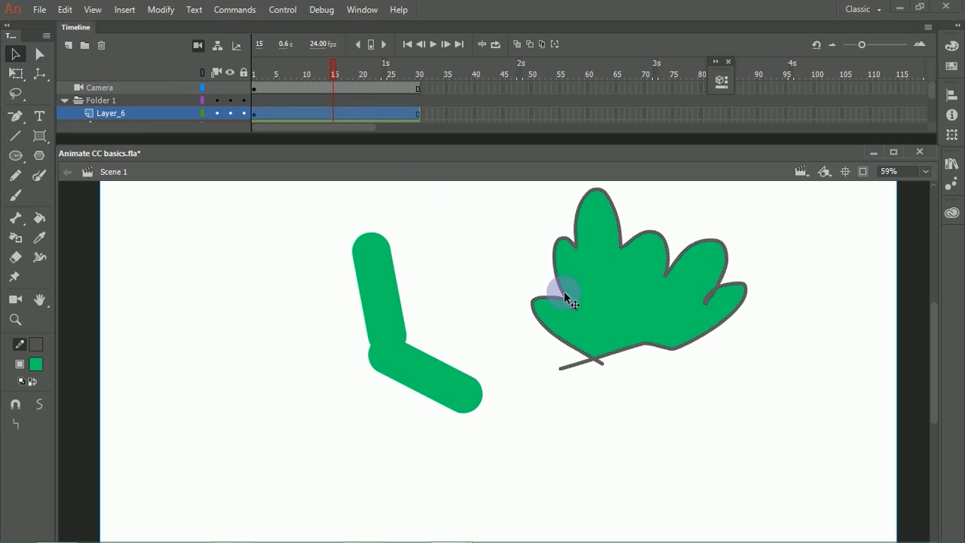
key(Delete)
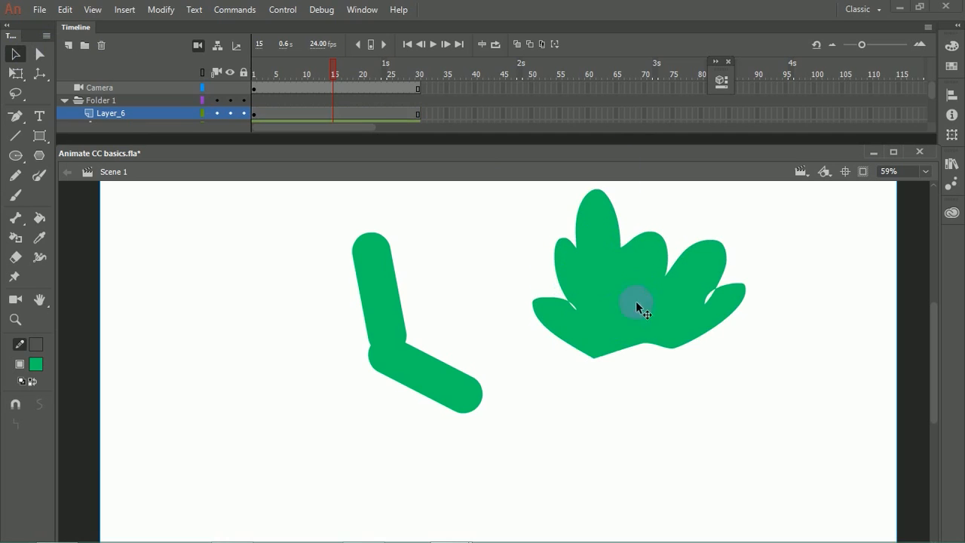
drag(635, 301, 616, 361)
Step: Try to outline the selected hand fill by picking a dark teal stroke colour
click(650, 341)
click(40, 343)
click(118, 404)
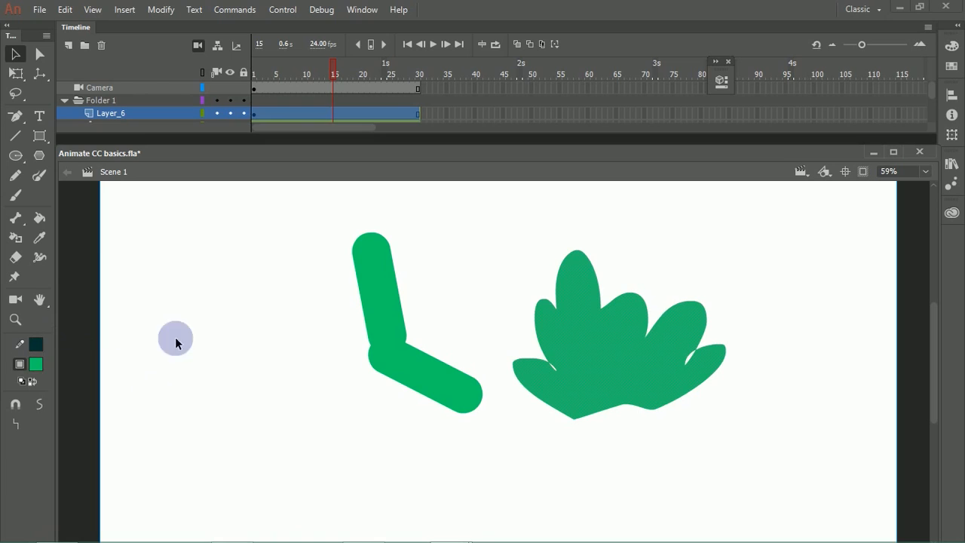
click(166, 312)
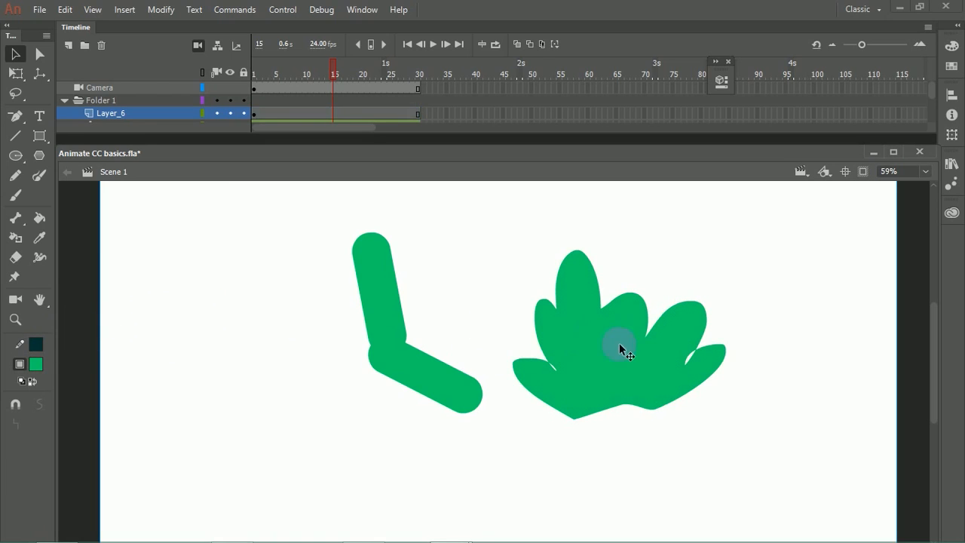
Step: Outline the whole hand shape with the Ink Bottle using the green stroke colour #339933
click(15, 239)
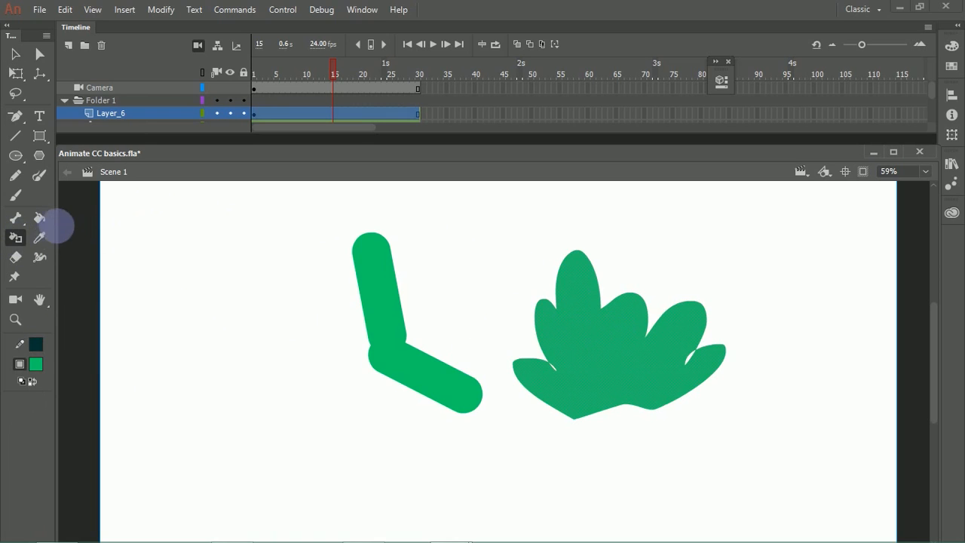
click(44, 343)
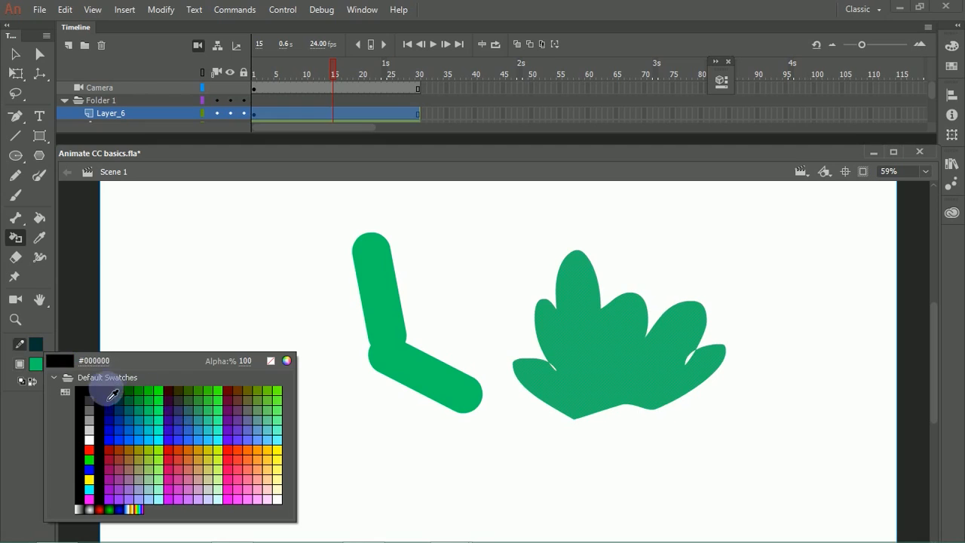
click(202, 401)
click(551, 308)
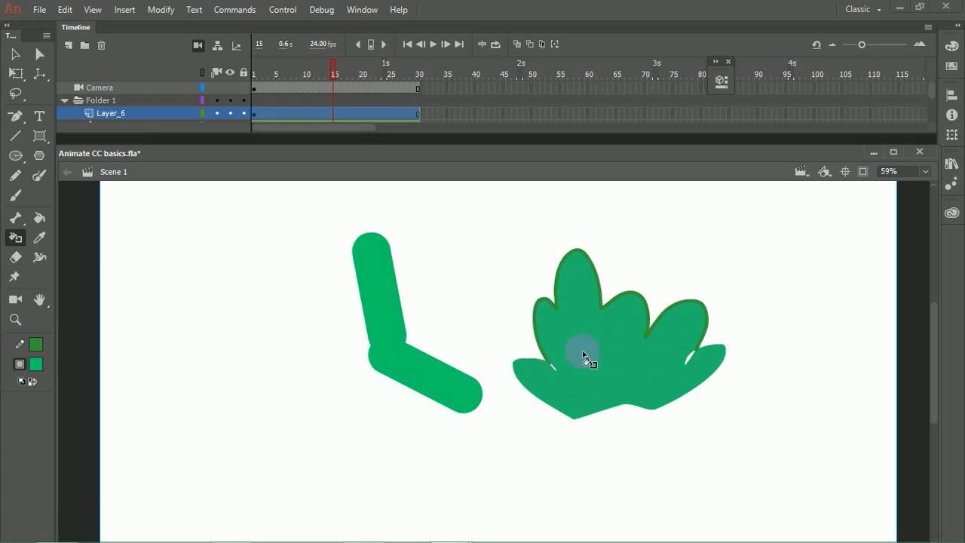
key(ctrl+z)
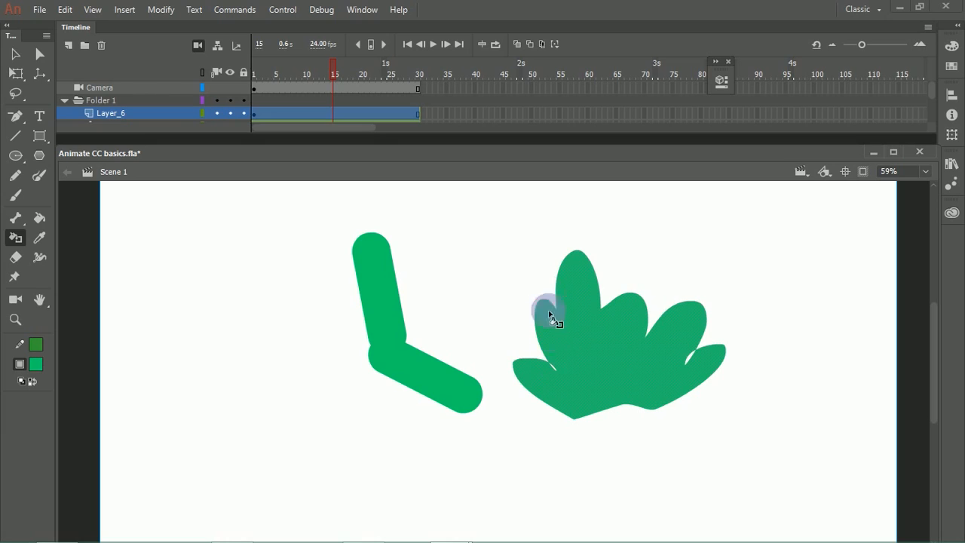
click(616, 379)
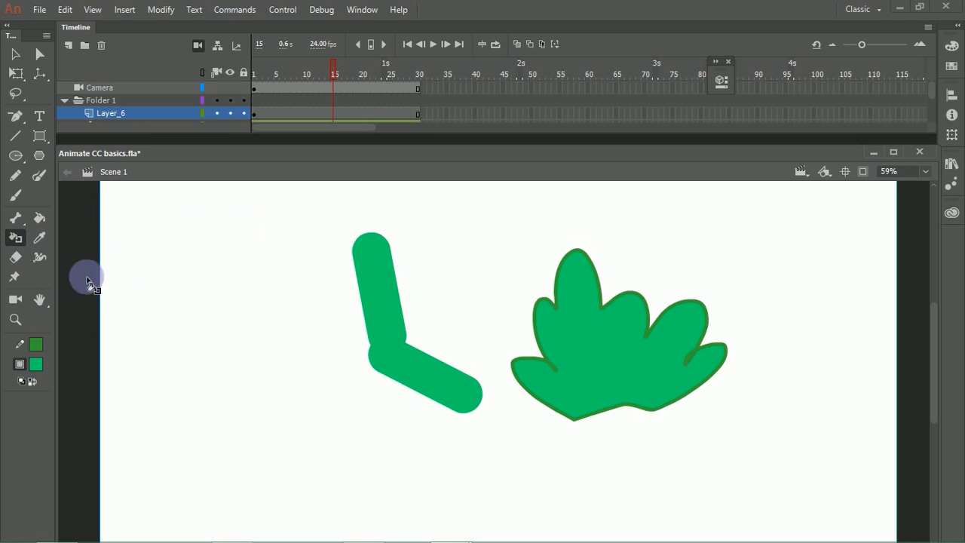
Step: Draw pentagons with the PolyStar tool to the left of the leg, including two that overlap
key(k)
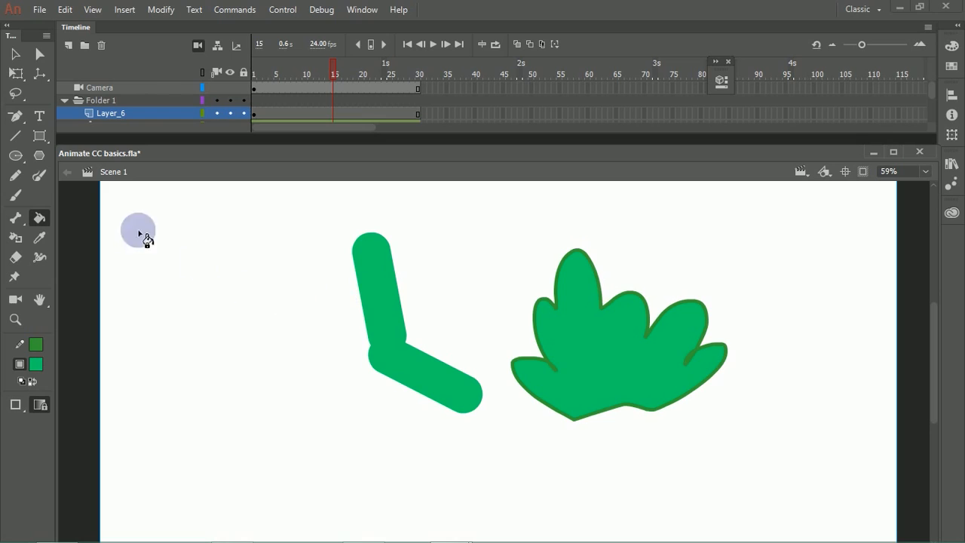
click(15, 53)
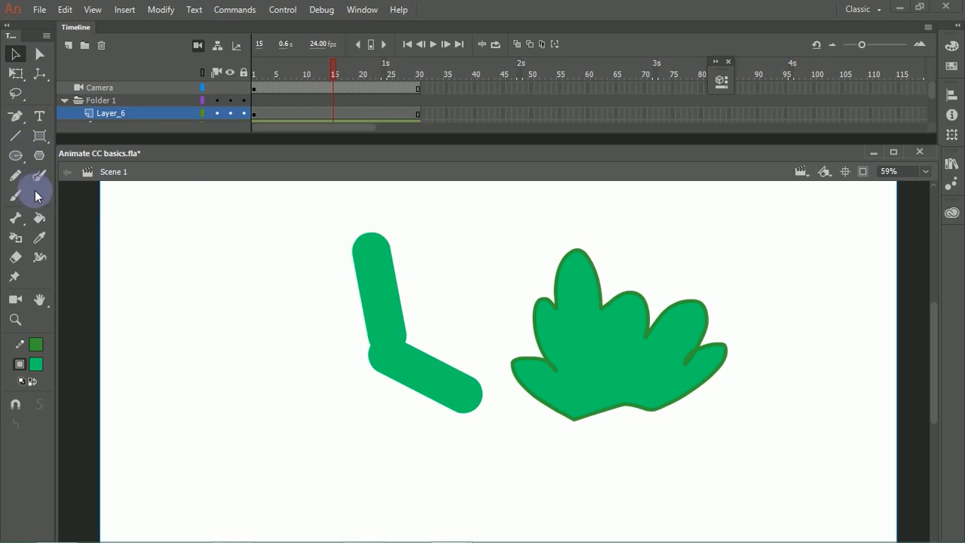
click(39, 154)
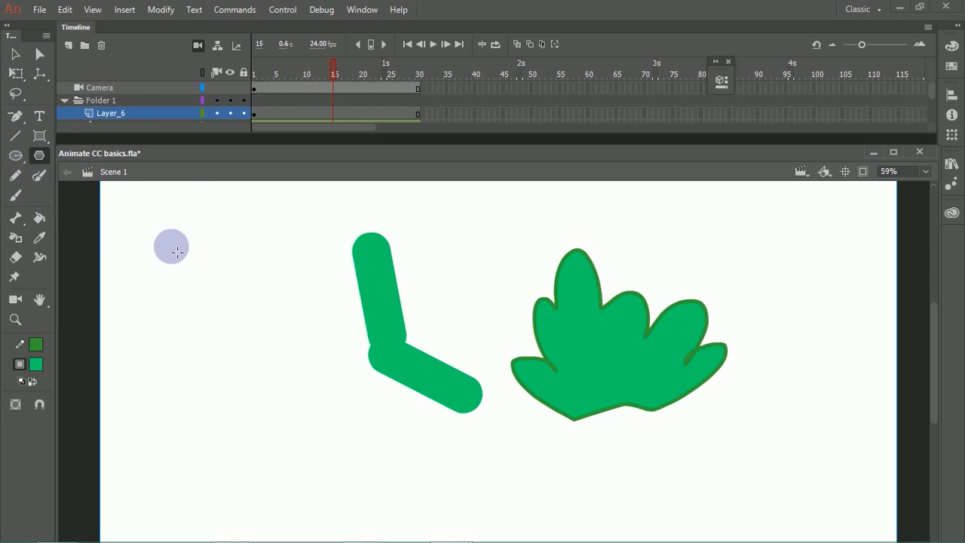
drag(173, 243, 229, 241)
drag(198, 353, 265, 346)
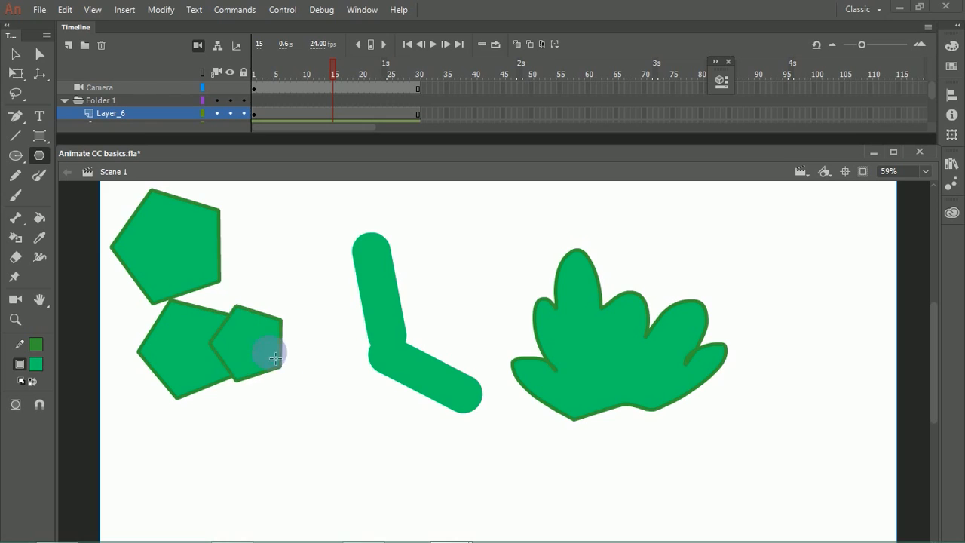
Step: Change the upper pentagon's fill to dark purple and finally to red #FF3333
click(236, 338)
click(36, 365)
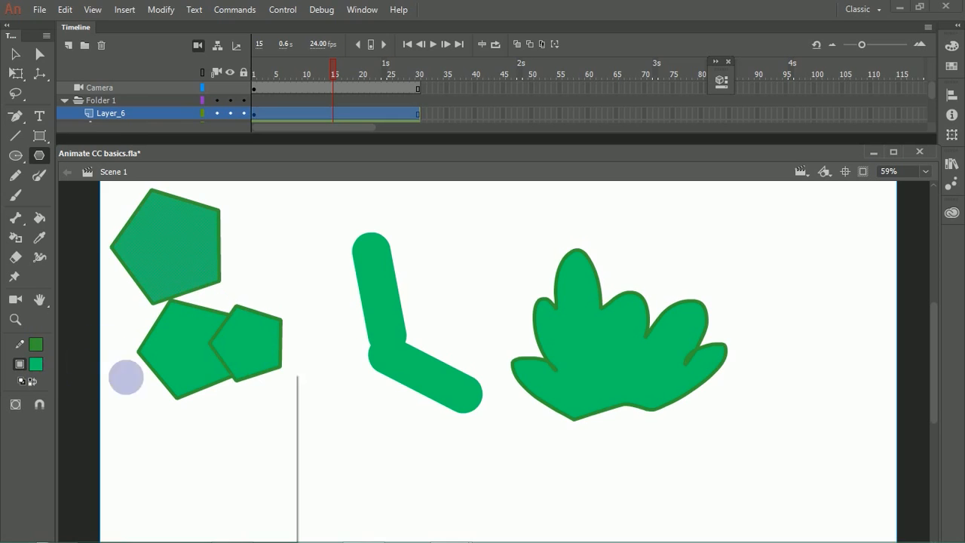
click(160, 419)
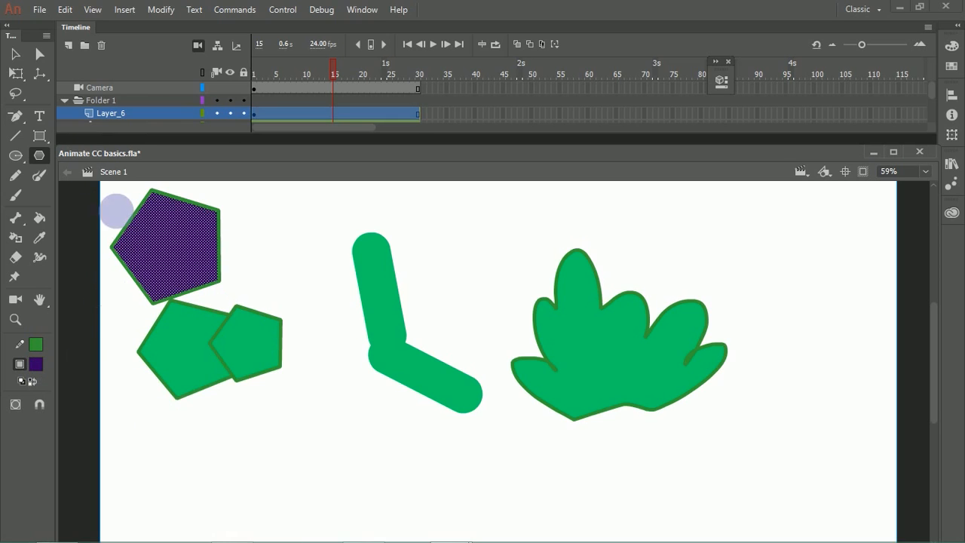
click(36, 364)
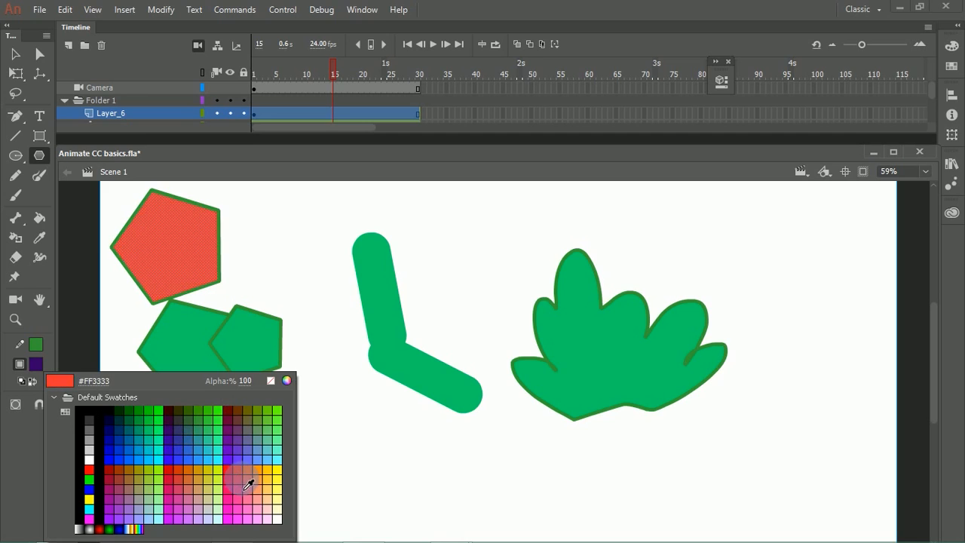
click(234, 475)
Step: Select the hand shape's fill and recolour it by sampling the red pentagon with the Eyedropper
click(15, 53)
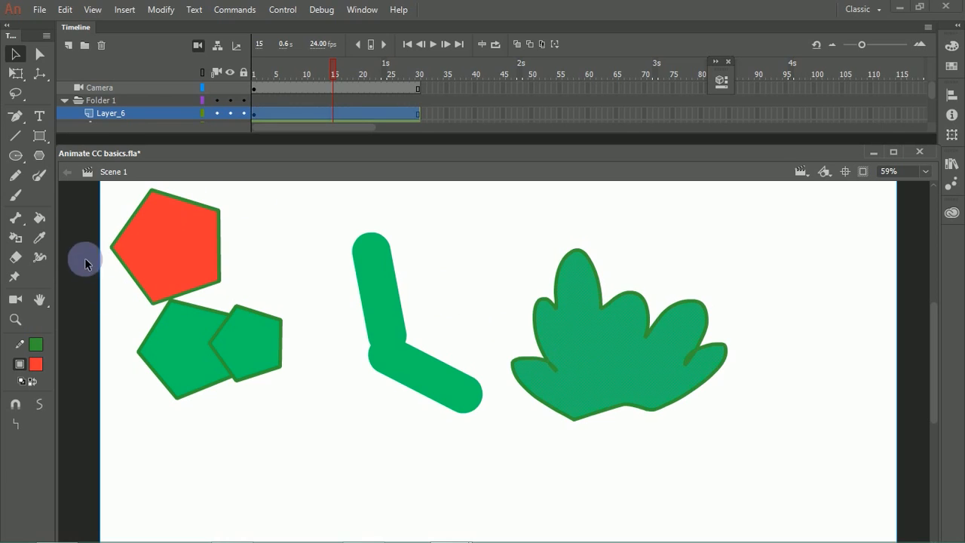
click(39, 237)
click(176, 248)
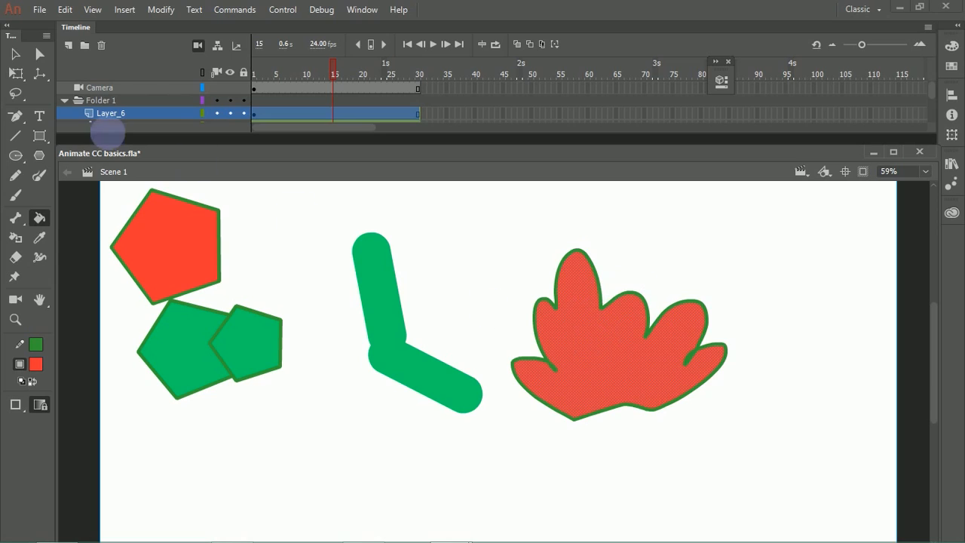
Step: Erase a diagonal band across the red pentagon with the Eraser
click(17, 258)
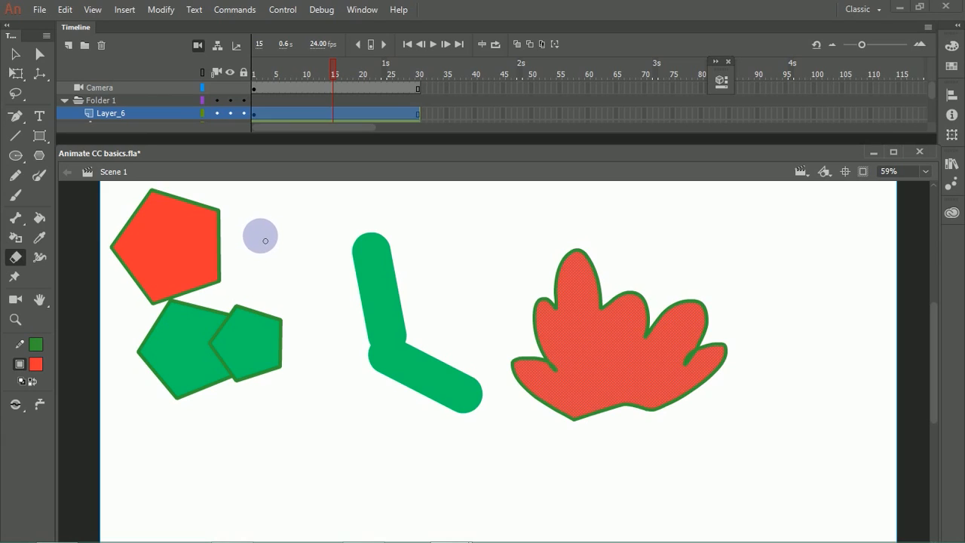
mouse_move(271, 229)
mouse_down()
mouse_move(151, 253)
mouse_move(286, 218)
mouse_move(109, 287)
mouse_up()
Step: Try several eraser strokes across the leg and the overlapping green pentagons, undoing them each time
drag(488, 230, 302, 287)
key(ctrl+z)
drag(426, 274, 316, 325)
key(ctrl+z)
drag(344, 244, 403, 263)
key(ctrl+z)
mouse_move(263, 305)
mouse_down()
mouse_move(270, 420)
mouse_move(231, 296)
mouse_move(234, 371)
mouse_move(204, 297)
mouse_move(240, 420)
mouse_move(213, 356)
mouse_move(228, 400)
mouse_up()
key(ctrl+z)
key(ctrl+z)
key(ctrl+z)
key(ctrl+z)
key(ctrl+z)
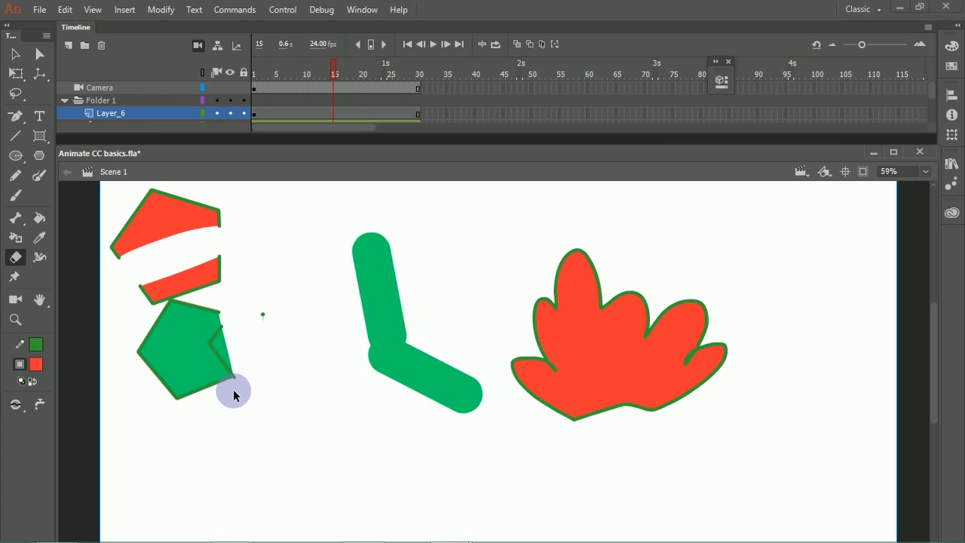
key(ctrl+z)
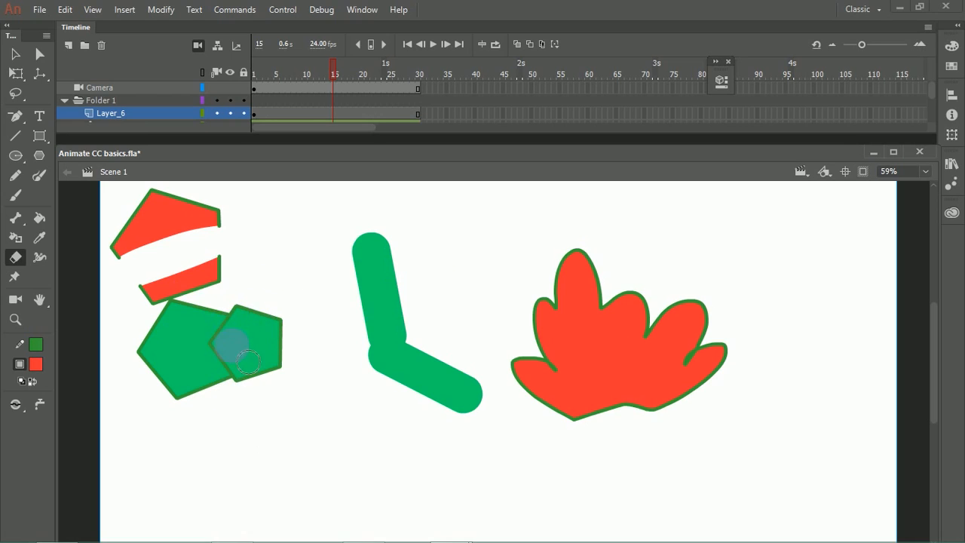
Step: Try erasing across the overlapping green pentagons in Erase Fills mode and undo the stroke
click(16, 405)
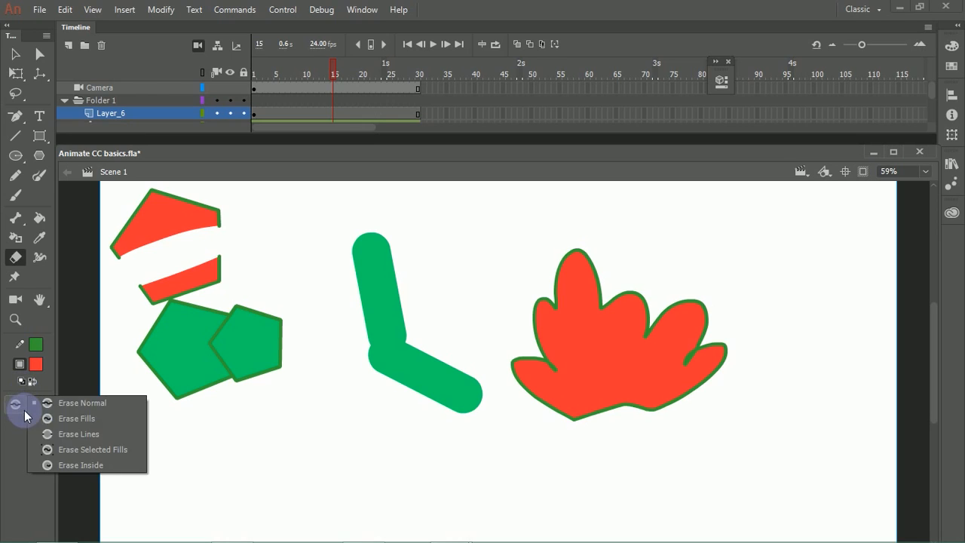
click(105, 422)
mouse_move(319, 297)
mouse_down()
mouse_move(154, 387)
mouse_move(254, 336)
mouse_move(312, 319)
mouse_move(337, 322)
mouse_move(268, 369)
mouse_move(176, 374)
mouse_move(206, 296)
mouse_move(160, 334)
mouse_move(126, 325)
mouse_move(142, 297)
mouse_move(158, 313)
mouse_move(138, 295)
mouse_move(144, 256)
mouse_move(124, 256)
mouse_move(132, 237)
mouse_move(144, 265)
mouse_move(309, 324)
mouse_move(269, 336)
mouse_move(503, 337)
mouse_move(469, 335)
mouse_move(640, 244)
mouse_move(612, 299)
mouse_move(534, 401)
mouse_move(531, 373)
mouse_move(558, 437)
mouse_move(545, 433)
mouse_move(616, 374)
mouse_move(620, 439)
mouse_move(660, 383)
mouse_move(729, 322)
mouse_move(696, 423)
mouse_move(486, 470)
mouse_up()
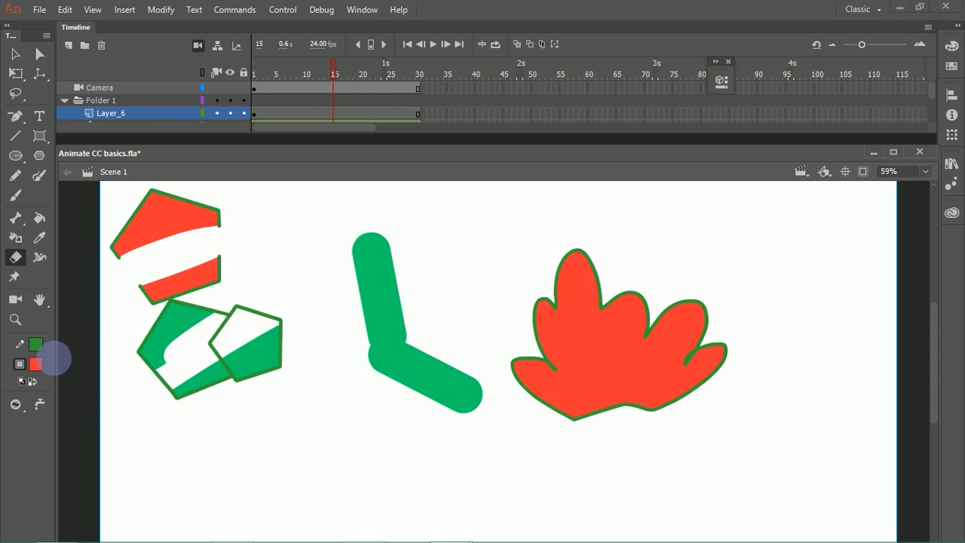
key(ctrl+z)
Step: Erase the outlines of the pentagons and hand shape in Erase Lines mode, undoing the last stroke over the leg
click(25, 412)
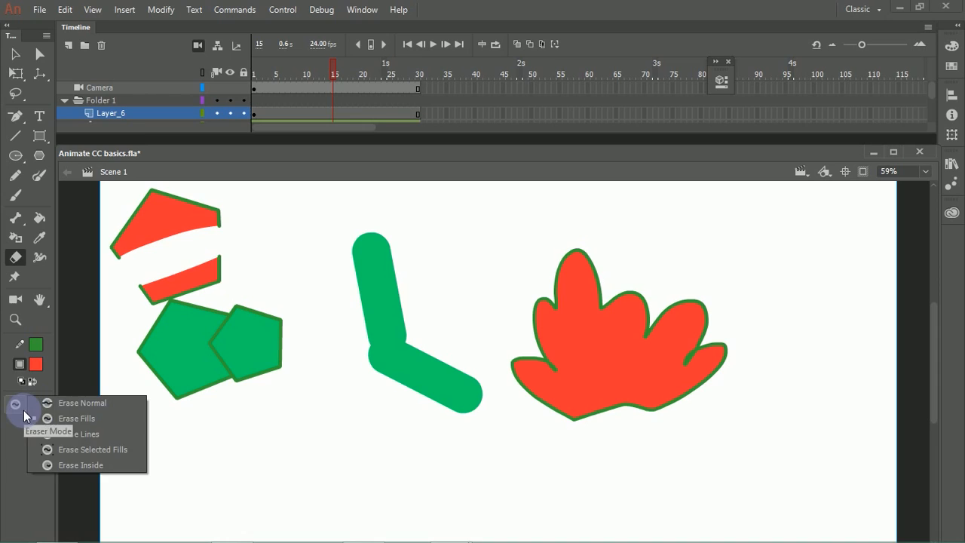
click(94, 437)
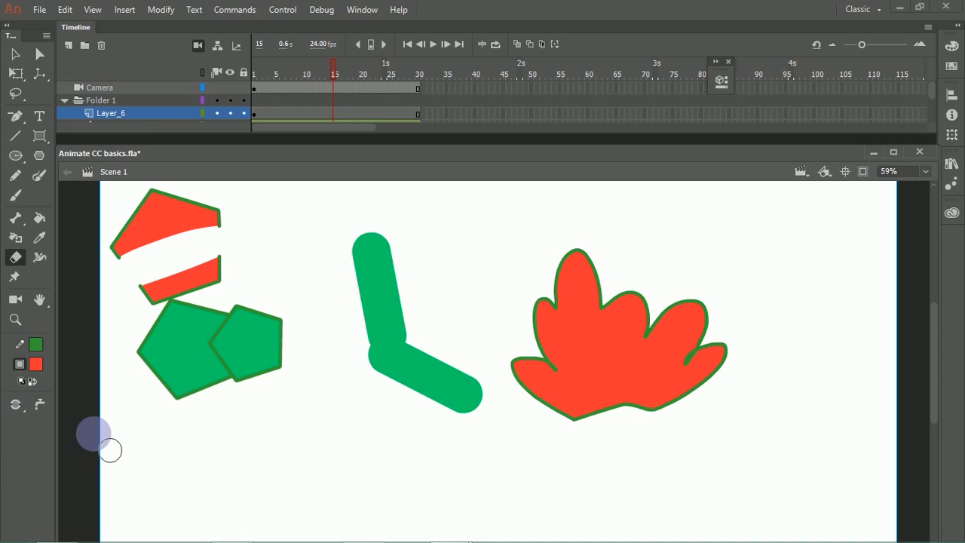
mouse_move(160, 213)
mouse_down()
mouse_move(133, 245)
mouse_move(189, 205)
mouse_move(198, 218)
mouse_move(237, 206)
mouse_move(250, 234)
mouse_move(238, 259)
mouse_move(227, 245)
mouse_move(184, 298)
mouse_move(168, 412)
mouse_move(225, 388)
mouse_move(242, 406)
mouse_move(275, 411)
mouse_move(264, 429)
mouse_move(474, 497)
mouse_move(527, 372)
mouse_move(509, 348)
mouse_move(592, 254)
mouse_move(547, 319)
mouse_move(662, 293)
mouse_move(660, 309)
mouse_move(703, 309)
mouse_move(650, 362)
mouse_move(675, 372)
mouse_move(729, 360)
mouse_move(723, 413)
mouse_move(676, 408)
mouse_move(571, 445)
mouse_move(548, 407)
mouse_move(556, 411)
mouse_move(584, 379)
mouse_up()
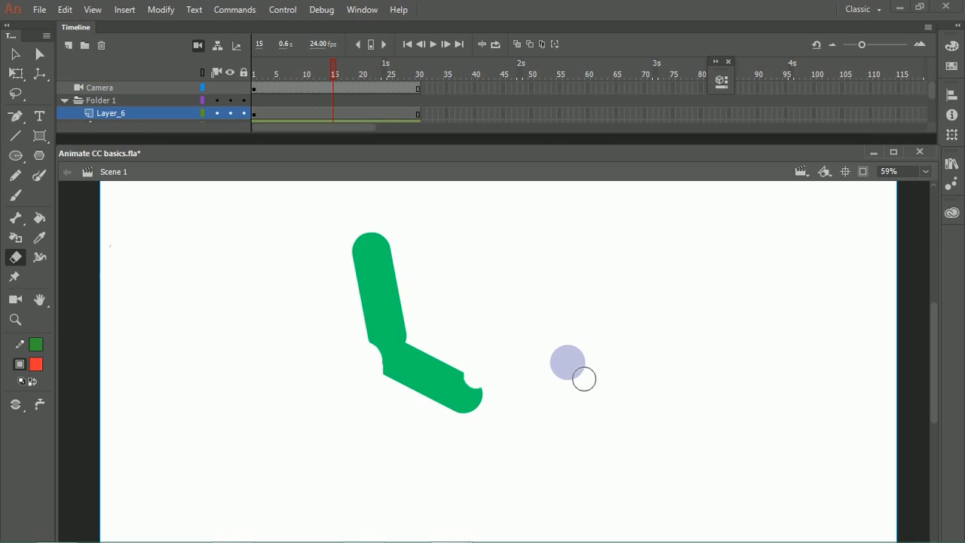
key(ctrl+z)
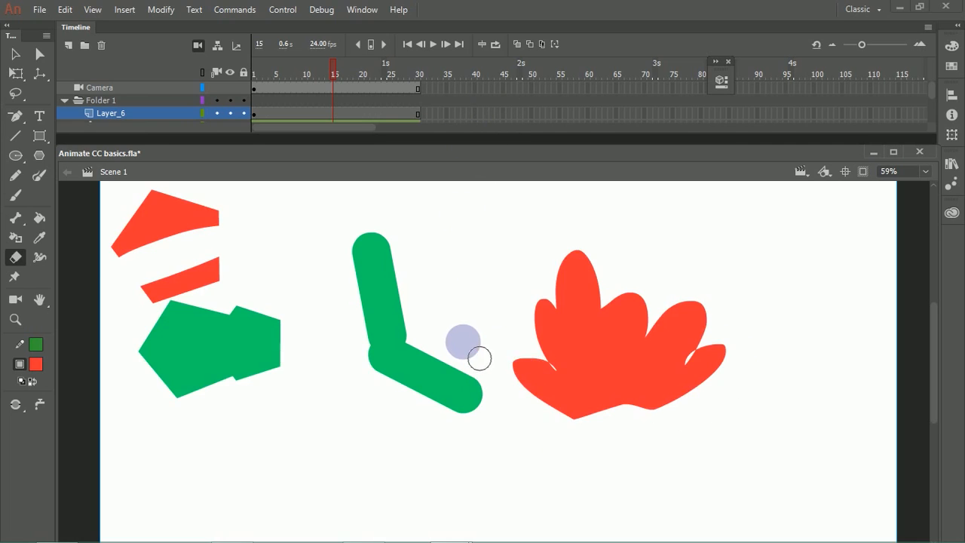
Step: Try erasing over the green pentagons in Erase Inside mode
click(21, 407)
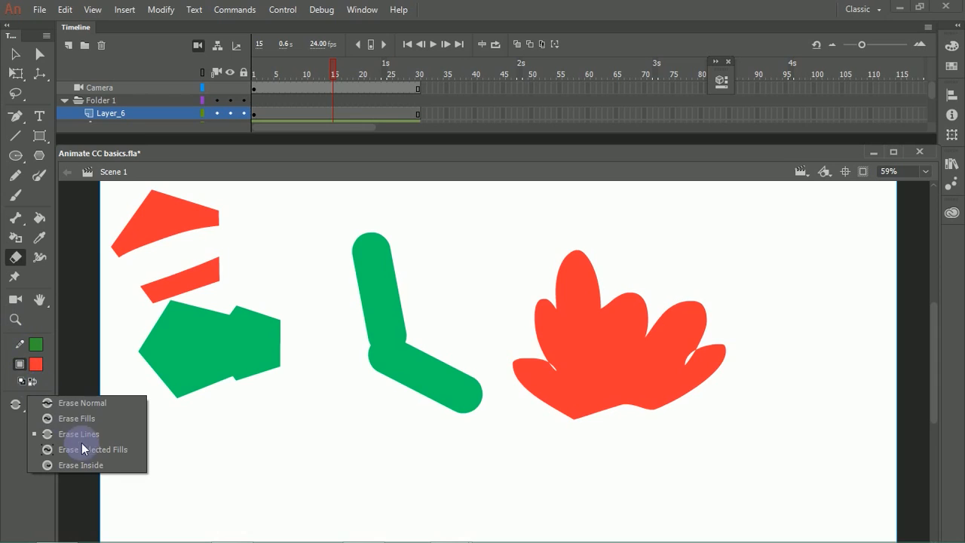
click(99, 464)
drag(227, 301, 206, 394)
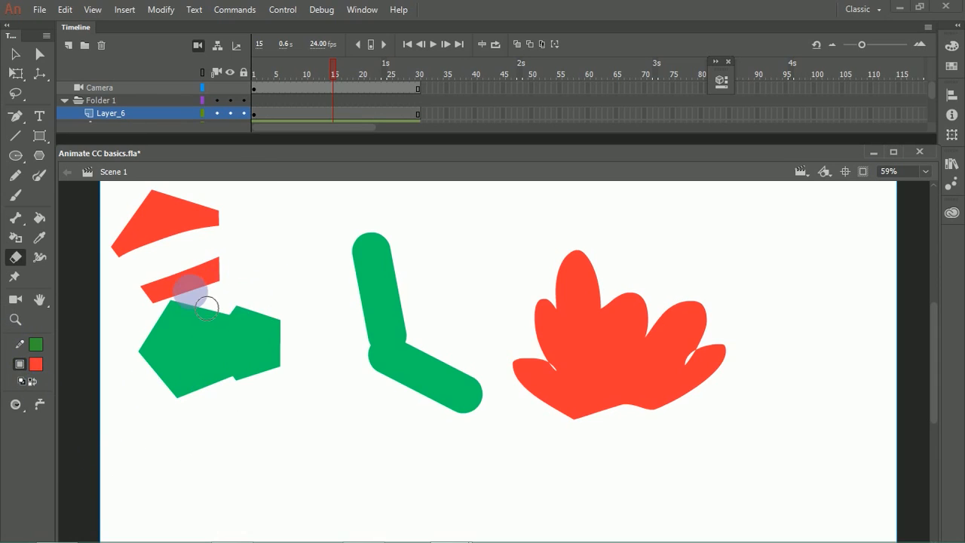
mouse_move(273, 299)
mouse_down()
mouse_move(235, 336)
mouse_move(254, 354)
mouse_up()
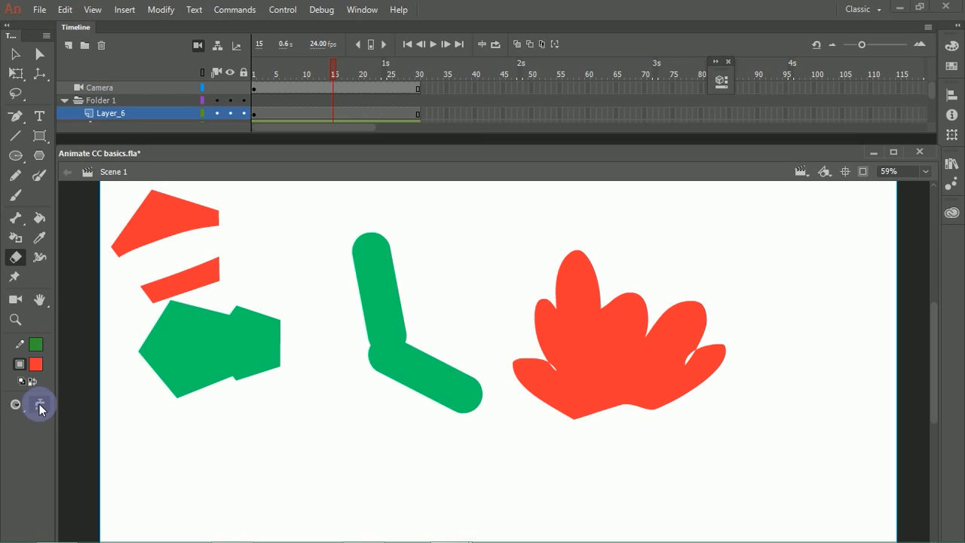
Step: Remove the red pentagon pieces, the green pentagons and the red hand shape with the Eraser's Faucet option
click(173, 219)
click(195, 282)
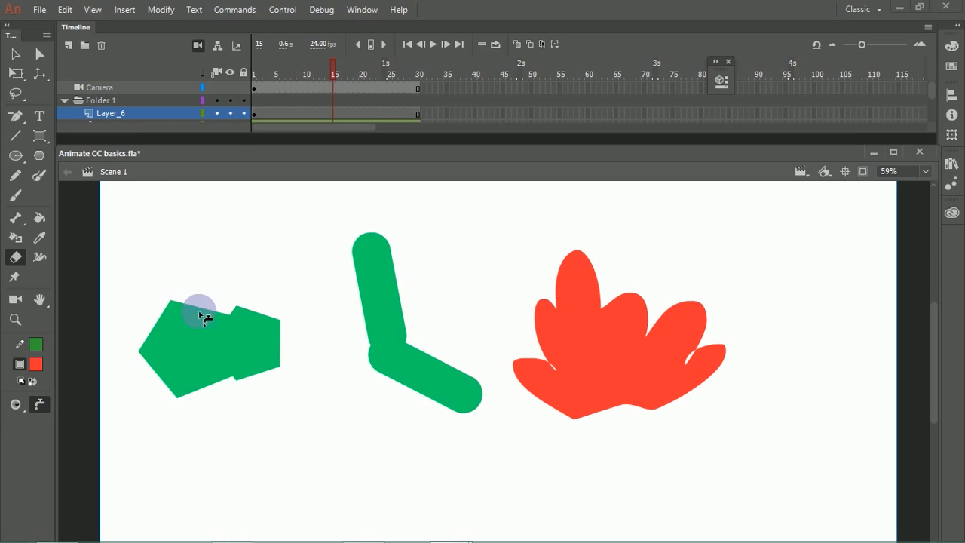
click(199, 351)
click(577, 352)
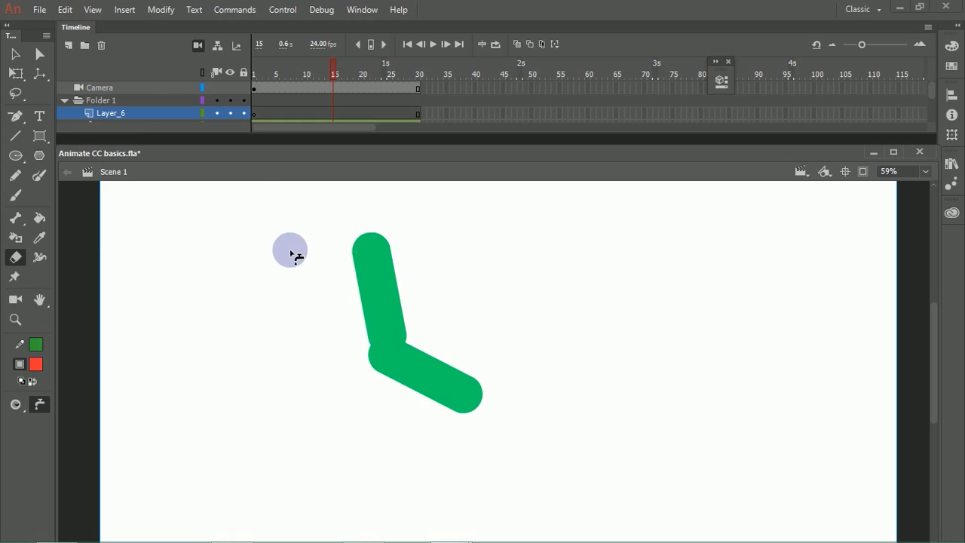
Step: Undo the Faucet removals to restore the red pentagon pieces, the green pentagons and the red hand shape
key(ctrl+z)
key(ctrl+z)
key(ctrl+z)
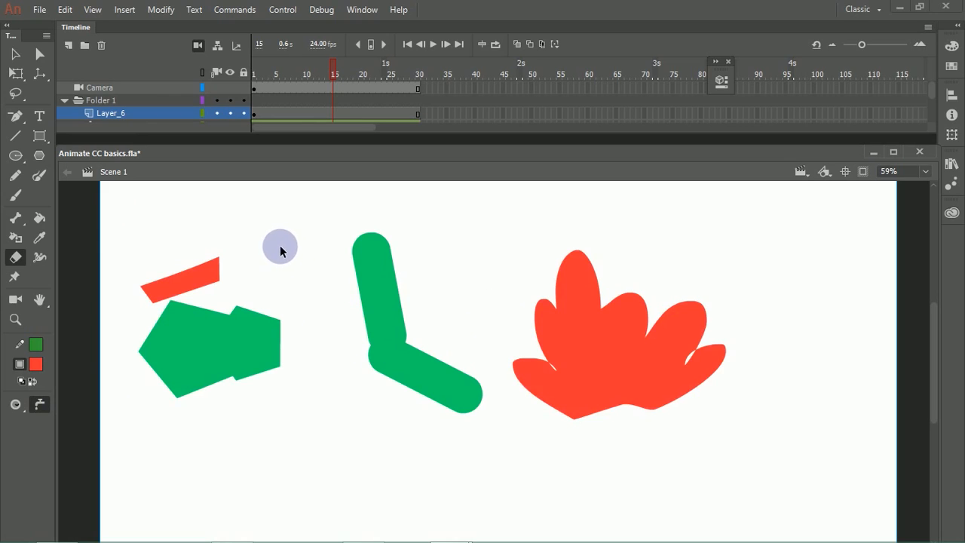
key(ctrl+z)
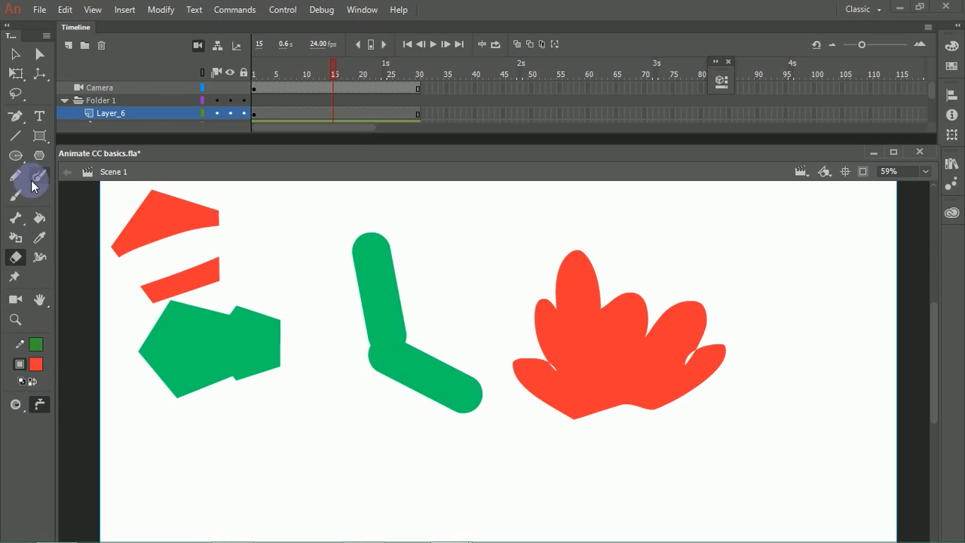
Step: Set the Brush tool's fill to yellow #FFCC00, scribble over the red pentagon pieces and undo the scribble
click(15, 195)
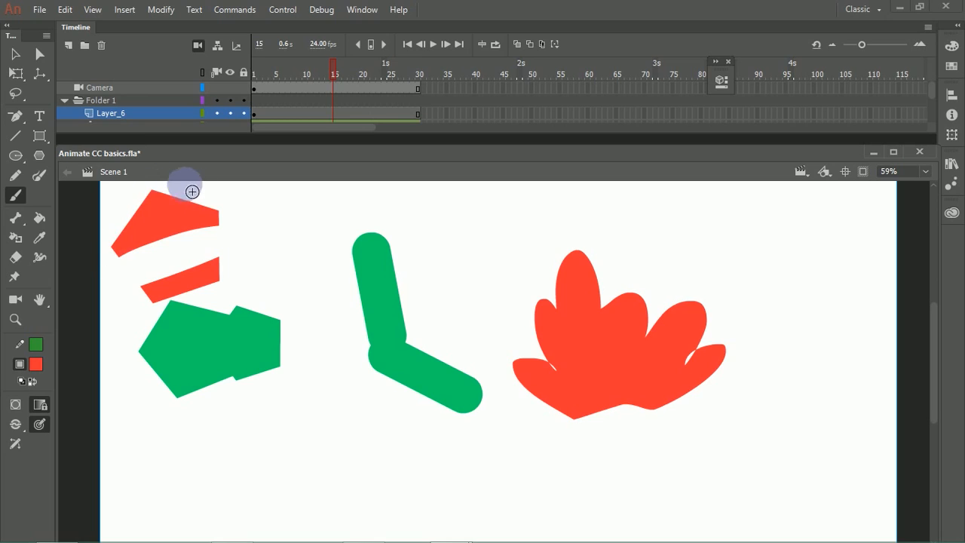
click(38, 362)
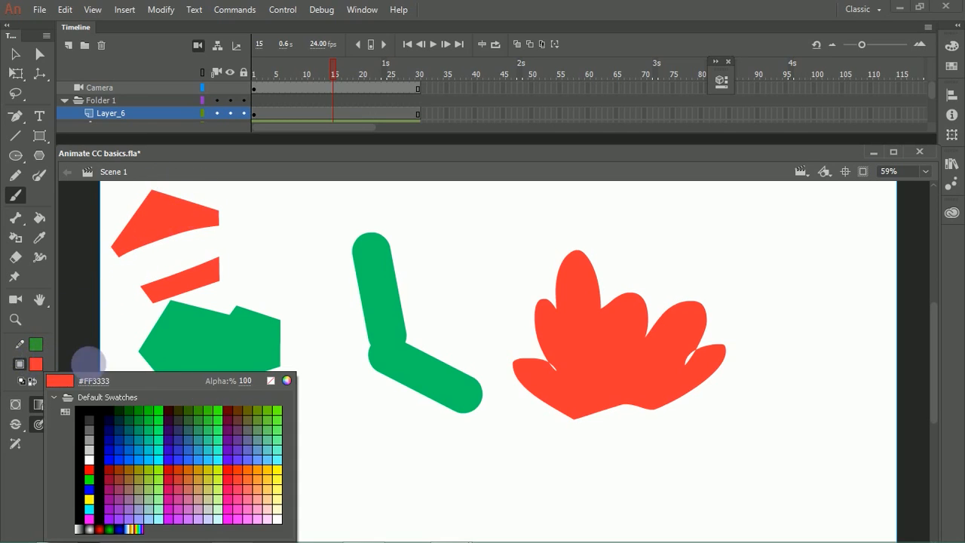
click(276, 472)
mouse_move(202, 237)
mouse_down()
mouse_move(125, 282)
mouse_move(129, 265)
mouse_move(198, 249)
mouse_up()
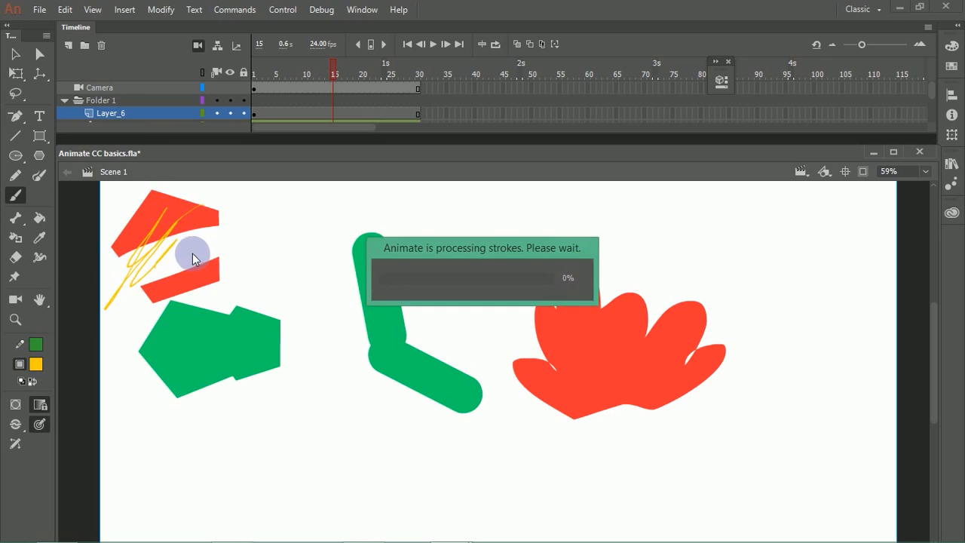
key(ctrl+z)
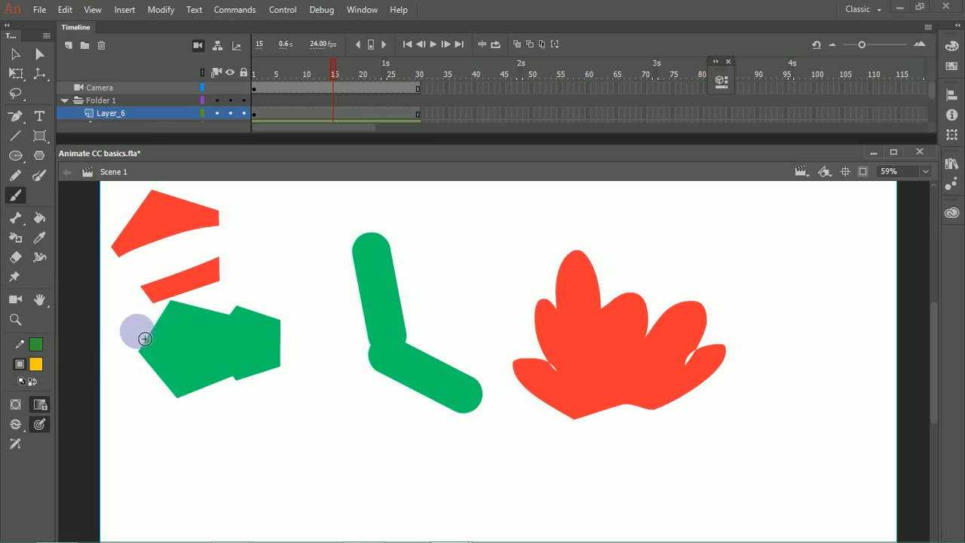
Step: Turn off the brush's pressure option and try strokes over the red pentagon pieces, undoing them
click(41, 406)
mouse_move(201, 258)
mouse_down()
mouse_move(160, 263)
mouse_move(186, 221)
mouse_move(156, 269)
mouse_up()
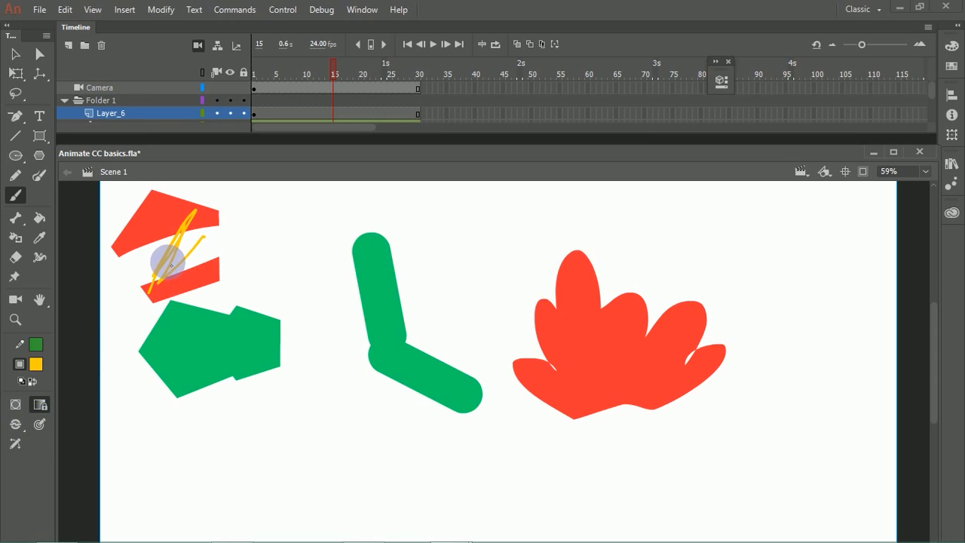
key(ctrl+z)
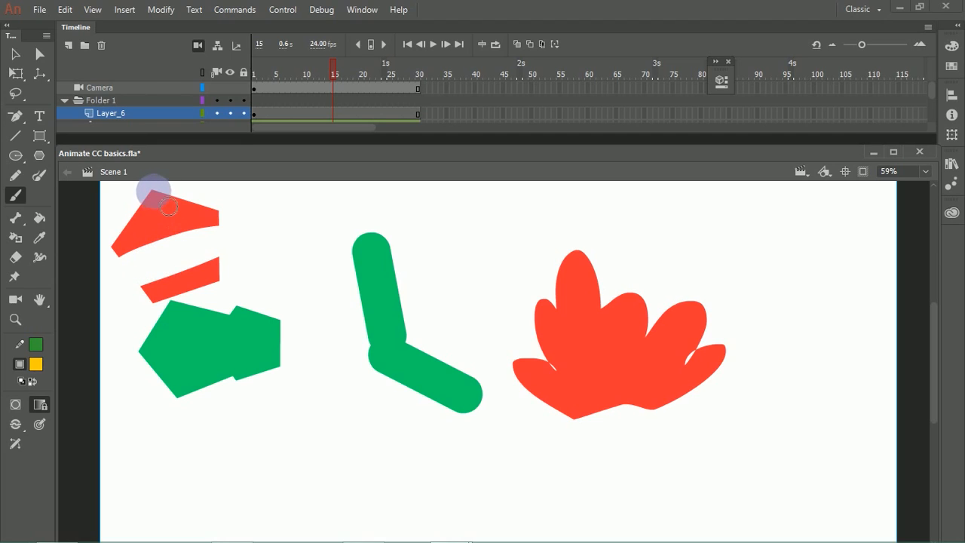
drag(157, 193, 117, 249)
mouse_move(166, 226)
mouse_down()
mouse_move(194, 198)
mouse_move(224, 216)
mouse_move(169, 223)
mouse_move(100, 273)
mouse_up()
key(ctrl+z)
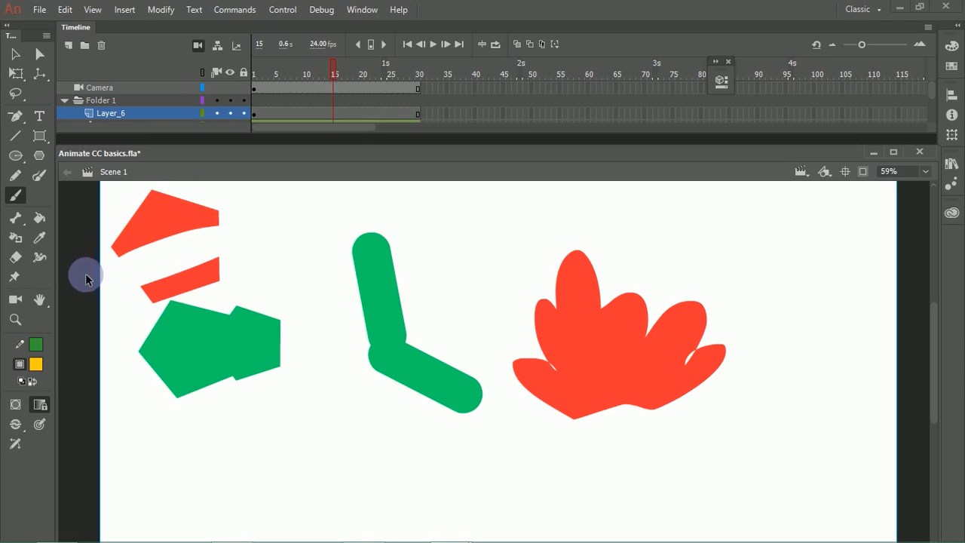
Step: Try a brush stroke across the red pentagon pieces in Paint Behind mode and undo it
click(16, 430)
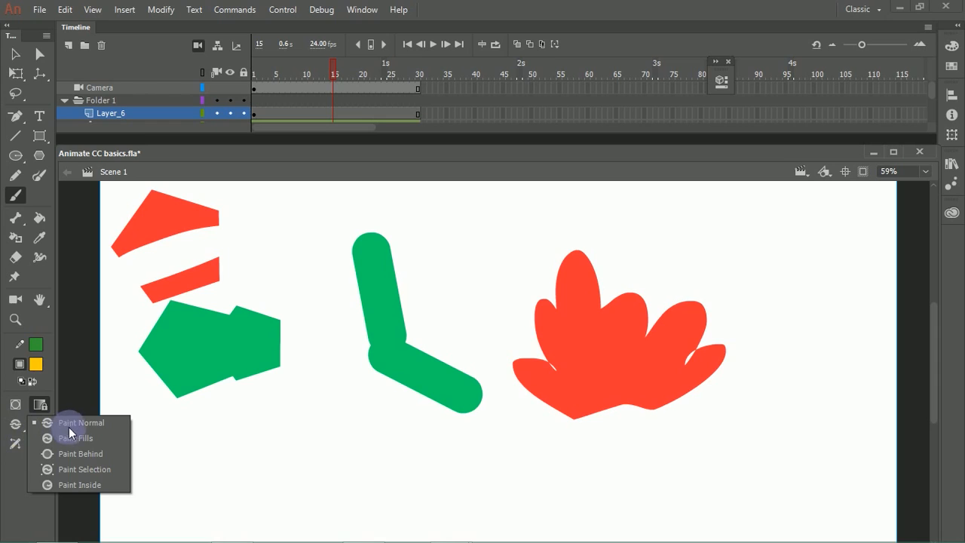
click(101, 451)
mouse_move(189, 190)
mouse_down()
mouse_move(105, 257)
mouse_move(130, 209)
mouse_move(148, 226)
mouse_move(224, 199)
mouse_move(239, 215)
mouse_move(232, 219)
mouse_move(264, 226)
mouse_up()
key(ctrl+z)
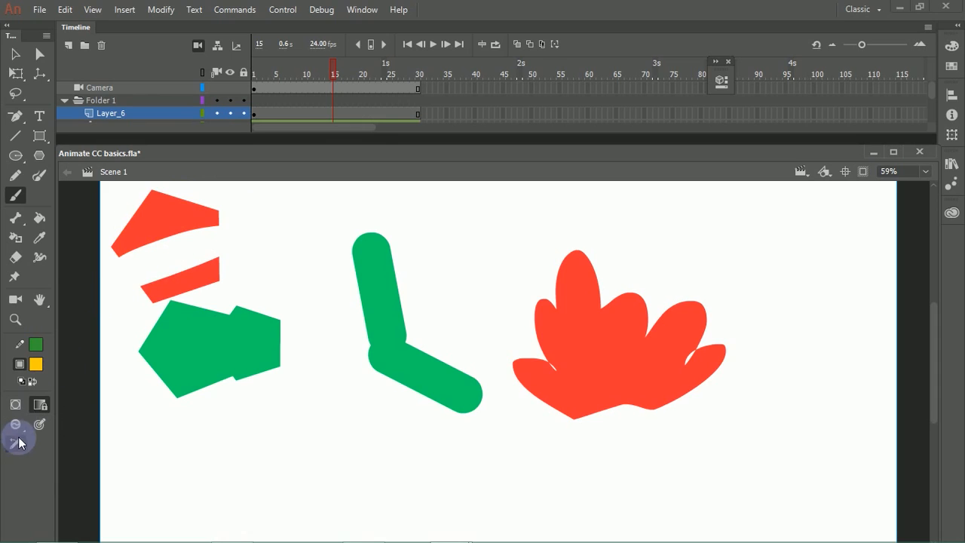
Step: Paint the upper red pentagon piece yellow in Paint Inside mode, then try painting around the lower piece and undo that stroke
click(18, 428)
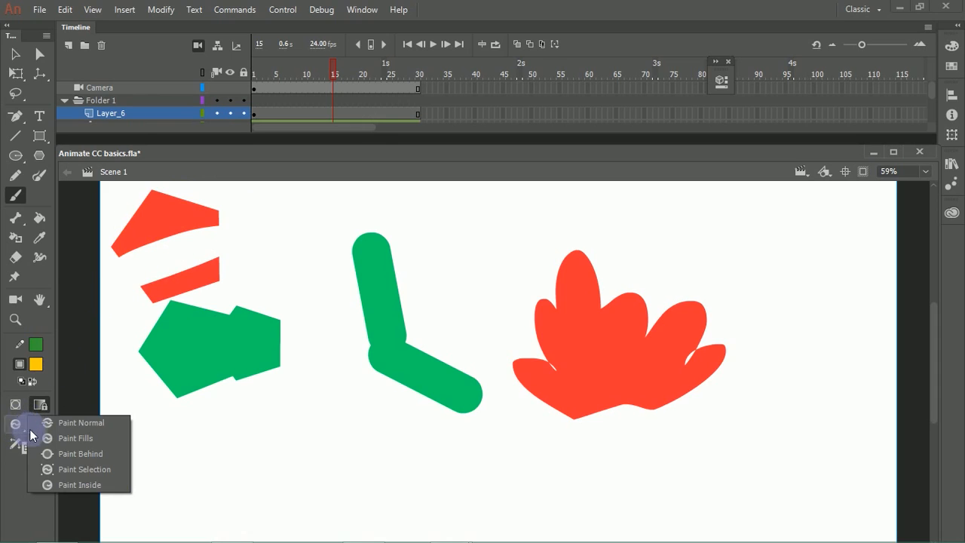
click(105, 486)
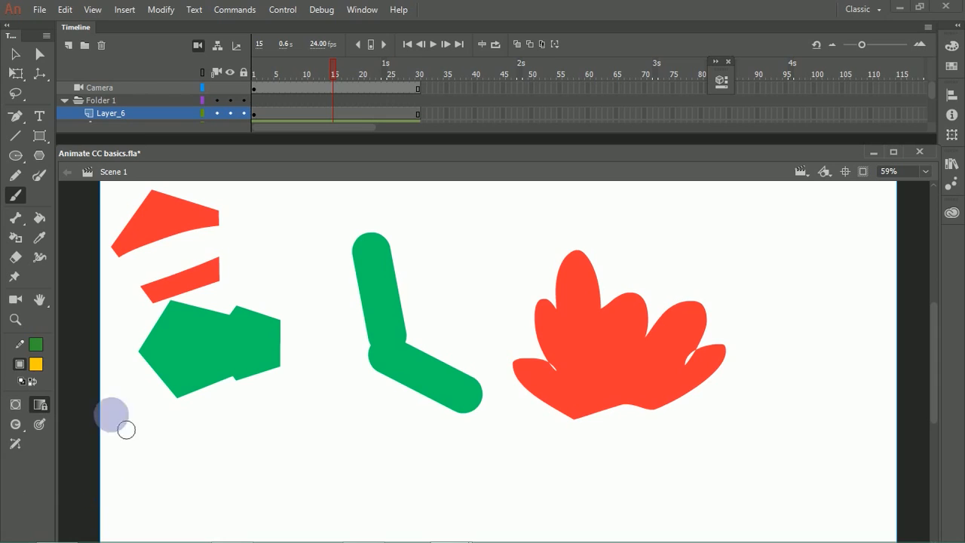
mouse_move(147, 219)
mouse_down()
mouse_move(162, 196)
mouse_move(148, 210)
mouse_move(203, 198)
mouse_move(227, 204)
mouse_move(204, 234)
mouse_move(249, 254)
mouse_up()
mouse_move(178, 292)
mouse_down()
mouse_move(171, 297)
mouse_move(220, 289)
mouse_move(166, 306)
mouse_move(249, 283)
mouse_up()
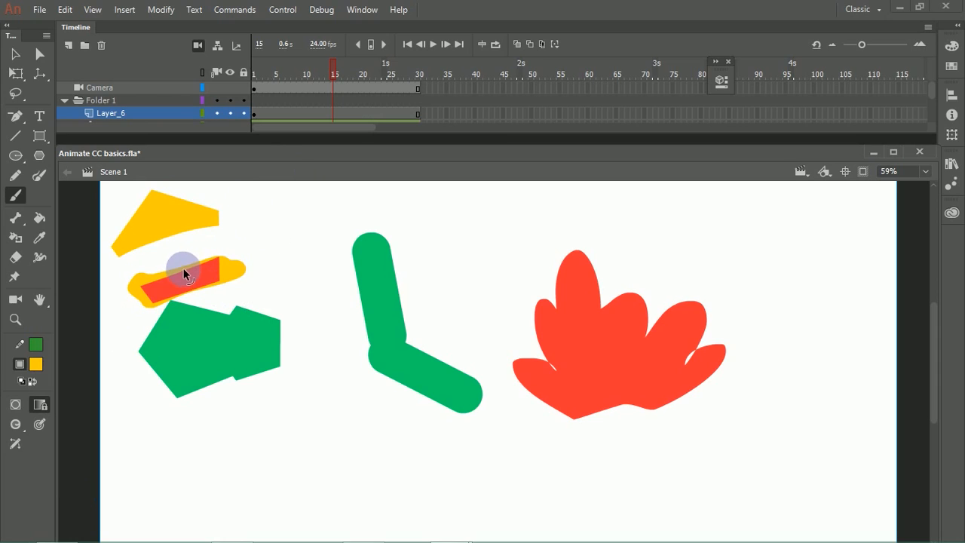
key(ctrl+z)
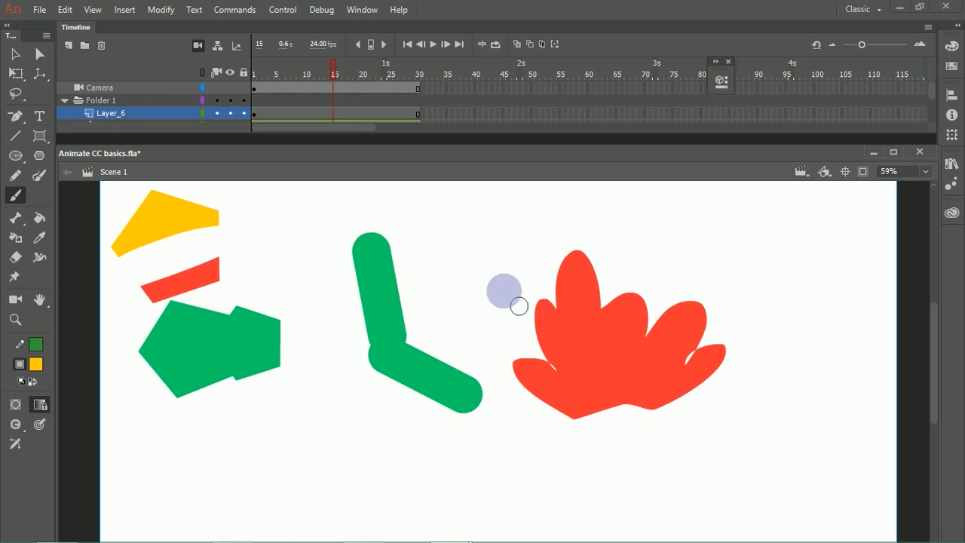
Step: Paint around the red hand shape, turn off Lock Fill, brush across the hand and undo all strokes on it
mouse_move(641, 274)
mouse_down()
mouse_move(655, 253)
mouse_move(613, 280)
mouse_move(622, 290)
mouse_move(502, 337)
mouse_move(537, 332)
mouse_move(511, 352)
mouse_move(722, 311)
mouse_move(651, 339)
mouse_move(635, 322)
mouse_move(733, 316)
mouse_move(600, 307)
mouse_move(627, 295)
mouse_move(715, 351)
mouse_move(669, 364)
mouse_move(672, 371)
mouse_move(641, 311)
mouse_move(676, 313)
mouse_up()
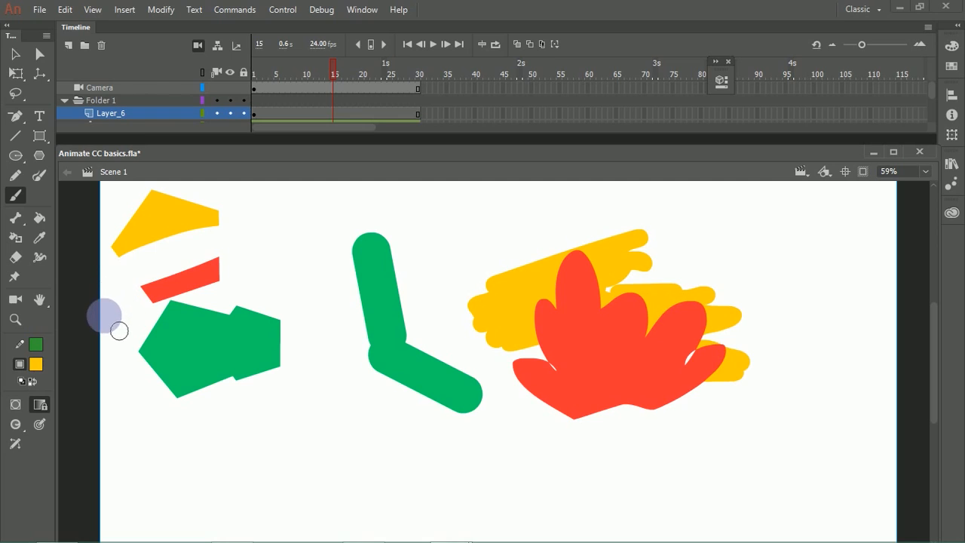
click(16, 427)
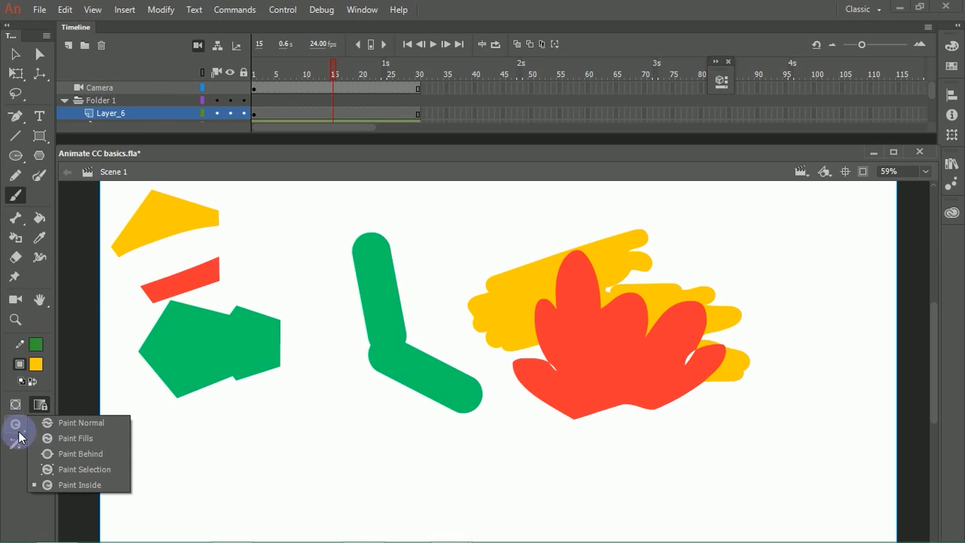
click(40, 407)
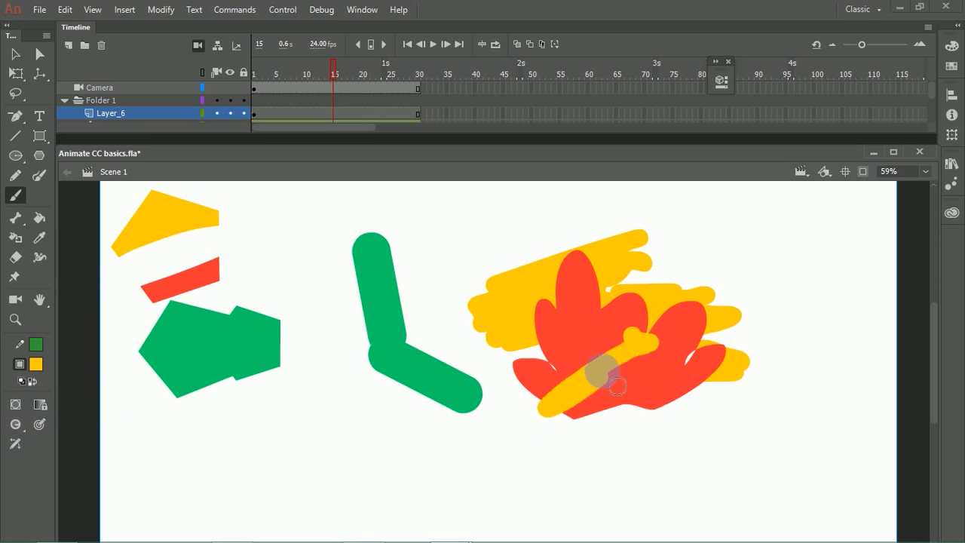
mouse_move(625, 334)
mouse_down()
mouse_move(540, 409)
mouse_move(588, 380)
mouse_move(556, 327)
mouse_move(491, 304)
mouse_up()
key(ctrl+z)
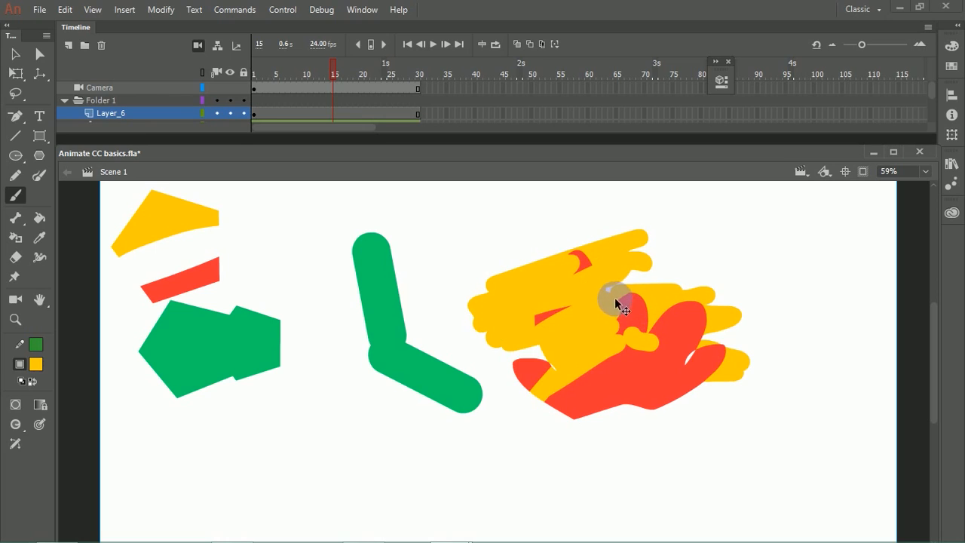
key(ctrl+z)
key(ctrl+z)
key(ctrl+z)
key(ctrl+z)
key(ctrl+z)
Step: Try a Paint Inside stroke starting outside the red hand, undo it, and paint yellow strokes starting within the hand
mouse_move(642, 280)
mouse_down()
mouse_move(556, 296)
mouse_move(584, 264)
mouse_move(529, 272)
mouse_move(599, 273)
mouse_move(543, 323)
mouse_move(568, 326)
mouse_move(518, 366)
mouse_move(526, 358)
mouse_move(553, 388)
mouse_move(647, 315)
mouse_move(631, 376)
mouse_move(526, 425)
mouse_move(645, 419)
mouse_move(734, 390)
mouse_move(704, 351)
mouse_move(717, 330)
mouse_move(666, 335)
mouse_move(510, 403)
mouse_up()
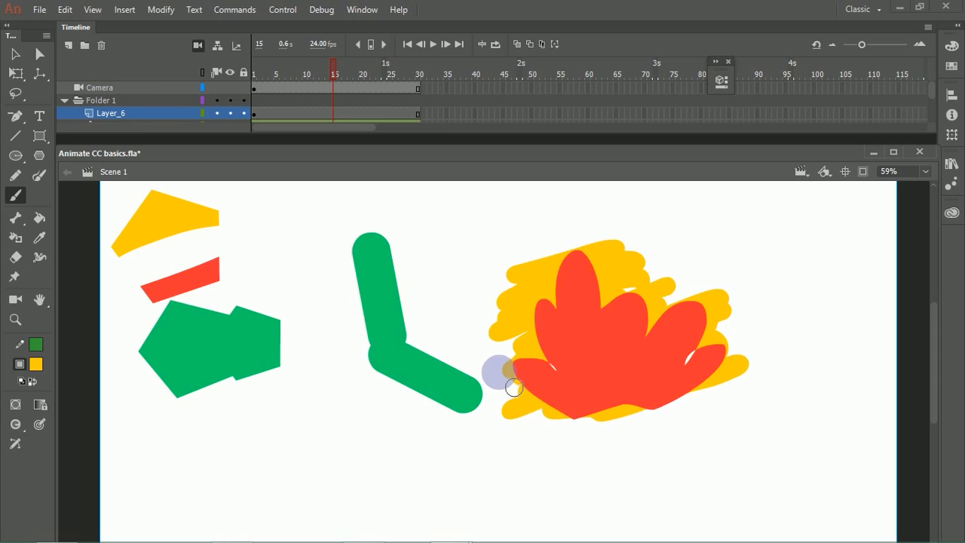
key(ctrl+z)
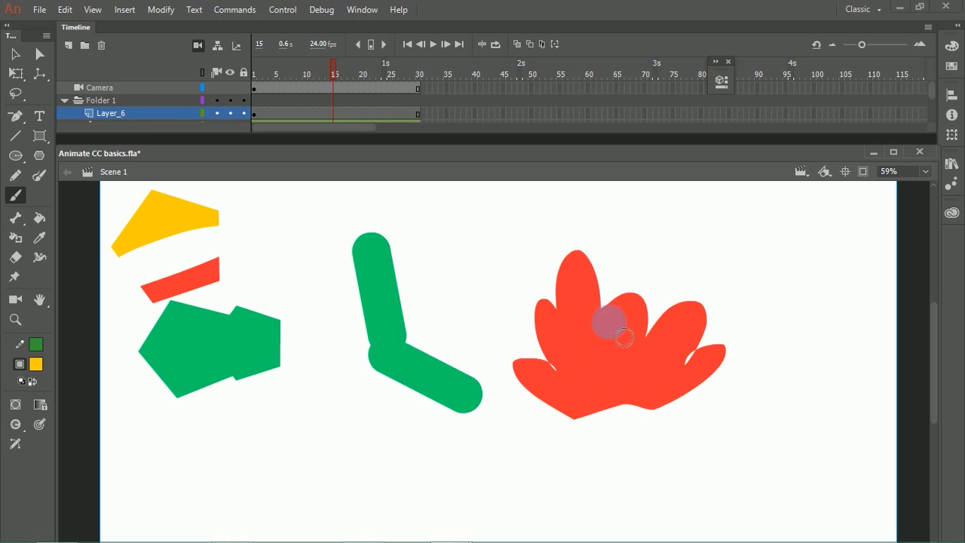
mouse_move(579, 322)
mouse_down()
mouse_move(545, 409)
mouse_move(569, 367)
mouse_move(584, 404)
mouse_up()
mouse_move(579, 319)
mouse_down()
mouse_move(518, 419)
mouse_move(565, 322)
mouse_move(567, 291)
mouse_move(510, 336)
mouse_move(599, 255)
mouse_move(517, 340)
mouse_move(523, 346)
mouse_move(592, 302)
mouse_move(633, 299)
mouse_move(547, 415)
mouse_move(638, 329)
mouse_move(651, 324)
mouse_move(590, 435)
mouse_move(688, 350)
mouse_move(619, 442)
mouse_move(659, 416)
mouse_move(728, 341)
mouse_move(661, 388)
mouse_move(724, 335)
mouse_up()
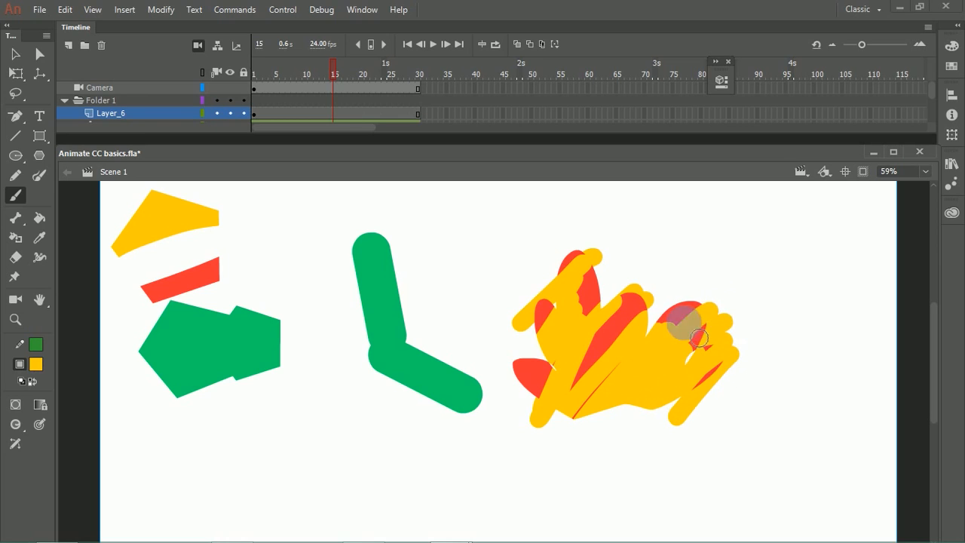
Step: Try painting yellow behind the green pentagons in Paint Behind mode and undo the stroke
click(17, 428)
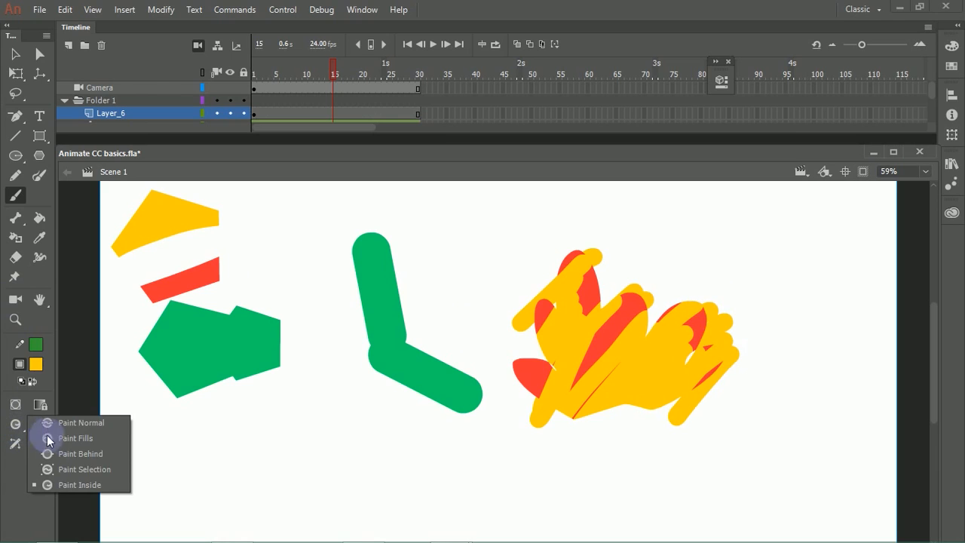
click(98, 456)
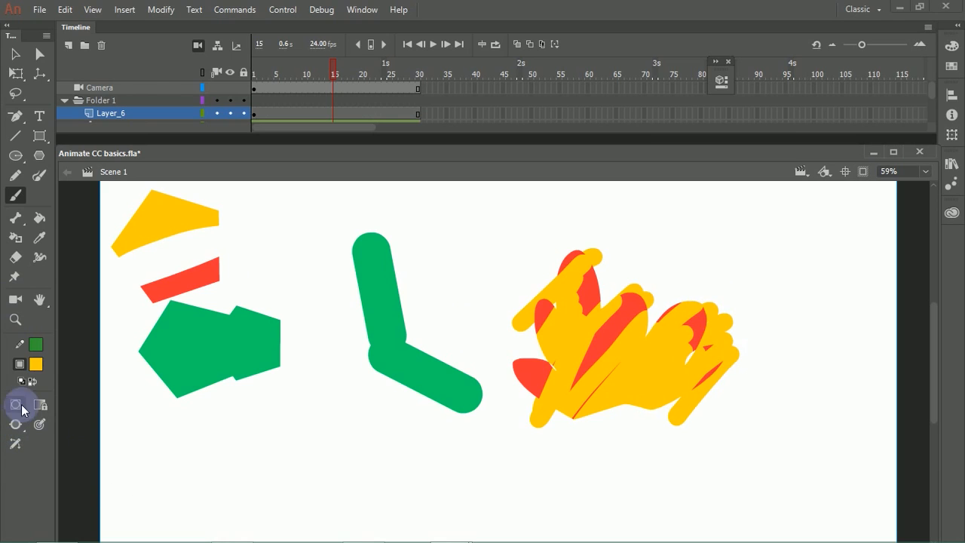
click(32, 385)
click(33, 385)
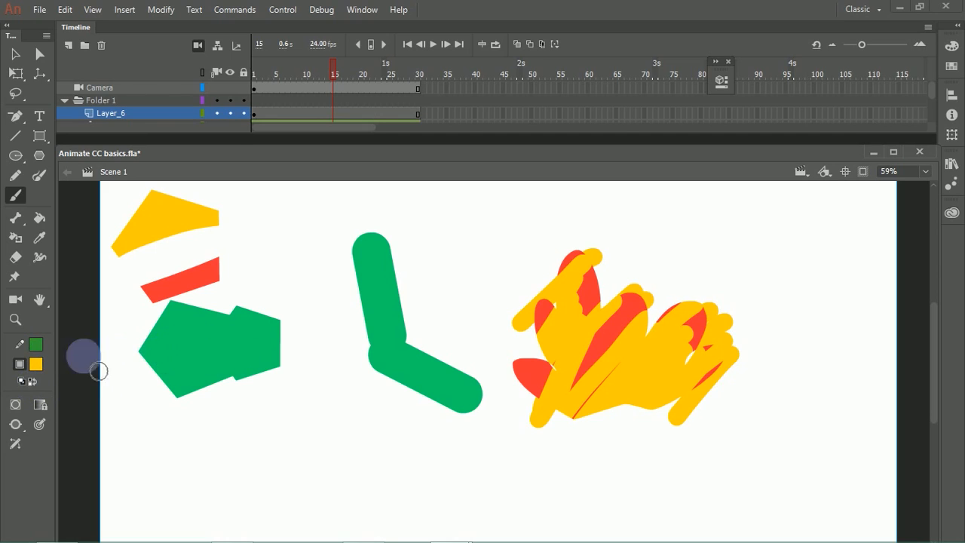
mouse_move(201, 325)
mouse_down()
mouse_move(231, 320)
mouse_move(155, 351)
mouse_move(297, 340)
mouse_move(238, 351)
mouse_move(297, 349)
mouse_move(152, 388)
mouse_move(276, 379)
mouse_move(170, 430)
mouse_up()
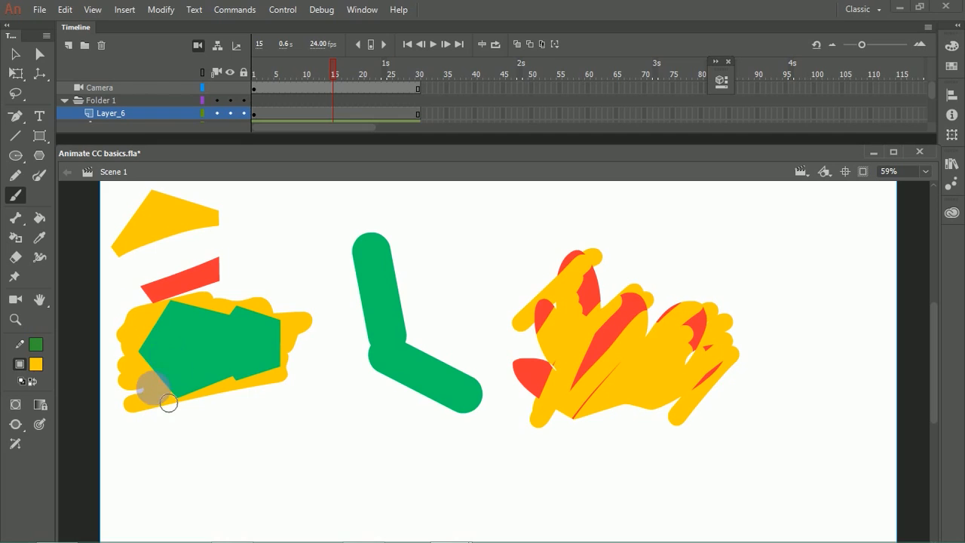
key(ctrl+z)
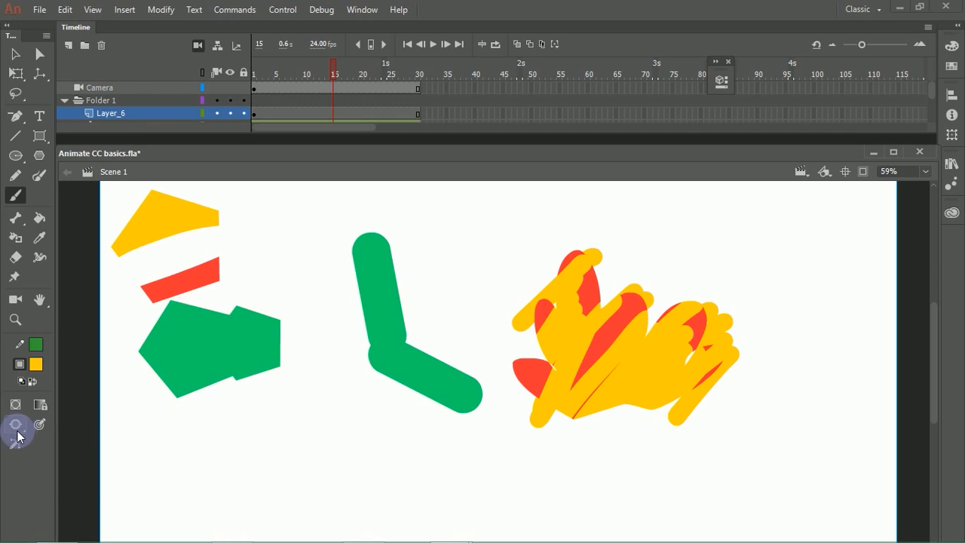
Step: In Paint Selection mode, brush over the unselected green pentagons, then select the smaller pentagon's outer part and paint it yellow
click(15, 425)
drag(16, 436, 87, 453)
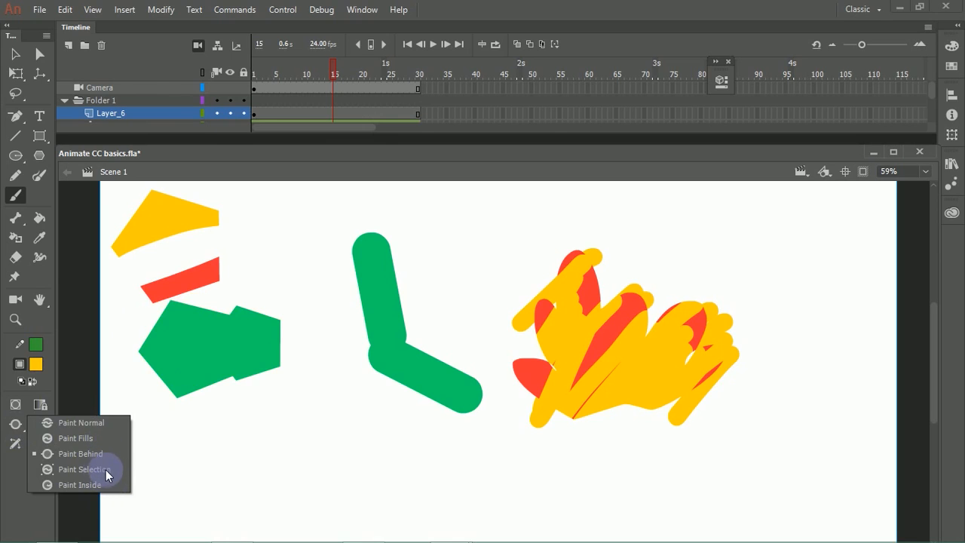
click(107, 471)
mouse_move(246, 302)
mouse_down()
mouse_move(171, 385)
mouse_move(175, 401)
mouse_up()
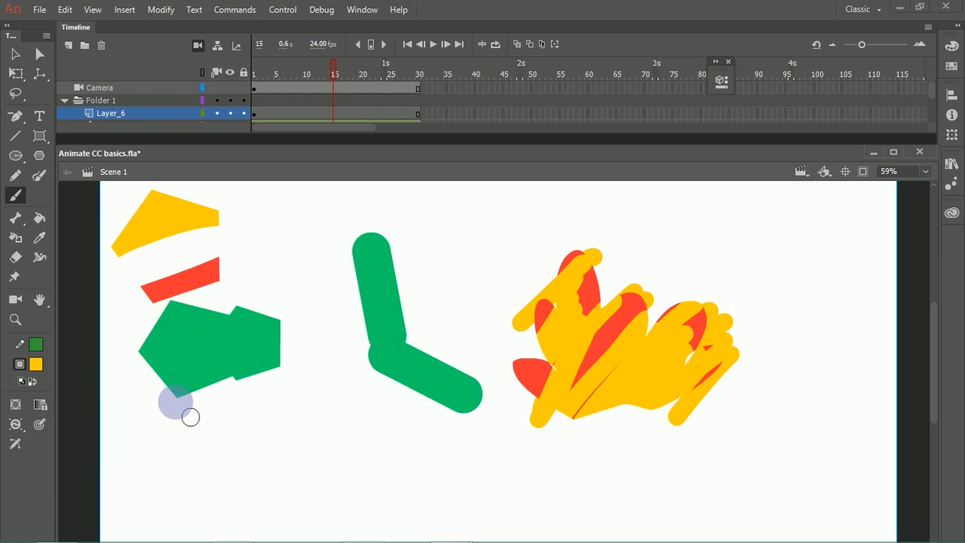
mouse_move(240, 310)
mouse_down()
mouse_move(265, 312)
mouse_move(256, 336)
mouse_move(200, 388)
mouse_move(197, 428)
mouse_up()
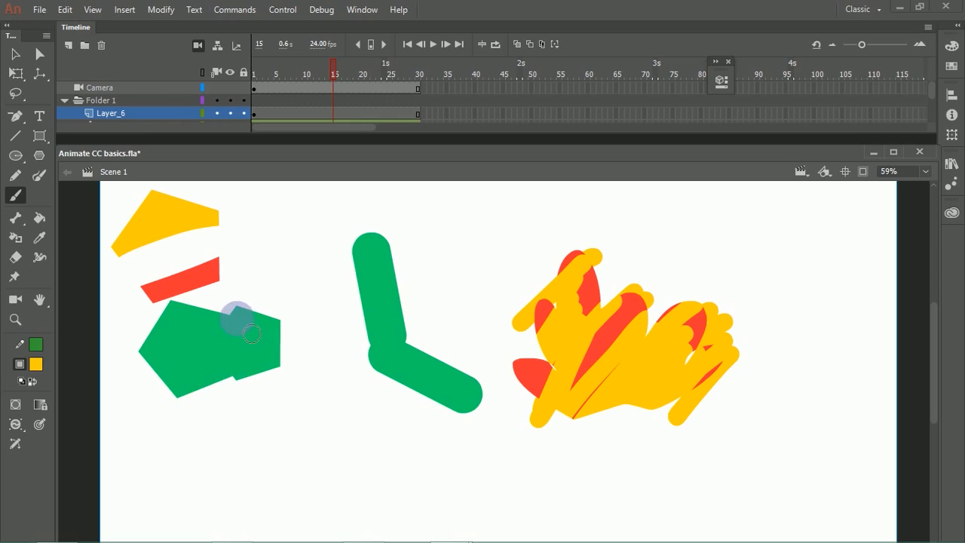
mouse_move(321, 284)
mouse_down()
mouse_move(239, 394)
mouse_move(243, 415)
mouse_move(234, 325)
mouse_move(222, 345)
mouse_move(226, 366)
mouse_move(307, 370)
mouse_move(216, 437)
mouse_up()
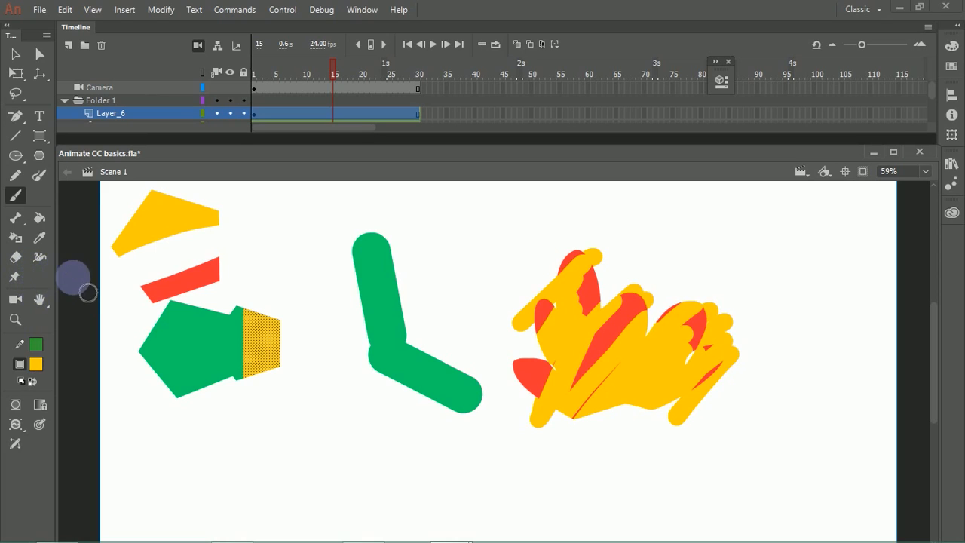
Step: Delete the Layer_6 and Armature_1 layers to clear the stage
key(ctrl+a)
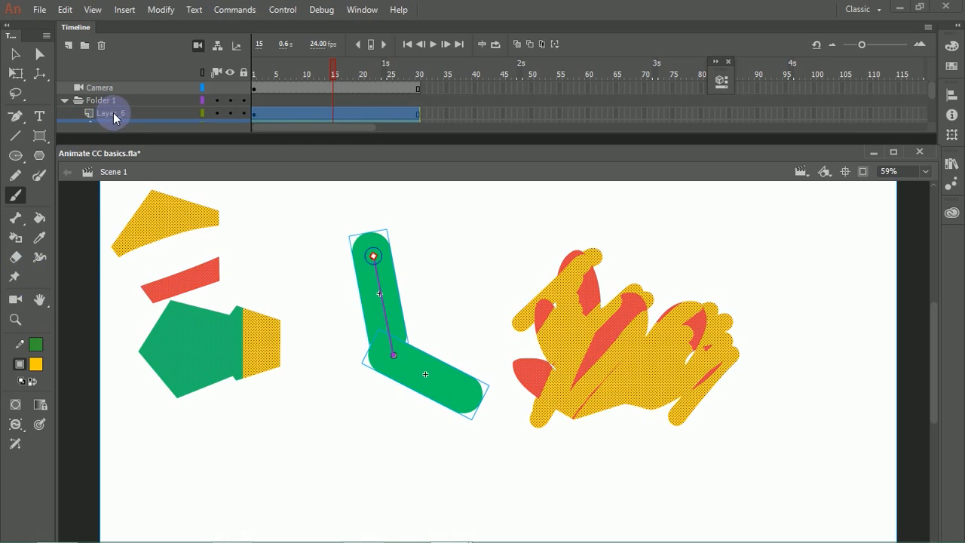
click(139, 112)
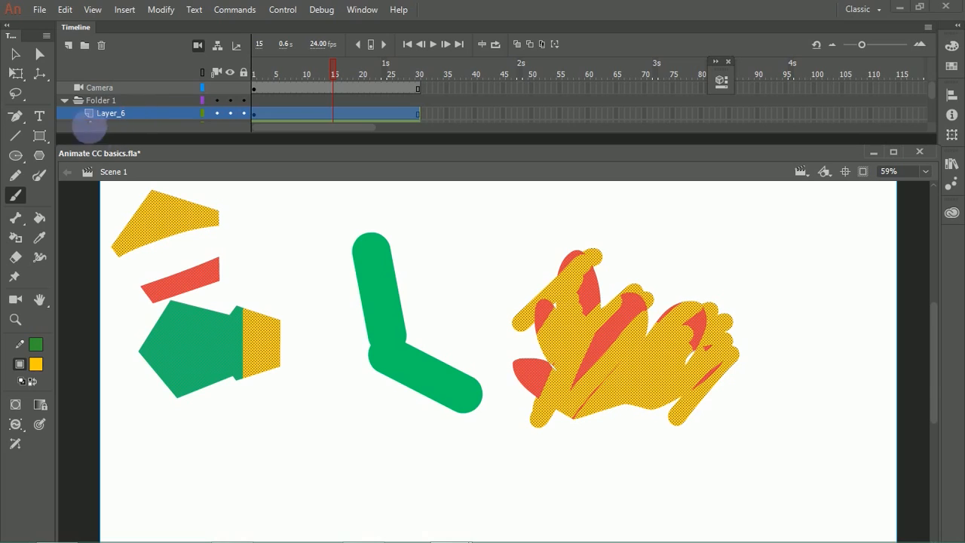
click(101, 46)
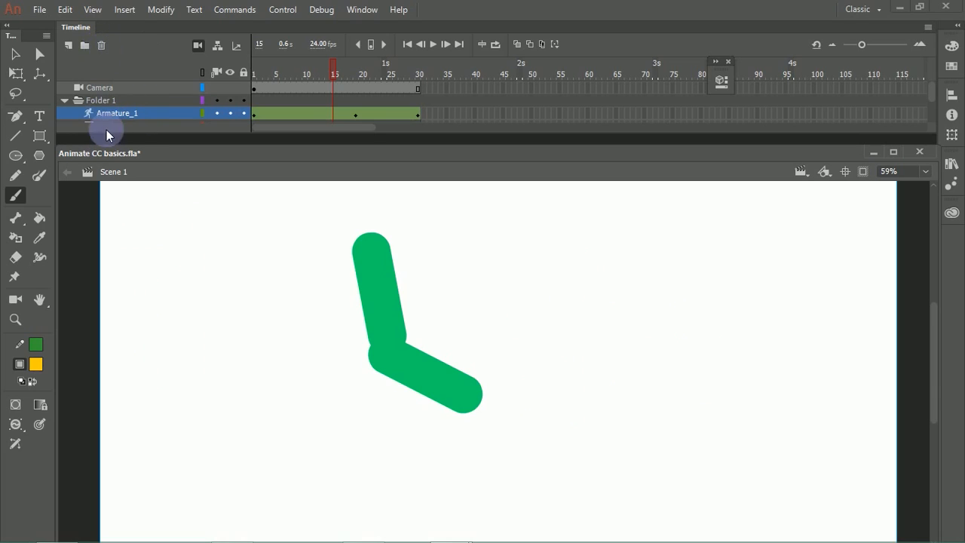
click(102, 45)
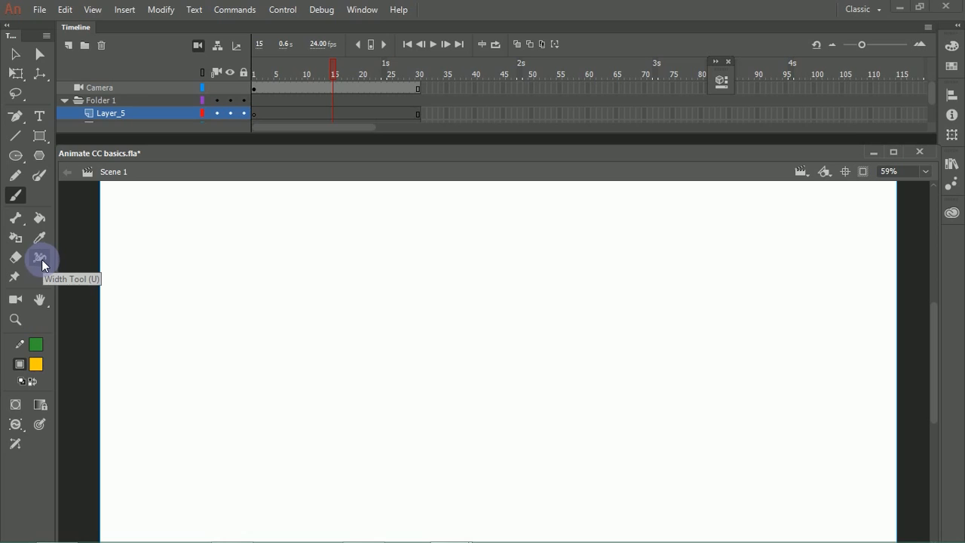
Step: Draw a long, slightly sloping green line and use the Width tool to widen its start, narrow its middle and widen it again toward the end
click(26, 139)
drag(189, 317, 524, 360)
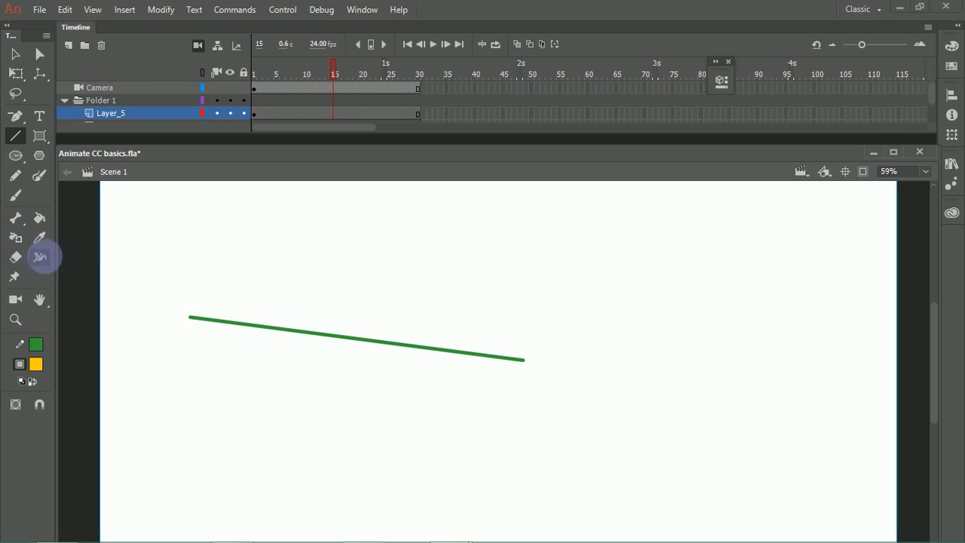
click(40, 257)
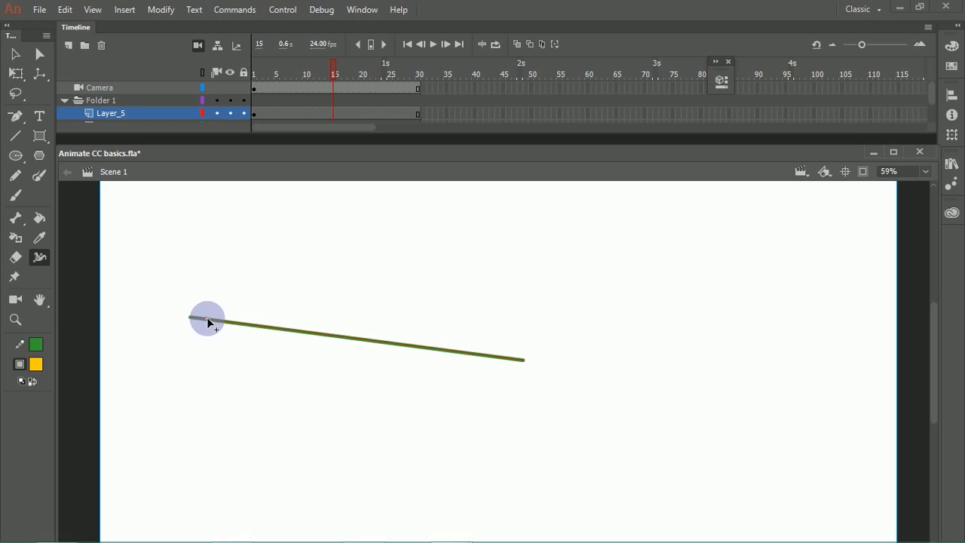
mouse_move(208, 318)
mouse_down()
mouse_move(220, 277)
mouse_move(214, 294)
mouse_up()
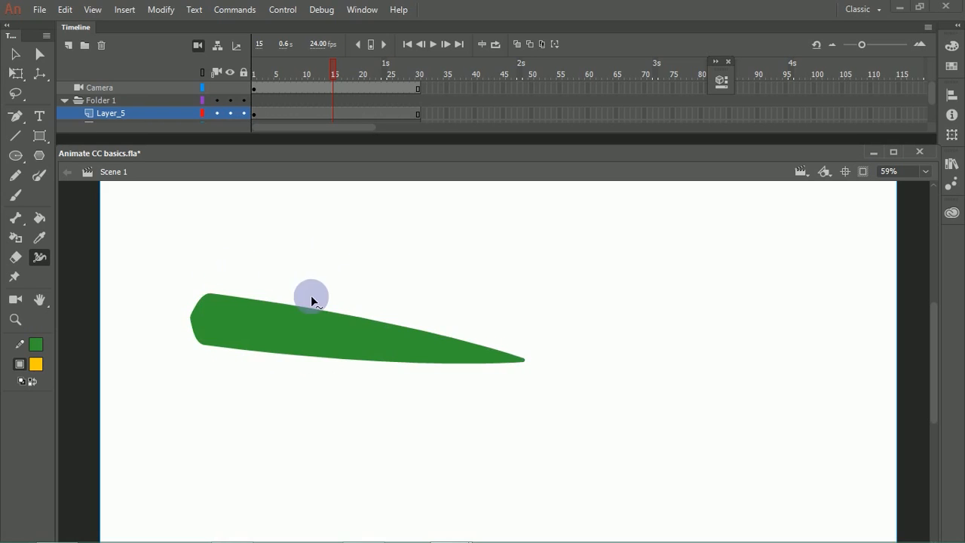
drag(302, 310, 302, 323)
drag(419, 347, 419, 321)
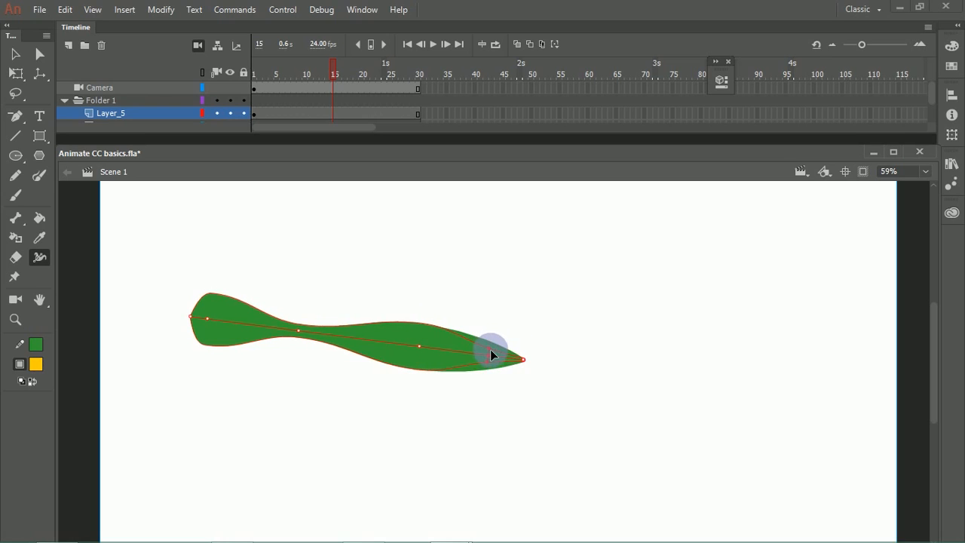
Step: Reshape the variable-width stroke into an arch by curving its middle upward and moving both ends downward
click(15, 53)
drag(523, 360, 530, 332)
drag(355, 335, 310, 237)
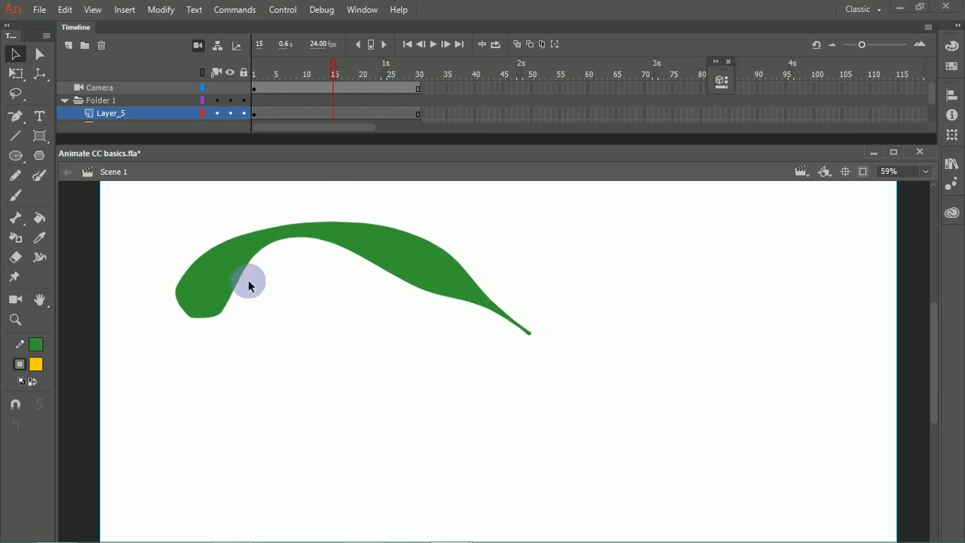
drag(188, 320, 228, 377)
drag(193, 319, 261, 436)
mouse_move(361, 243)
mouse_down()
mouse_move(375, 334)
mouse_move(407, 394)
mouse_move(318, 225)
mouse_move(295, 222)
mouse_move(328, 202)
mouse_up()
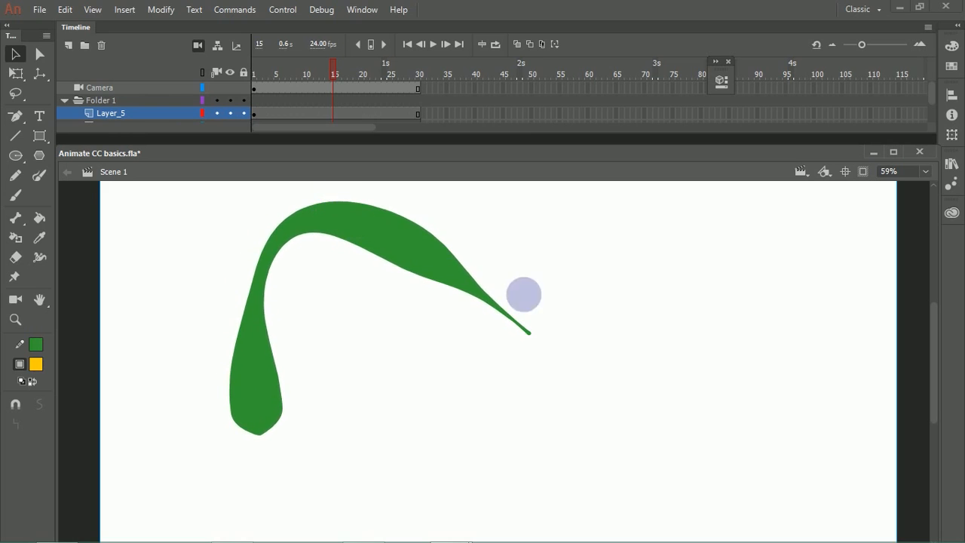
drag(528, 337, 482, 425)
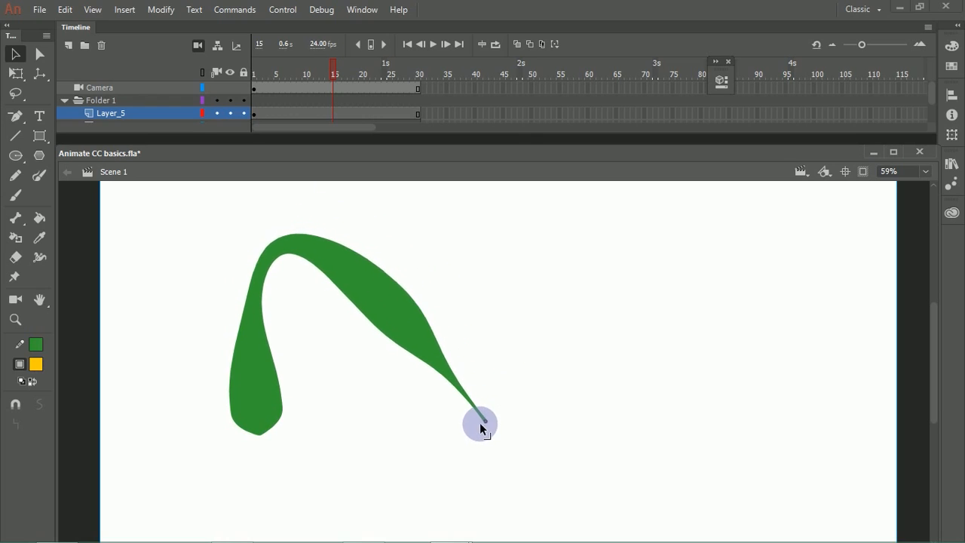
drag(268, 256, 319, 251)
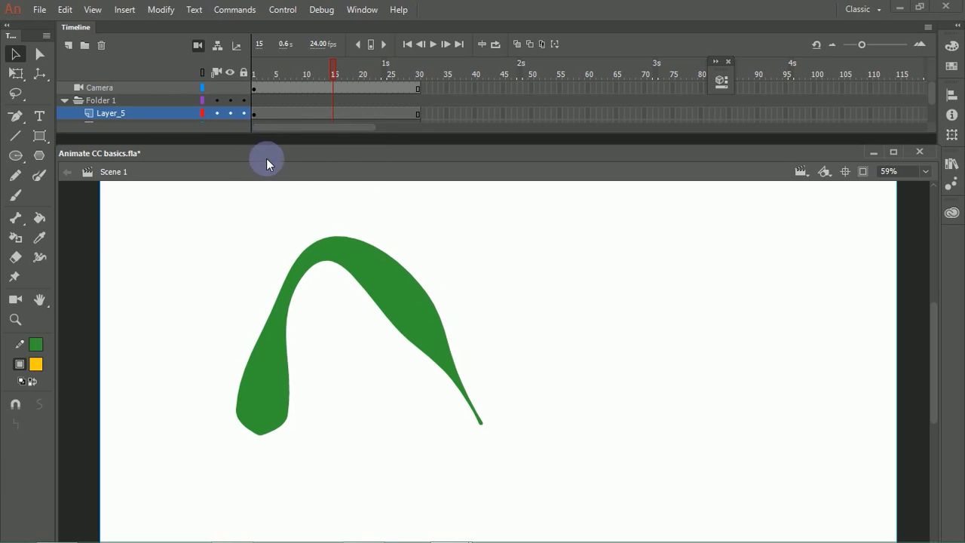
Step: Insert a keyframe at frame 30 of Layer_5 and create a shape tween between the two keyframes
right_click(416, 113)
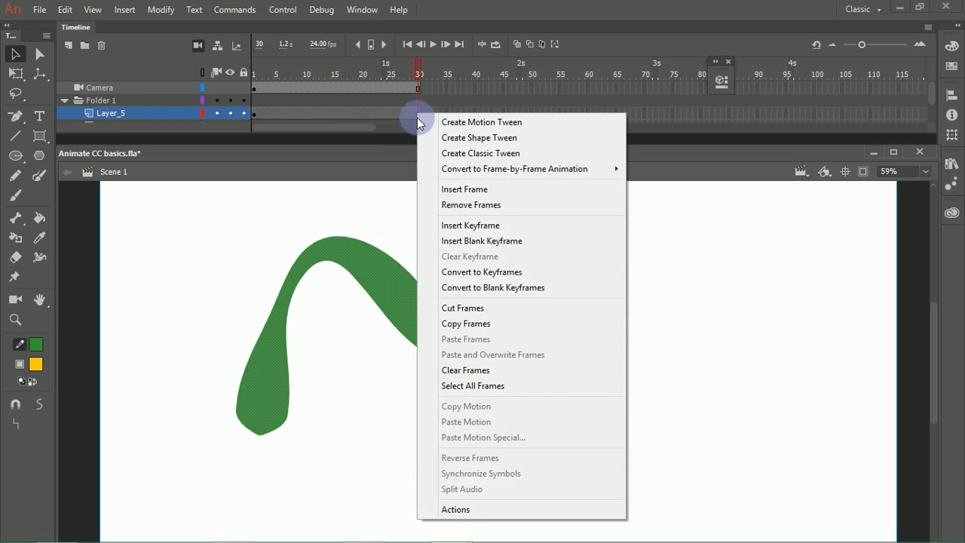
click(479, 228)
key(F6)
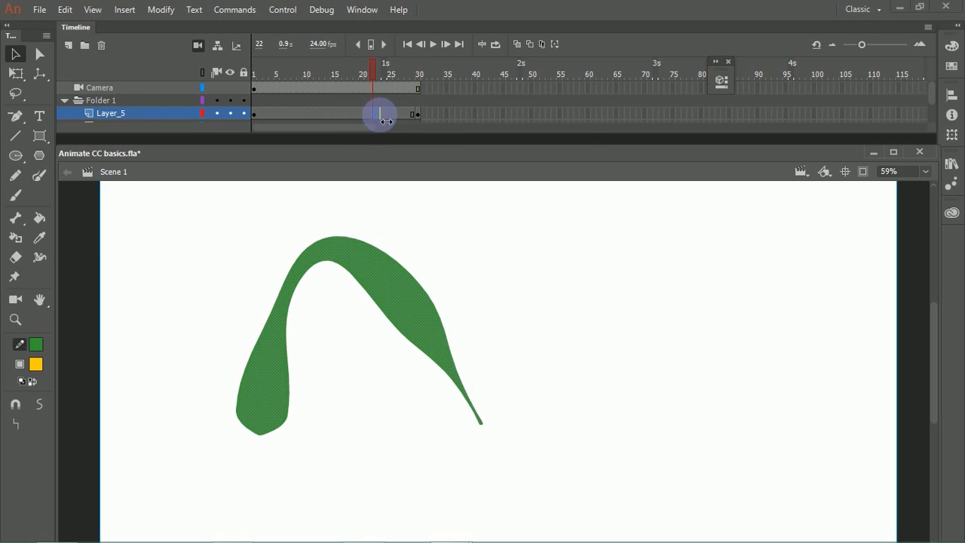
right_click(381, 115)
click(426, 138)
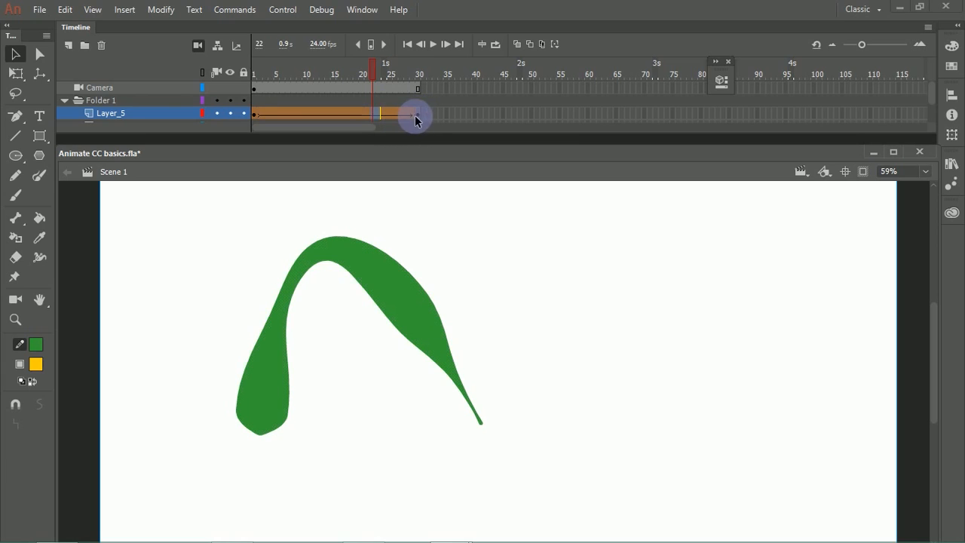
Step: At frame 30, bend the stroke's middle downward and raise its thin end, and preview the tween from frame 1
click(416, 117)
mouse_move(335, 250)
mouse_down()
mouse_move(344, 327)
mouse_move(390, 438)
mouse_up()
mouse_move(483, 422)
mouse_down()
mouse_move(476, 355)
mouse_move(422, 172)
mouse_up()
drag(417, 59, 210, 149)
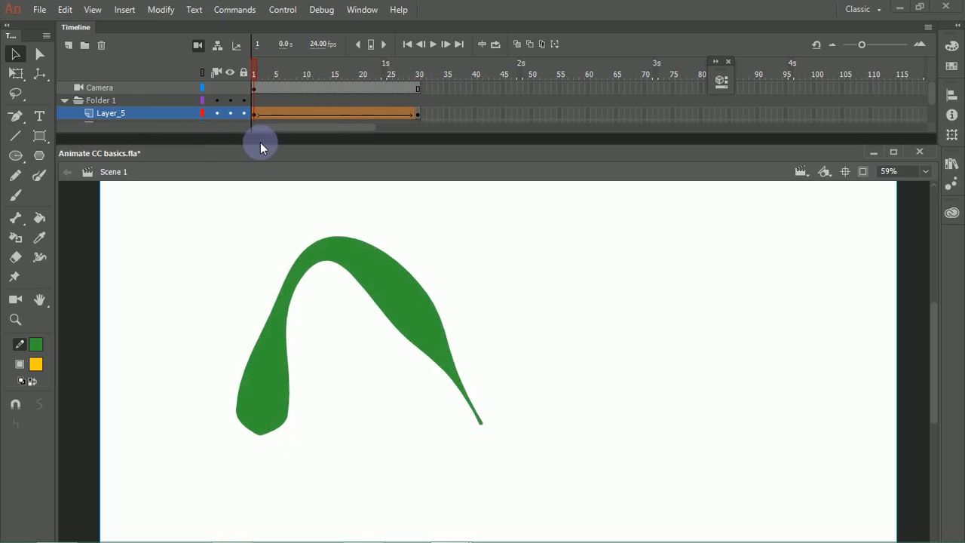
click(370, 197)
key(Return)
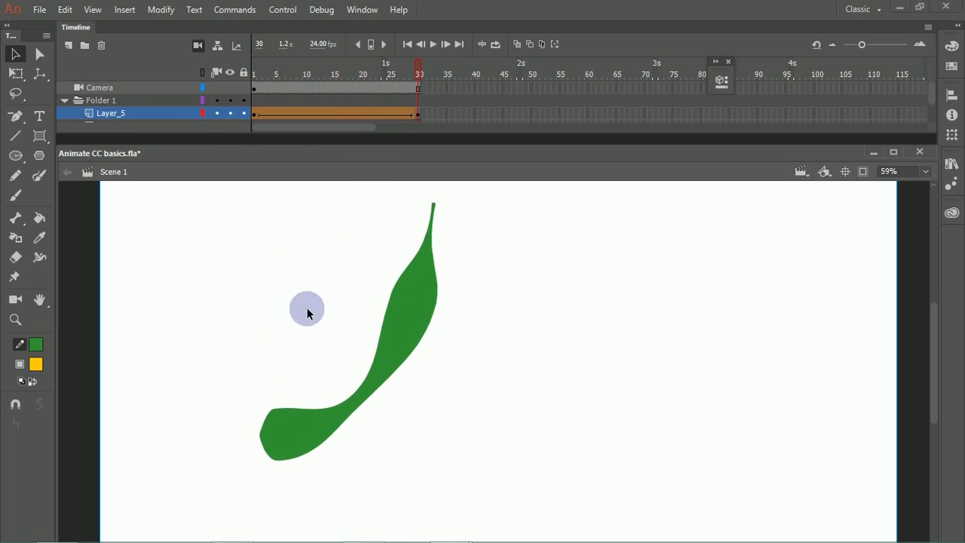
drag(319, 80, 428, 104)
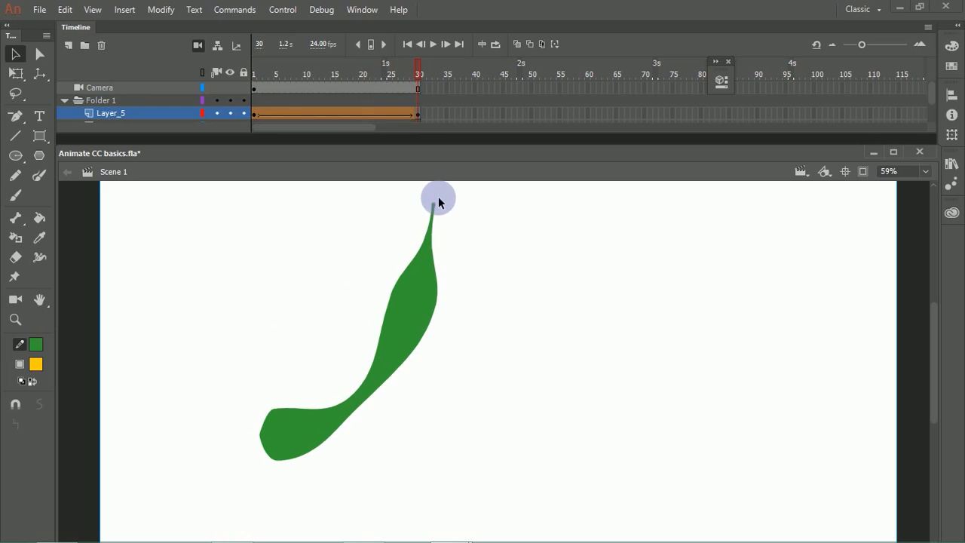
Step: At frame 30, bend the stroke's lower part further outward into a deep J-shaped curve and play the tween
drag(384, 383, 457, 453)
drag(376, 382, 452, 453)
key(Return)
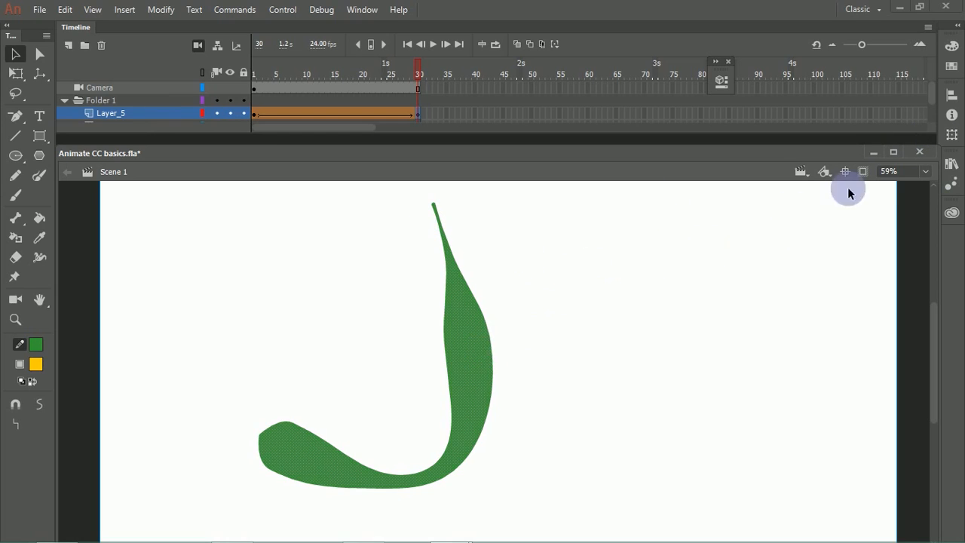
Step: Review the available stroke width profiles and save the selected stroke's custom width as Width Profile1
click(718, 86)
drag(624, 71, 774, 62)
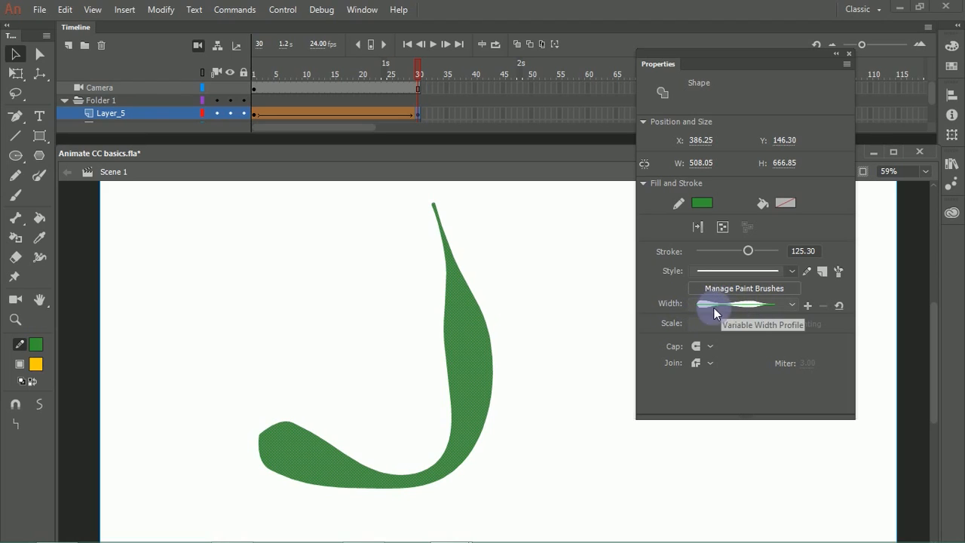
click(793, 309)
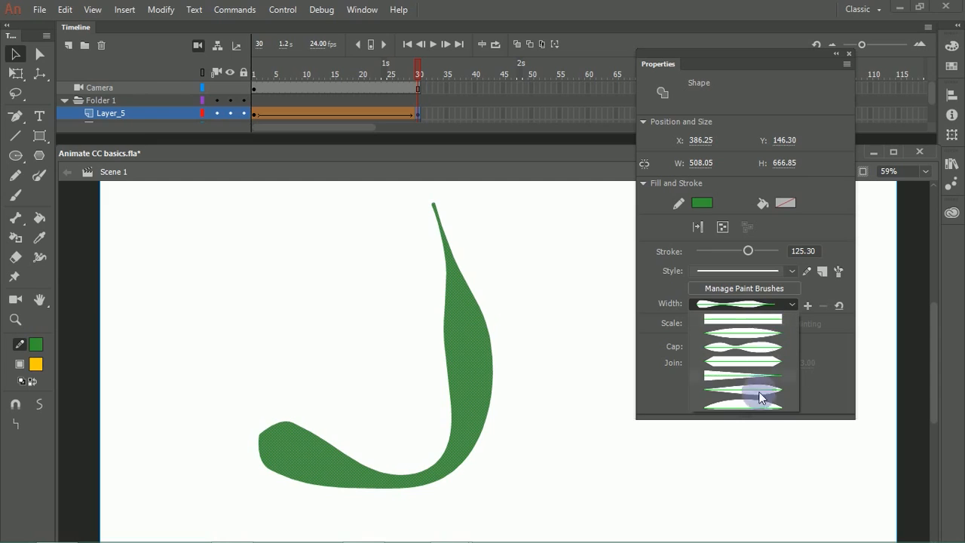
click(830, 361)
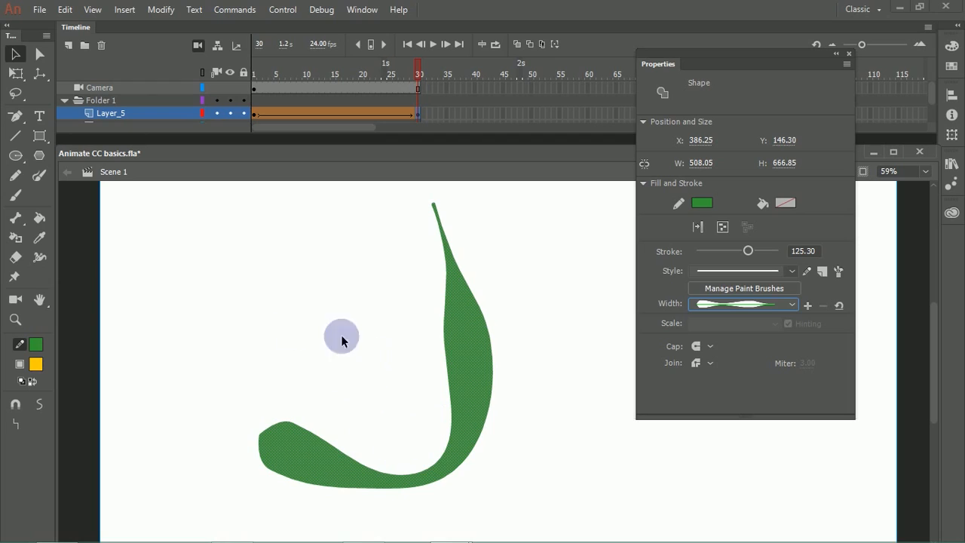
click(807, 306)
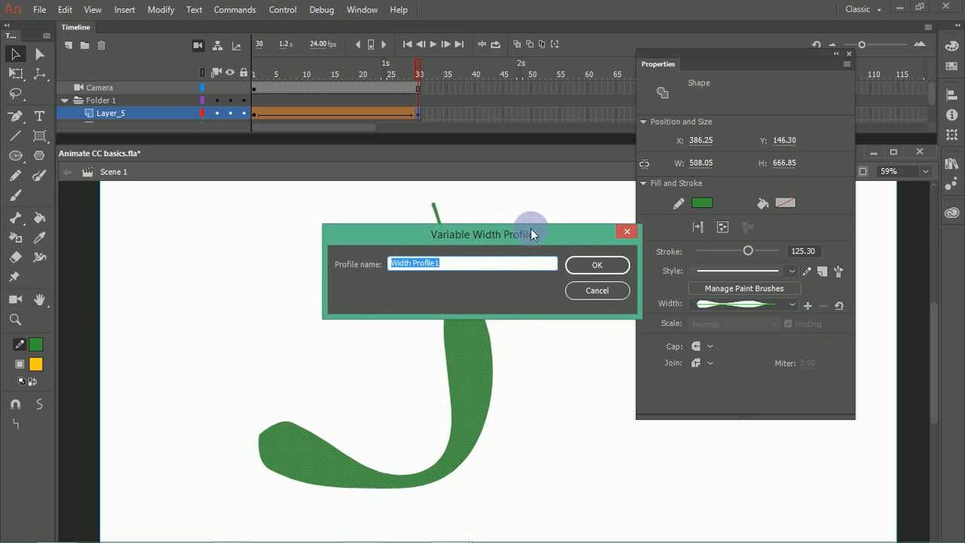
click(586, 265)
click(528, 286)
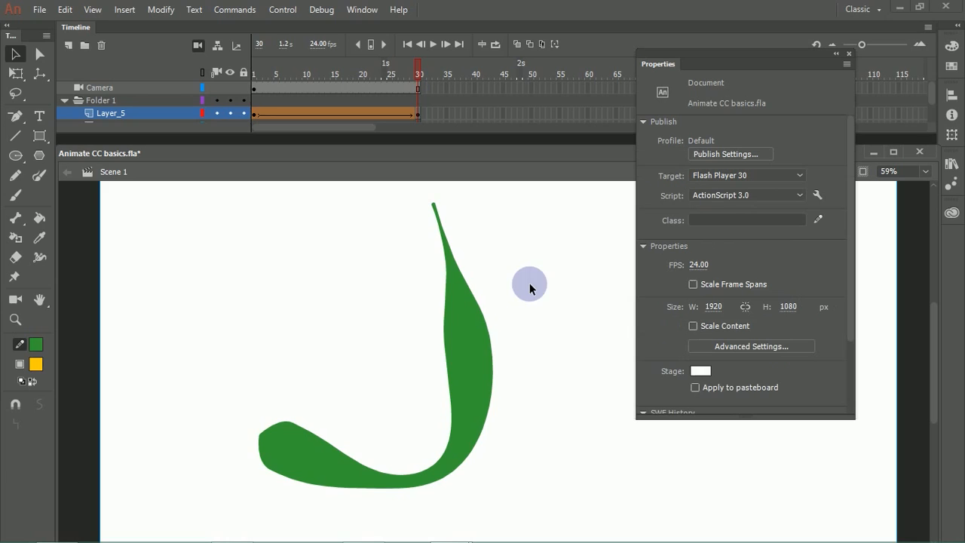
Step: With the Pencil tool, draw two curved strokes using the custom width profile and undo the second one
click(18, 180)
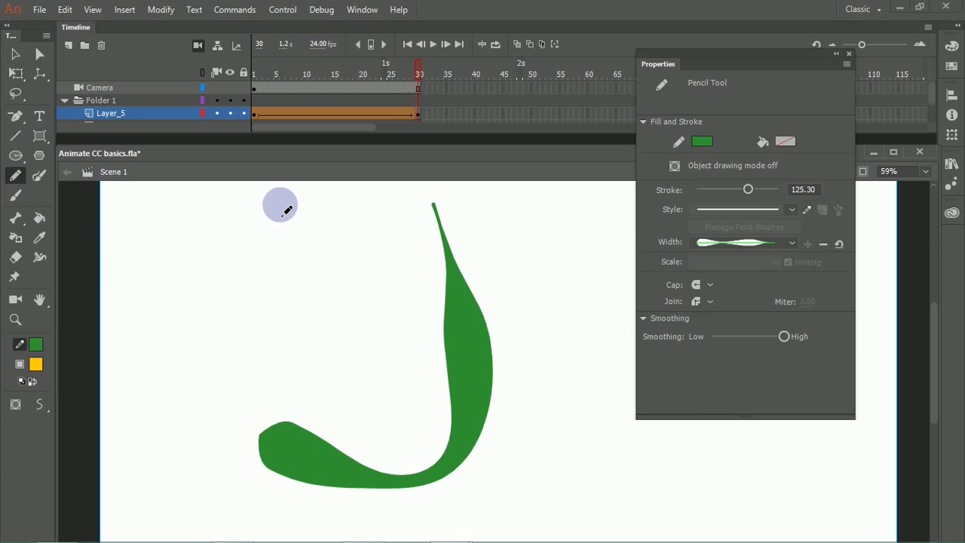
mouse_move(193, 392)
mouse_down()
mouse_move(183, 371)
mouse_move(263, 310)
mouse_move(359, 339)
mouse_move(349, 252)
mouse_up()
mouse_move(587, 419)
mouse_down()
mouse_move(573, 377)
mouse_move(522, 463)
mouse_up()
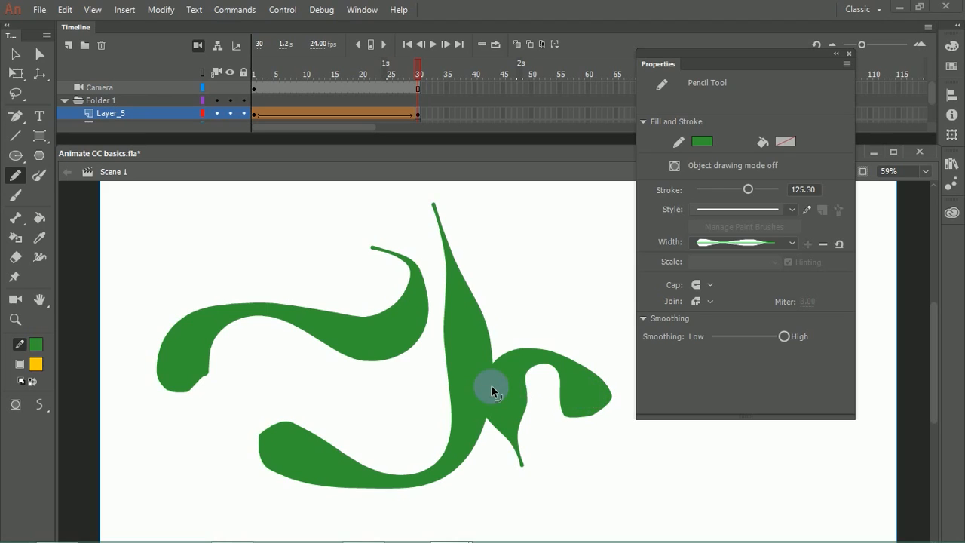
key(ctrl+z)
Step: Set the pencil stroke size to 77 and draw a cluster of leaf-shaped strokes radiating from a common centre on an empty part of the stage
drag(752, 188, 722, 192)
mouse_move(573, 318)
mouse_down()
mouse_move(386, 309)
mouse_move(298, 274)
mouse_up()
mouse_move(435, 400)
mouse_down()
mouse_move(384, 395)
mouse_move(377, 372)
mouse_up()
drag(451, 383, 468, 223)
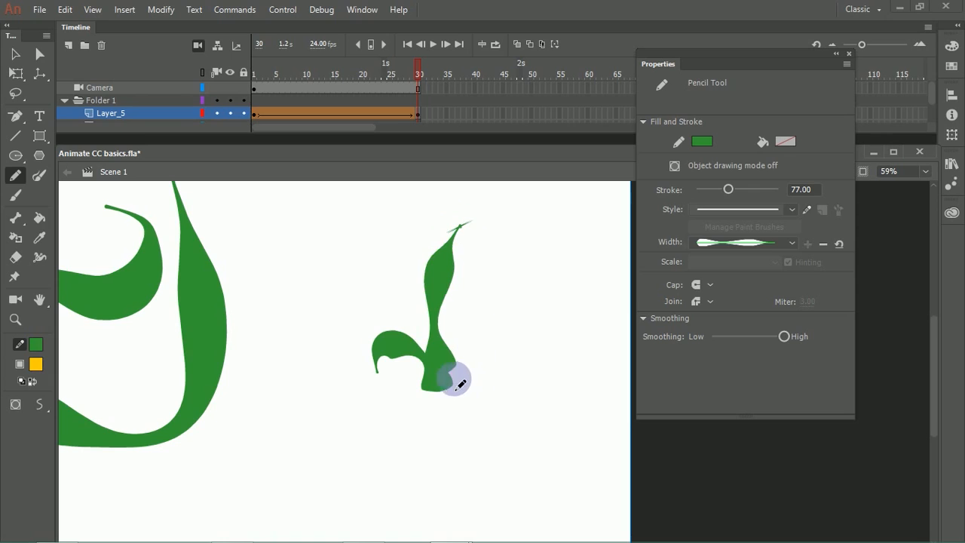
drag(456, 381, 509, 272)
drag(466, 365, 555, 343)
drag(459, 388, 533, 443)
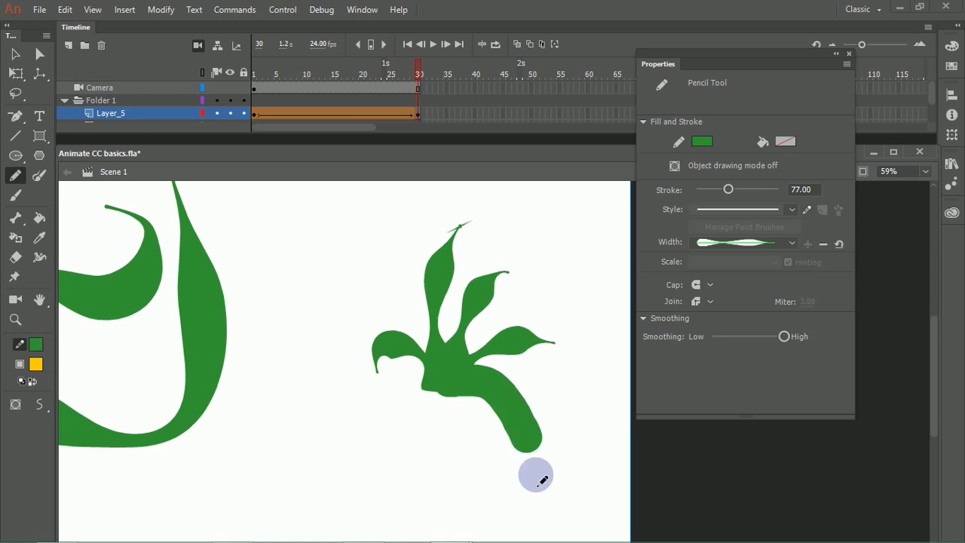
drag(444, 388, 483, 513)
drag(437, 426, 429, 521)
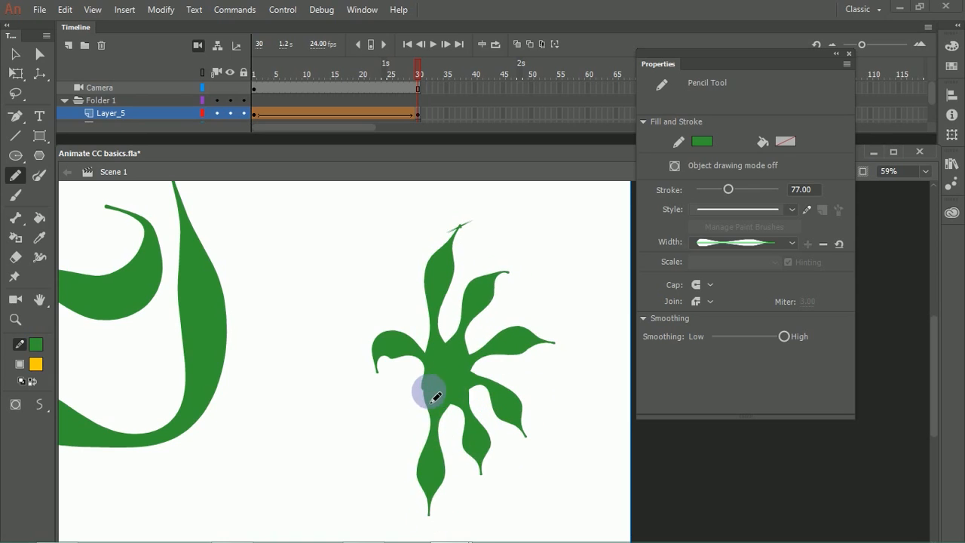
drag(435, 393, 363, 466)
Step: Try a longer stroke out of the leaf cluster and a curved stroke beside it, undoing each
drag(428, 385, 298, 407)
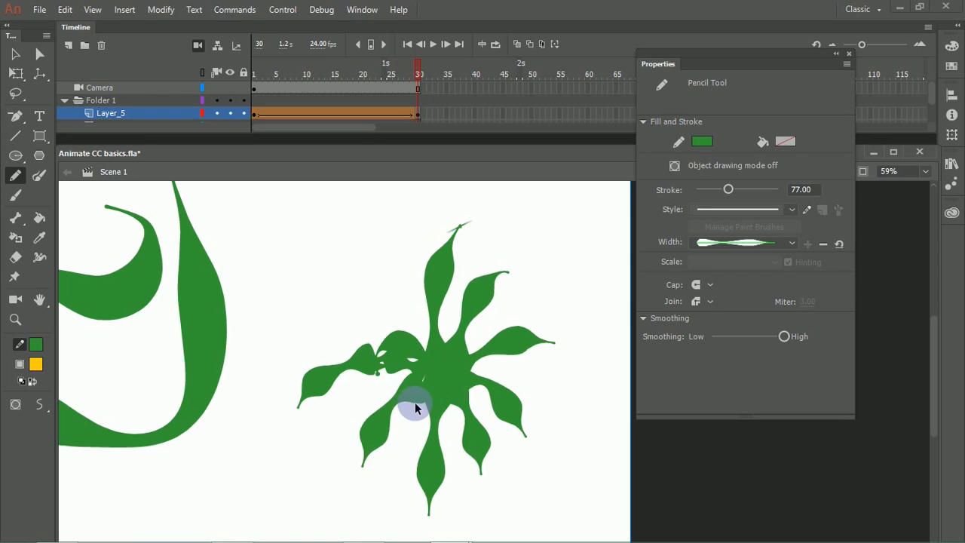
key(ctrl+z)
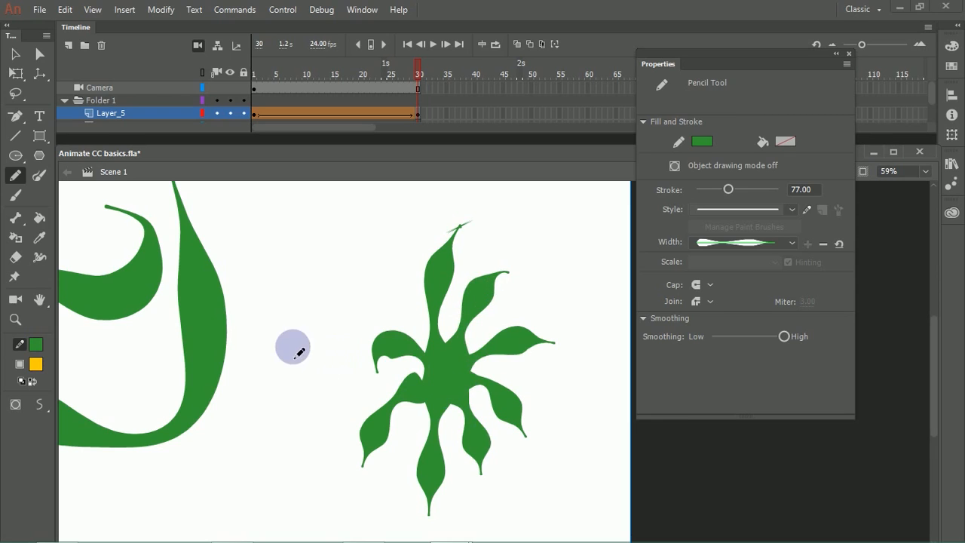
mouse_move(333, 245)
mouse_down()
mouse_move(242, 297)
mouse_move(233, 320)
mouse_up()
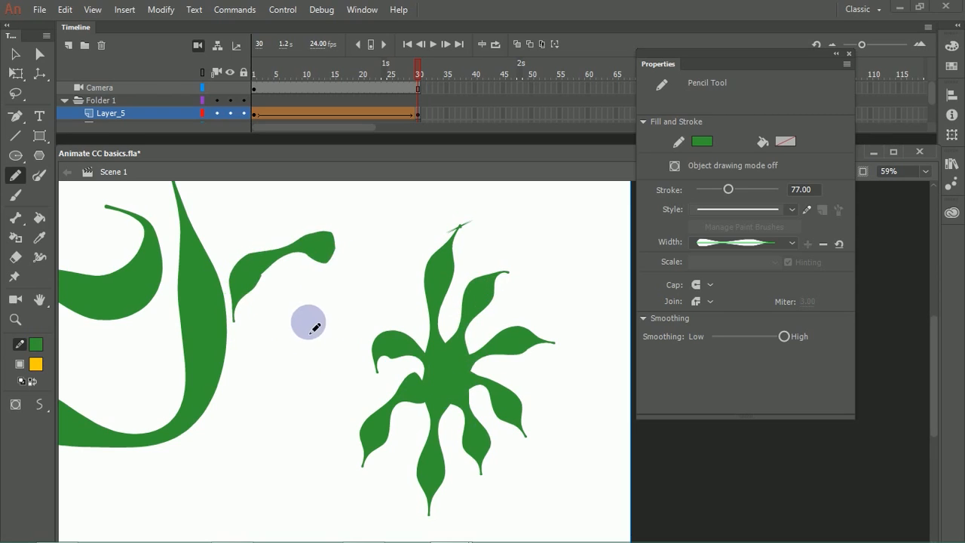
key(ctrl+z)
Step: Draw a tall wavy pencil stroke, short zigzags and several more leaf-like strokes around the cluster with the custom width profile
mouse_move(290, 499)
mouse_down()
mouse_move(265, 429)
mouse_move(289, 358)
mouse_move(288, 288)
mouse_move(315, 209)
mouse_up()
drag(323, 260, 317, 343)
mouse_move(361, 277)
mouse_down()
mouse_move(356, 303)
mouse_move(381, 305)
mouse_up()
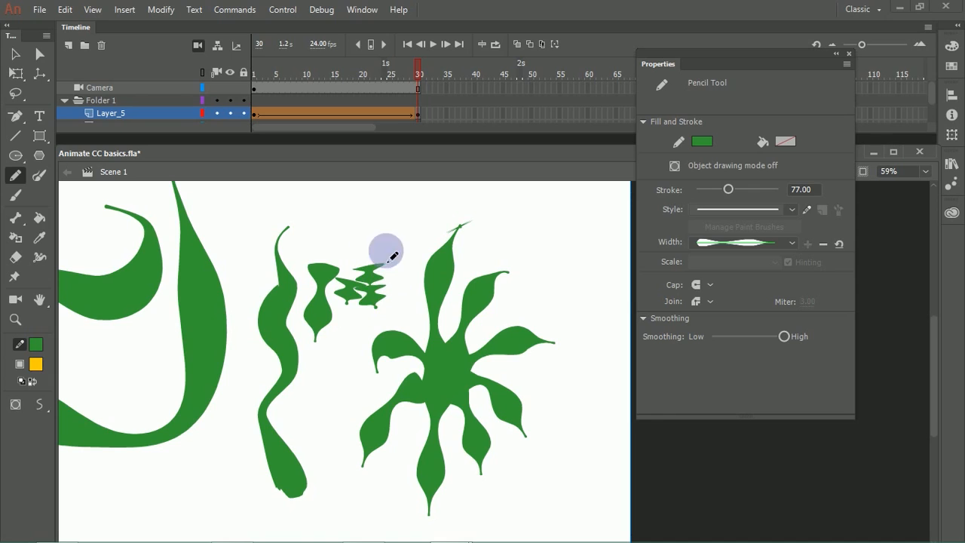
drag(401, 236, 505, 253)
drag(407, 212, 549, 199)
drag(475, 279, 511, 317)
mouse_move(522, 277)
mouse_down()
mouse_move(570, 324)
mouse_move(586, 355)
mouse_up()
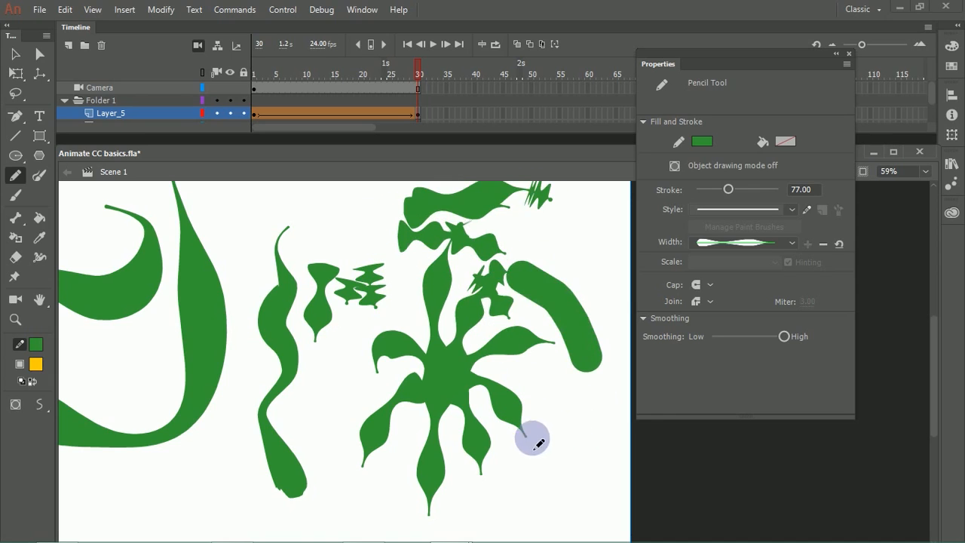
drag(515, 372, 536, 445)
mouse_move(580, 371)
mouse_down()
mouse_move(562, 463)
mouse_move(593, 453)
mouse_up()
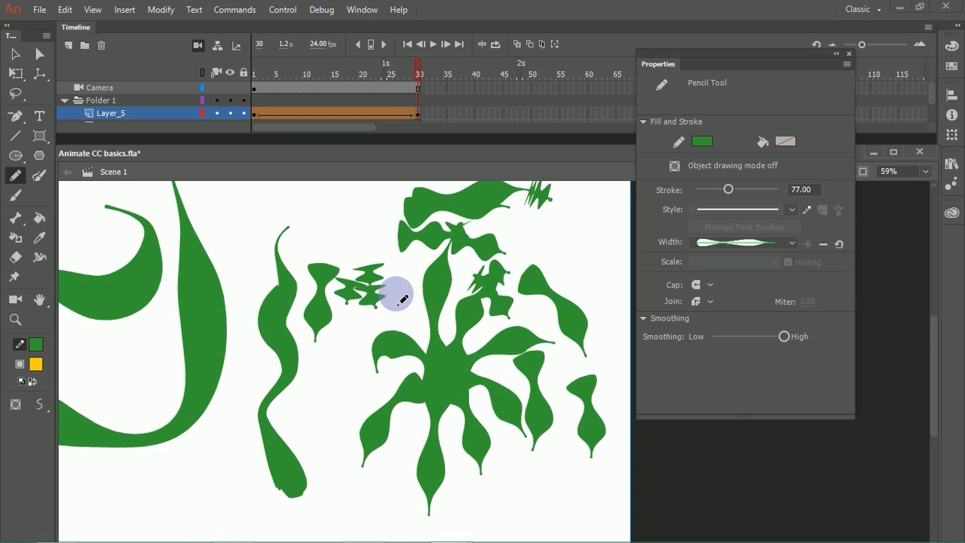
Step: Delete all the green pencil artwork from frame 30 of Layer_5
key(ctrl+a)
click(354, 415)
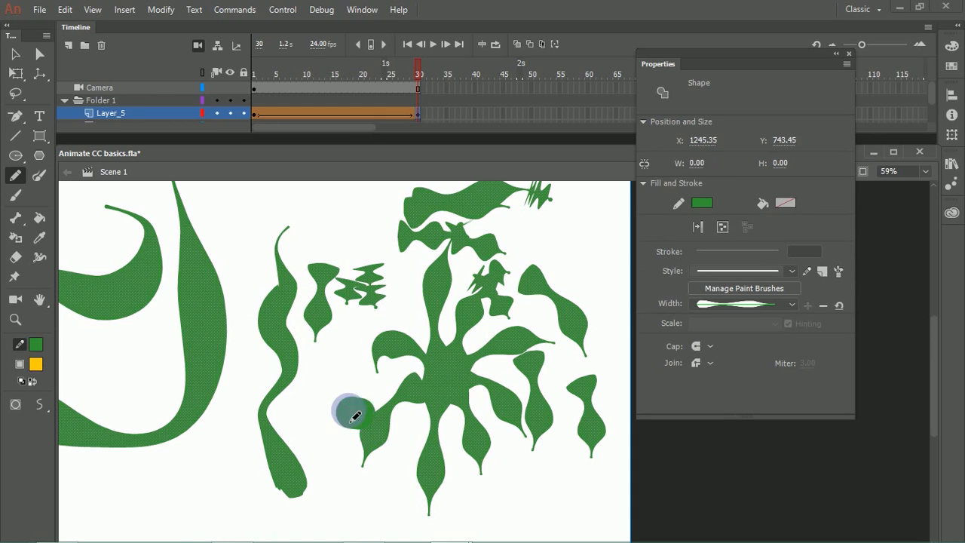
key(ctrl+a)
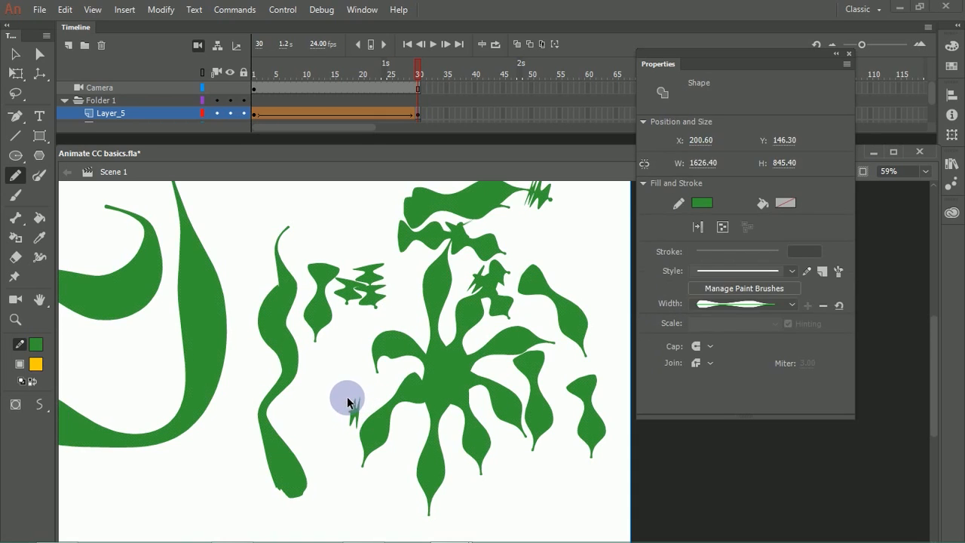
key(Delete)
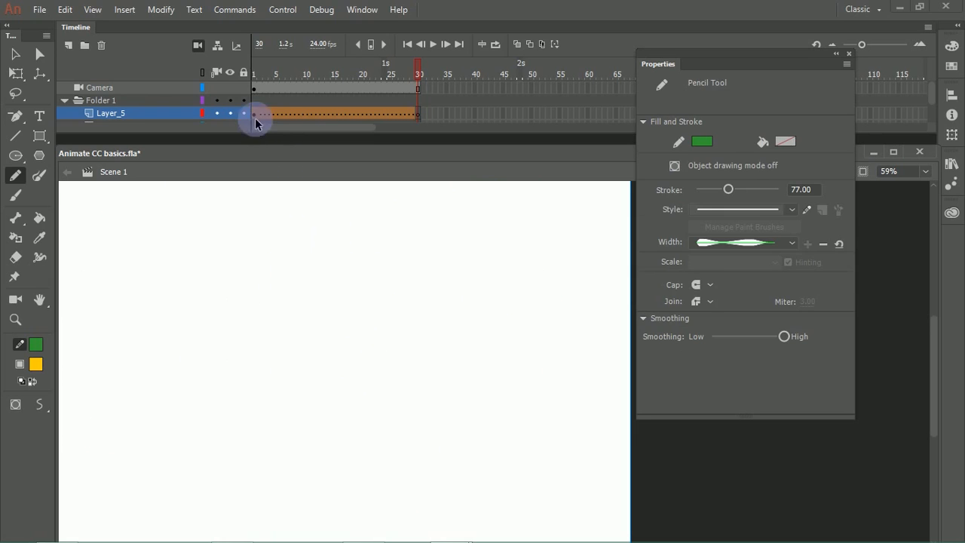
Step: Clear the keyframe that ends the shape tween at frame 30 on Layer_5
click(267, 117)
click(419, 114)
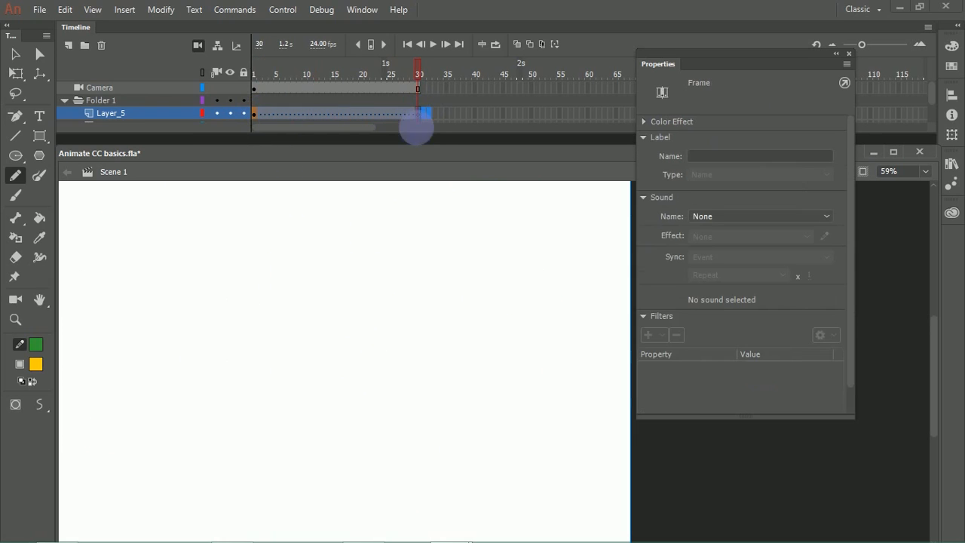
right_click(313, 114)
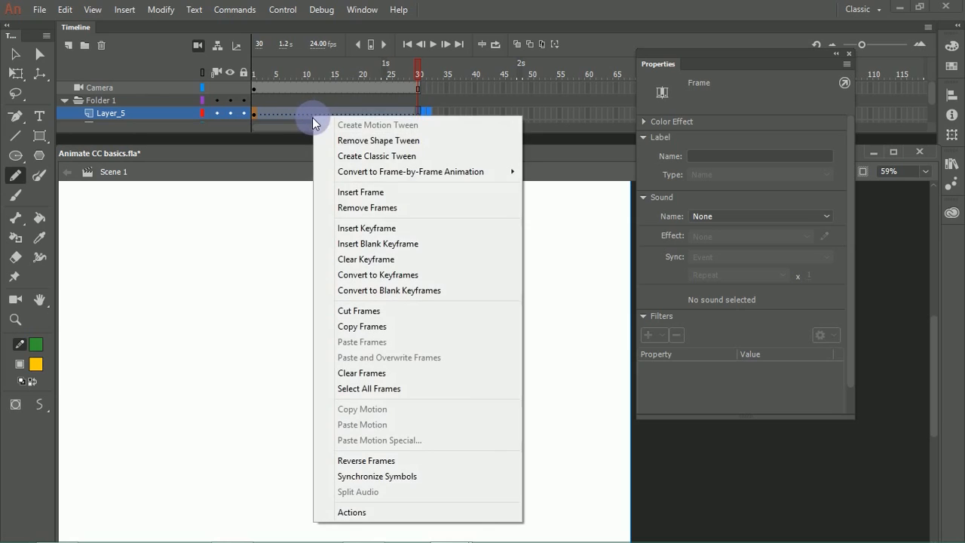
click(364, 260)
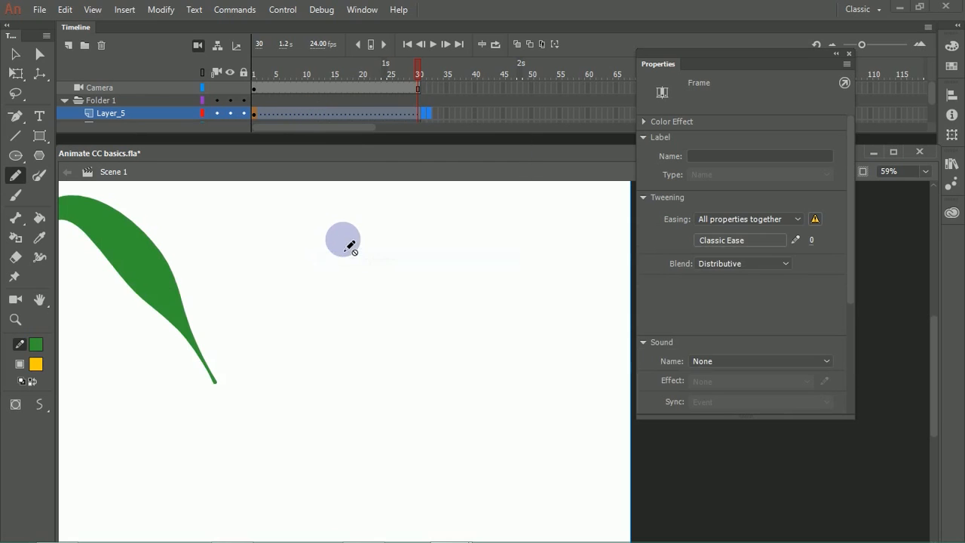
Step: Remove the tween frames after frame 1 through frame 30 from Layer_5
right_click(285, 117)
click(266, 116)
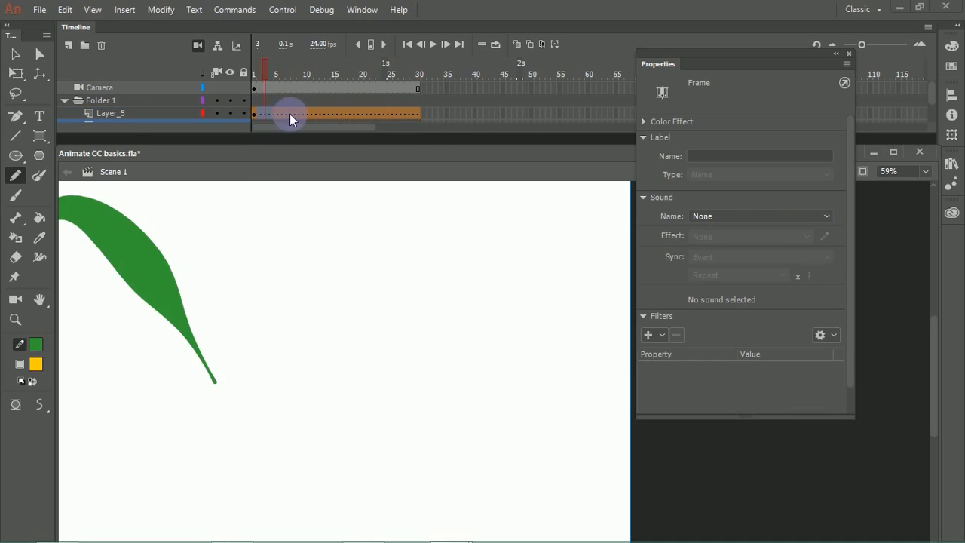
click(420, 114)
right_click(388, 114)
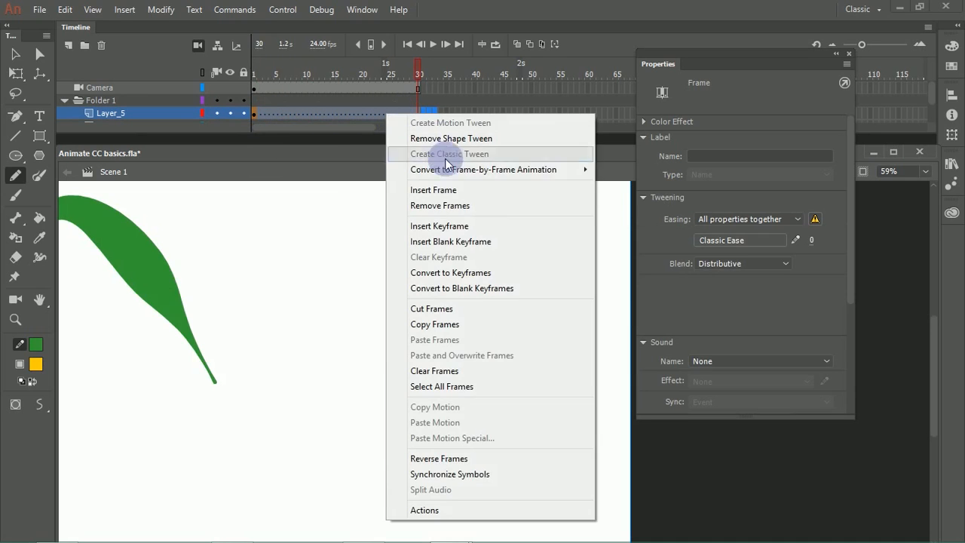
click(439, 203)
Step: Remove the shape tween from frame 1 of Layer_5 and deselect the curved green stroke
click(254, 114)
right_click(256, 114)
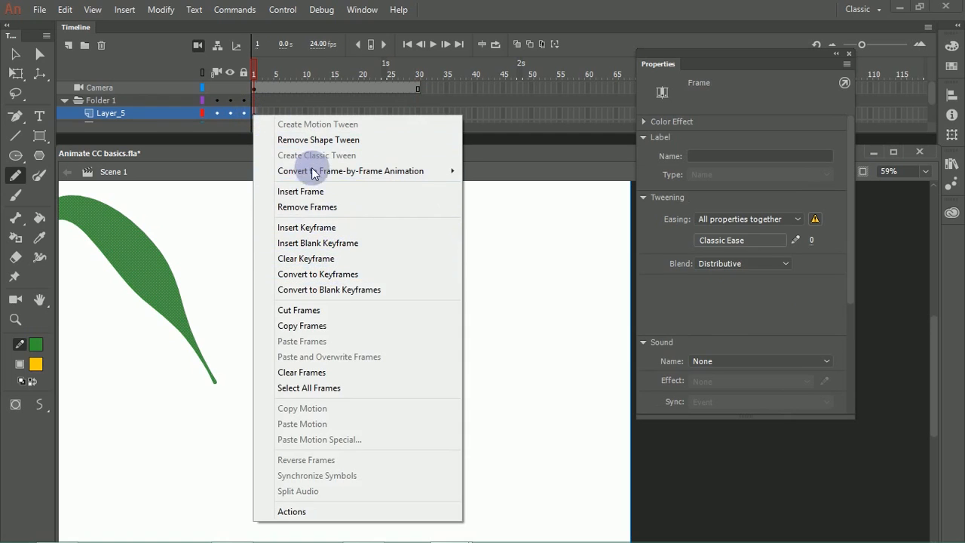
click(318, 139)
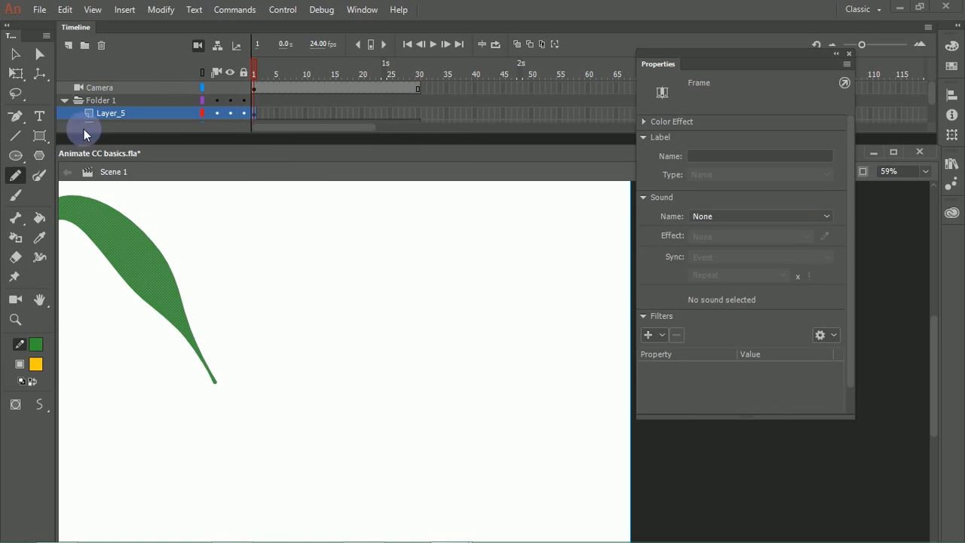
click(15, 55)
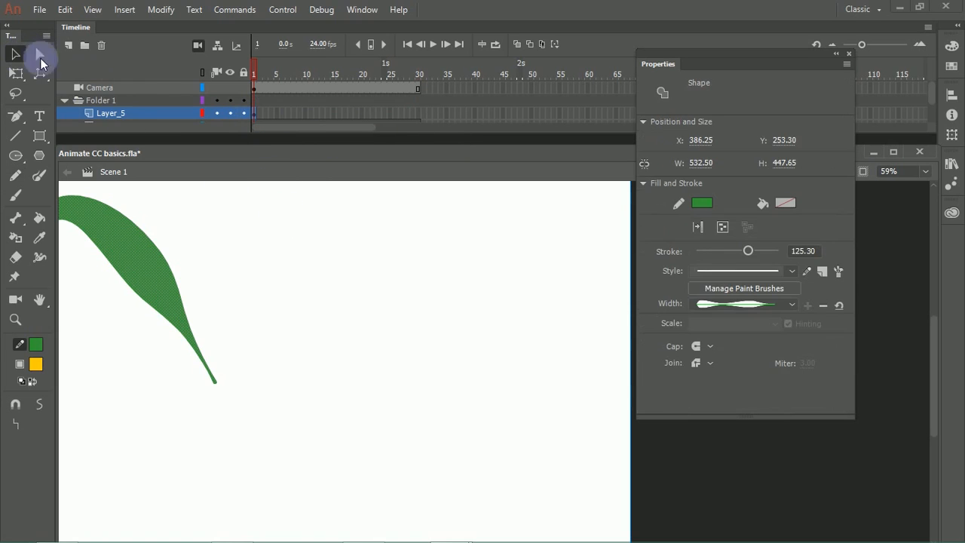
click(234, 288)
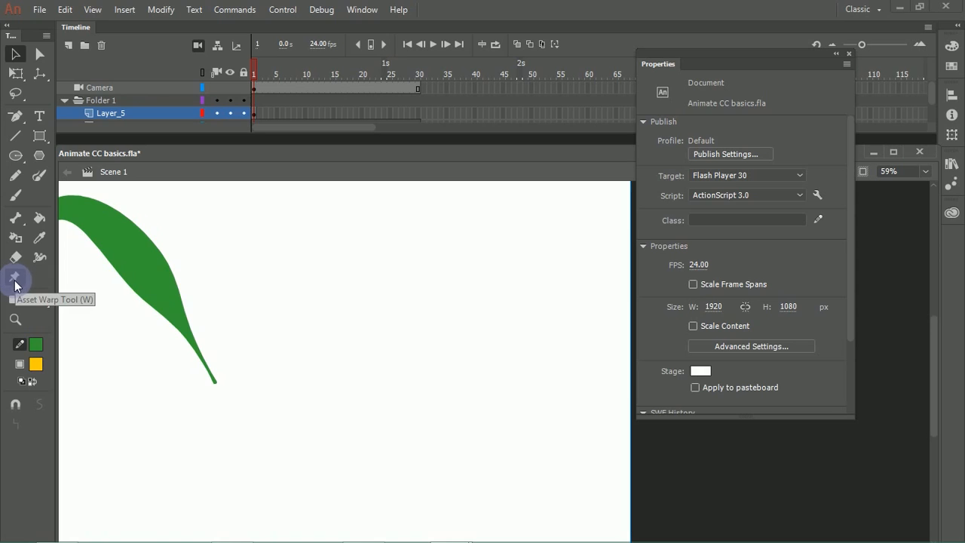
Step: Draw a closed pear-shaped outline with the Pencil tool beside the curved green stroke and fill its interior with yellow-orange
click(24, 285)
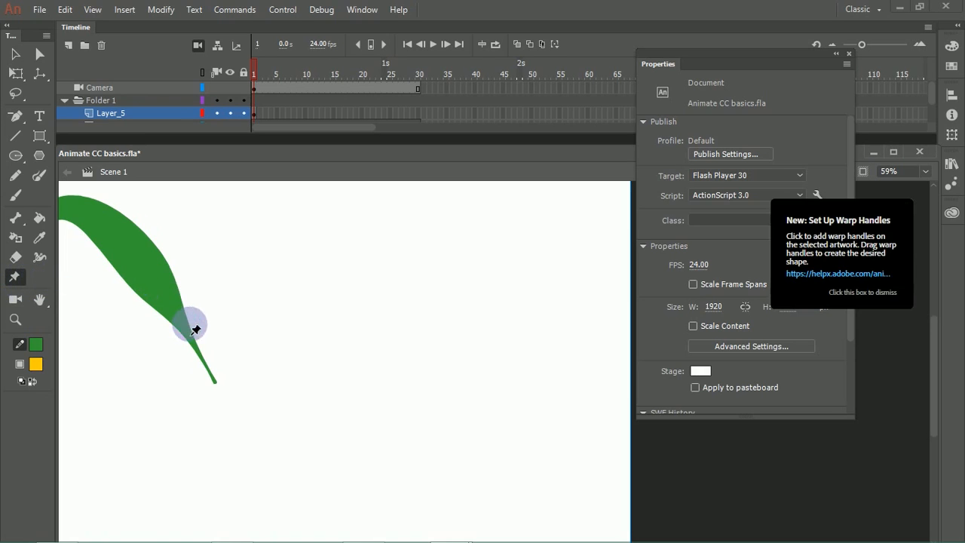
drag(261, 321, 312, 264)
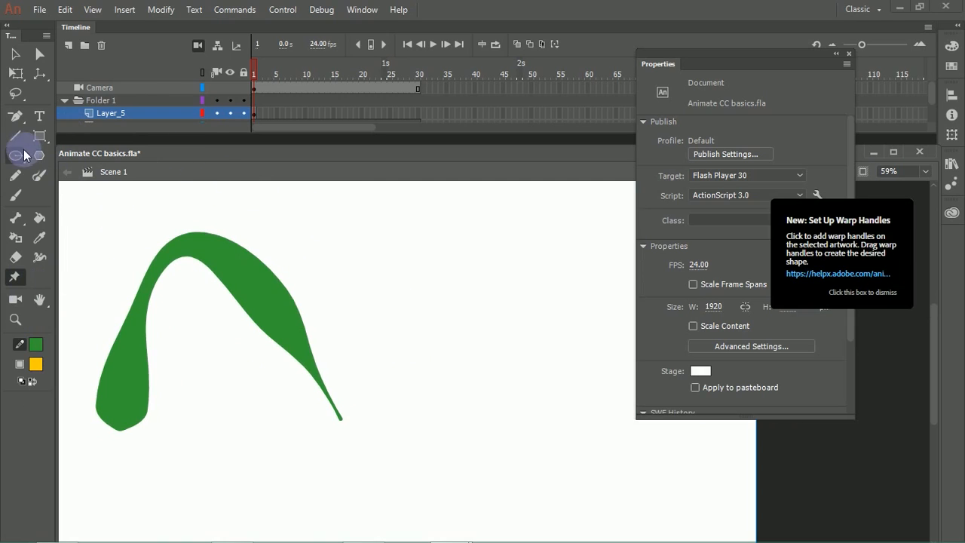
click(16, 178)
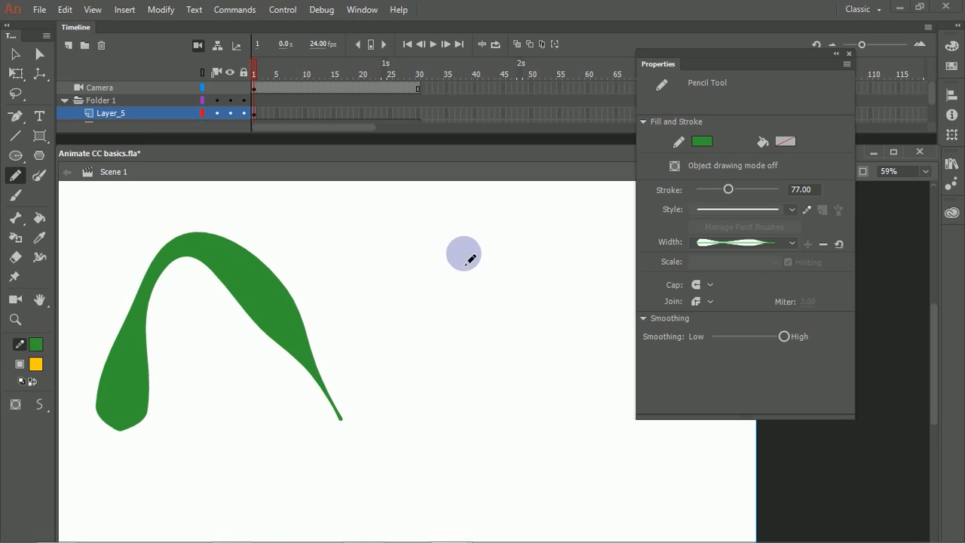
mouse_move(480, 224)
mouse_down()
mouse_move(461, 237)
mouse_move(468, 300)
mouse_move(440, 348)
mouse_move(435, 408)
mouse_move(482, 467)
mouse_move(598, 439)
mouse_move(592, 367)
mouse_move(568, 341)
mouse_move(554, 247)
mouse_move(520, 214)
mouse_move(499, 210)
mouse_move(455, 237)
mouse_move(476, 223)
mouse_up()
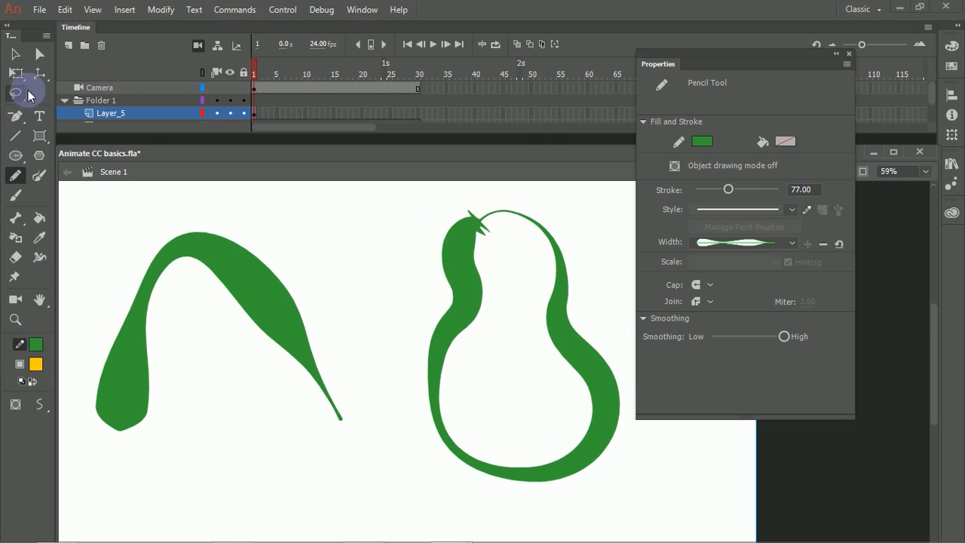
click(40, 217)
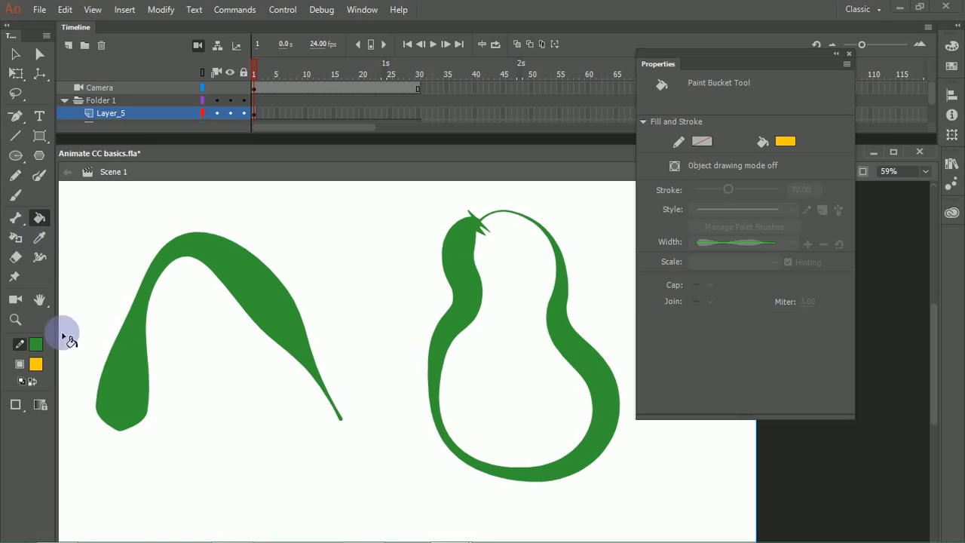
click(499, 351)
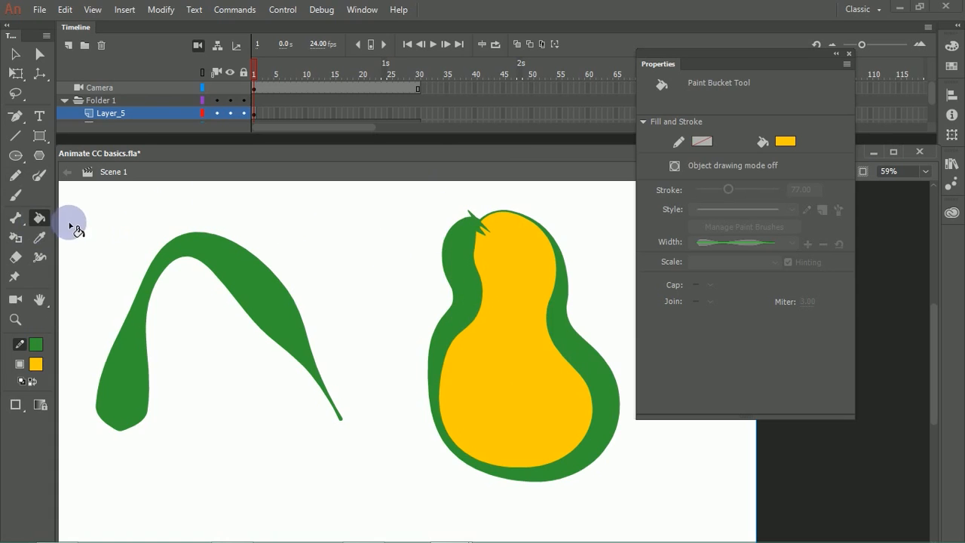
Step: With the Asset Warp tool, add one warp handle near the top and one near the bottom of the filled pear shape
click(15, 279)
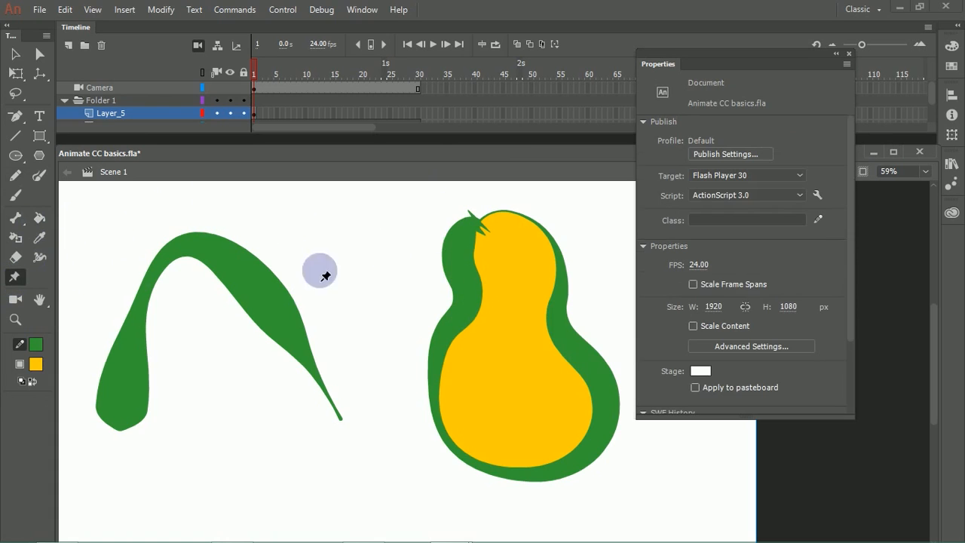
click(541, 464)
click(506, 233)
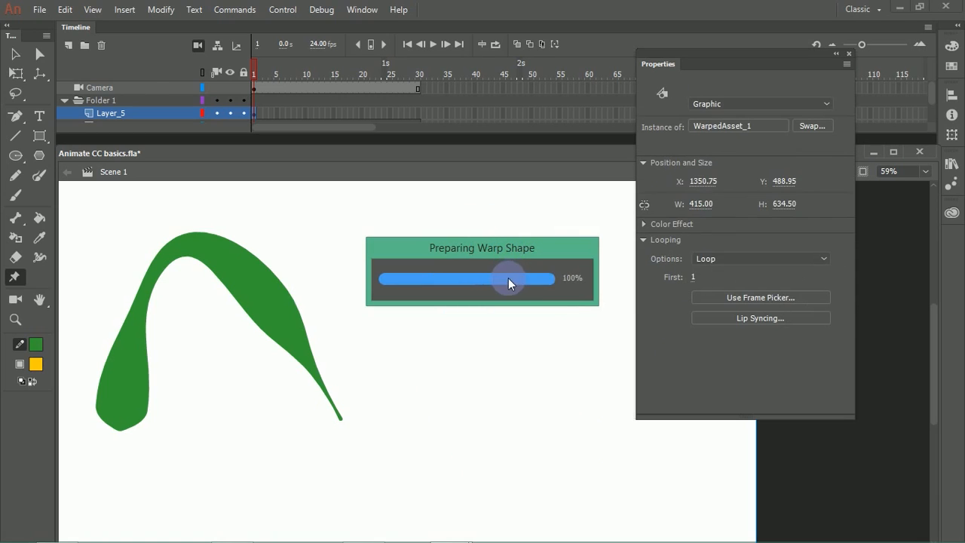
click(520, 342)
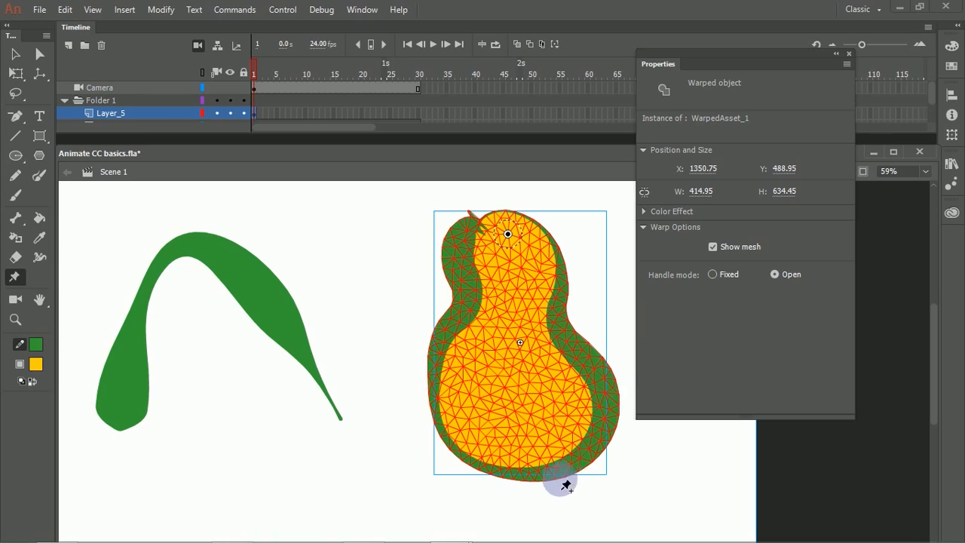
click(531, 453)
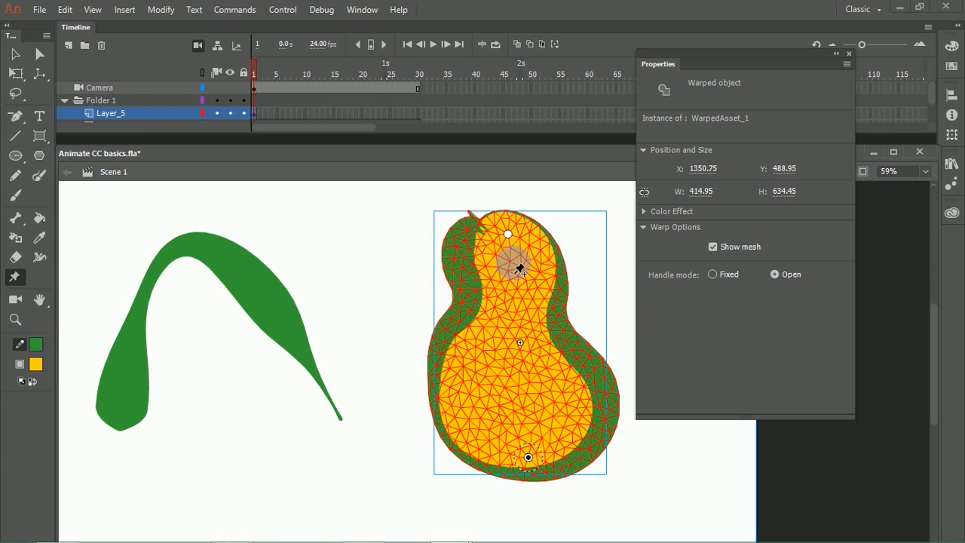
click(502, 237)
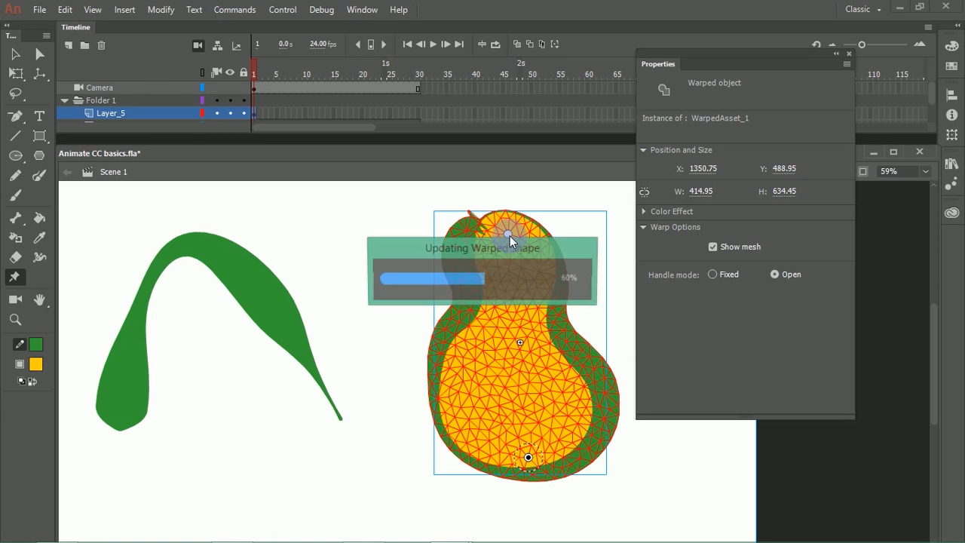
key(ctrl+z)
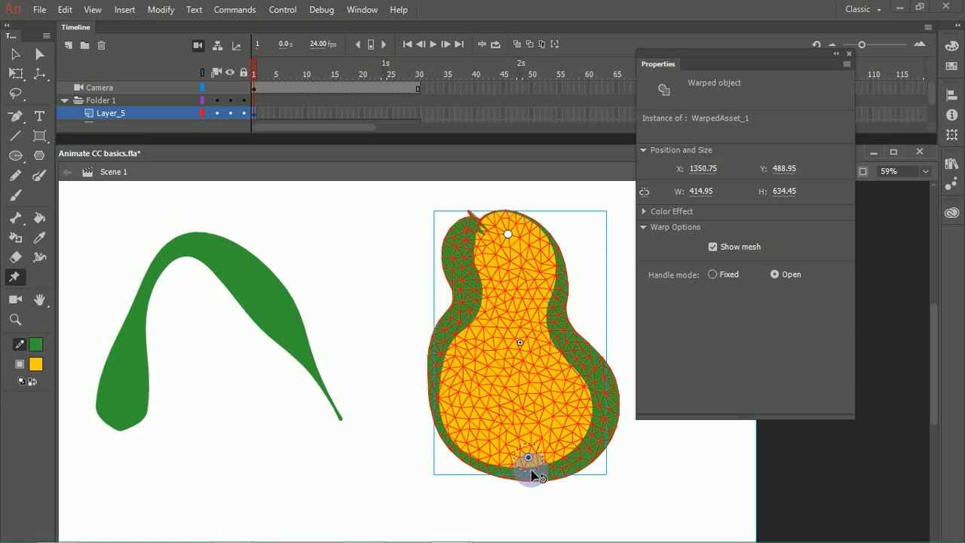
Step: Rotate the pear's bottom warp handle, pull both handles apart to stretch the shape, and move the upper handle back inward to distort it
drag(528, 476, 538, 445)
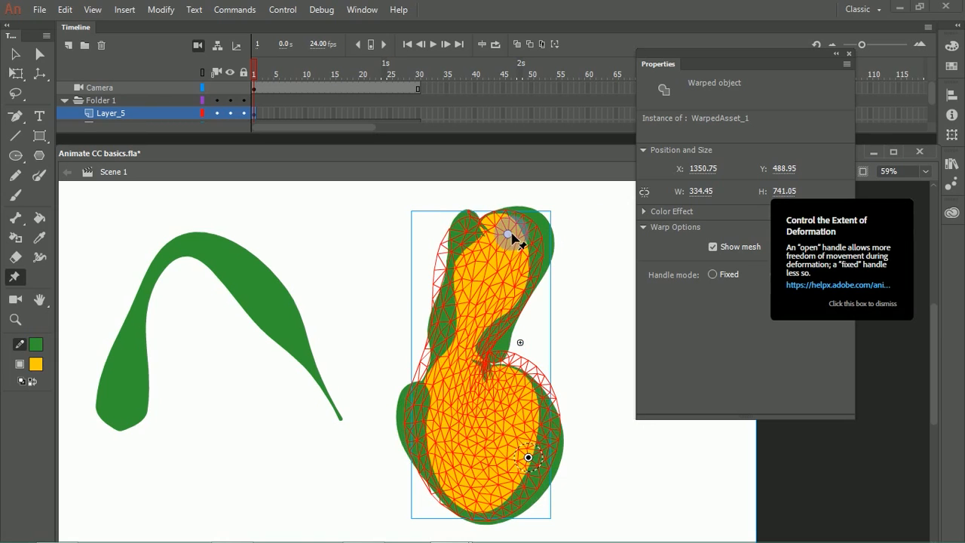
drag(508, 236, 354, 295)
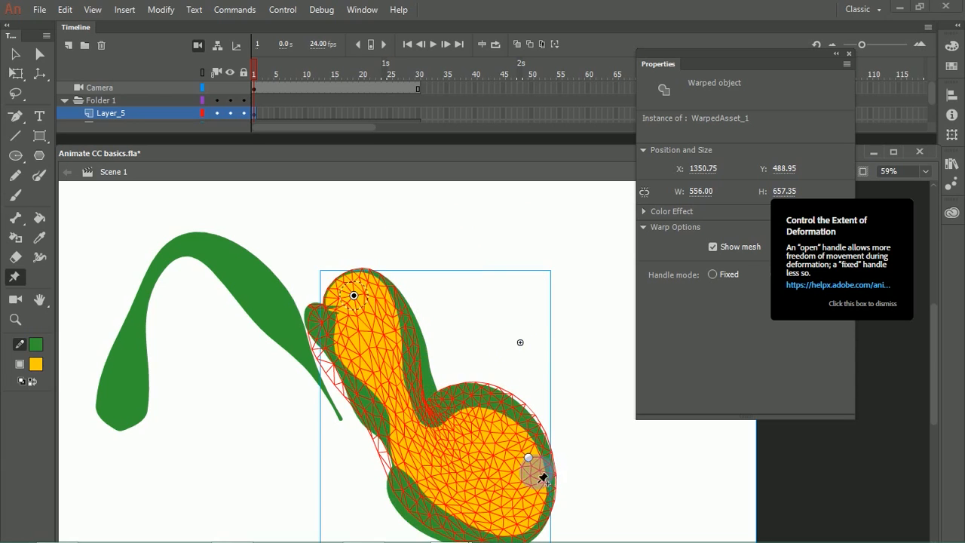
drag(529, 458, 727, 453)
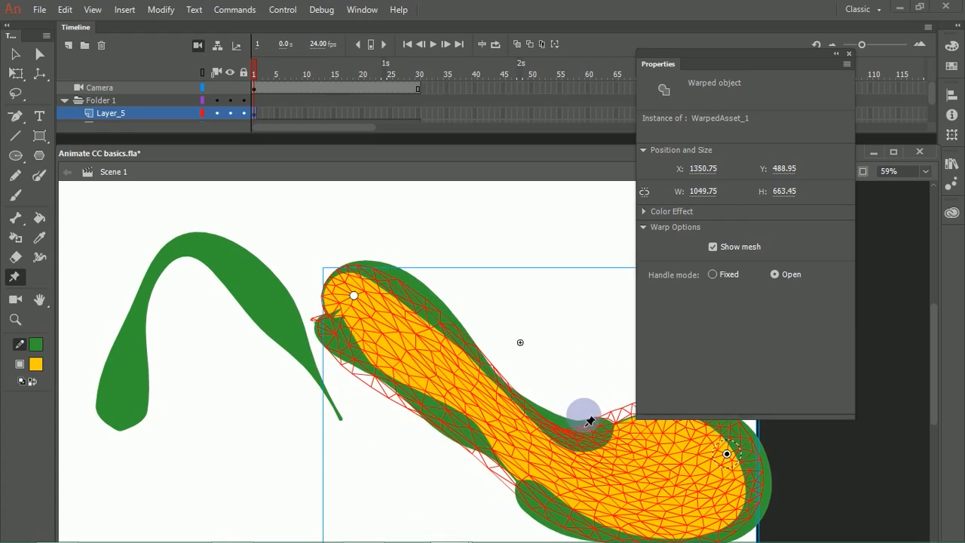
drag(353, 295, 442, 370)
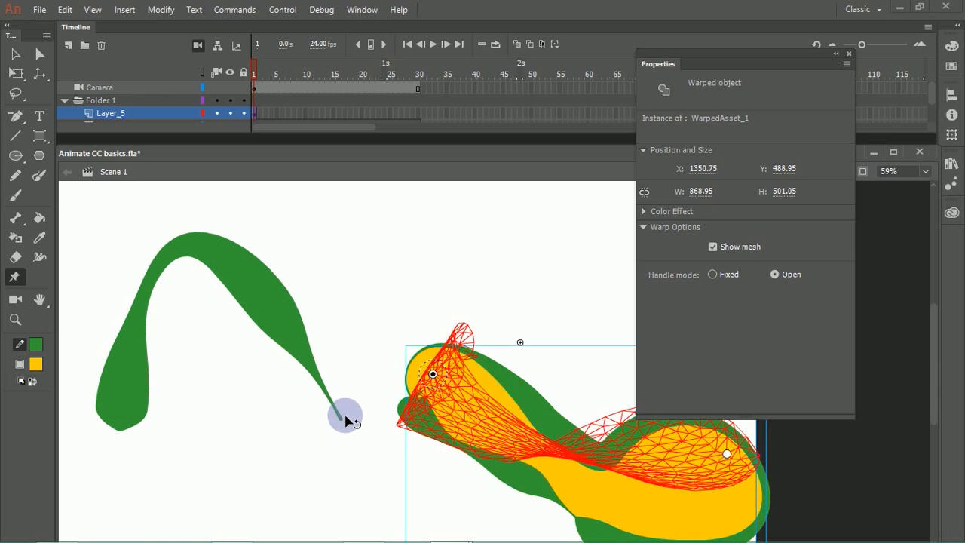
Step: Move the warped pear object on the stage with the Selection tool
click(16, 54)
drag(566, 468, 473, 387)
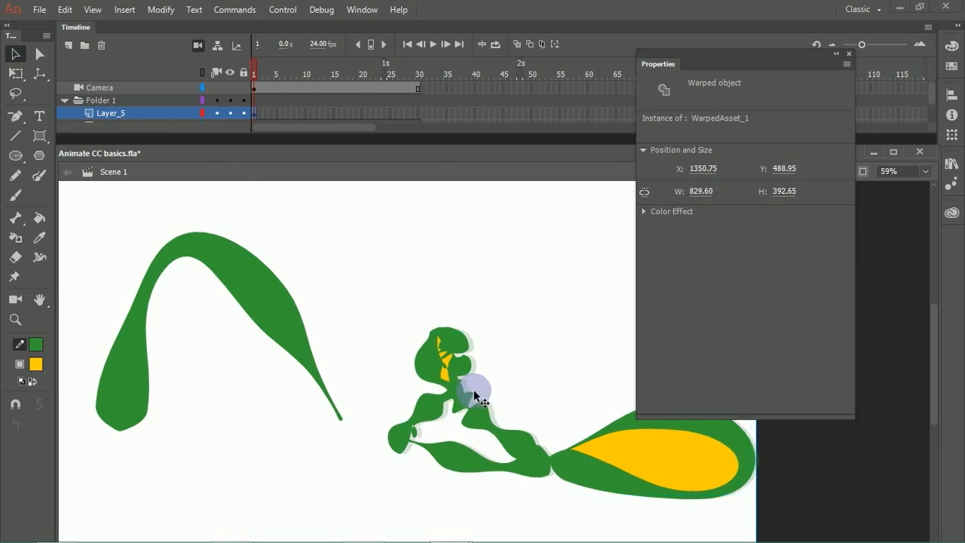
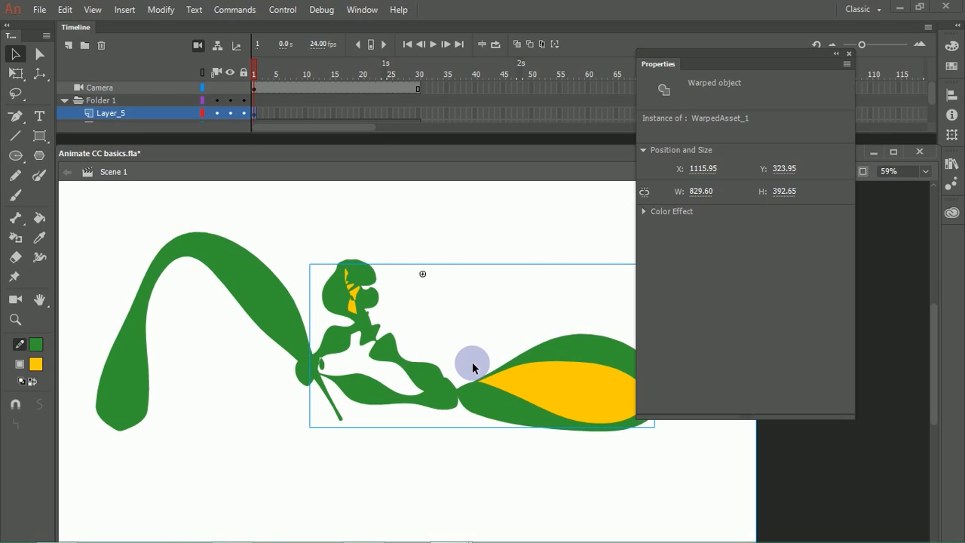
Step: Delete Folder 1 together with all the layers nested in it
click(461, 294)
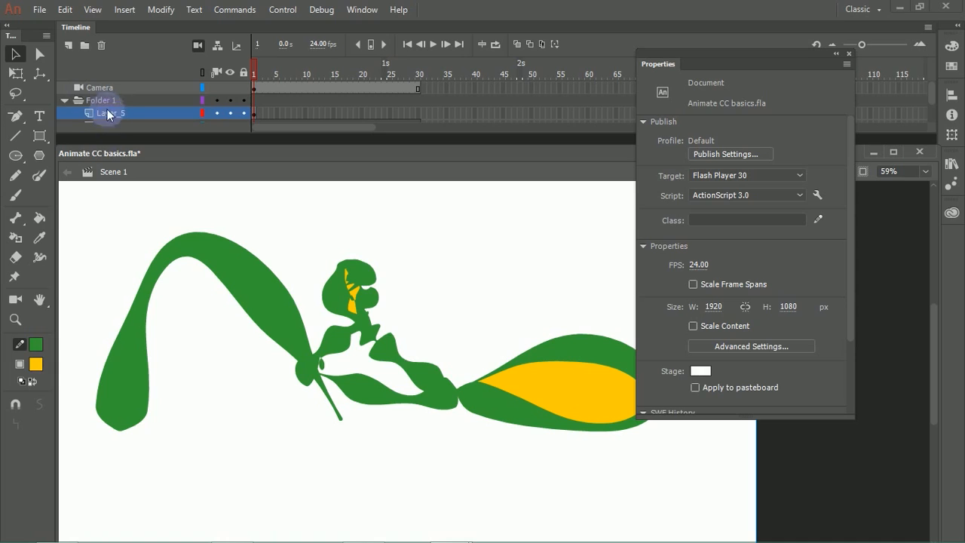
click(69, 100)
click(67, 101)
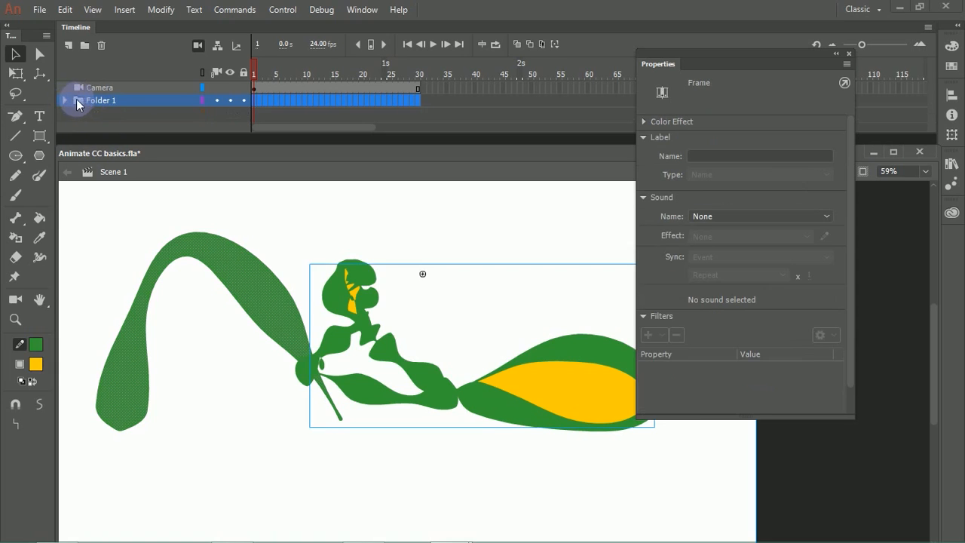
click(102, 47)
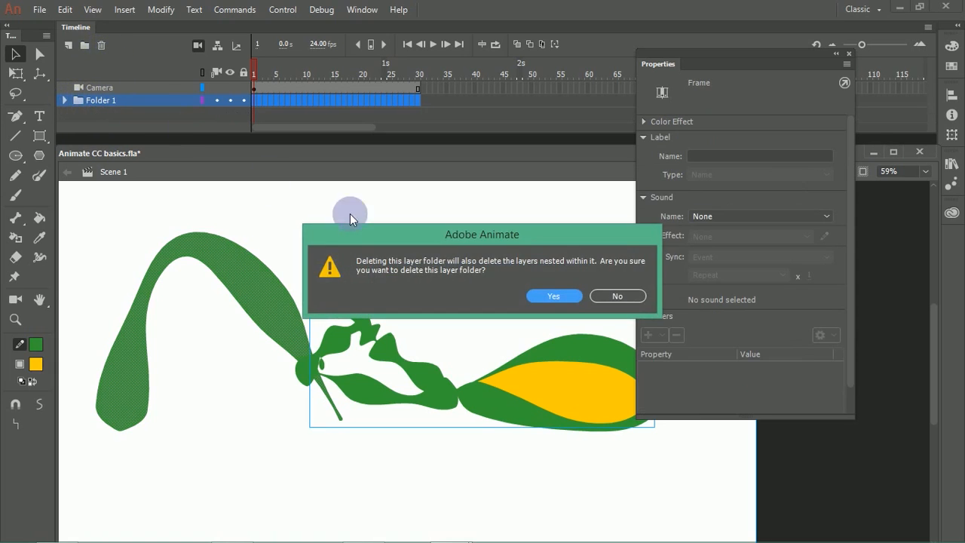
click(553, 295)
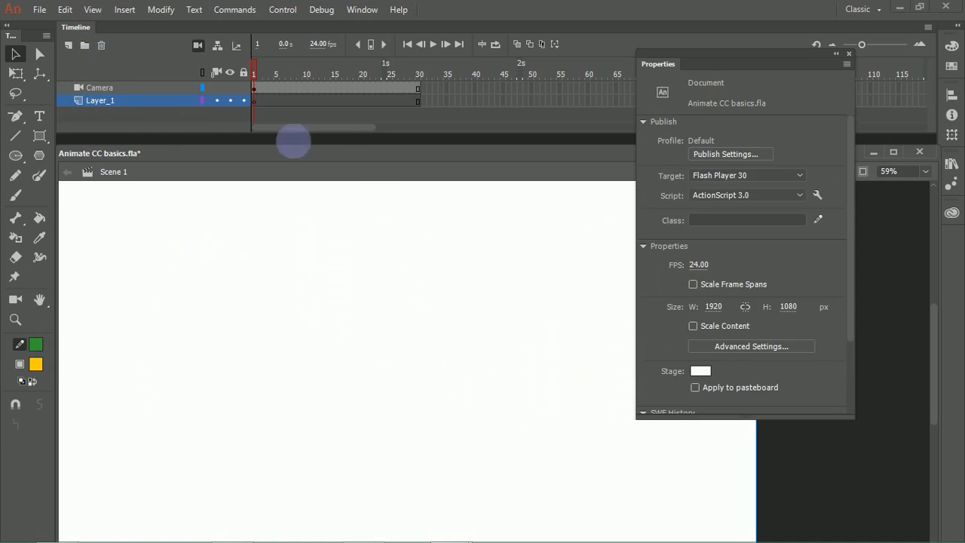
Step: Remove the Camera layer from the timeline and collapse the floating Properties panel
click(111, 89)
click(102, 46)
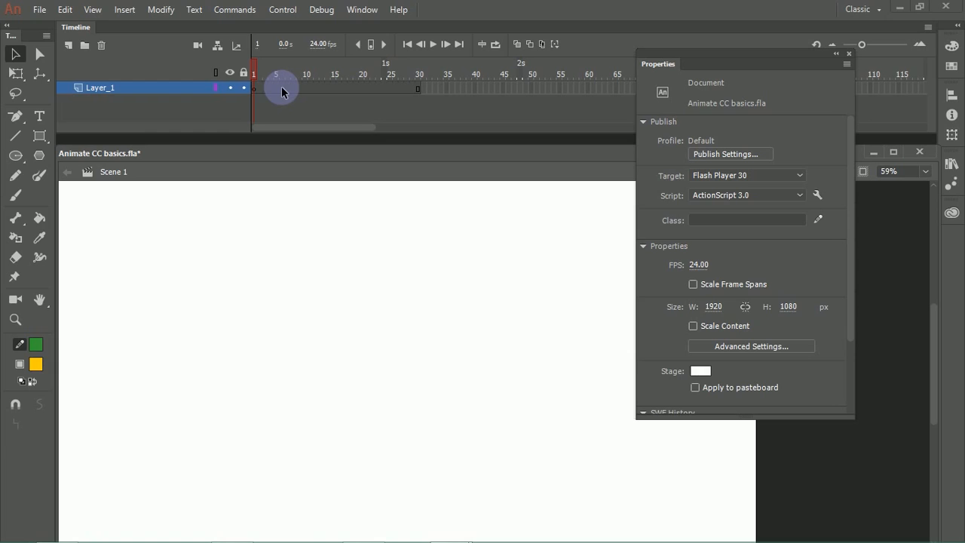
click(835, 53)
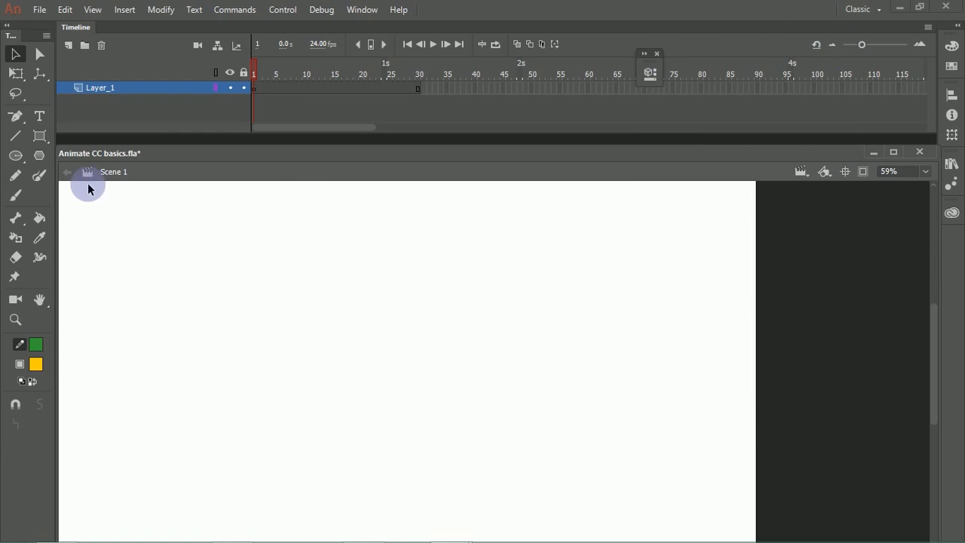
Step: Draw a short, wavy green variable-width stroke with the Pencil tool, undoing the first long attempt
click(15, 176)
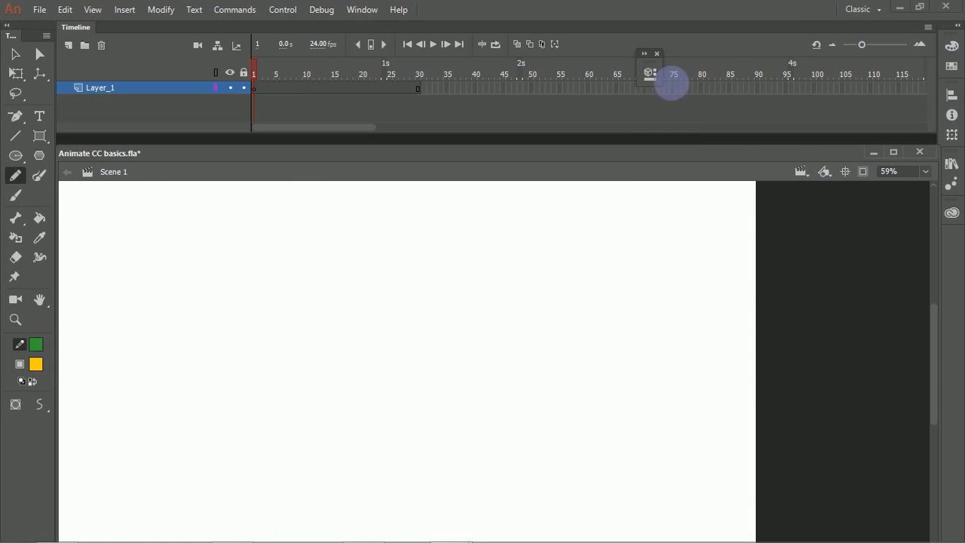
click(650, 76)
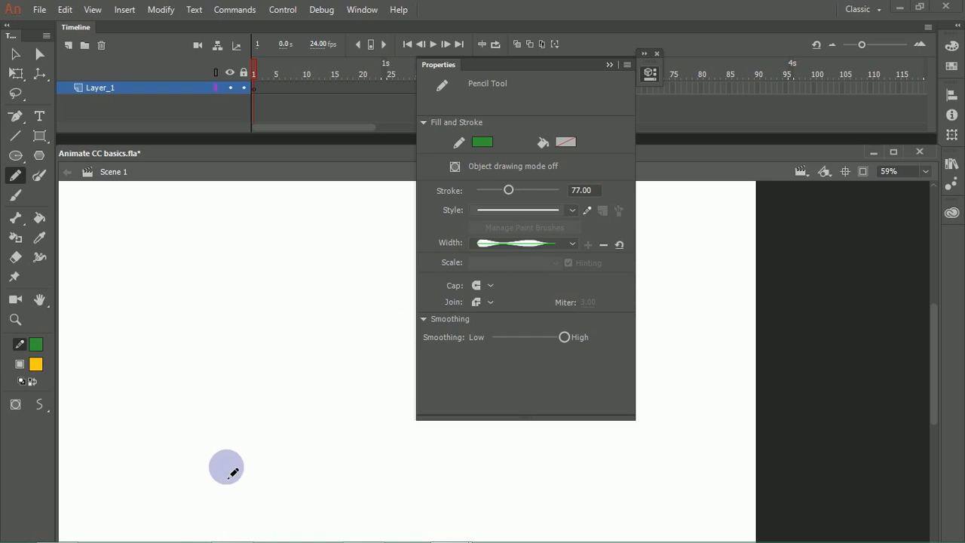
mouse_move(172, 486)
mouse_down()
mouse_move(286, 387)
mouse_move(347, 286)
mouse_move(486, 265)
mouse_up()
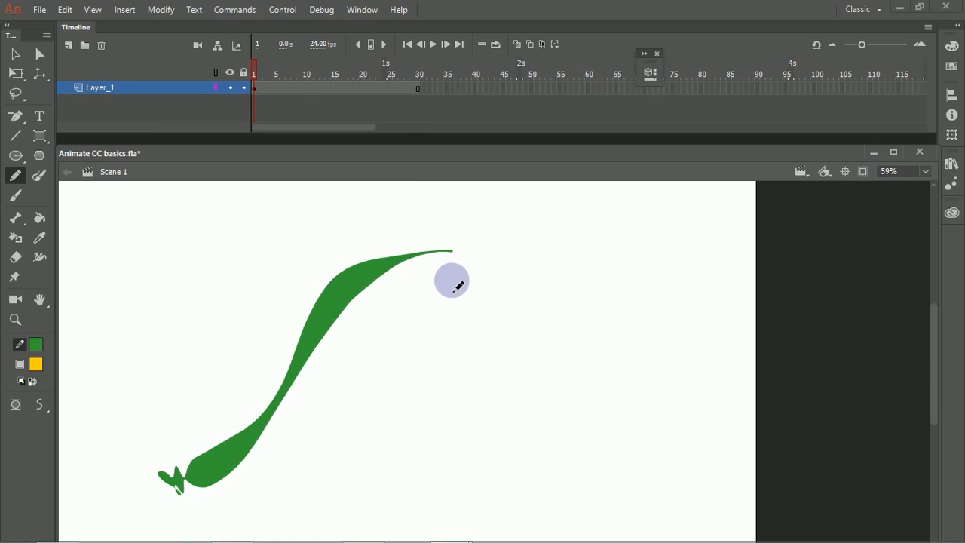
key(ctrl+z)
drag(274, 481, 317, 329)
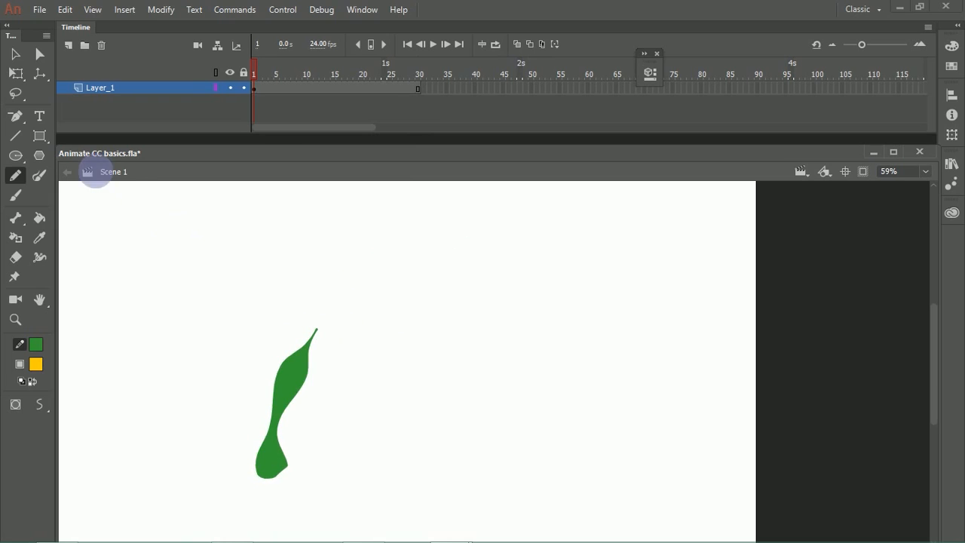
Step: Lengthen the green stroke by pulling its thin tip up and outward, and bend its middle with the Selection tool
click(15, 53)
click(293, 391)
click(334, 355)
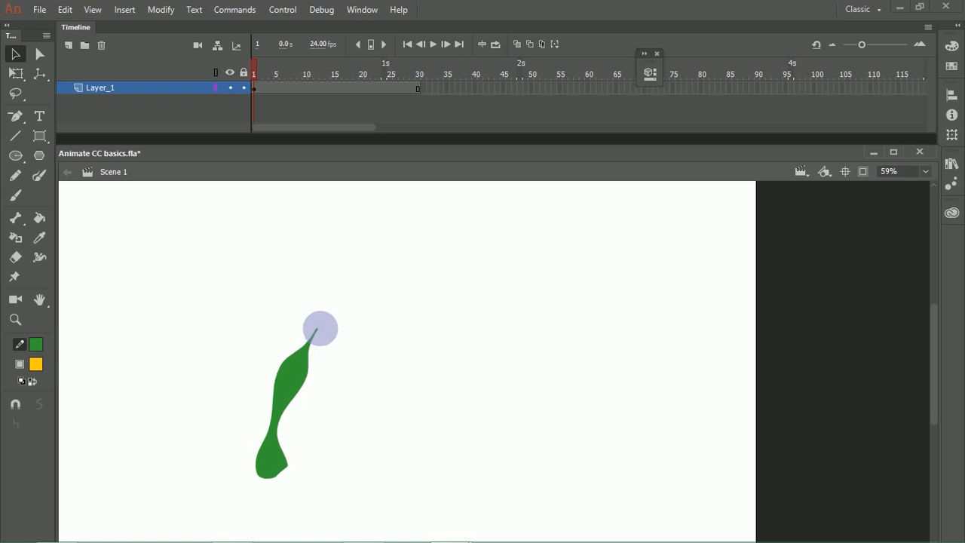
drag(324, 319, 322, 355)
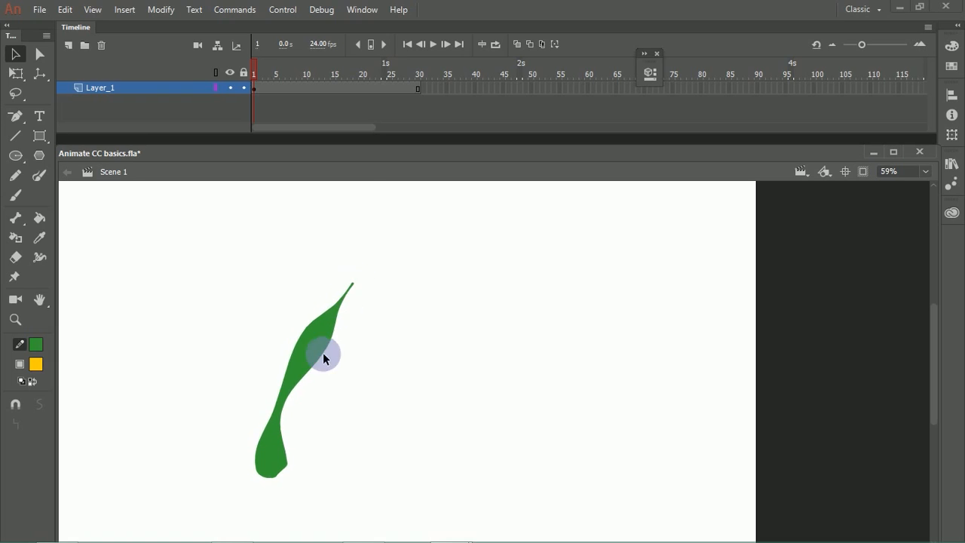
drag(353, 287, 382, 243)
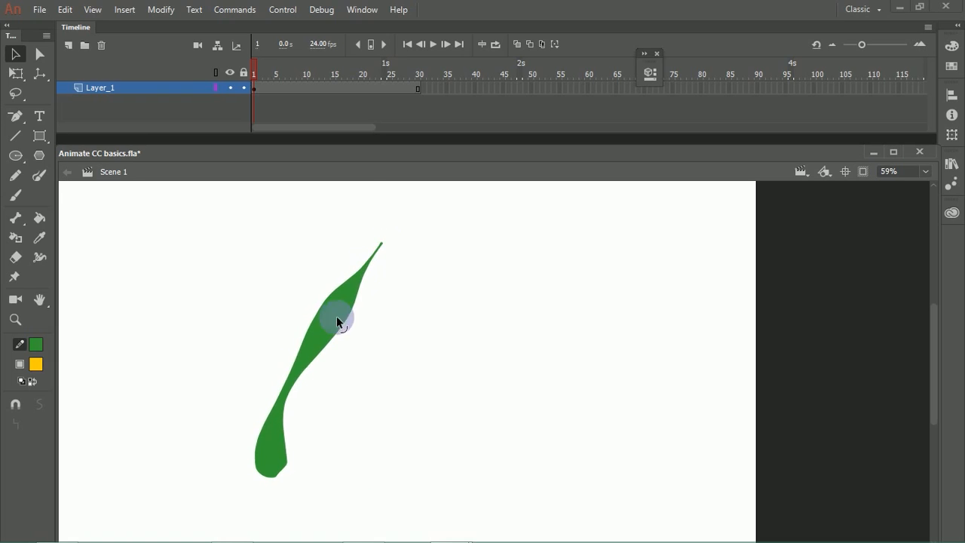
drag(303, 366, 319, 349)
Step: Convert the green stroke from a line to a fill, leaving it deselected
click(325, 336)
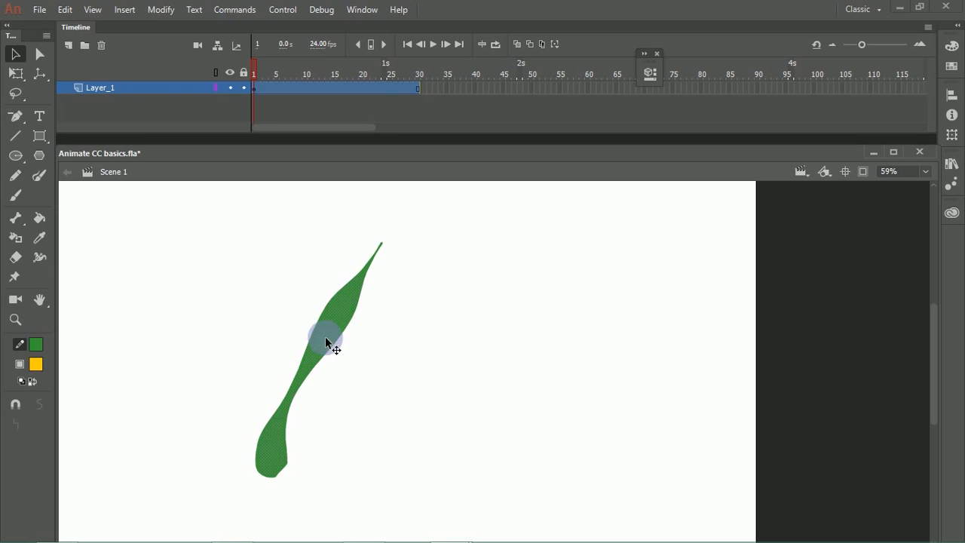
click(160, 10)
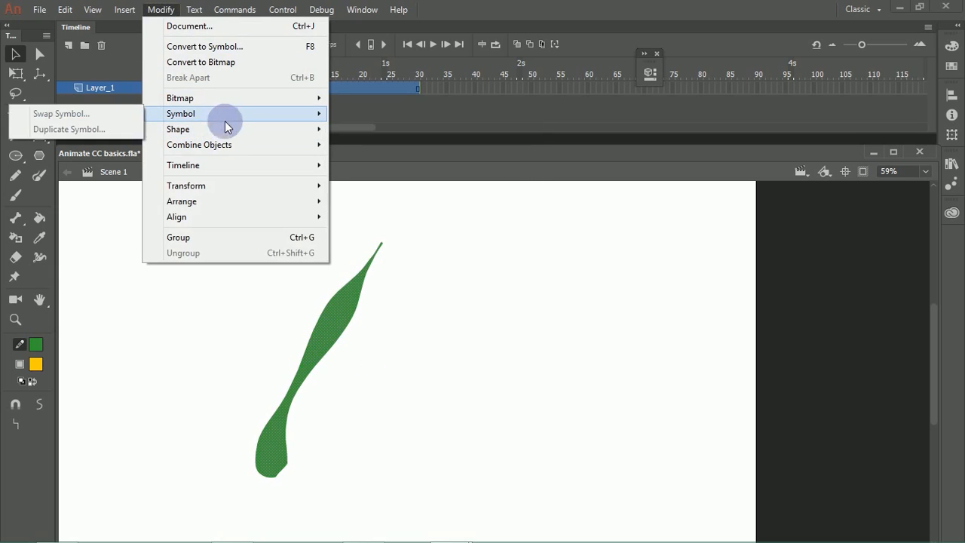
mouse_move(230, 131)
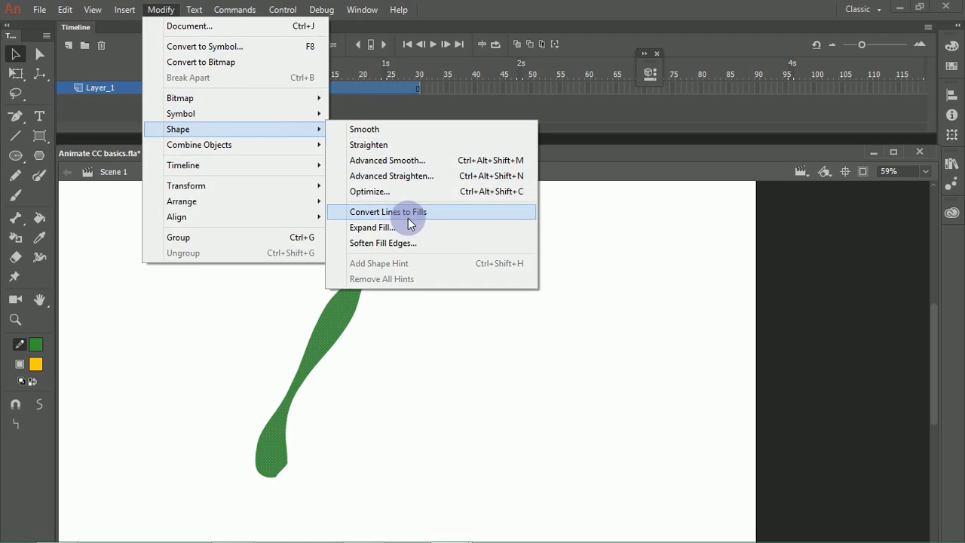
click(409, 215)
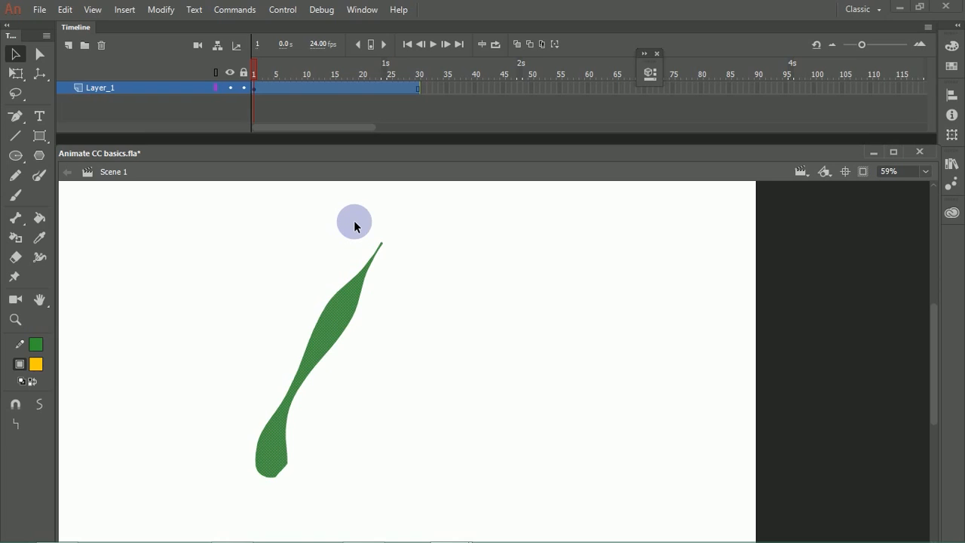
click(347, 354)
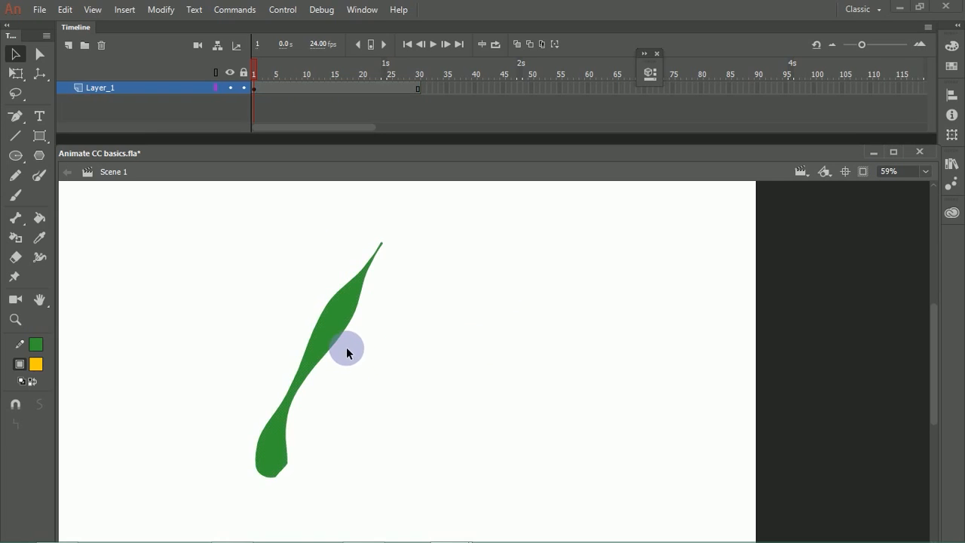
Step: Pull several pointed spikes out of the lower-right edge of the filled shape, plus one on its upper-left edge
click(345, 326)
click(359, 322)
drag(353, 315, 402, 324)
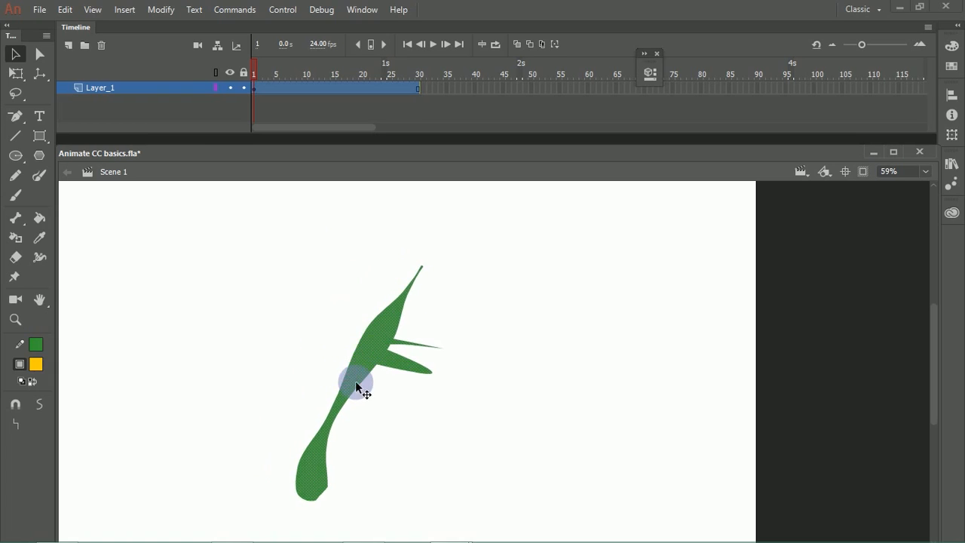
click(365, 383)
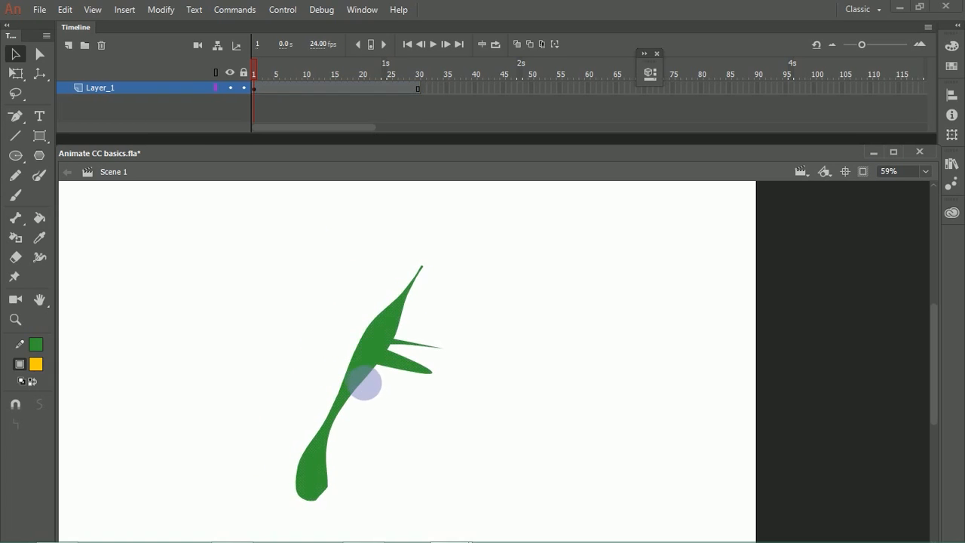
drag(393, 409, 376, 471)
drag(350, 358, 367, 314)
click(398, 283)
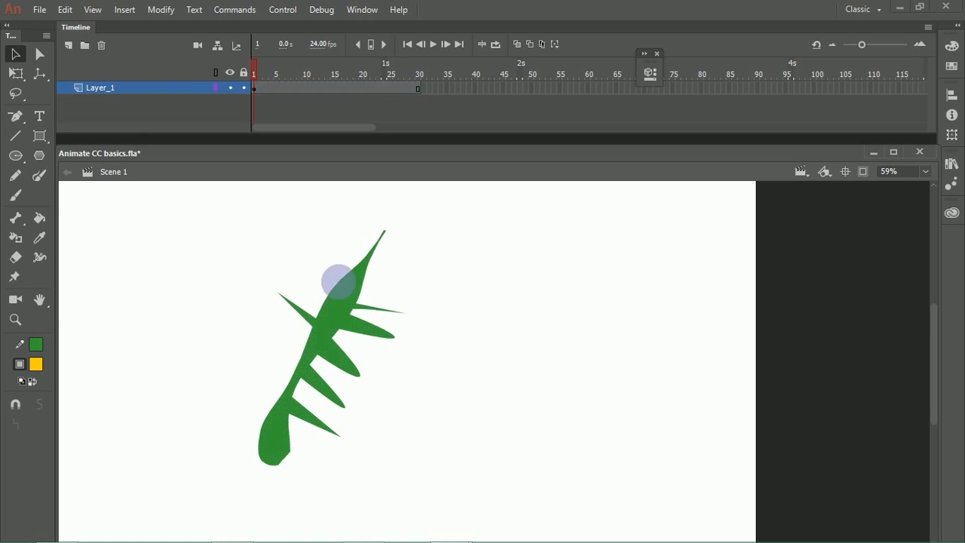
Step: Pull more pointed spikes out of the upper-left edge and one near the shape's base
drag(337, 283, 299, 269)
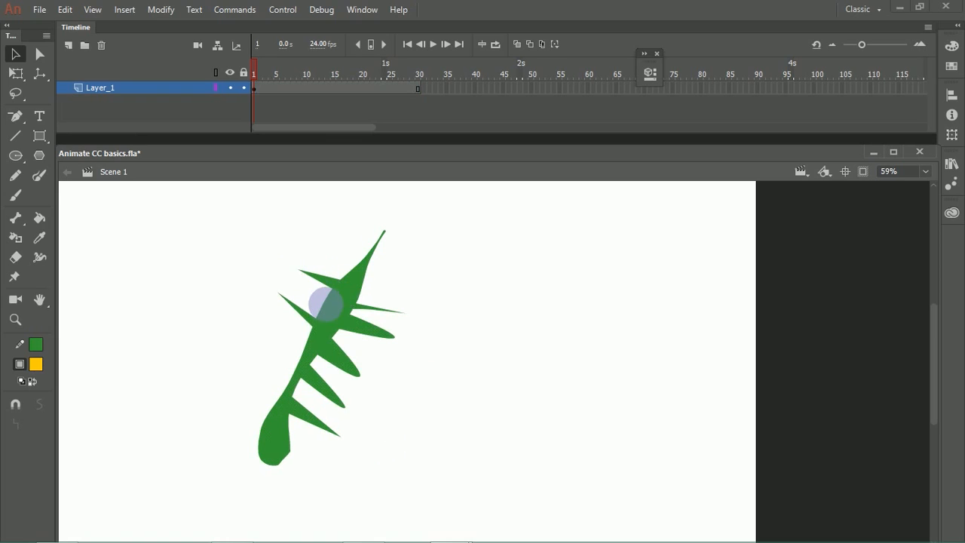
drag(317, 302, 283, 284)
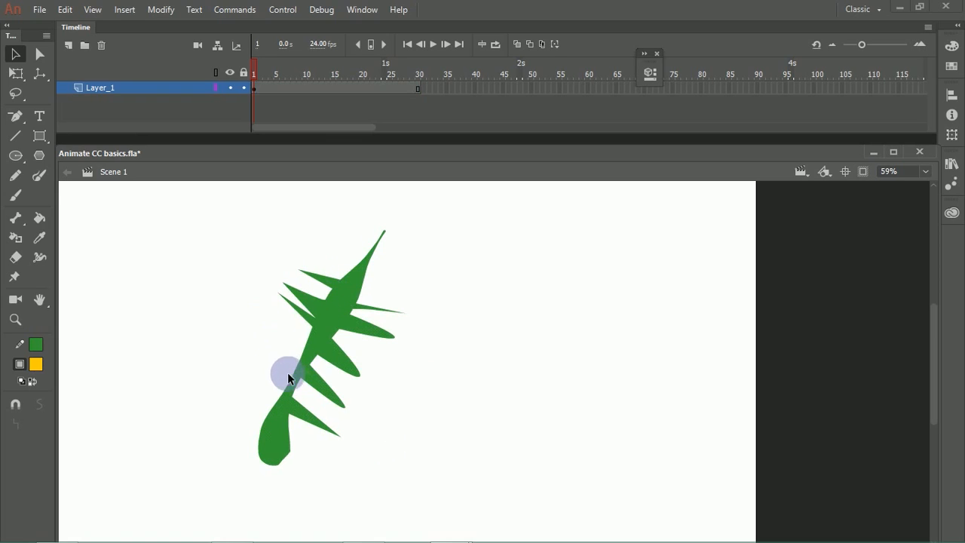
drag(293, 375, 200, 334)
drag(219, 377, 275, 373)
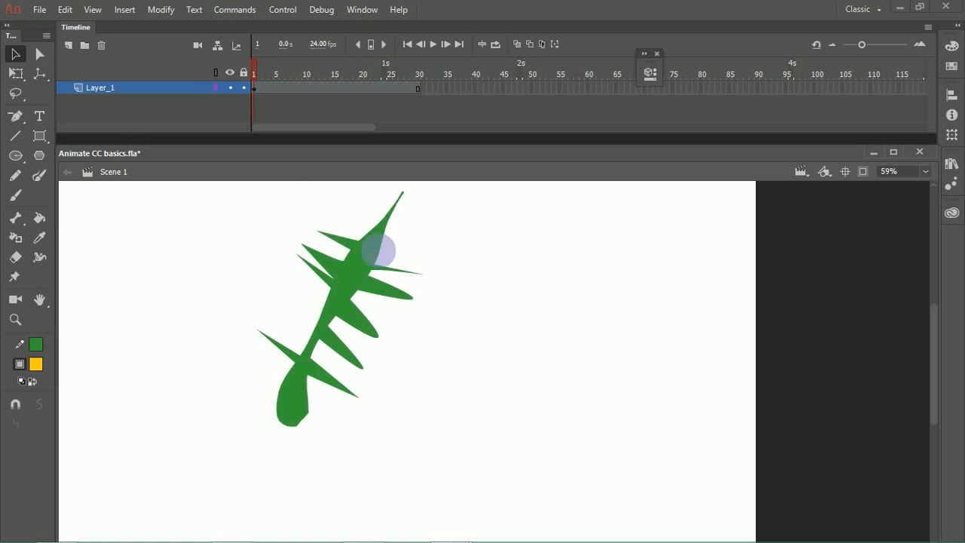
drag(379, 244, 363, 289)
click(419, 312)
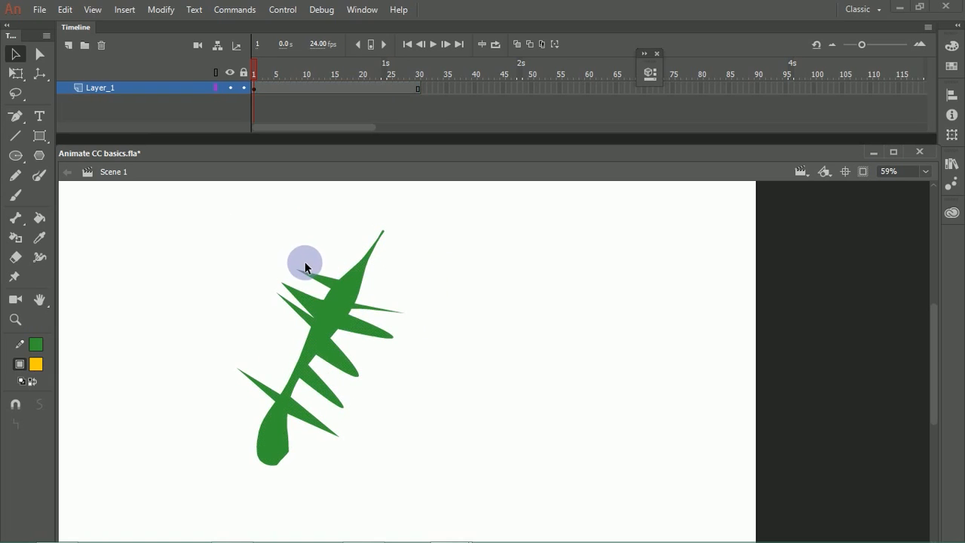
Step: Select the whole spiky green shape and undo that selection change
click(325, 312)
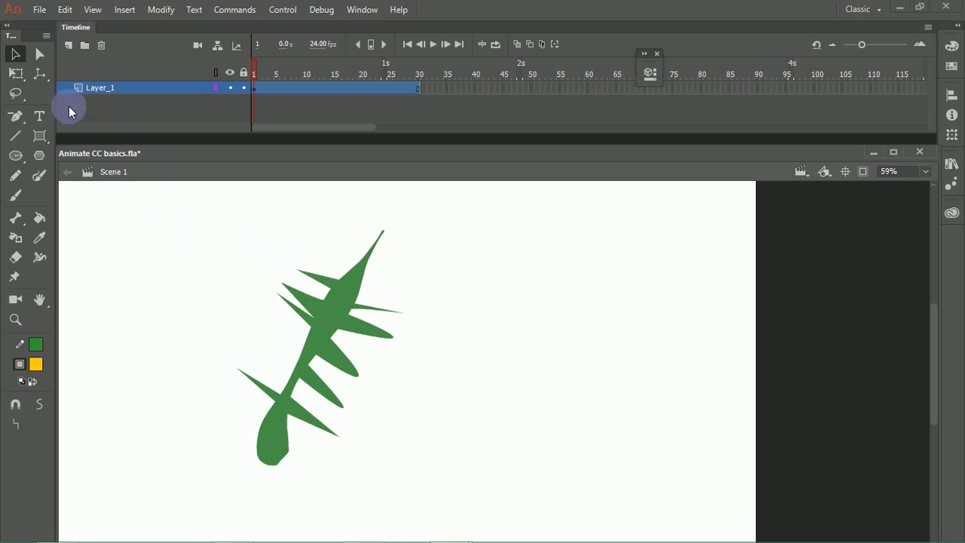
click(65, 9)
mouse_move(94, 10)
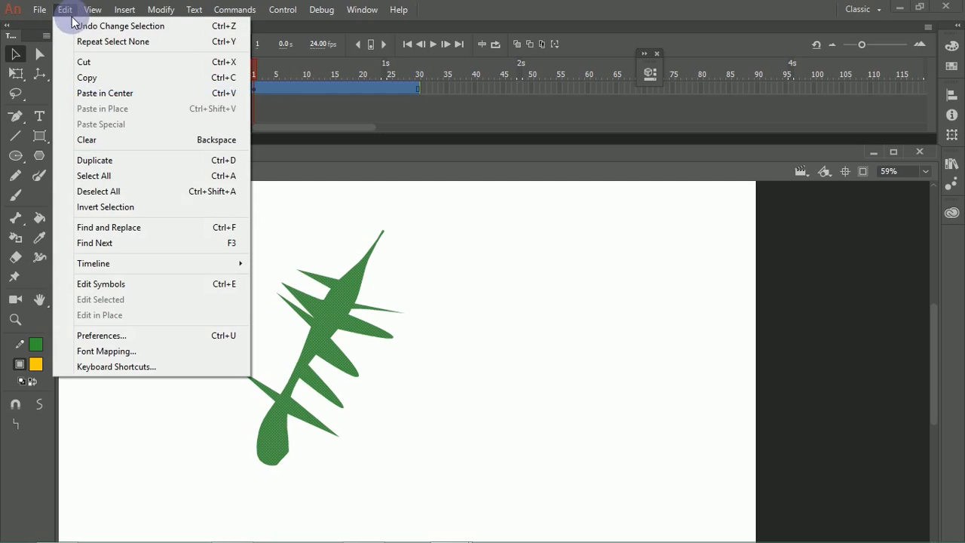
click(121, 26)
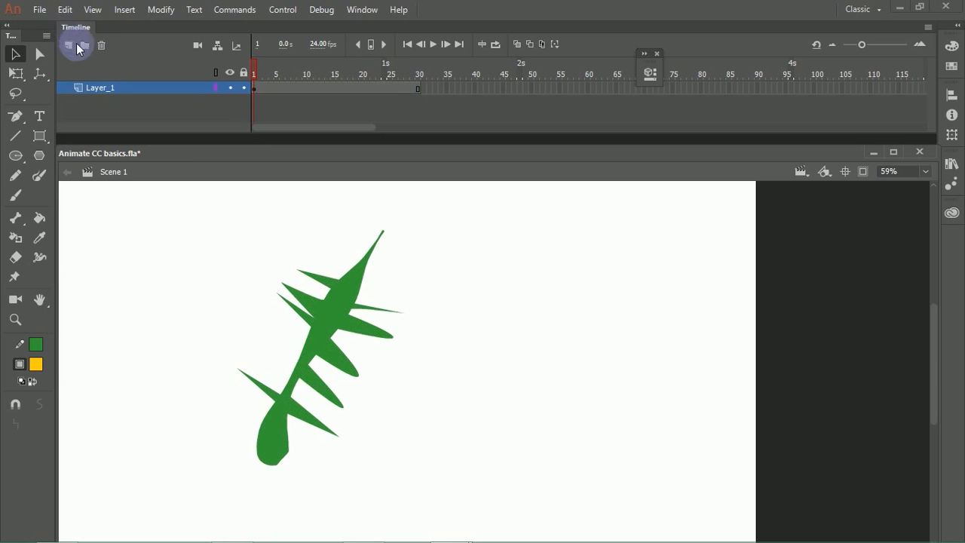
click(64, 10)
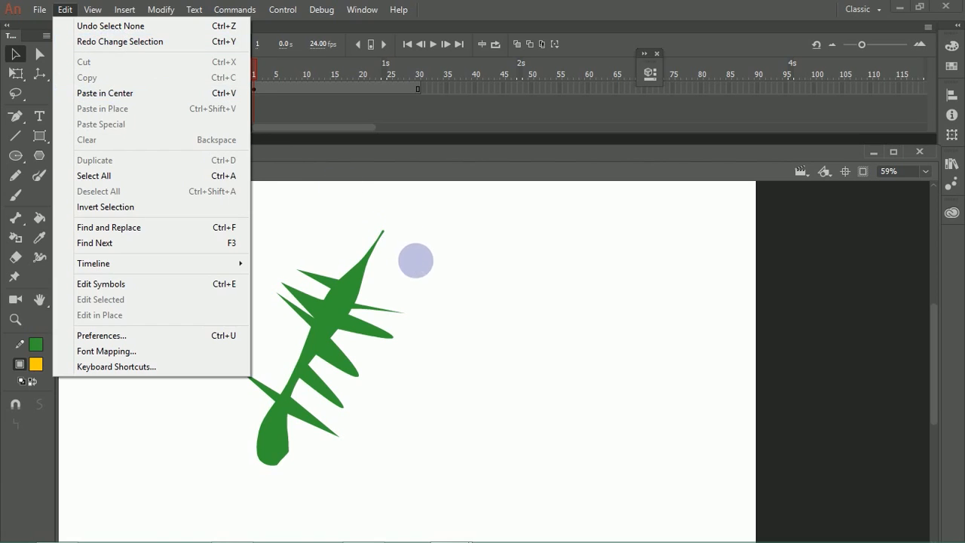
click(410, 259)
Step: Copy the upper part of the spiky shape, paste it in the centre, and undo the paste
mouse_move(424, 217)
mouse_down()
mouse_move(423, 229)
mouse_move(286, 335)
mouse_up()
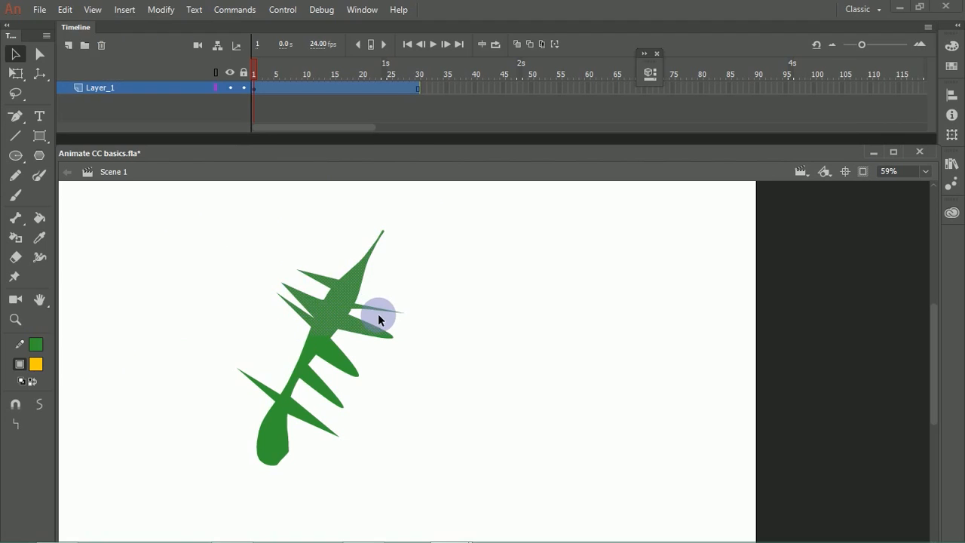
key(ctrl+v)
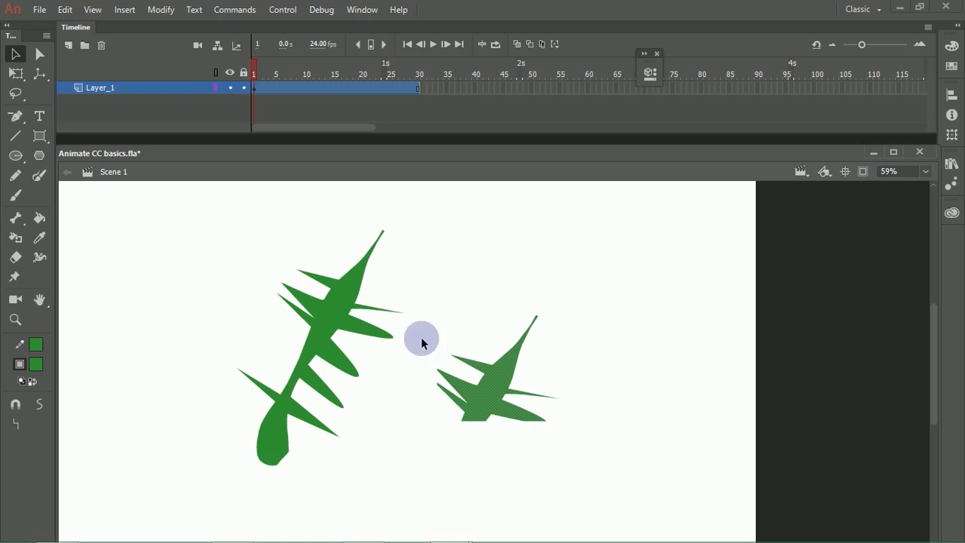
click(65, 9)
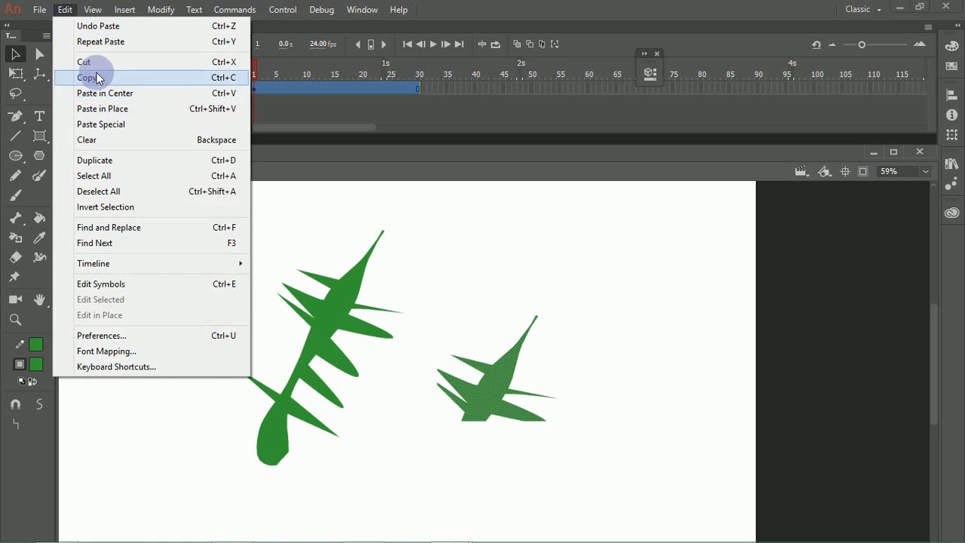
click(503, 300)
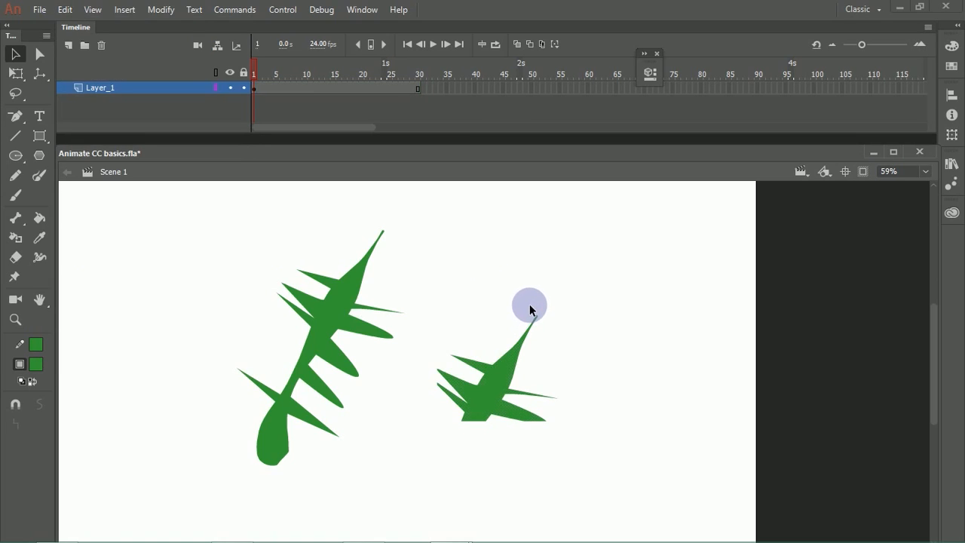
key(ctrl+z)
key(ctrl+z)
Step: Marquee-select the entire spiky green shape and delete it from the stage
drag(252, 235, 462, 354)
click(400, 289)
drag(265, 245, 474, 355)
click(489, 258)
drag(253, 217, 496, 368)
drag(176, 194, 444, 466)
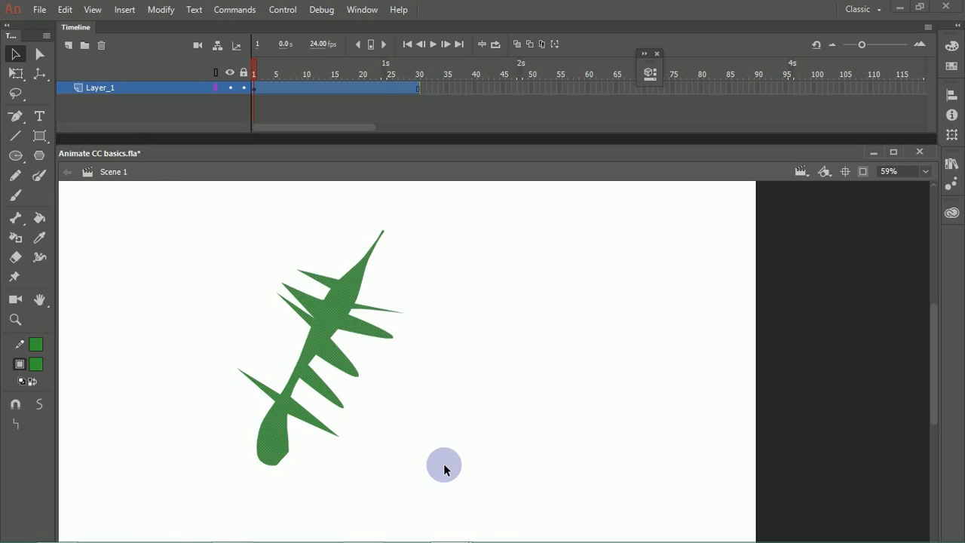
key(Delete)
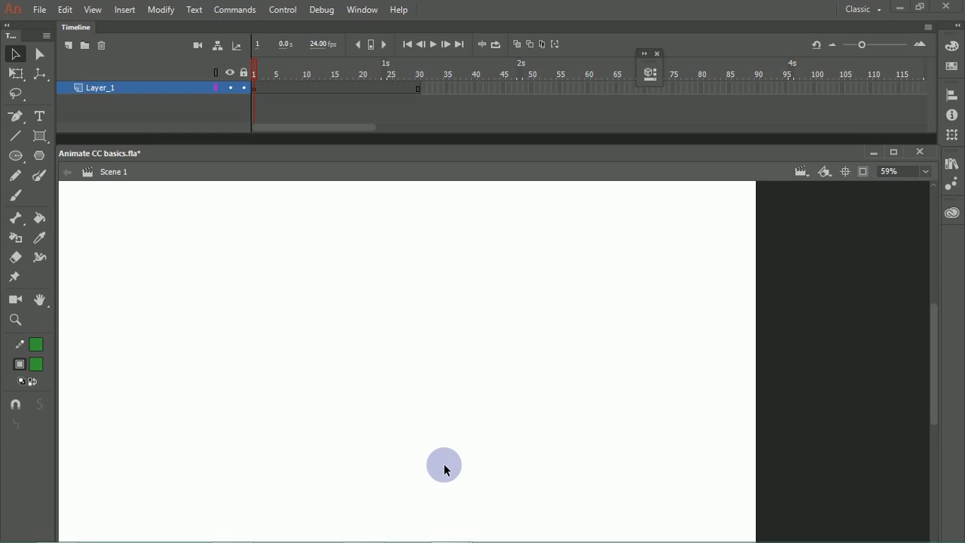
Step: Undo the deletion of the spiky green shape, try the Clear command on it, and undo that clear
key(ctrl+z)
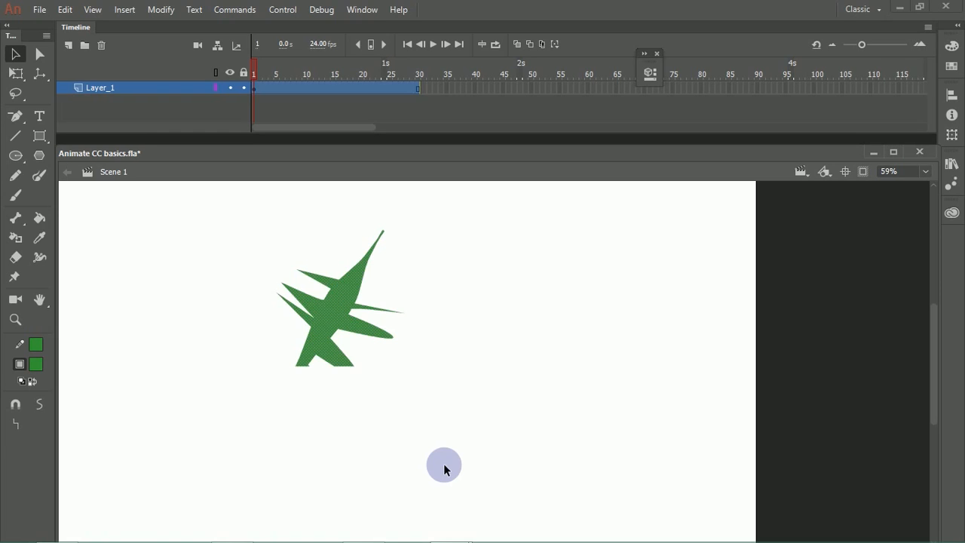
click(65, 10)
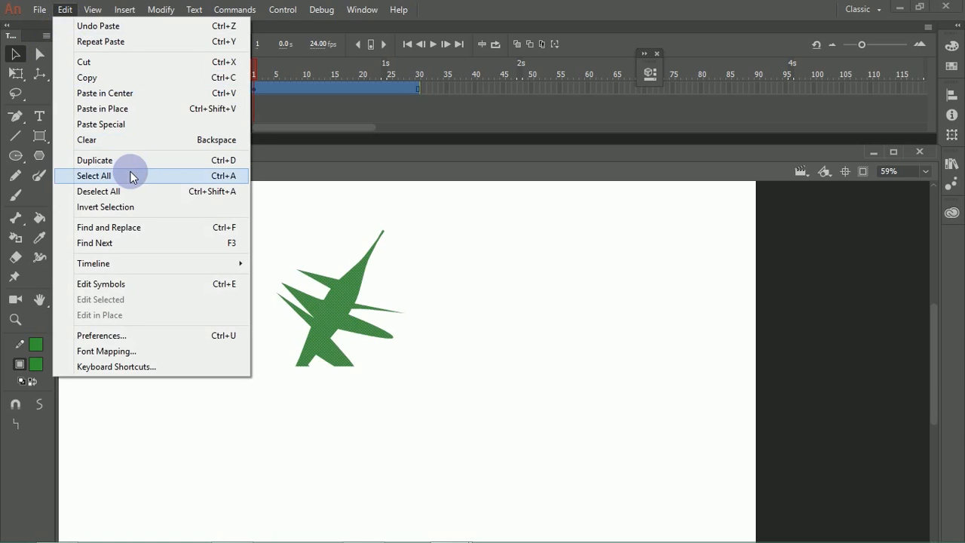
click(197, 141)
key(ctrl+z)
click(67, 9)
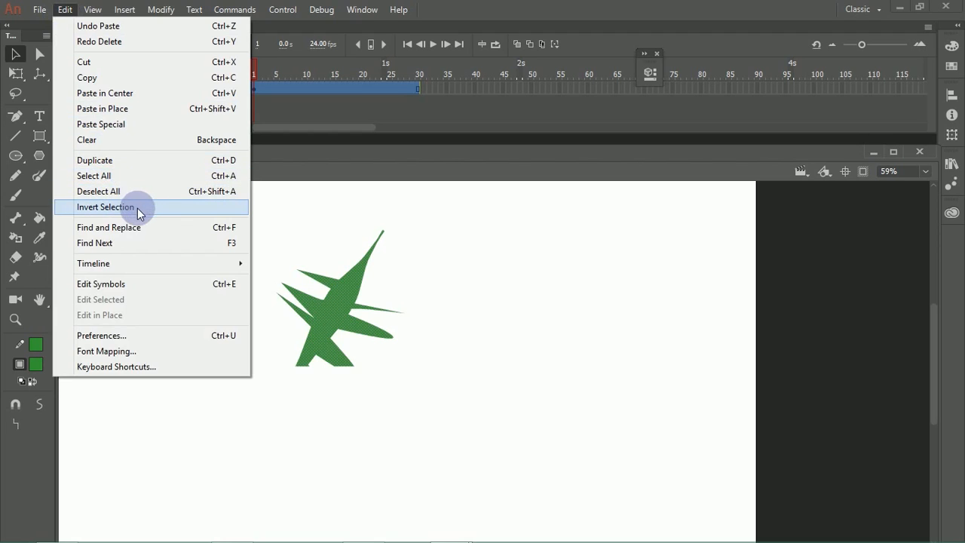
click(302, 208)
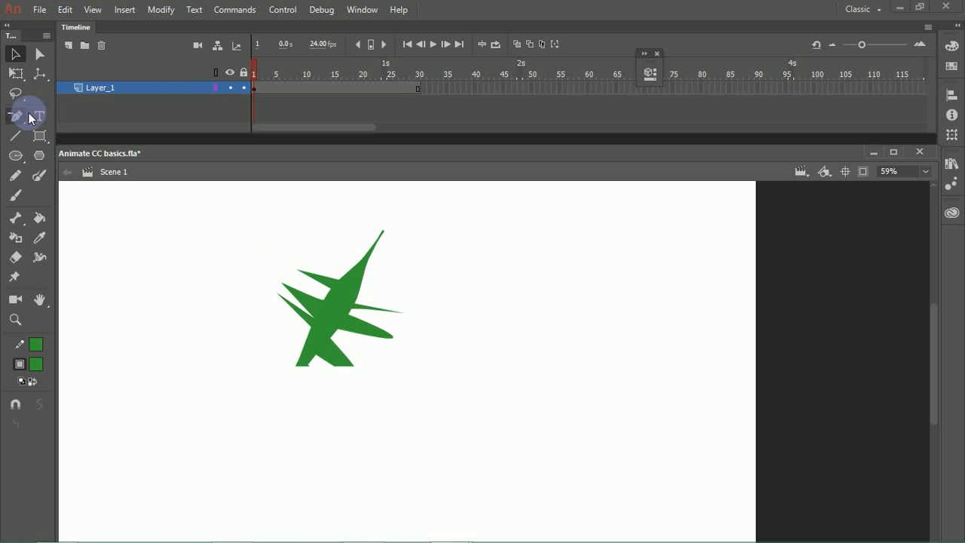
Step: Lasso a narrow strip along the middle of the spiky shape and, with the selection inverted, recolour everything around it dark blue (#330099)
click(15, 95)
mouse_move(351, 288)
mouse_down()
mouse_move(318, 337)
mouse_move(356, 286)
mouse_move(324, 306)
mouse_move(292, 346)
mouse_up()
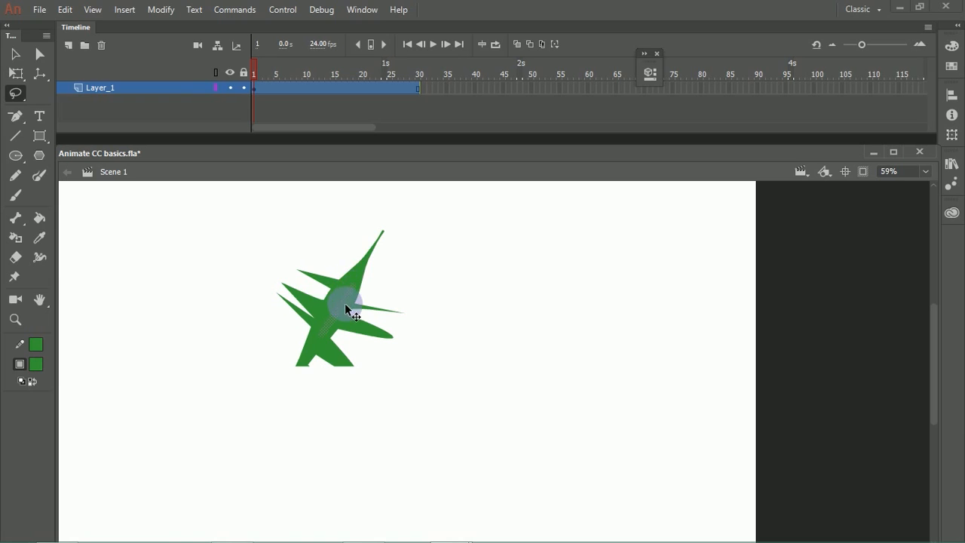
click(66, 10)
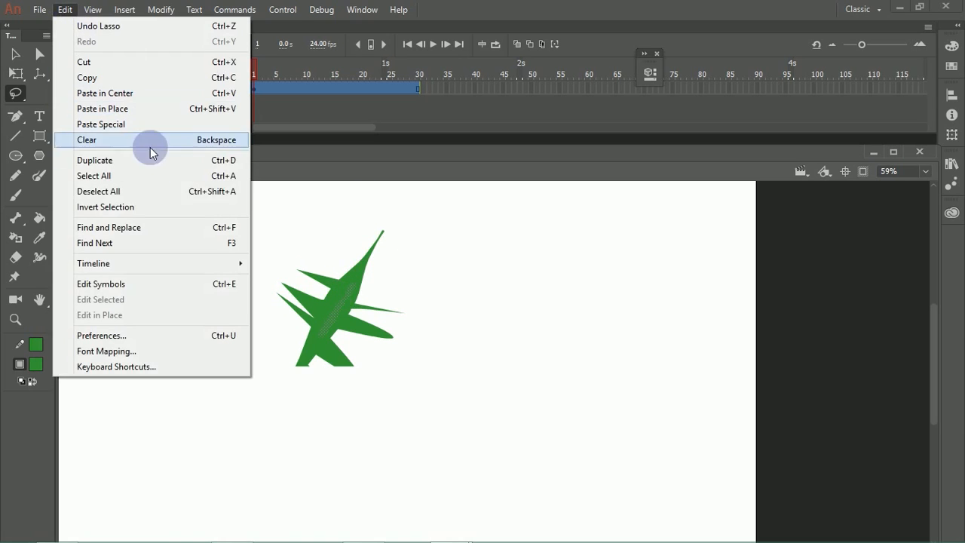
click(161, 205)
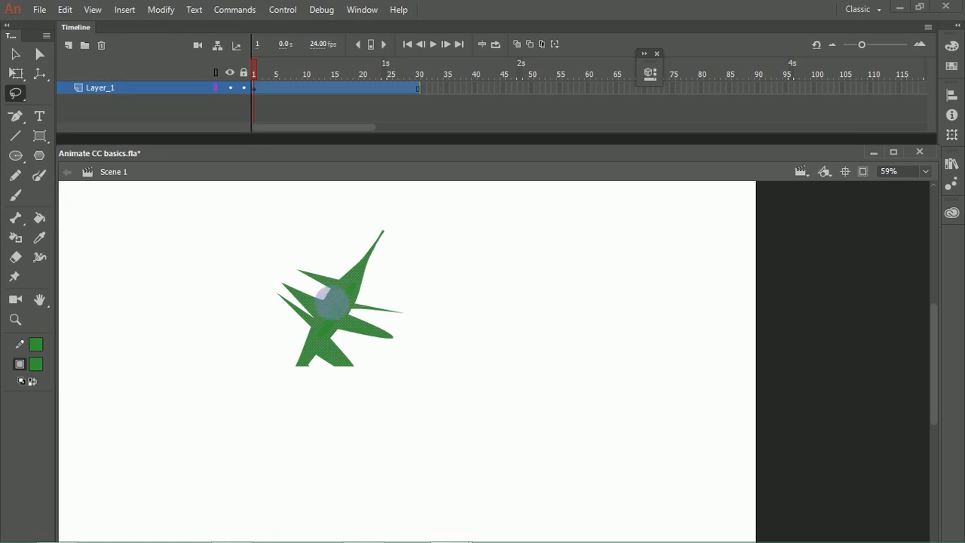
click(41, 365)
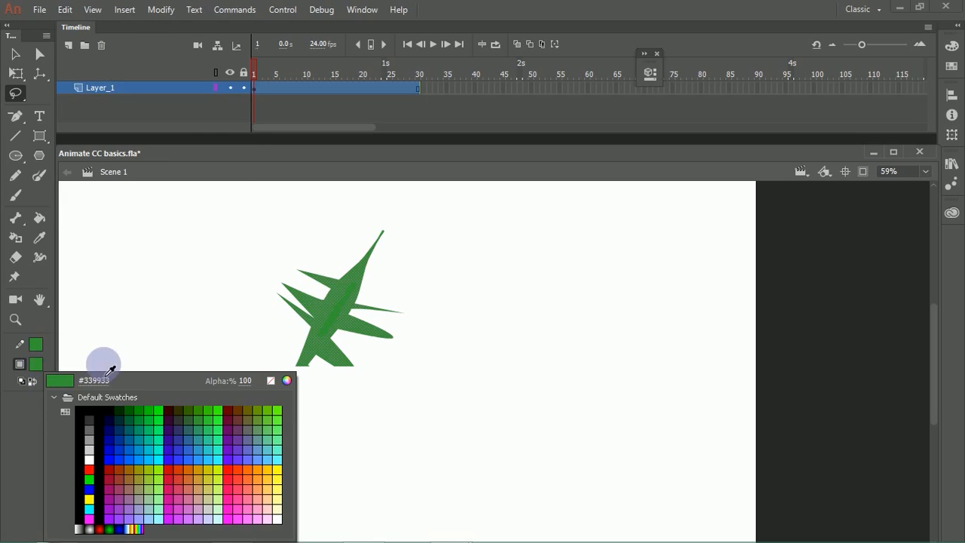
click(180, 439)
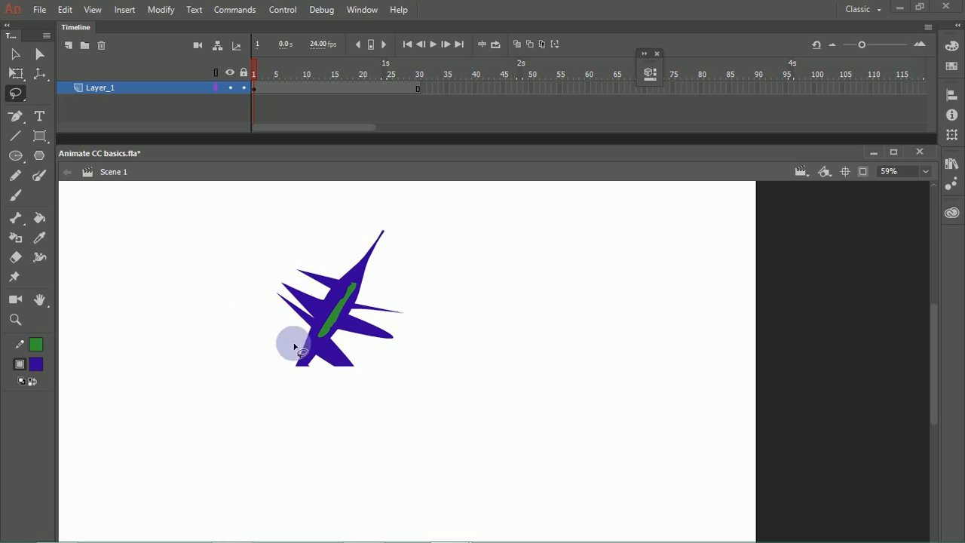
click(64, 9)
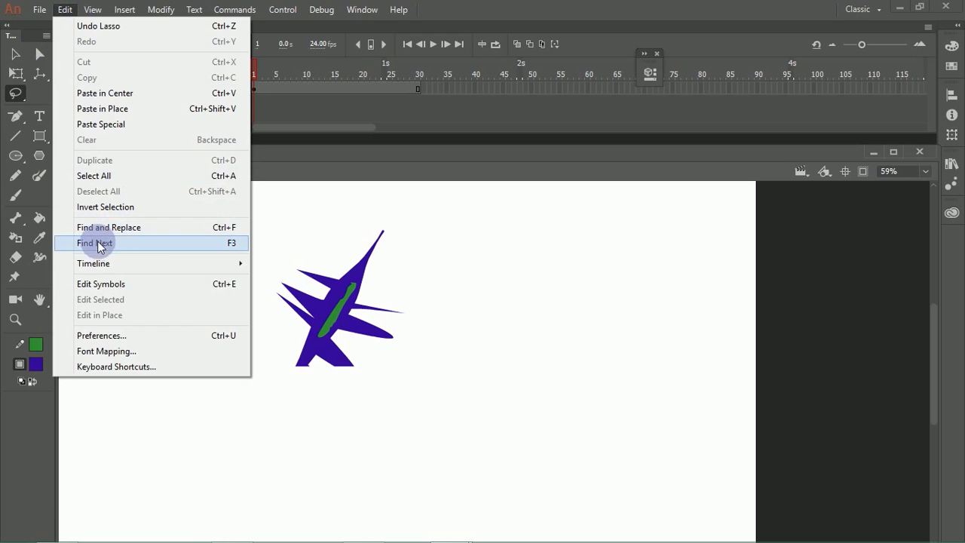
click(131, 227)
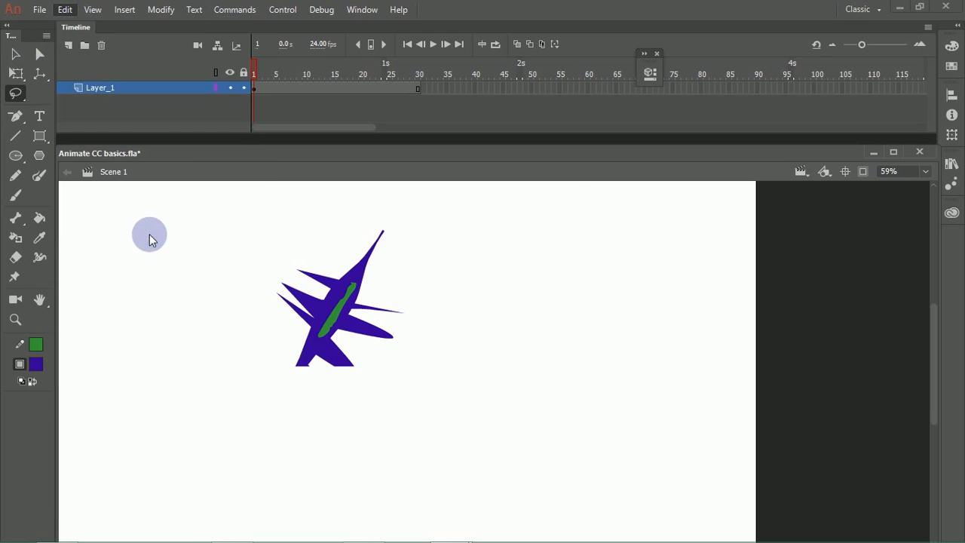
click(459, 261)
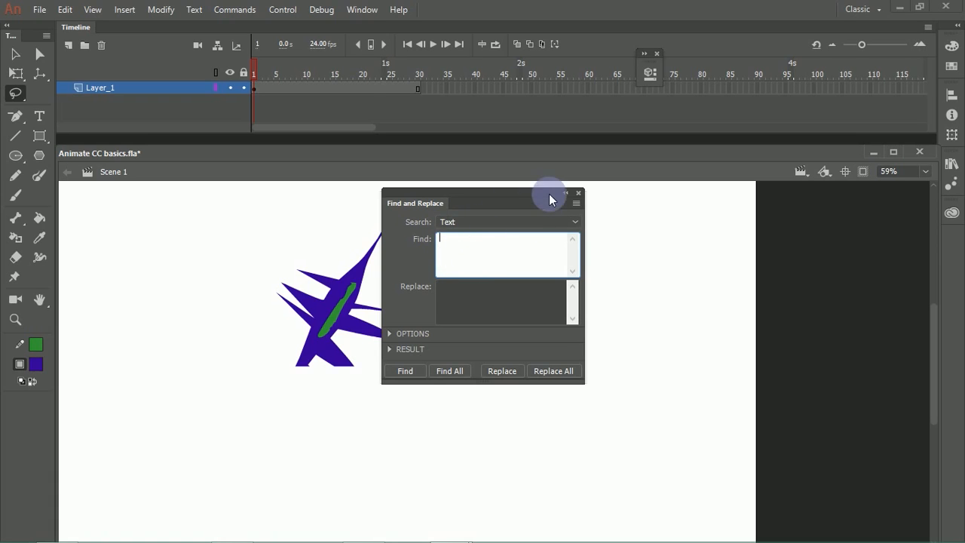
click(578, 194)
Step: Add the text "Flash tutorial" beside the spiky shape and scatter five copies of it around the stage
click(39, 116)
click(497, 260)
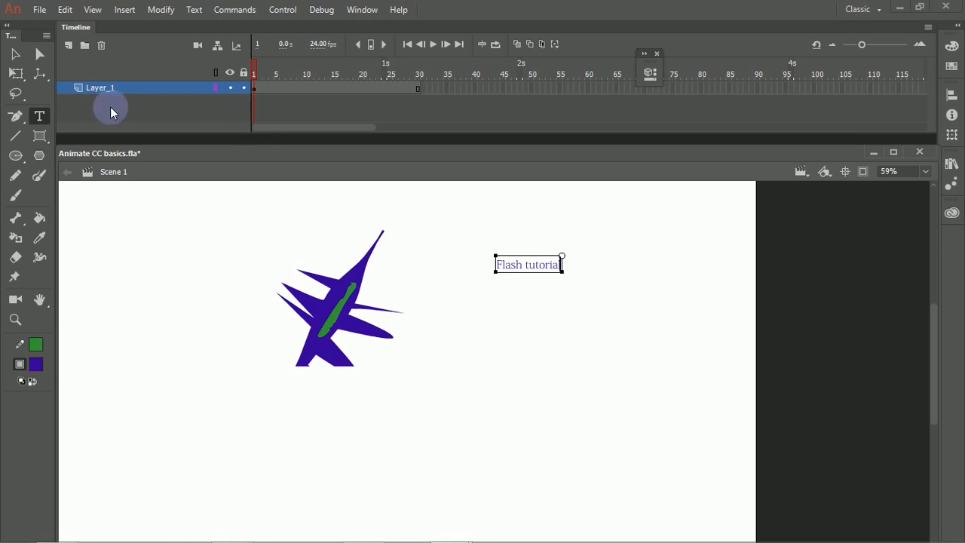
click(15, 54)
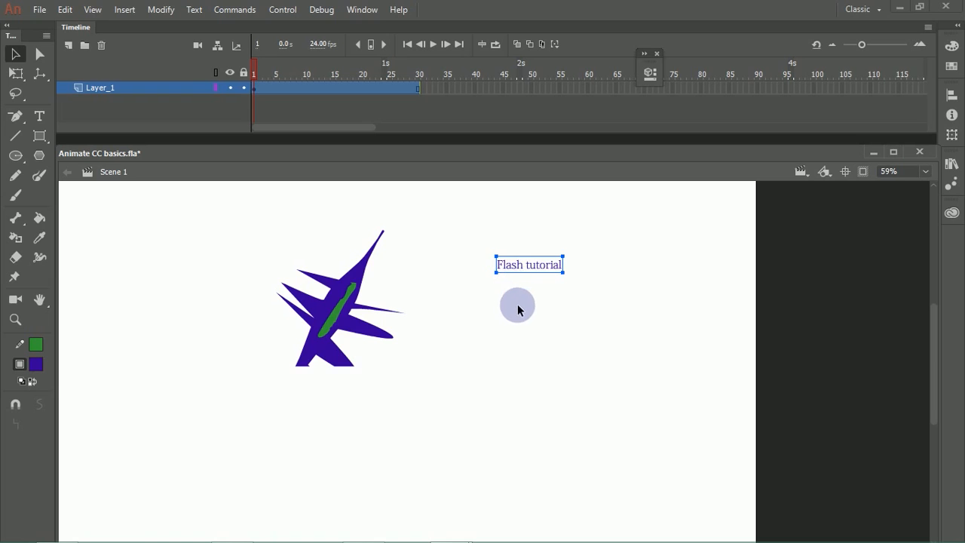
drag(534, 270, 338, 456)
click(170, 265)
Step: Find the word "Flash" in all text and replace every occurrence with "Animate"
click(65, 9)
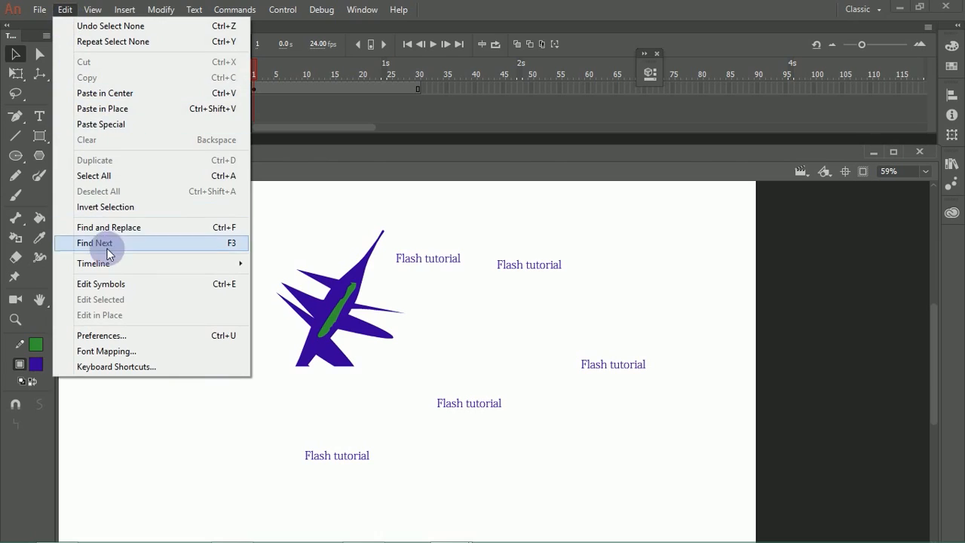
click(140, 226)
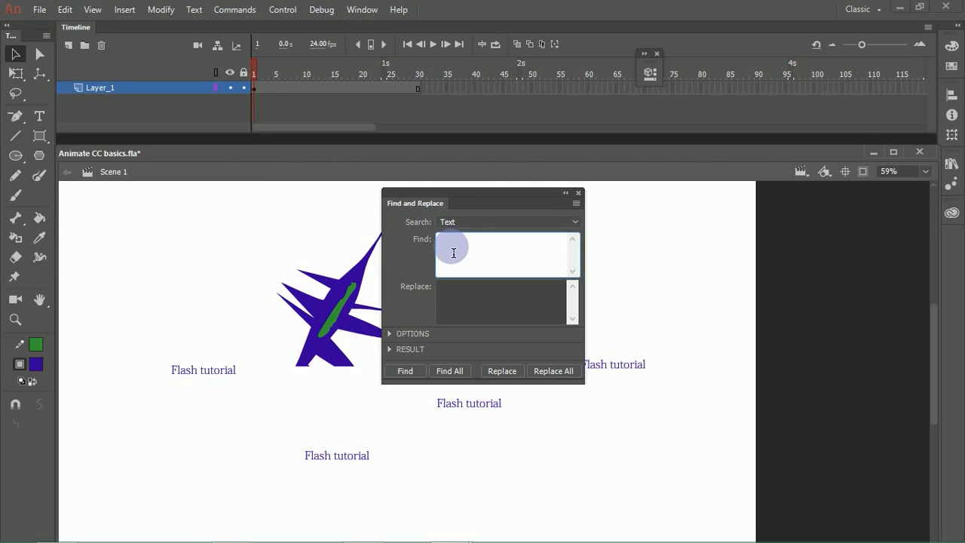
text(Flash)
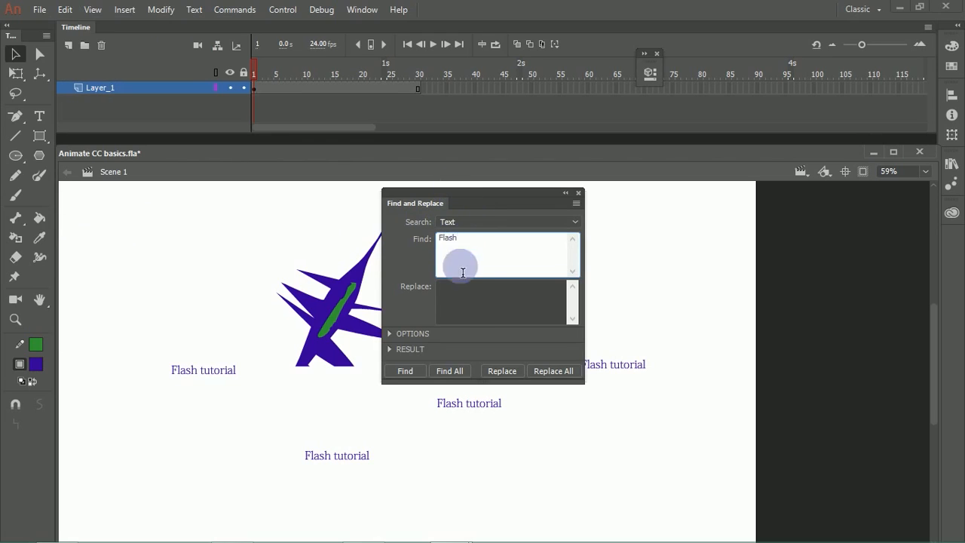
click(462, 305)
text(Animate)
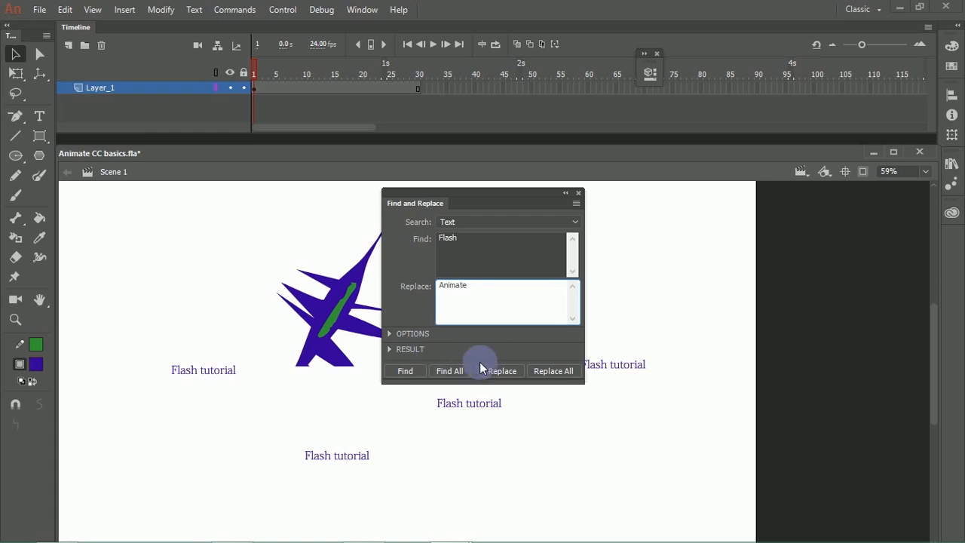
click(551, 371)
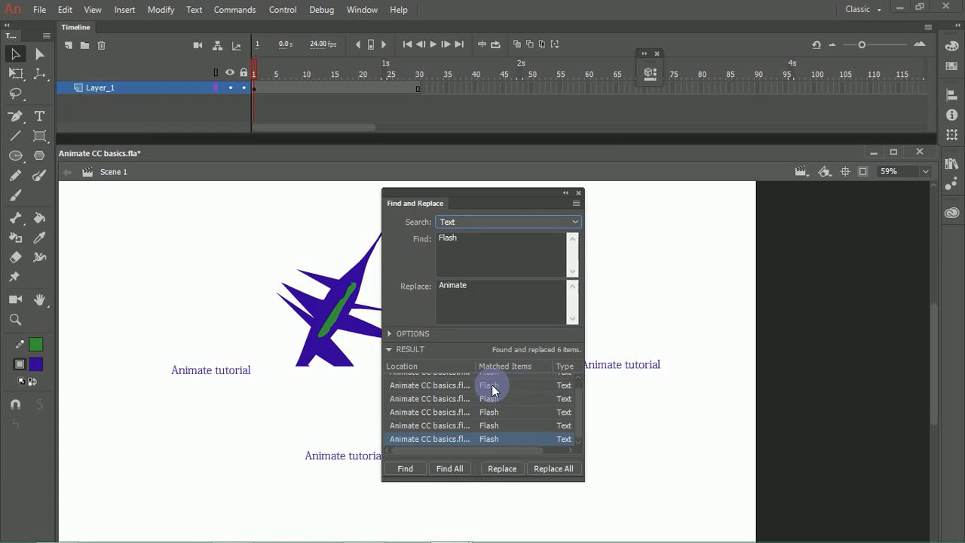
Step: Move Find and Replace clear of the artwork, collapse its results, and shrink it to a compact icon
drag(471, 203, 625, 209)
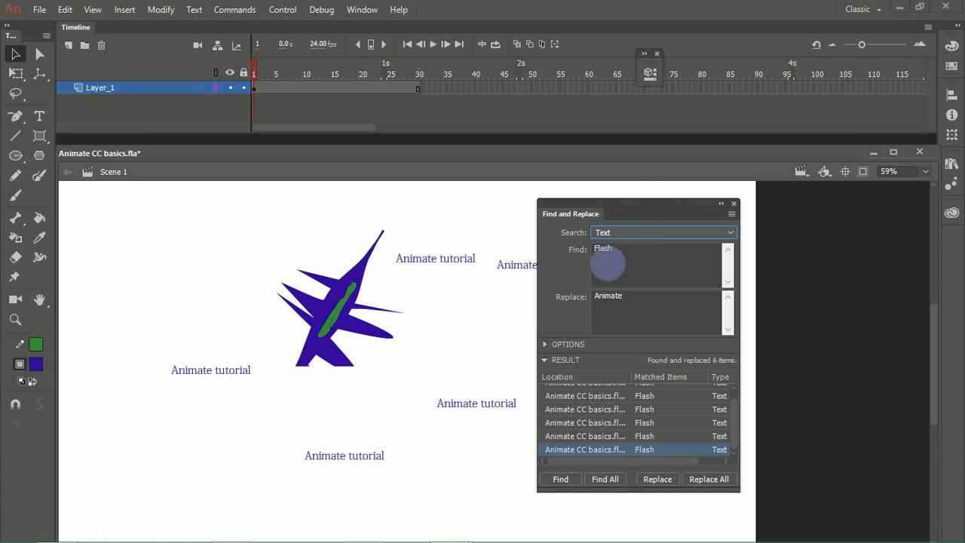
click(545, 359)
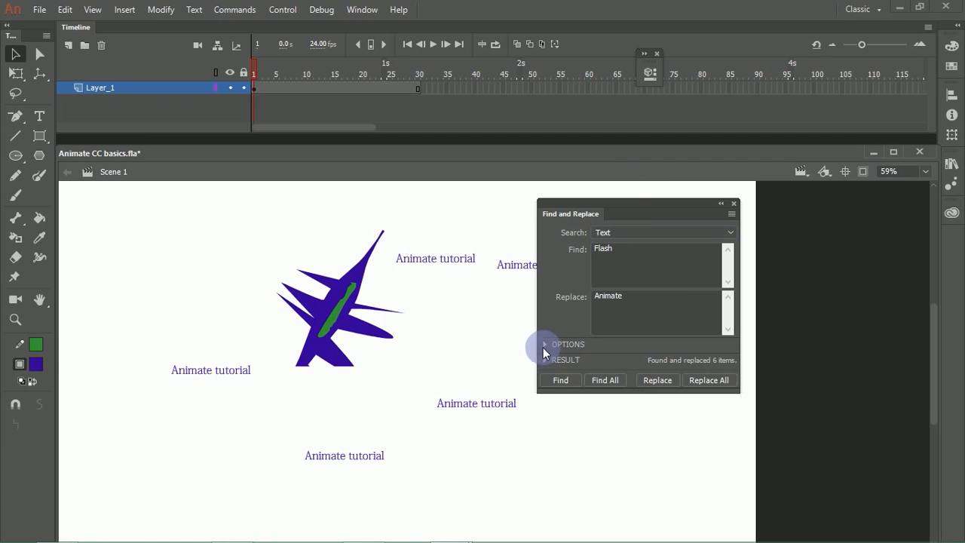
click(722, 205)
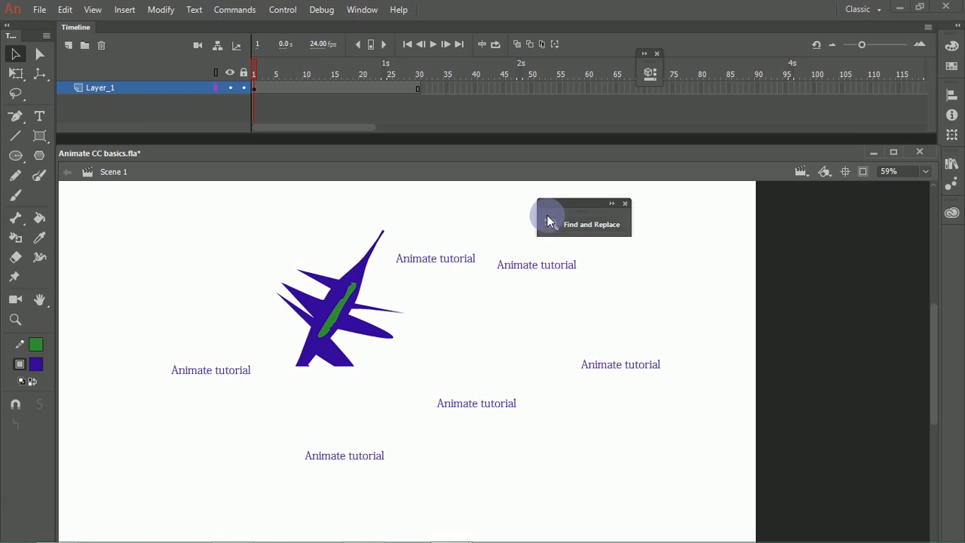
drag(545, 220, 618, 201)
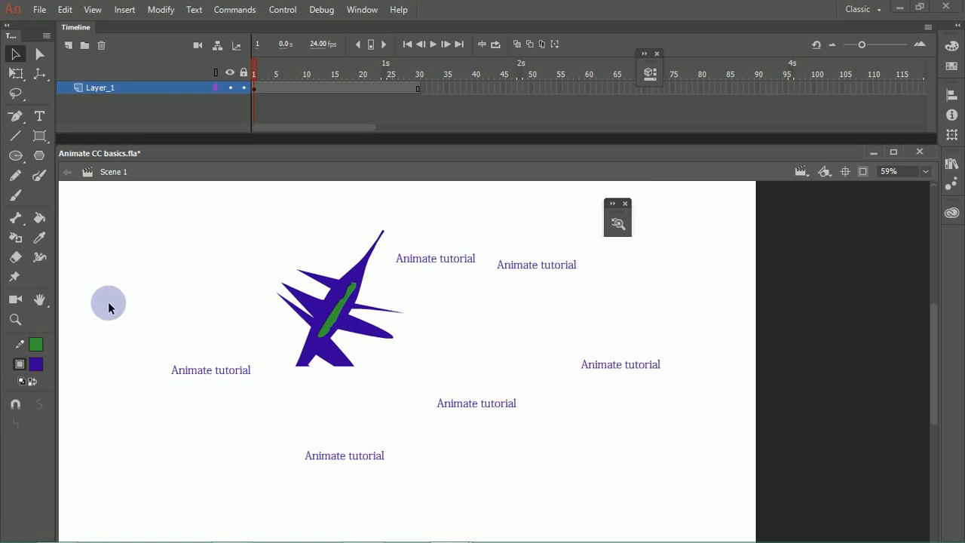
Step: Select all the artwork and text on the stage and look through the timeline's frame and layer editing commands
drag(136, 200, 724, 498)
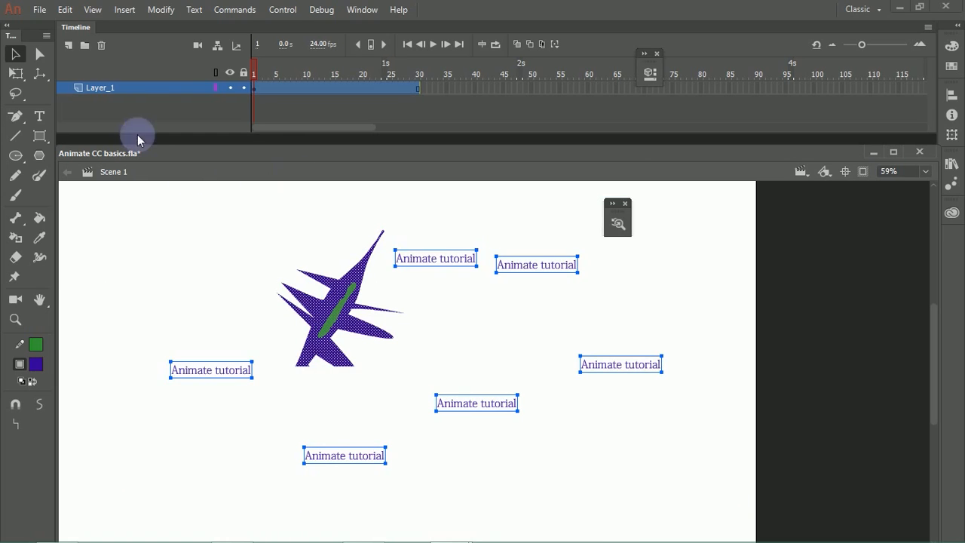
click(64, 9)
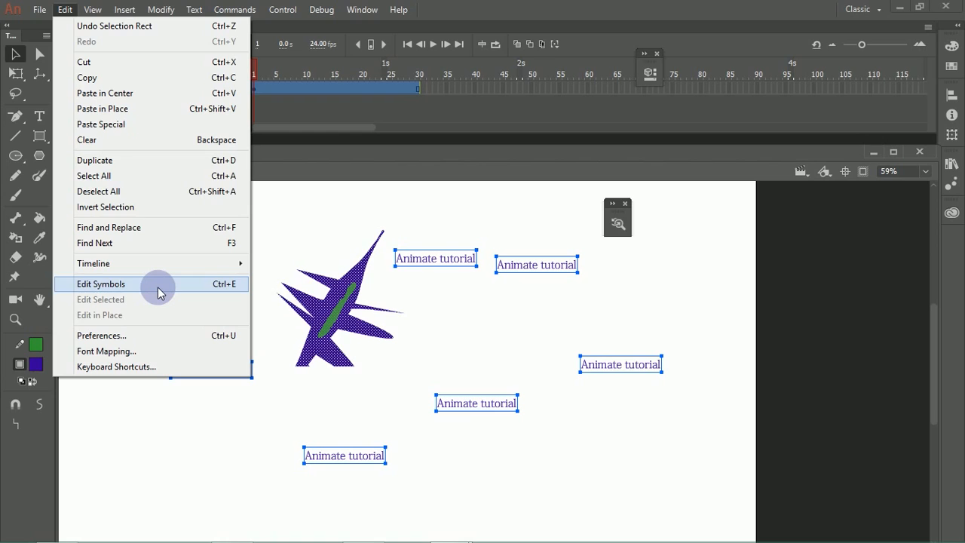
mouse_move(236, 263)
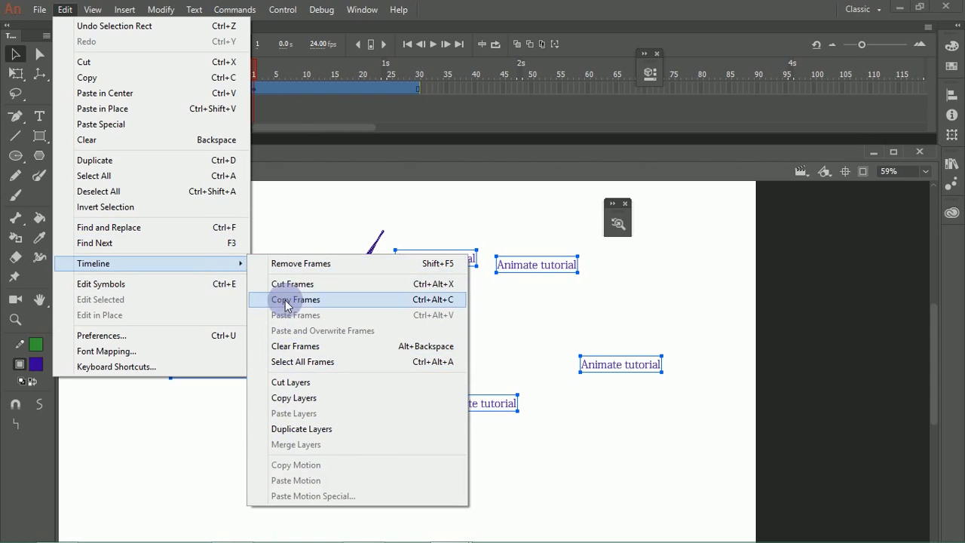
click(259, 123)
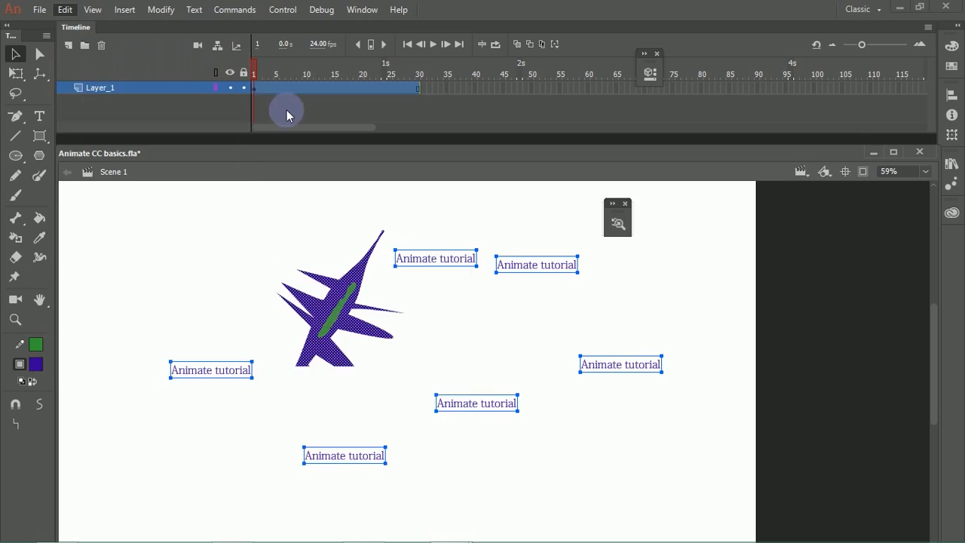
Step: Examine the contents of Layer_1 at its first keyframe, second frame and last frame
click(260, 91)
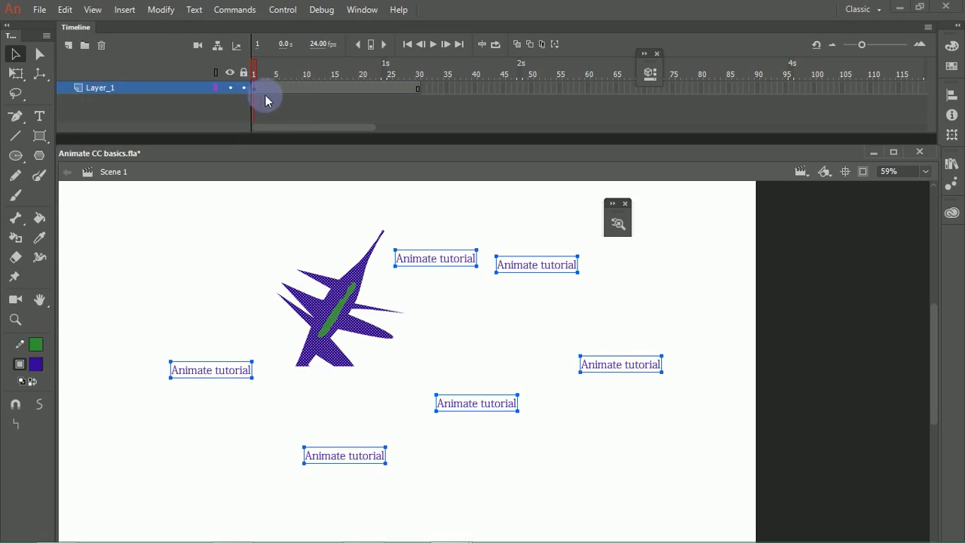
drag(273, 69, 251, 96)
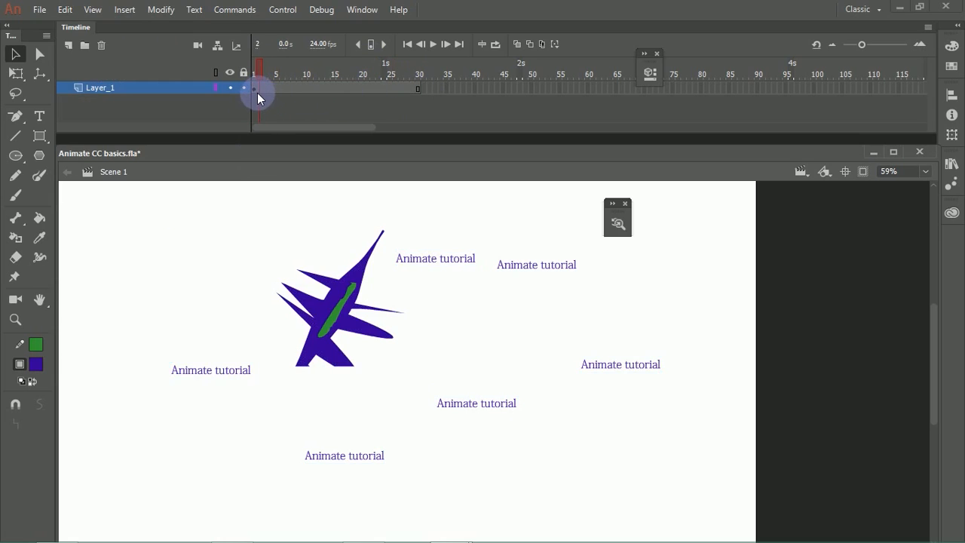
click(255, 89)
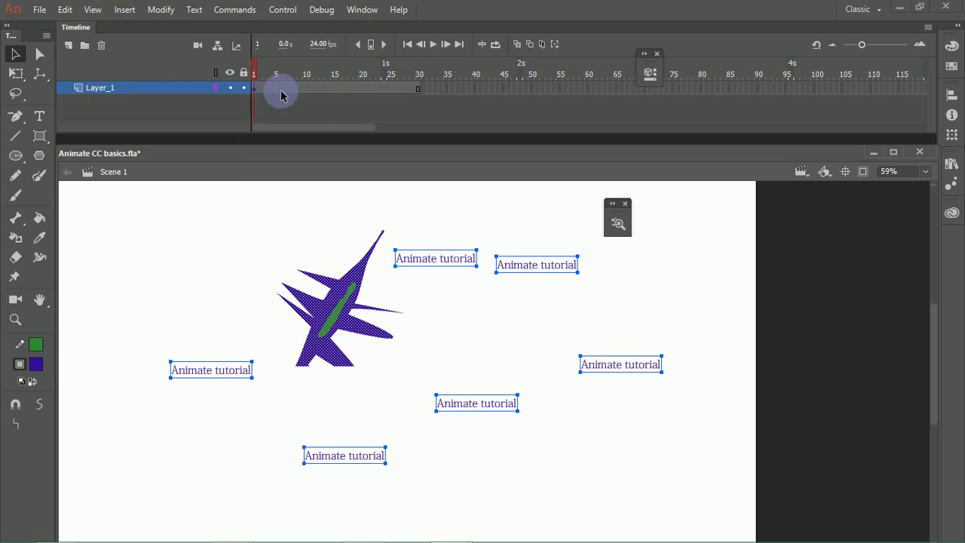
click(419, 89)
click(357, 111)
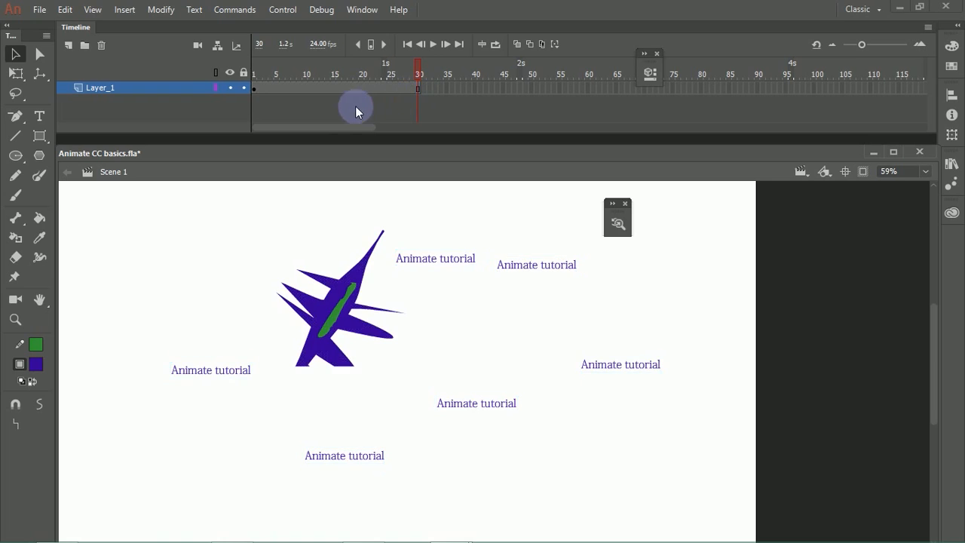
click(257, 91)
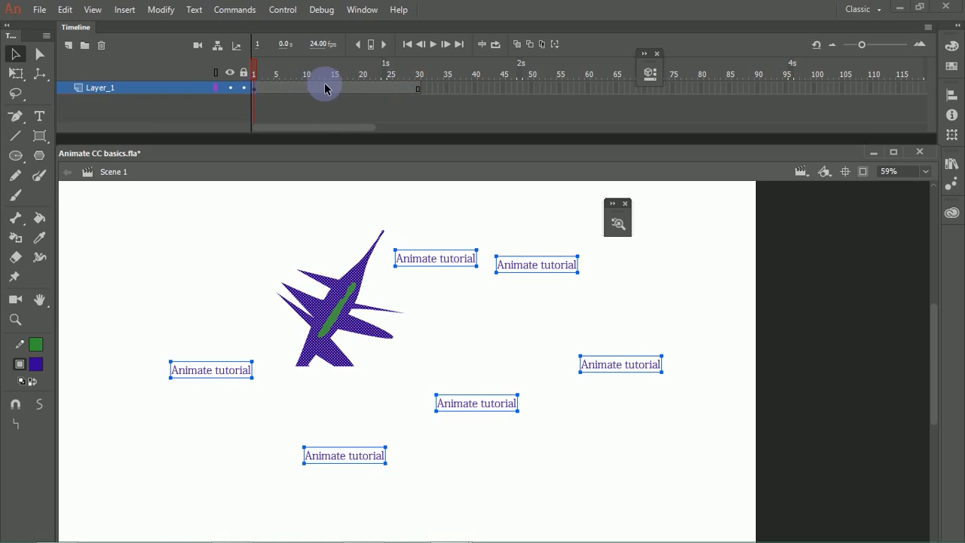
click(320, 89)
Step: Copy all the content of Layer_1's first frame and paste it into a new layer above
click(255, 90)
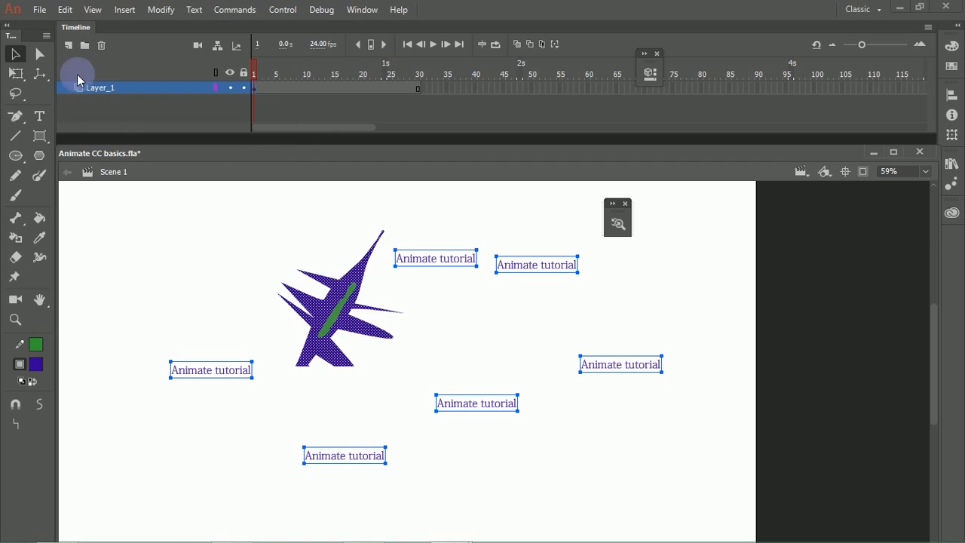
click(70, 46)
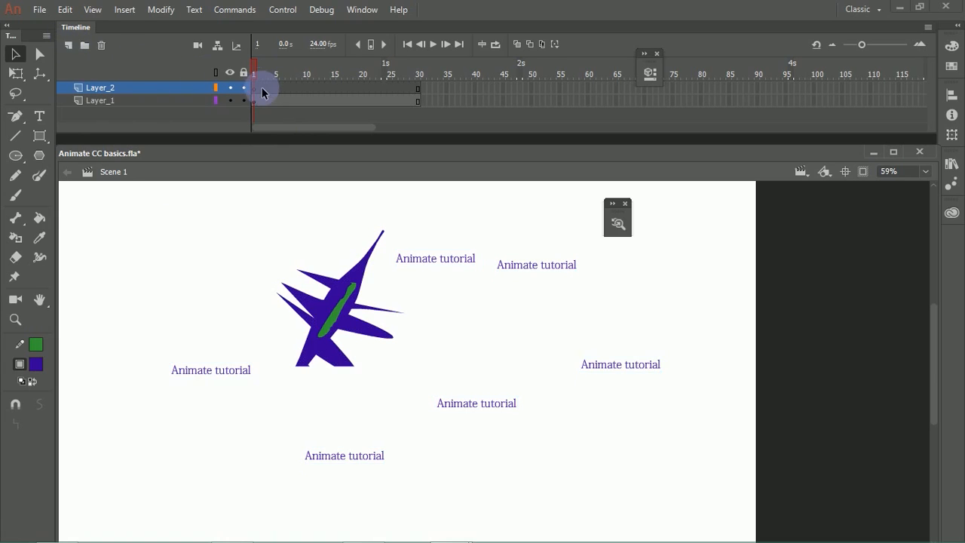
key(ctrl+v)
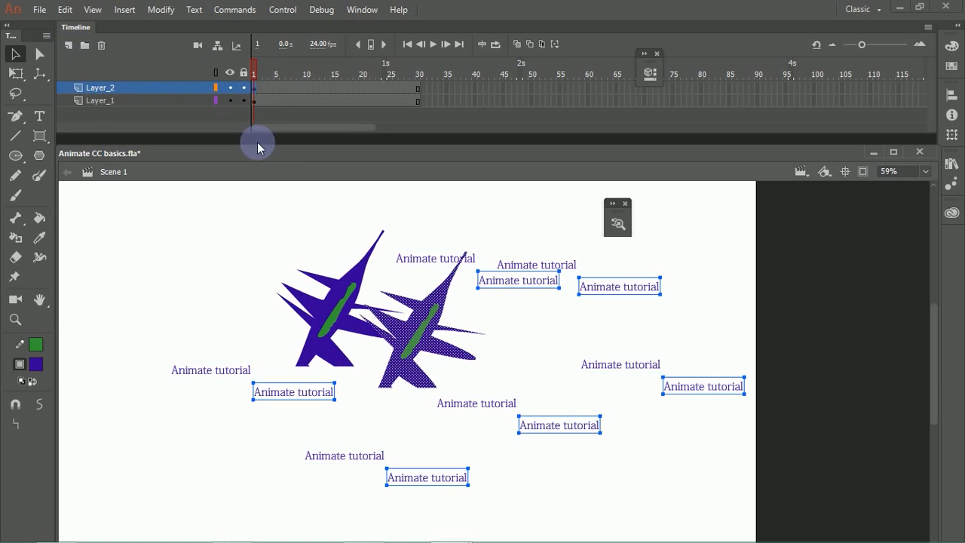
Step: Undo the paste into Layer_2, and copy and paste that layer's first frame with the timeline's frame commands
click(249, 133)
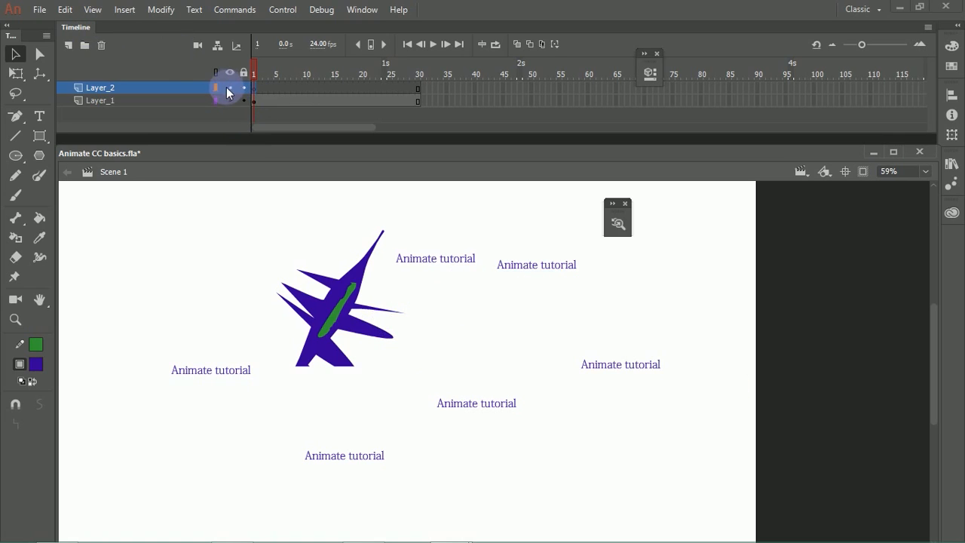
click(67, 9)
mouse_move(92, 9)
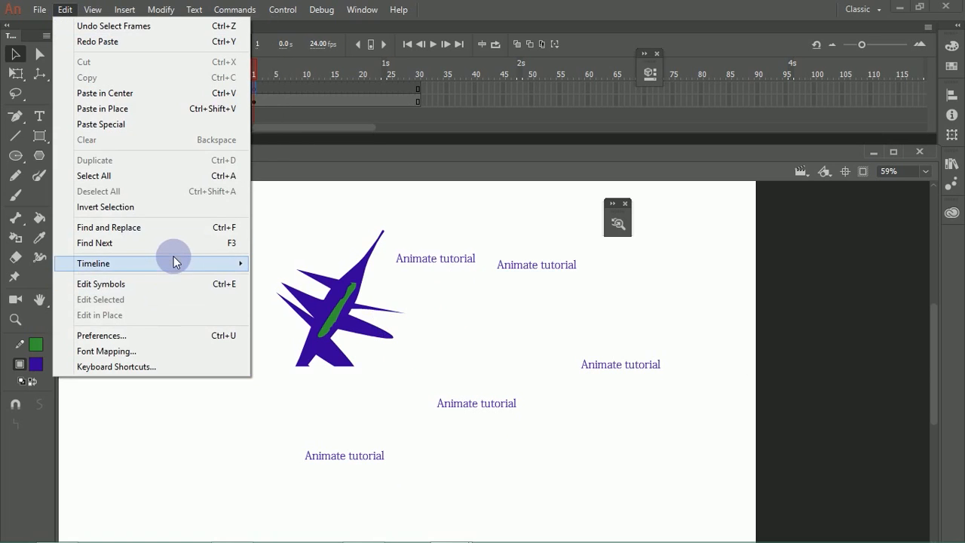
mouse_move(240, 267)
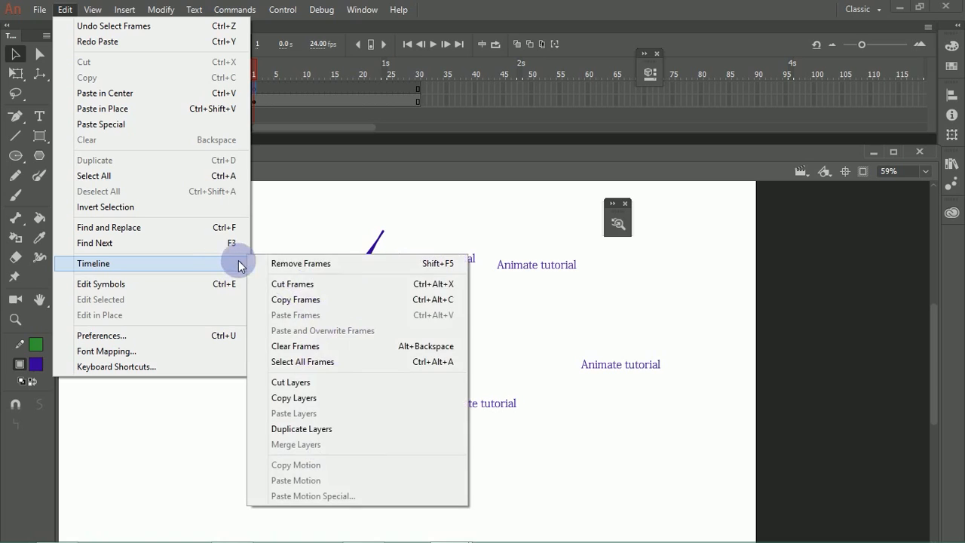
click(304, 300)
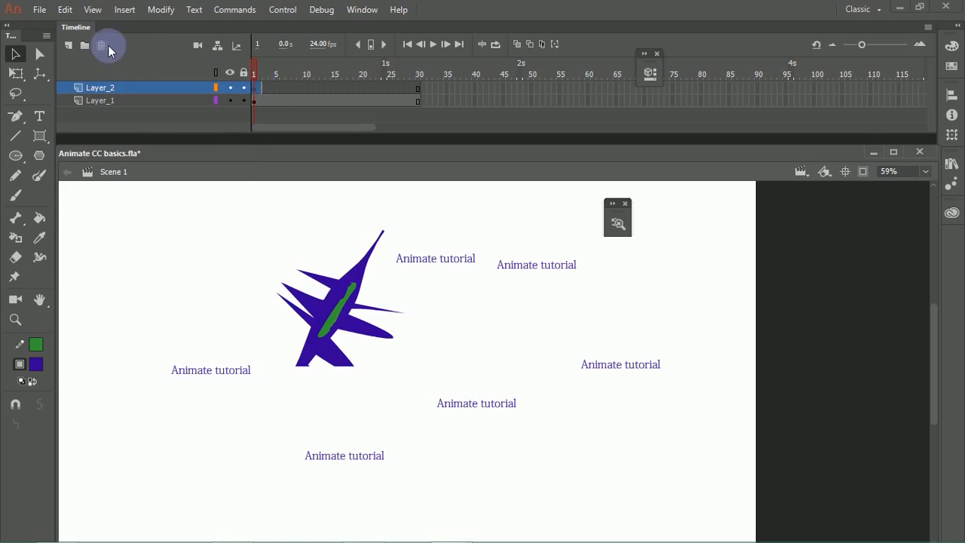
click(89, 11)
mouse_move(65, 9)
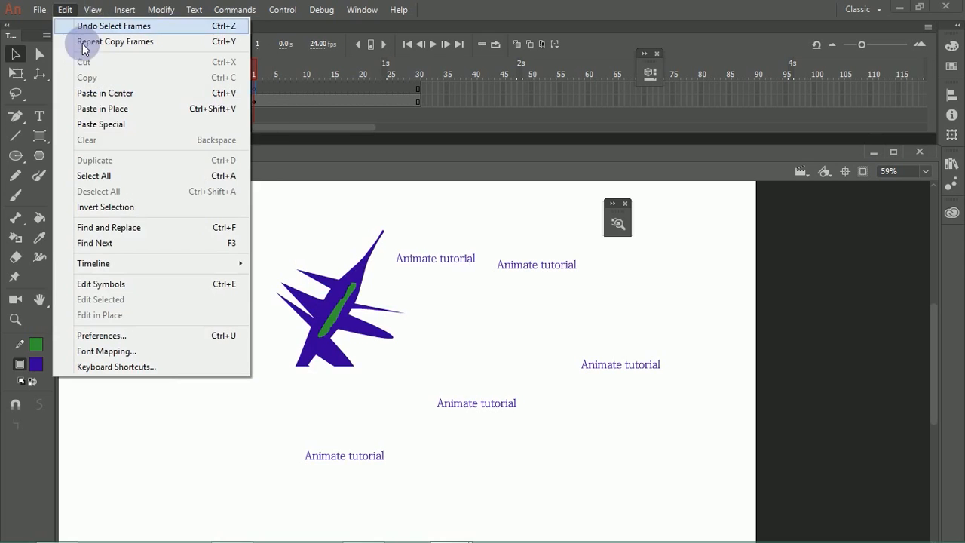
mouse_move(205, 261)
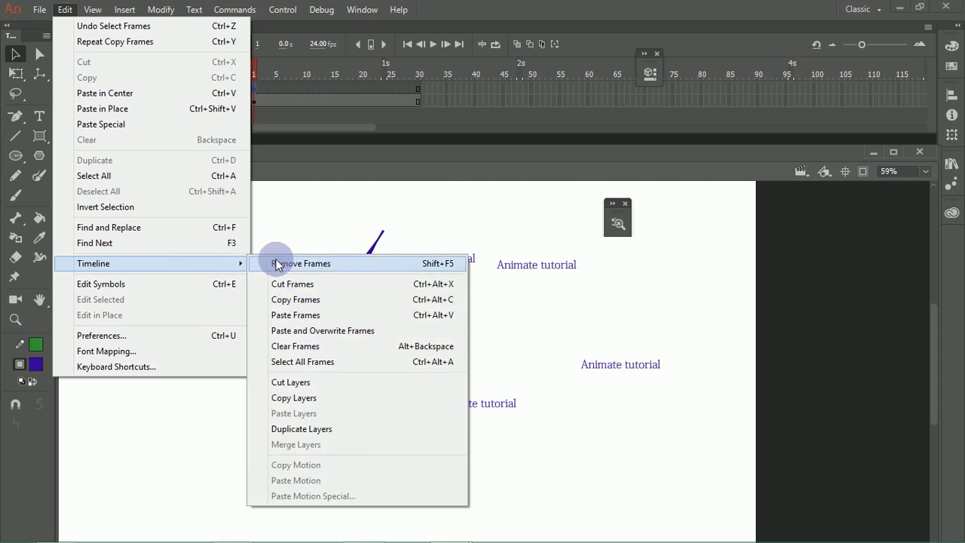
click(298, 316)
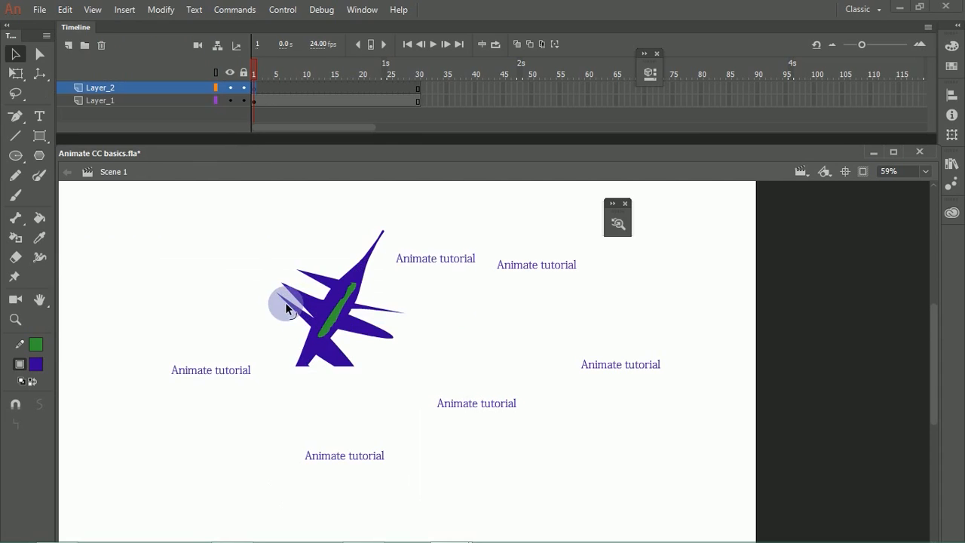
Step: Play the timeline from Layer_1 and select that layer's content at frame 17
click(276, 104)
key(Return)
click(343, 101)
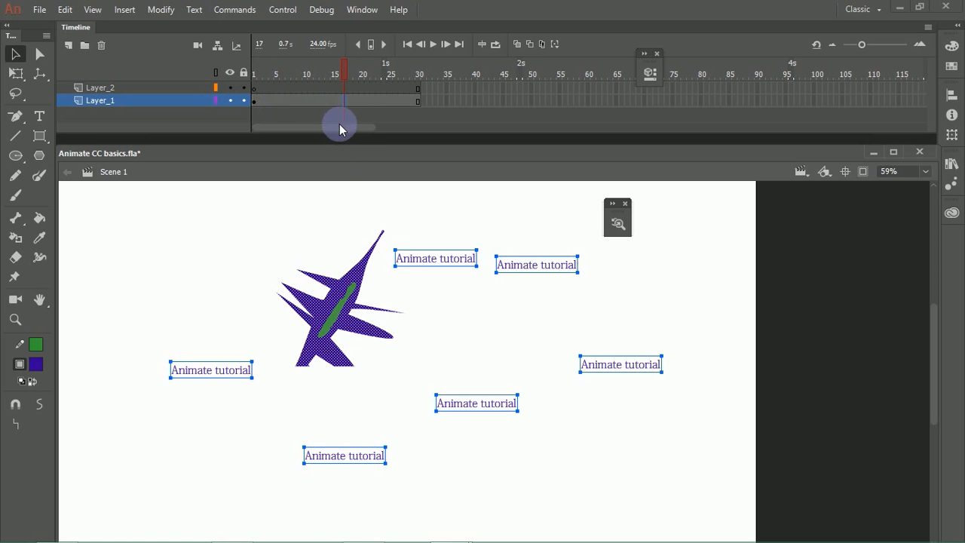
Step: Look through the General preferences, including the Enable Shading and Hide Stage border options, and dismiss them without applying changes
click(63, 10)
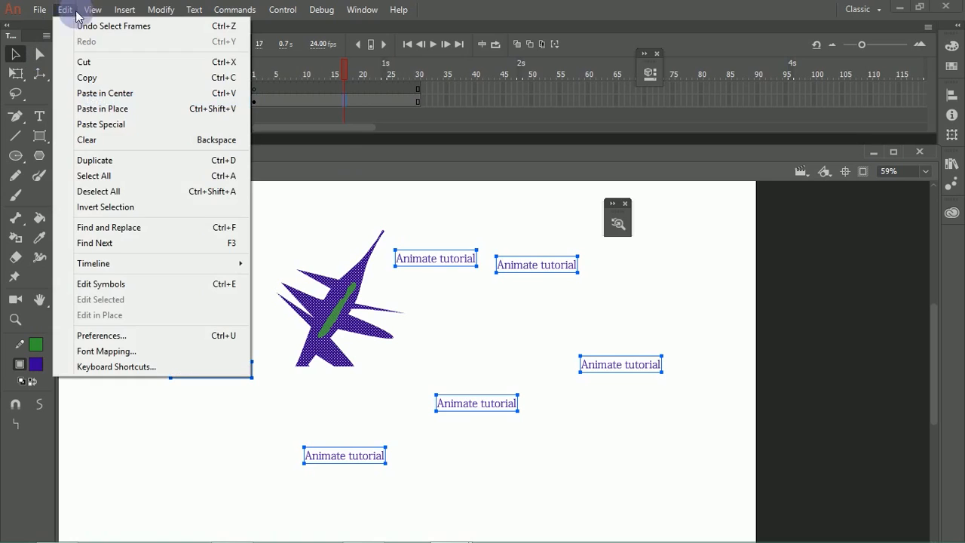
click(138, 339)
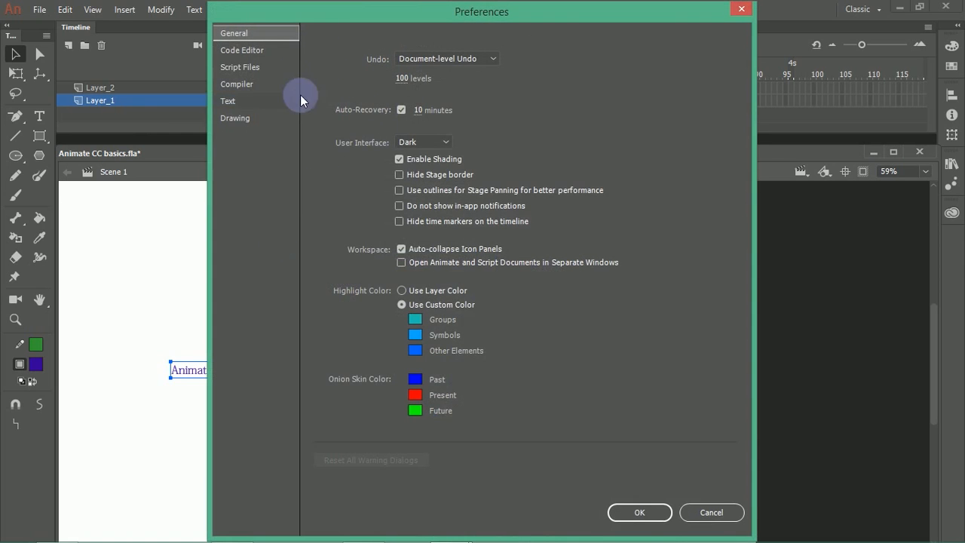
click(399, 156)
click(400, 176)
click(740, 12)
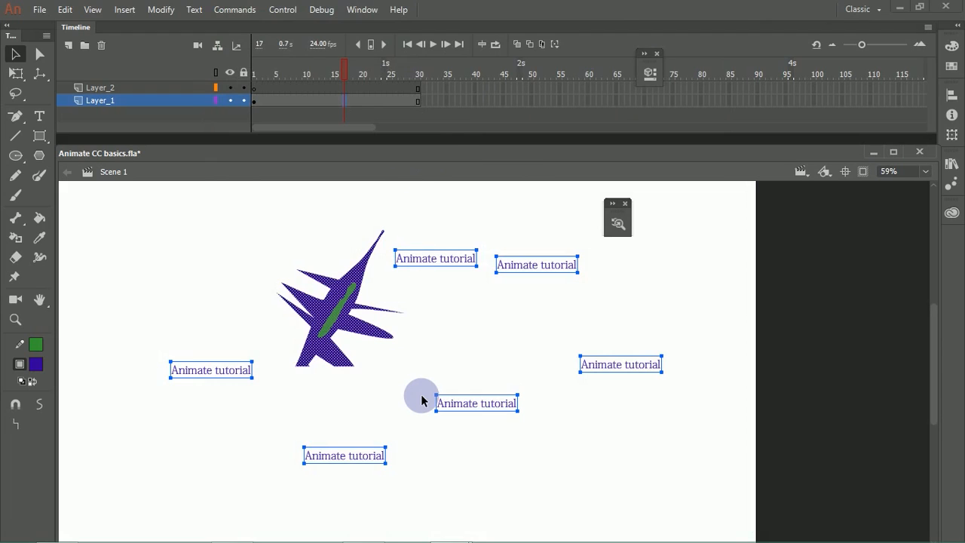
Step: Delete all the selected artwork and text from Layer_1 and activate the Brush tool
key(Delete)
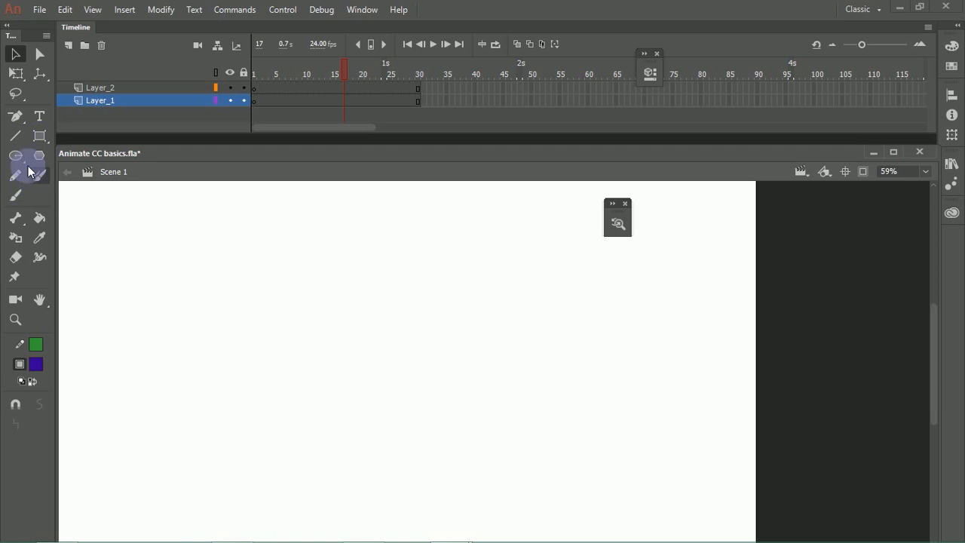
click(15, 196)
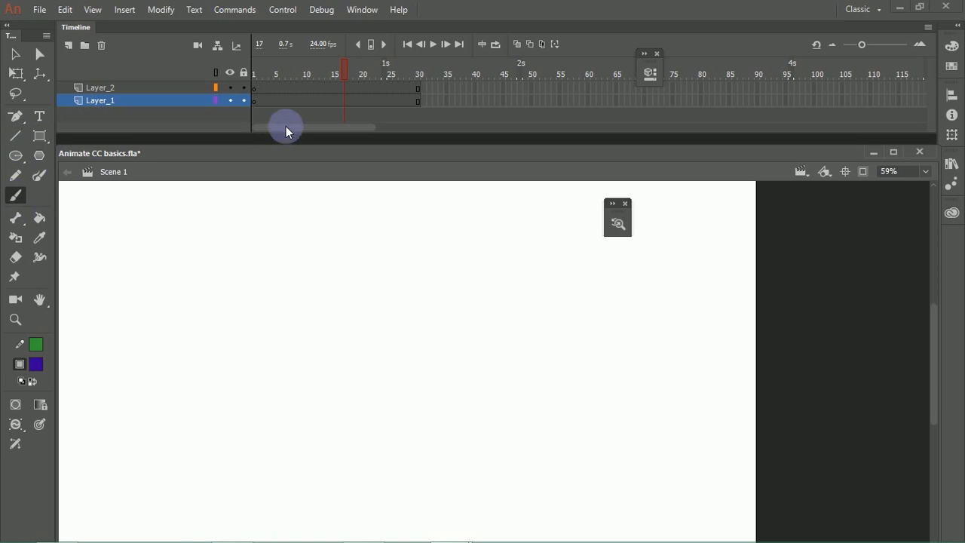
Step: Try a brush stroke on Layer_1's first frame and undo it
click(257, 101)
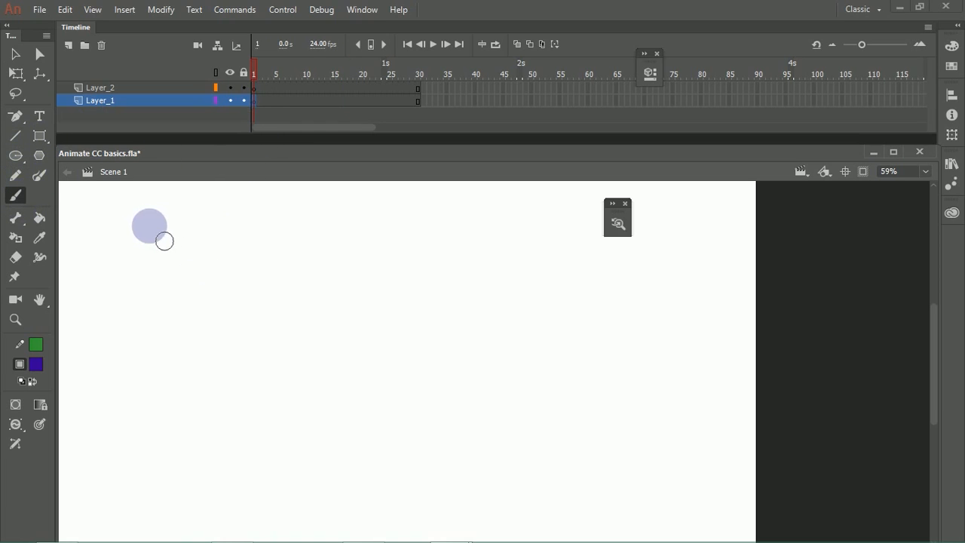
drag(114, 268, 178, 246)
key(ctrl+z)
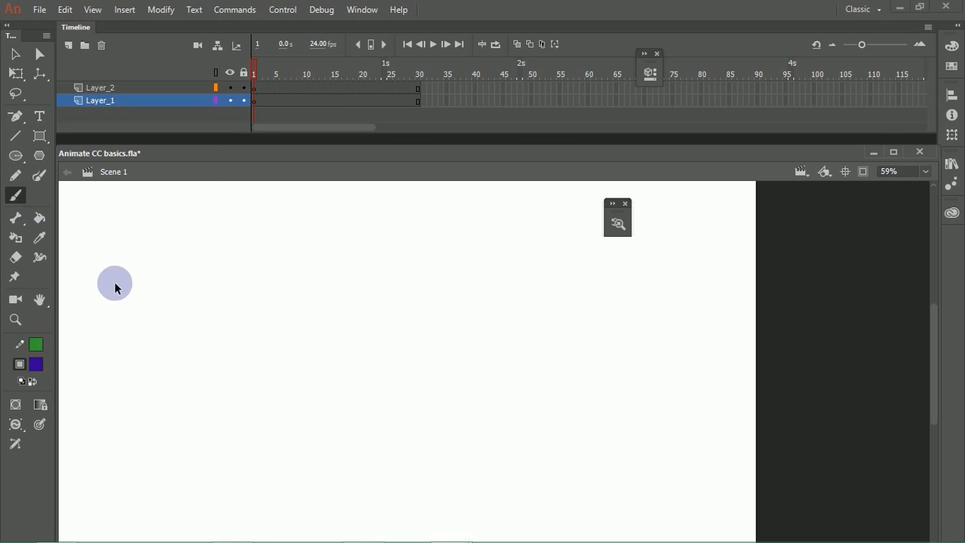
key(ctrl+z)
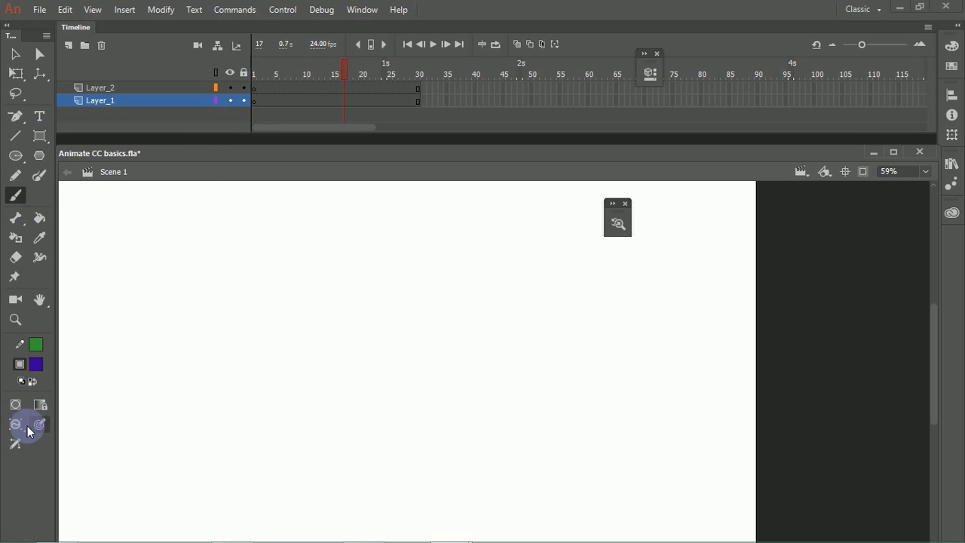
Step: Set the Brush tool's size to 19 and collapse its properties
click(650, 74)
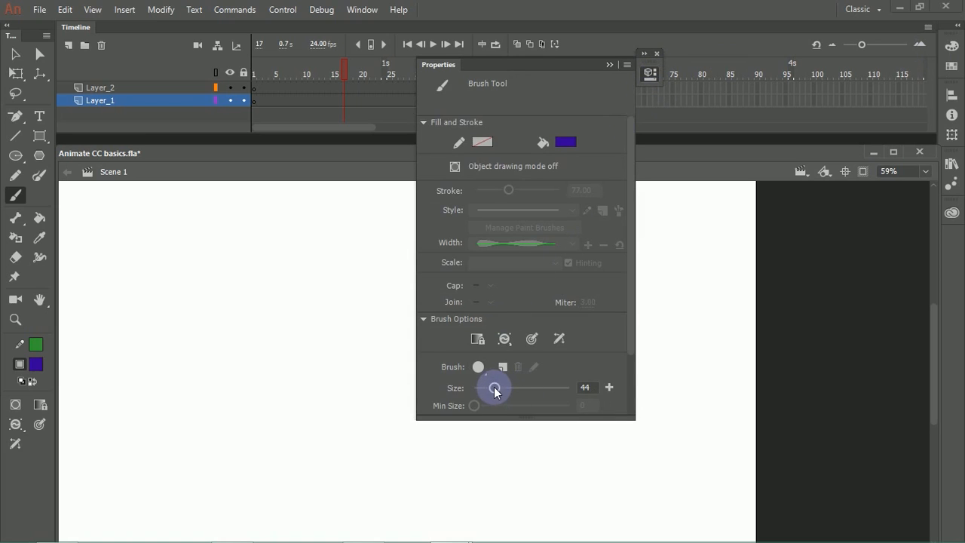
drag(494, 387, 483, 390)
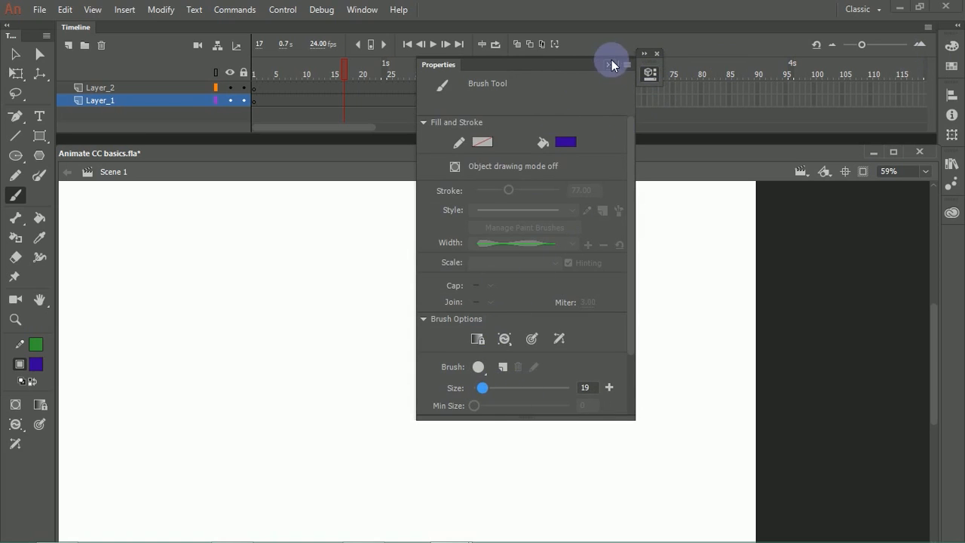
click(610, 62)
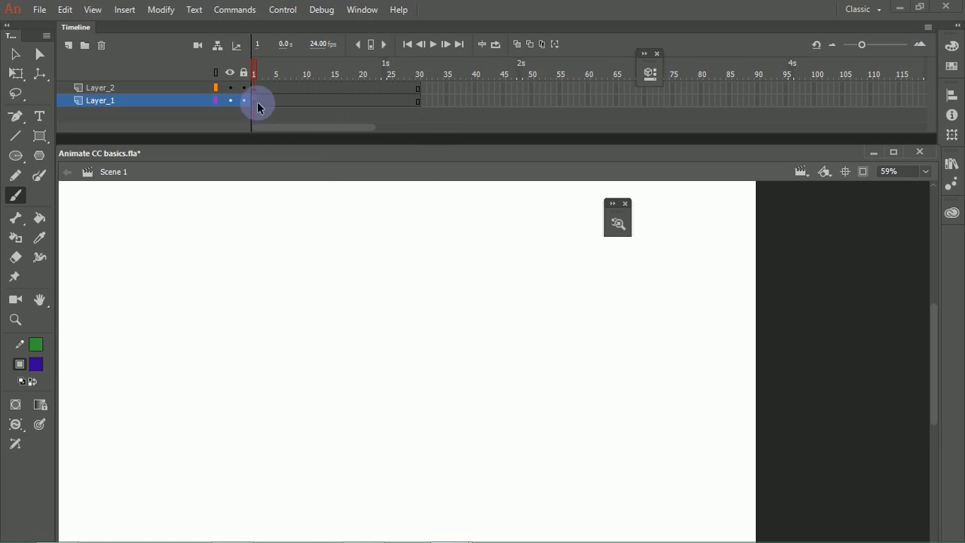
Step: Try two strokes with the smaller brush on Layer_1's first frame, undoing each one
mouse_move(104, 250)
mouse_down()
mouse_move(148, 320)
mouse_move(168, 298)
mouse_move(95, 269)
mouse_up()
key(ctrl+z)
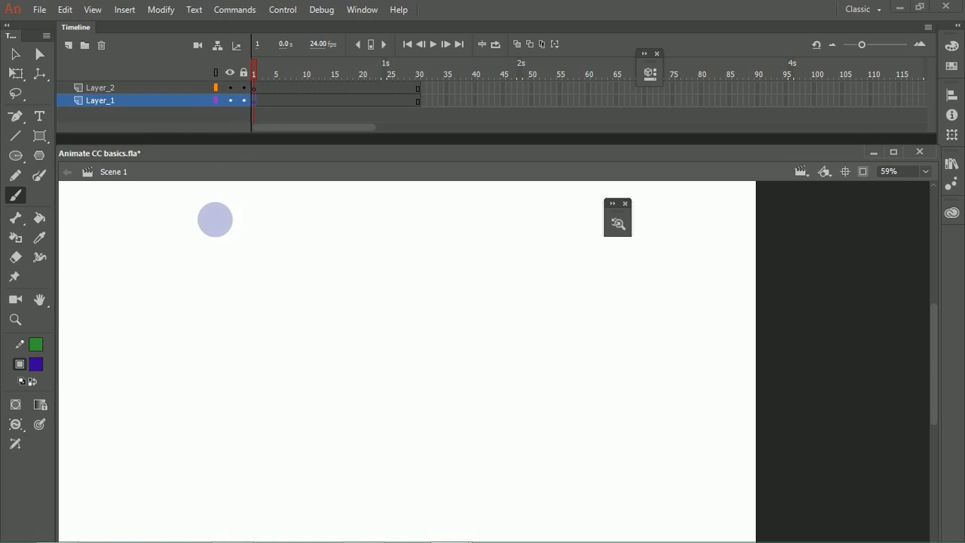
mouse_move(160, 231)
mouse_down()
mouse_move(241, 324)
mouse_move(227, 344)
mouse_up()
key(ctrl+z)
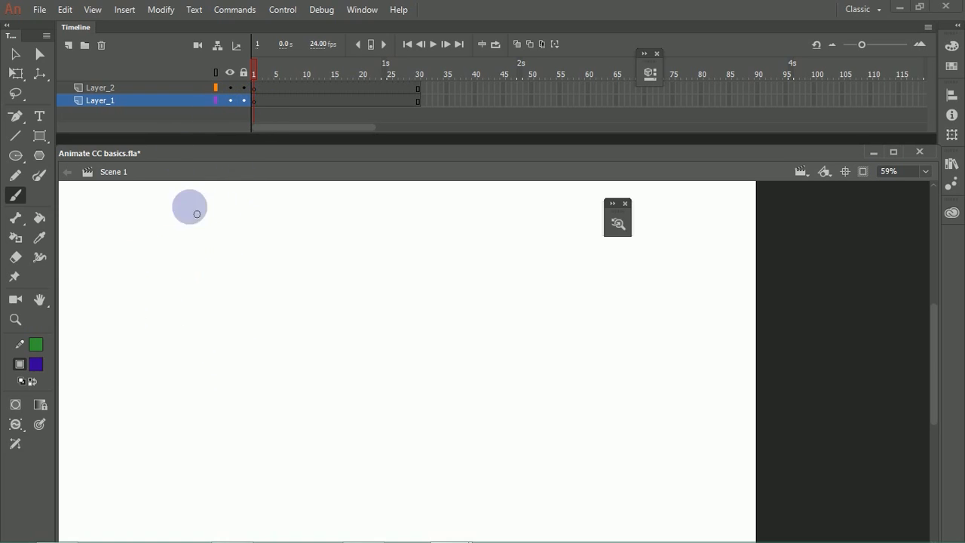
Step: Try inserting a keyframe at Layer_1's first frame and painting a stroke on it, and undo the attempt
right_click(257, 101)
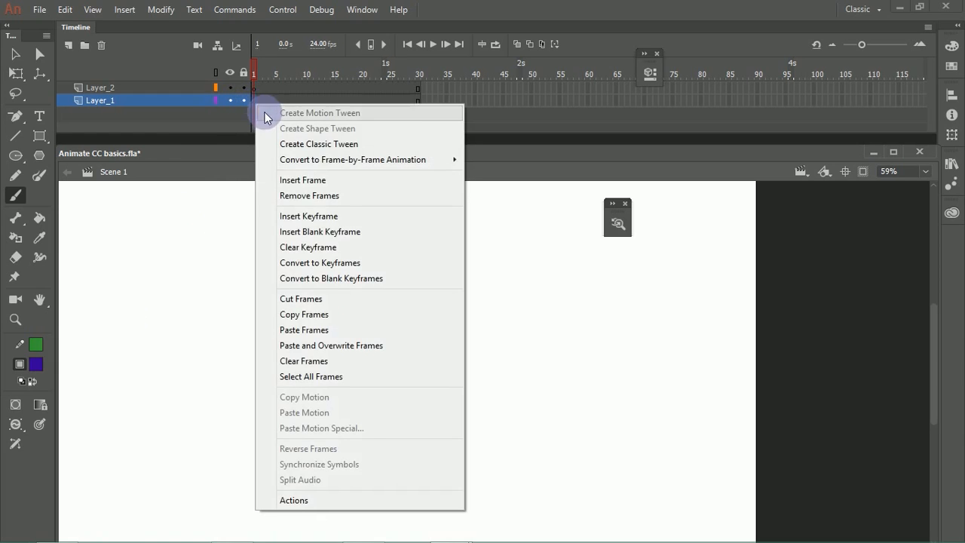
click(313, 216)
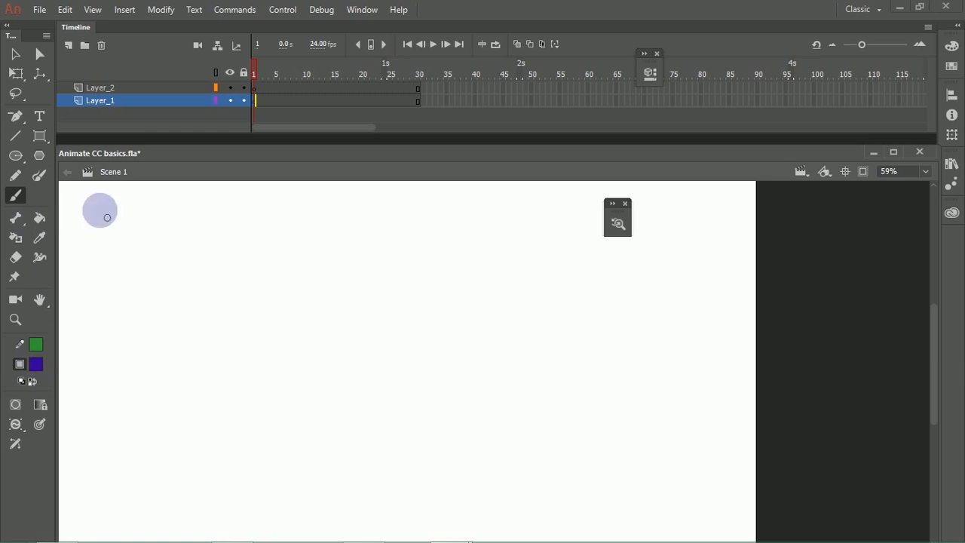
drag(218, 228, 242, 340)
key(ctrl+z)
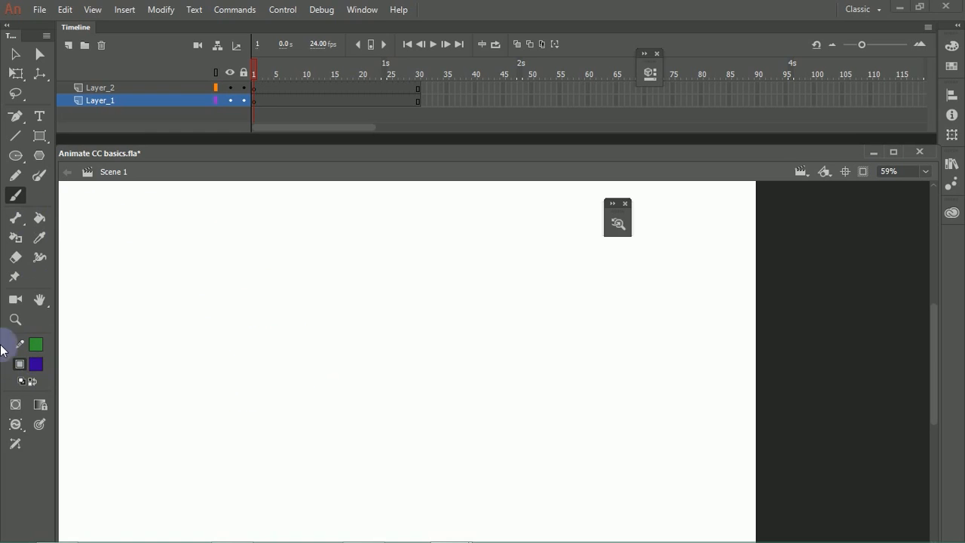
Step: Change the brush mode to Paint Normal and test it with a short stroke that is undone
click(16, 425)
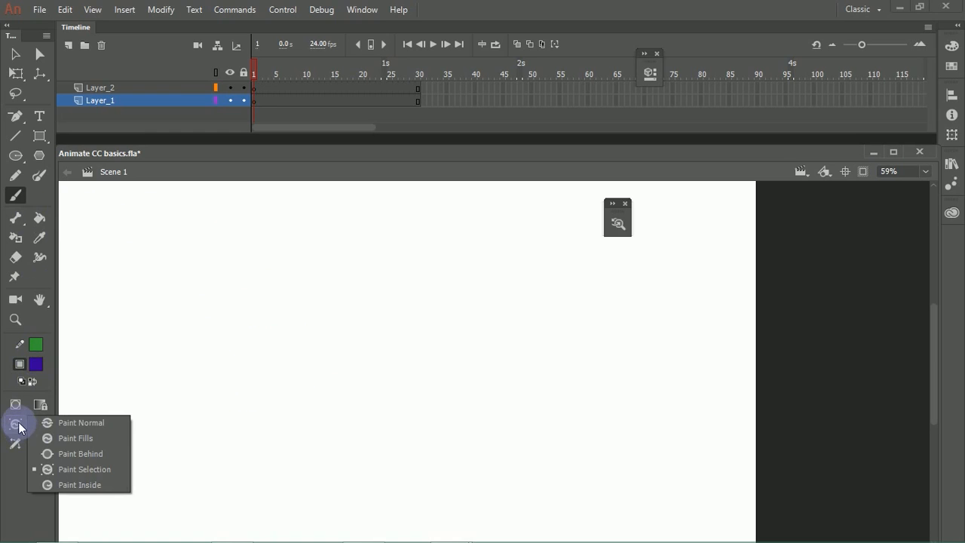
click(82, 425)
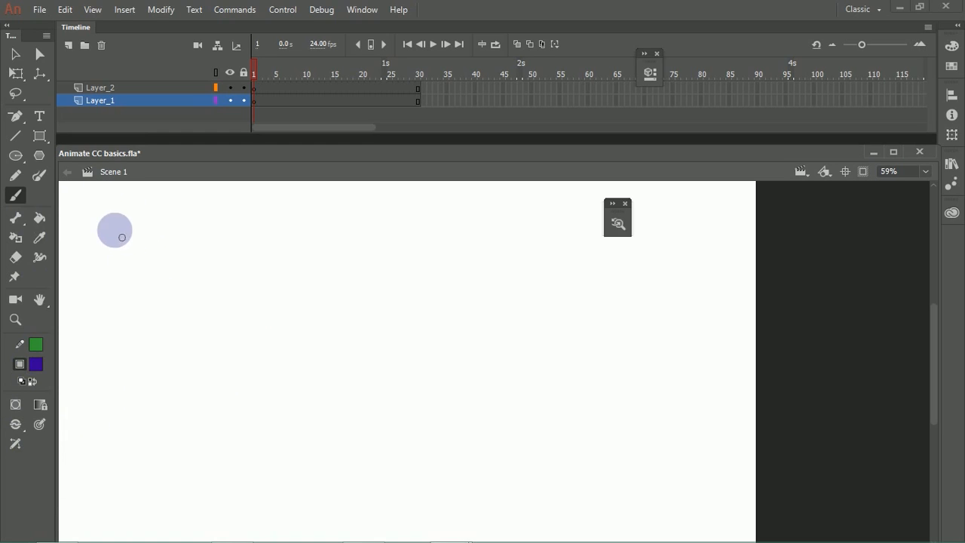
mouse_move(153, 270)
mouse_down()
mouse_move(122, 270)
mouse_move(171, 247)
mouse_move(152, 279)
mouse_up()
key(ctrl+z)
Step: Paint trial looped ovals on Layer_1's first frame with brush pressure and tilt on and off, undoing each one
click(41, 424)
click(15, 445)
mouse_move(101, 237)
mouse_down()
mouse_move(153, 286)
mouse_move(166, 264)
mouse_move(103, 226)
mouse_move(158, 312)
mouse_up()
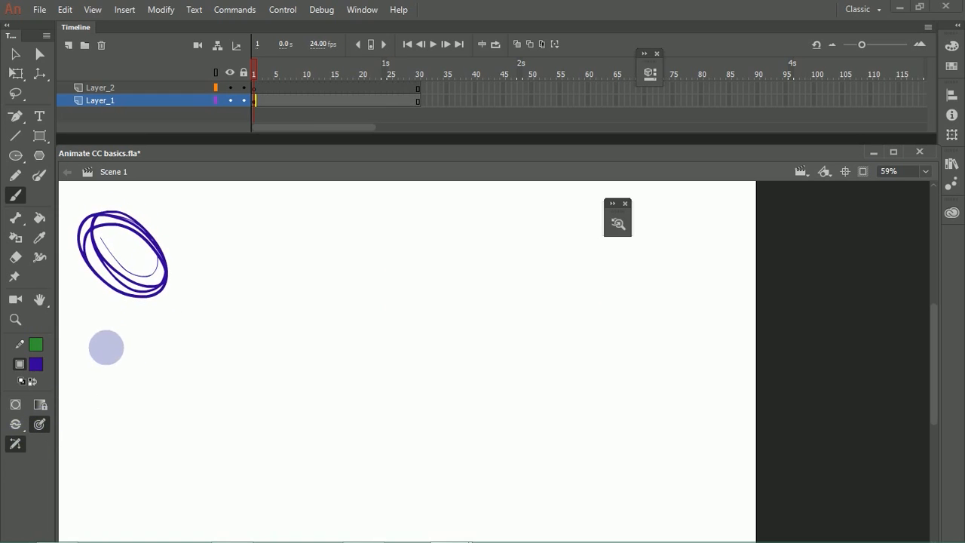
key(ctrl+z)
key(ctrl+z)
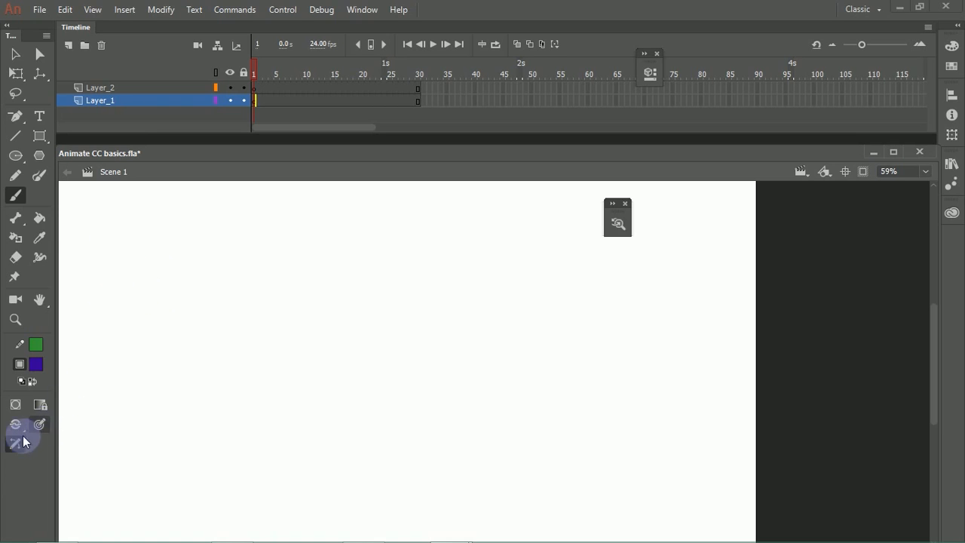
mouse_move(88, 211)
mouse_down()
mouse_move(178, 307)
mouse_move(123, 310)
mouse_move(90, 250)
mouse_move(151, 316)
mouse_up()
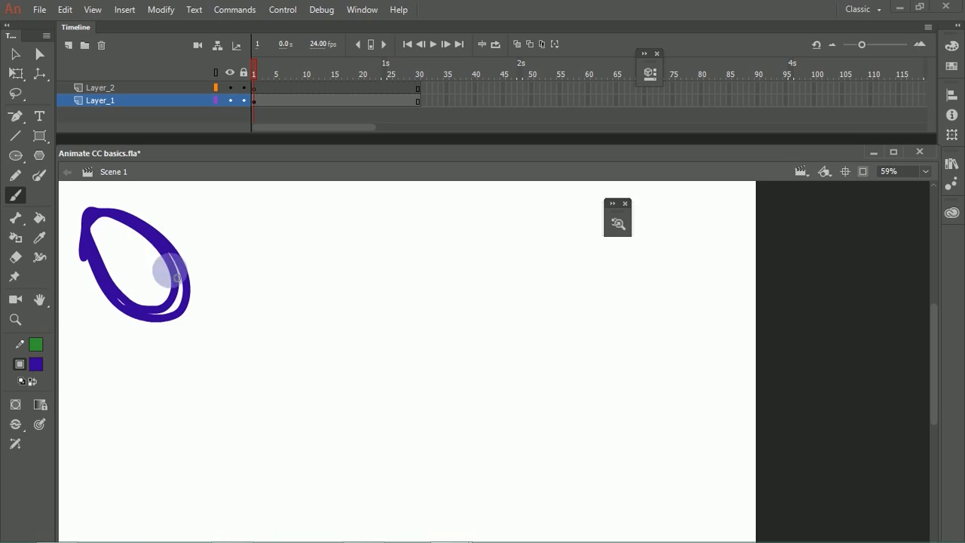
key(ctrl+z)
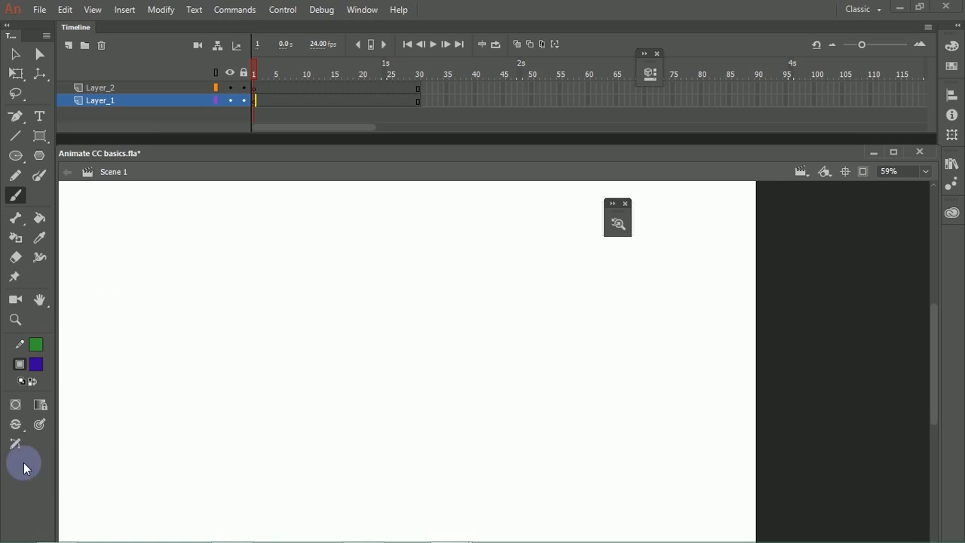
Step: Turn on brush pressure and tilt and paint a looped oval in the stage's upper left corner on Layer_1's first frame
click(15, 444)
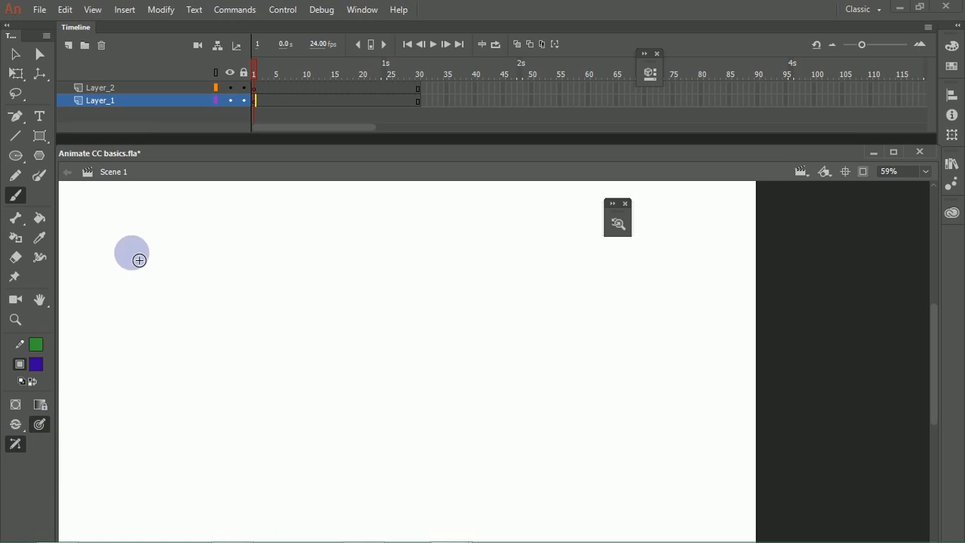
mouse_move(92, 219)
mouse_down()
mouse_move(145, 260)
mouse_move(97, 258)
mouse_move(99, 211)
mouse_move(149, 263)
mouse_move(128, 288)
mouse_up()
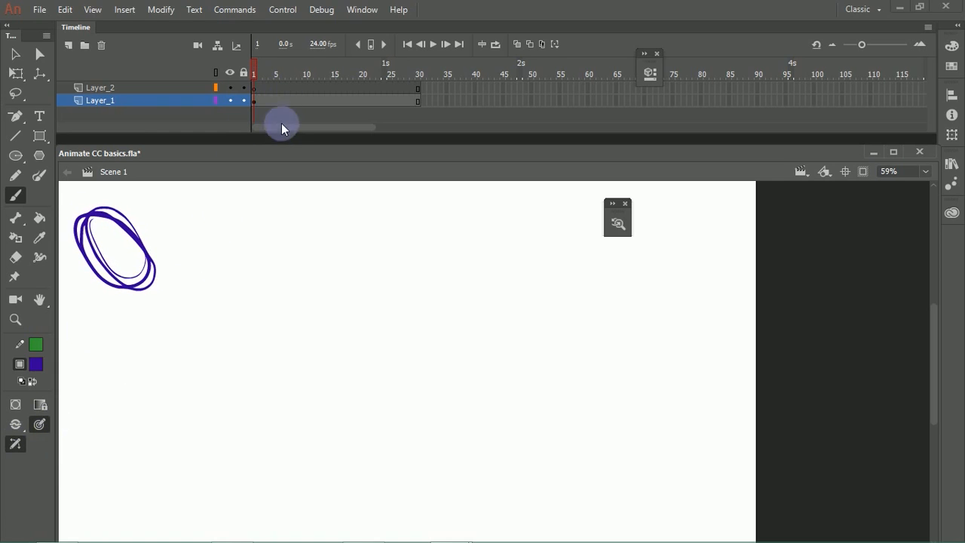
Step: Insert a keyframe at frame 3 of Layer_1
click(272, 101)
click(268, 103)
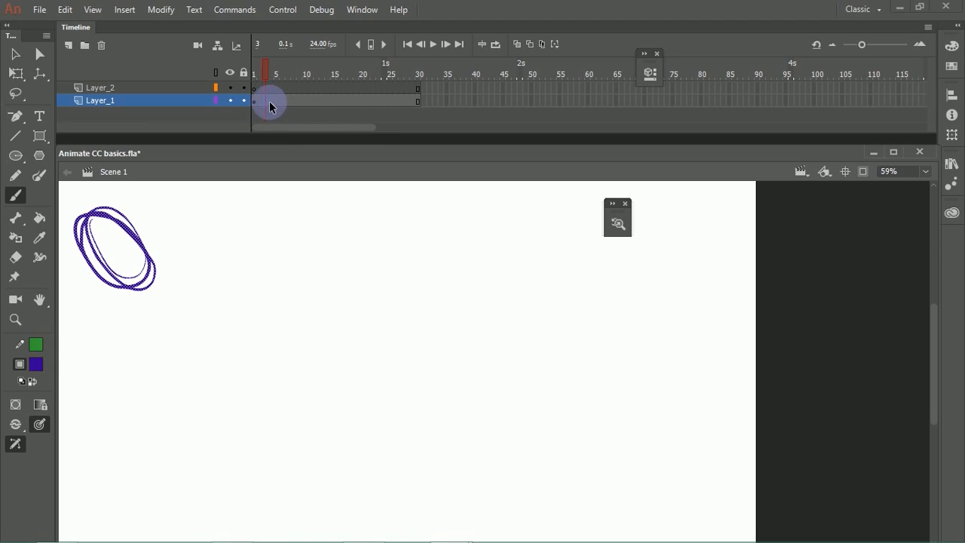
click(287, 102)
click(264, 108)
right_click(267, 102)
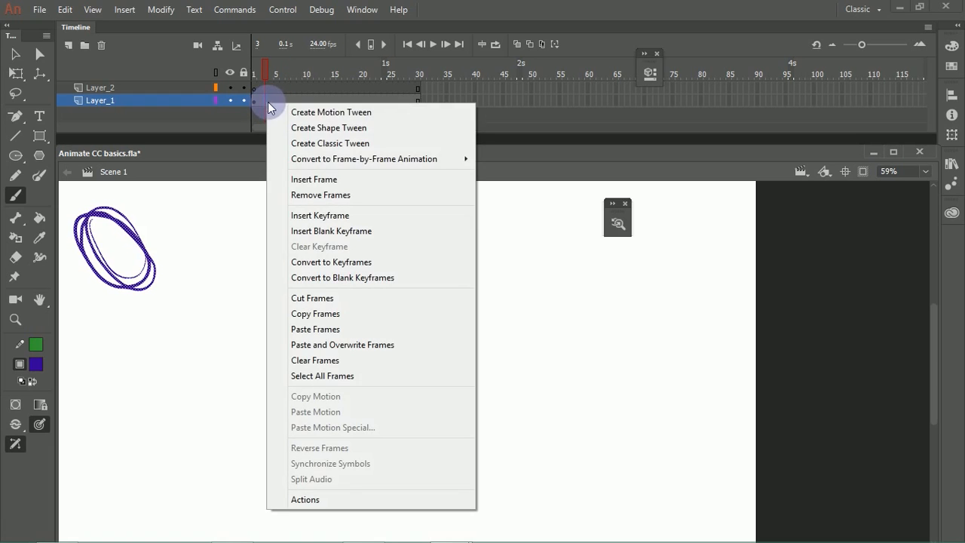
click(321, 215)
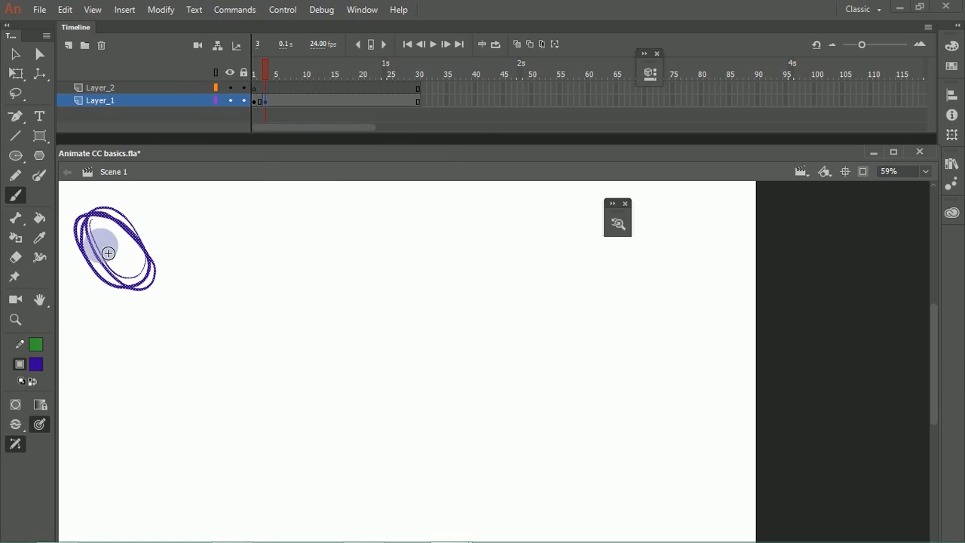
Step: Move the looped oval in Layer_1's frame 3 keyframe diagonally down and right, and scrub frames 1 to 3 to compare positions
click(15, 53)
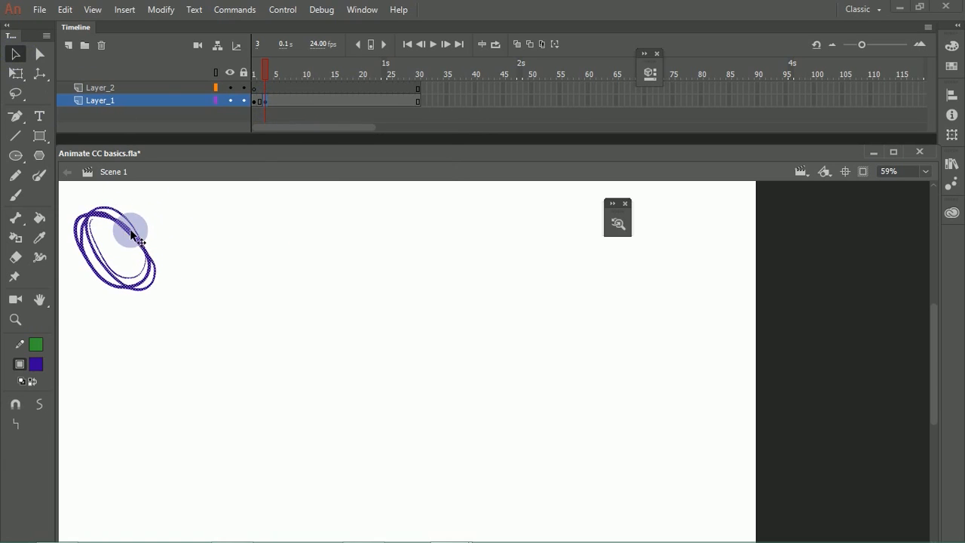
mouse_move(132, 236)
mouse_down()
mouse_move(246, 327)
mouse_move(204, 303)
mouse_move(213, 307)
mouse_up()
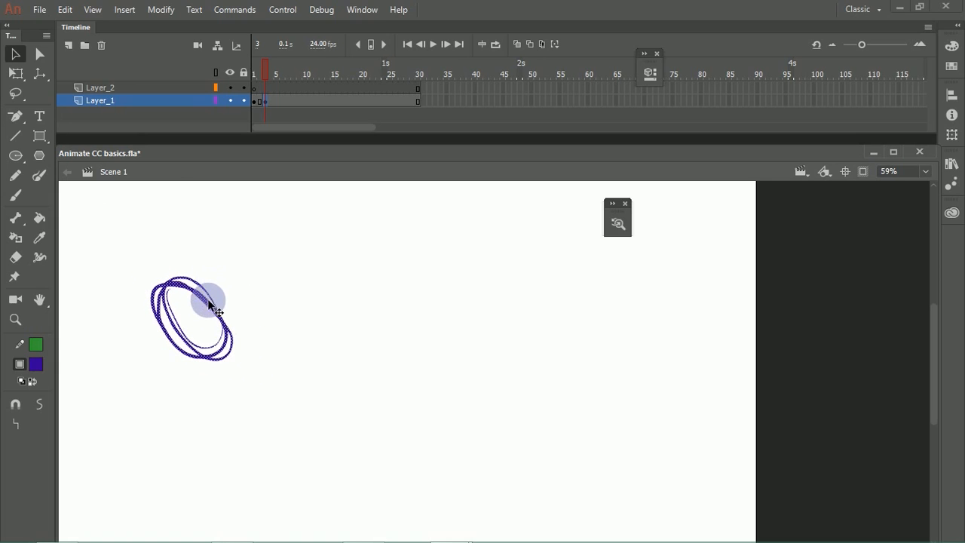
mouse_move(254, 66)
mouse_down()
mouse_move(244, 74)
mouse_move(274, 96)
mouse_move(246, 106)
mouse_move(265, 105)
mouse_up()
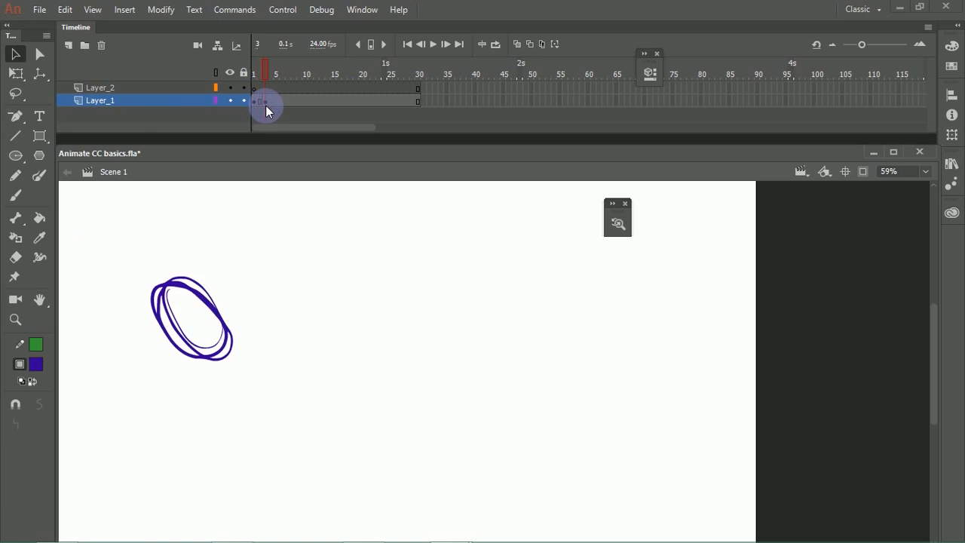
Step: Try inserting frames into Layer_1 with frames 10 to 24 selected, and undo the insertions
click(277, 102)
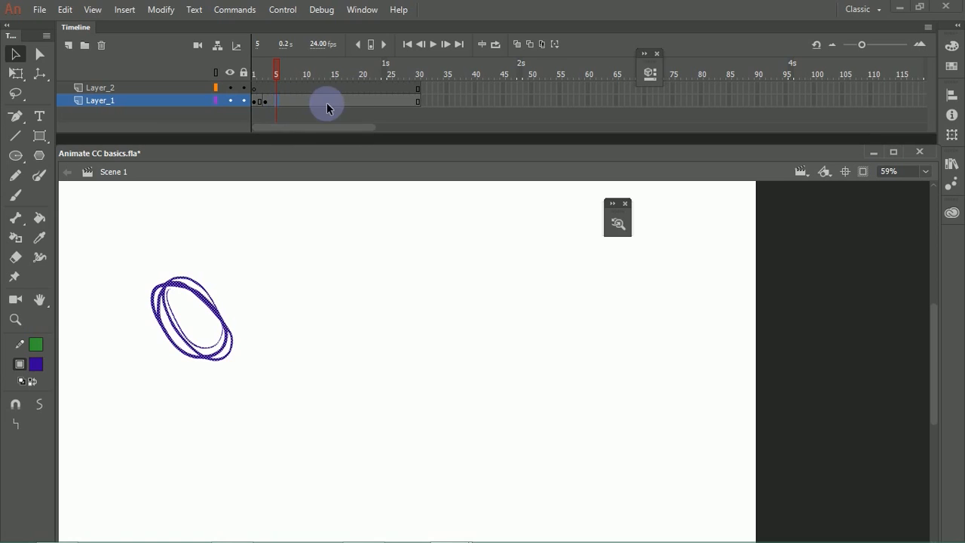
click(419, 88)
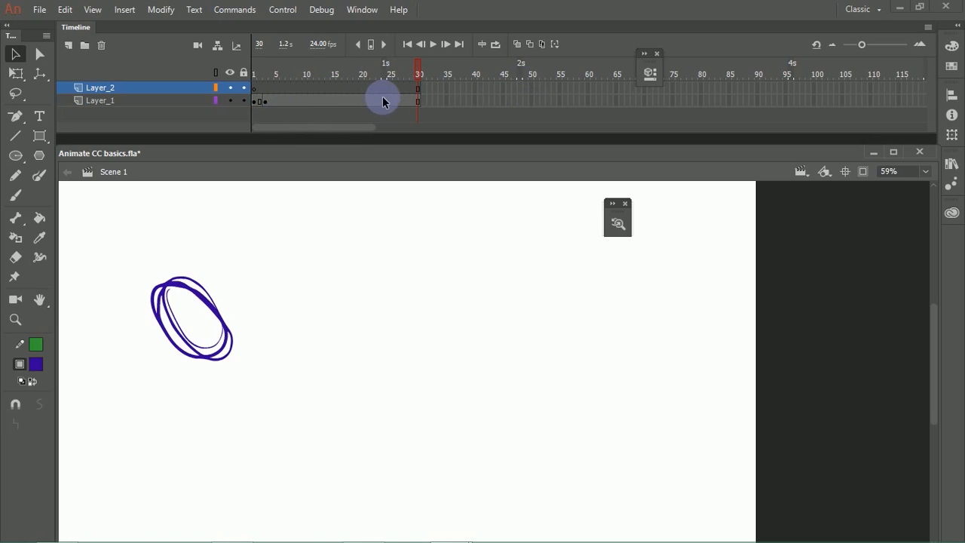
click(308, 107)
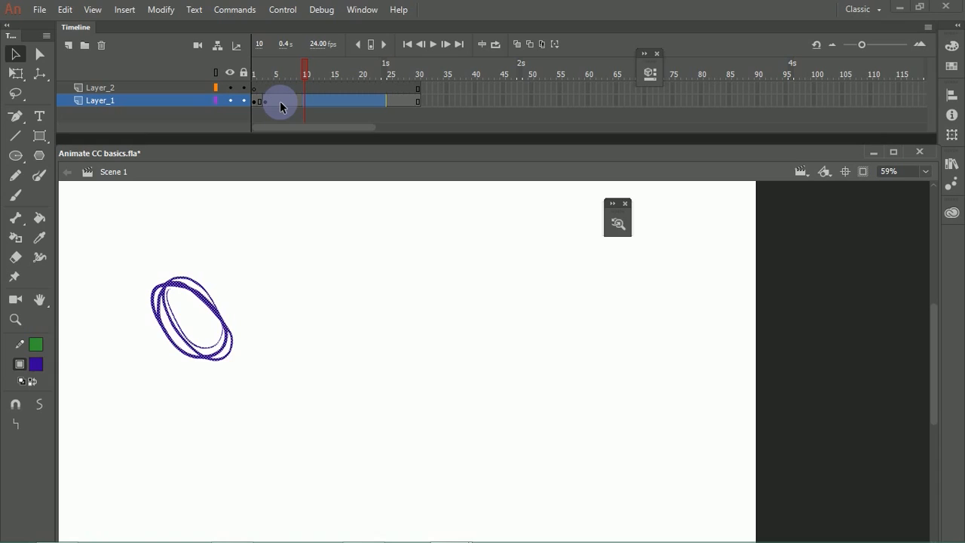
key(F5)
key(F5)
key(ctrl+z)
key(ctrl+z)
key(ctrl+z)
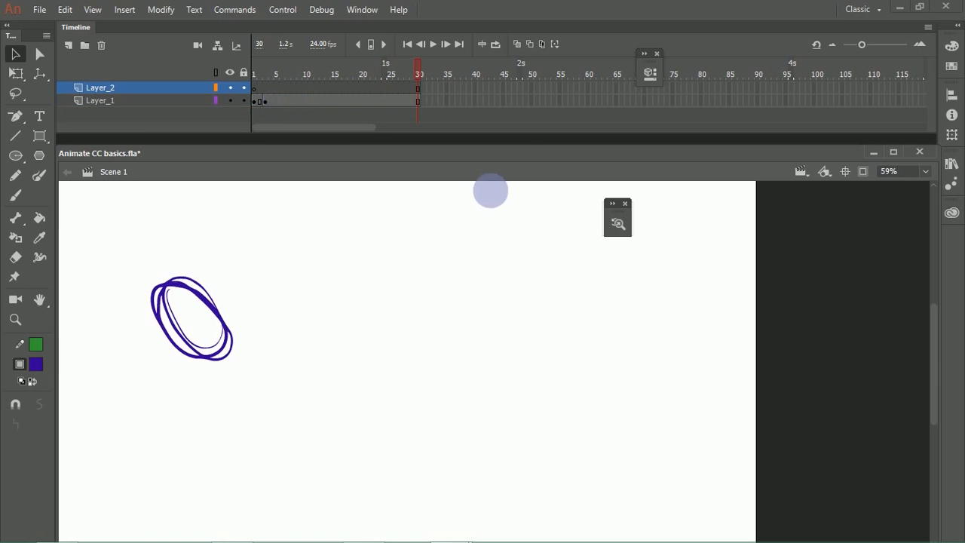
Step: Insert extra frames at frame 20 of Layer_1 only, and remove them until the layer ends at frame 30 again
drag(322, 102, 346, 103)
click(368, 116)
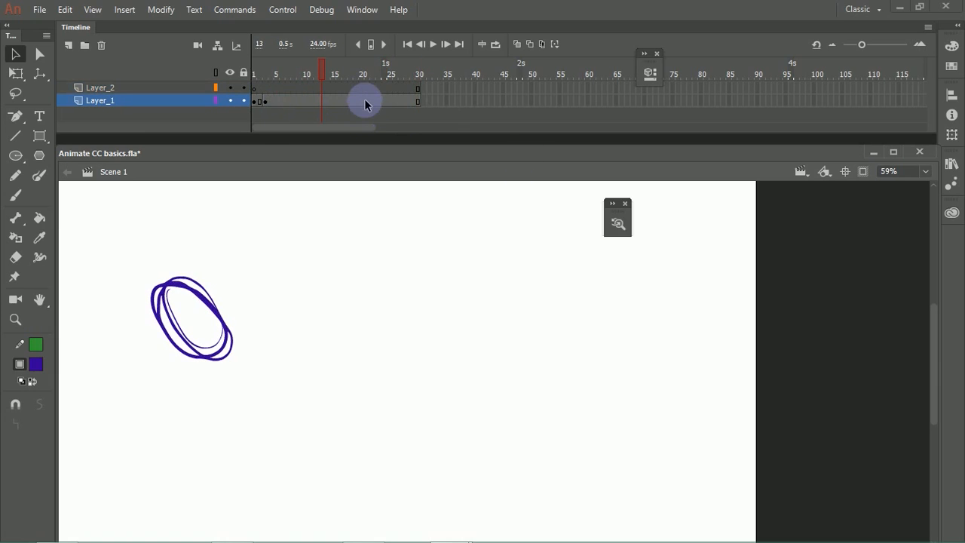
click(361, 98)
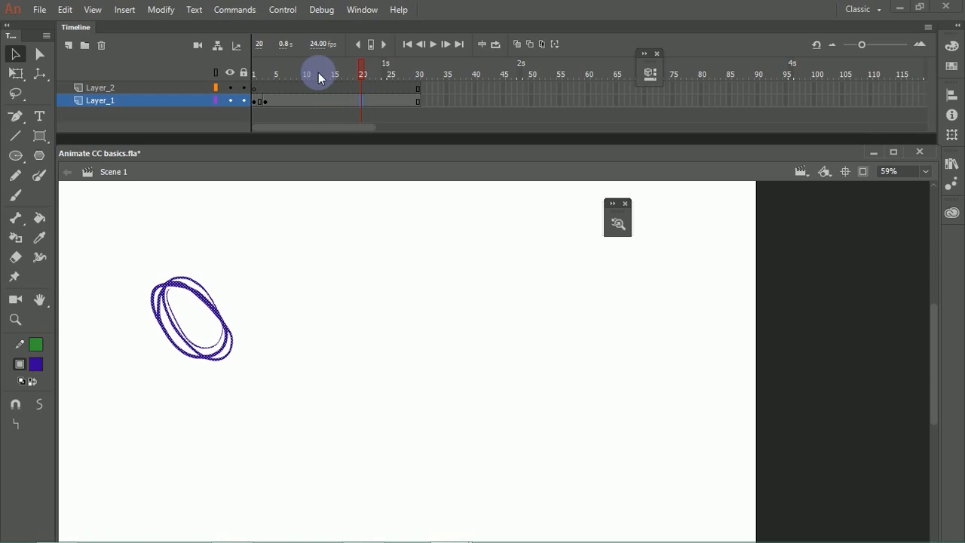
key(F5)
key(F5)
key(F5)
key(F5)
key(F5)
key(F5)
key(F5)
key(F5)
key(F5)
key(F5)
key(shift+F5)
key(shift+F5)
key(shift+F5)
key(shift+F5)
key(shift+F5)
key(shift+F5)
key(shift+F5)
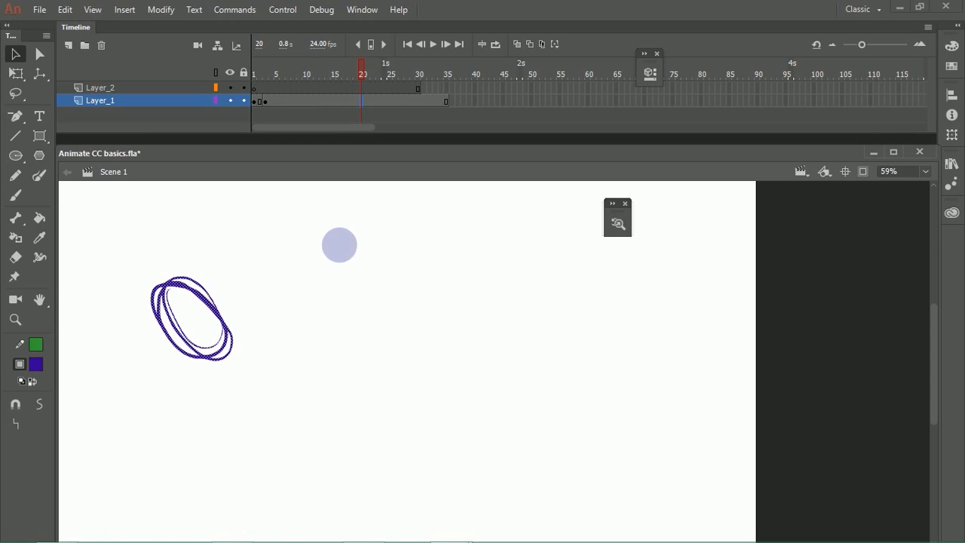
key(shift+F5)
key(shift+F5)
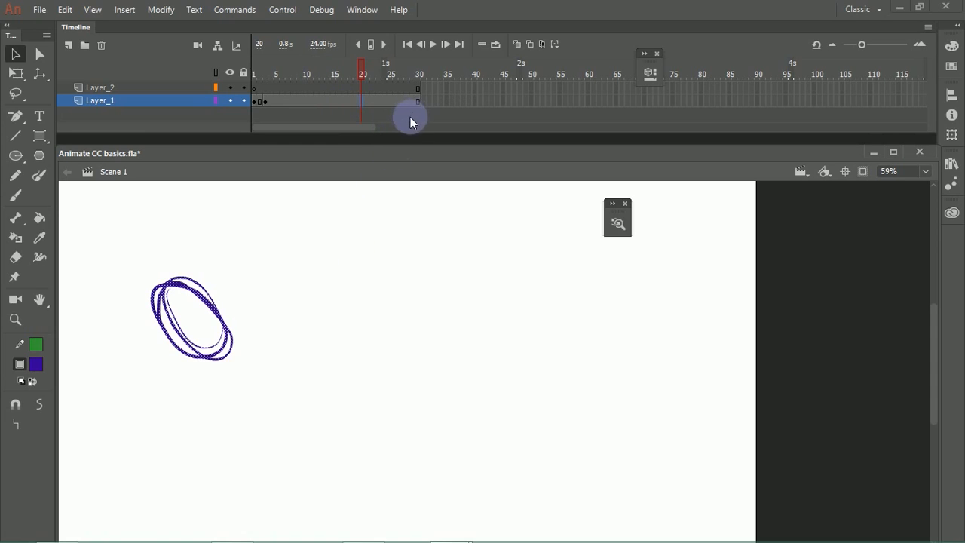
Step: With no frames selected, insert and remove frames from frame 12 across both layers, leaving them ending at frame 37
click(410, 117)
drag(362, 71, 351, 66)
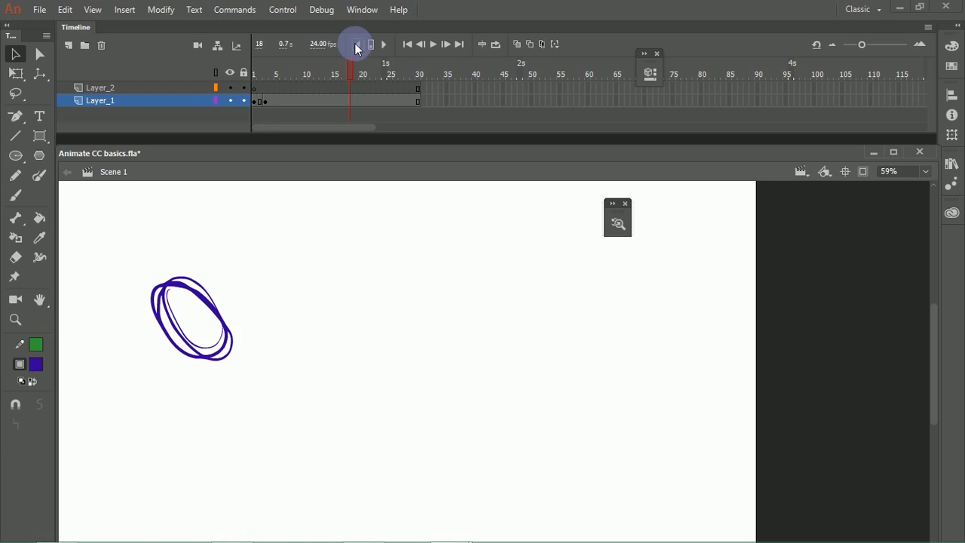
click(354, 43)
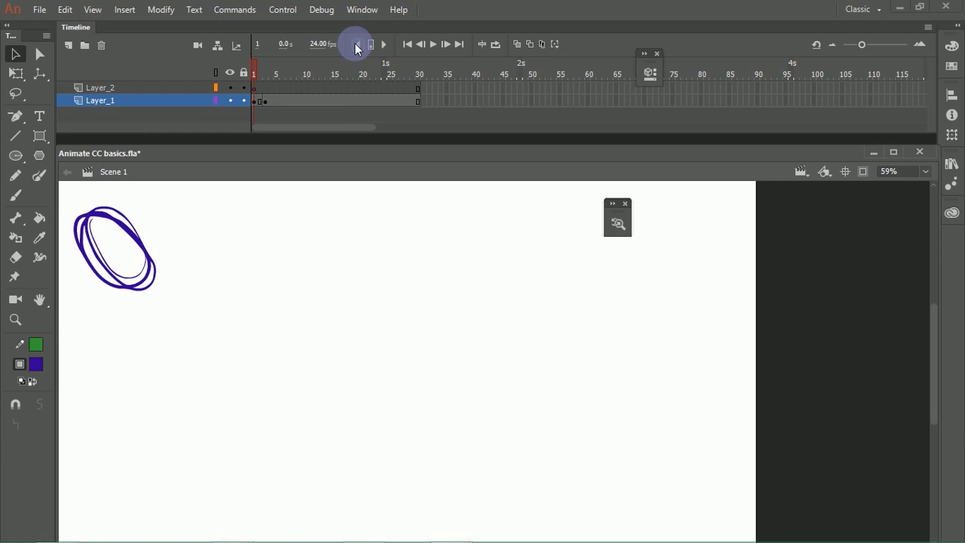
click(315, 70)
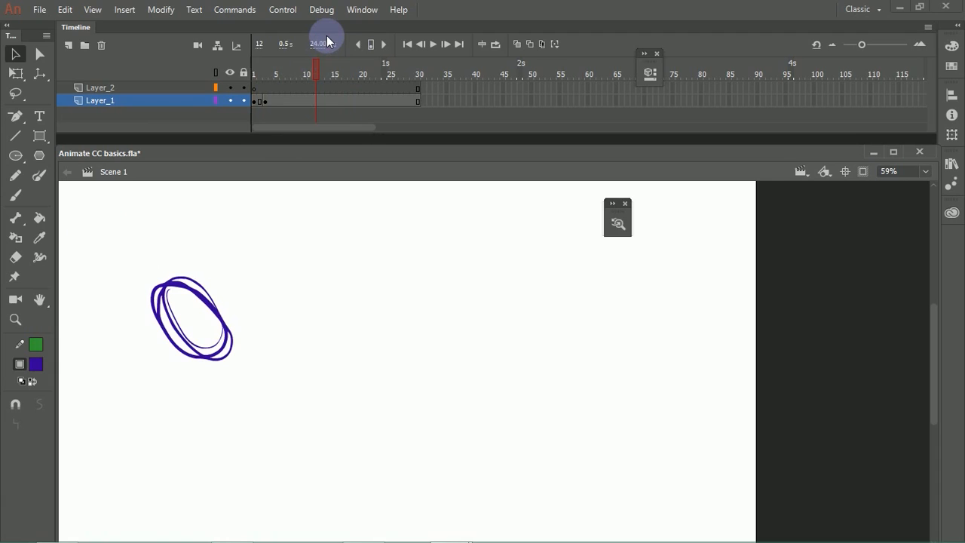
key(F5)
key(F5)
key(F5)
key(F5)
key(F5)
key(F5)
key(F5)
key(F5)
key(F5)
key(F5)
key(F5)
key(F5)
key(F5)
key(F5)
key(F5)
key(F5)
key(F5)
key(F5)
key(F5)
key(F5)
key(F5)
key(F5)
key(shift+F5)
key(shift+F5)
key(shift+F5)
key(shift+F5)
key(shift+F5)
key(shift+F5)
key(shift+F5)
key(shift+F5)
key(shift+F5)
key(shift+F5)
key(shift+F5)
key(shift+F5)
key(shift+F5)
key(shift+F5)
key(shift+F5)
key(shift+F5)
key(shift+F5)
key(shift+F5)
key(shift+F5)
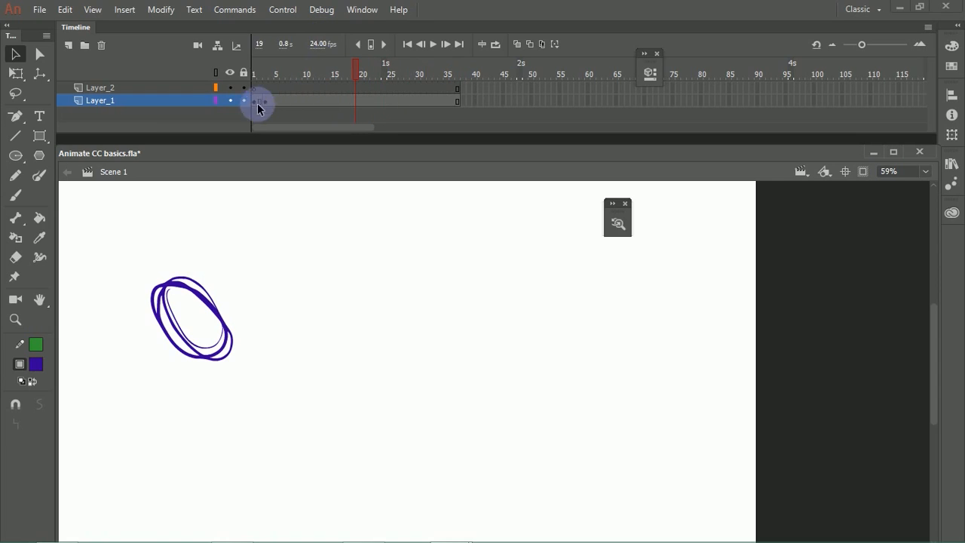
Step: Insert five frames at frame 2 across both layers and remove them again
mouse_move(261, 74)
mouse_down()
mouse_move(271, 75)
mouse_move(262, 77)
mouse_up()
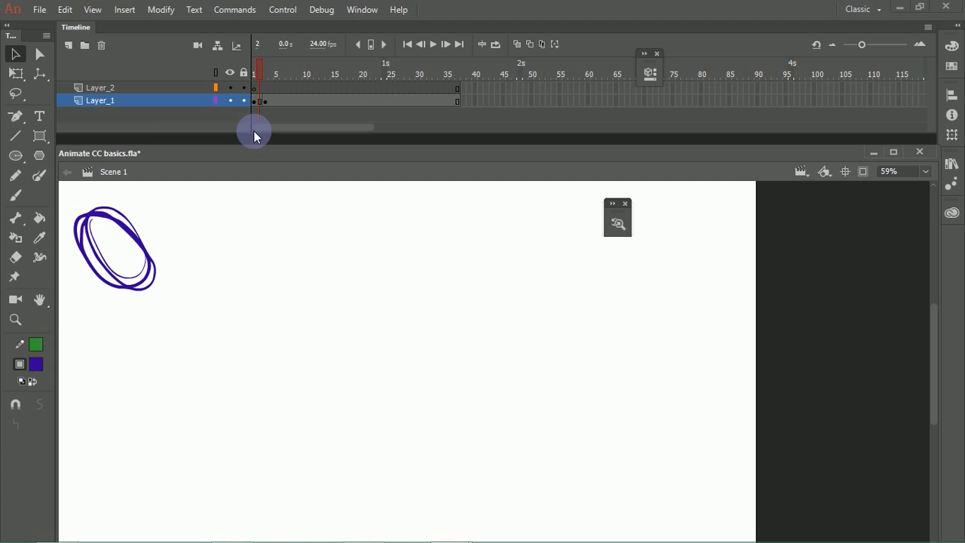
key(F5)
key(F5)
key(F5)
key(F5)
key(F5)
key(F5)
key(F5)
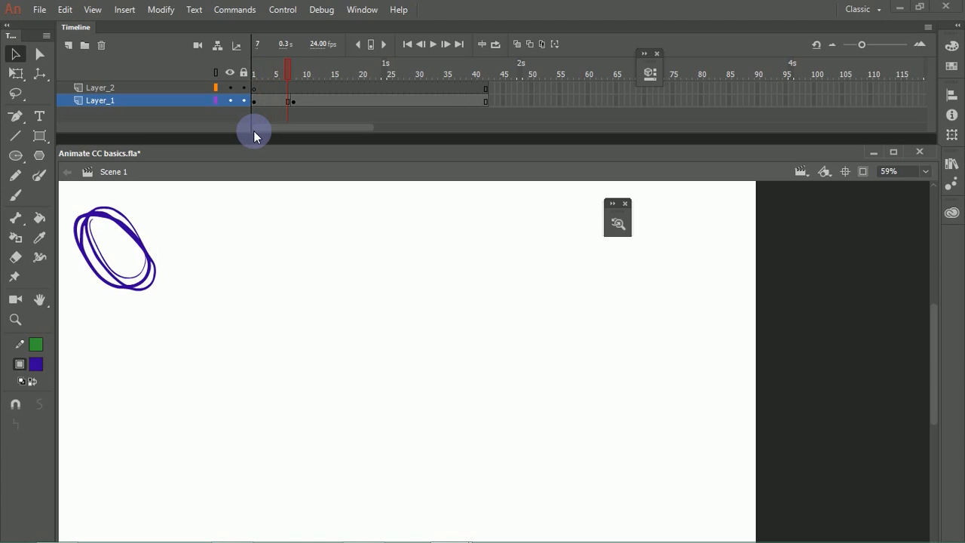
key(shift+F5)
key(shift+F5)
key(shift+F5)
key(shift+F5)
key(shift+F5)
key(shift+F5)
key(shift+F5)
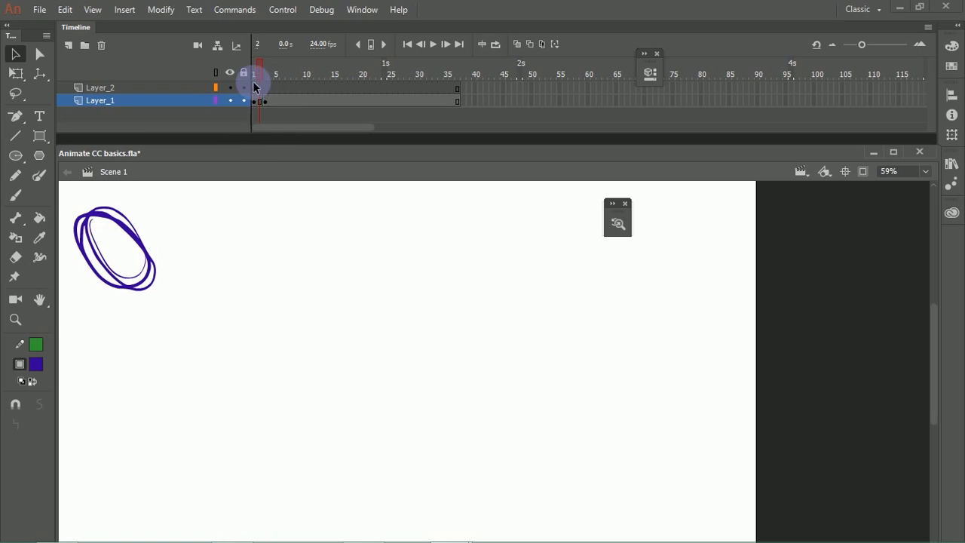
Step: Insert and trim frames from frame 1 across both layers, leaving Layer_1's second keyframe at frame 3 and both layers ending at frame 38
click(264, 101)
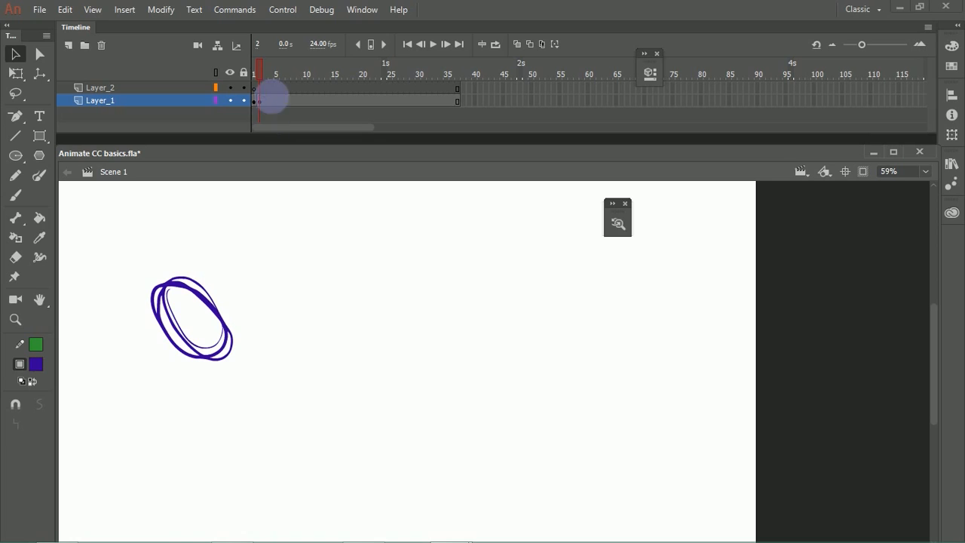
click(254, 69)
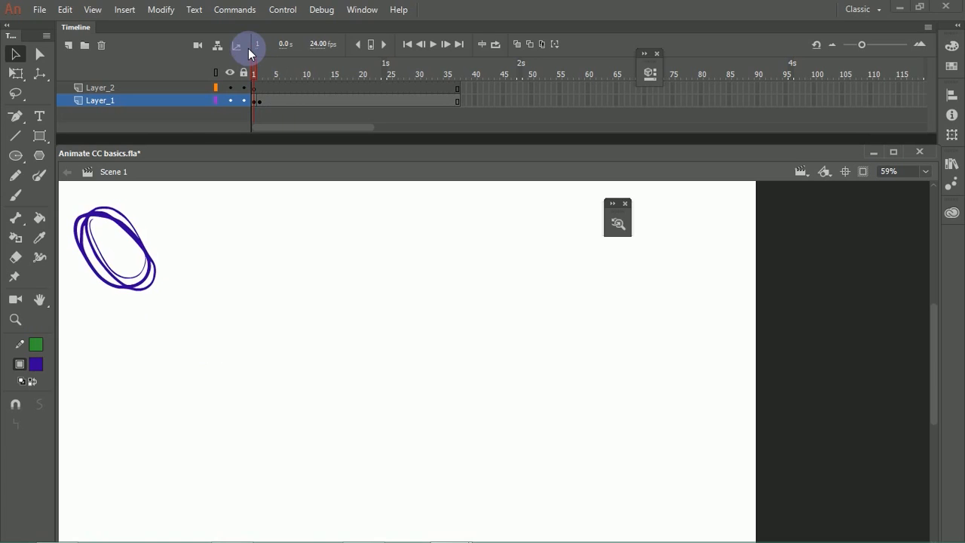
click(265, 97)
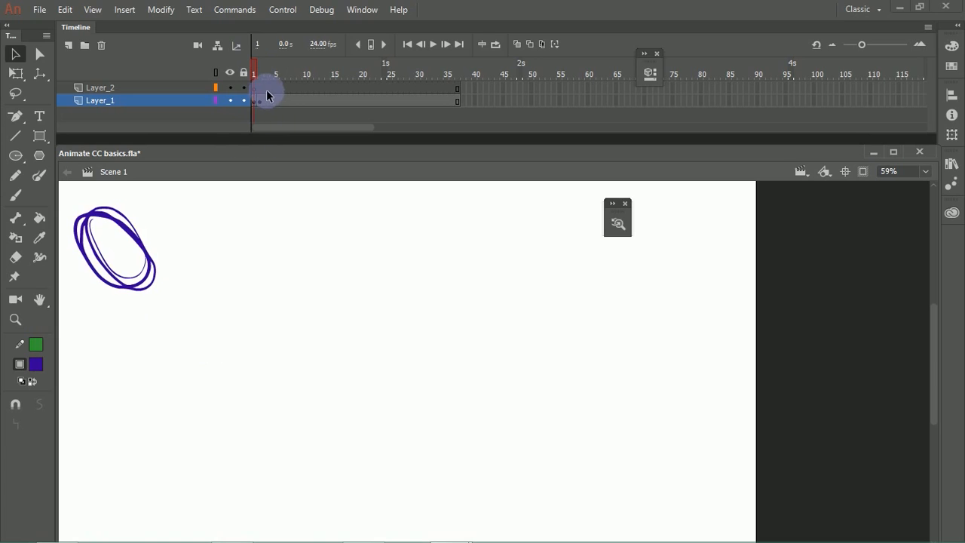
drag(264, 70, 254, 70)
key(F5)
key(F5)
key(F5)
key(F5)
key(F5)
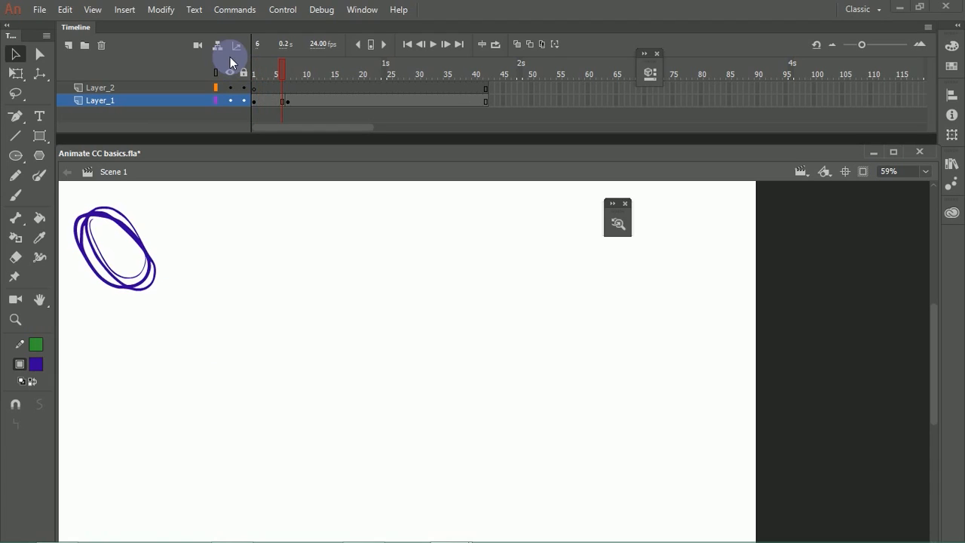
key(shift+F5)
key(shift+F5)
key(shift+F5)
key(shift+F5)
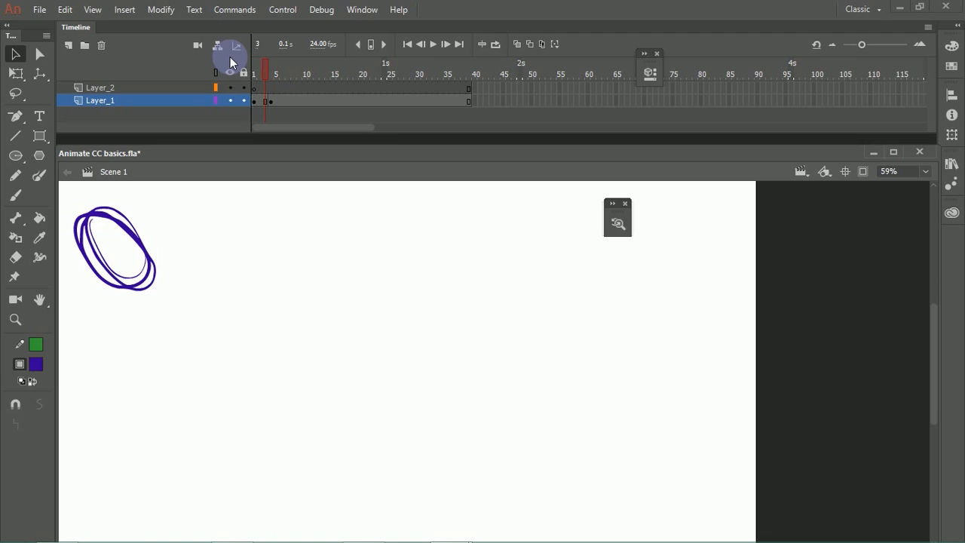
Step: Try moving the oval at frame 5 of Layer_1 without adding a keyframe there, undoing each move
click(275, 71)
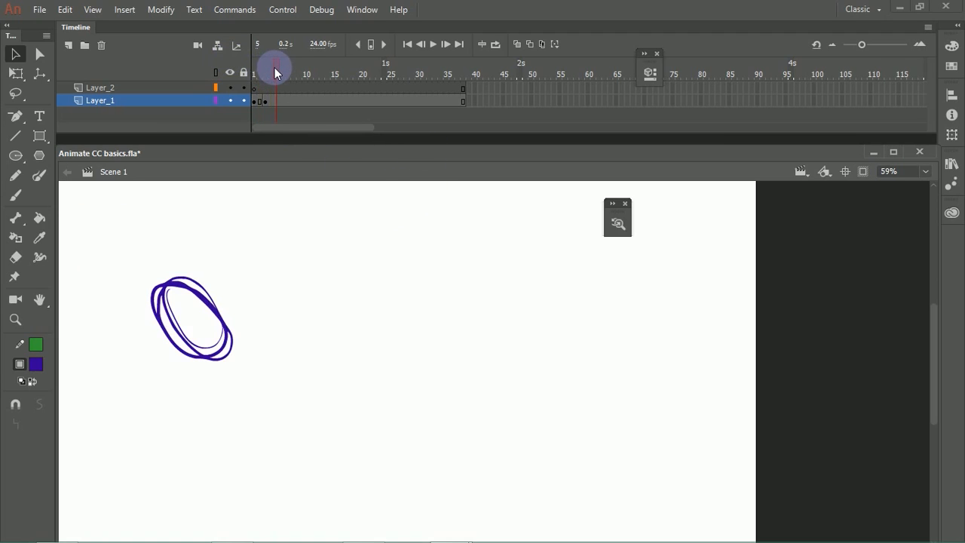
click(283, 105)
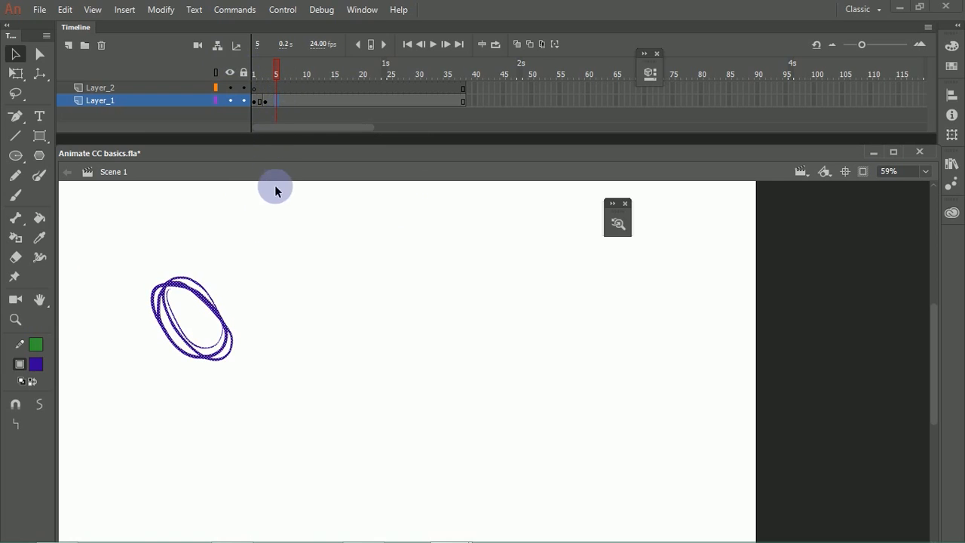
click(285, 109)
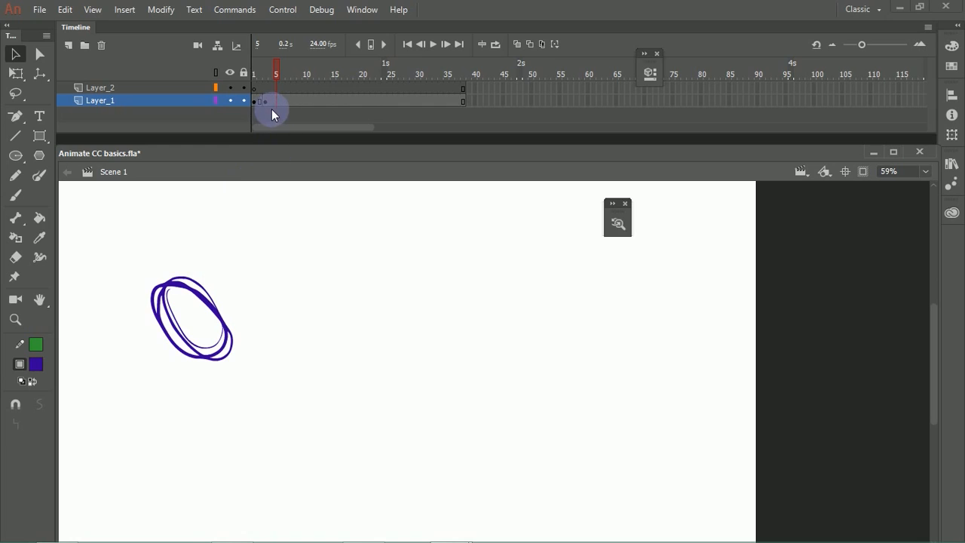
click(277, 100)
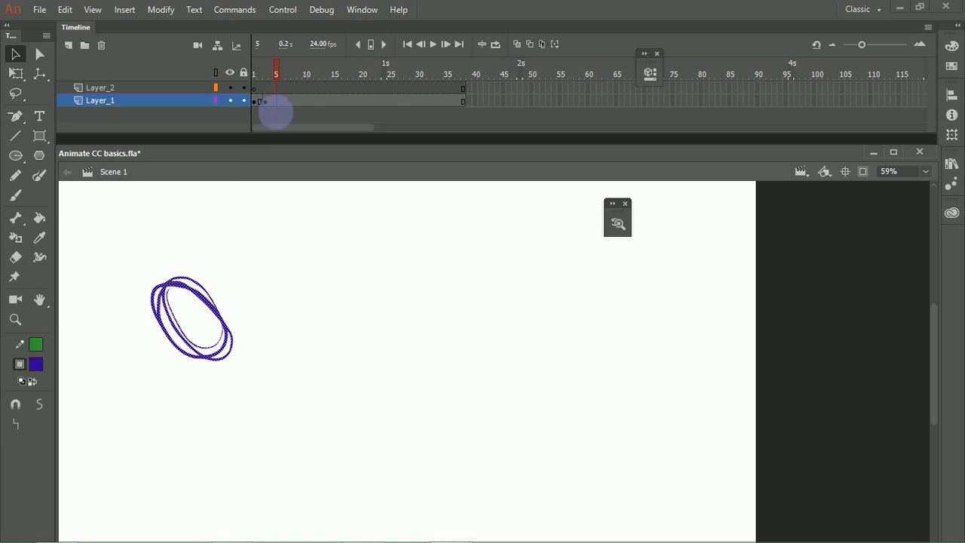
drag(209, 306, 288, 380)
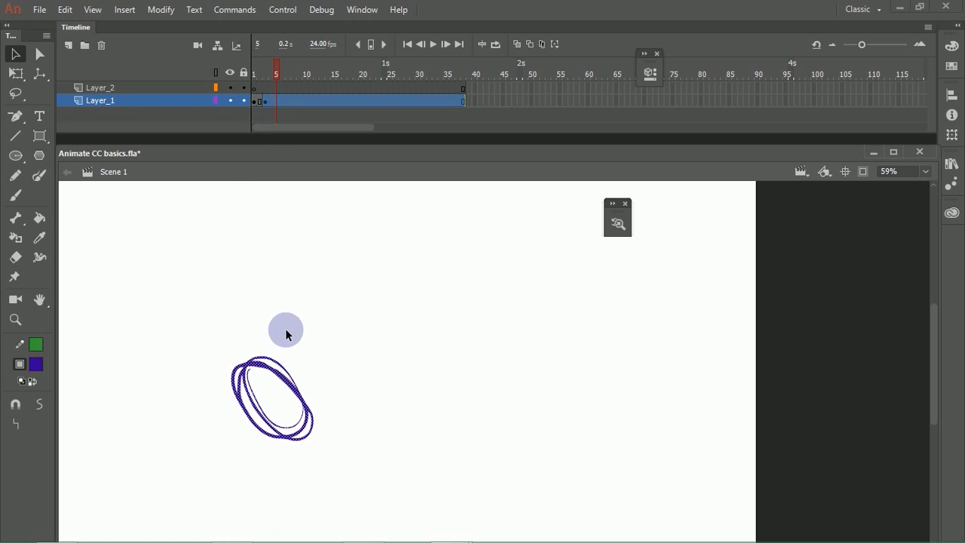
key(ctrl+z)
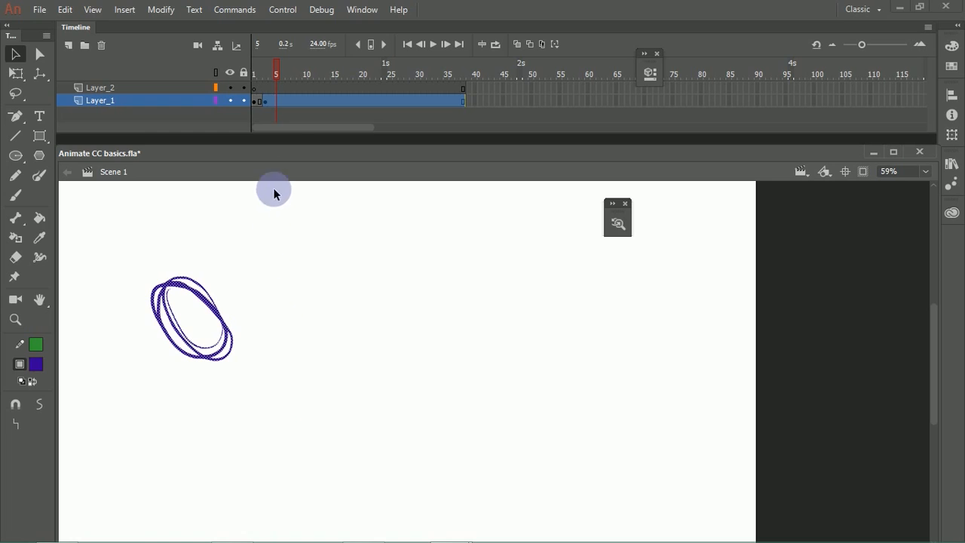
click(277, 102)
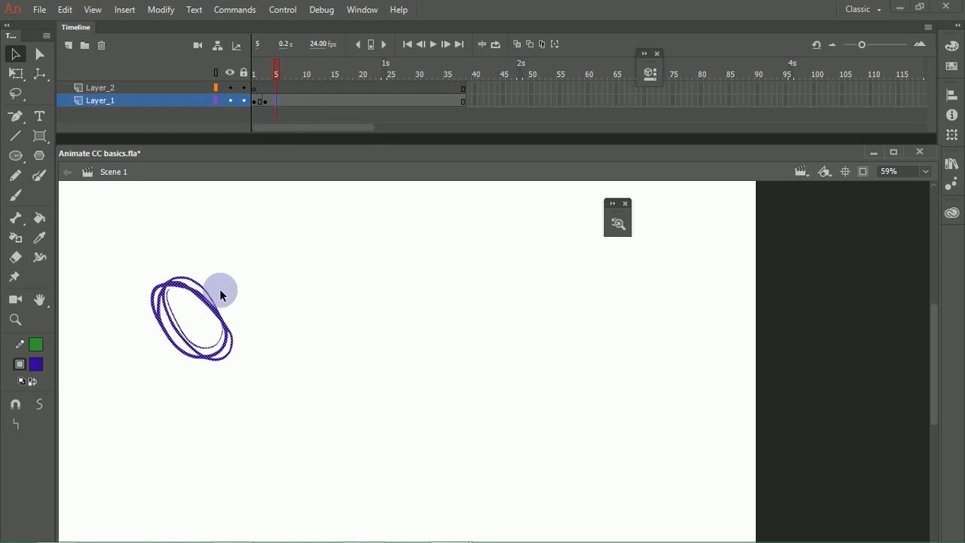
drag(212, 304, 297, 402)
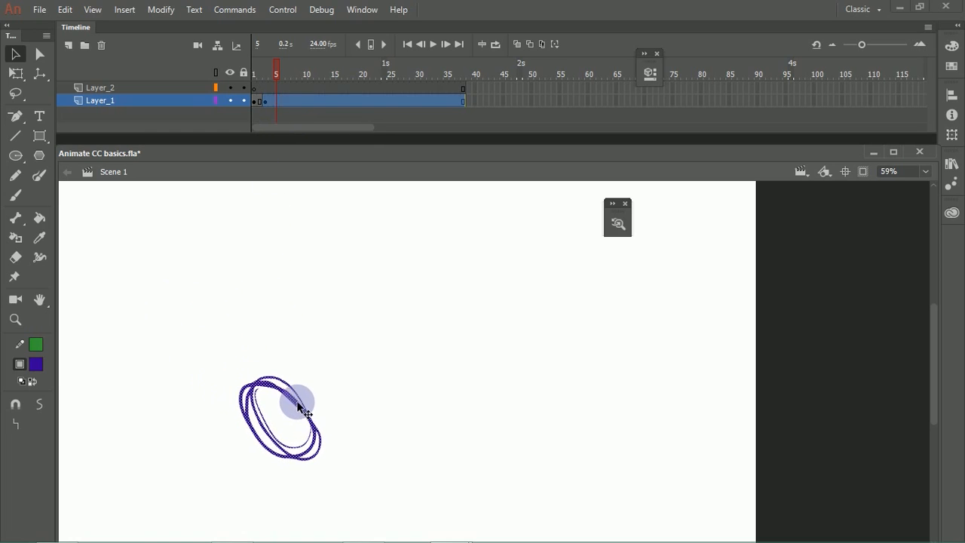
key(ctrl+z)
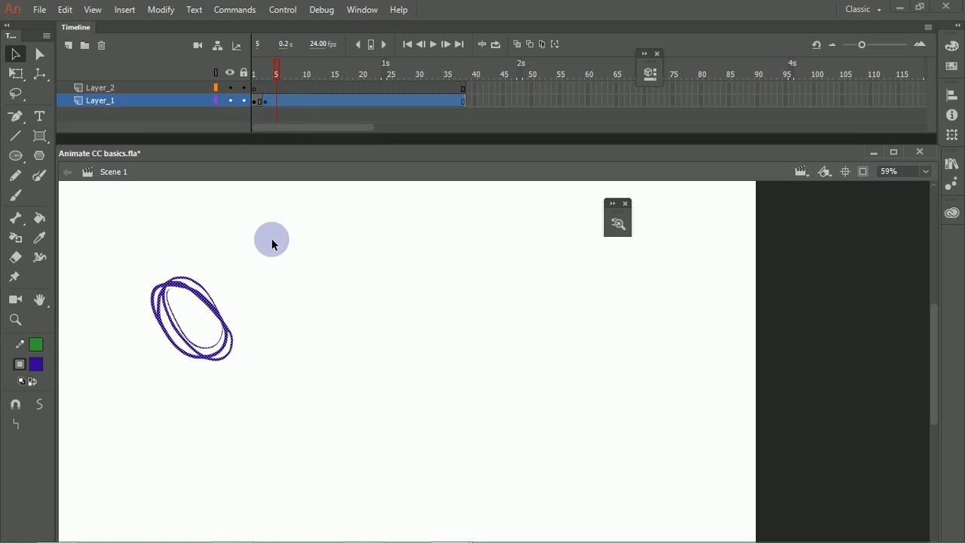
click(268, 225)
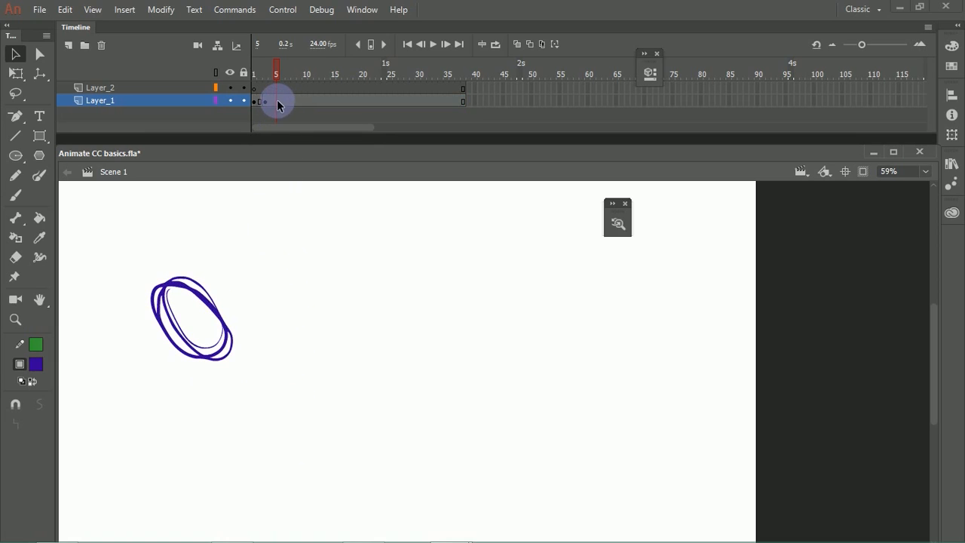
Step: Insert a keyframe at frame 5 of Layer_1 and move its oval diagonally down and right
click(276, 101)
right_click(278, 101)
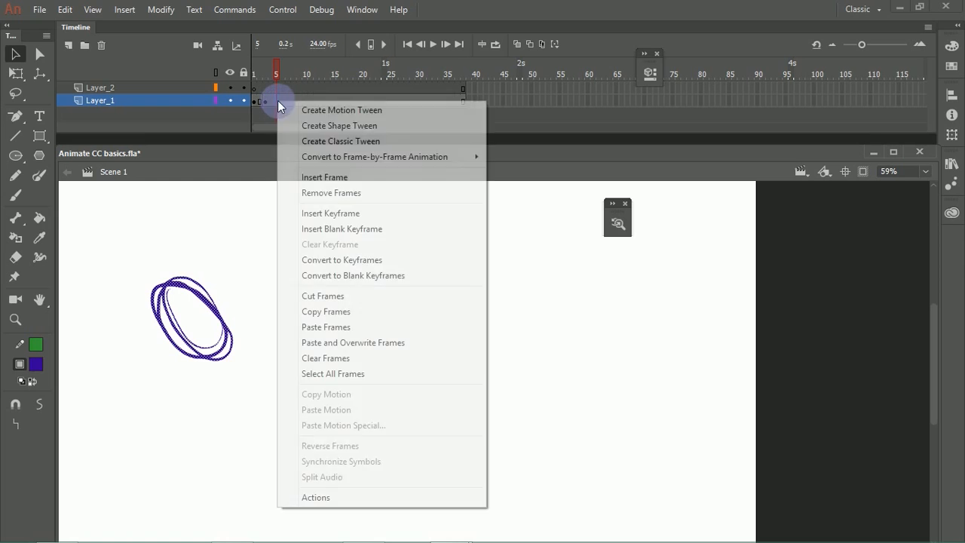
click(331, 214)
drag(232, 336, 324, 420)
click(291, 280)
Step: Turn on onion skinning with the playhead at frame 4 to show the ovals of the neighbouring keyframes
mouse_move(272, 73)
mouse_down()
mouse_move(249, 71)
mouse_move(285, 71)
mouse_move(260, 75)
mouse_move(274, 77)
mouse_move(260, 79)
mouse_move(279, 99)
mouse_move(279, 78)
mouse_move(269, 73)
mouse_up()
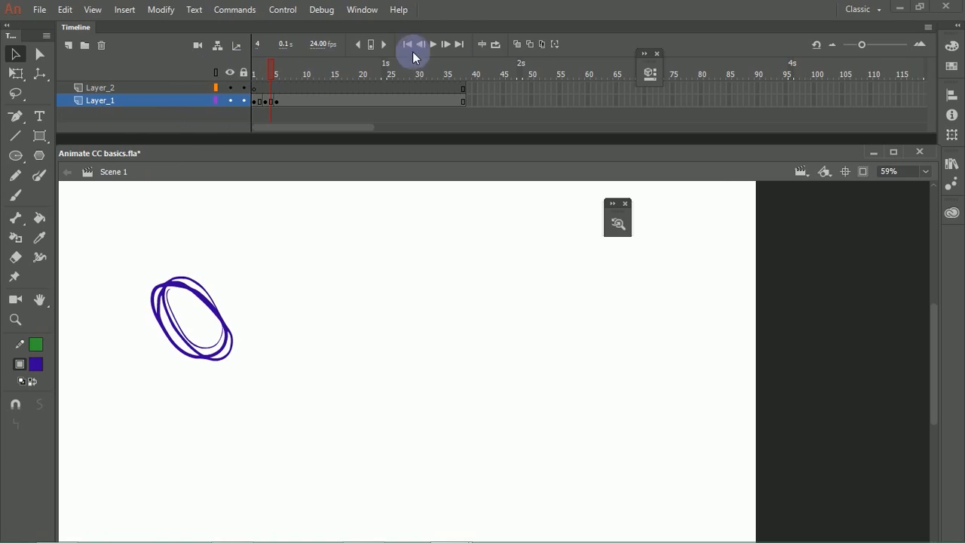
click(518, 44)
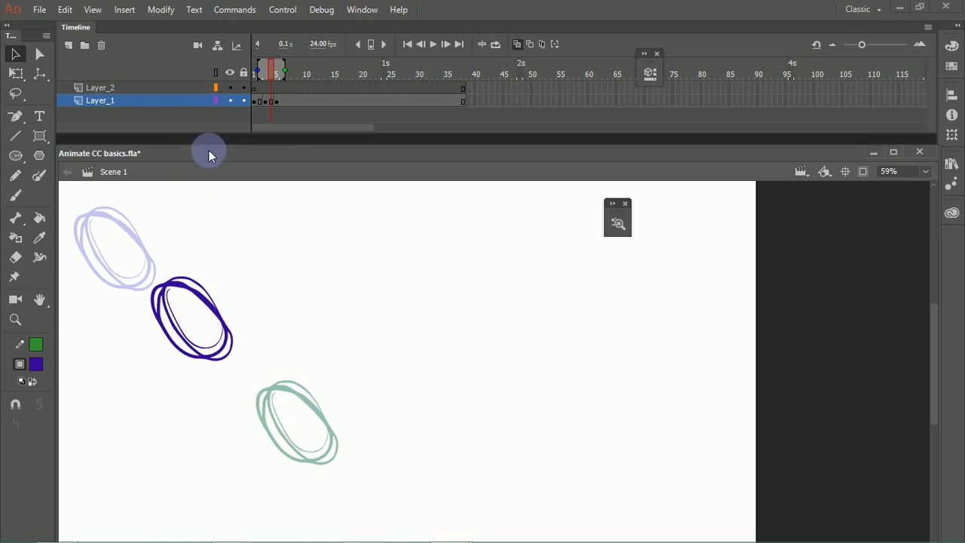
Step: Adjust the onion skin range on the timeline so it spans from frame 1 to about frame 13
mouse_move(299, 73)
mouse_down()
mouse_move(269, 75)
mouse_move(358, 64)
mouse_move(361, 71)
mouse_move(335, 74)
mouse_move(389, 75)
mouse_move(290, 73)
mouse_move(346, 74)
mouse_up()
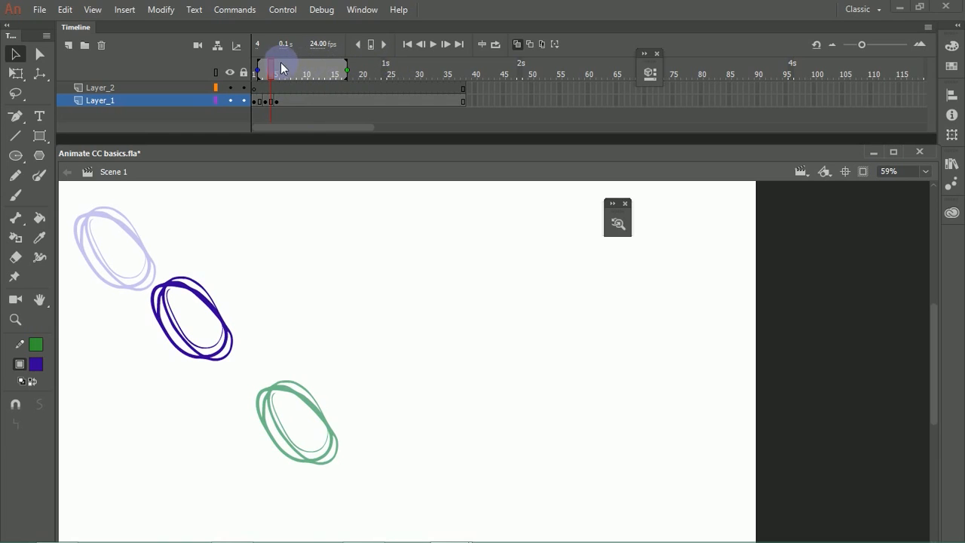
mouse_move(269, 76)
mouse_down()
mouse_move(305, 73)
mouse_move(279, 76)
mouse_up()
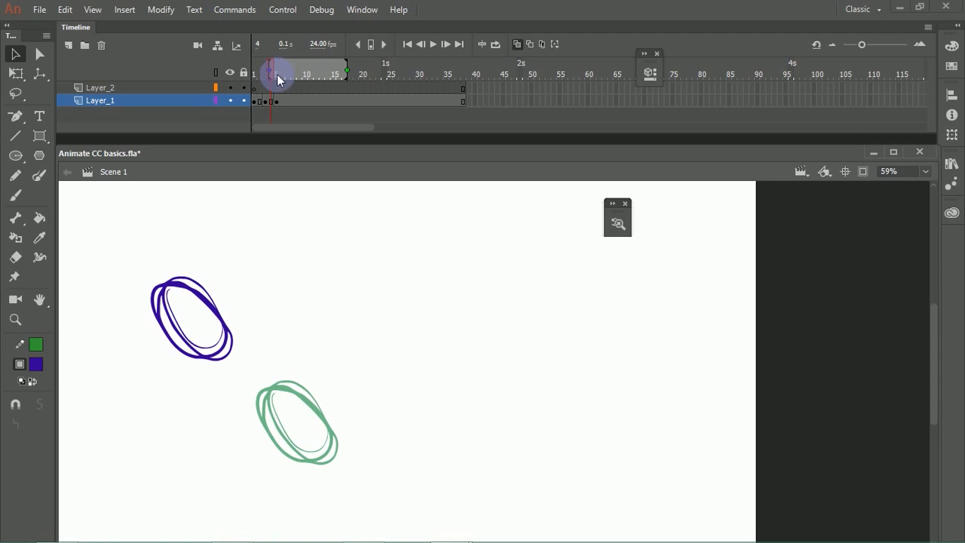
mouse_move(344, 73)
mouse_down()
mouse_move(273, 93)
mouse_move(329, 75)
mouse_move(253, 83)
mouse_up()
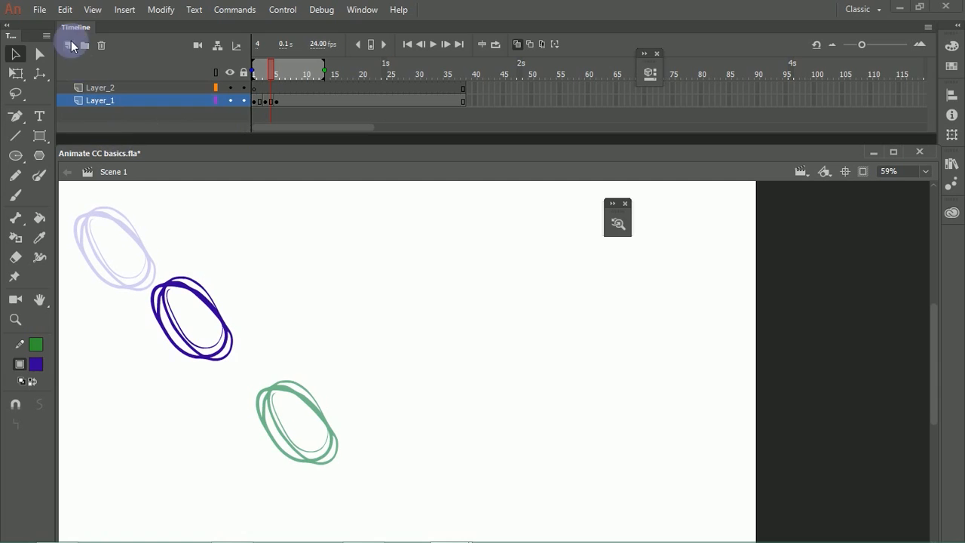
Step: Set the Future onion skin color to orange-red in the general preferences and apply it
click(66, 10)
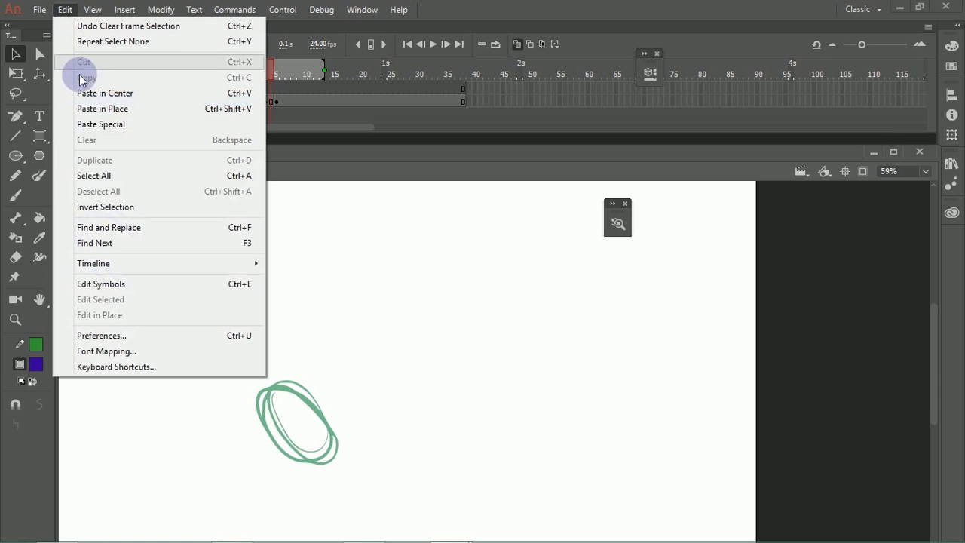
click(132, 337)
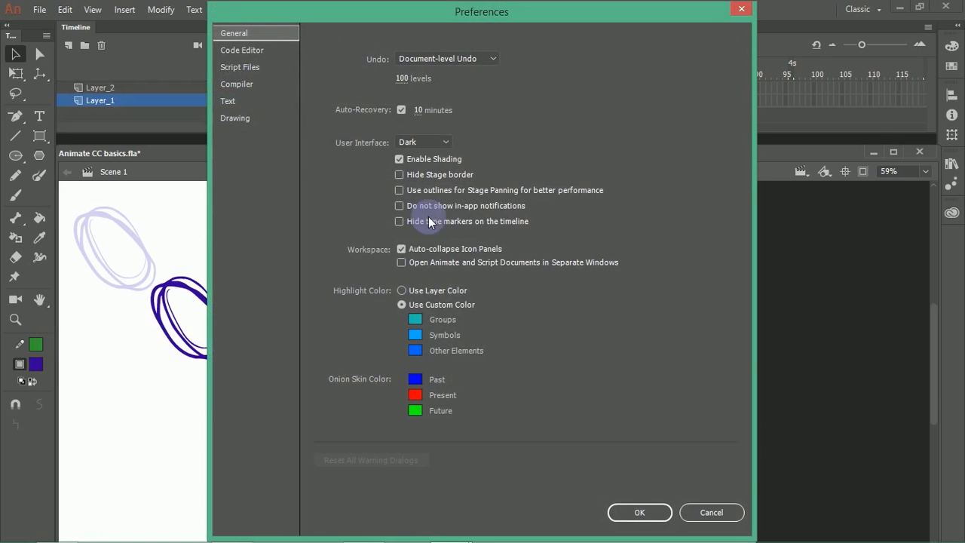
click(415, 411)
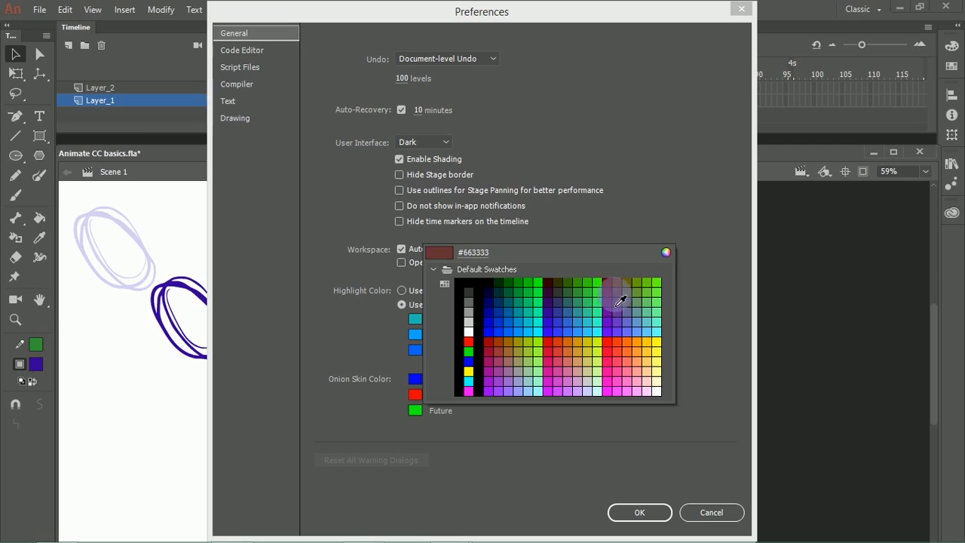
click(626, 351)
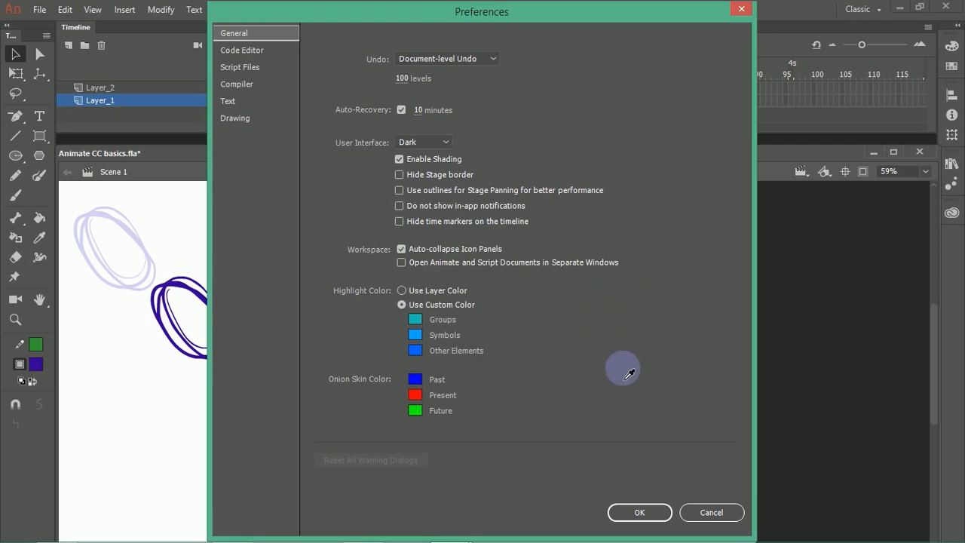
click(626, 512)
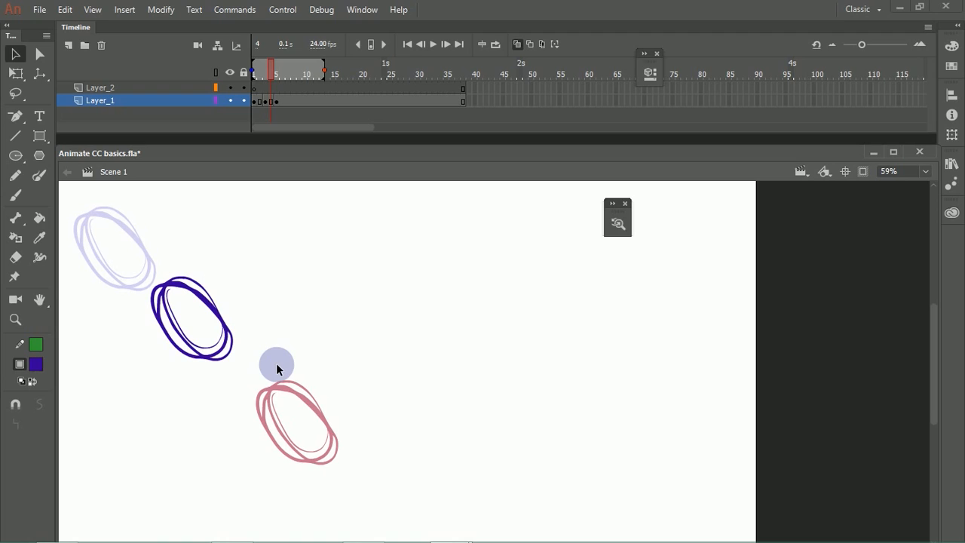
Step: Draw a blue-filled polygon with a wavy green outline on Layer_1, to the upper right of the current oval
click(41, 156)
drag(321, 247, 382, 253)
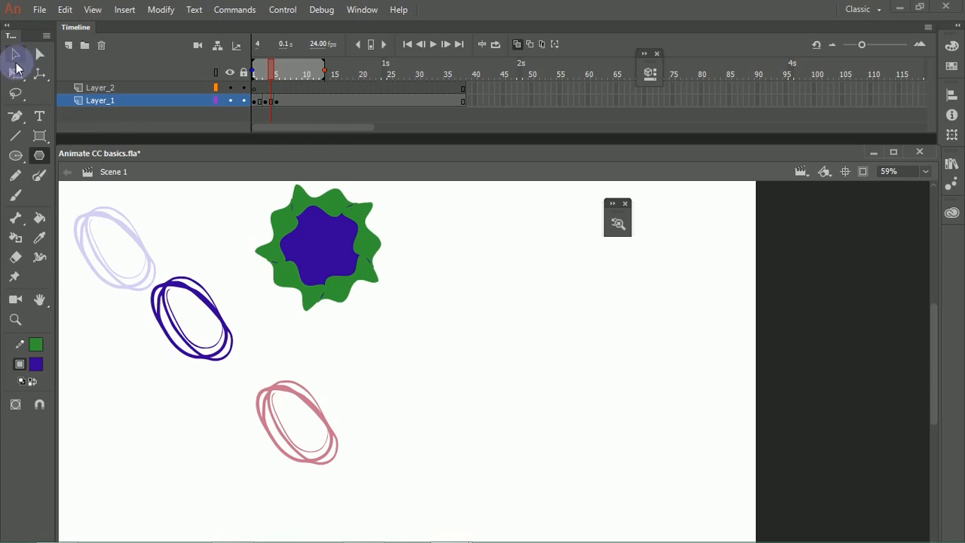
Step: Try moving only the polygon's blue fill away from its green outline, undoing the move
click(15, 54)
drag(323, 242, 477, 292)
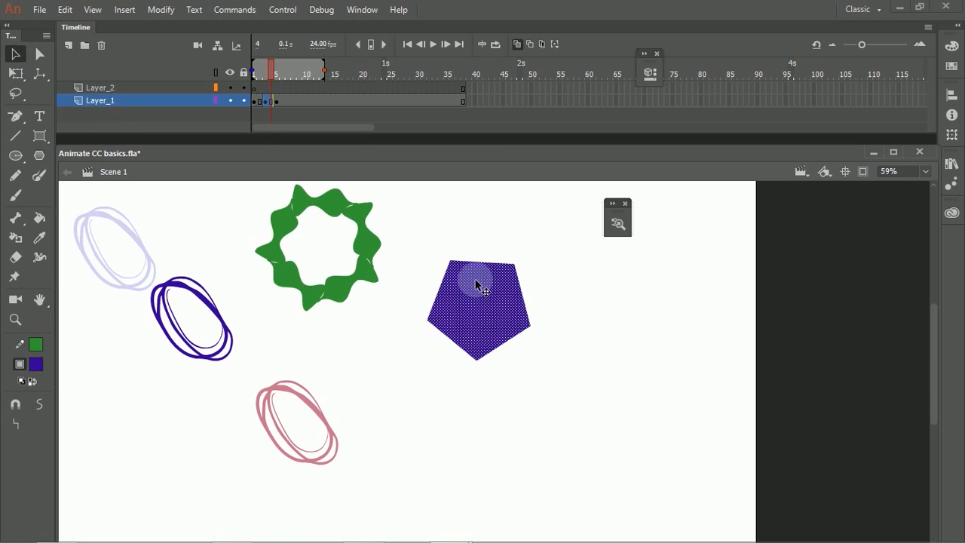
key(ctrl+z)
click(407, 248)
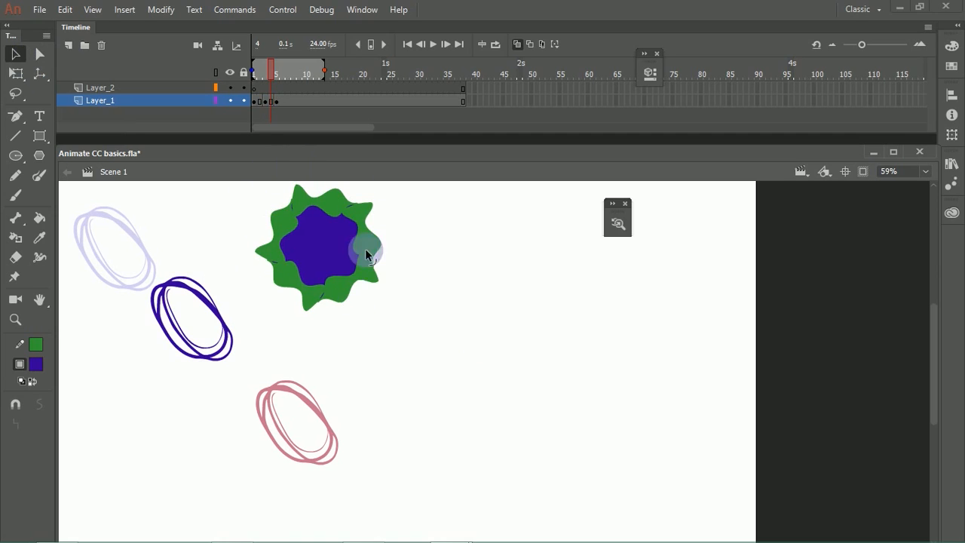
Step: Select the polygon's fill and outline together and move the whole shape down and to the right
click(20, 159)
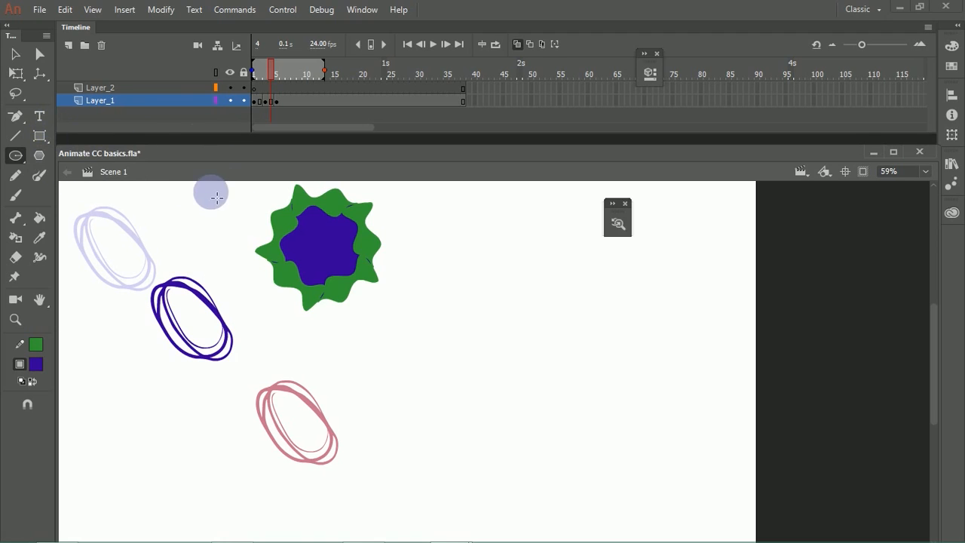
click(15, 53)
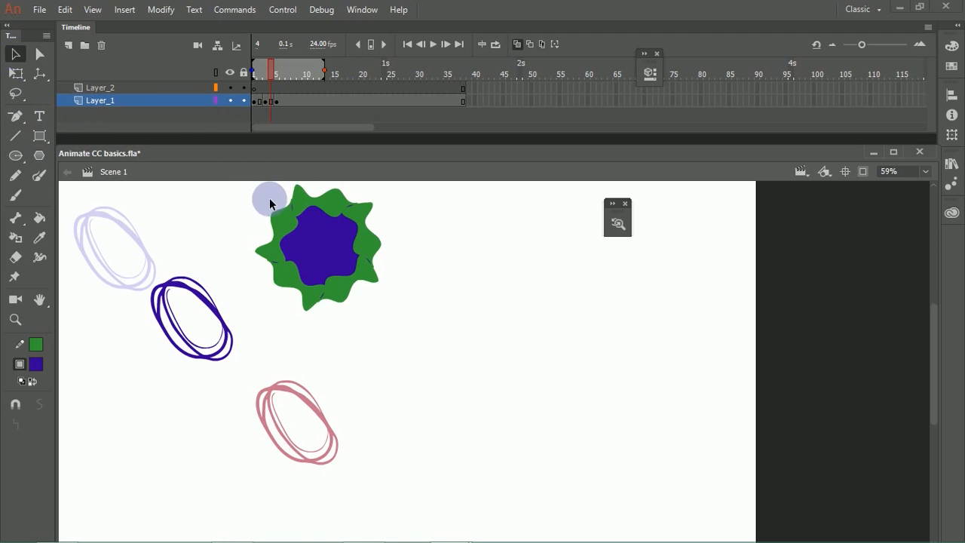
mouse_move(393, 311)
mouse_down()
mouse_move(285, 189)
mouse_move(244, 172)
mouse_up()
drag(367, 294, 446, 311)
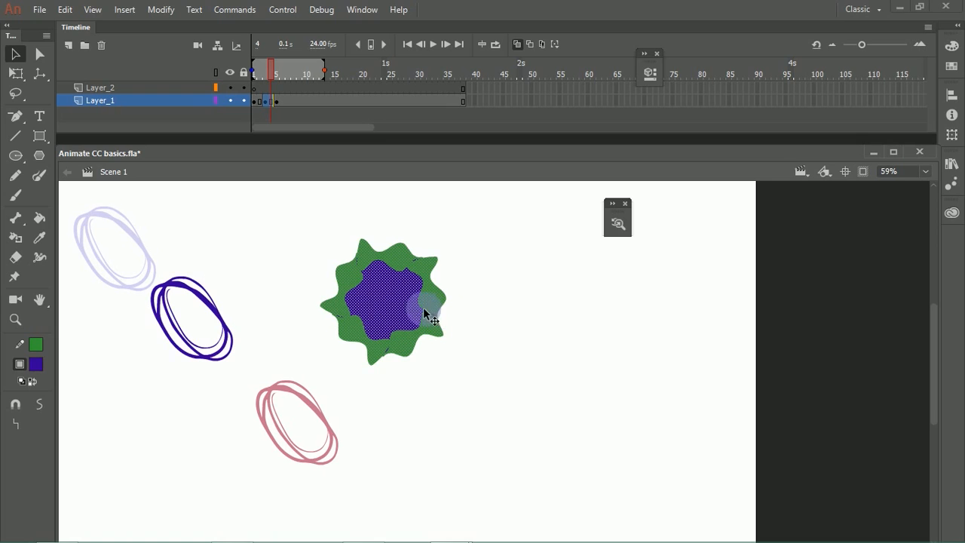
Step: Try overlapping a copy of the ungrouped polygon on the original and deleting parts of it, undoing back to the single selected shape
drag(475, 378, 293, 226)
drag(387, 302, 451, 301)
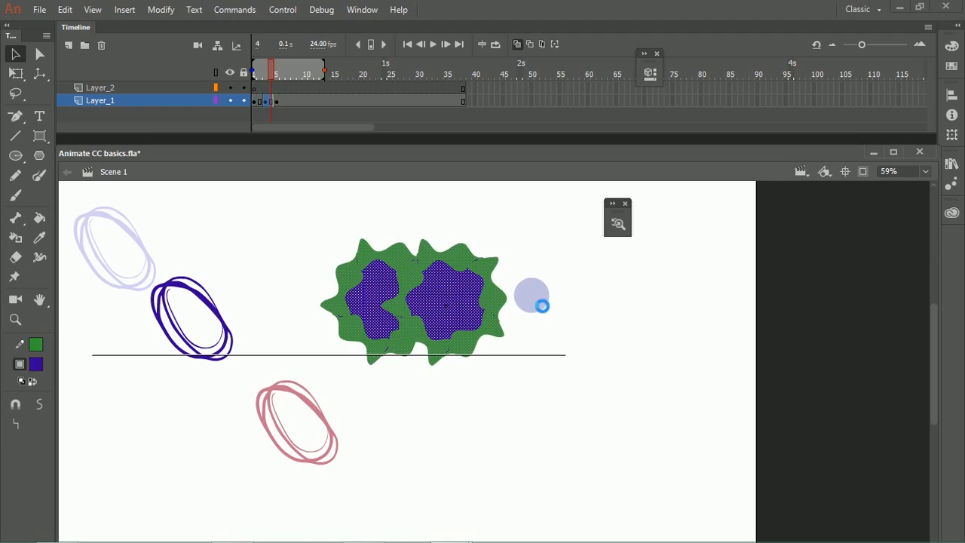
click(527, 298)
click(455, 305)
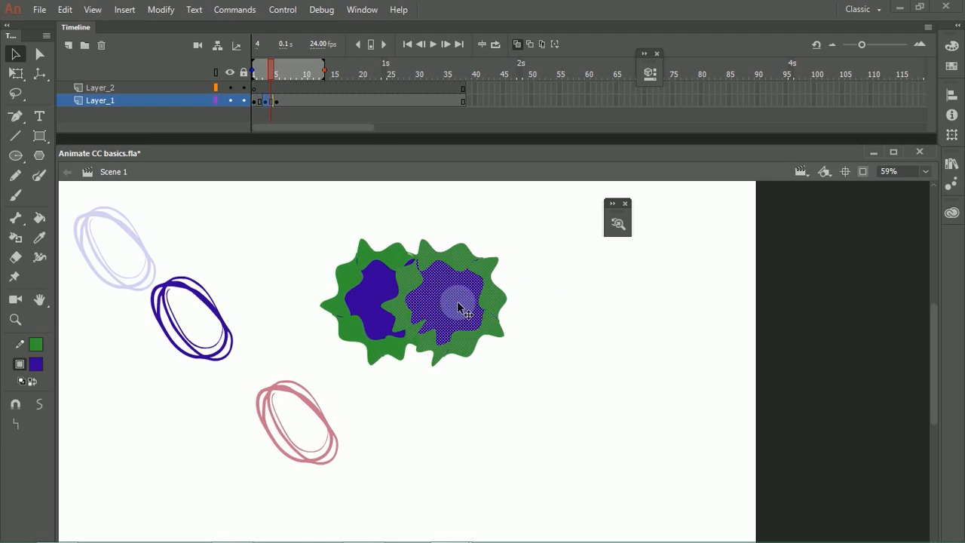
key(Delete)
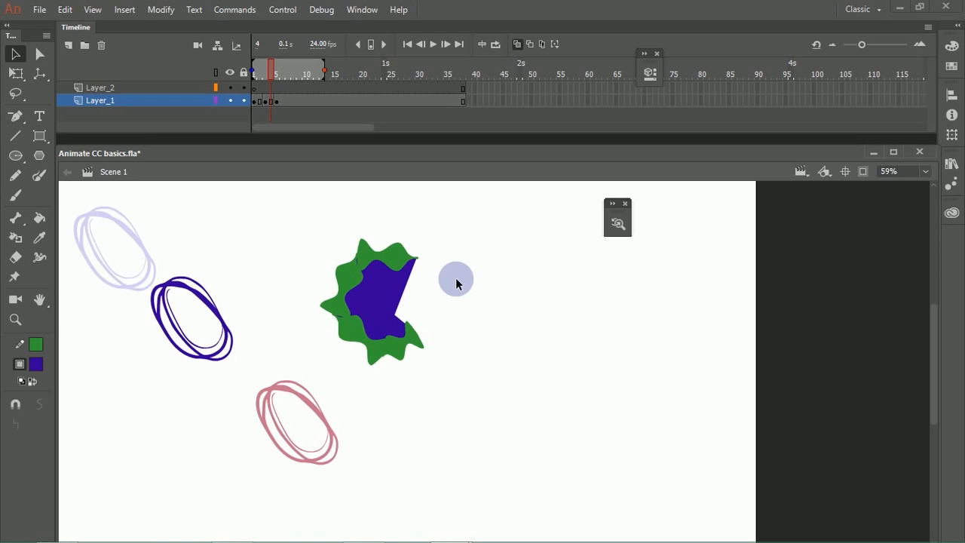
key(ctrl+z)
key(ctrl+z)
key(ctrl+z)
key(ctrl+z)
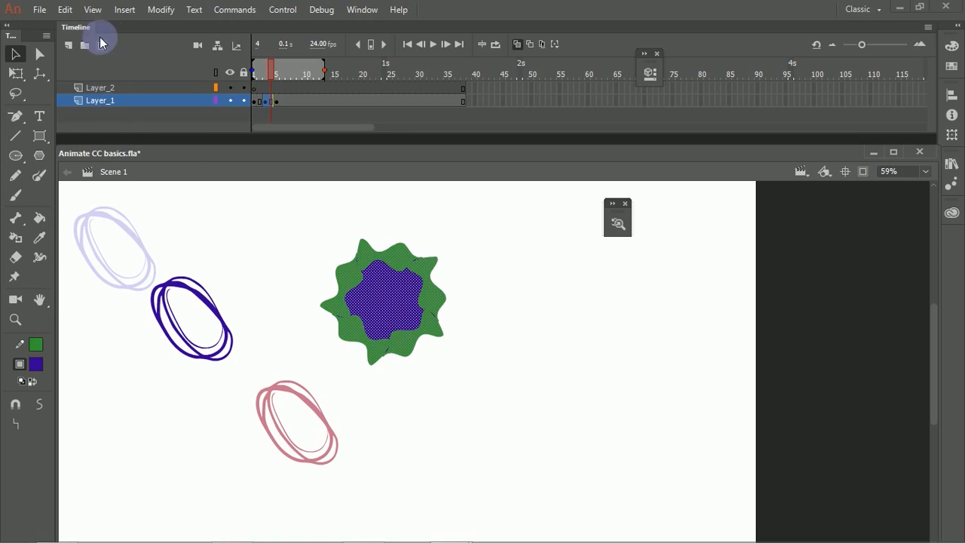
click(64, 10)
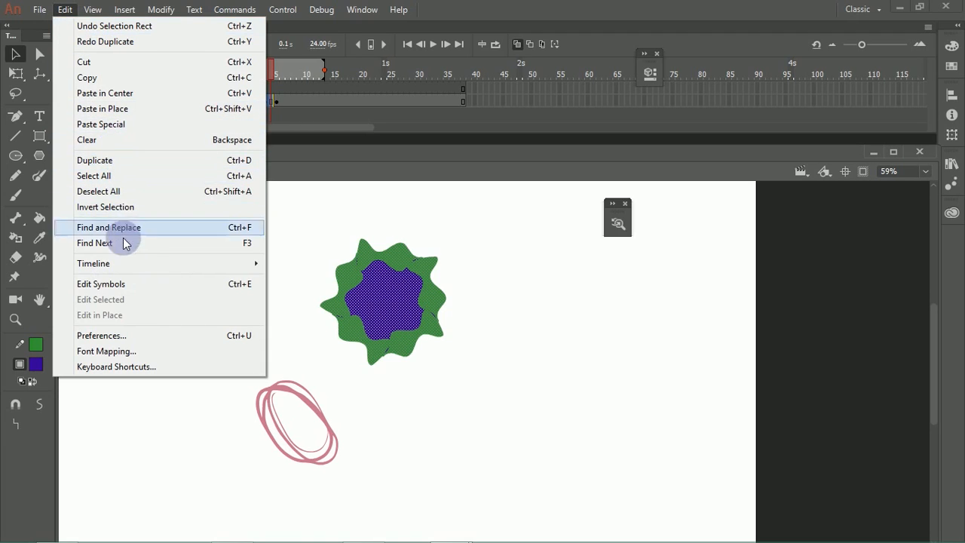
mouse_move(103, 11)
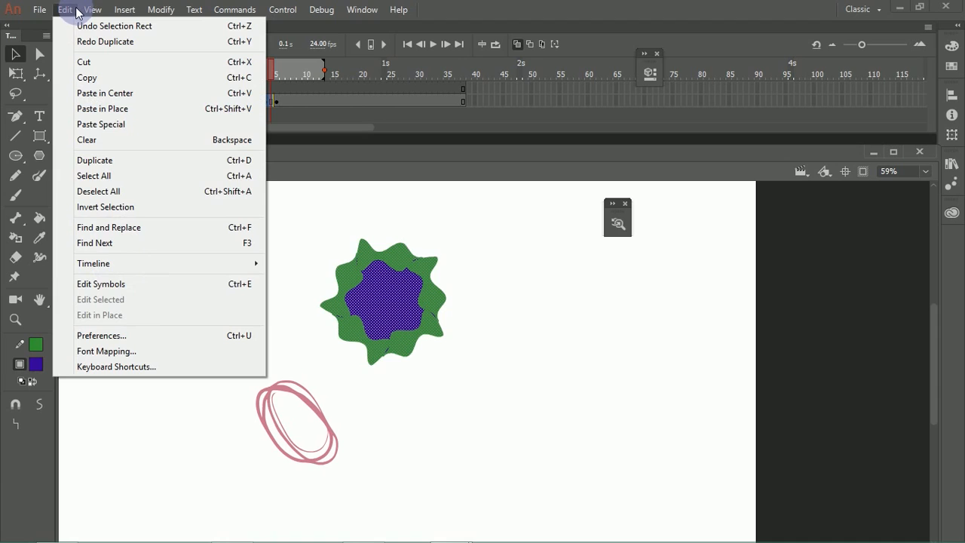
mouse_move(101, 11)
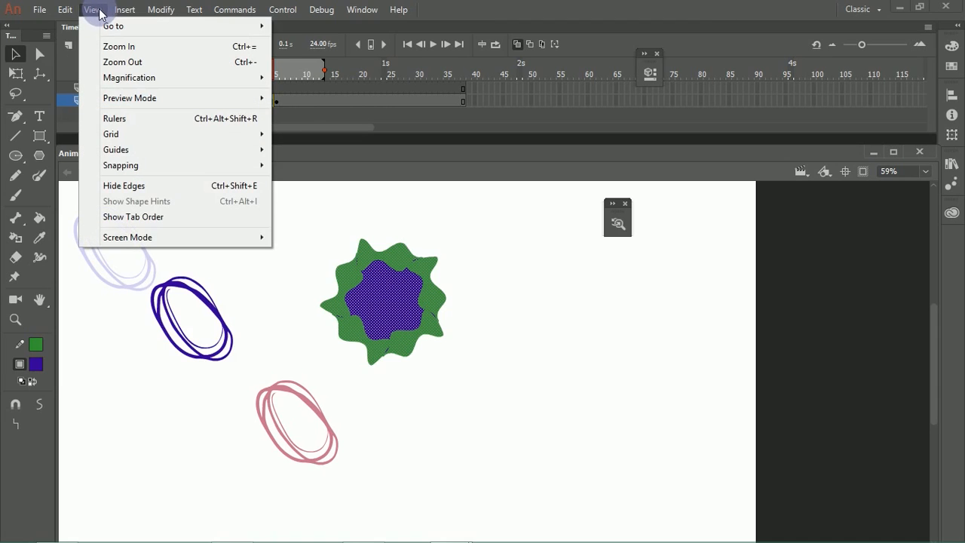
mouse_move(160, 13)
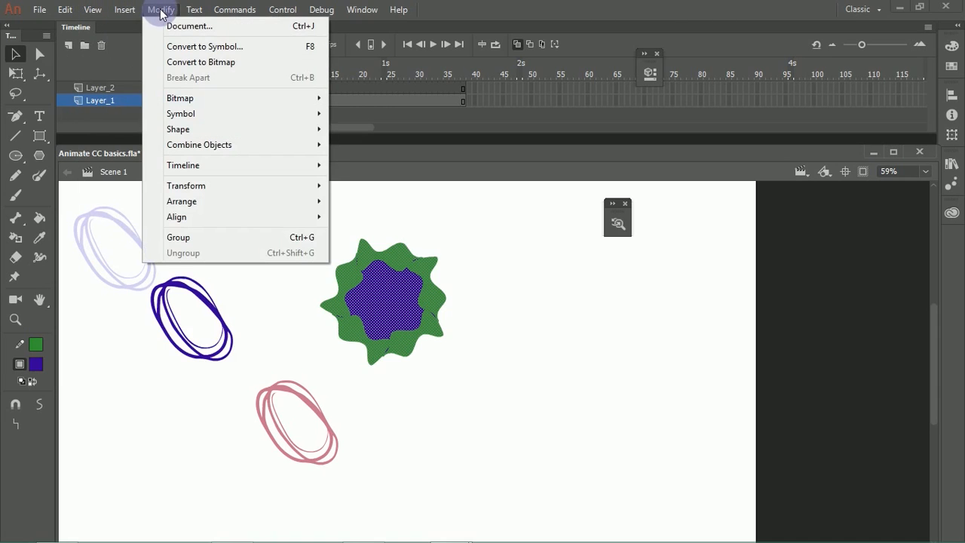
mouse_move(231, 12)
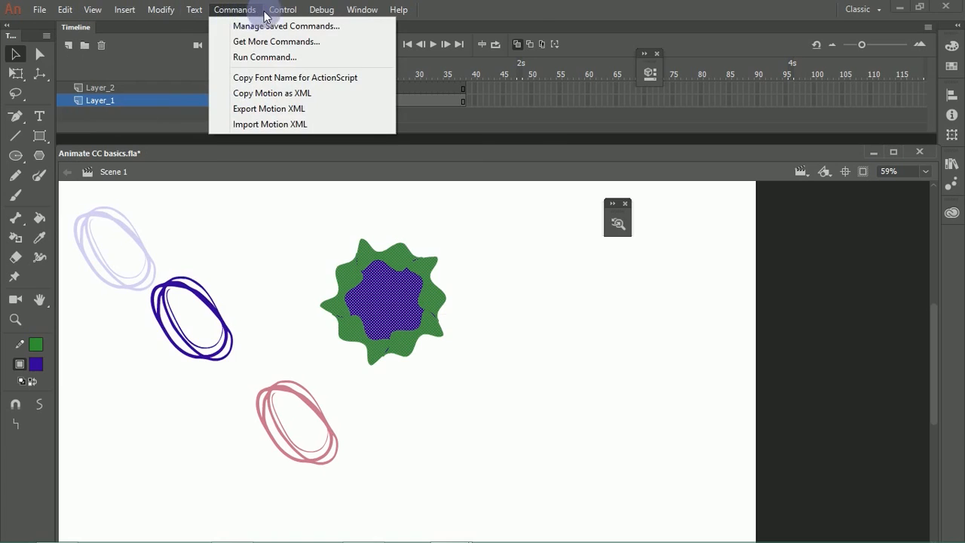
mouse_move(280, 14)
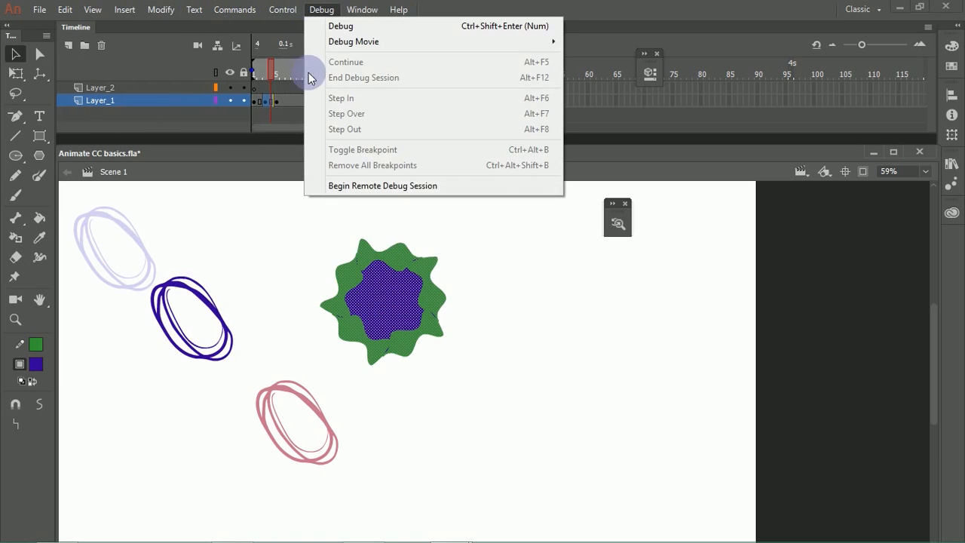
right_click(392, 307)
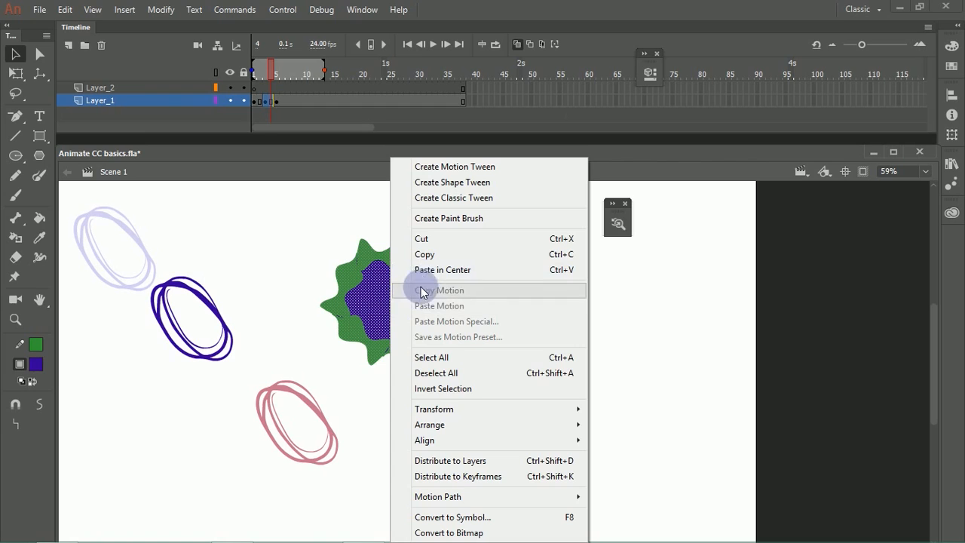
mouse_move(424, 413)
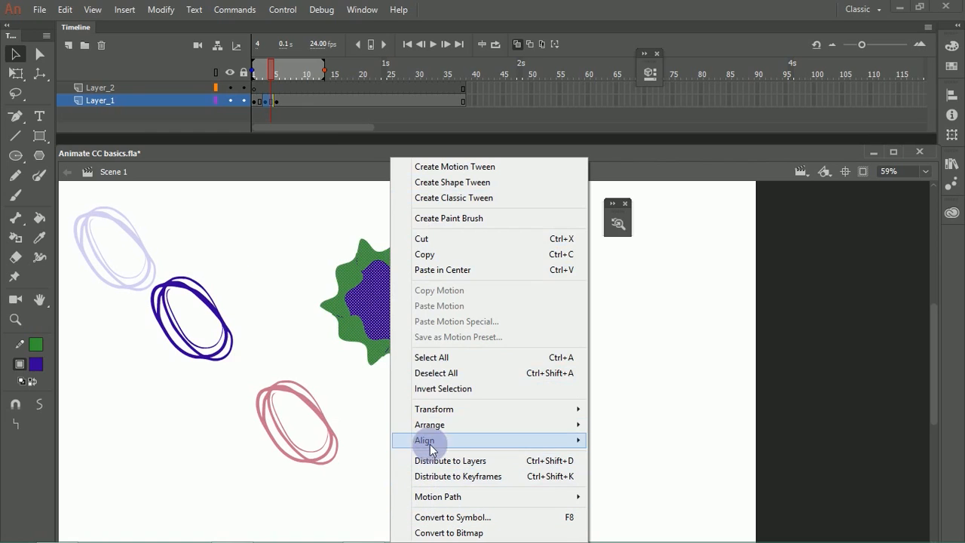
double_click(489, 7)
double_click(486, 14)
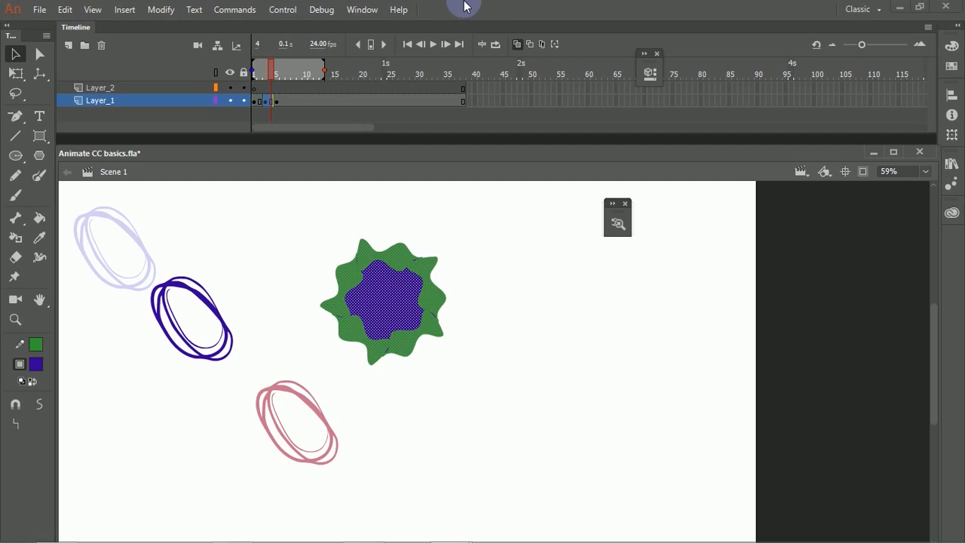
Step: Group the polygon's fill and outline, and duplicate the group into an overlapping cluster of three
key(ctrl+g)
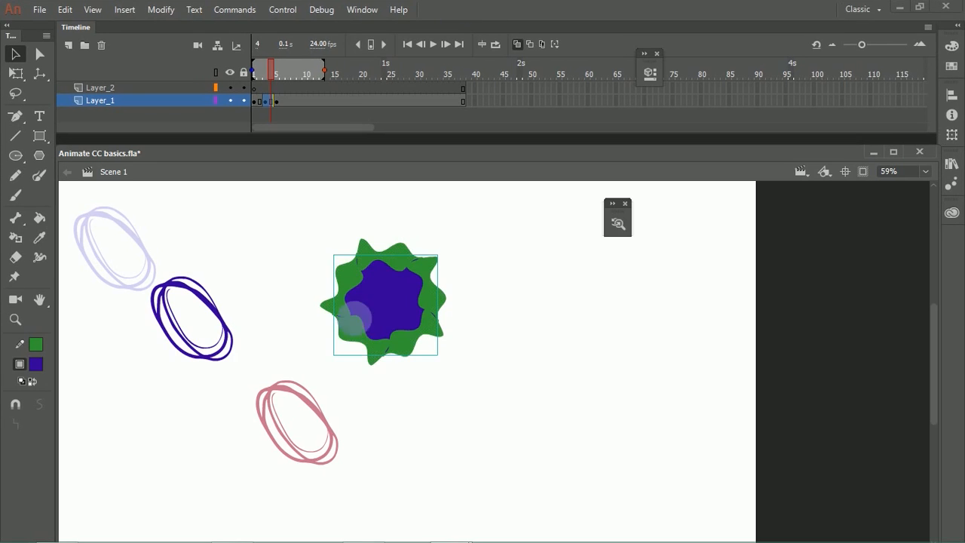
drag(383, 332, 478, 297)
drag(369, 294, 310, 258)
drag(424, 361, 360, 312)
drag(494, 288, 456, 286)
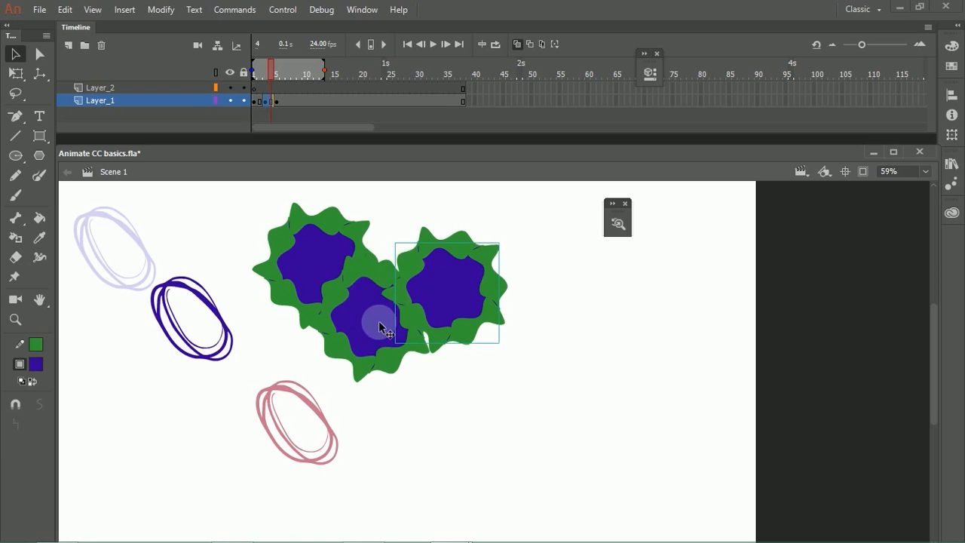
Step: Rearrange the three polygon groups into a triangle, with two side by side above the third
drag(378, 321, 397, 354)
drag(320, 249, 347, 267)
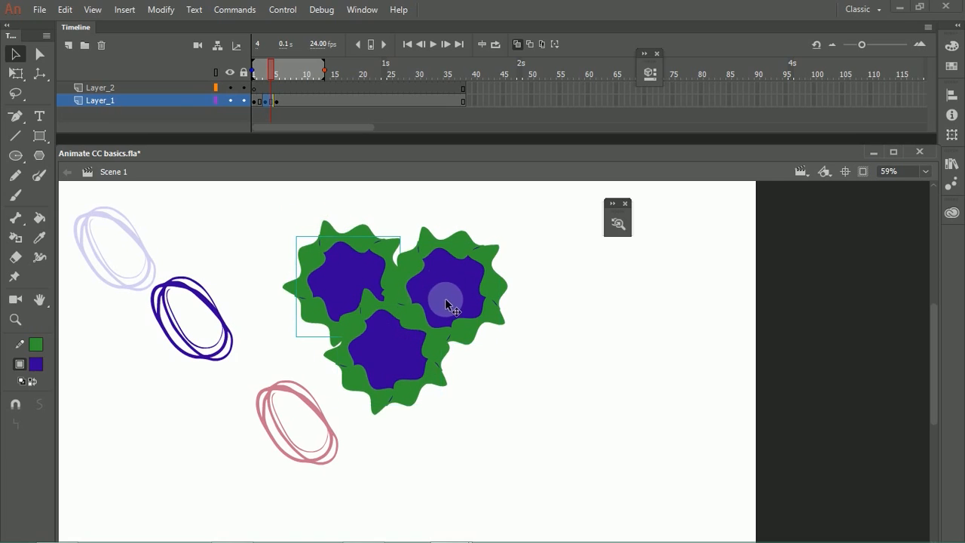
drag(445, 298, 454, 307)
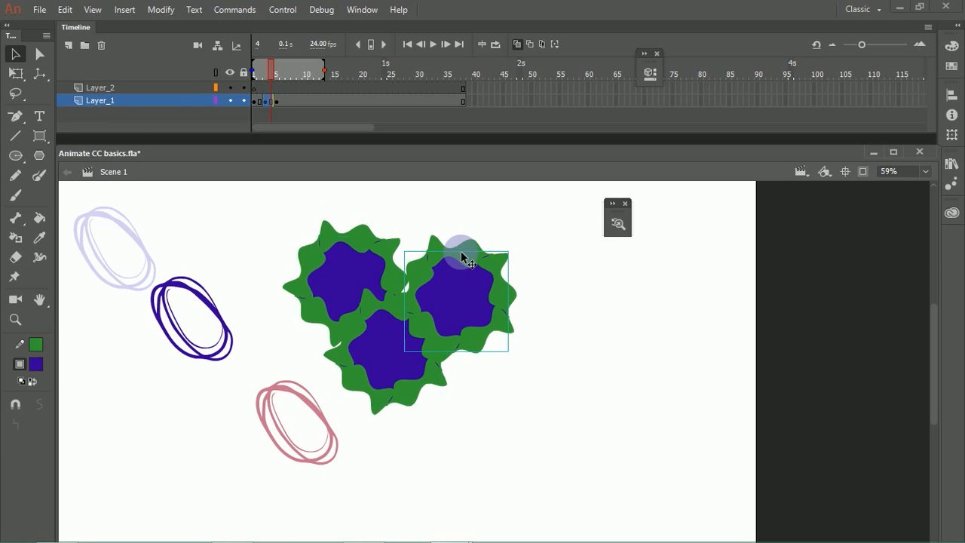
Step: Set the custom highlight color for Other Elements to orange in the general preferences and select the upper-left polygon group
click(367, 261)
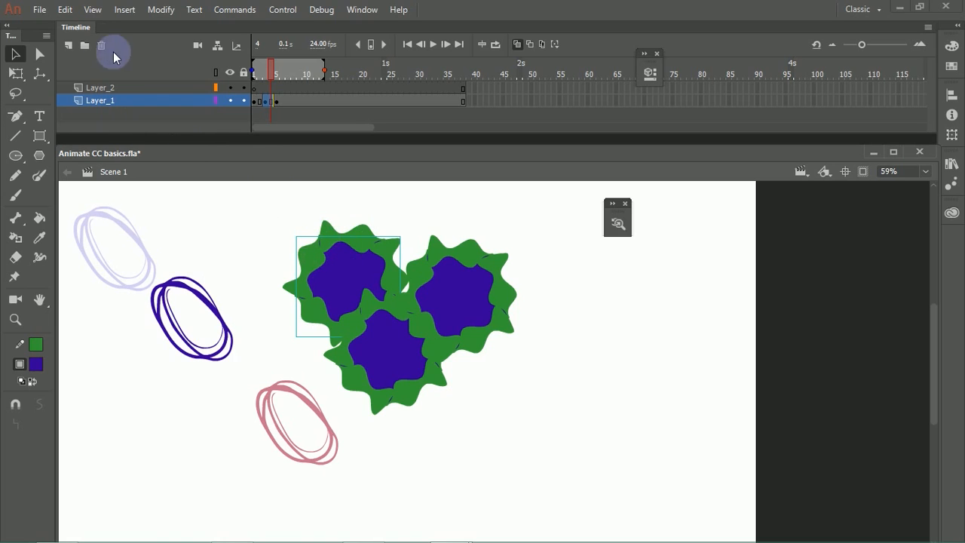
click(65, 10)
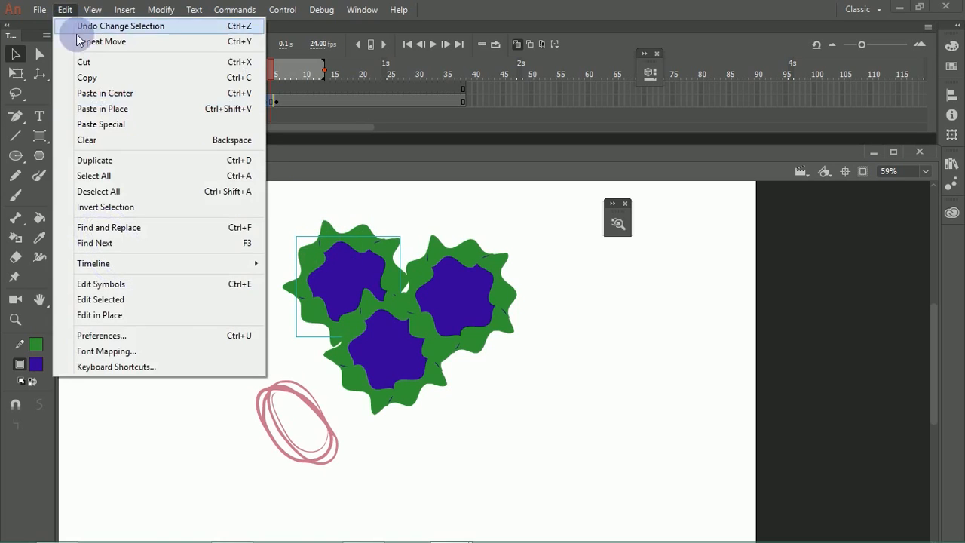
click(129, 334)
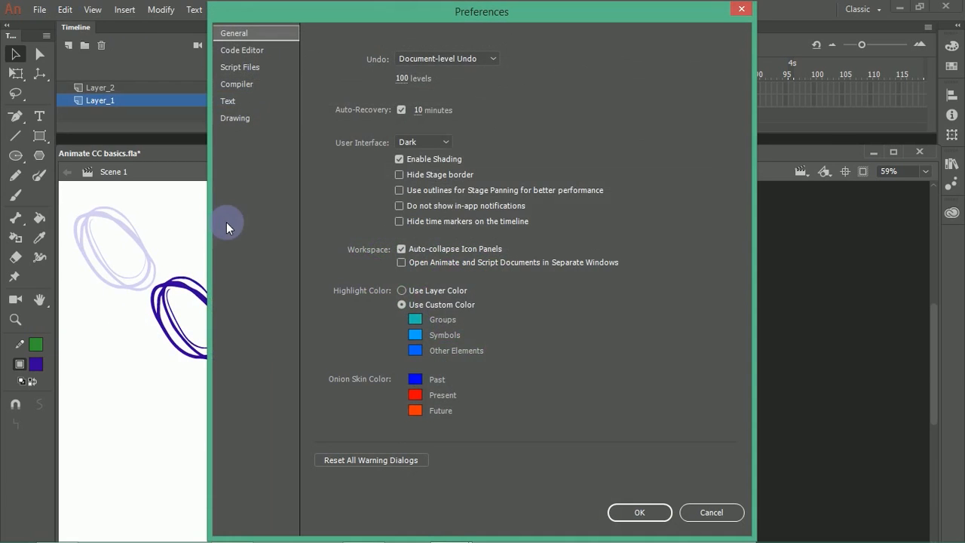
click(417, 350)
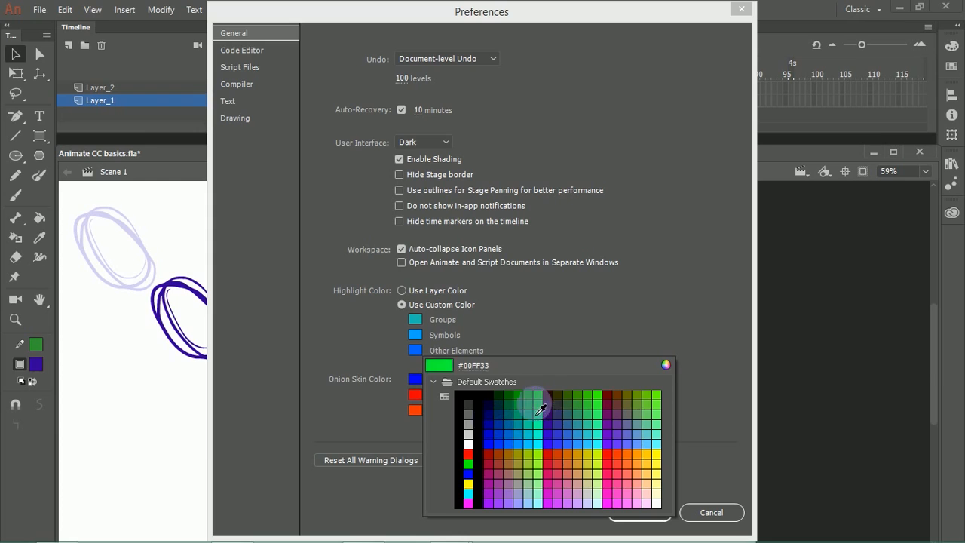
click(642, 464)
click(625, 510)
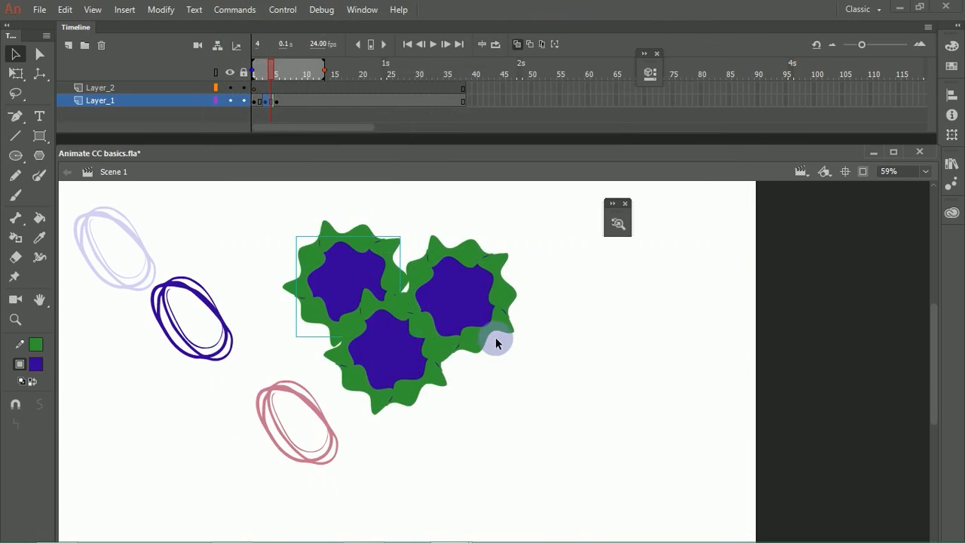
click(344, 273)
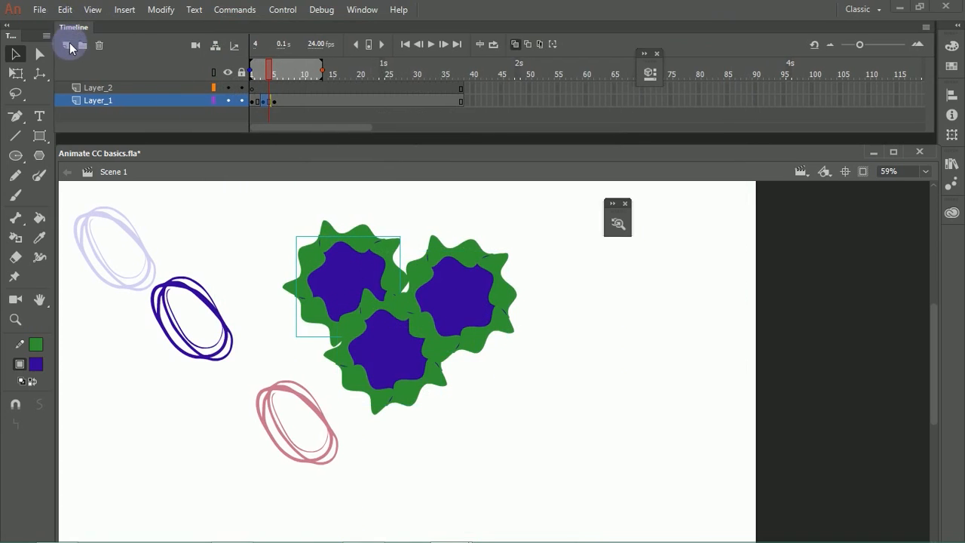
Step: Detach the Timeline as a floating panel and maximize the application window
drag(71, 29, 70, 45)
double_click(455, 15)
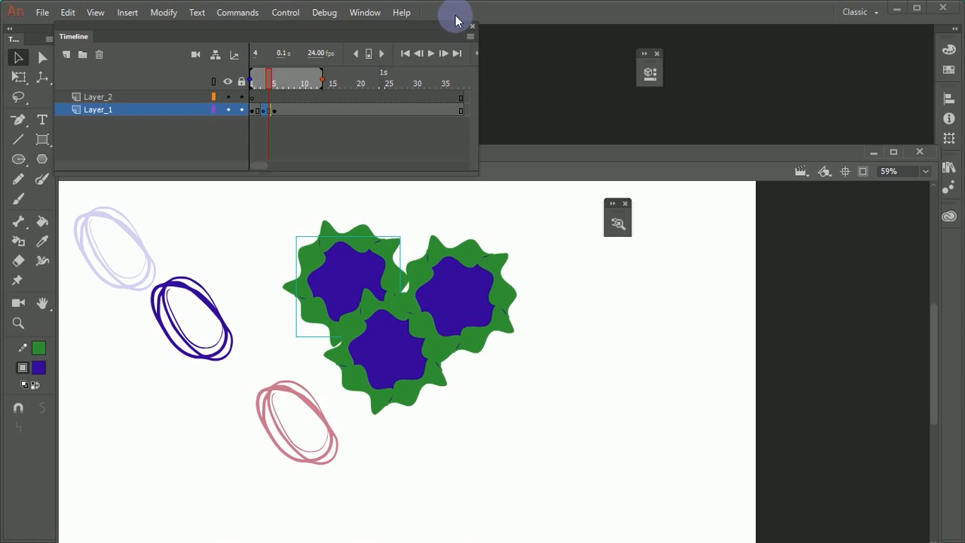
click(917, 9)
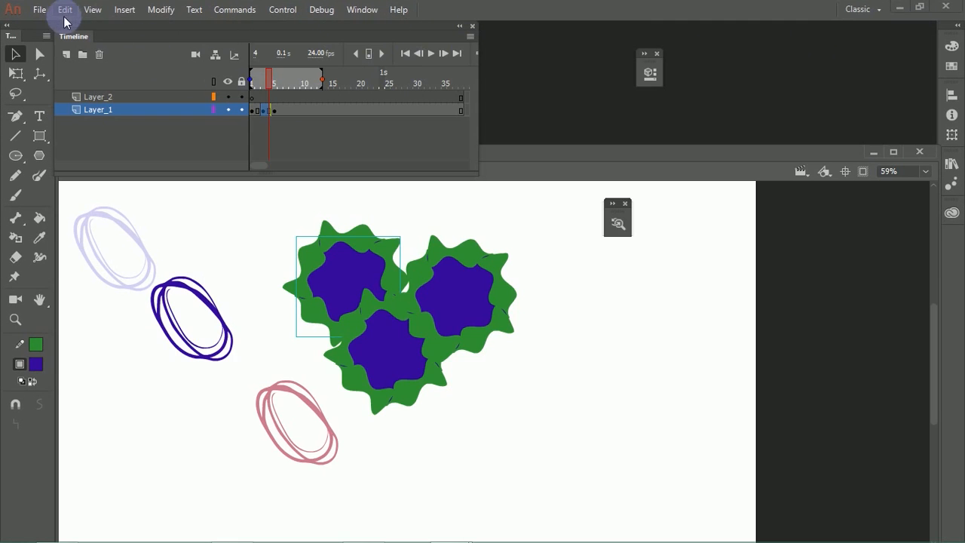
Step: Set the custom highlight colors to orange for Symbols and light turquoise for Groups, and check them on the polygon groups
click(65, 15)
click(109, 335)
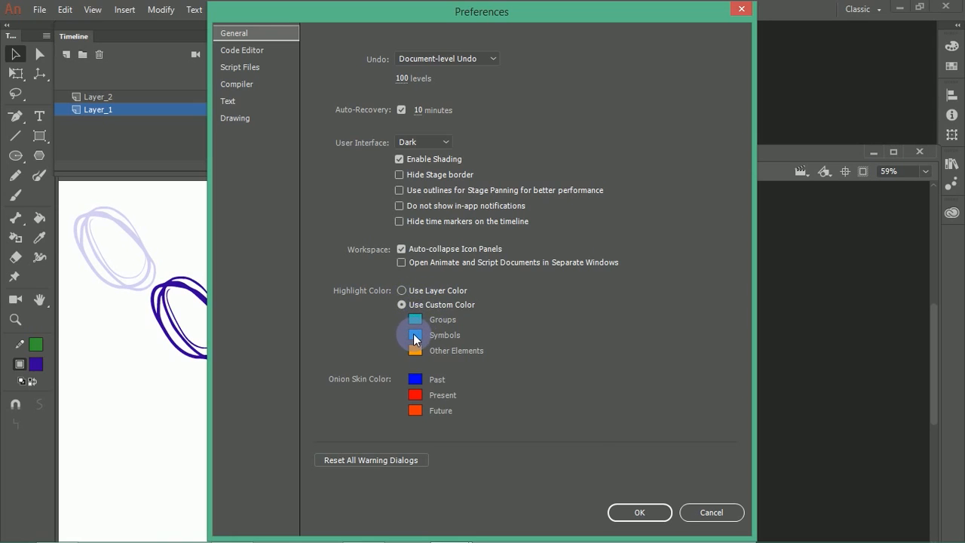
click(414, 335)
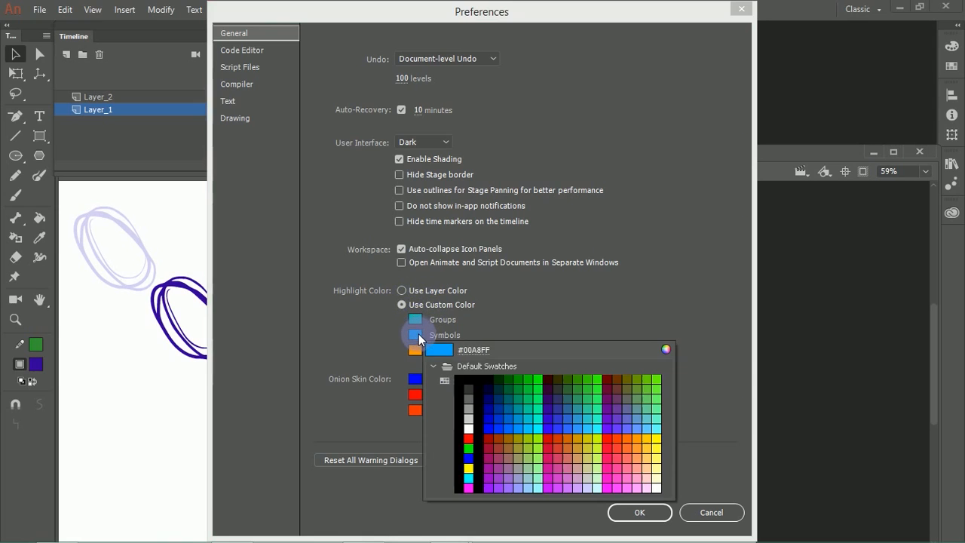
click(639, 450)
click(414, 319)
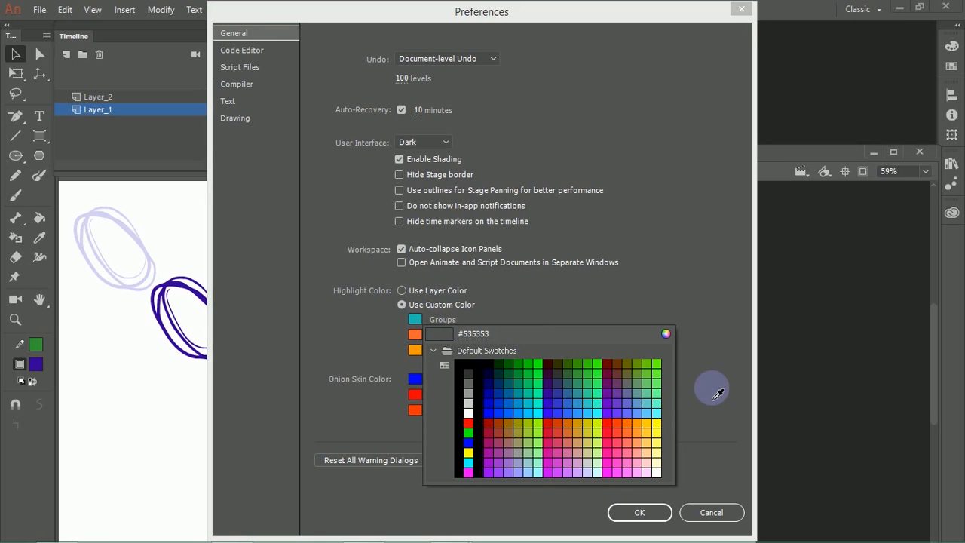
click(603, 400)
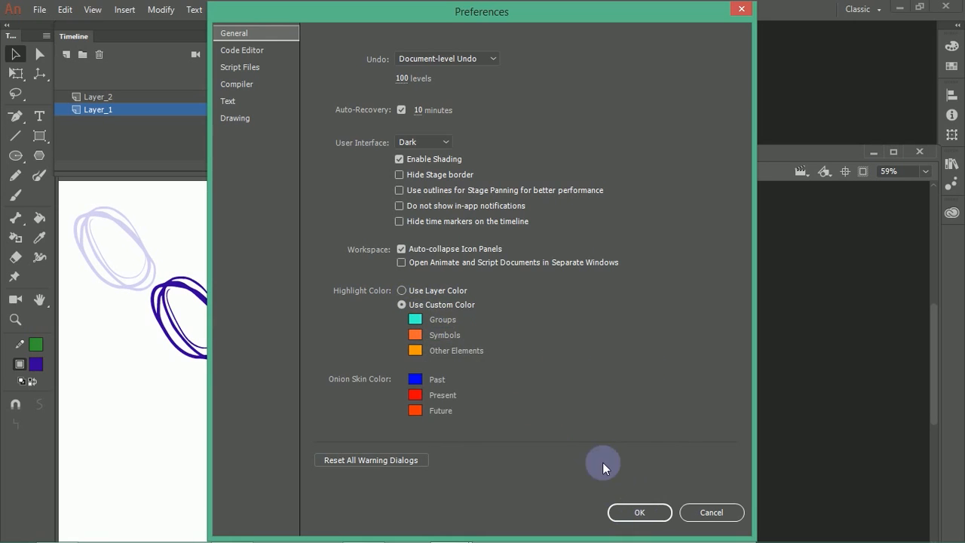
click(639, 513)
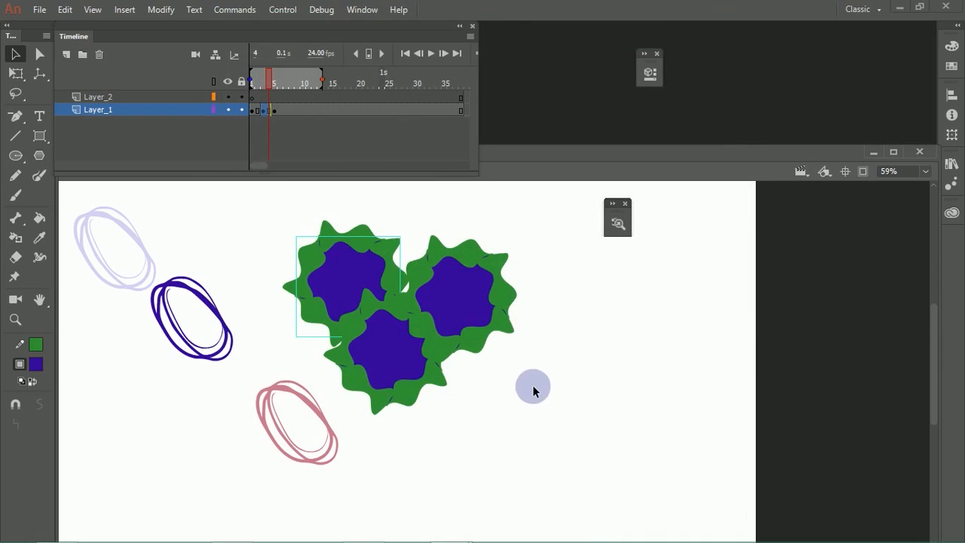
click(383, 362)
click(459, 298)
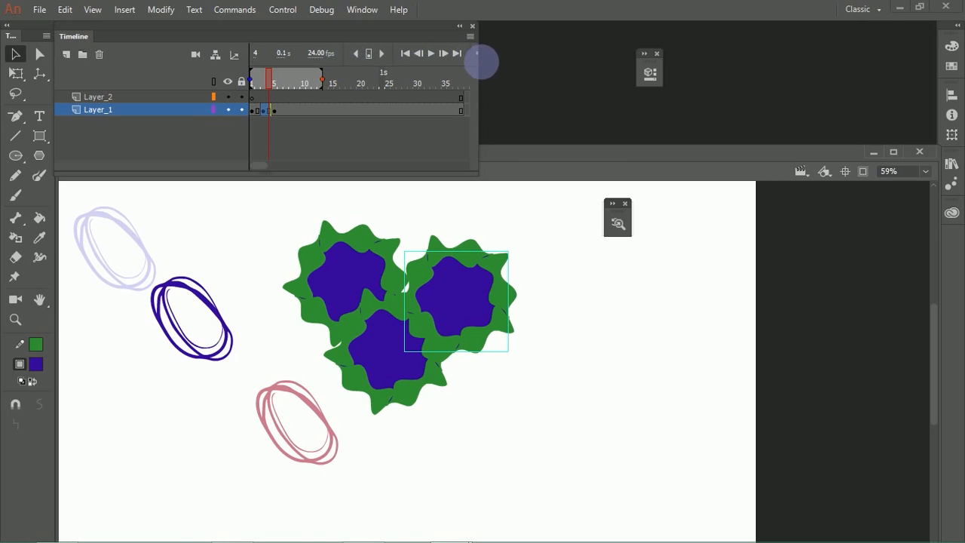
Step: Widen the floating Timeline panel to reach its onion skin controls and turn off onion skinning
click(478, 77)
drag(485, 86, 843, 80)
click(520, 54)
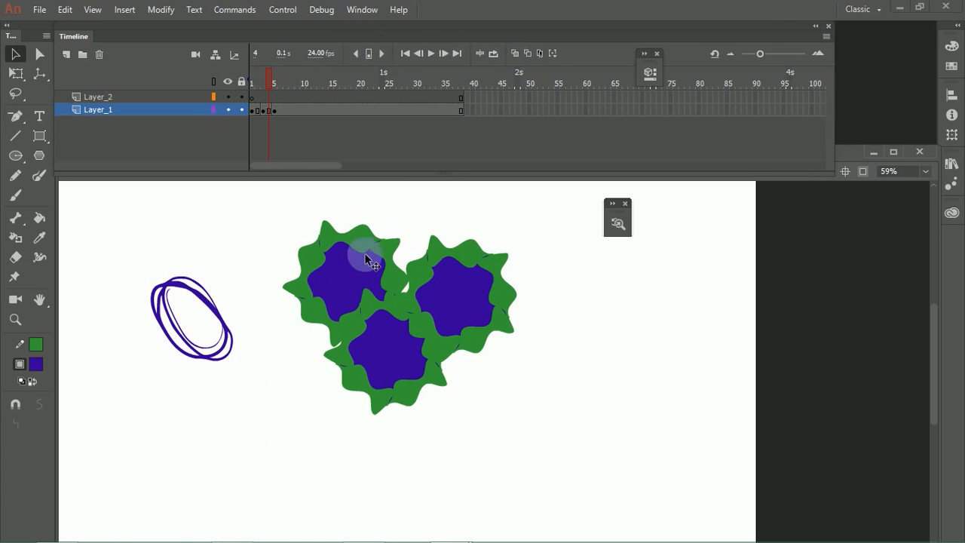
Step: Change the custom highlight color for Groups to red in the general preferences
click(65, 9)
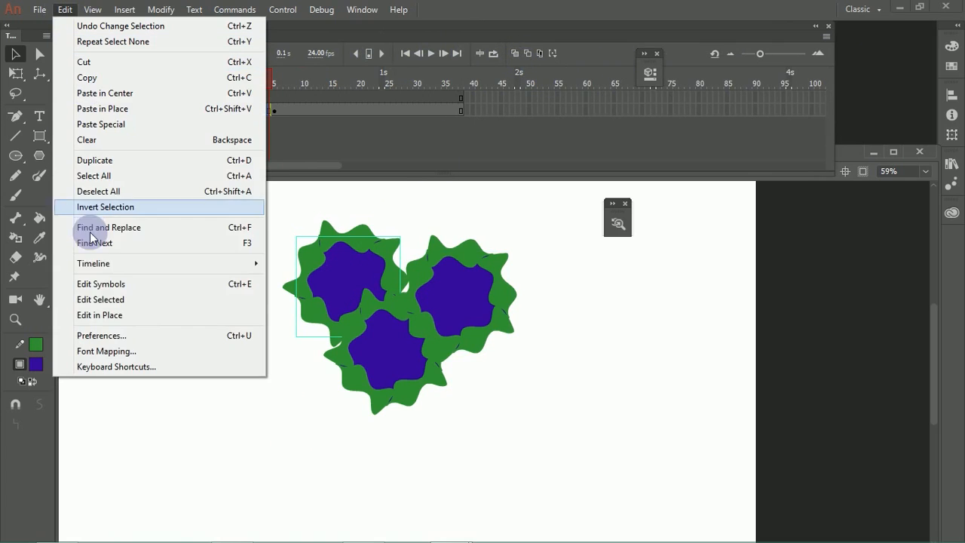
click(97, 335)
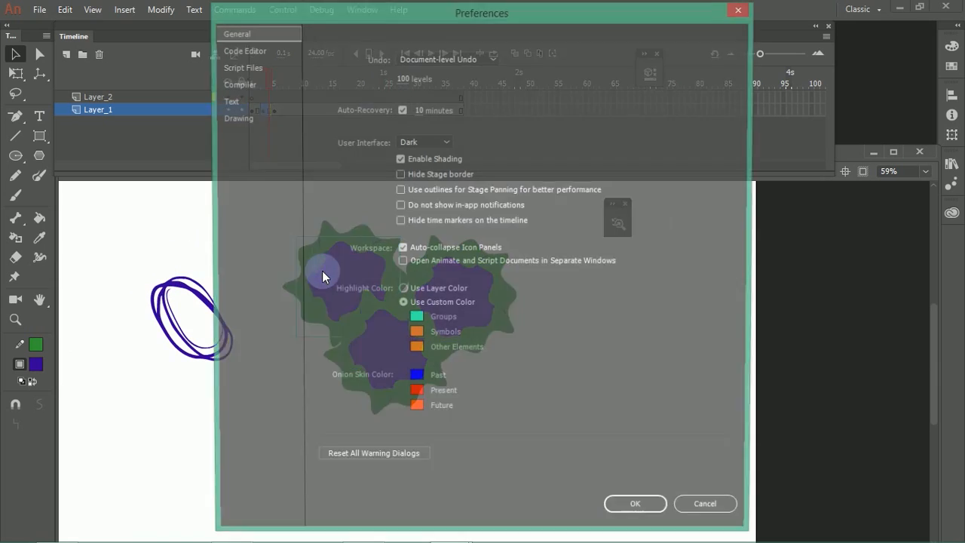
click(419, 321)
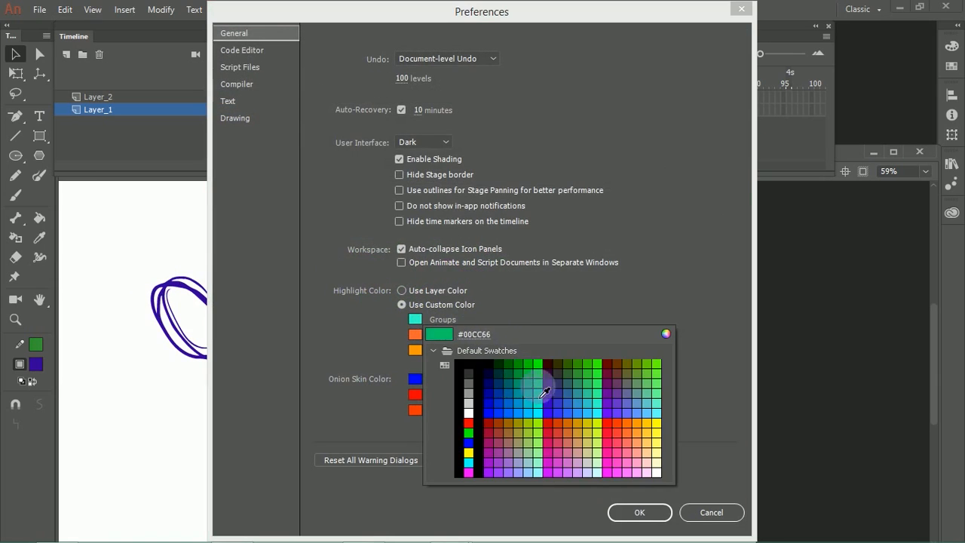
click(616, 434)
click(632, 511)
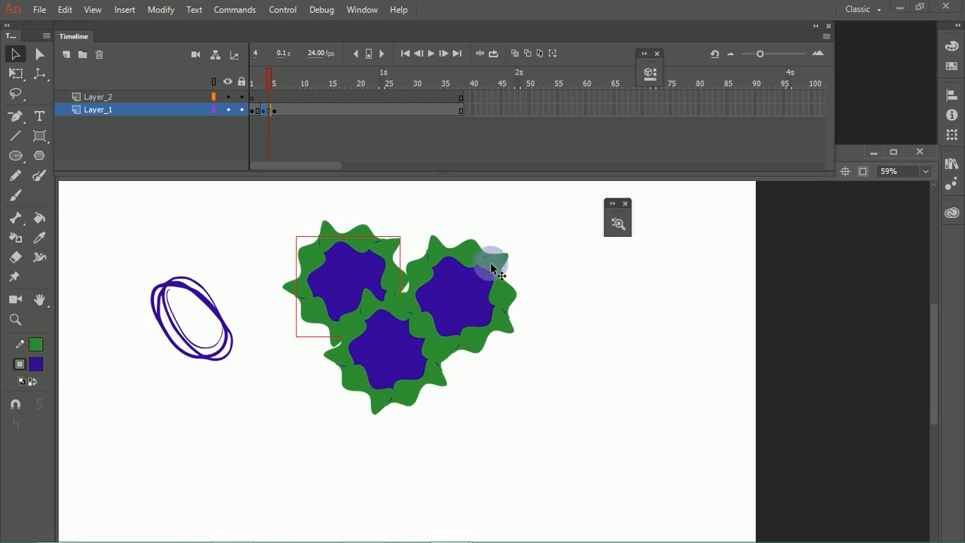
Step: Select all three polygon groups together and delete them from the frame
drag(521, 262, 316, 386)
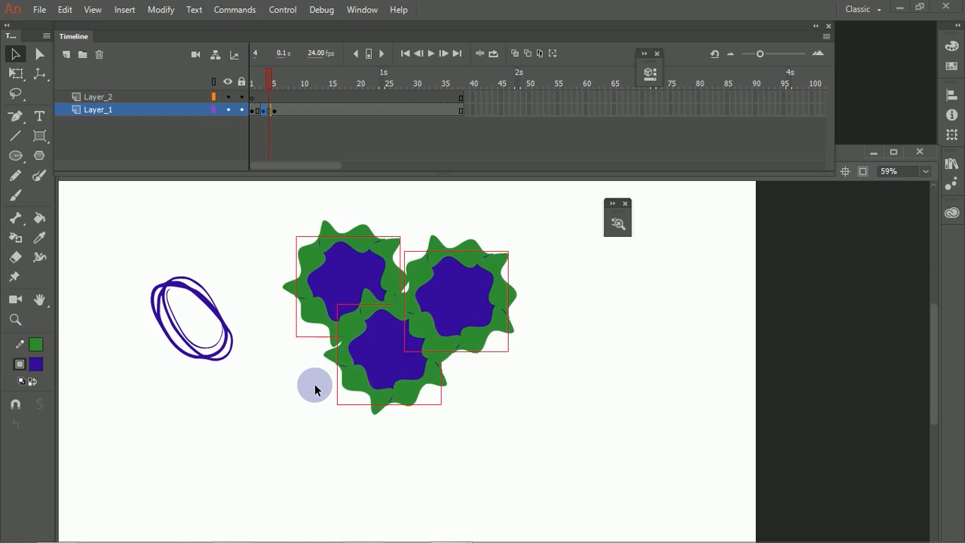
key(Delete)
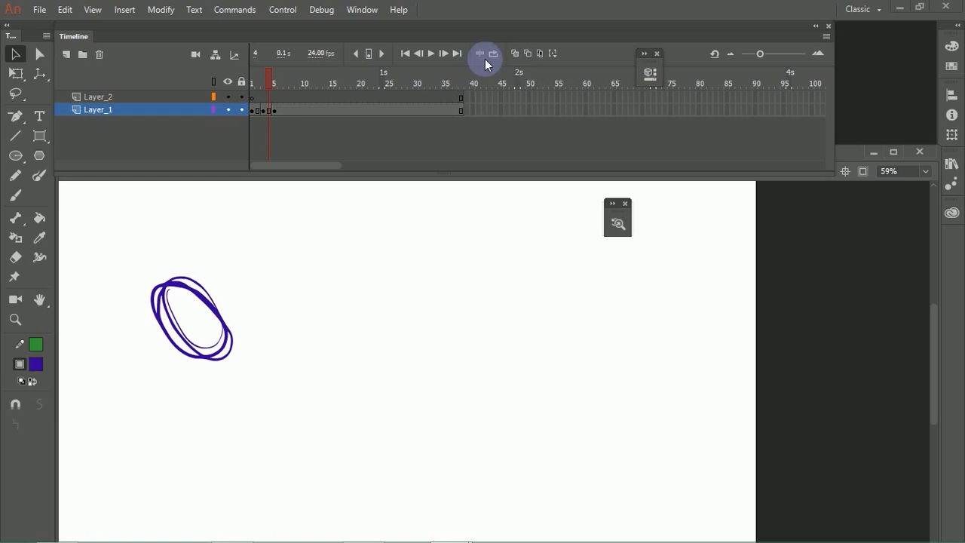
Step: Turn on onion skinning, change it to outlines, and enable editing of multiple frames
click(514, 54)
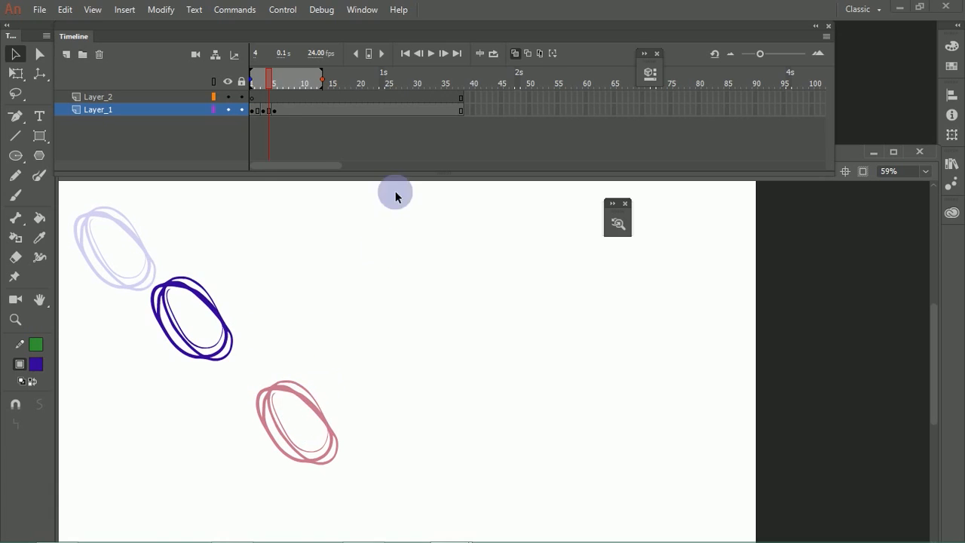
click(527, 54)
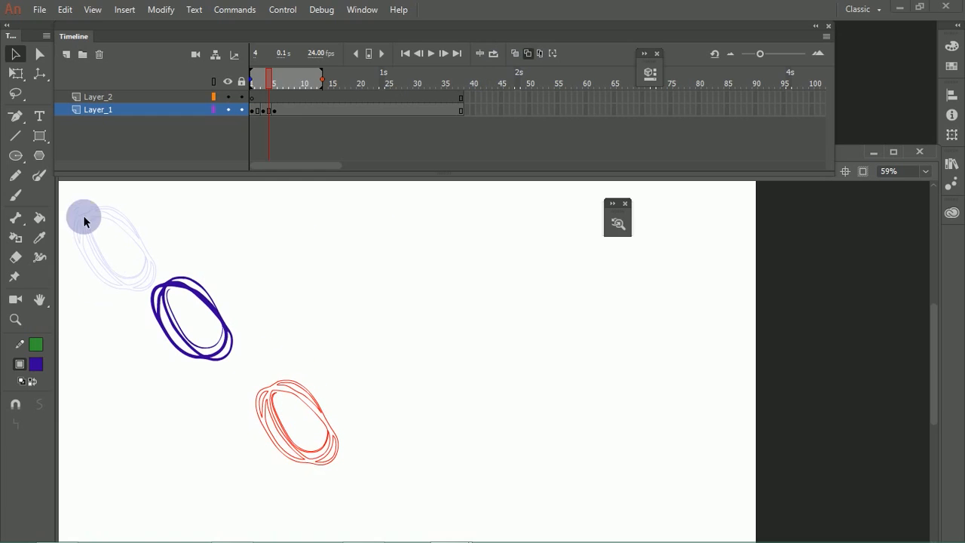
click(541, 53)
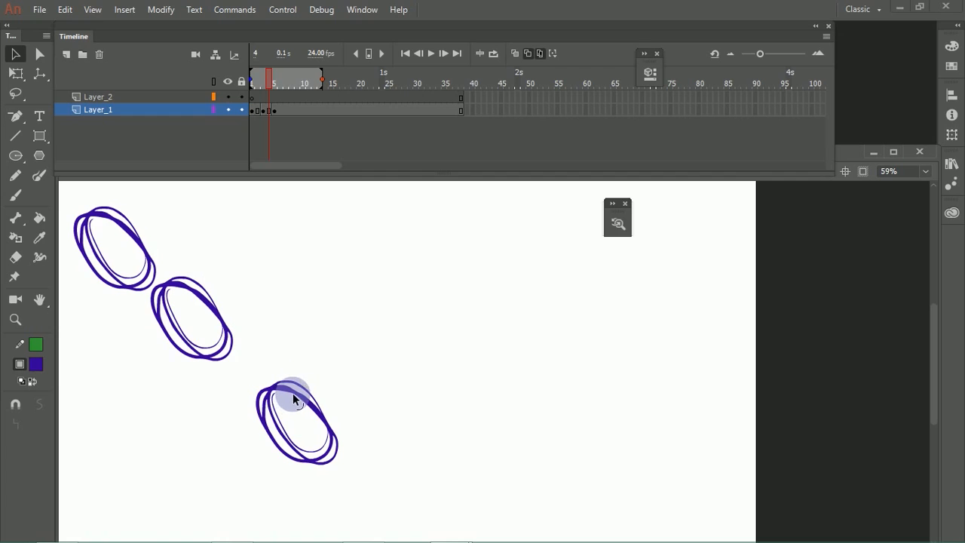
Step: Move the ovals of the three keyframes into a tighter, more evenly spaced diagonal using multiple-frame editing
mouse_move(294, 398)
mouse_down()
mouse_move(253, 328)
mouse_move(273, 393)
mouse_up()
click(136, 240)
drag(135, 240, 144, 231)
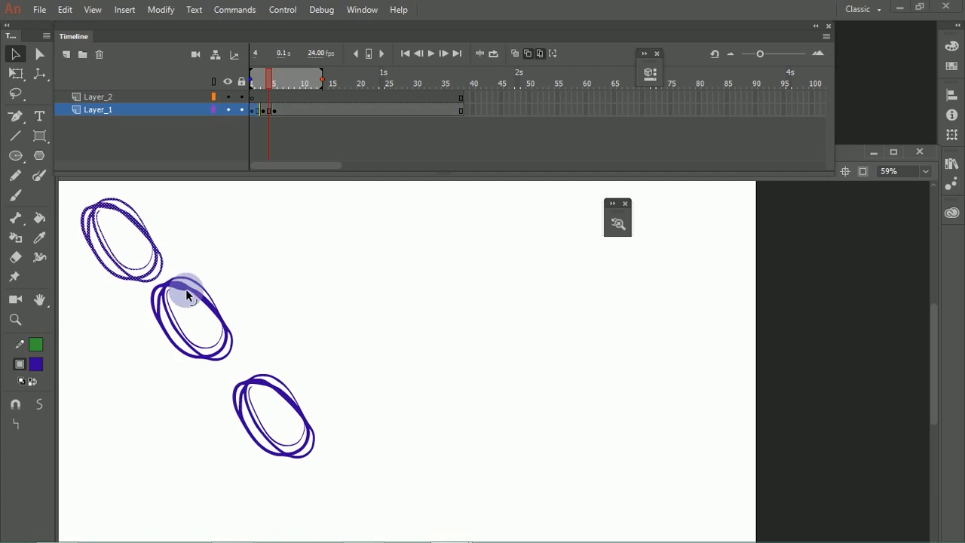
click(184, 296)
drag(196, 297, 192, 303)
click(263, 388)
mouse_move(267, 383)
mouse_down()
mouse_move(247, 387)
mouse_move(249, 377)
mouse_up()
click(265, 213)
Step: Go to frame 1 and replace onion skin outlines and multiple-frame editing with regular onion skinning
click(252, 83)
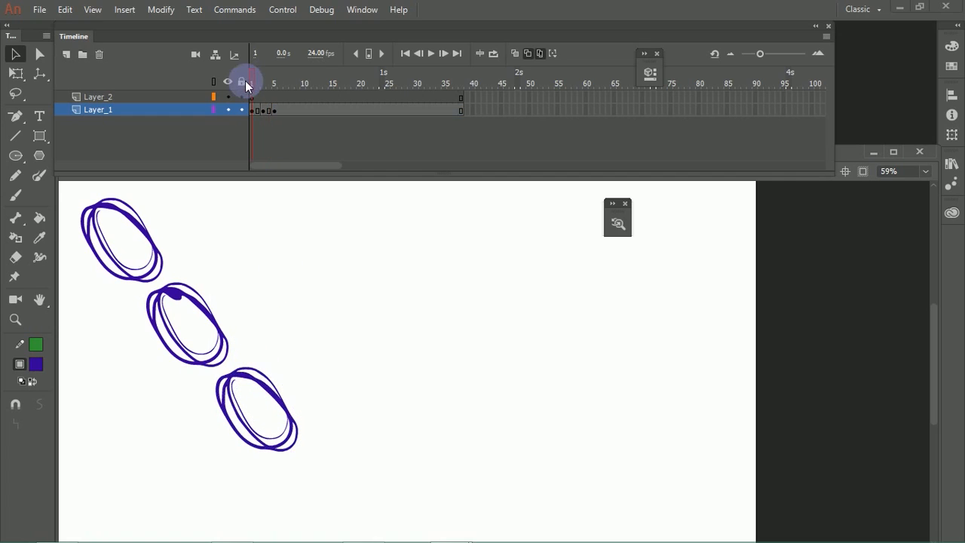
mouse_move(251, 87)
mouse_down()
mouse_move(283, 98)
mouse_move(251, 95)
mouse_up()
click(528, 52)
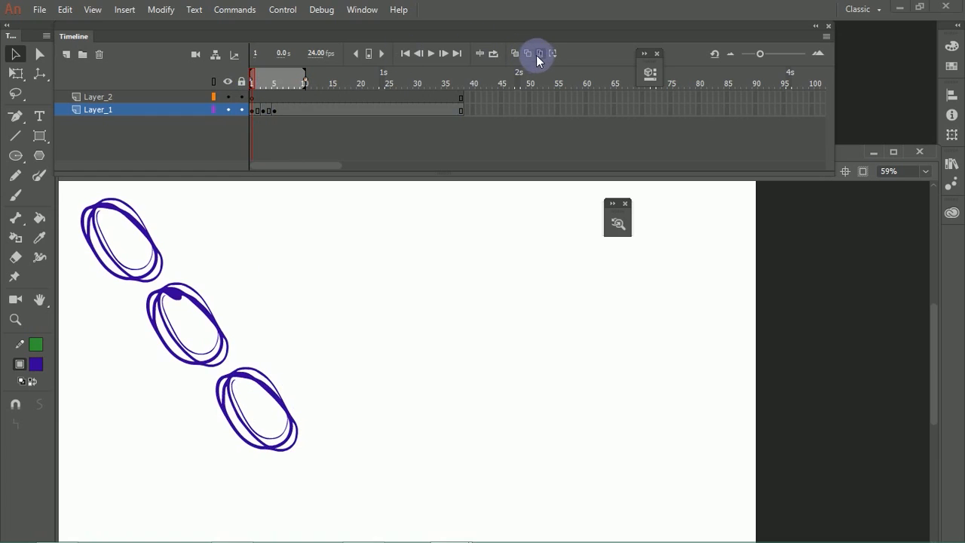
click(540, 53)
mouse_move(252, 77)
mouse_down()
mouse_move(279, 82)
mouse_move(239, 86)
mouse_up()
click(513, 52)
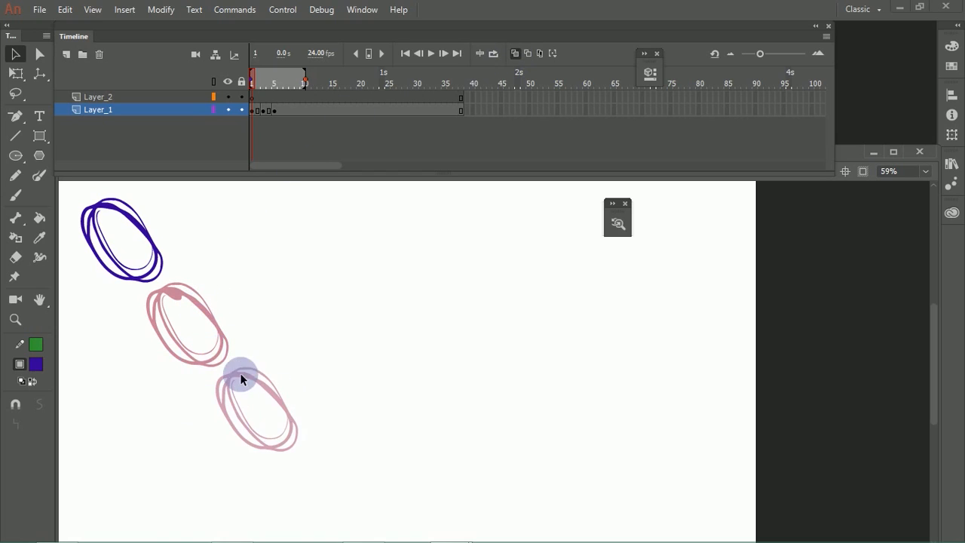
Step: Set the onion skin markers to Marker Range 5, and shorten the range to end at frame 5
click(557, 56)
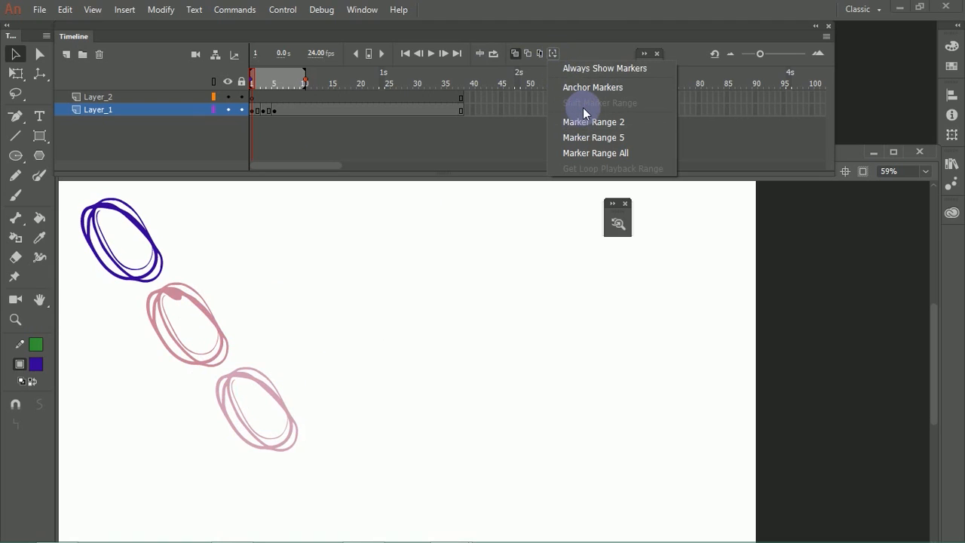
click(615, 136)
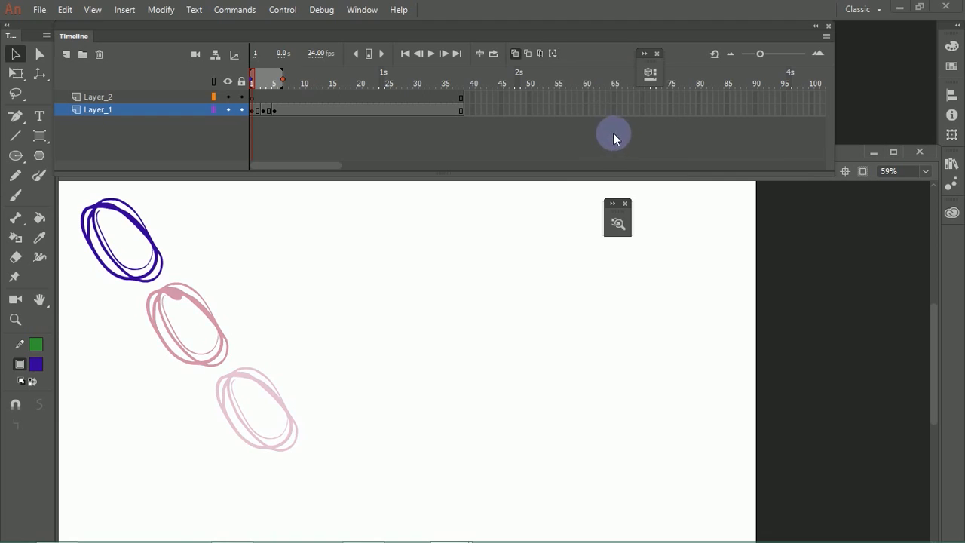
mouse_move(281, 79)
mouse_down()
mouse_move(383, 80)
mouse_move(275, 79)
mouse_up()
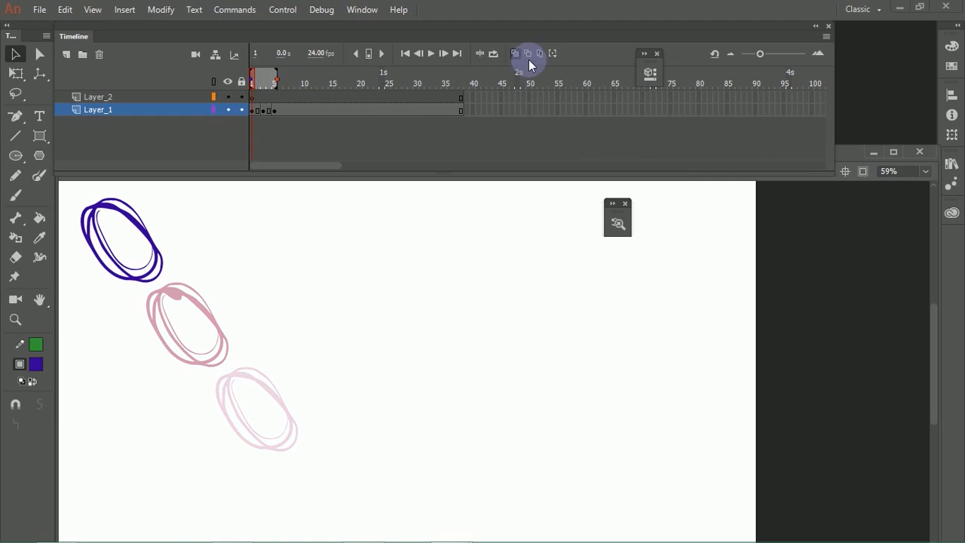
Step: Compare Marker Range All with Marker Range 2, and leave the onion skin markers covering all frames
click(553, 59)
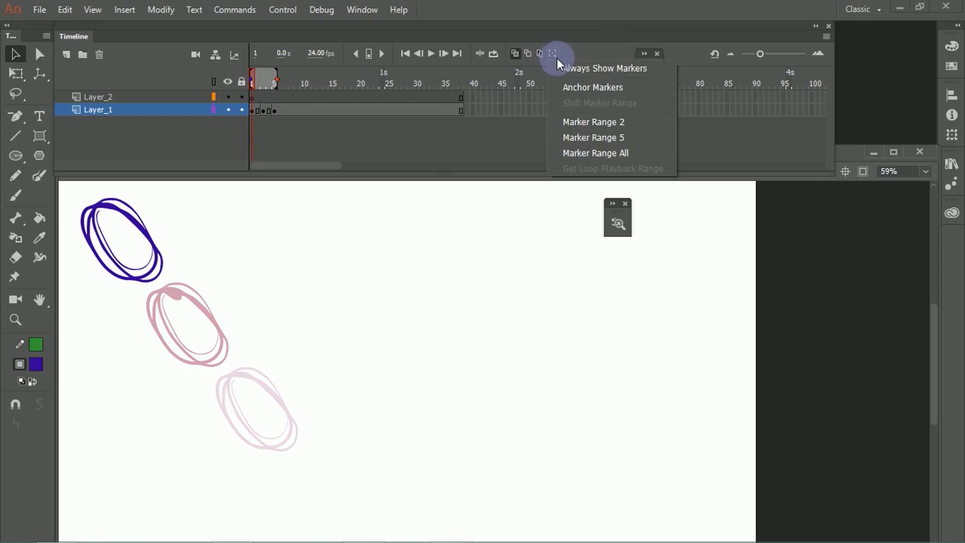
click(580, 151)
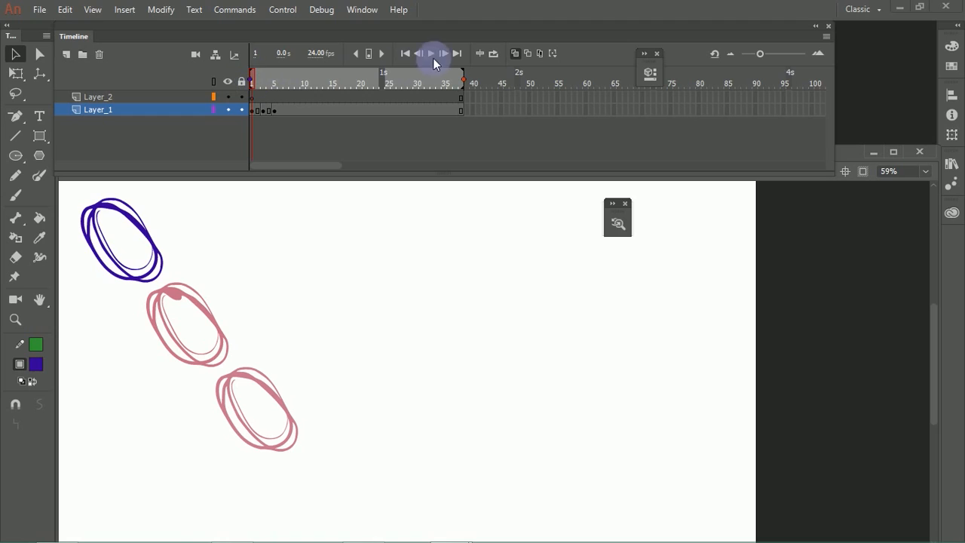
click(557, 57)
click(592, 124)
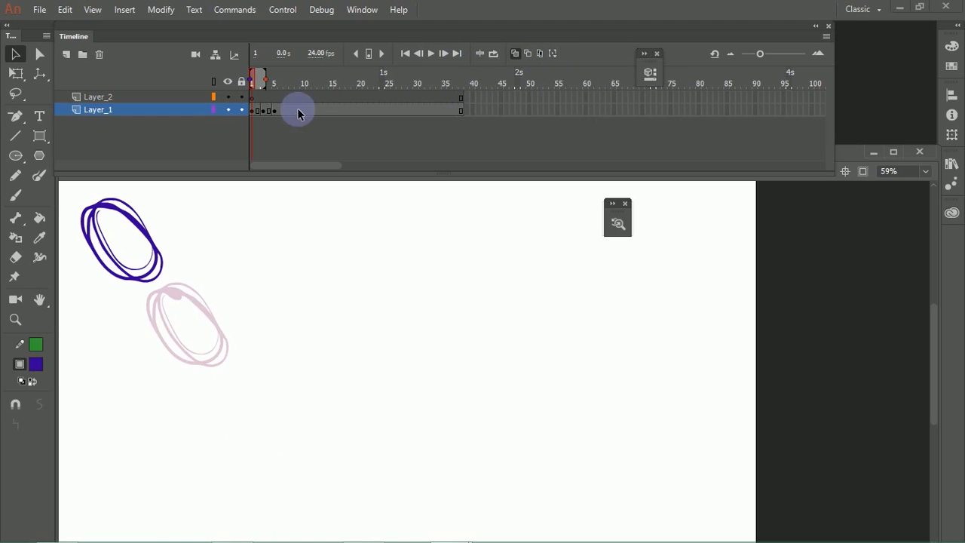
click(550, 54)
click(580, 137)
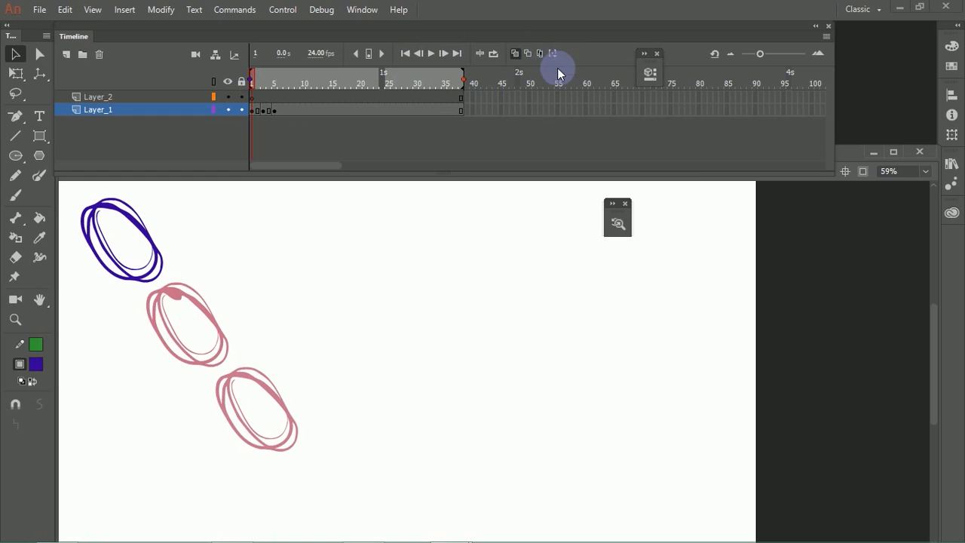
Step: Set the onion skin markers to Marker Range 5, widen the timeline frames, and view the range from frames 3 and 4
click(554, 54)
click(584, 138)
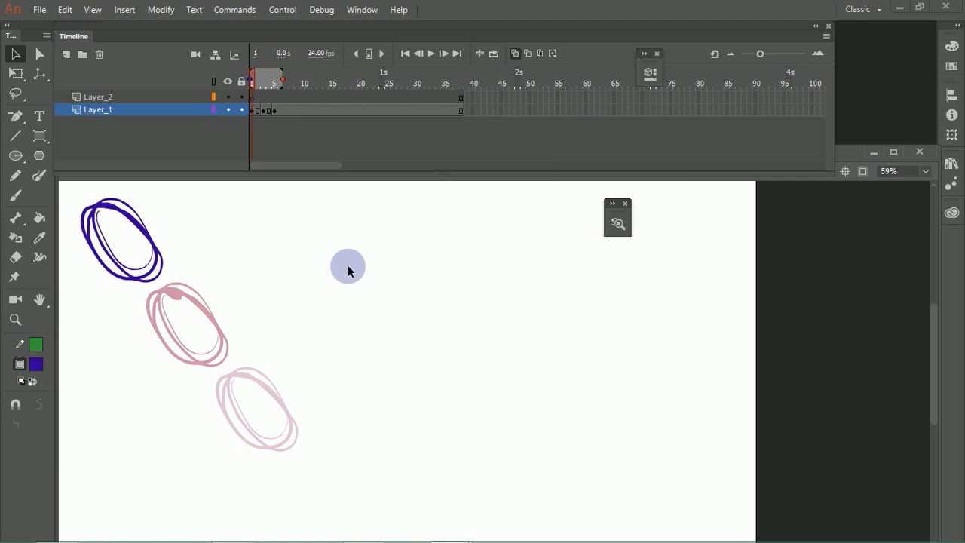
mouse_move(763, 52)
mouse_down()
mouse_move(808, 52)
mouse_move(778, 54)
mouse_move(812, 62)
mouse_move(726, 75)
mouse_move(808, 72)
mouse_move(791, 72)
mouse_up()
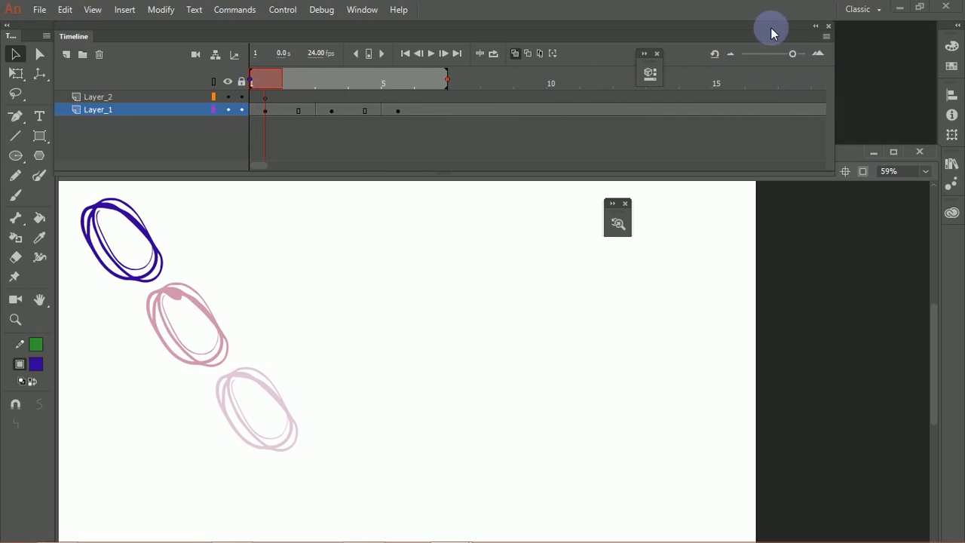
click(330, 89)
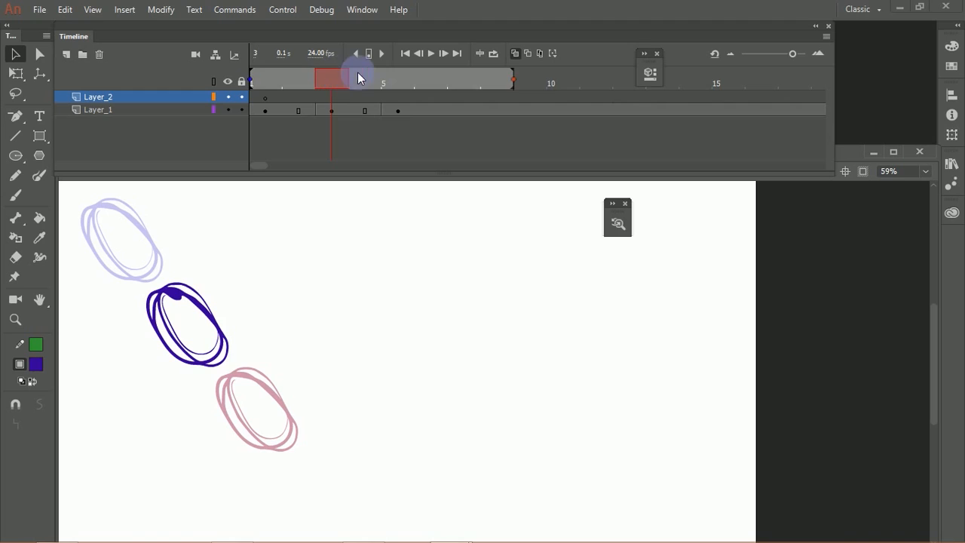
click(365, 75)
Step: Turn off onion skinning and check the Layer_1 keyframes at frames 3 and 5
click(515, 53)
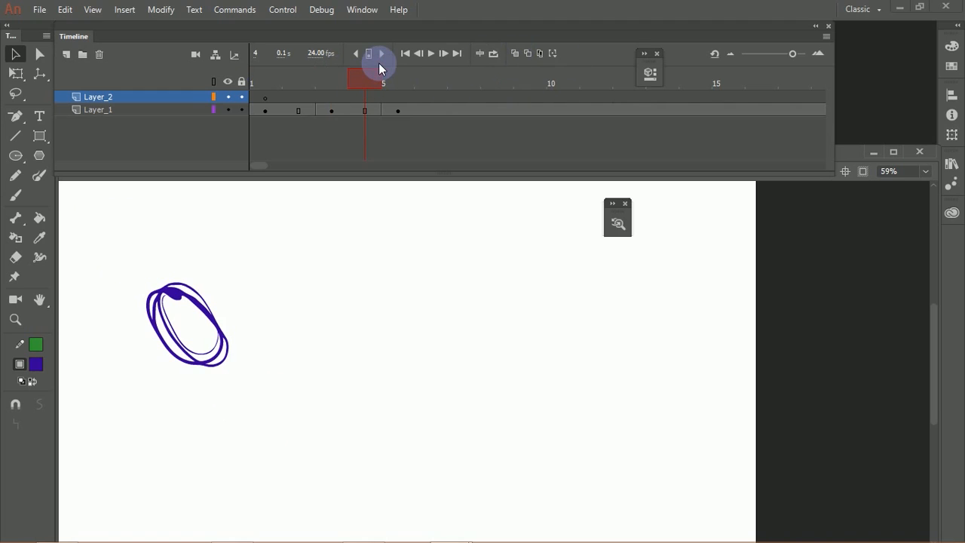
click(361, 111)
click(335, 112)
click(378, 110)
click(397, 111)
click(377, 144)
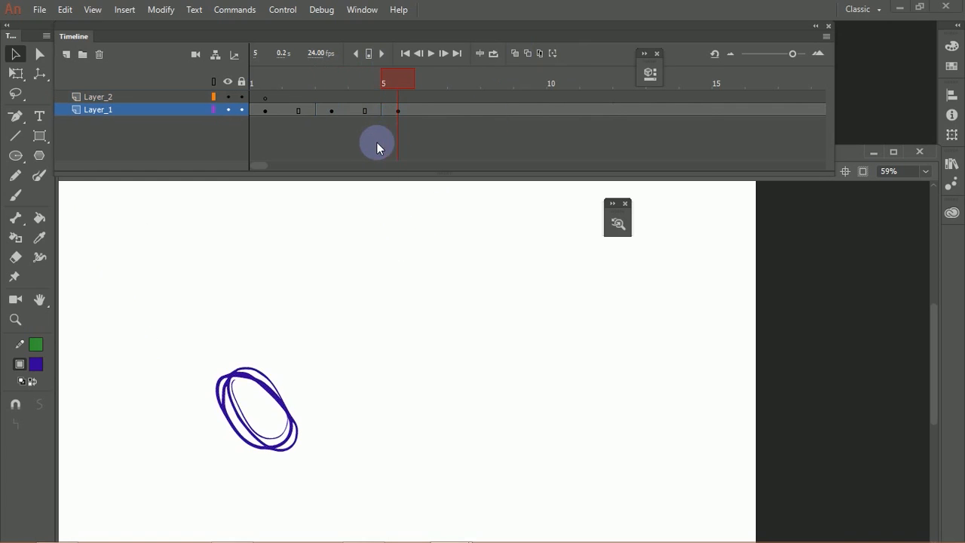
Step: Narrow the timeline frames again and step back and forth between the Layer_1 keyframes, returning to frame 1
drag(398, 81, 431, 79)
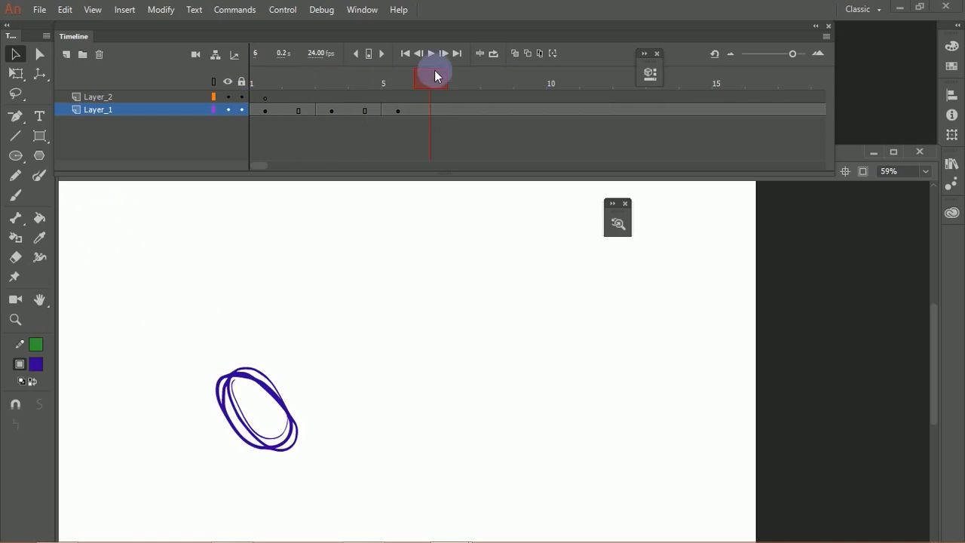
drag(792, 54, 755, 57)
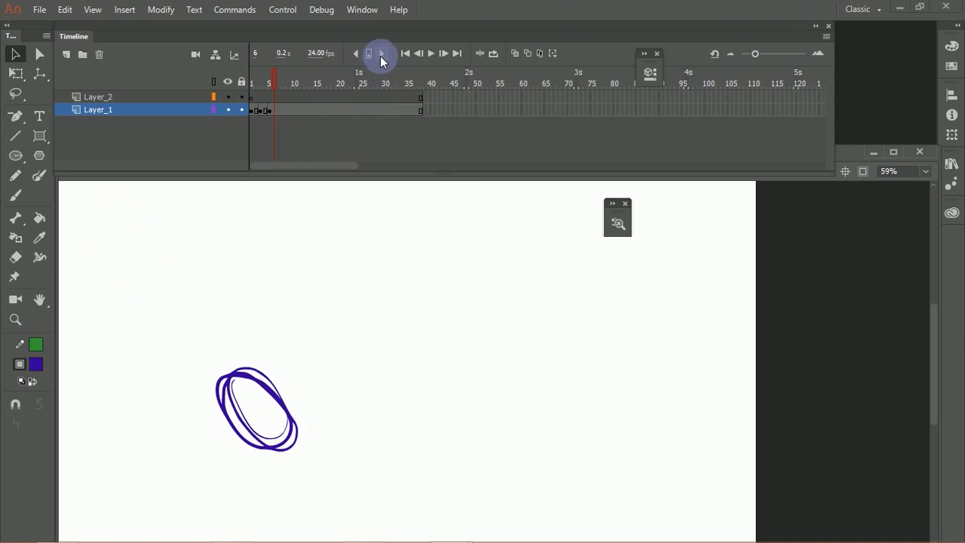
click(355, 54)
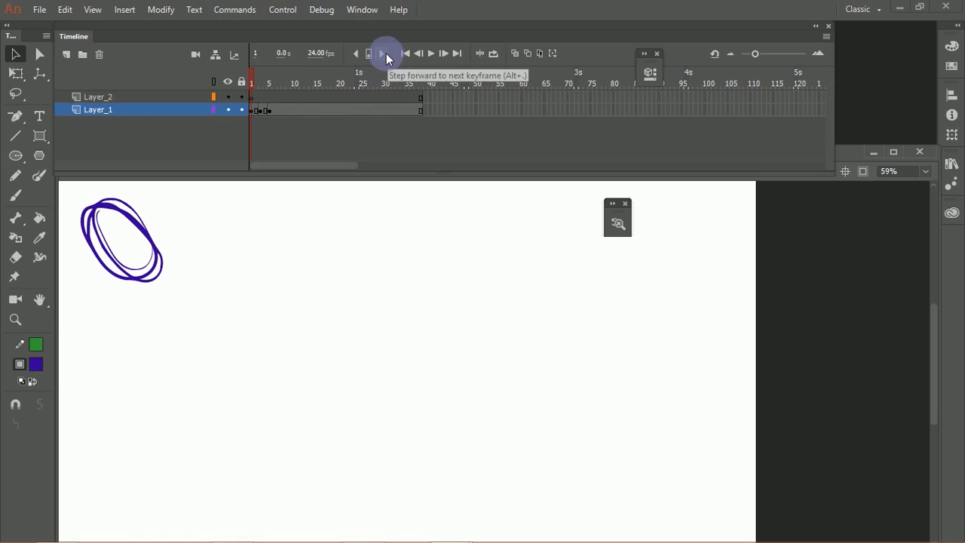
click(385, 53)
click(383, 56)
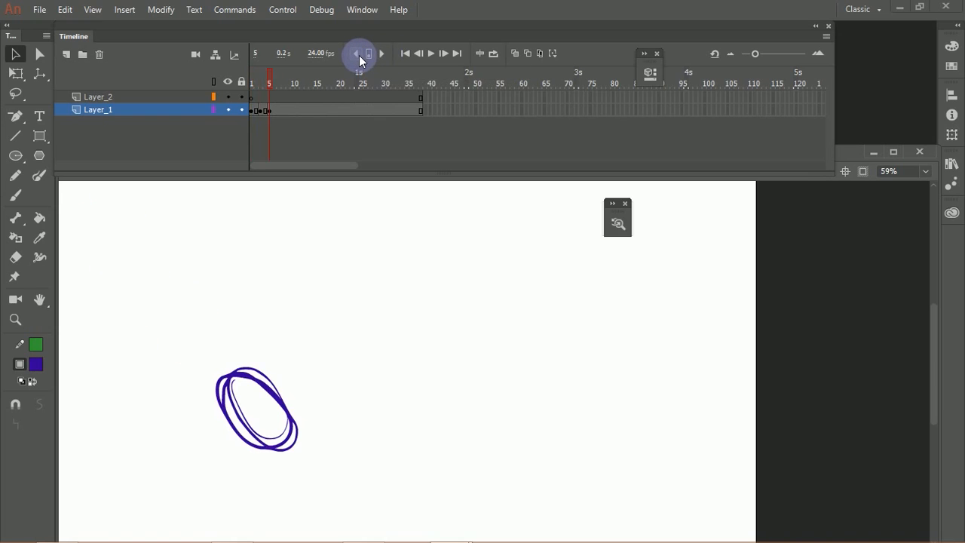
click(359, 55)
click(356, 56)
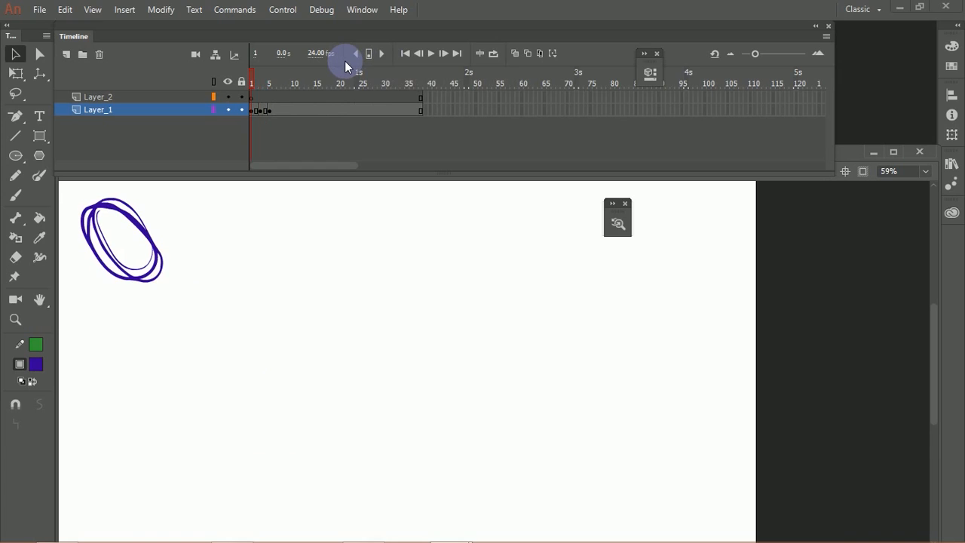
Step: Step forward and backward one frame at a time through the first frames of the animation
key(period)
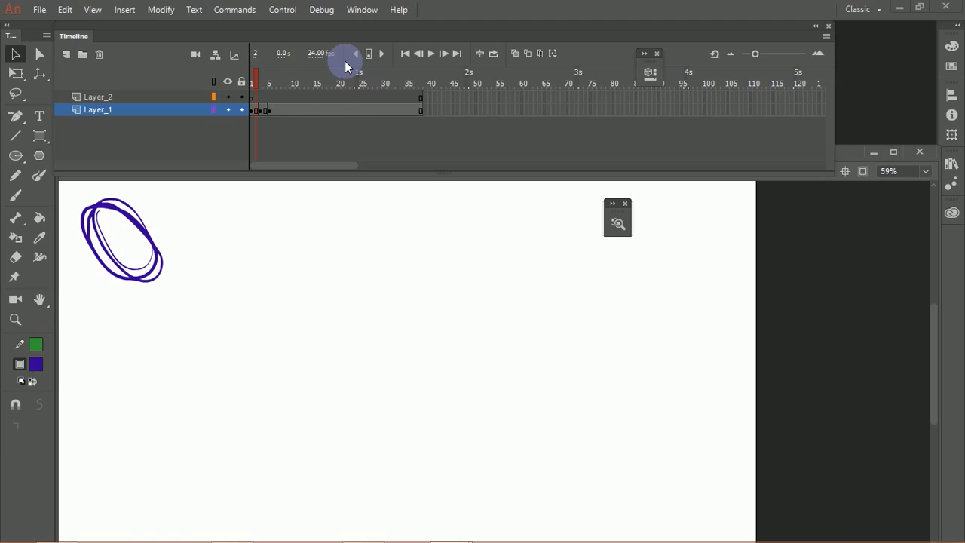
key(period)
key(period)
key(period)
key(comma)
key(comma)
key(comma)
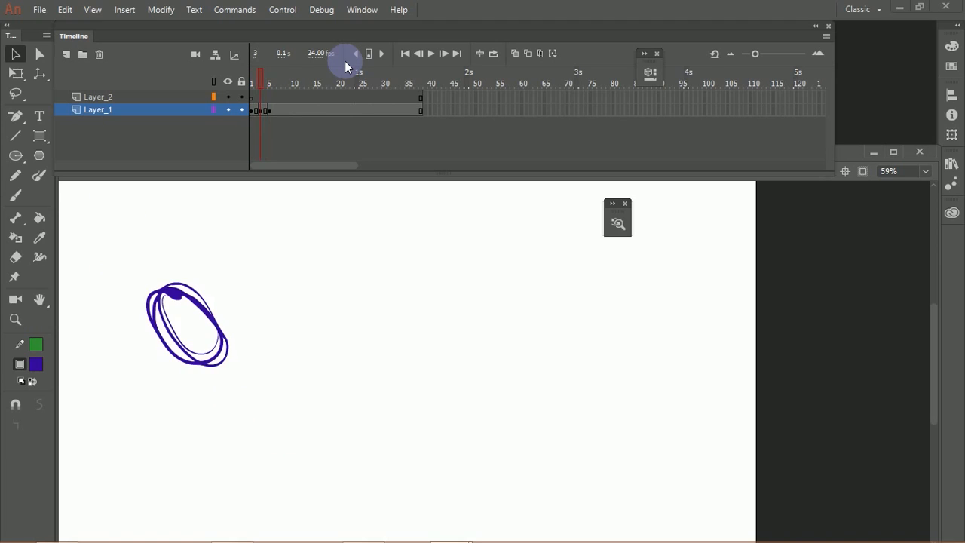
key(period)
key(period)
key(period)
key(comma)
key(comma)
key(comma)
key(comma)
key(period)
key(period)
key(period)
Step: Play the animation from frame 1, and jump between its first and last frames
drag(270, 79, 228, 91)
click(430, 53)
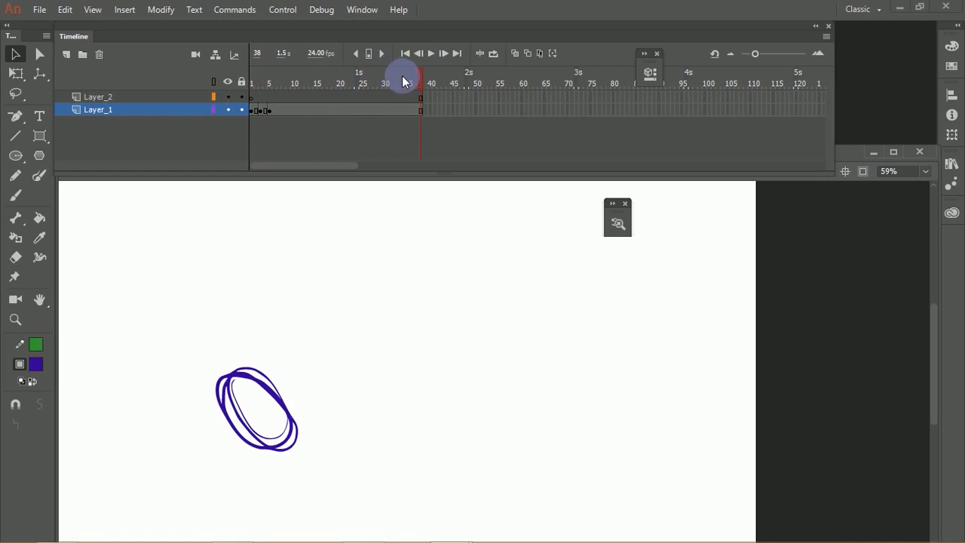
click(429, 53)
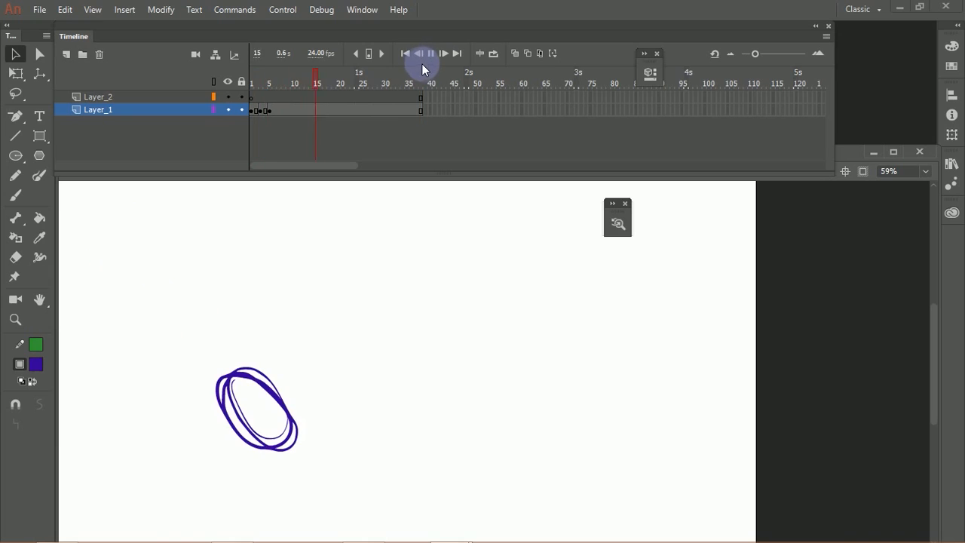
click(408, 54)
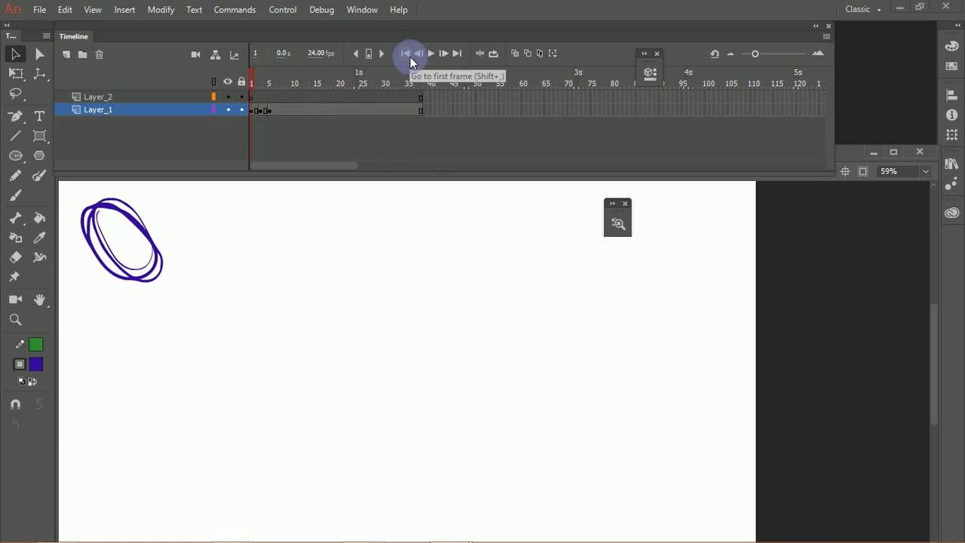
click(457, 53)
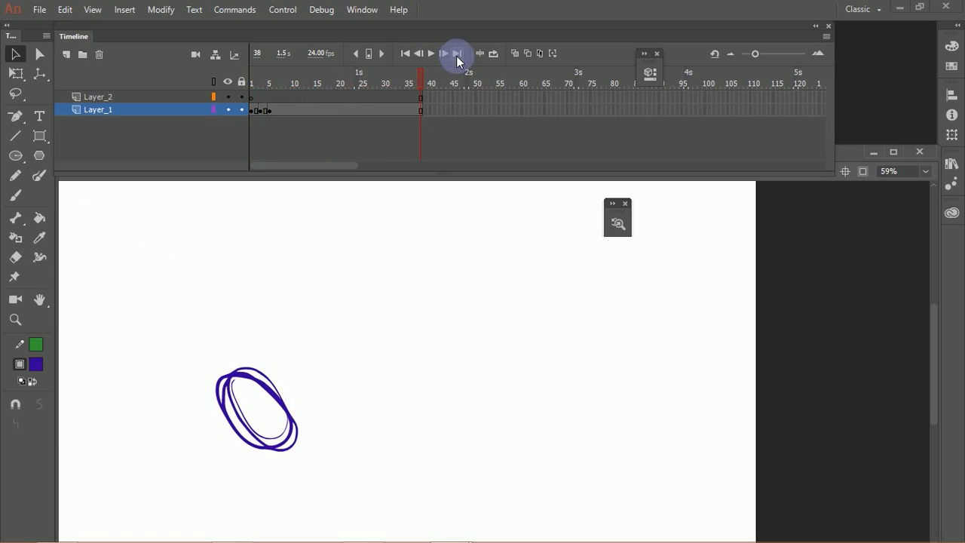
click(407, 53)
click(457, 53)
Step: Step backward one frame at a time from the last frame to frame 1
click(419, 52)
click(420, 53)
click(420, 53)
click(420, 52)
click(420, 53)
click(420, 52)
click(420, 53)
click(420, 53)
click(420, 53)
click(420, 53)
double_click(420, 53)
click(420, 53)
double_click(420, 53)
double_click(420, 53)
click(420, 53)
double_click(420, 53)
click(420, 53)
double_click(420, 53)
double_click(420, 53)
double_click(420, 53)
double_click(420, 53)
double_click(420, 53)
click(420, 53)
double_click(420, 53)
click(420, 53)
double_click(420, 52)
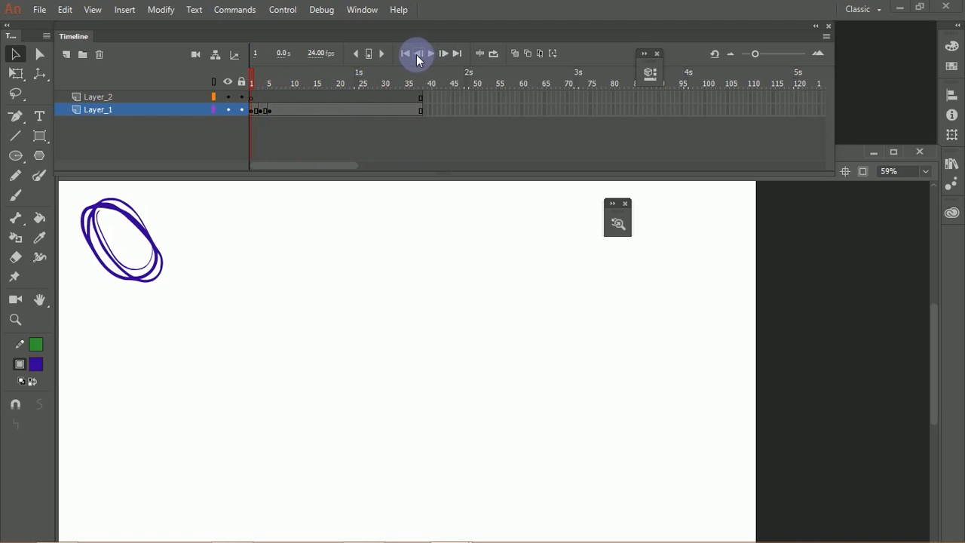
Step: Play frames 1 to 6 in a loop, and switch looping off and back on
click(495, 53)
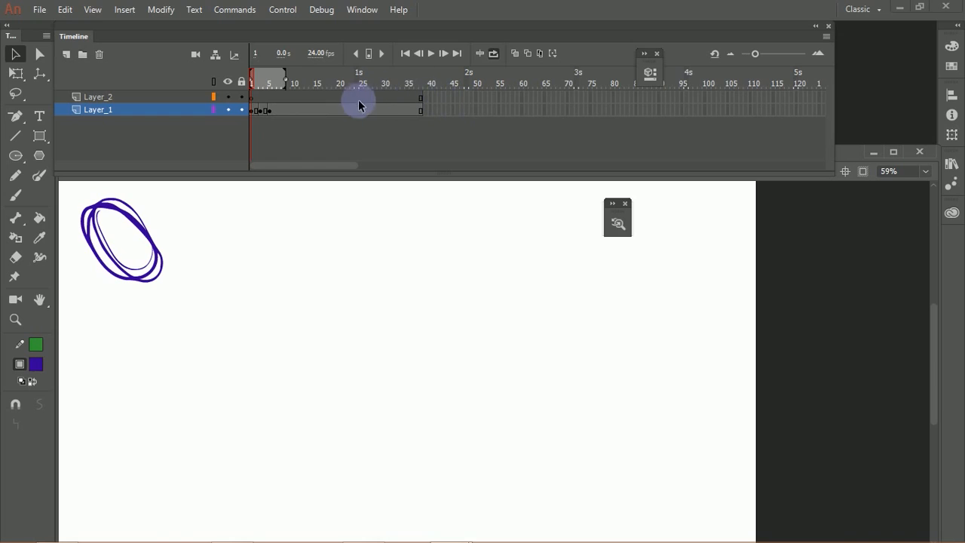
drag(288, 95, 273, 83)
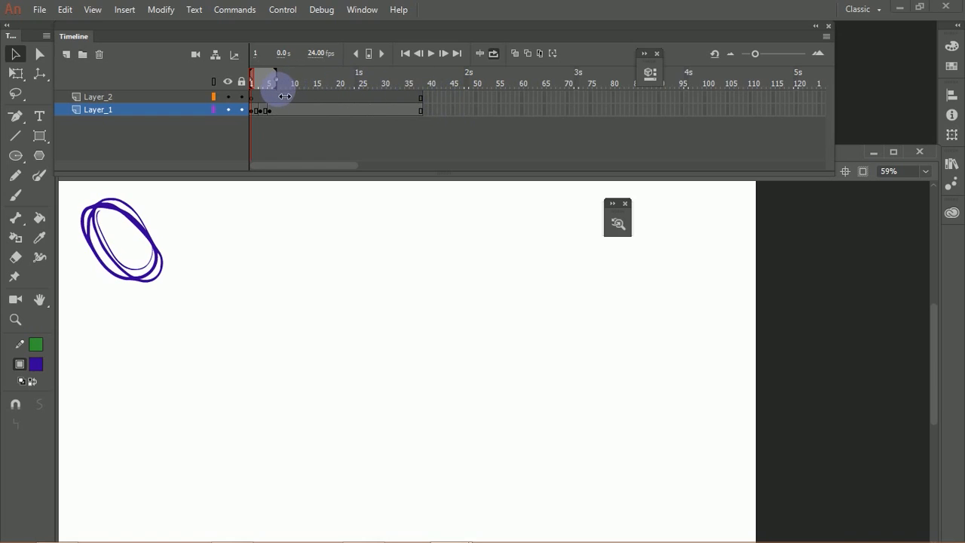
click(433, 54)
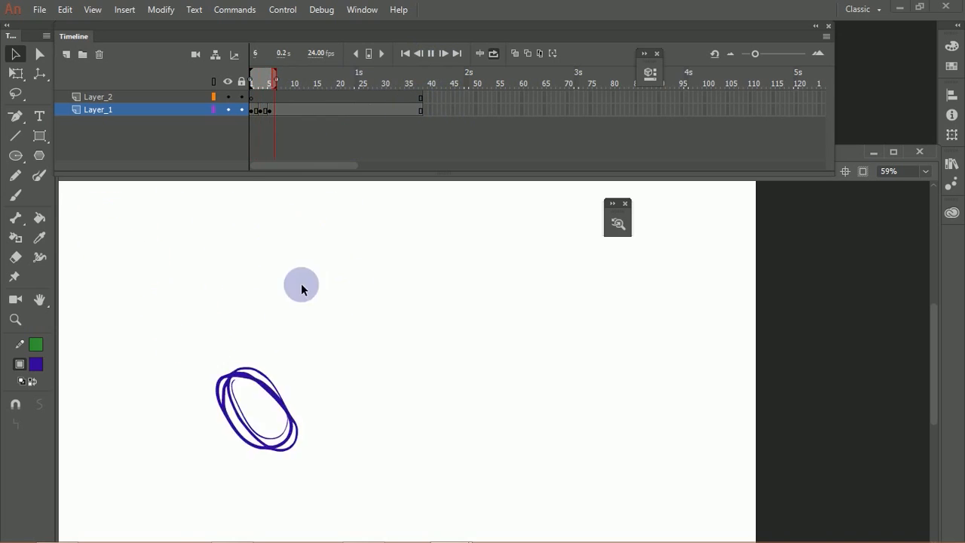
click(492, 53)
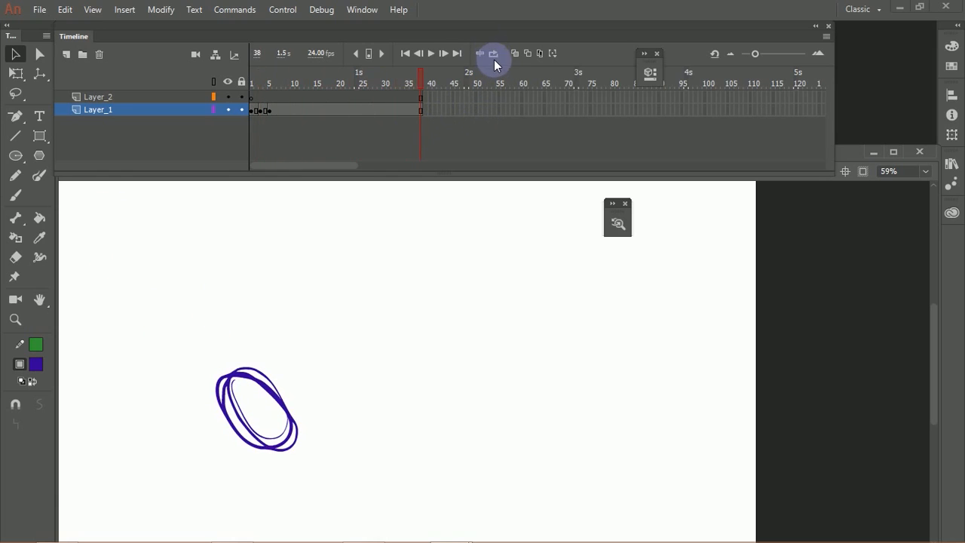
click(493, 53)
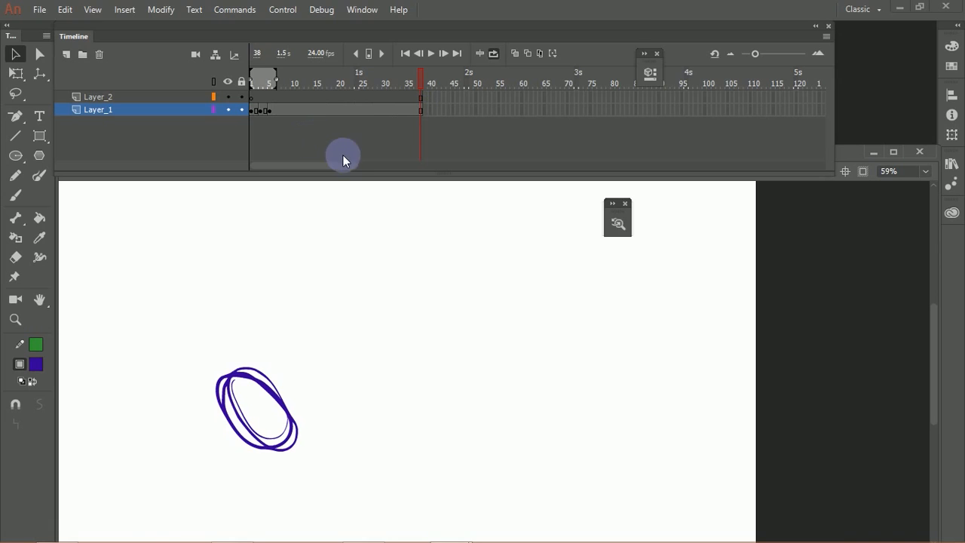
Step: Draw a large pentagon with the blue fill and green stroke above and beside the oval on Layer_1
click(958, 49)
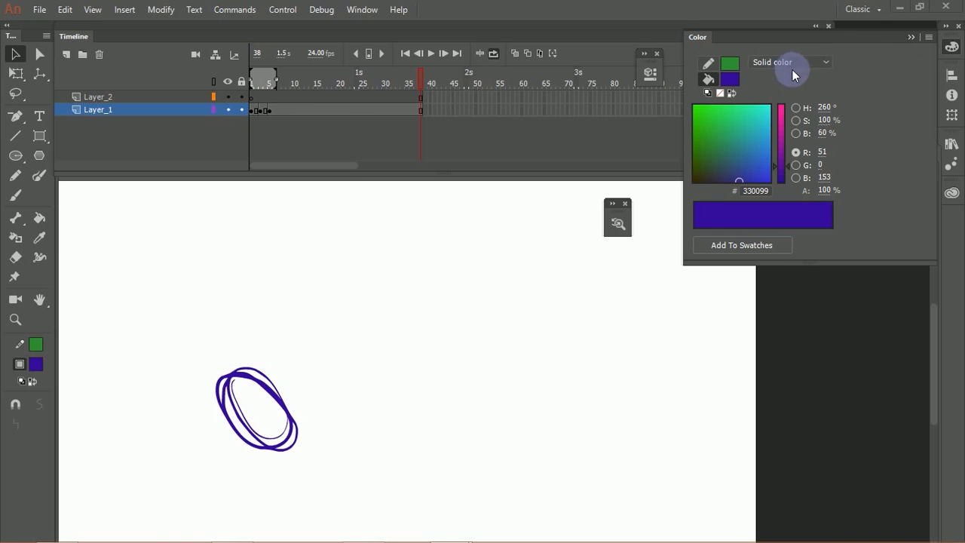
click(39, 156)
mouse_move(356, 279)
mouse_down()
mouse_move(415, 365)
mouse_move(402, 349)
mouse_up()
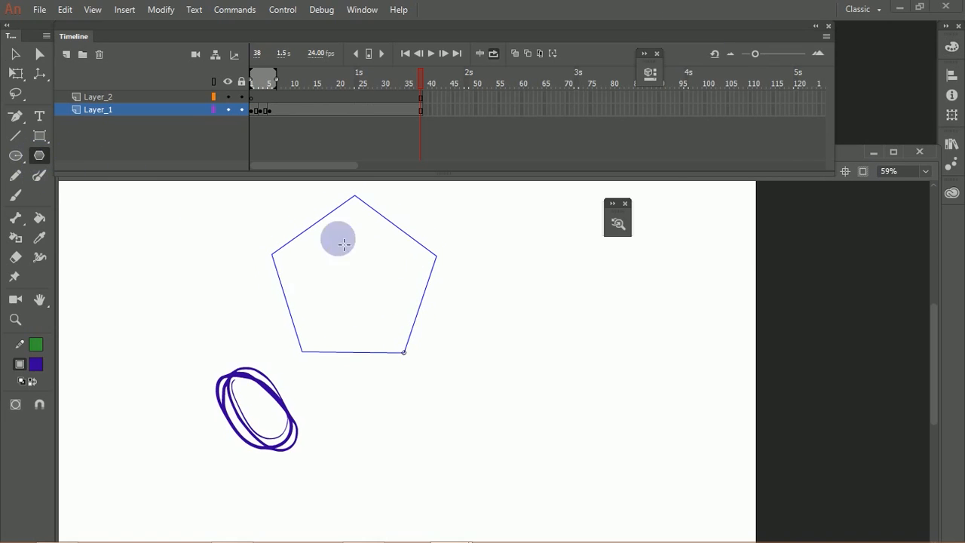
Step: Change the pentagon's blue fill to a linear gradient
click(15, 55)
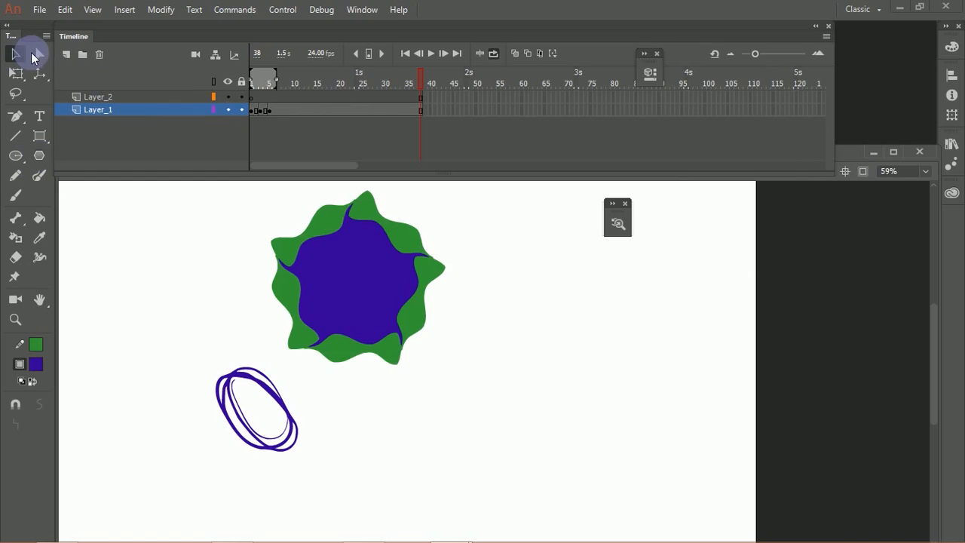
click(371, 282)
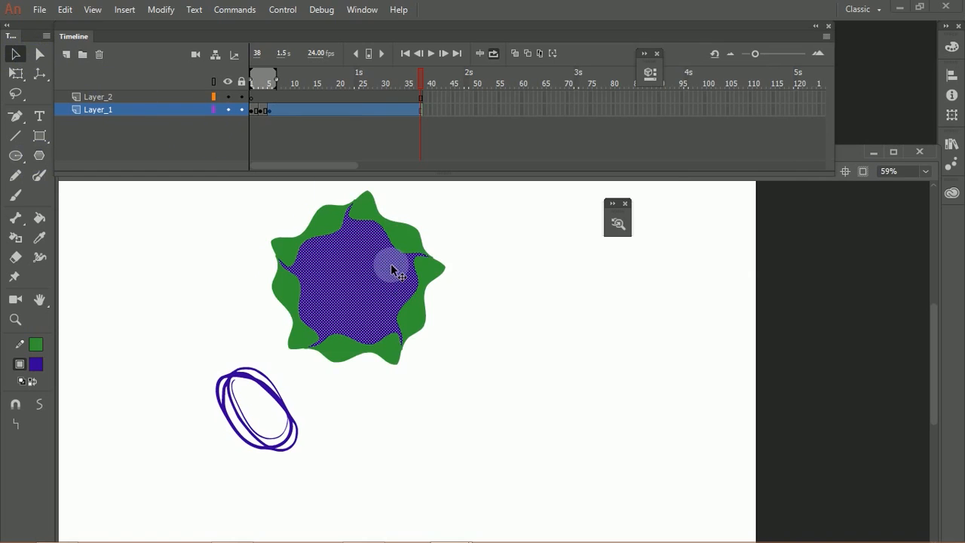
click(952, 47)
click(785, 61)
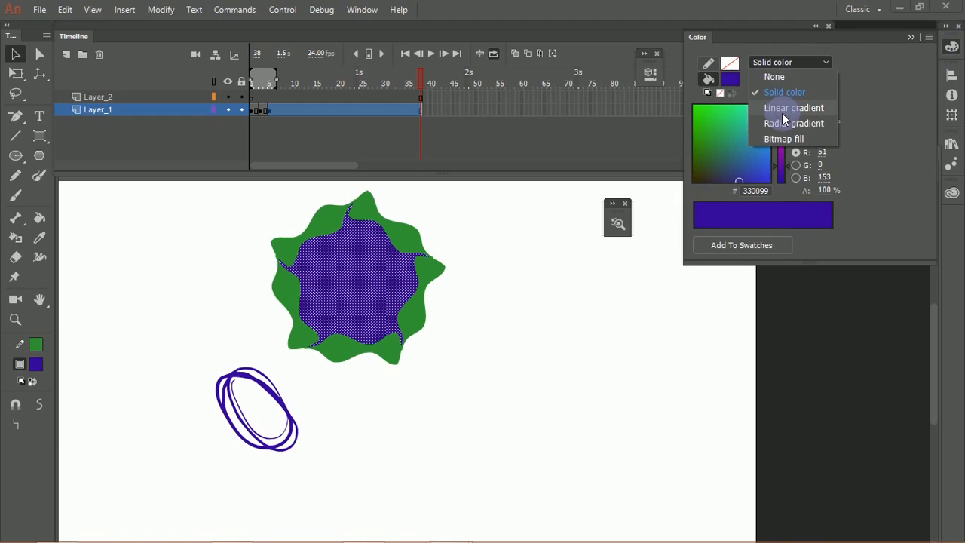
click(781, 108)
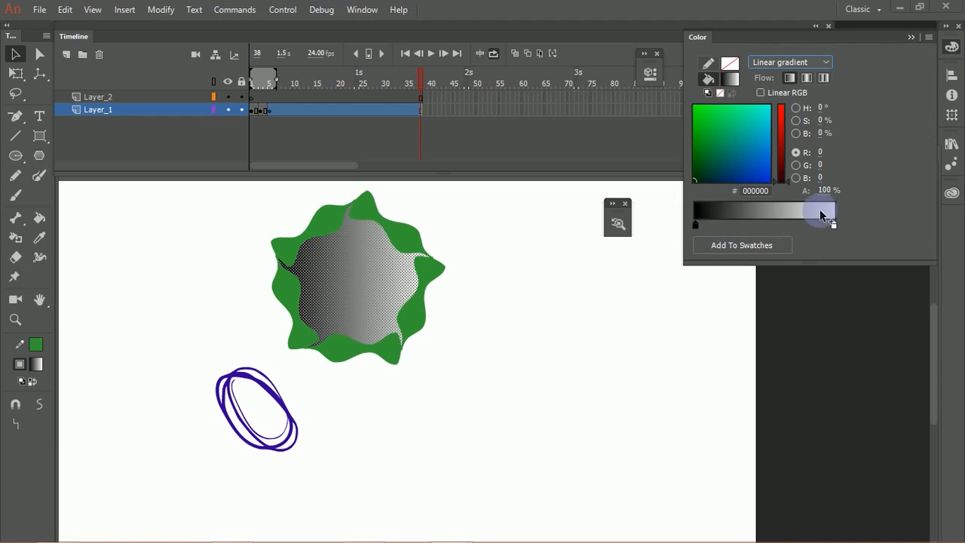
Step: Recolor the gradient's black stop to orange FA5622, choosing the color by hue
click(693, 226)
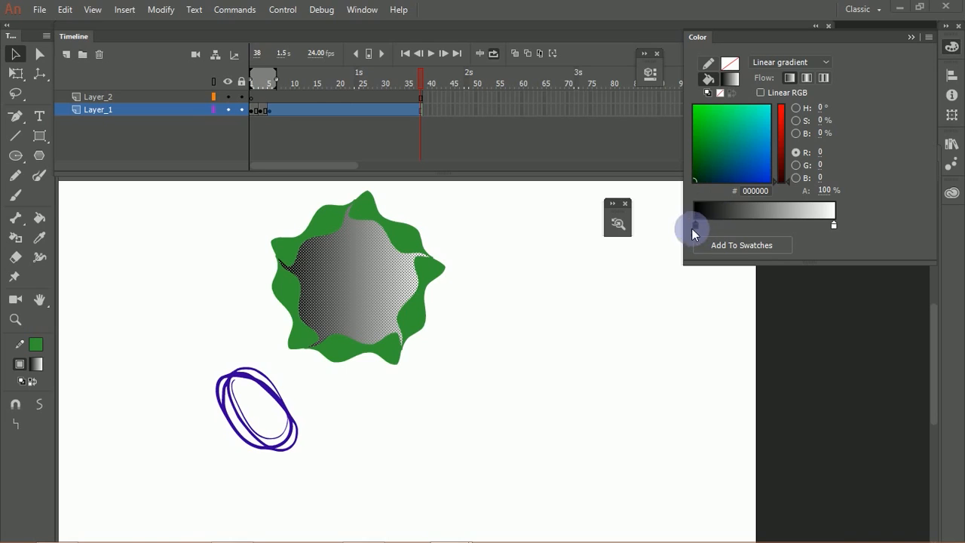
click(695, 225)
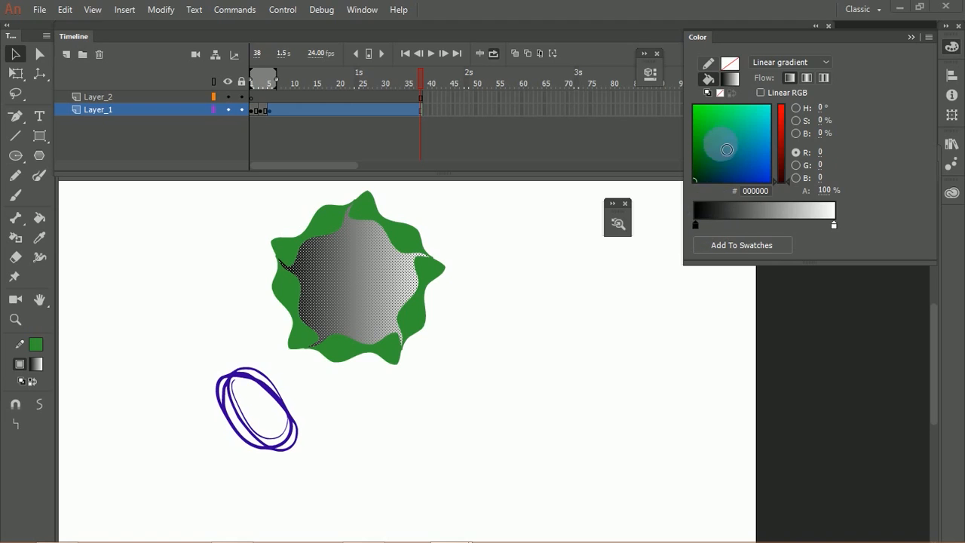
click(752, 120)
drag(782, 140, 779, 109)
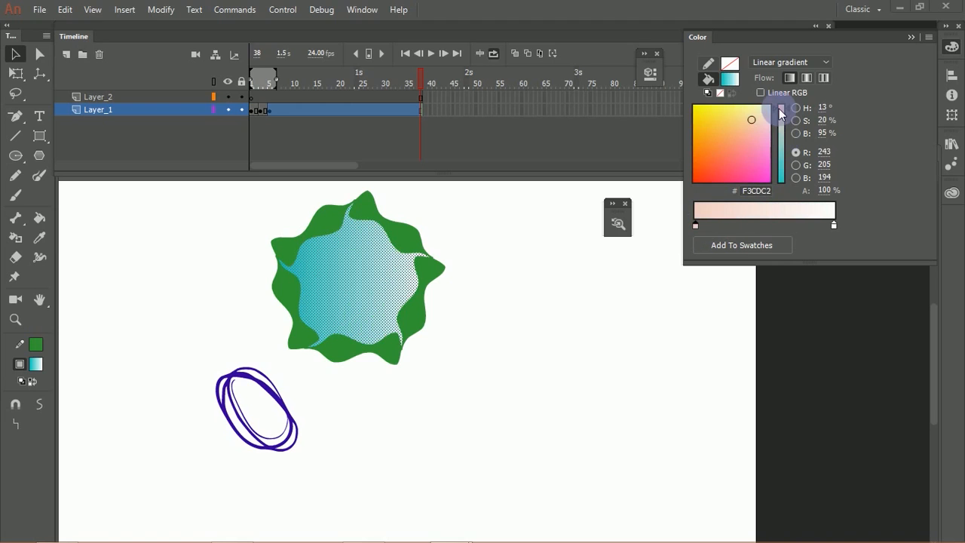
click(797, 108)
click(760, 107)
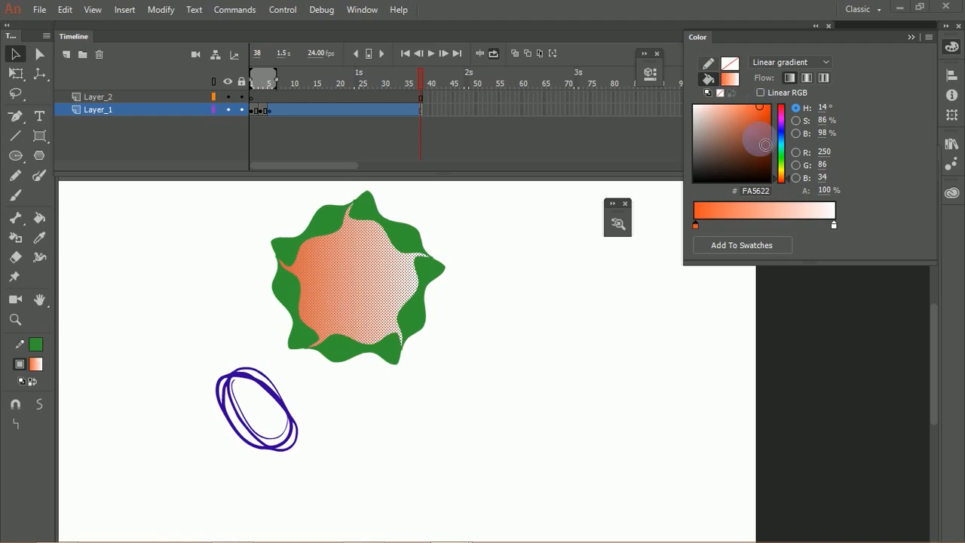
Step: Recolor the gradient's white stop to yellow FFEE00
click(835, 224)
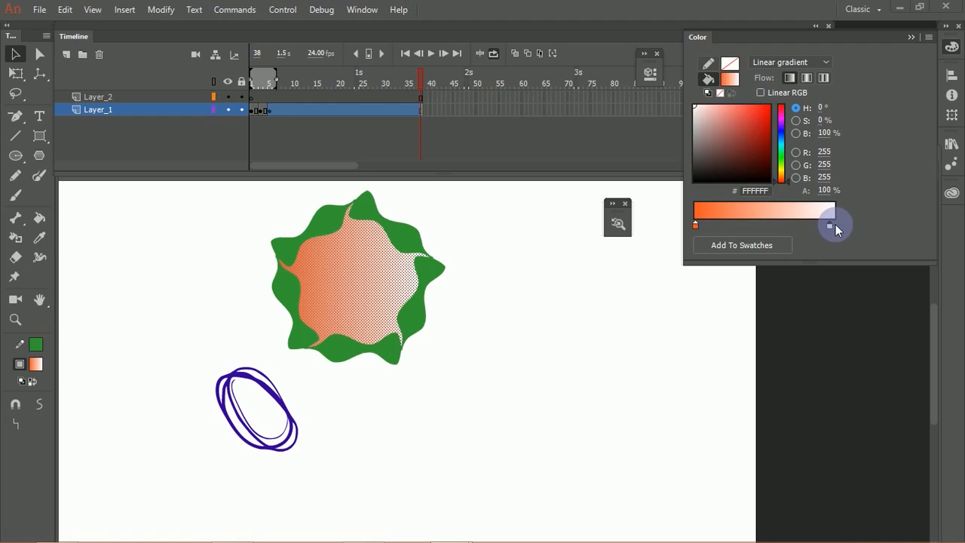
click(779, 169)
click(767, 106)
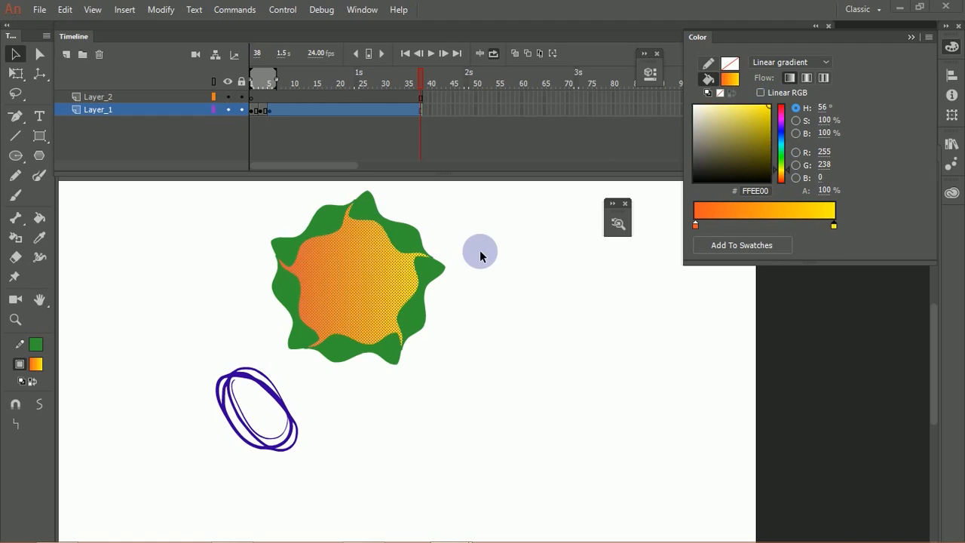
Step: Reselect the pentagon's fill and switch it to a radial gradient
click(490, 276)
click(393, 272)
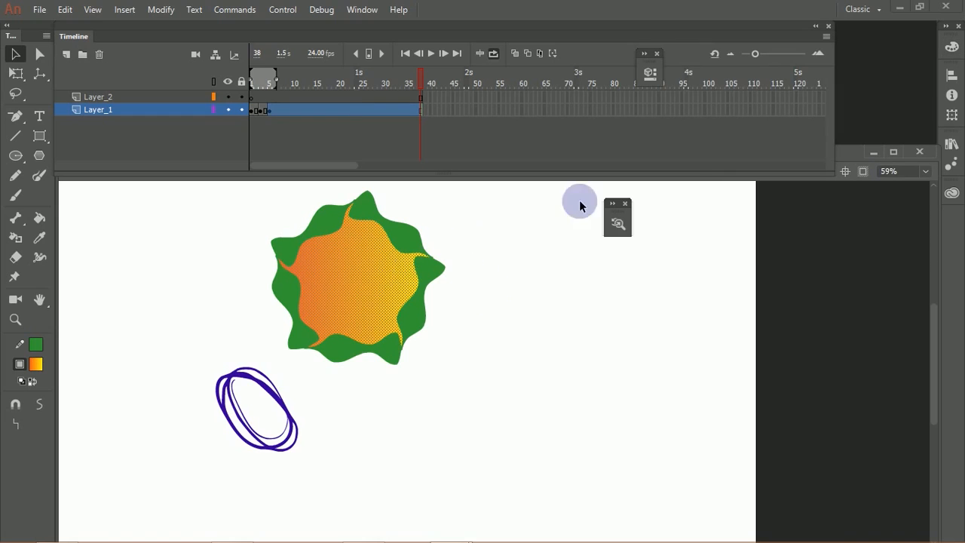
click(951, 46)
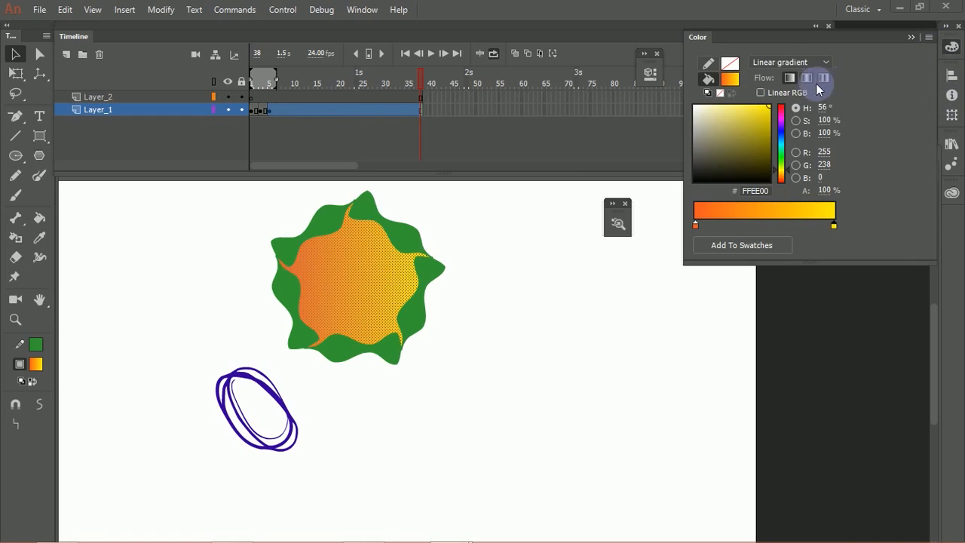
click(791, 64)
click(784, 123)
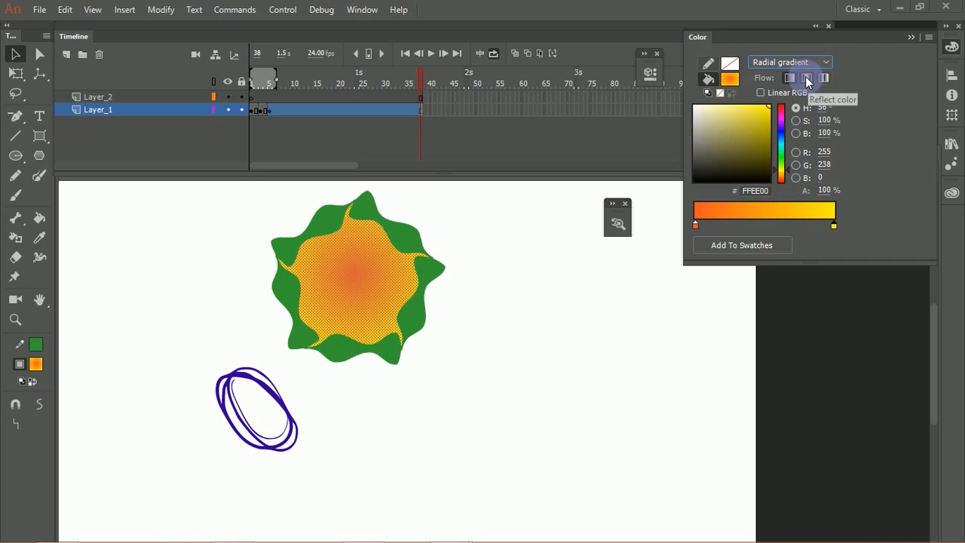
Step: Switch the pentagon's radial fill back to a linear gradient and reselect the fill
click(784, 61)
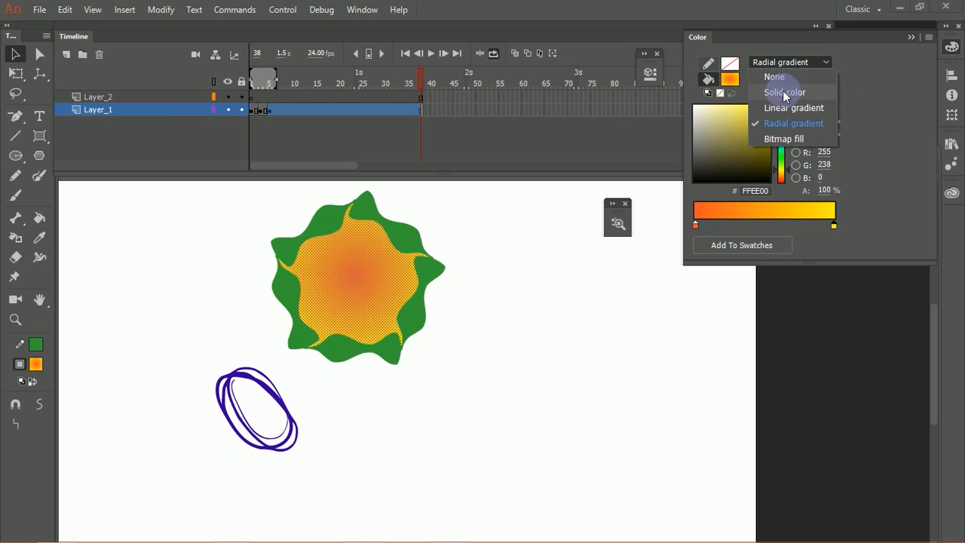
click(787, 107)
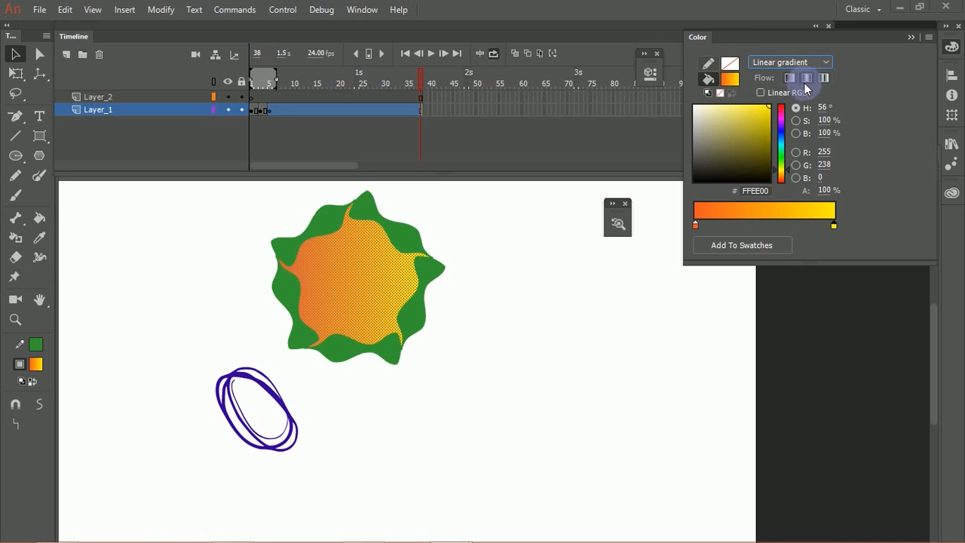
click(473, 286)
click(370, 267)
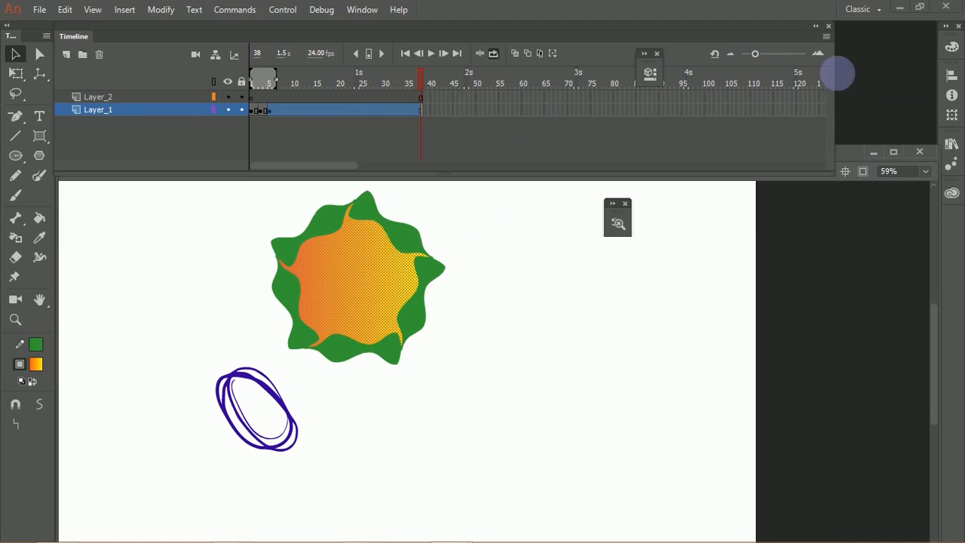
Step: Set the linear gradient's flow to Reflect color and redraw it across the pentagon with a short Paint Bucket stroke
click(952, 48)
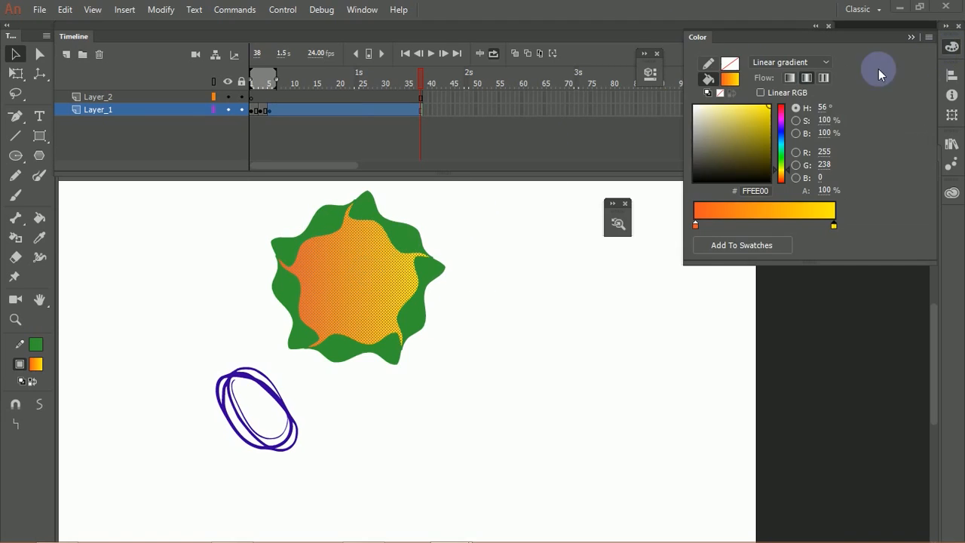
click(808, 79)
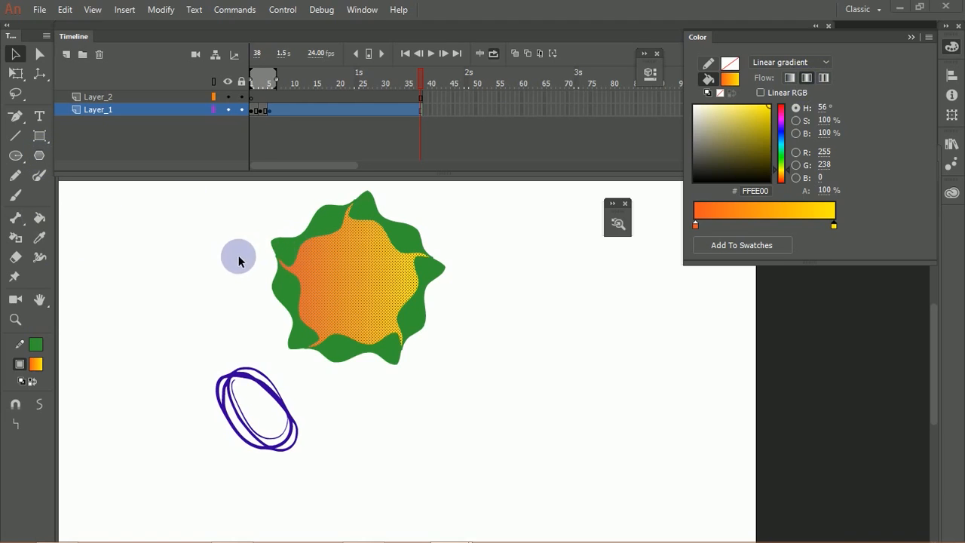
click(44, 221)
mouse_move(364, 323)
mouse_down()
mouse_move(343, 239)
mouse_move(369, 308)
mouse_move(351, 255)
mouse_move(352, 329)
mouse_move(350, 274)
mouse_move(360, 258)
mouse_move(349, 252)
mouse_move(405, 308)
mouse_move(355, 274)
mouse_move(358, 256)
mouse_up()
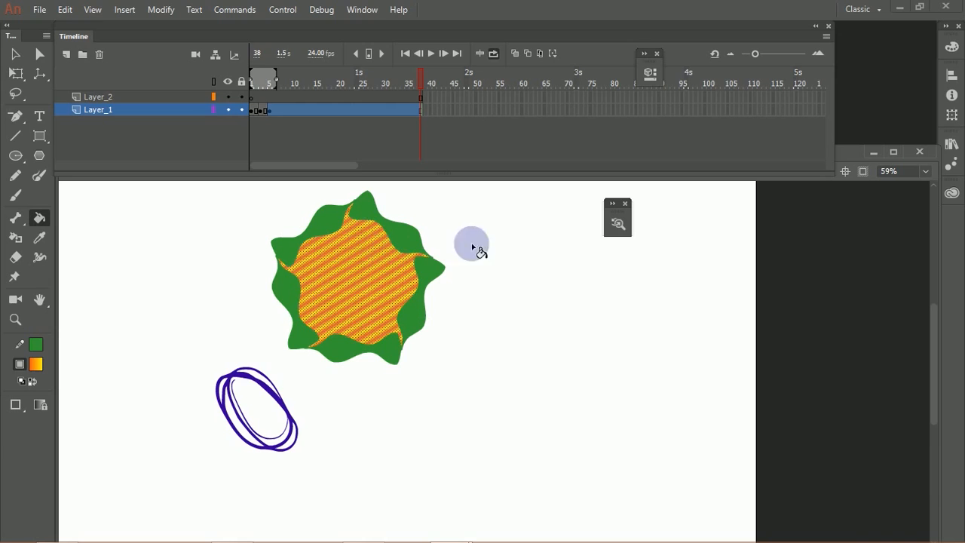
Step: Set the gradient's flow to Repeat color, reapply it across the pentagon with the Paint Bucket, and deselect the shape
click(949, 48)
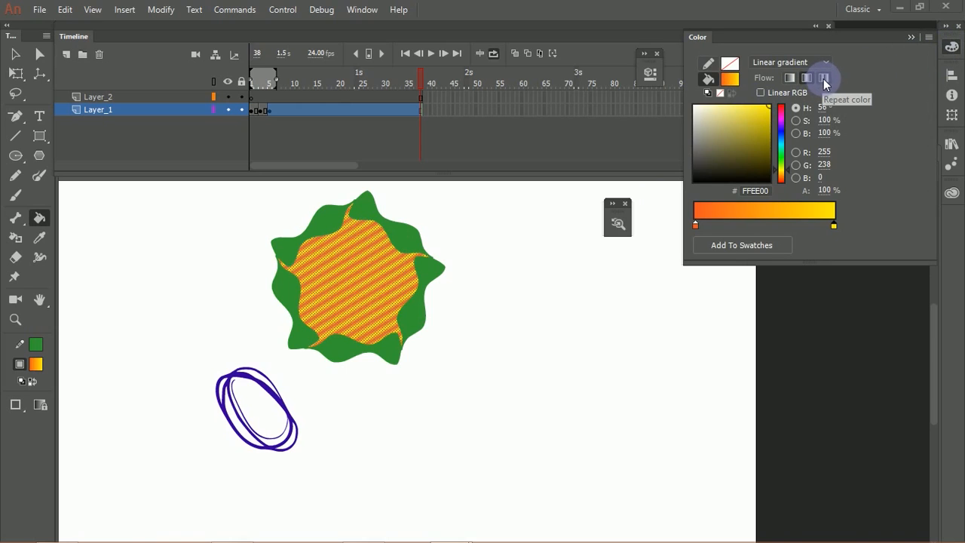
click(824, 81)
mouse_move(356, 267)
mouse_down()
mouse_move(408, 324)
mouse_move(370, 277)
mouse_move(389, 285)
mouse_move(394, 269)
mouse_move(457, 247)
mouse_move(353, 278)
mouse_move(359, 325)
mouse_move(352, 291)
mouse_move(370, 282)
mouse_up()
click(15, 54)
click(207, 276)
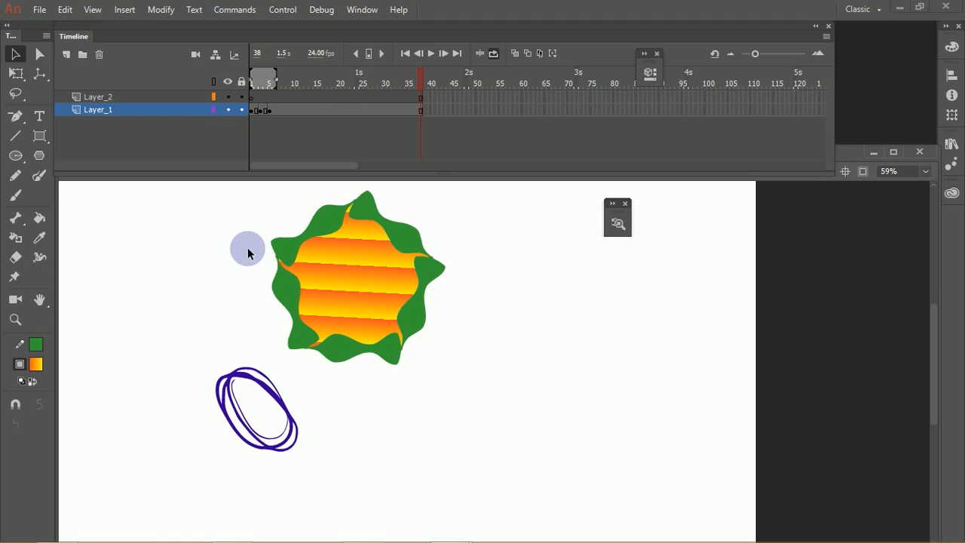
Step: Select the gradient-filled pentagon together with its green wavy border and group them
click(952, 46)
click(956, 48)
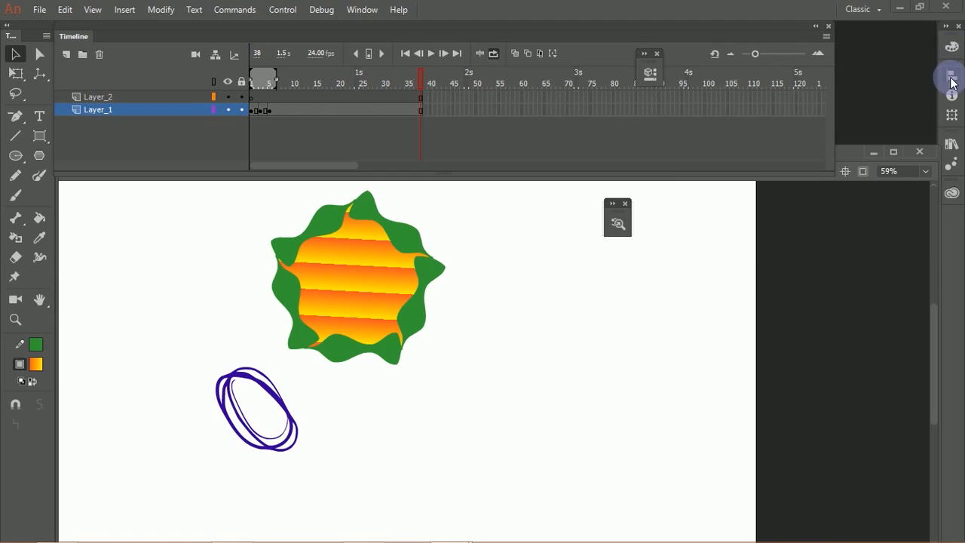
click(951, 79)
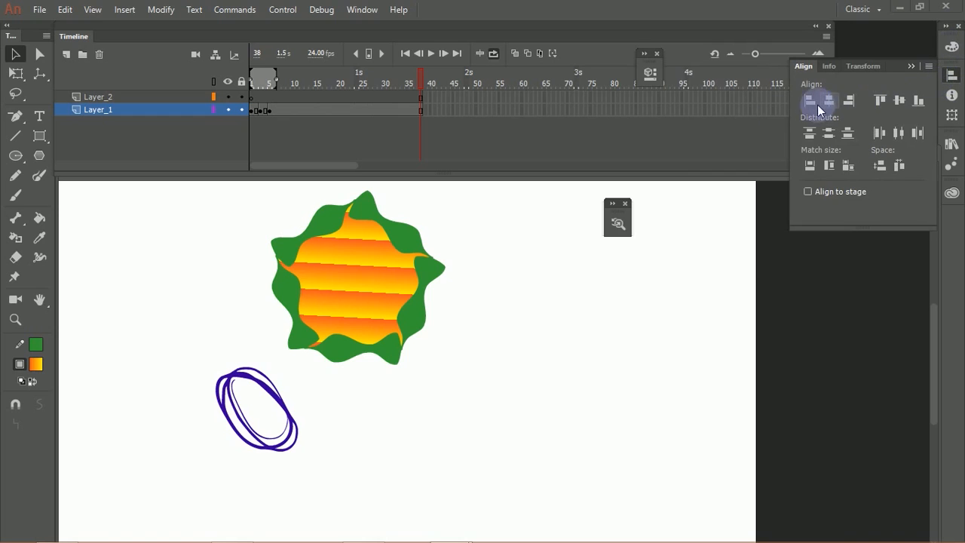
mouse_move(238, 189)
mouse_down()
mouse_move(490, 337)
mouse_move(510, 379)
mouse_up()
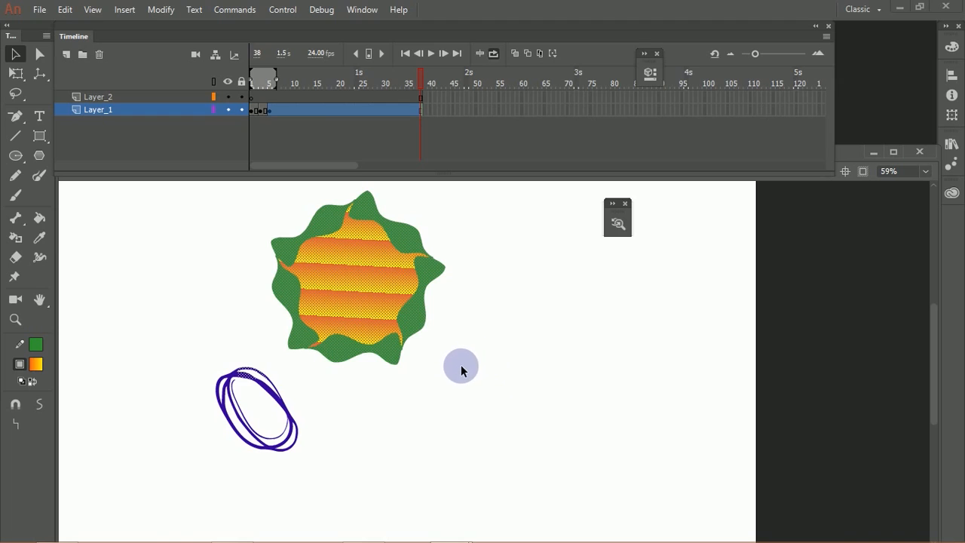
click(442, 333)
double_click(383, 275)
key(ctrl+g)
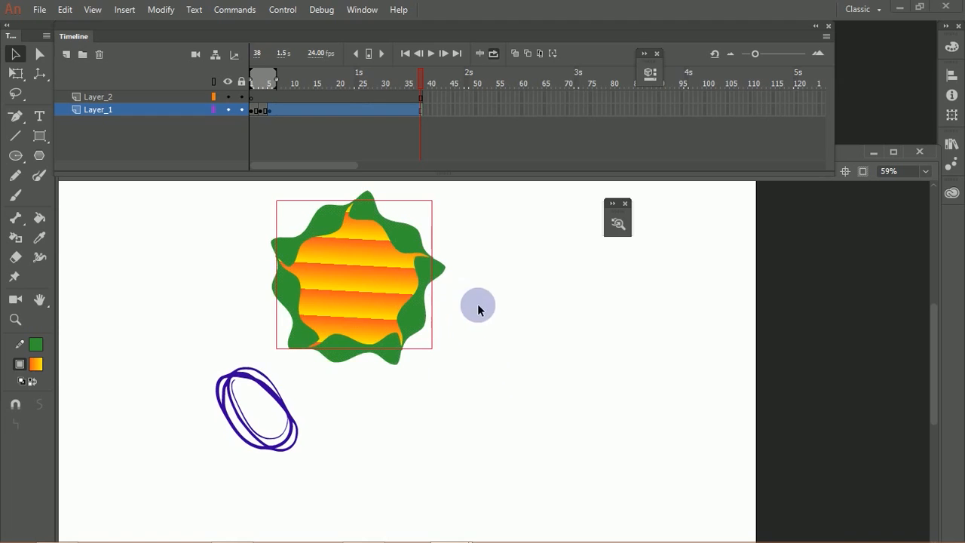
Step: Scale the grouped pentagon down to about half its size with Free Transform and rotate it upright
drag(402, 285, 421, 336)
key(q)
drag(468, 236, 425, 322)
drag(433, 229, 435, 305)
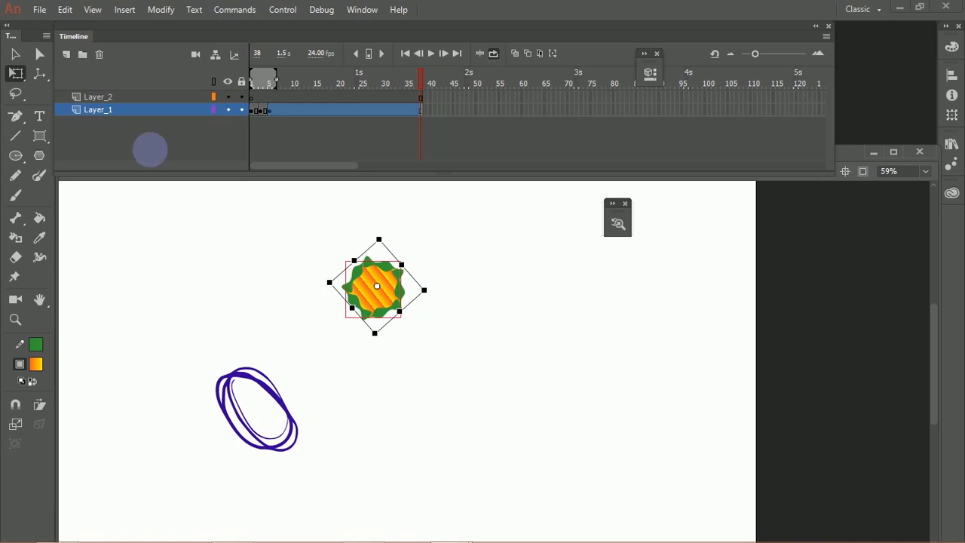
click(18, 71)
drag(379, 229, 357, 242)
mouse_move(411, 255)
mouse_down()
mouse_move(455, 224)
mouse_move(440, 248)
mouse_move(420, 241)
mouse_up()
click(15, 53)
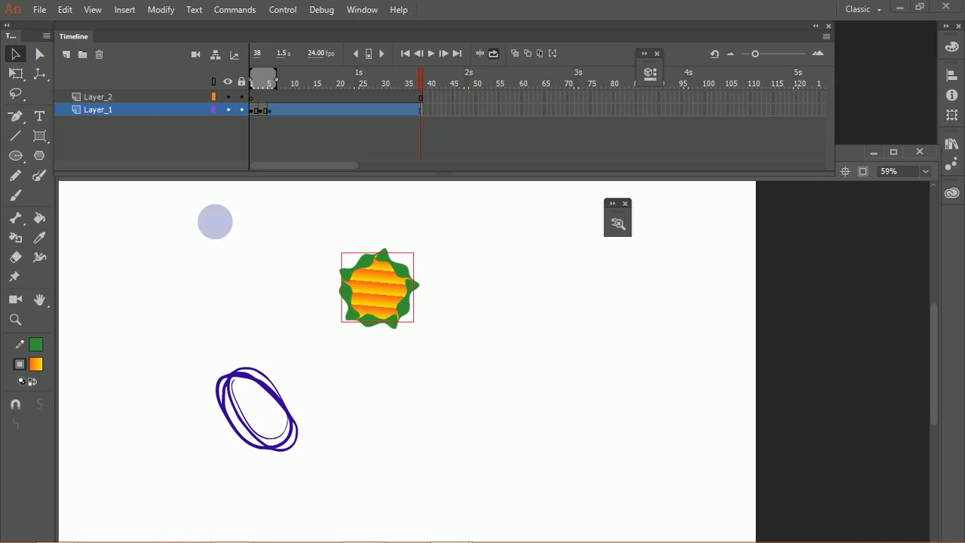
Step: Duplicate the grouped pentagon into a row of four, select all four, and show the alignment options
drag(403, 275, 640, 290)
drag(658, 369, 377, 283)
click(952, 75)
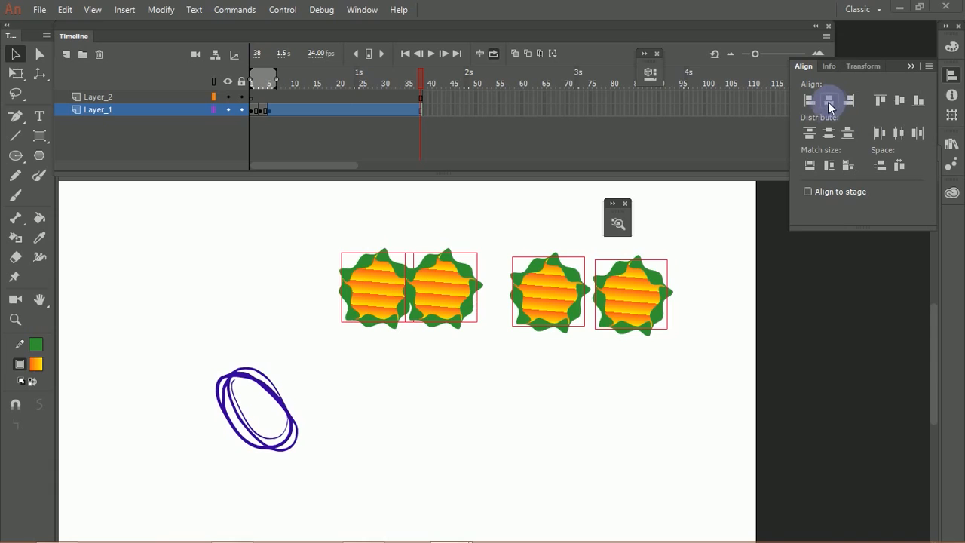
Step: Try to align the four copies on their horizontal centers and bottom edges
click(898, 102)
click(919, 101)
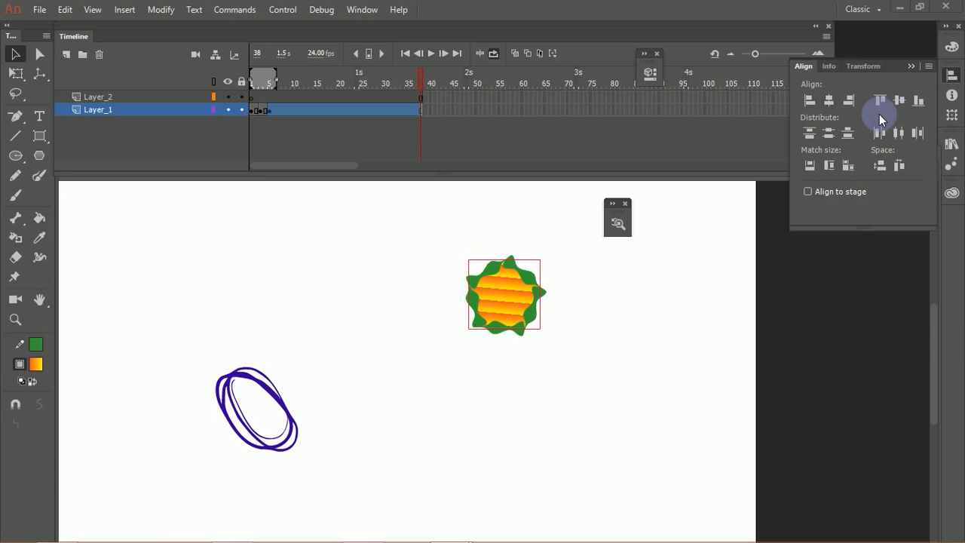
key(ctrl+z)
key(ctrl+z)
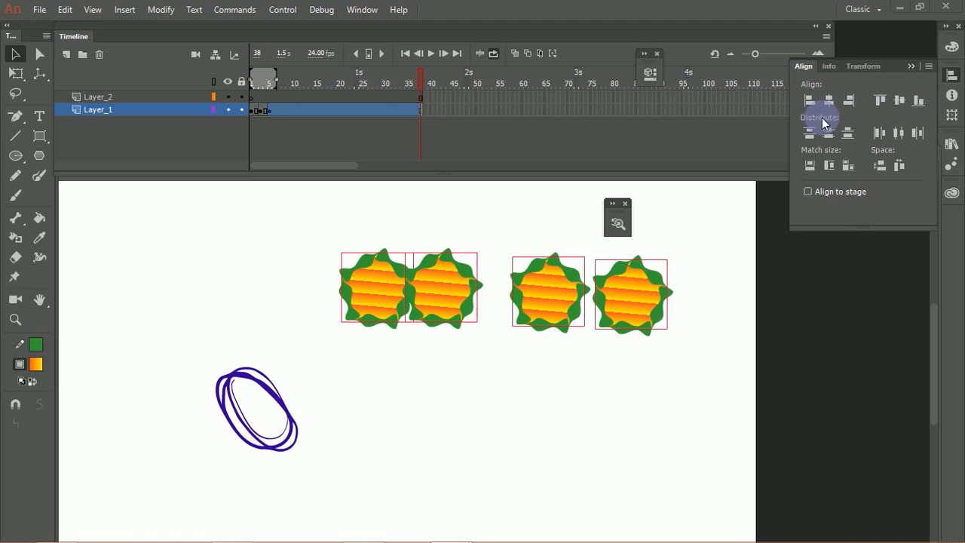
Step: Align the four copies on their vertical centers and distribute them evenly by their horizontal centers
click(900, 100)
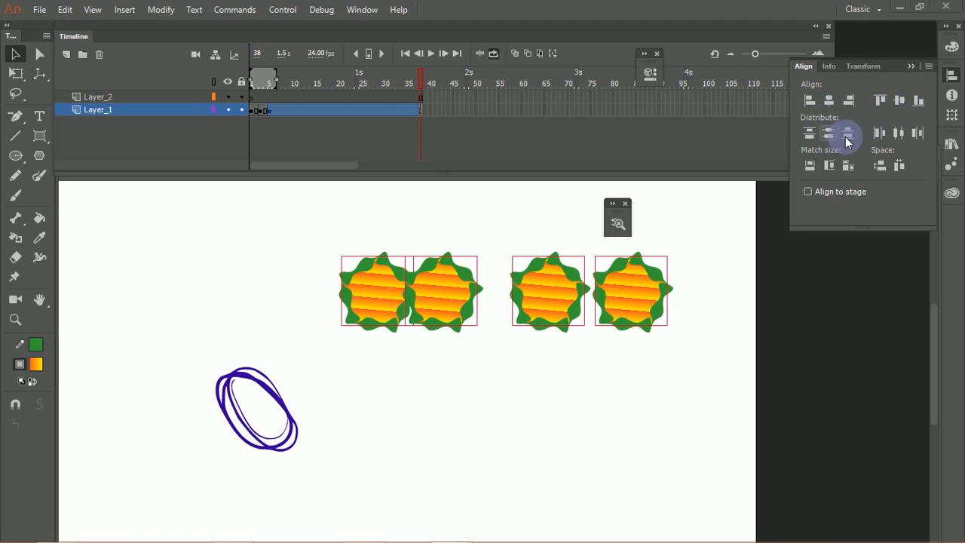
click(900, 132)
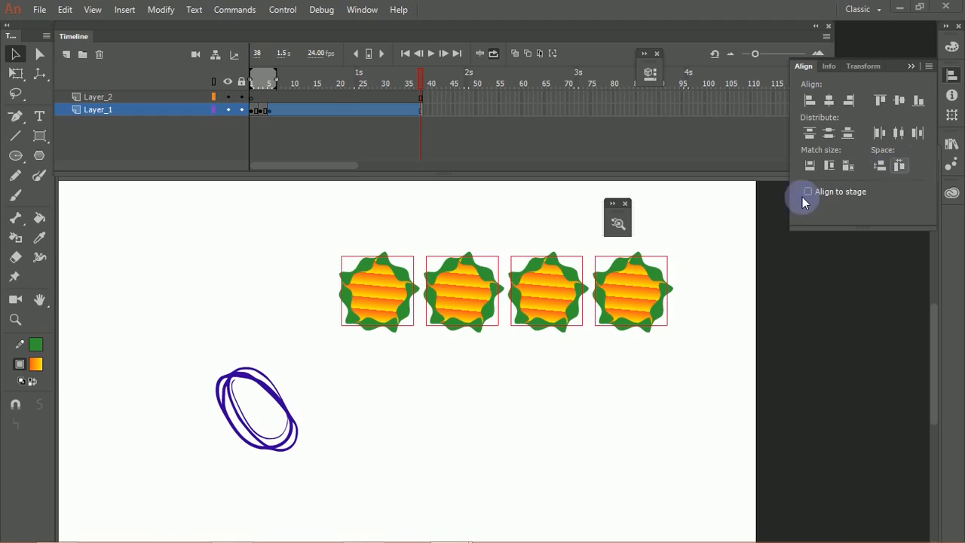
Step: Shrink the third and fourth copies in the row to about half their size with Free Transform
click(668, 285)
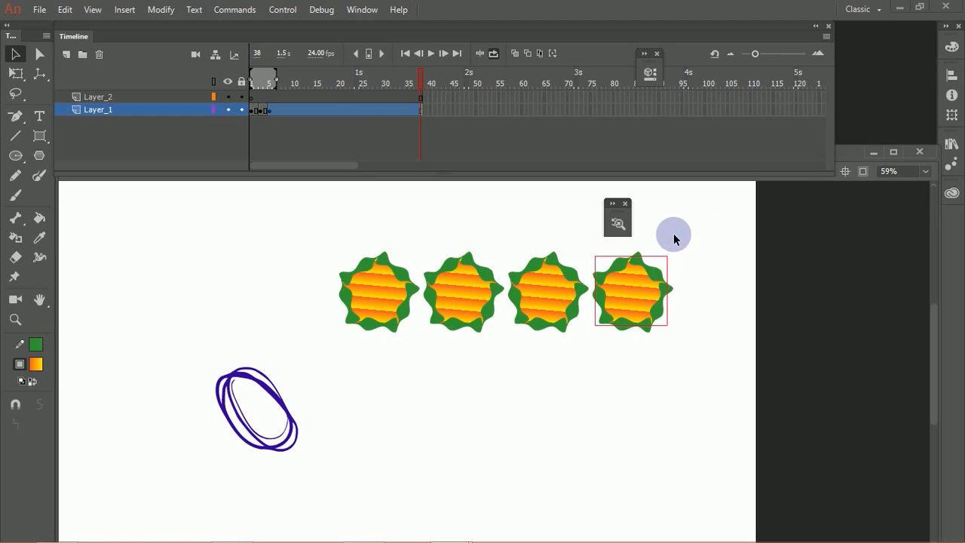
key(q)
drag(669, 253, 653, 271)
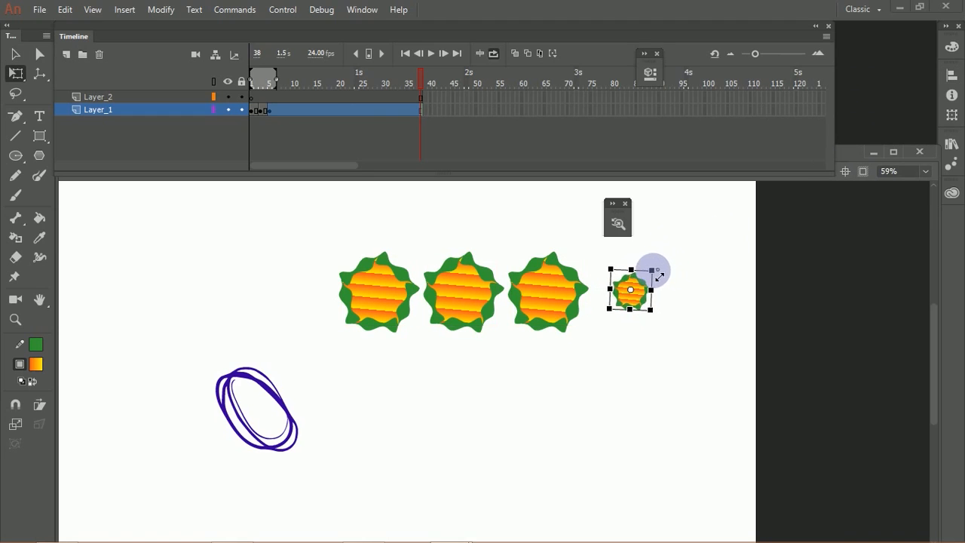
click(548, 298)
drag(595, 251, 570, 273)
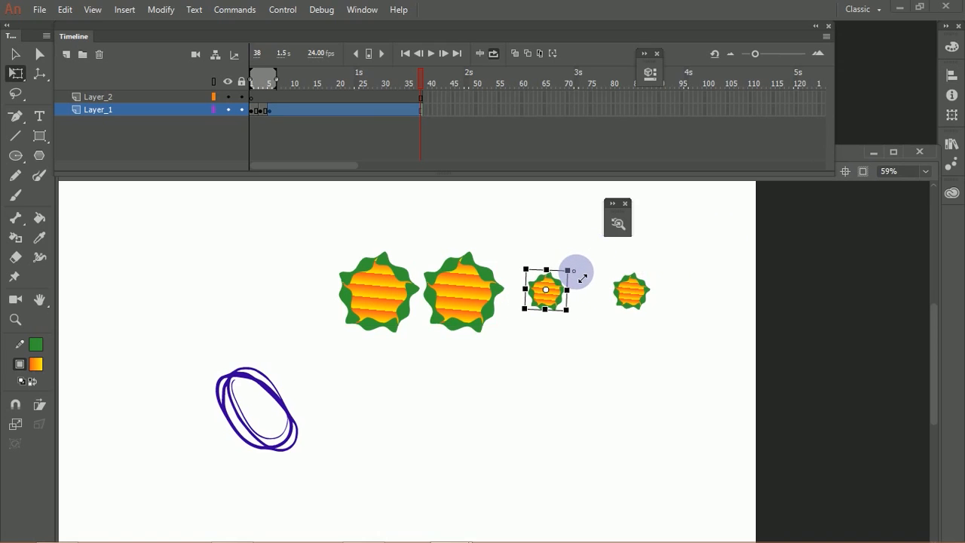
Step: Try enlarging the second copy and matching the width and height of all four copies to it
click(463, 302)
drag(501, 329, 527, 353)
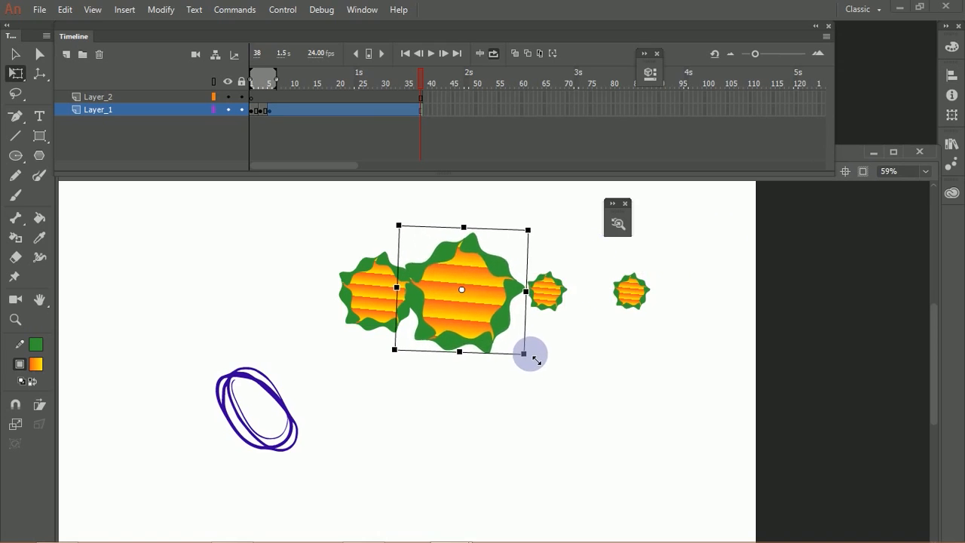
click(21, 55)
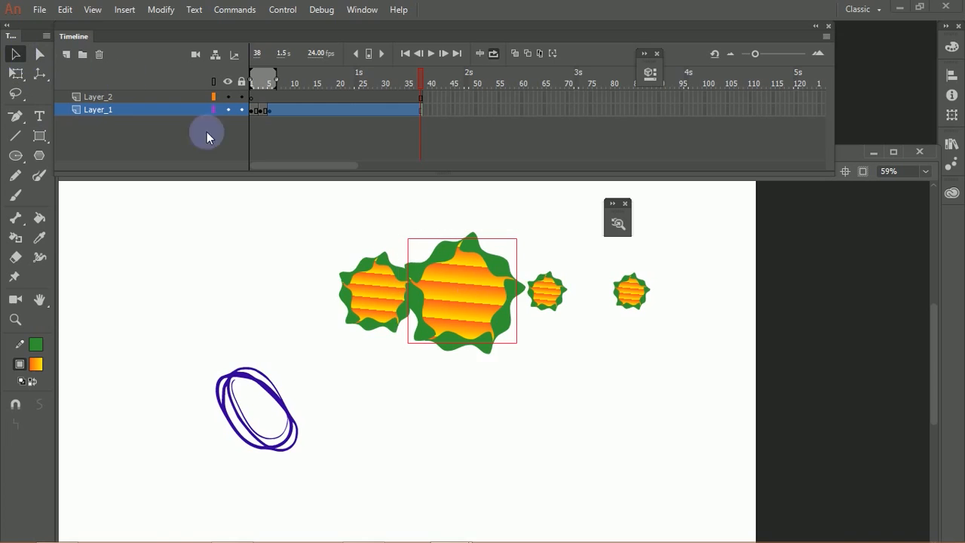
drag(325, 243, 701, 351)
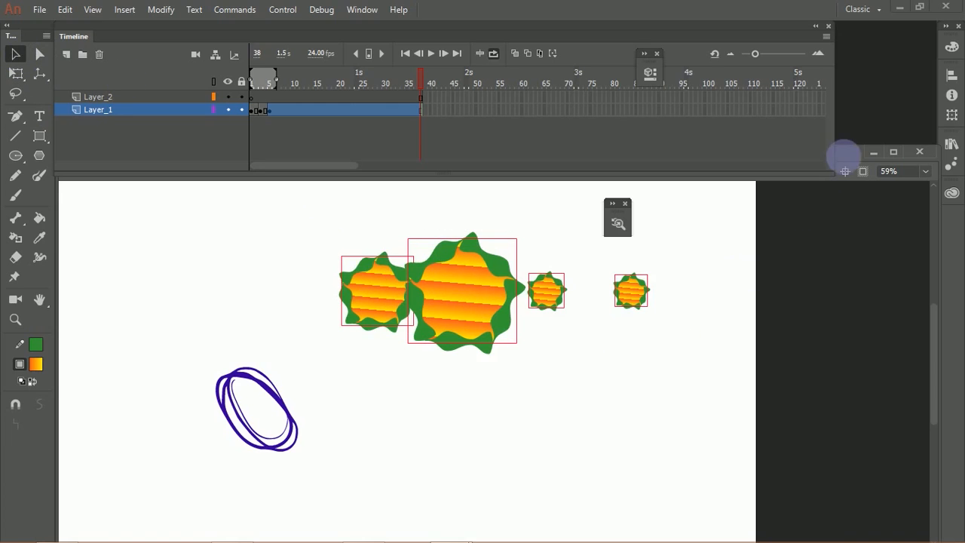
click(952, 75)
click(812, 166)
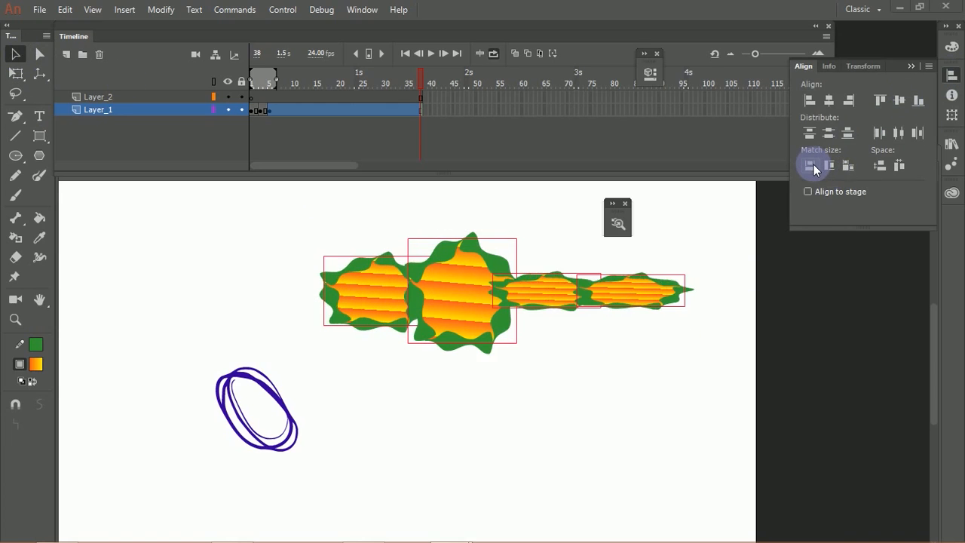
click(831, 167)
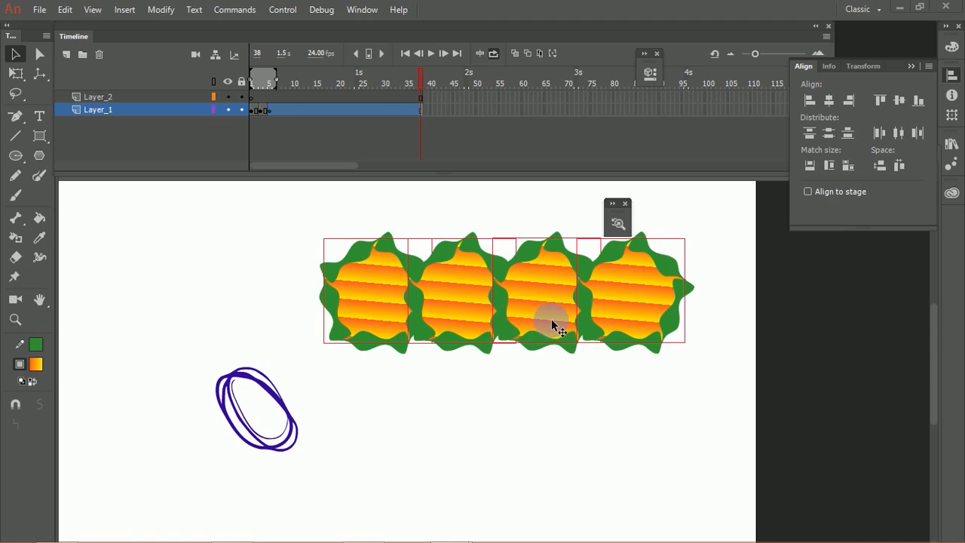
key(ctrl+z)
key(ctrl+z)
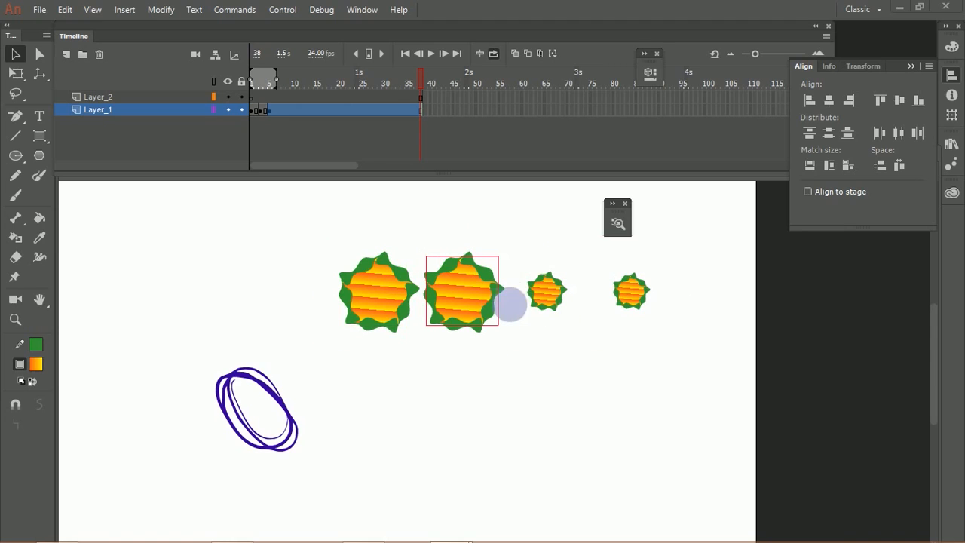
Step: Reselect all four copies and match both their widths and their heights
click(521, 327)
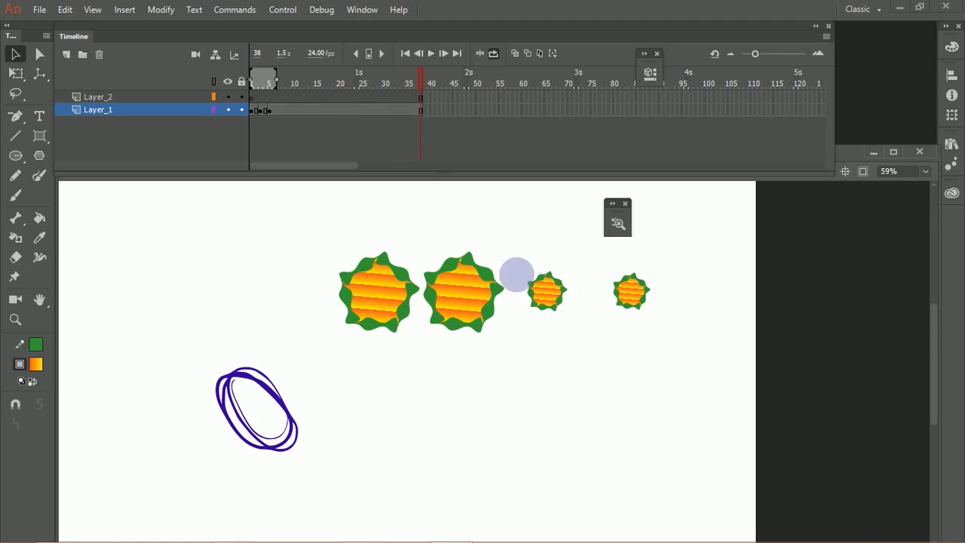
drag(353, 351, 649, 240)
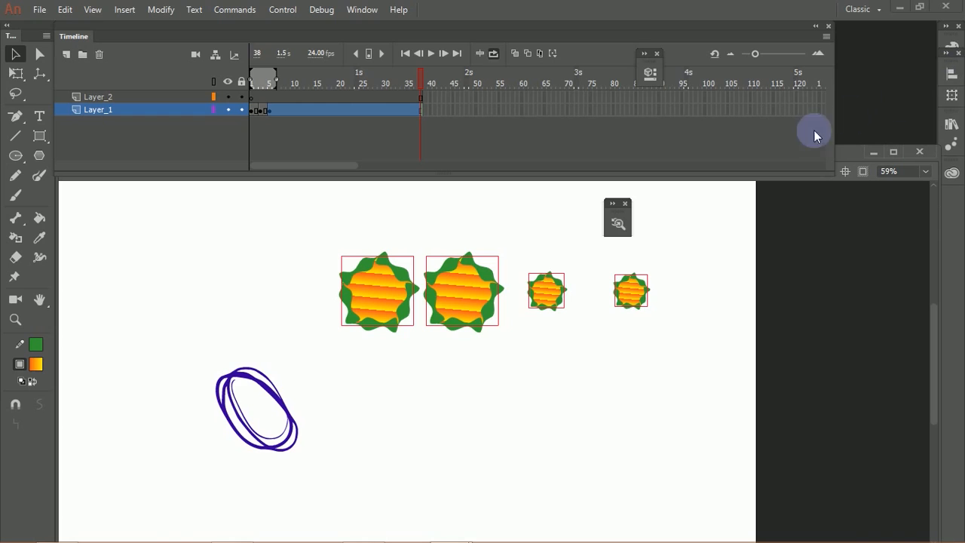
click(951, 76)
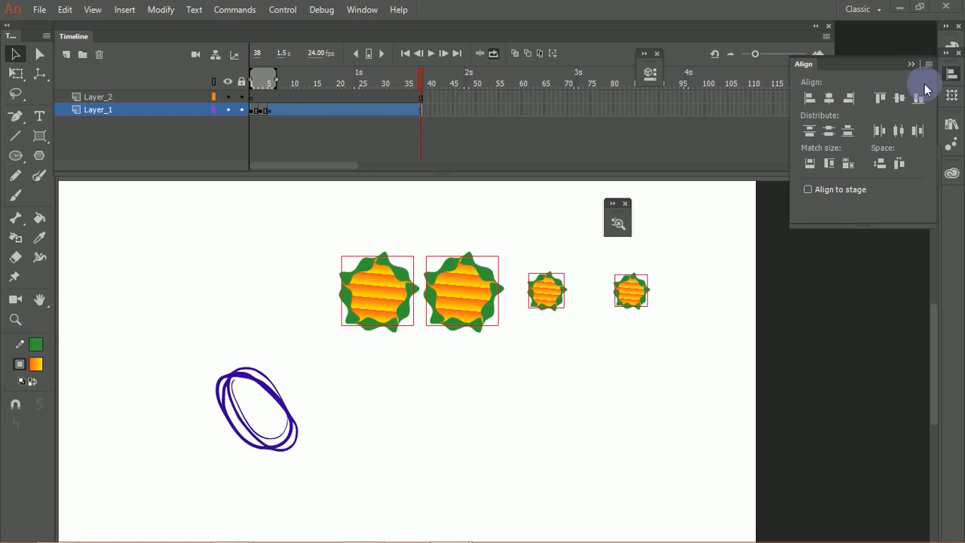
click(810, 162)
click(829, 163)
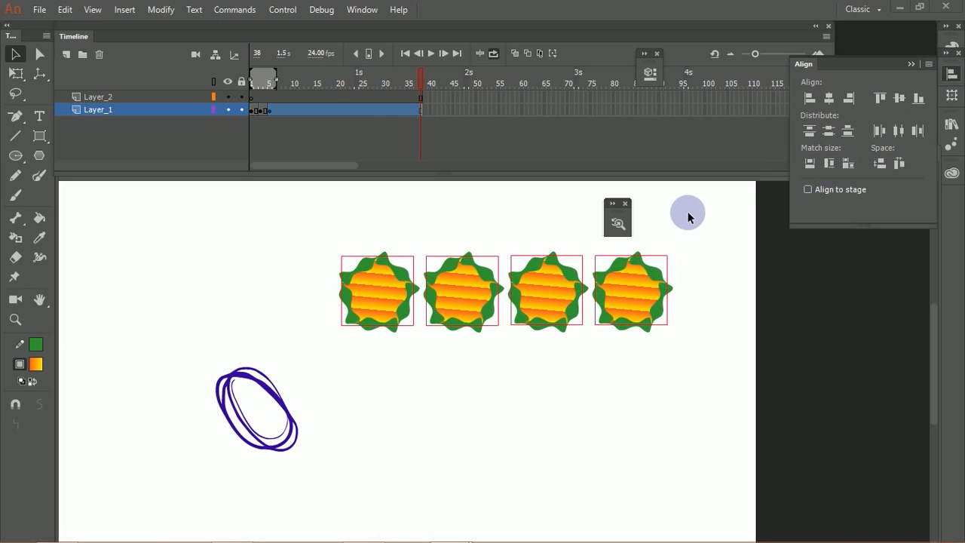
Step: Enable Align to stage, match the copies' width and height to the stage, and space them evenly horizontally
click(810, 190)
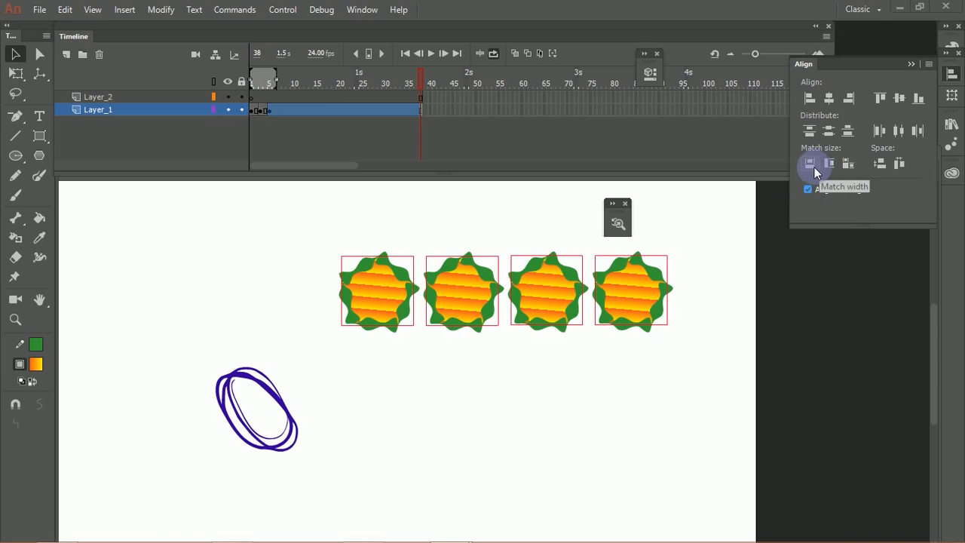
click(811, 163)
click(829, 162)
click(848, 165)
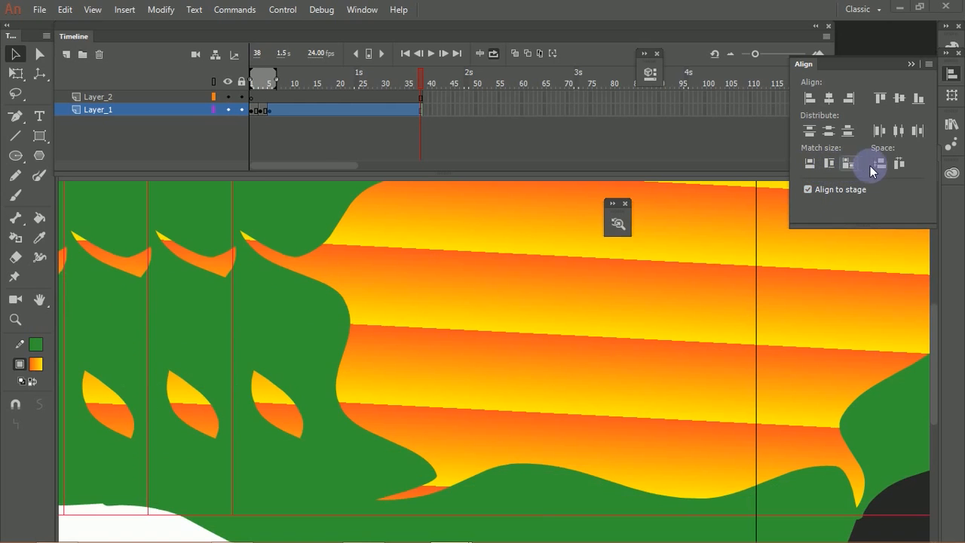
click(899, 163)
click(901, 165)
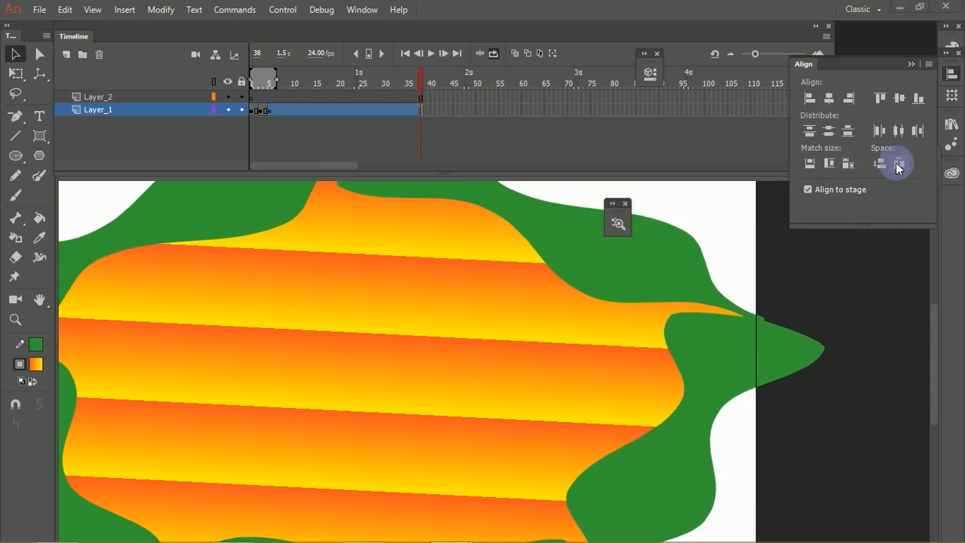
Step: Undo the horizontal spacing and the match-to-stage sizing of the four copies
key(ctrl+minus)
key(ctrl+minus)
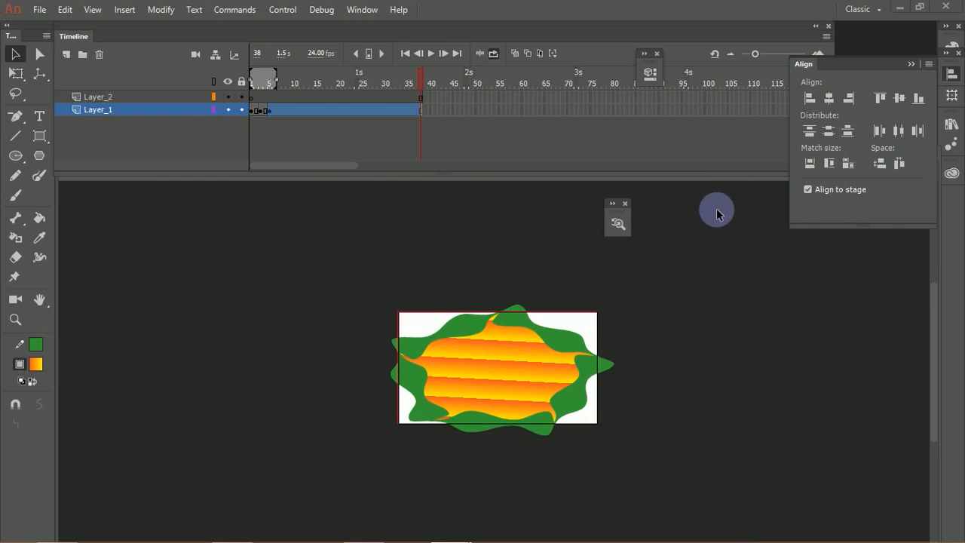
key(ctrl+z)
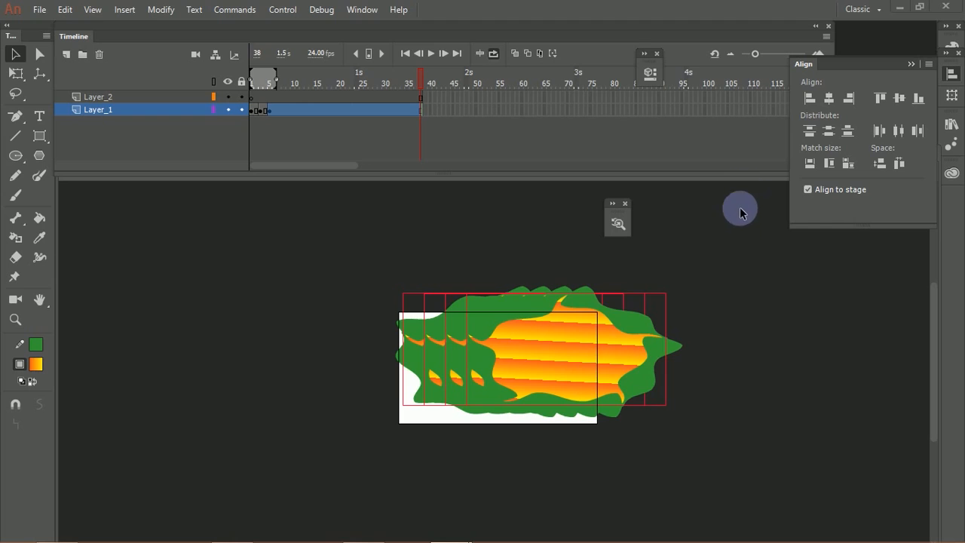
key(ctrl+z)
key(ctrl+z)
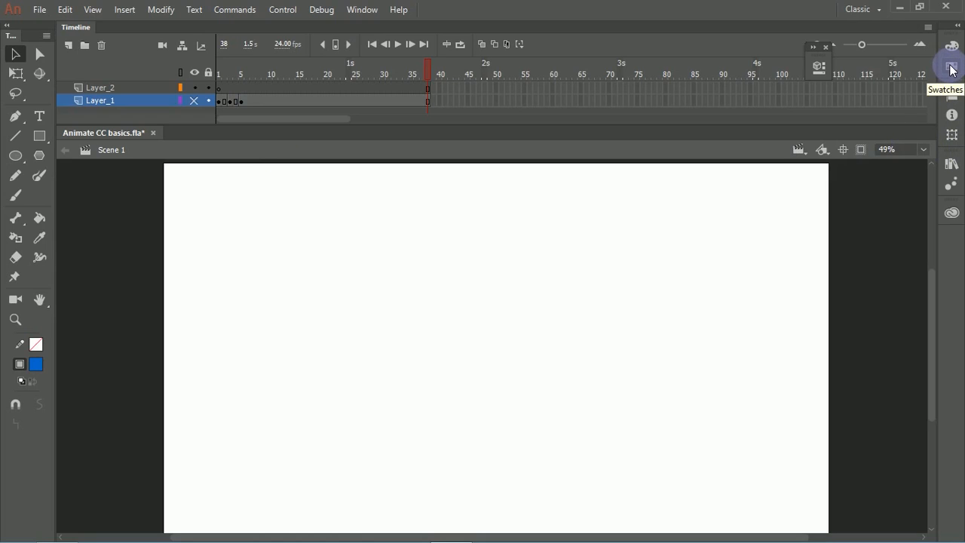
Step: Float the Swatches collection over the workspace, expand it, and clear the colors from Default Swatches
drag(951, 69, 724, 127)
click(720, 125)
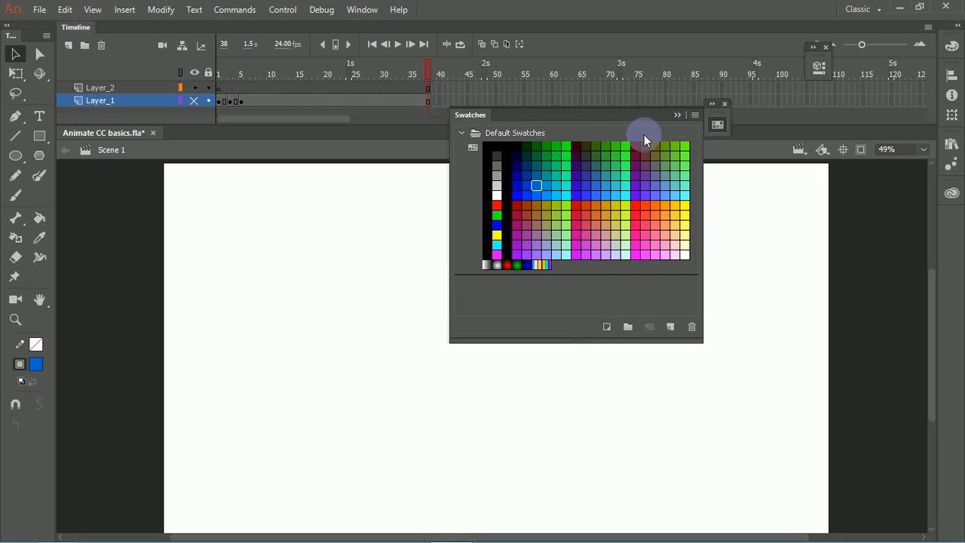
click(695, 116)
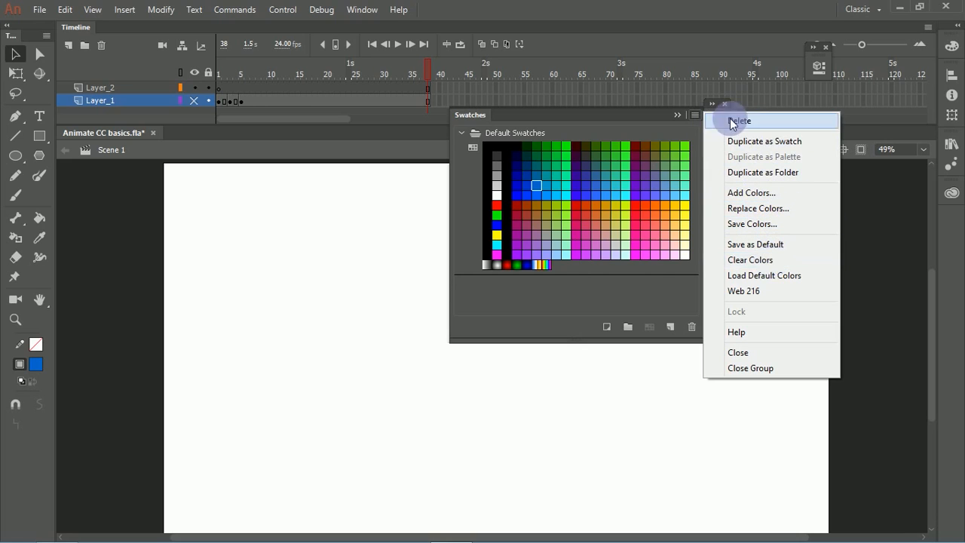
click(757, 265)
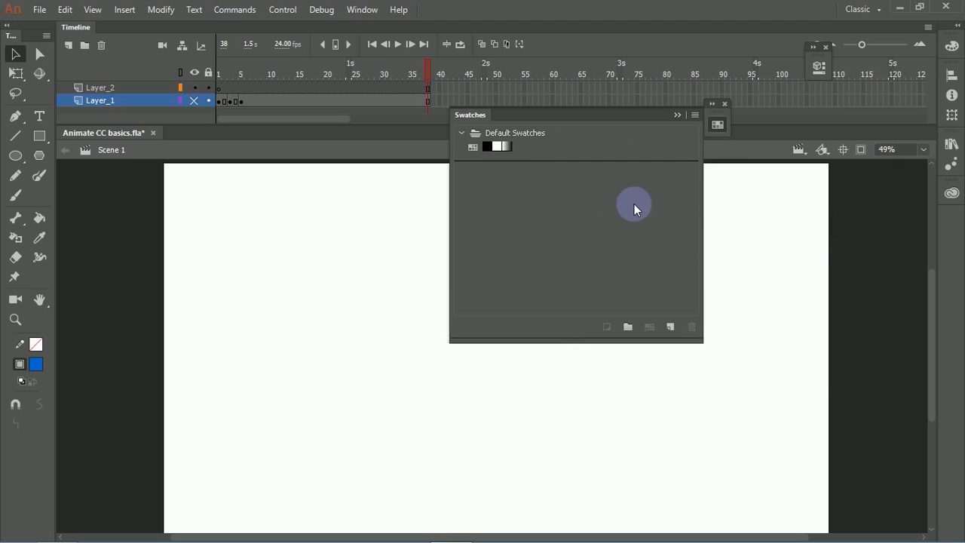
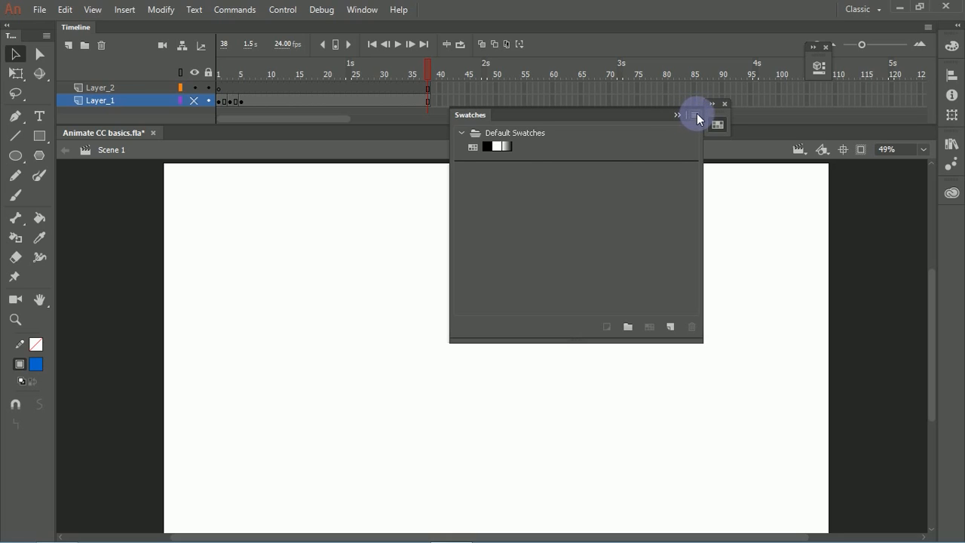
Step: Replace the swatch colors with those of 1c1b4b491004aff410cb030fdcd2ced601b93976_hq.gif from the Pictures folder
click(696, 116)
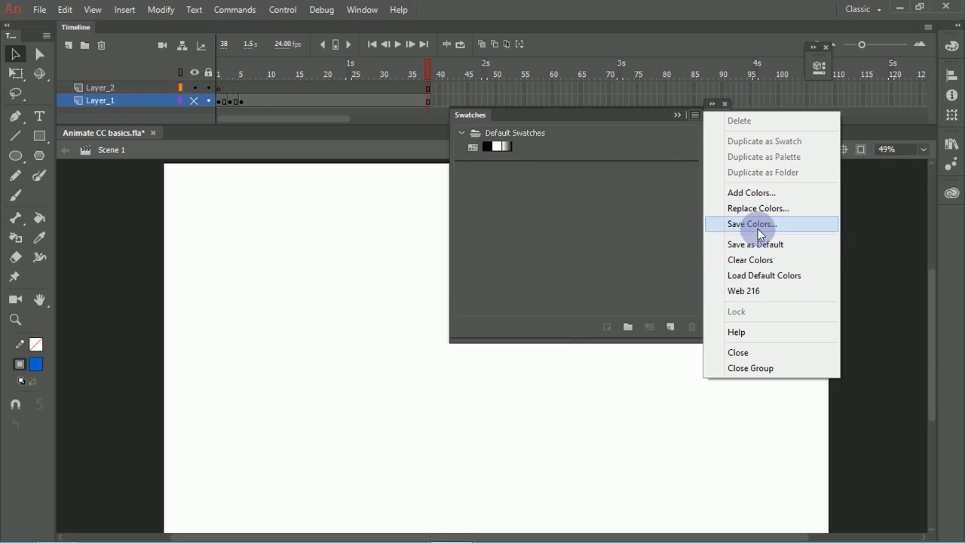
click(761, 210)
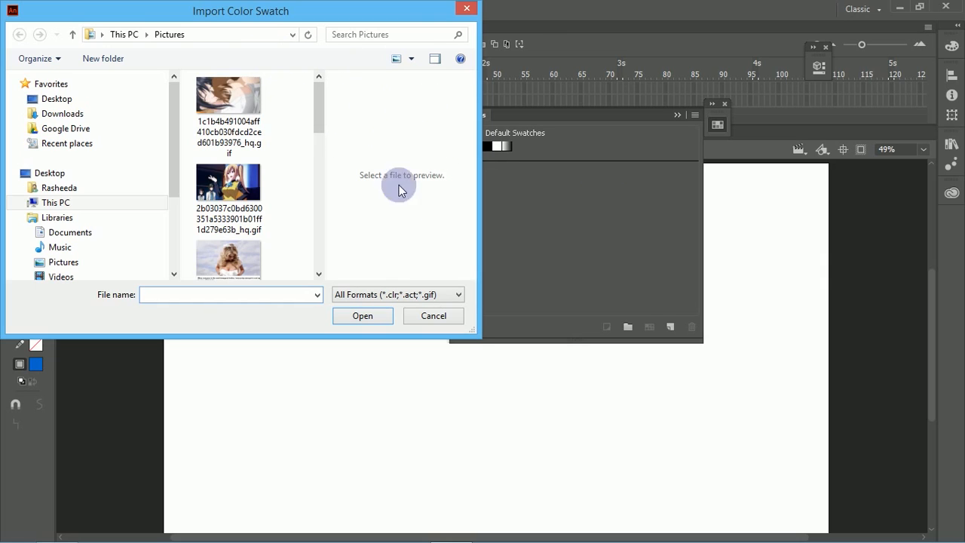
click(386, 295)
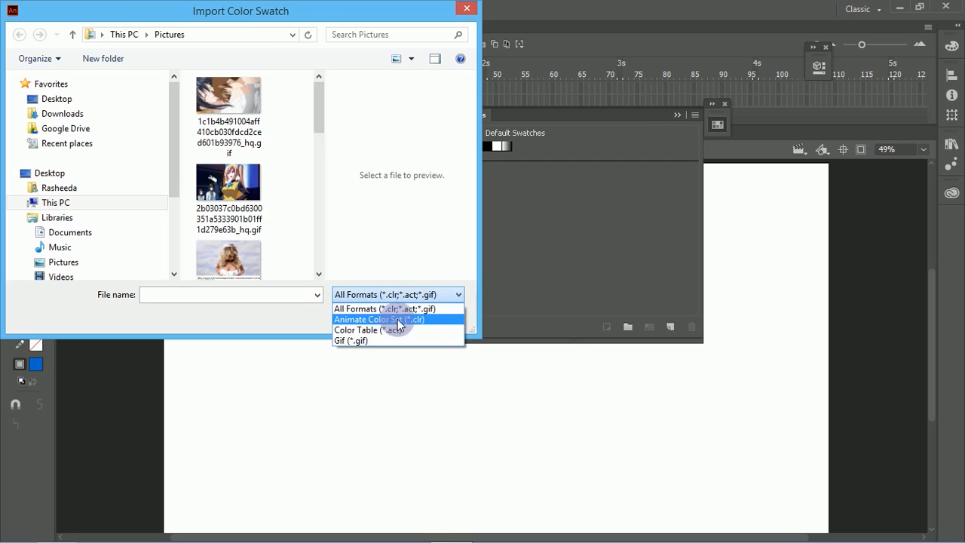
click(267, 318)
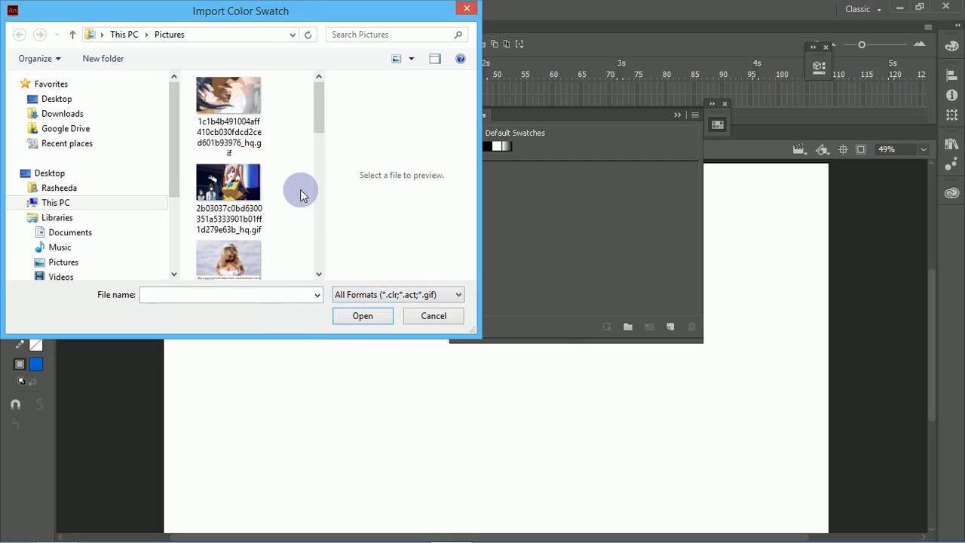
drag(315, 114, 321, 68)
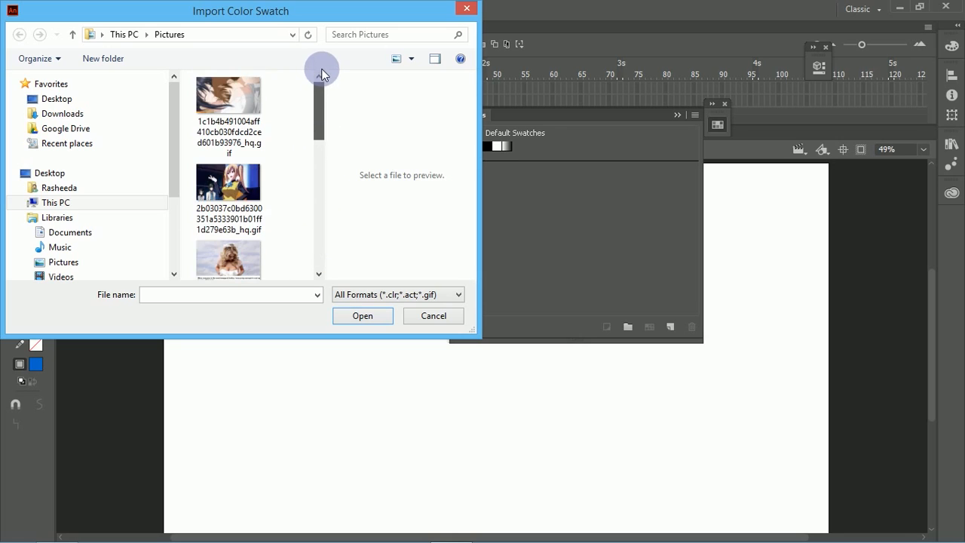
click(243, 100)
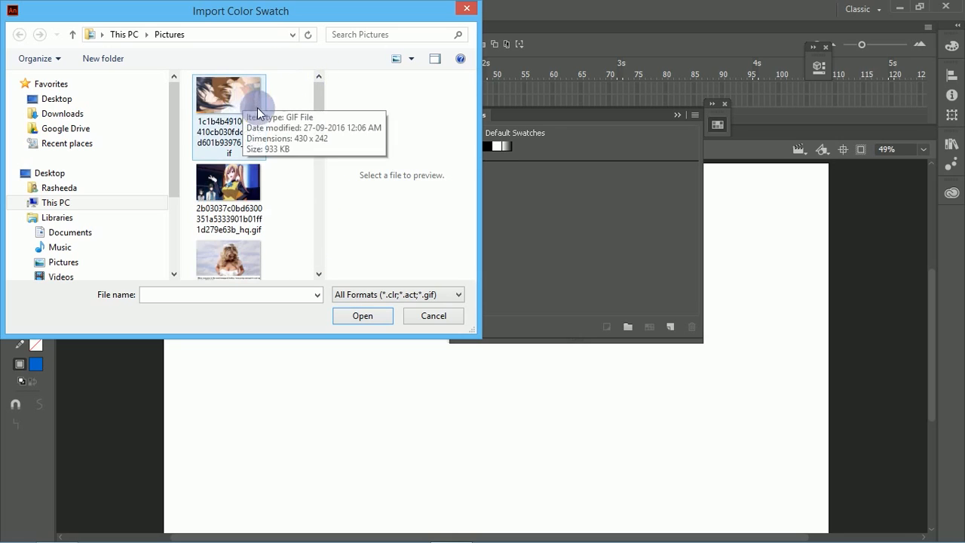
click(84, 205)
click(291, 117)
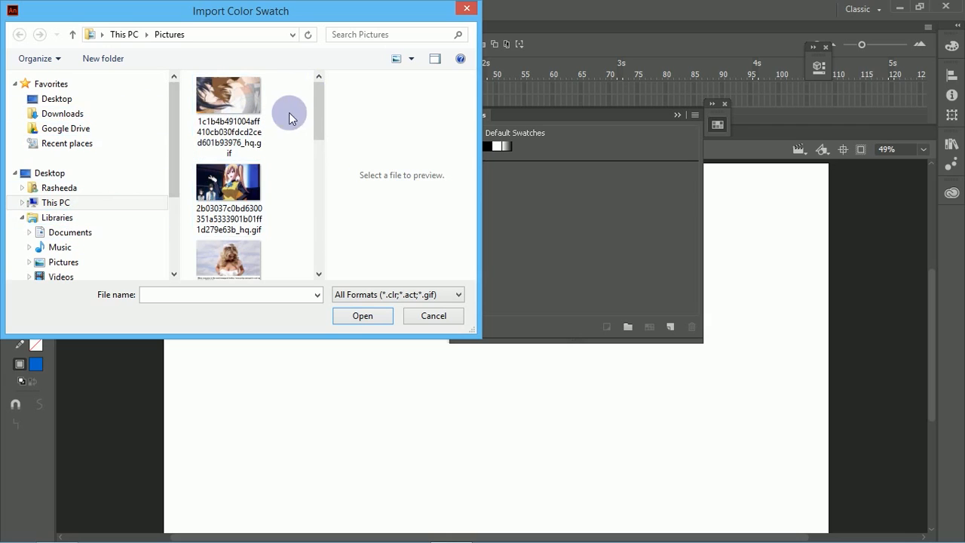
click(229, 108)
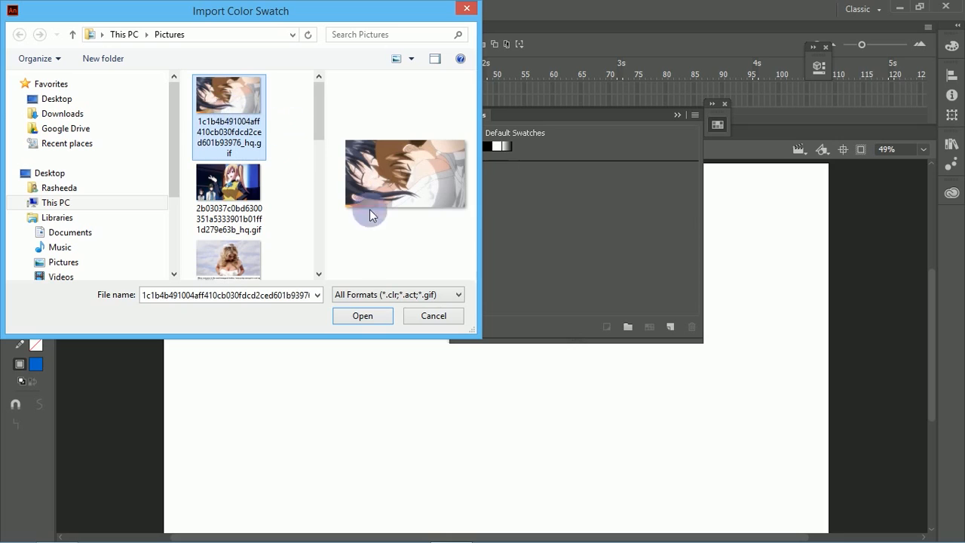
click(363, 316)
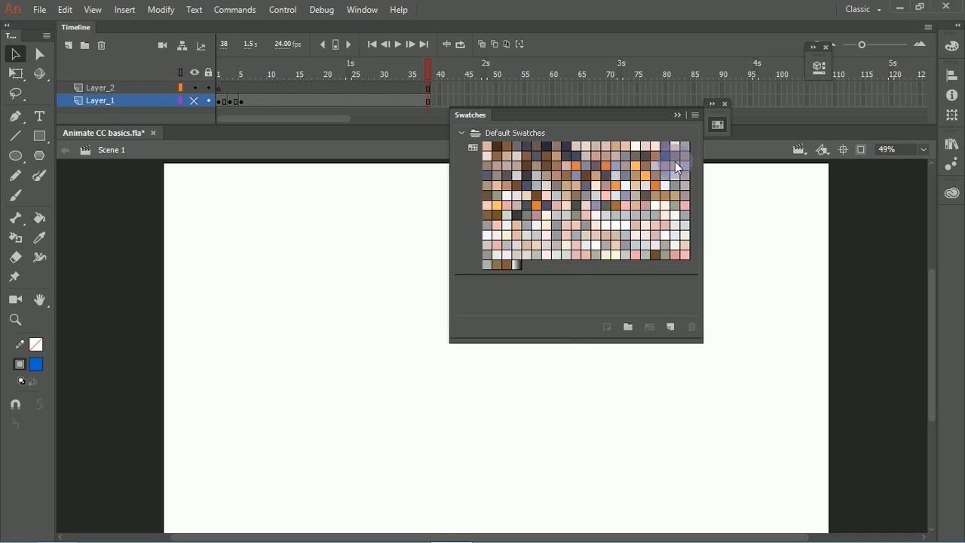
Step: Start saving the swatch colors as an Animate Color Set and browse to C:\Program Files\Adobe\Adobe Animate CC 2019
click(695, 117)
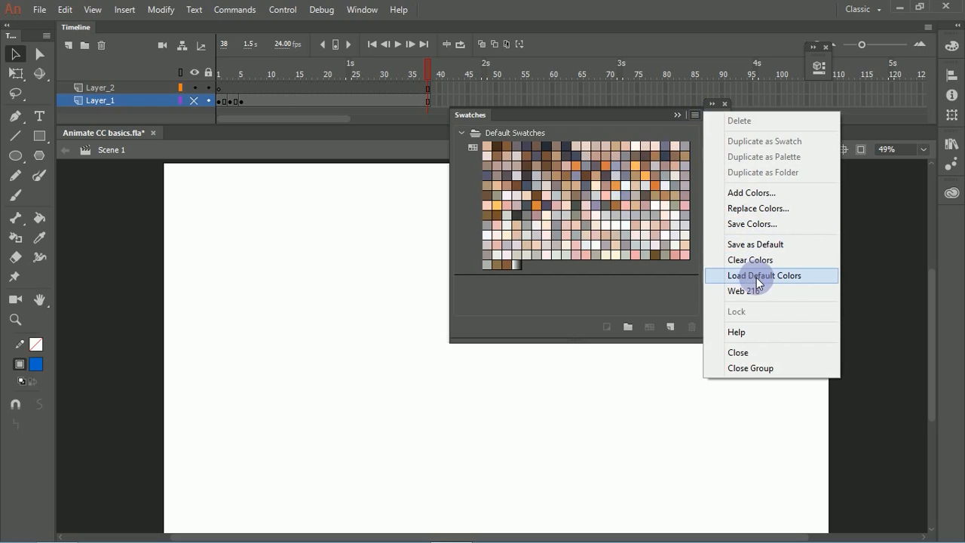
click(753, 224)
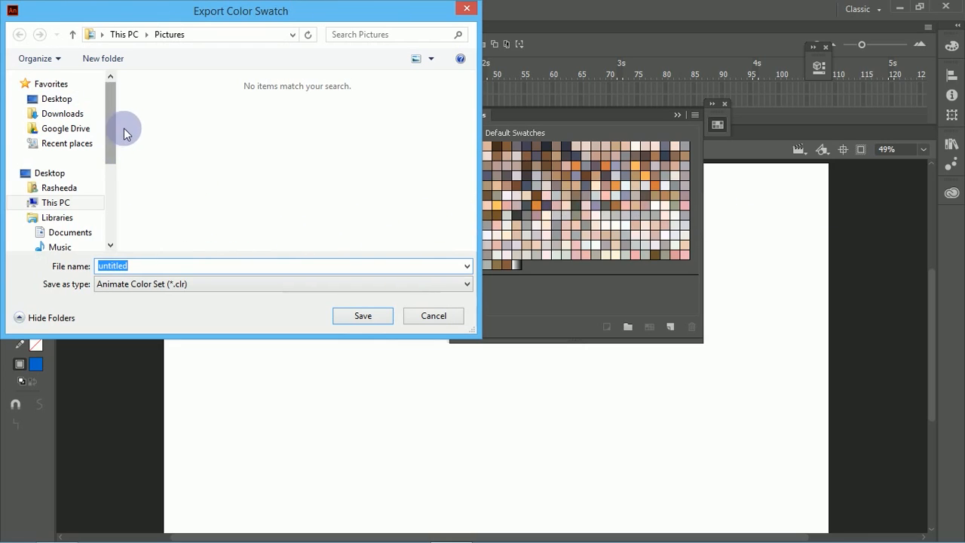
click(85, 203)
drag(472, 108, 312, 146)
double_click(244, 125)
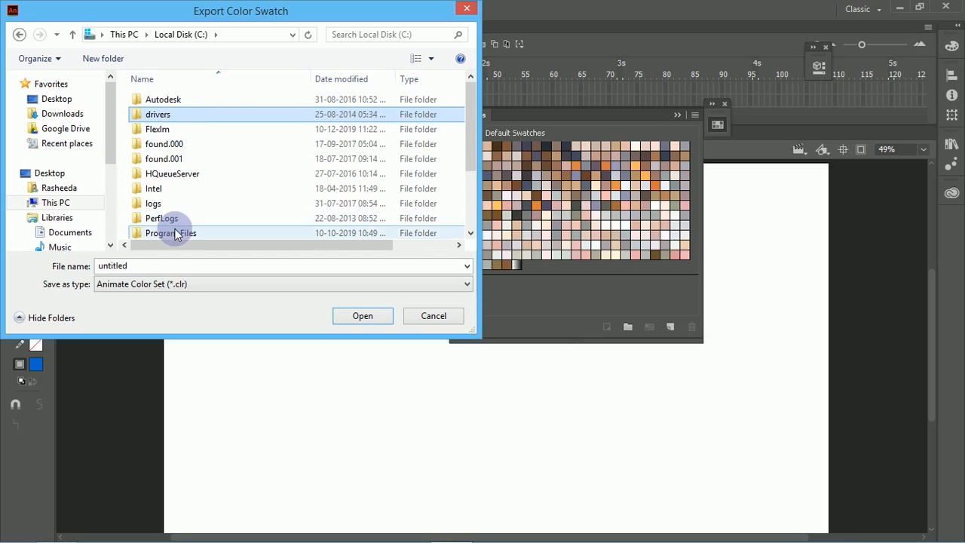
double_click(175, 230)
click(173, 99)
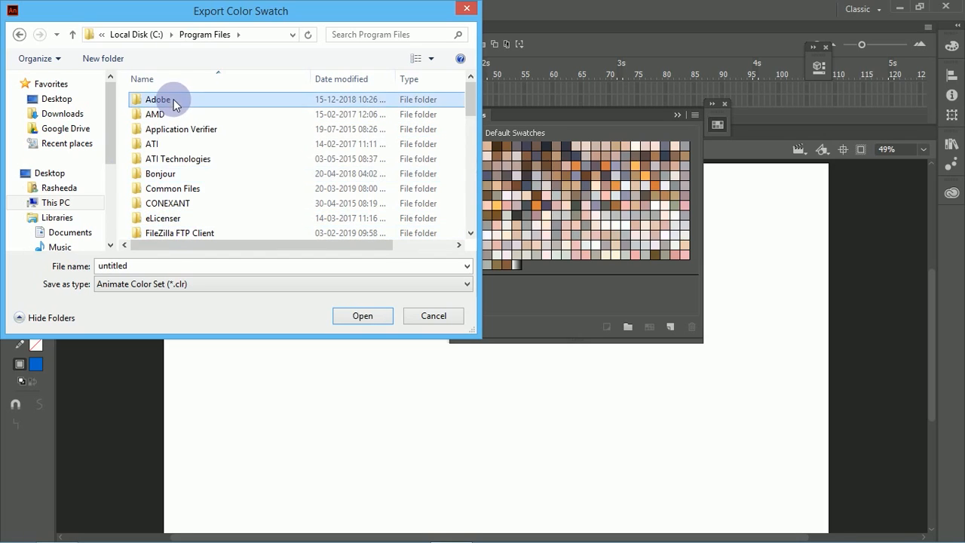
double_click(173, 99)
double_click(235, 99)
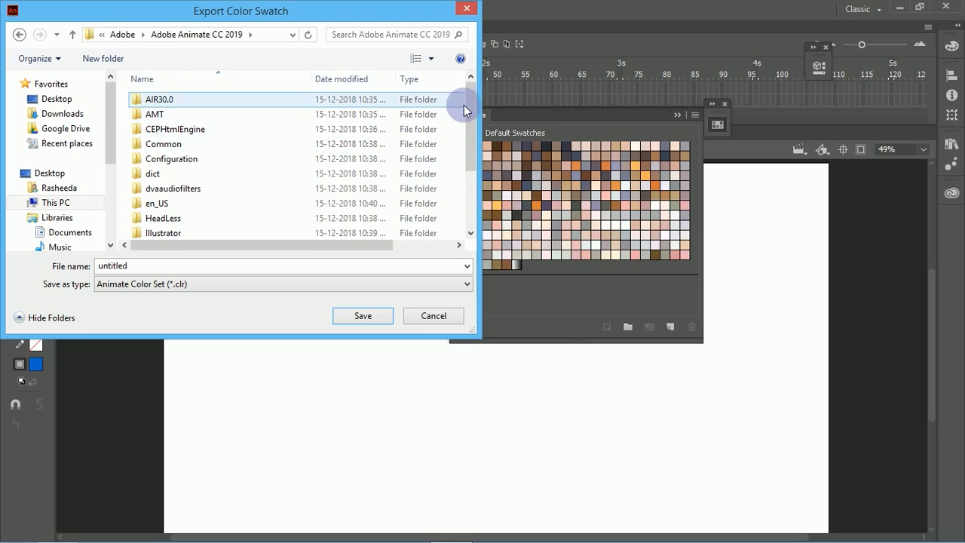
Step: Check the Resources folder, return to Adobe Animate CC 2019, and name the color set file skintones
drag(466, 113, 464, 181)
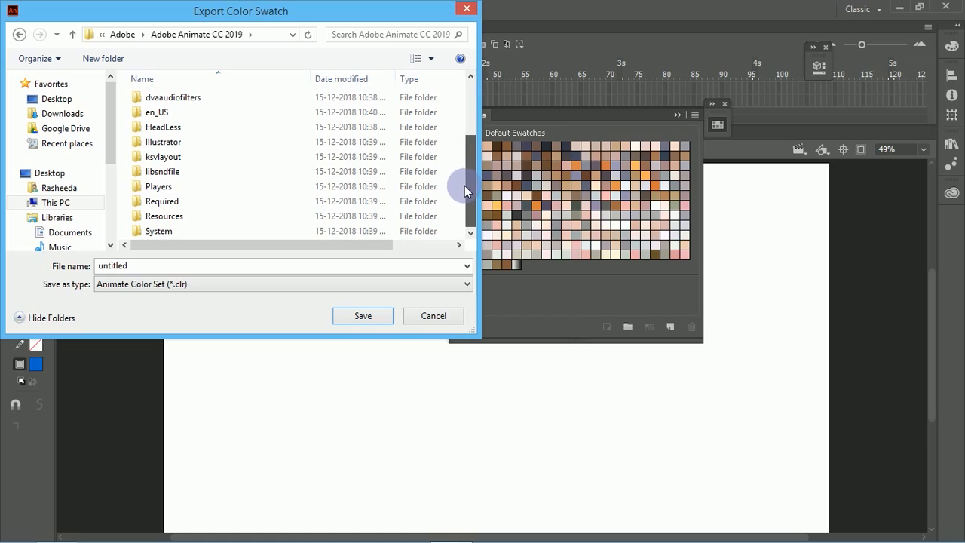
double_click(212, 215)
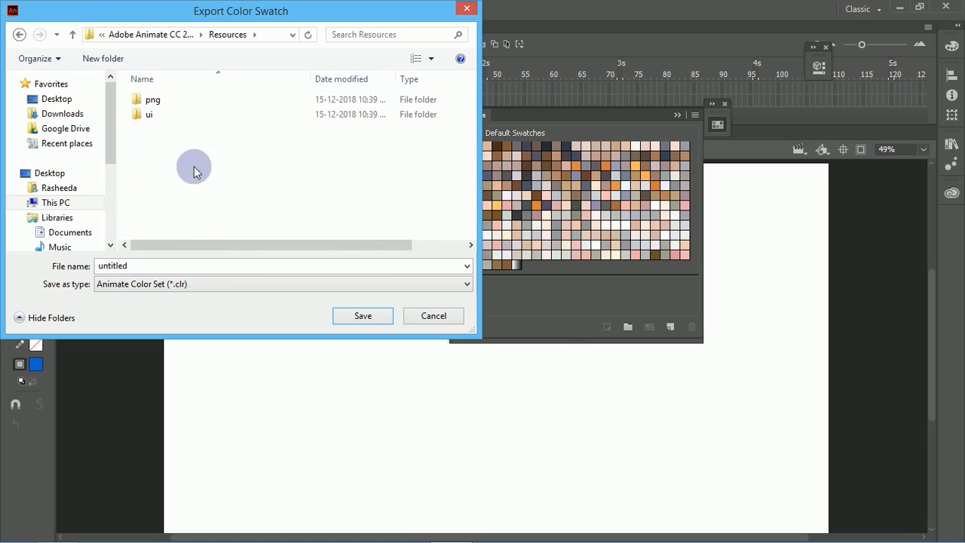
click(73, 33)
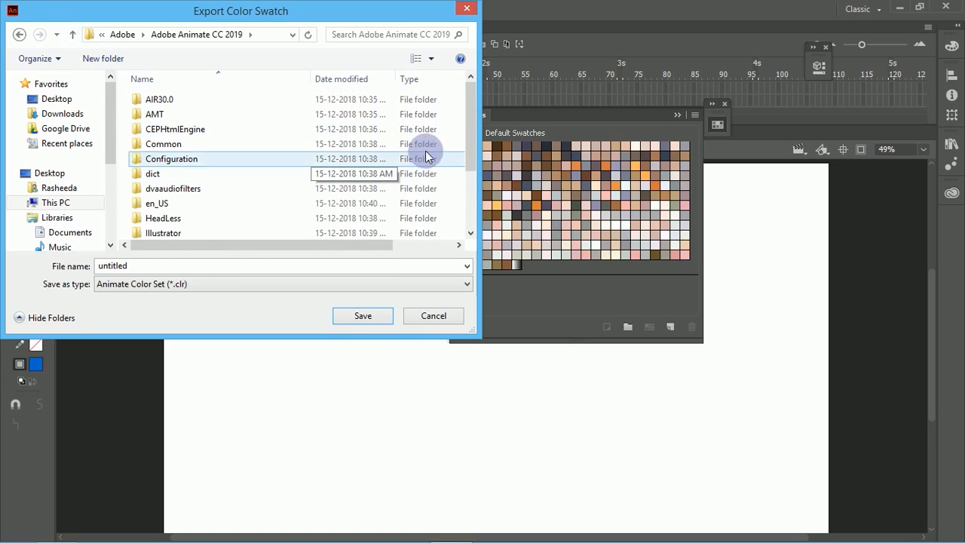
drag(471, 132, 465, 206)
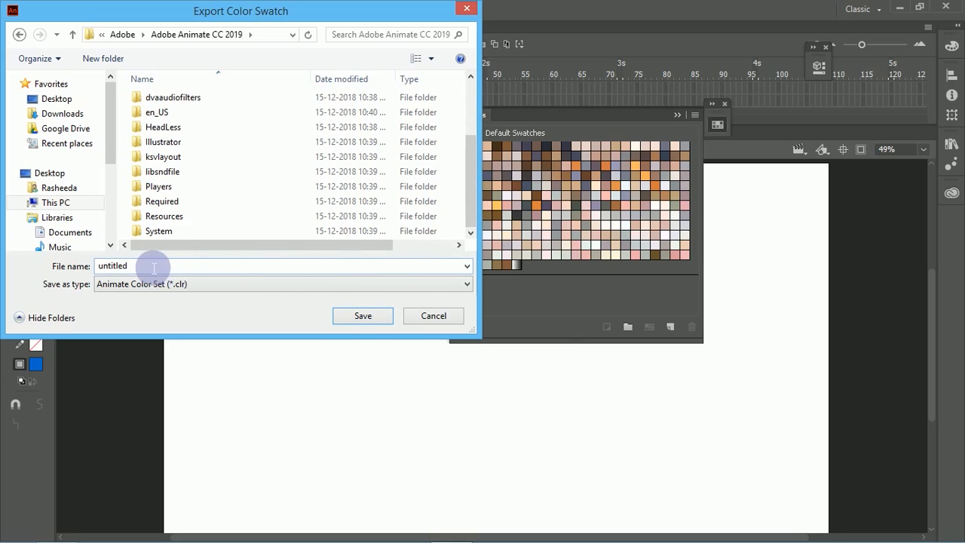
double_click(113, 265)
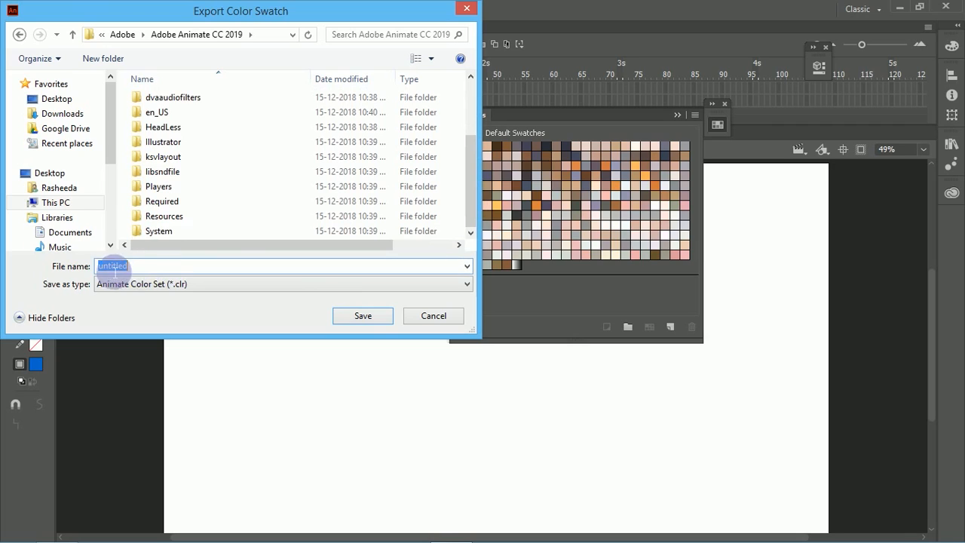
text(skintones)
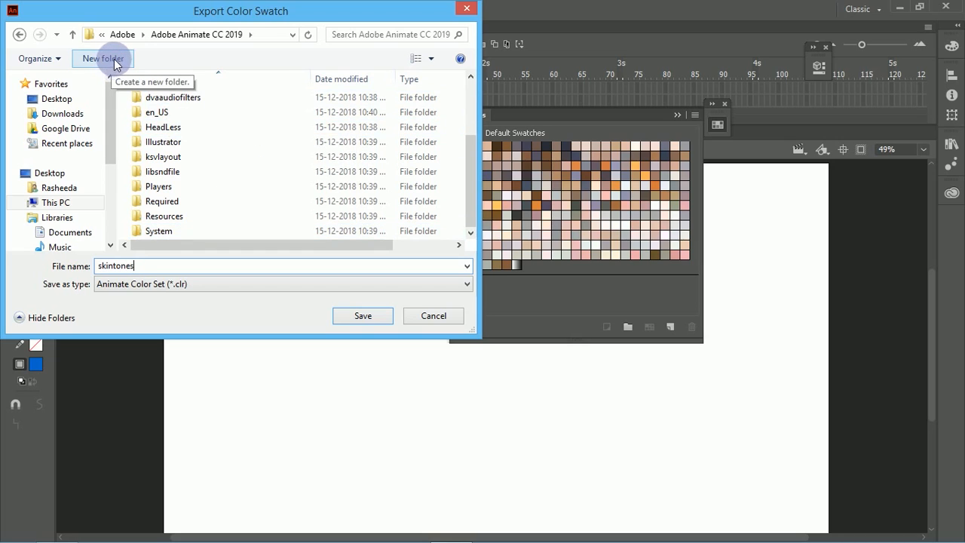
Step: Examine the Resources, Required and System subfolders of Adobe Animate CC 2019 for a suitable place to save the color set
click(143, 127)
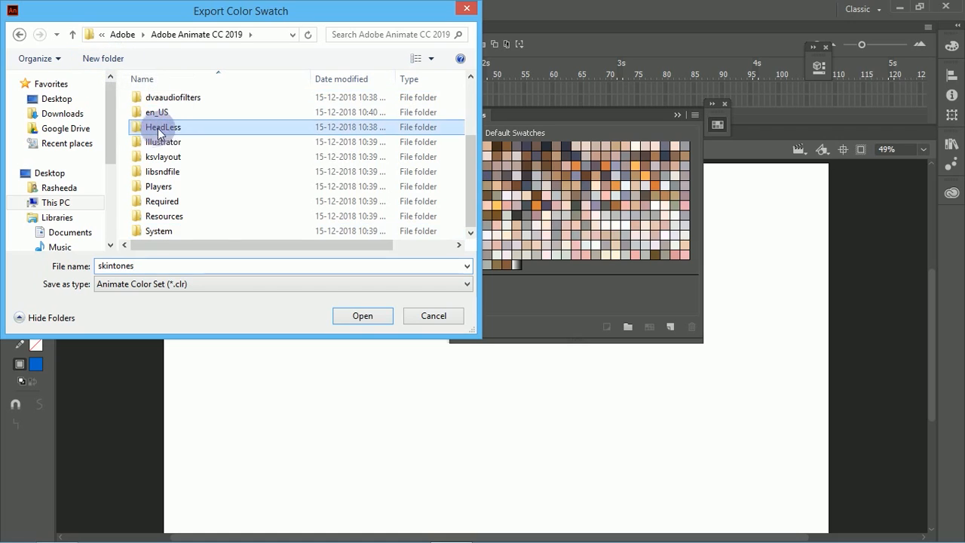
double_click(184, 216)
double_click(166, 114)
click(20, 34)
click(20, 34)
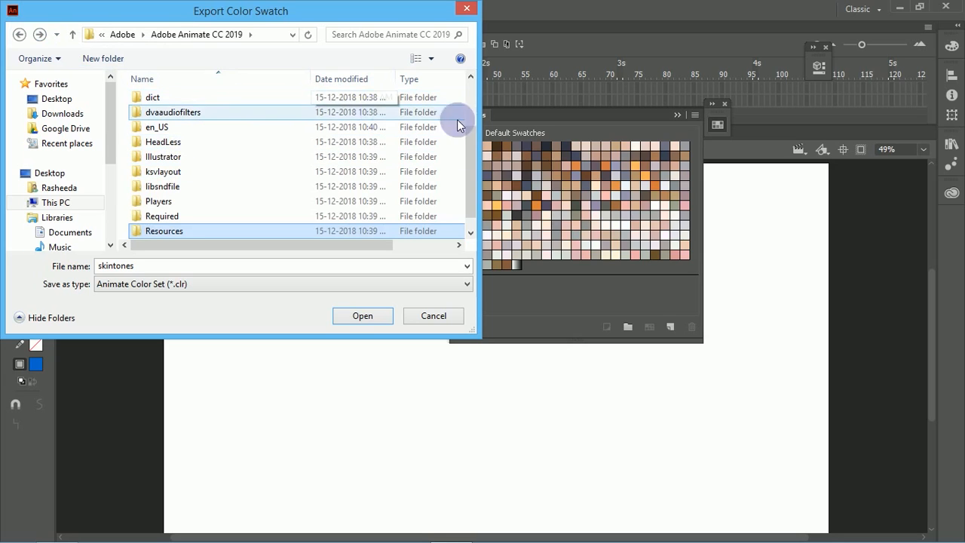
drag(461, 173, 332, 202)
click(411, 202)
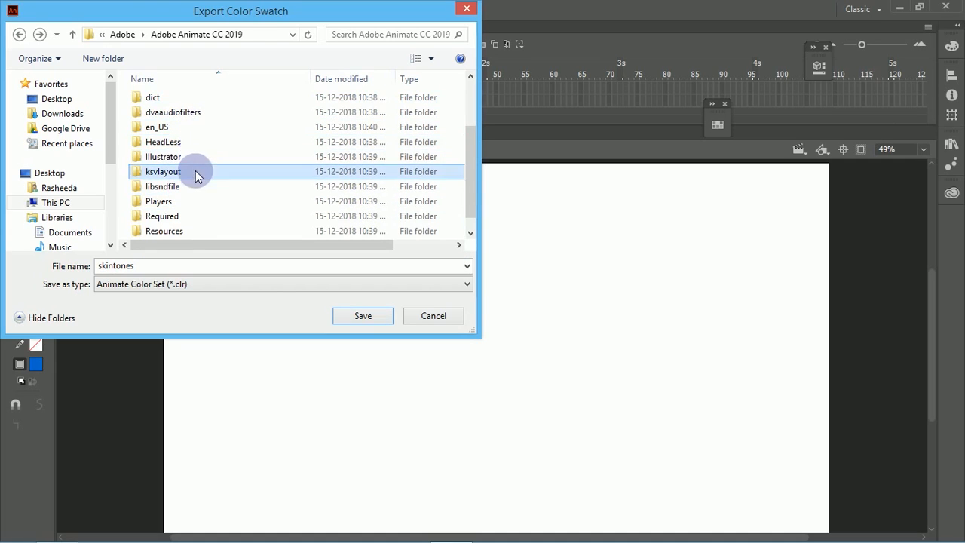
click(190, 216)
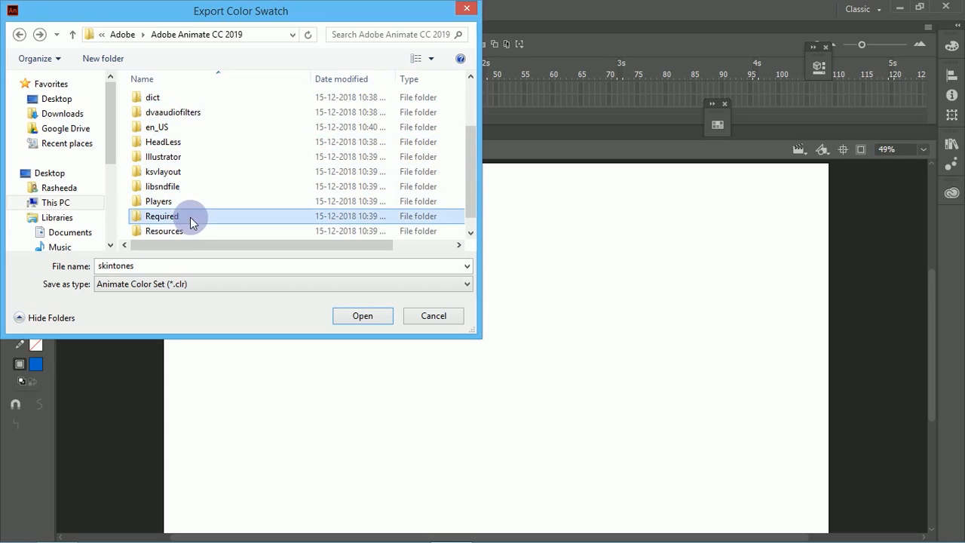
double_click(142, 217)
click(156, 34)
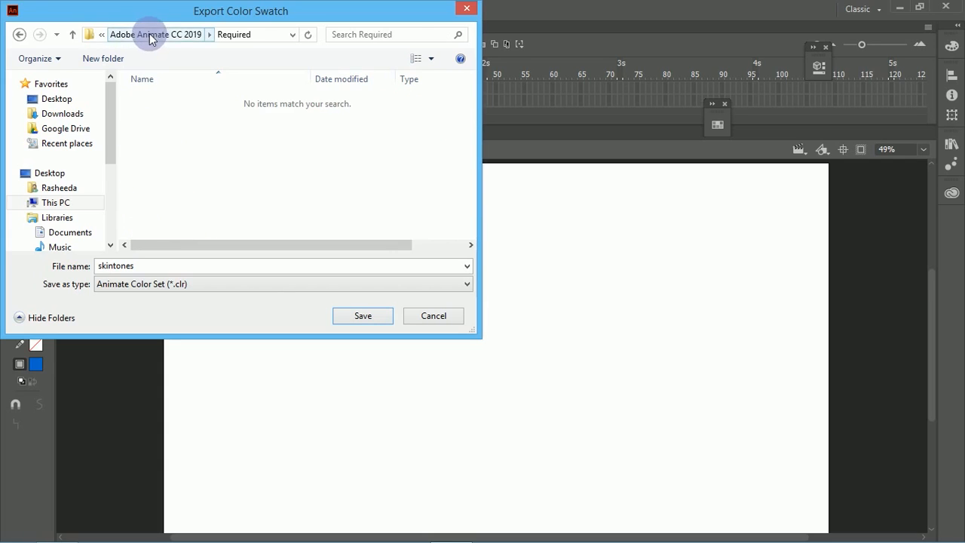
drag(465, 150, 465, 212)
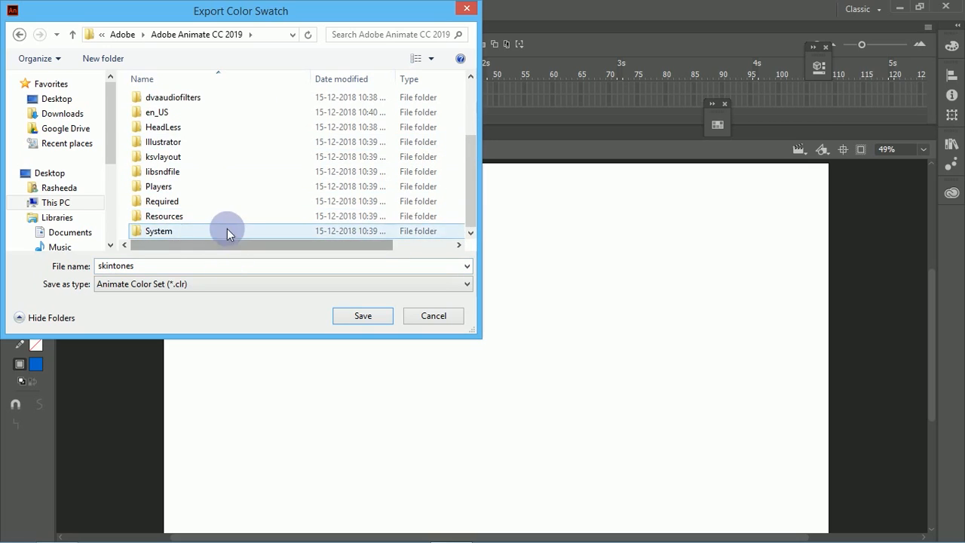
double_click(166, 230)
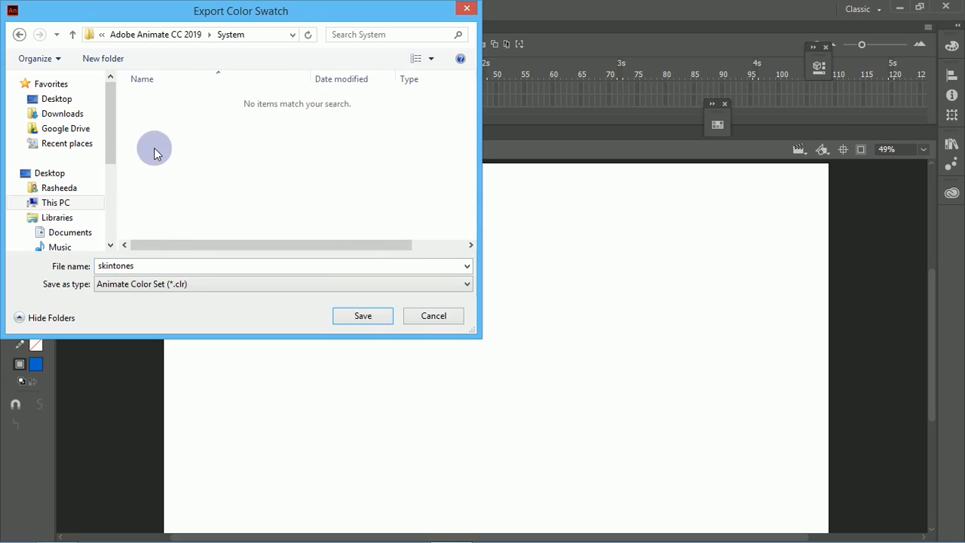
click(73, 35)
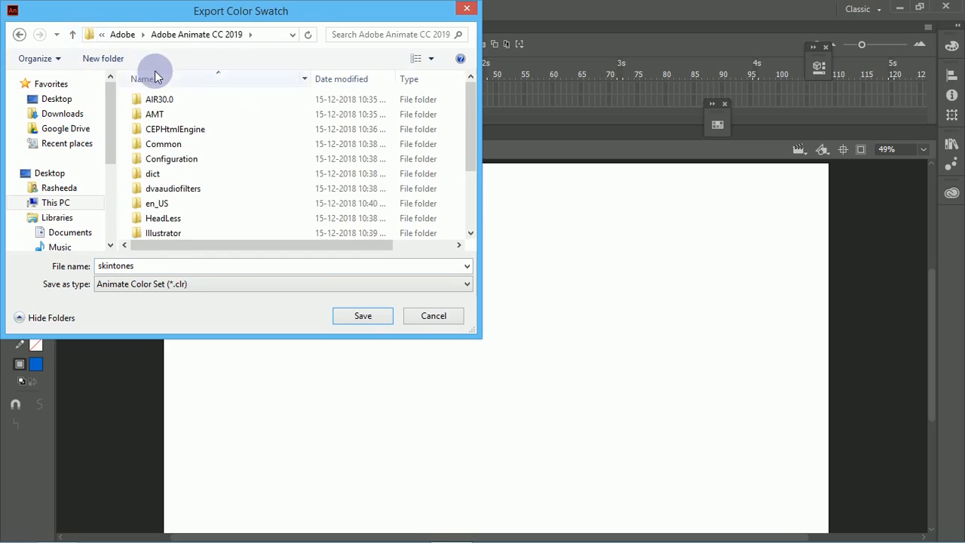
Step: Create a folder named color swatches inside Adobe Animate CC 2019 and open it
click(111, 64)
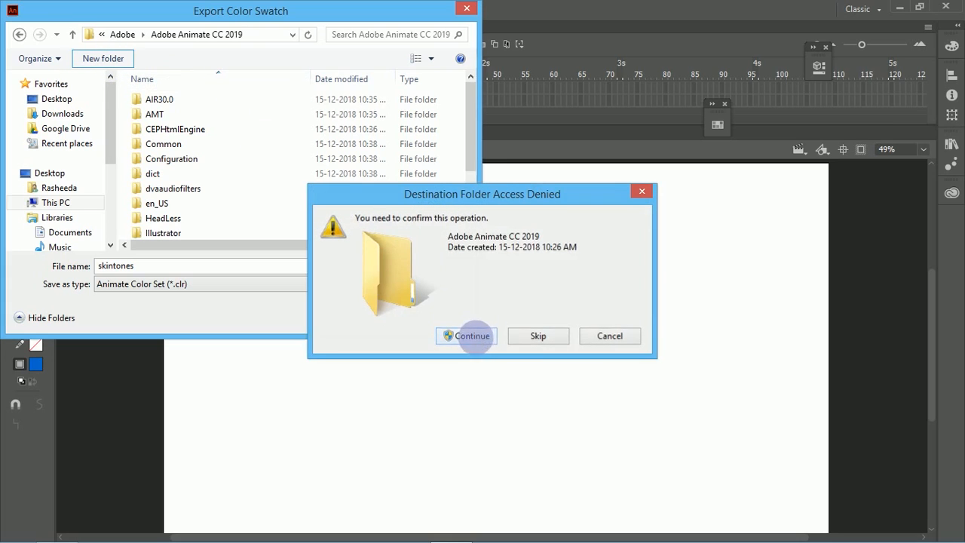
click(467, 336)
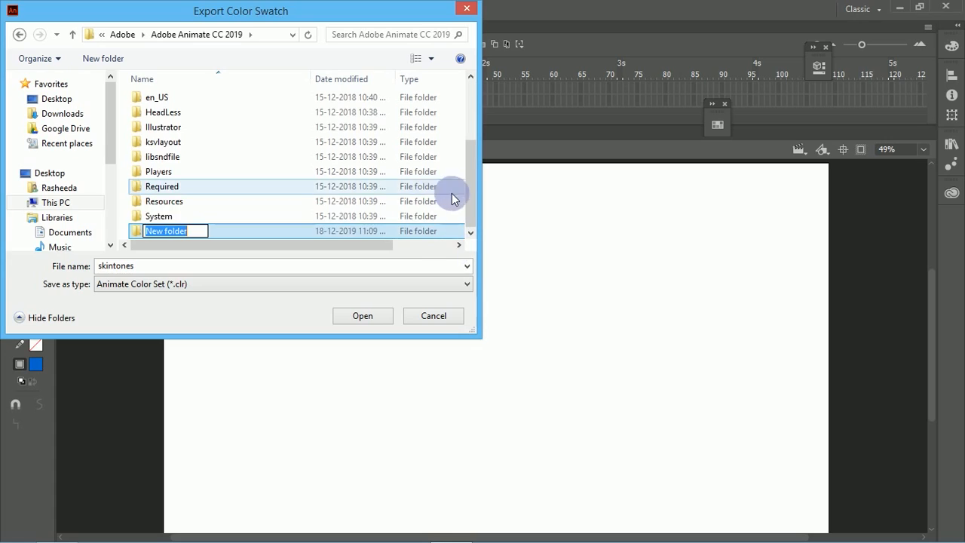
text(color swa)
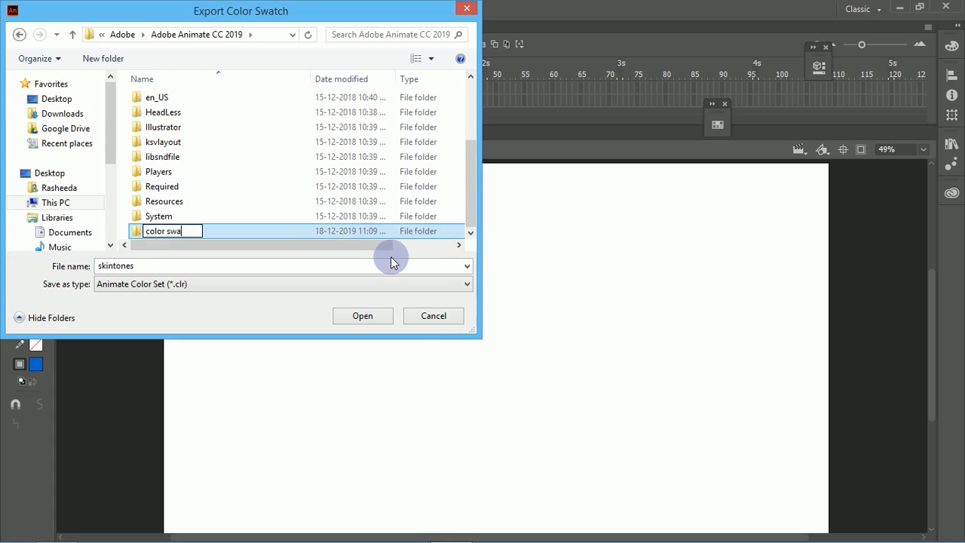
text(tches)
click(363, 316)
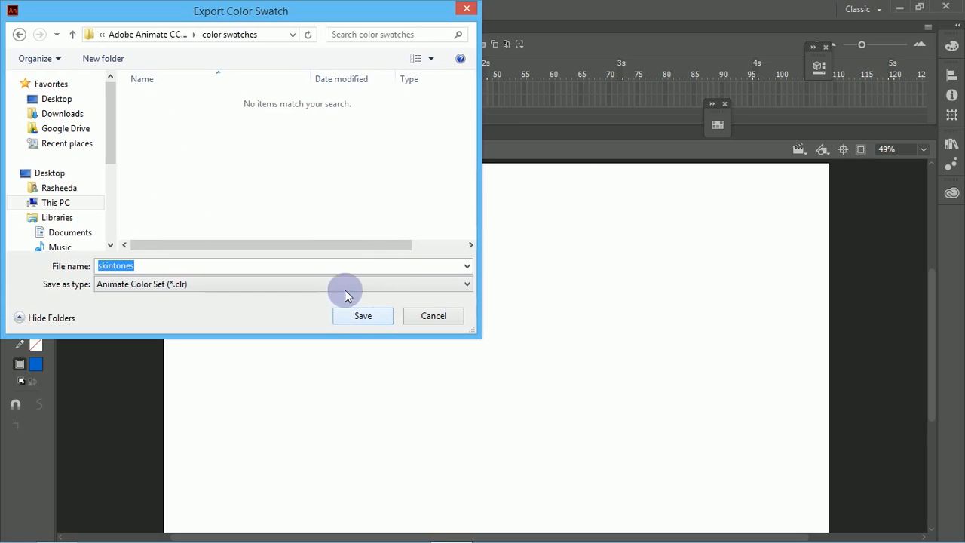
Step: Try to save skintones in the color swatches folder, decline the alternative save location, and cancel the export
click(360, 316)
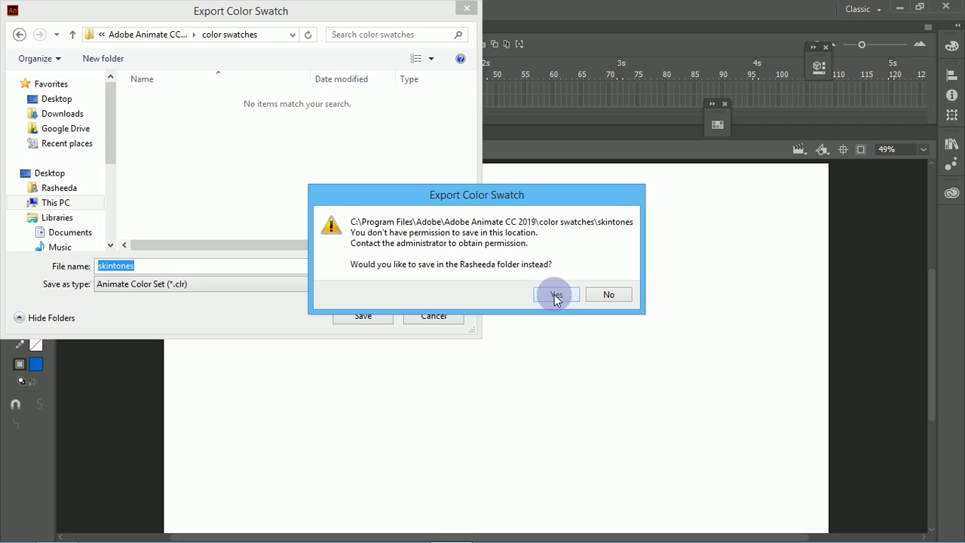
click(608, 290)
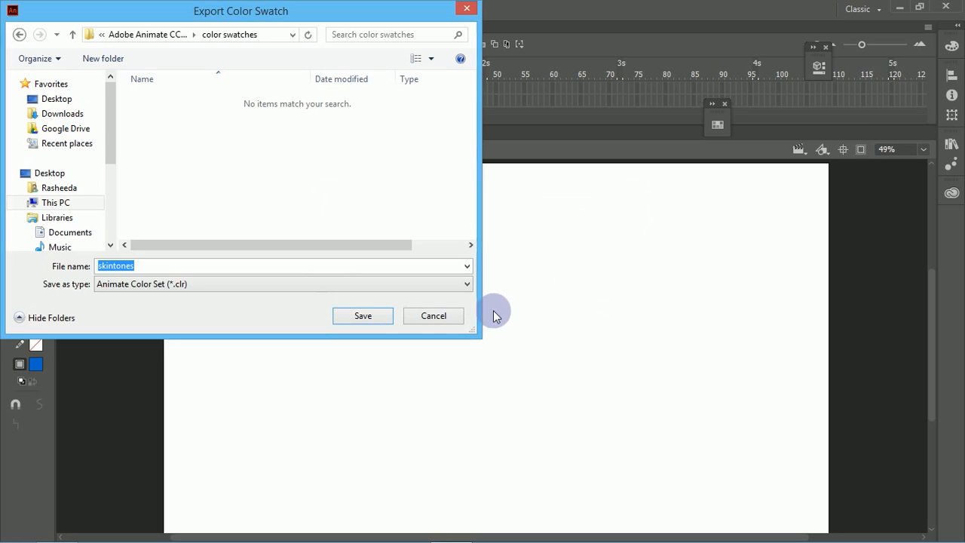
click(437, 317)
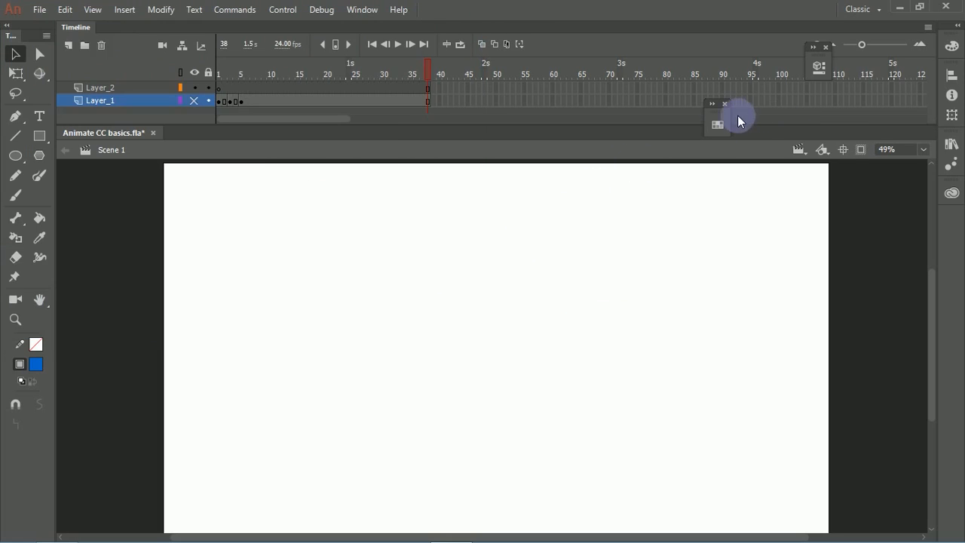
Step: Start exporting the current swatches as a color set and browse to the Adobe folder inside Documents
click(718, 126)
click(694, 115)
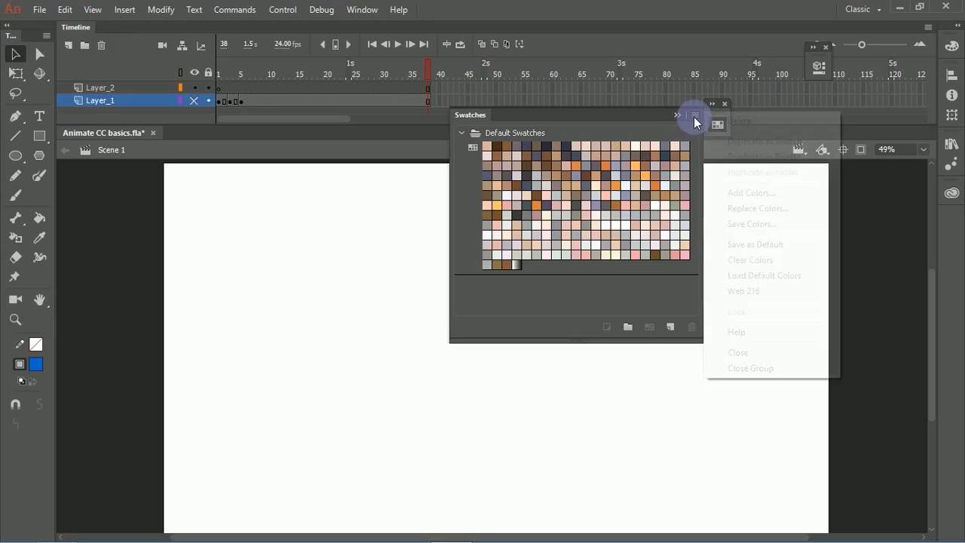
click(751, 224)
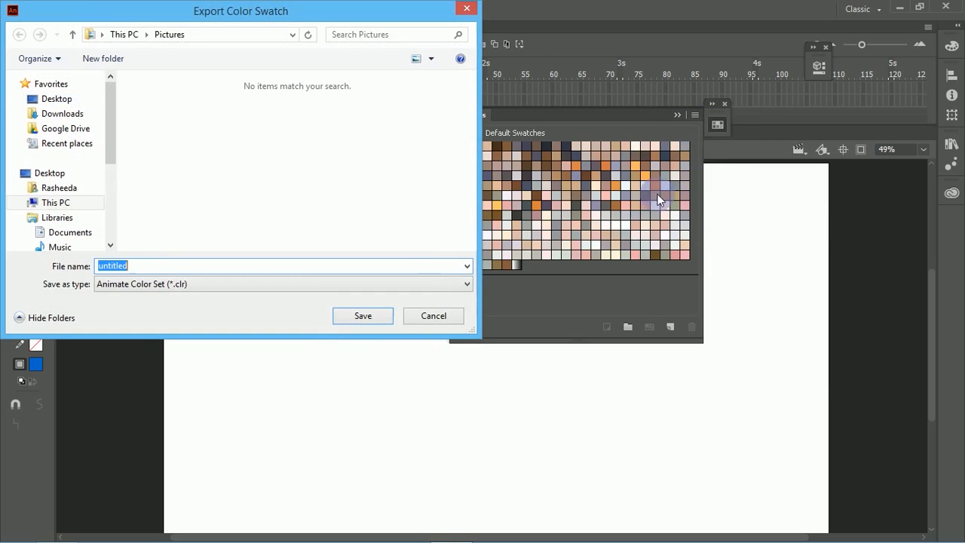
drag(108, 123, 111, 160)
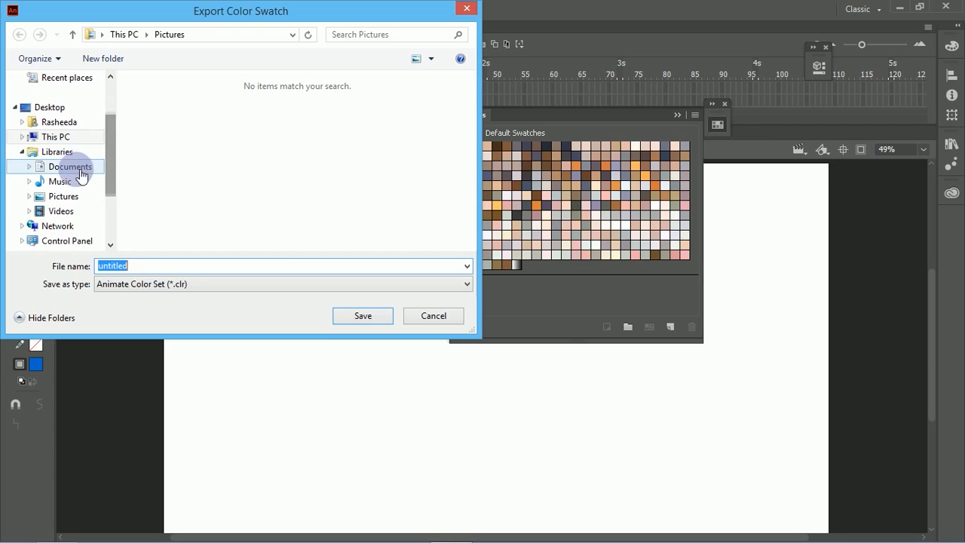
click(75, 166)
double_click(170, 119)
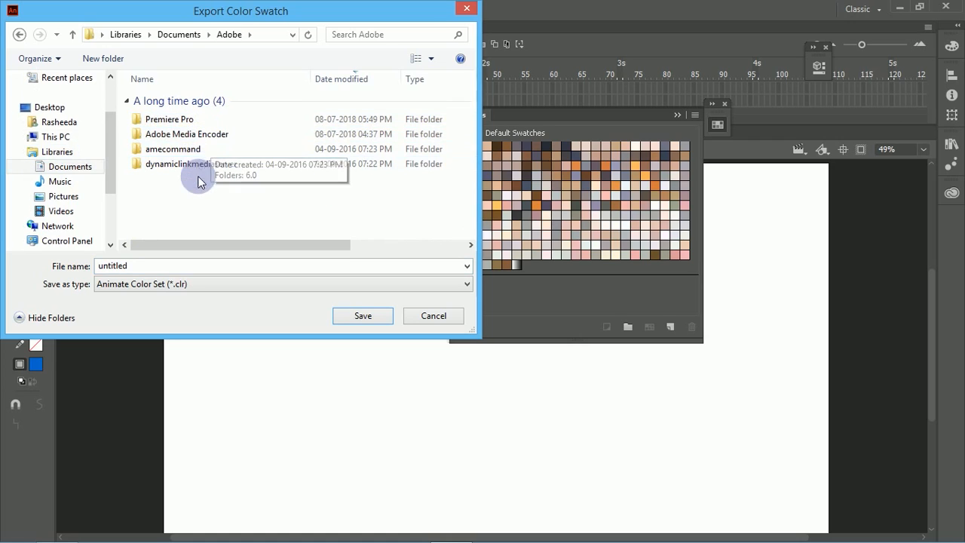
Step: Create a folder named animate cc inside the Adobe folder and open it
click(104, 60)
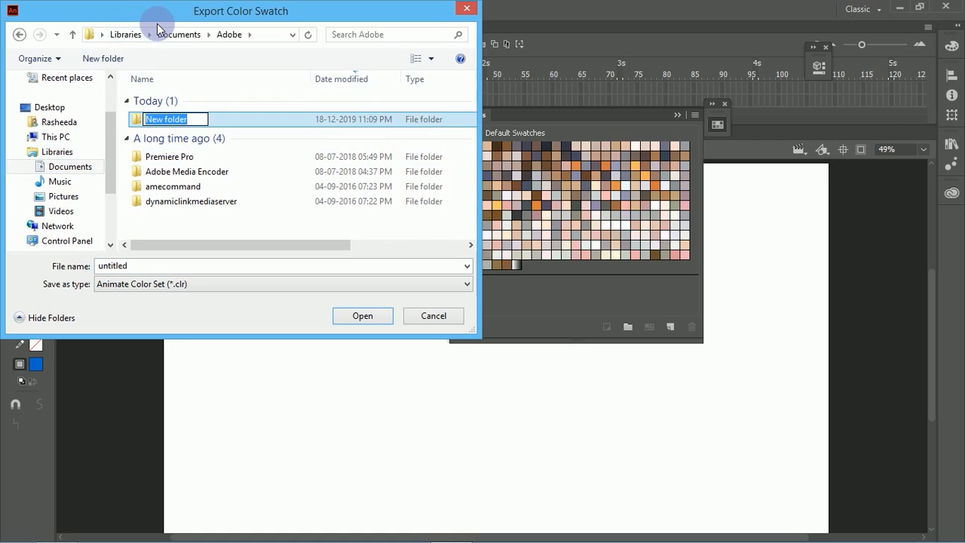
text(animate)
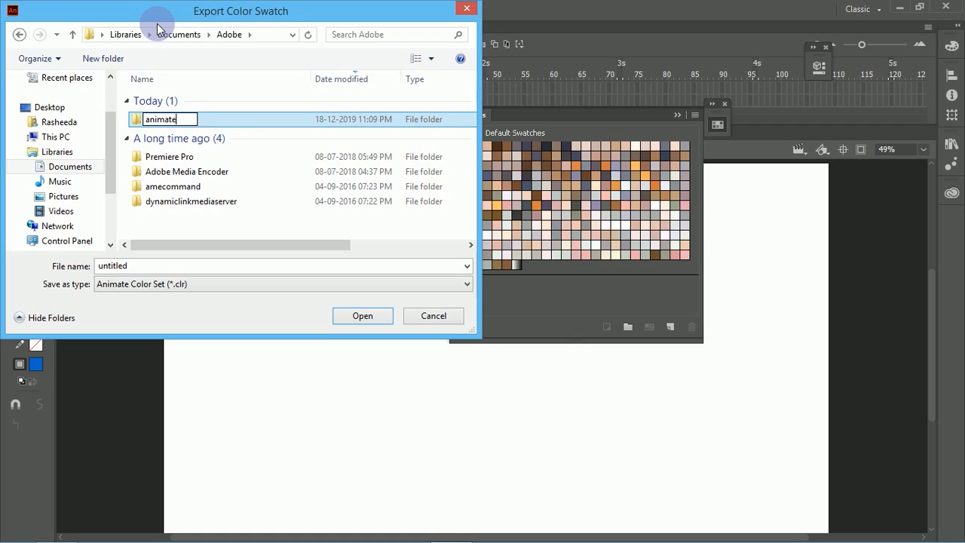
key(Return)
key(Return)
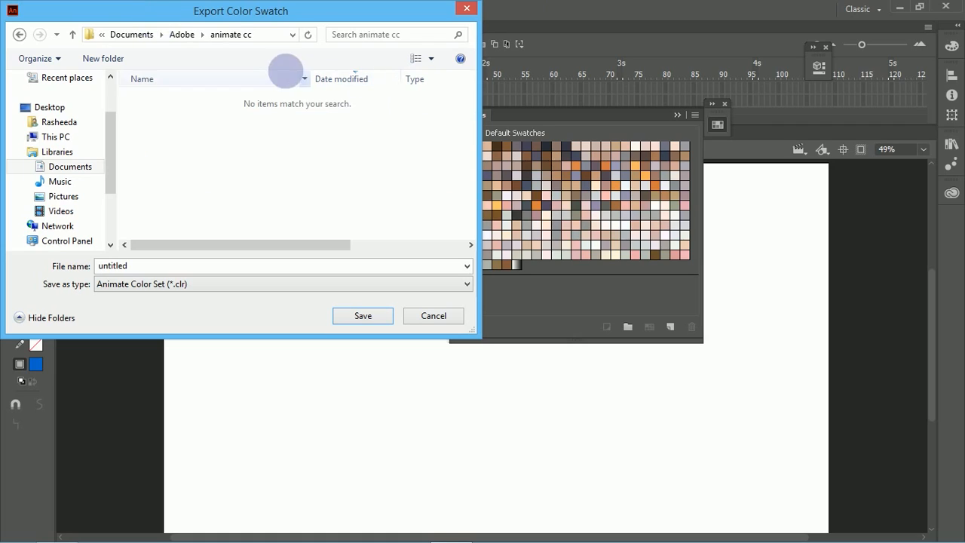
Step: Create a folder named swatches inside animate cc and open it
click(127, 60)
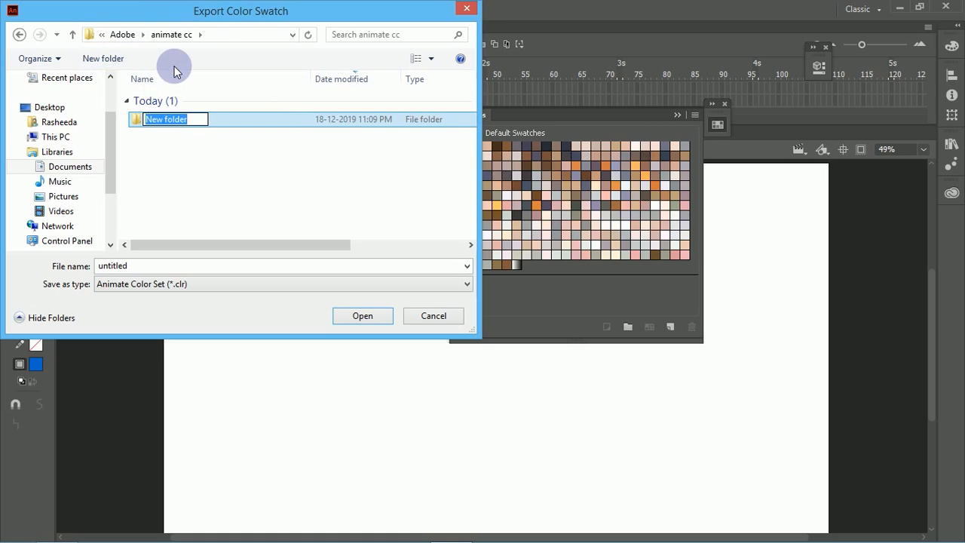
text(s)
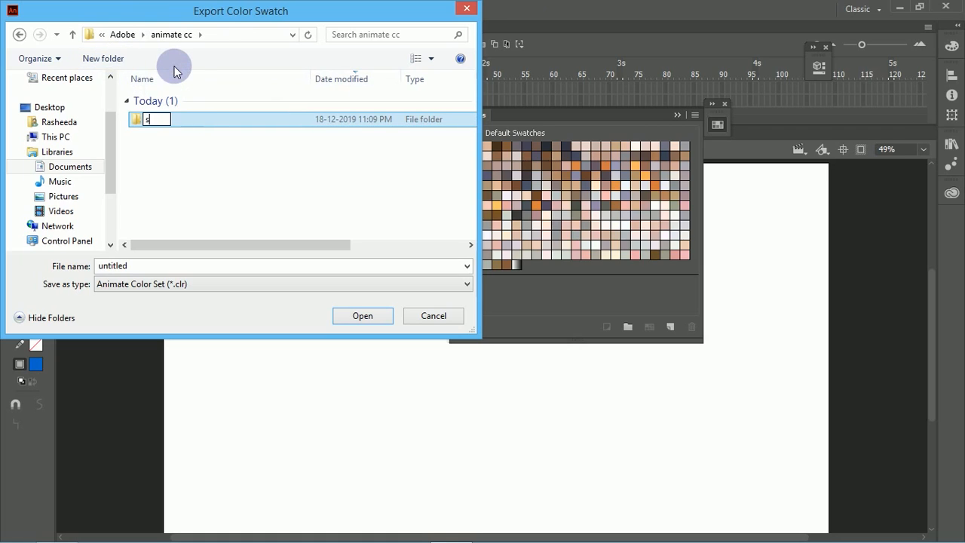
text(watches)
key(Return)
key(Return)
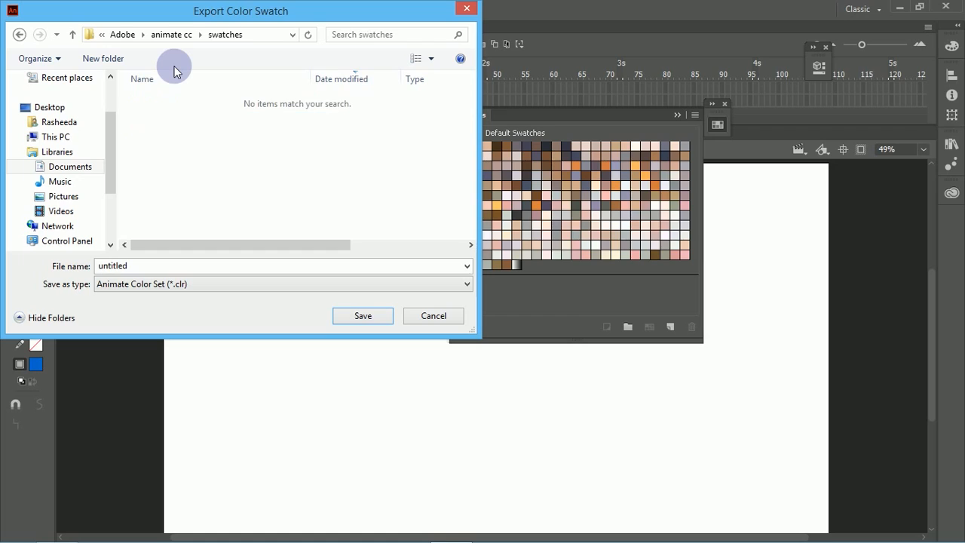
Step: Name the color set skintones and save it as an Animate Color Set in the swatches folder
double_click(294, 273)
text(skint)
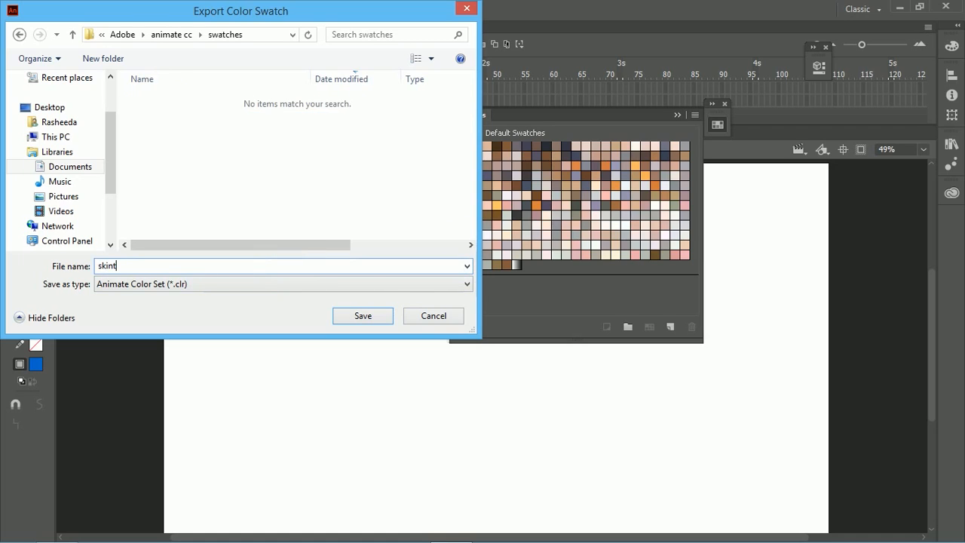
text(ones)
click(377, 316)
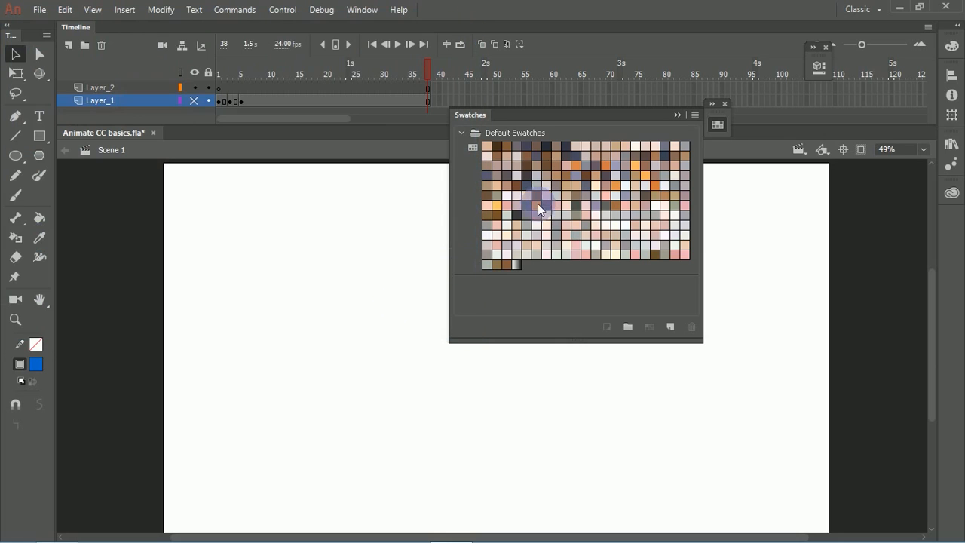
Step: Clear the skin tone colors from the swatches and load the default colors
click(694, 115)
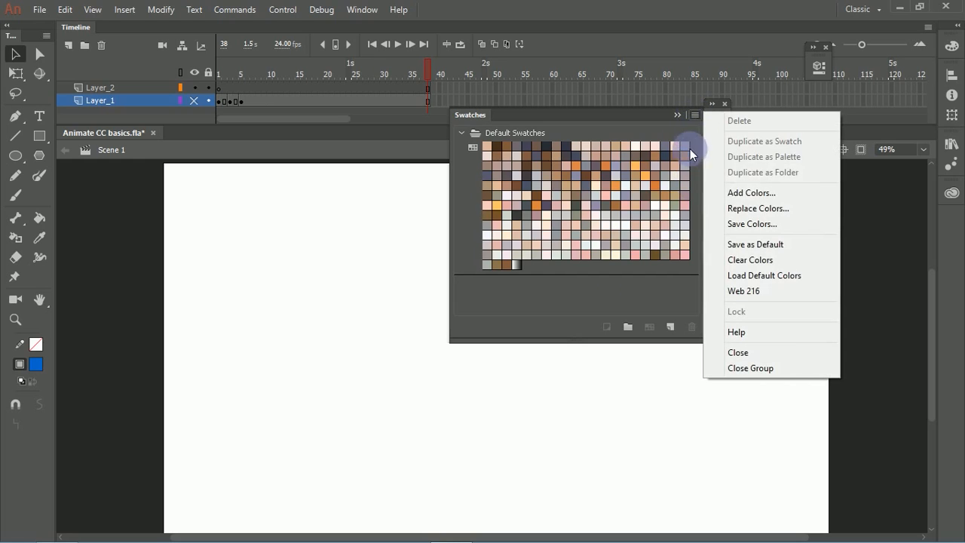
click(751, 260)
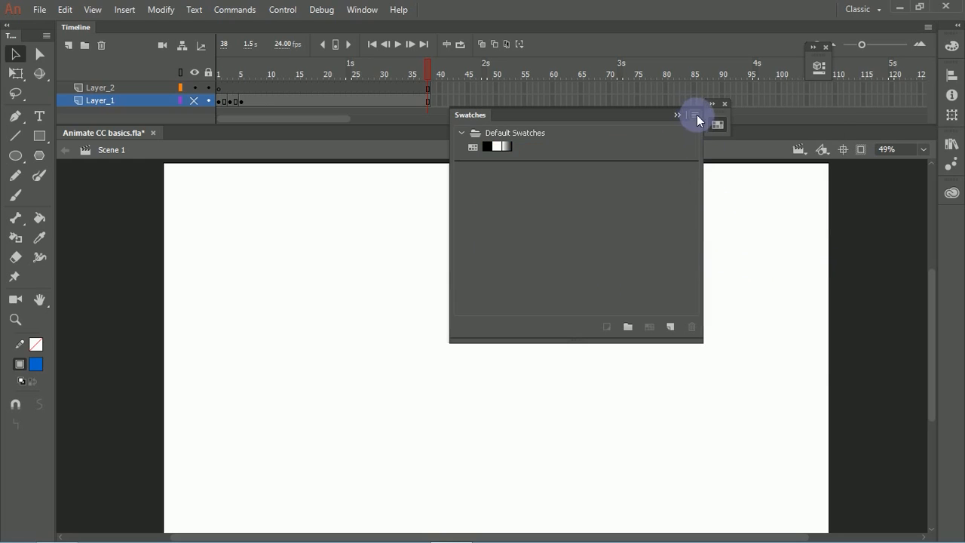
click(694, 114)
click(754, 276)
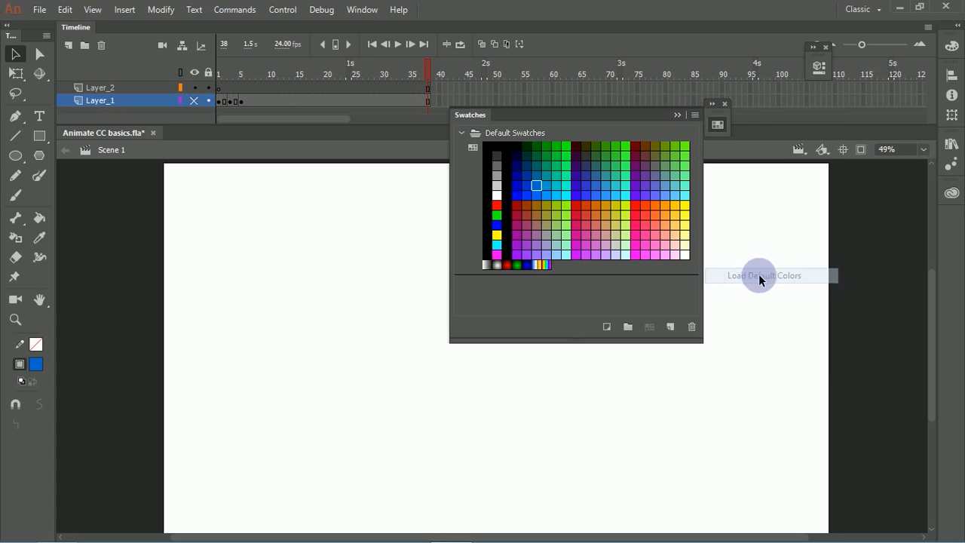
Step: Add the colors from the saved skintones.clr file to the default swatches and look through the combined palette
click(694, 115)
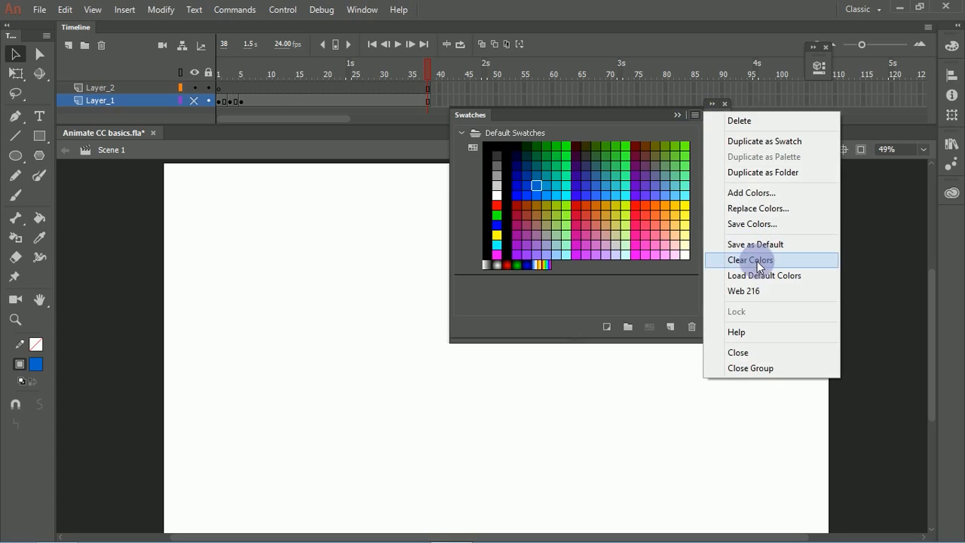
click(754, 193)
click(269, 120)
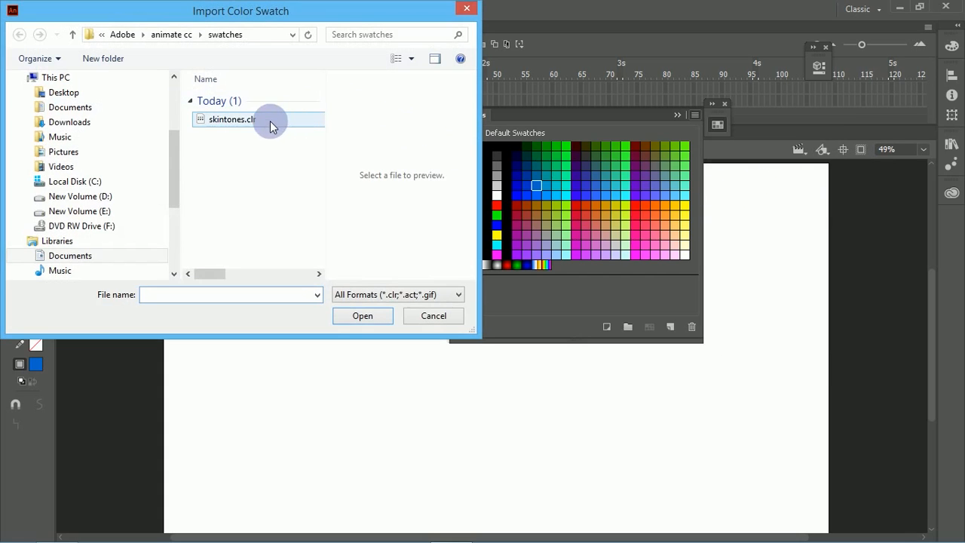
click(362, 314)
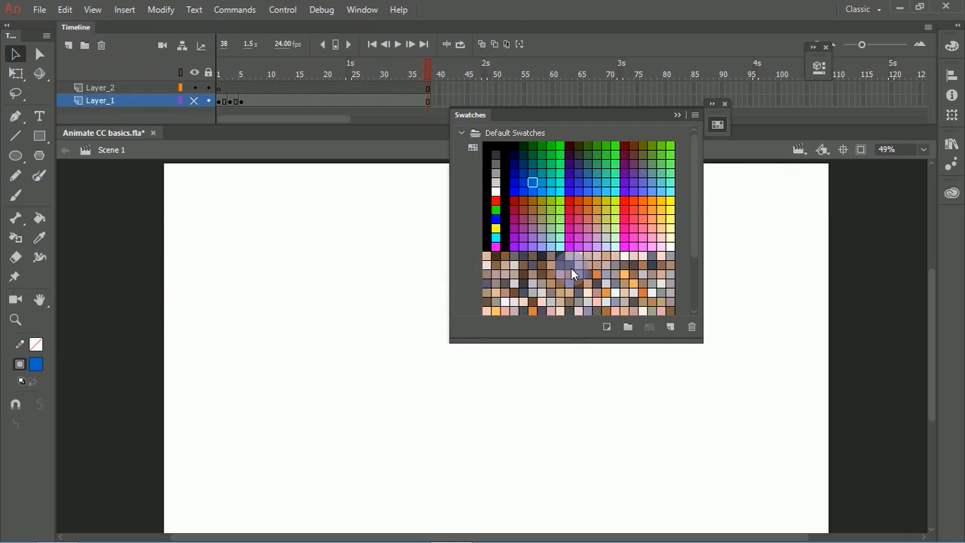
drag(695, 226, 694, 298)
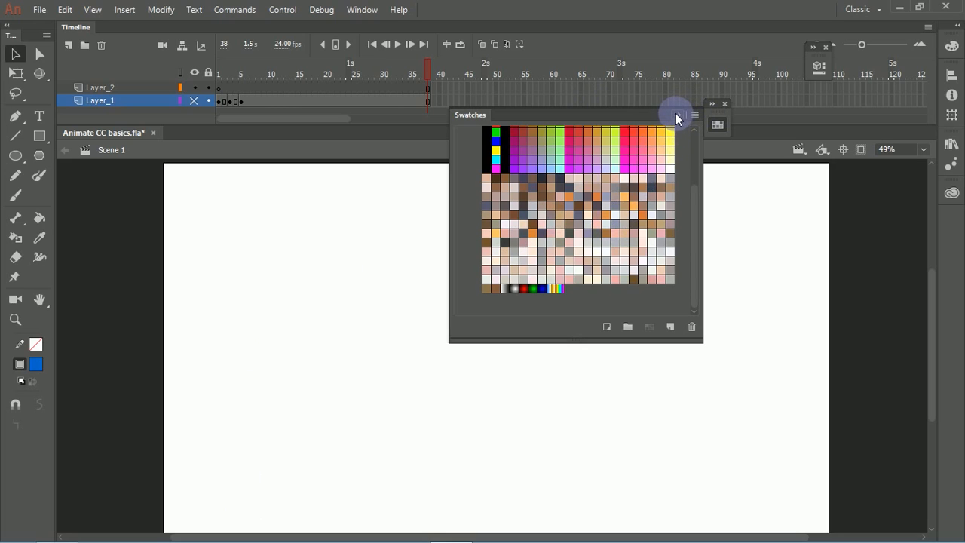
Step: Change the fill to a linear gradient and set its starting stop to the pink skin tone F6B5B0
click(952, 45)
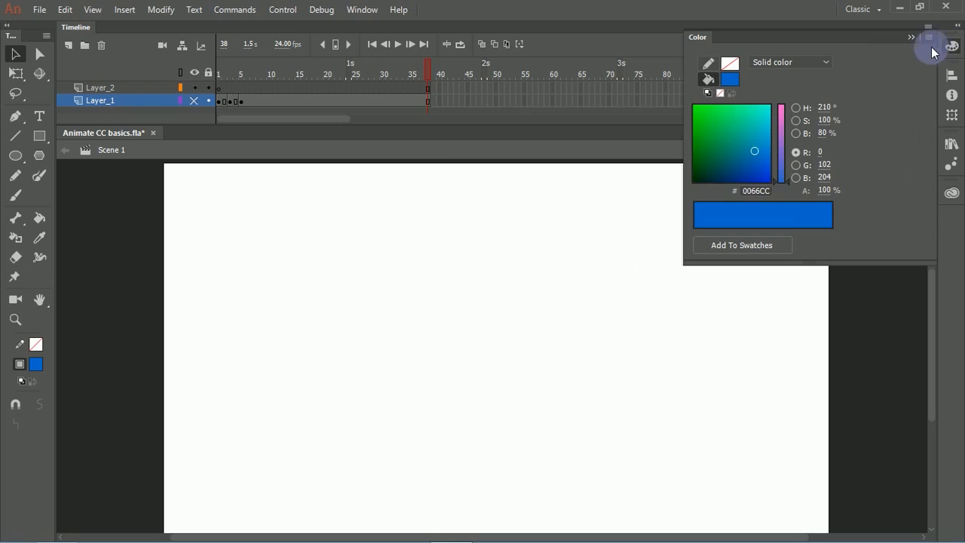
click(801, 65)
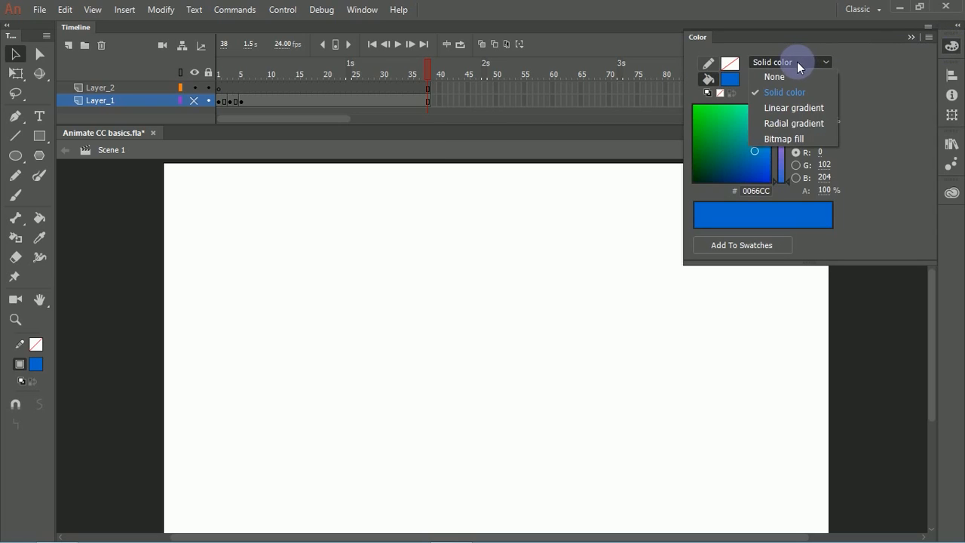
click(793, 109)
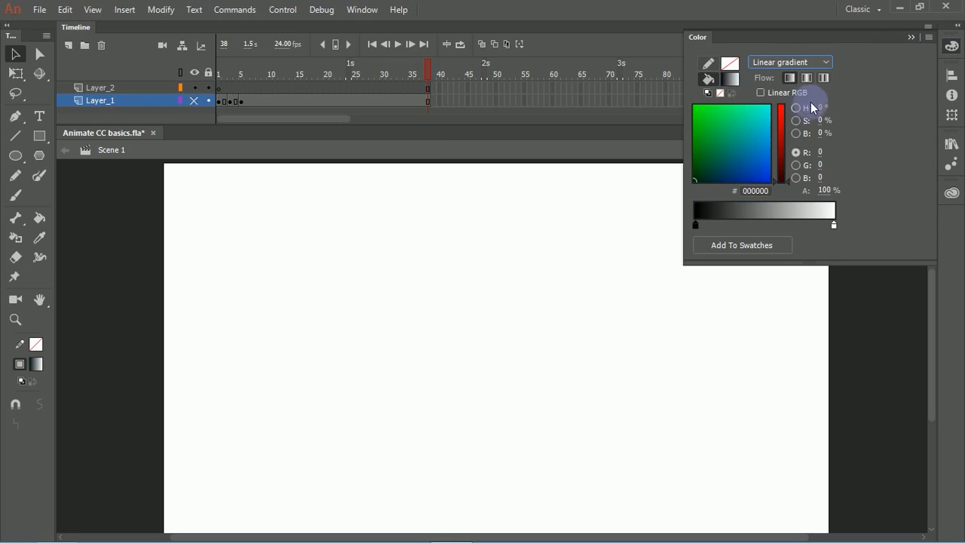
click(695, 225)
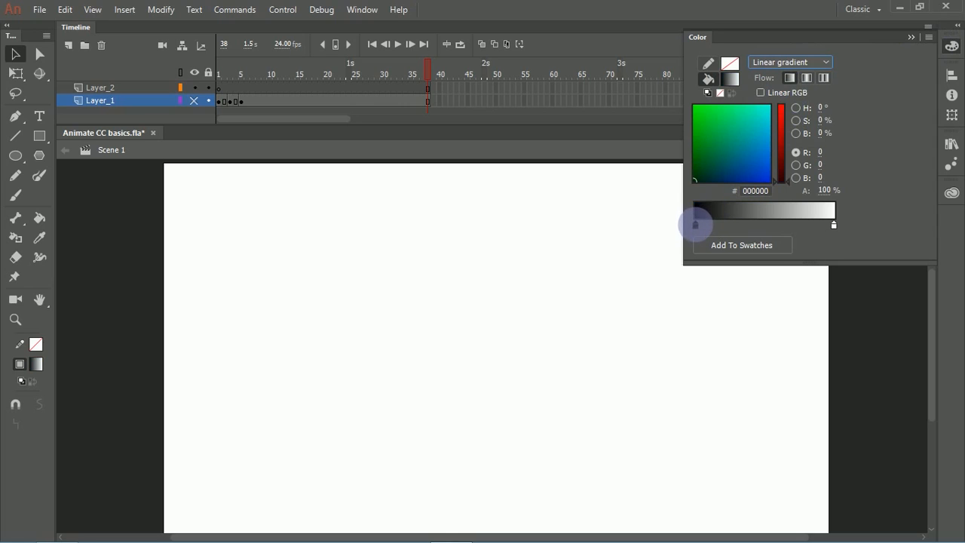
double_click(696, 225)
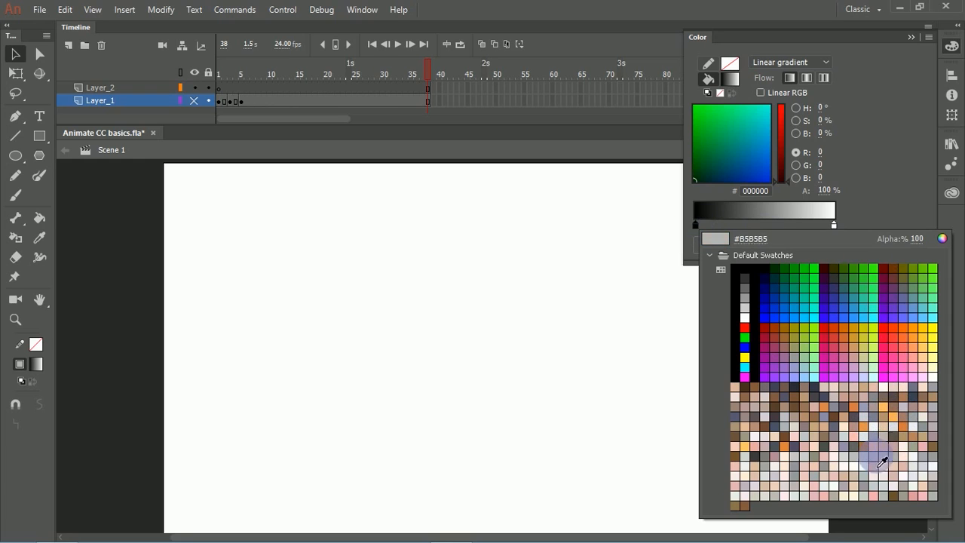
click(877, 448)
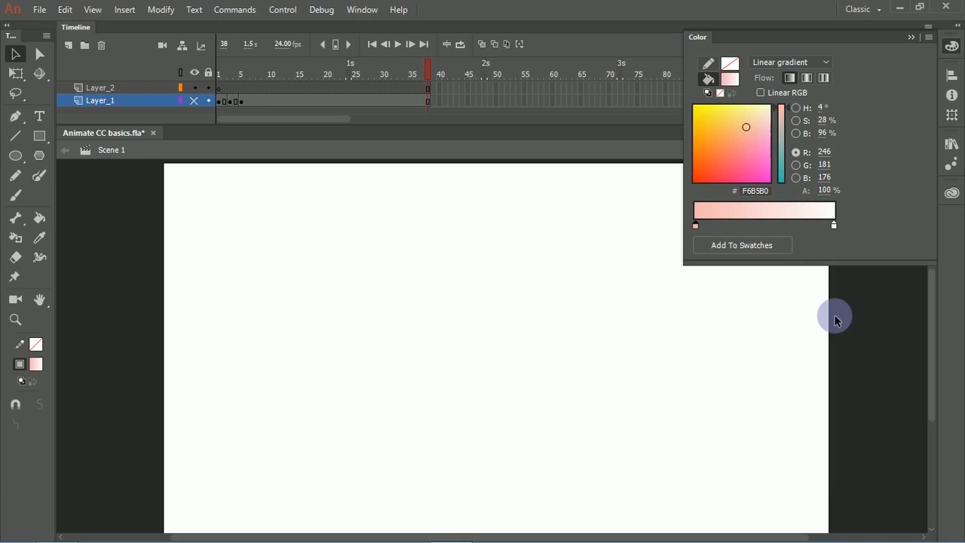
Step: Set the gradient's end stop to the pale skin tone F7E7DE from the added swatches
click(833, 225)
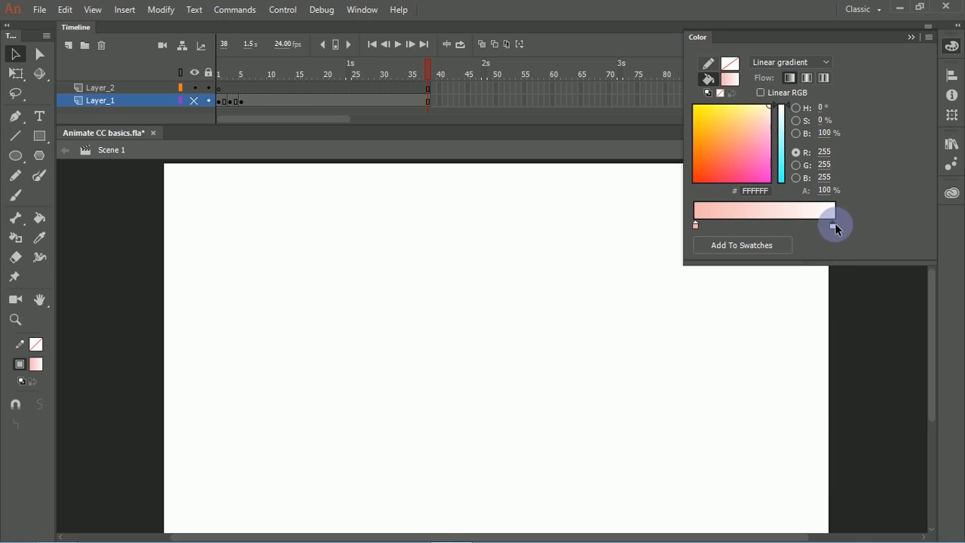
double_click(833, 225)
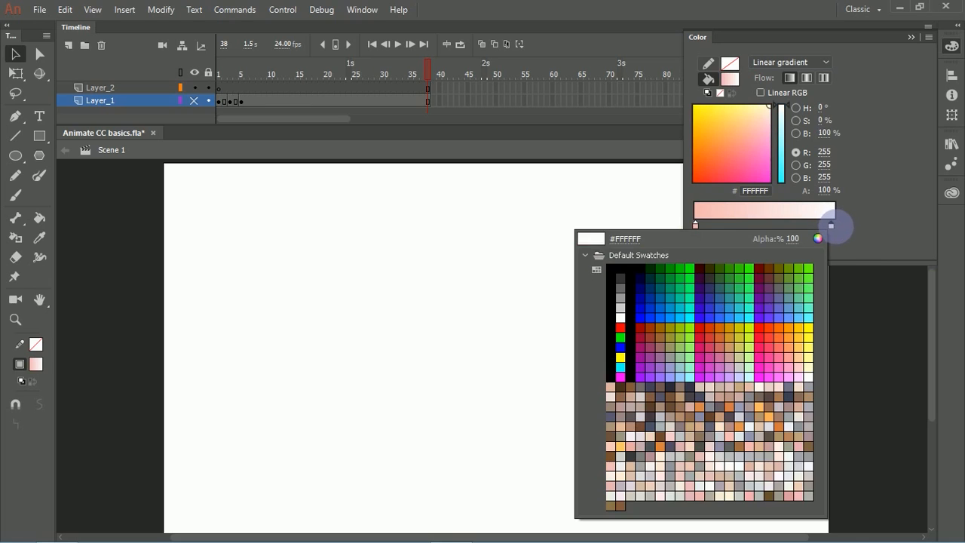
click(766, 470)
click(394, 282)
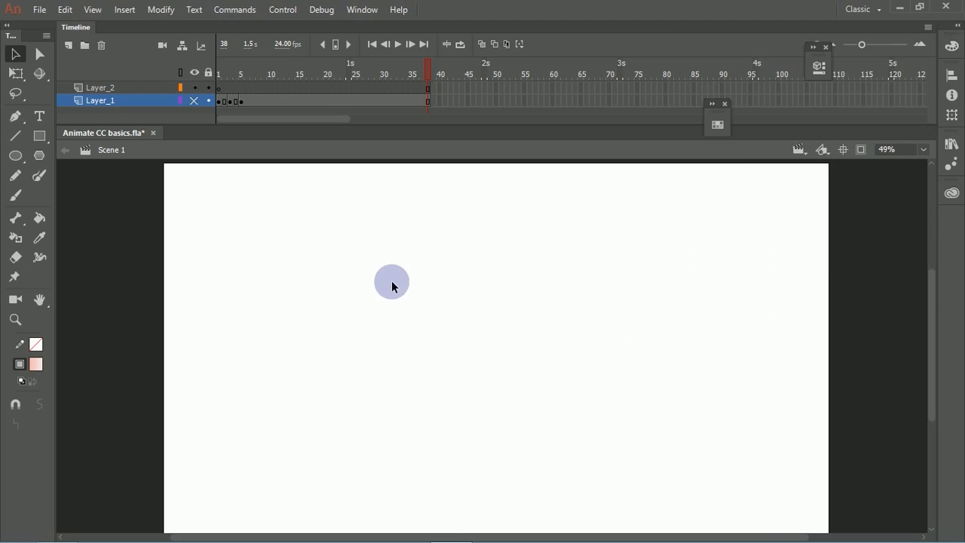
Step: Draw a large circle with the gradient fill on frame 1 of Layer_2 and pull its lower-right edge outward with the Selection tool
click(16, 157)
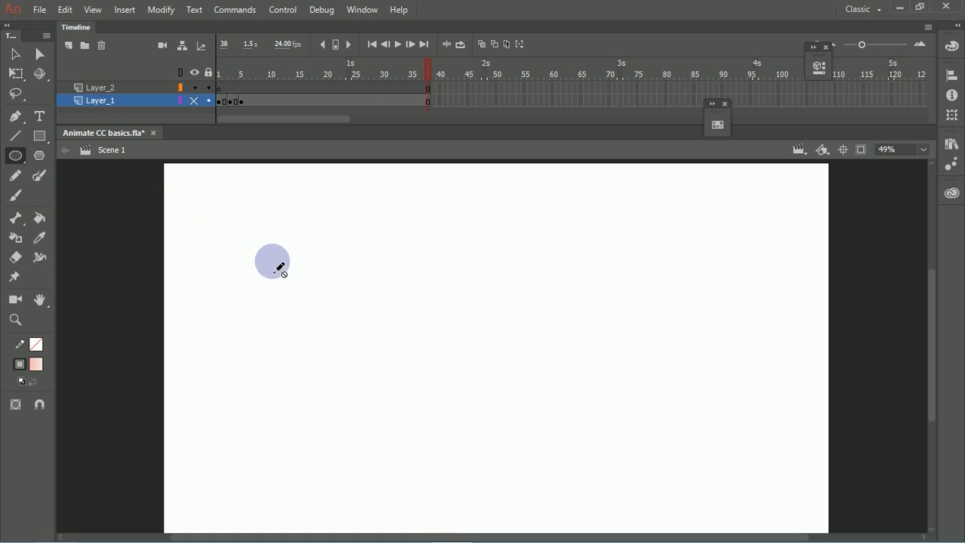
click(224, 90)
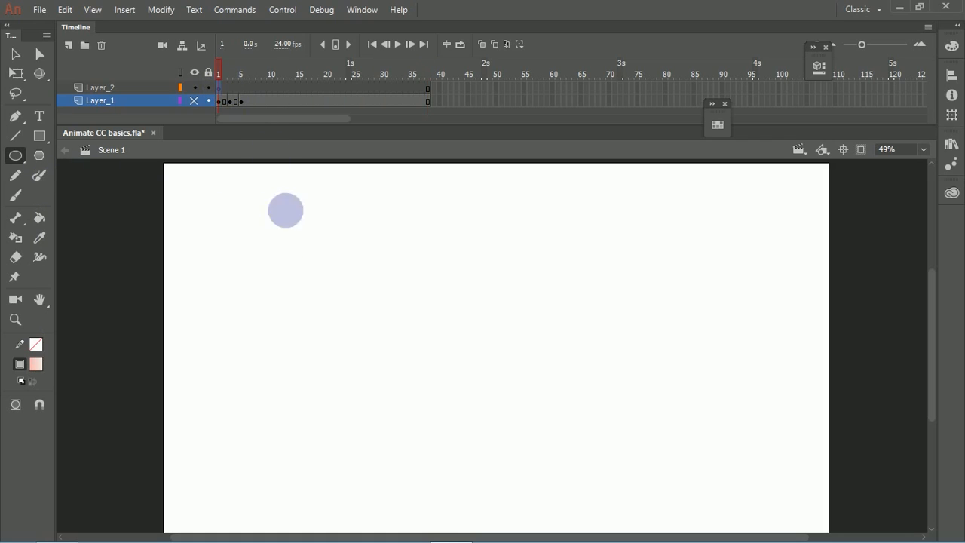
mouse_move(281, 239)
mouse_down()
mouse_move(418, 400)
mouse_move(448, 429)
mouse_move(460, 426)
mouse_up()
key(v)
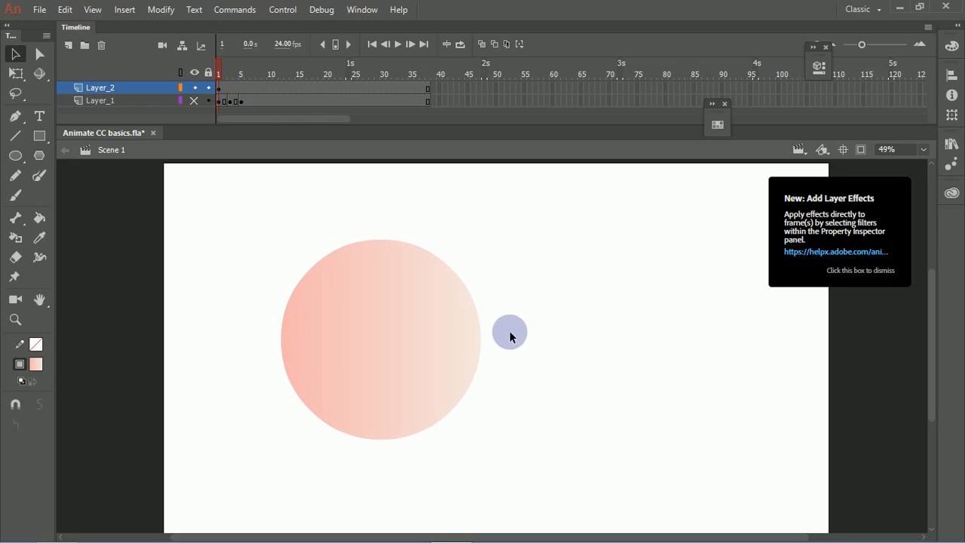
drag(435, 427, 481, 445)
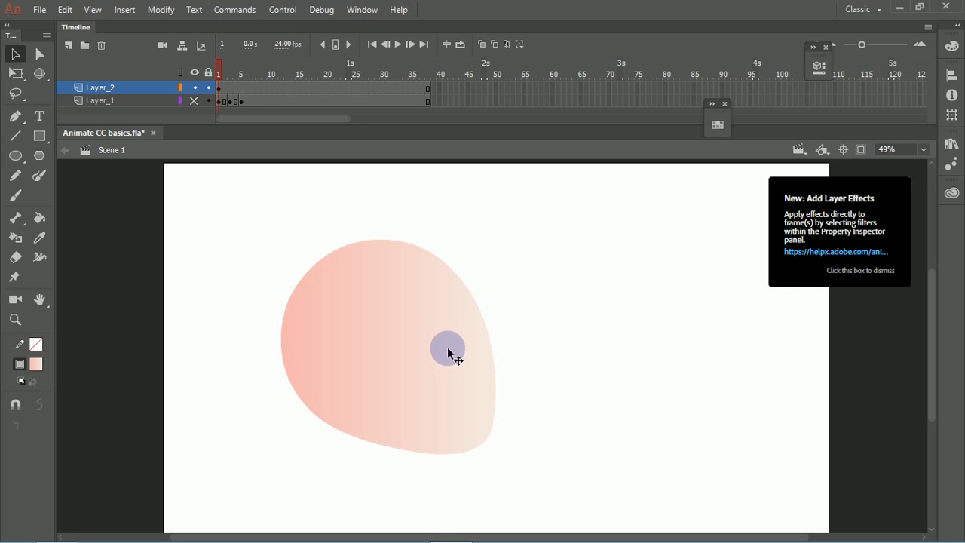
Step: Select the reshaped gradient shape, group it, and ungroup it again
click(450, 348)
click(507, 308)
click(456, 334)
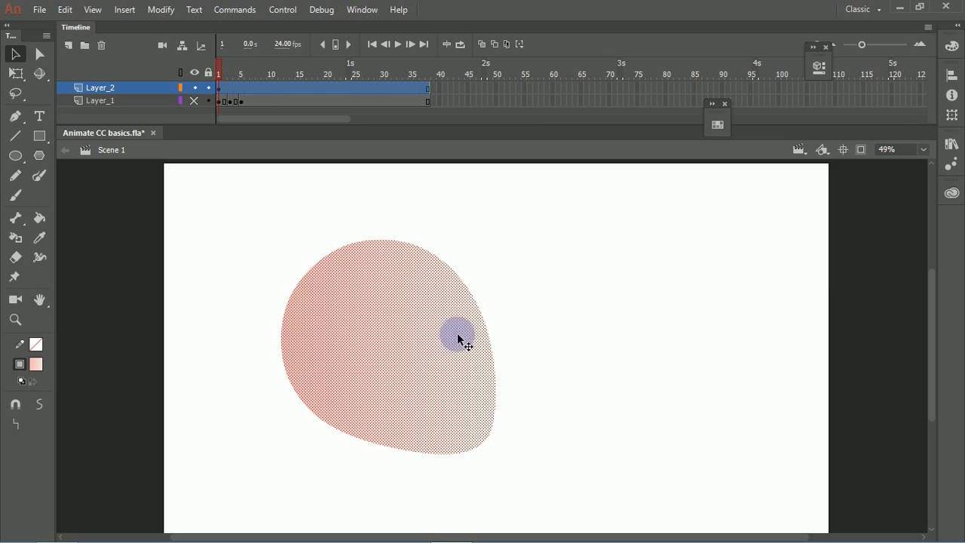
key(ctrl+g)
click(537, 322)
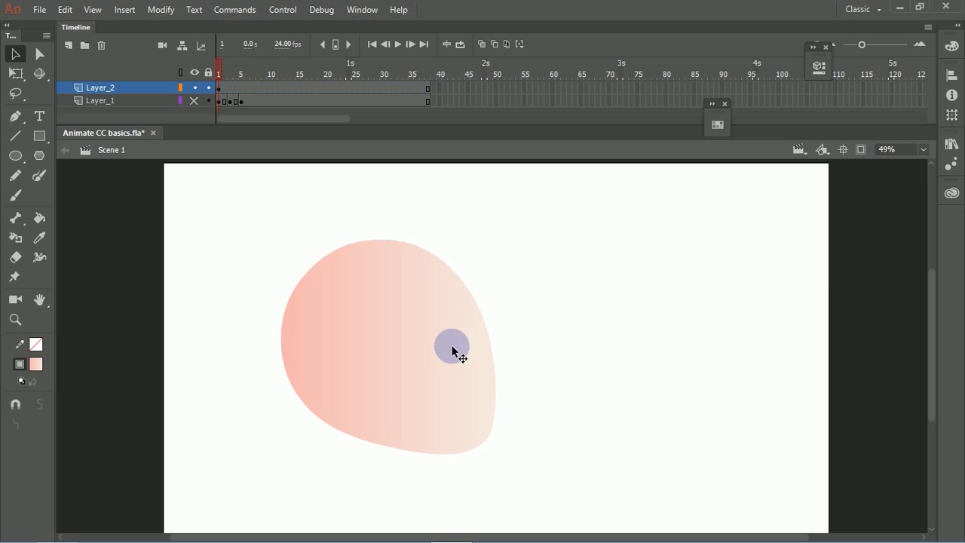
click(477, 324)
key(ctrl+shift+g)
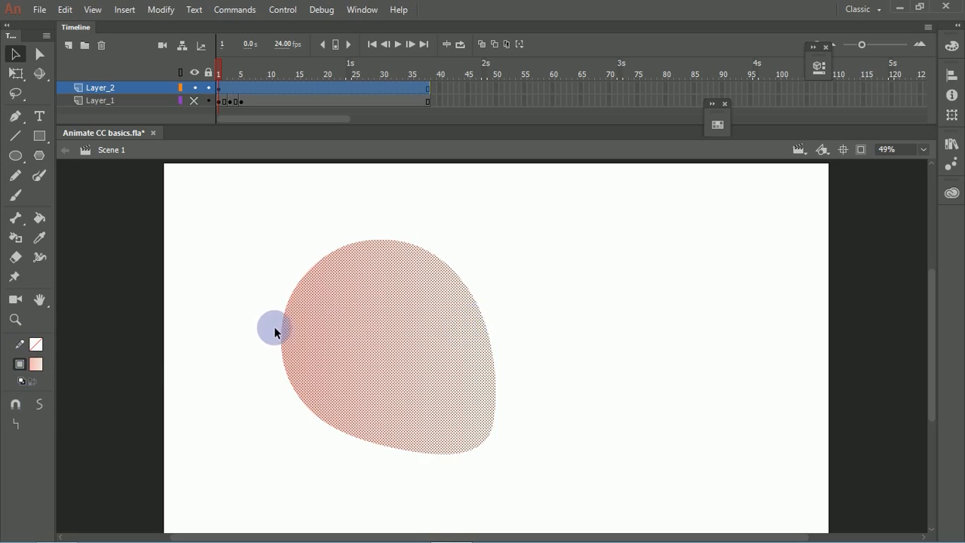
Step: Group the gradient shape, place a copy of it offset to its left, and scale the copy down to a small piece
key(ctrl+g)
mouse_move(385, 354)
mouse_down()
mouse_move(382, 346)
mouse_move(326, 349)
mouse_up()
key(q)
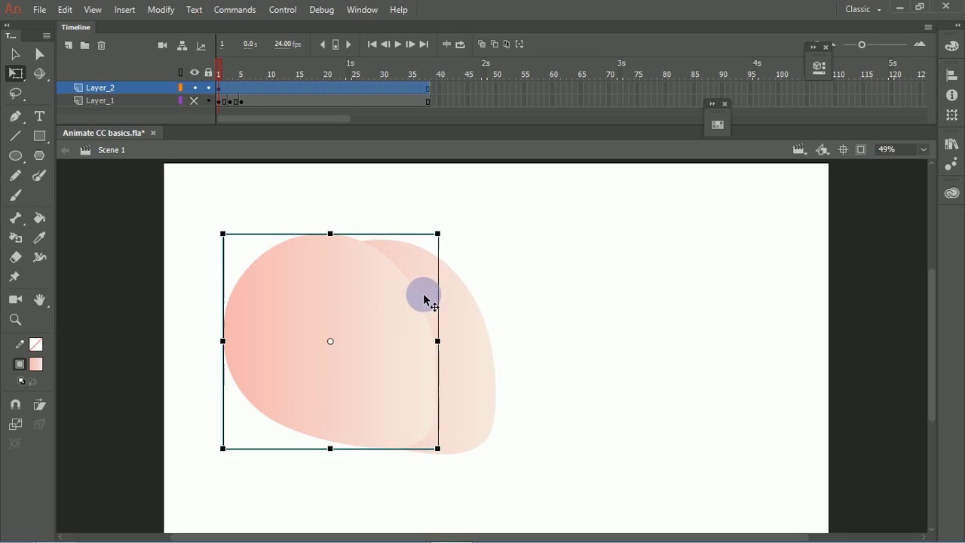
drag(439, 235, 342, 387)
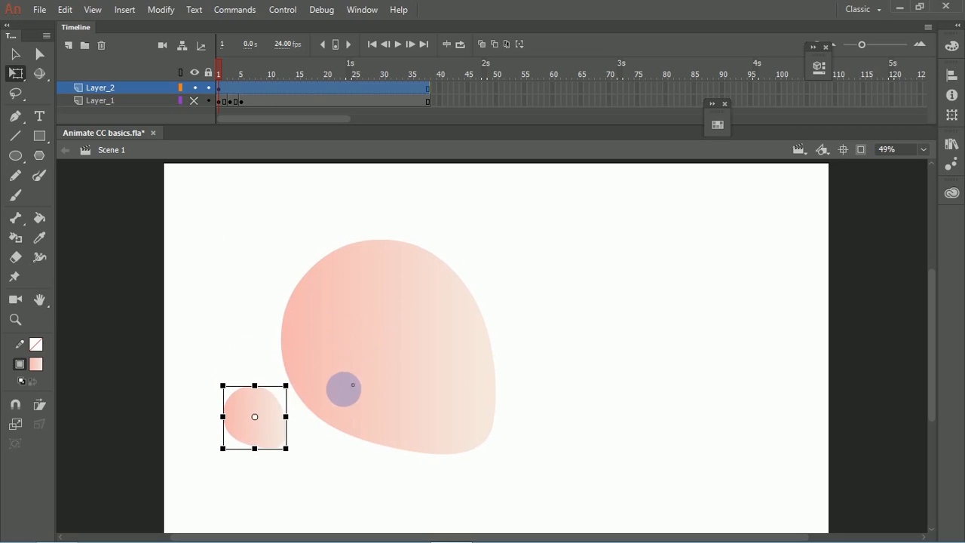
Step: Duplicate the small grouped shape until there are three, then position and rotate them over the large gradient shape
drag(276, 435, 469, 375)
click(540, 314)
drag(516, 350, 428, 280)
click(541, 346)
drag(457, 317, 463, 317)
click(516, 299)
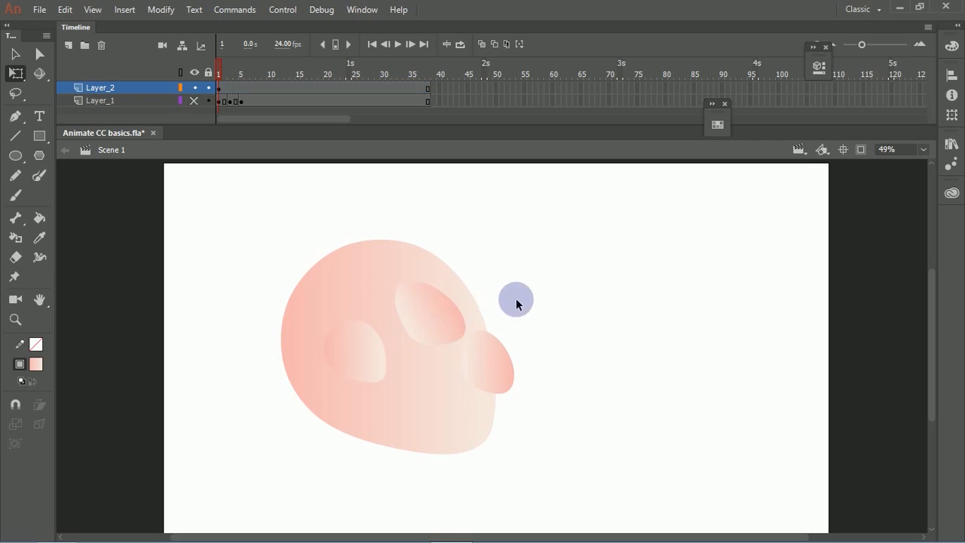
Step: Select the large gradient shape together with its small grouped pieces and delete them all from the stage
drag(595, 241, 324, 450)
click(552, 287)
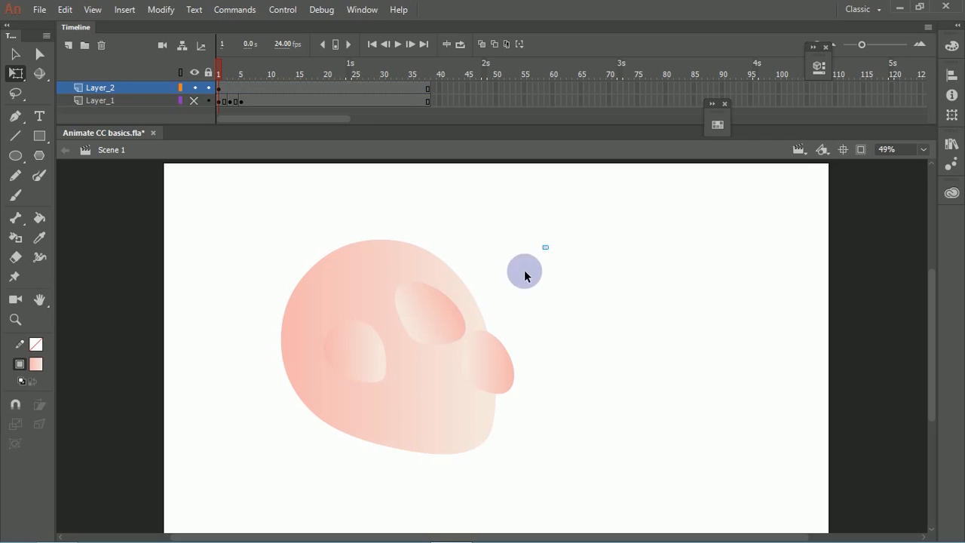
drag(547, 245, 311, 430)
key(Delete)
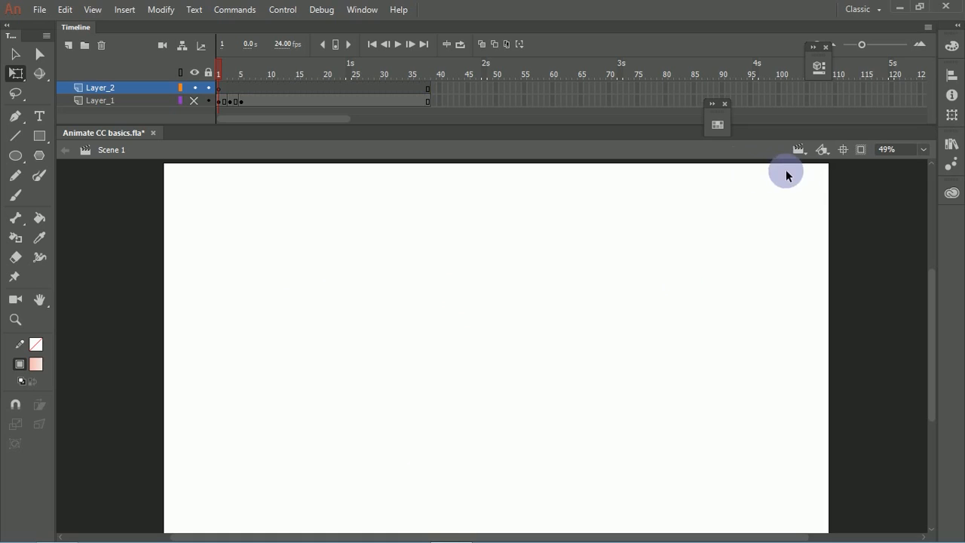
click(952, 48)
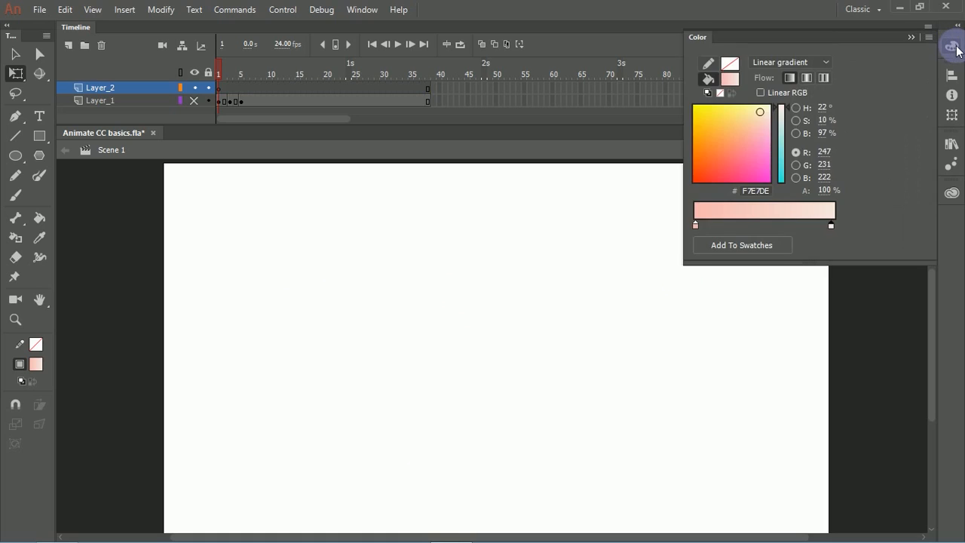
click(952, 48)
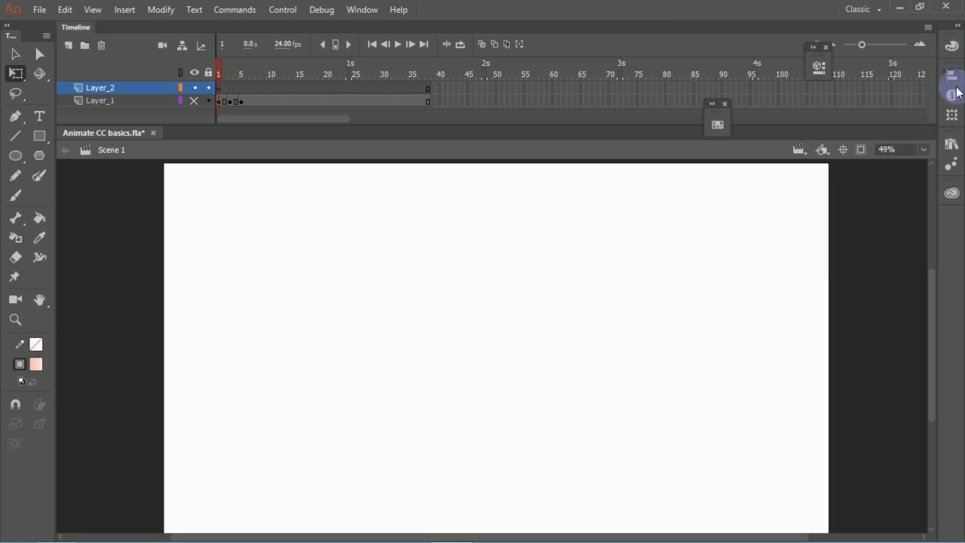
click(953, 147)
click(954, 147)
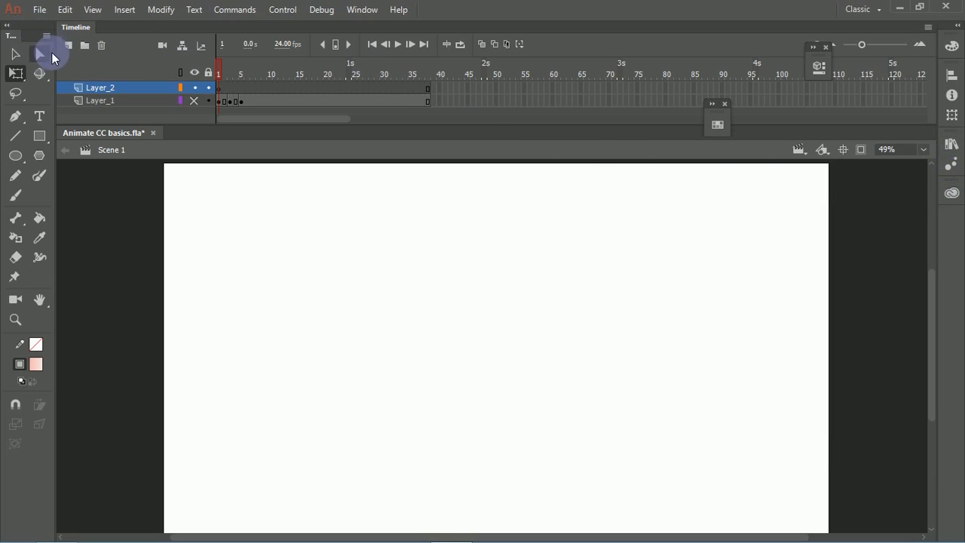
click(37, 10)
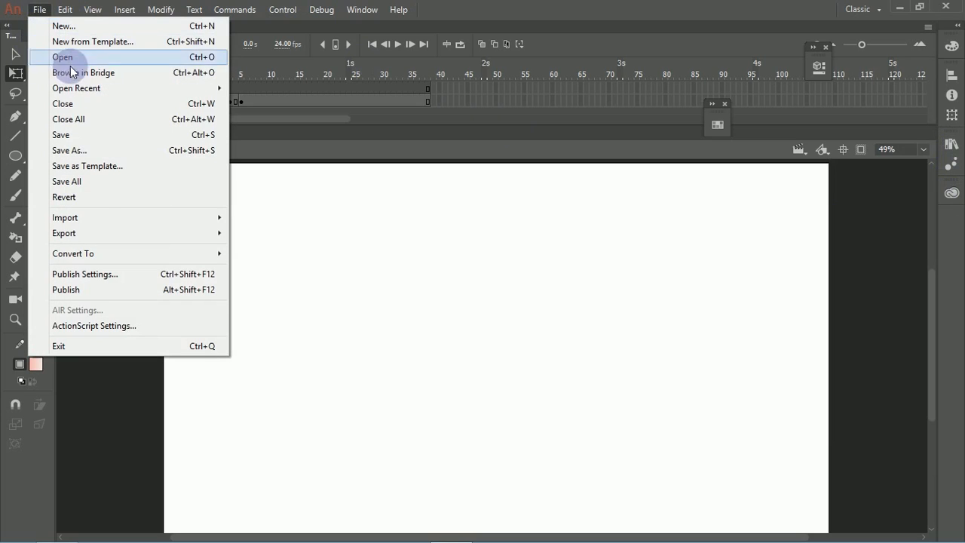
mouse_move(106, 230)
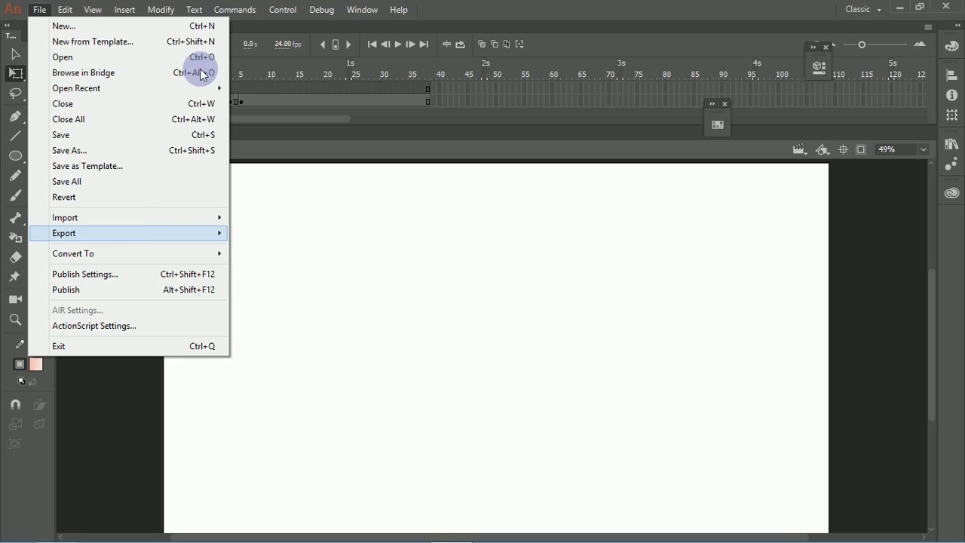
mouse_move(204, 217)
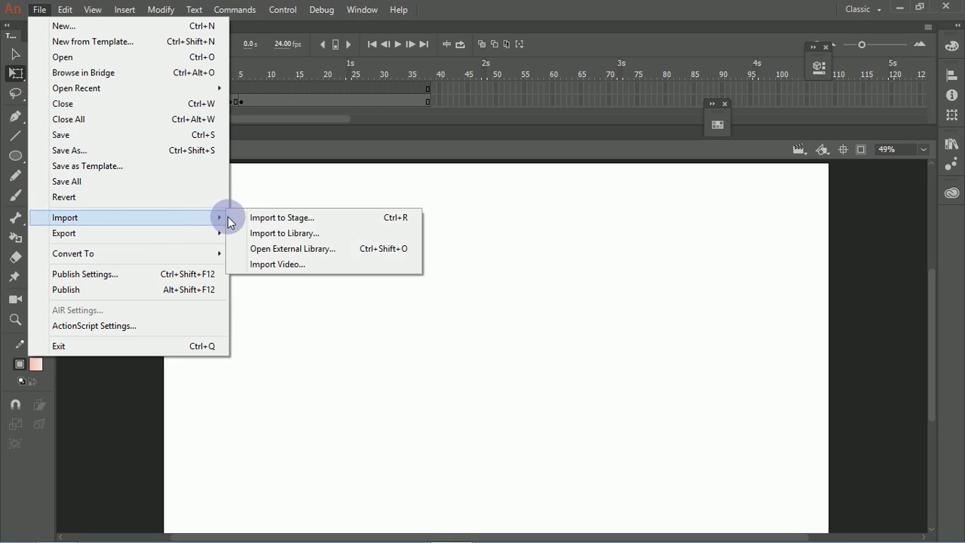
mouse_move(162, 235)
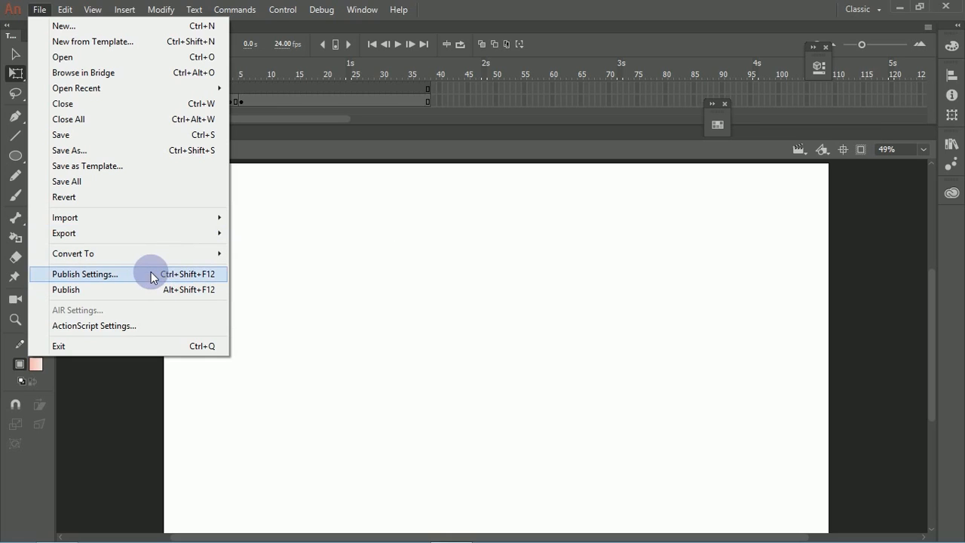
mouse_move(65, 9)
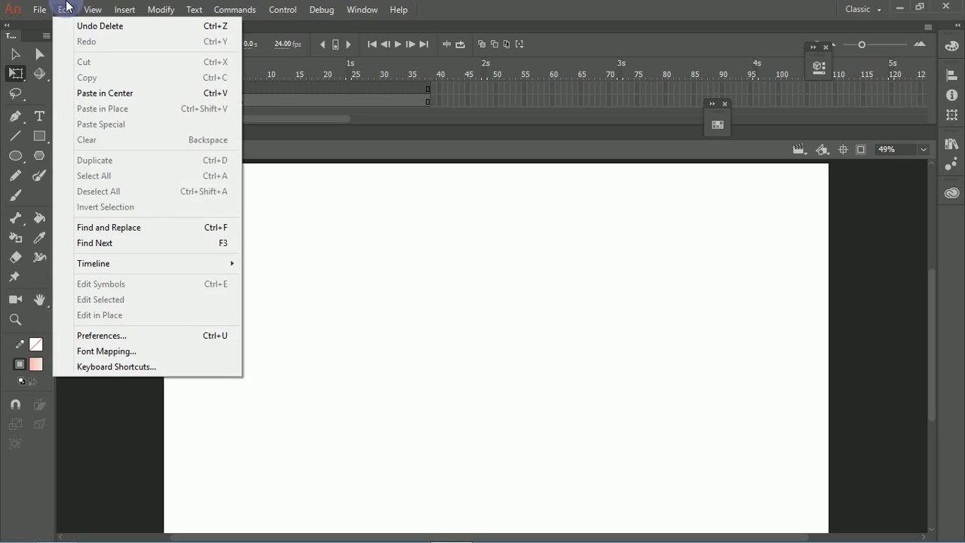
mouse_move(194, 267)
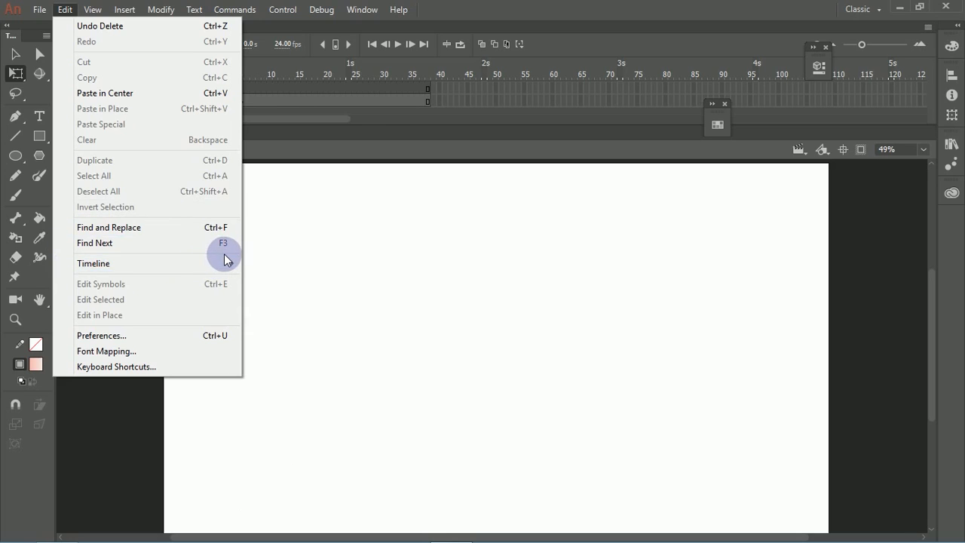
click(332, 198)
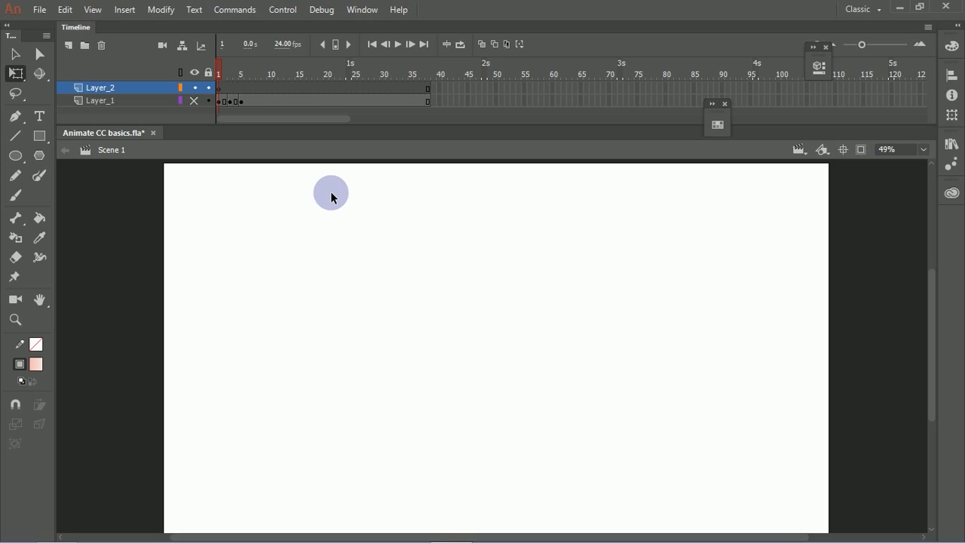
click(875, 527)
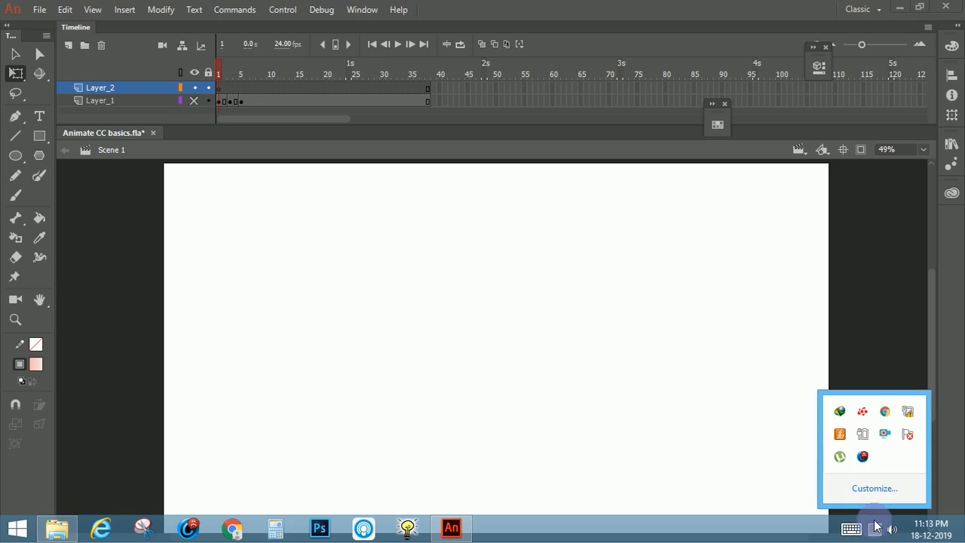
right_click(885, 434)
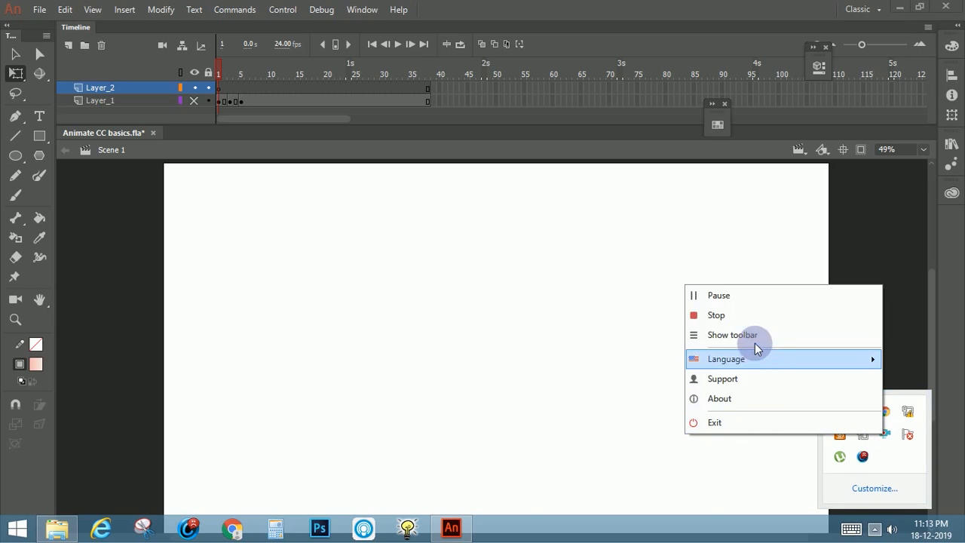
click(756, 315)
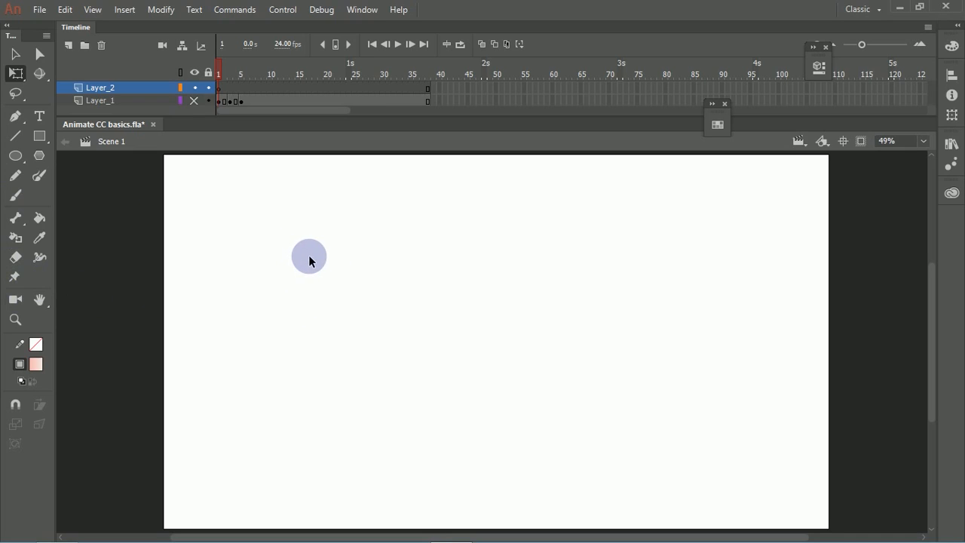
Step: Activate the Brush tool, undo the gradient test stroke, and set the fill color to black
key(b)
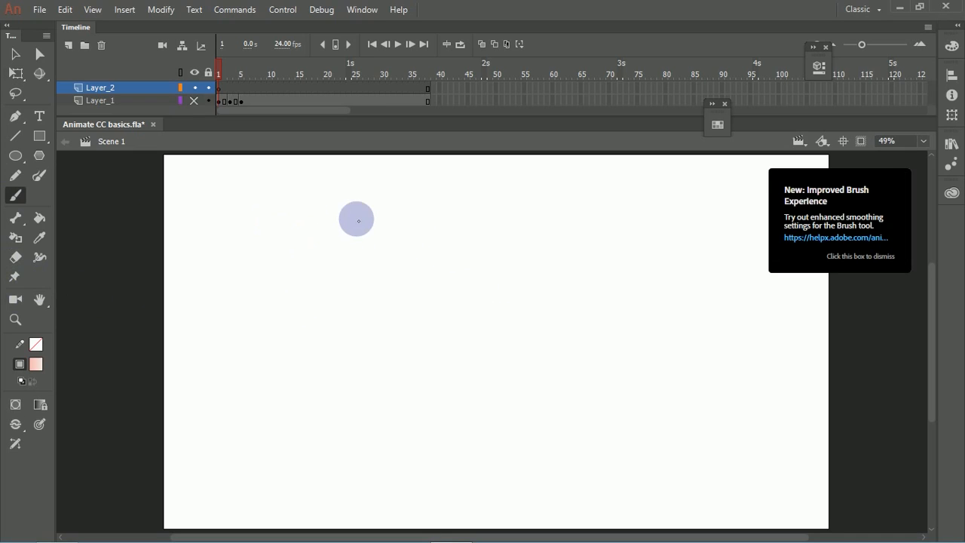
click(487, 210)
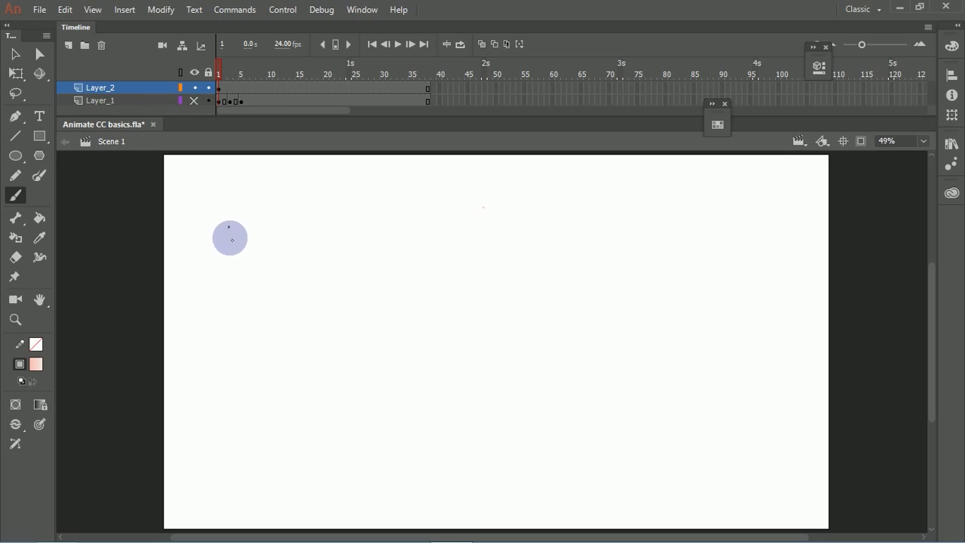
drag(229, 225, 227, 269)
key(ctrl+z)
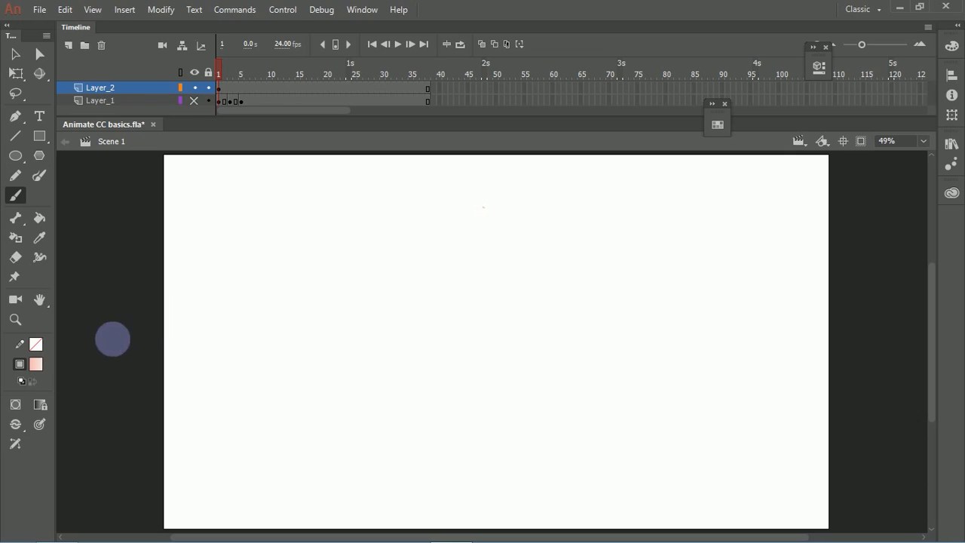
click(36, 365)
click(99, 217)
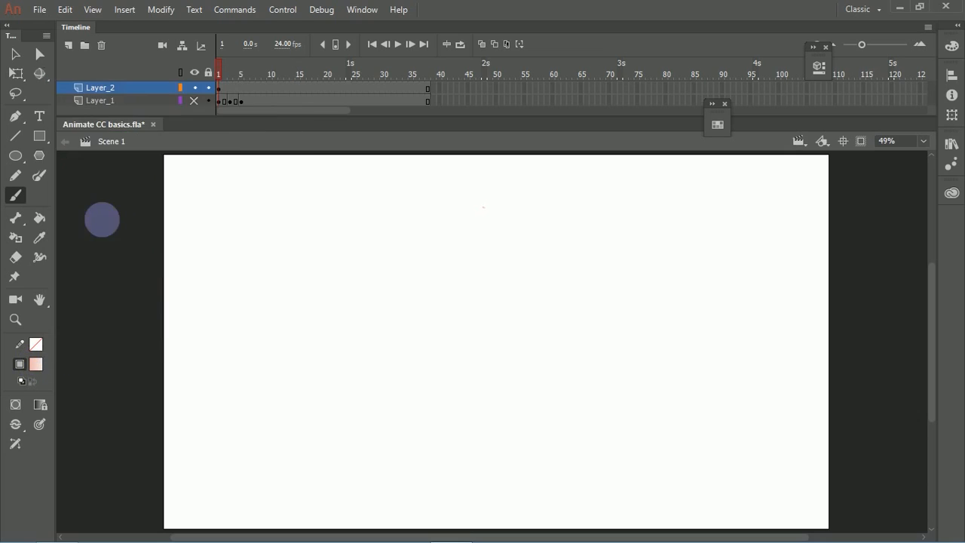
Step: Handwrite the terms "Keyframe", "Breakdown" and "Inbetweens." on three rows of the stage with the brush
drag(226, 272, 234, 317)
mouse_move(254, 279)
mouse_down()
mouse_move(265, 297)
mouse_move(317, 284)
mouse_move(313, 317)
mouse_move(347, 284)
mouse_move(362, 295)
mouse_move(427, 279)
mouse_up()
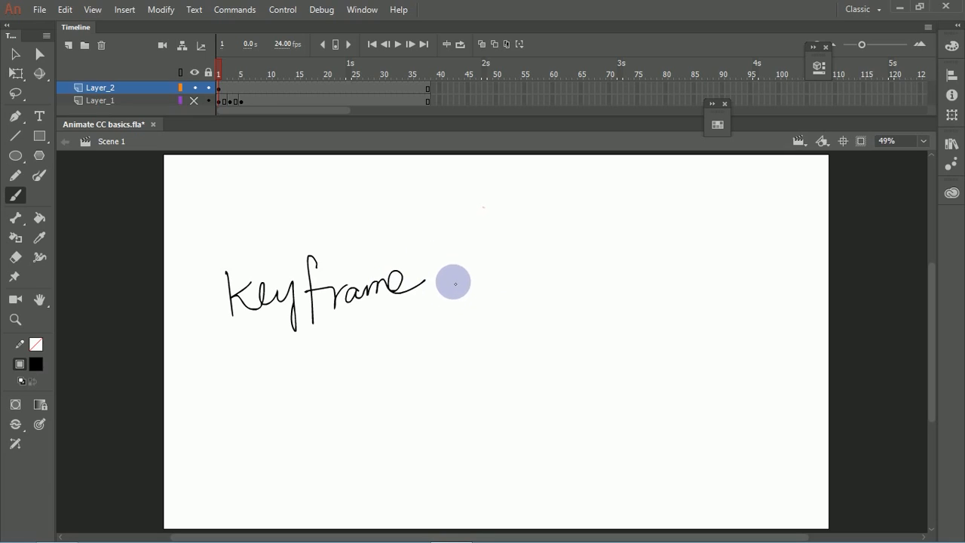
mouse_move(264, 368)
mouse_down()
mouse_move(278, 403)
mouse_move(281, 370)
mouse_move(300, 399)
mouse_move(309, 375)
mouse_move(341, 389)
mouse_move(369, 372)
mouse_move(390, 377)
mouse_move(395, 345)
mouse_move(427, 364)
mouse_move(468, 354)
mouse_up()
mouse_move(323, 414)
mouse_down()
mouse_move(310, 437)
mouse_move(330, 443)
mouse_move(517, 377)
mouse_move(531, 386)
mouse_up()
click(540, 386)
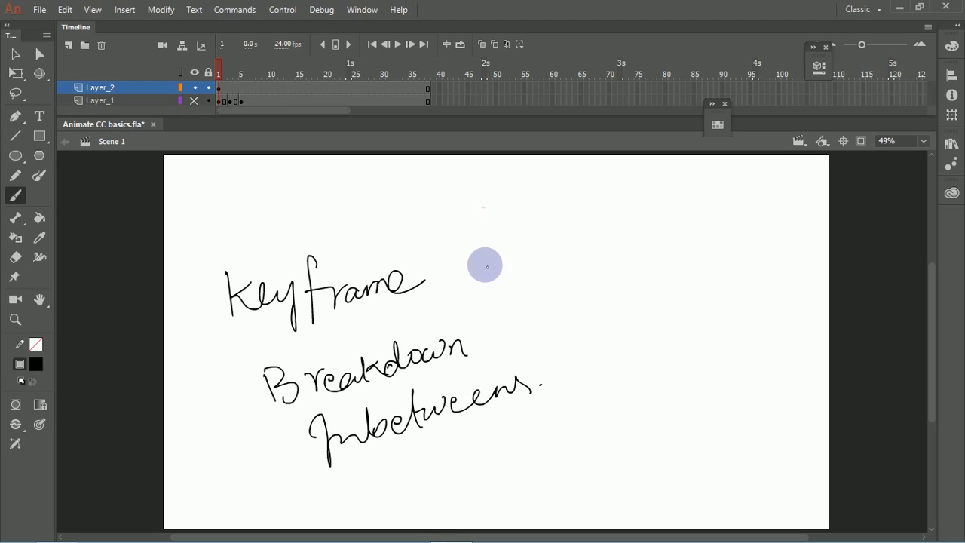
Step: Brush a dash and a circled 1 beside Keyframe, a dash and (3) beside Breakdown, and a connecting line marked 2 between the numbers
drag(485, 264, 541, 255)
drag(592, 220, 595, 248)
drag(586, 215, 588, 242)
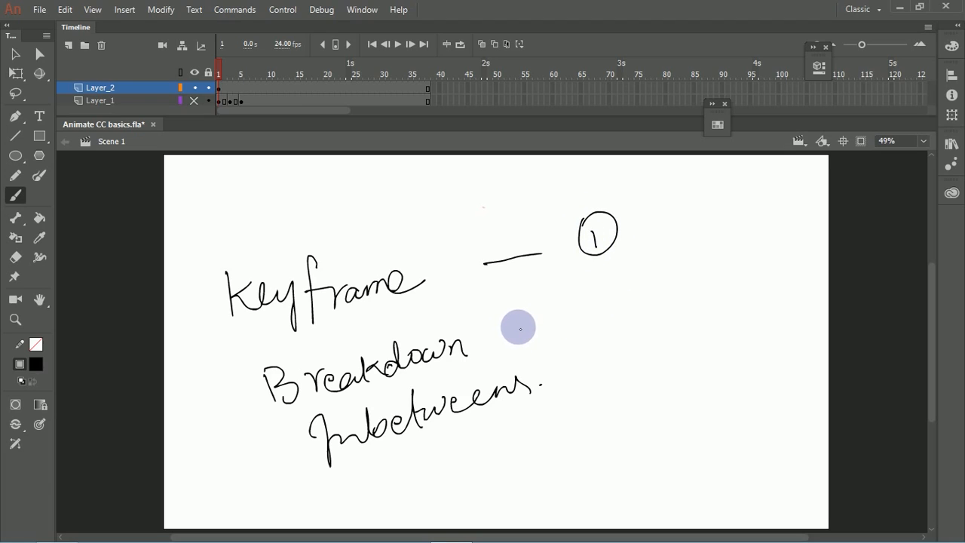
drag(504, 328, 557, 318)
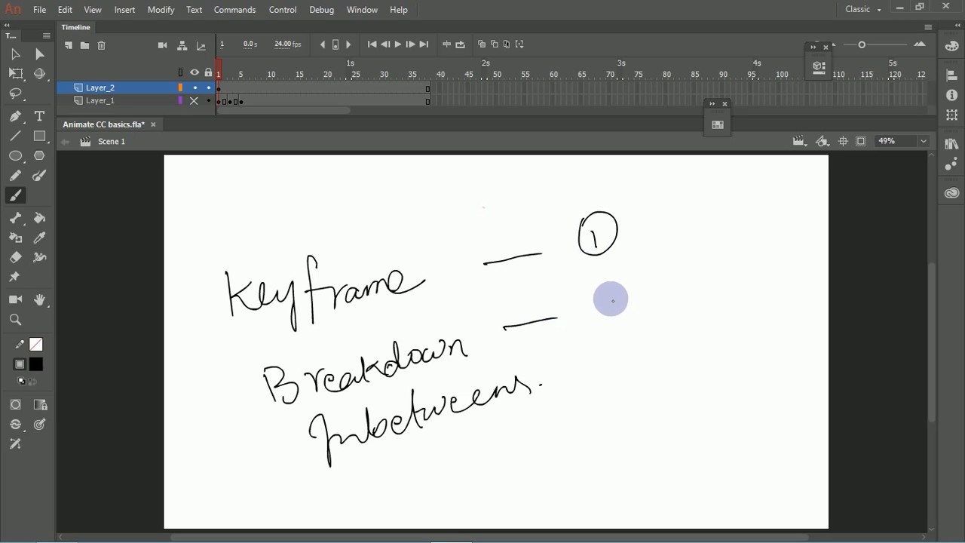
mouse_move(607, 293)
mouse_down()
mouse_move(627, 313)
mouse_move(610, 305)
mouse_move(592, 312)
mouse_move(644, 298)
mouse_move(638, 321)
mouse_up()
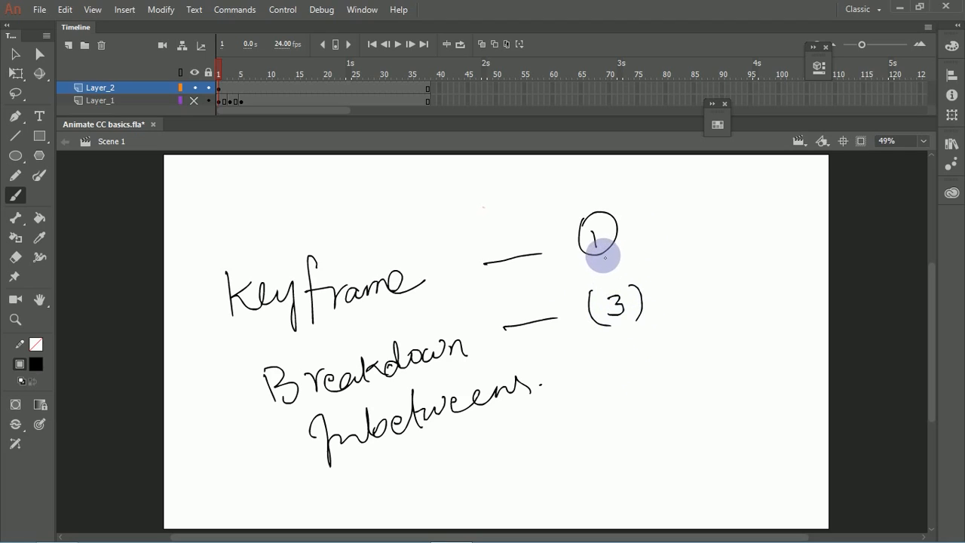
mouse_move(605, 254)
mouse_down()
mouse_move(616, 286)
mouse_move(620, 269)
mouse_move(645, 270)
mouse_up()
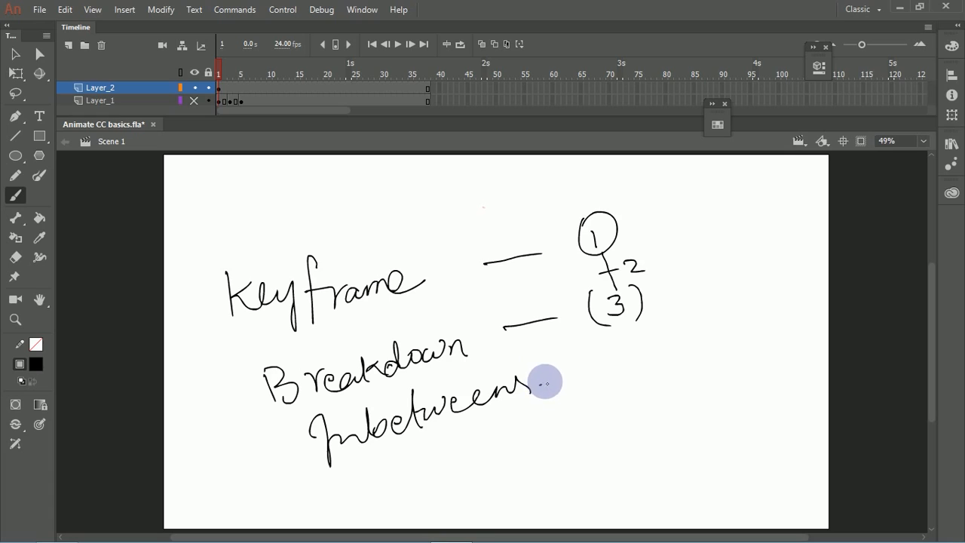
Step: Select all the handwritten notes on frame 1 of Layer_2 and delete them
key(ctrl+a)
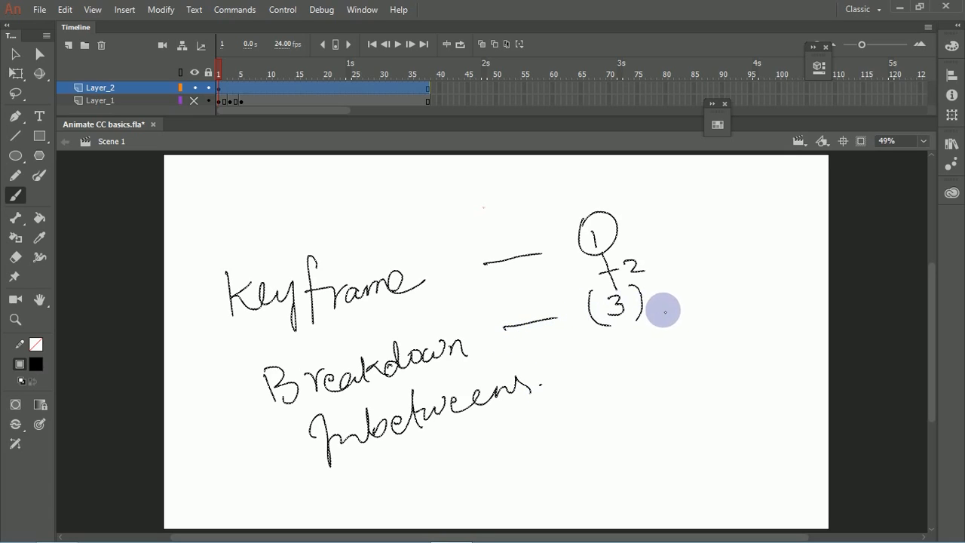
key(Delete)
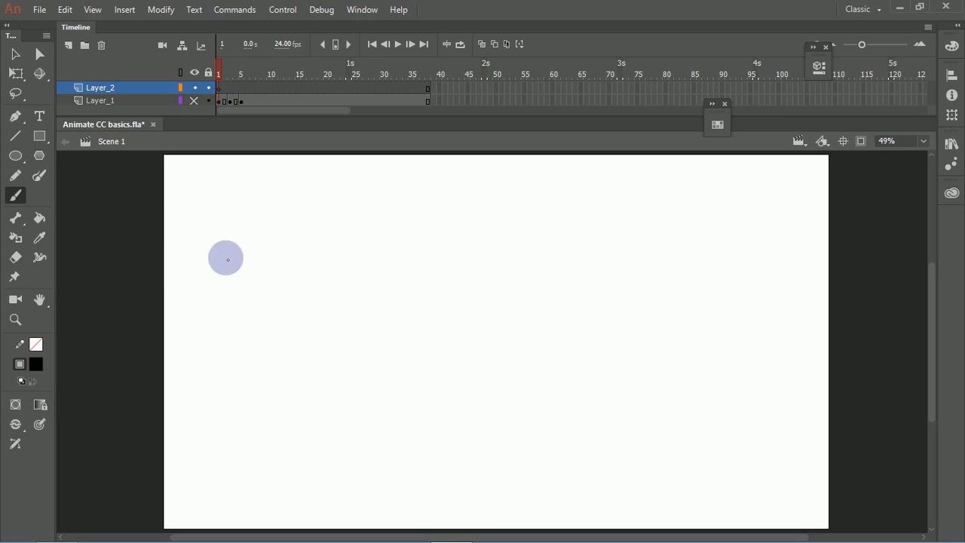
Step: Turn on pressure and tilt sensitivity for the brush and undo the rough test circle sketched on the stage
mouse_move(193, 254)
mouse_down()
mouse_move(227, 309)
mouse_move(195, 251)
mouse_move(227, 298)
mouse_move(229, 259)
mouse_move(215, 321)
mouse_move(216, 251)
mouse_move(235, 300)
mouse_move(202, 246)
mouse_move(233, 308)
mouse_up()
key(ctrl+z)
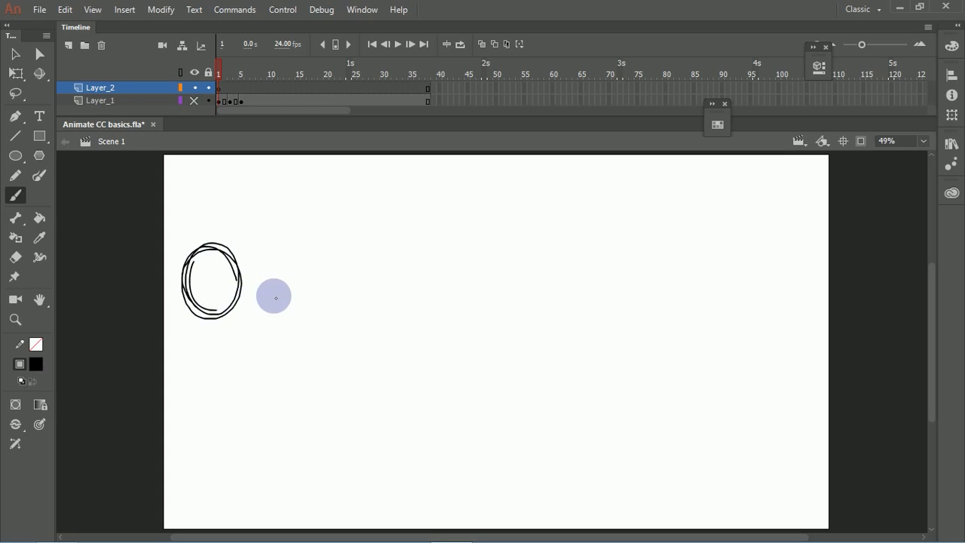
click(39, 424)
click(15, 443)
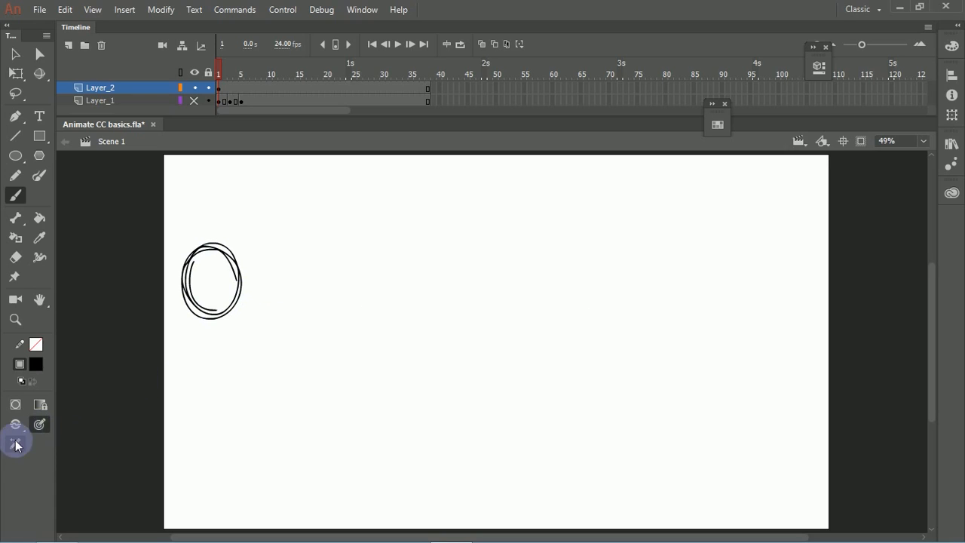
key(ctrl+z)
key(ctrl+z)
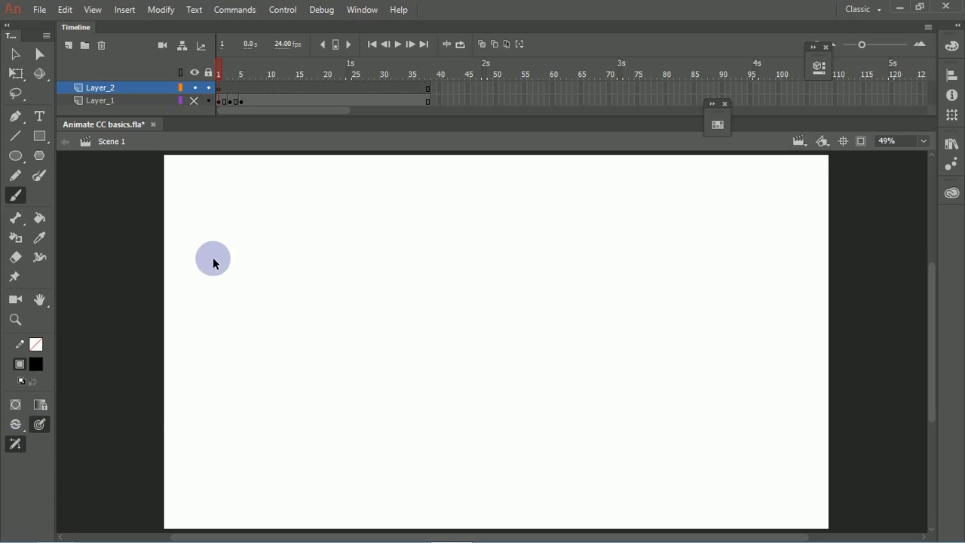
Step: Sketch a rough circle from overlapping thin brush strokes near the stage's left edge and label it with a circled 1 beneath
mouse_move(239, 249)
mouse_down()
mouse_move(188, 302)
mouse_move(218, 329)
mouse_move(252, 324)
mouse_up()
mouse_move(204, 250)
mouse_down()
mouse_move(257, 329)
mouse_move(203, 280)
mouse_move(263, 259)
mouse_move(192, 299)
mouse_move(278, 280)
mouse_move(195, 299)
mouse_move(215, 338)
mouse_move(270, 298)
mouse_up()
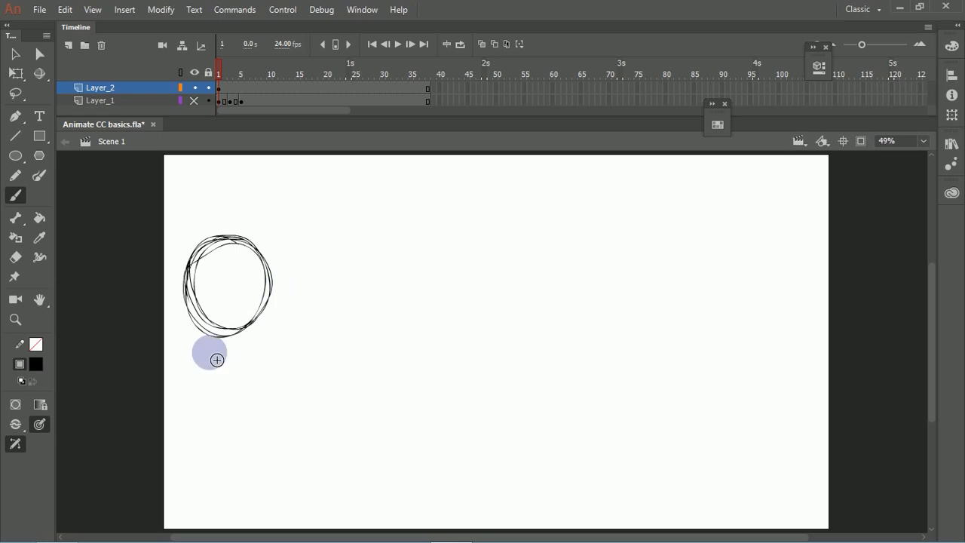
mouse_move(229, 378)
mouse_down()
mouse_move(237, 393)
mouse_move(262, 387)
mouse_up()
key(v)
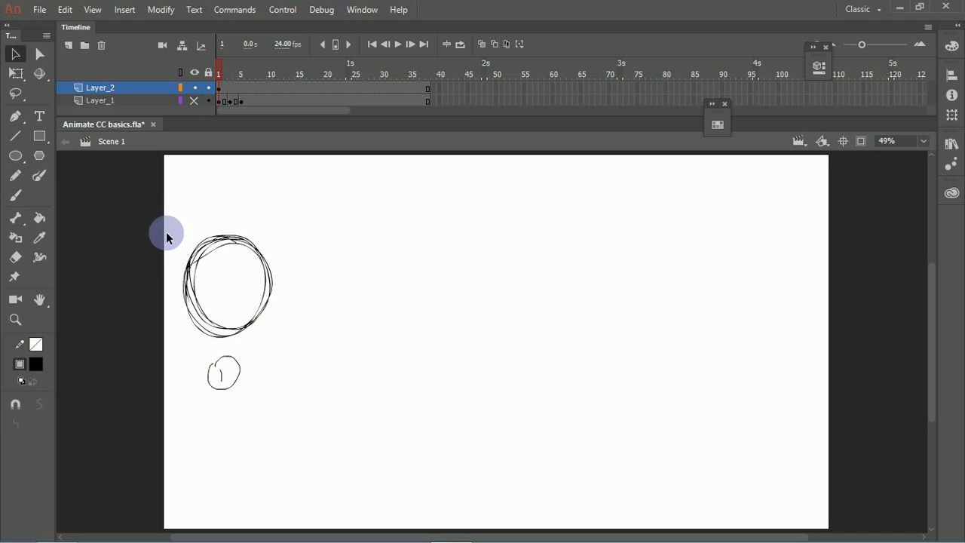
Step: Copy the sketched circle straight across to the stage's right edge and brush a circled 9 beneath the copy
drag(167, 223, 303, 346)
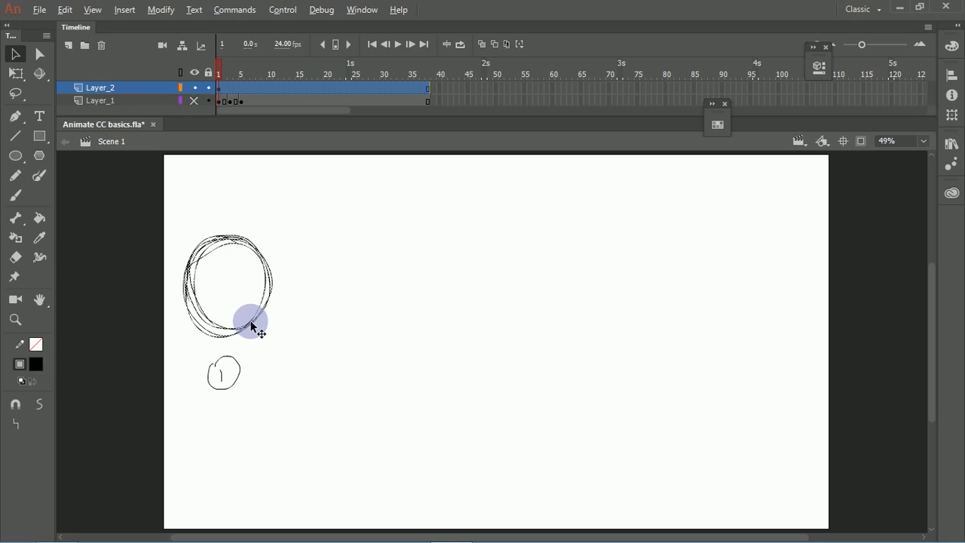
drag(252, 324, 792, 319)
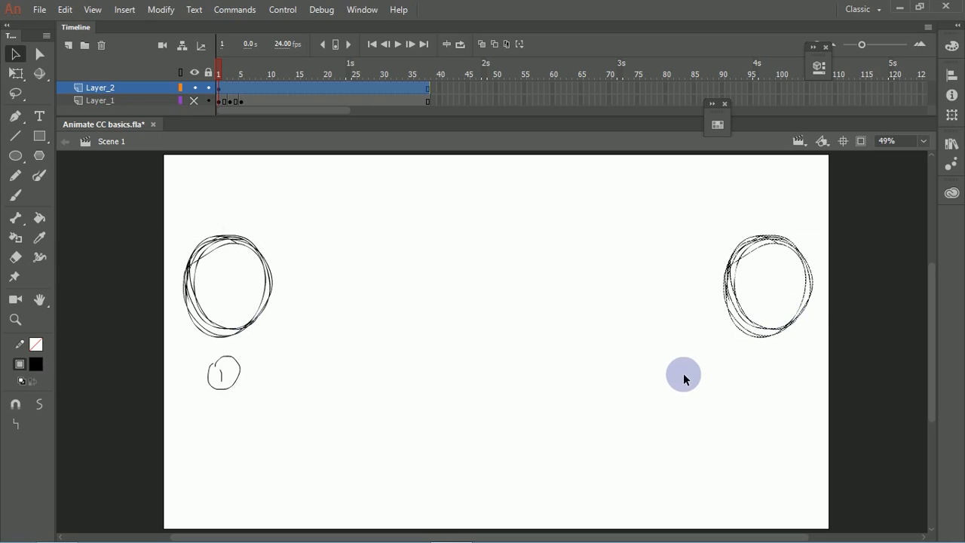
key(b)
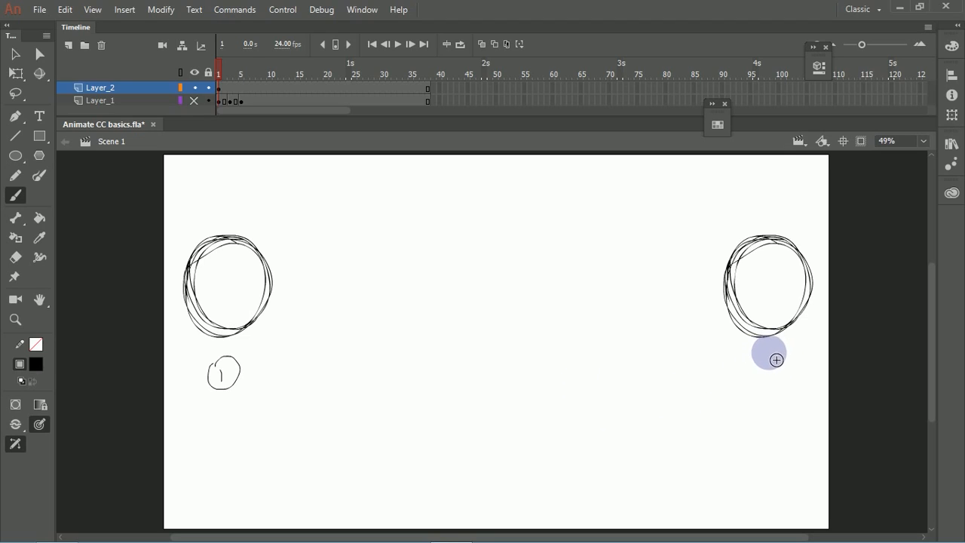
mouse_move(772, 352)
mouse_down()
mouse_move(780, 377)
mouse_move(754, 365)
mouse_up()
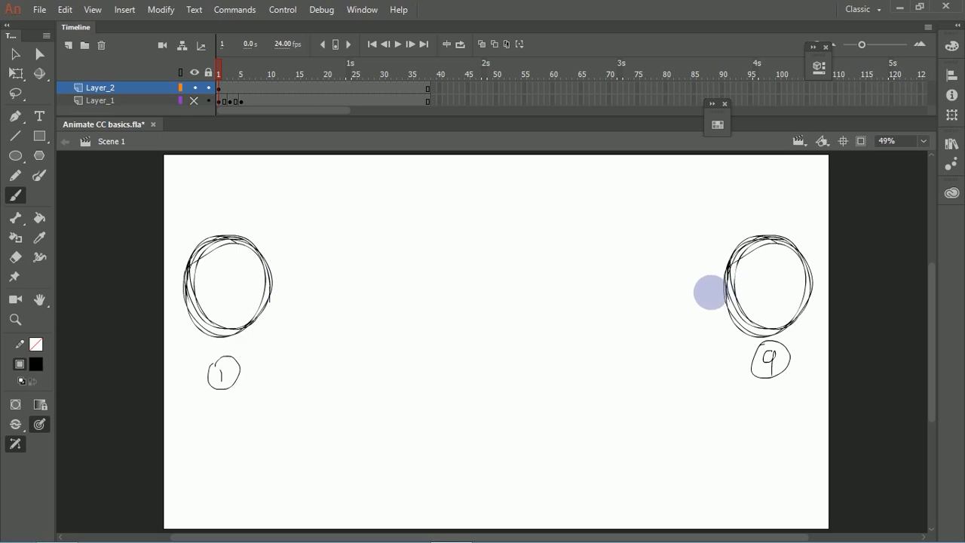
Step: Brush a horizontal line connecting the two circles, mark its midpoint with a vertical tick, and write (5) beneath it
drag(712, 291, 443, 278)
drag(283, 298, 768, 301)
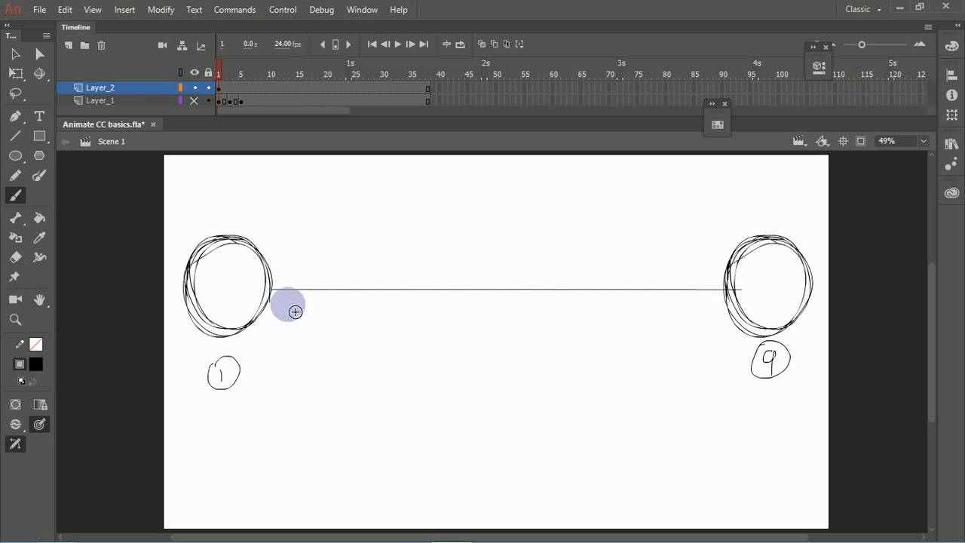
drag(510, 280, 508, 313)
mouse_move(497, 349)
mouse_down()
mouse_move(496, 377)
mouse_move(510, 386)
mouse_up()
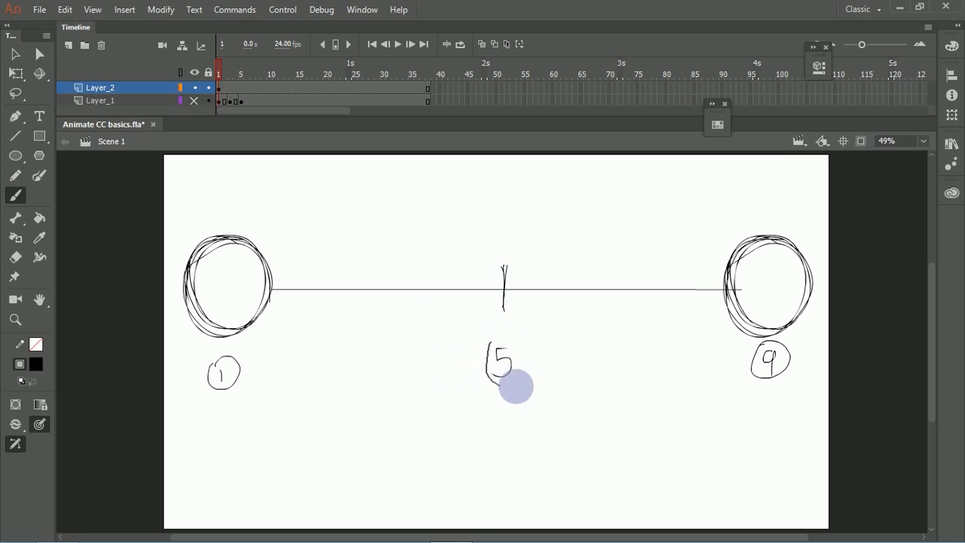
drag(519, 345, 516, 380)
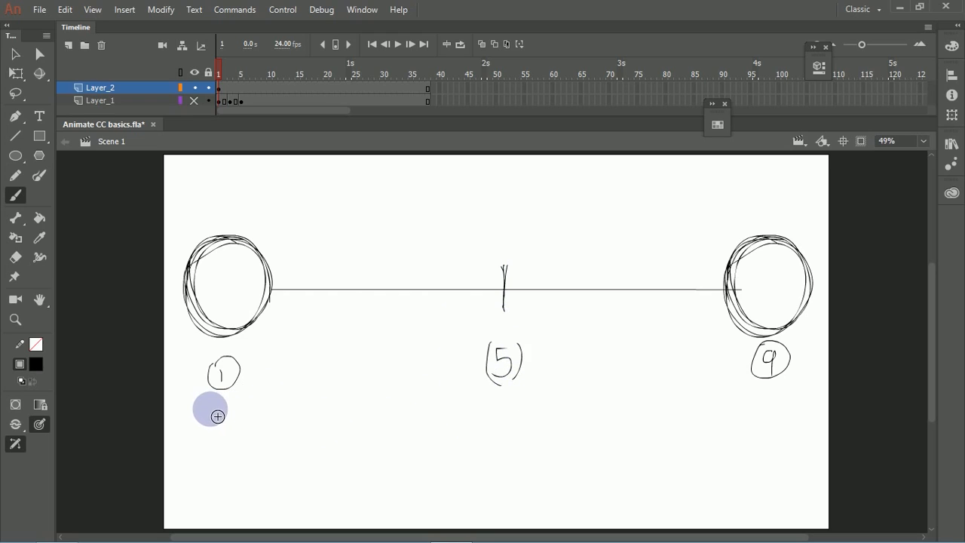
Step: Brush a K under the circled 1, a B under the (5), and a K under the circled 9
mouse_move(209, 405)
mouse_down()
mouse_move(213, 426)
mouse_move(240, 427)
mouse_up()
drag(494, 402, 495, 421)
mouse_move(760, 397)
mouse_down()
mouse_move(761, 421)
mouse_move(759, 409)
mouse_move(778, 421)
mouse_up()
Step: Copy the sketched circle above the circled 9 onto the midpoint tick above (5)
key(v)
drag(717, 209, 822, 337)
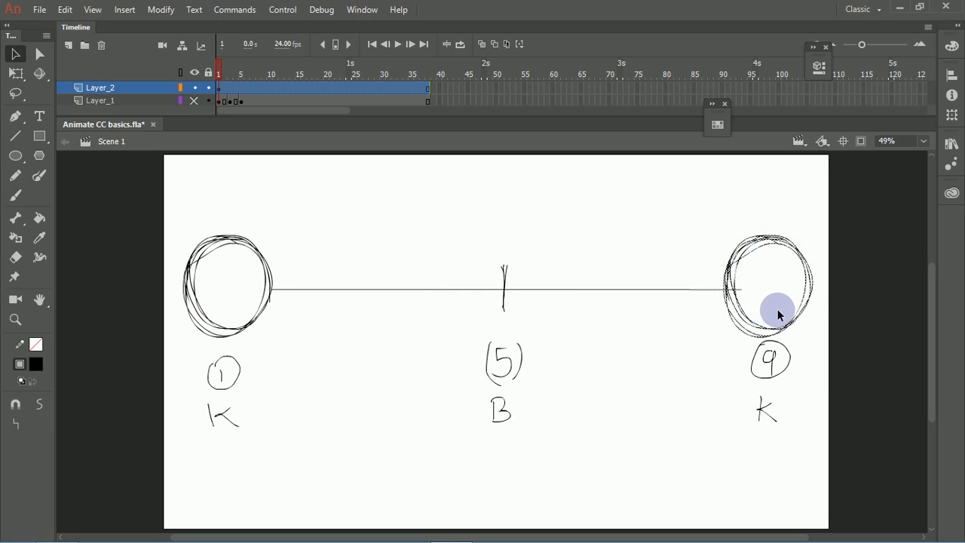
drag(774, 316, 532, 320)
click(549, 353)
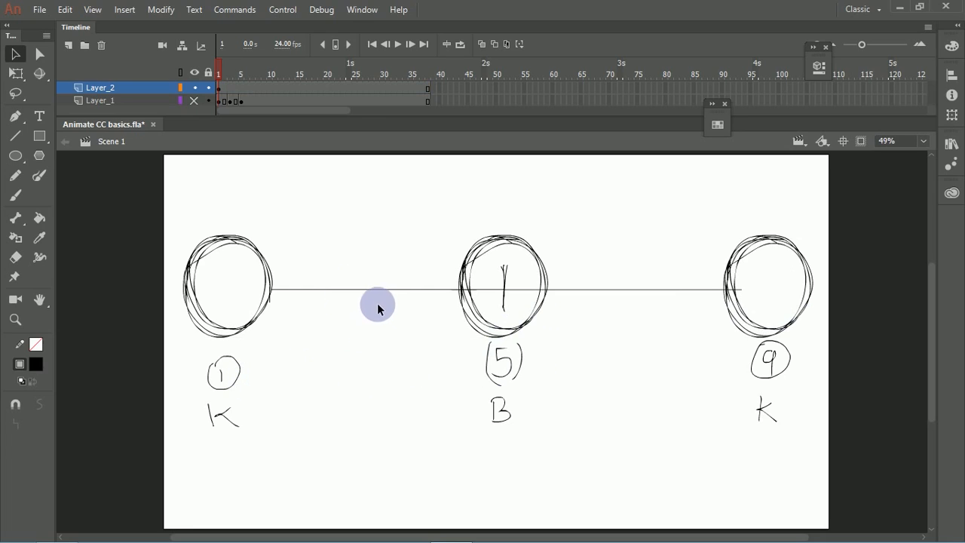
Step: Brush a tick midway between positions 1 and 5, label it 3, and place a copy of the sketched circle on it
key(b)
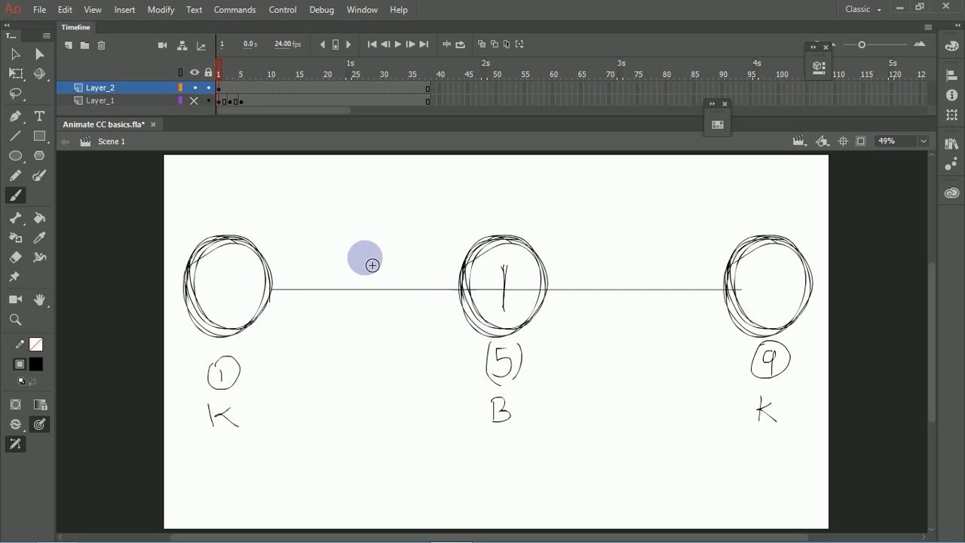
drag(365, 258, 364, 303)
drag(369, 260, 367, 317)
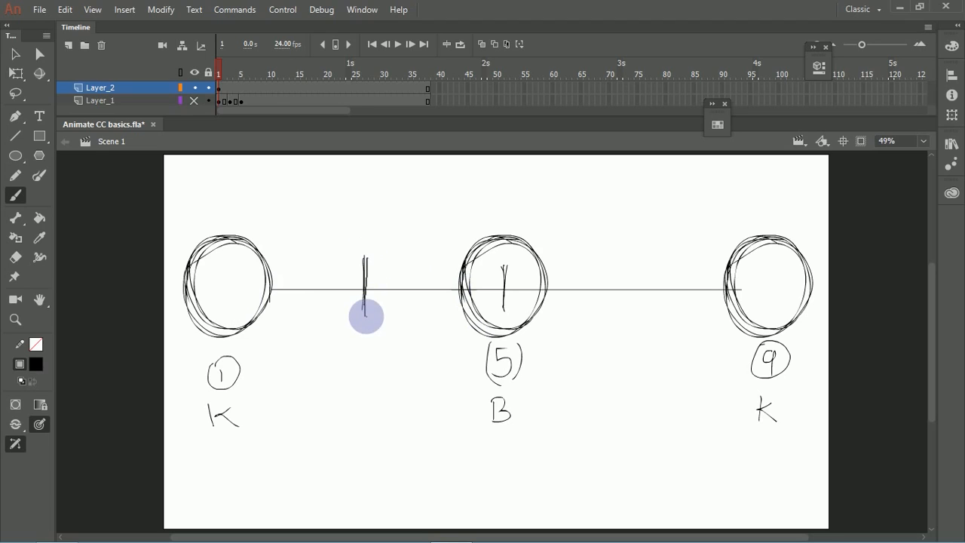
mouse_move(360, 379)
mouse_down()
mouse_move(370, 402)
mouse_move(359, 406)
mouse_up()
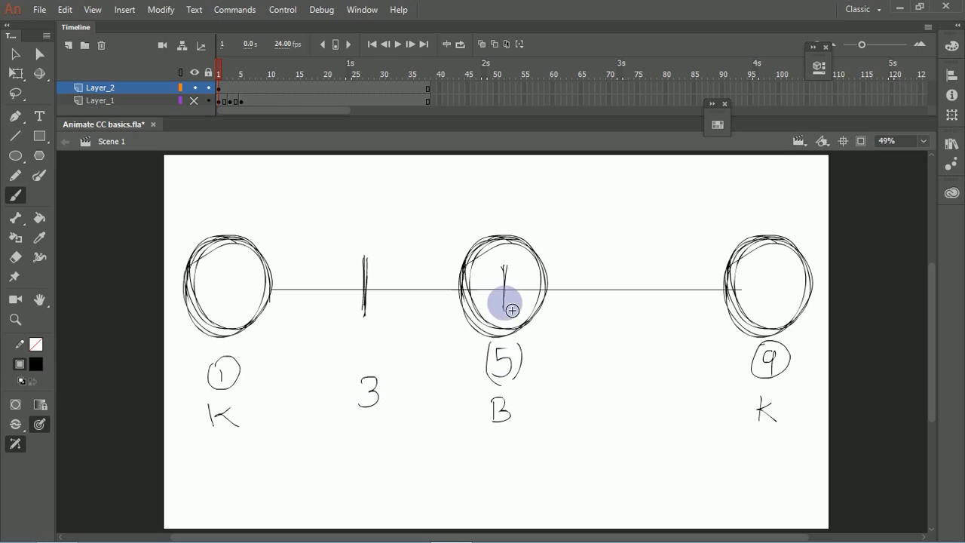
key(v)
mouse_move(445, 208)
mouse_down()
mouse_move(470, 269)
mouse_move(564, 340)
mouse_move(473, 328)
mouse_move(384, 334)
mouse_up()
click(417, 359)
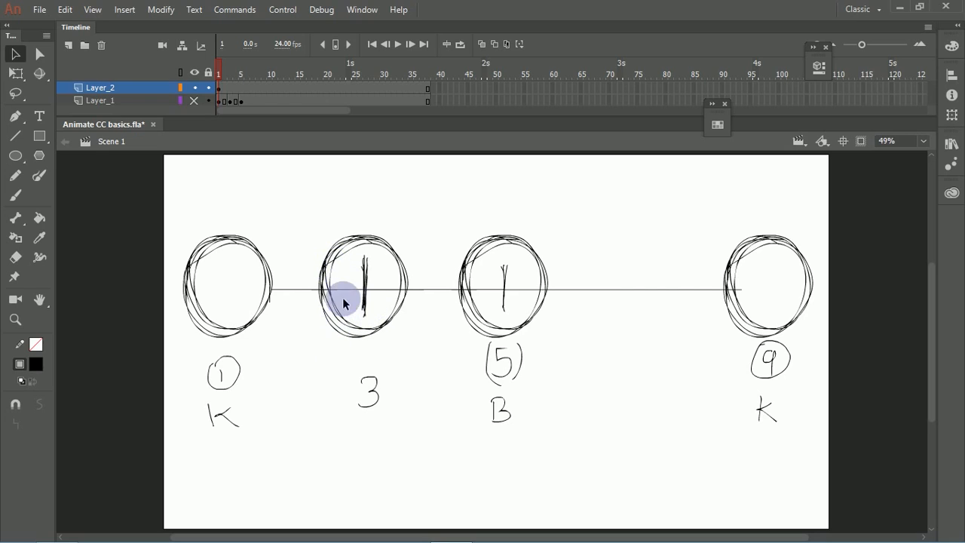
Step: Brush a tick midway between positions 1 and 3, place a circle copy on it, and label it 2
key(b)
drag(295, 265, 294, 311)
key(v)
mouse_move(332, 249)
mouse_down()
mouse_move(349, 293)
mouse_move(422, 347)
mouse_move(400, 328)
mouse_move(308, 323)
mouse_move(319, 319)
mouse_move(326, 362)
mouse_up()
click(327, 382)
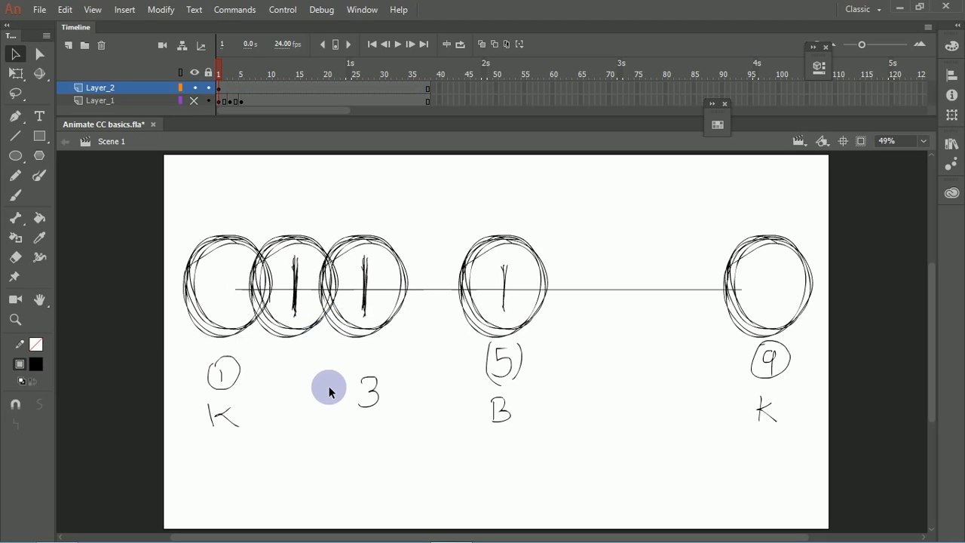
key(b)
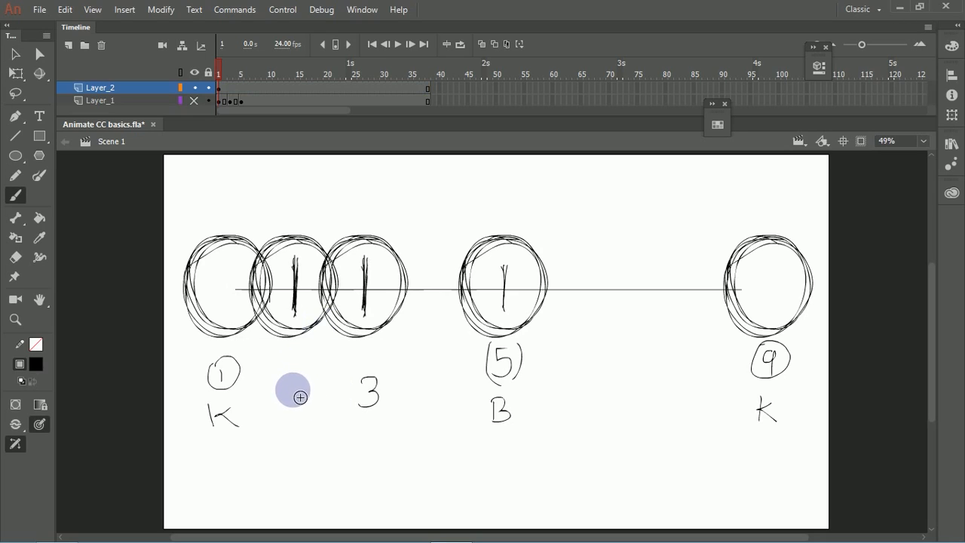
drag(291, 386, 313, 406)
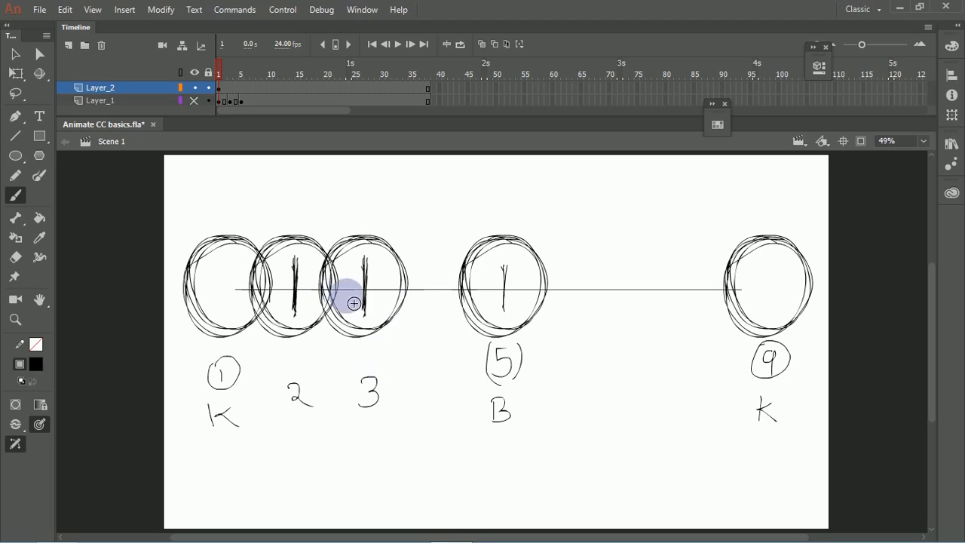
Step: Brush a tick midway between positions 3 and 5, place a circle copy on it, and label it 4
key(v)
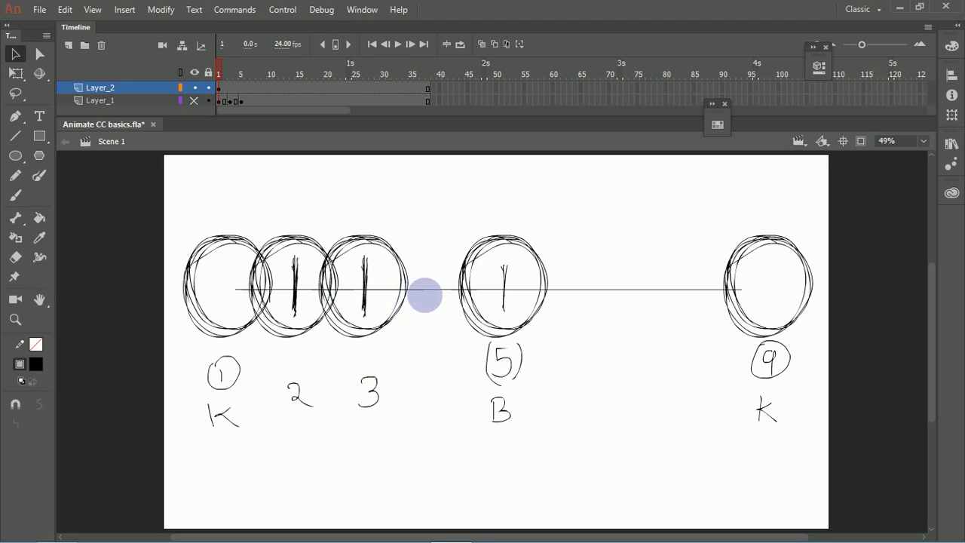
key(b)
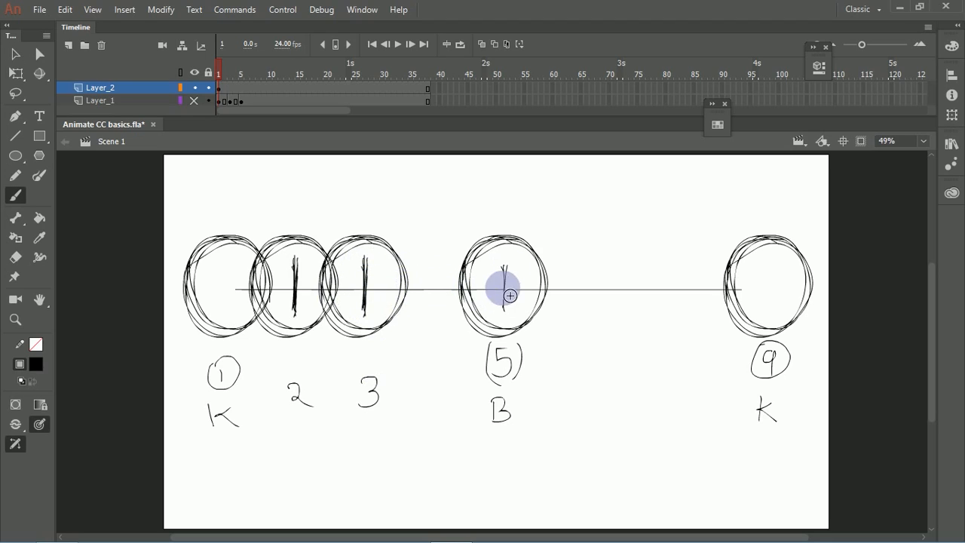
drag(433, 273, 434, 298)
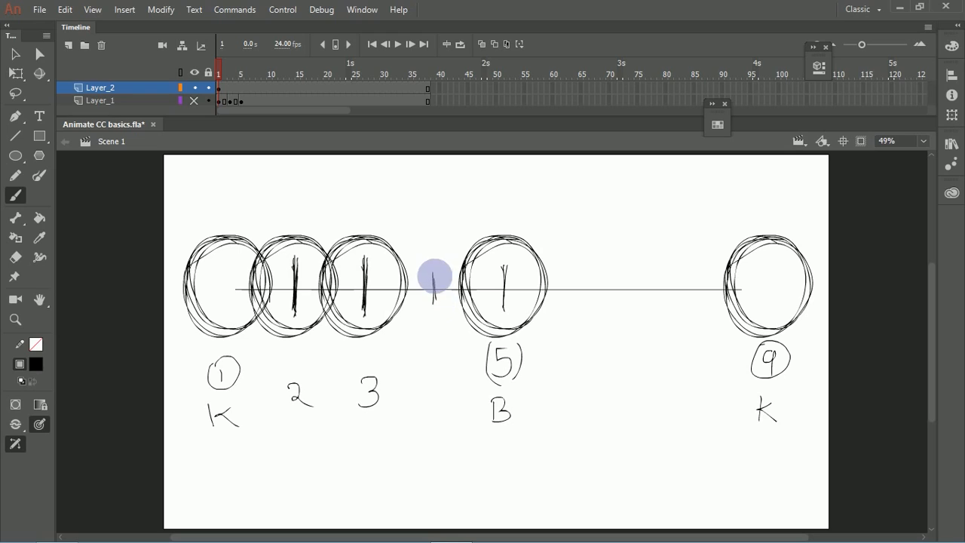
key(v)
drag(460, 206, 457, 323)
click(442, 361)
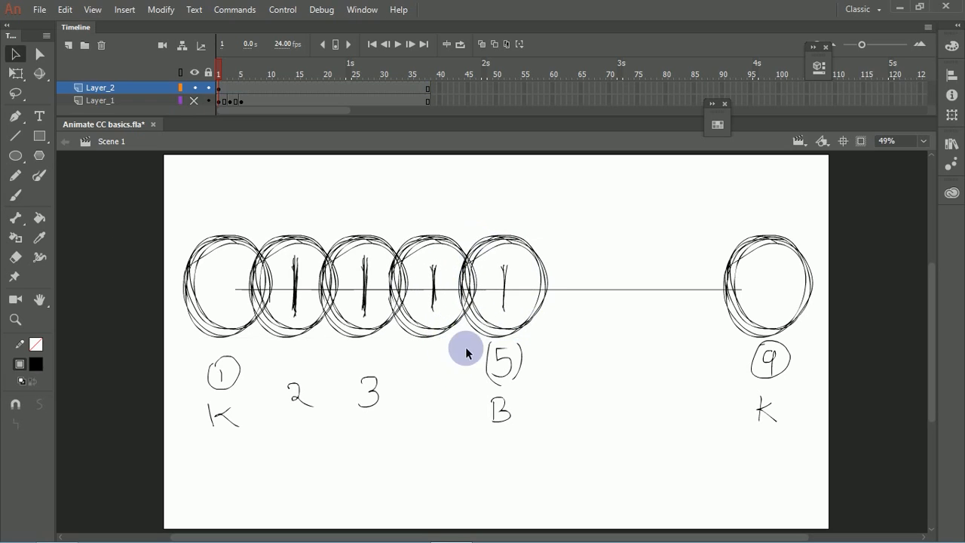
key(b)
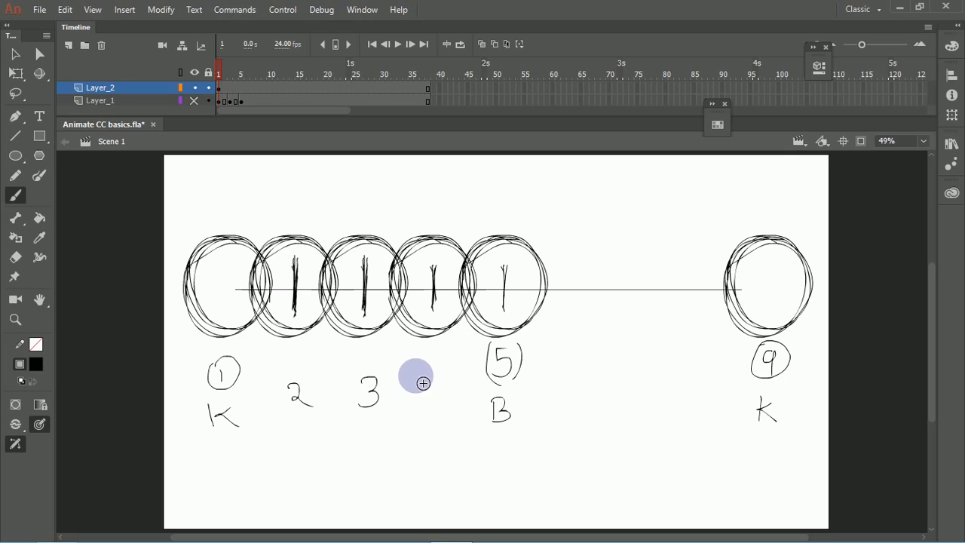
drag(411, 385, 429, 396)
Step: Brush a tick midway between positions 5 and 9, label it 7, and place a circle copy on it
drag(626, 262, 625, 302)
drag(622, 346, 631, 369)
key(v)
mouse_move(714, 223)
mouse_down()
mouse_move(744, 274)
mouse_move(826, 338)
mouse_move(733, 323)
mouse_move(643, 333)
mouse_up()
click(670, 361)
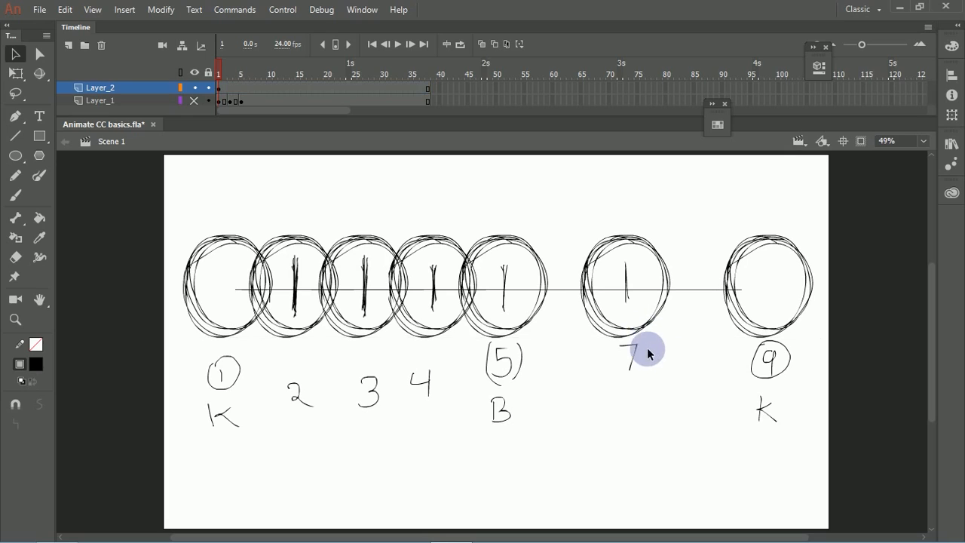
Step: Brush a tick midway between positions 5 and 7, label it 6, and place a circle copy on it
key(b)
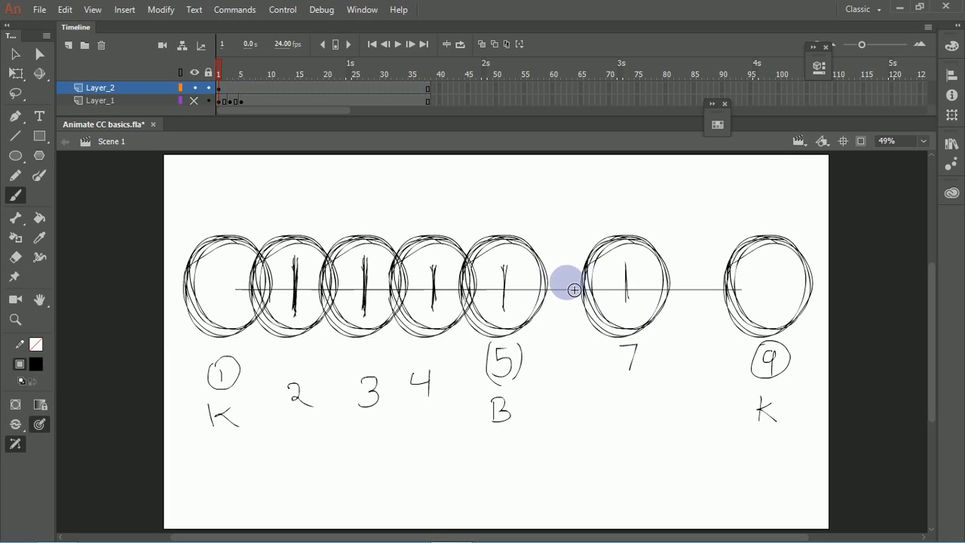
drag(563, 270, 563, 309)
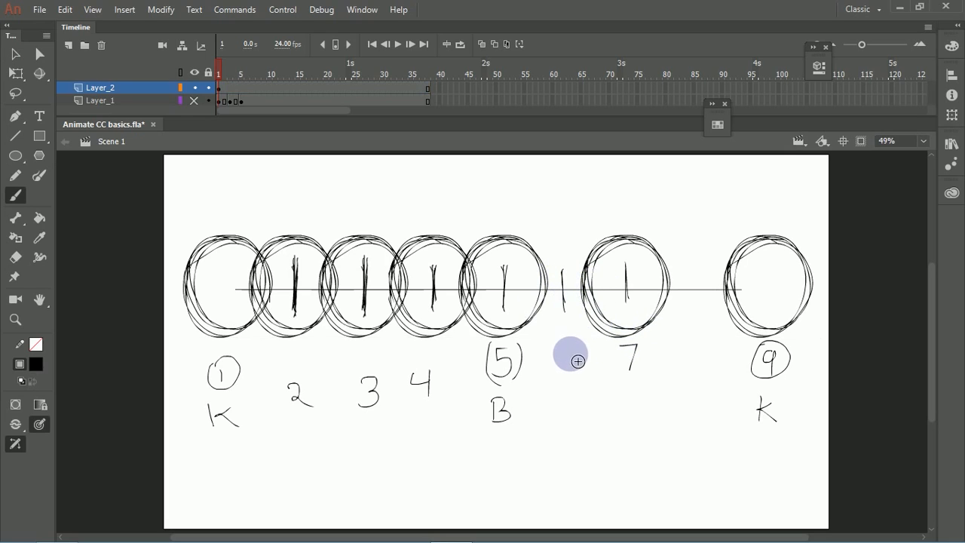
mouse_move(571, 351)
mouse_down()
mouse_move(569, 372)
mouse_move(578, 368)
mouse_up()
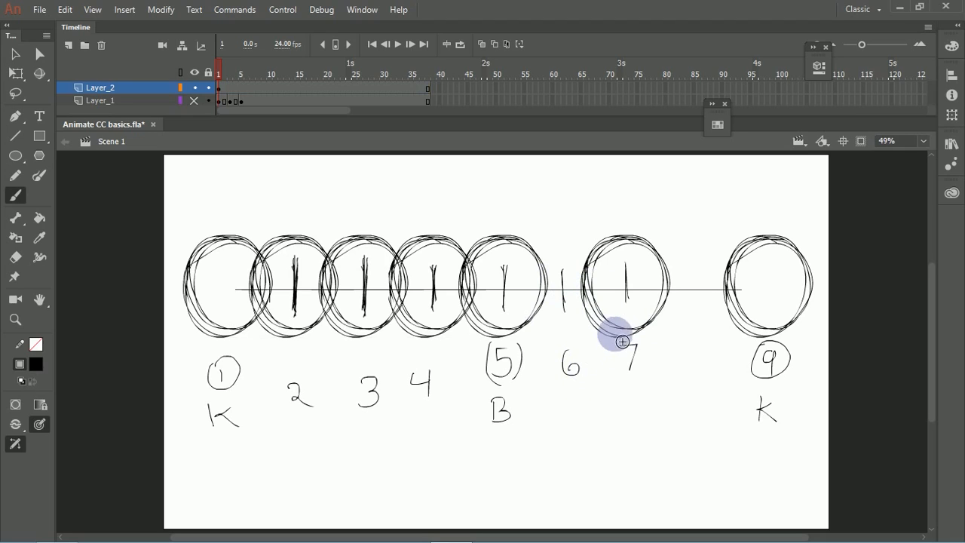
key(v)
drag(577, 228, 656, 342)
click(657, 345)
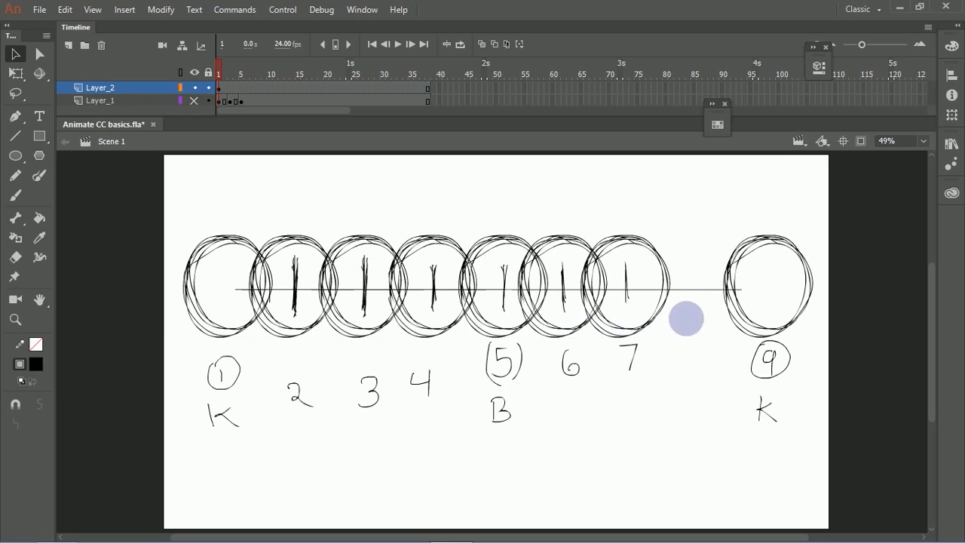
Step: Brush a tick midway between positions 7 and 9 and place a copy of the sketched circle on it
key(b)
drag(687, 273, 687, 306)
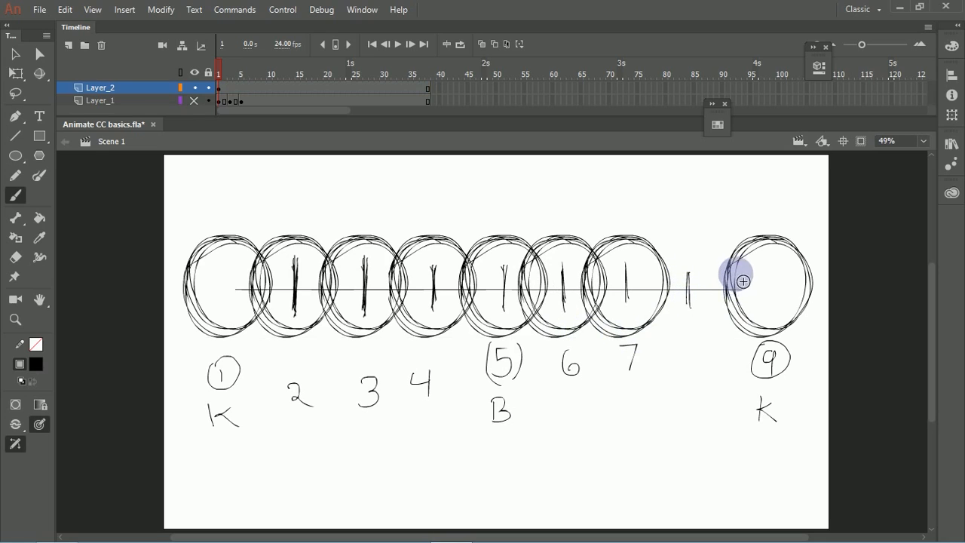
key(v)
mouse_move(721, 219)
mouse_down()
mouse_move(819, 337)
mouse_move(701, 329)
mouse_move(707, 335)
mouse_up()
click(705, 363)
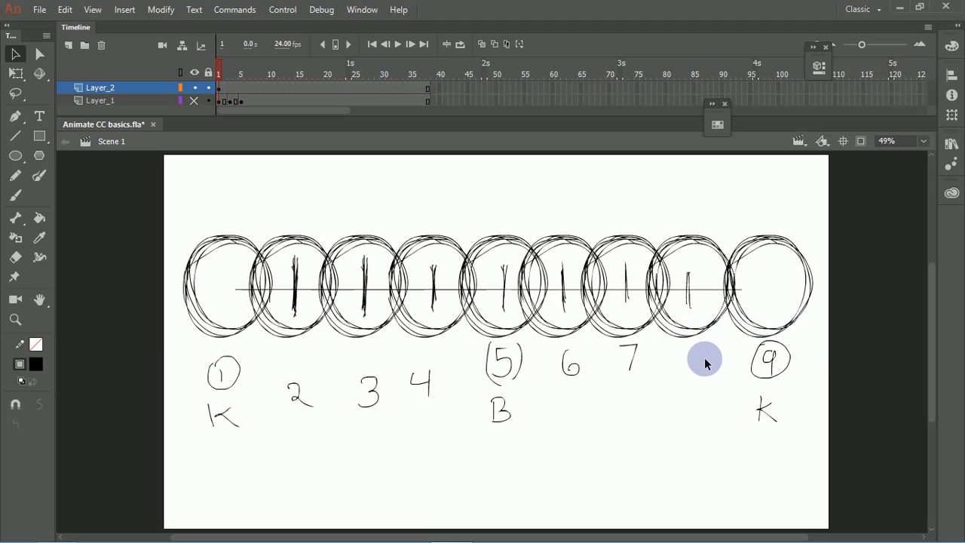
Step: Add a new layer above Layer_2 and draw a solid black circle over the sketched circle at position 1
key(ctrl+minus)
key(ctrl+equal)
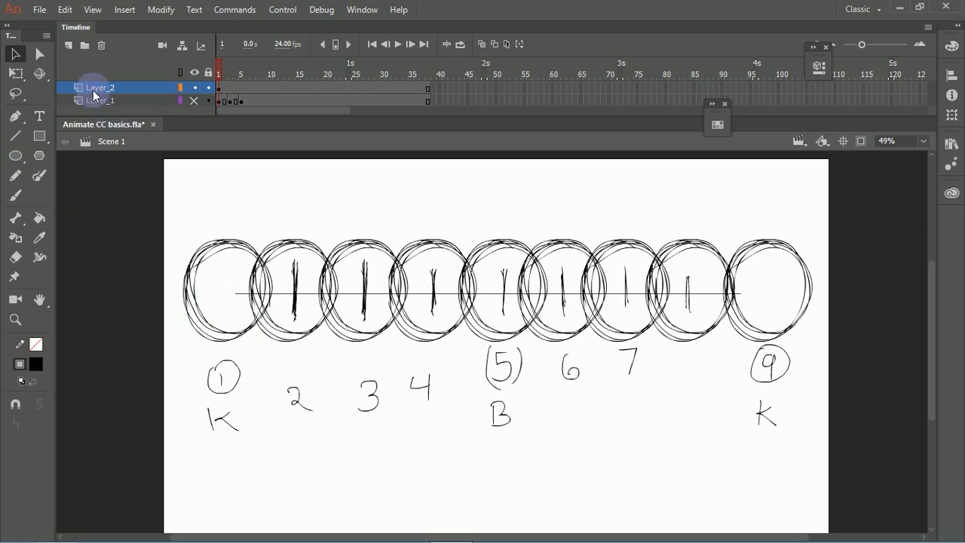
click(68, 46)
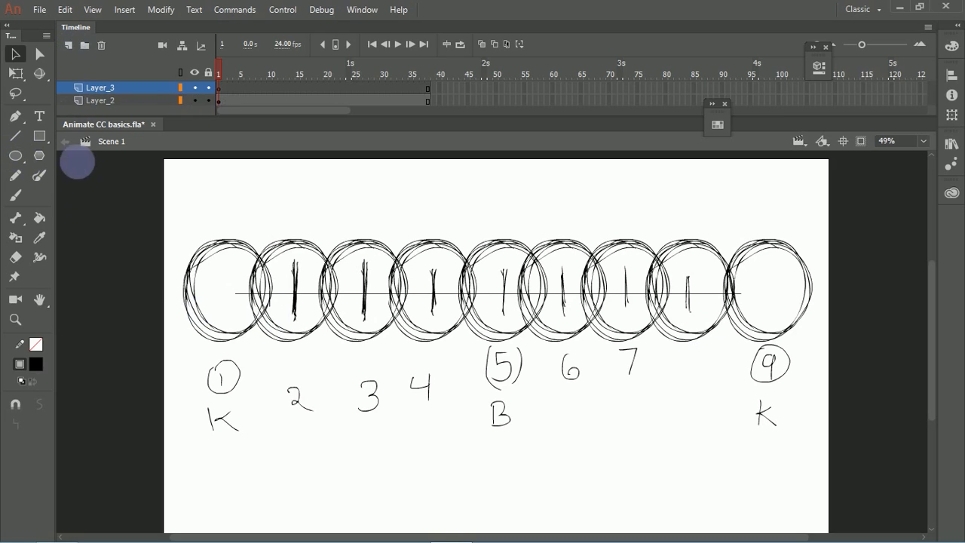
click(27, 161)
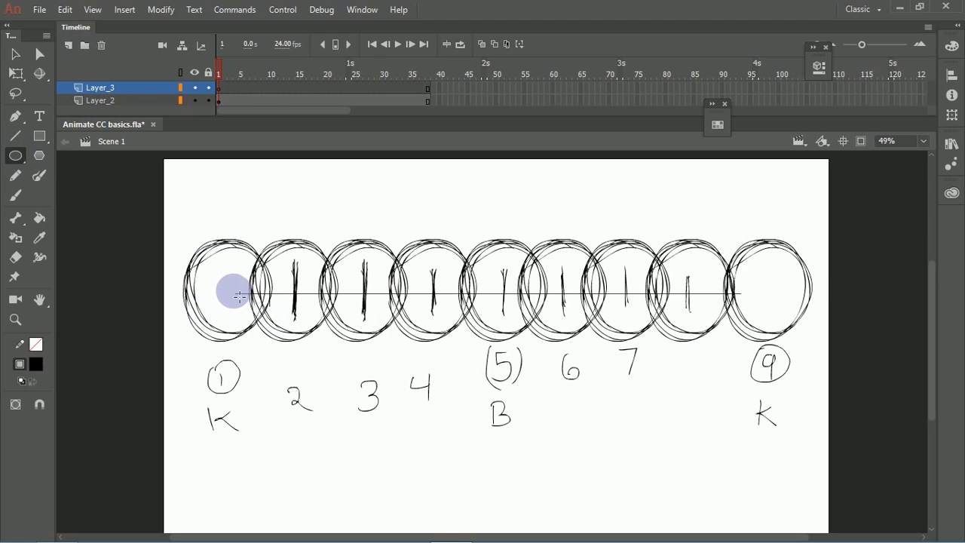
mouse_move(229, 280)
mouse_down()
mouse_move(274, 334)
mouse_move(263, 328)
mouse_up()
Step: Select the black circle and nudge it slightly down and left to align with the sketched circle at position 1
key(v)
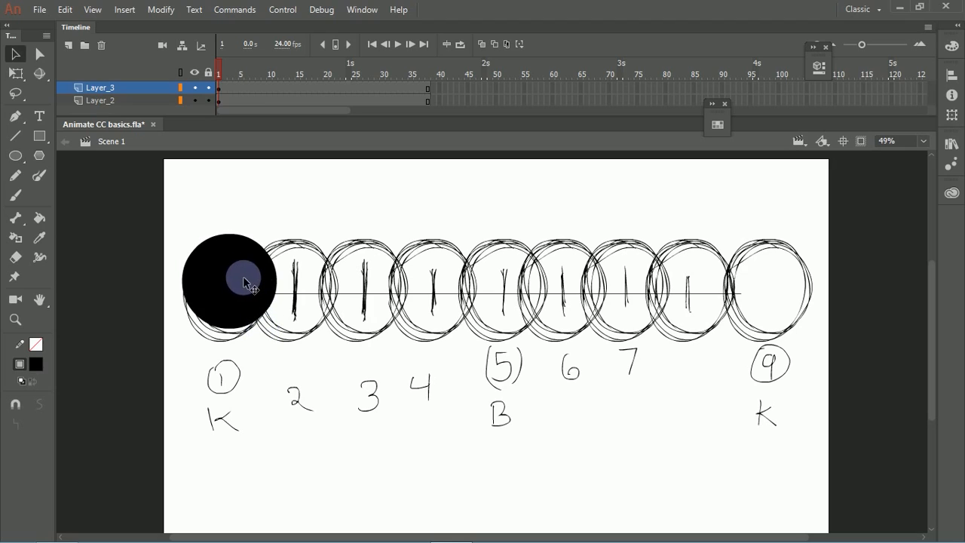
click(249, 284)
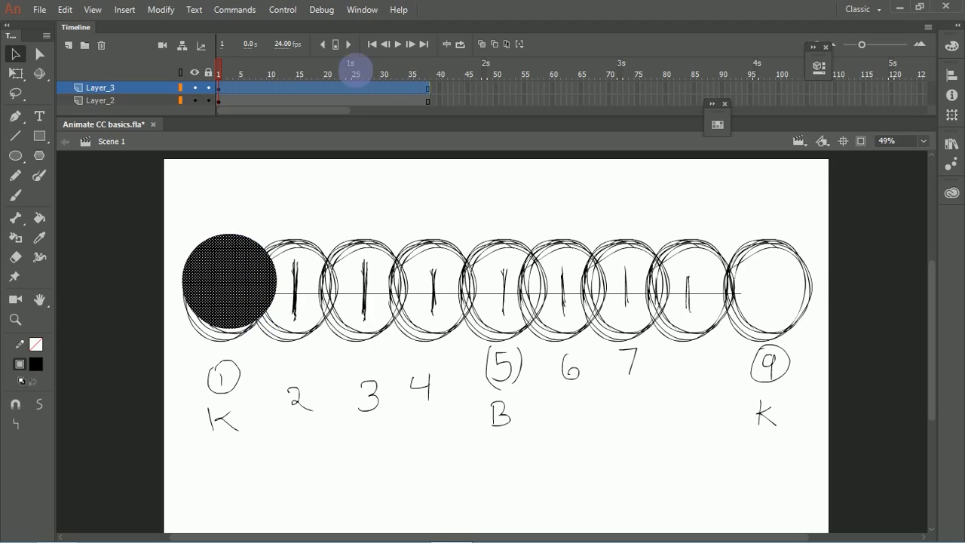
key(Down)
key(Down)
key(Down)
key(Down)
key(Down)
key(Down)
key(Down)
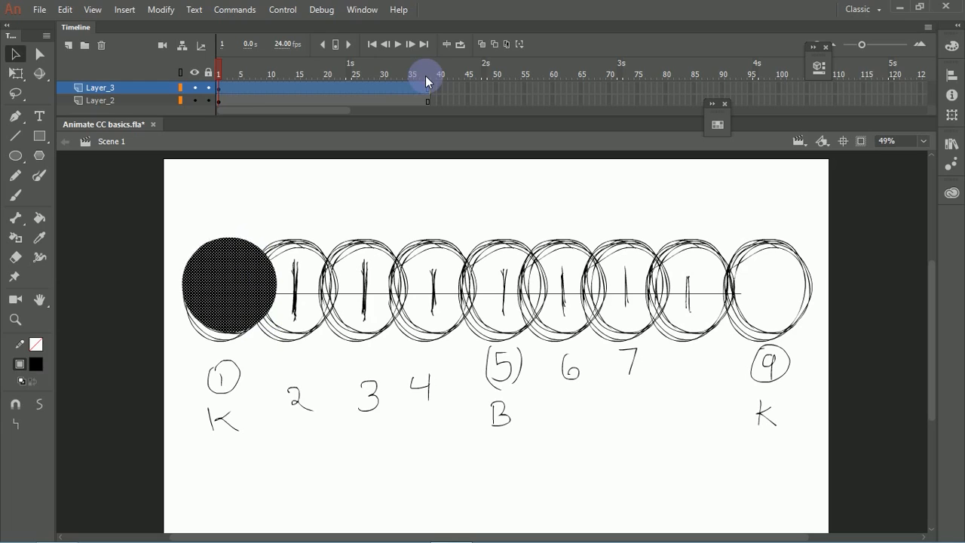
key(Left)
key(Left)
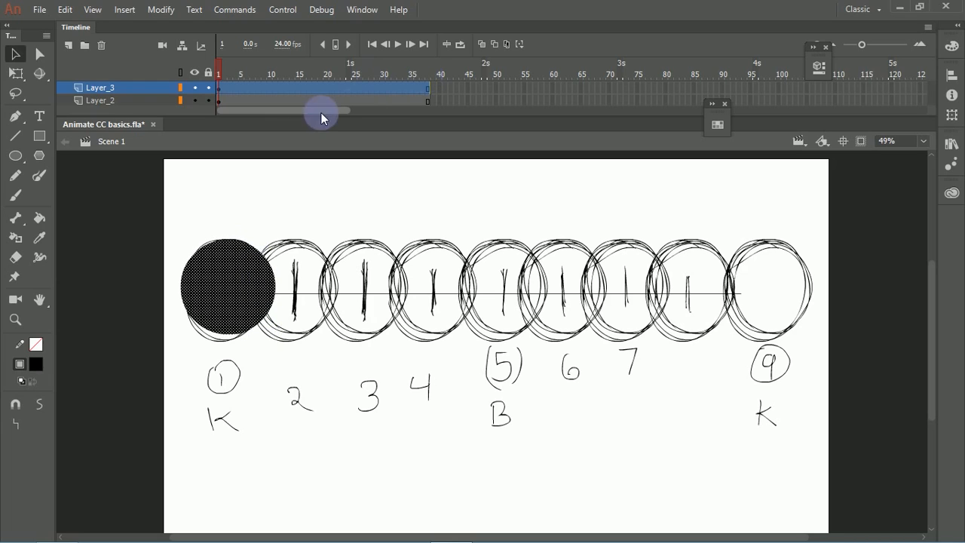
Step: Insert a keyframe on Layer_3, move the black circle onto position 2, and shift that keyframe to frame 2
click(142, 171)
click(228, 89)
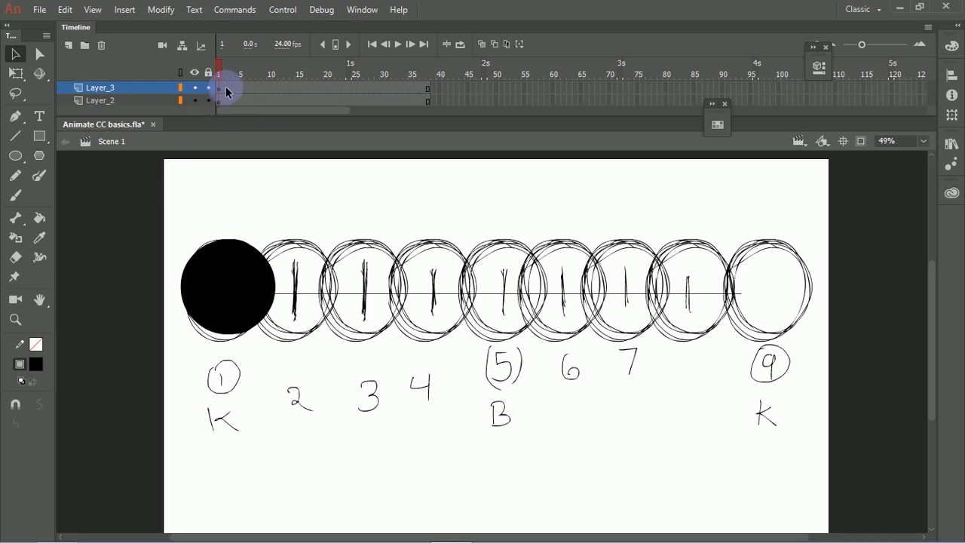
click(224, 89)
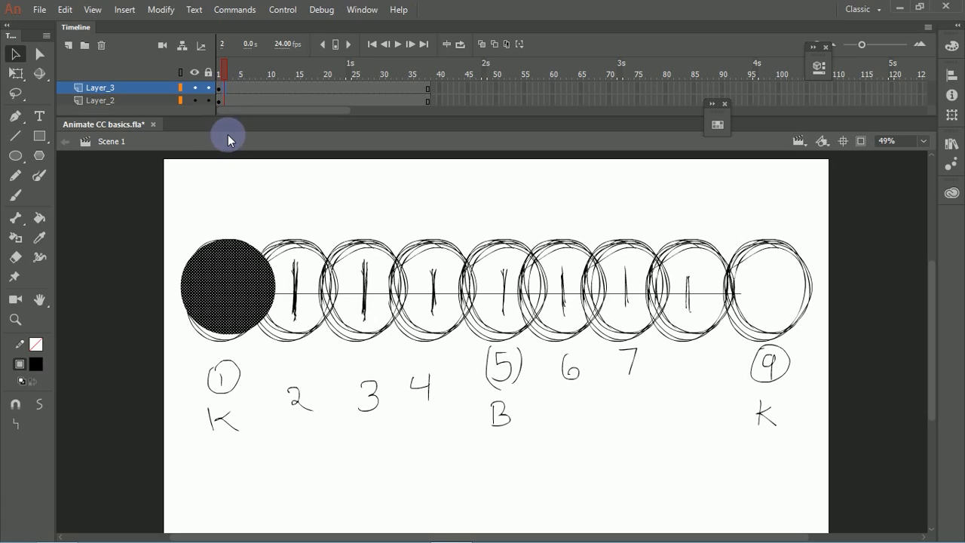
right_click(229, 90)
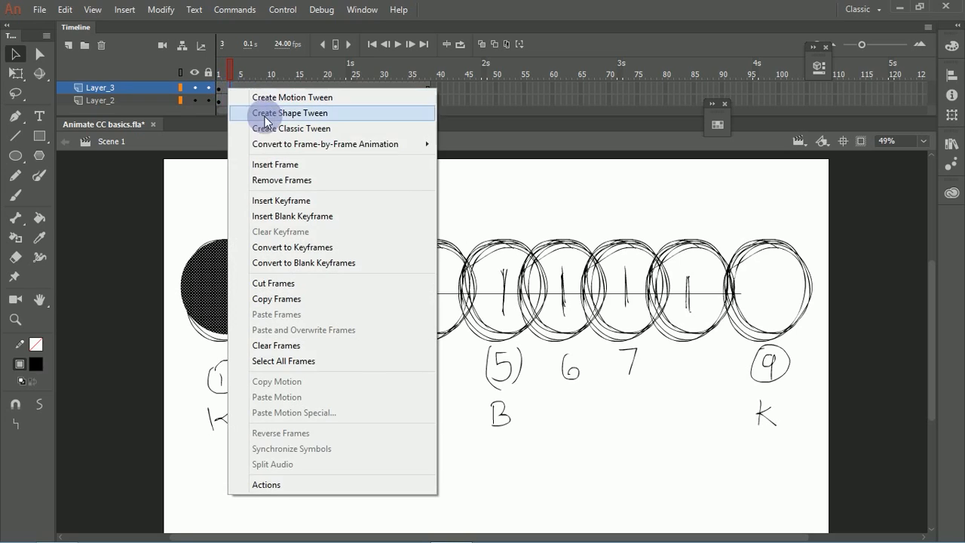
click(296, 202)
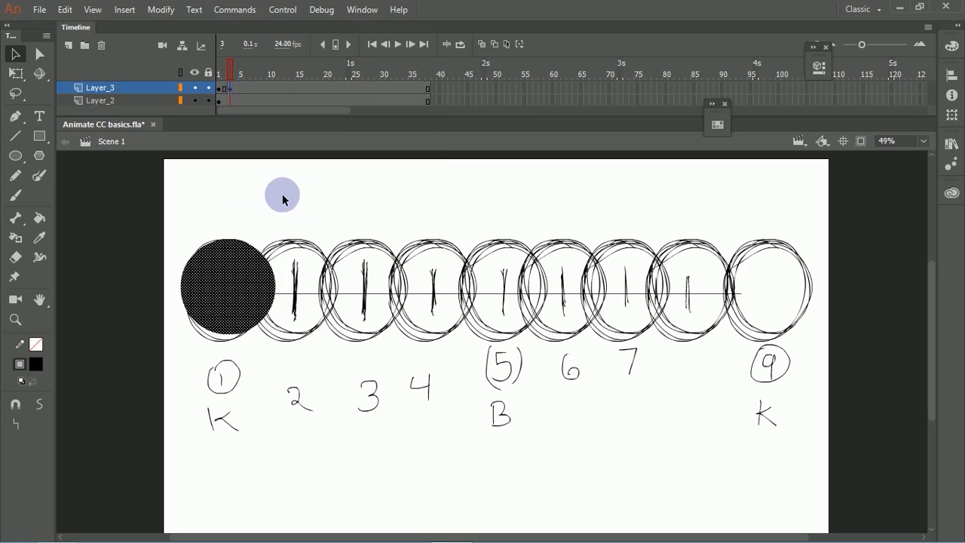
drag(244, 278, 305, 285)
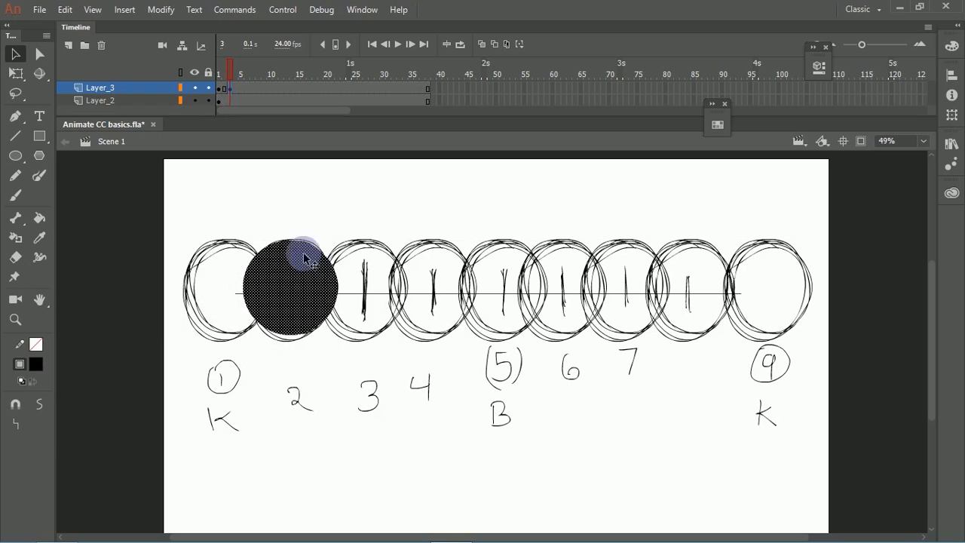
click(229, 91)
drag(229, 91, 226, 92)
Step: Add keyframes at frames 3 and 4 of Layer_3, moving the black circle onto positions 3 and 4 respectively
click(232, 90)
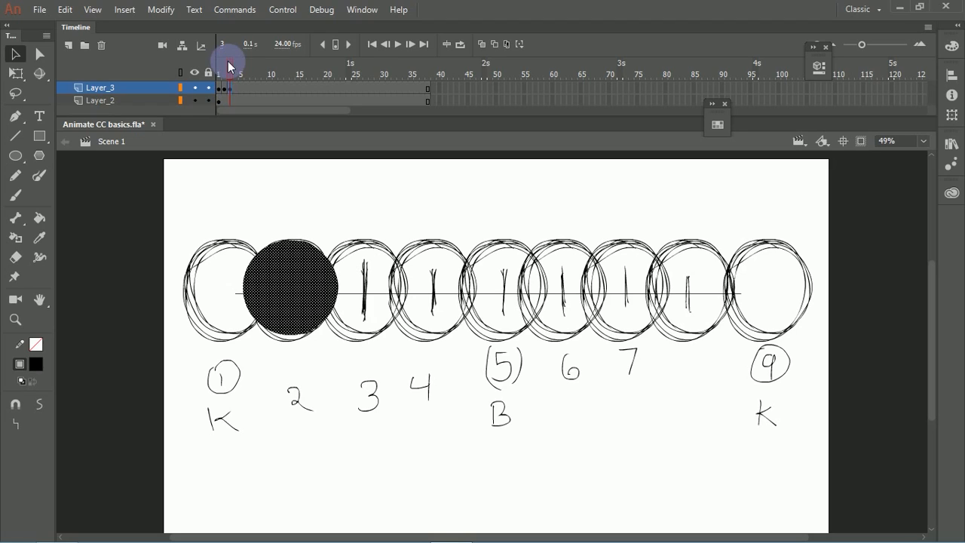
drag(301, 280, 370, 279)
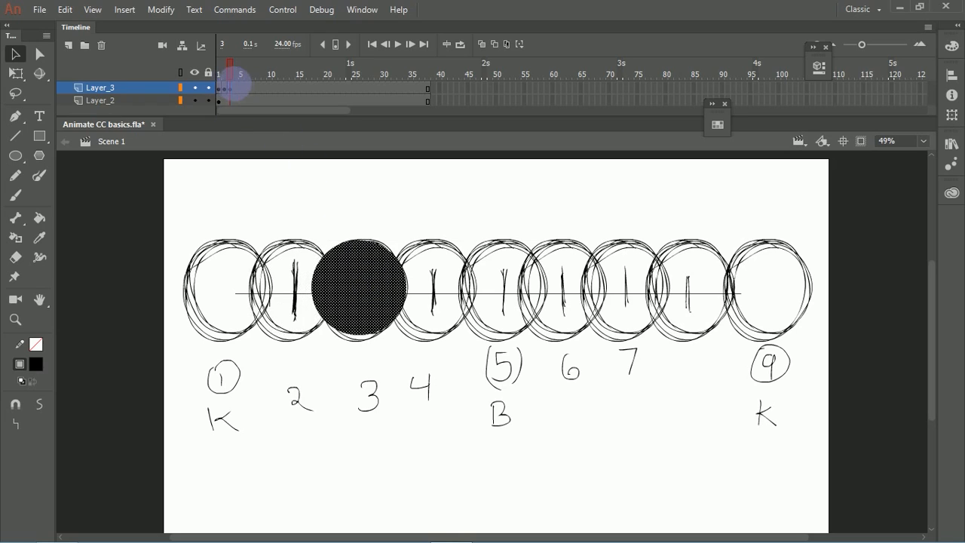
click(236, 89)
drag(367, 285, 439, 294)
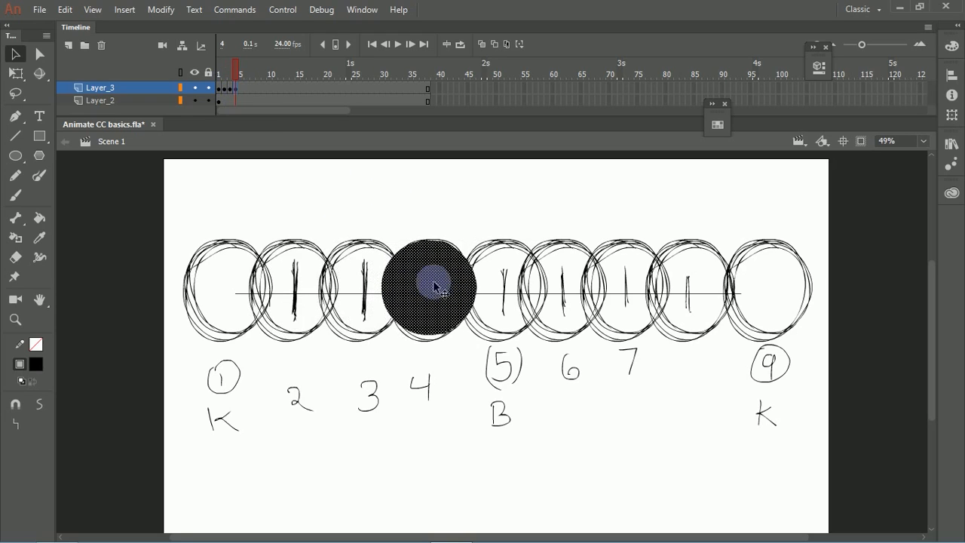
Step: Add keyframes at frames 5 and 6 of Layer_3, undoing the extra inserted frame, and move the circle onto positions 5 and 6
click(241, 89)
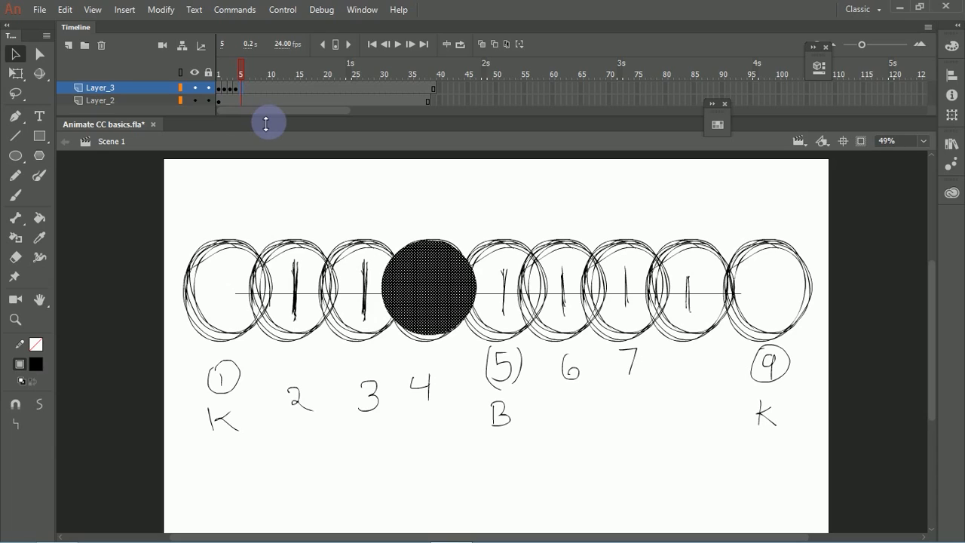
key(ctrl+z)
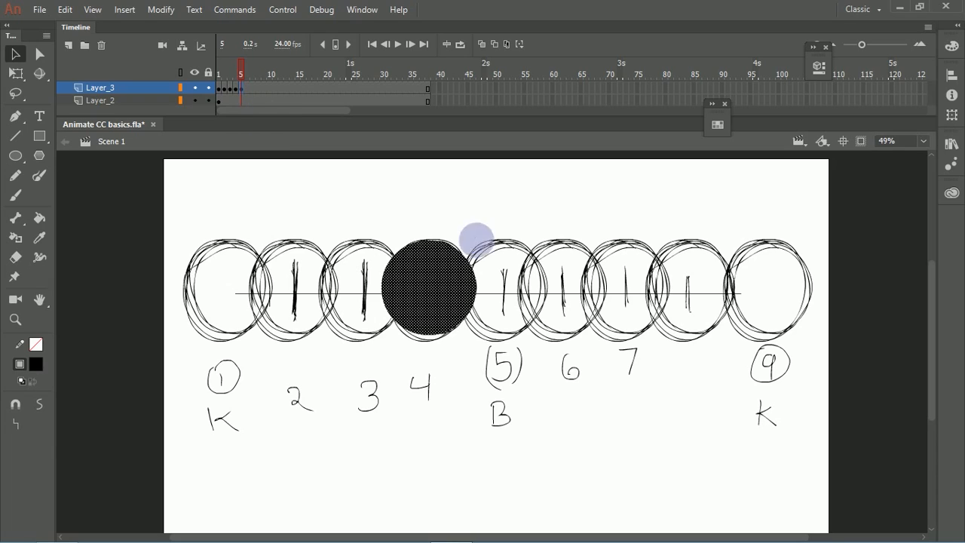
drag(435, 304, 507, 303)
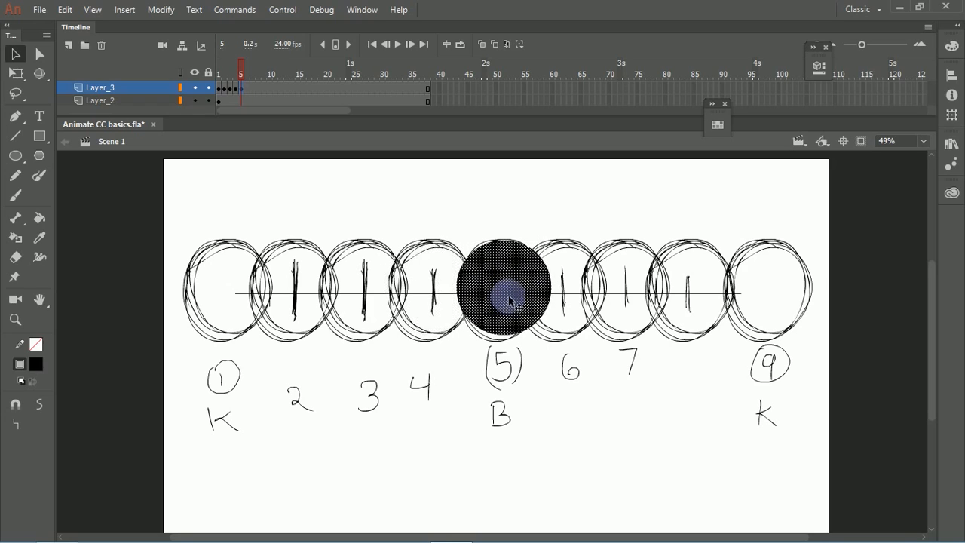
click(250, 89)
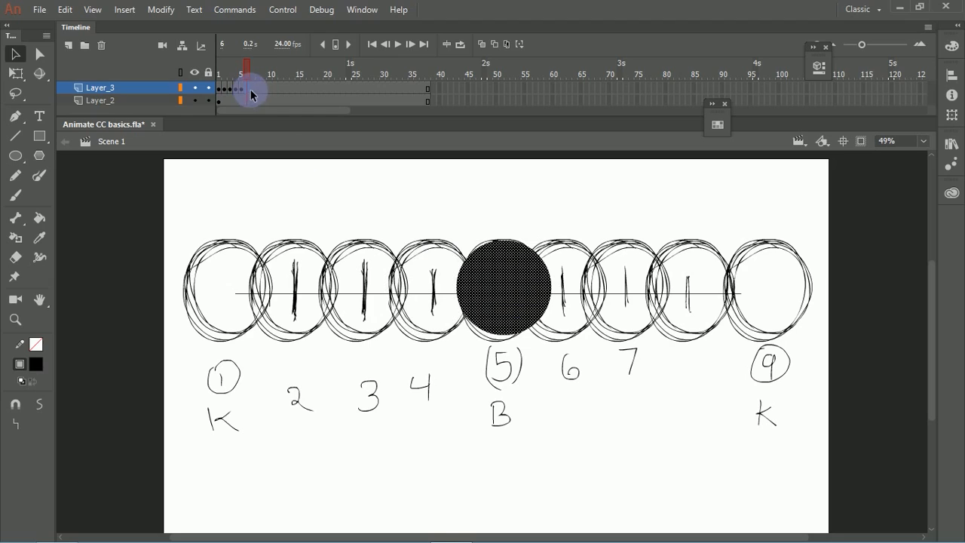
key(F6)
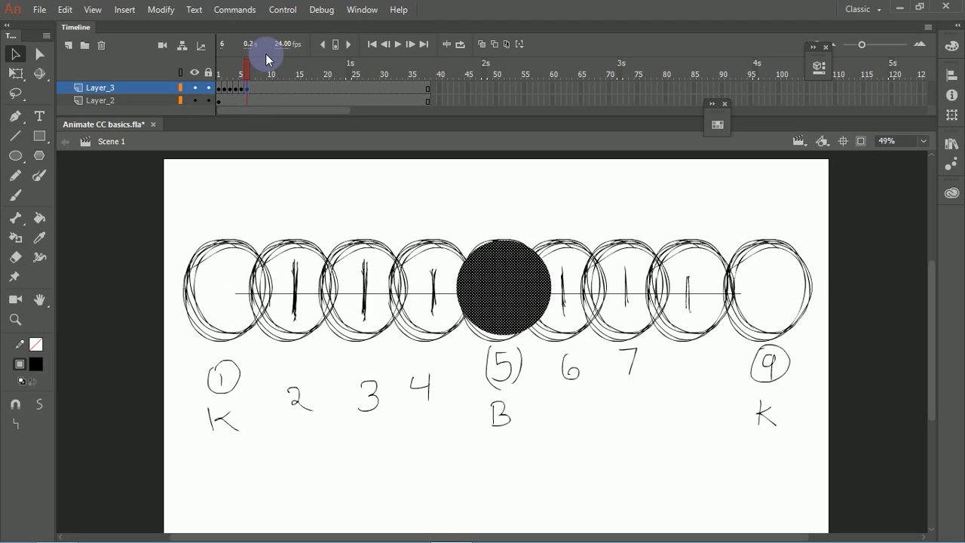
drag(482, 300, 542, 299)
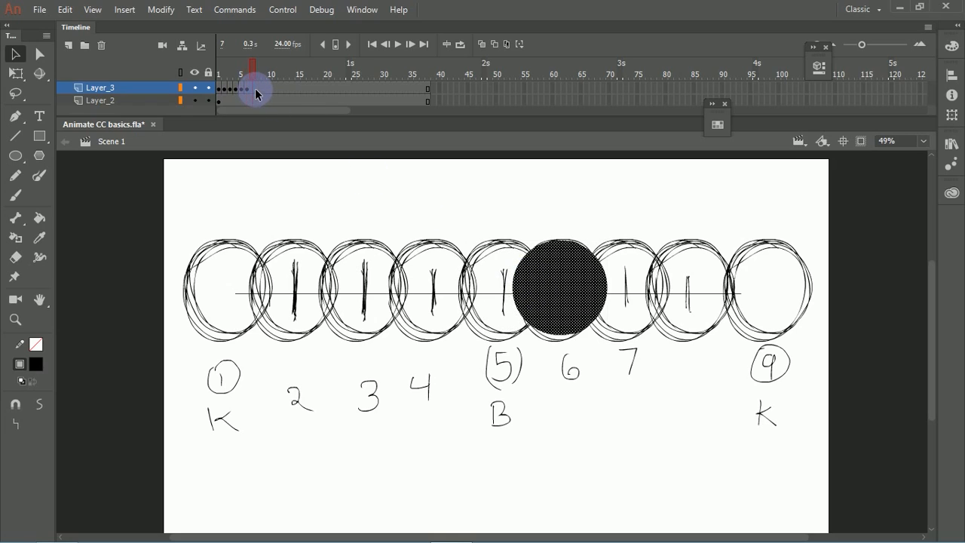
Step: Add keyframes at frames 7, 8 and 9 of Layer_3, moving the black circle one position further each time up to position 9
key(F6)
drag(556, 278, 619, 266)
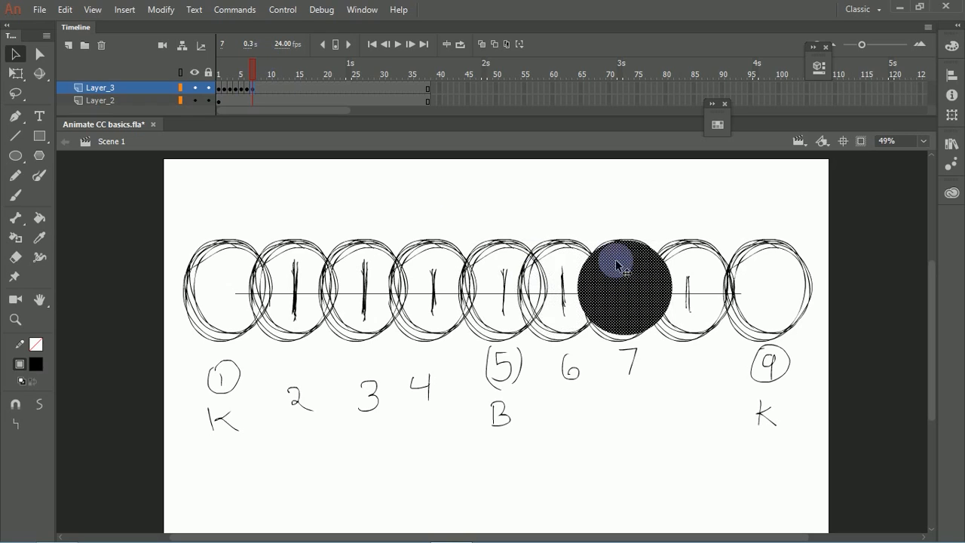
click(261, 89)
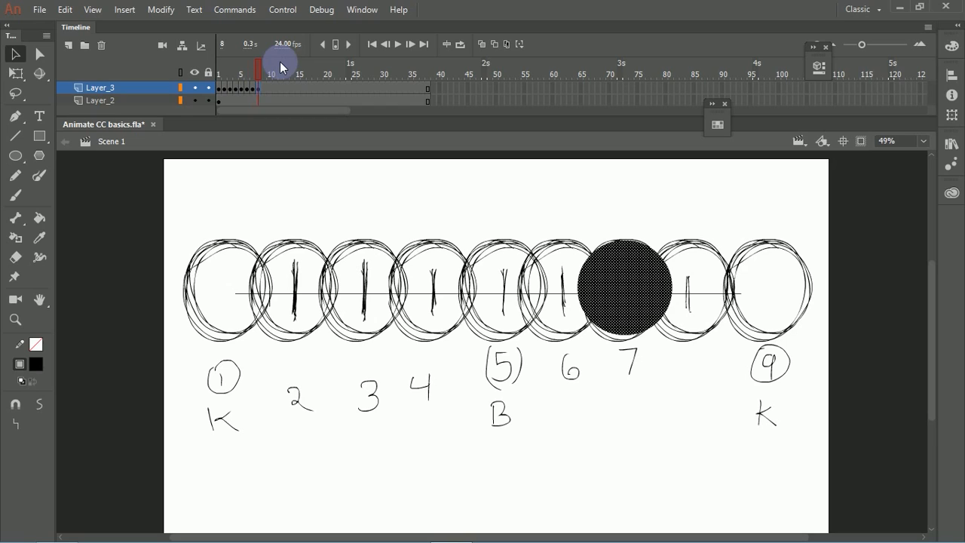
drag(658, 281, 697, 289)
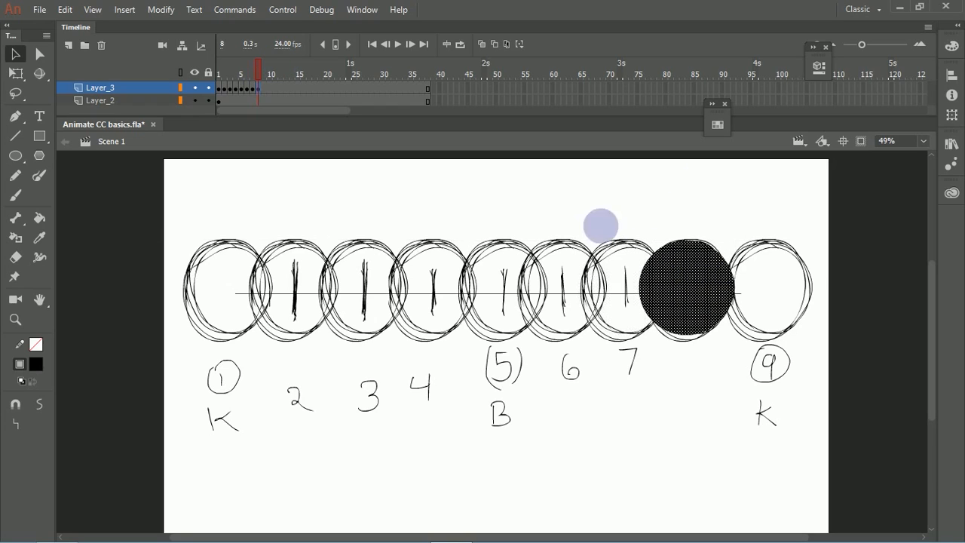
click(266, 89)
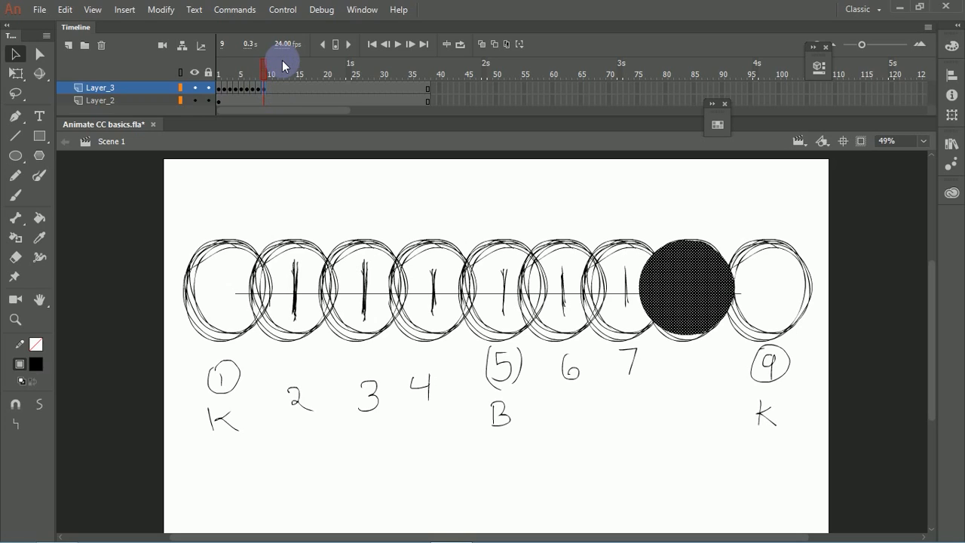
drag(689, 280, 779, 286)
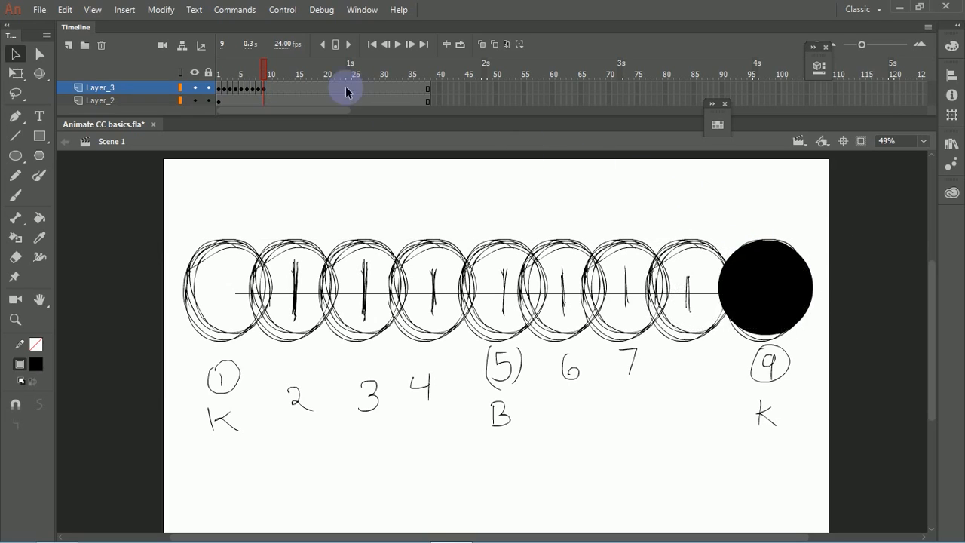
Step: Hide the sketched chart on Layer_2 and play the circle animation twice from frame 1
drag(263, 71, 188, 92)
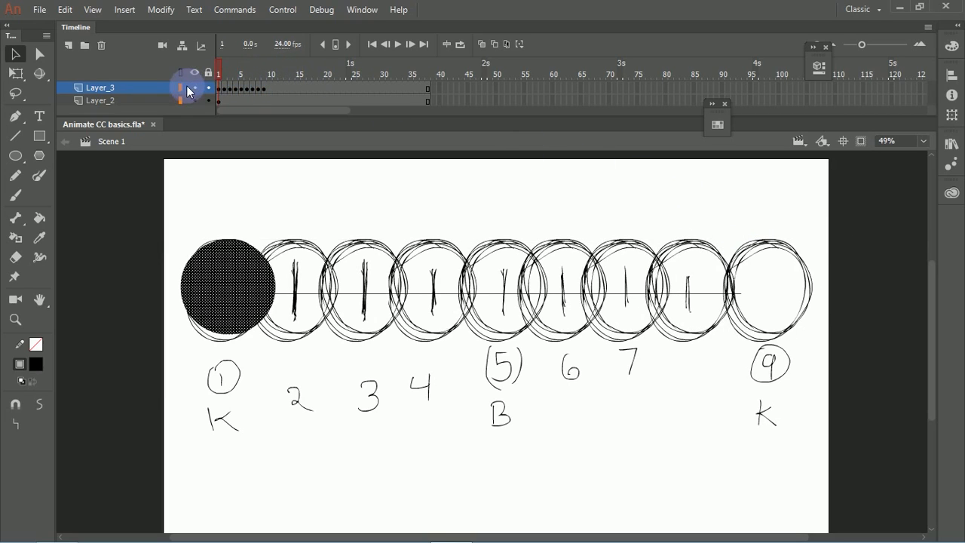
click(193, 100)
mouse_move(220, 64)
mouse_down()
mouse_move(266, 69)
mouse_move(209, 75)
mouse_up()
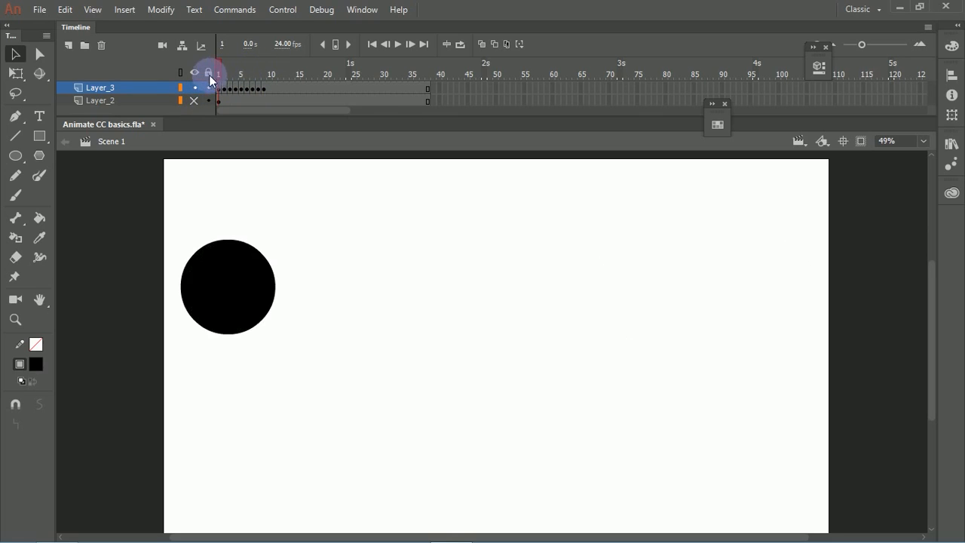
key(Return)
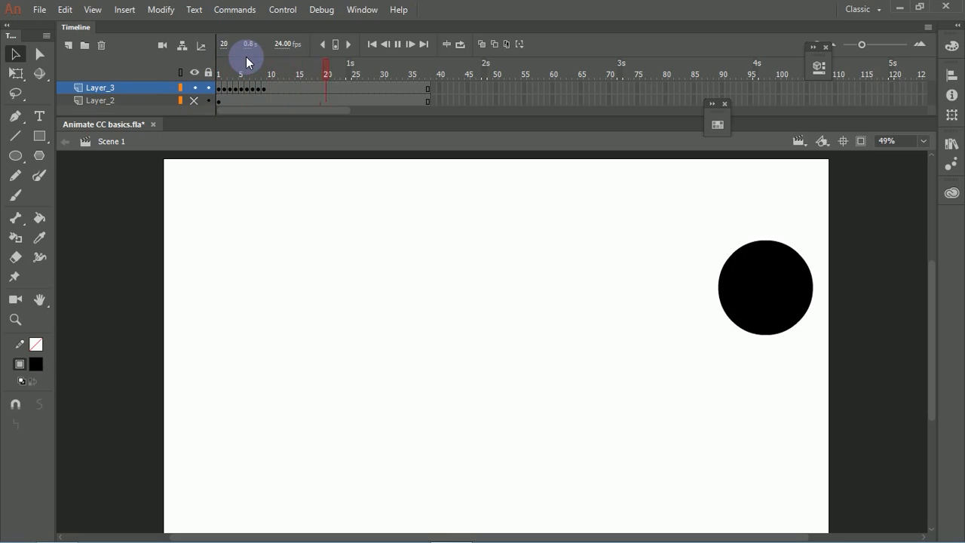
drag(249, 74, 214, 77)
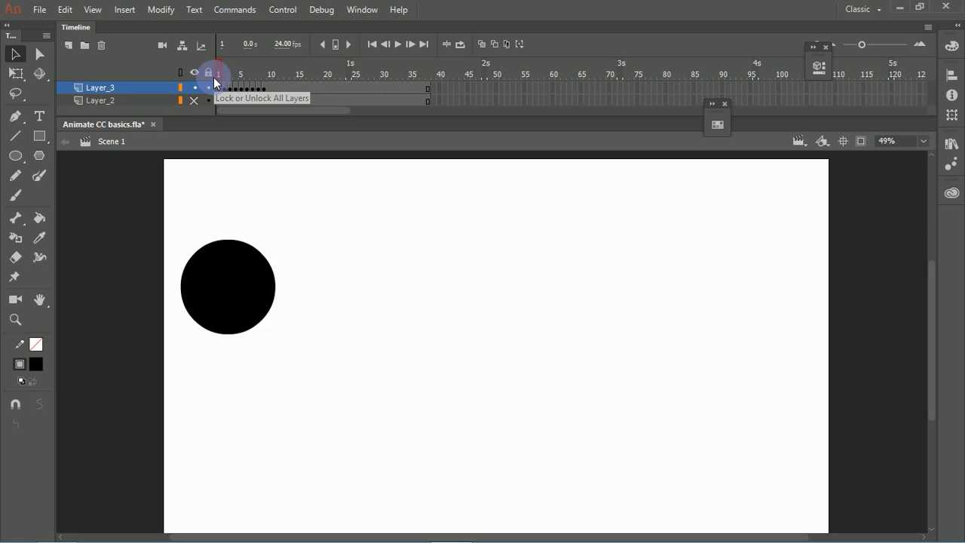
mouse_move(222, 75)
mouse_down()
mouse_move(241, 68)
mouse_move(209, 76)
mouse_up()
click(238, 87)
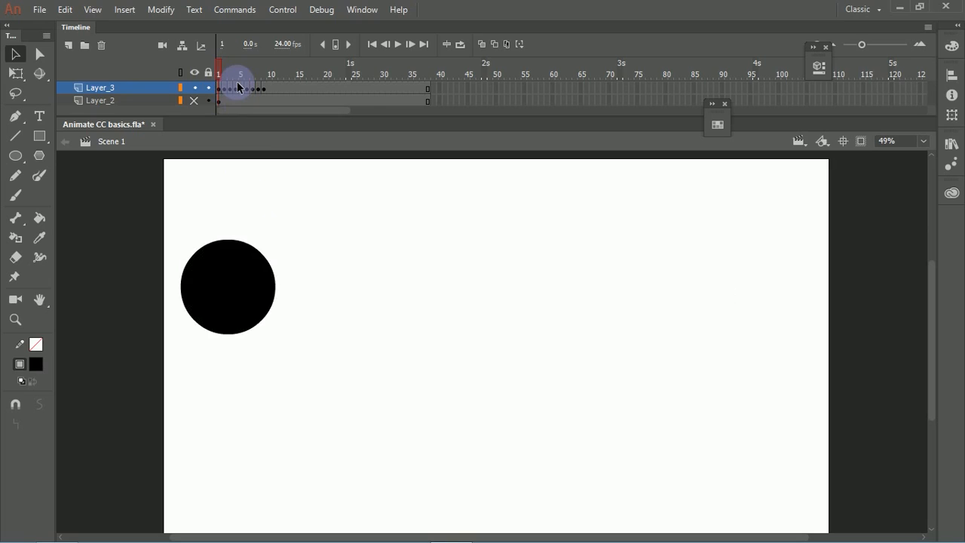
key(Return)
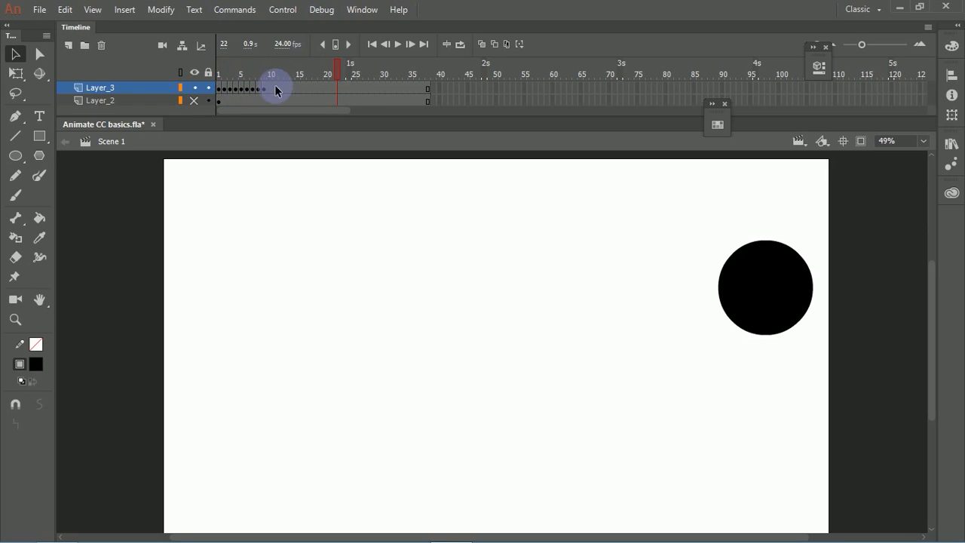
Step: Enlarge the timeline and remove all frames after frame 9 on all three layers
drag(271, 82, 432, 100)
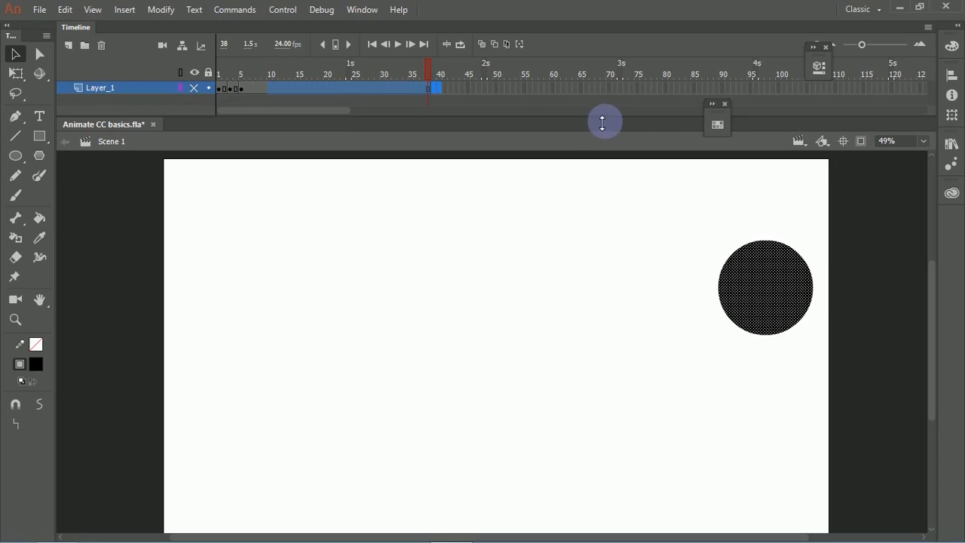
drag(601, 122, 612, 186)
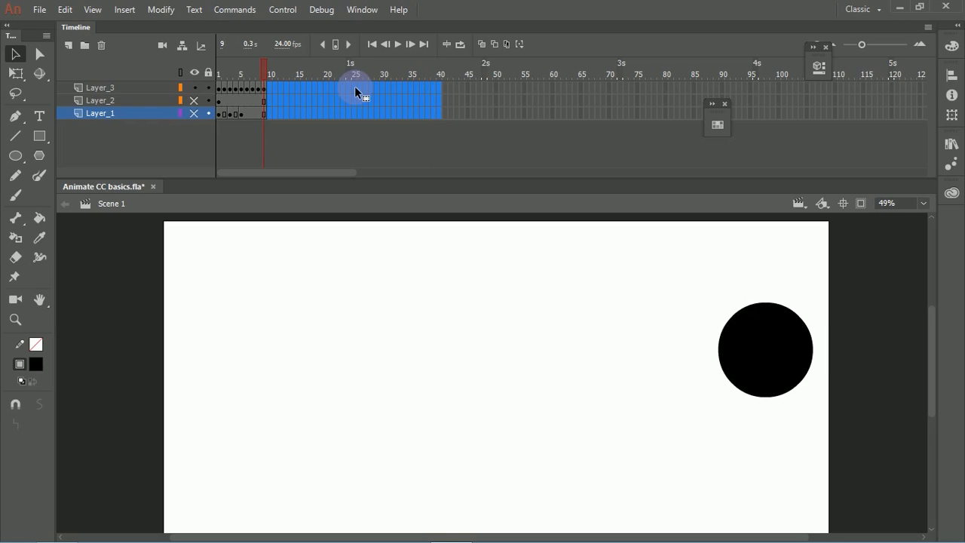
click(396, 151)
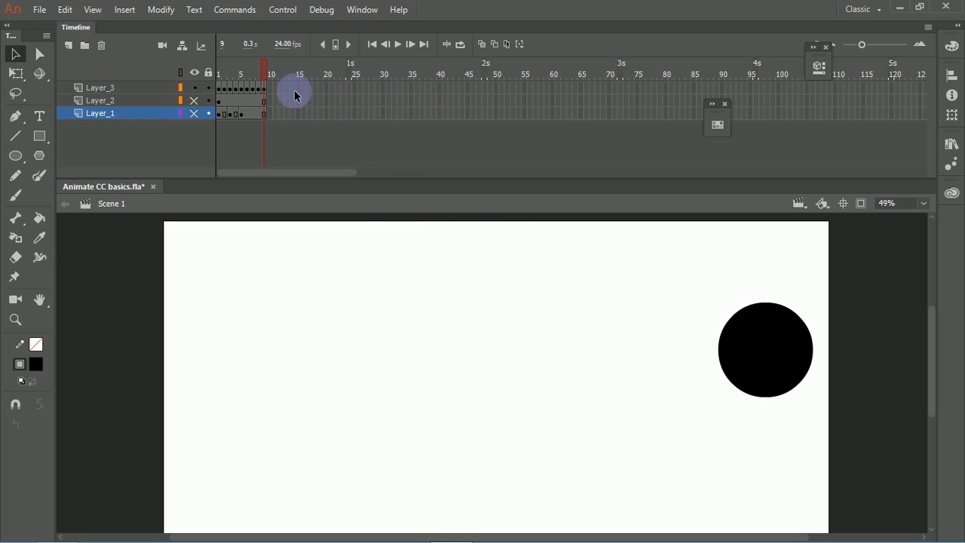
Step: Play the nine-frame circle animation in a loop, and turn looping off again
key(Return)
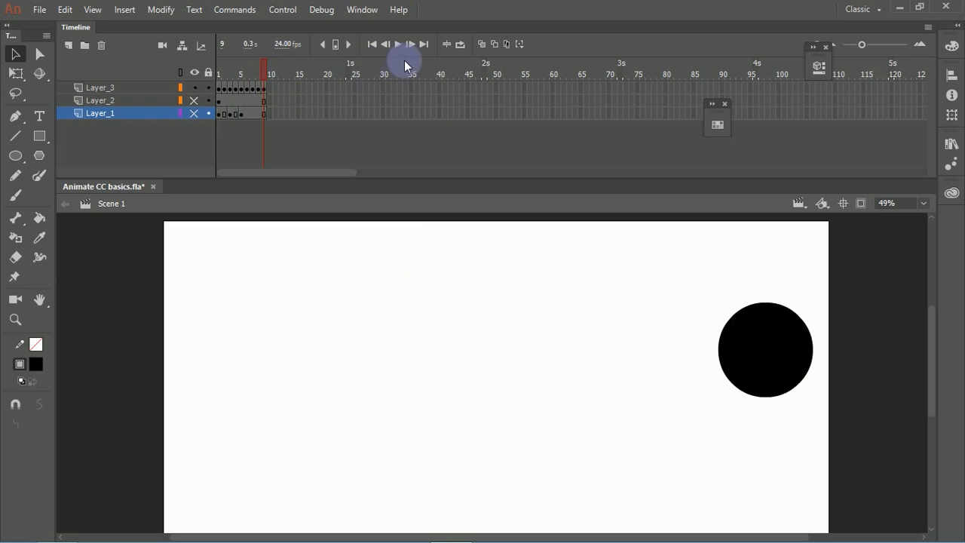
click(460, 44)
key(Return)
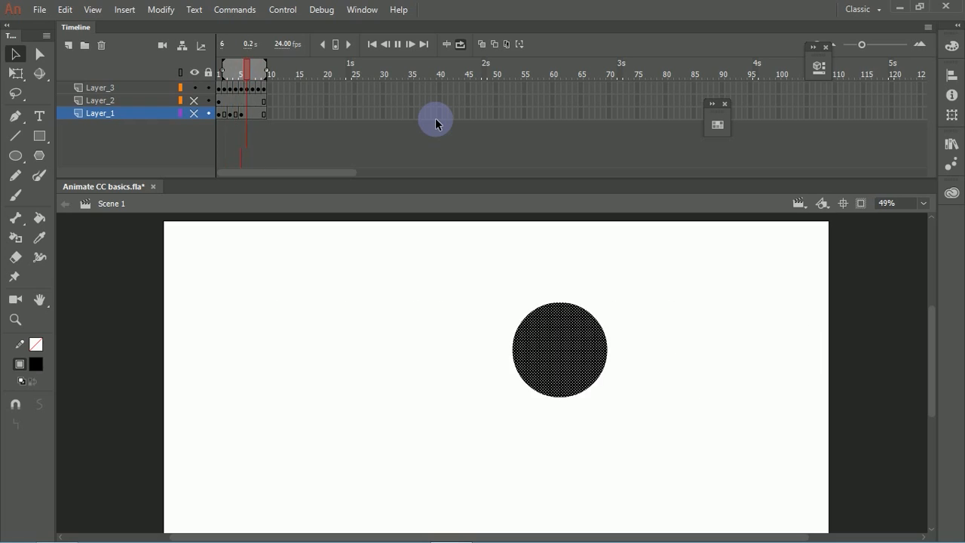
click(461, 44)
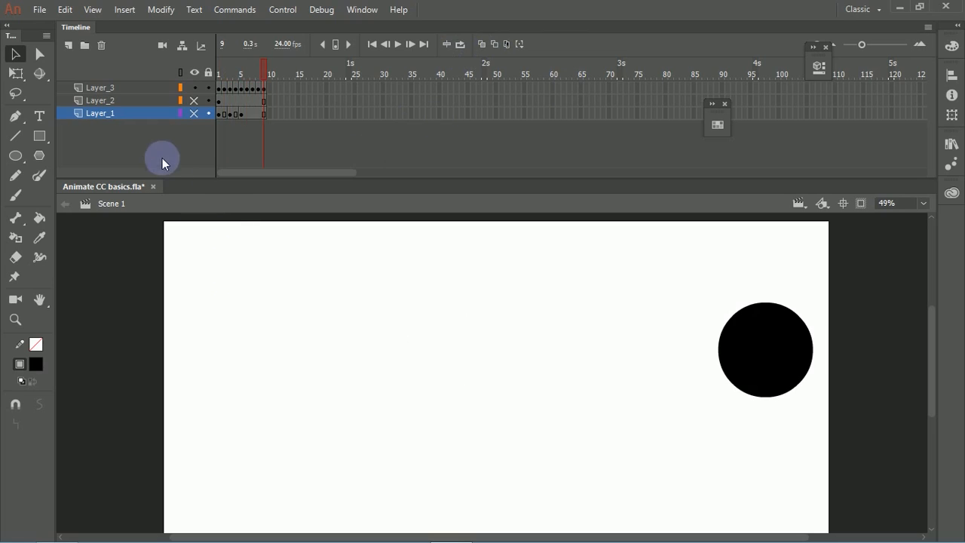
Step: Add a new layer above Layer_3 and paste the black circle from frame 1 in place on it
click(219, 88)
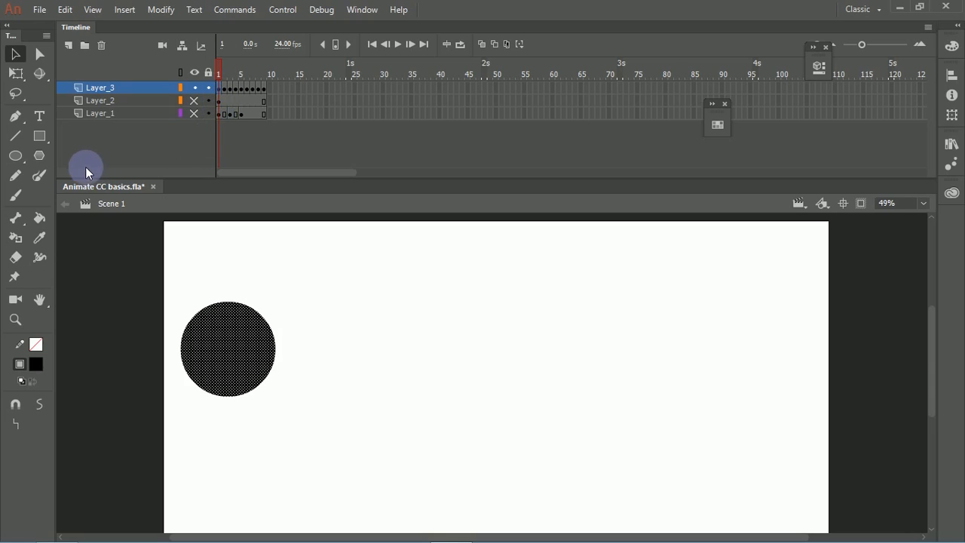
click(67, 46)
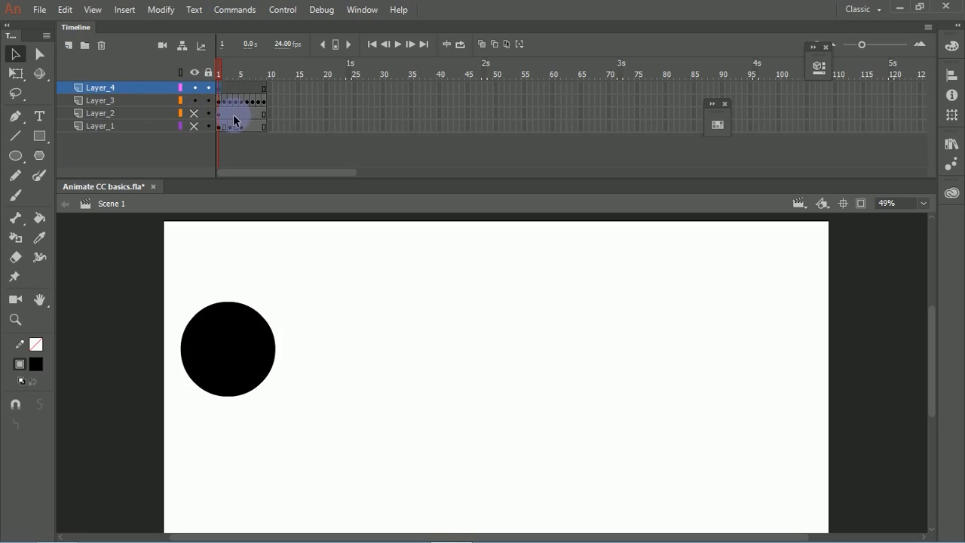
key(ctrl+shift+v)
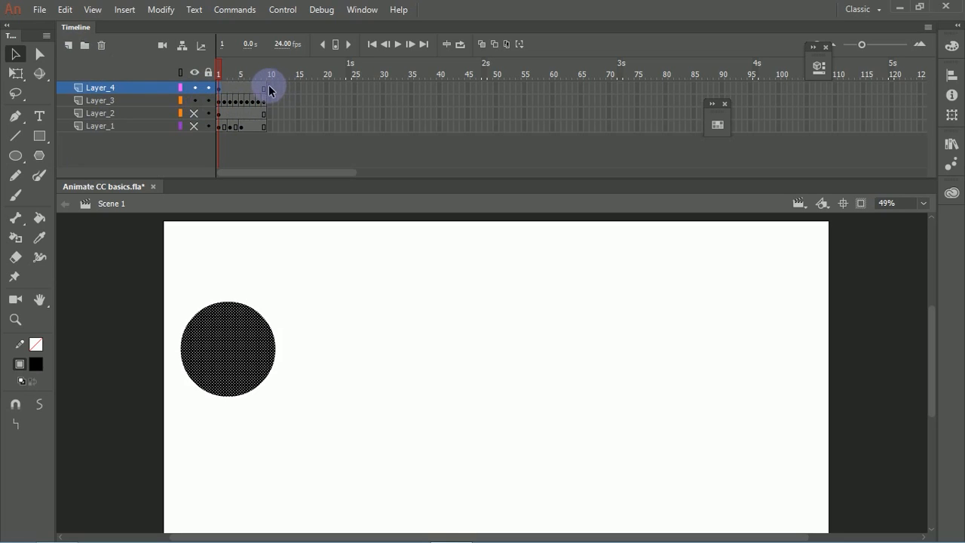
Step: Add a keyframe at frame 9 of Layer_4 and move its circle onto the black circle at the end position
click(266, 89)
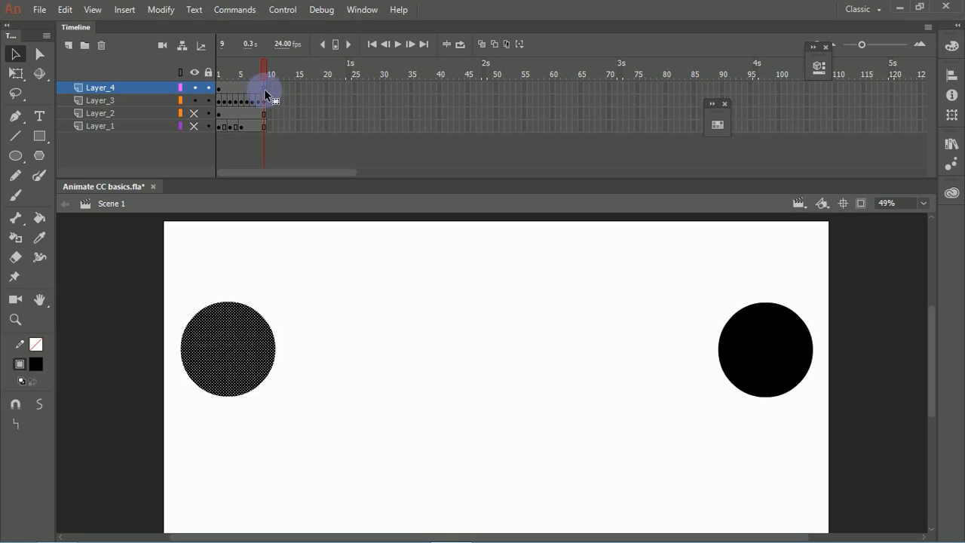
drag(264, 92, 265, 89)
drag(257, 325, 784, 305)
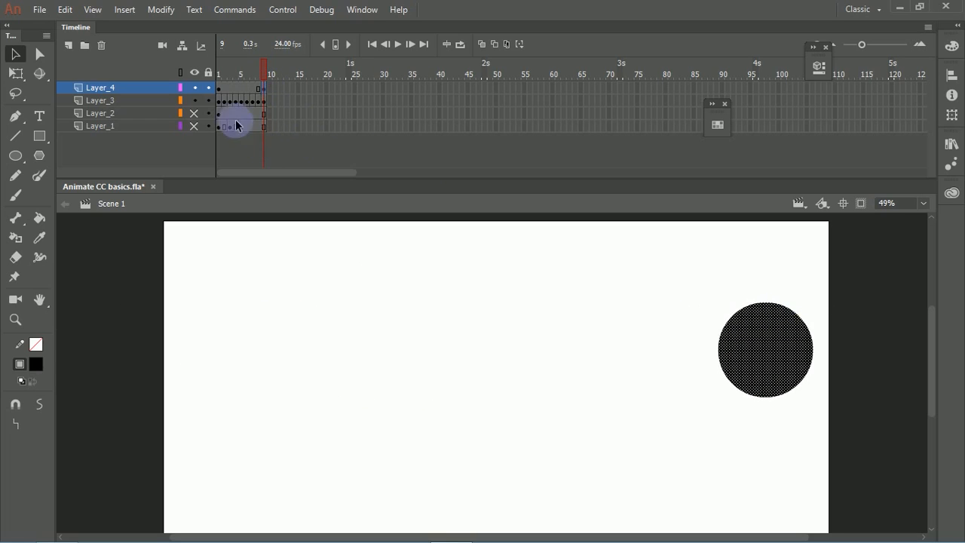
Step: Recolor the Layer_4 circle blue (#0000FF) on both of its keyframes, frame 9 and frame 1
click(38, 364)
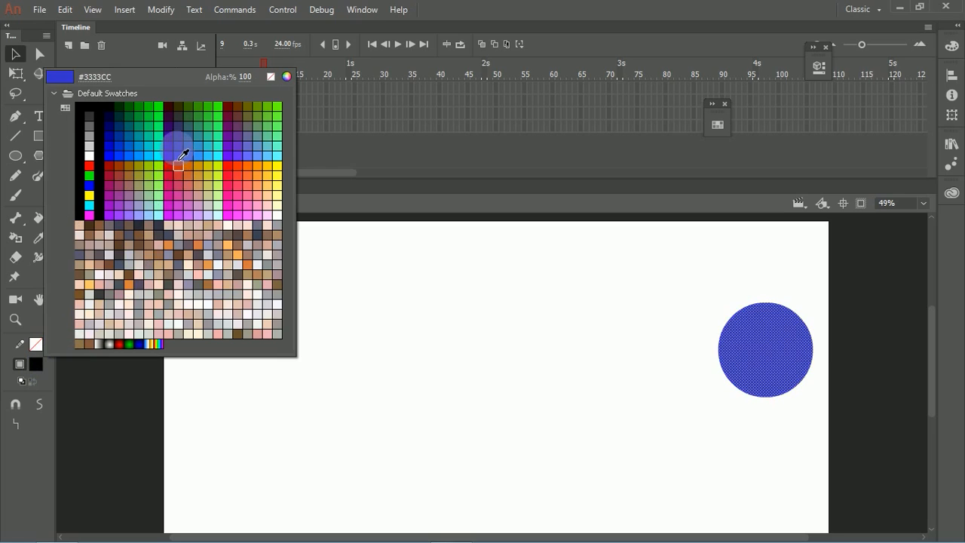
click(103, 178)
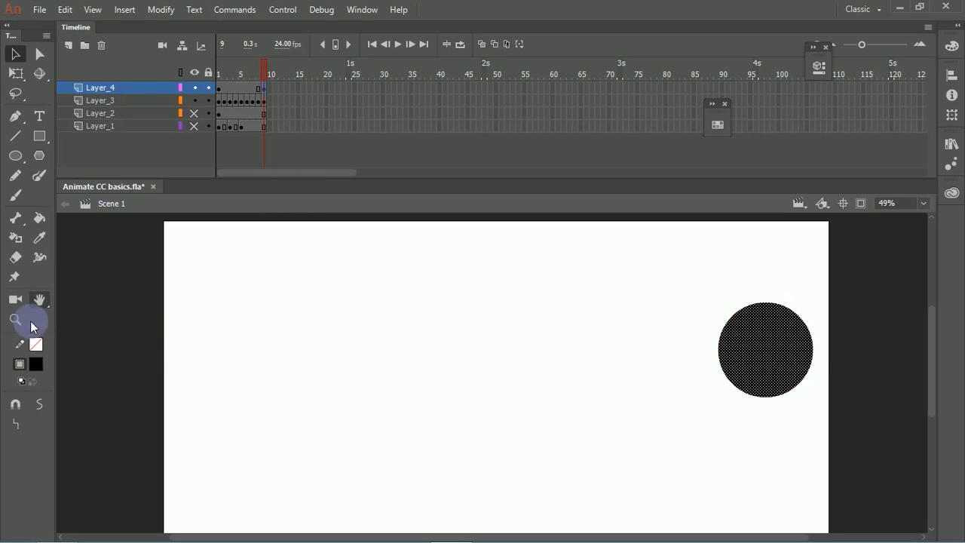
click(35, 364)
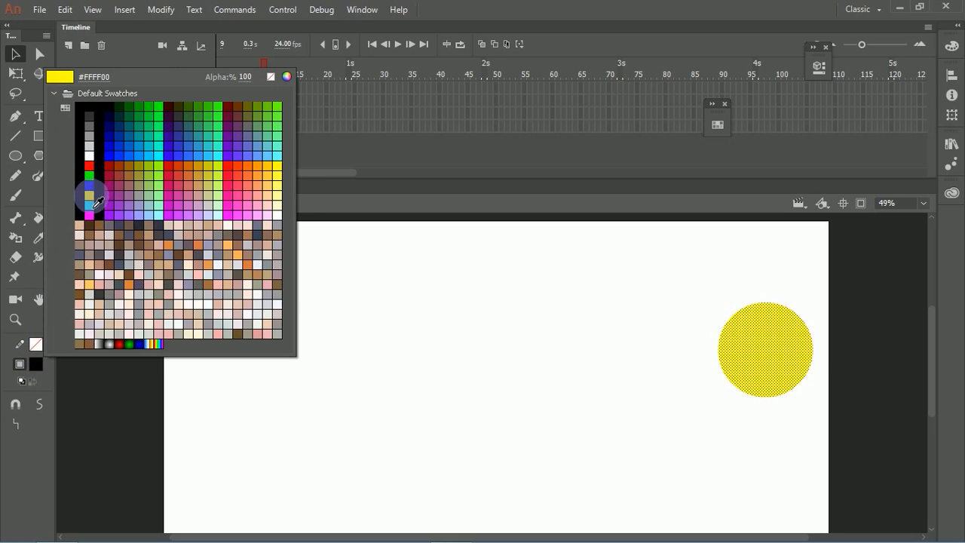
click(92, 188)
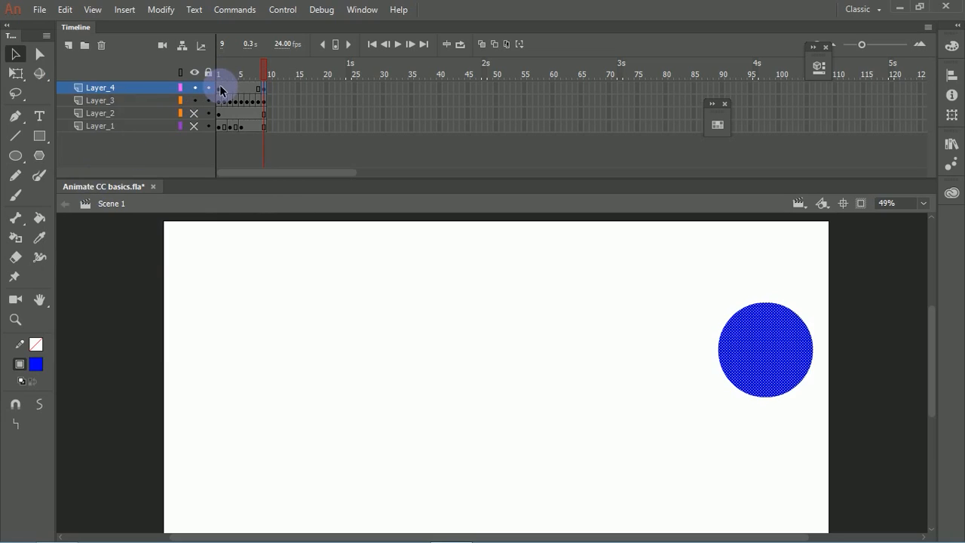
click(218, 88)
click(35, 364)
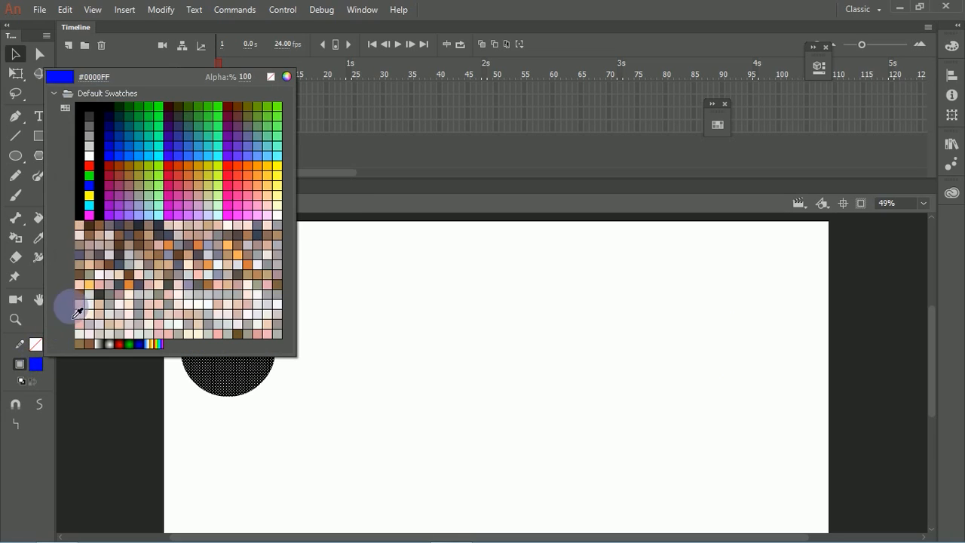
click(89, 187)
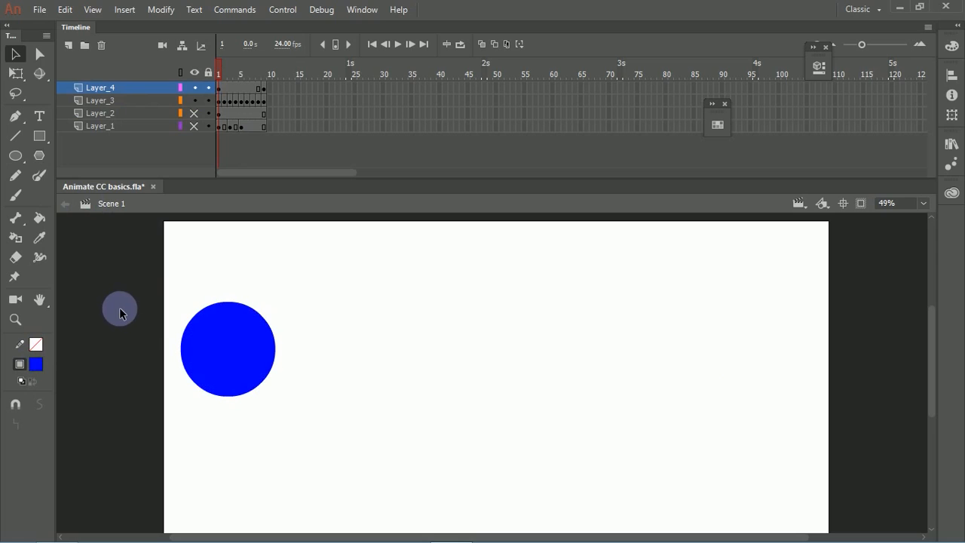
Step: Create a classic tween between frames 1 and 9 of Layer_4, accepting the conversion of the circle to a symbol
drag(233, 71, 214, 75)
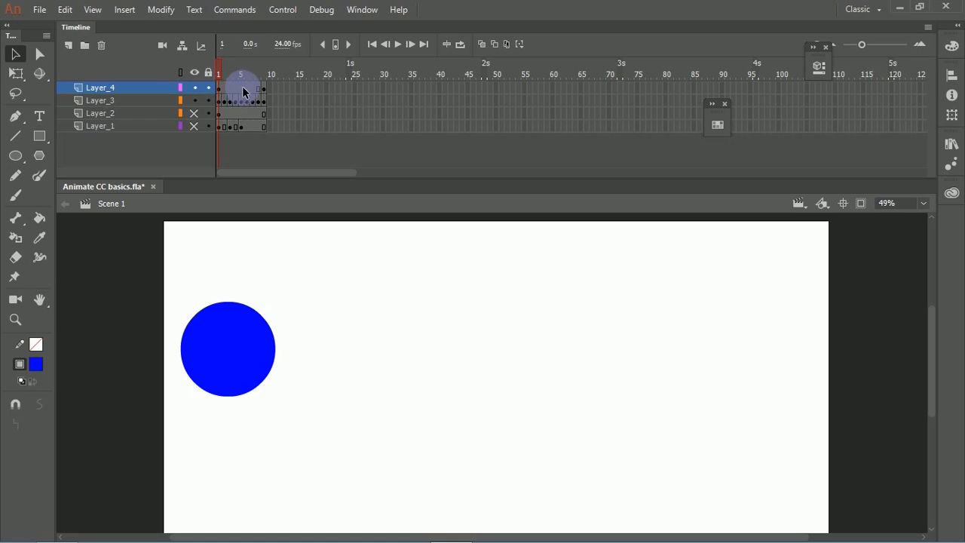
click(240, 94)
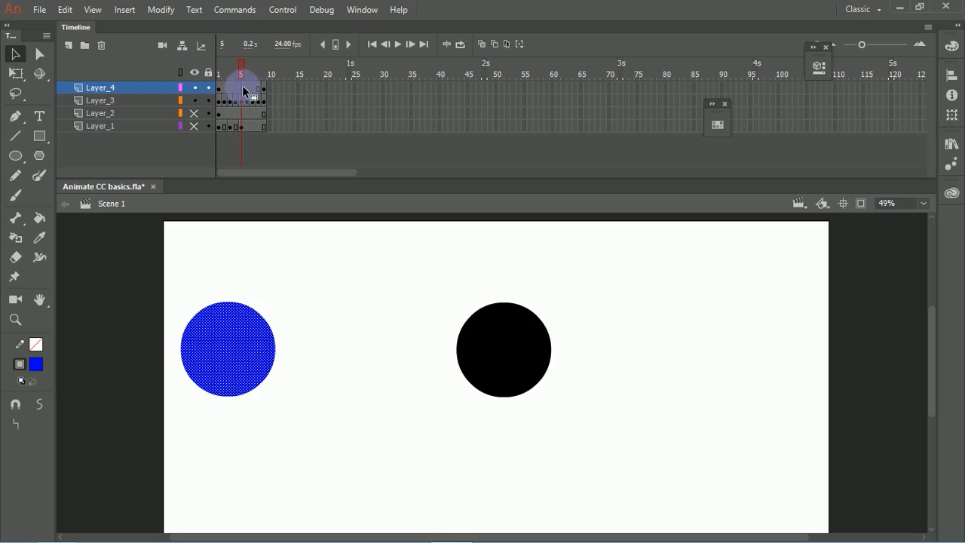
right_click(241, 89)
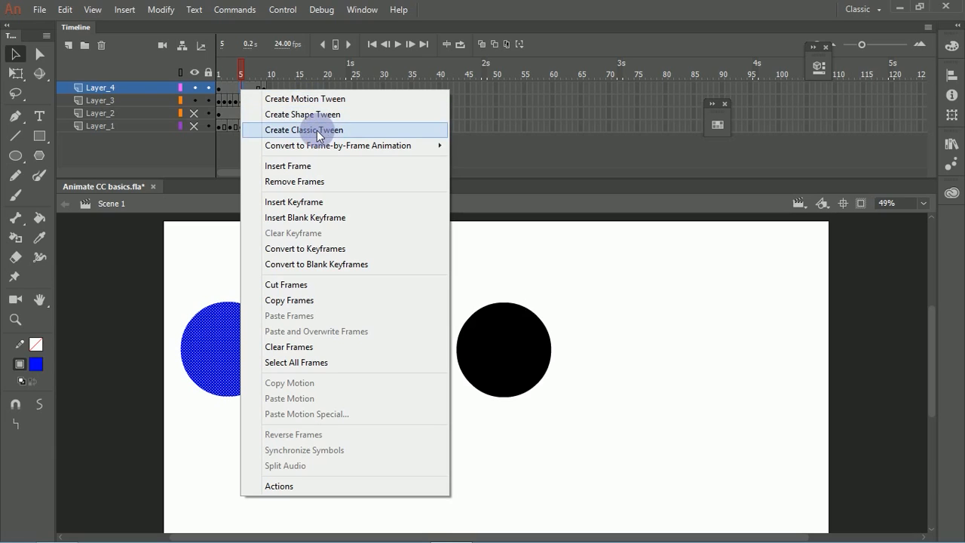
click(265, 70)
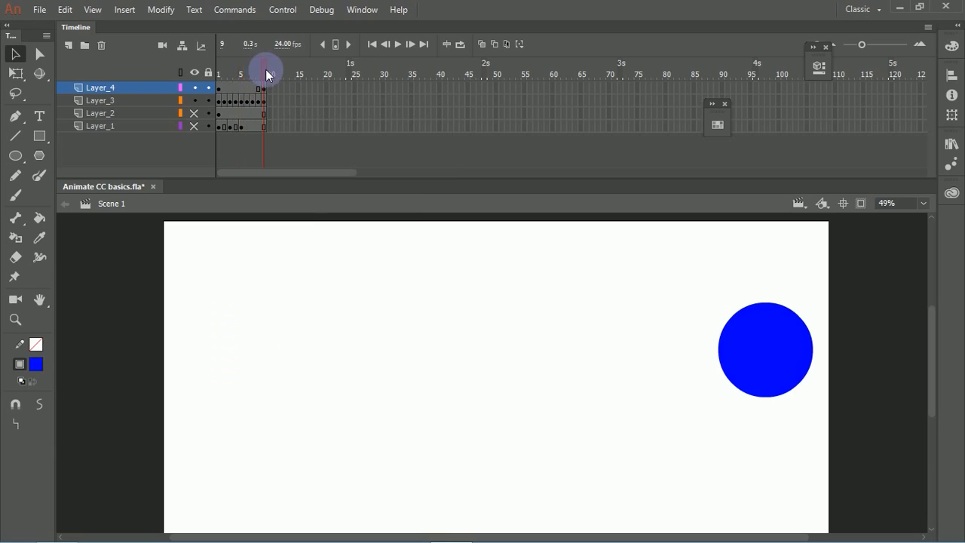
click(220, 89)
click(264, 89)
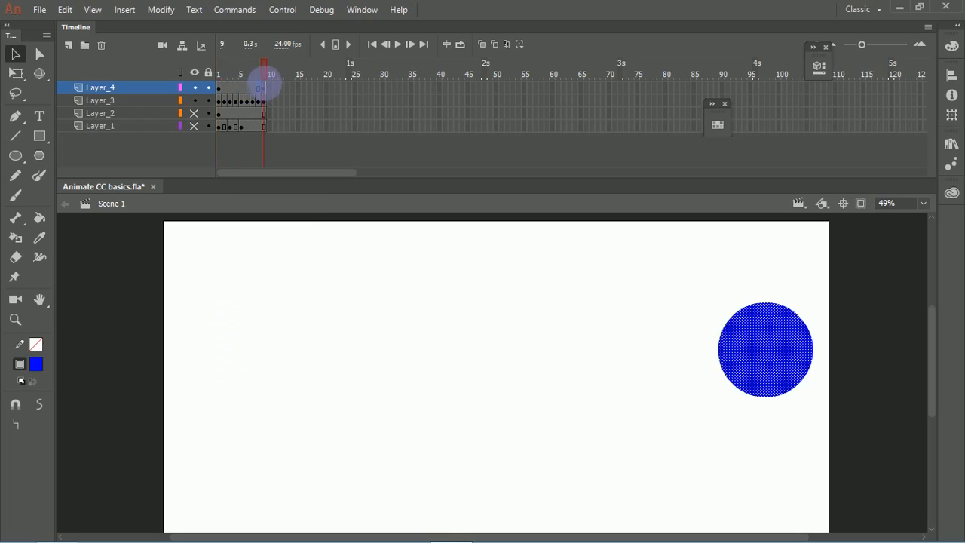
click(245, 88)
click(241, 89)
right_click(243, 88)
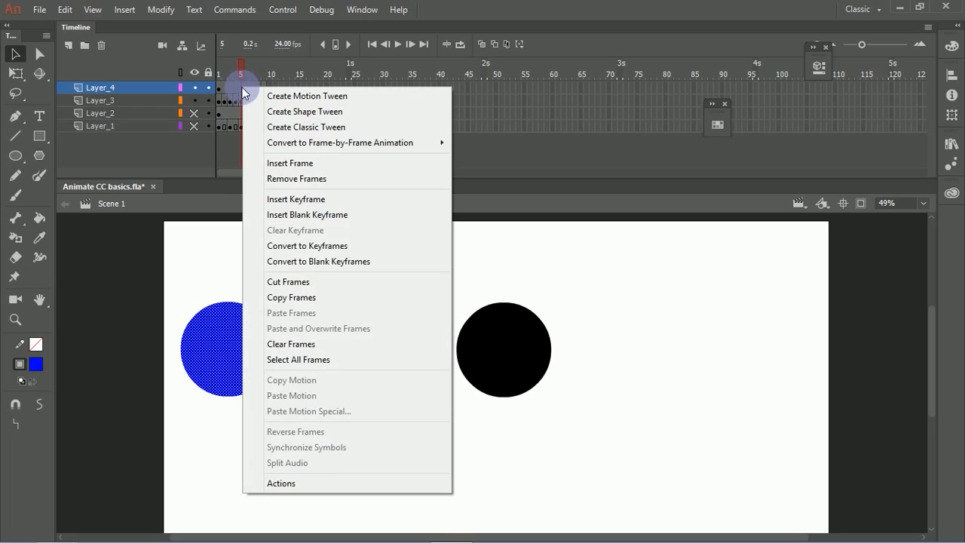
click(298, 130)
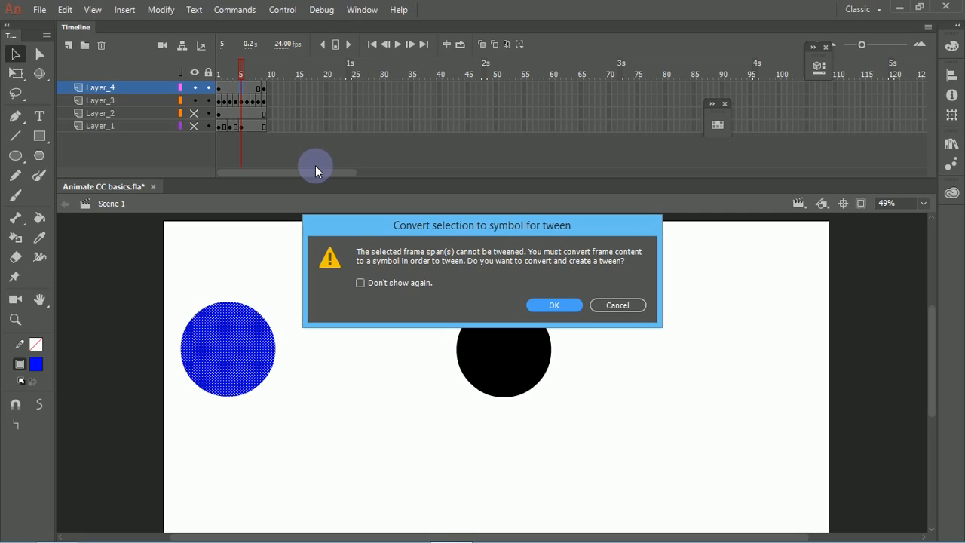
click(561, 305)
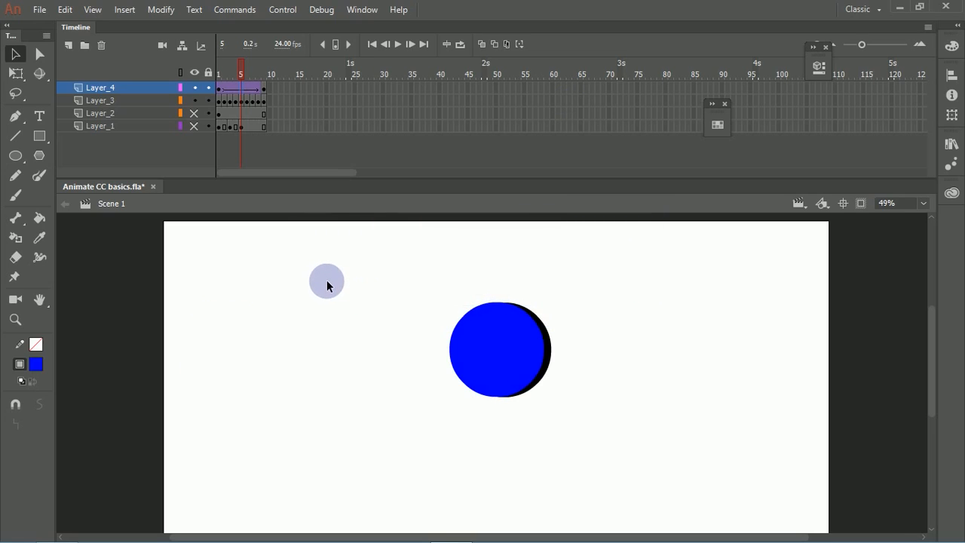
Step: Toggle Layer_4's visibility to compare the two circles at frame 1, and play the tweened motion repeatedly
drag(243, 66, 213, 85)
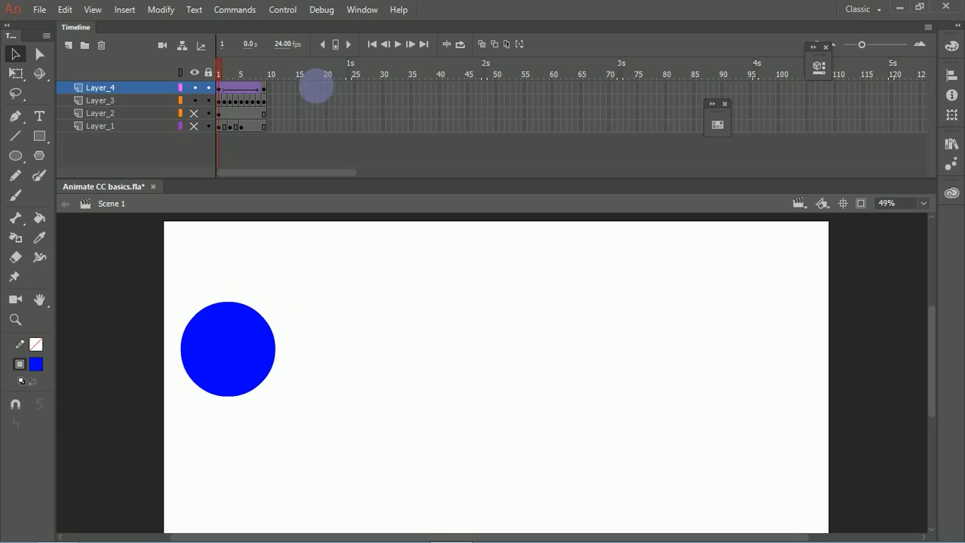
click(195, 88)
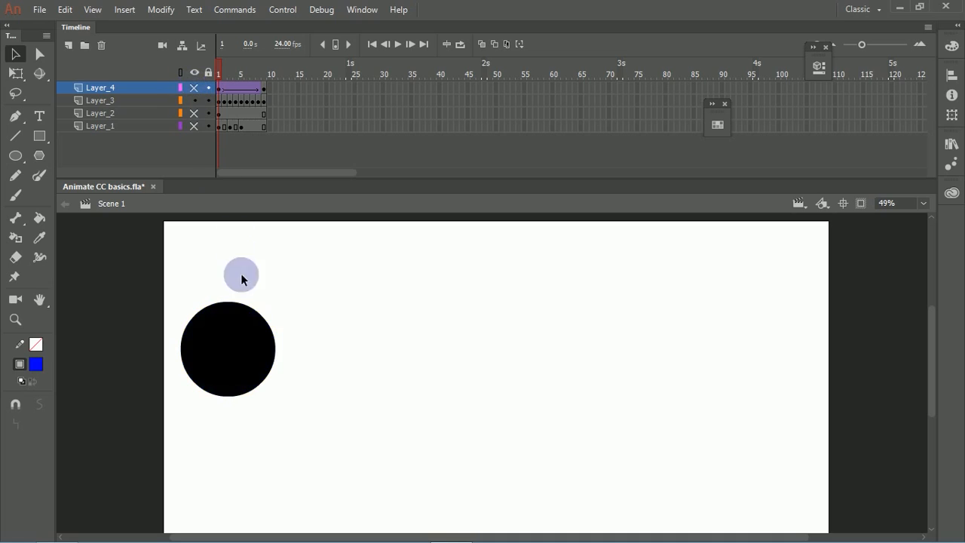
click(239, 335)
click(195, 88)
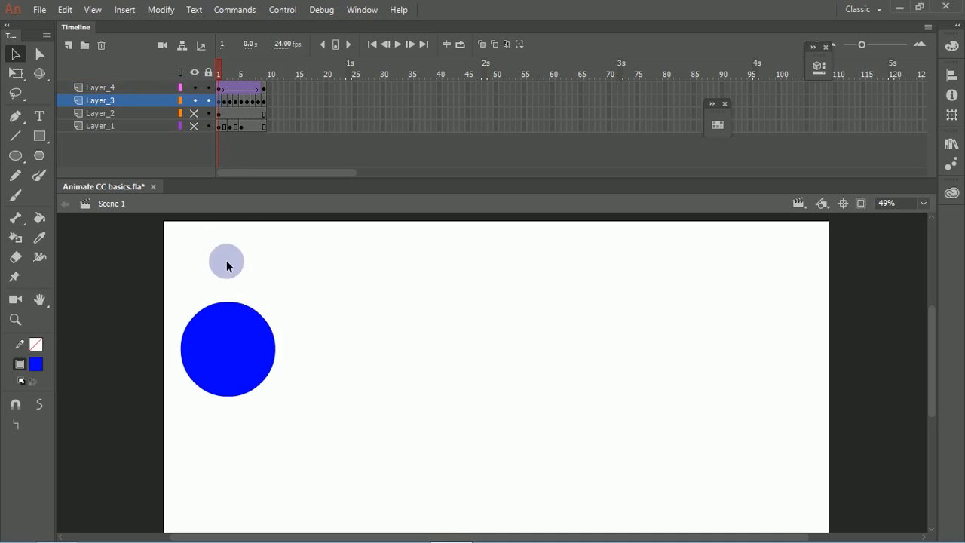
key(Return)
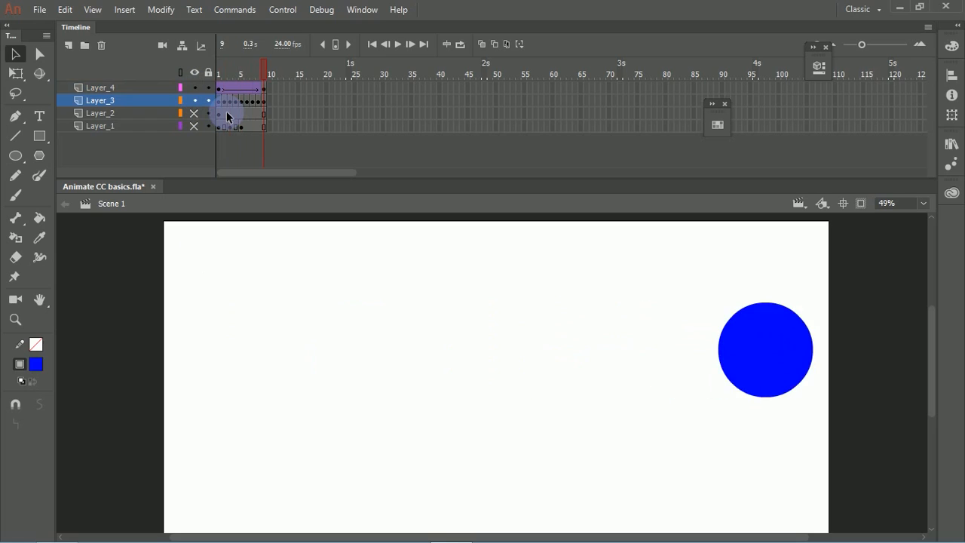
key(Return)
key(Return)
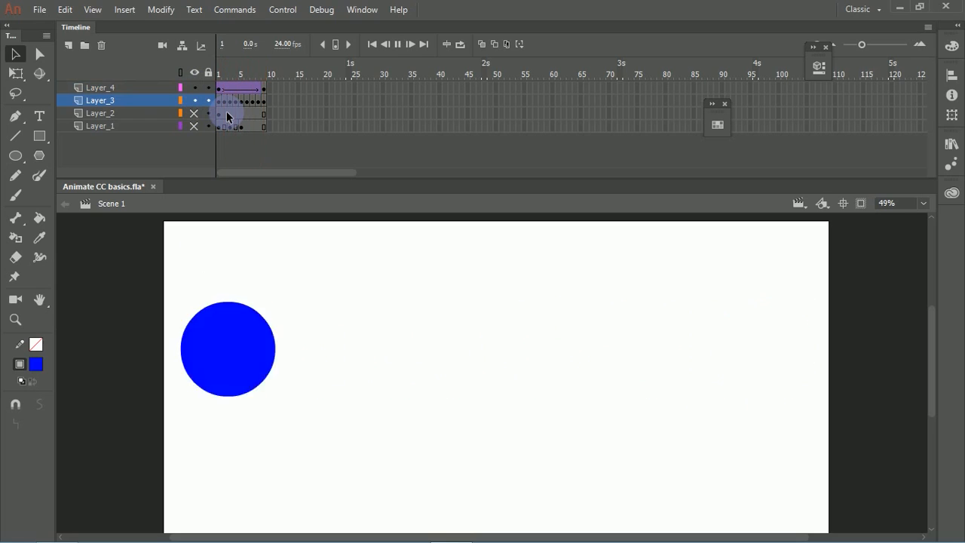
key(Return)
key(Return)
key(Return)
key(Return)
key(Return)
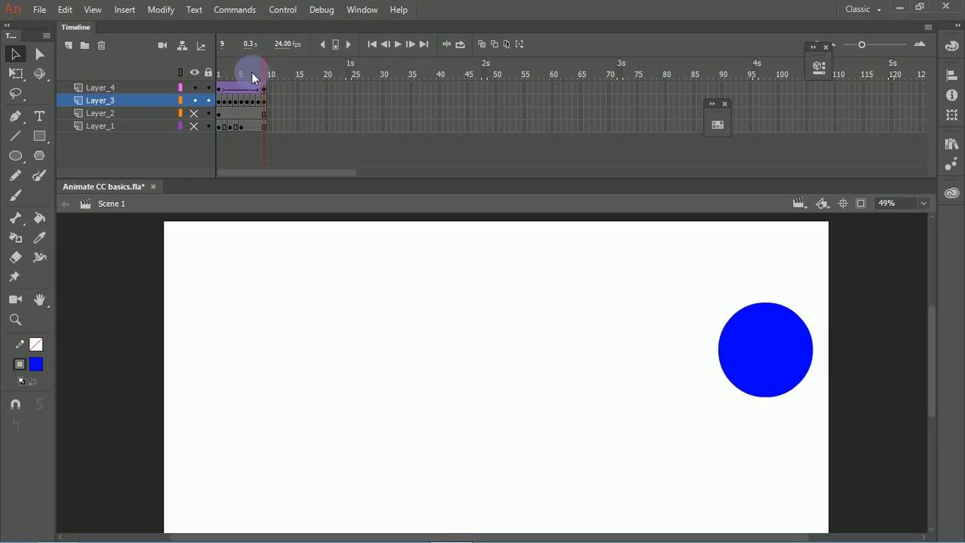
Step: At frame 5, hide the tweened Layer_4 and show the hand-drawn keyframe chart on Layer_2 beneath the black circle
click(242, 88)
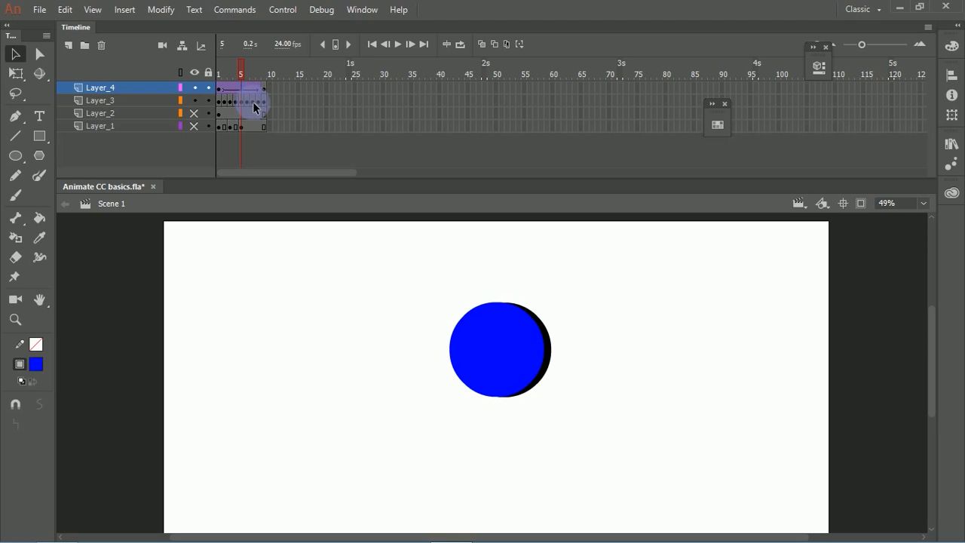
click(195, 88)
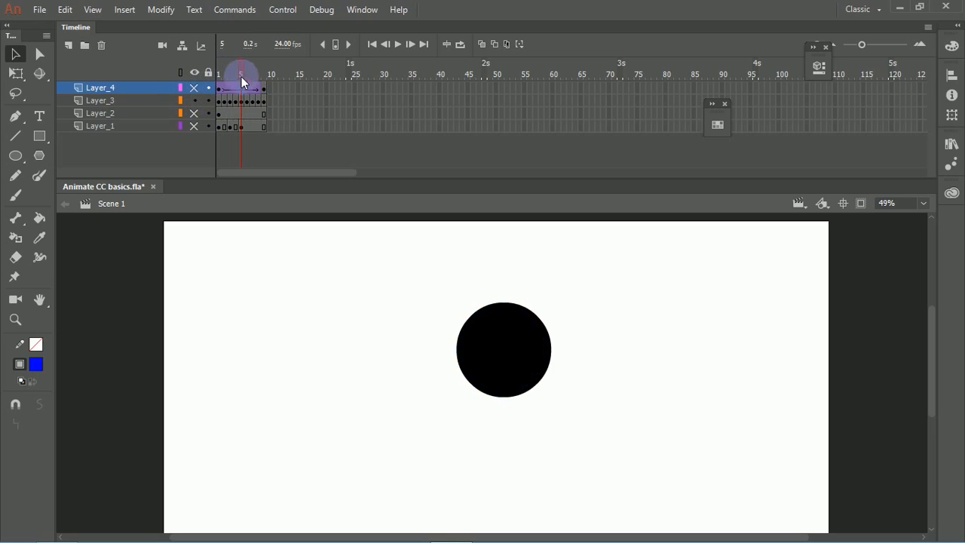
click(242, 102)
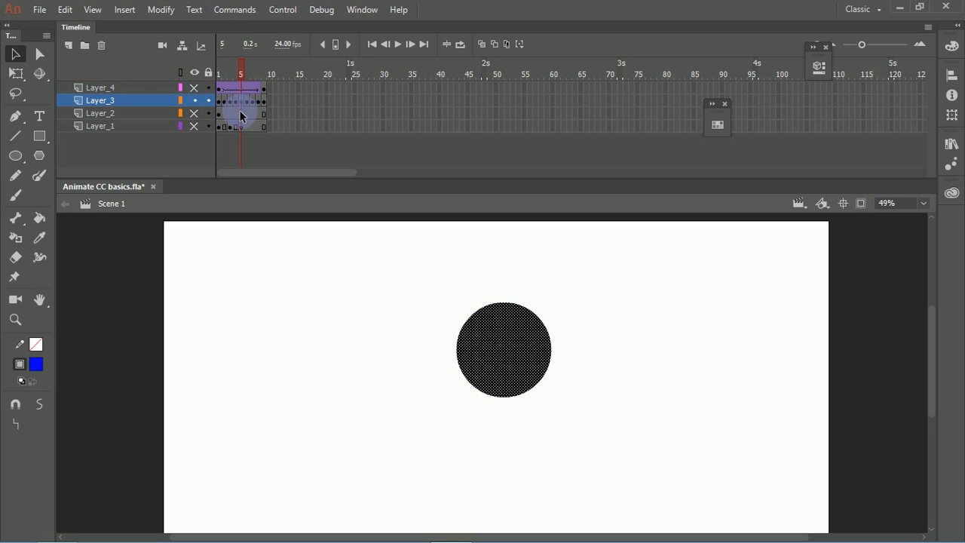
click(195, 113)
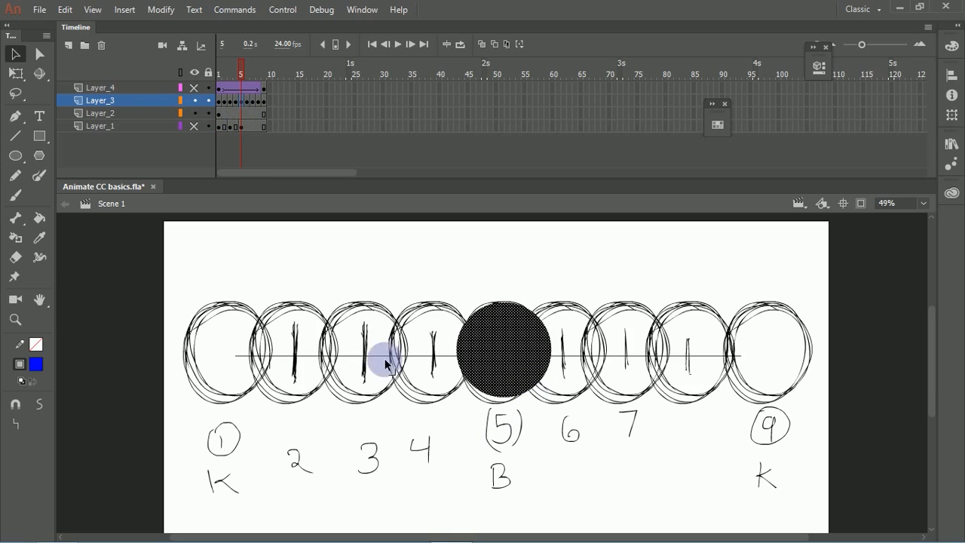
scroll(532, 332, down, 3)
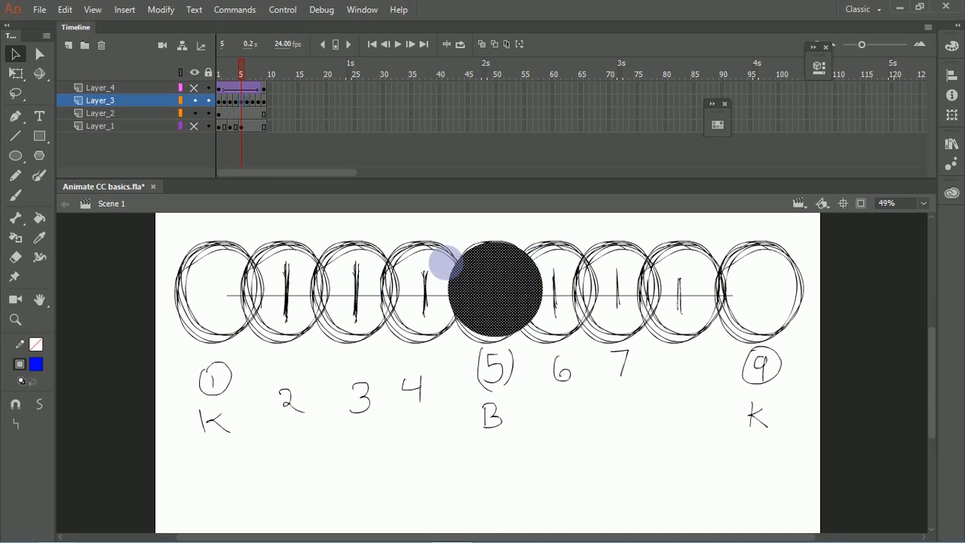
Step: Hide Layer_3 and delete the whole chart drawing from frame 1 of Layer_2
click(194, 105)
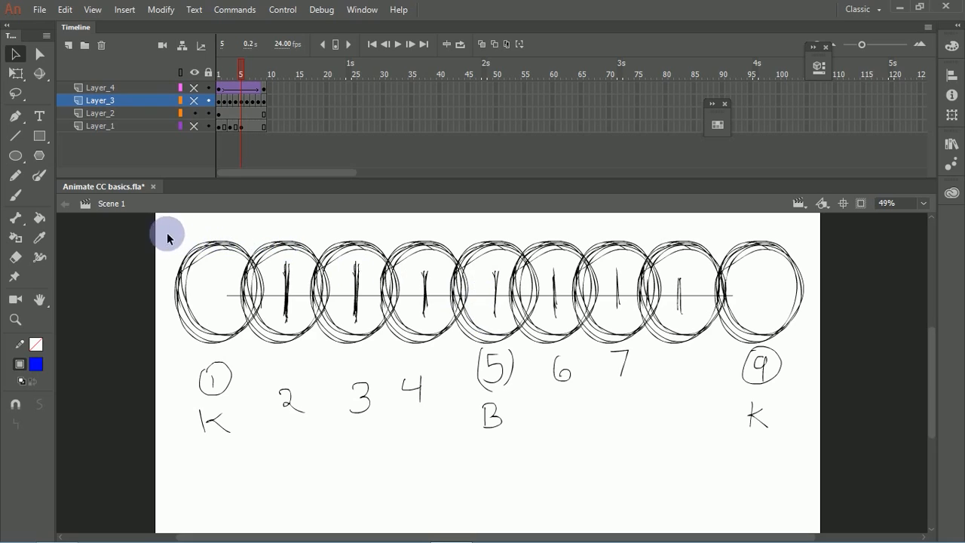
click(222, 117)
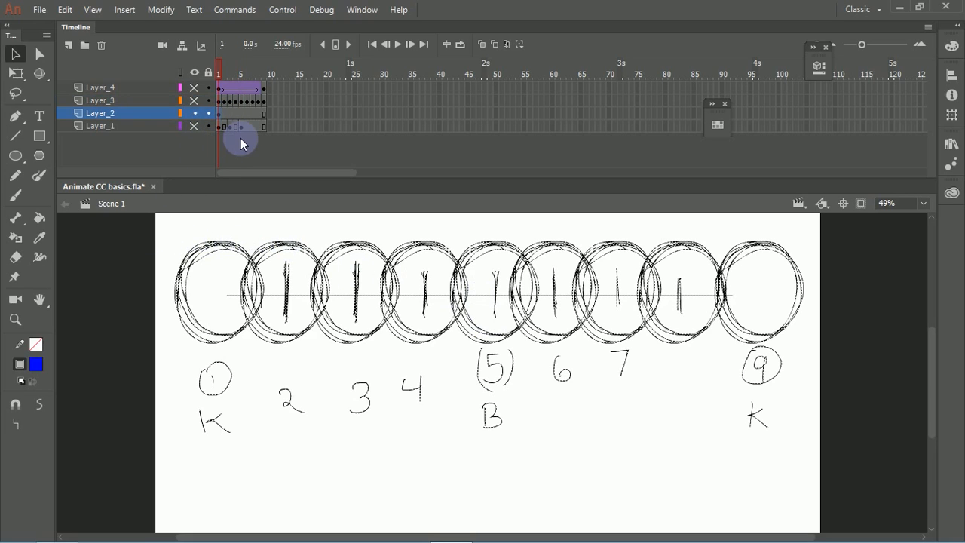
key(Delete)
Step: Sketch a blue circle outline near the left edge of the stage on Layer_2 with the Brush tool
key(b)
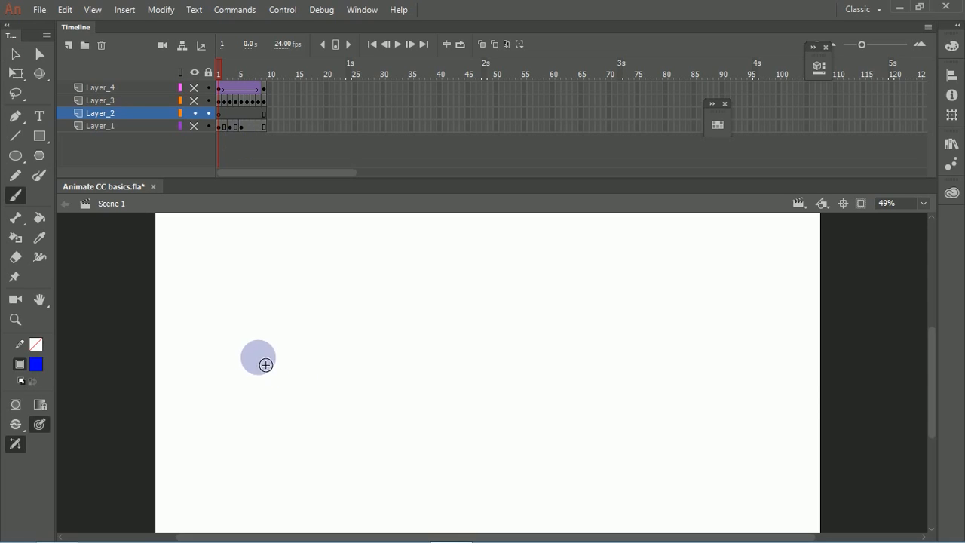
mouse_move(179, 313)
mouse_down()
mouse_move(176, 271)
mouse_move(229, 293)
mouse_move(175, 272)
mouse_move(222, 320)
mouse_move(224, 279)
mouse_move(211, 267)
mouse_move(222, 264)
mouse_move(216, 326)
mouse_move(176, 283)
mouse_move(224, 274)
mouse_move(184, 324)
mouse_move(217, 272)
mouse_move(194, 346)
mouse_move(181, 270)
mouse_move(221, 353)
mouse_move(199, 262)
mouse_move(252, 313)
mouse_move(178, 291)
mouse_move(229, 332)
mouse_move(247, 306)
mouse_up()
key(ctrl+z)
key(ctrl+z)
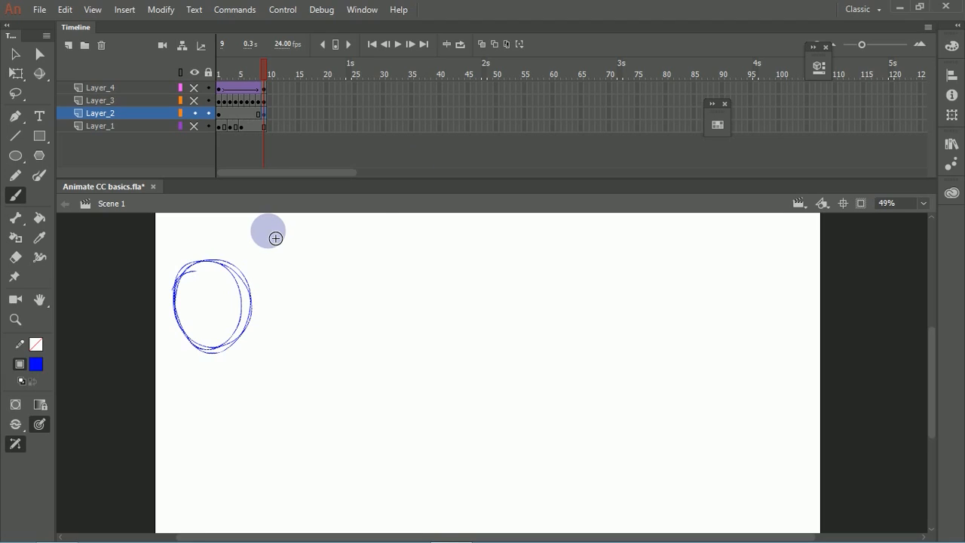
Step: Undo the frame 9 keyframe on Layer_2 and place a copy of the sketched circle level with it near the stage's right edge
key(v)
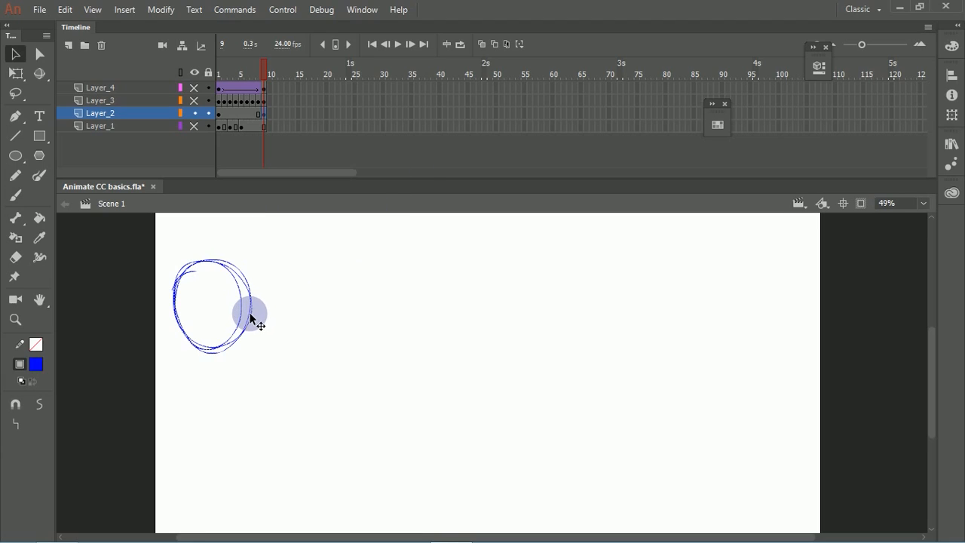
key(ctrl+z)
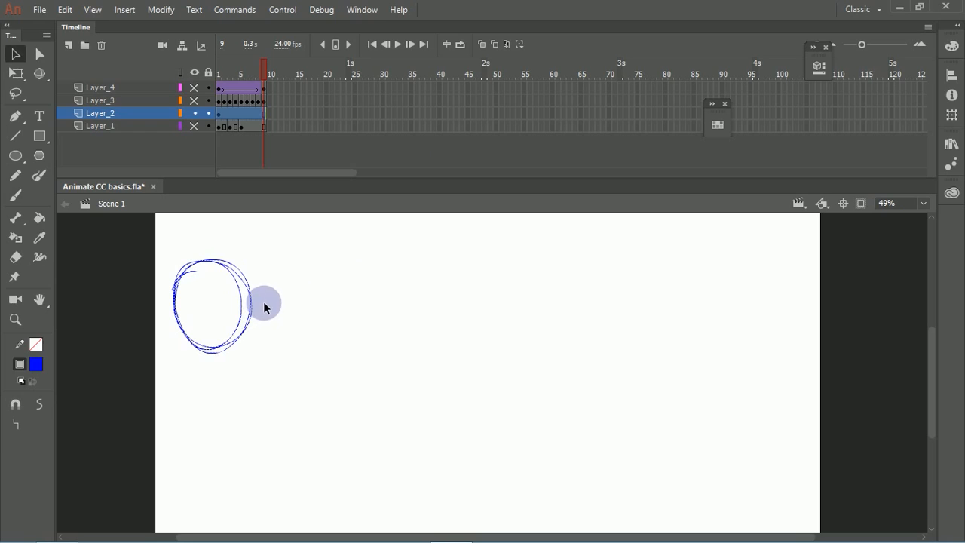
click(288, 292)
mouse_move(155, 249)
mouse_down()
mouse_move(227, 319)
mouse_move(337, 391)
mouse_up()
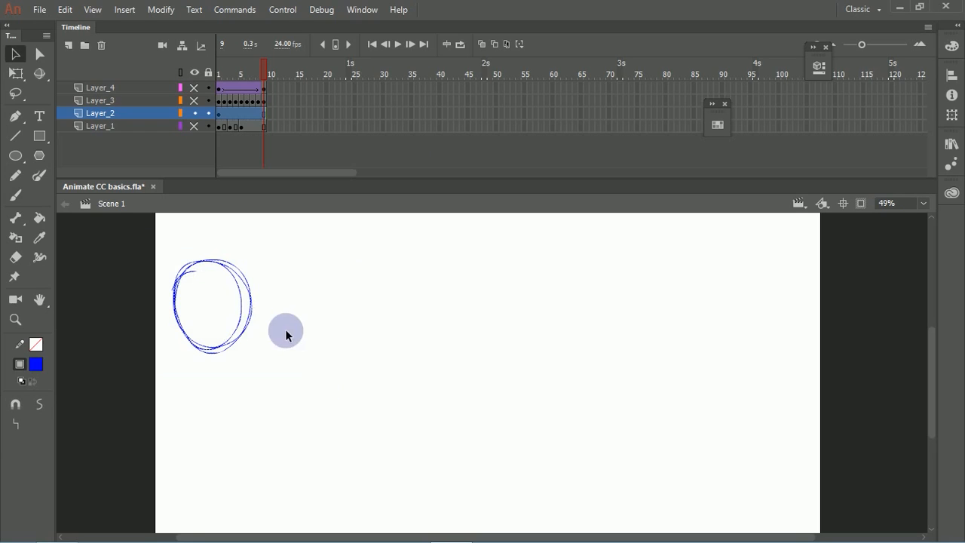
alt+drag(247, 316, 802, 316)
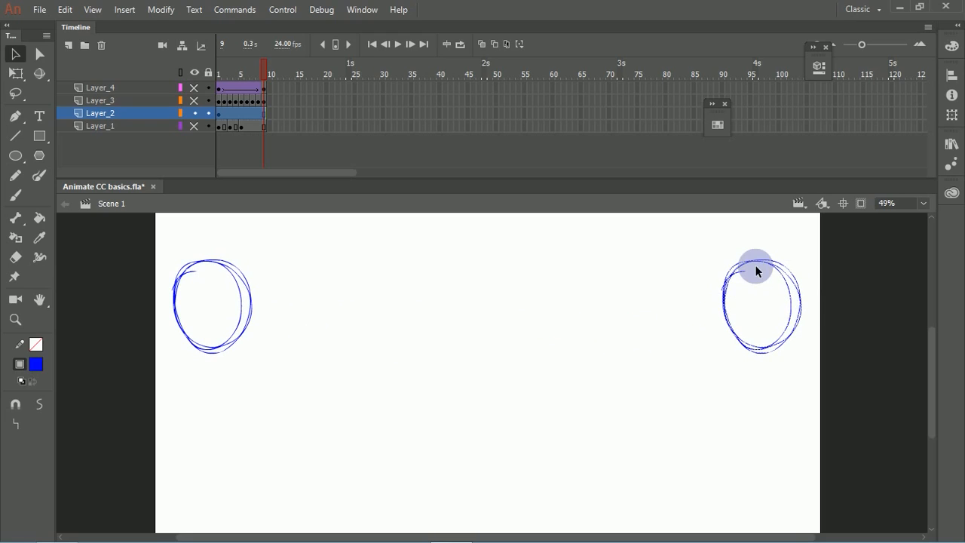
Step: Brush a circled 1 under the left circle, a circled 9 under the right circle, and a bracketed (5) low in the middle
key(b)
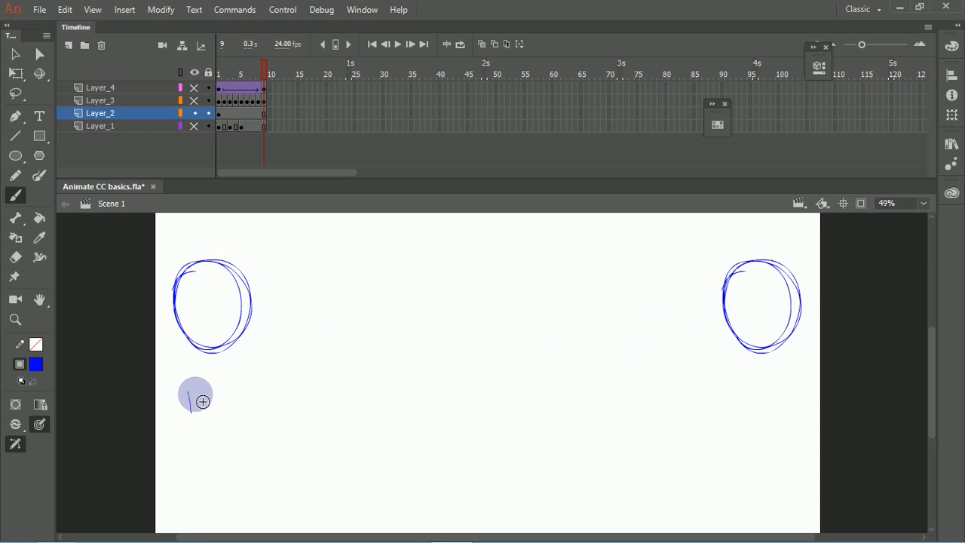
mouse_move(178, 382)
mouse_down()
mouse_move(201, 425)
mouse_move(181, 380)
mouse_up()
drag(820, 325, 818, 333)
mouse_move(761, 386)
mouse_down()
mouse_move(758, 415)
mouse_move(754, 386)
mouse_up()
mouse_move(493, 478)
mouse_down()
mouse_move(483, 475)
mouse_move(484, 506)
mouse_move(474, 502)
mouse_up()
mouse_move(471, 475)
mouse_down()
mouse_move(463, 498)
mouse_move(472, 512)
mouse_up()
drag(504, 470, 499, 507)
Step: Place a copy of the left sketched circle just above the (5) label, lower than the two end circles
key(v)
mouse_move(159, 255)
mouse_down()
mouse_move(244, 355)
mouse_move(294, 357)
mouse_up()
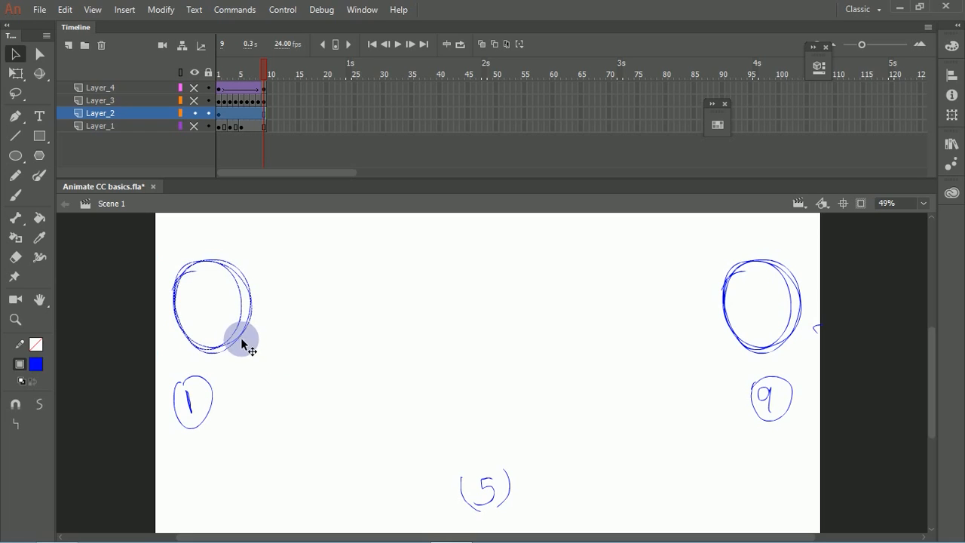
drag(247, 333, 510, 427)
click(548, 414)
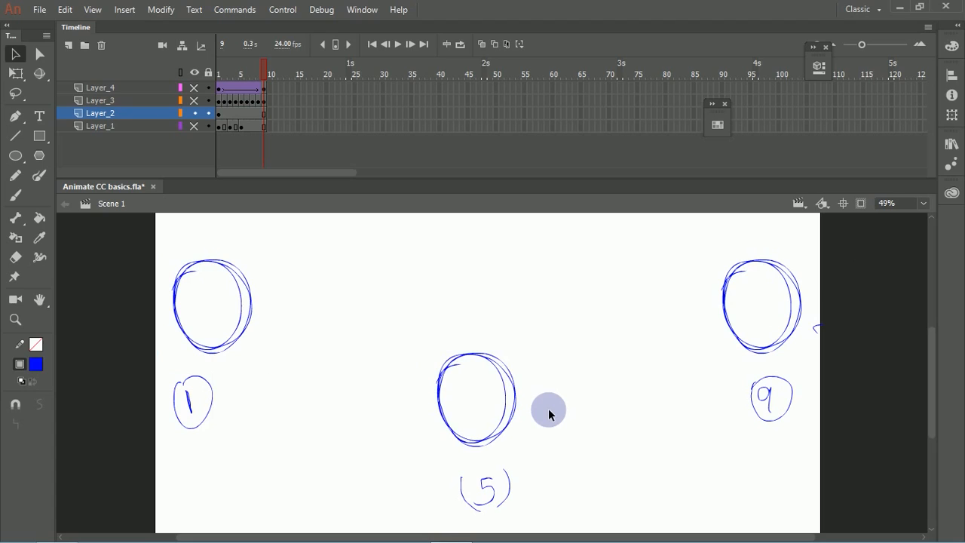
Step: Nudge the lower middle circle sideways until it sits centred above the (5) label
mouse_move(405, 324)
mouse_down()
mouse_move(553, 437)
mouse_move(556, 455)
mouse_up()
key(shift+Right)
key(shift+Right)
key(shift+Right)
key(shift+Right)
key(shift+Right)
key(shift+Right)
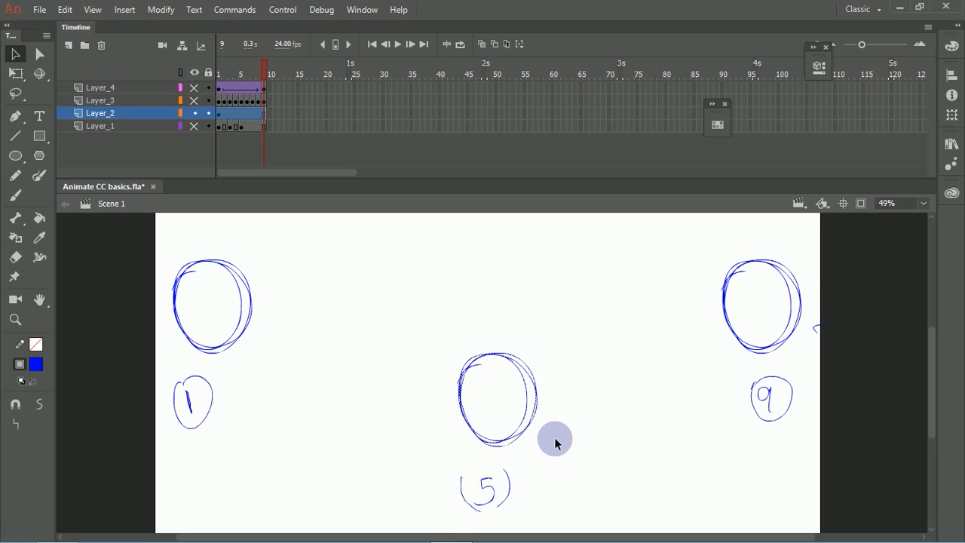
key(shift+Left)
key(shift+Left)
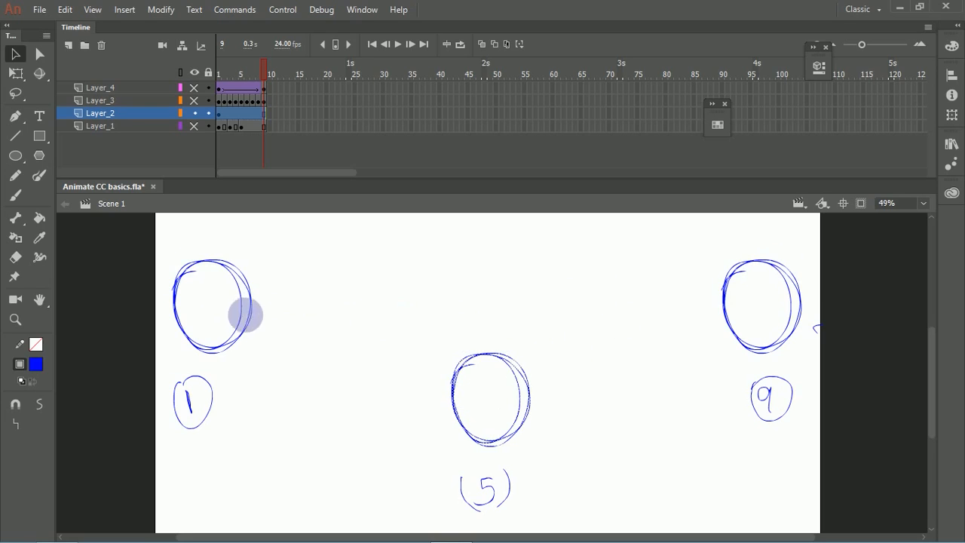
Step: Brush a V-shaped path from the left circle through the middle one to the right circle, and undo it
key(b)
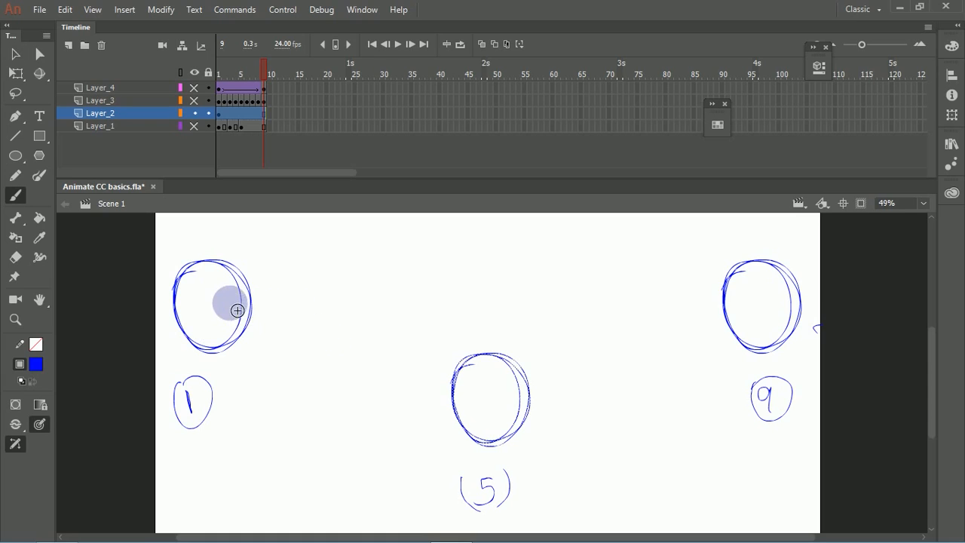
mouse_move(209, 301)
mouse_down()
mouse_move(513, 403)
mouse_move(505, 397)
mouse_move(554, 371)
mouse_move(758, 292)
mouse_up()
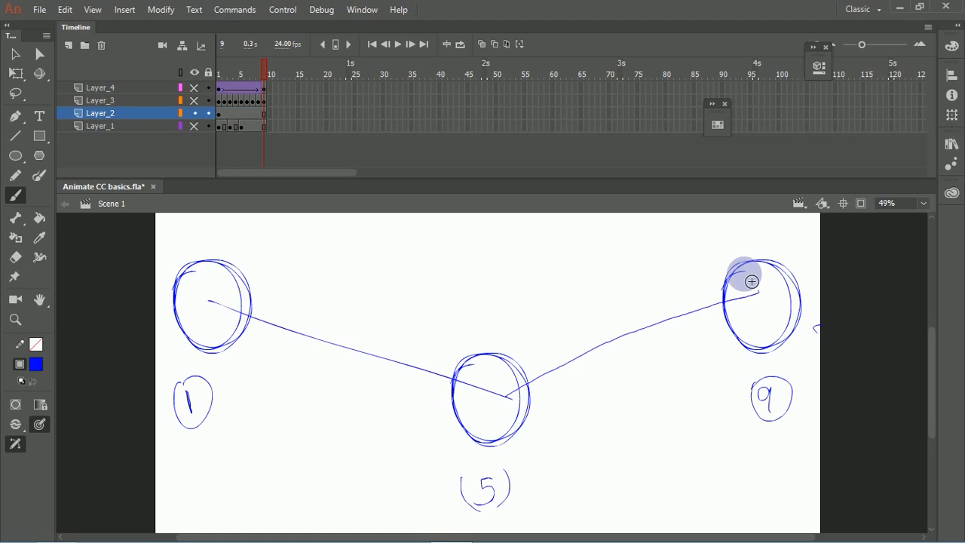
key(ctrl+z)
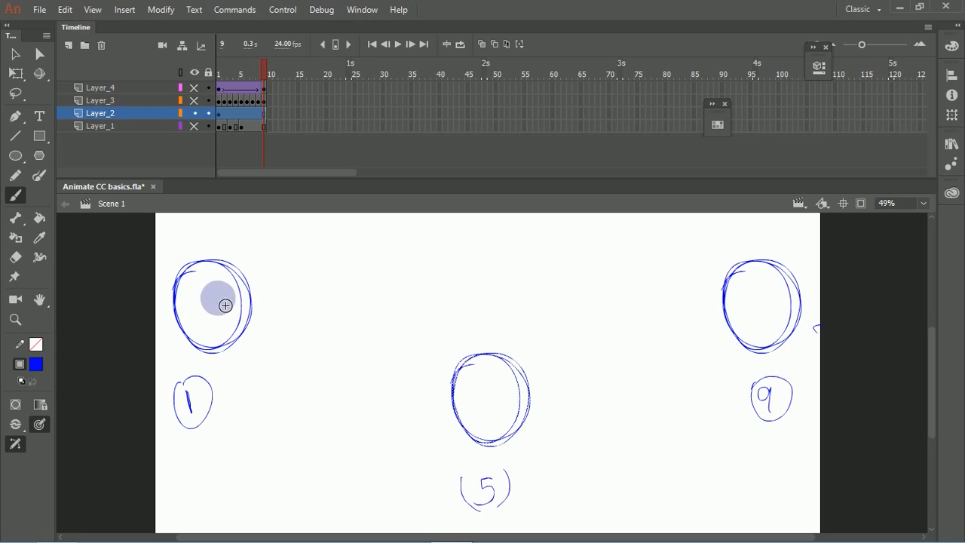
Step: Try replacing the middle circle and its (5) label with a circle sketched level with the end circles, and undo the replacement
key(v)
mouse_move(386, 326)
mouse_down()
mouse_move(559, 516)
mouse_move(571, 506)
mouse_up()
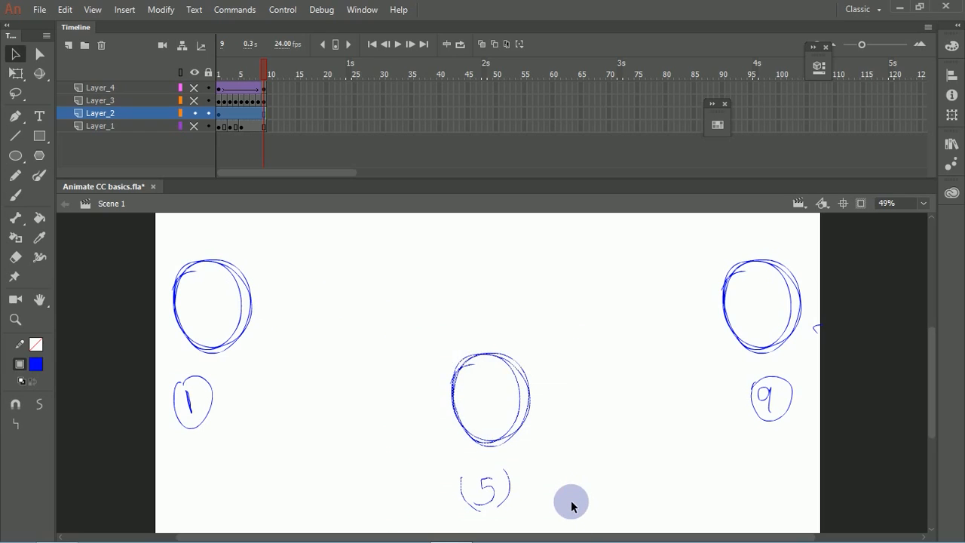
key(Delete)
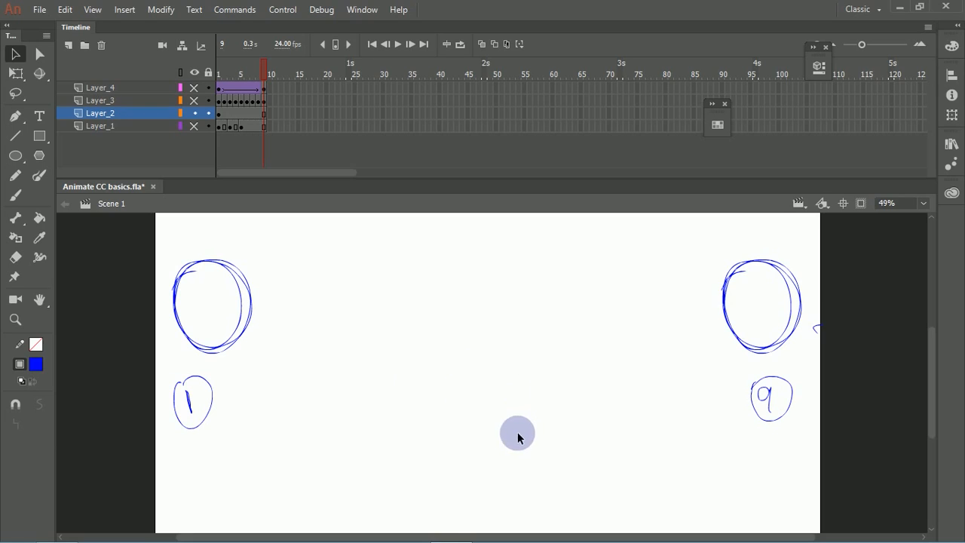
key(b)
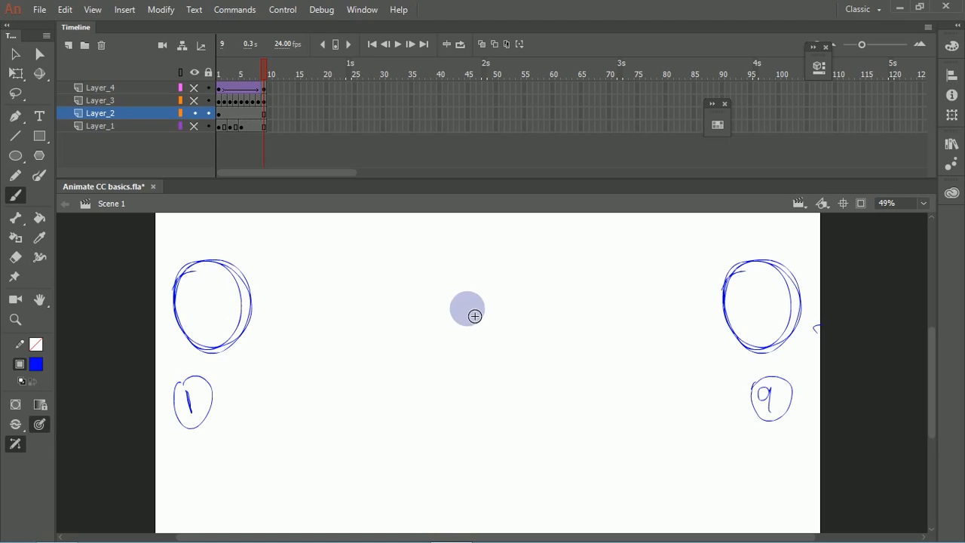
mouse_move(489, 303)
mouse_down()
mouse_move(493, 273)
mouse_move(520, 327)
mouse_move(458, 316)
mouse_up()
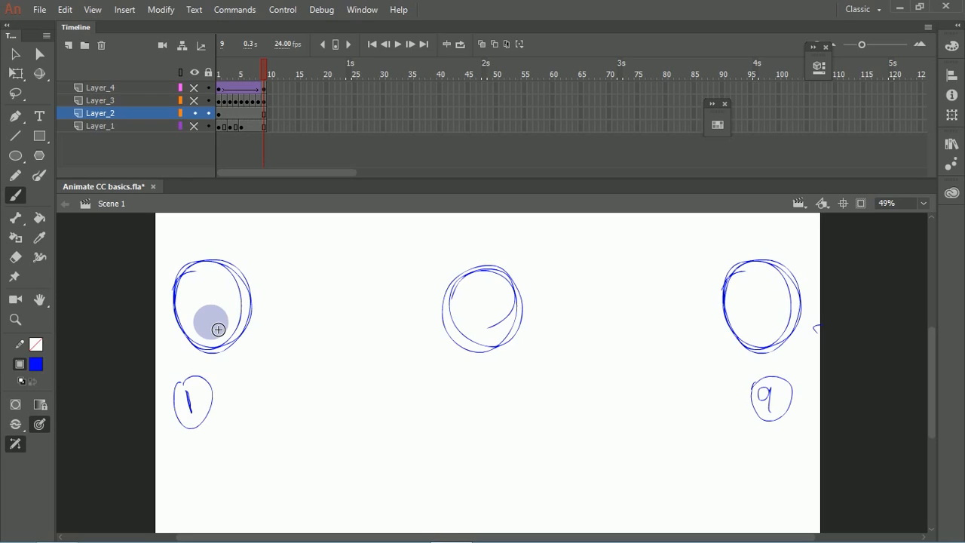
key(ctrl+z)
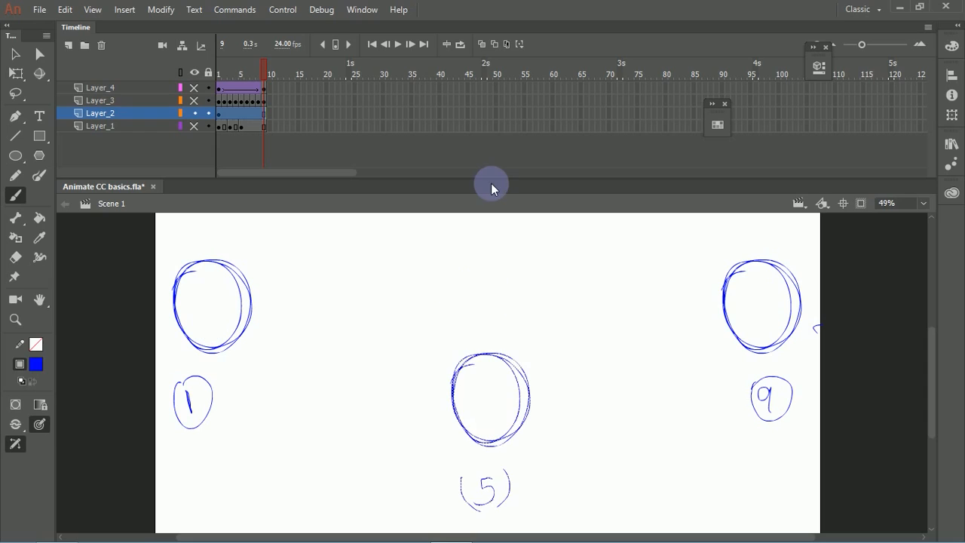
key(ctrl+shift+a)
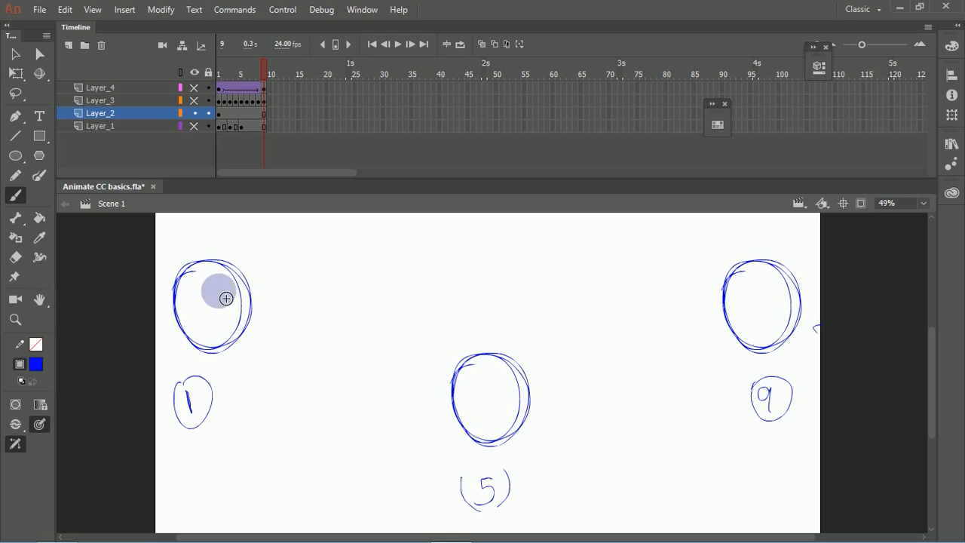
Step: Brush a line joining circles 1 and 5 with centre ticks, and sketch a ticked circle labelled 3 midway between them
drag(240, 277, 201, 328)
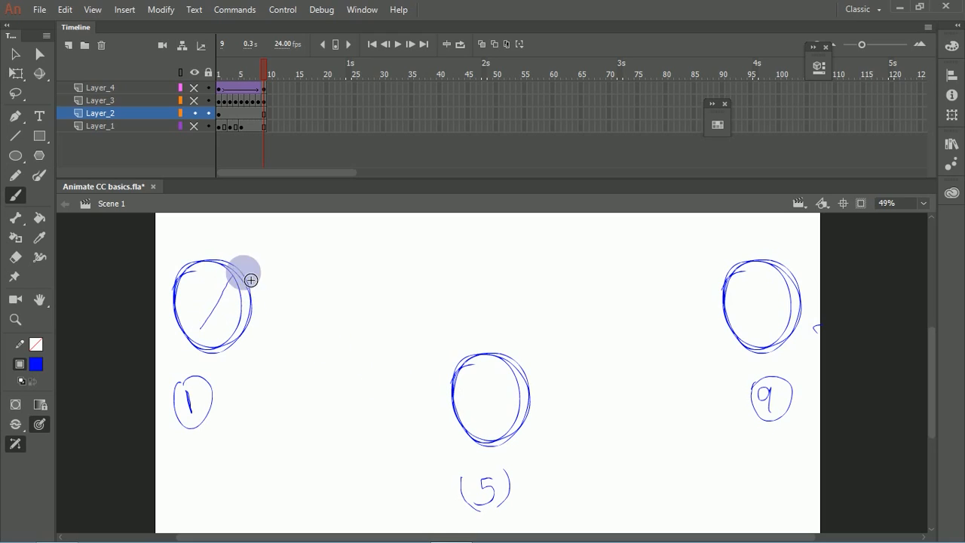
mouse_move(334, 348)
mouse_down()
mouse_move(268, 328)
mouse_move(430, 380)
mouse_up()
mouse_move(267, 330)
mouse_down()
mouse_move(489, 403)
mouse_move(485, 421)
mouse_up()
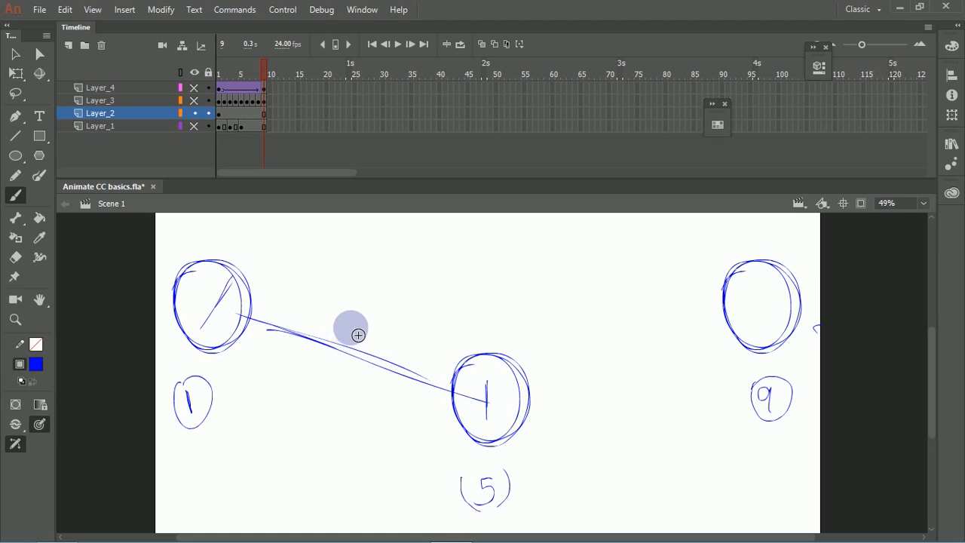
drag(352, 326, 333, 370)
mouse_move(311, 421)
mouse_down()
mouse_move(319, 431)
mouse_move(308, 449)
mouse_up()
mouse_move(323, 326)
mouse_down()
mouse_move(384, 392)
mouse_move(318, 364)
mouse_move(388, 321)
mouse_move(324, 381)
mouse_move(370, 309)
mouse_move(330, 359)
mouse_up()
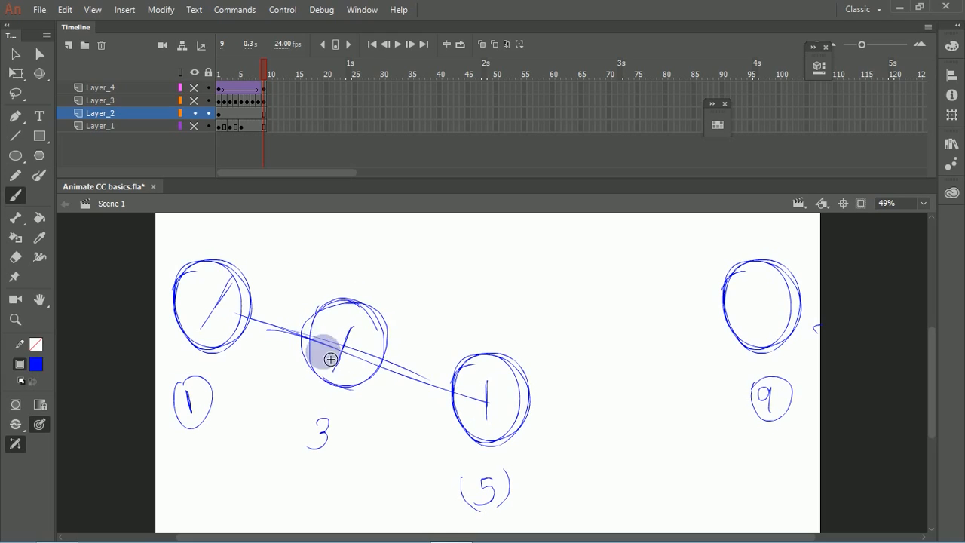
Step: Sketch the in-between circles labelled 2 and 4 along the line, on either side of circle 3
mouse_move(277, 310)
mouse_down()
mouse_move(245, 306)
mouse_move(282, 360)
mouse_move(281, 279)
mouse_move(297, 355)
mouse_move(245, 300)
mouse_move(279, 368)
mouse_move(254, 295)
mouse_up()
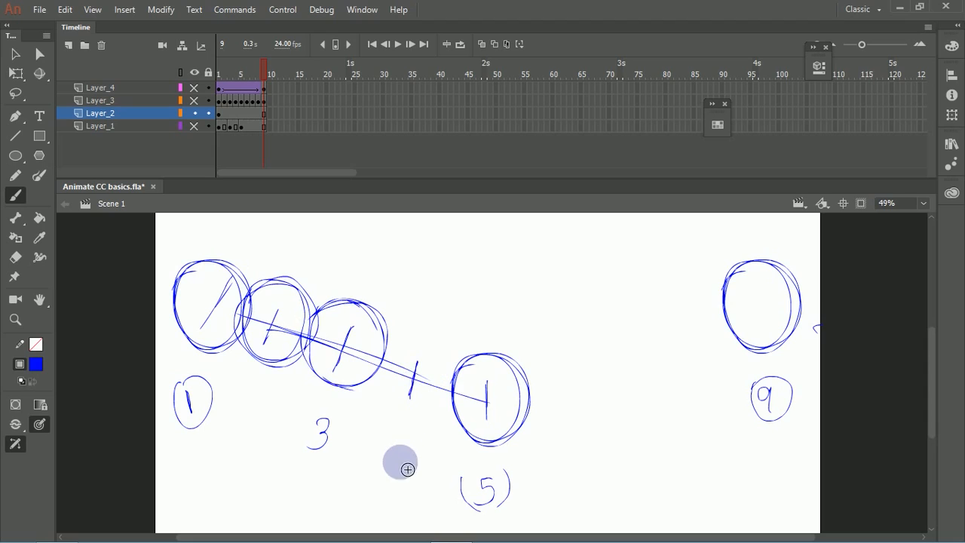
drag(241, 411, 268, 445)
mouse_move(395, 340)
mouse_down()
mouse_move(443, 412)
mouse_move(384, 340)
mouse_move(448, 402)
mouse_move(384, 415)
mouse_up()
drag(395, 453, 413, 469)
drag(411, 454, 411, 494)
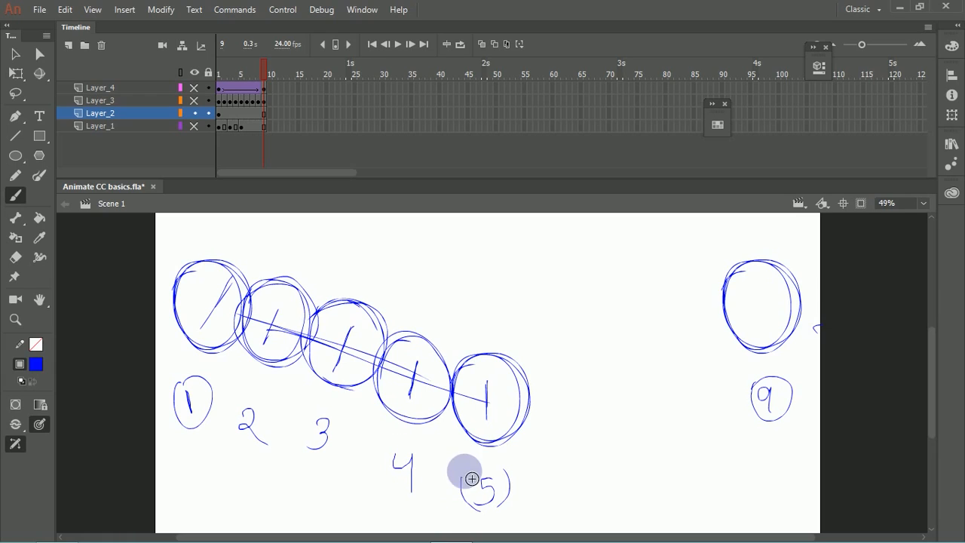
Step: Brush a straight line from circle 5 to circle 9 and sketch a ticked circle labelled 7 at its midpoint
mouse_move(527, 391)
mouse_down()
mouse_move(717, 312)
mouse_move(532, 403)
mouse_move(767, 291)
mouse_move(752, 305)
mouse_up()
key(ctrl+z)
key(ctrl+z)
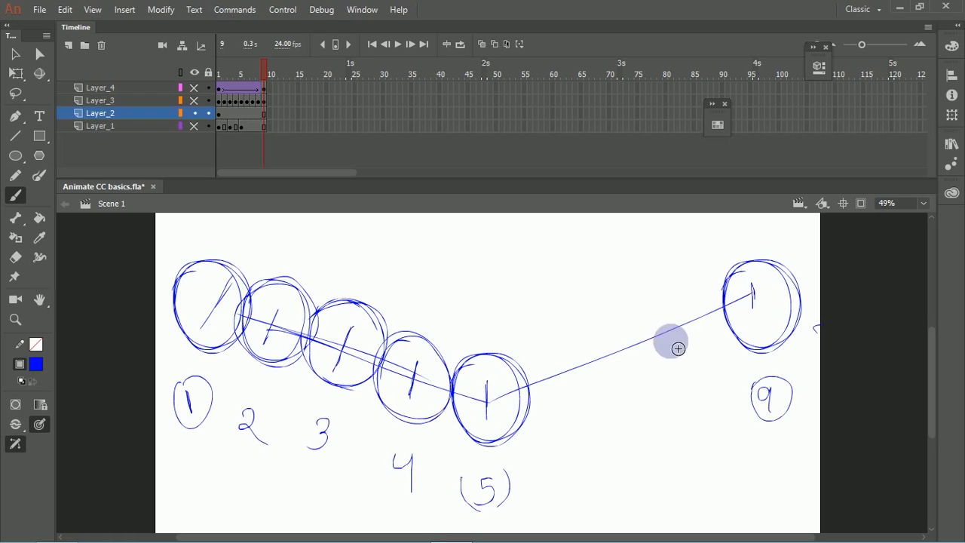
drag(620, 340, 623, 383)
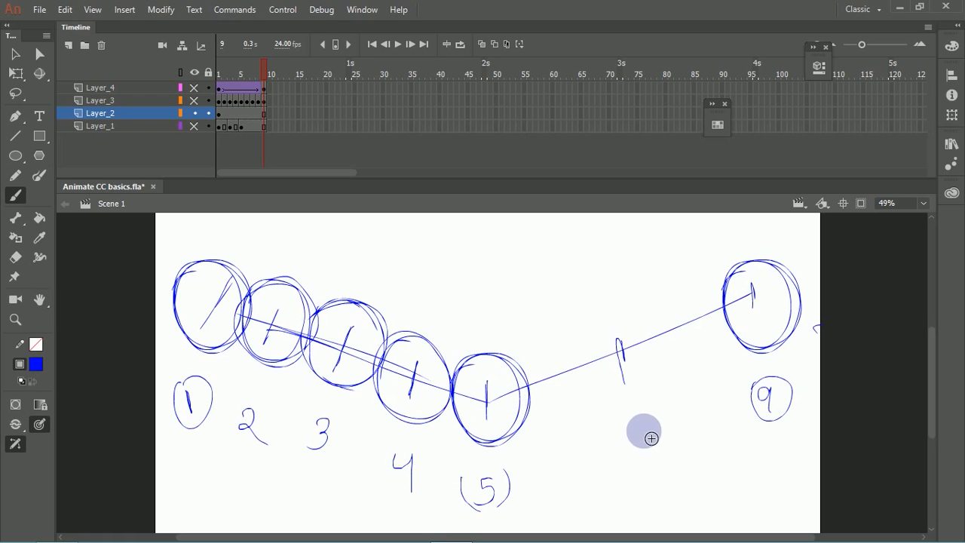
drag(629, 433, 640, 445)
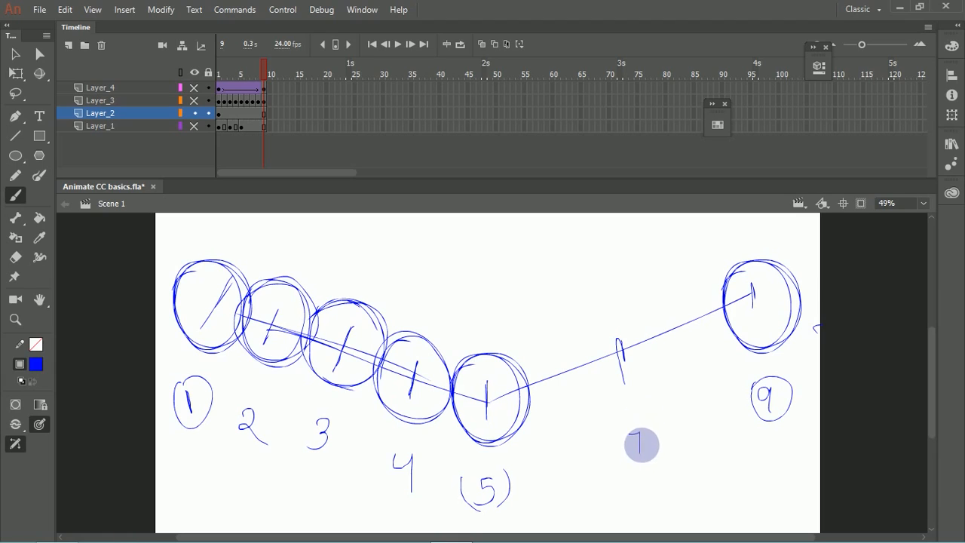
mouse_move(616, 319)
mouse_down()
mouse_move(624, 396)
mouse_move(591, 323)
mouse_move(616, 395)
mouse_move(599, 324)
mouse_move(651, 385)
mouse_move(588, 331)
mouse_up()
Step: Sketch the in-between circles labelled 6 and 8 along the line, on either side of circle 7
drag(552, 366, 556, 407)
drag(577, 451, 572, 468)
mouse_move(556, 354)
mouse_down()
mouse_move(527, 410)
mouse_move(561, 342)
mouse_move(553, 419)
mouse_move(524, 344)
mouse_move(561, 422)
mouse_move(558, 373)
mouse_up()
drag(688, 307, 693, 340)
mouse_move(709, 392)
mouse_down()
mouse_move(702, 403)
mouse_move(714, 420)
mouse_up()
mouse_move(706, 367)
mouse_down()
mouse_move(685, 377)
mouse_move(694, 370)
mouse_move(680, 274)
mouse_move(679, 369)
mouse_up()
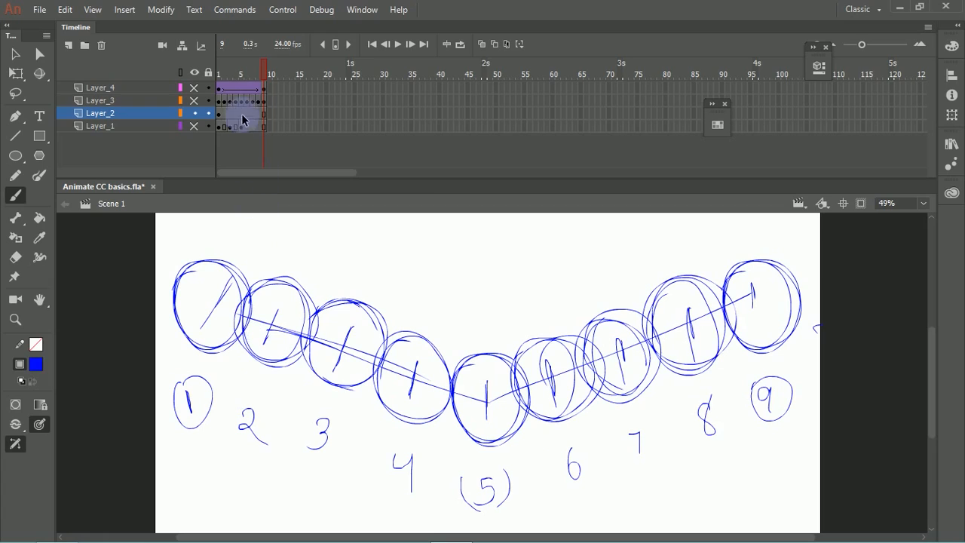
Step: Return to frame 1 and make Layer_4 and Layer_3 visible
drag(260, 73, 217, 78)
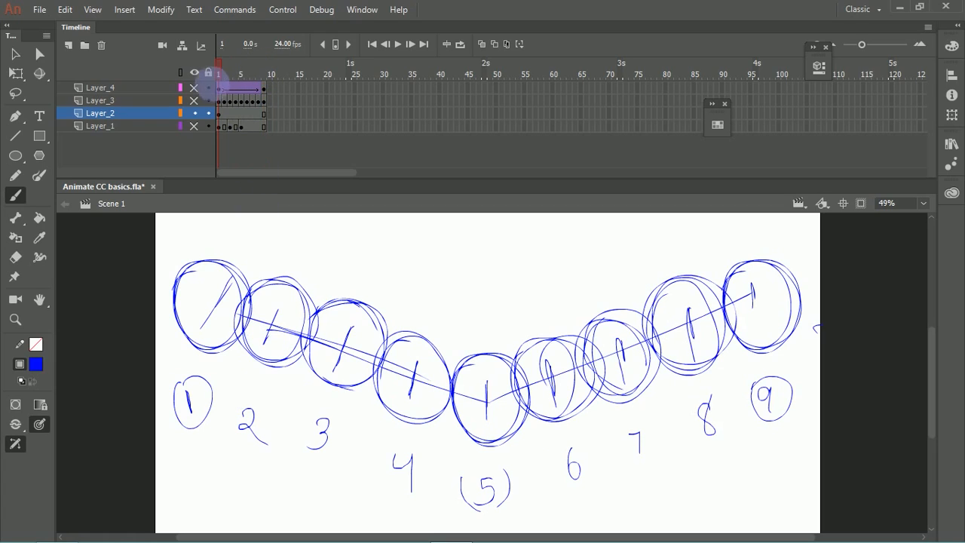
click(194, 87)
click(195, 100)
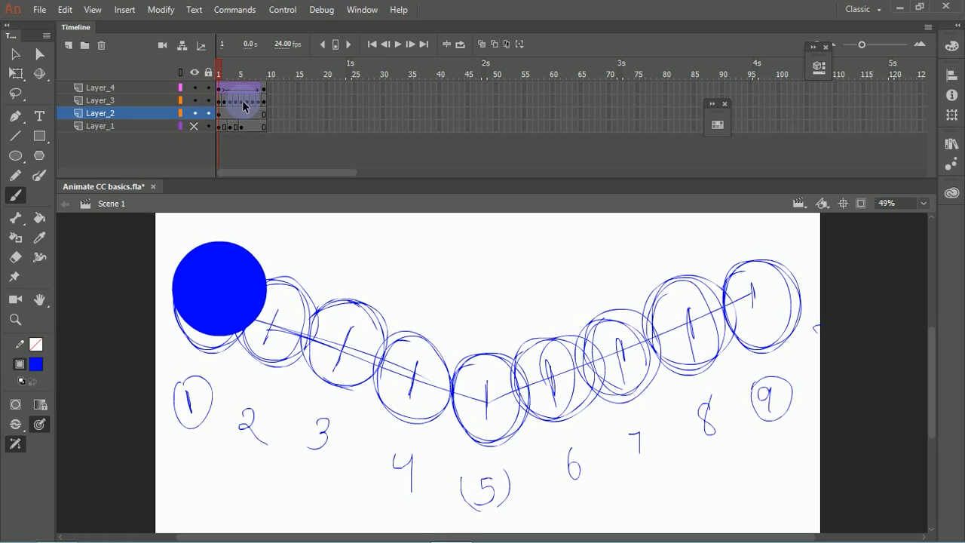
Step: Clear the keyframes from frames 2 to 8 on Layer_3, leaving those at frames 1 and 9
drag(259, 102, 225, 102)
click(225, 102)
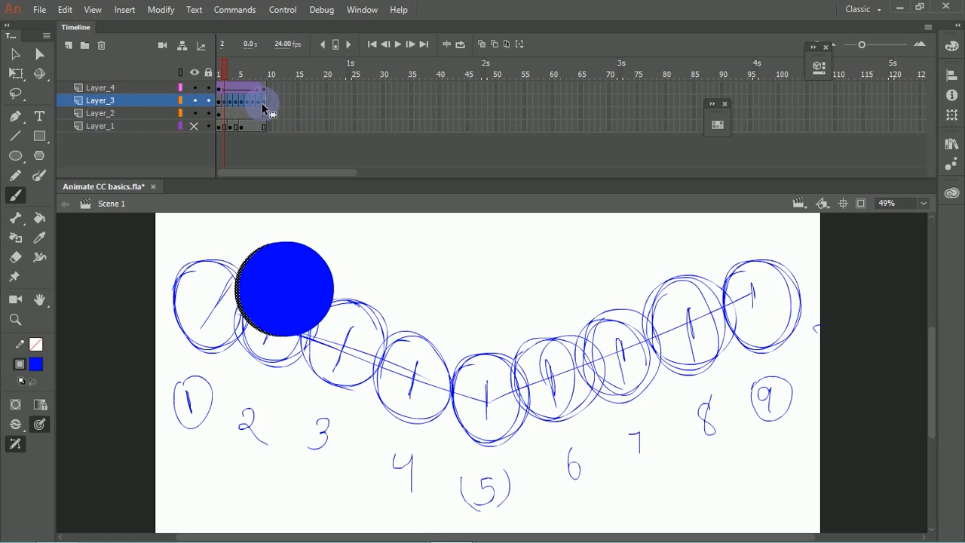
click(281, 147)
drag(264, 106, 226, 104)
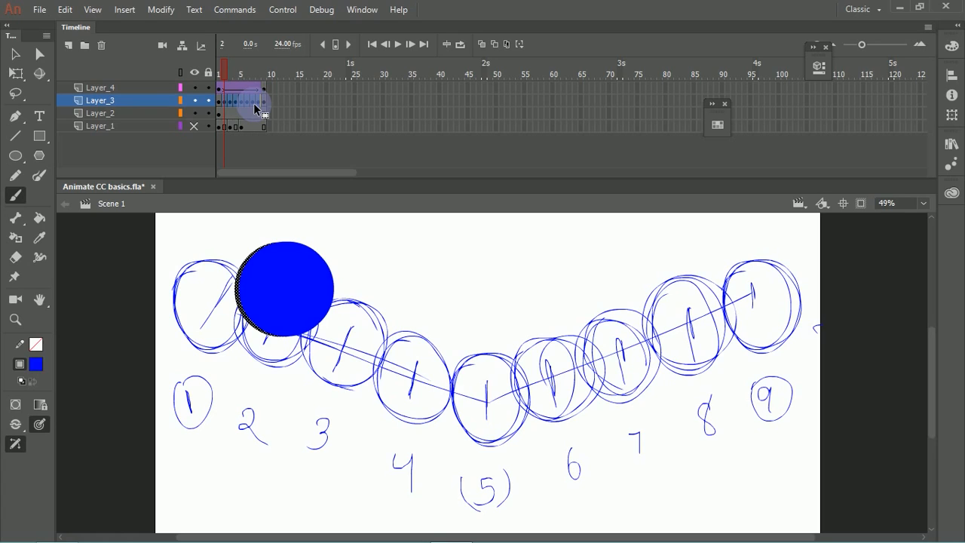
key(shift+F6)
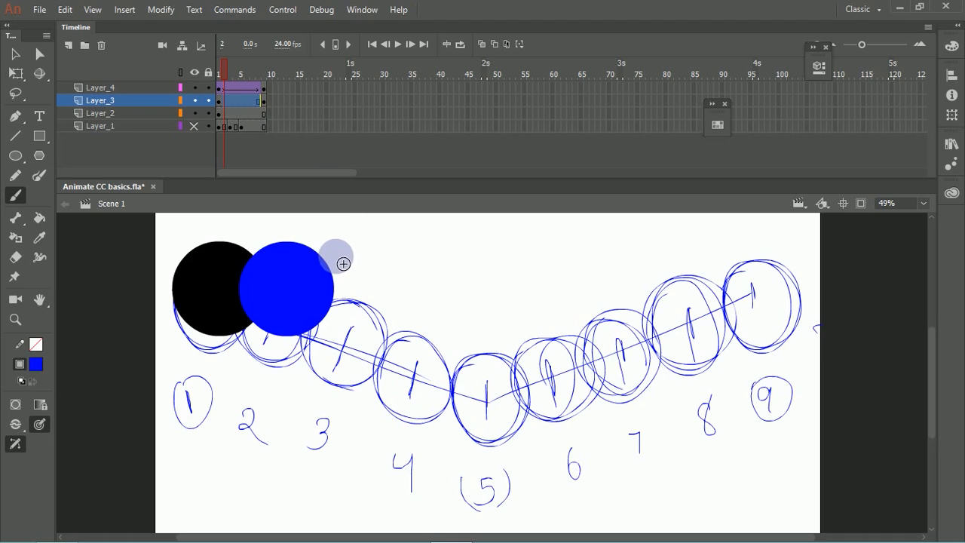
Step: Hide Layer_4 and align Layer_3's black circle with sketched circle 1 at frame 1 and sketched circle 9 at frame 9
key(v)
click(194, 87)
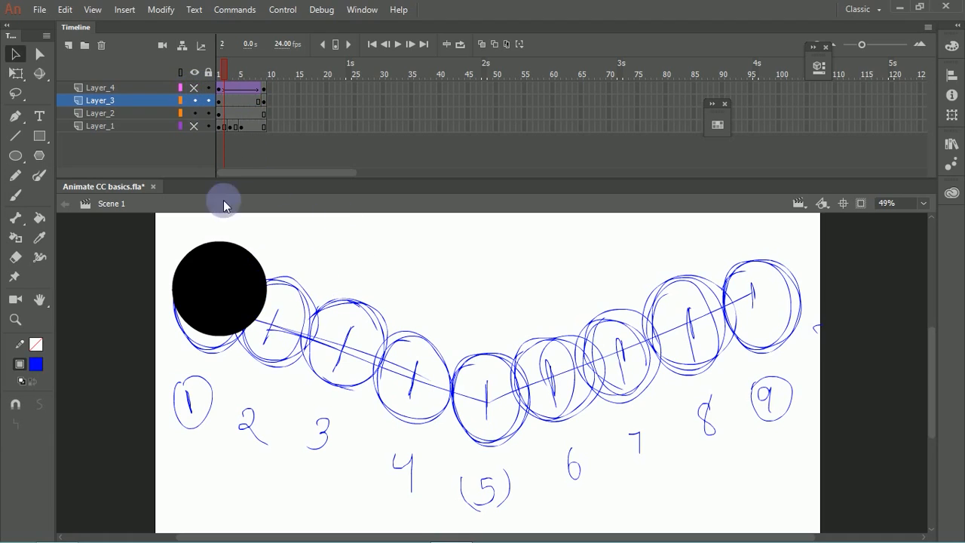
click(234, 294)
drag(234, 294, 234, 307)
click(264, 110)
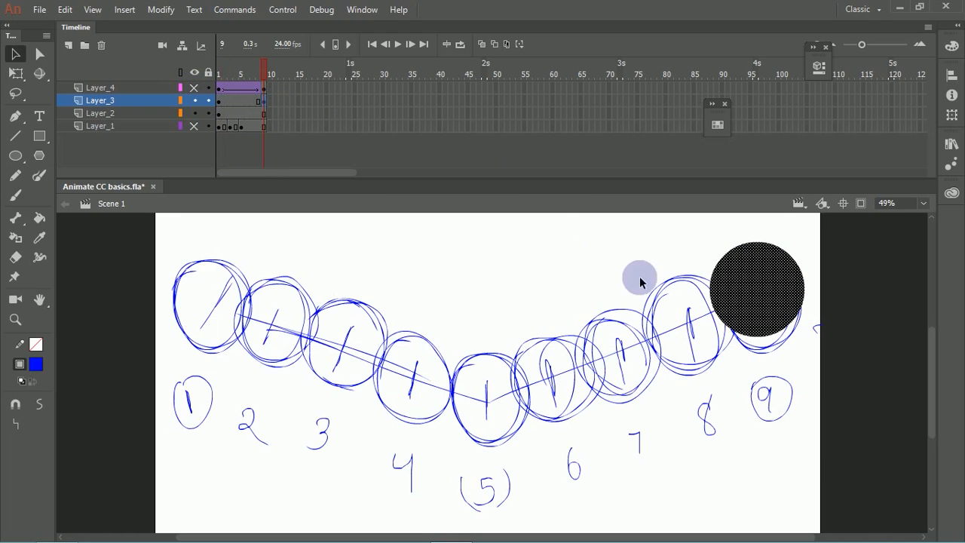
drag(739, 287, 765, 302)
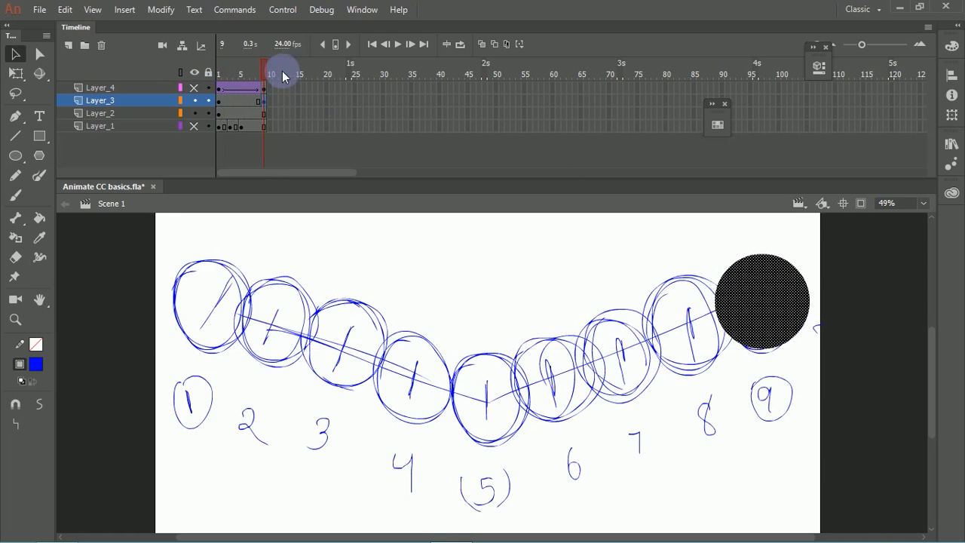
Step: Add a keyframe at frame 5 on Layer_3 with the black circle placed over sketched circle 5
click(243, 109)
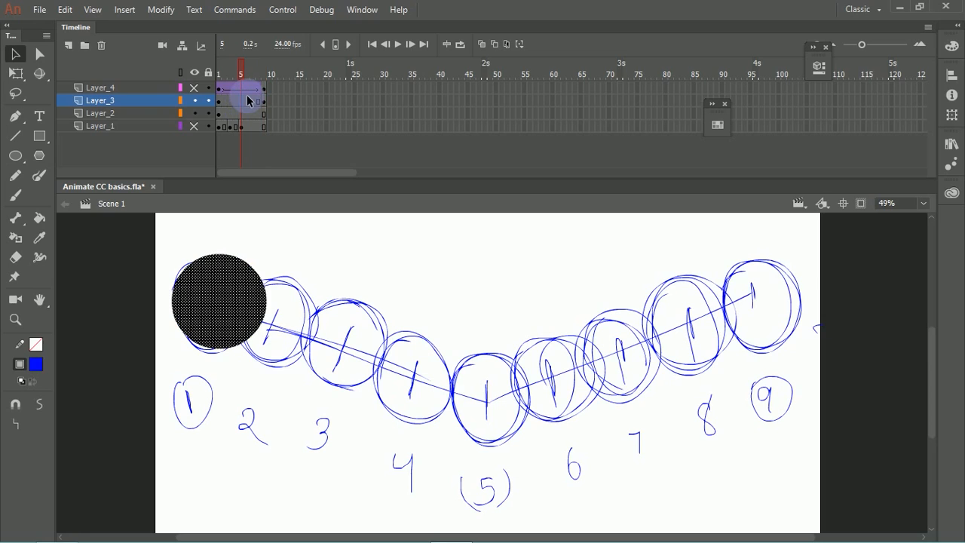
drag(230, 303, 495, 415)
click(413, 292)
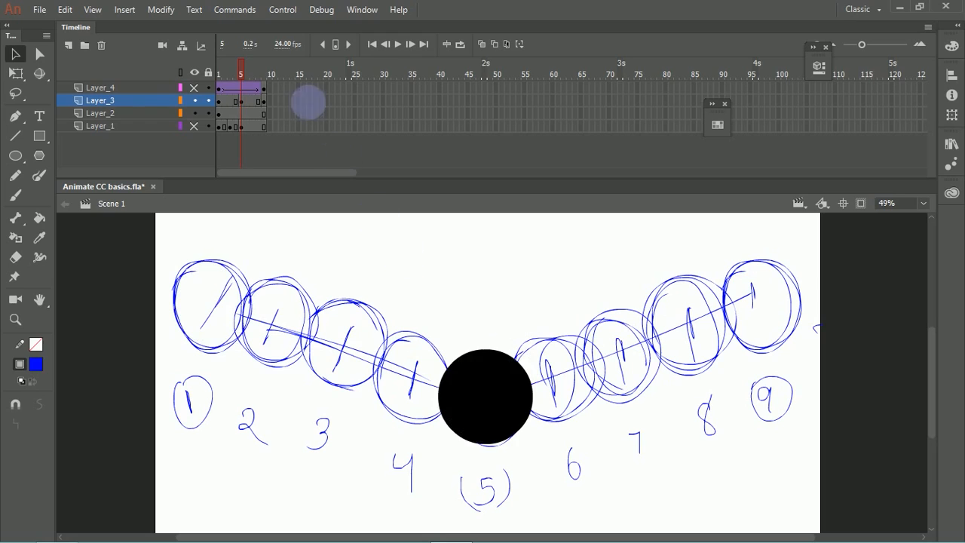
Step: Add a keyframe at frame 7 on Layer_3 and move its black circle onto sketched circle 3
drag(243, 65, 231, 101)
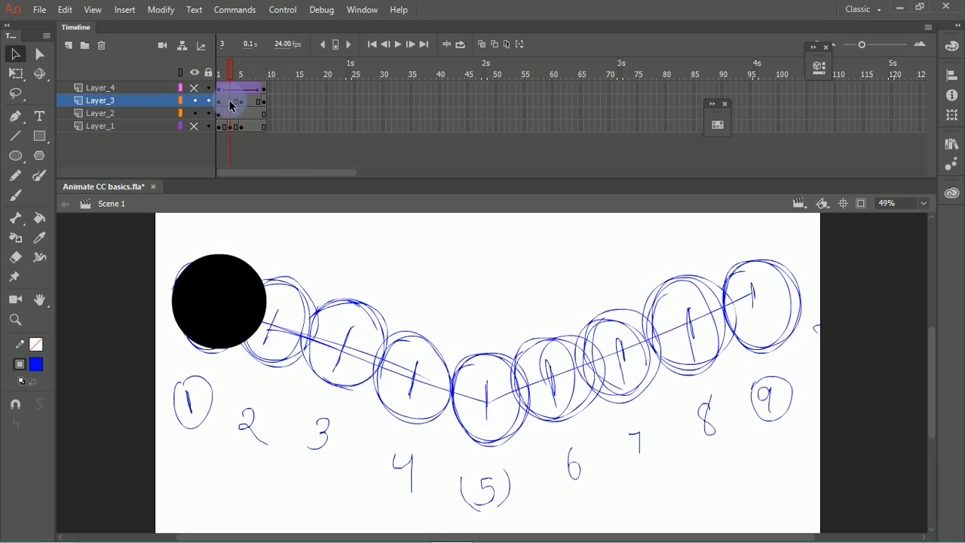
click(248, 101)
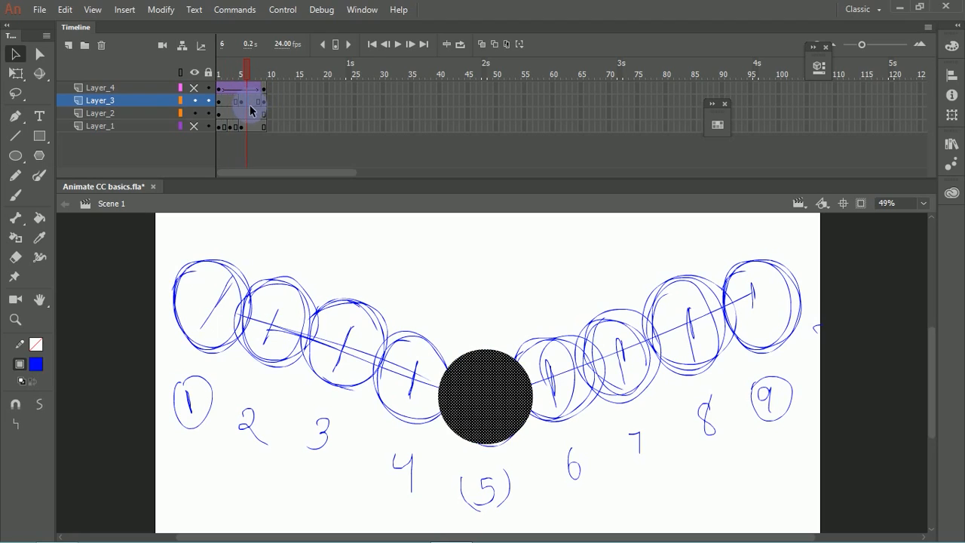
drag(257, 119, 257, 109)
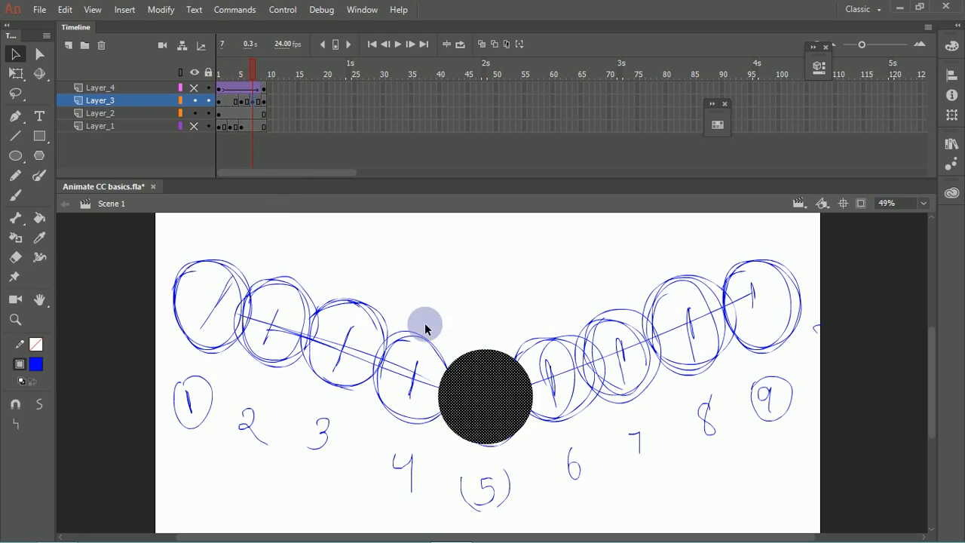
drag(485, 408, 350, 356)
click(312, 147)
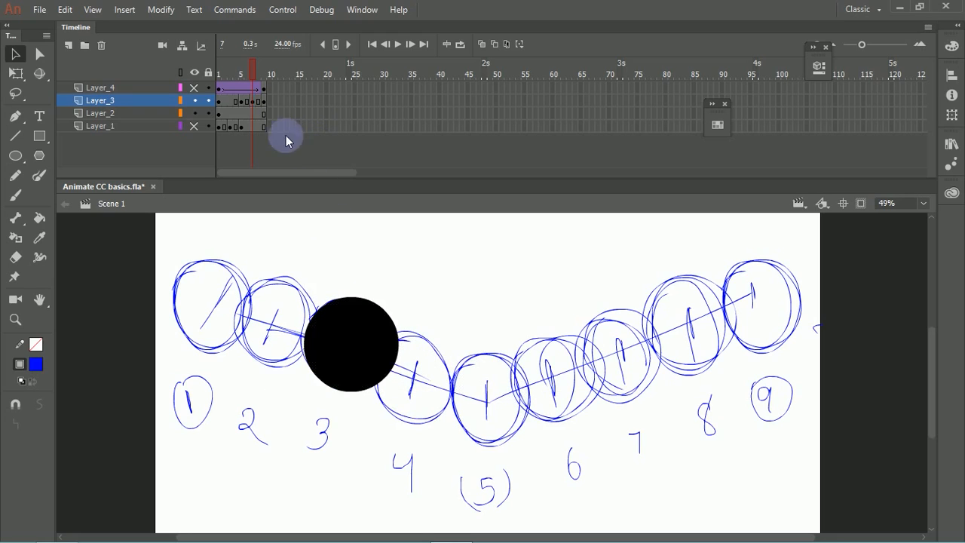
click(258, 102)
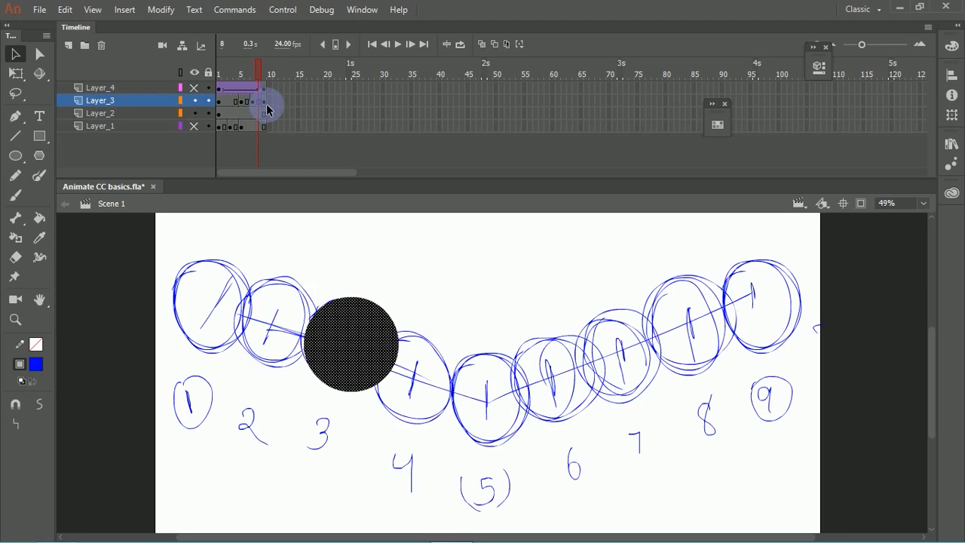
Step: Place Layer_3's black circle over sketched circle 4 at frame 8 and over sketched circle 2 on a new keyframe at frame 6
drag(367, 340, 433, 384)
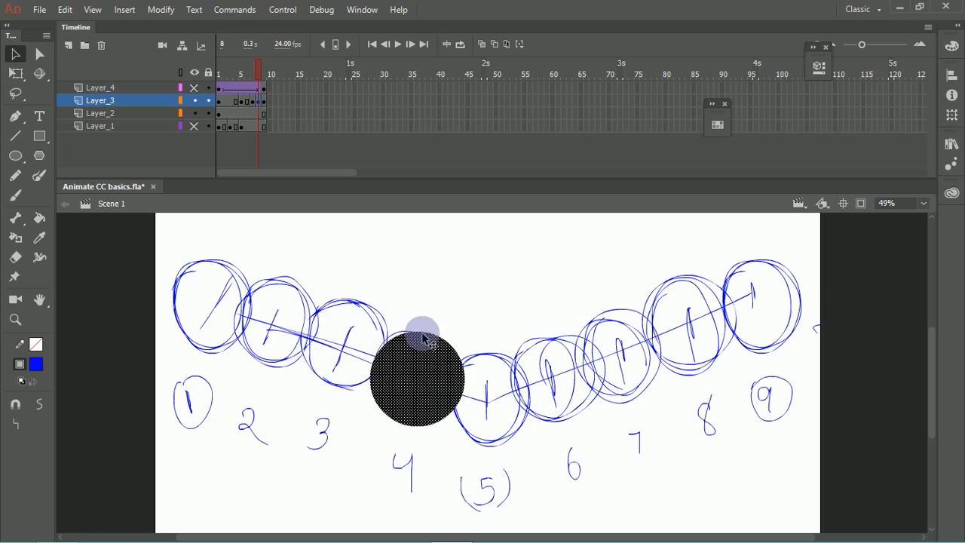
click(248, 102)
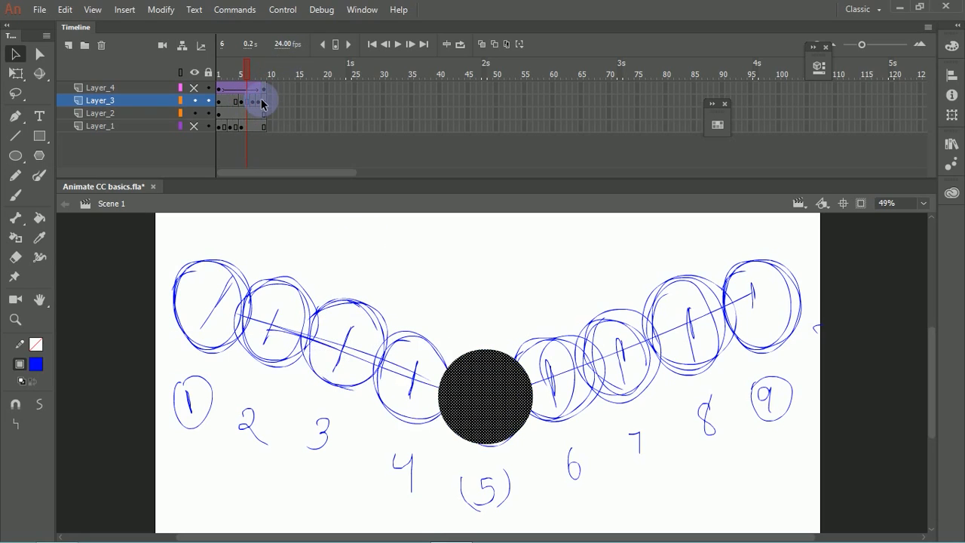
click(261, 101)
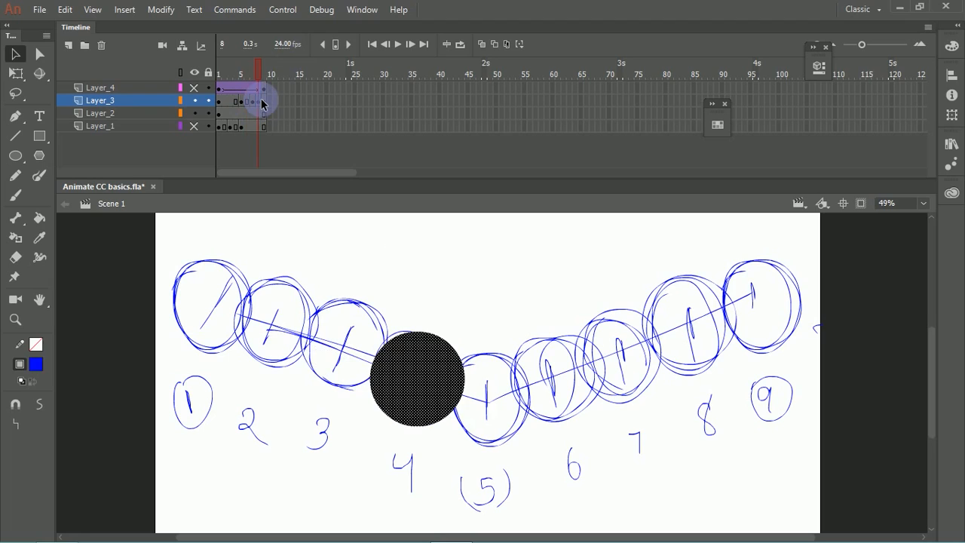
click(263, 101)
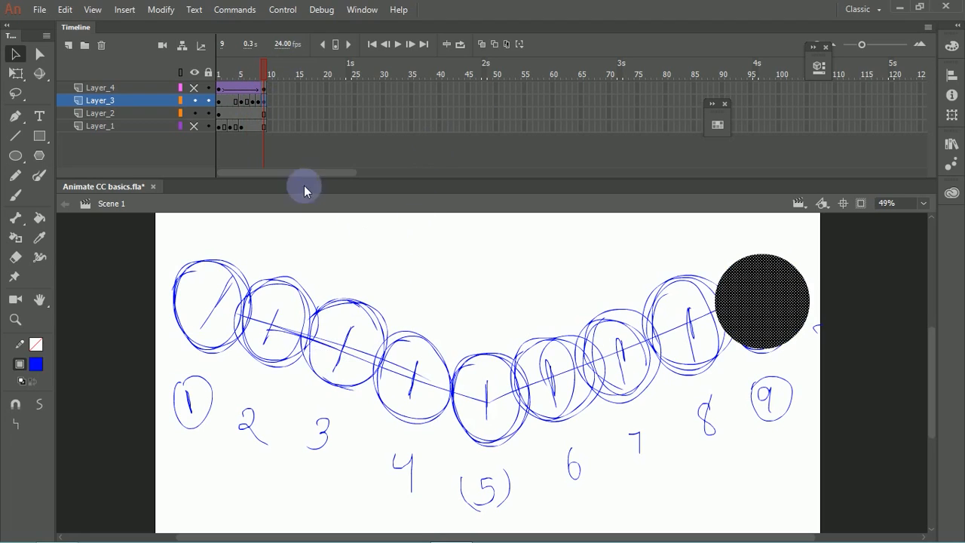
click(248, 102)
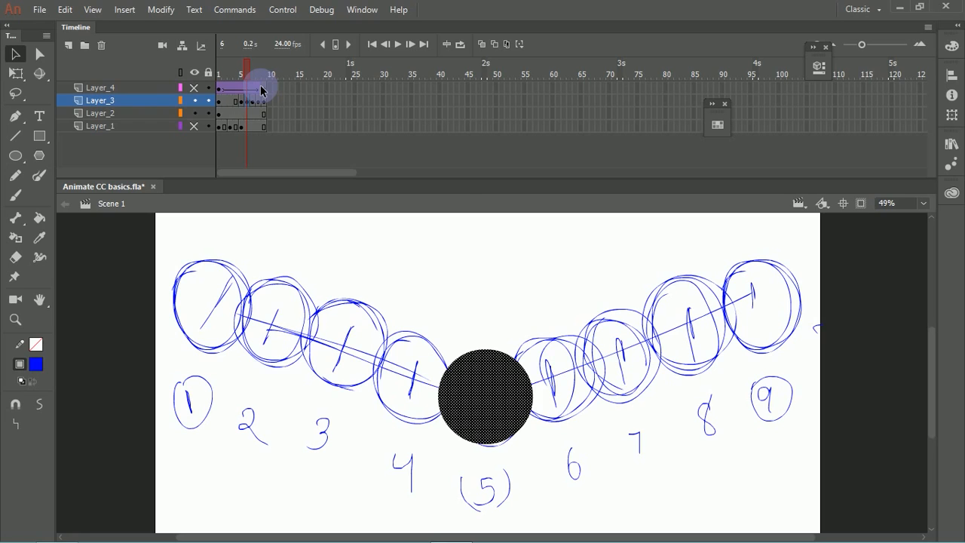
drag(498, 381, 284, 321)
click(318, 273)
mouse_move(243, 71)
mouse_down()
mouse_move(265, 78)
mouse_move(242, 73)
mouse_up()
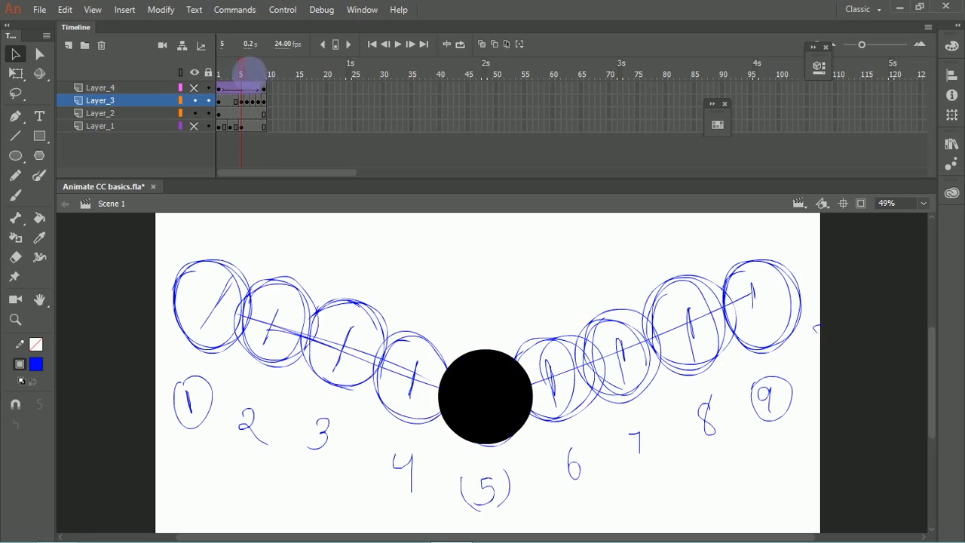
Step: Undo the keyframes and circle moves at frames 6, 7 and 8 on Layer_3
key(ctrl+z)
key(ctrl+z)
key(ctrl+z)
key(ctrl+z)
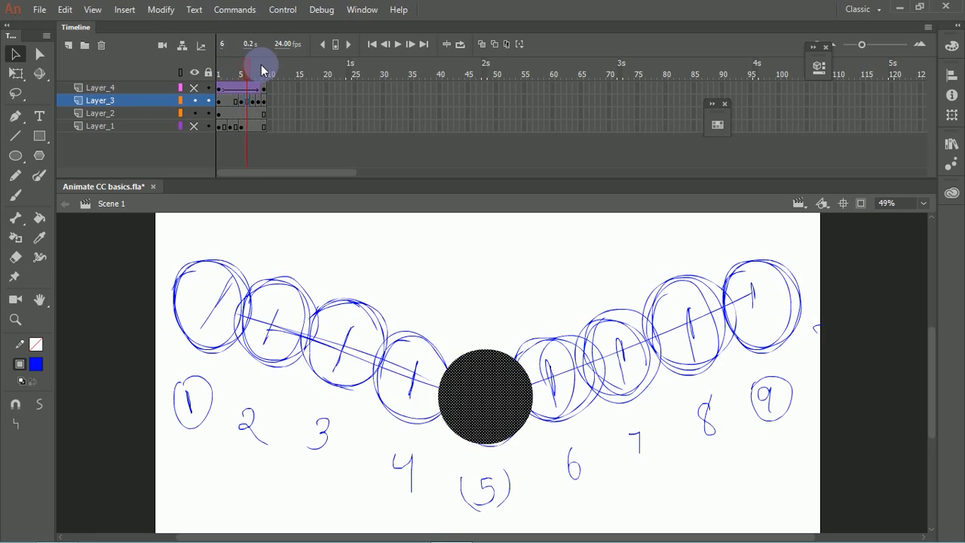
key(ctrl+z)
key(ctrl+z)
key(ctrl+z)
key(ctrl+z)
key(ctrl+z)
key(ctrl+z)
key(ctrl+z)
key(ctrl+z)
key(ctrl+z)
key(ctrl+z)
click(231, 106)
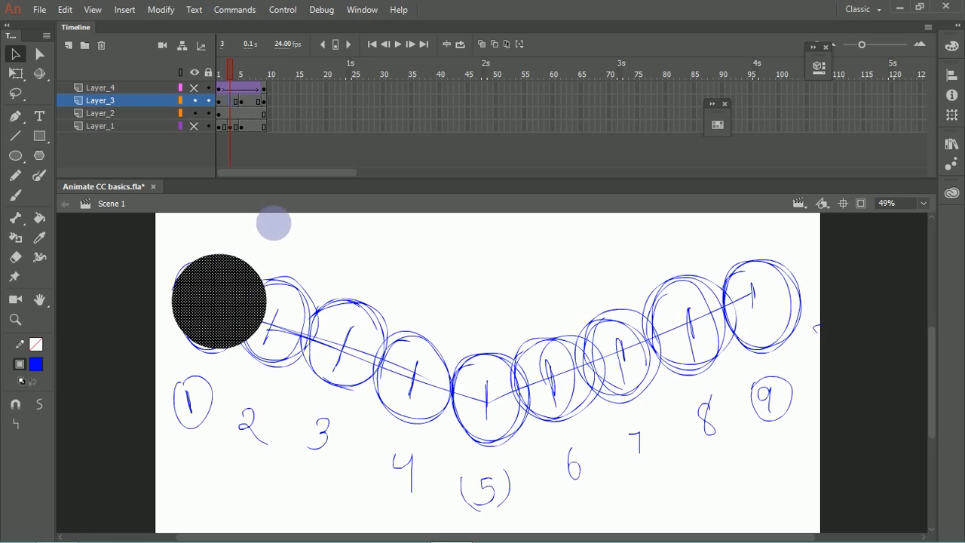
drag(226, 291, 349, 339)
key(ctrl+z)
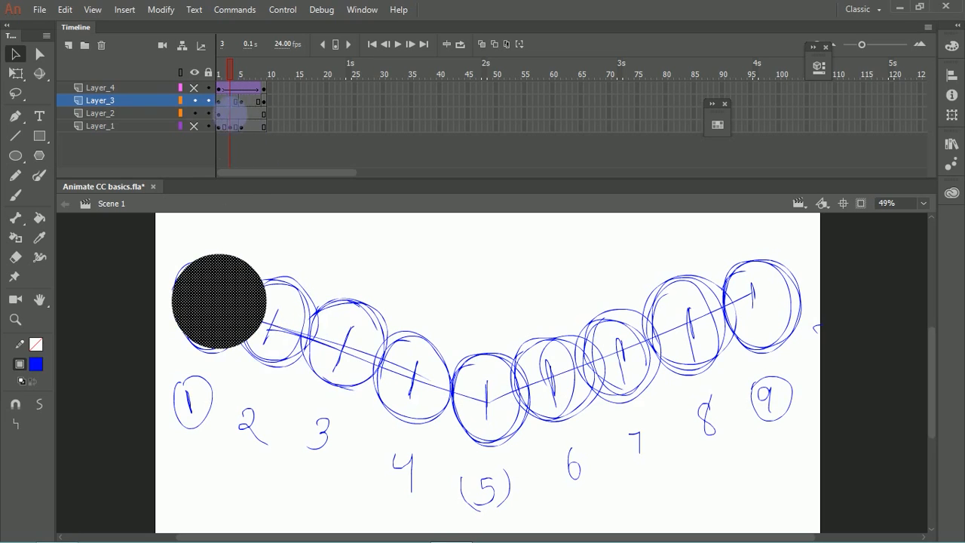
drag(245, 299, 354, 324)
key(ctrl+z)
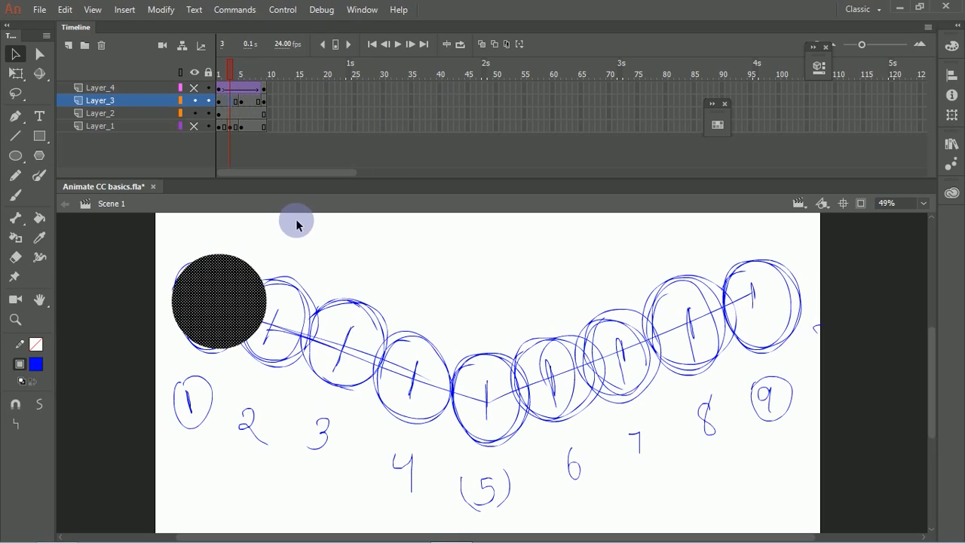
Step: Add a keyframe at frame 3 on Layer_3 and move its black circle onto sketched circle 3
key(F6)
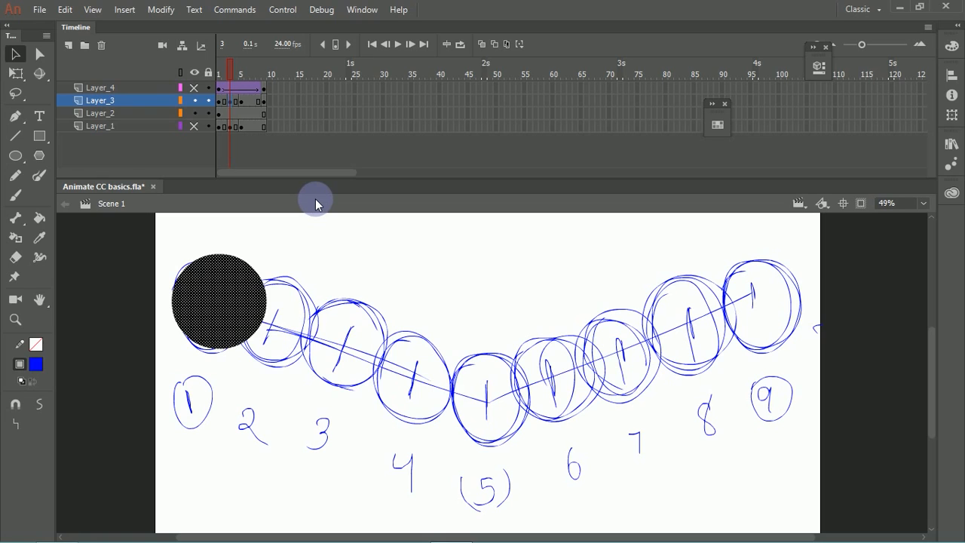
drag(228, 265, 356, 345)
click(328, 278)
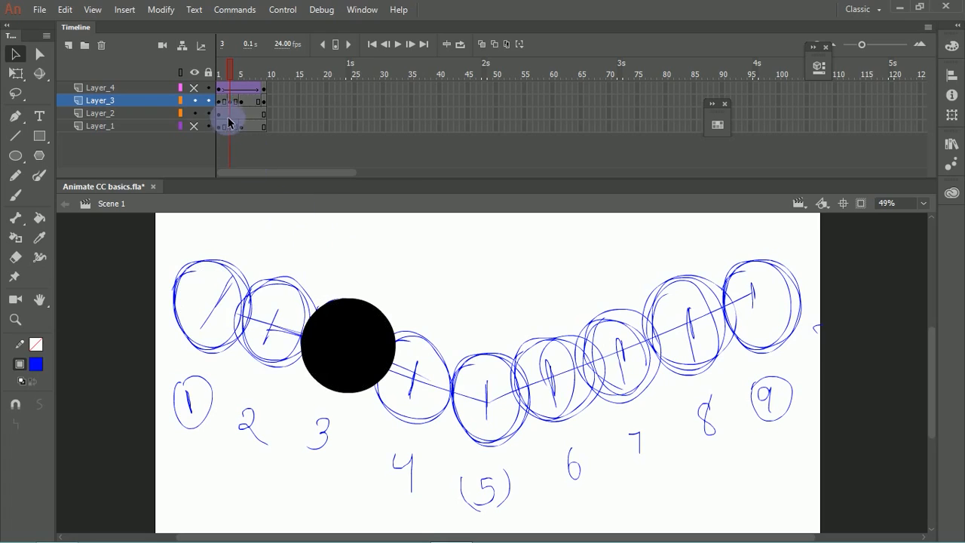
Step: Add keyframes at frames 4 and 2 on Layer_3, placing the black circle over sketched circles 4 and 2 respectively
click(238, 103)
click(237, 108)
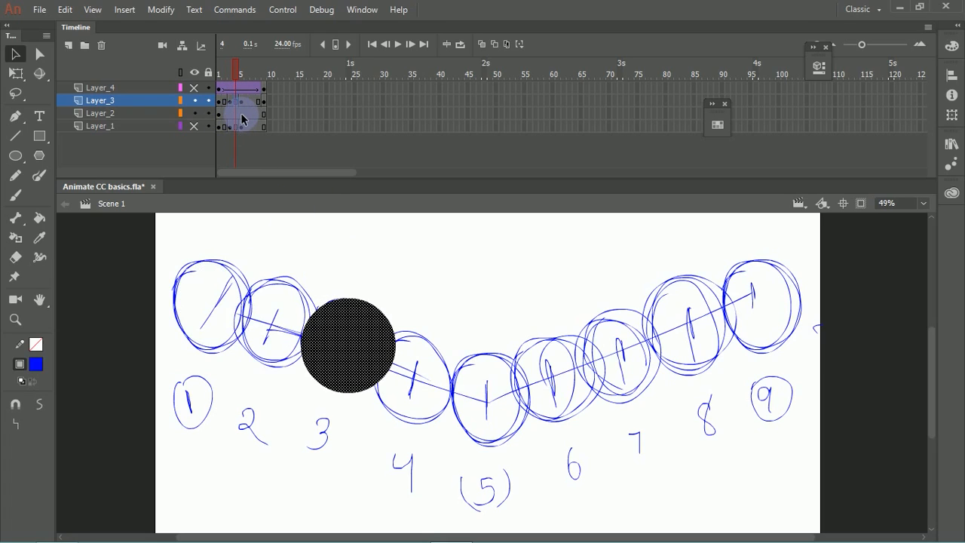
drag(374, 338, 431, 374)
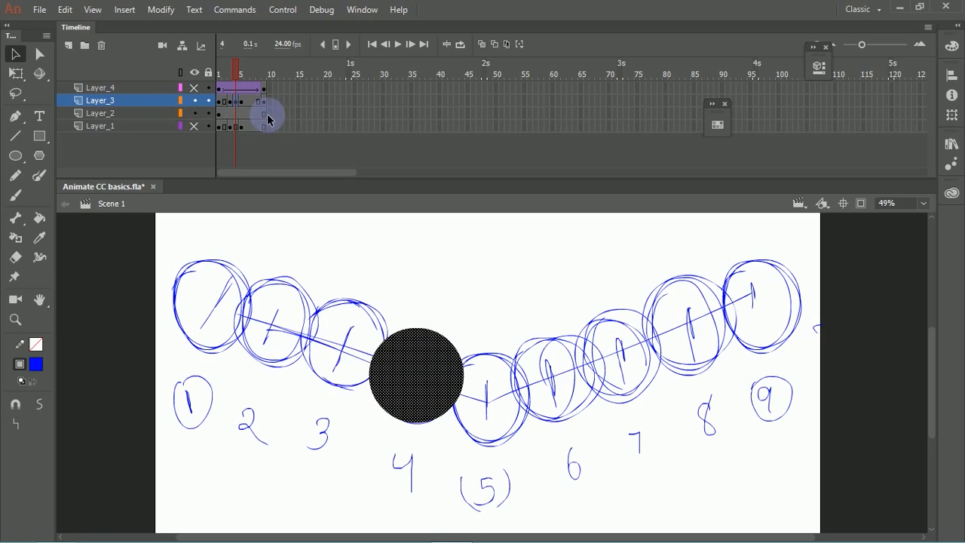
click(222, 108)
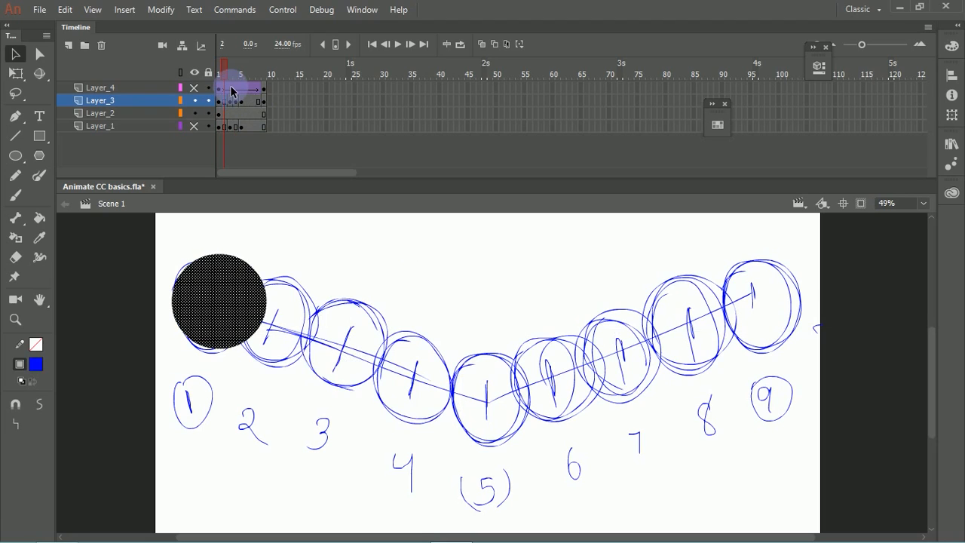
drag(222, 300, 281, 322)
Step: Add a keyframe at frame 7 on Layer_3 and move its black circle onto sketched circle 7
drag(225, 66, 246, 81)
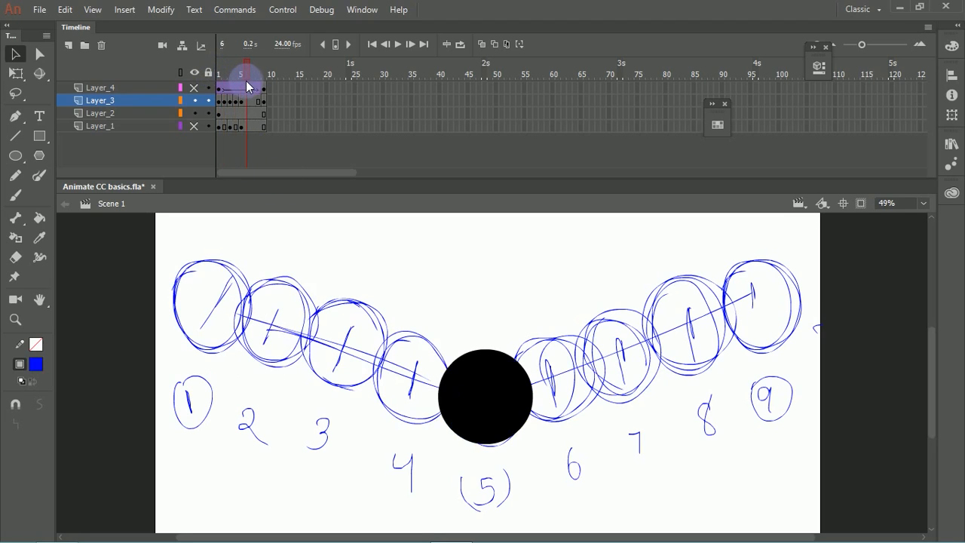
click(248, 103)
click(251, 102)
click(253, 105)
click(263, 91)
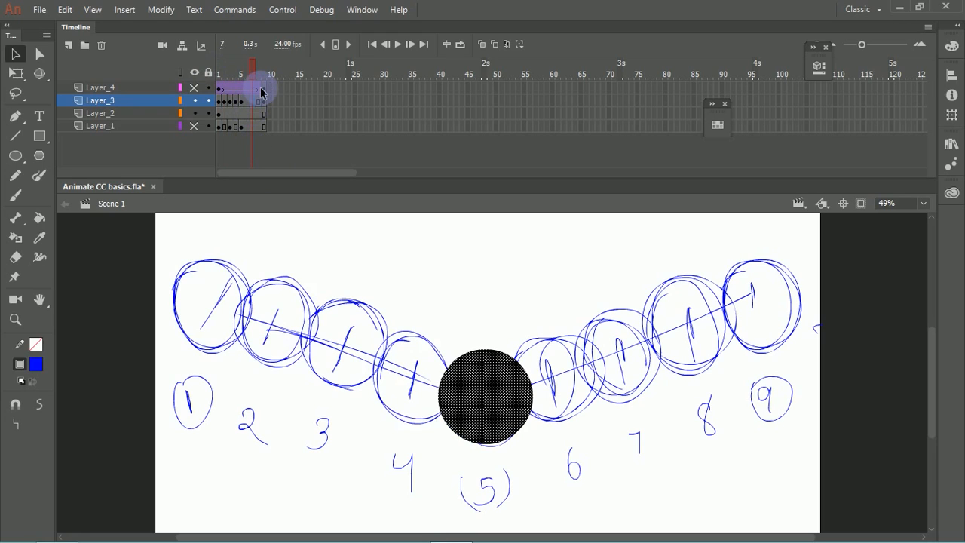
click(448, 294)
click(716, 327)
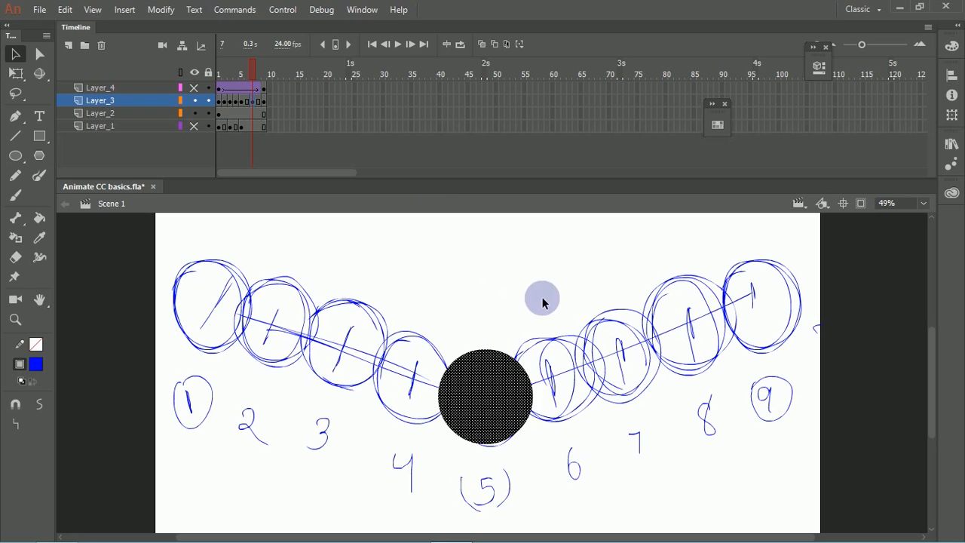
drag(509, 369, 622, 362)
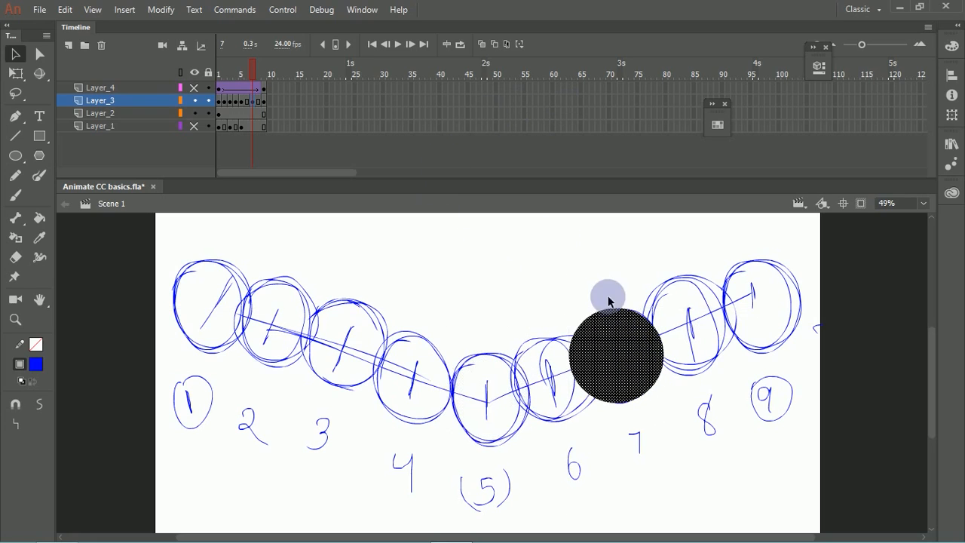
Step: Add keyframes at frames 8 and 6 on Layer_3, placing the black circle over sketched circles 8 and 6 respectively
click(260, 104)
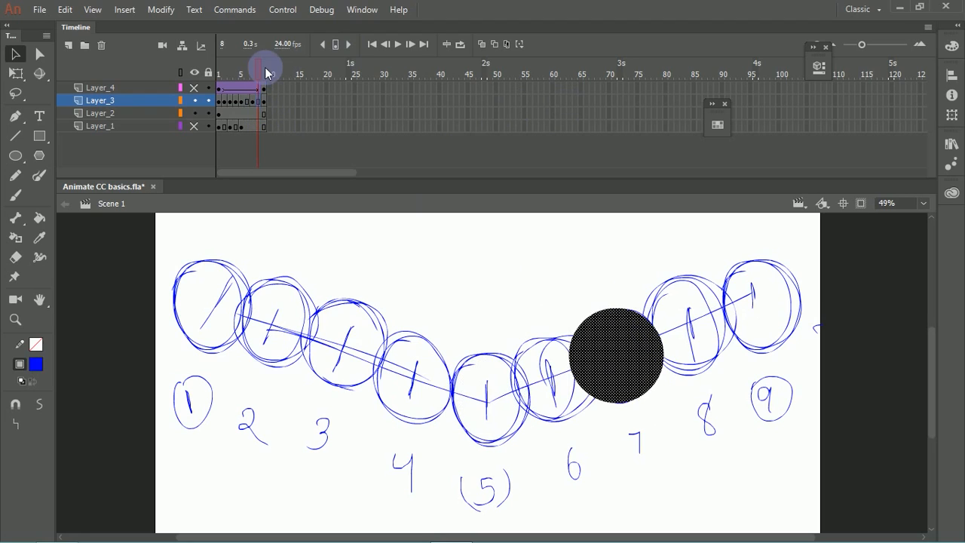
drag(631, 355, 695, 332)
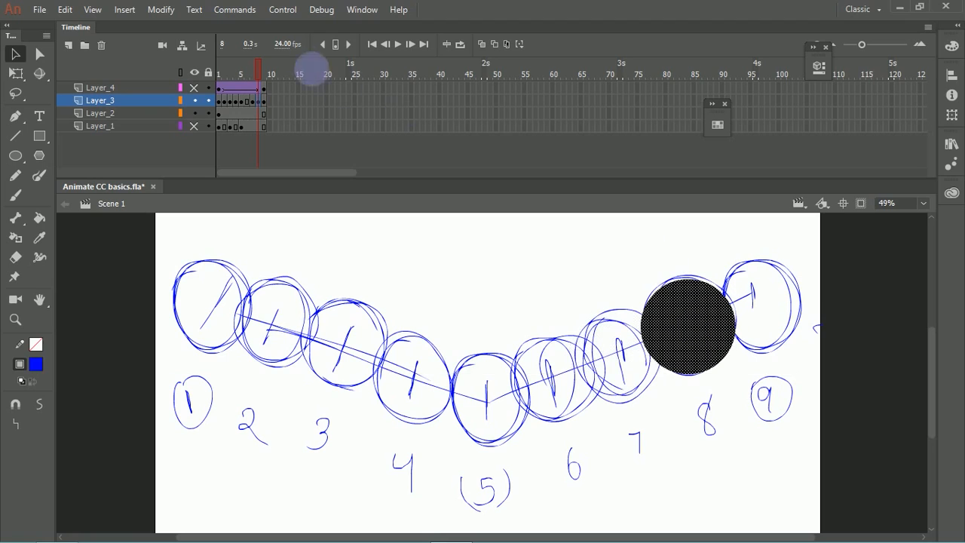
click(244, 104)
click(248, 73)
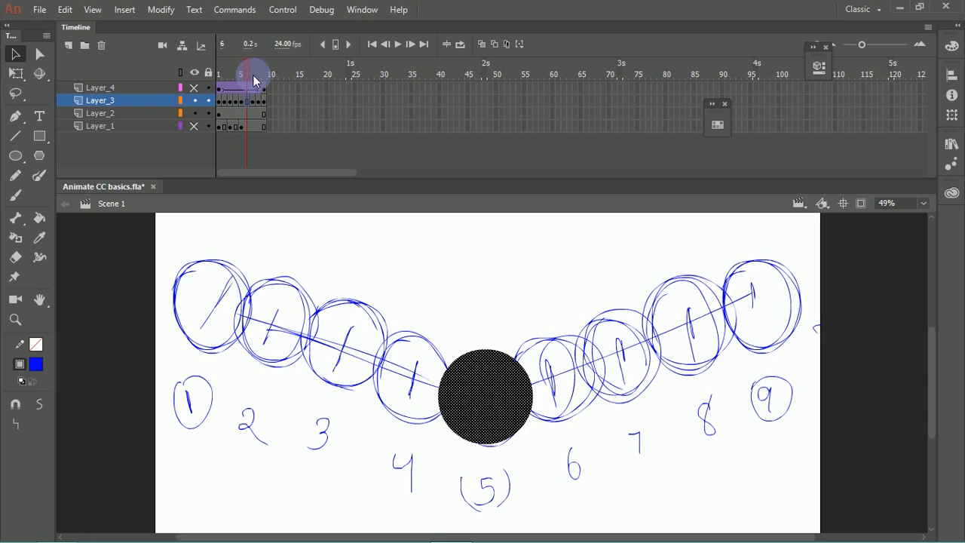
drag(511, 388, 581, 373)
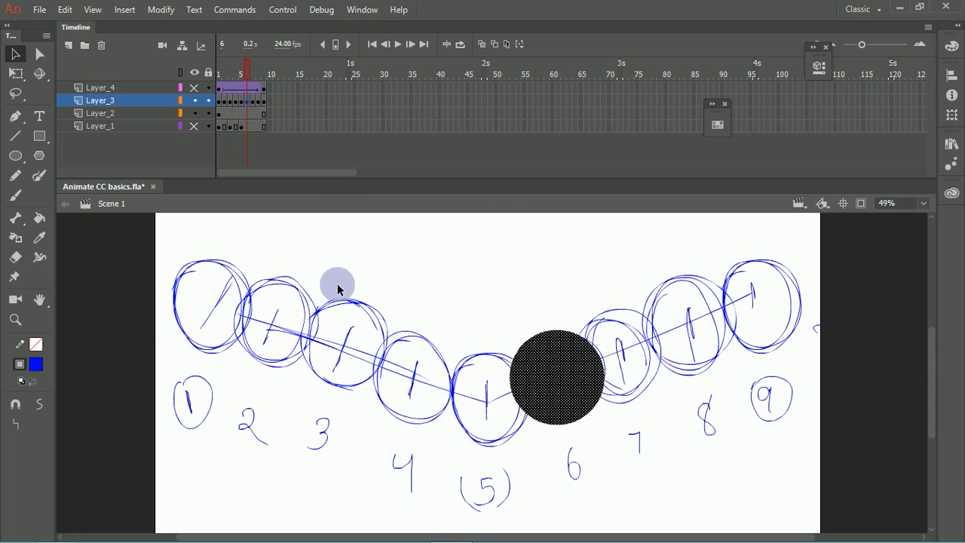
click(330, 226)
Step: Hide the sketch on Layer_2 and play back Layer_3's circle animation from frame 1, finishing on frame 1
click(219, 81)
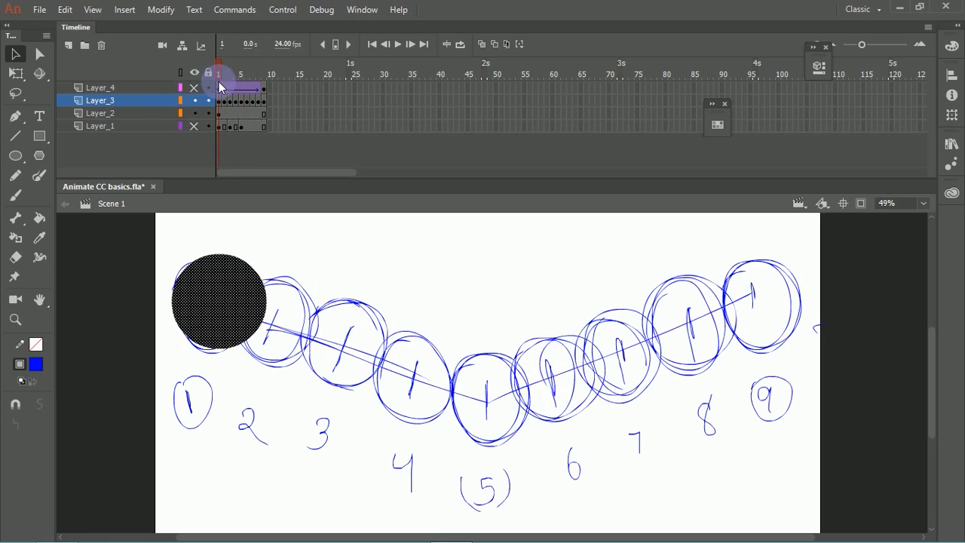
click(256, 86)
mouse_move(258, 86)
mouse_down()
mouse_move(207, 80)
mouse_move(279, 84)
mouse_move(194, 98)
mouse_move(268, 97)
mouse_move(185, 113)
mouse_move(222, 73)
mouse_up()
click(195, 114)
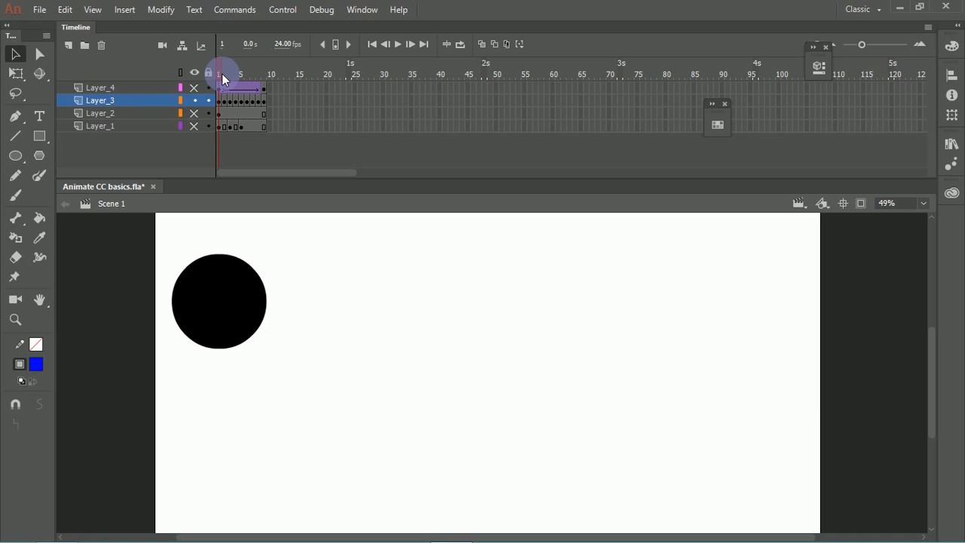
click(398, 43)
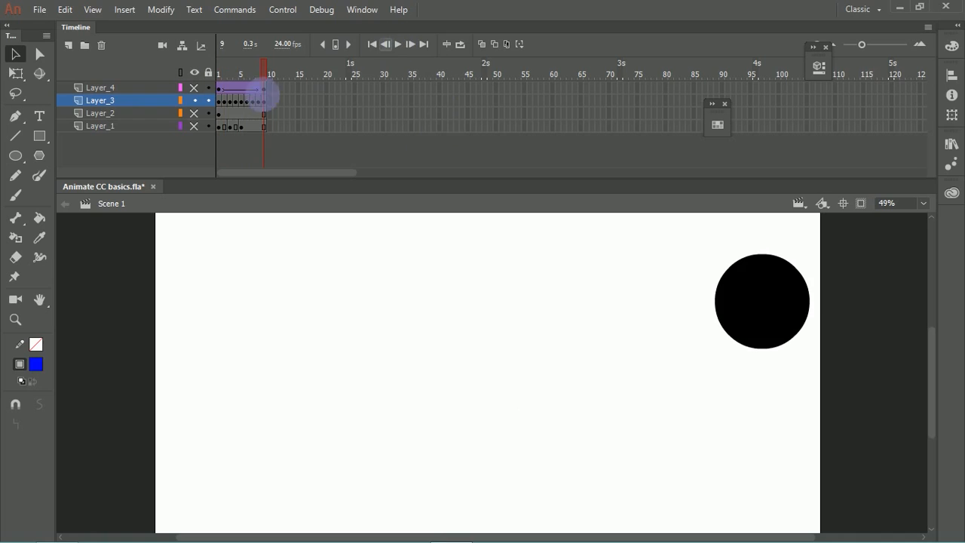
click(223, 77)
mouse_move(223, 77)
mouse_down()
mouse_move(269, 72)
mouse_move(226, 84)
mouse_move(217, 69)
mouse_up()
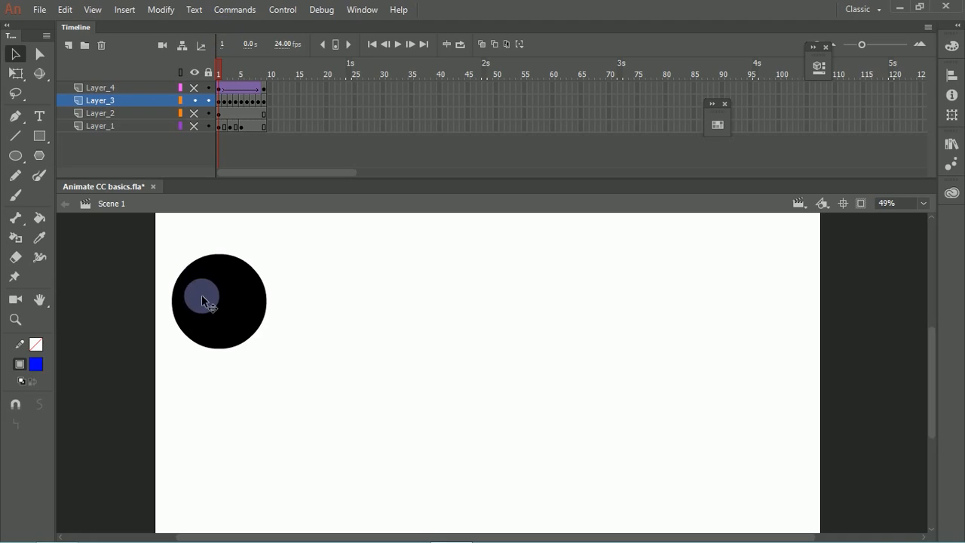
drag(201, 295, 220, 230)
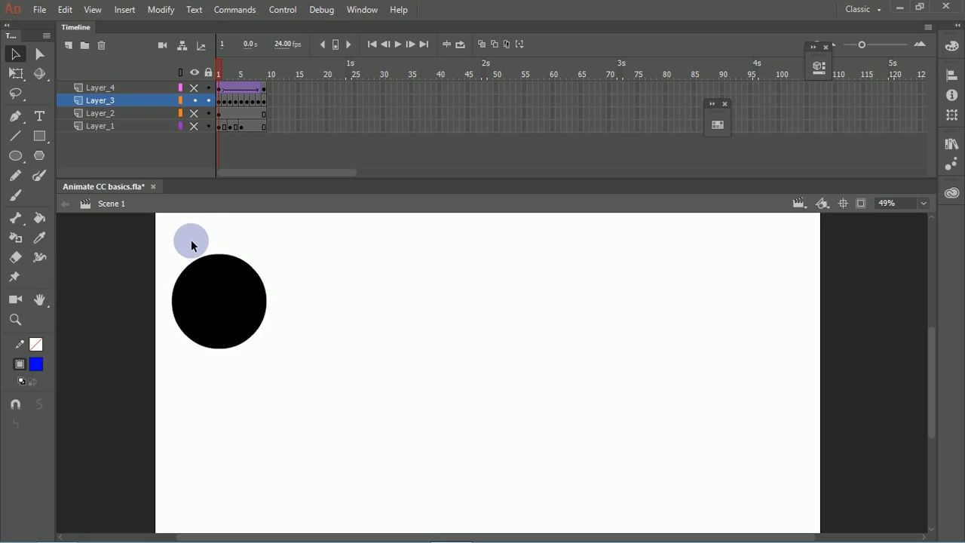
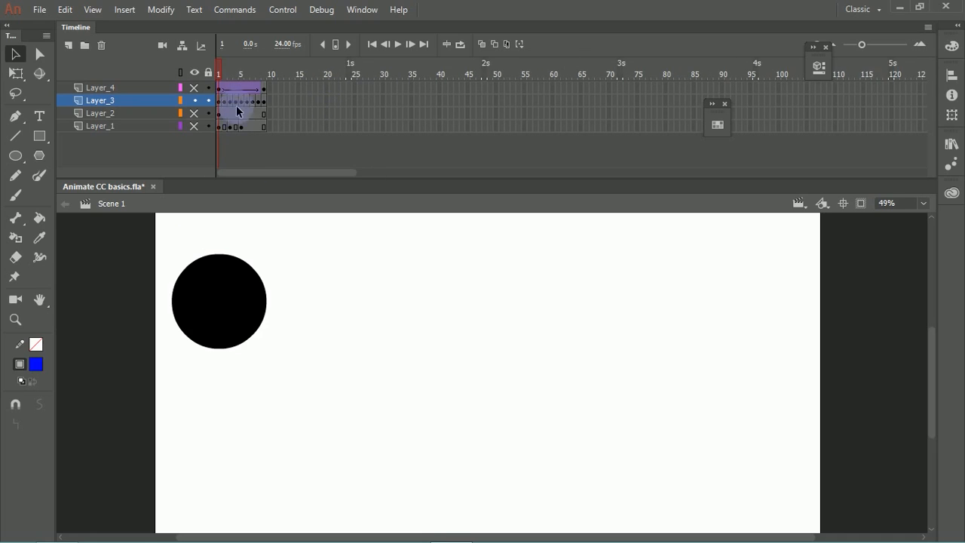
Step: Insert one extra frame across all layers after each of Layer_3's first two drawings, so each holds for two frames
mouse_move(223, 70)
mouse_down()
mouse_move(271, 65)
mouse_move(223, 76)
mouse_up()
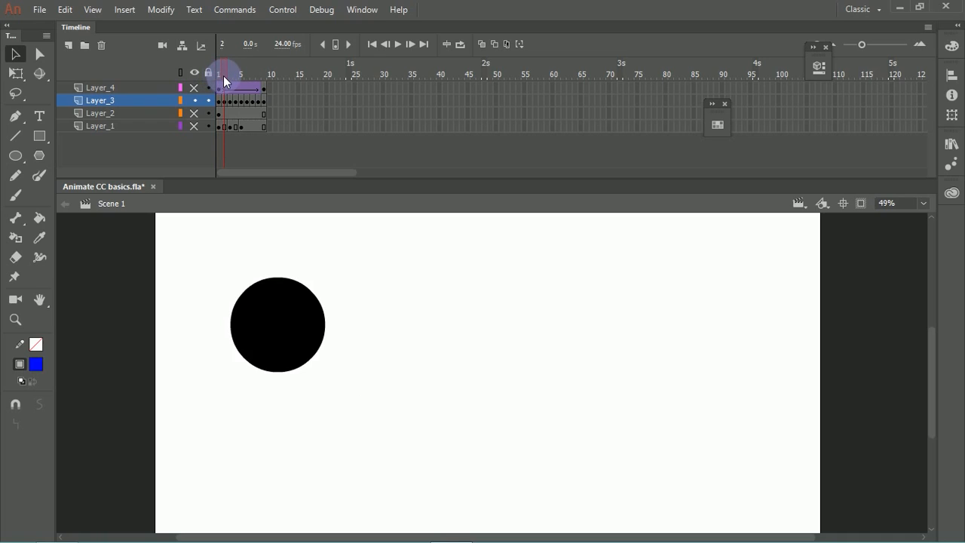
click(220, 66)
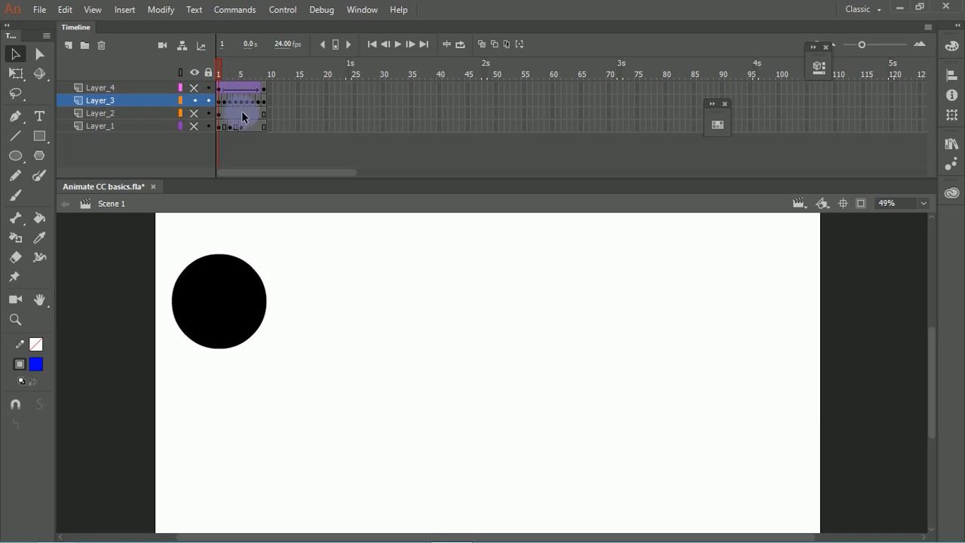
click(262, 163)
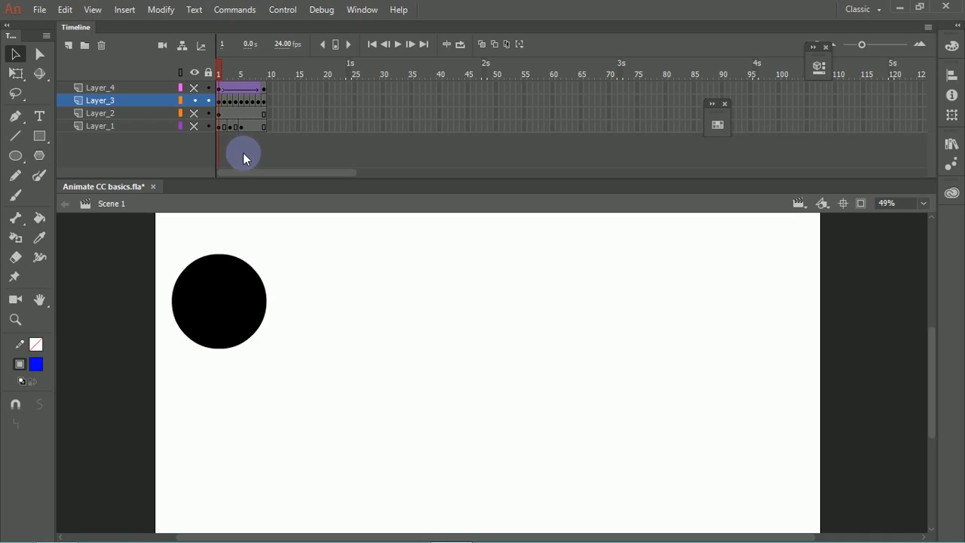
key(F5)
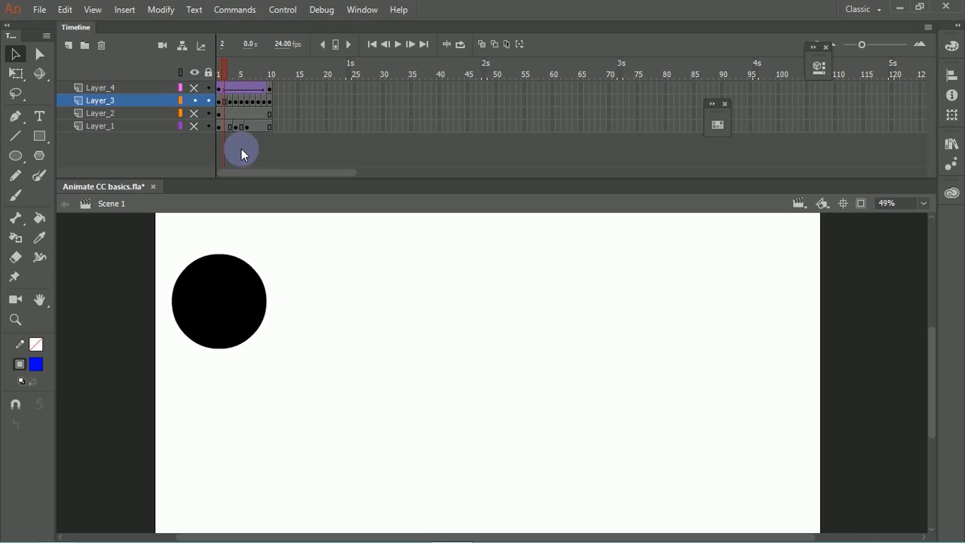
click(232, 67)
click(233, 67)
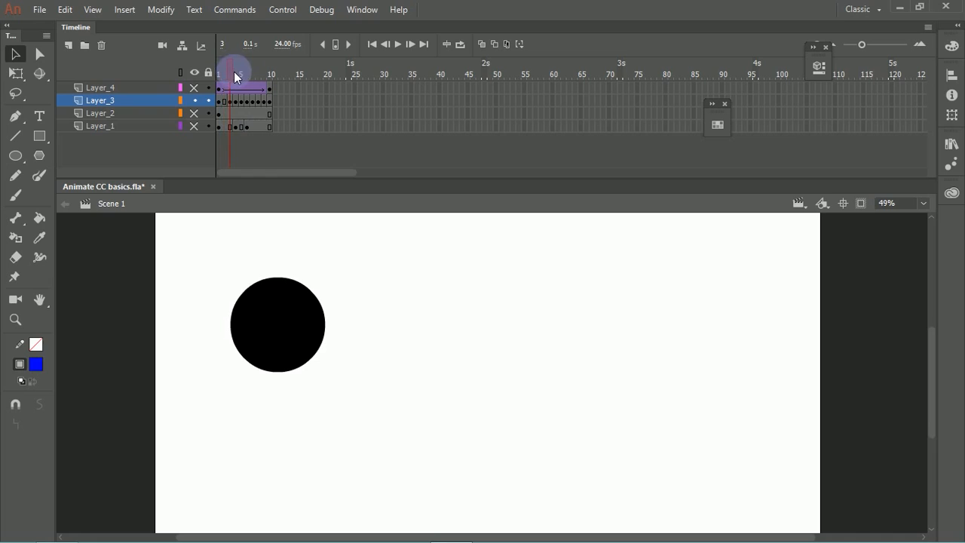
click(239, 68)
click(231, 69)
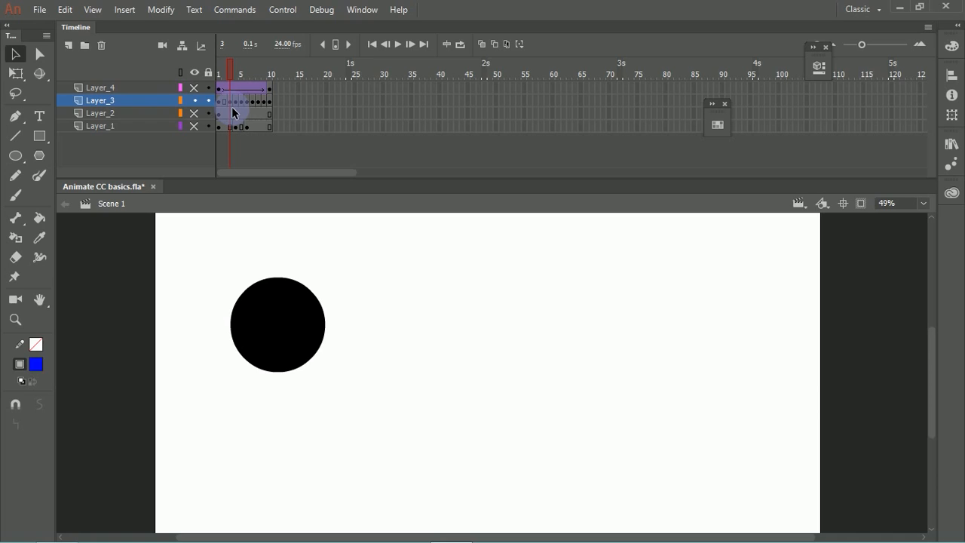
key(F5)
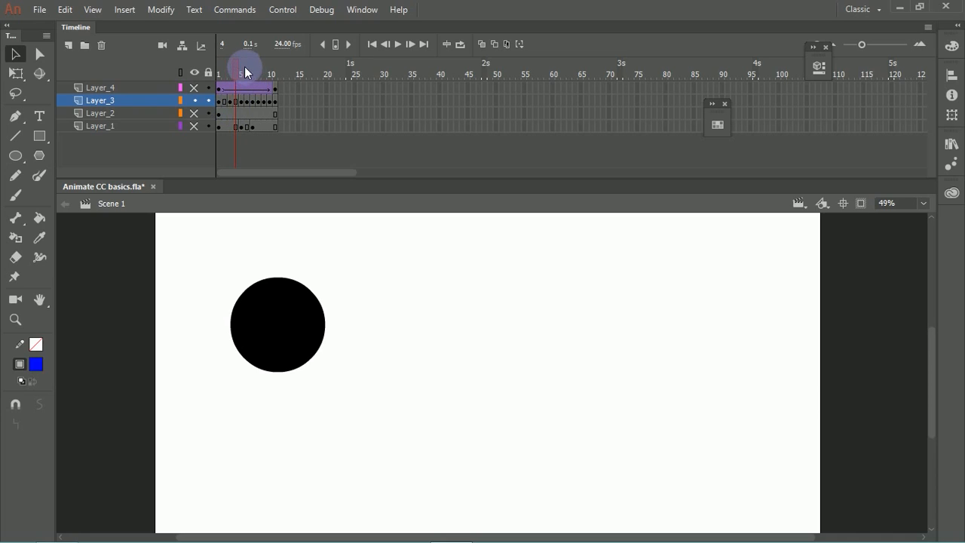
Step: Extend Layer_3's third, fourth and fifth drawings by one frame each, lengthening all layers to match
click(244, 67)
click(243, 64)
key(F5)
click(255, 63)
key(F5)
click(265, 66)
key(F5)
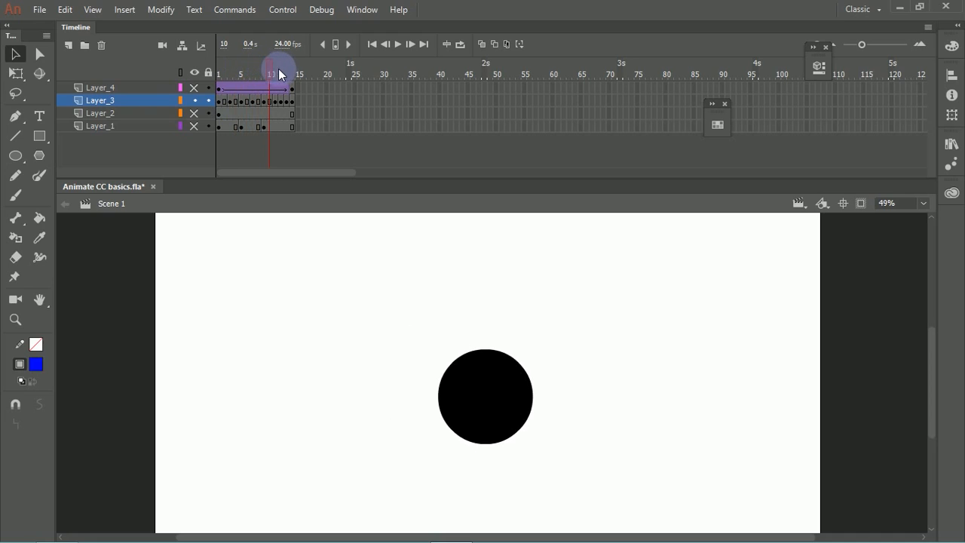
Step: Extend Layer_3's sixth through ninth drawings to two frames each, ending the timeline at frame 18
click(278, 69)
key(F5)
click(287, 69)
key(F5)
click(299, 70)
key(F5)
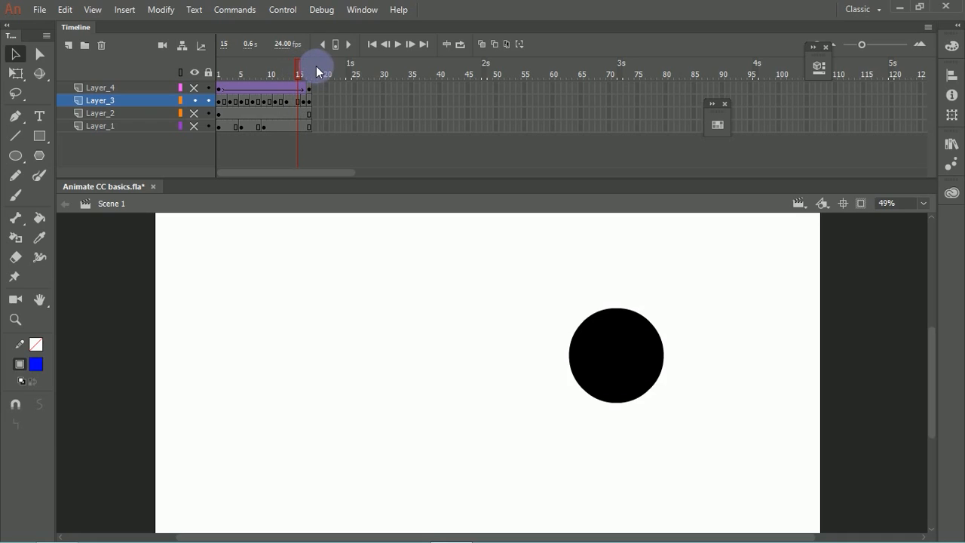
key(shift+F5)
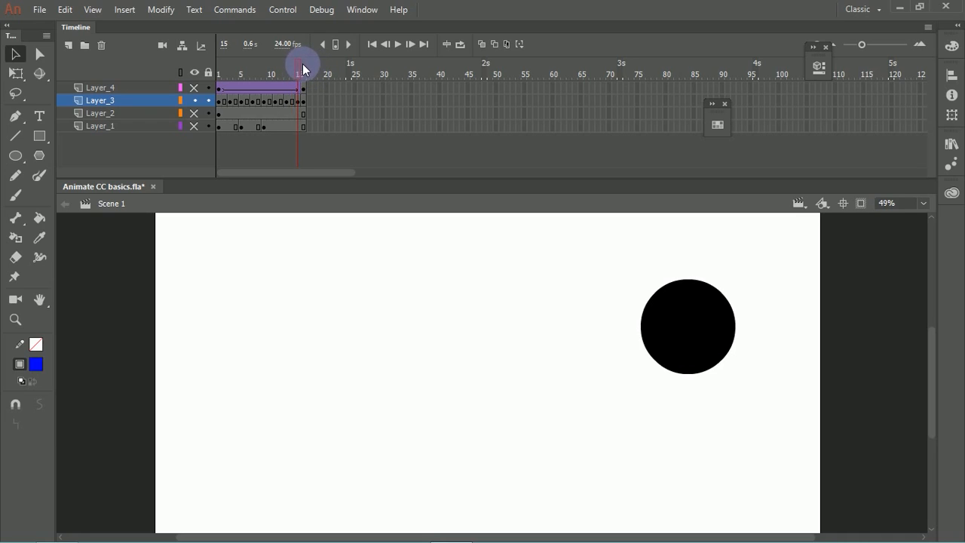
key(F5)
click(310, 68)
key(F5)
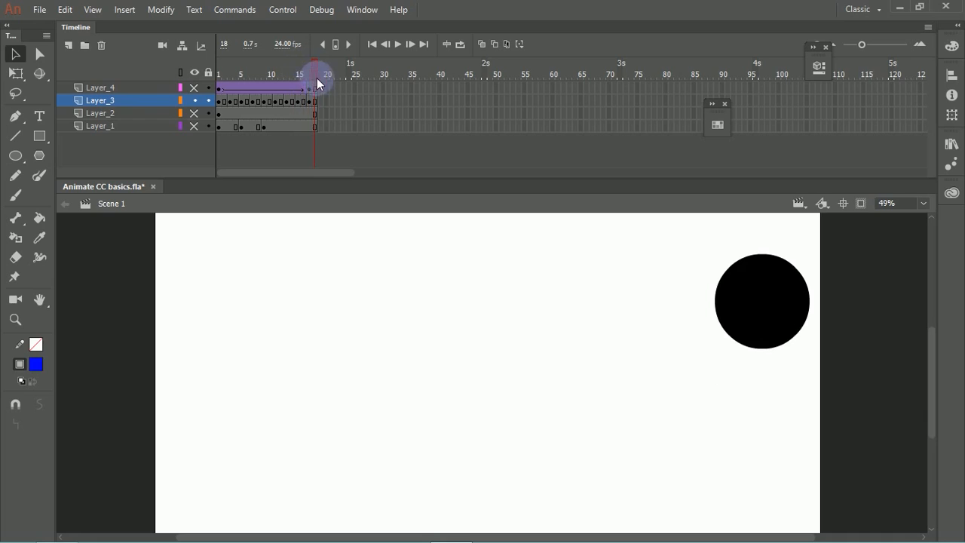
Step: Return to frame 1 and play back the animation with every drawing held for two frames
drag(314, 74, 219, 75)
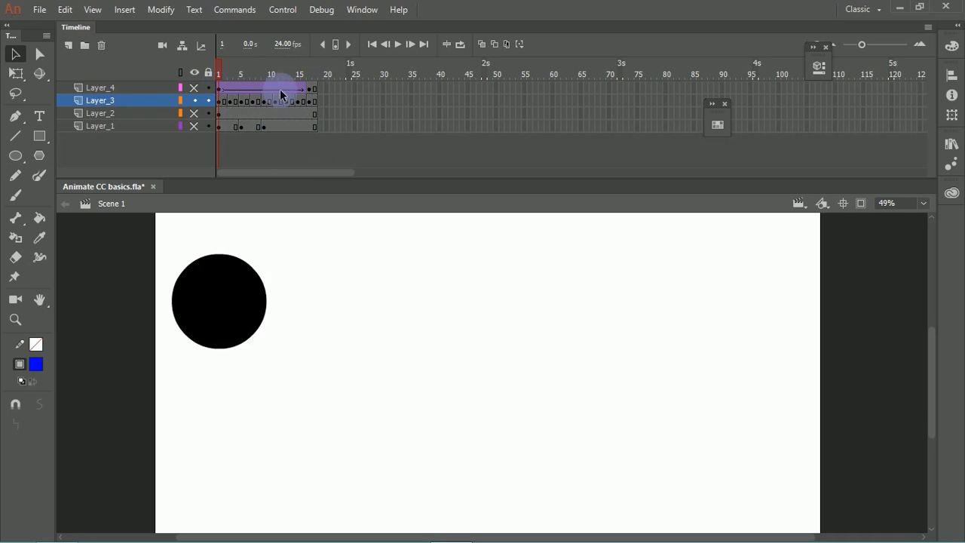
key(Return)
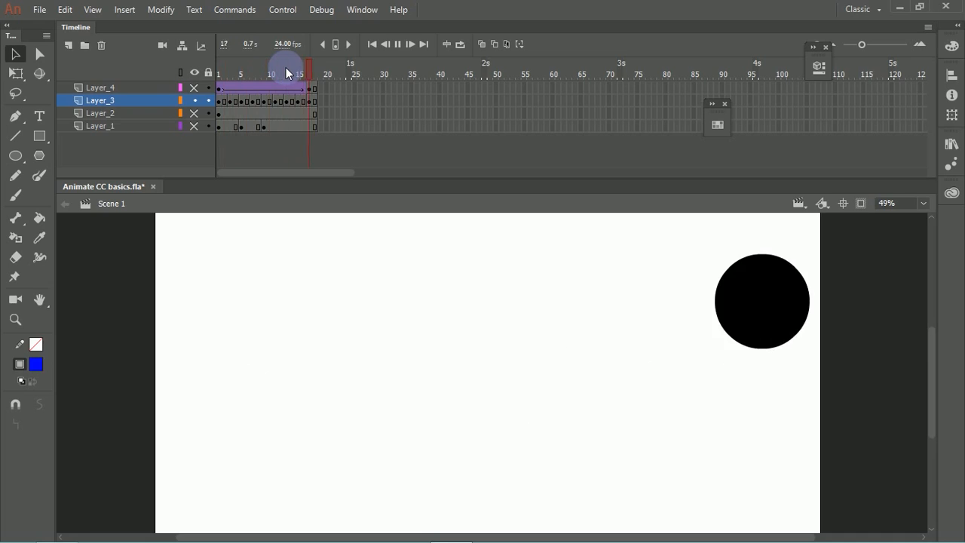
key(Return)
Step: Insert 15 frames on all layers at frame 10 so the circle's lowest drawing holds through frame 25
click(270, 70)
click(454, 300)
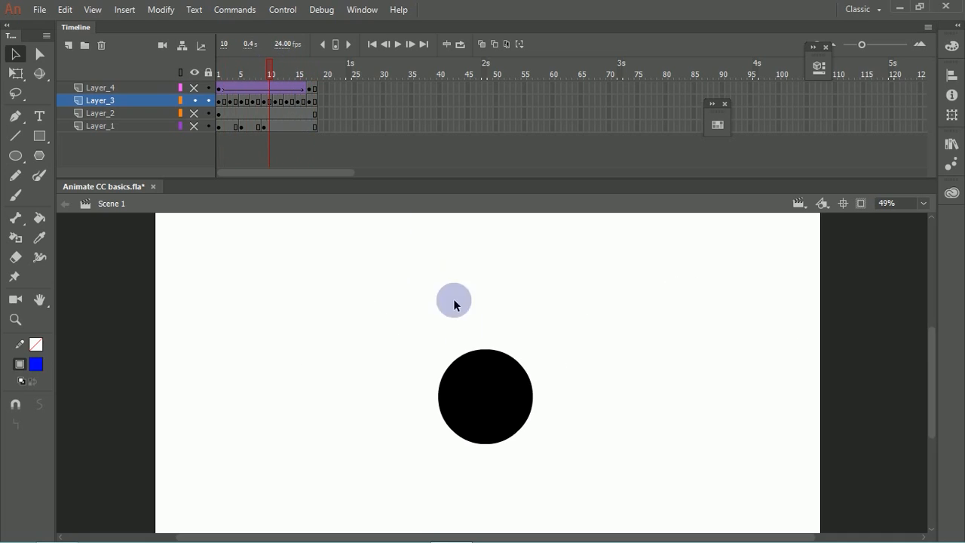
click(282, 115)
click(254, 72)
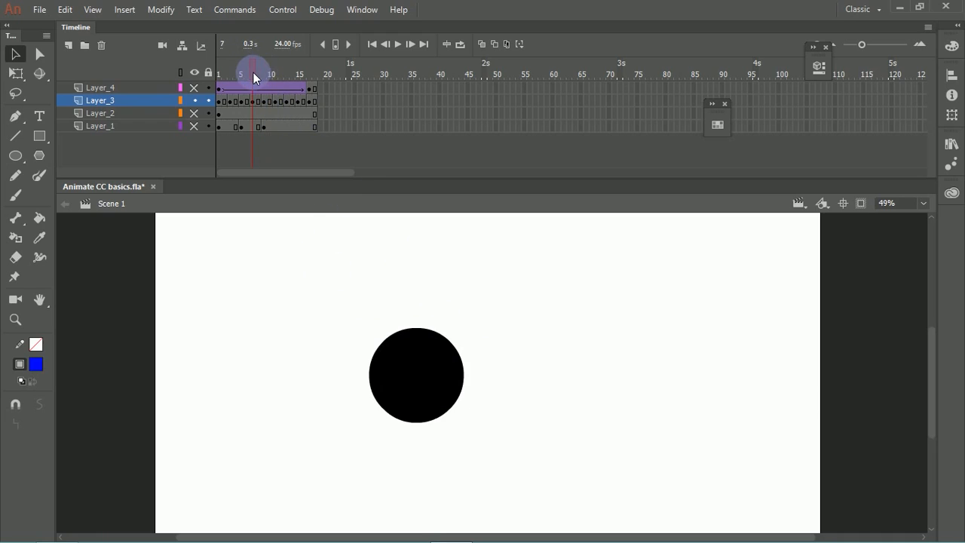
drag(253, 72, 269, 73)
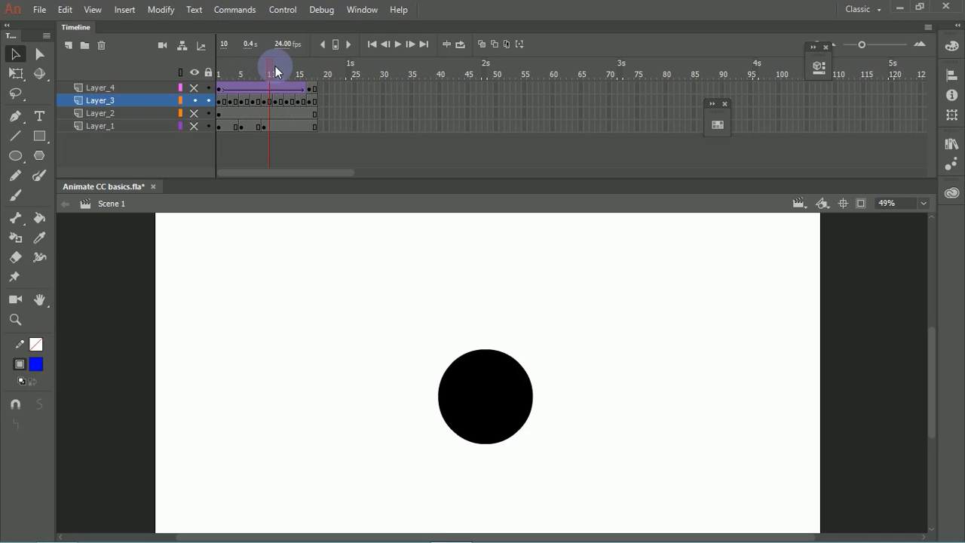
key(F5)
key(F5)
key(F5)
key(F5)
key(F5)
key(F5)
key(F5)
key(F5)
key(F5)
key(F5)
key(F5)
key(F5)
key(F5)
key(F5)
key(F5)
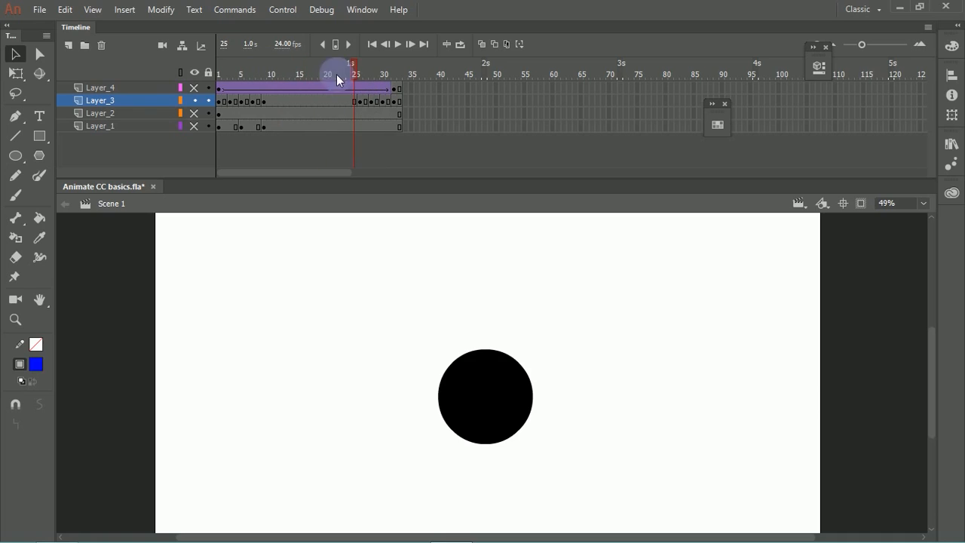
drag(268, 100, 381, 107)
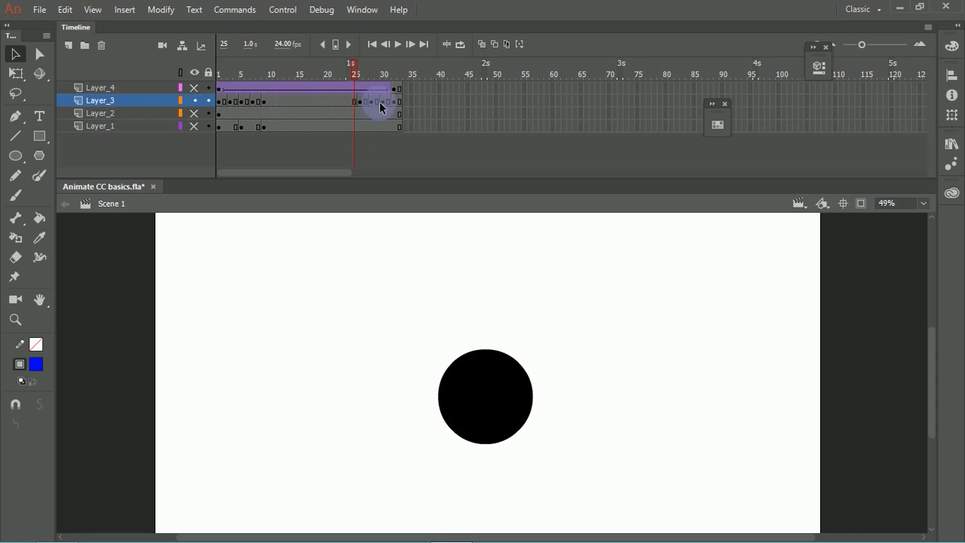
Step: Play back the animation from frame 1 to review the long hold on the middle drawing
drag(355, 66, 209, 87)
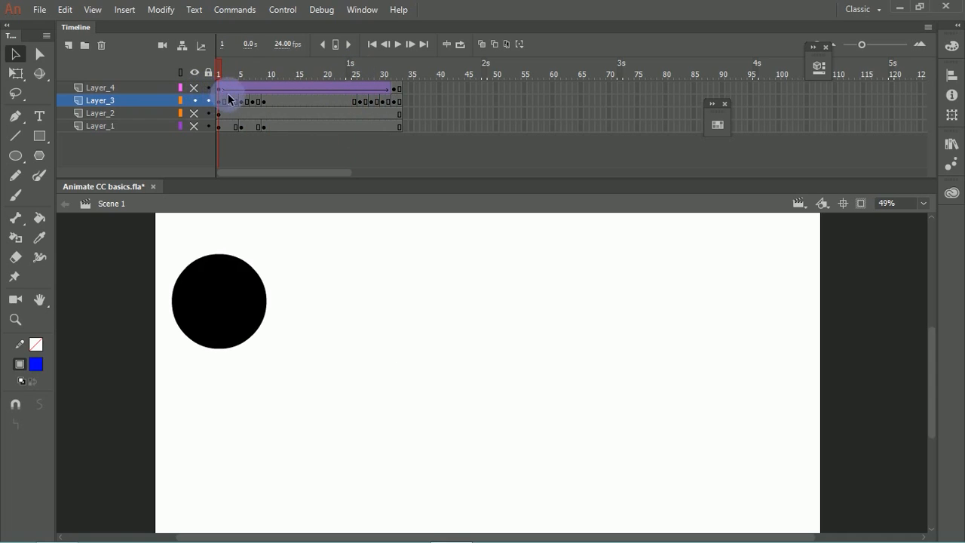
key(Return)
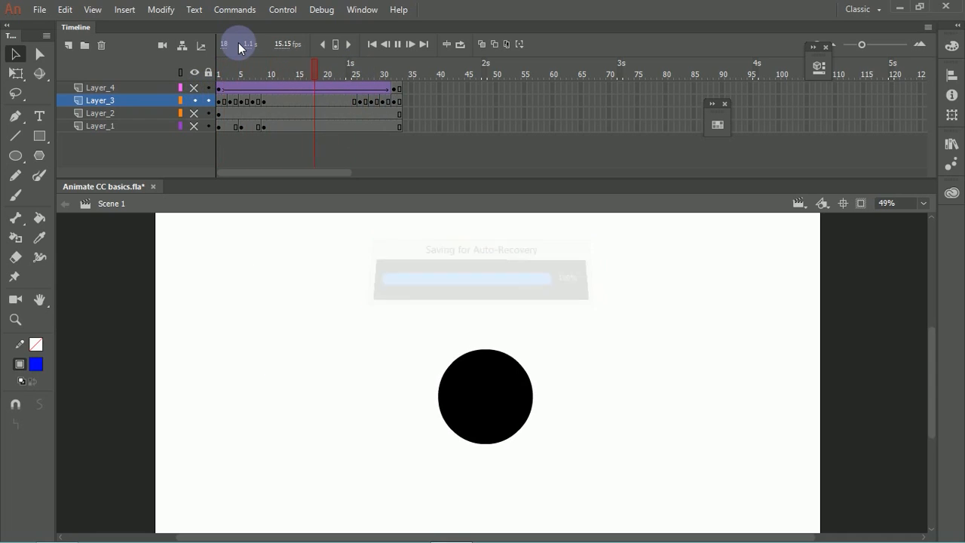
key(Return)
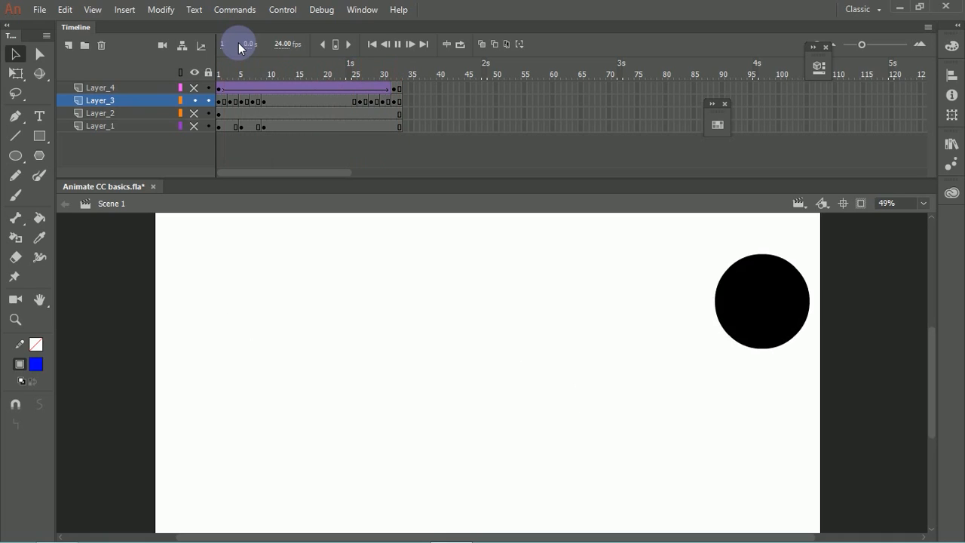
key(Return)
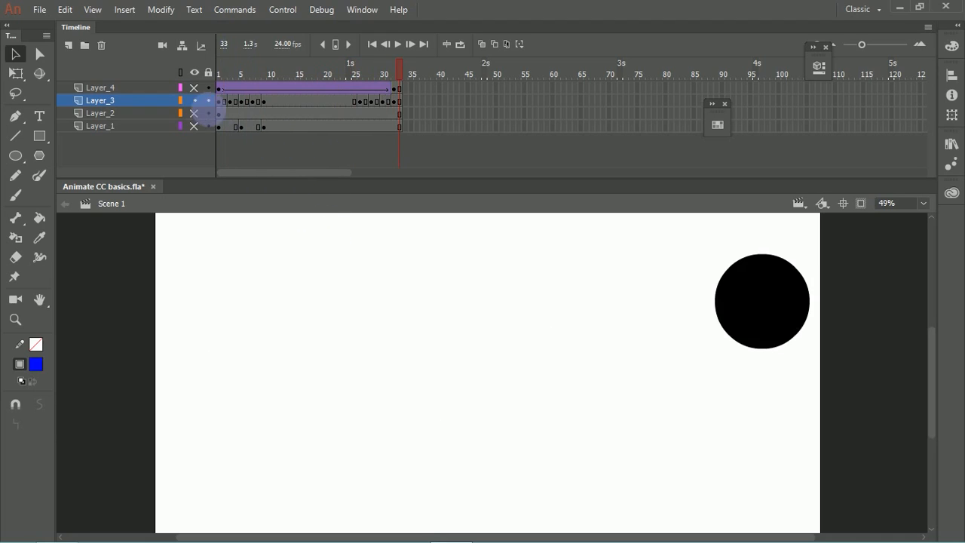
Step: Show Layer_4 and move the playhead to frame 16
click(195, 88)
drag(310, 69, 306, 72)
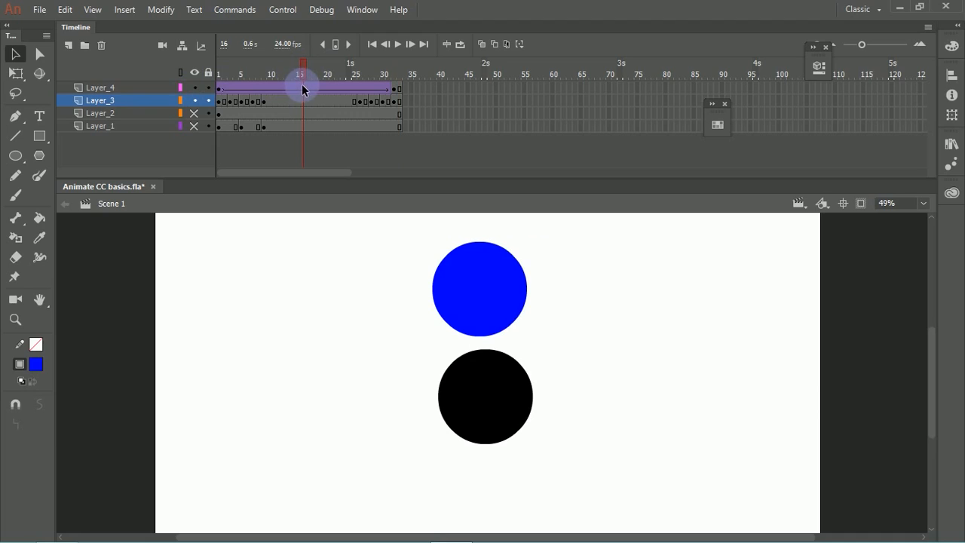
Step: Try adding a keyframe at frame 16 on Layer_4 and moving its blue circle down onto the black circle
click(302, 88)
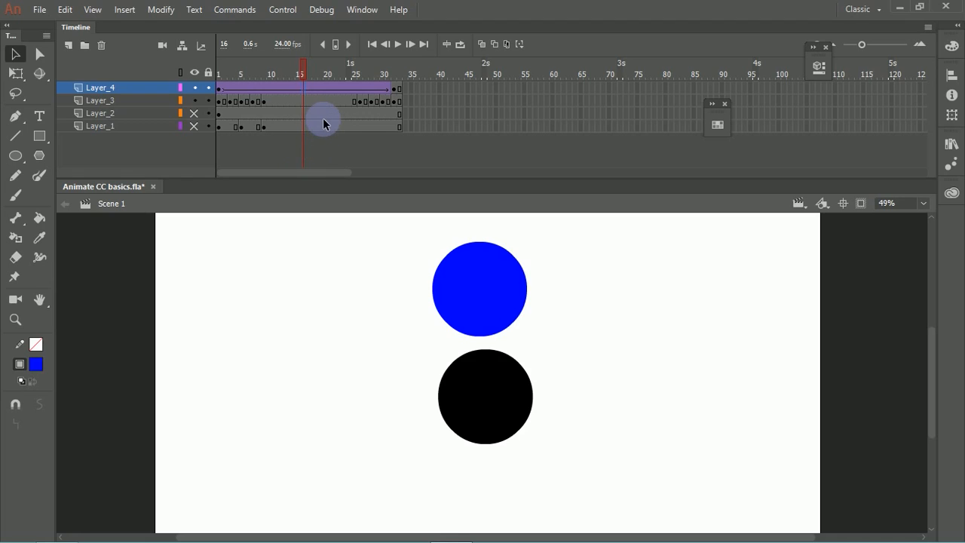
key(F6)
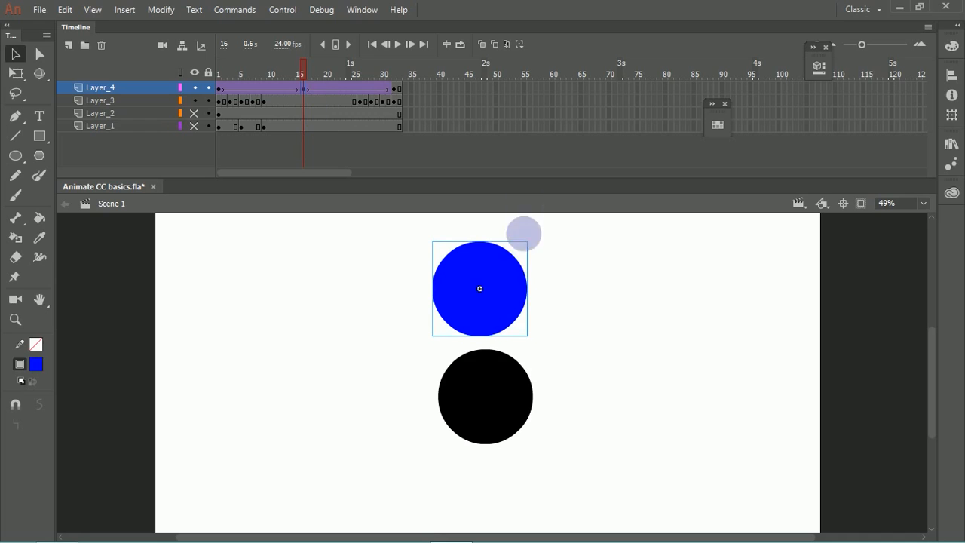
drag(506, 284, 511, 392)
click(423, 292)
click(302, 72)
drag(301, 70, 287, 98)
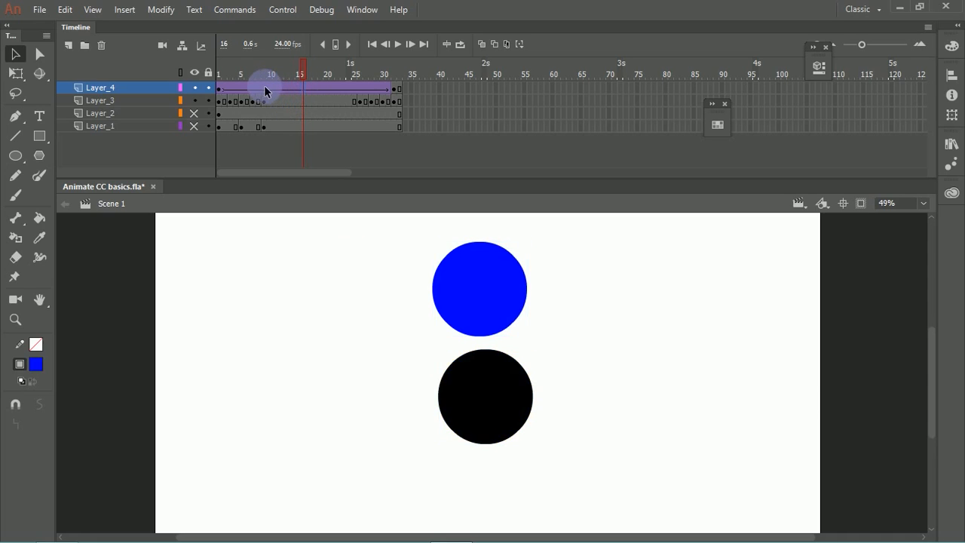
Step: Remove frames 11 to 25 from Layer_3, Layer_2 and Layer_1
click(264, 89)
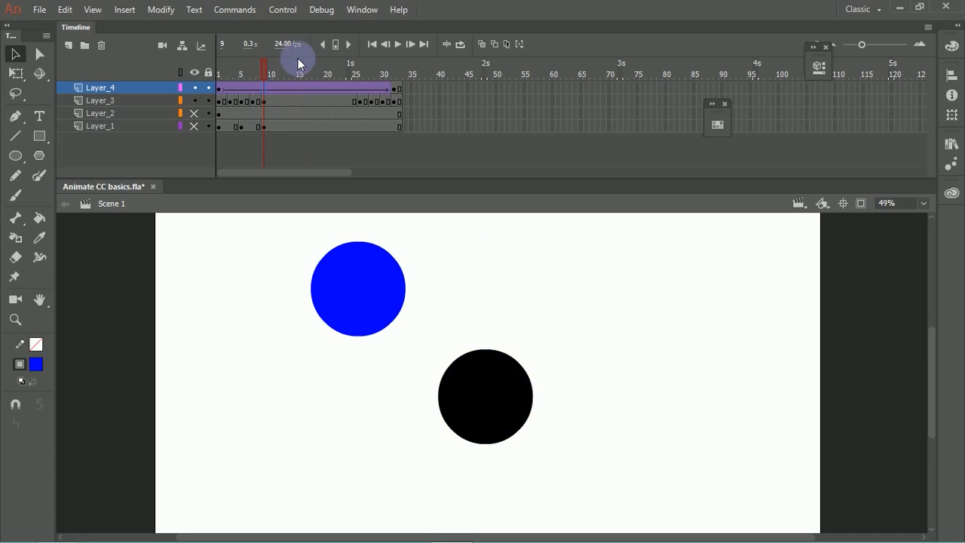
drag(356, 100, 274, 132)
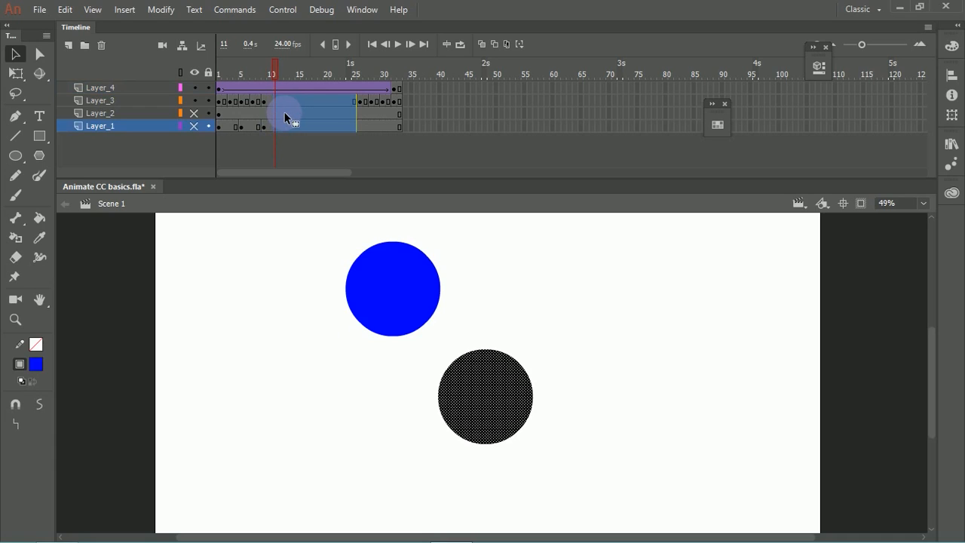
key(shift+F5)
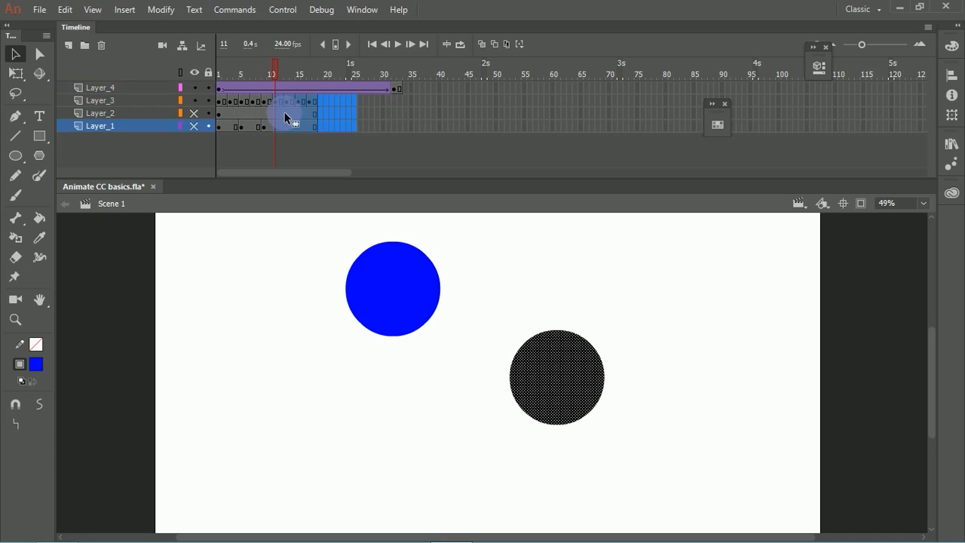
click(442, 158)
Step: Move Layer_4's end keyframe to frame 18 and remove the leftover frames after it
click(394, 89)
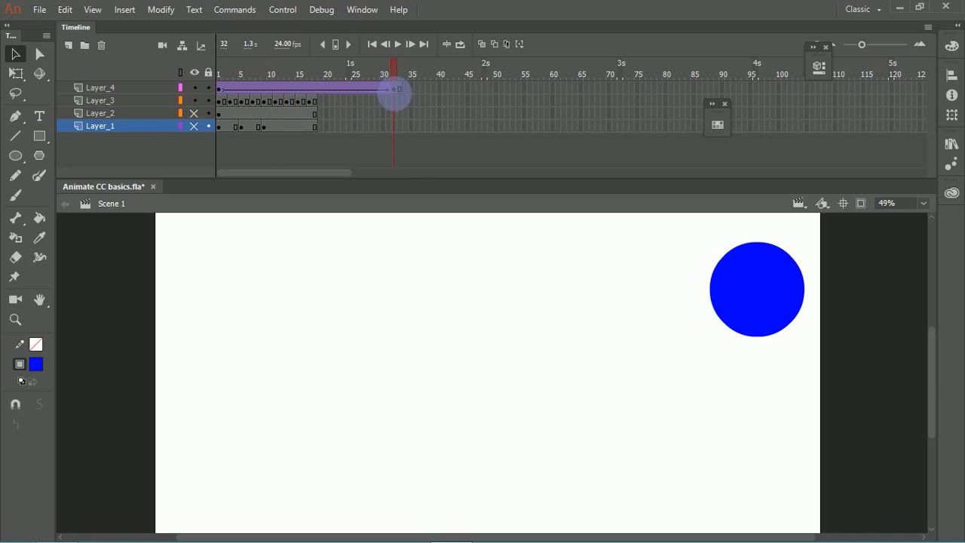
click(395, 89)
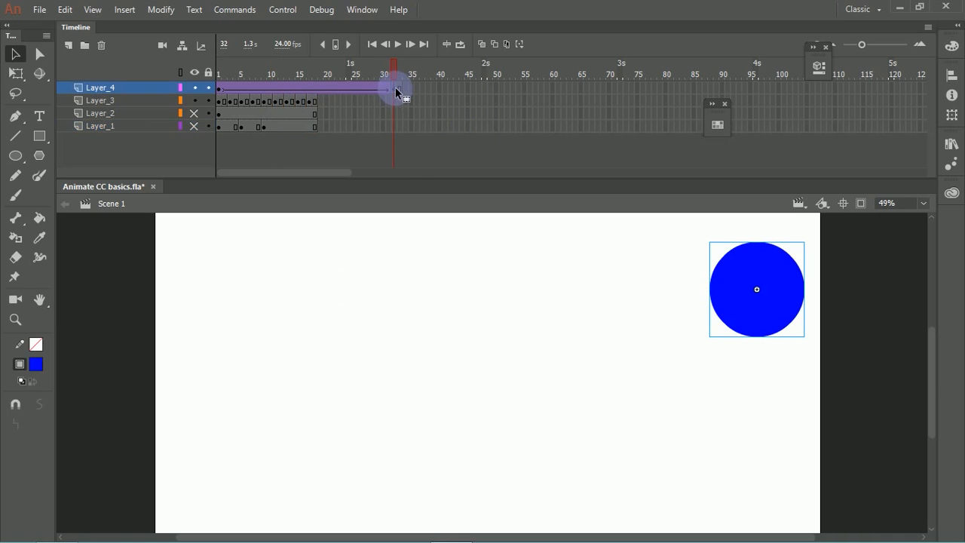
click(316, 101)
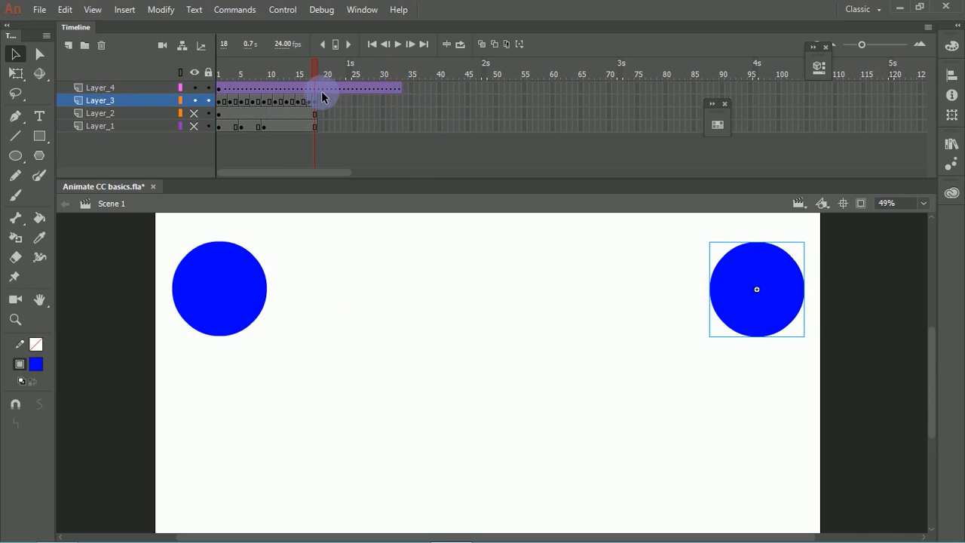
click(389, 88)
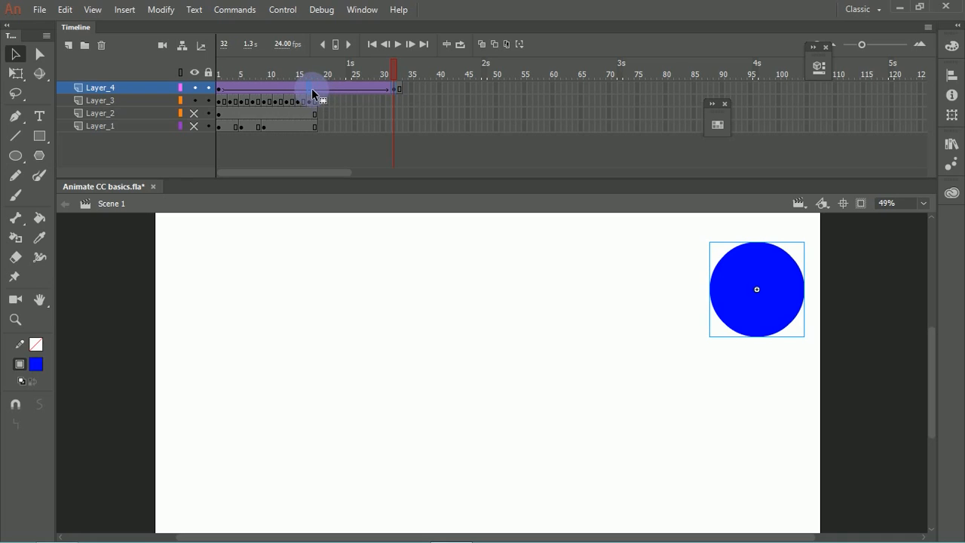
drag(318, 87, 405, 83)
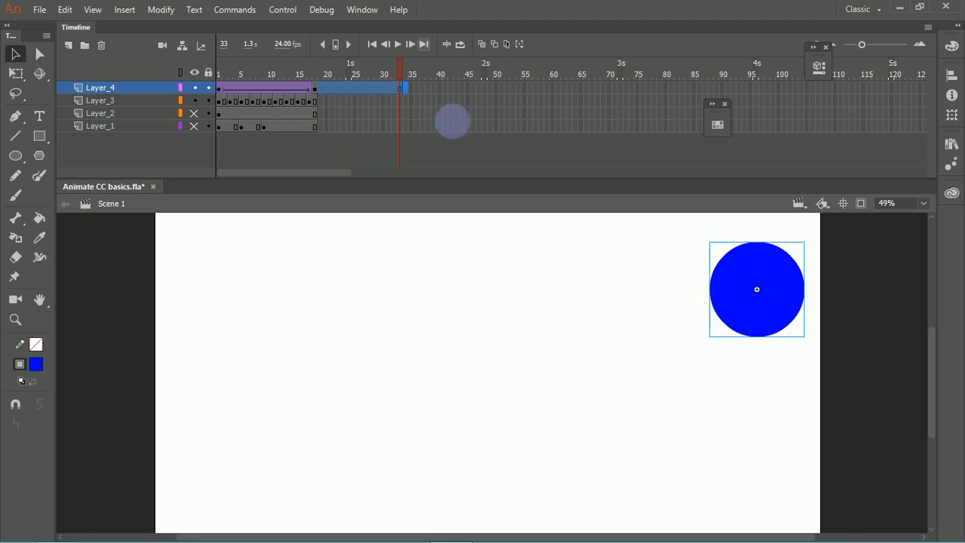
key(shift+F5)
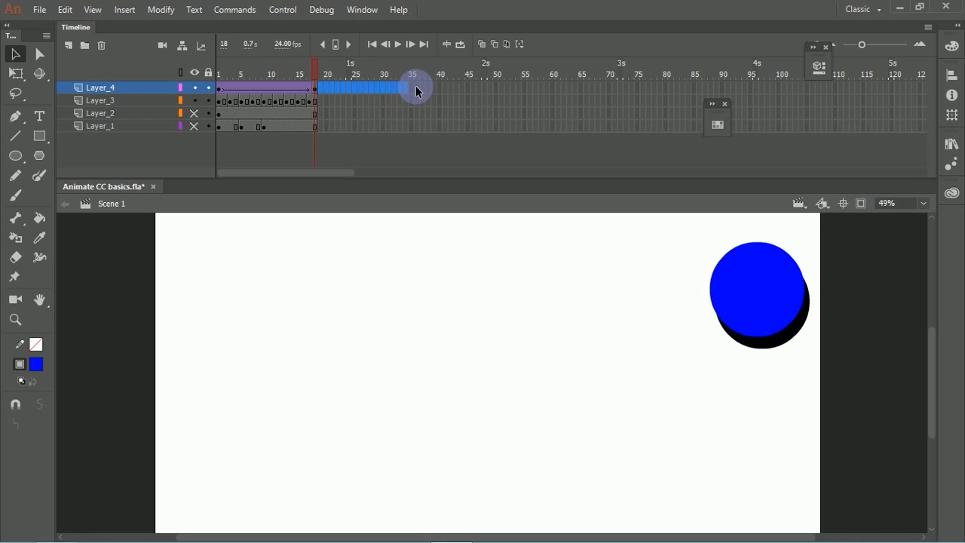
Step: Move the blue circle down onto the black circle at frame 7 on Layer_4, and shift that new keyframe to frame 8
click(379, 149)
drag(313, 73, 253, 86)
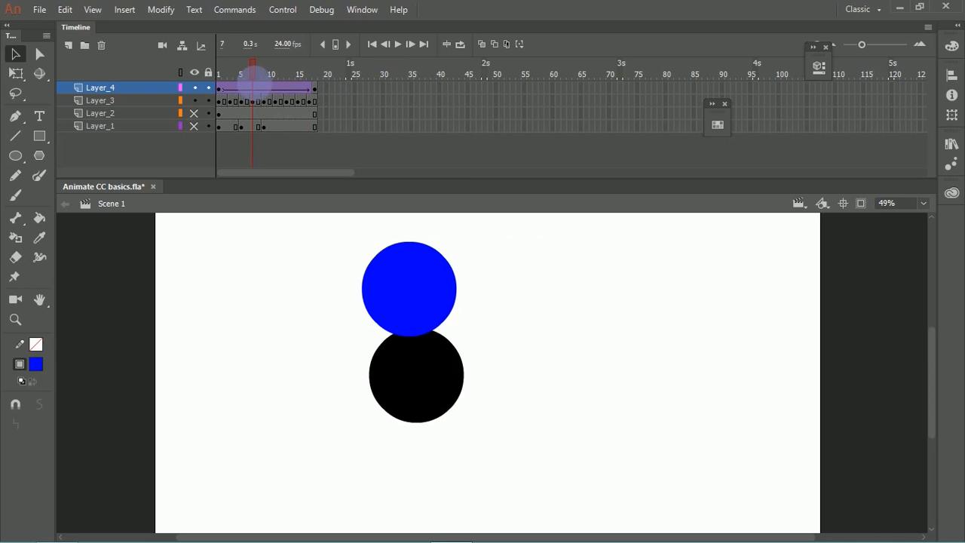
drag(412, 284, 410, 359)
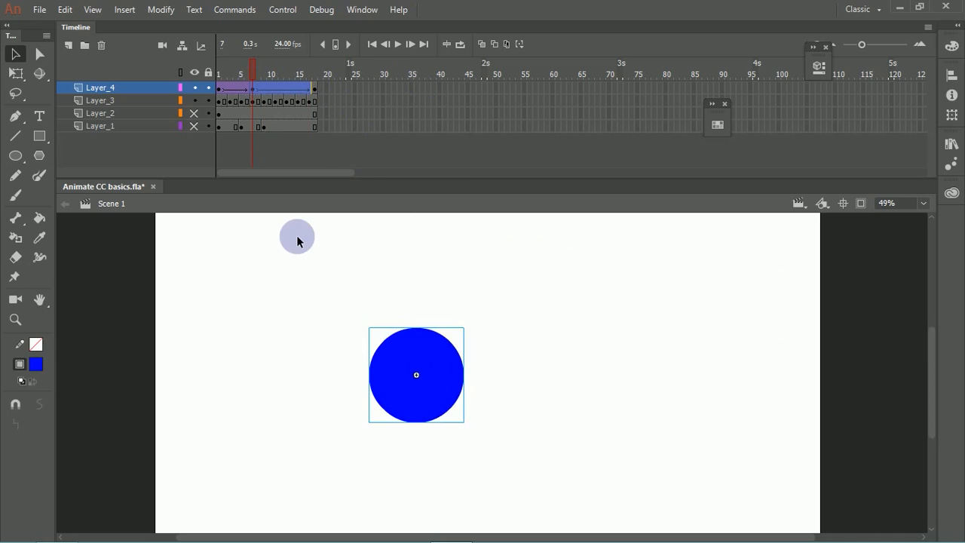
click(257, 88)
click(253, 88)
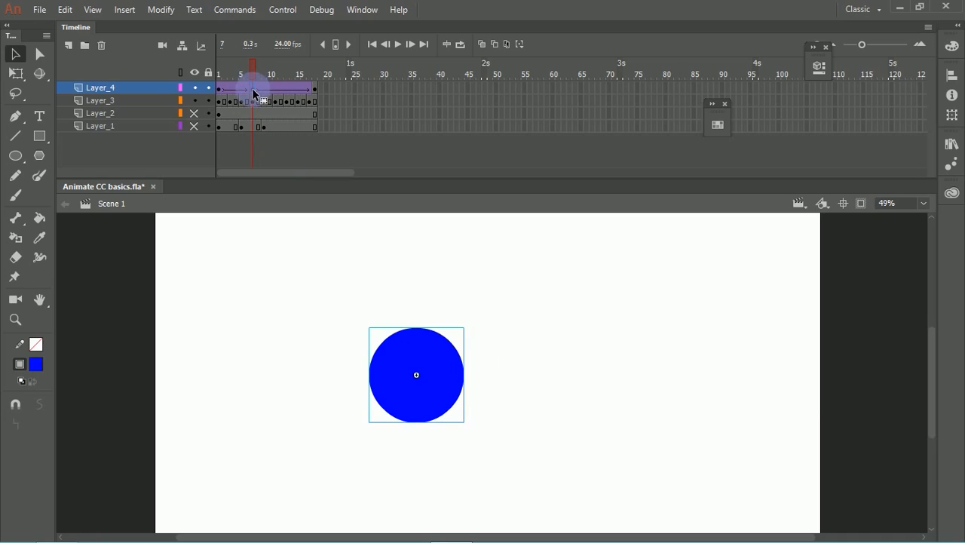
drag(254, 72, 190, 124)
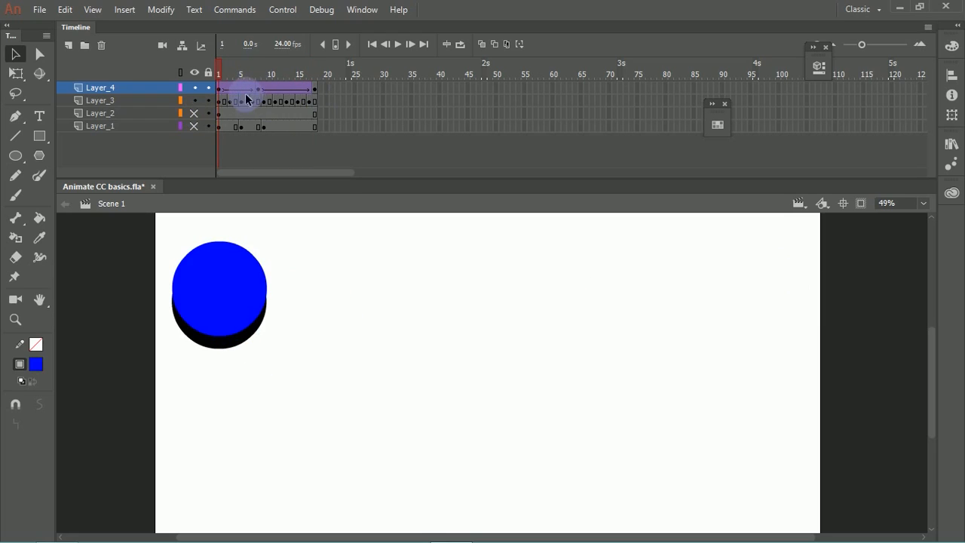
drag(223, 92, 319, 90)
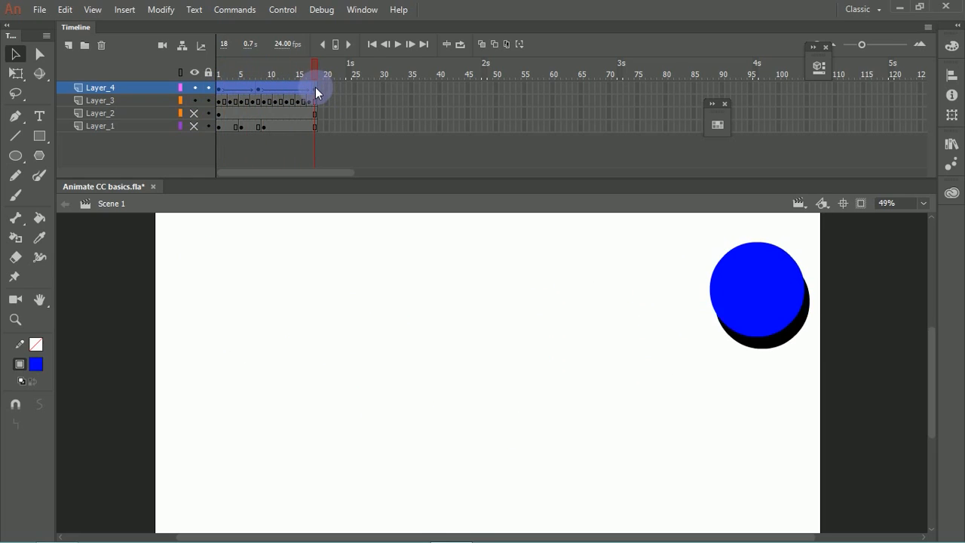
click(315, 87)
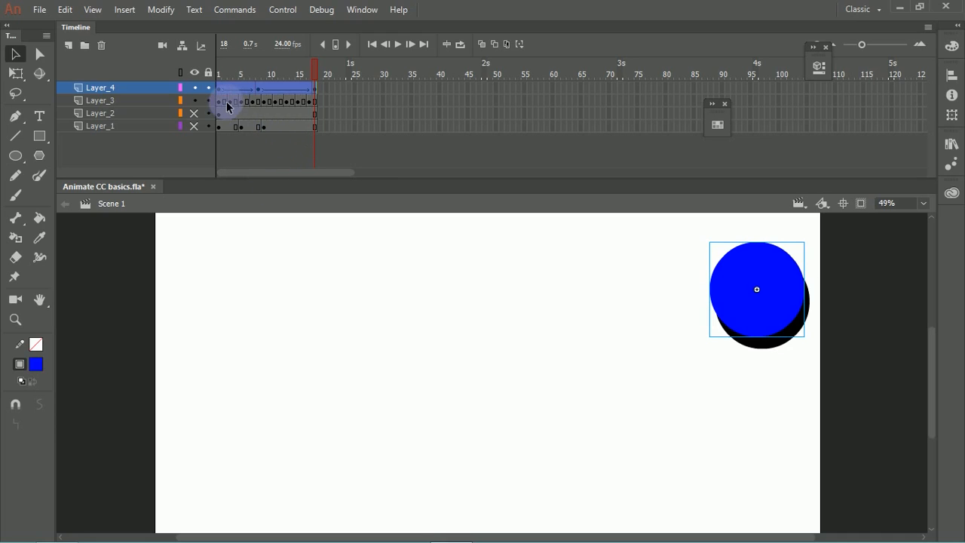
click(301, 148)
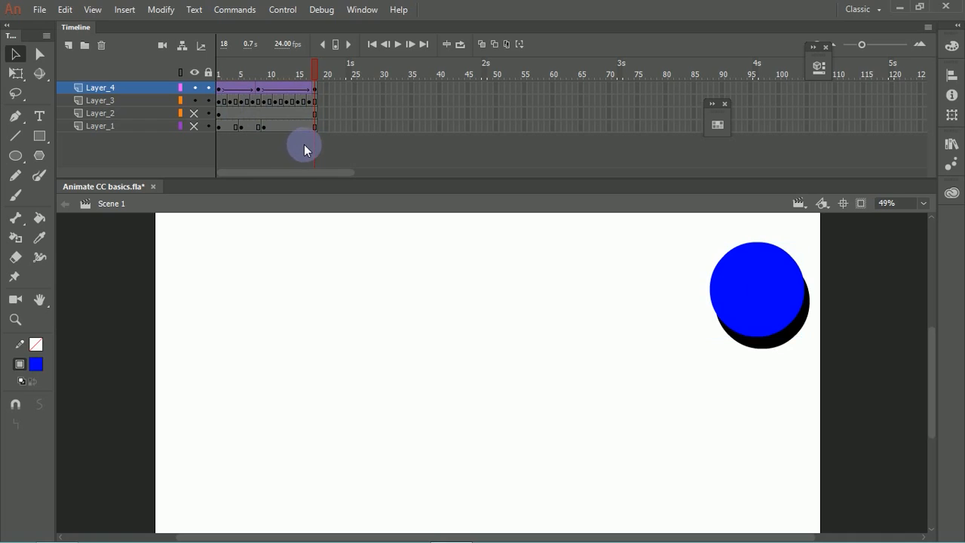
Step: Hide Layer_3 and scrub through Layer_4's tweened blue circle, checking its middle keyframe at frame 8
click(195, 100)
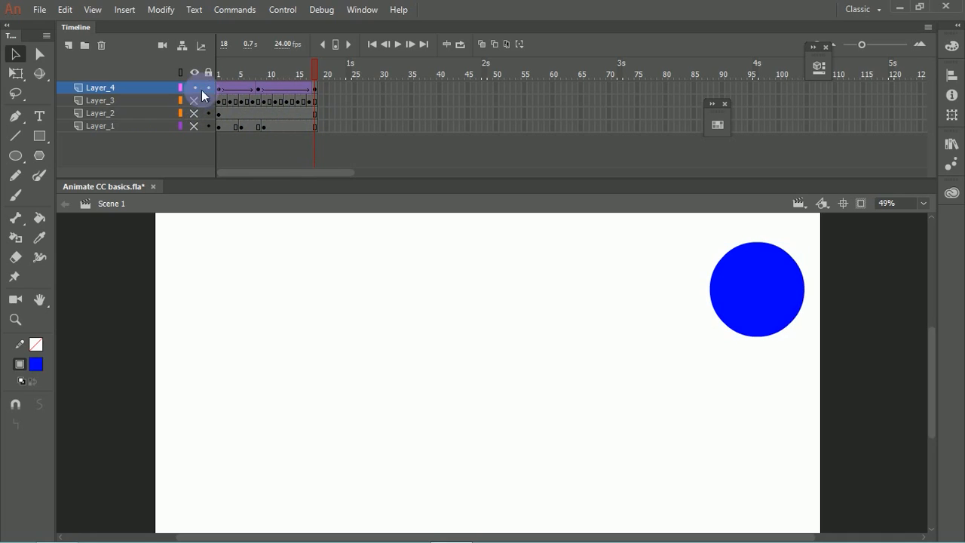
drag(305, 66, 208, 105)
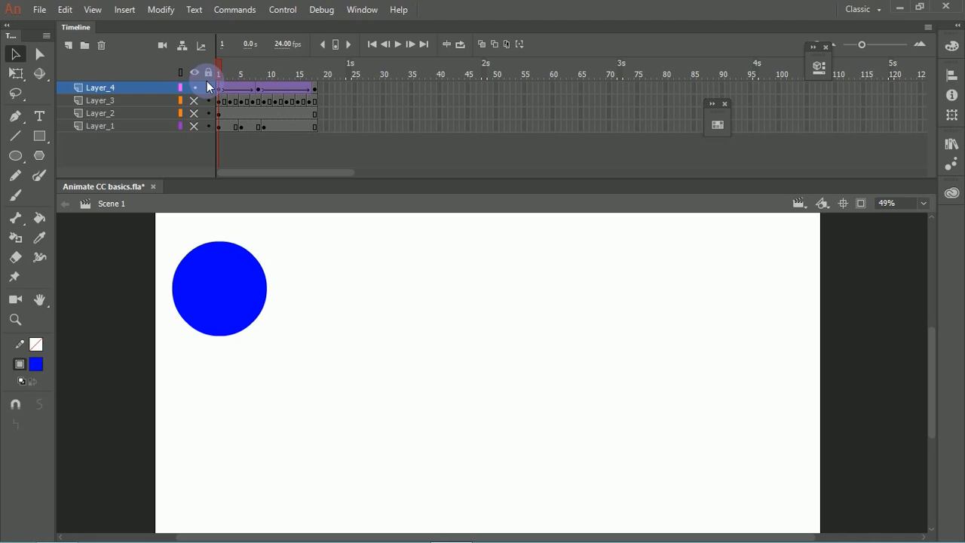
drag(222, 67, 256, 90)
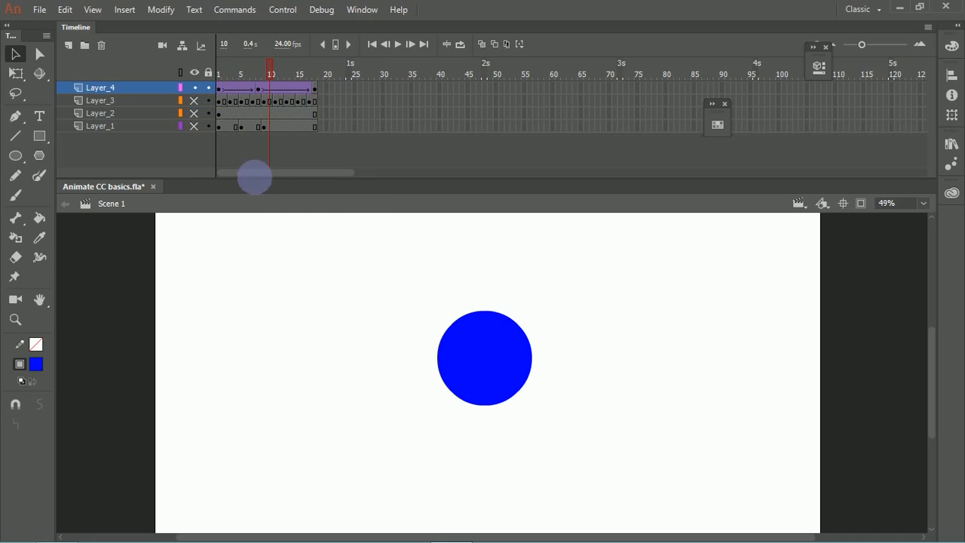
click(259, 80)
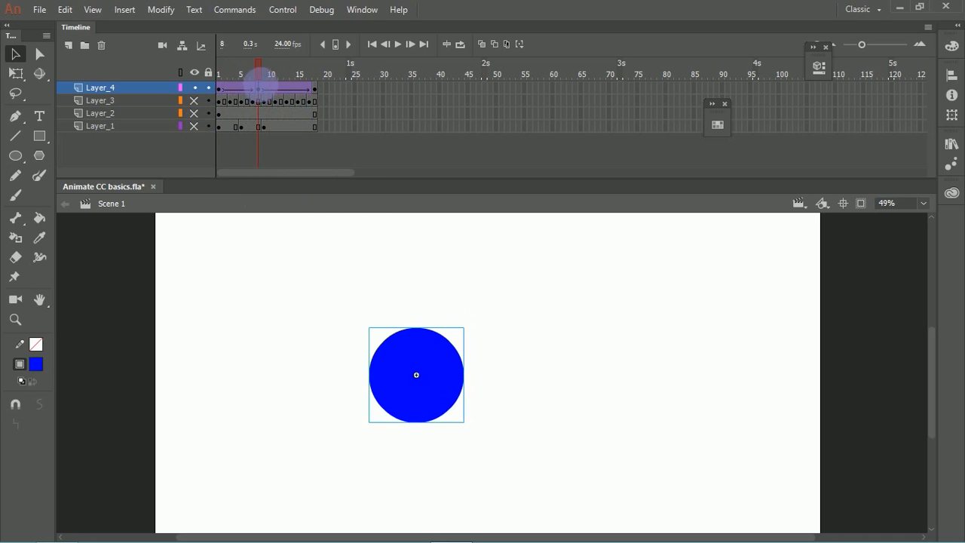
click(303, 150)
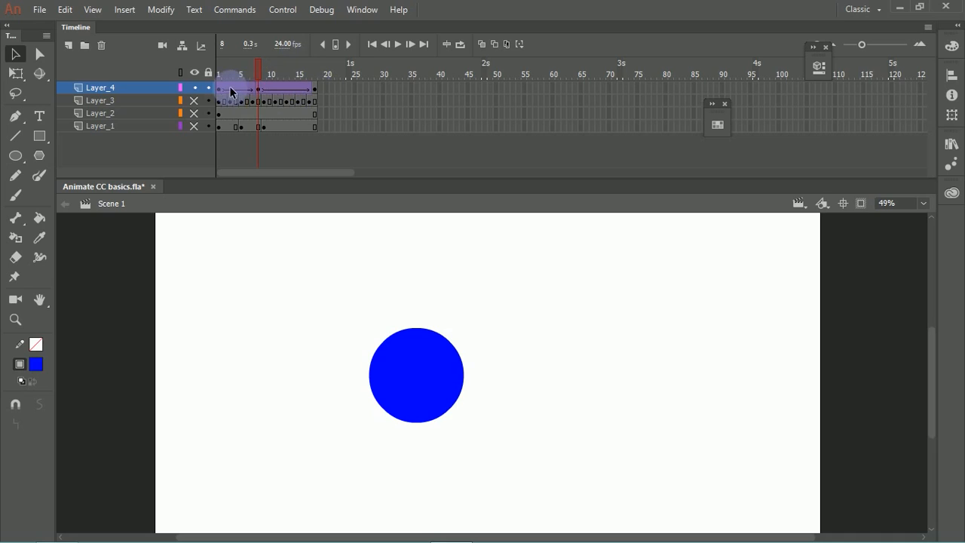
drag(316, 89, 272, 95)
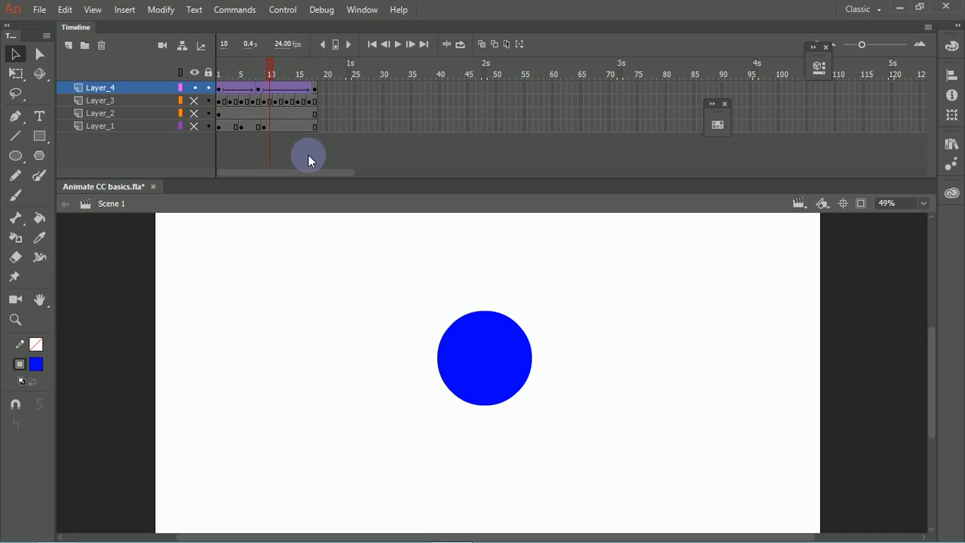
Step: Convert all of Layer_4's tweened frames, 1 to 18, to frame-by-frame animation with a keyframe every other frame
drag(315, 90, 216, 91)
click(216, 91)
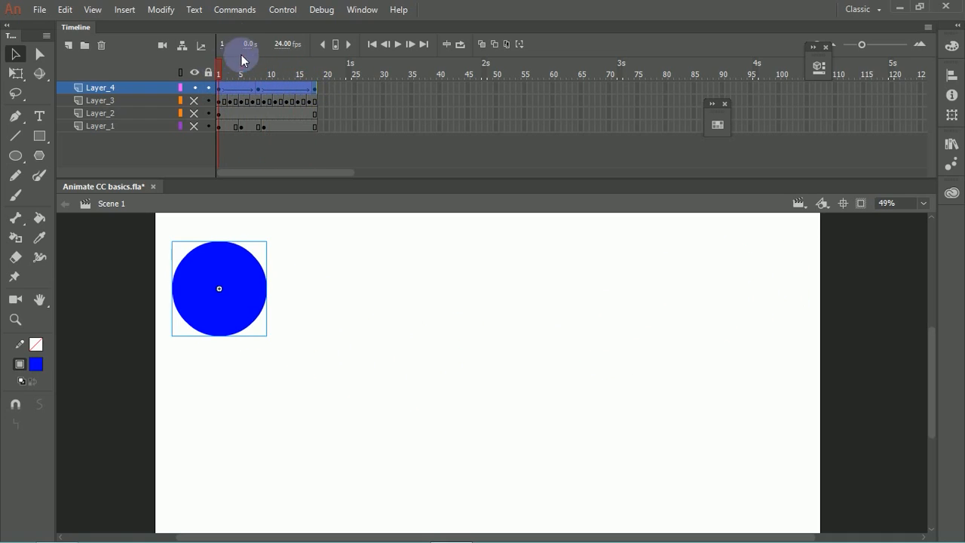
click(162, 11)
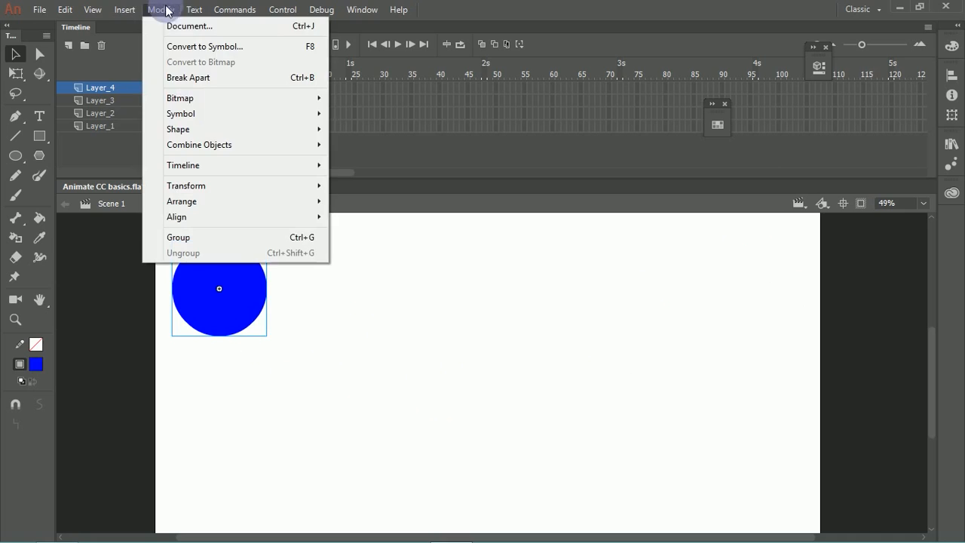
mouse_move(187, 129)
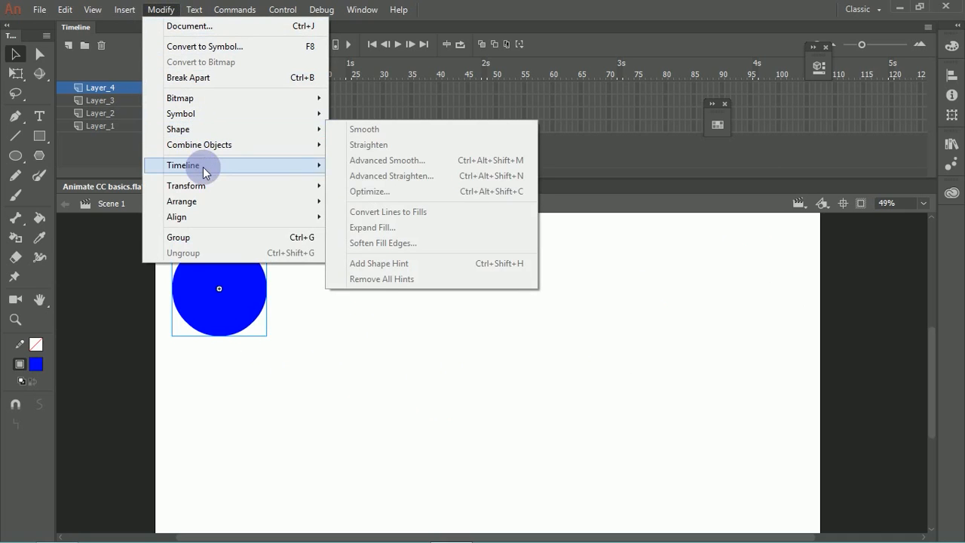
mouse_move(206, 167)
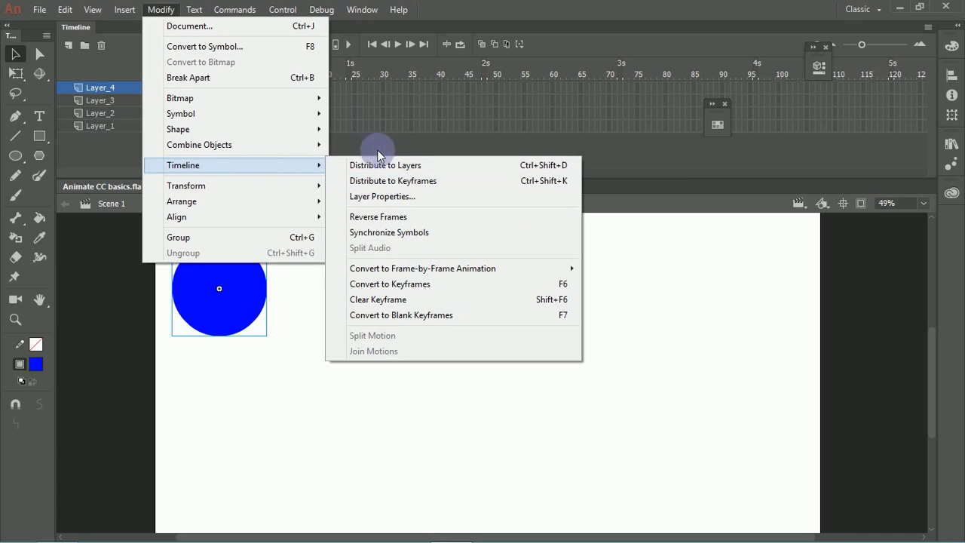
mouse_move(420, 273)
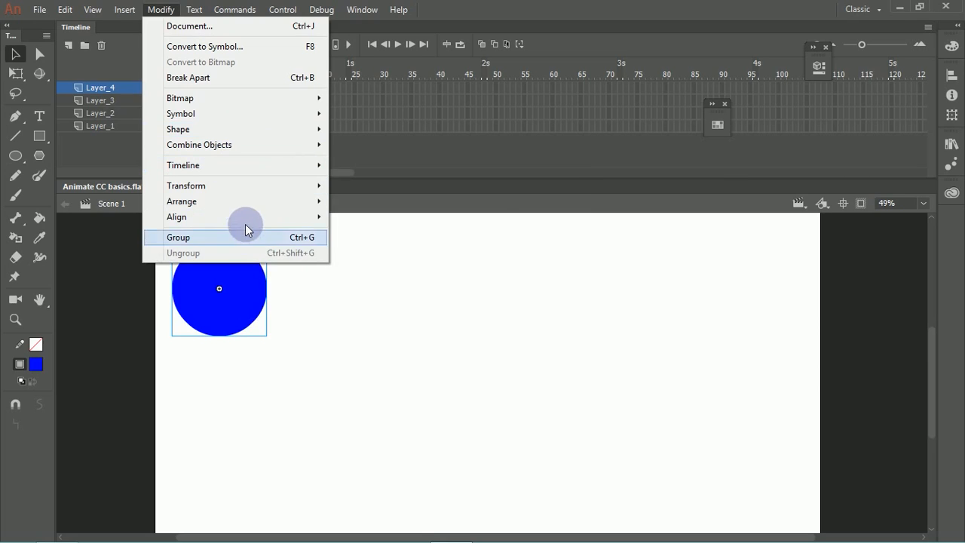
mouse_move(287, 202)
mouse_move(294, 186)
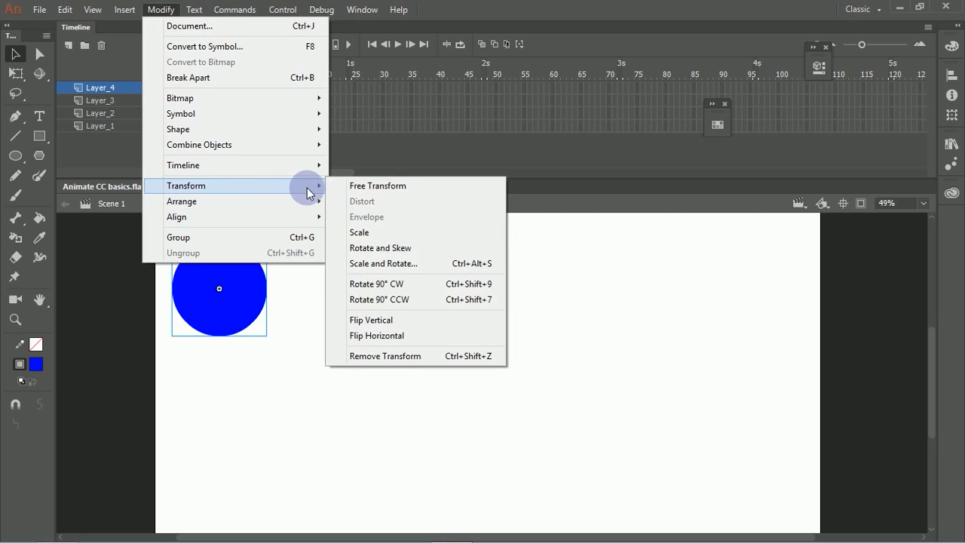
mouse_move(305, 166)
mouse_move(442, 270)
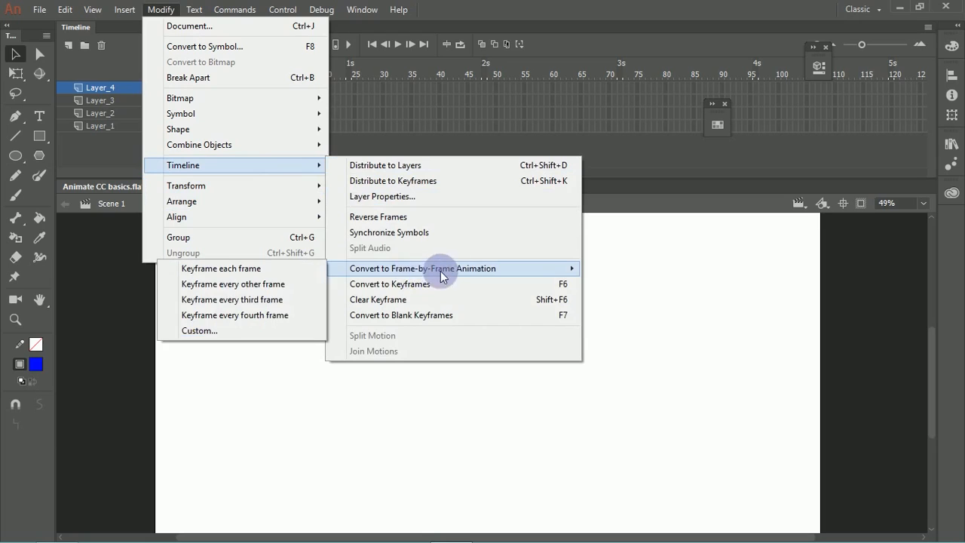
click(287, 285)
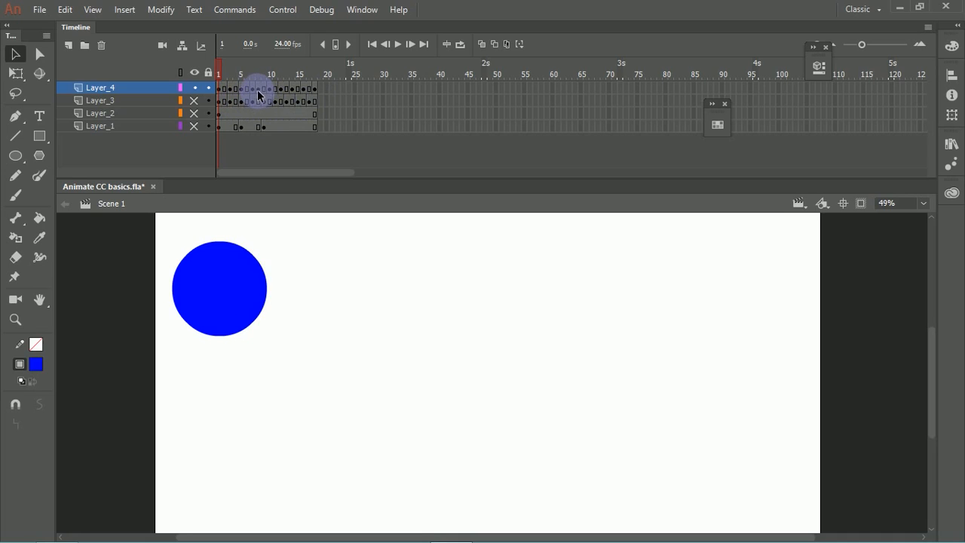
Step: Show Layer_3 and compare the blue and black circles at frames 18, 16, 7 and 8
drag(224, 71, 254, 101)
click(194, 101)
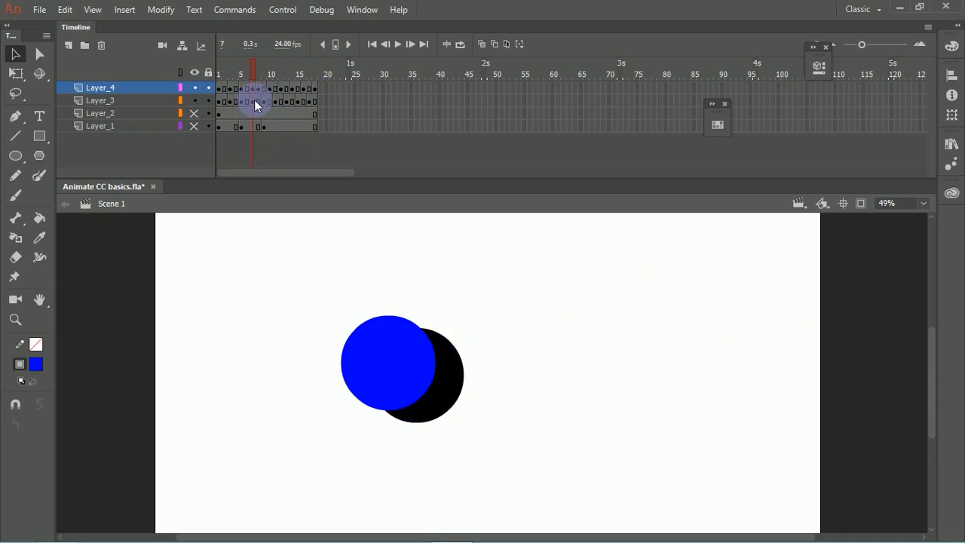
click(315, 89)
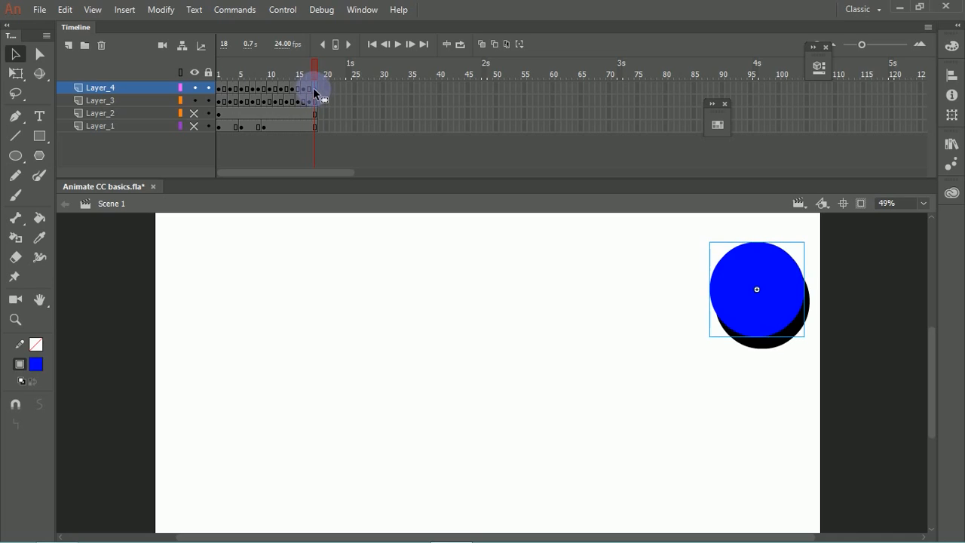
click(304, 87)
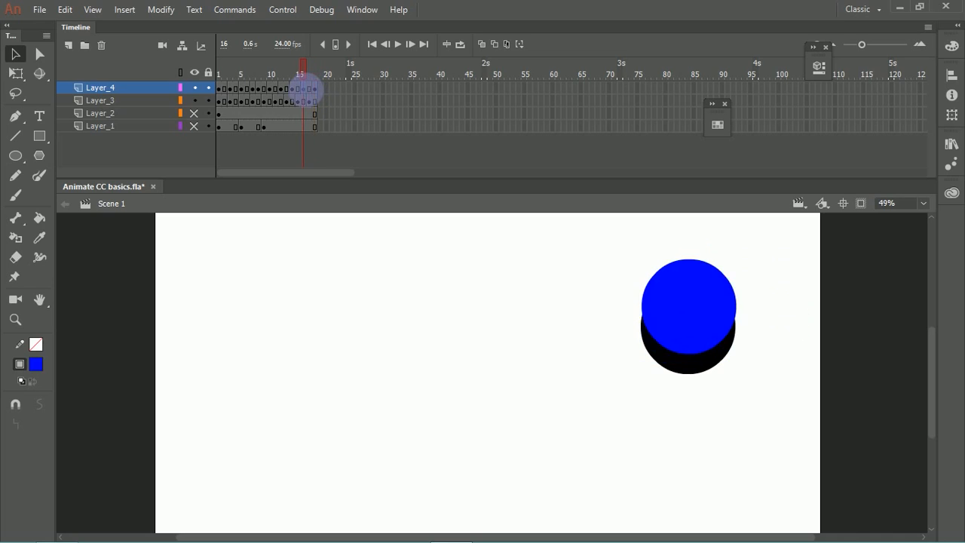
click(257, 95)
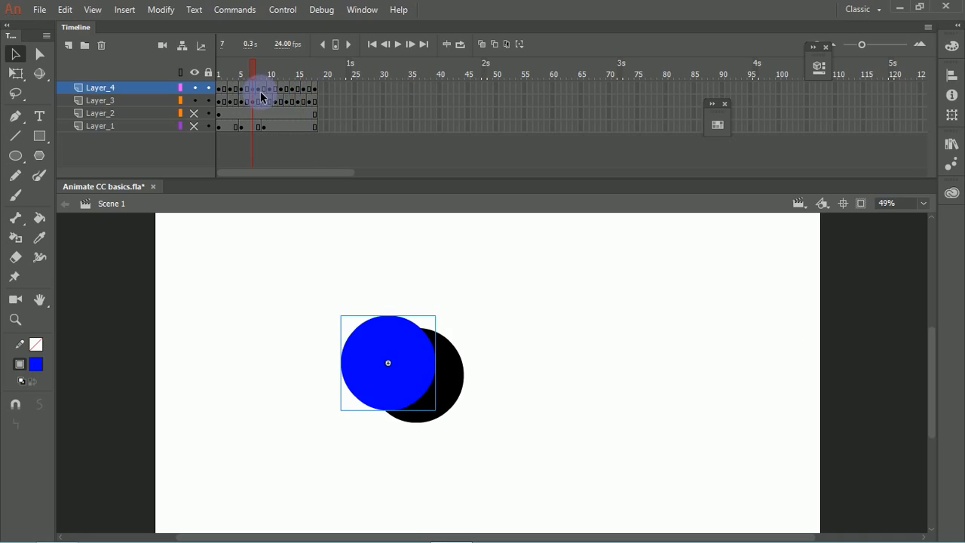
click(262, 95)
drag(264, 96, 259, 97)
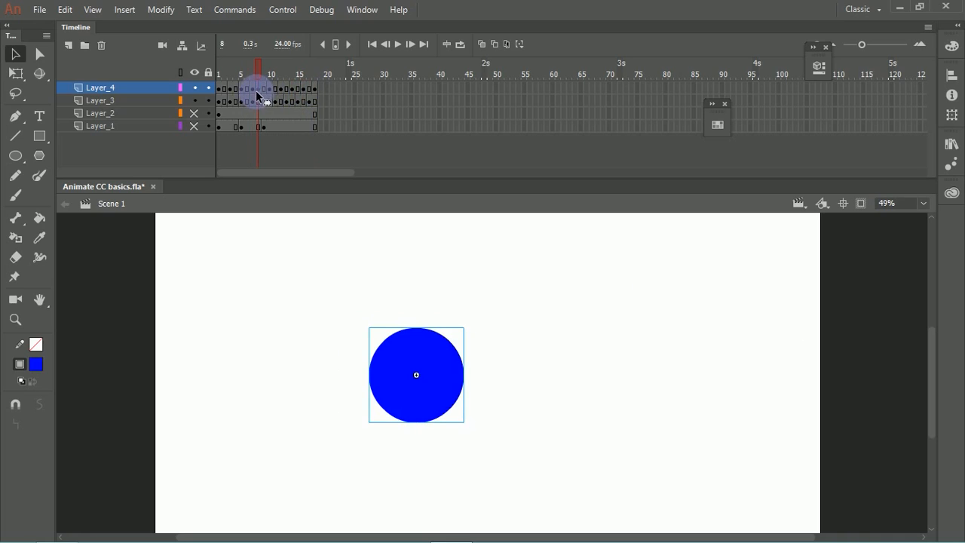
key(comma)
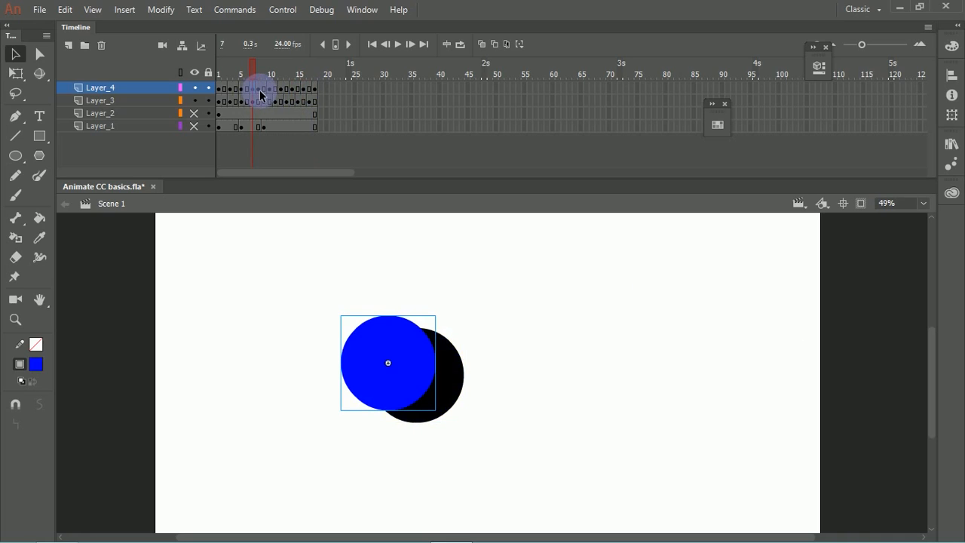
key(period)
Step: Scrub through the blue and black circle animations from frame 1 and play them back
drag(259, 74, 167, 119)
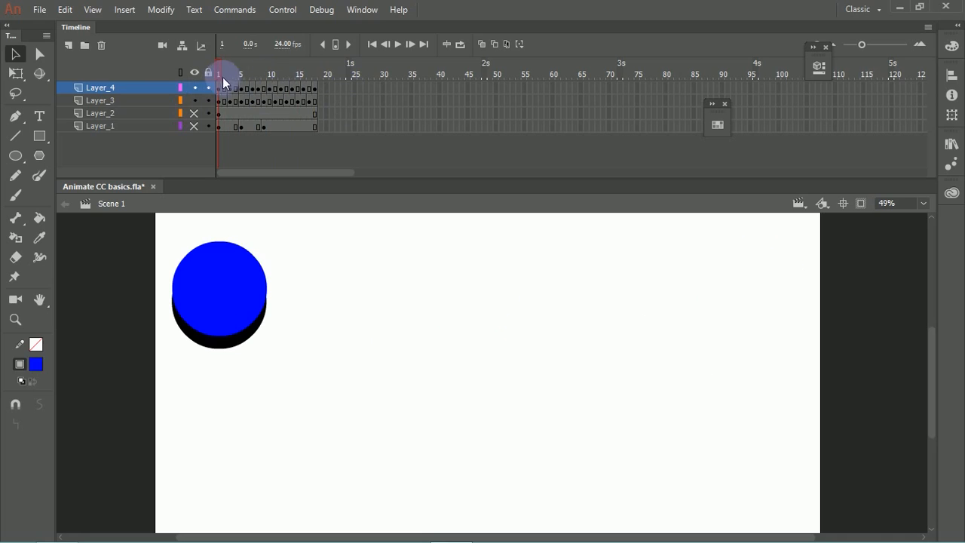
drag(221, 75, 300, 92)
key(Return)
Step: Hide Layer_3 and Layer_4, and draw a blue rectangle without a stroke on a new layer above them
drag(195, 99, 196, 86)
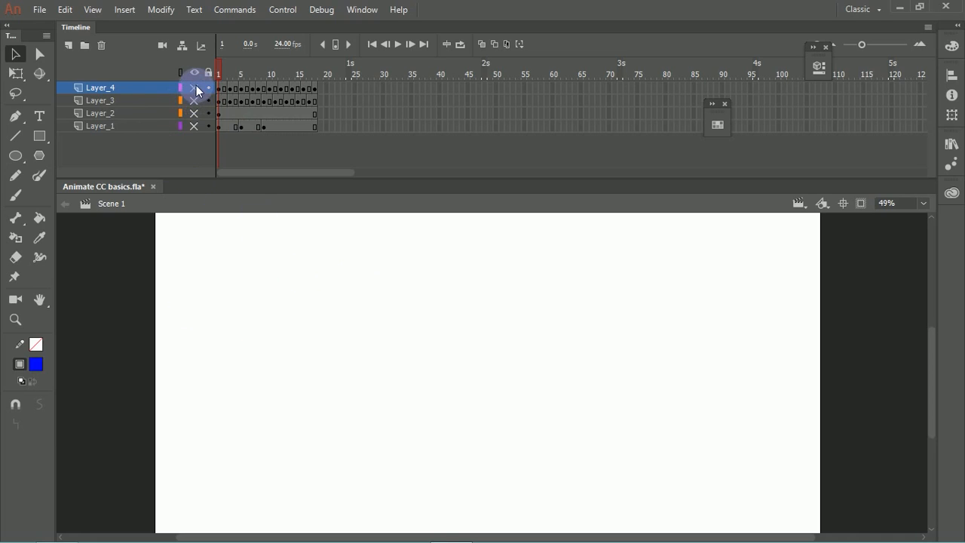
click(69, 46)
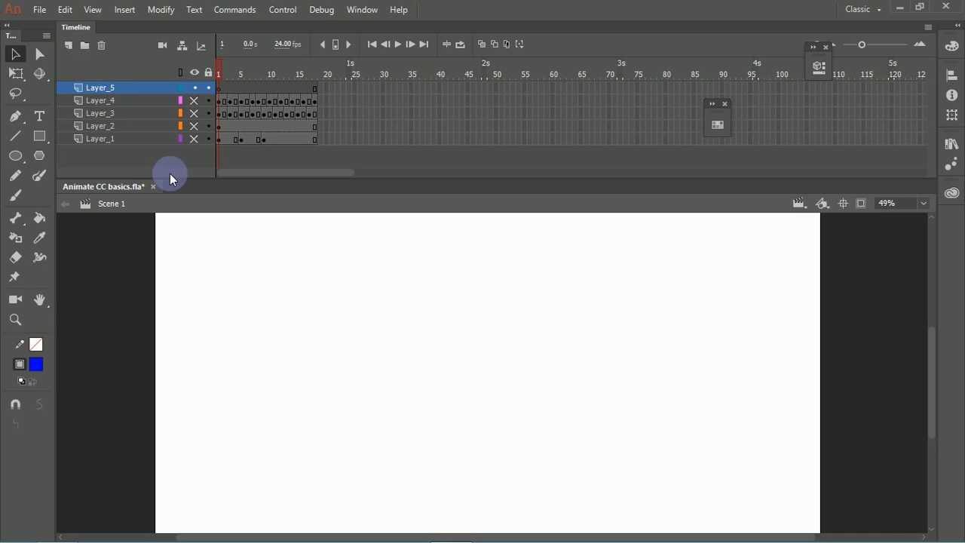
click(39, 136)
mouse_move(345, 295)
mouse_down()
mouse_move(513, 407)
mouse_move(525, 433)
mouse_up()
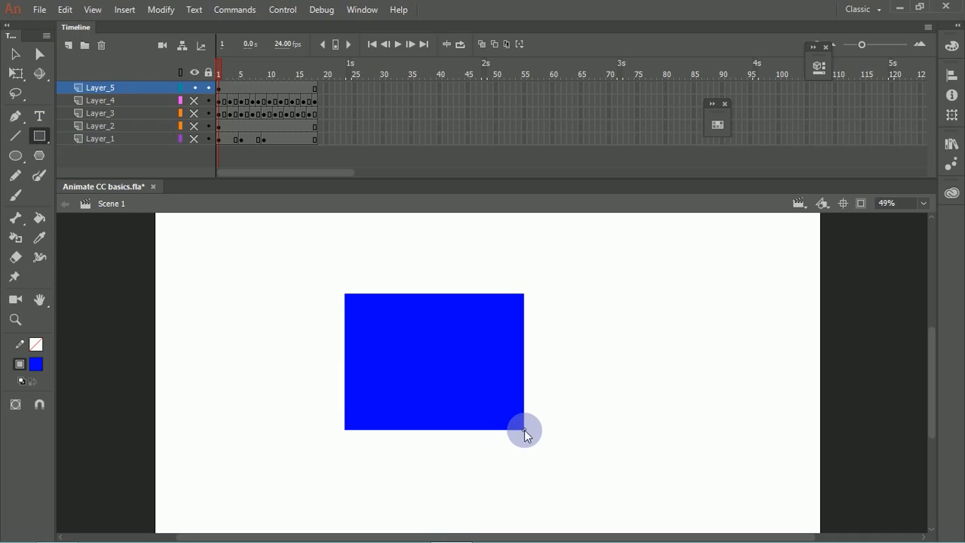
Step: Bend the blue rectangle's right edge inward and curve its top and bottom edges upward
key(v)
click(541, 332)
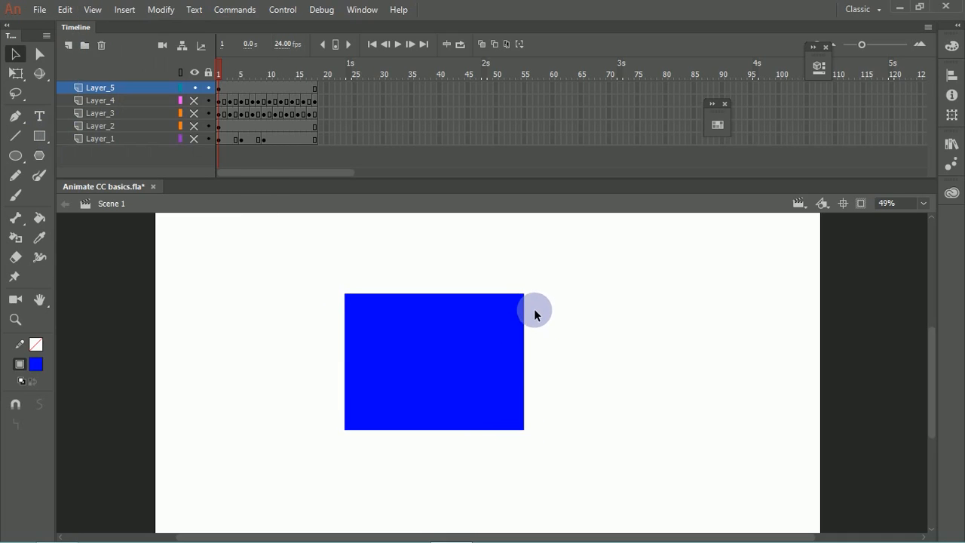
drag(525, 341, 506, 390)
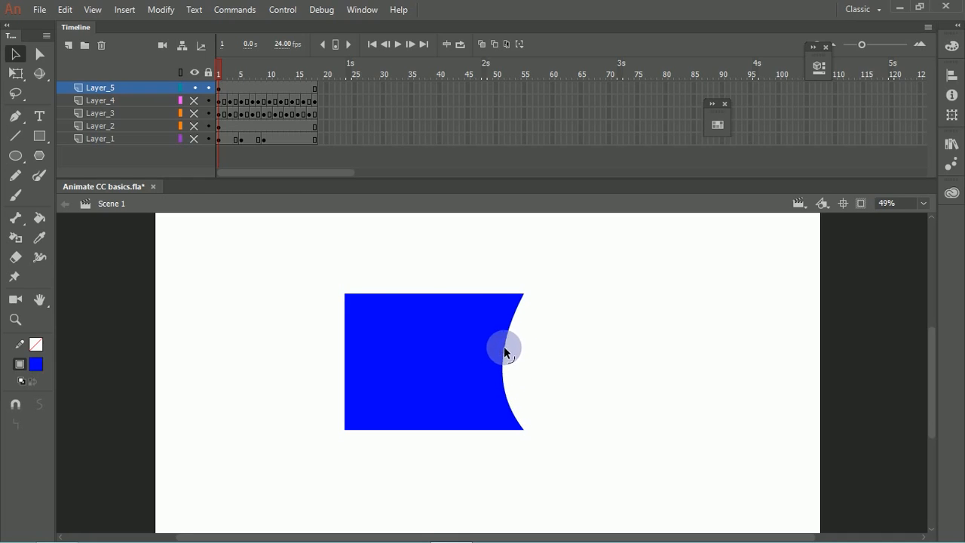
drag(408, 294, 468, 278)
drag(413, 431, 386, 407)
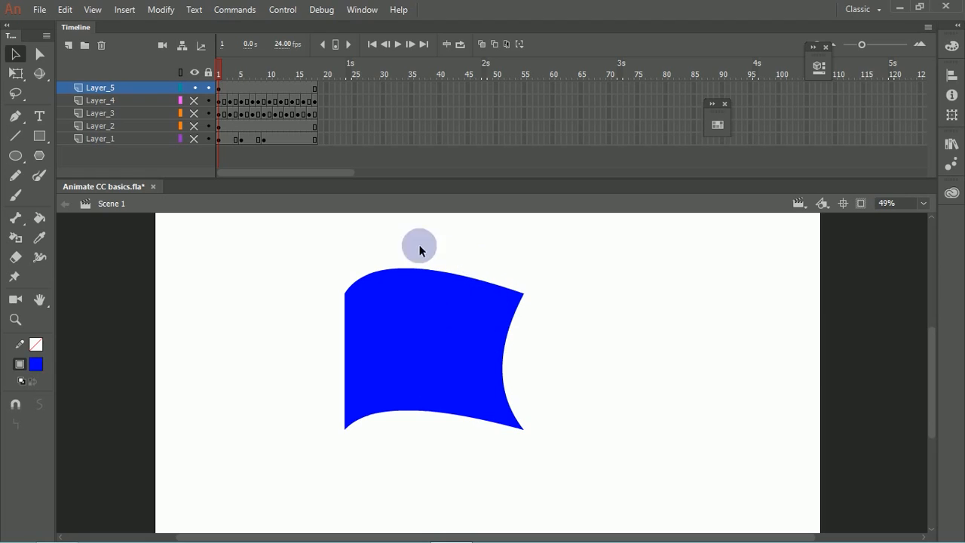
Step: Insert a keyframe at frame 18 of Layer_5 and bend the shape's top and bottom edges downward and its right edge outward
click(311, 88)
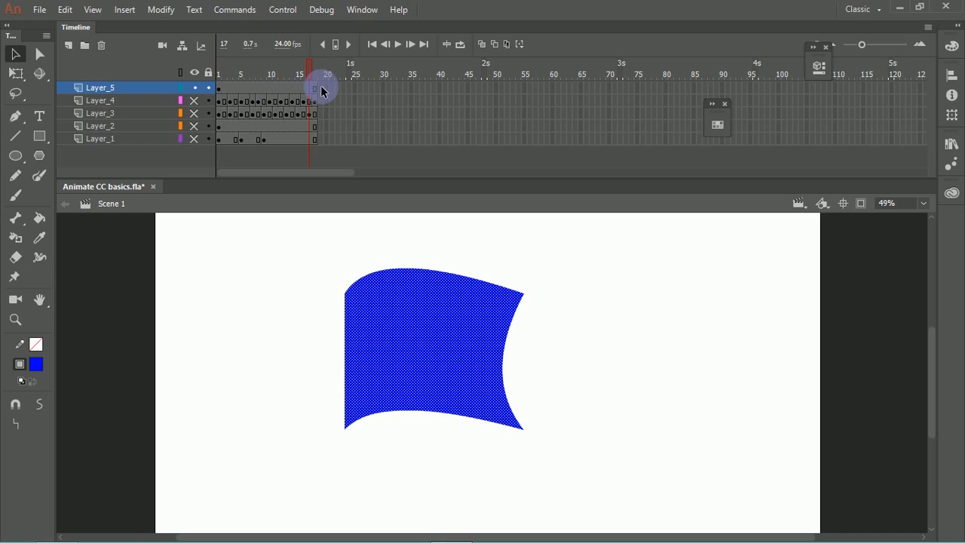
click(315, 88)
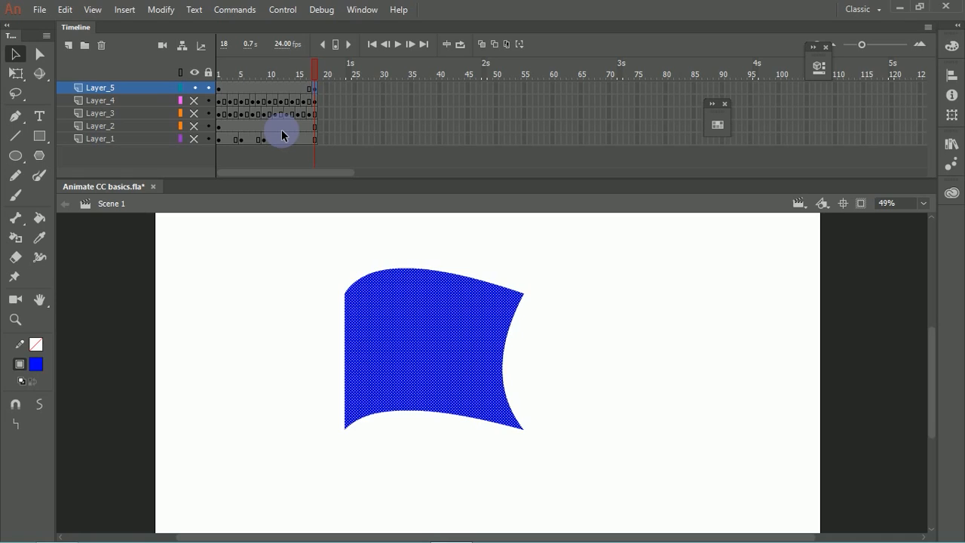
click(468, 253)
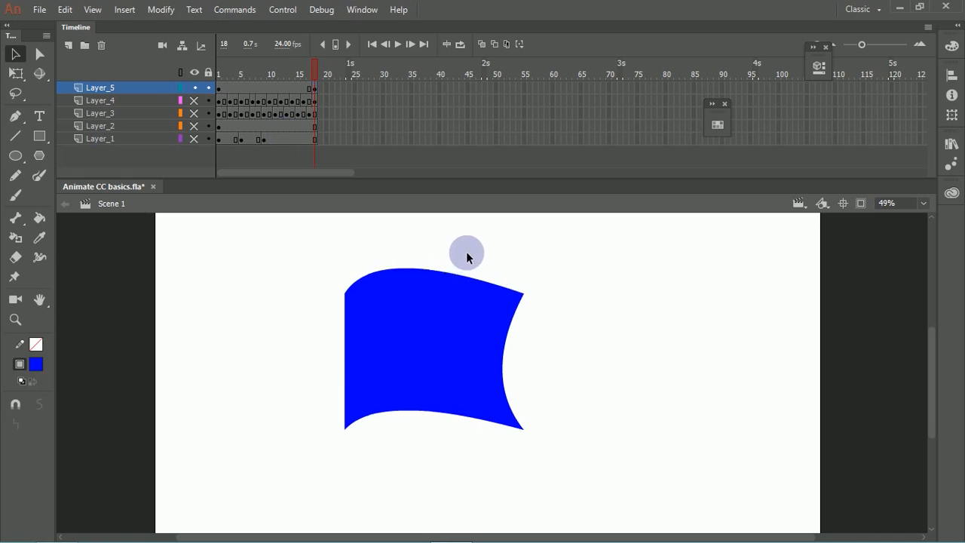
drag(391, 269, 385, 324)
drag(398, 416, 396, 449)
drag(505, 383, 535, 362)
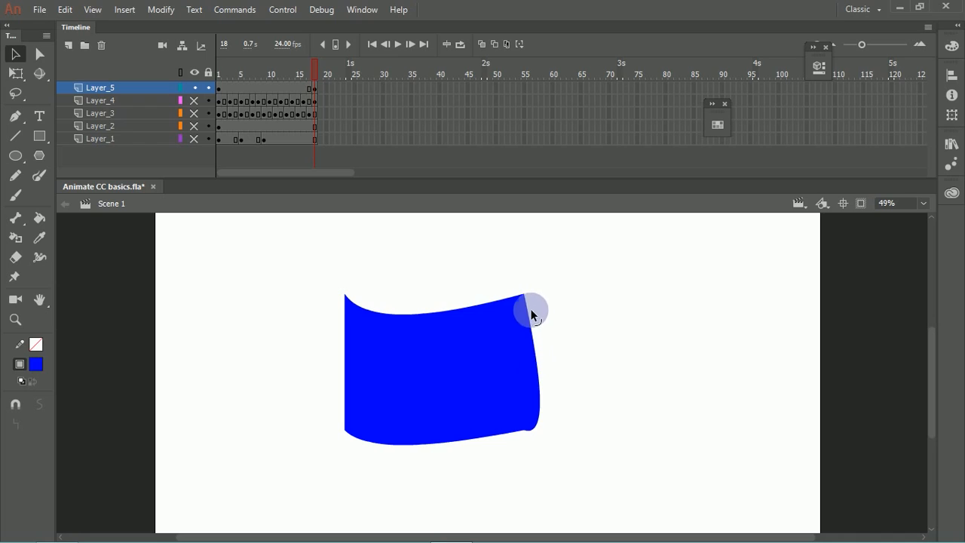
drag(544, 405, 545, 394)
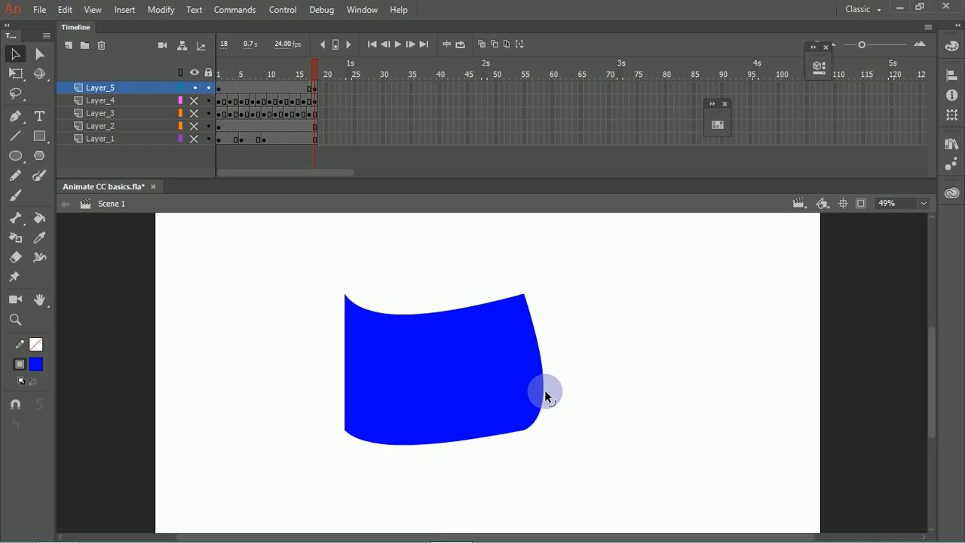
Step: Create a shape tween between frames 1 and 18 of Layer_5 and scrub through it
click(299, 70)
drag(298, 70, 271, 79)
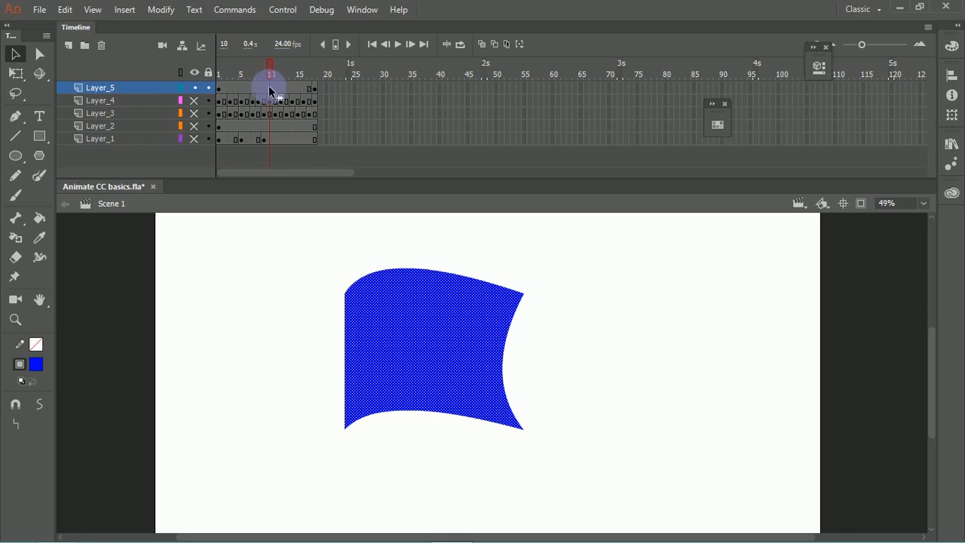
right_click(273, 91)
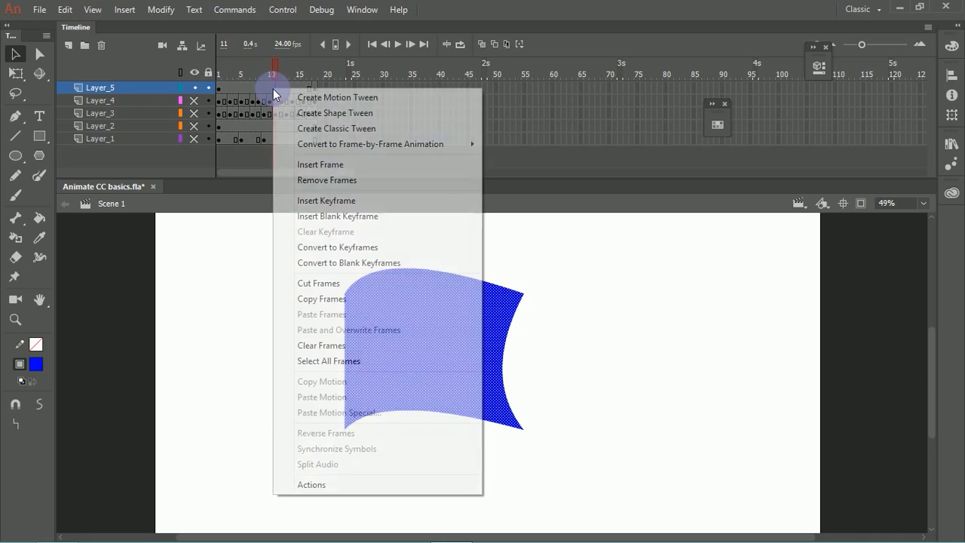
click(324, 113)
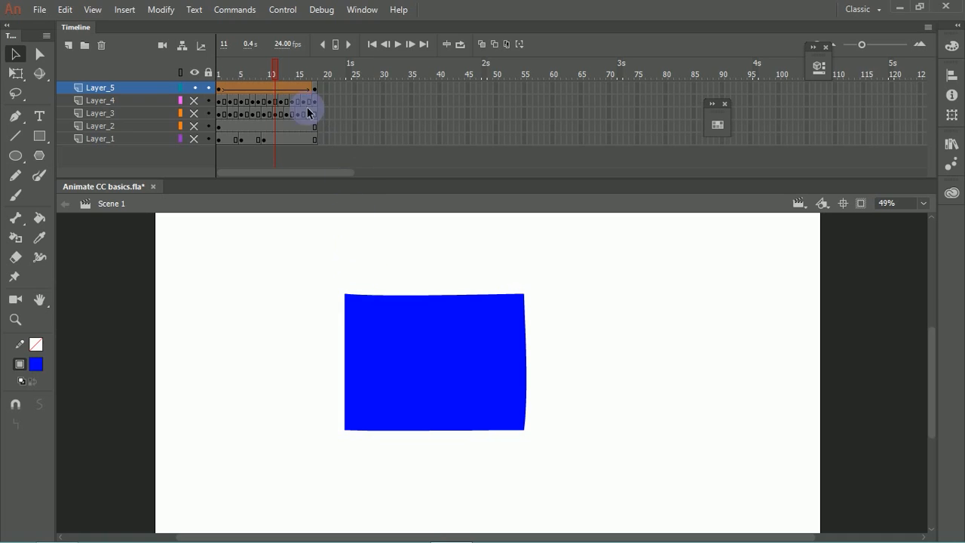
drag(274, 67, 318, 80)
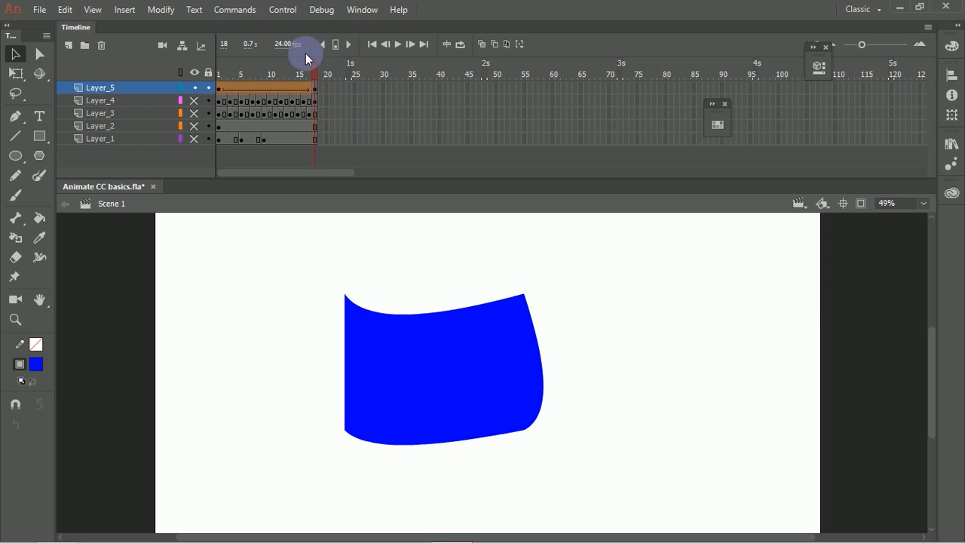
drag(315, 69, 290, 109)
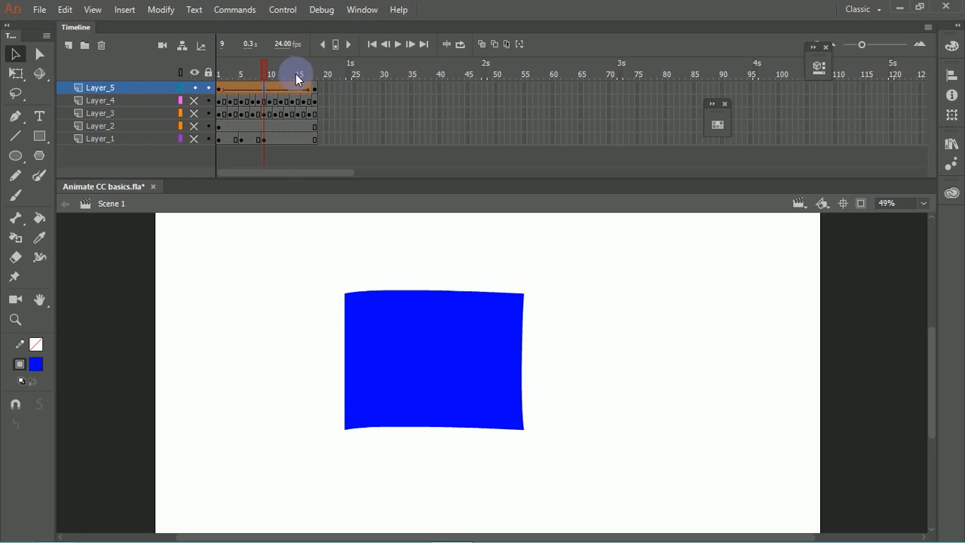
Step: Add a keyframe at frame 9 and bend the shape's top and bottom edges downward and its right edge inward
key(F6)
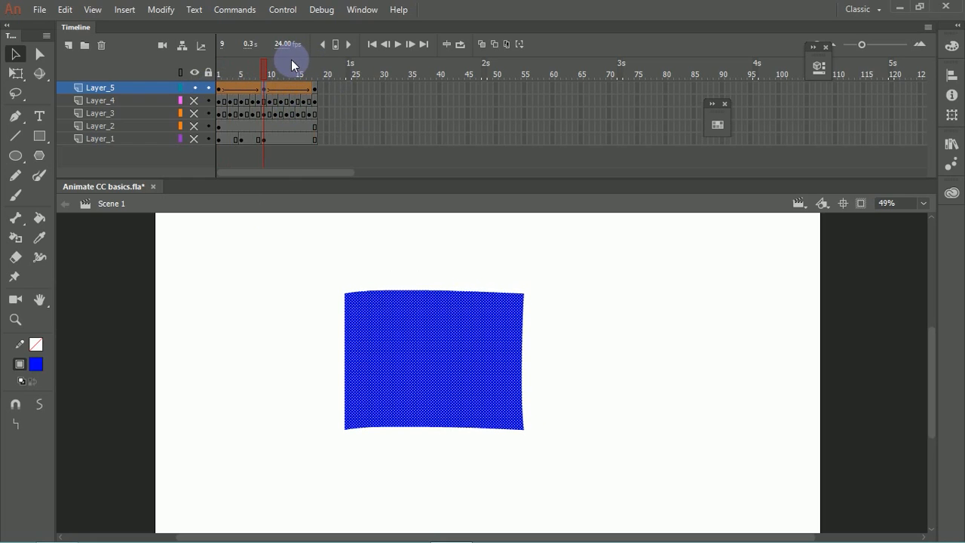
click(413, 273)
drag(402, 291, 443, 312)
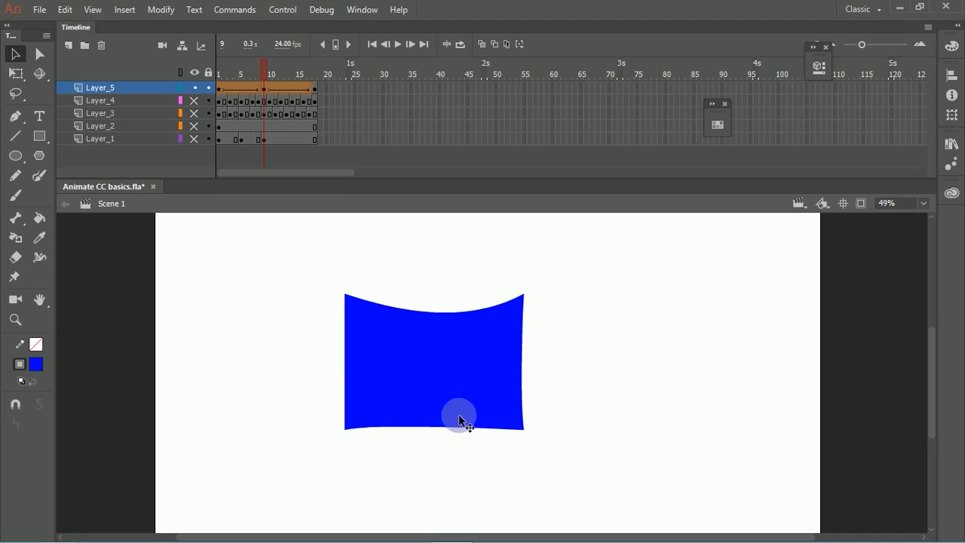
drag(442, 428, 427, 448)
drag(461, 311, 473, 293)
key(ctrl+z)
click(471, 288)
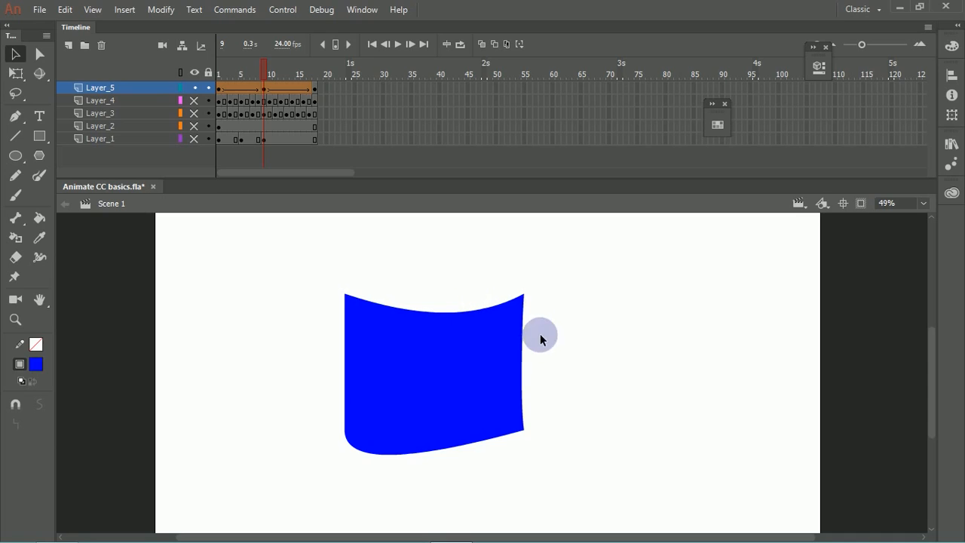
drag(523, 354, 507, 363)
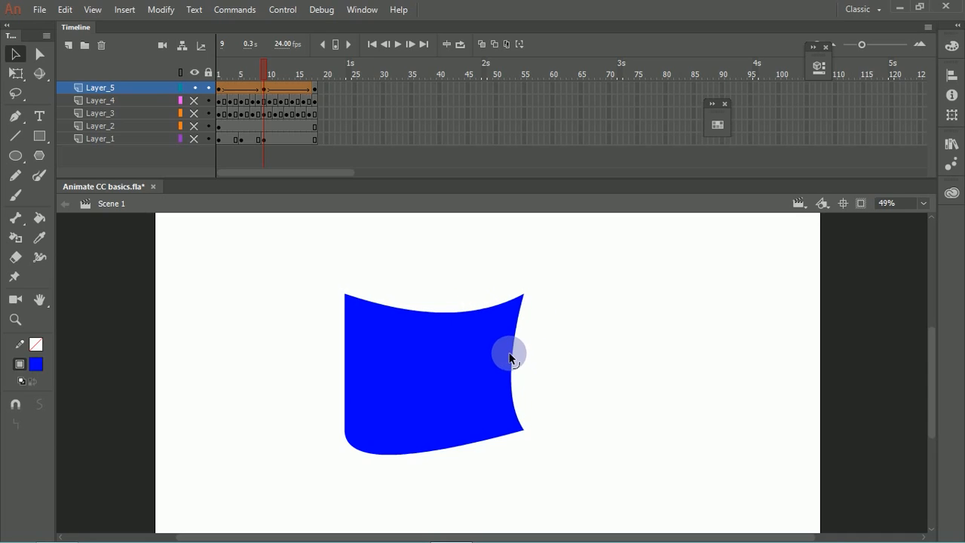
Step: At frame 1, lower the shape's two right corners and curve its top, bottom and right edges into S-shaped waves
drag(258, 74, 200, 112)
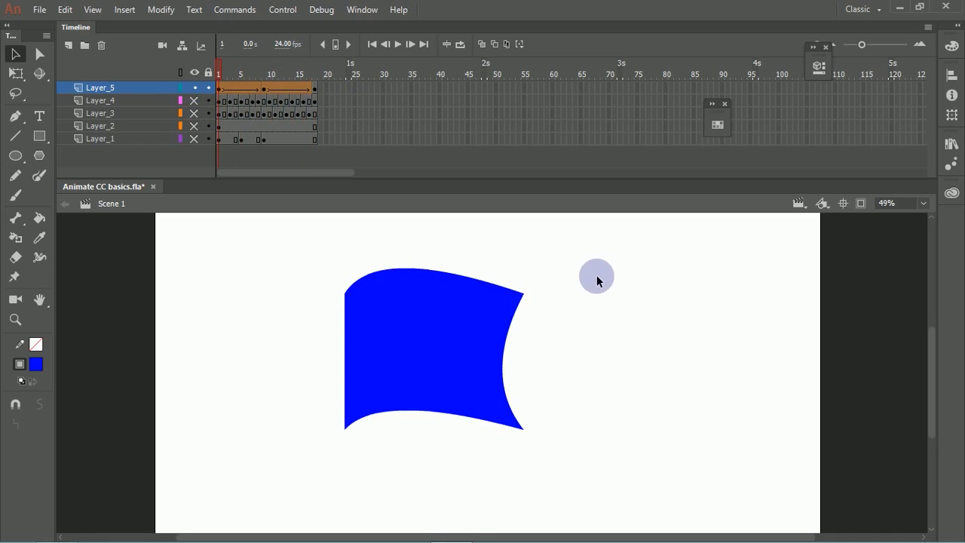
drag(527, 320, 522, 323)
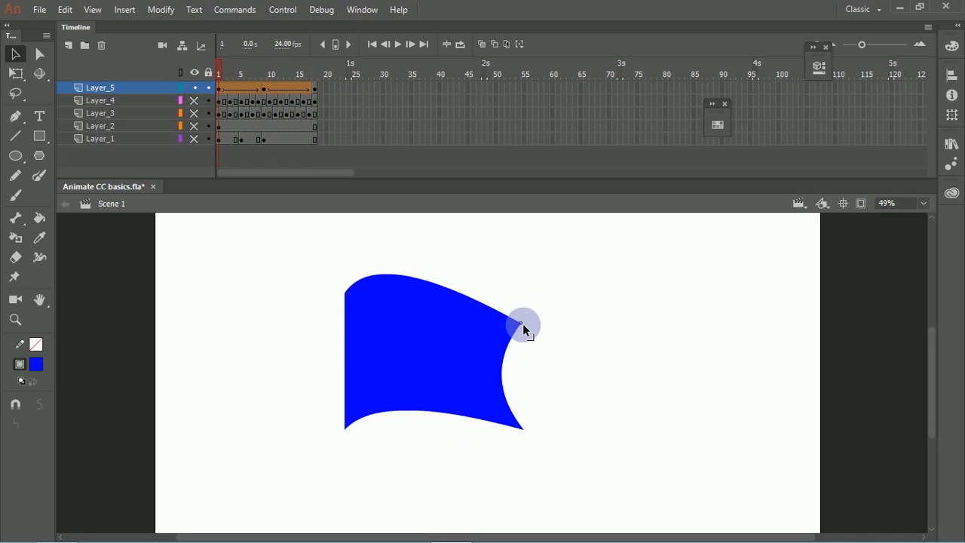
mouse_move(522, 427)
mouse_down()
mouse_move(533, 451)
mouse_move(509, 424)
mouse_move(518, 431)
mouse_up()
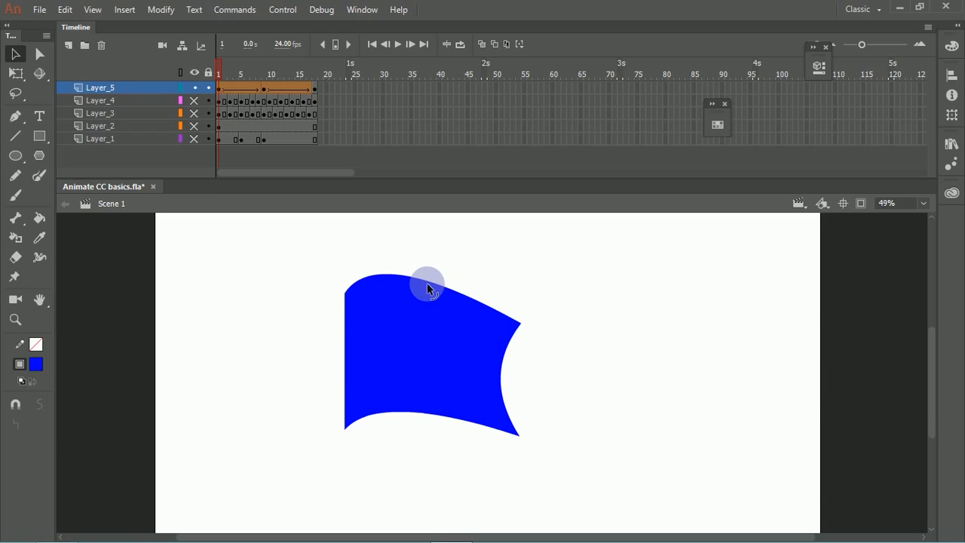
drag(424, 280, 436, 306)
key(ctrl+z)
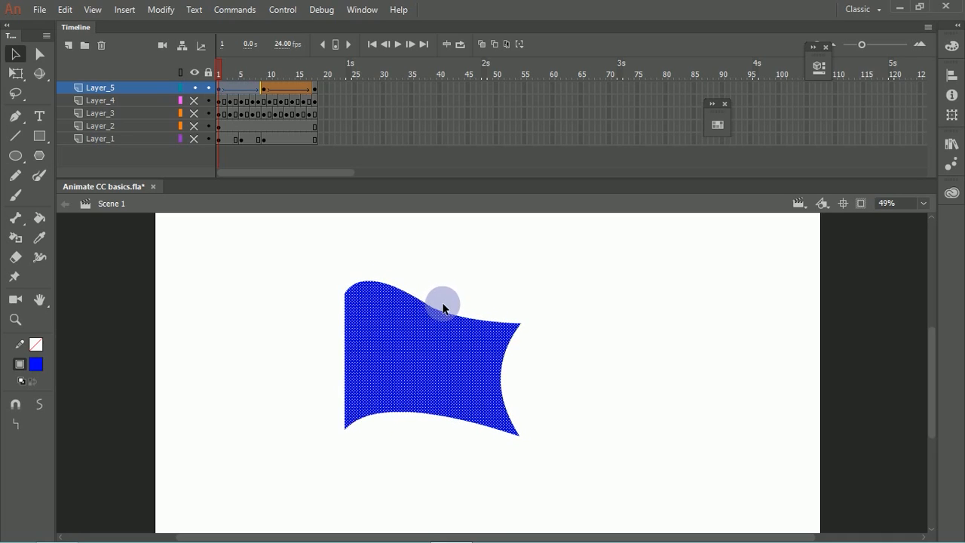
click(441, 301)
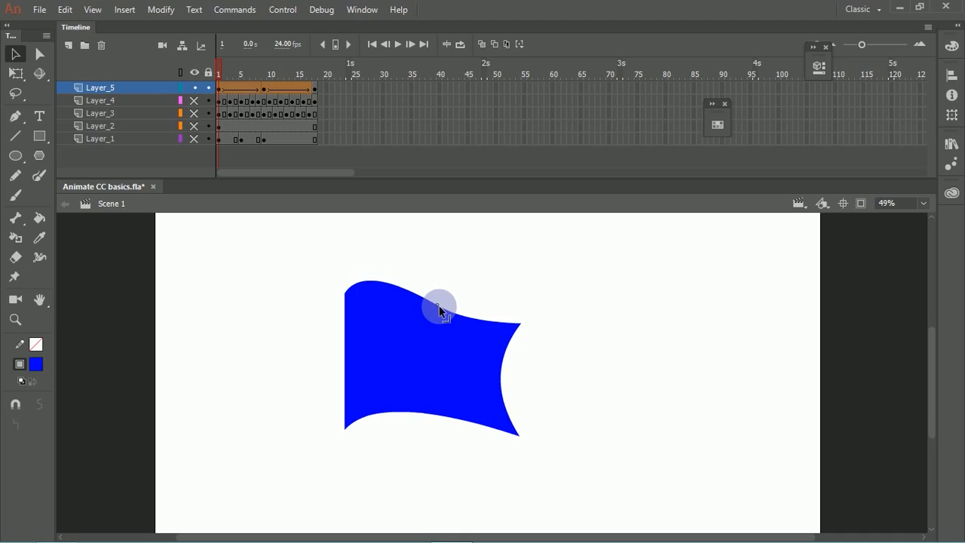
drag(384, 417, 428, 424)
mouse_move(502, 387)
mouse_down()
mouse_move(493, 383)
mouse_move(514, 412)
mouse_move(498, 375)
mouse_move(509, 387)
mouse_up()
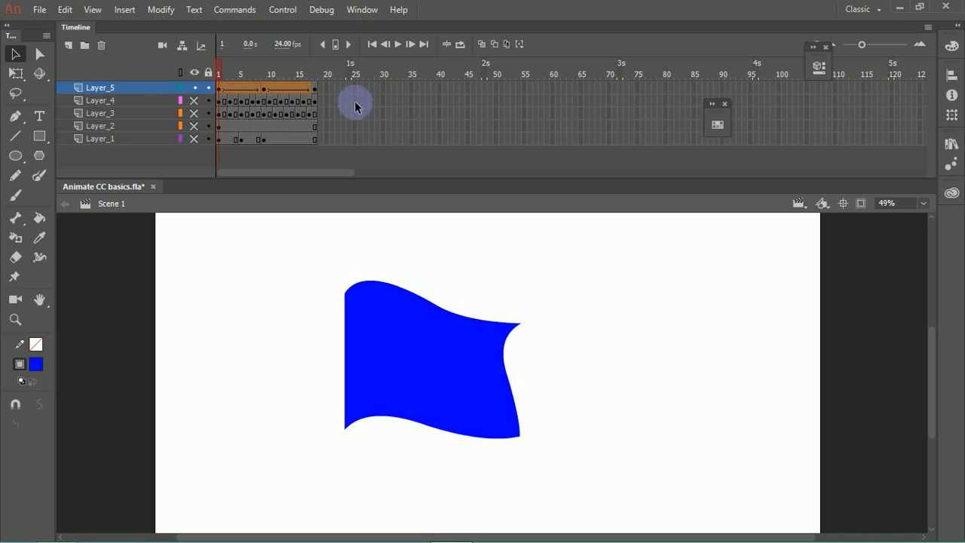
Step: At frame 18, curve the shape's top, bottom and right edges into S-shaped waves opposite to those at frame 1
click(316, 88)
click(409, 280)
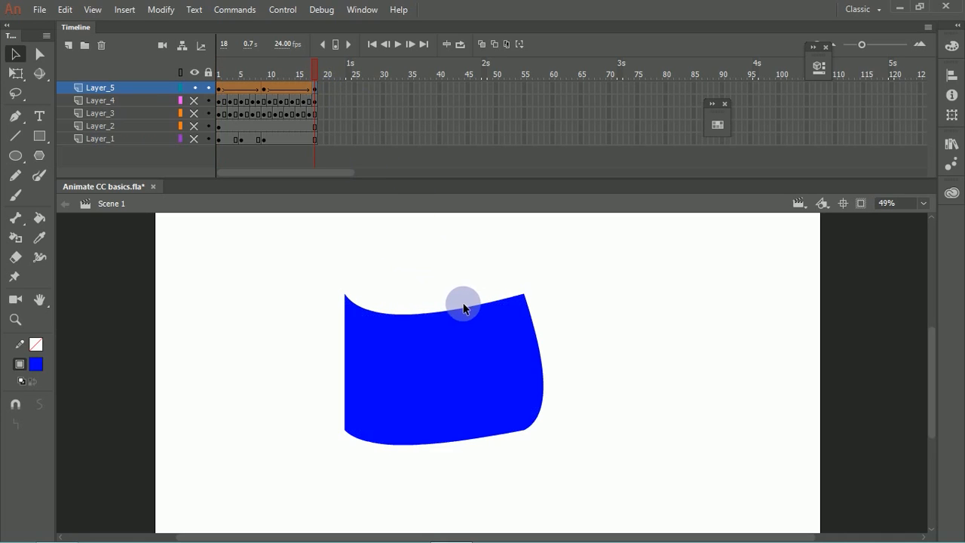
drag(435, 314, 460, 293)
mouse_move(439, 302)
mouse_down()
mouse_move(474, 291)
mouse_move(421, 309)
mouse_up()
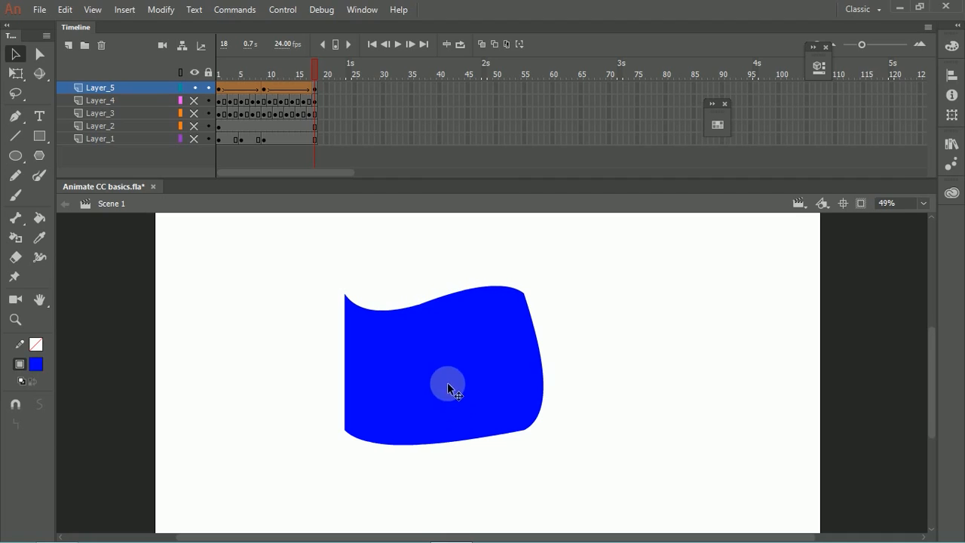
drag(438, 448, 453, 421)
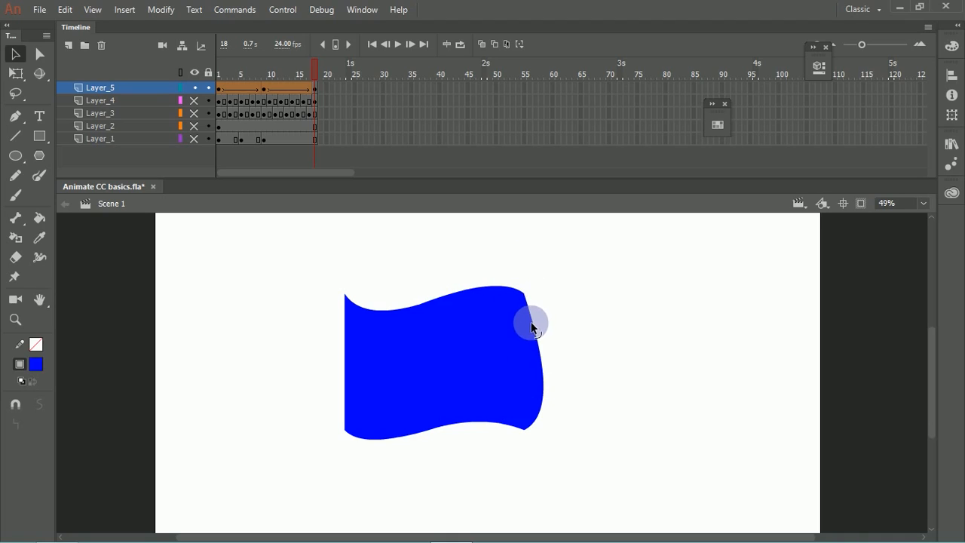
mouse_move(539, 349)
mouse_down()
mouse_move(528, 351)
mouse_move(532, 329)
mouse_move(520, 330)
mouse_move(527, 360)
mouse_up()
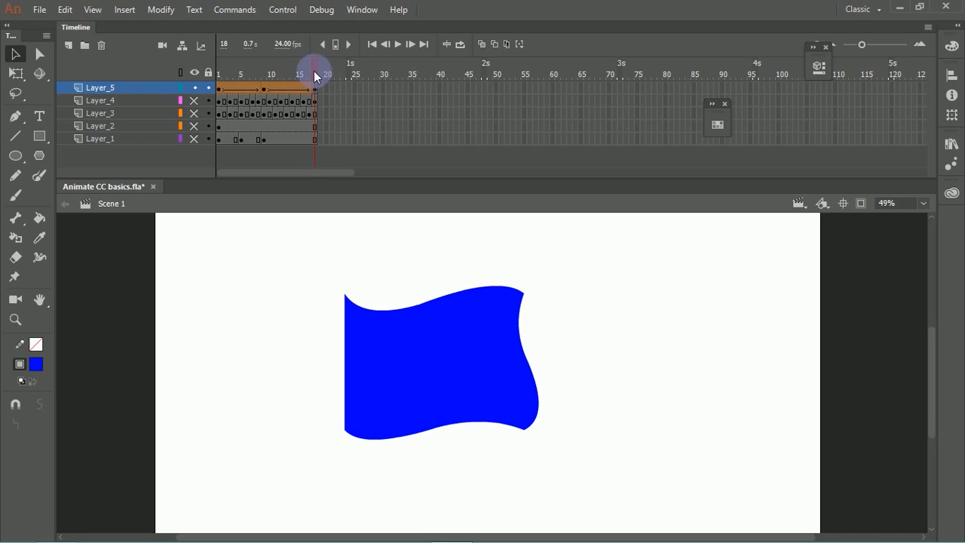
Step: Compare frames 1 and 18, pull the lower-right corner outward at frame 18, and play back the tween
drag(314, 71, 193, 113)
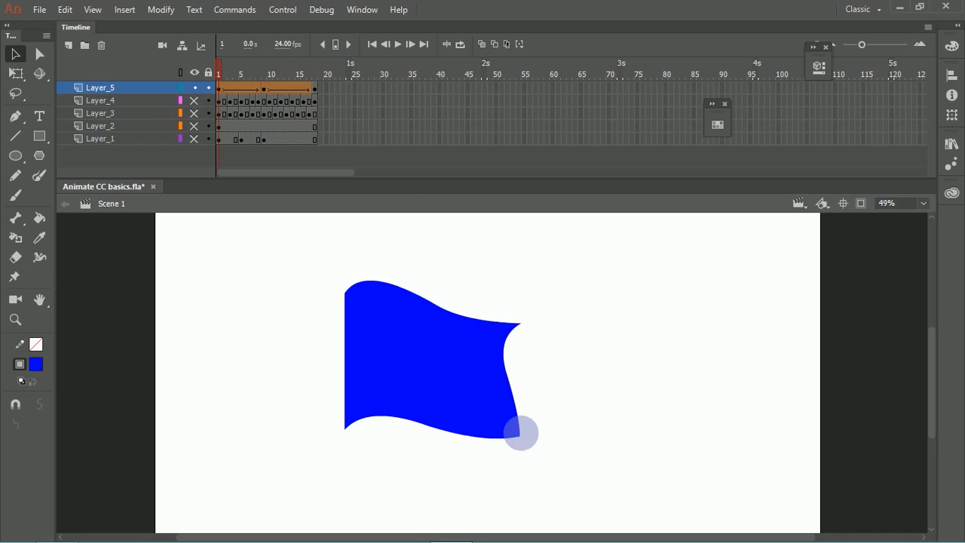
click(316, 80)
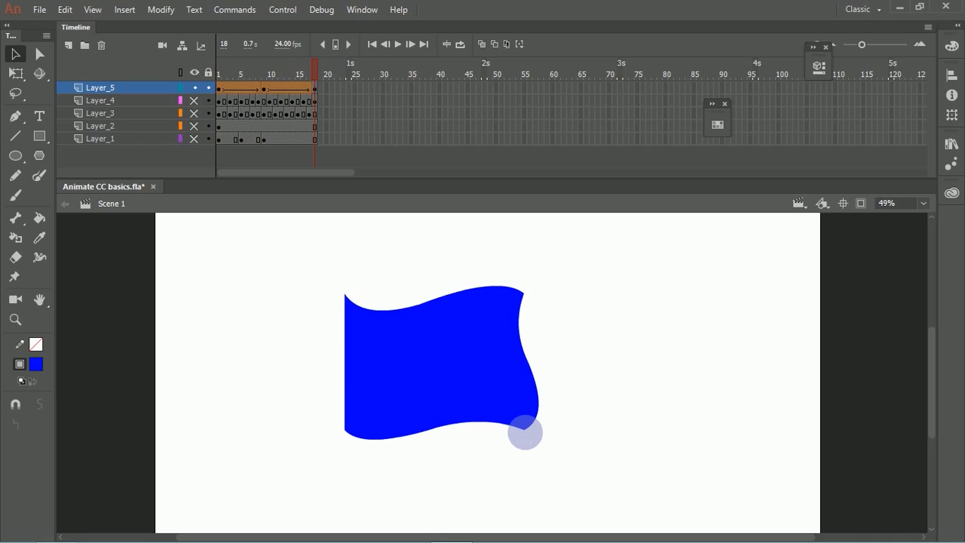
drag(540, 427, 547, 425)
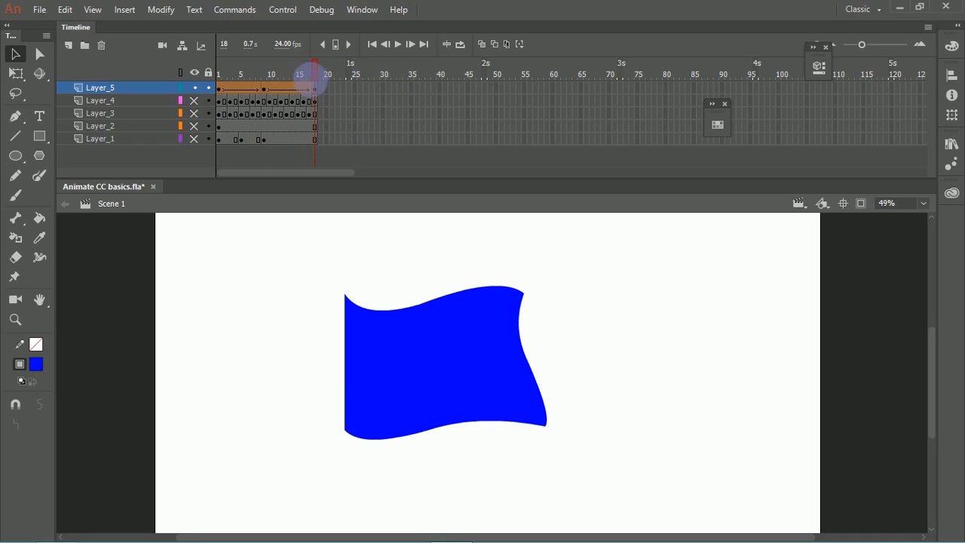
key(Return)
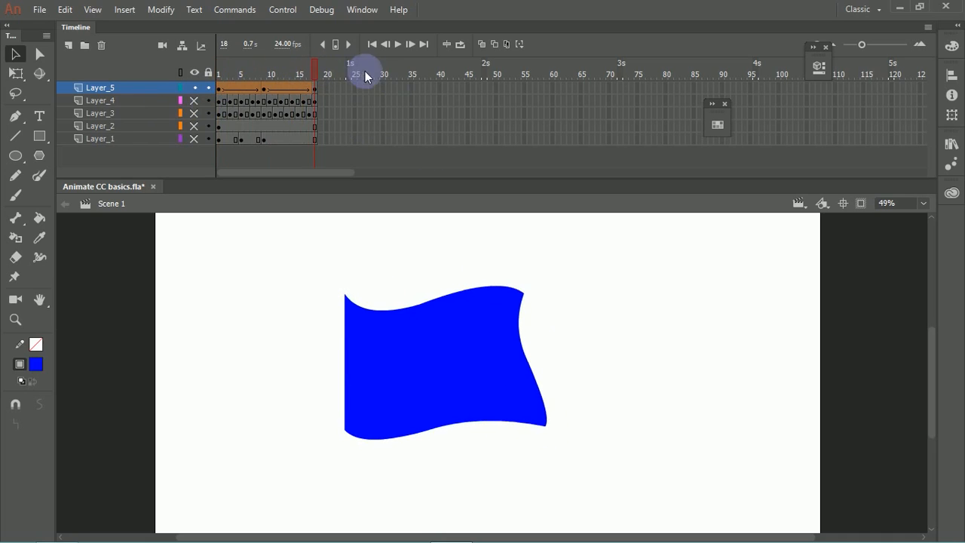
Step: Move the frame 18 keyframe of Layer_5 to frame 9, replacing the pose there
click(264, 102)
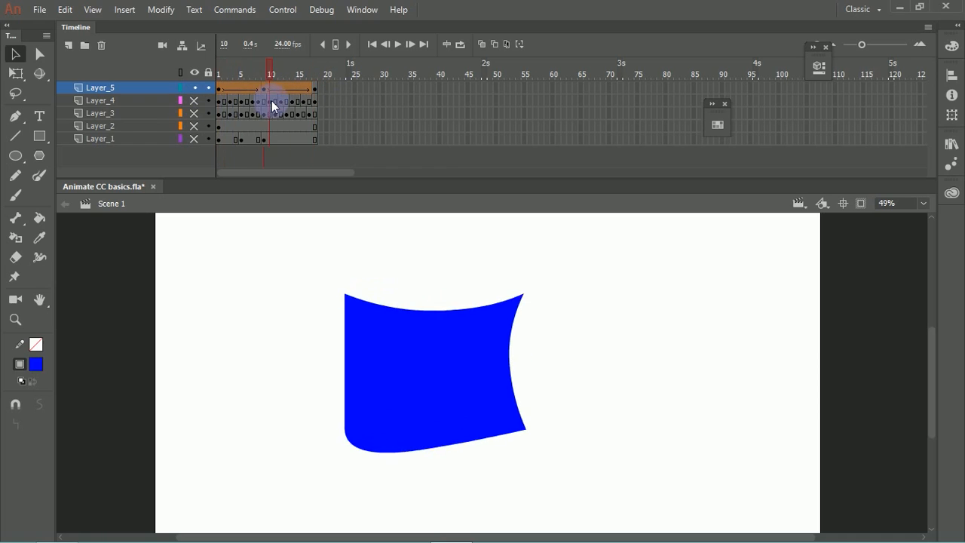
click(266, 88)
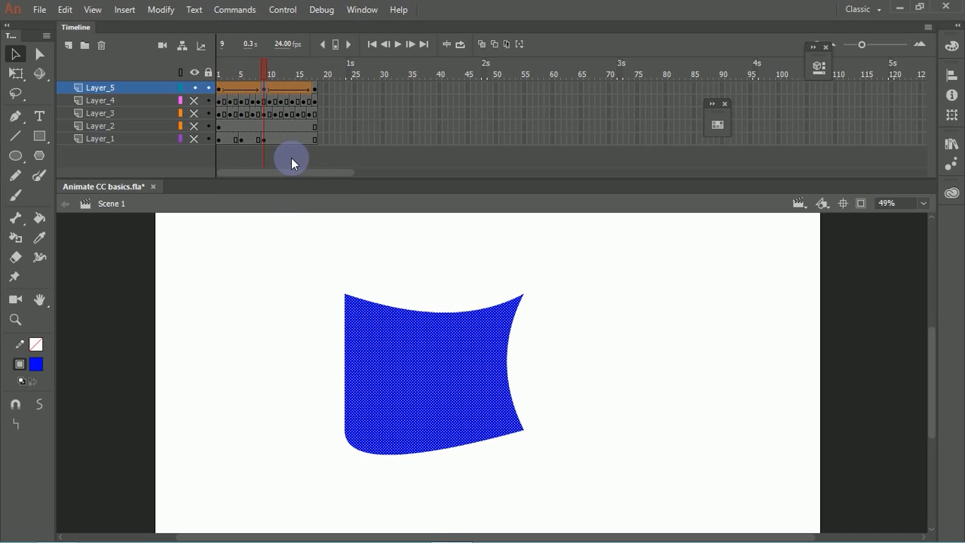
click(316, 90)
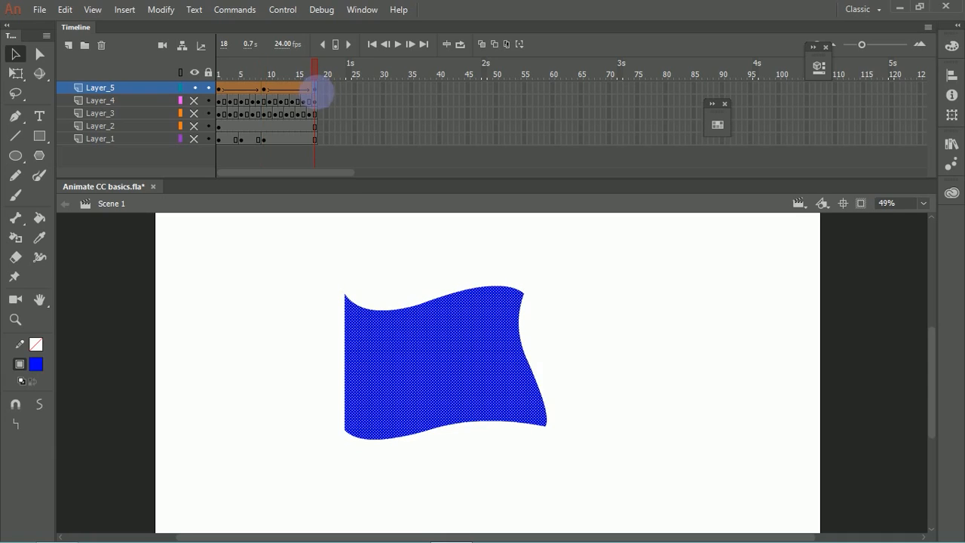
mouse_move(264, 89)
mouse_down()
mouse_move(276, 85)
mouse_move(264, 89)
mouse_up()
Step: Copy the frame 1 keyframe of Layer_5 to frame 18 so the animation ends on its starting pose
click(220, 88)
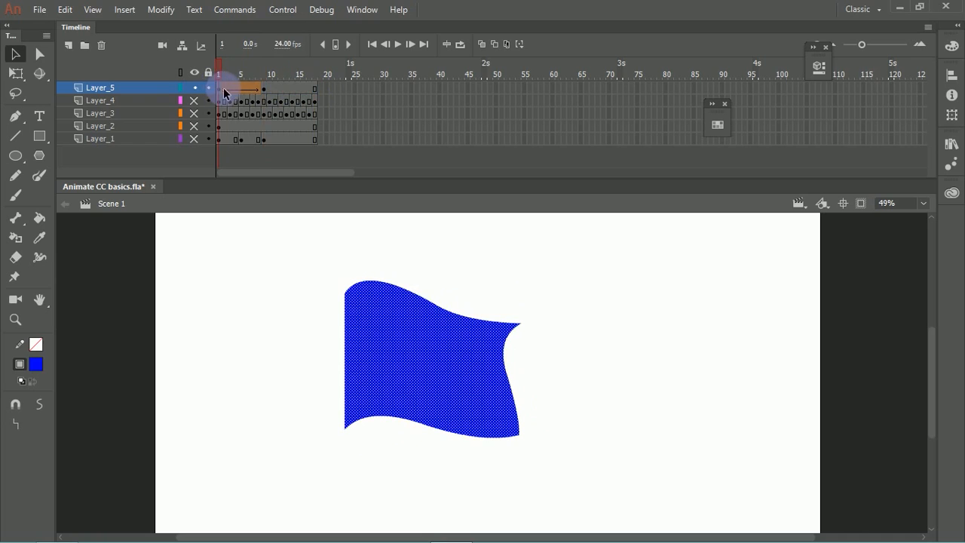
mouse_move(227, 73)
mouse_down()
mouse_move(270, 73)
mouse_move(217, 78)
mouse_up()
click(220, 87)
Step: Create a shape tween between frames 9 and 18 of Layer_5 and play the animation from frame 1
right_click(296, 89)
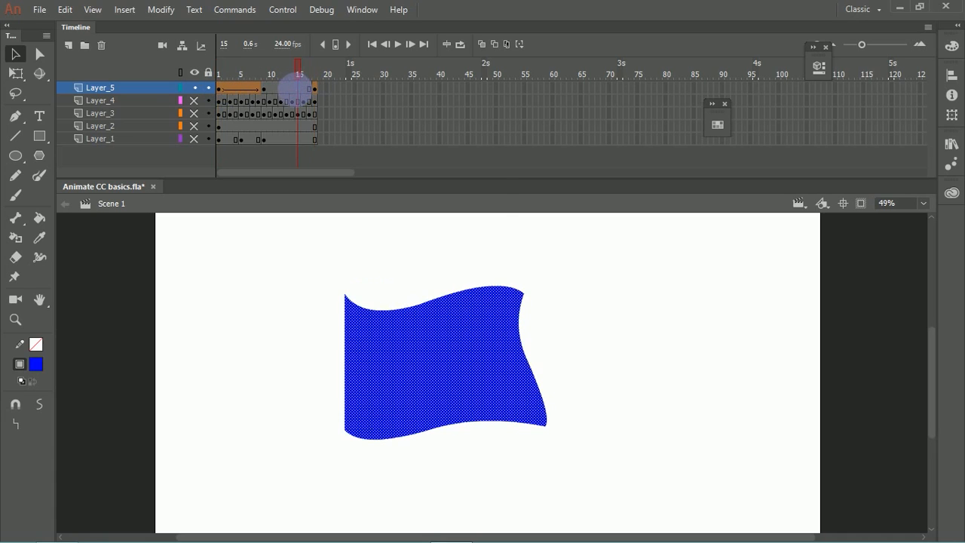
click(354, 115)
drag(317, 80, 234, 73)
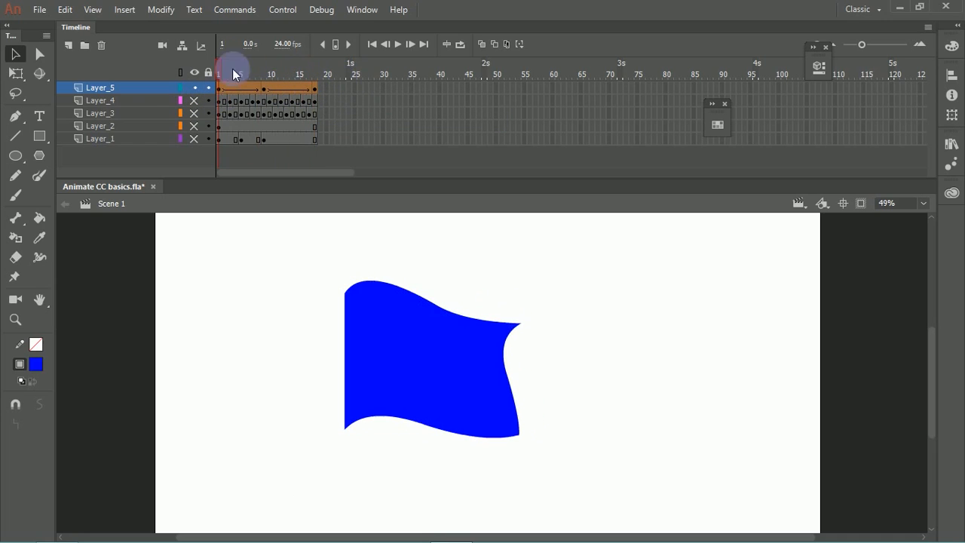
click(400, 46)
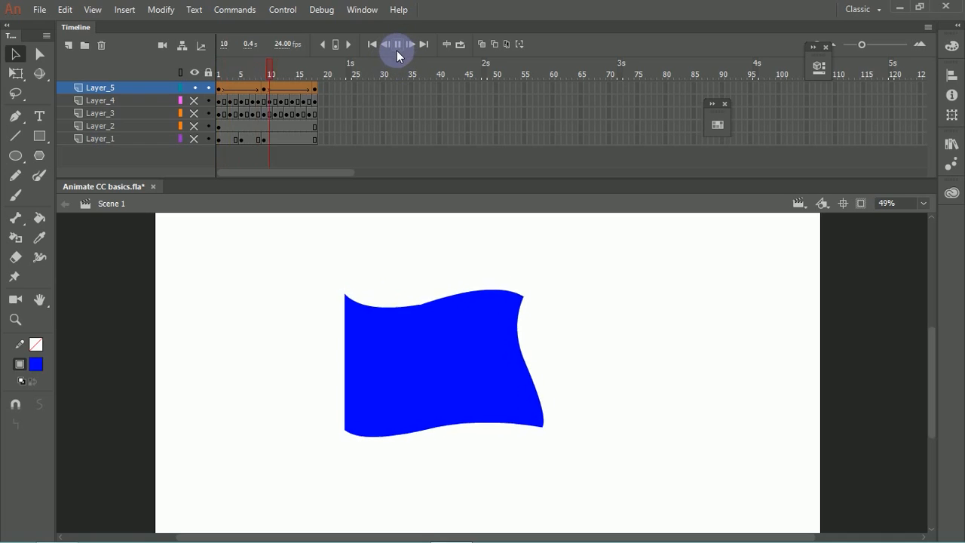
Step: Turn on looped playback, extend the loop range to cover frames 1 to 18, and play the flag animation
click(461, 44)
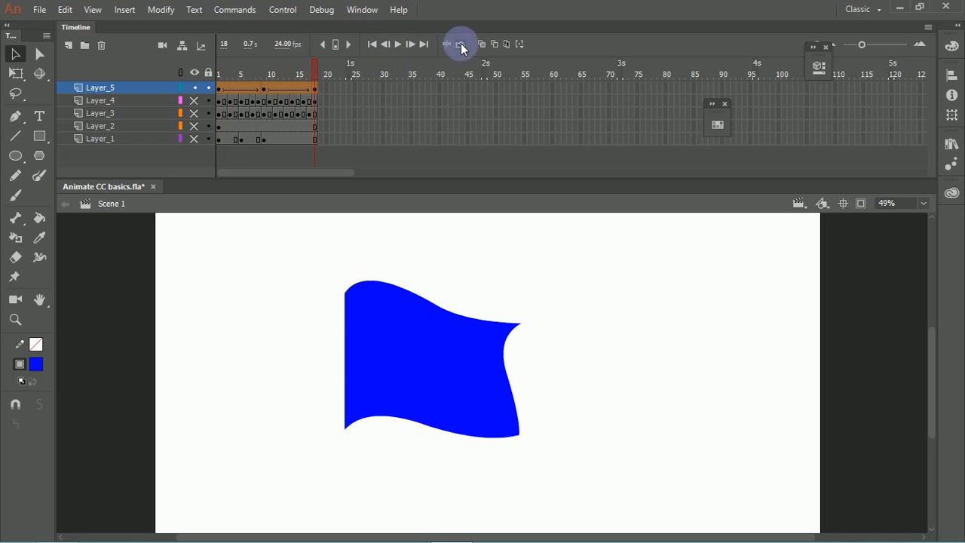
click(400, 45)
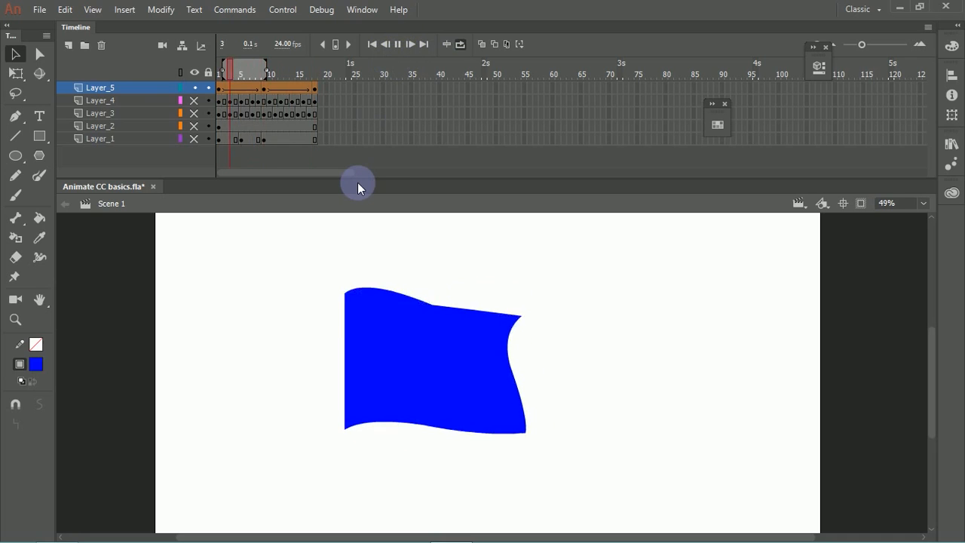
drag(272, 79, 316, 72)
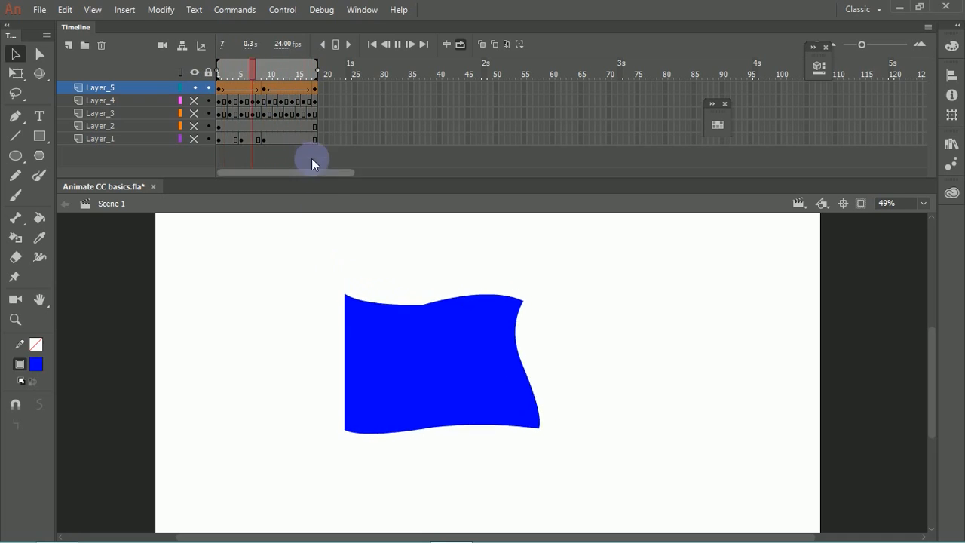
key(Return)
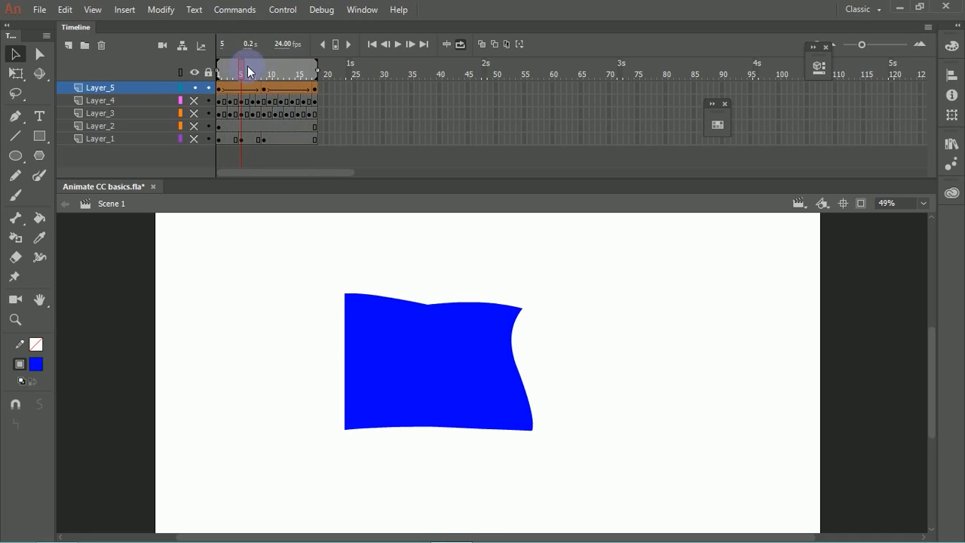
click(461, 43)
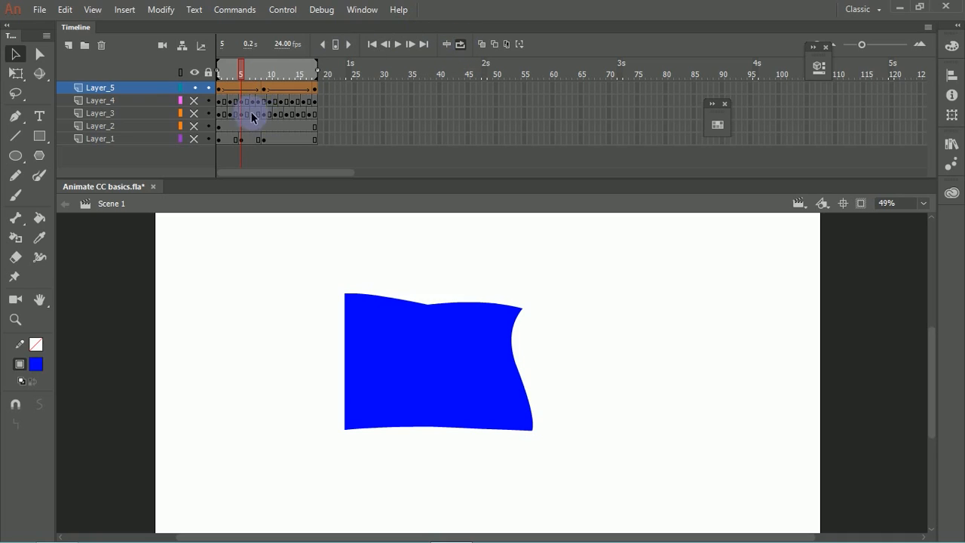
Step: Delete Layer_1 through Layer_4, keeping only the flag animation on Layer_5
click(142, 104)
shift+click(124, 142)
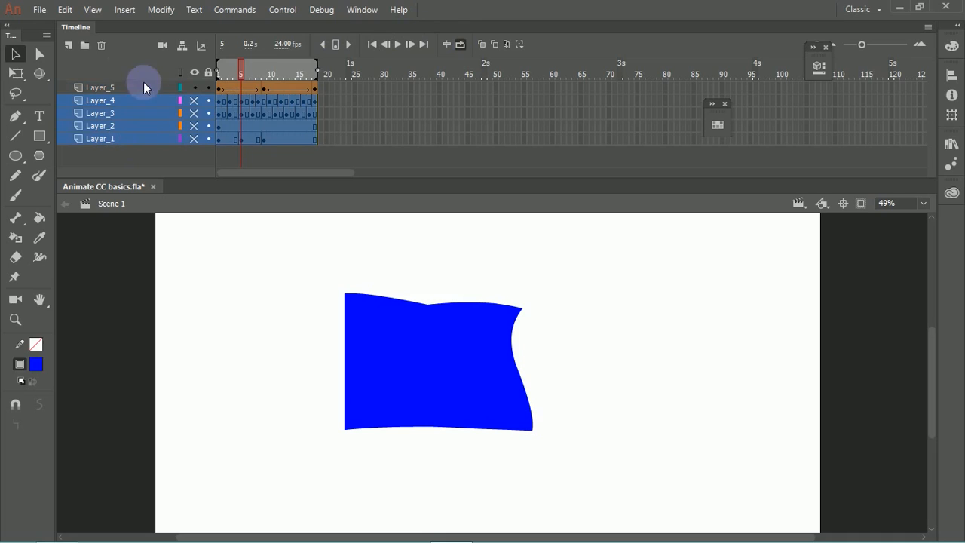
click(112, 47)
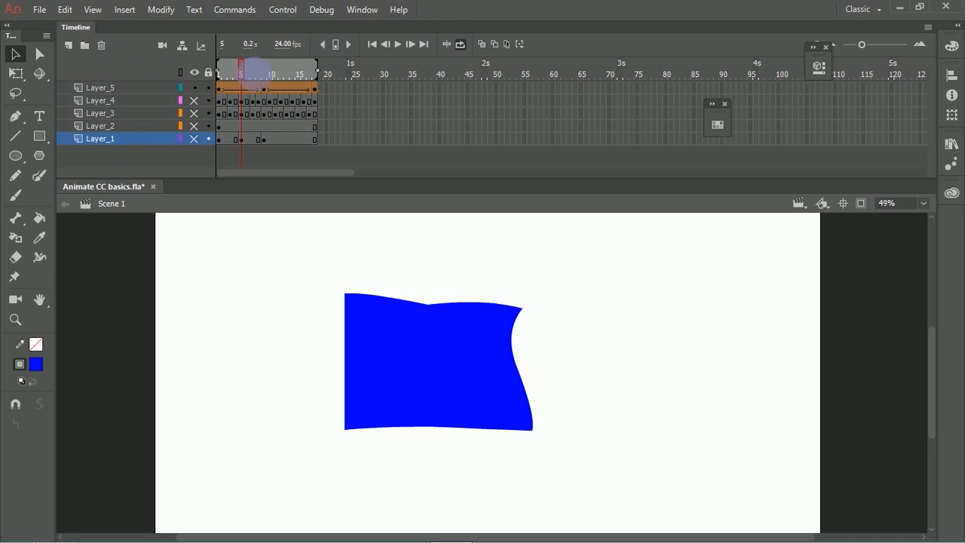
shift+click(127, 99)
click(101, 46)
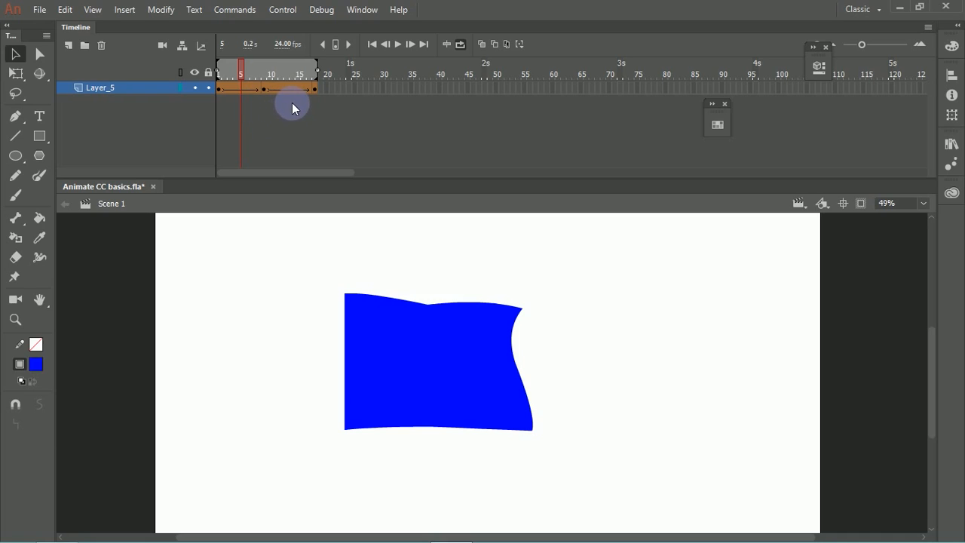
Step: Remove three frames from each tween span of Layer_5 so the animation ends at frame 12
key(shift+F5)
key(shift+F5)
key(shift+F5)
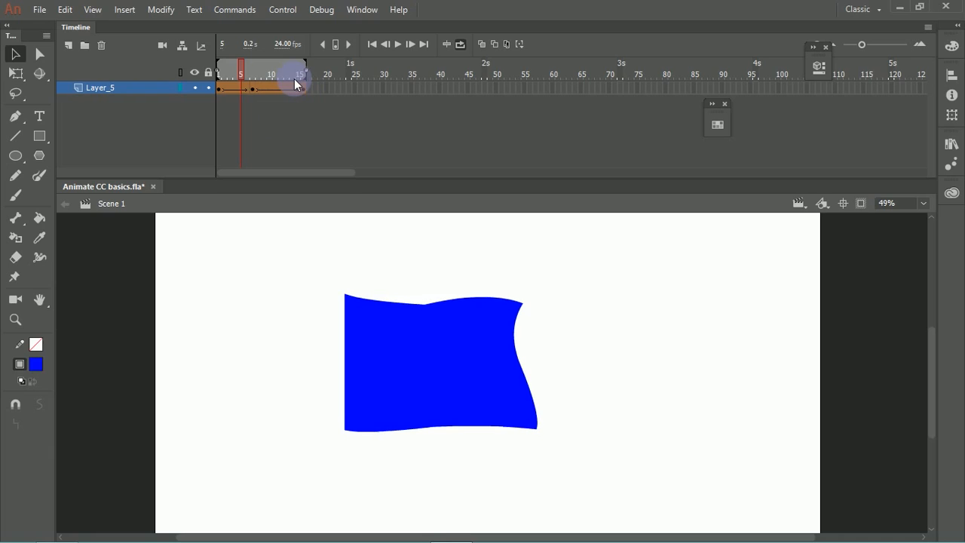
click(276, 72)
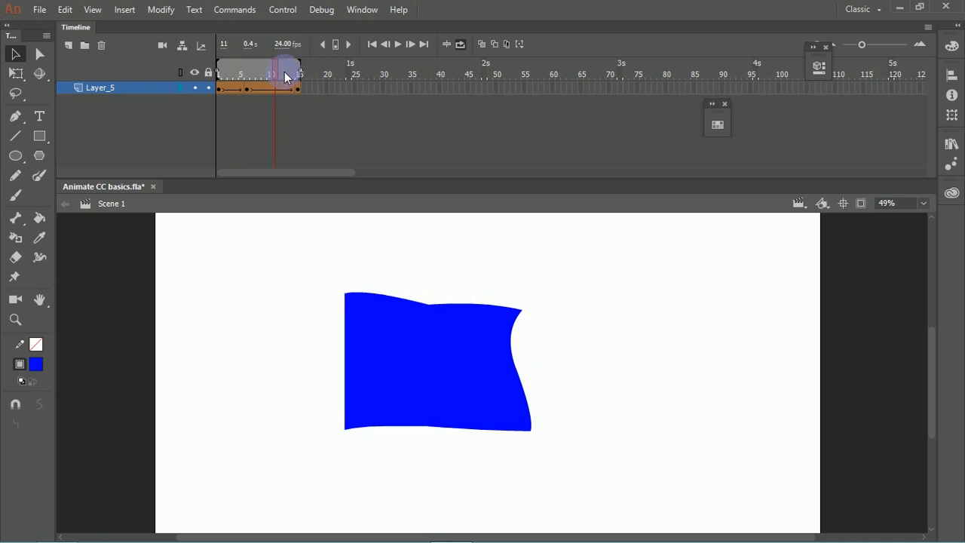
key(shift+F5)
key(shift+F5)
key(shift+F5)
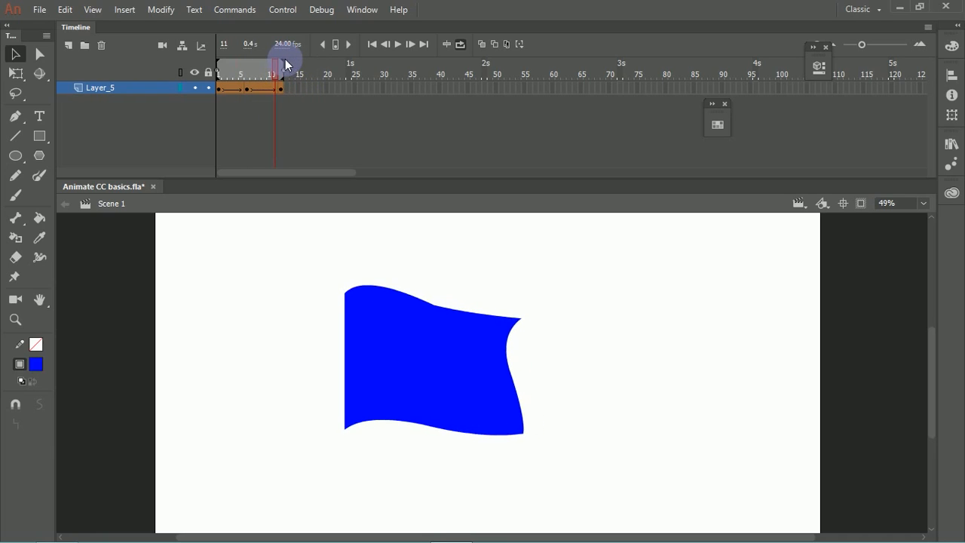
Step: Play the shortened flag animation in a loop, stop it, and turn looping off
click(398, 44)
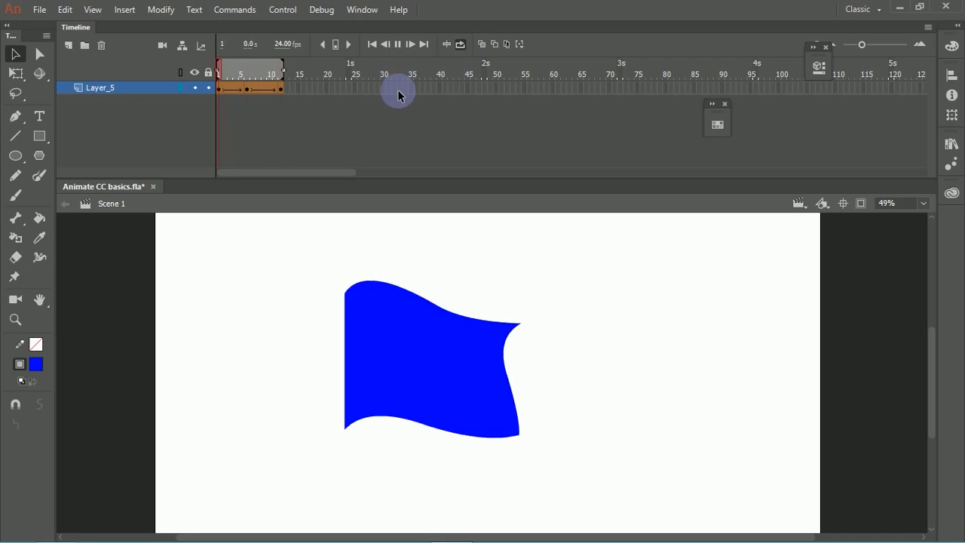
key(Return)
click(460, 45)
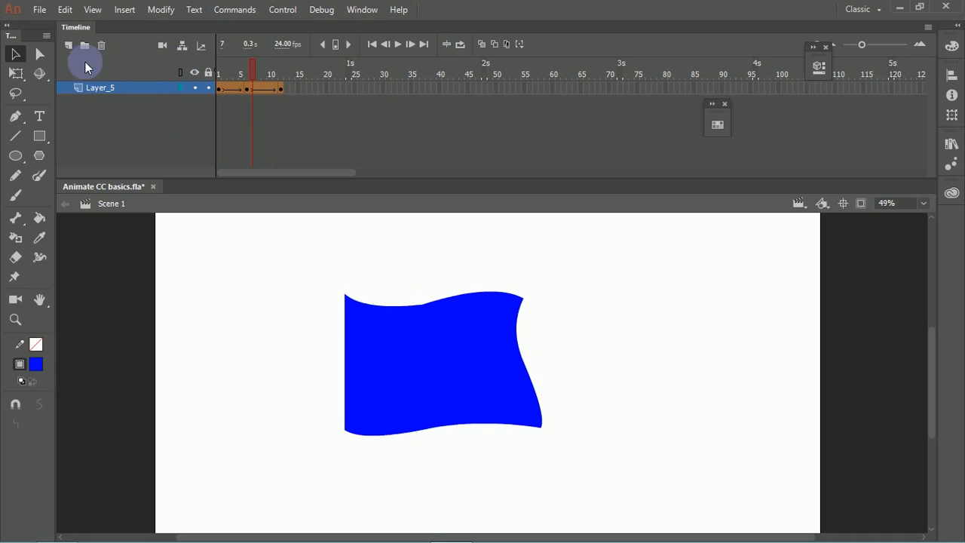
Step: Add a new empty layer and delete Layer_5 with the flag animation
click(69, 46)
click(136, 100)
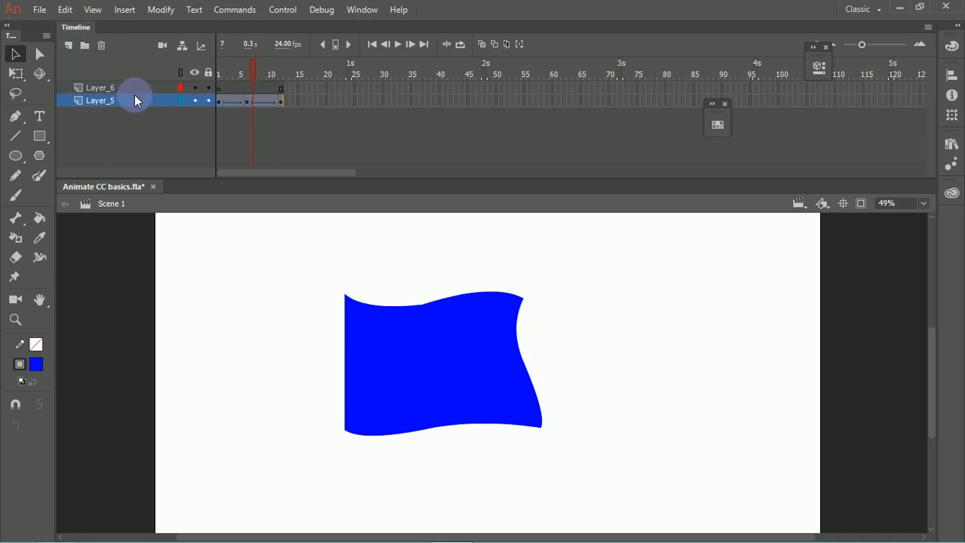
click(101, 47)
click(279, 277)
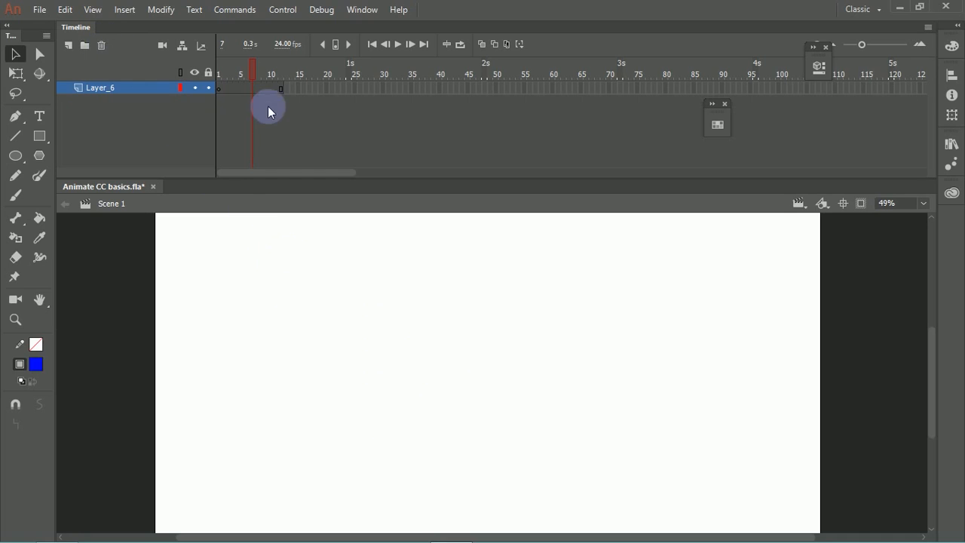
Step: Draw a blue circle without an outline in the upper-left area of the stage on Layer_6
click(16, 155)
drag(199, 246, 279, 324)
key(v)
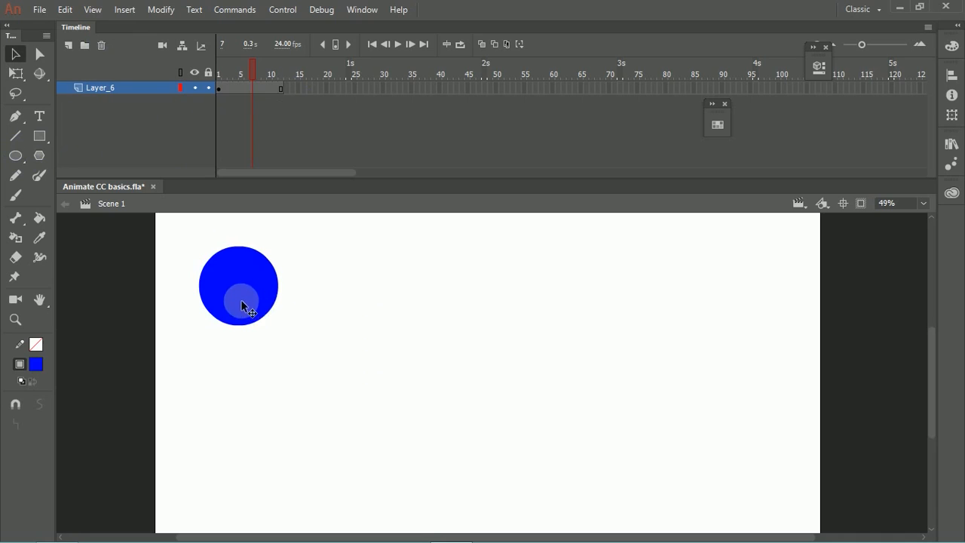
click(241, 298)
click(313, 291)
click(267, 279)
click(323, 231)
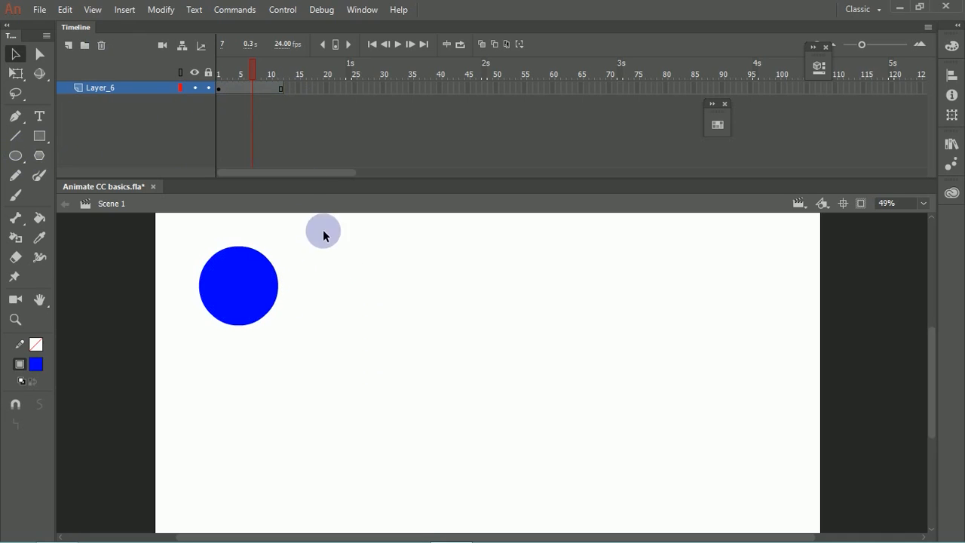
click(281, 87)
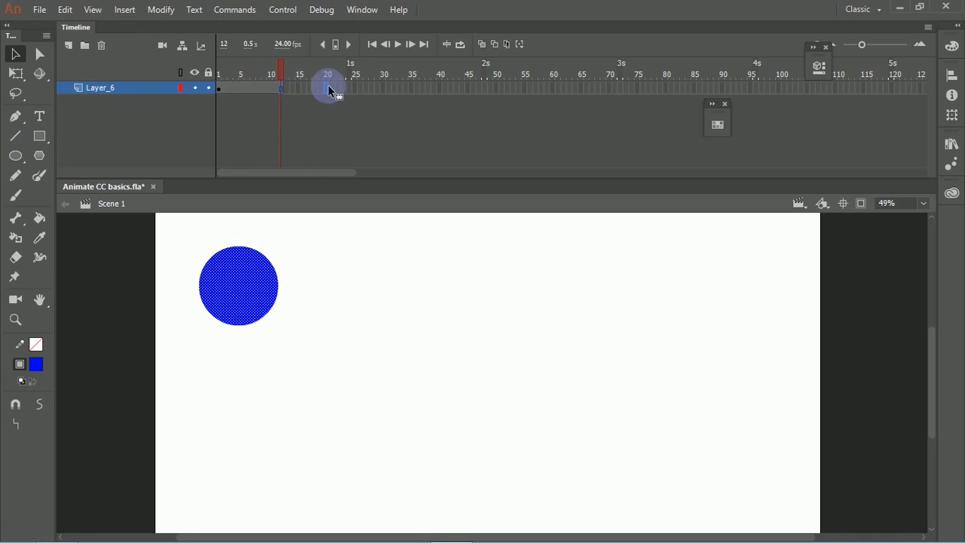
key(F5)
key(ctrl+z)
Step: Create a motion tween on Layer_6, accepting the conversion of the circle into a symbol
click(301, 128)
click(259, 88)
right_click(258, 87)
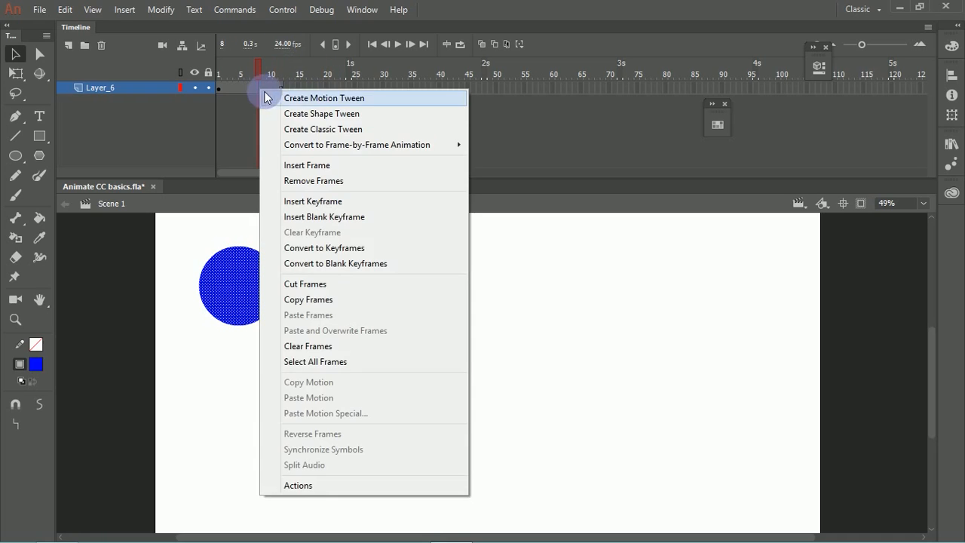
click(325, 101)
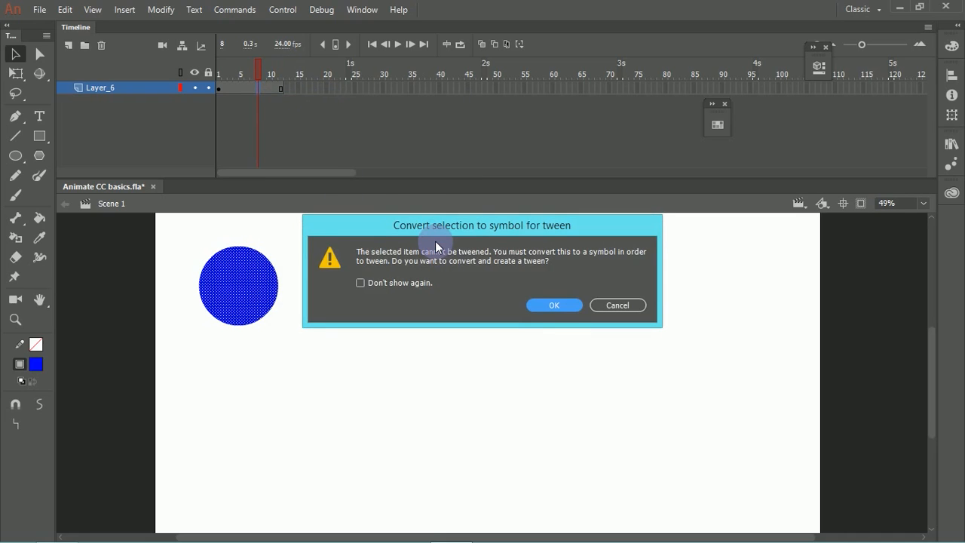
click(559, 306)
click(350, 282)
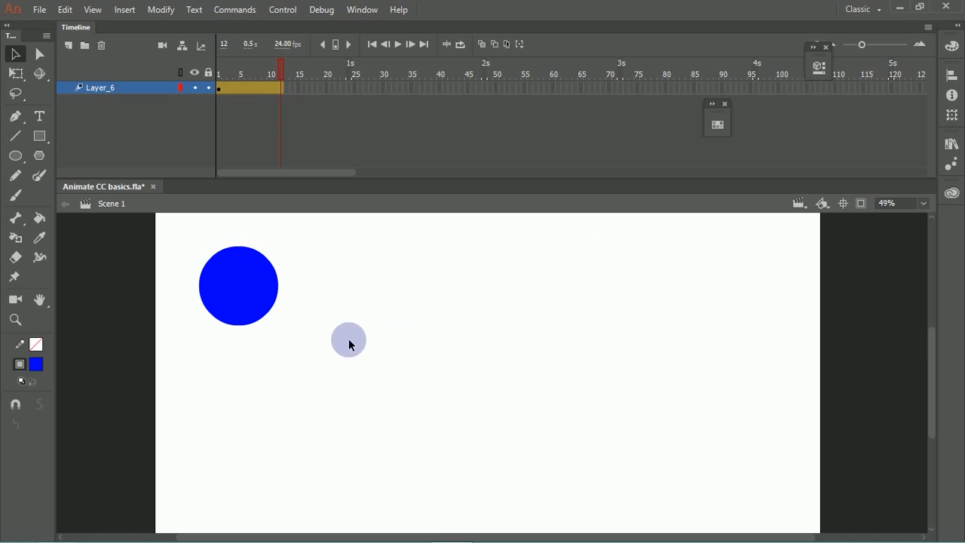
Step: At frame 12, move the circle to the lower-right area of the stage to set the tween's end position
click(280, 89)
drag(254, 273, 772, 411)
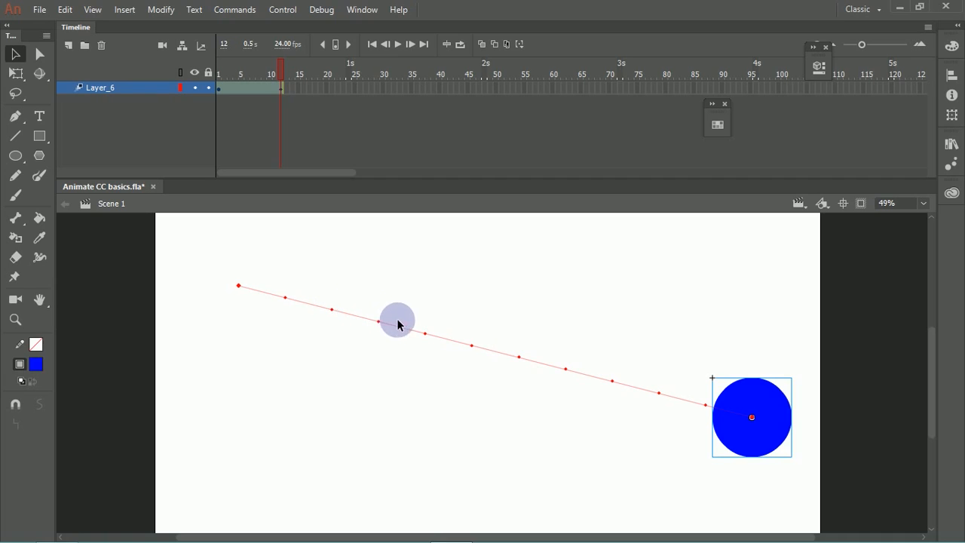
click(307, 121)
drag(280, 66, 339, 90)
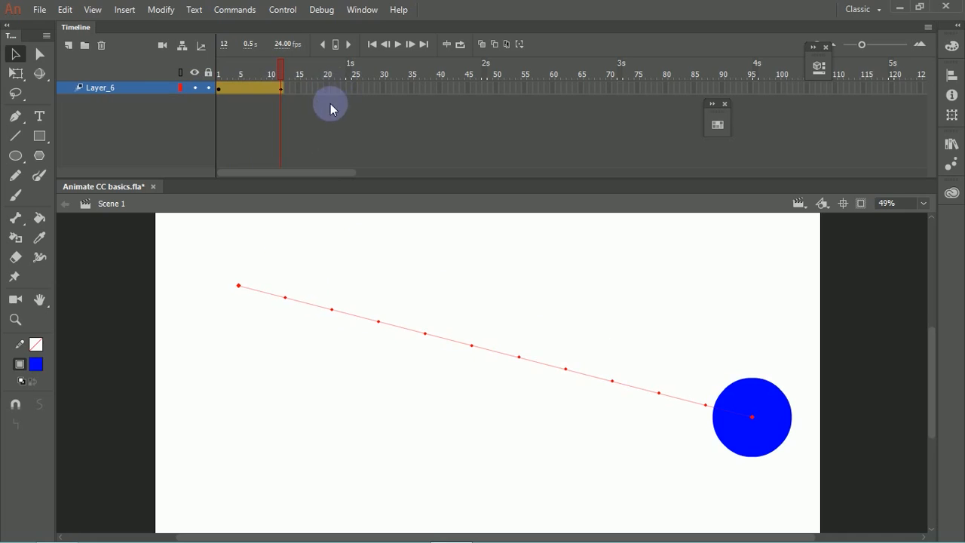
Step: Bend the circle's straight motion path into an upward arc, slightly flattening its second half
drag(379, 326, 377, 220)
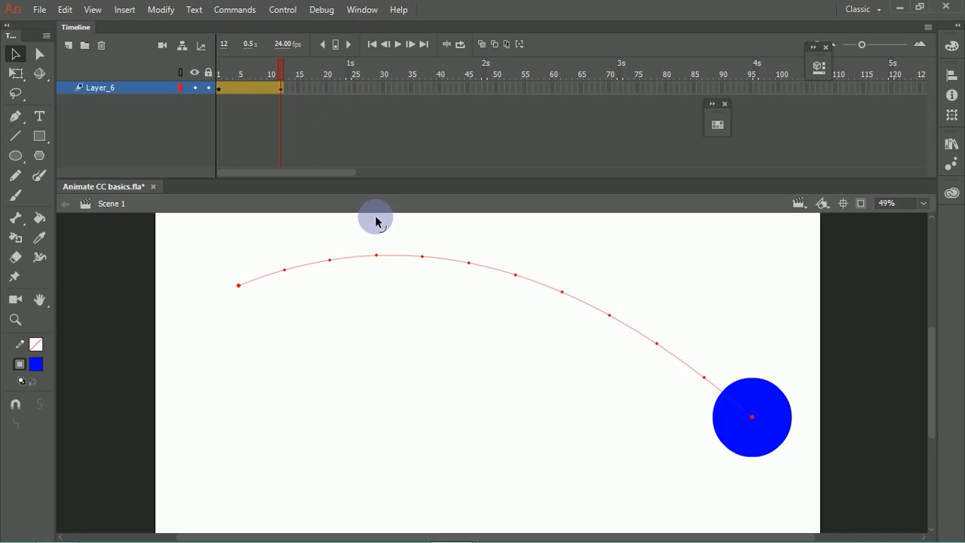
drag(563, 295, 543, 315)
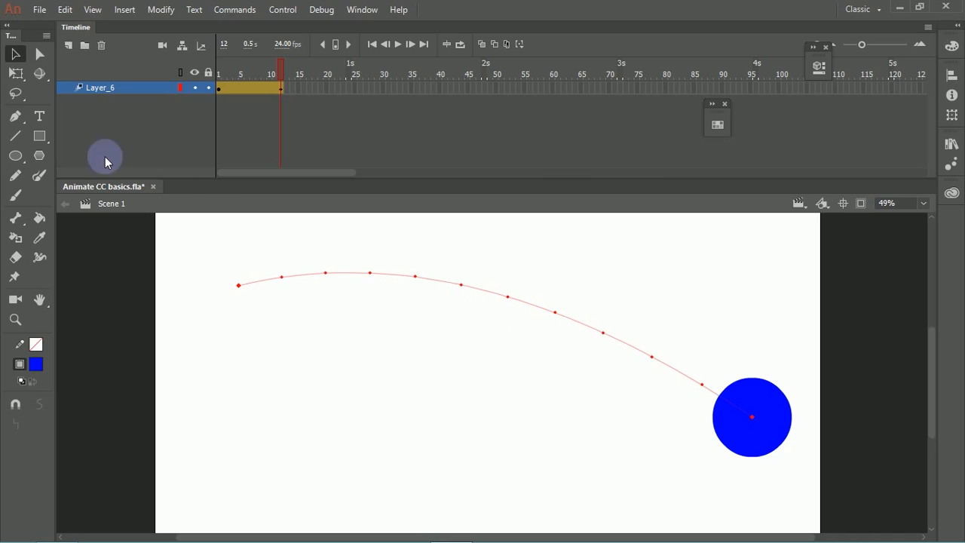
Step: Try to add an anchor point to the motion path with the Pen tool and return to the Selection tool
drag(15, 116, 106, 124)
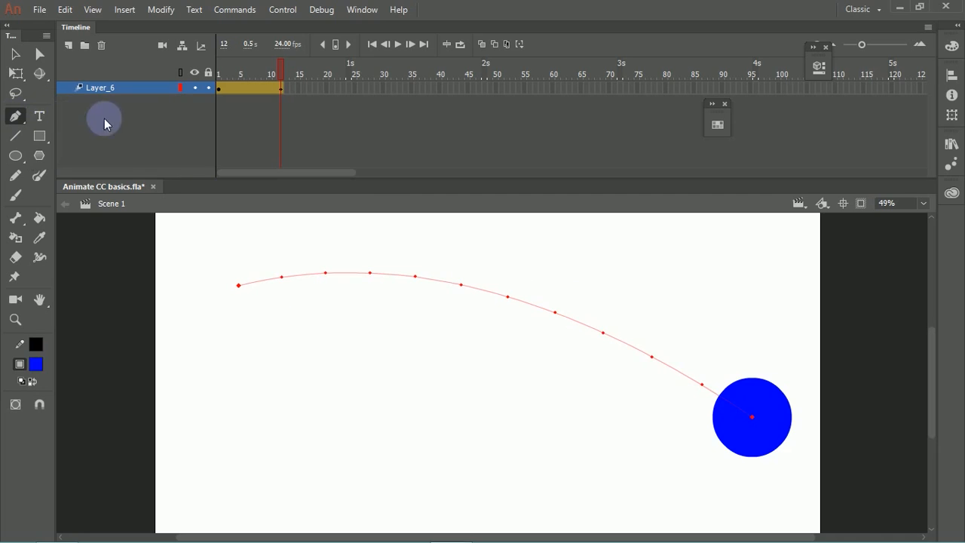
click(604, 339)
click(616, 295)
click(607, 339)
click(614, 295)
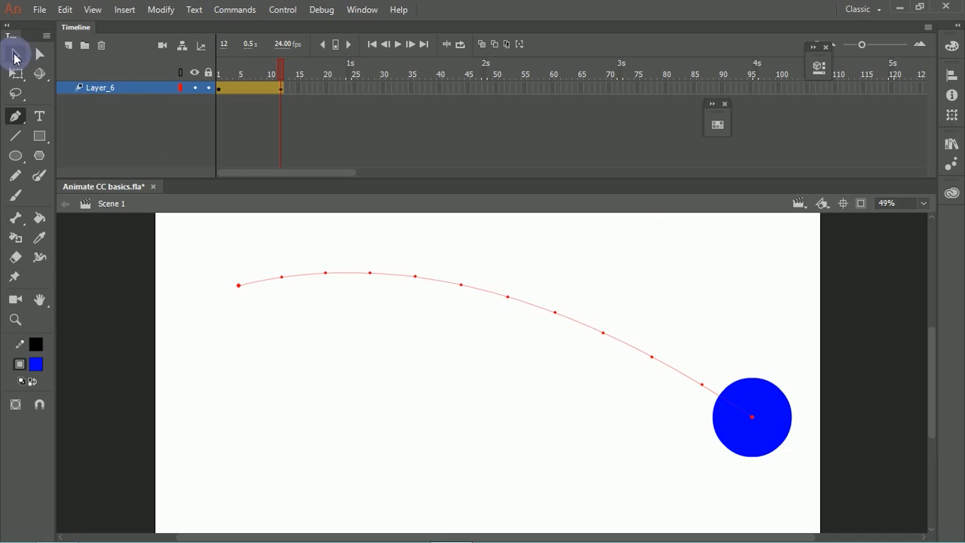
click(15, 54)
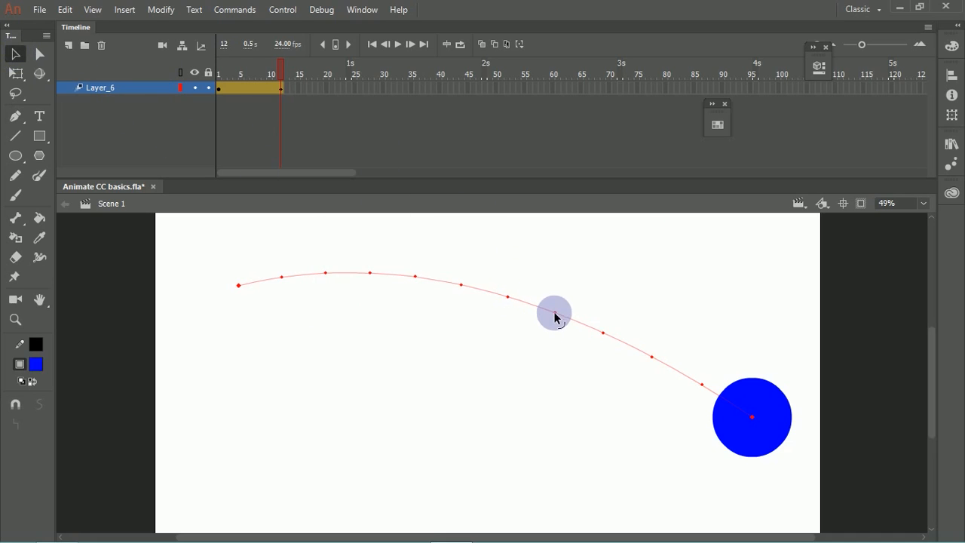
Step: Bend the motion path into a shallow downward curve and shift the whole path slightly on the stage
drag(555, 318, 642, 460)
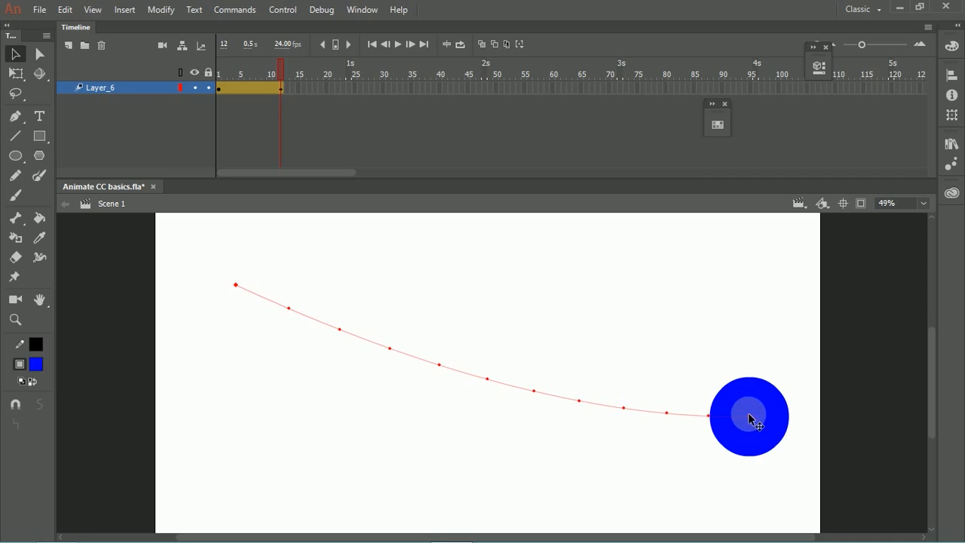
drag(750, 421, 713, 411)
drag(254, 288, 240, 285)
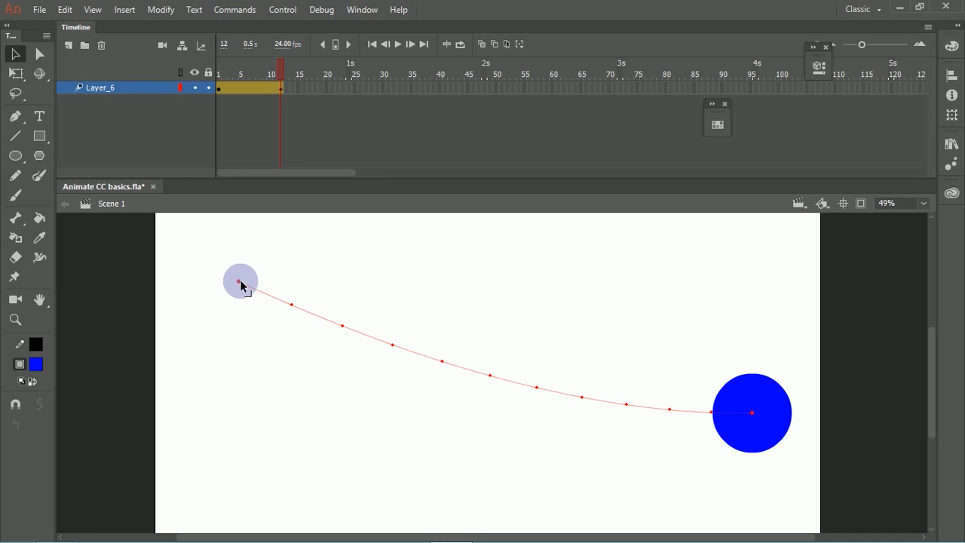
click(240, 282)
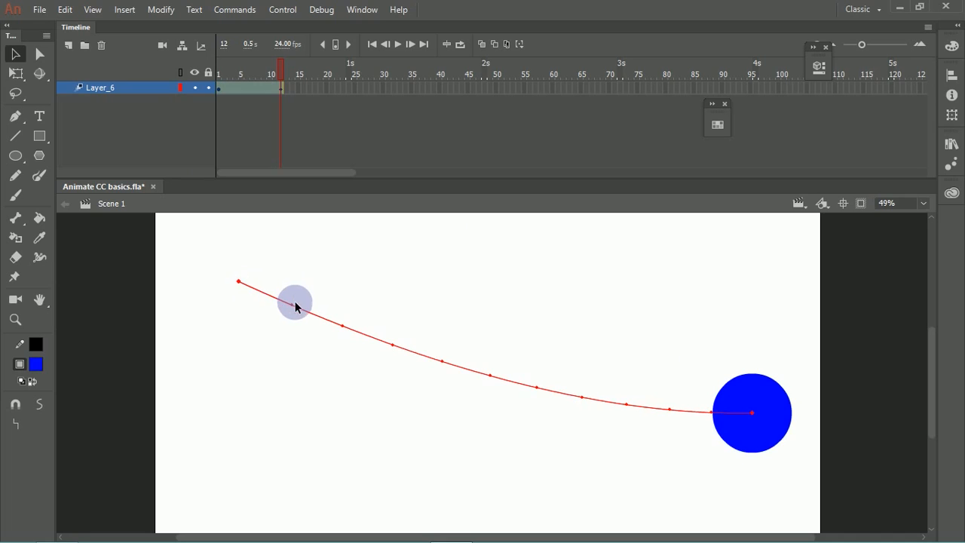
mouse_move(294, 308)
mouse_down()
mouse_move(297, 295)
mouse_move(297, 312)
mouse_up()
Step: At frame 8, move the circle back toward the middle of the stage, adjust the first path segment's curve, and play the tween
drag(254, 68, 256, 107)
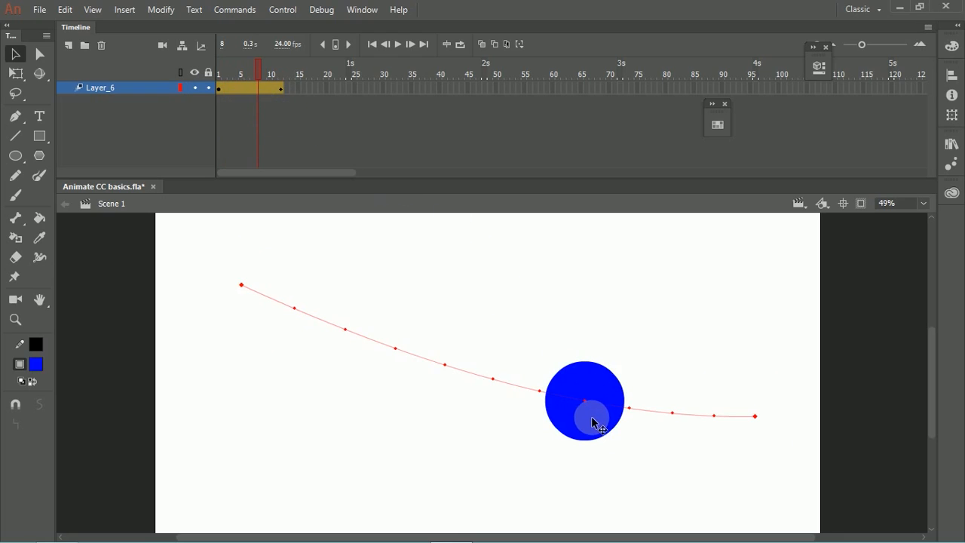
drag(597, 424, 445, 383)
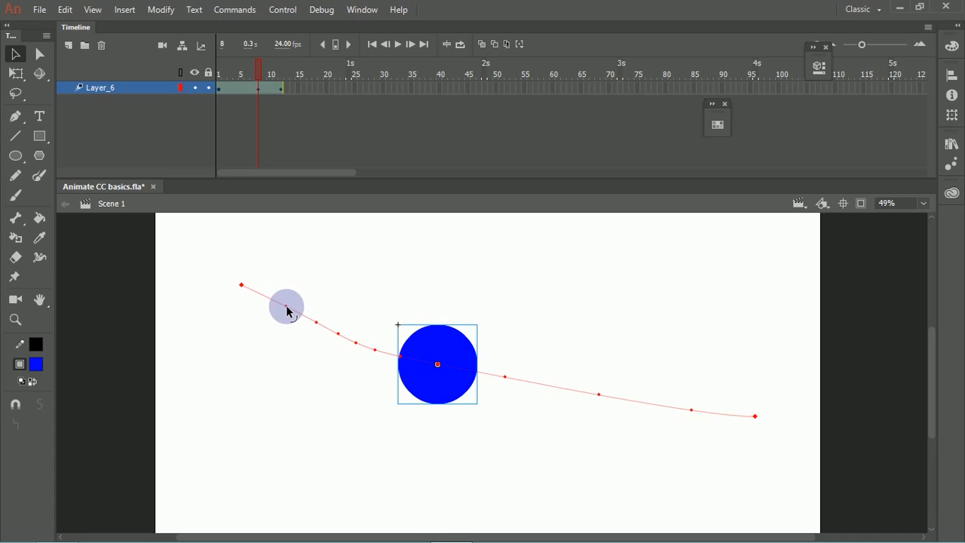
drag(289, 312, 296, 319)
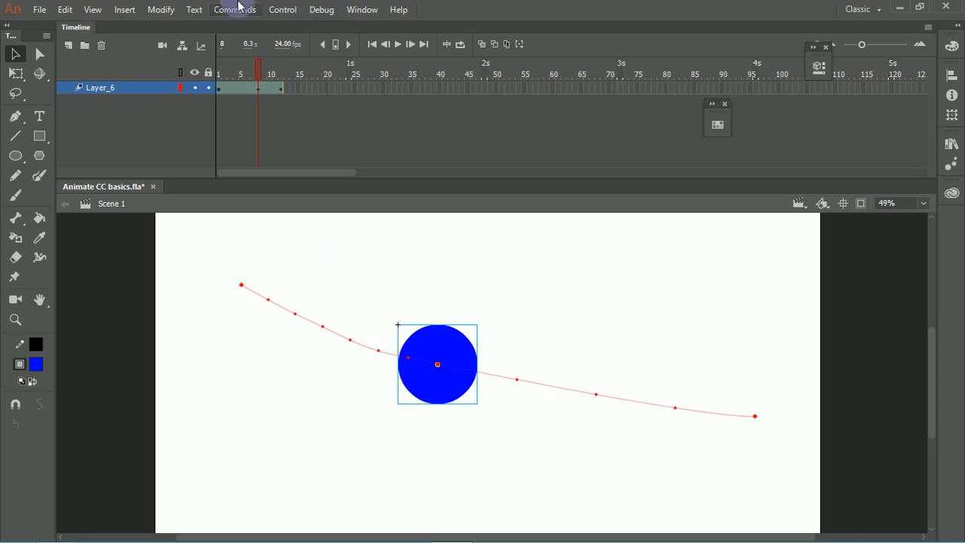
click(400, 50)
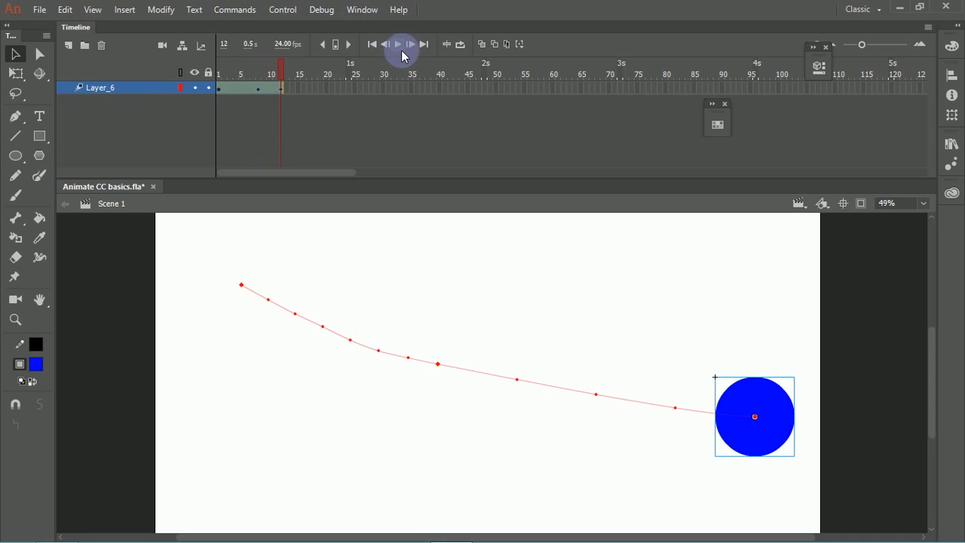
Step: Stretch the circle's tween span to end at frame 40 and play the slower animation from frame 1
click(400, 46)
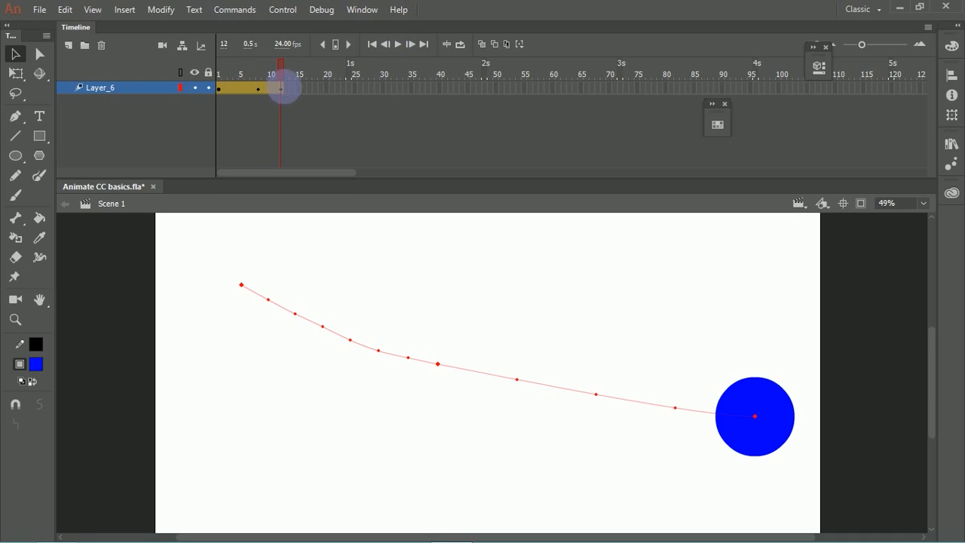
drag(289, 92, 218, 75)
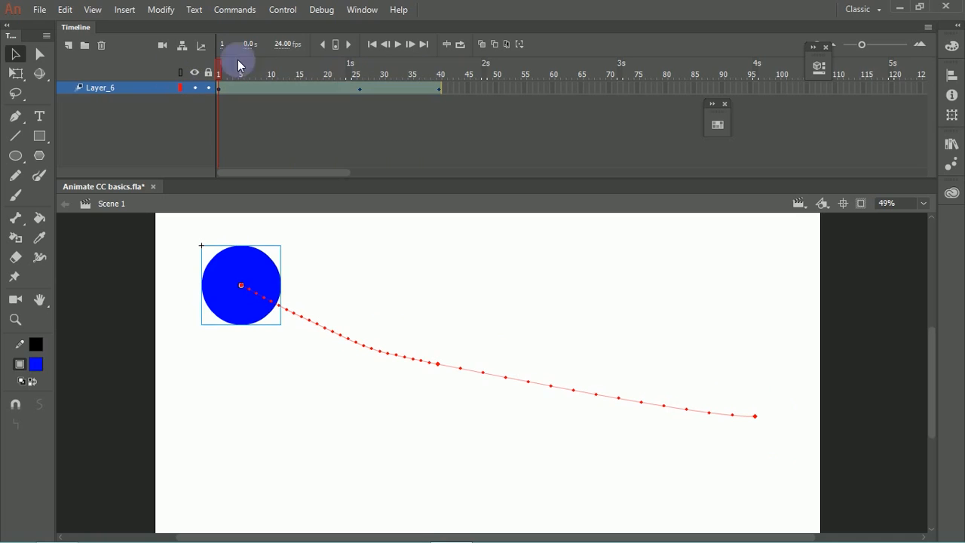
click(397, 45)
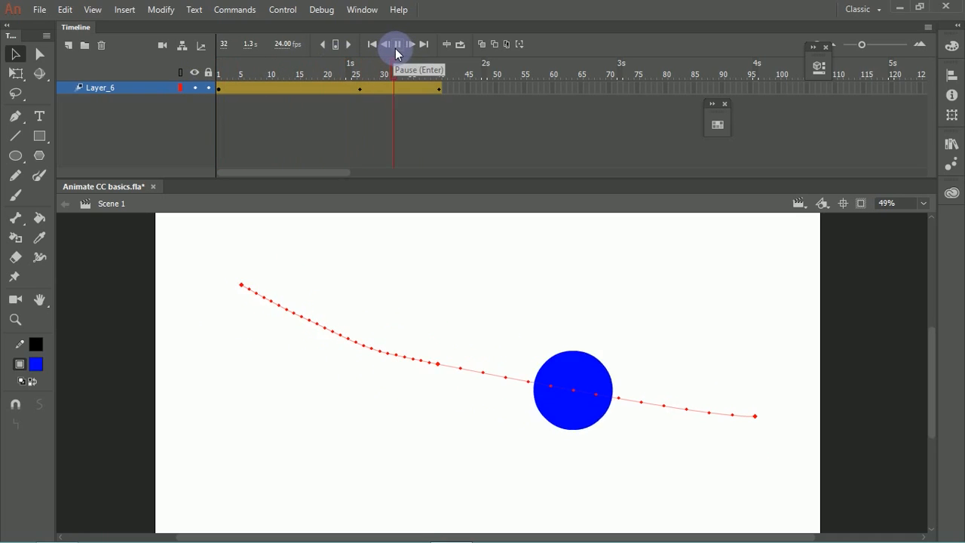
Step: Try to move the tween's middle keyframe slightly earlier and shorten the tween span to end at frame 27
click(360, 89)
mouse_move(361, 88)
mouse_down()
mouse_move(332, 87)
mouse_move(349, 89)
mouse_up()
click(360, 88)
click(398, 111)
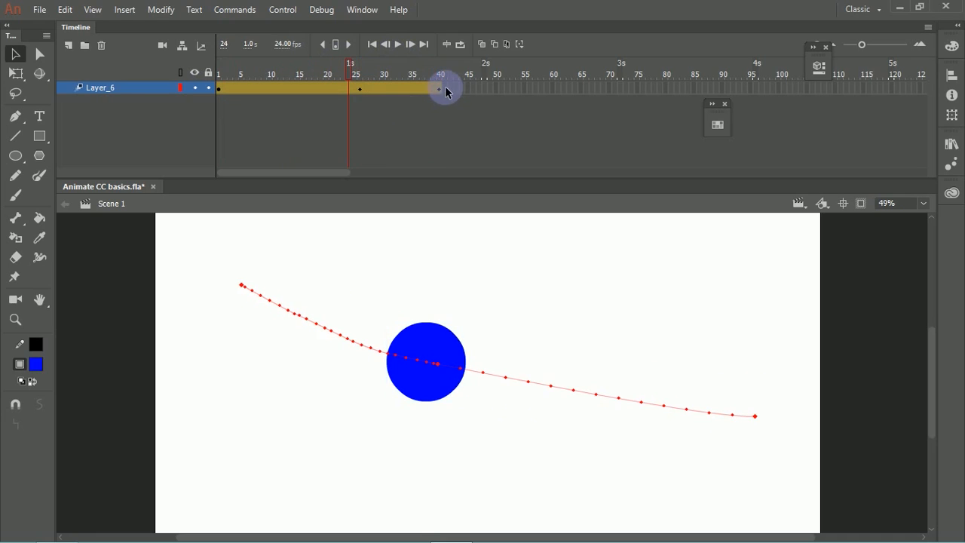
drag(447, 96, 370, 94)
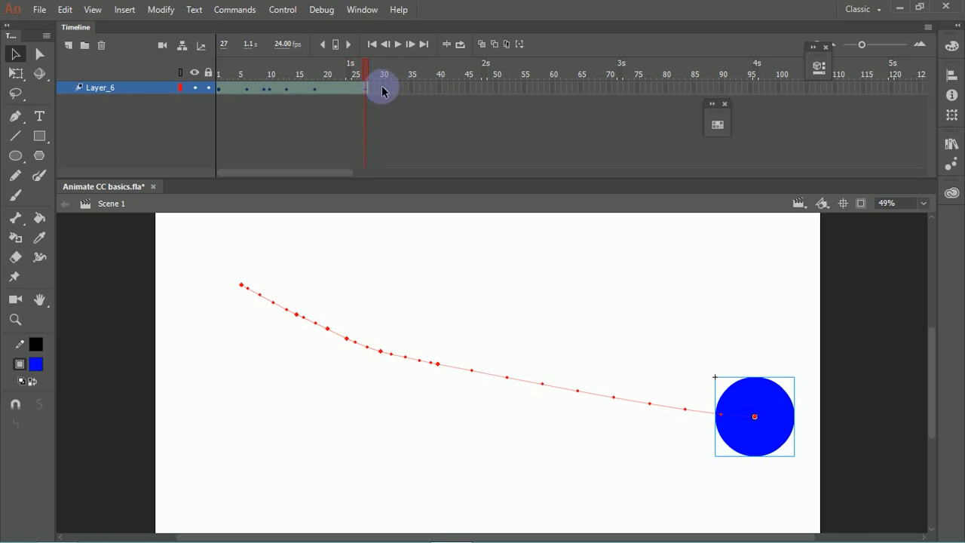
Step: Undo the keyframe and tween-length changes back to the 12-frame tween
key(ctrl+z)
key(ctrl+z)
key(ctrl+z)
key(ctrl+z)
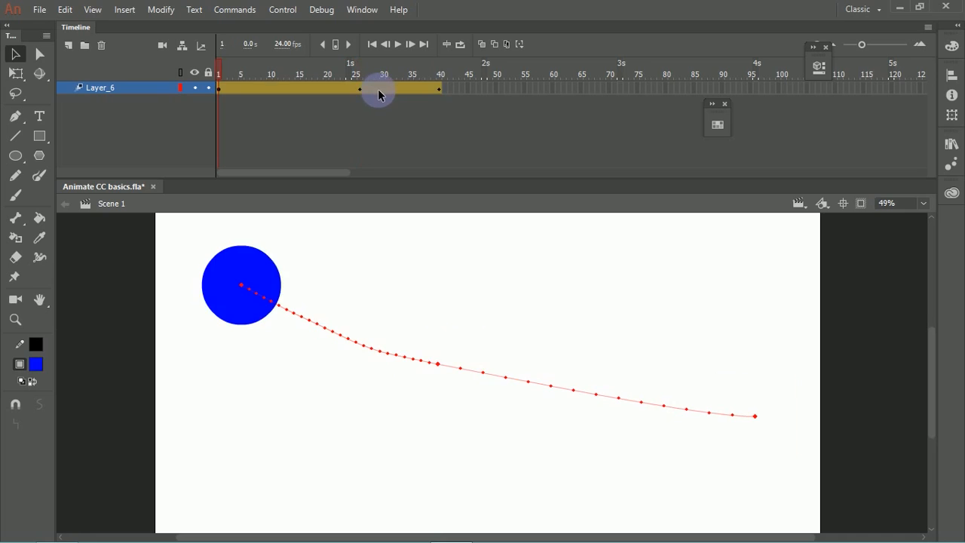
key(ctrl+z)
key(ctrl+z)
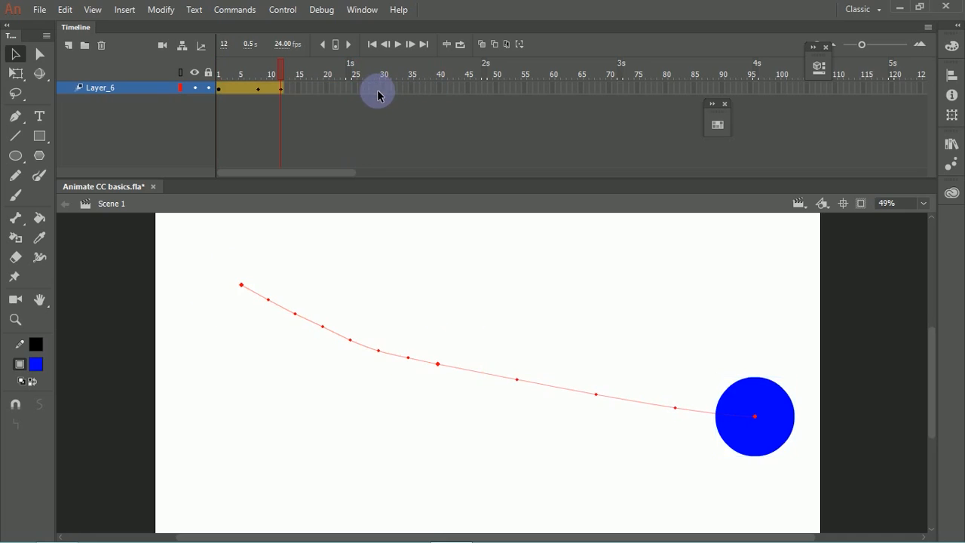
Step: Stretch the Layer_6 tween span to end at frame 16 and play it from frame 1
drag(282, 90, 213, 78)
click(277, 92)
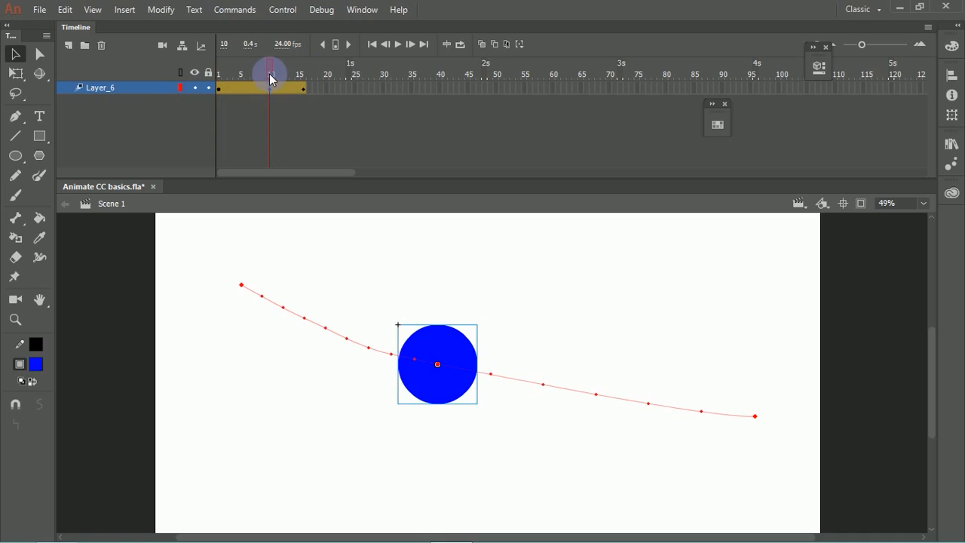
drag(269, 73, 219, 73)
click(396, 45)
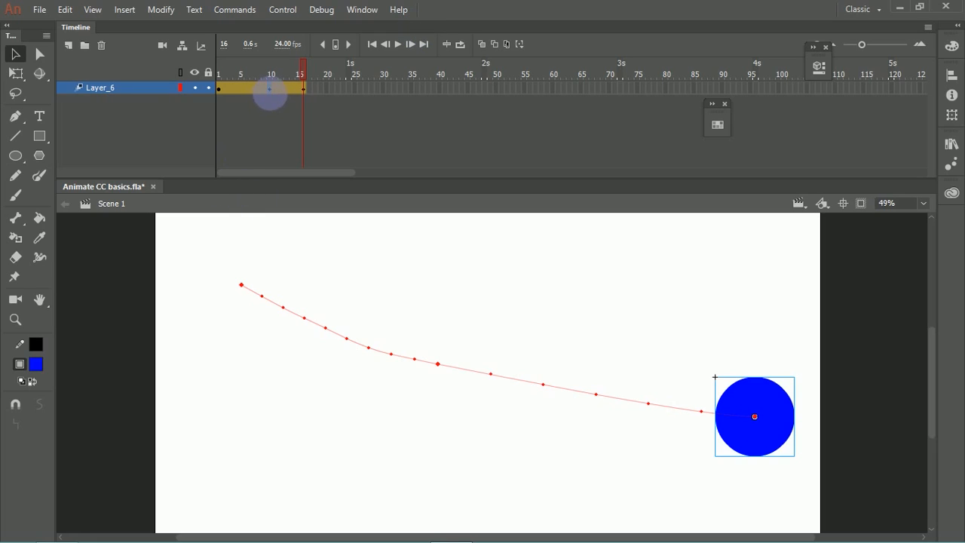
Step: Move the tween's middle keyframe to frame 6, try deleting it directly, and undo the deletion
drag(270, 89, 247, 90)
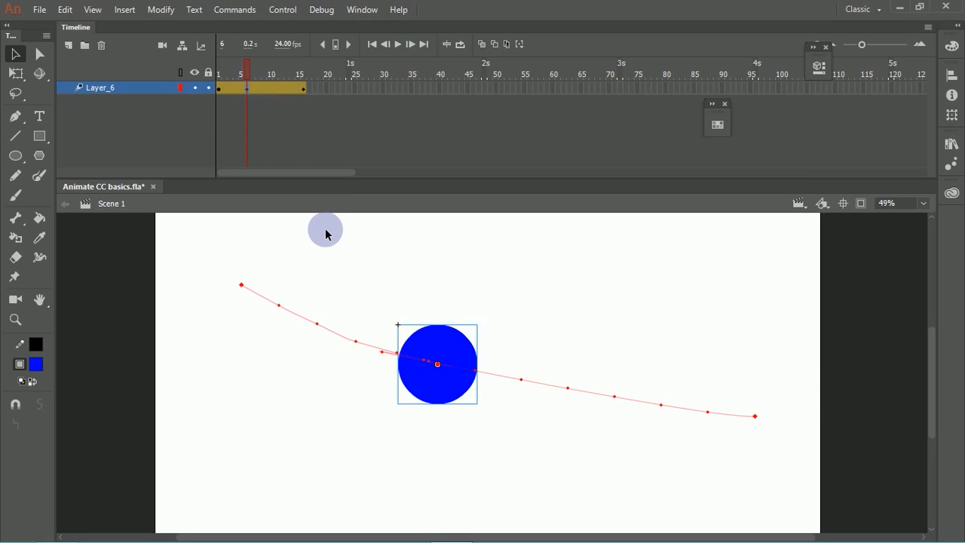
key(Delete)
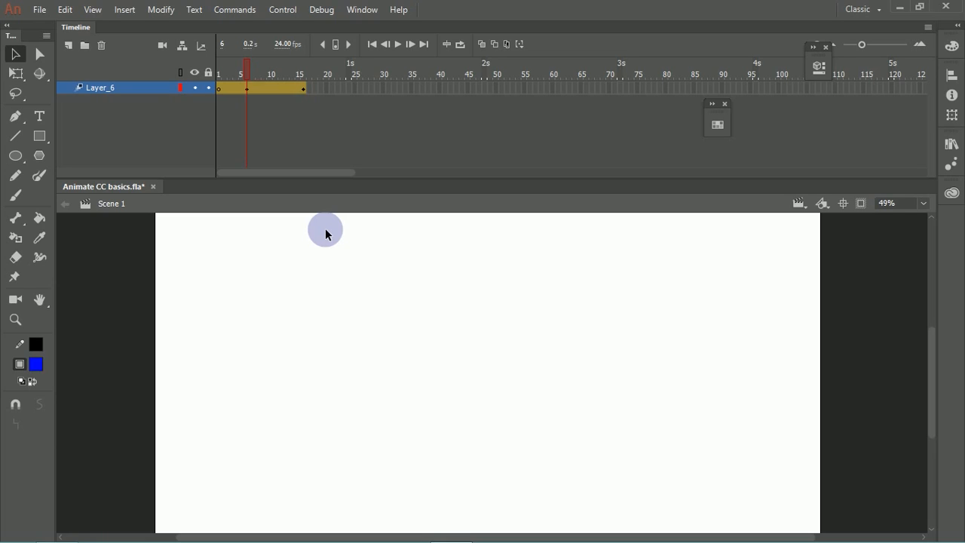
key(ctrl+z)
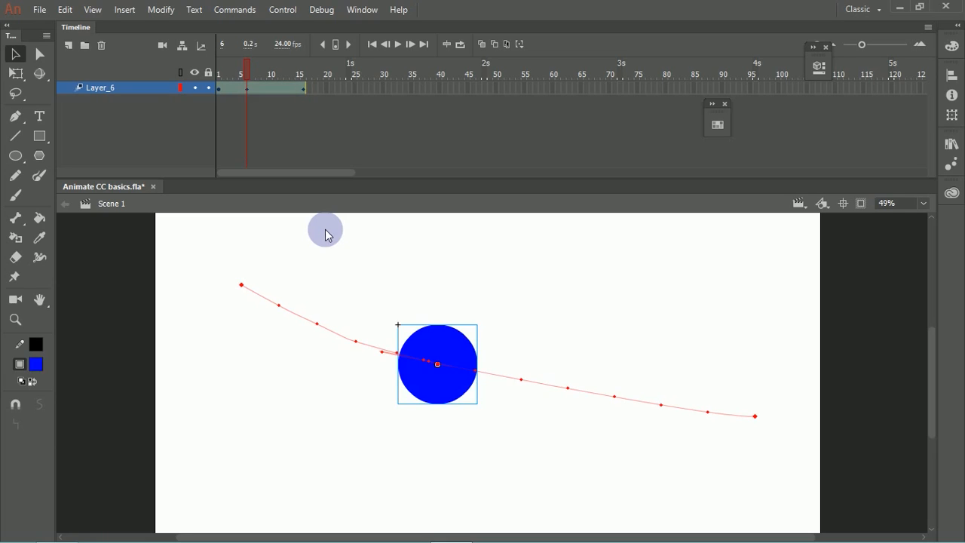
Step: Clear all property keyframes at frame 6 of the Layer_6 motion tween
click(251, 89)
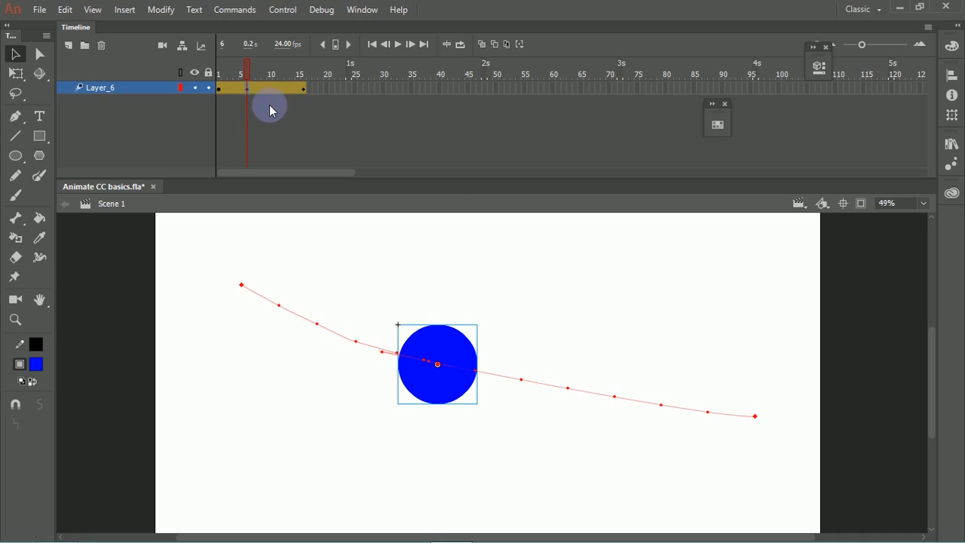
right_click(248, 89)
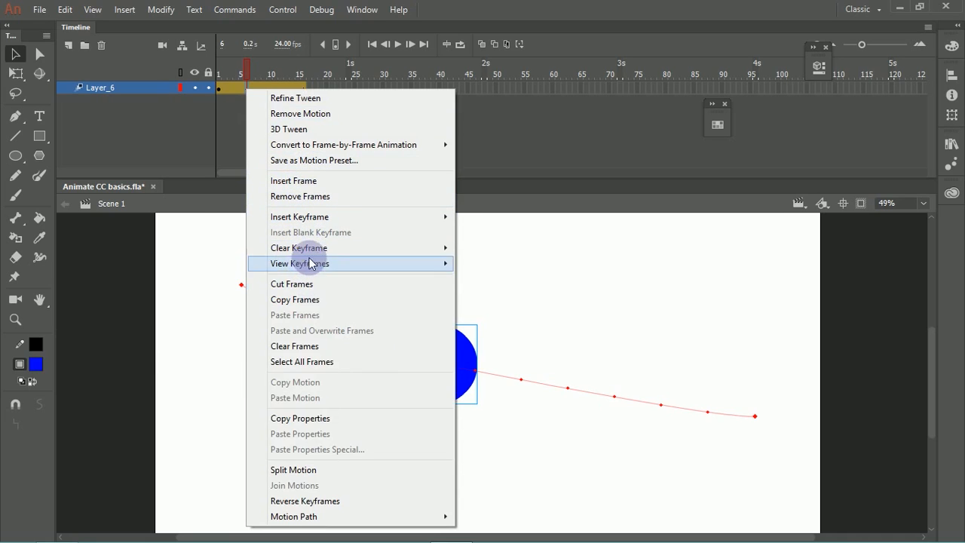
mouse_move(323, 254)
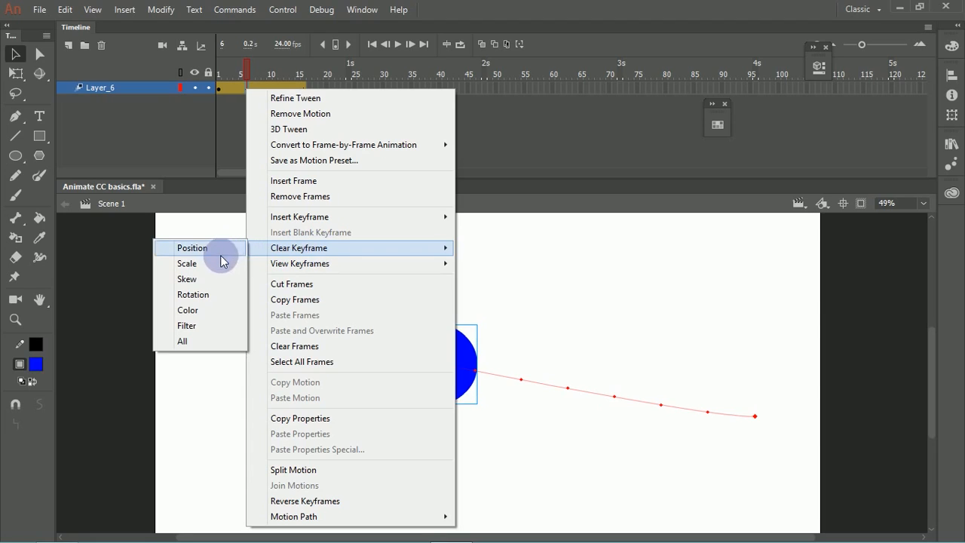
click(202, 331)
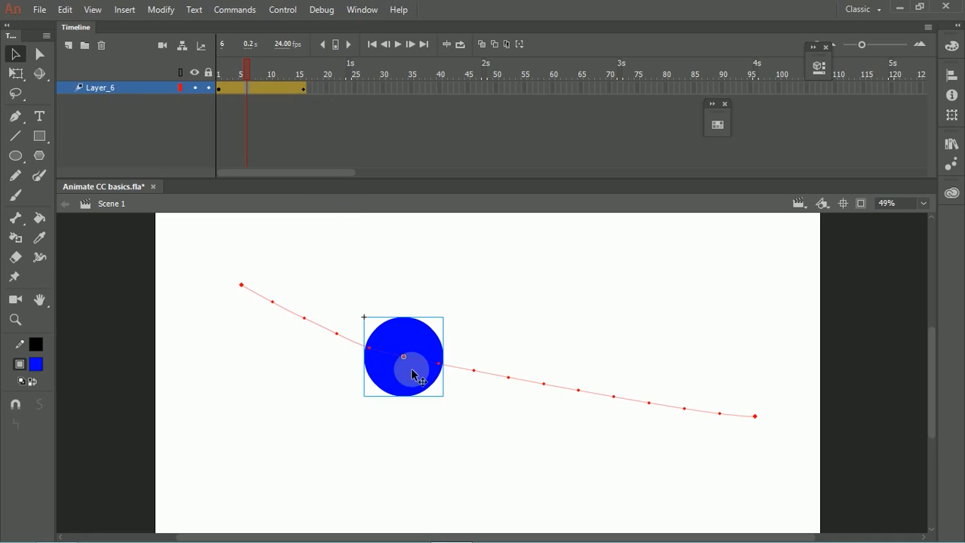
Step: At frame 6, move the circle farther along its path toward the end point and play the tween several times
drag(414, 373, 556, 409)
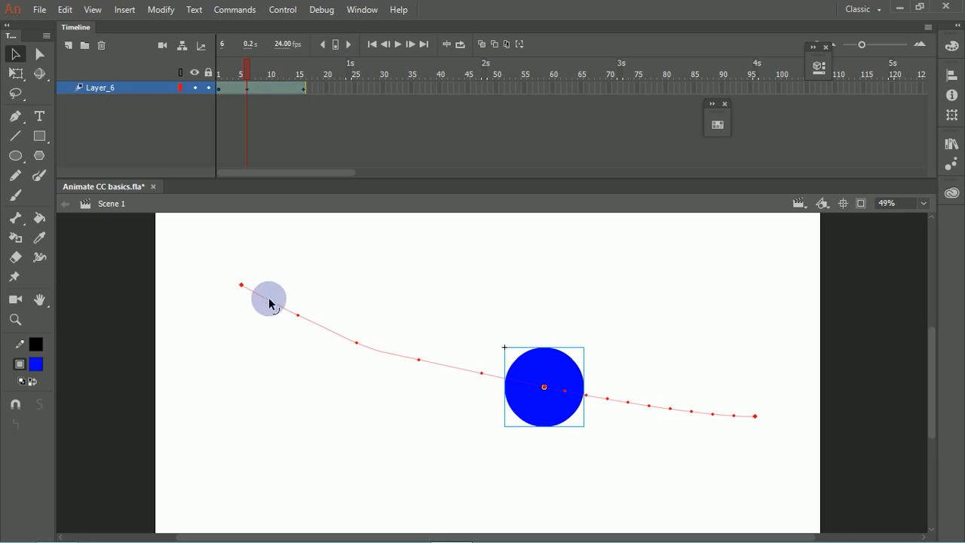
click(307, 108)
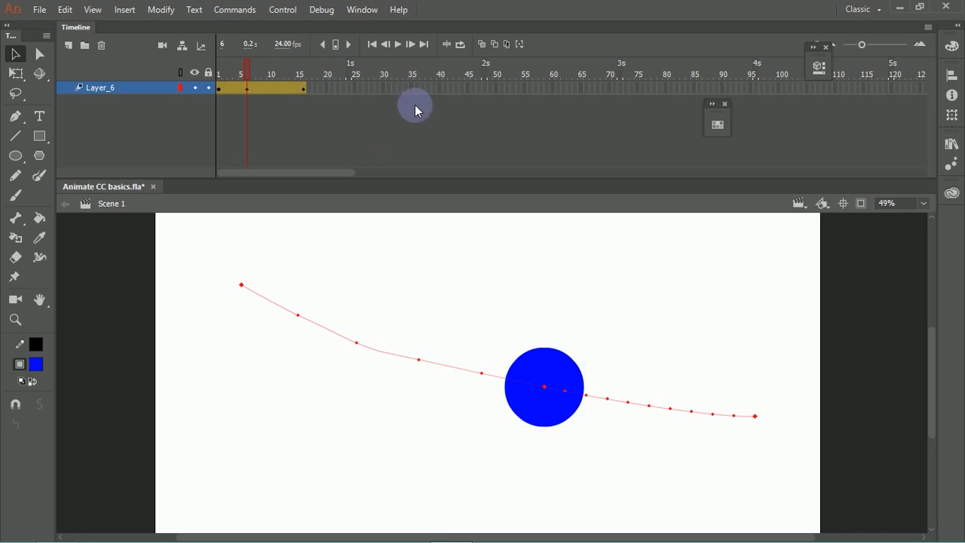
click(398, 46)
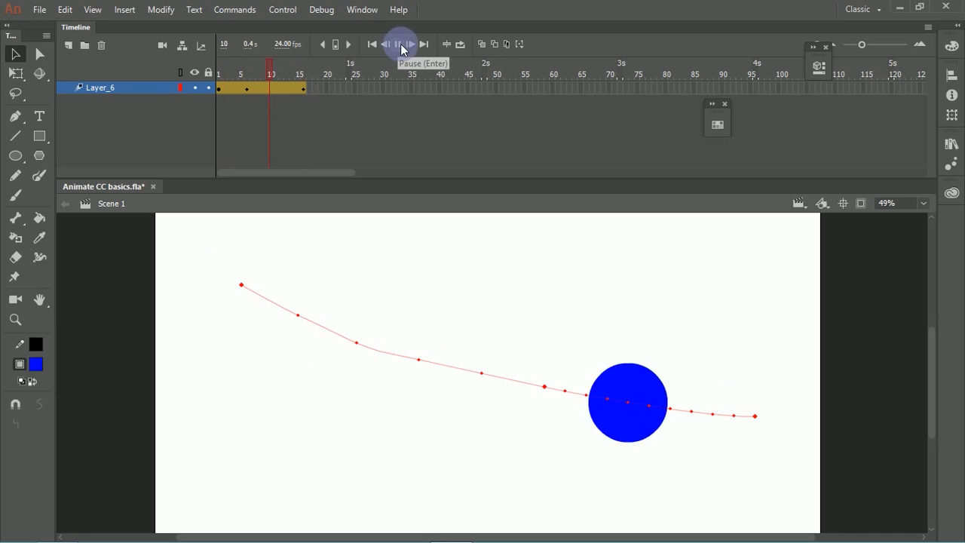
click(399, 47)
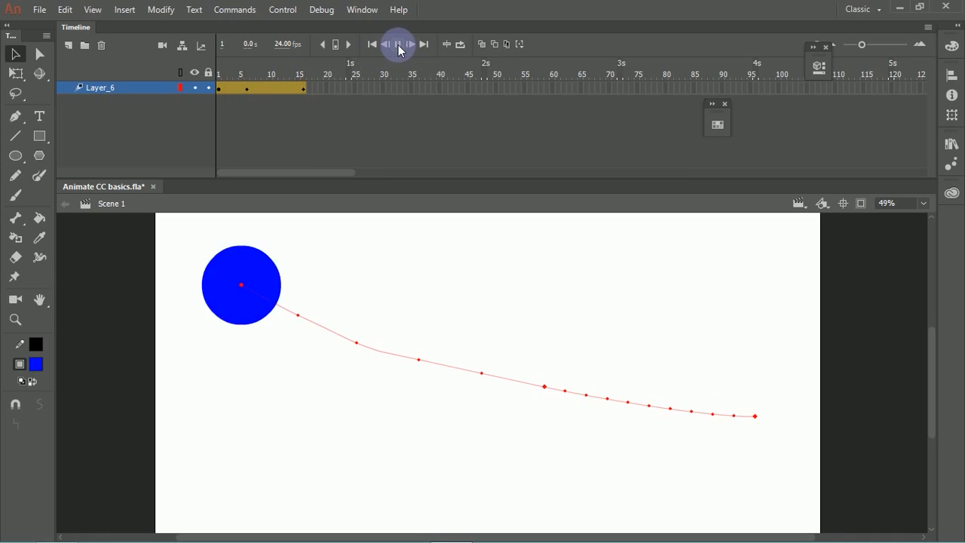
click(400, 45)
Step: Reshape the circle's motion path into a jagged line with three upward peaks and one deep downward dip
drag(444, 371, 465, 382)
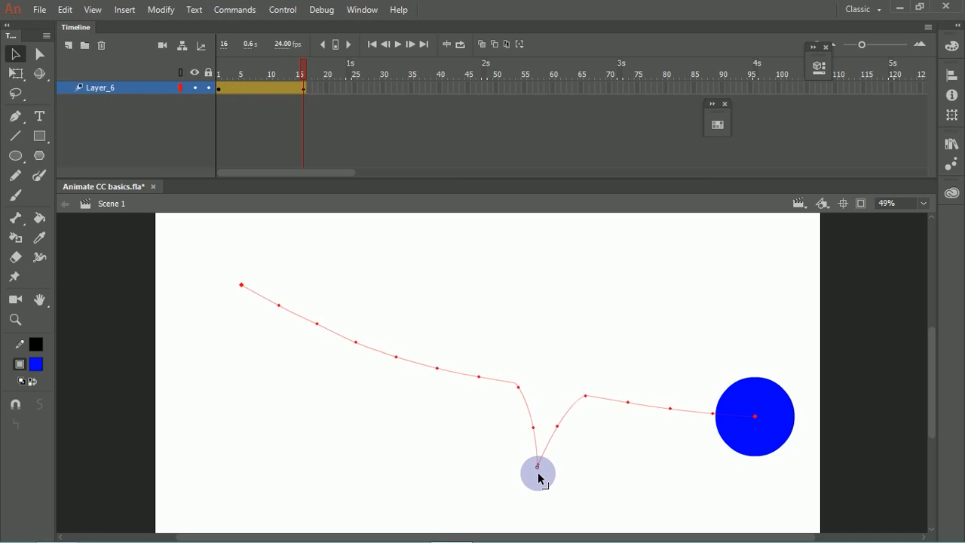
drag(538, 498, 532, 468)
drag(483, 382, 492, 300)
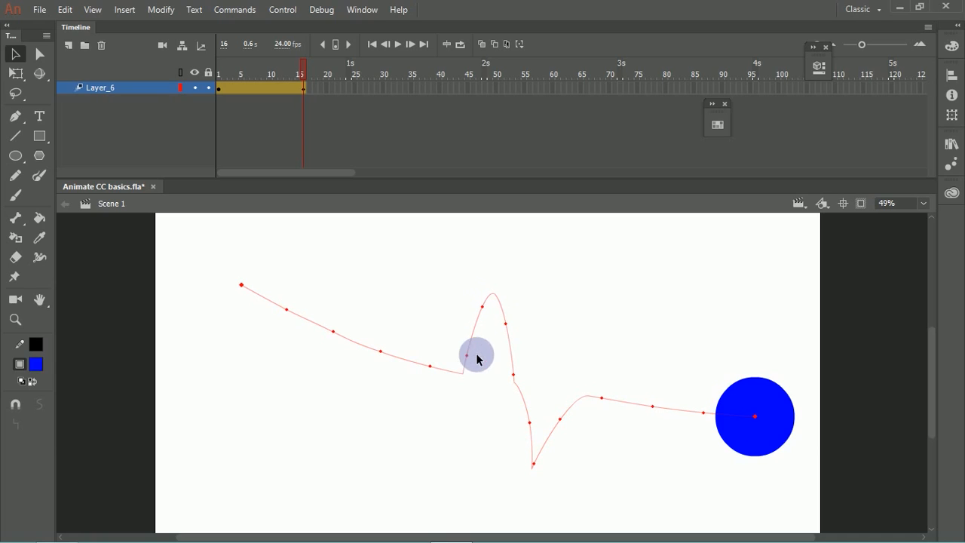
drag(466, 356, 486, 368)
drag(383, 353, 384, 274)
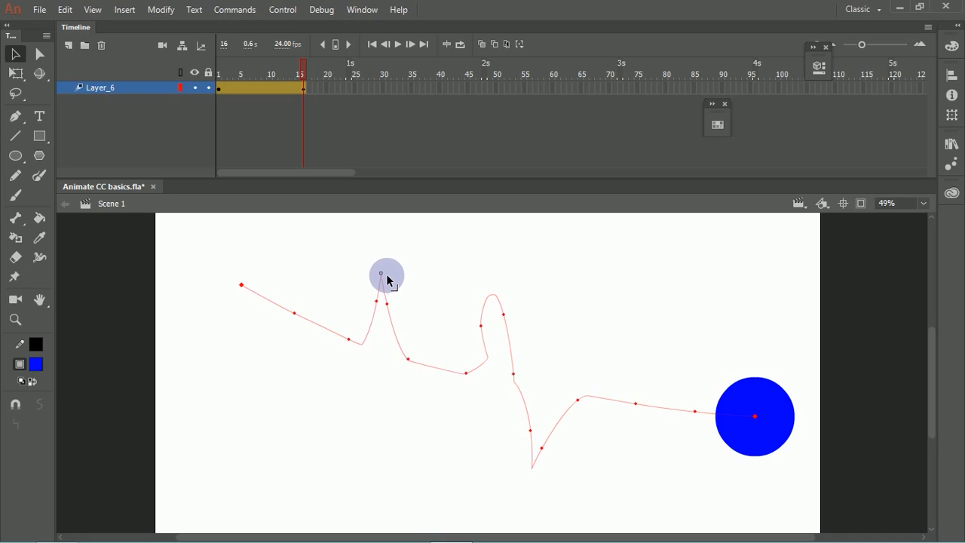
drag(641, 397, 657, 311)
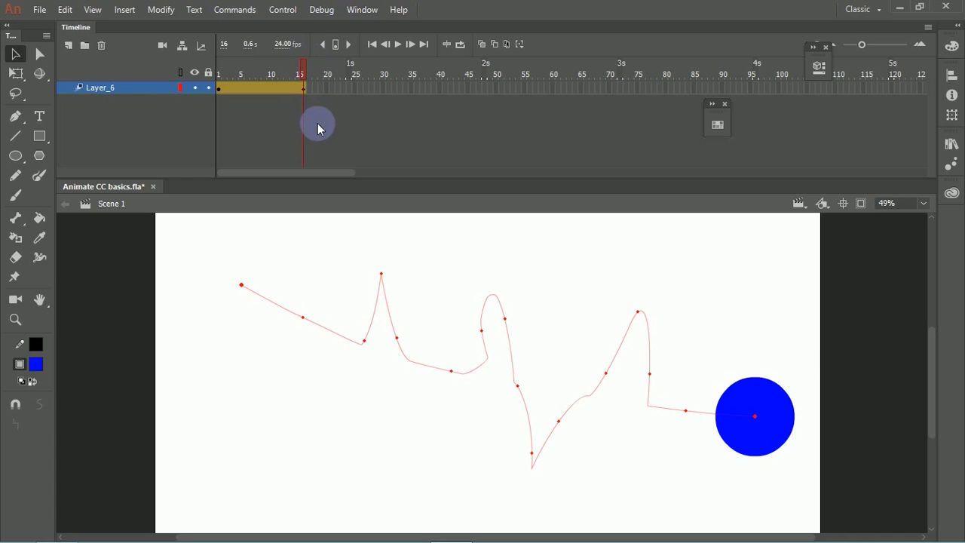
Step: Play the tween repeatedly from frame 1 to examine how the circle follows the jagged motion path
click(299, 75)
drag(299, 75, 188, 91)
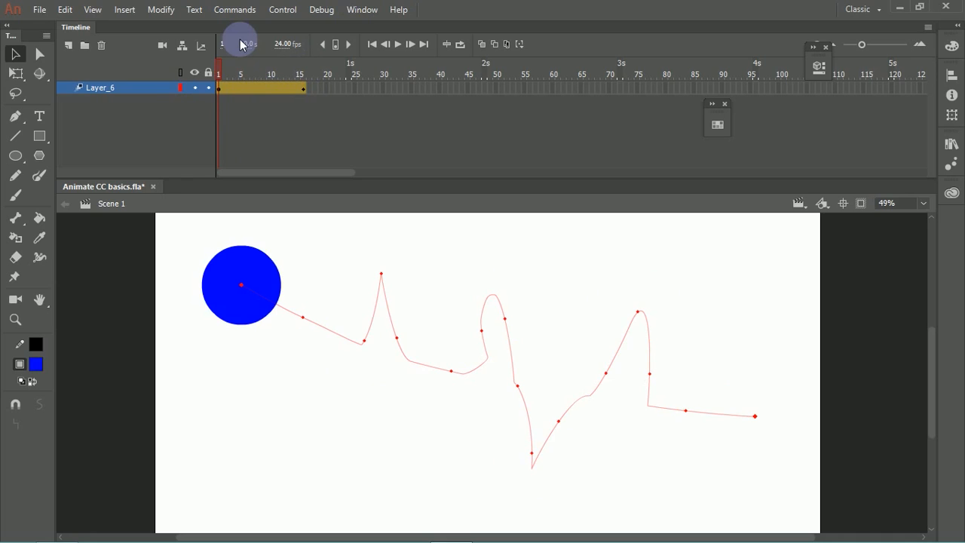
key(Return)
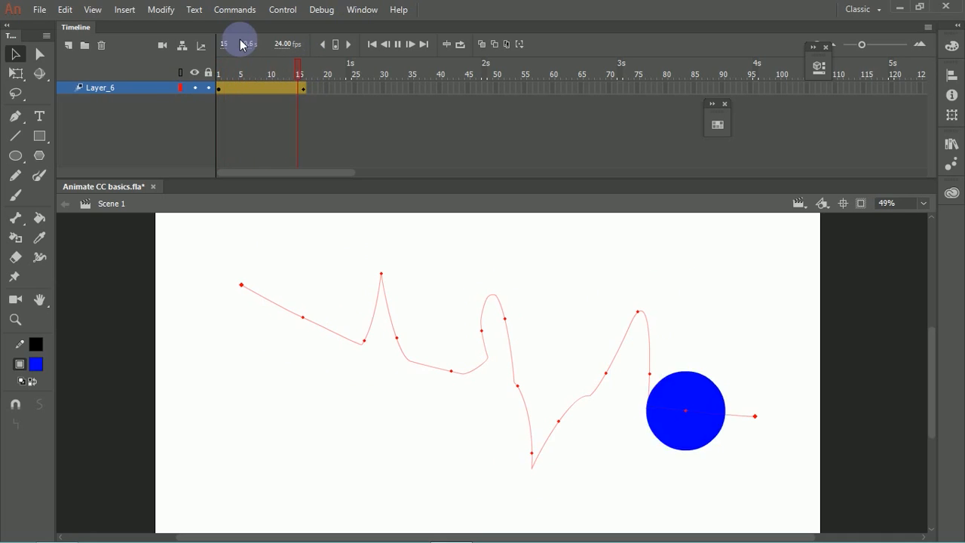
key(Return)
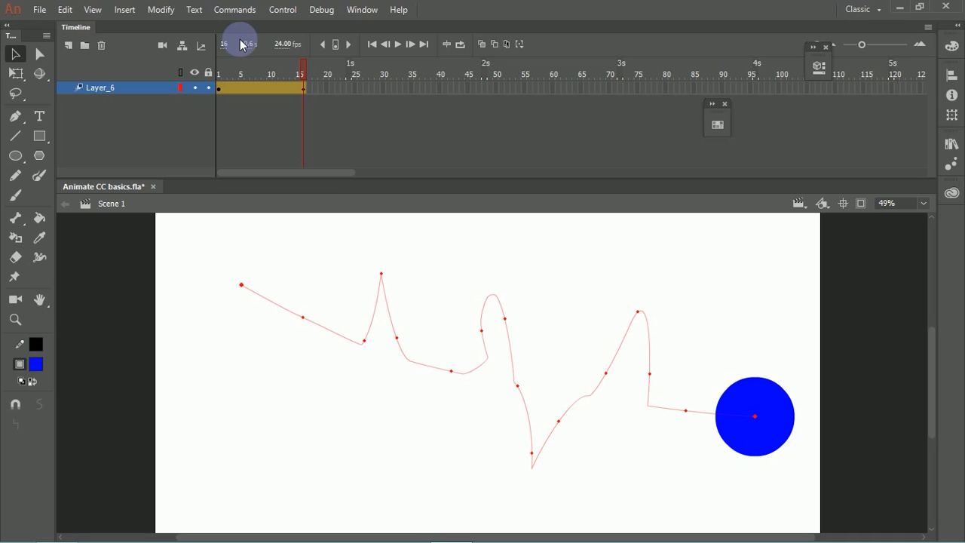
key(Return)
key(Return)
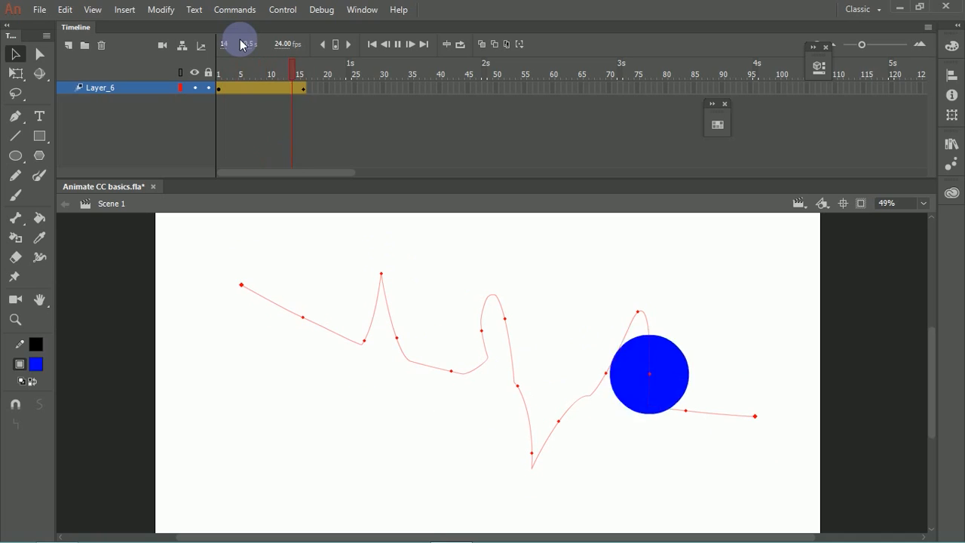
key(Return)
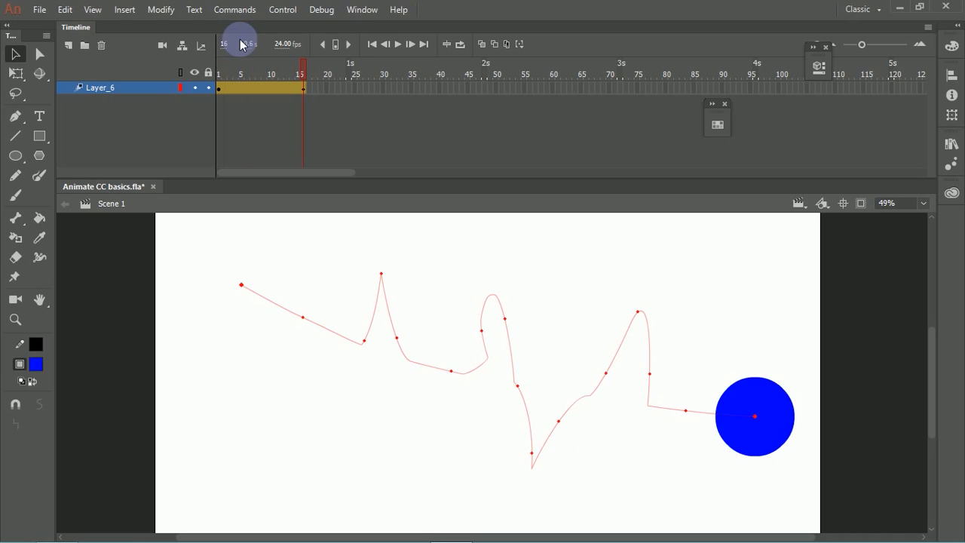
key(Return)
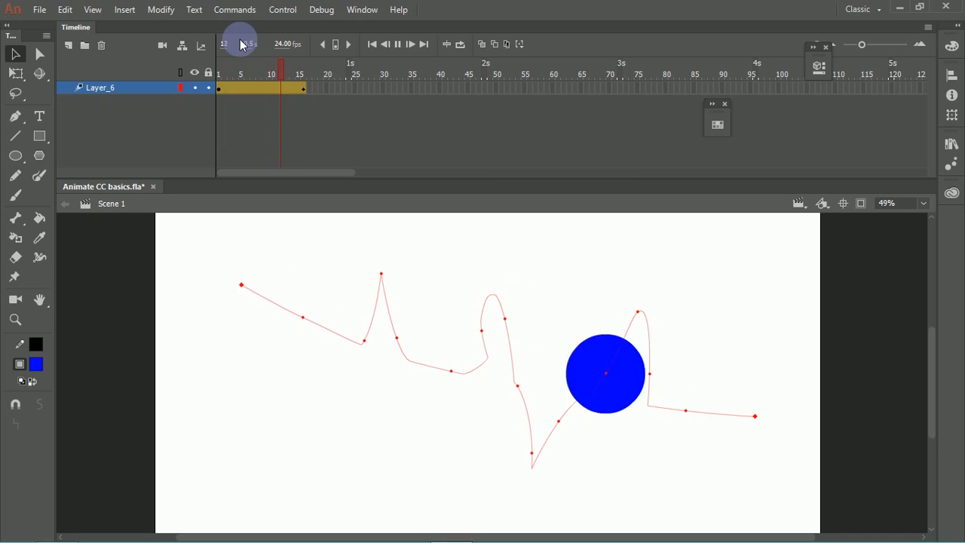
key(Return)
key(Return)
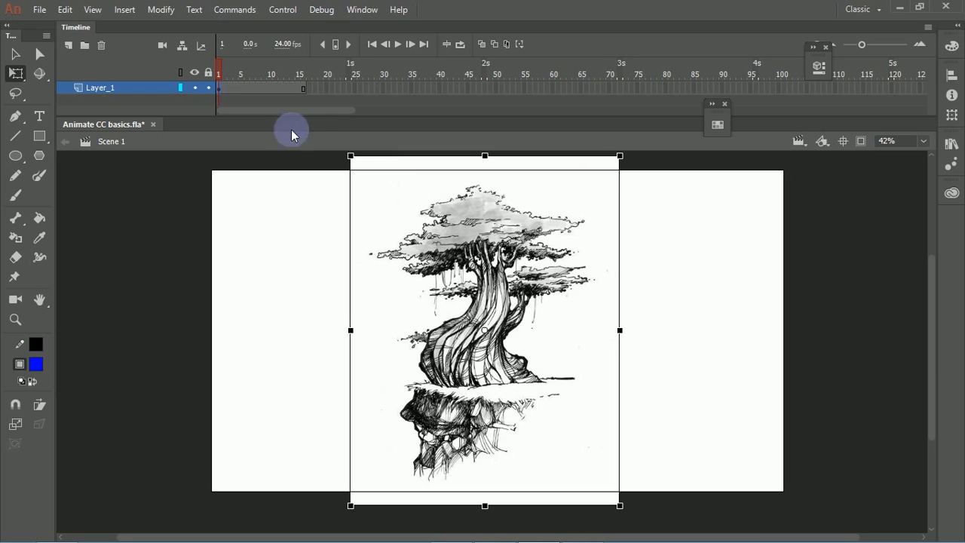
Step: Start Trace Bitmap on the tree image and set the corner threshold to Few Corners
click(164, 12)
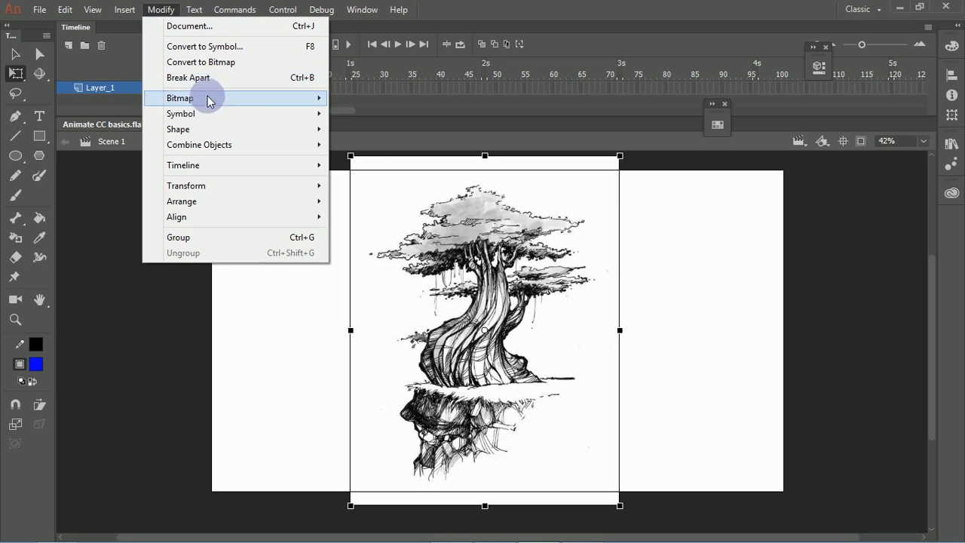
mouse_move(184, 101)
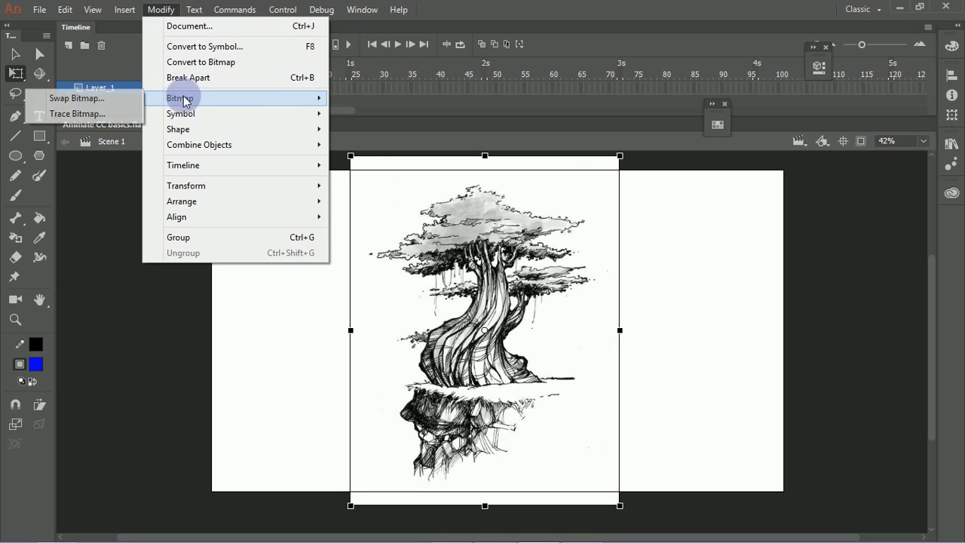
click(111, 115)
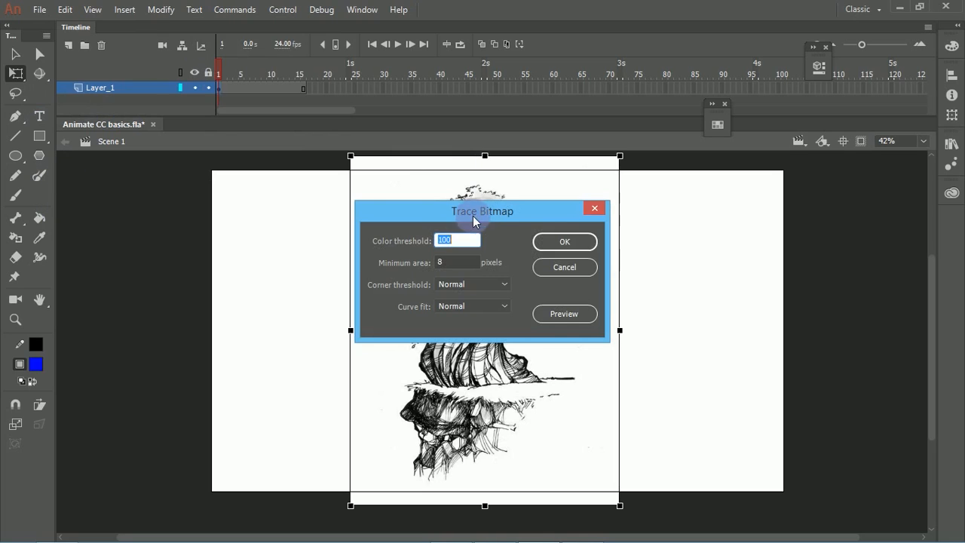
mouse_move(485, 212)
mouse_down()
mouse_move(623, 202)
mouse_move(764, 215)
mouse_up()
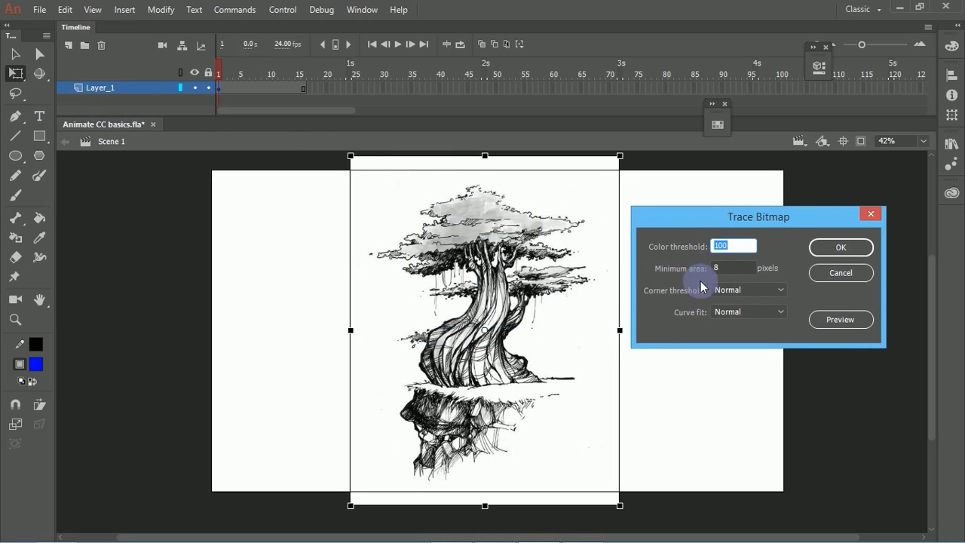
click(737, 297)
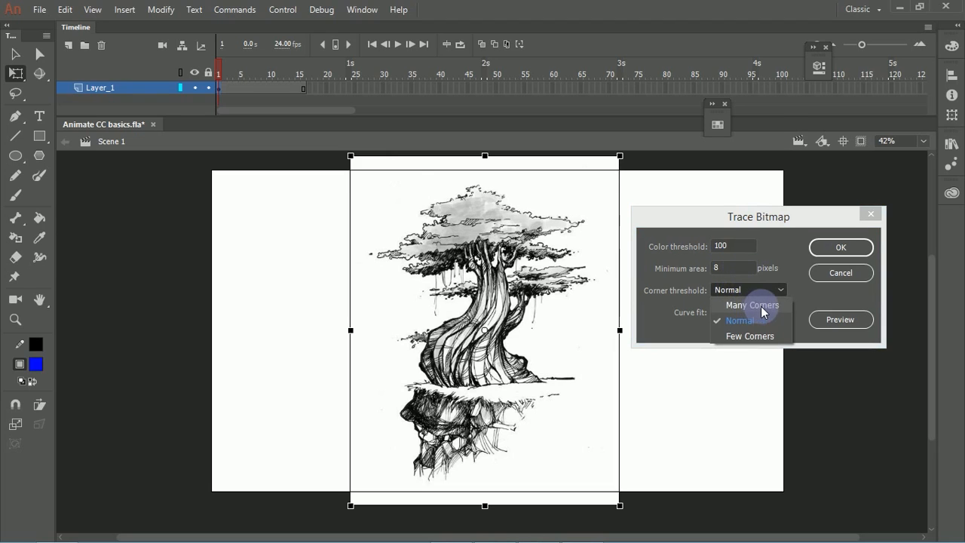
click(750, 336)
click(738, 291)
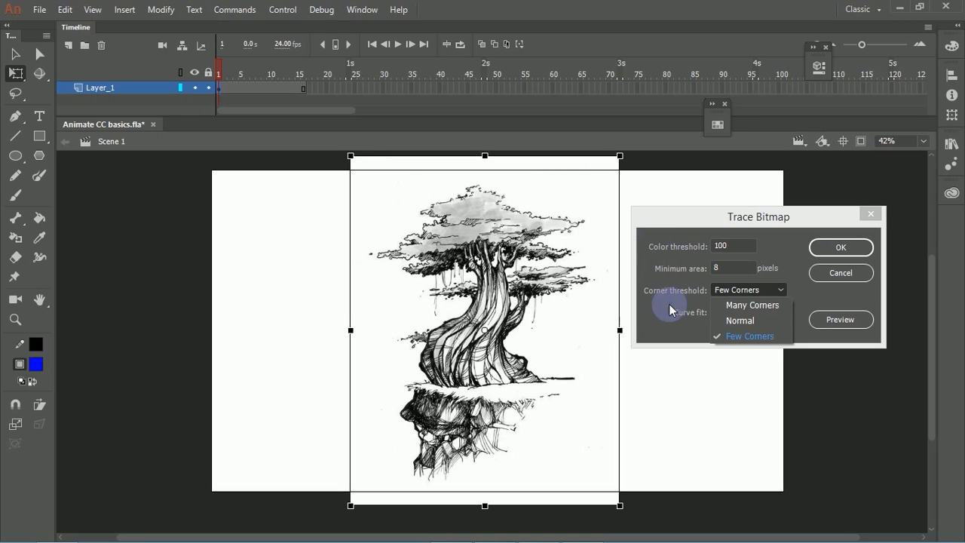
click(788, 337)
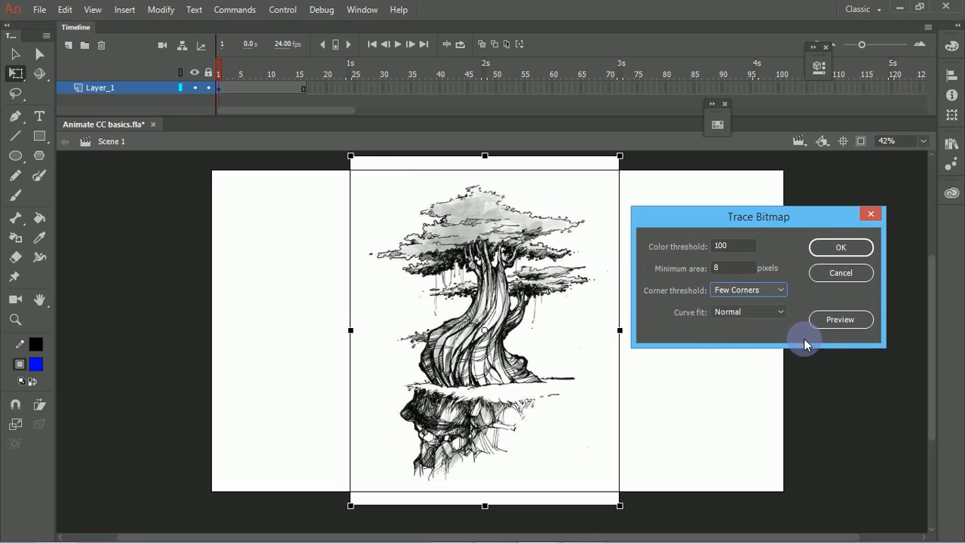
Step: Set the curve fit to Smooth and trace the tree bitmap with color threshold 100 and minimum area 8 pixels
click(754, 314)
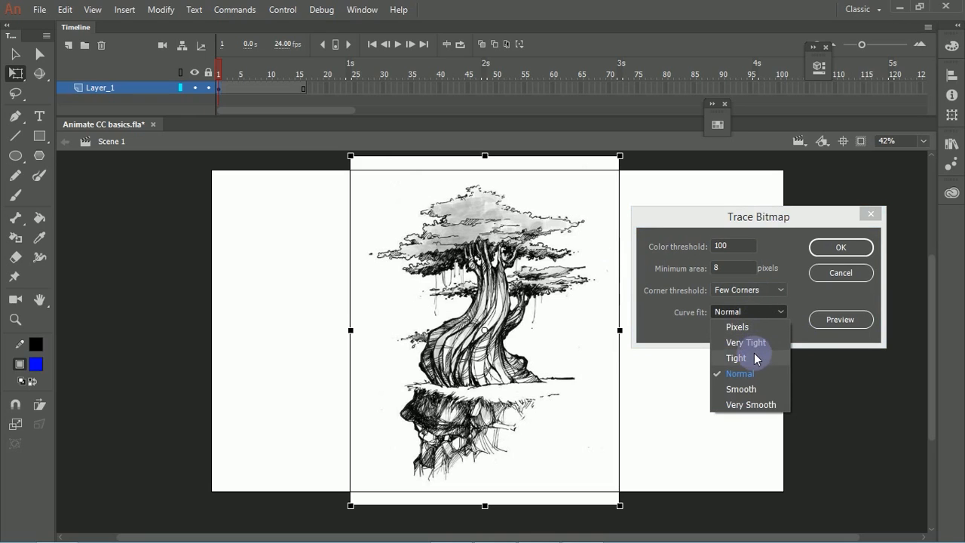
click(755, 389)
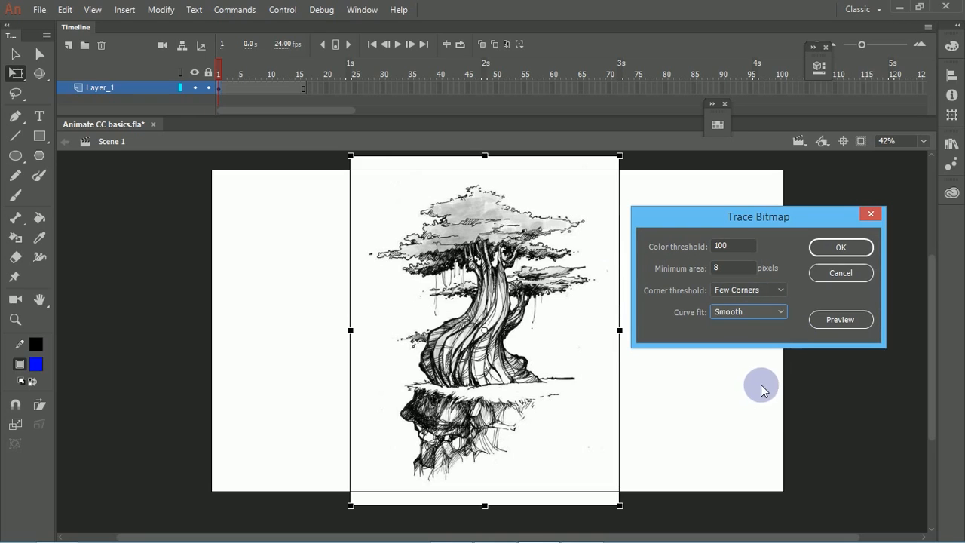
click(757, 312)
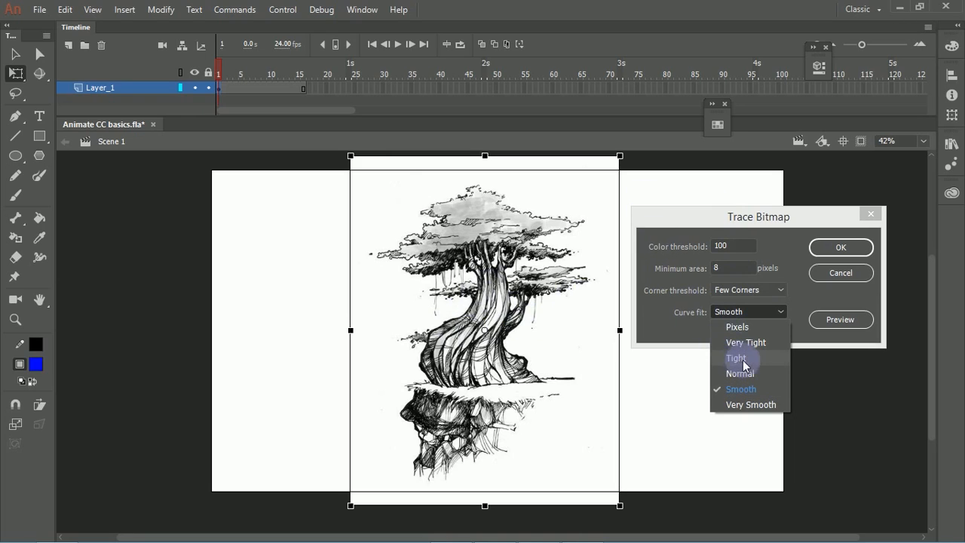
click(654, 222)
drag(695, 219, 710, 171)
click(764, 263)
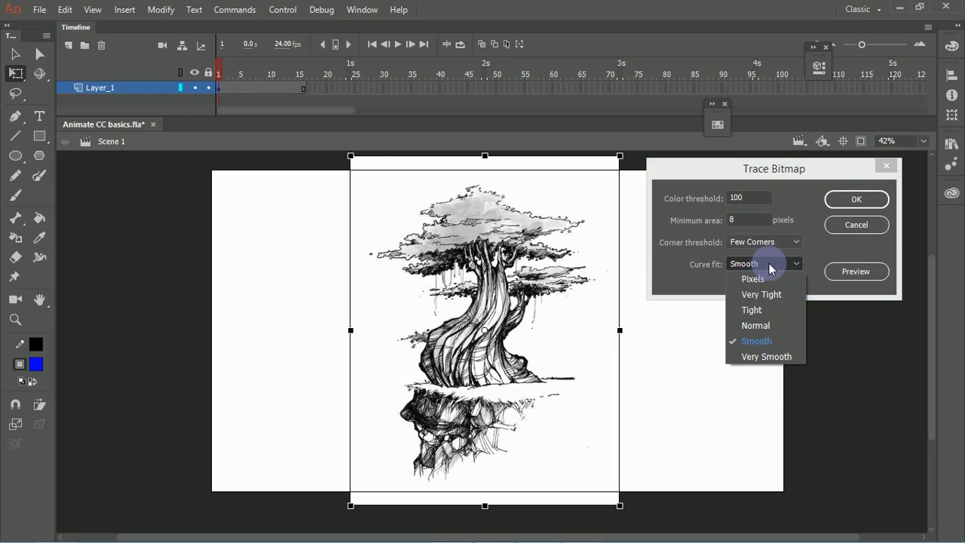
click(770, 263)
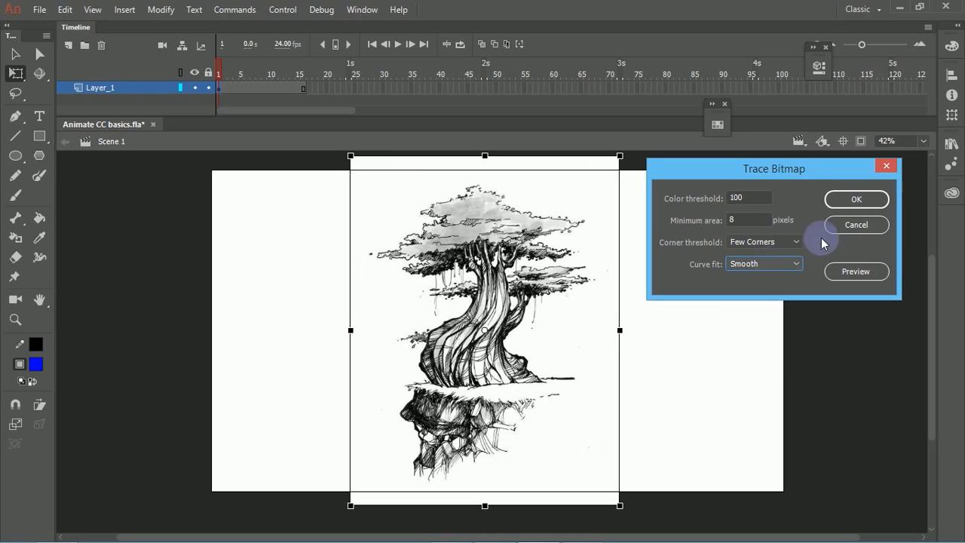
click(854, 202)
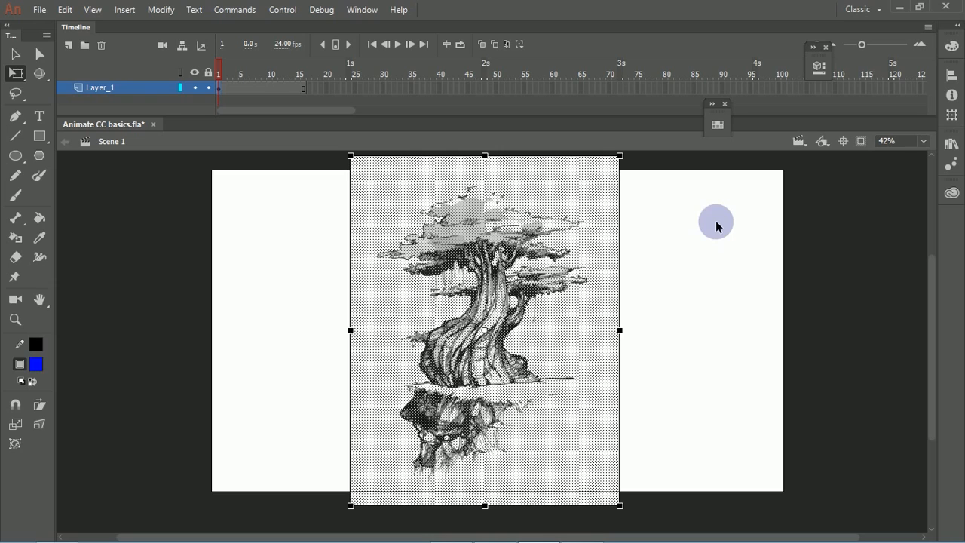
Step: Select and delete the white background shape surrounding the traced tree
click(662, 258)
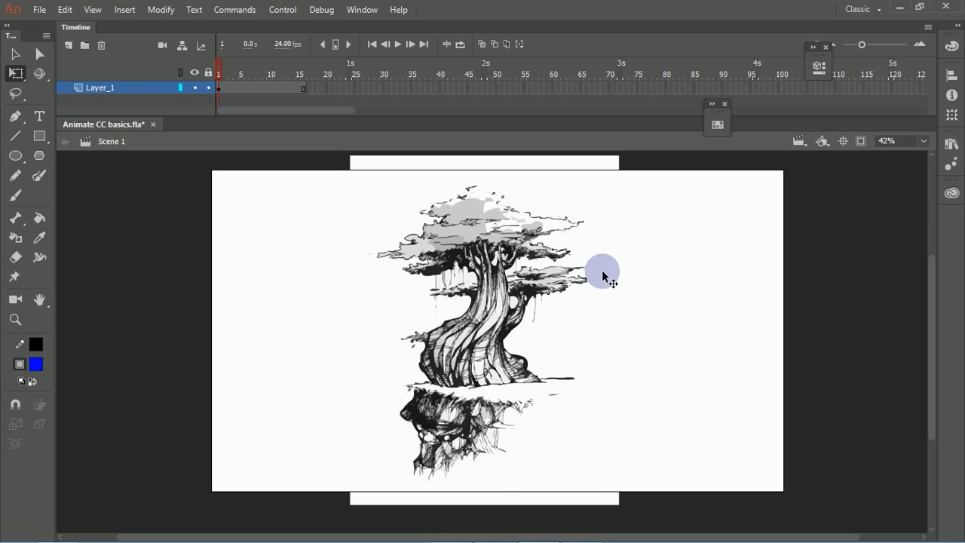
click(604, 283)
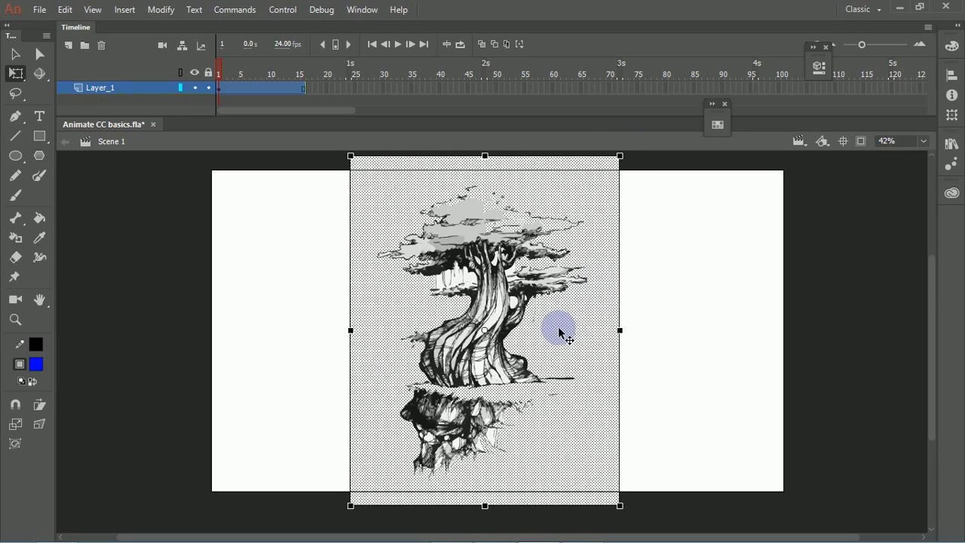
click(662, 303)
click(562, 321)
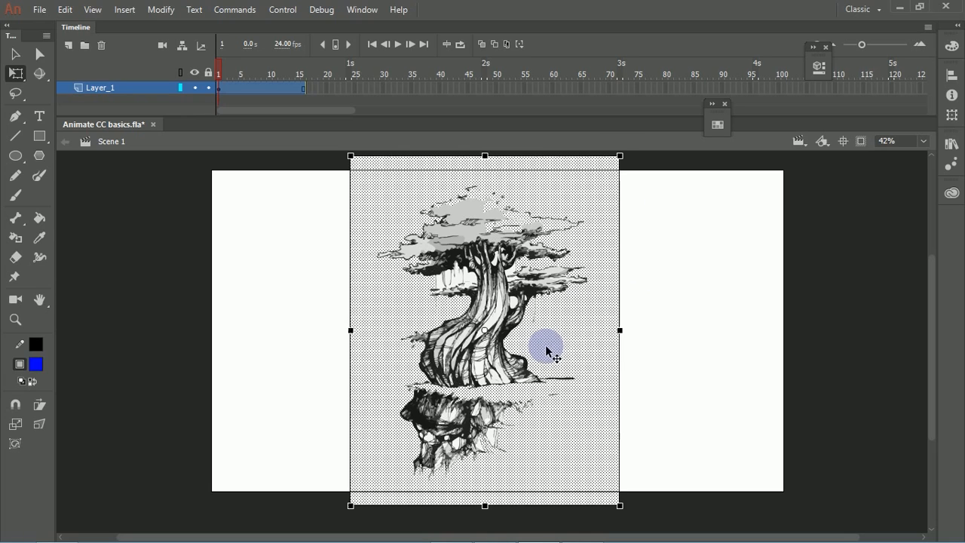
click(570, 315)
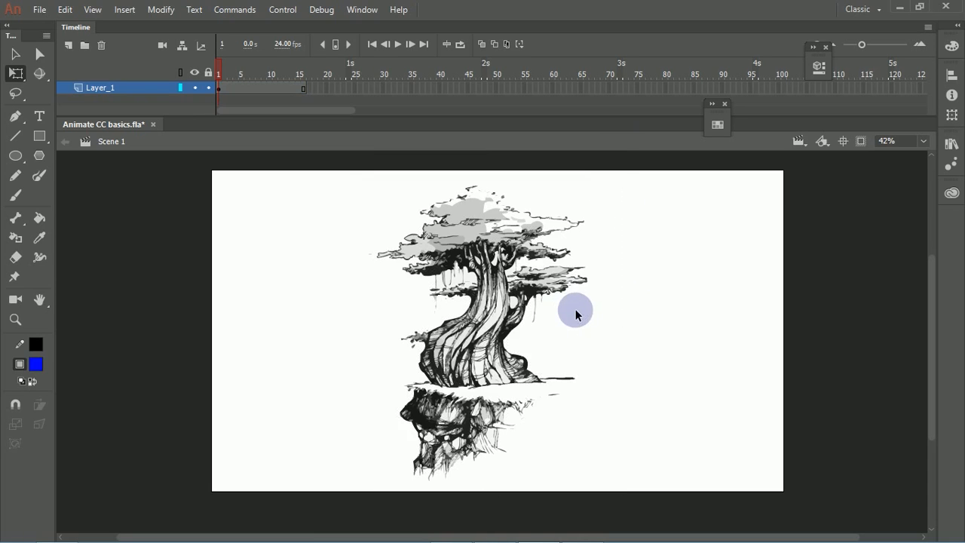
Step: Select the whole traced tree, inspect its vector shapes up close and move it off the stage onto the pasteboard to its left
mouse_move(339, 173)
mouse_down()
mouse_move(493, 312)
mouse_move(621, 500)
mouse_move(619, 469)
mouse_up()
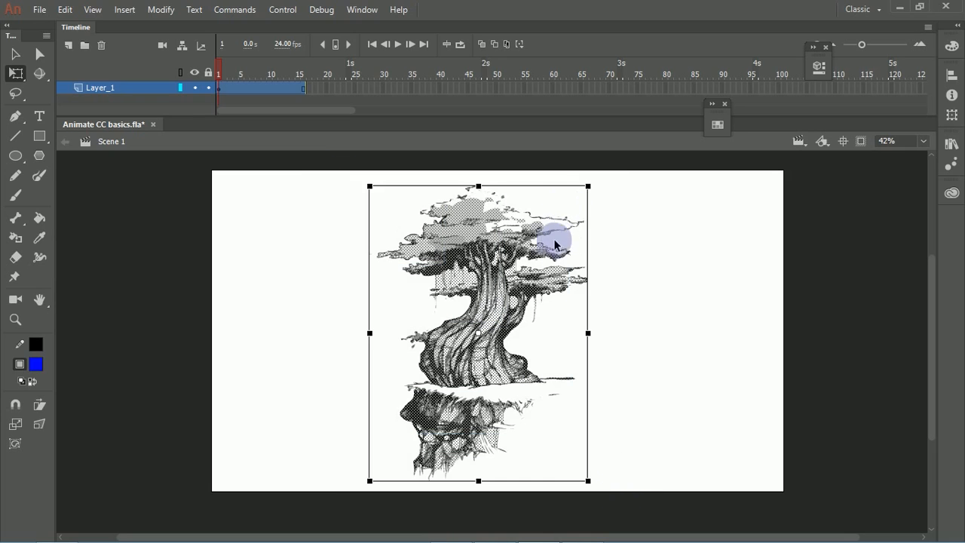
key(ctrl+=)
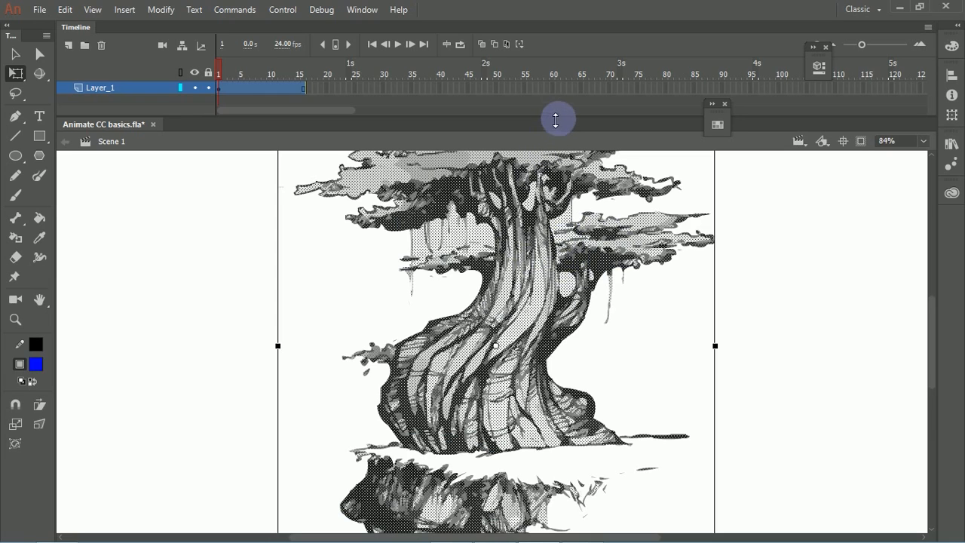
drag(399, 194, 339, 300)
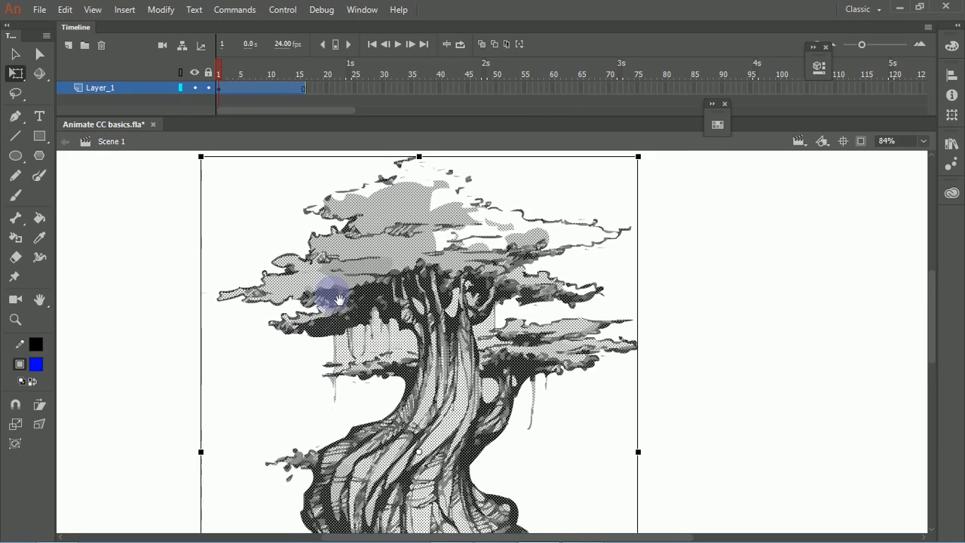
drag(517, 309, 520, 209)
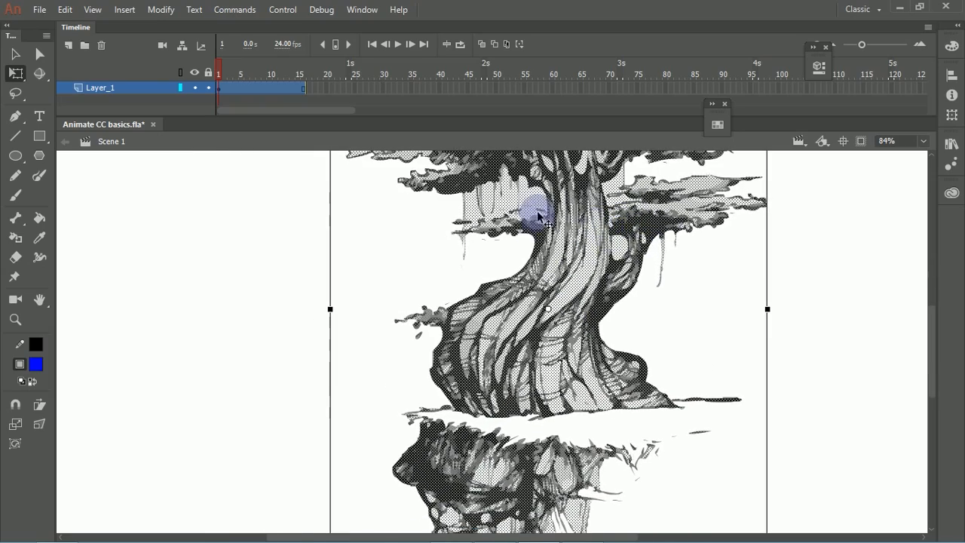
key(ctrl+minus)
key(ctrl+minus)
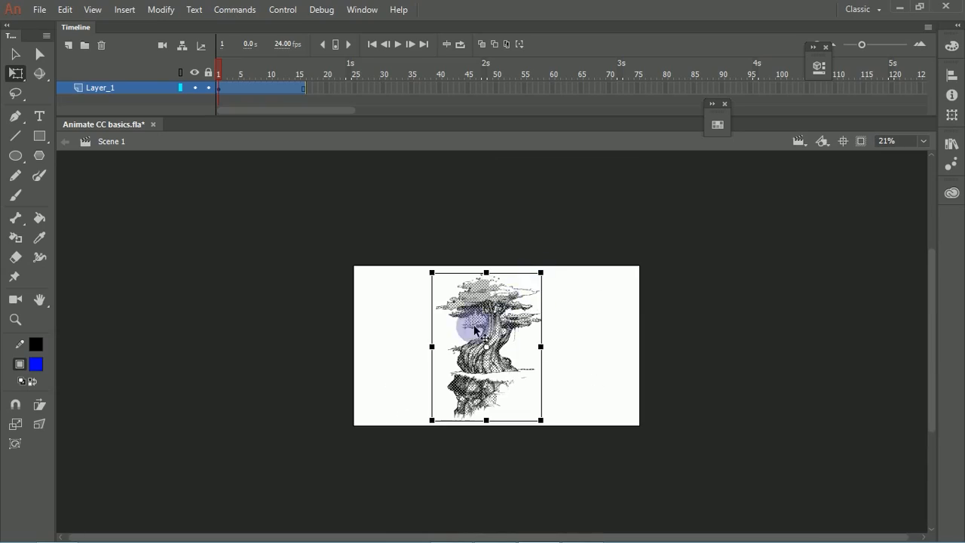
drag(475, 330, 280, 307)
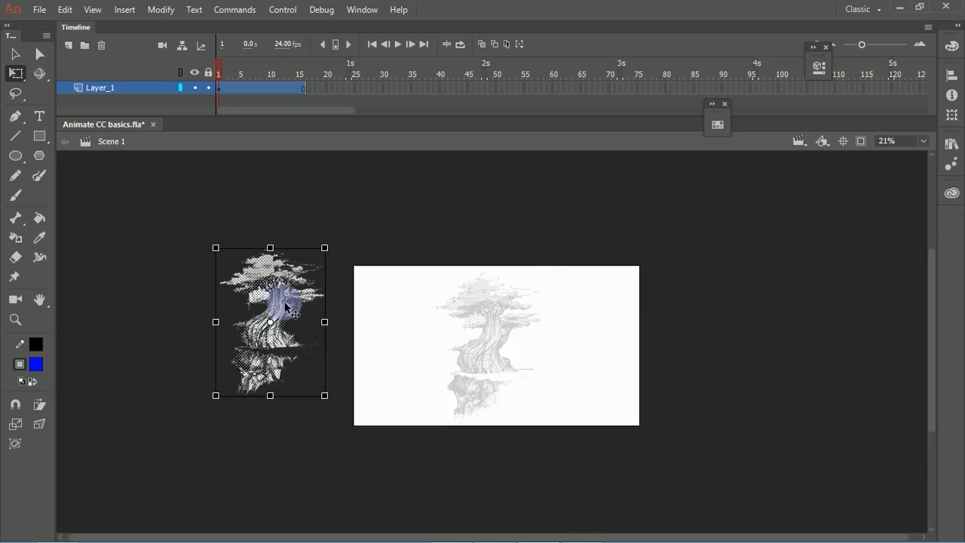
click(330, 243)
click(309, 370)
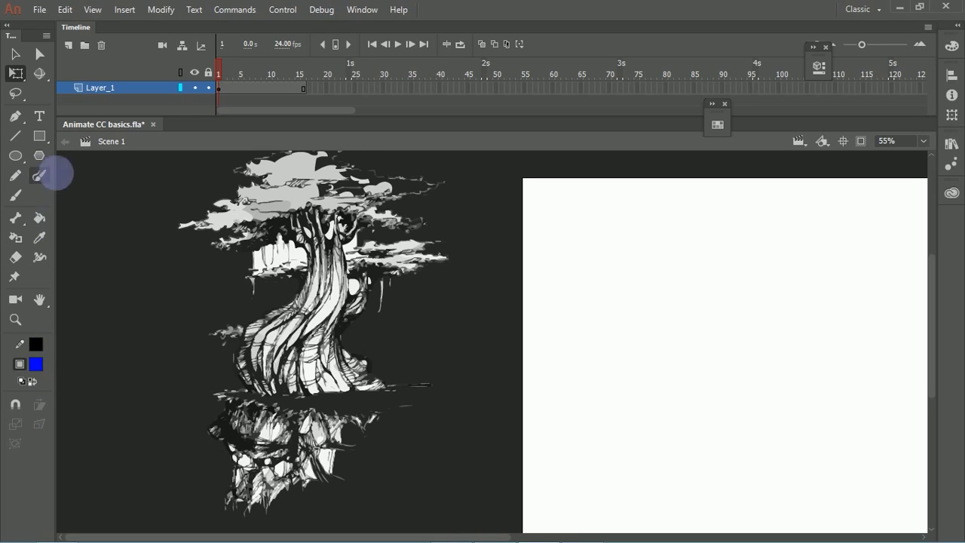
Step: Erase the white fill between the hanging vines with the Eraser's Faucet mode, try it on the gray foliage fill and undo that last erasure
click(15, 257)
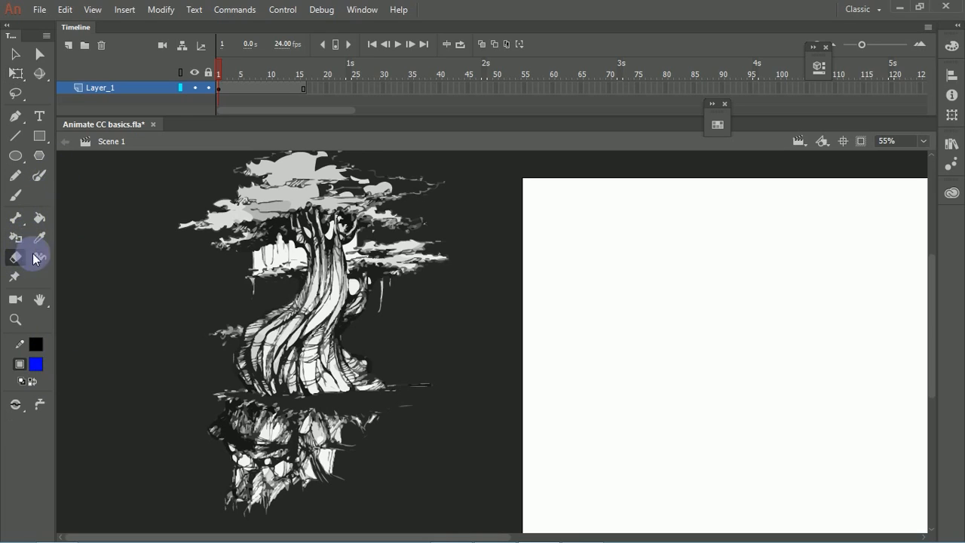
click(40, 404)
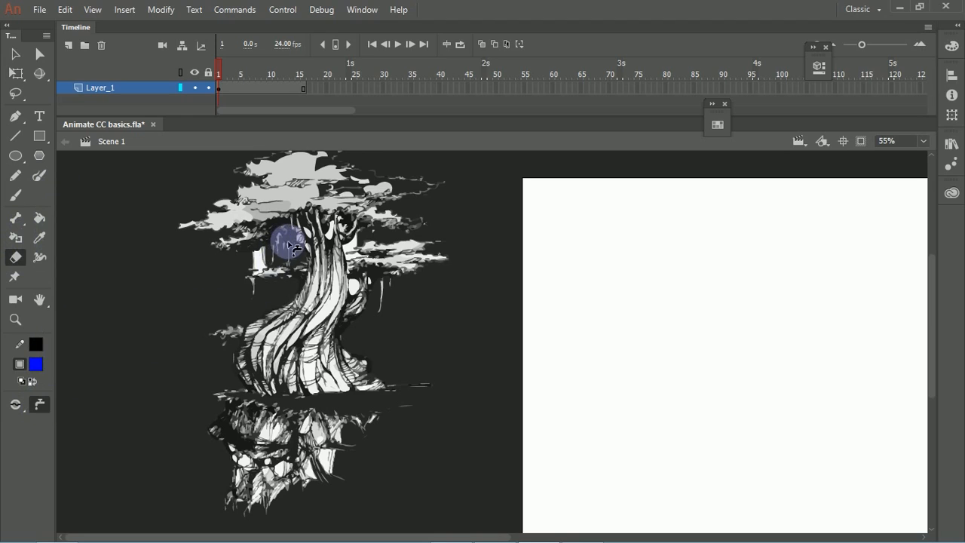
click(300, 157)
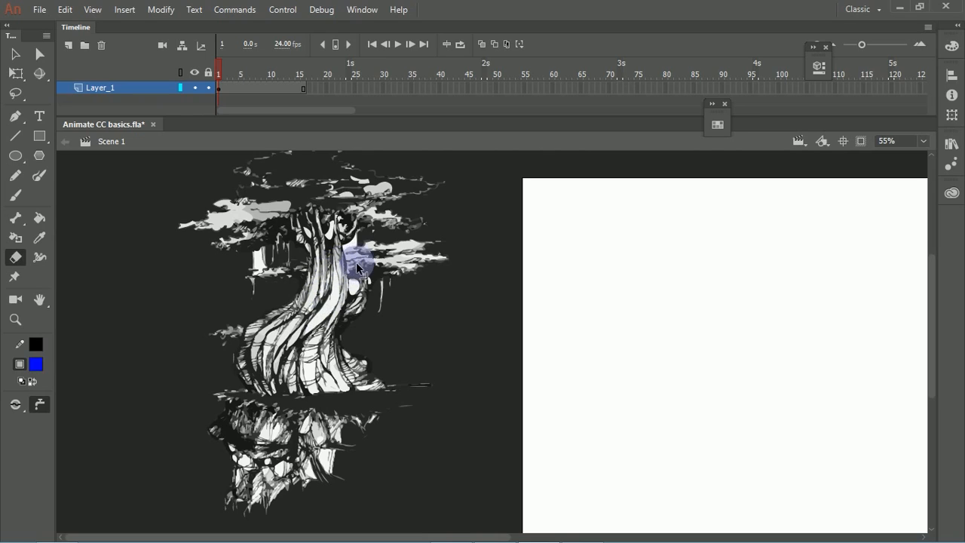
key(ctrl+z)
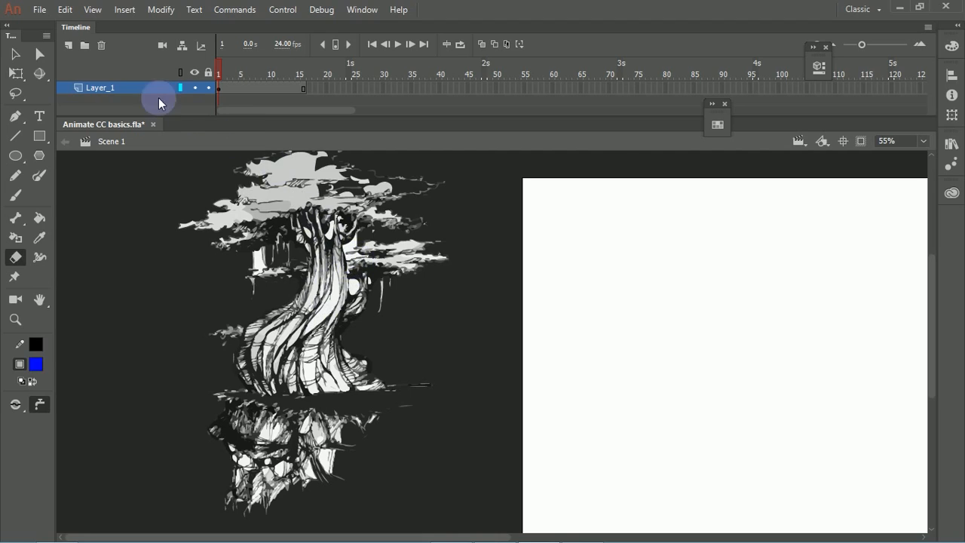
Step: Select the entire traced tree on the pasteboard and delete it
click(15, 54)
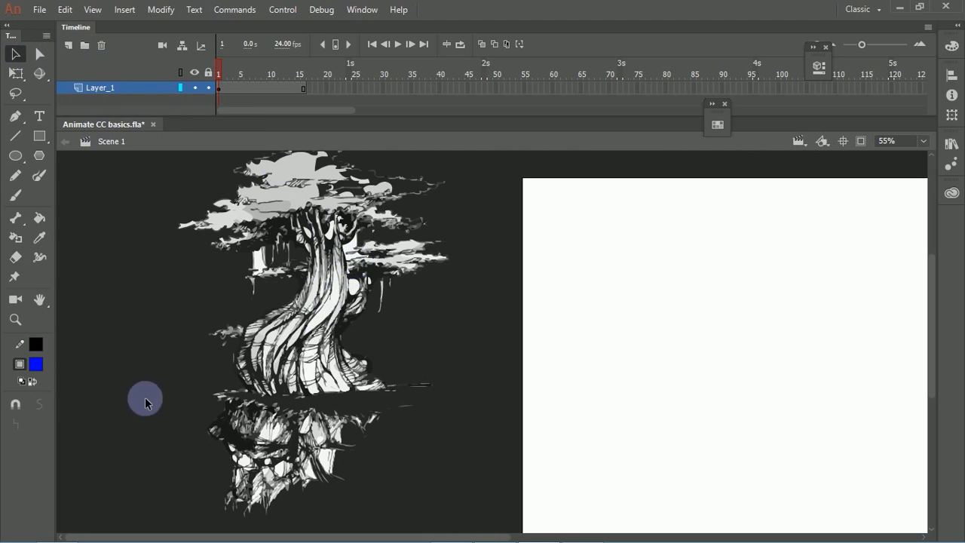
mouse_move(174, 523)
mouse_down()
mouse_move(280, 511)
mouse_move(474, 231)
mouse_move(505, 119)
mouse_up()
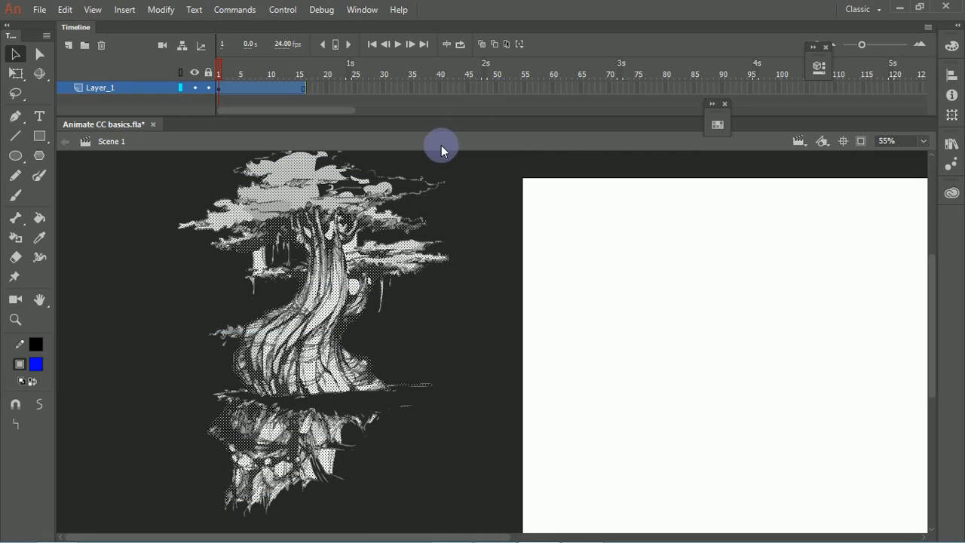
key(Delete)
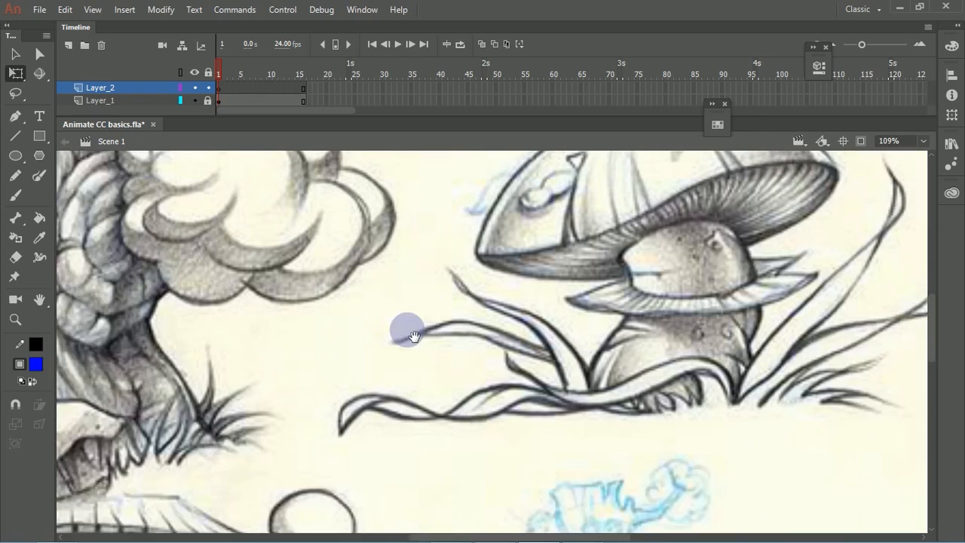
mouse_move(410, 329)
mouse_down()
mouse_move(332, 383)
mouse_move(333, 351)
mouse_up()
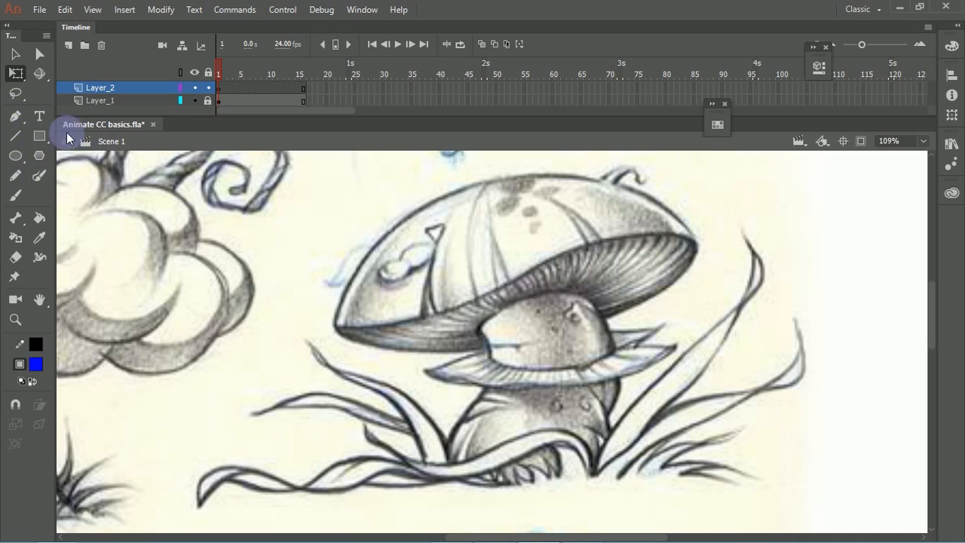
Step: On Layer_2, draw a straight red #FF0000 line with the Line tool from the mushroom cap's left tip to its right tip
click(15, 135)
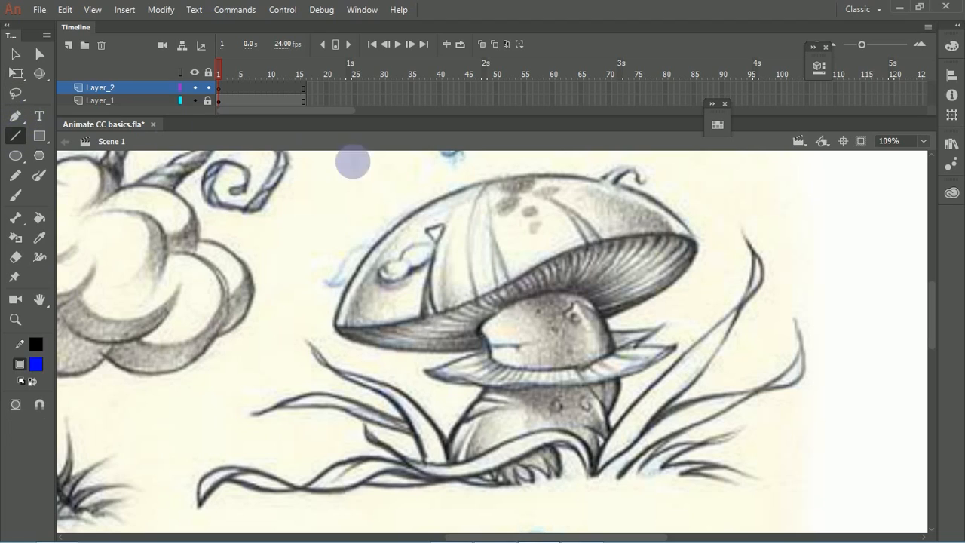
mouse_move(336, 325)
mouse_down()
mouse_move(396, 313)
mouse_move(608, 231)
mouse_move(704, 252)
mouse_up()
key(ctrl+z)
click(36, 344)
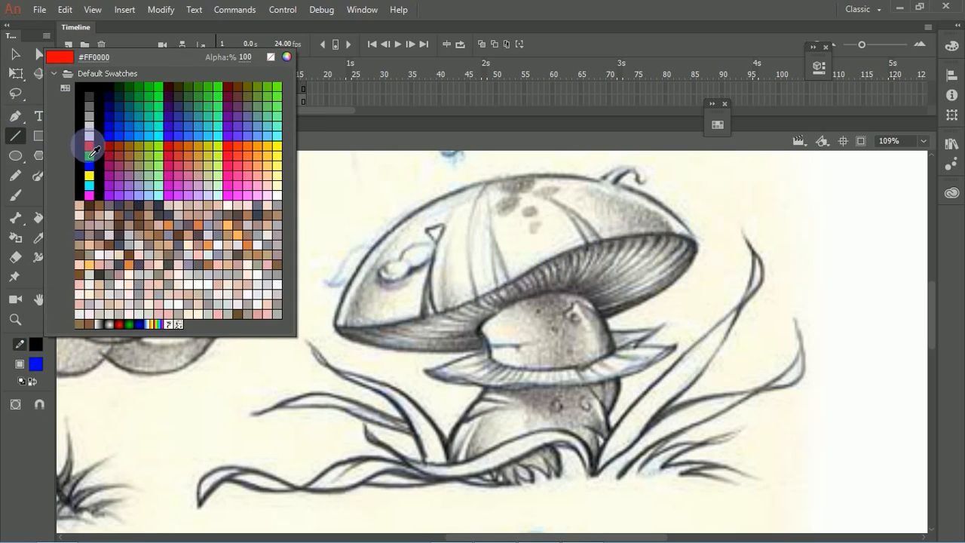
click(91, 149)
drag(338, 328, 698, 244)
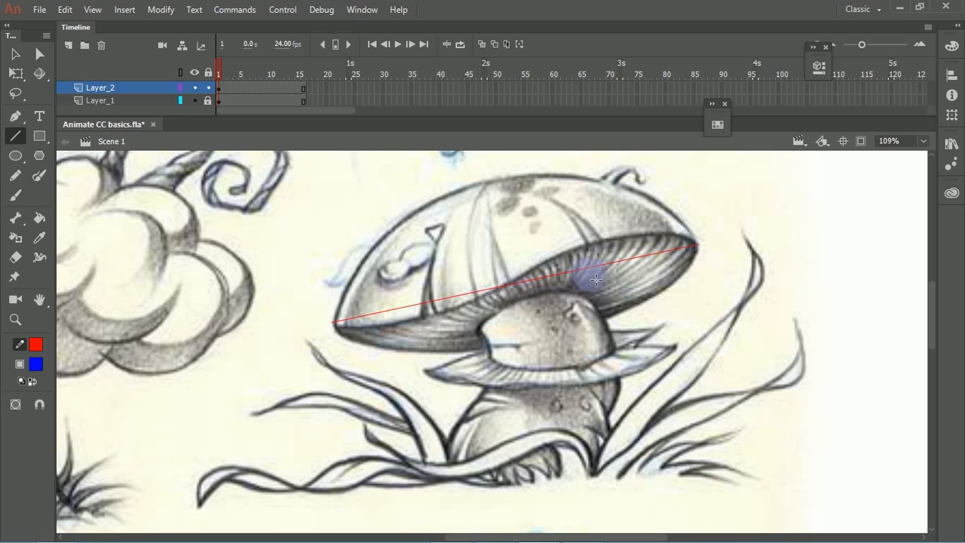
Step: Bend the straight red line with the Selection tool into an S-curve following the mushroom cap's lower rim from tip to tip
click(15, 54)
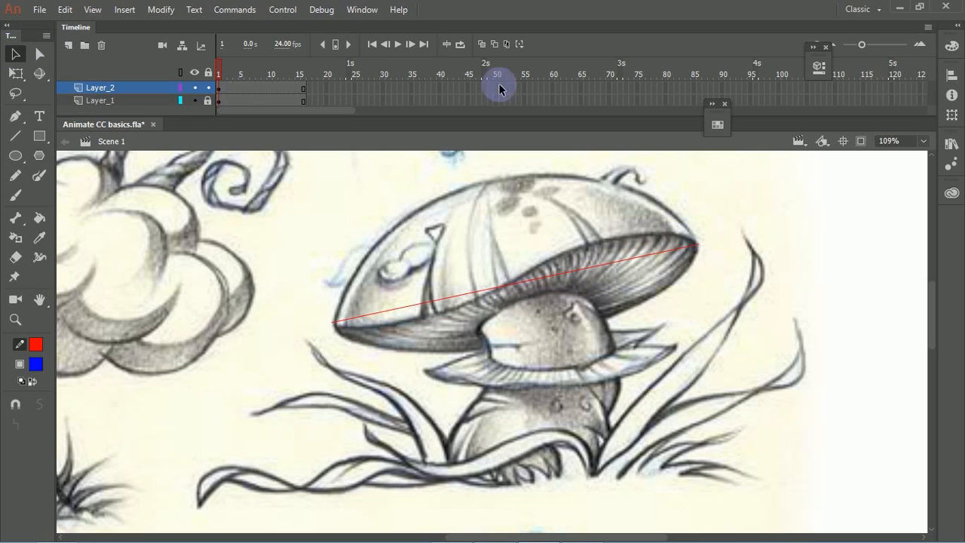
mouse_move(614, 262)
mouse_down()
mouse_move(646, 223)
mouse_move(716, 203)
mouse_move(697, 244)
mouse_up()
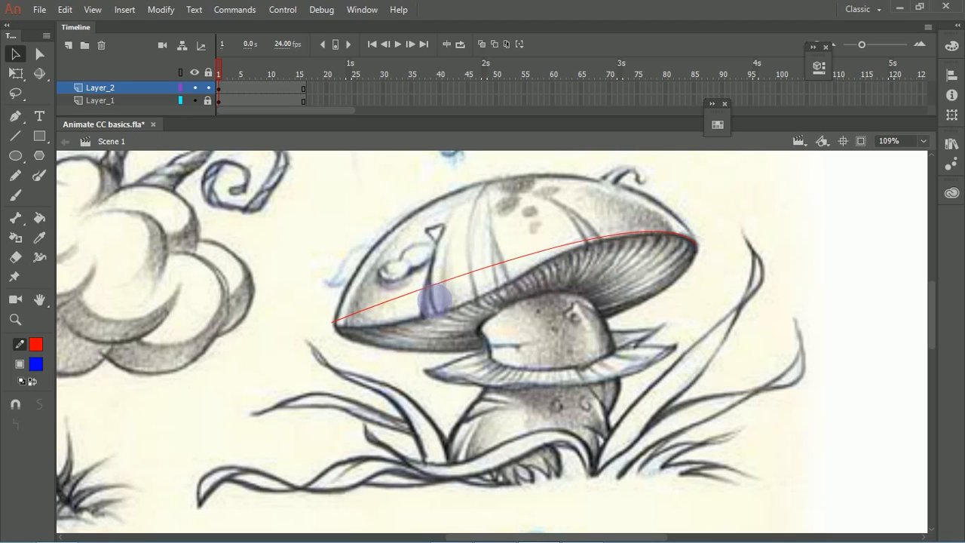
drag(461, 273, 539, 297)
drag(630, 232, 622, 234)
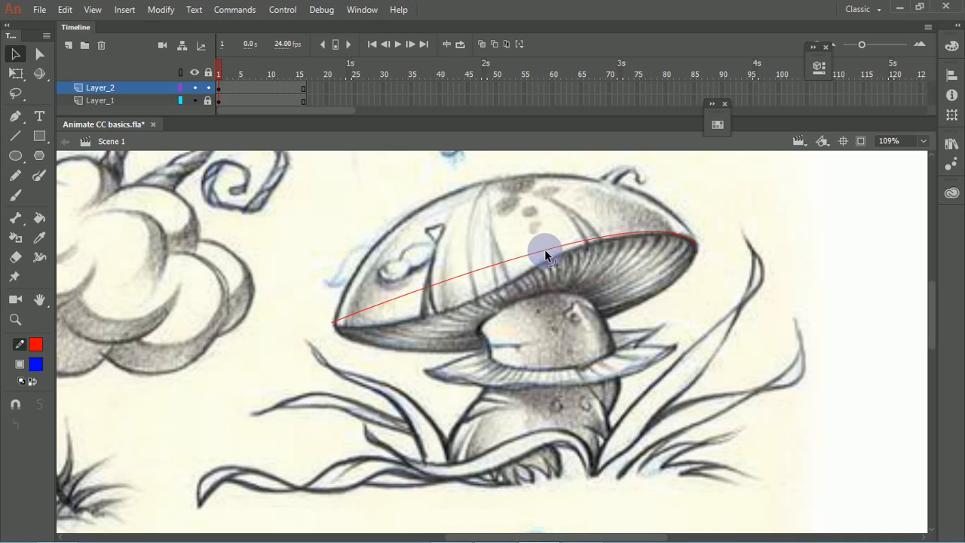
drag(544, 250, 479, 310)
drag(334, 322, 338, 329)
drag(547, 260, 547, 263)
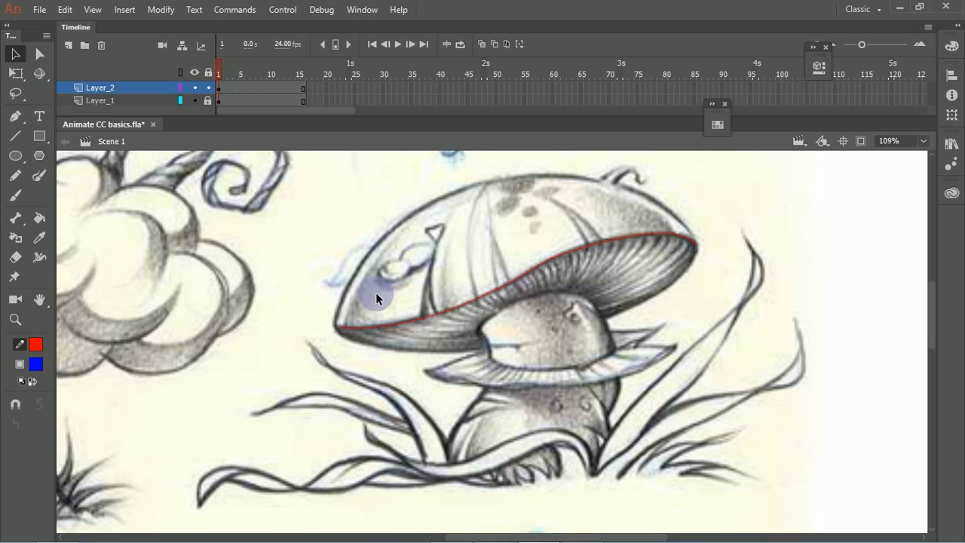
Step: Adjust the tangent handles of the rim curve's middle anchor with the Convert Anchor Point tool, reshaping its right section
drag(442, 260, 399, 288)
drag(258, 222, 677, 413)
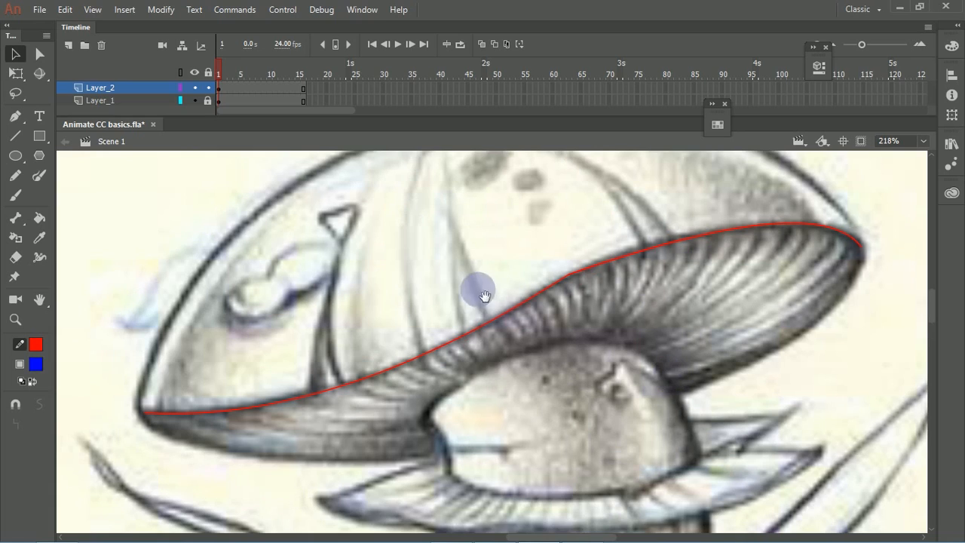
drag(480, 291, 464, 321)
drag(592, 294, 663, 258)
key(p)
key(ctrl+z)
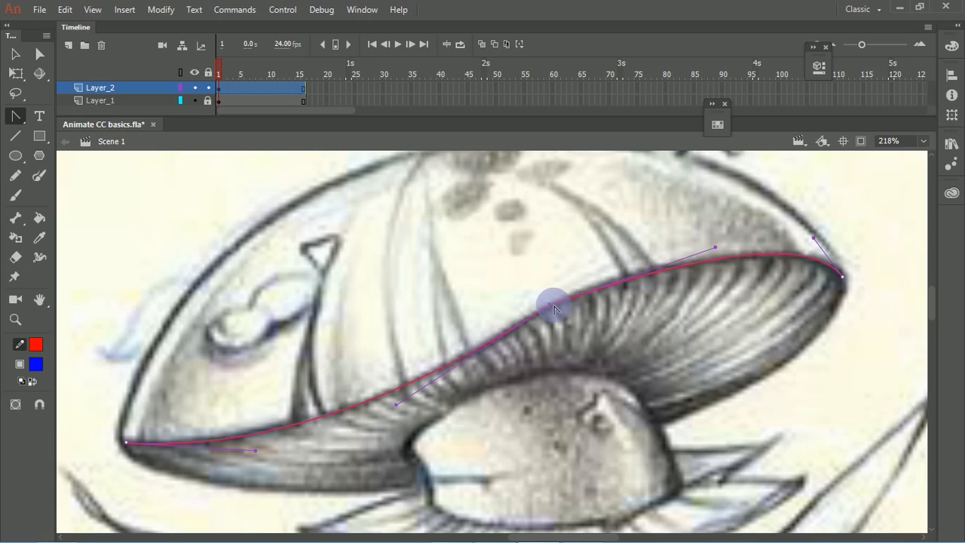
drag(553, 307, 674, 222)
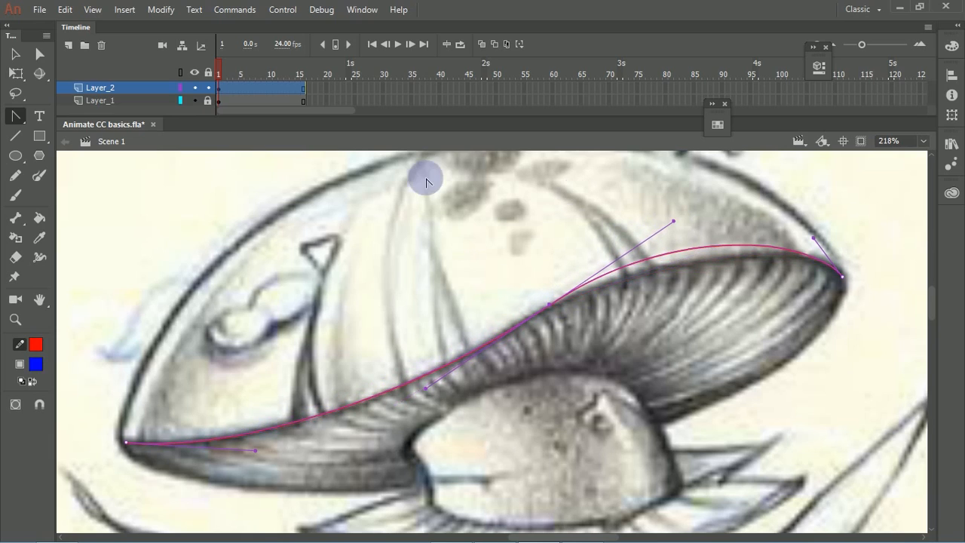
click(21, 114)
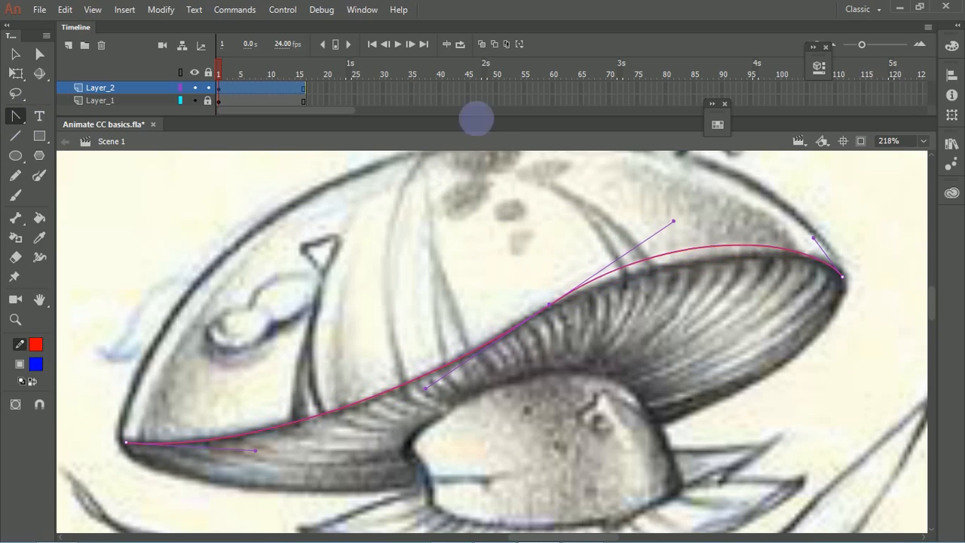
click(670, 226)
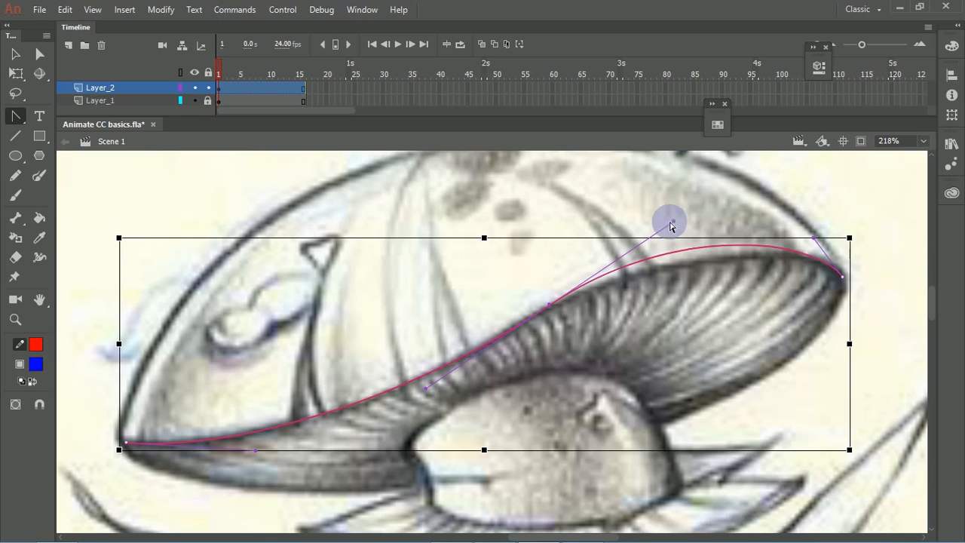
drag(646, 242, 618, 278)
Step: Pull the rim curve's right section onto the sketched edge and move its left end to the cap's left tip
key(v)
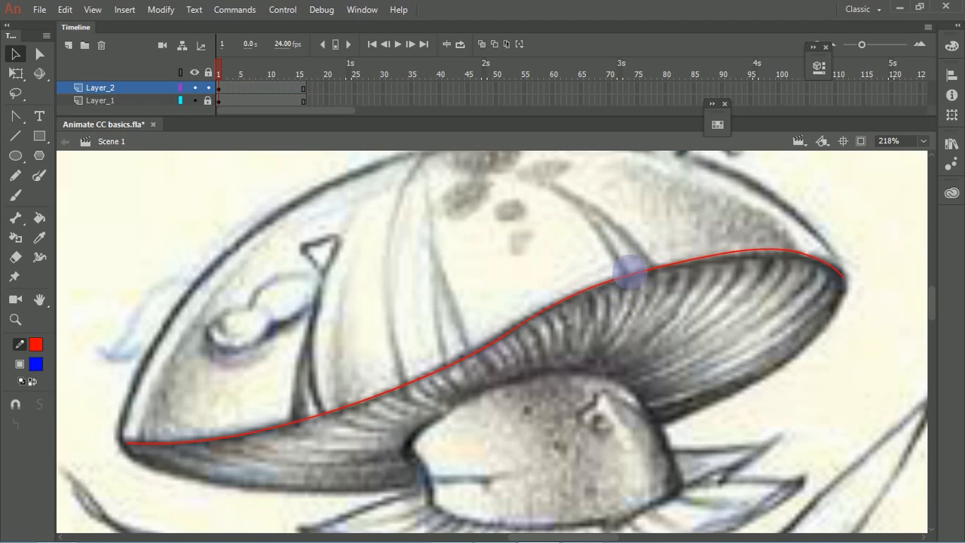
drag(767, 243, 753, 255)
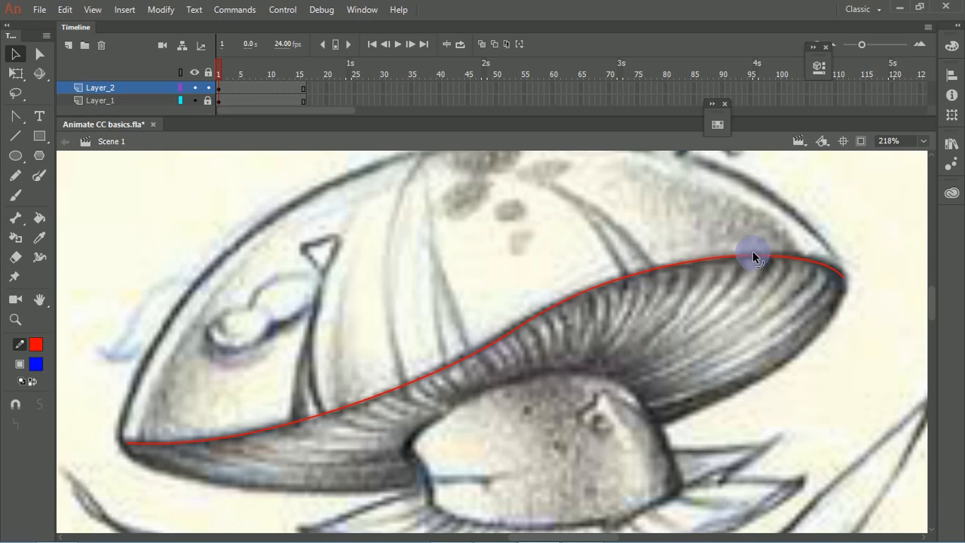
drag(423, 309, 454, 328)
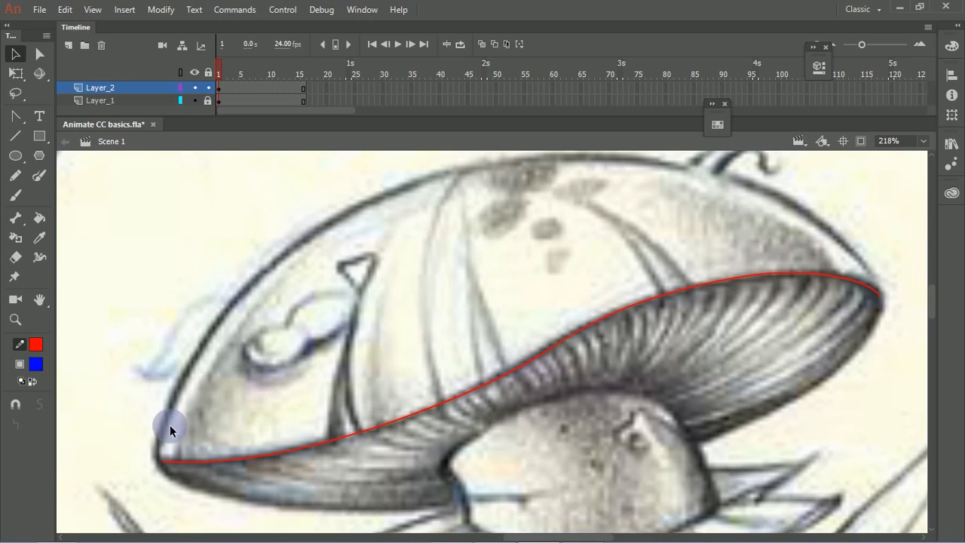
drag(166, 460, 156, 459)
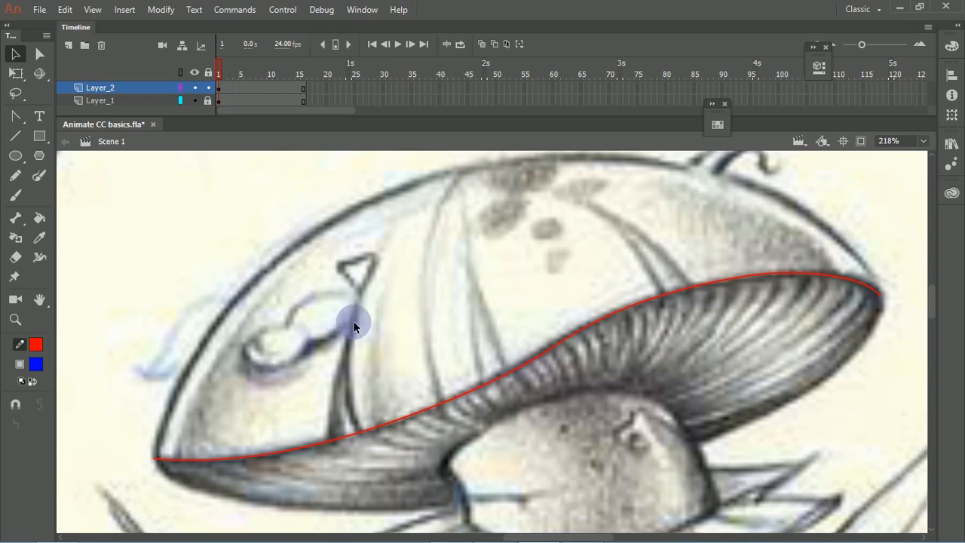
Step: Draw a line from the rim up the cap's left crease and bend it to match the crease's right edge
key(n)
drag(373, 437, 383, 243)
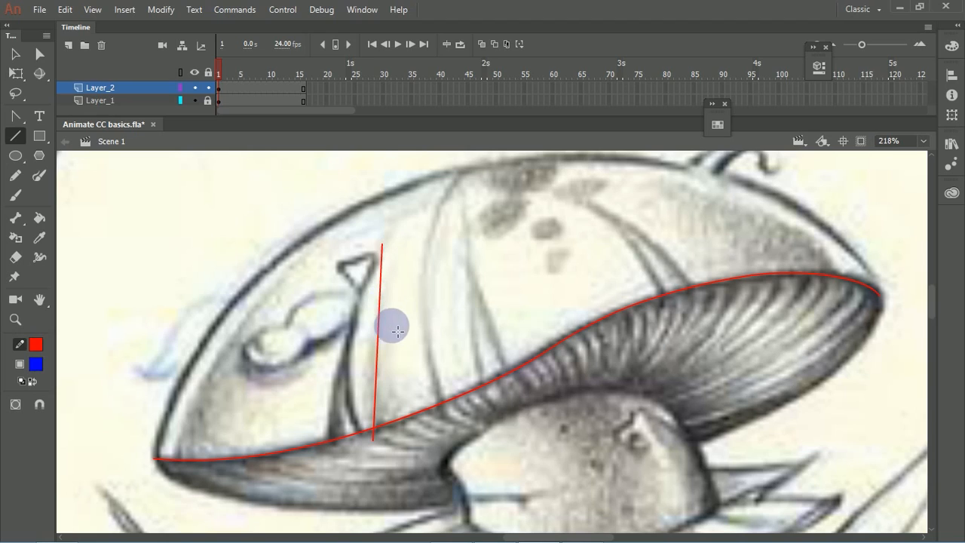
key(v)
drag(377, 346, 375, 433)
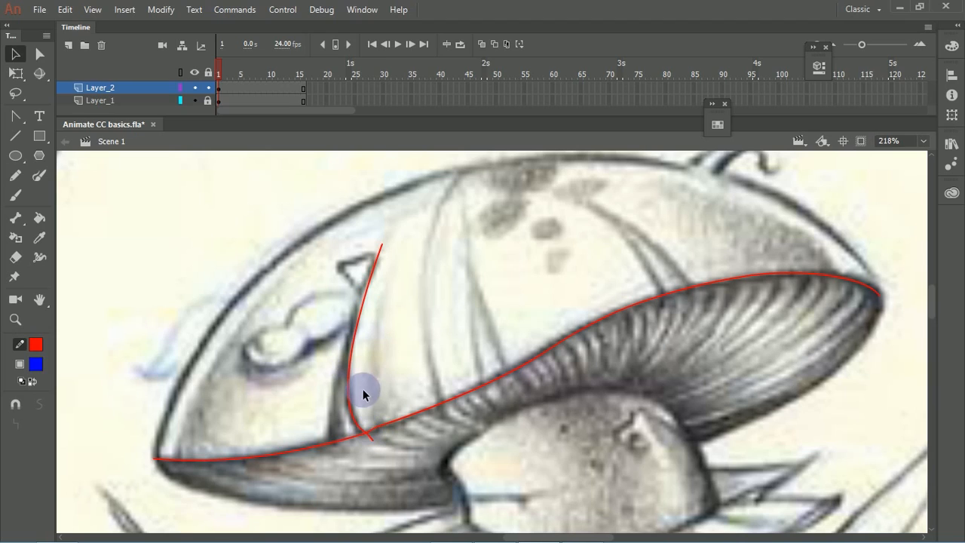
Step: Duplicate the left crease curve, place the copy along the crease's left edge and join both curves at their upper ends
click(352, 359)
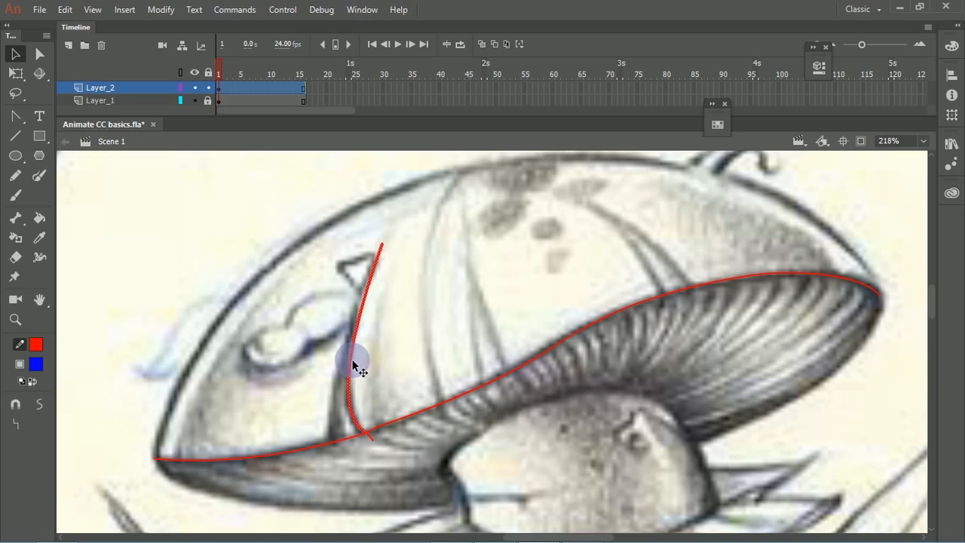
click(388, 361)
click(348, 363)
mouse_move(351, 368)
mouse_down()
mouse_move(323, 377)
mouse_move(338, 380)
mouse_move(331, 383)
mouse_up()
key(ctrl+z)
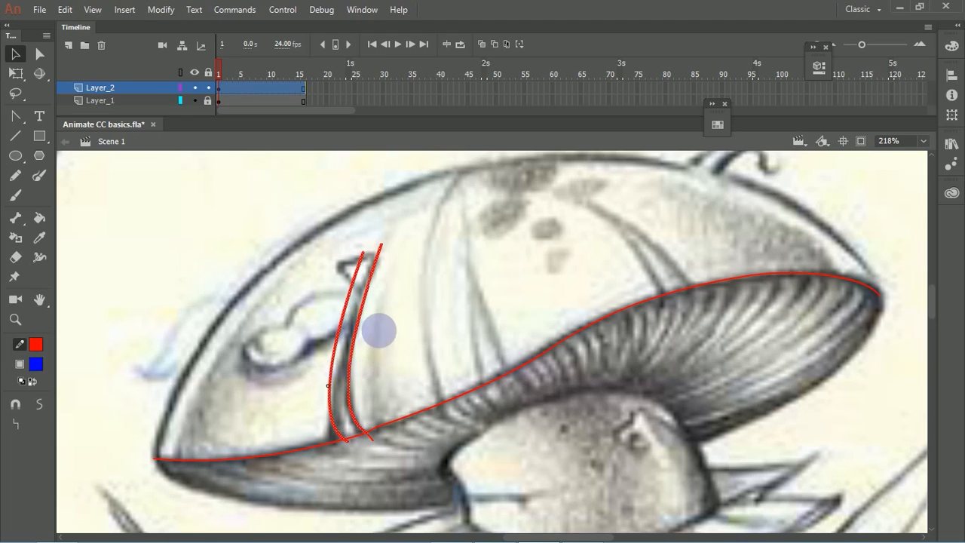
mouse_move(363, 254)
mouse_down()
mouse_move(358, 263)
mouse_move(381, 250)
mouse_up()
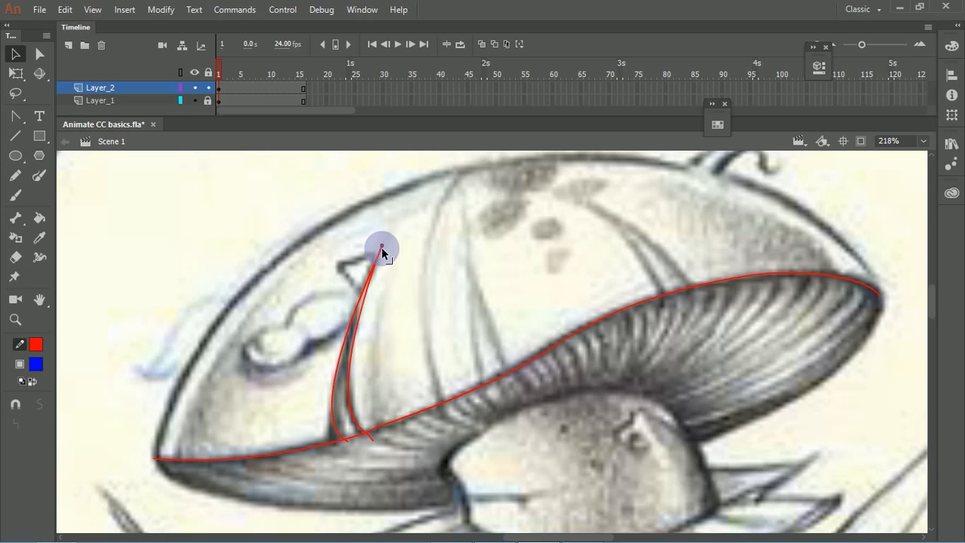
Step: Draw a line from the rim up the cap's middle crease and bend it to match the crease's right edge
drag(470, 305, 390, 342)
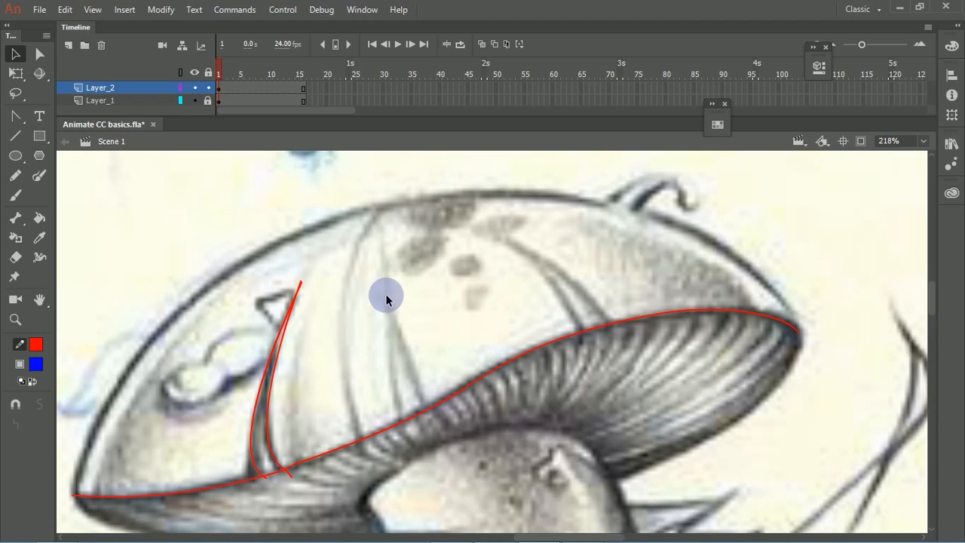
key(n)
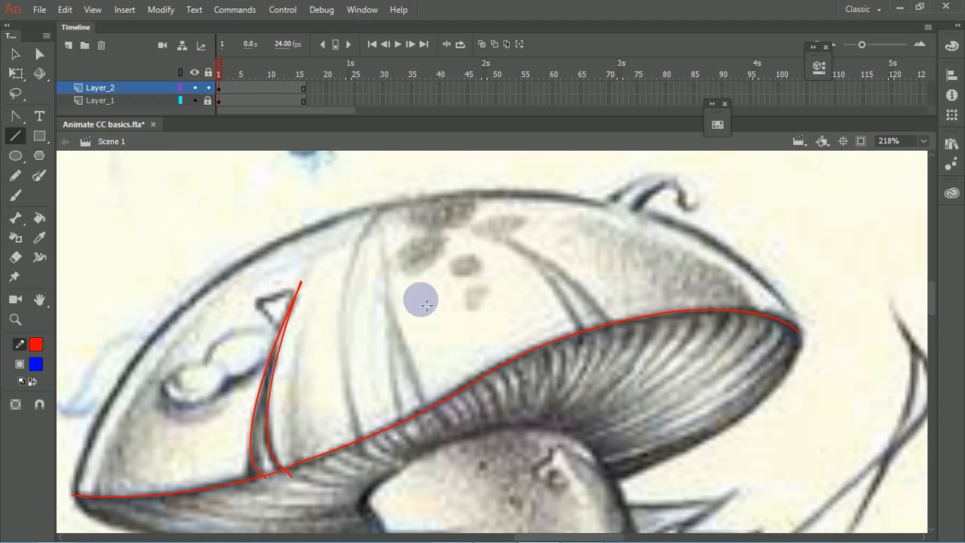
drag(433, 407, 423, 390)
drag(404, 317, 383, 229)
key(v)
drag(405, 301, 396, 352)
Step: Add a second line for the middle crease's left edge, bend it slightly and bring the two curves together near the top
key(n)
drag(401, 435, 383, 262)
key(v)
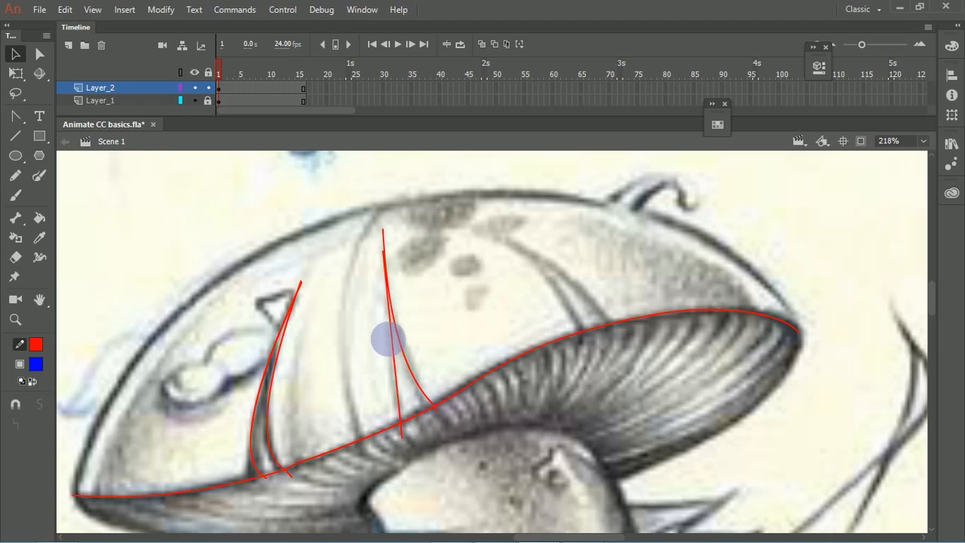
drag(396, 363, 389, 369)
drag(387, 254, 387, 244)
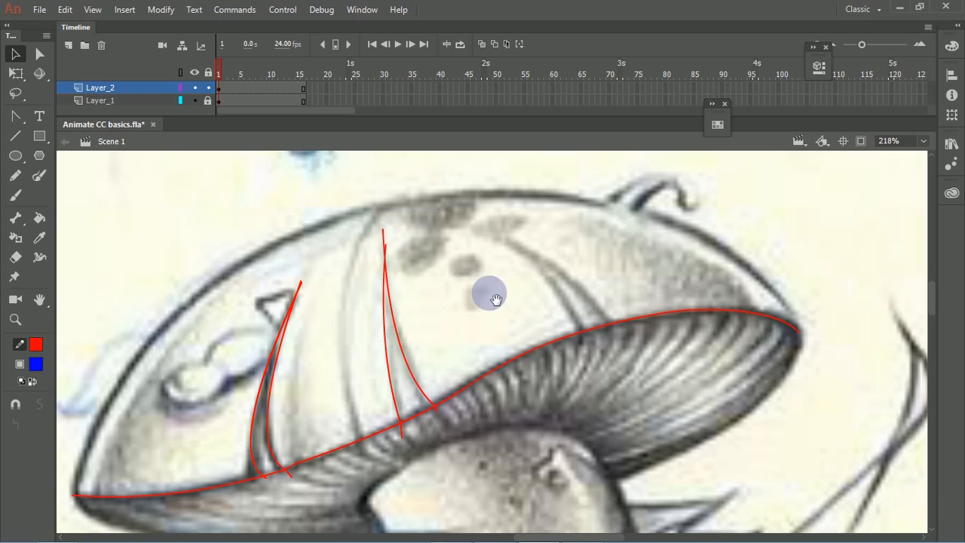
Step: Draw a line from the rim up the cap's right crease and bend it to match the crease's left edge
drag(520, 305, 456, 313)
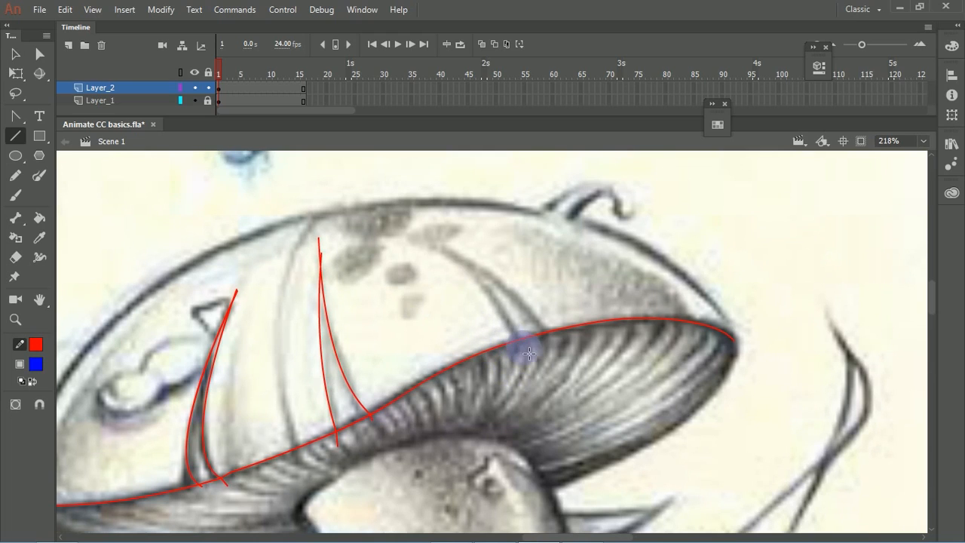
mouse_move(511, 339)
mouse_down()
mouse_move(431, 233)
mouse_move(408, 236)
mouse_up()
key(v)
mouse_move(449, 276)
mouse_down()
mouse_move(485, 286)
mouse_move(477, 276)
mouse_move(470, 293)
mouse_move(423, 245)
mouse_move(540, 314)
mouse_move(566, 342)
mouse_move(483, 266)
mouse_up()
key(n)
key(v)
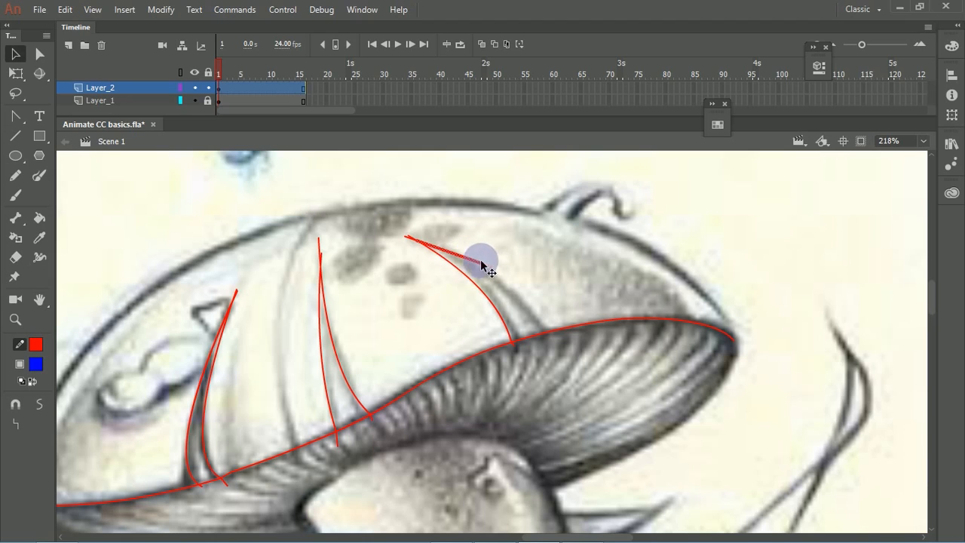
key(ctrl+z)
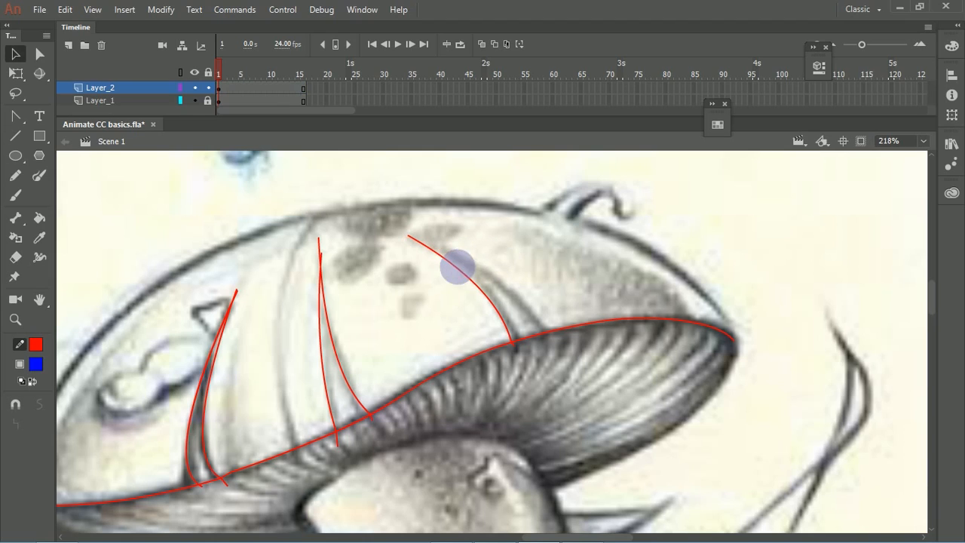
Step: Draw a line from the right crease's upper tip down to the rim and bend it along the crease's right edge
key(n)
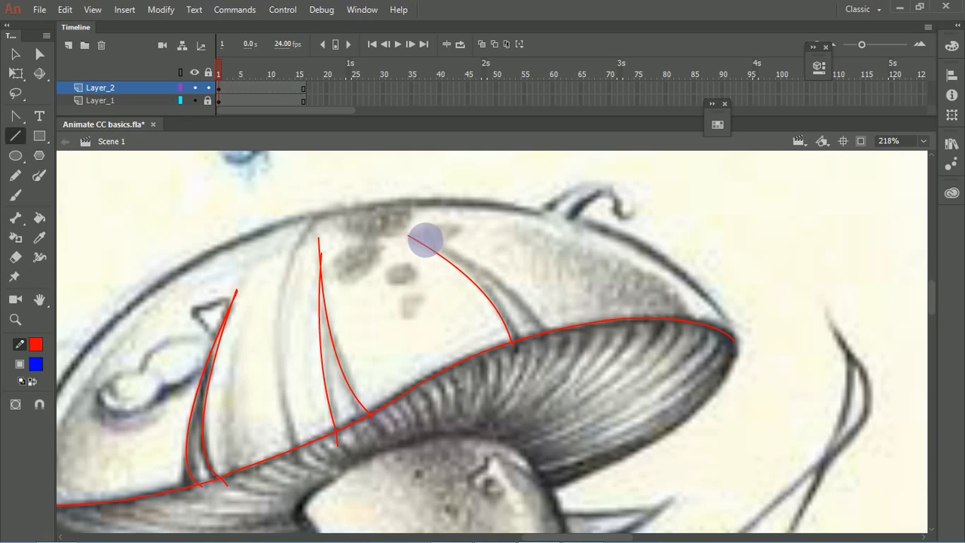
drag(414, 241, 546, 332)
key(v)
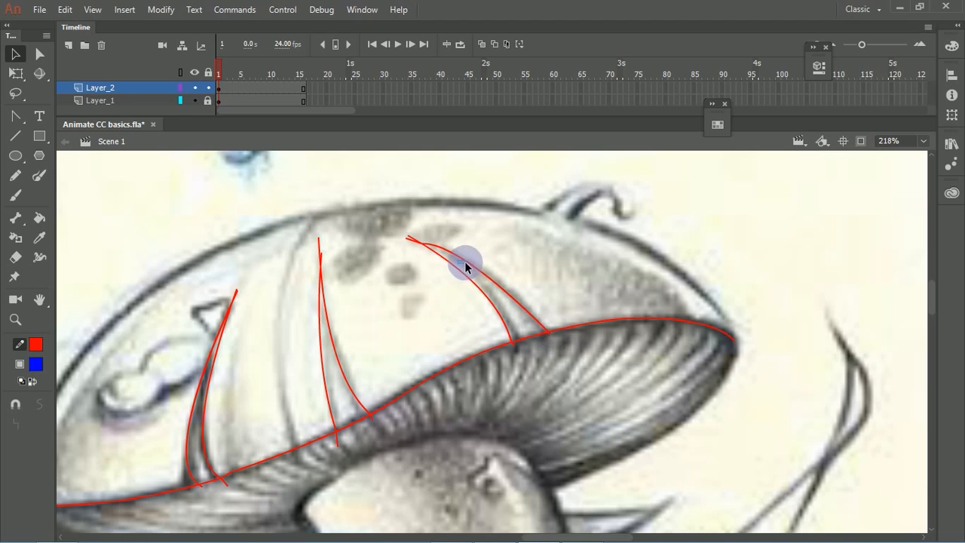
mouse_move(563, 285)
mouse_down()
mouse_move(504, 304)
mouse_move(560, 291)
mouse_move(550, 263)
mouse_move(459, 248)
mouse_move(474, 267)
mouse_move(457, 229)
mouse_move(478, 289)
mouse_move(453, 270)
mouse_move(431, 312)
mouse_move(456, 304)
mouse_move(478, 244)
mouse_up()
Step: Draw a line from the stem to the cap's left tip and bend it down along the cap's lower outline
key(n)
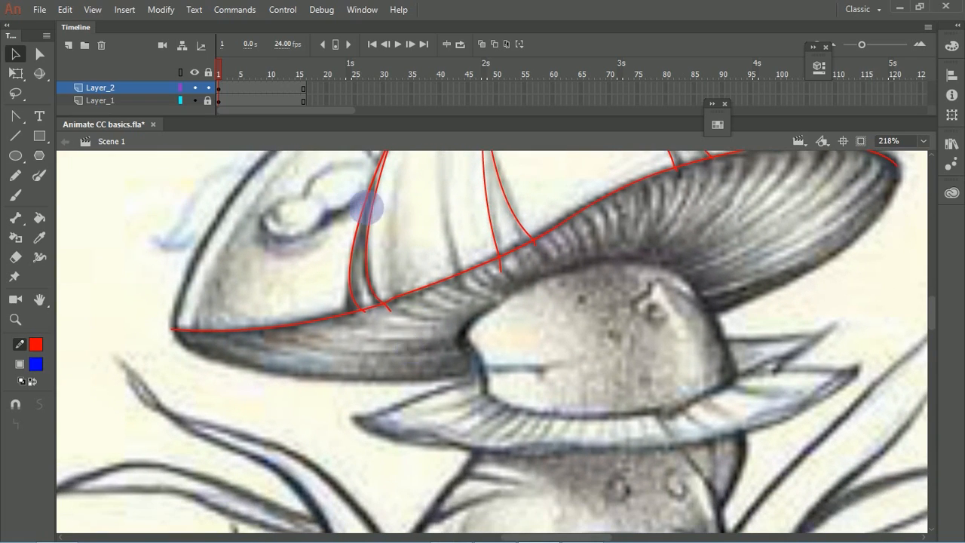
drag(488, 372, 181, 336)
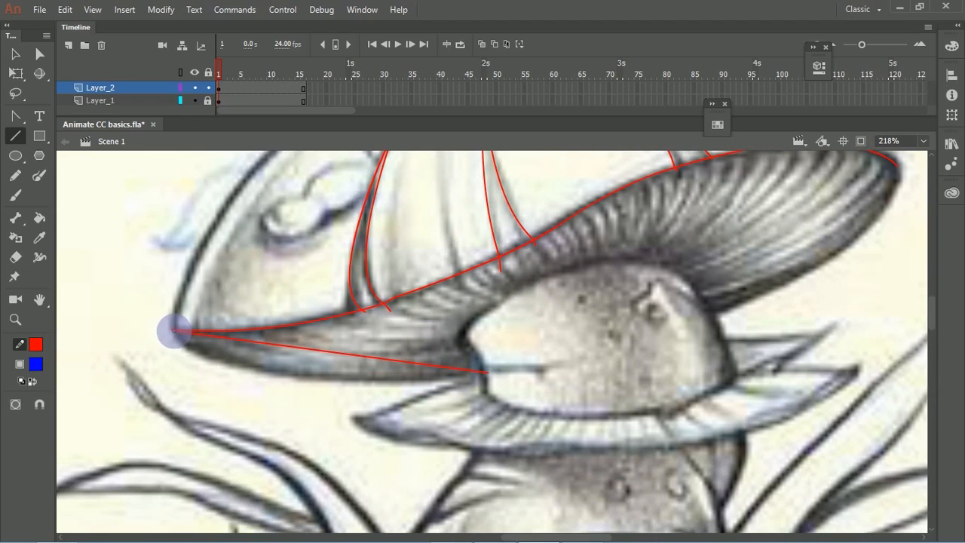
key(v)
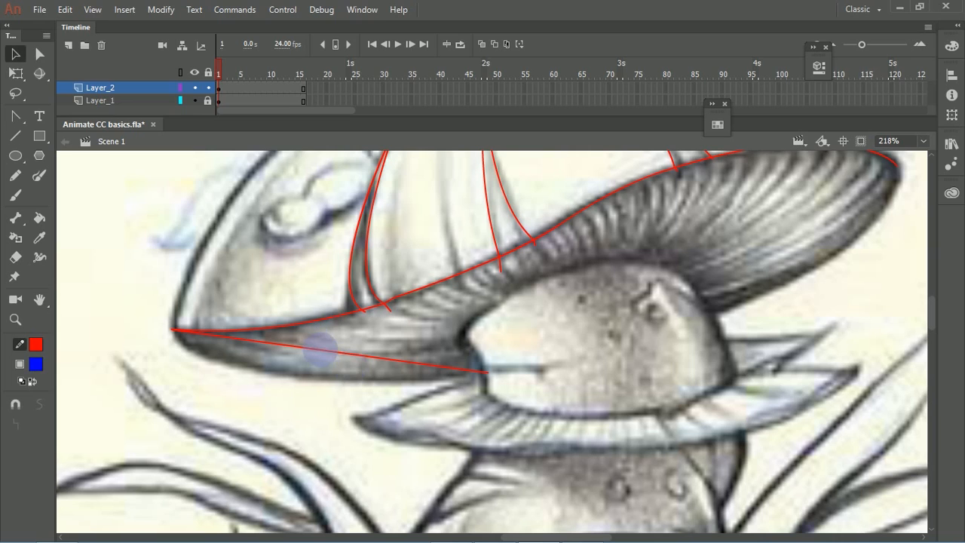
drag(325, 349, 282, 375)
Step: Trim the lower outline's end to the stem and trace the stem's upper left edge with a short bent line crossing it
drag(473, 352, 299, 338)
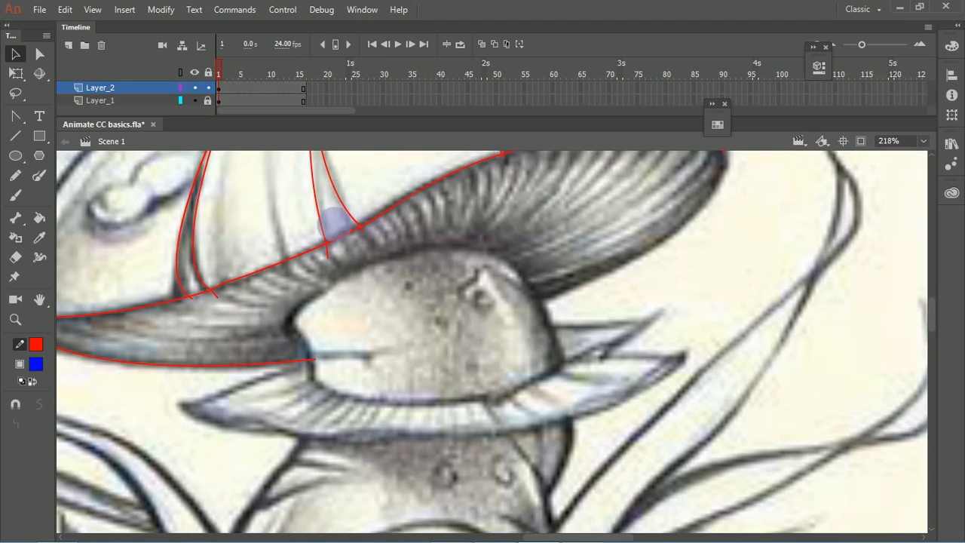
key(n)
drag(288, 320, 306, 362)
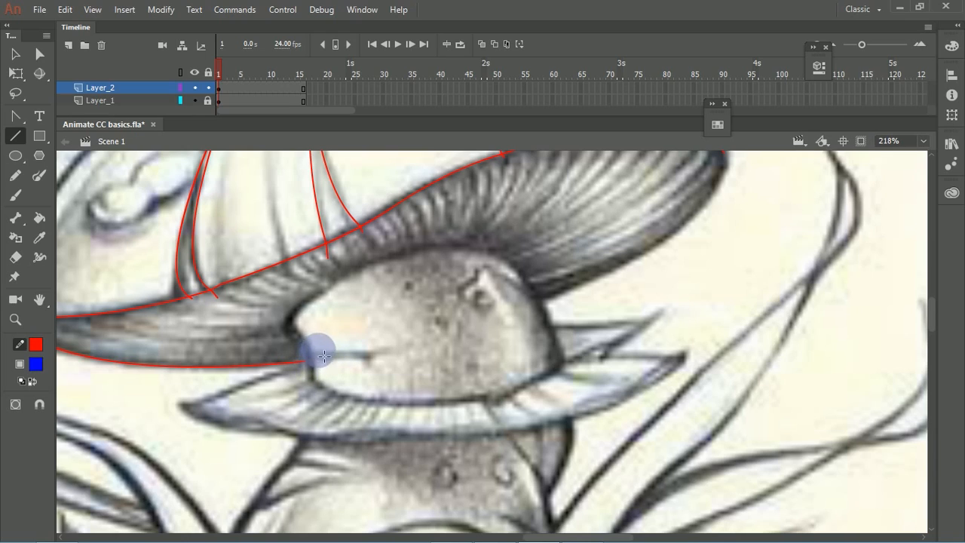
drag(289, 320, 306, 348)
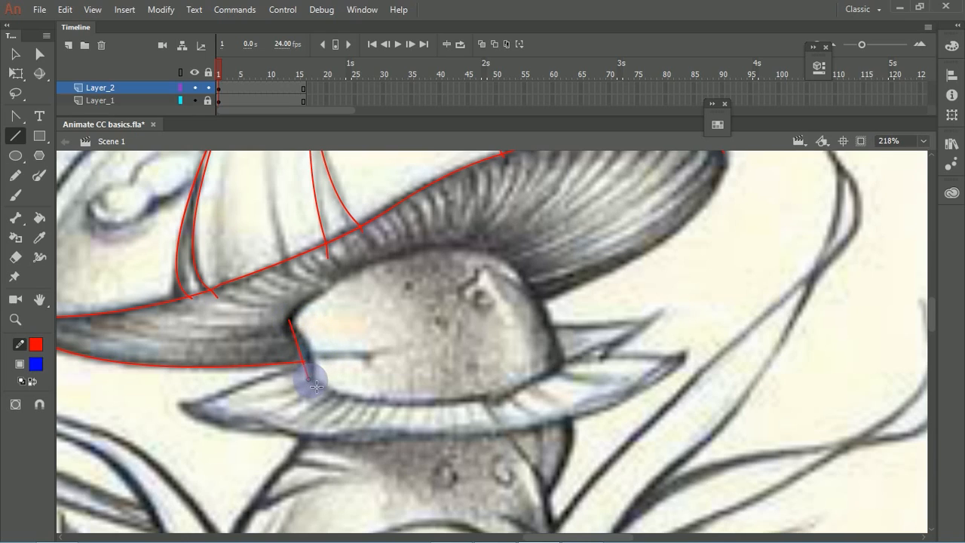
key(v)
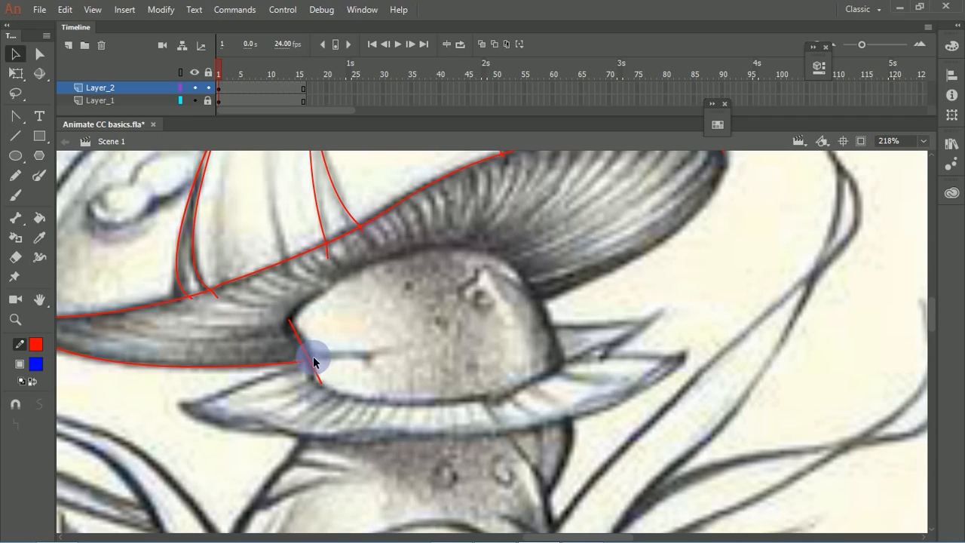
drag(312, 345, 314, 375)
key(n)
drag(289, 325, 336, 294)
drag(430, 281, 415, 253)
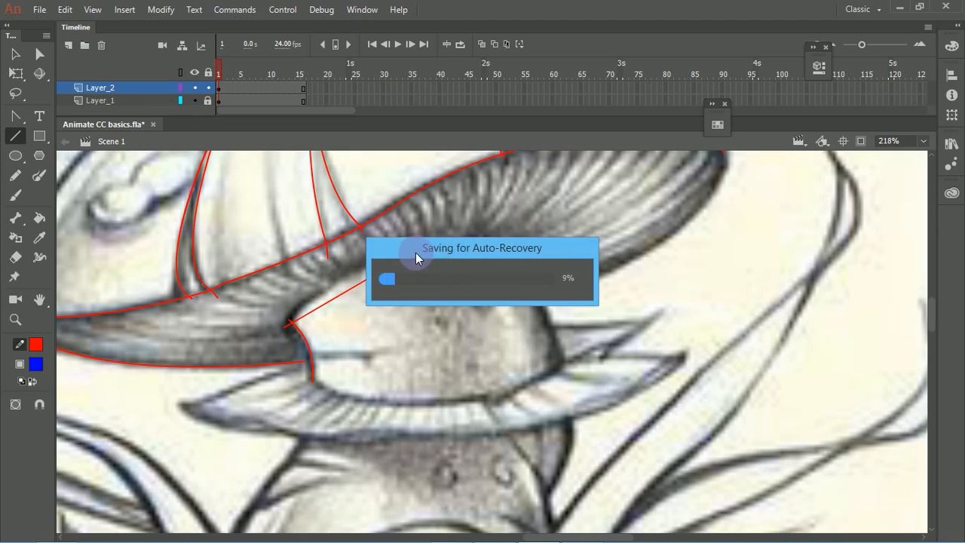
key(ctrl+z)
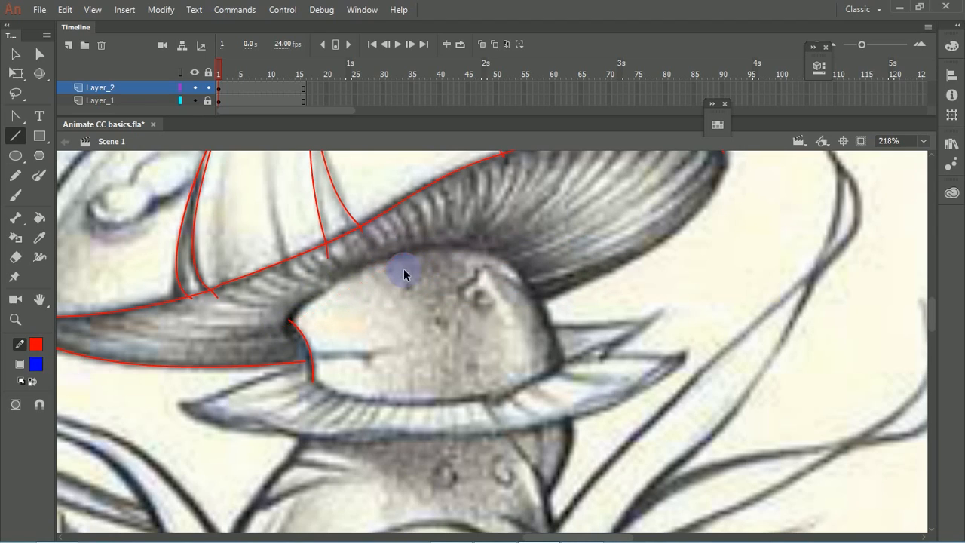
drag(291, 324, 528, 283)
key(v)
drag(448, 298, 413, 255)
key(ctrl+z)
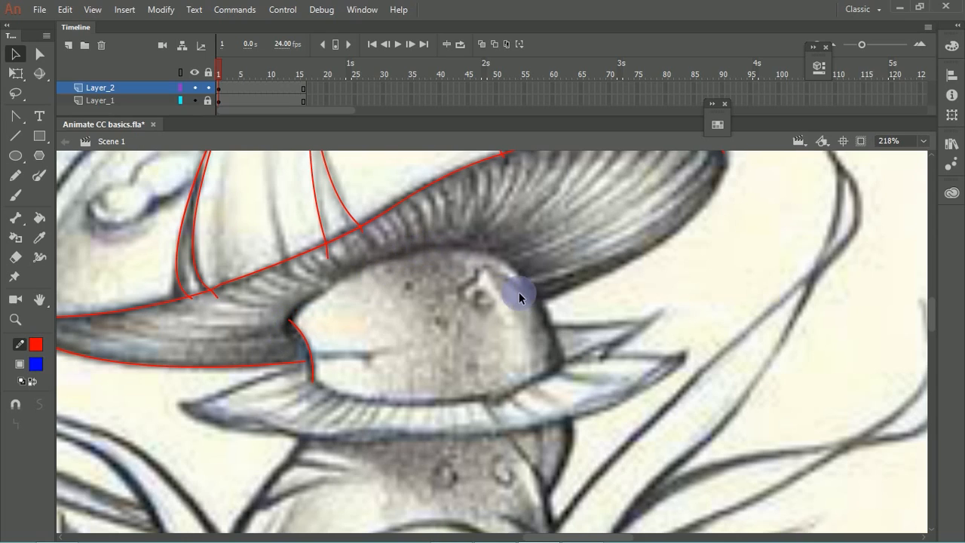
Step: Turn on object snapping and trace the stem's upper arch with two connected lines, bending both and joining the left end to the stem's corner
key(n)
drag(292, 324, 432, 247)
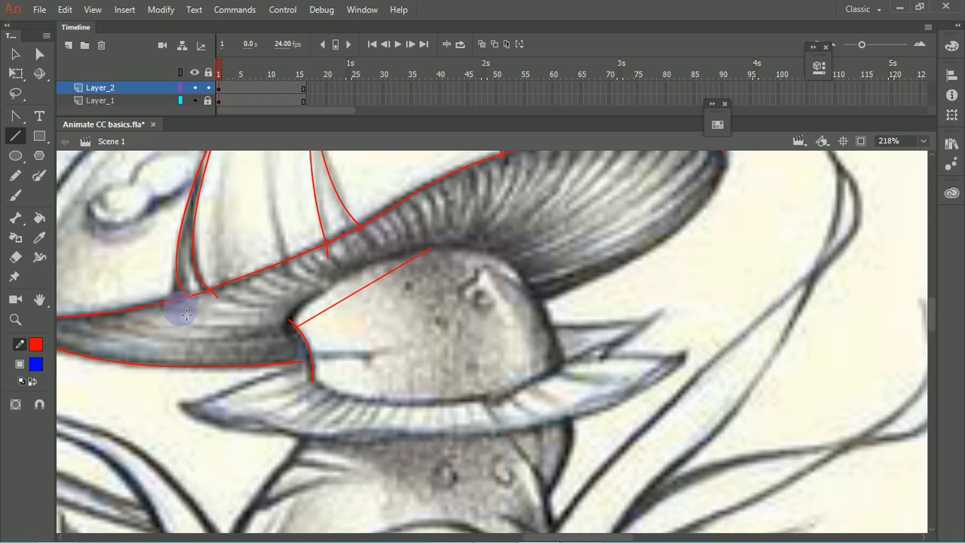
click(40, 405)
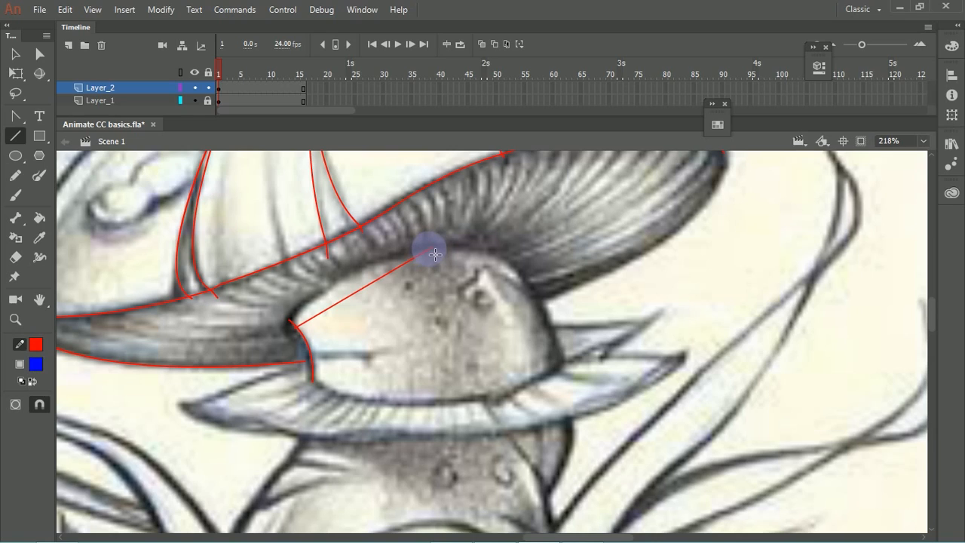
drag(434, 252, 538, 300)
key(v)
drag(484, 271, 512, 268)
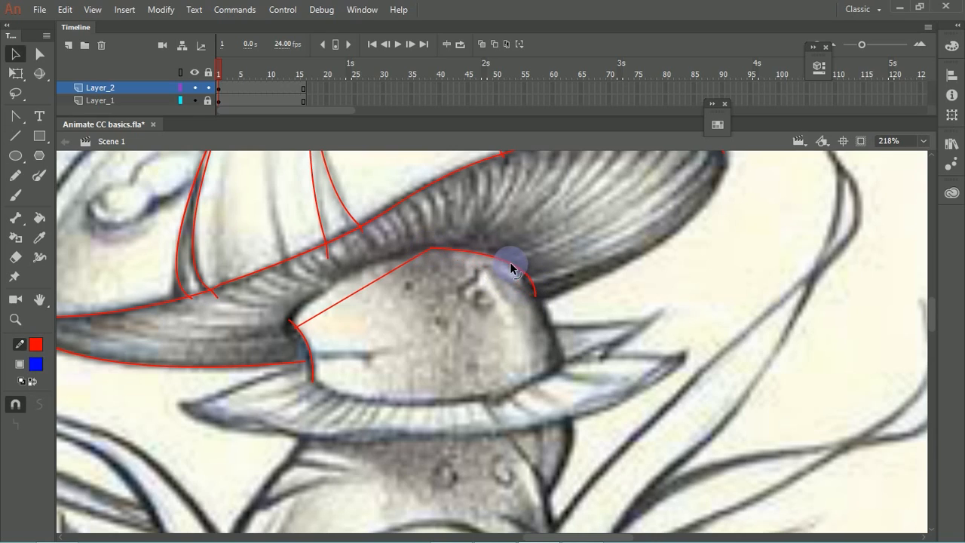
drag(390, 272, 351, 270)
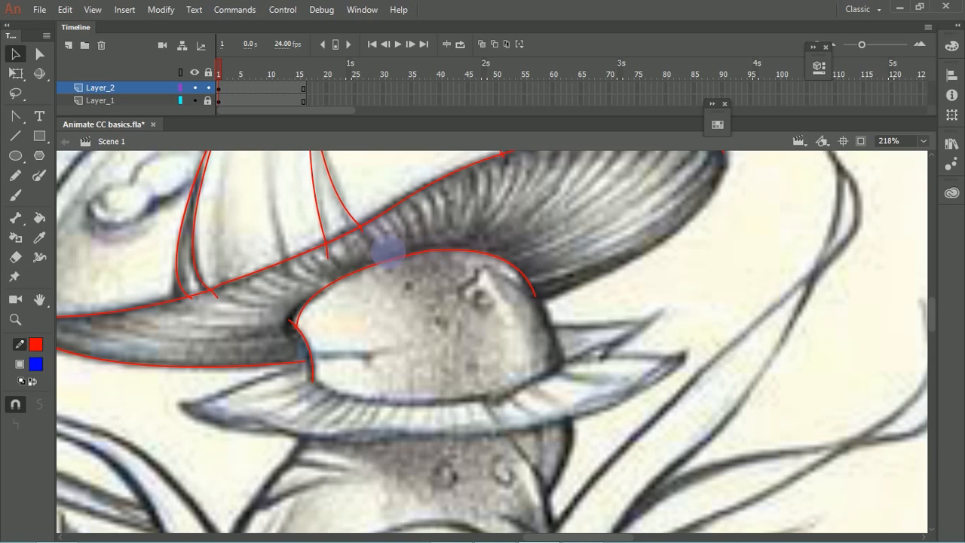
drag(299, 325, 292, 321)
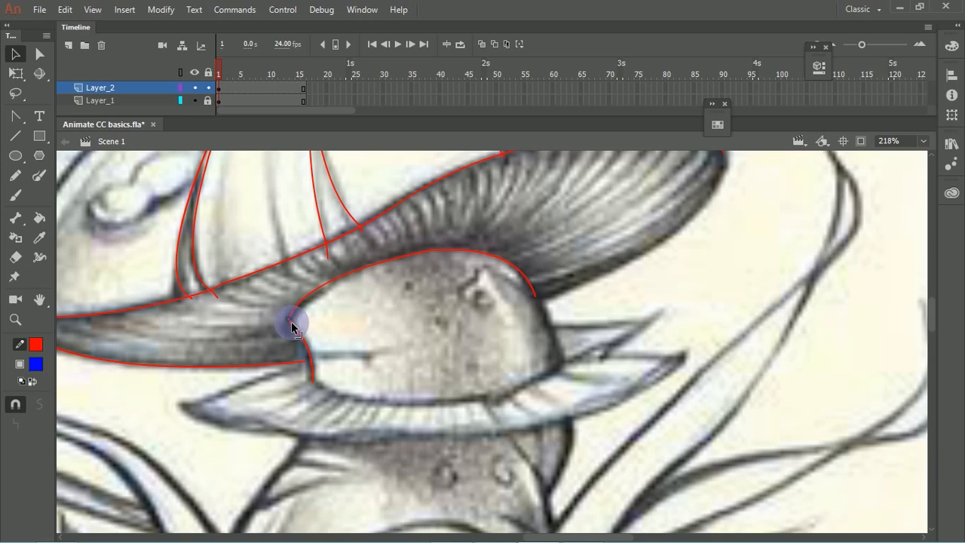
Step: Draw lines down the stem's right edge and along its base to the left edge, bending the base lines to close the outline
key(space)
drag(430, 285, 383, 276)
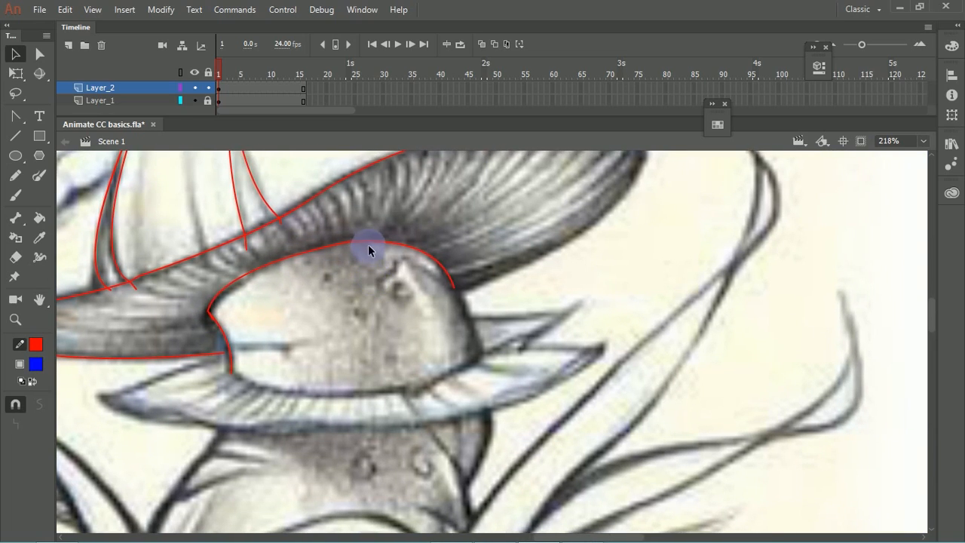
mouse_move(455, 288)
mouse_down()
mouse_move(487, 346)
mouse_move(455, 287)
mouse_move(491, 339)
mouse_move(481, 353)
mouse_up()
key(n)
key(v)
key(n)
mouse_move(232, 372)
mouse_down()
mouse_move(400, 398)
mouse_move(427, 396)
mouse_move(395, 390)
mouse_move(490, 364)
mouse_up()
key(v)
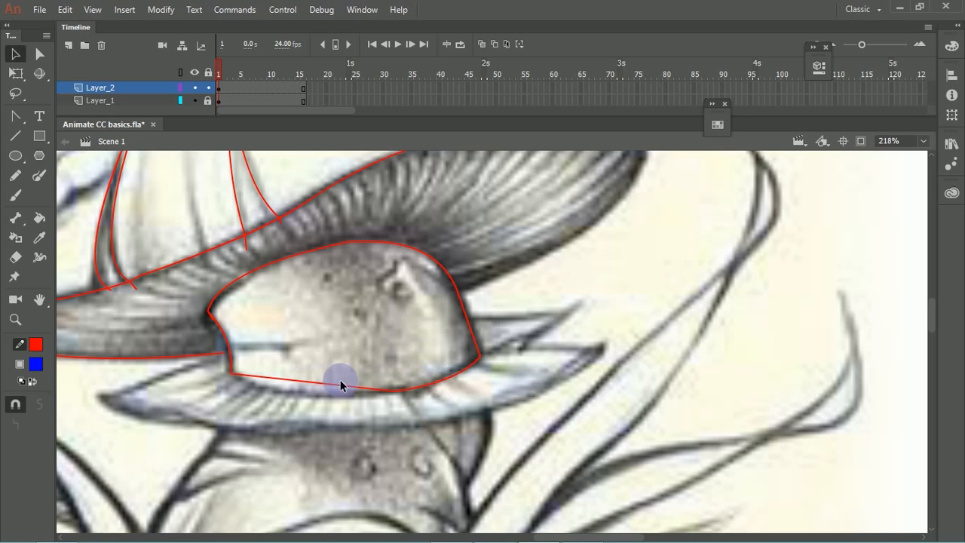
drag(337, 383, 306, 394)
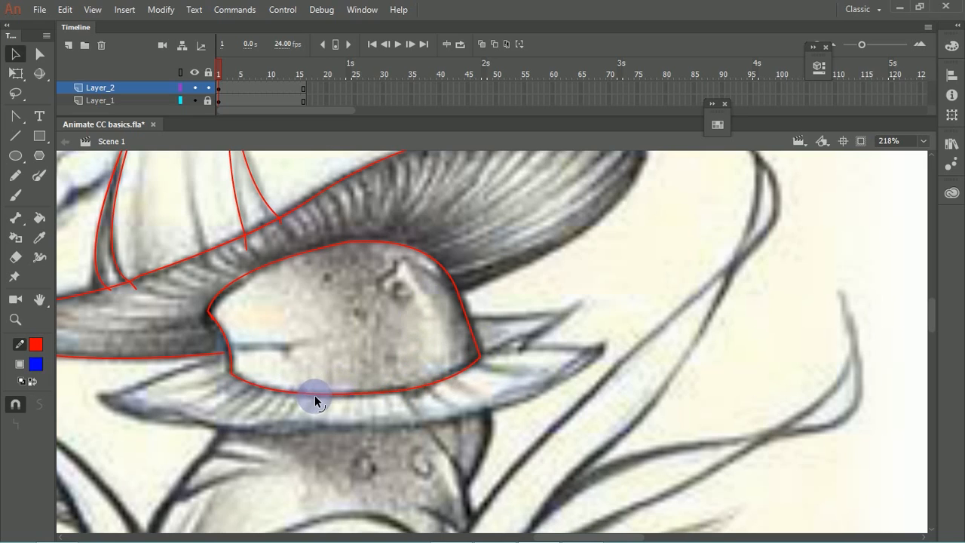
Step: Draw a line from the stem's right edge to the cap's right tip and bend it along the cap's lower outline
drag(397, 321, 297, 395)
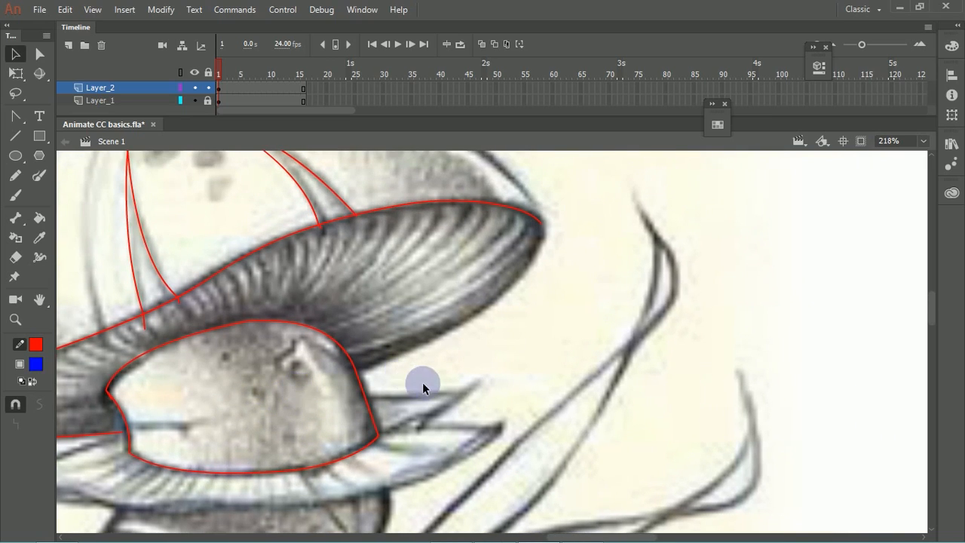
key(n)
drag(358, 370, 541, 223)
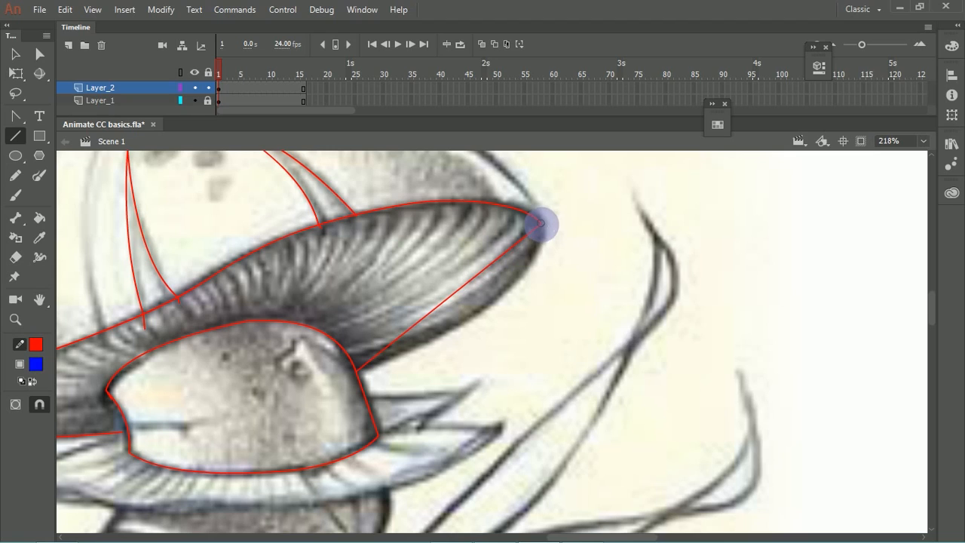
key(v)
drag(480, 273, 529, 288)
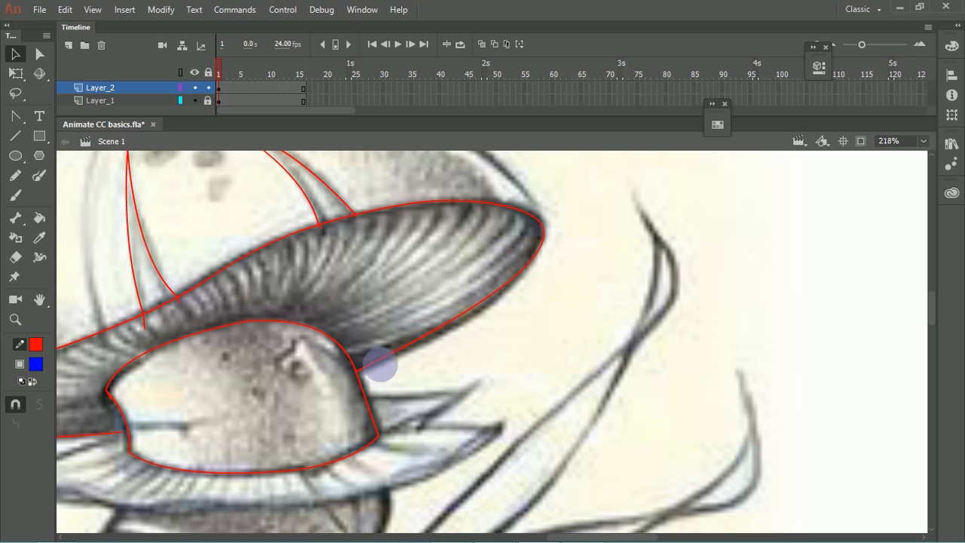
Step: Start a Pen tool path at the cap's left tip and add a curved anchor at the cap's top following the upper outline
drag(401, 270, 486, 369)
mouse_move(342, 260)
mouse_down()
mouse_move(478, 248)
mouse_move(448, 251)
mouse_move(417, 286)
mouse_up()
drag(146, 410, 187, 376)
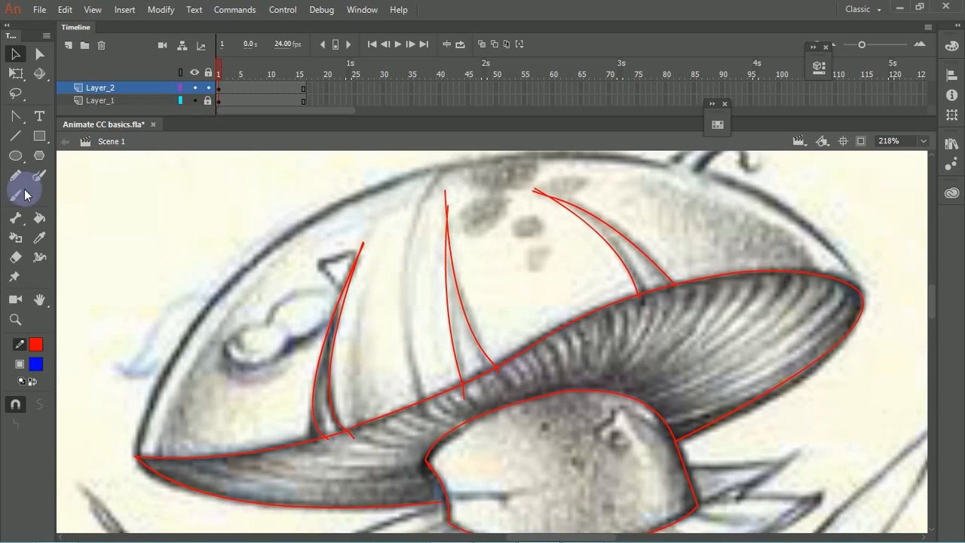
drag(10, 125, 75, 117)
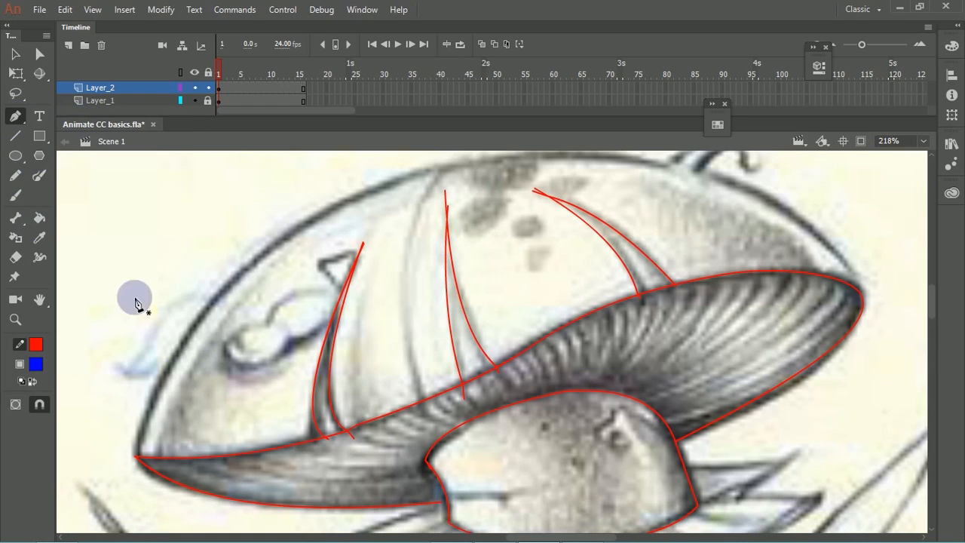
click(137, 456)
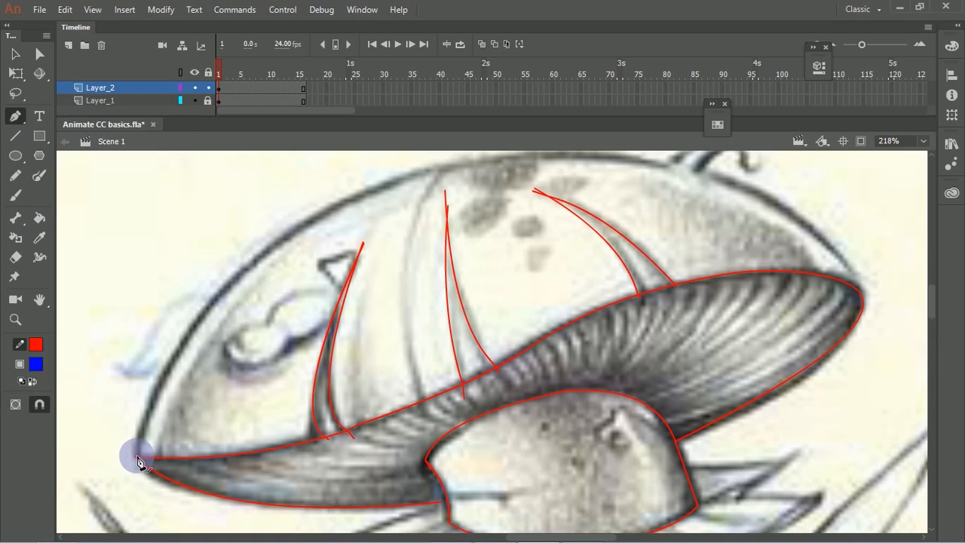
click(135, 457)
drag(339, 245, 267, 308)
mouse_move(433, 219)
mouse_down()
mouse_move(716, 202)
mouse_move(736, 189)
mouse_up()
drag(510, 226, 410, 232)
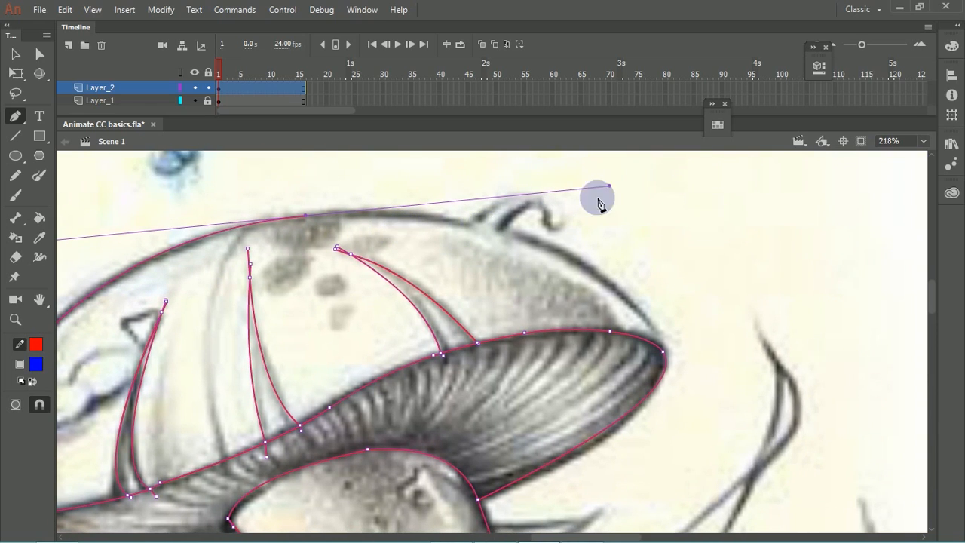
drag(608, 186, 389, 206)
click(473, 225)
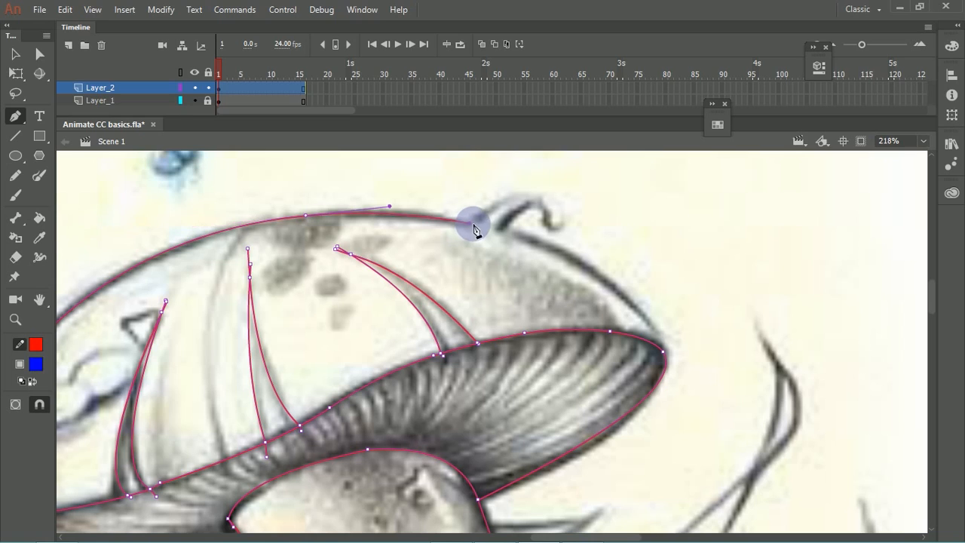
key(ctrl+z)
key(ctrl+z)
drag(403, 229, 508, 266)
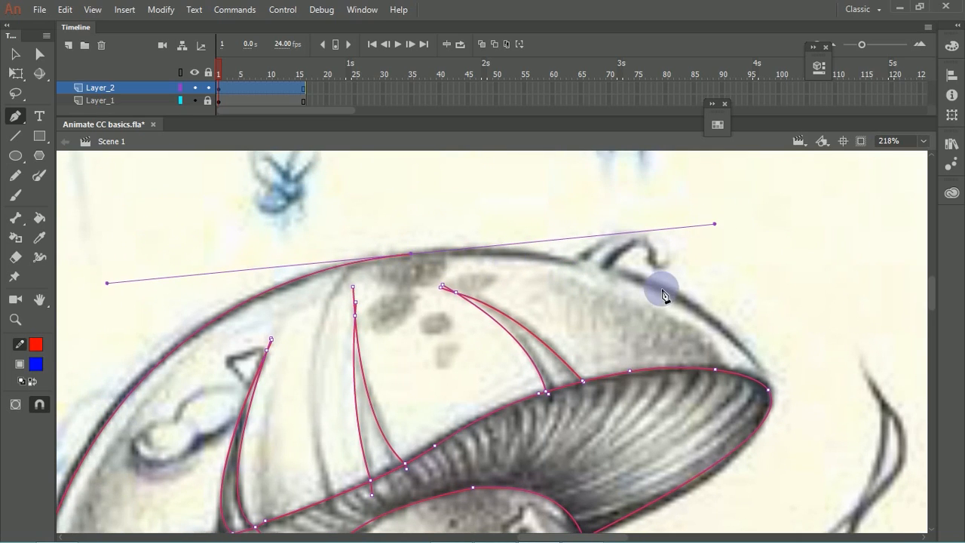
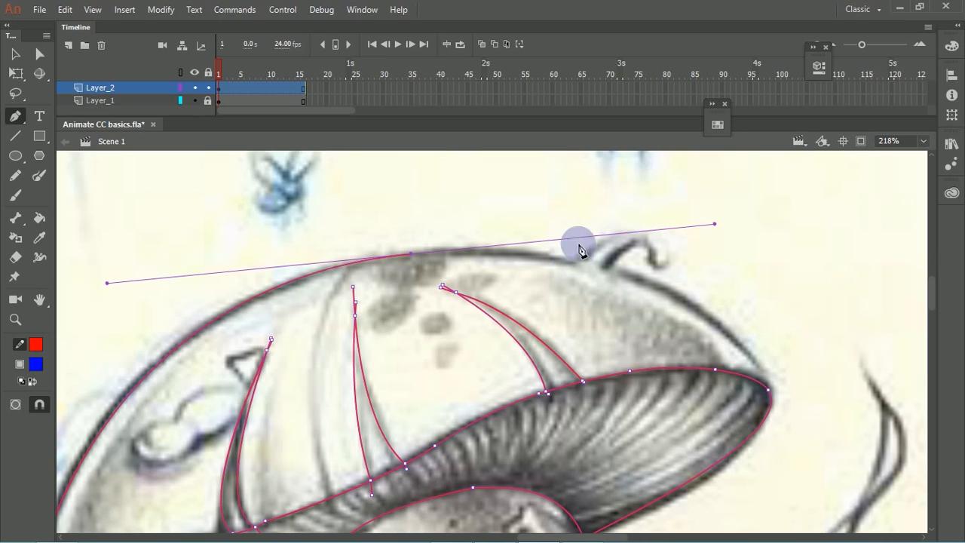
Step: Shorten the last curve handle and continue the Pen path along the cap's upper edge and over the curl's outer side
drag(716, 226, 502, 249)
click(579, 262)
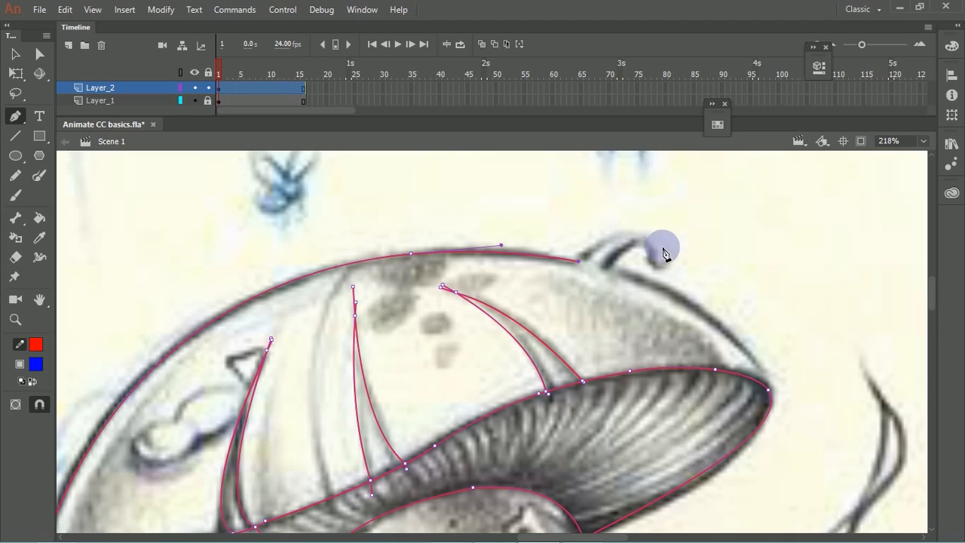
mouse_move(653, 234)
mouse_down()
mouse_move(685, 262)
mouse_move(668, 246)
mouse_up()
drag(678, 265, 676, 265)
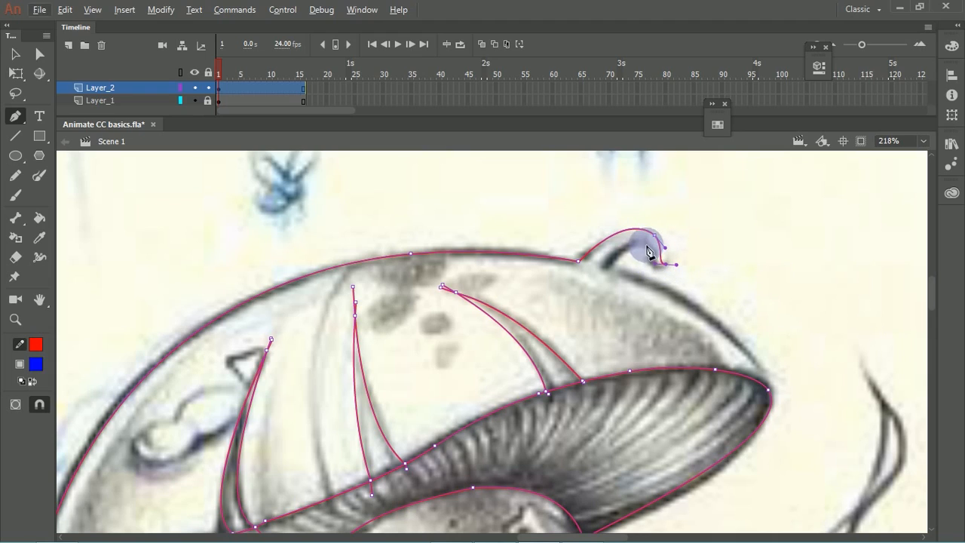
Step: Continue the Pen path around the curl's tip and back along its inner side to where it meets the cap
key(z)
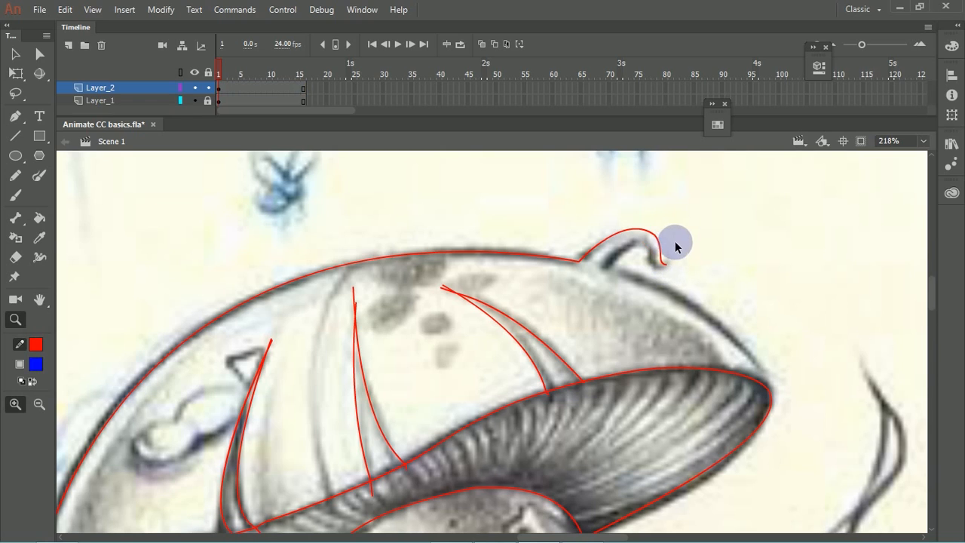
click(675, 246)
drag(711, 237, 576, 328)
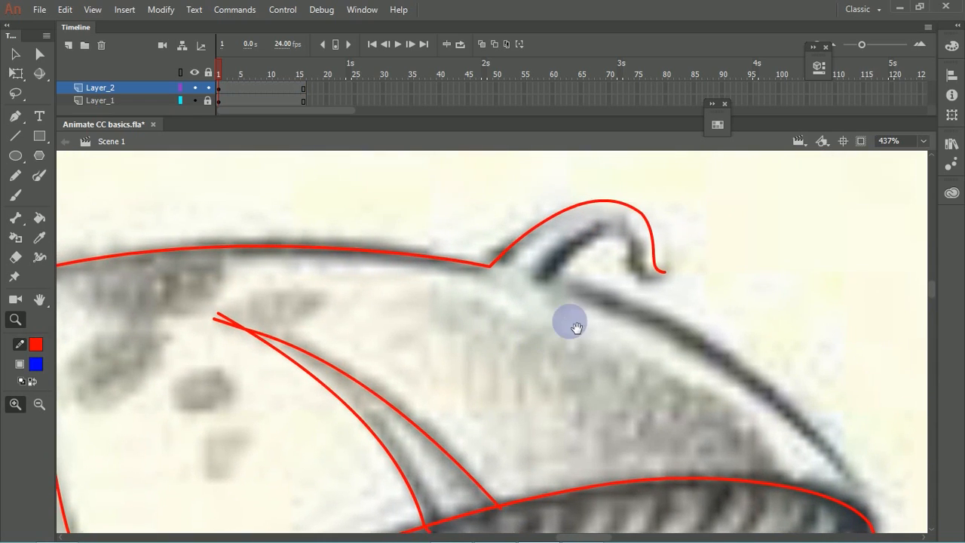
key(p)
click(662, 272)
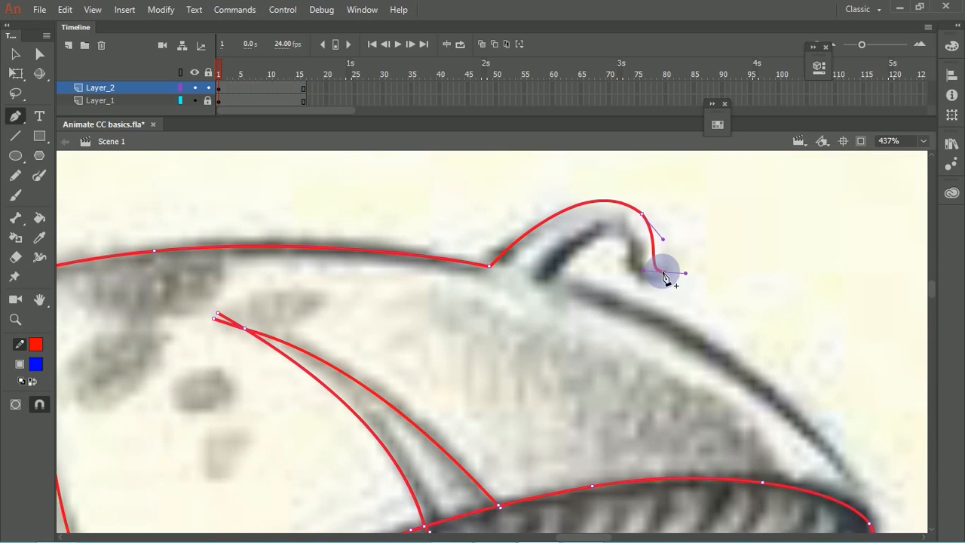
drag(662, 276, 638, 253)
drag(621, 205, 619, 206)
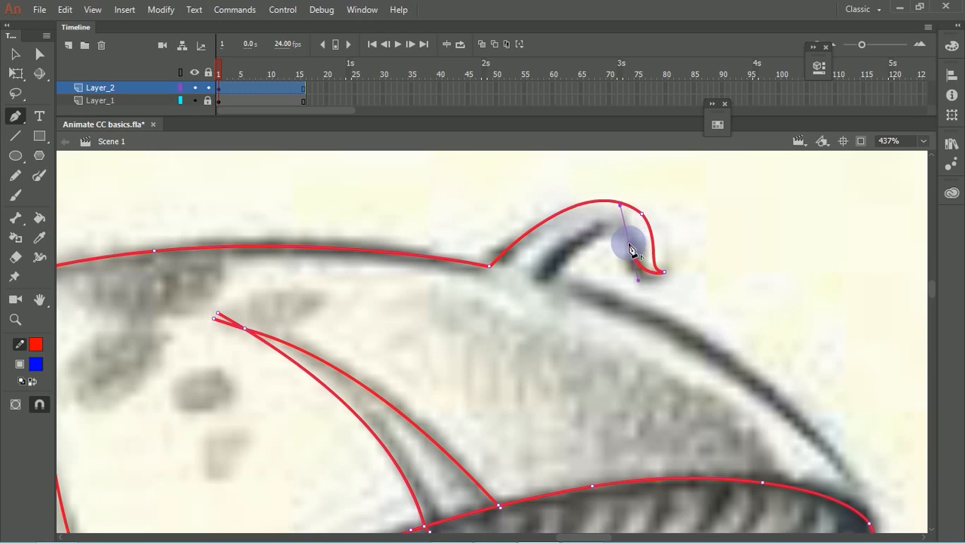
drag(591, 232, 557, 254)
Step: Finish the cap outline with a curved Pen segment from the curl's base down to the cap's right tip
key(space)
drag(598, 299, 427, 173)
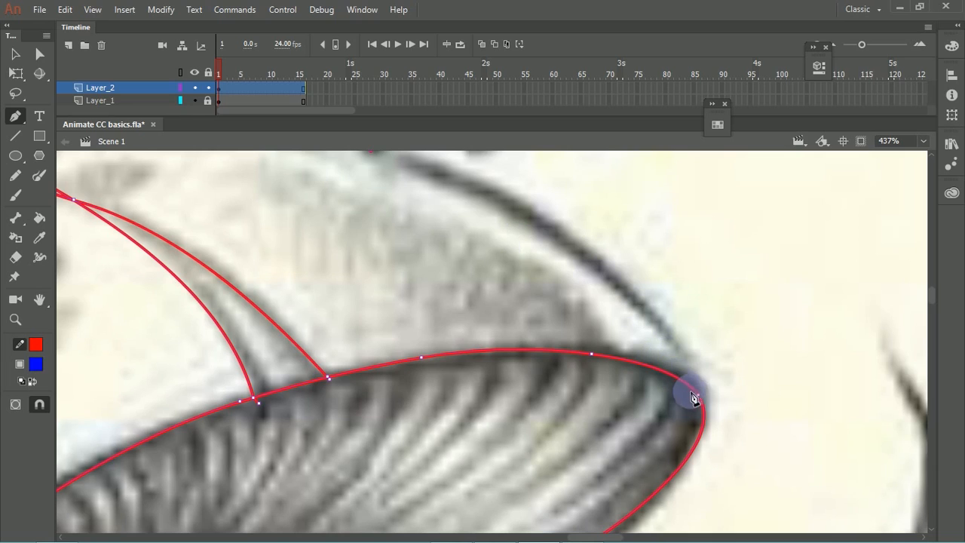
drag(699, 395, 772, 526)
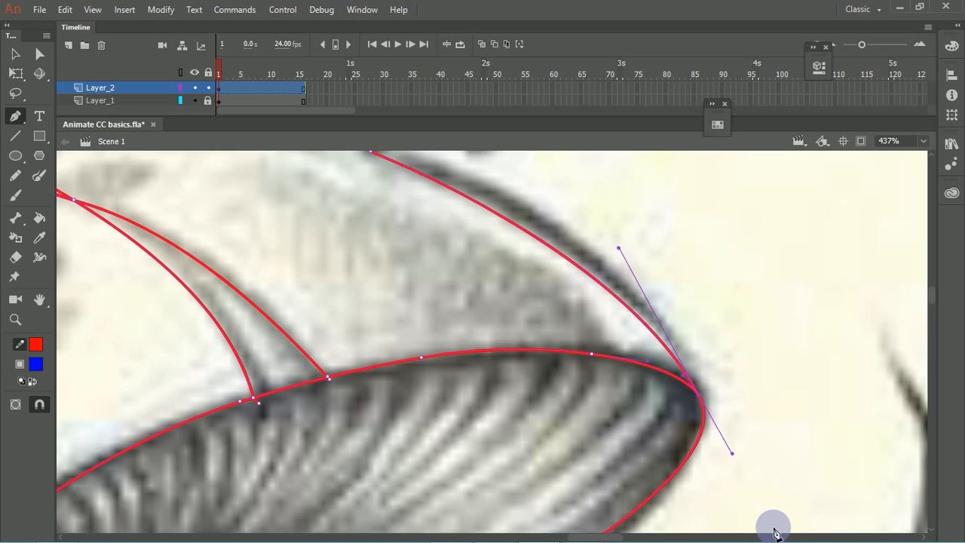
key(ctrl+minus)
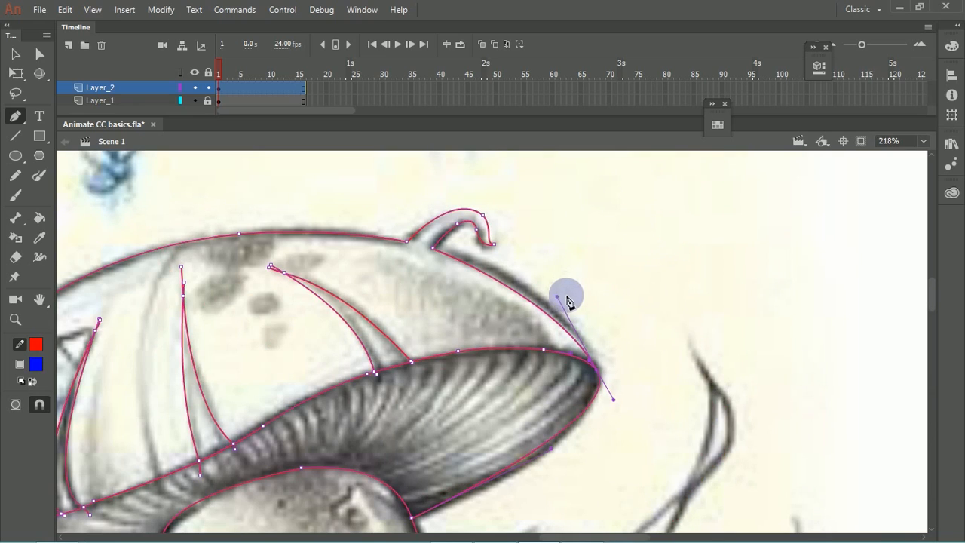
Step: Use the Selection tool to adjust the corner at the curl's base and bend the adjoining cap line towards the sketch
key(v)
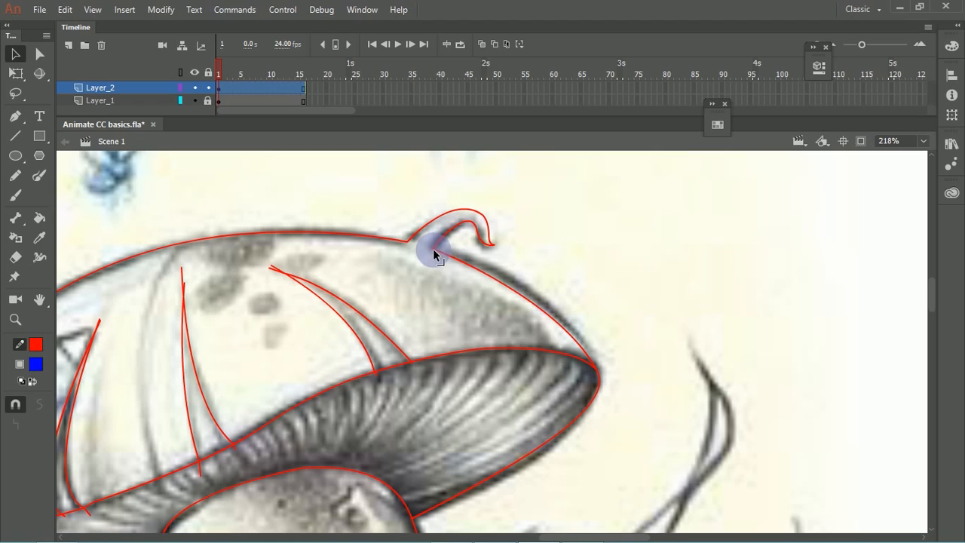
drag(433, 249, 434, 250)
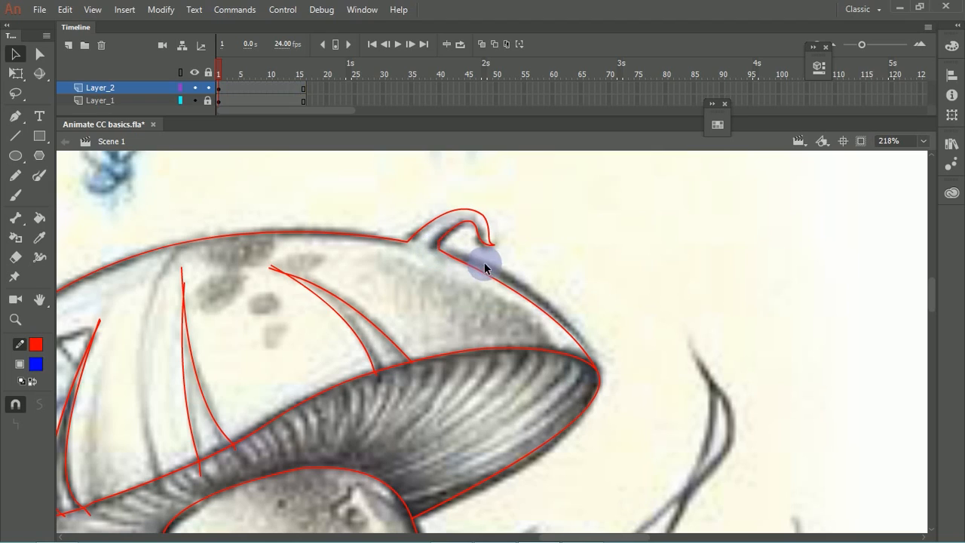
drag(481, 273, 488, 274)
Step: Extend the open end of the cap's lower edge line across the stem outline with the Pencil tool
key(space)
drag(391, 377, 508, 217)
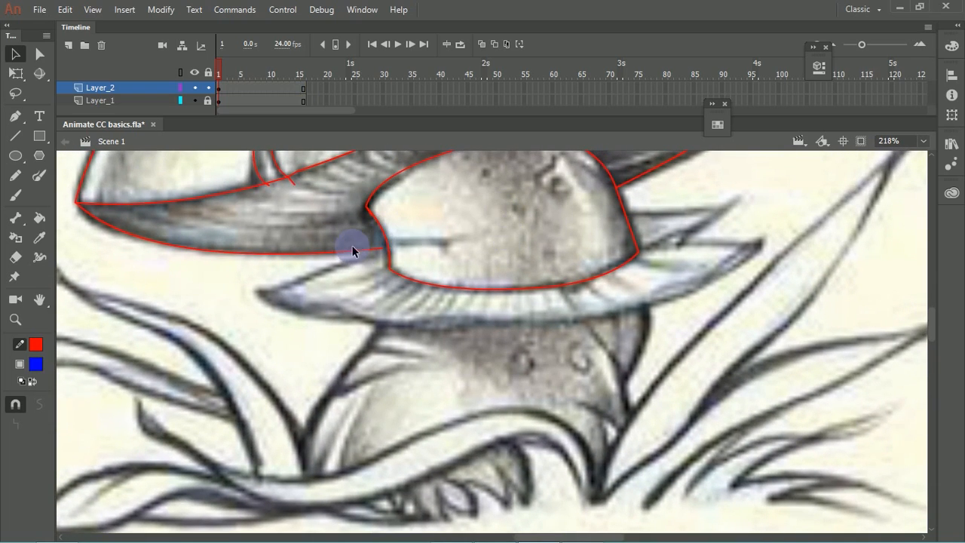
click(20, 180)
key(ctrl+space)
drag(189, 225, 466, 365)
drag(478, 289, 368, 249)
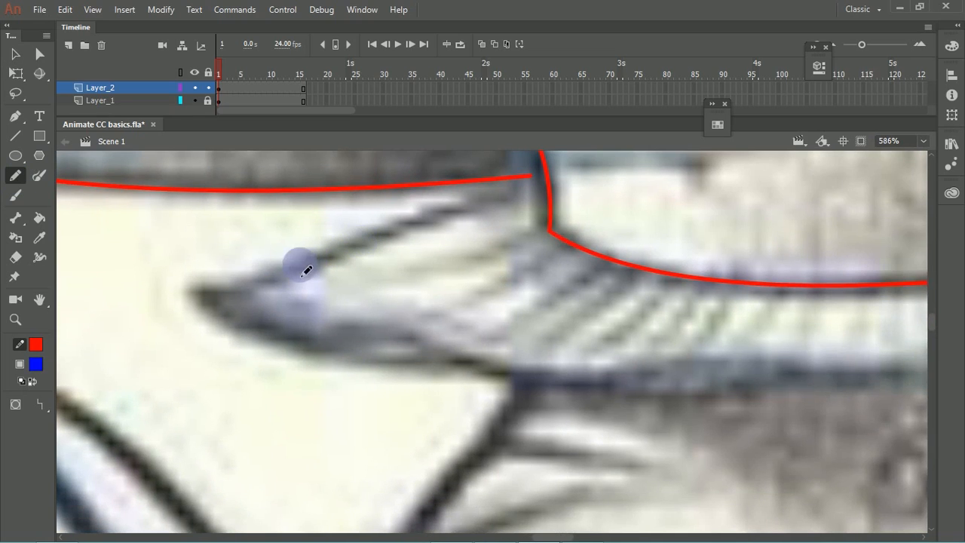
mouse_move(174, 287)
mouse_down()
mouse_move(234, 294)
mouse_move(545, 179)
mouse_up()
key(ctrl+z)
key(ctrl+z)
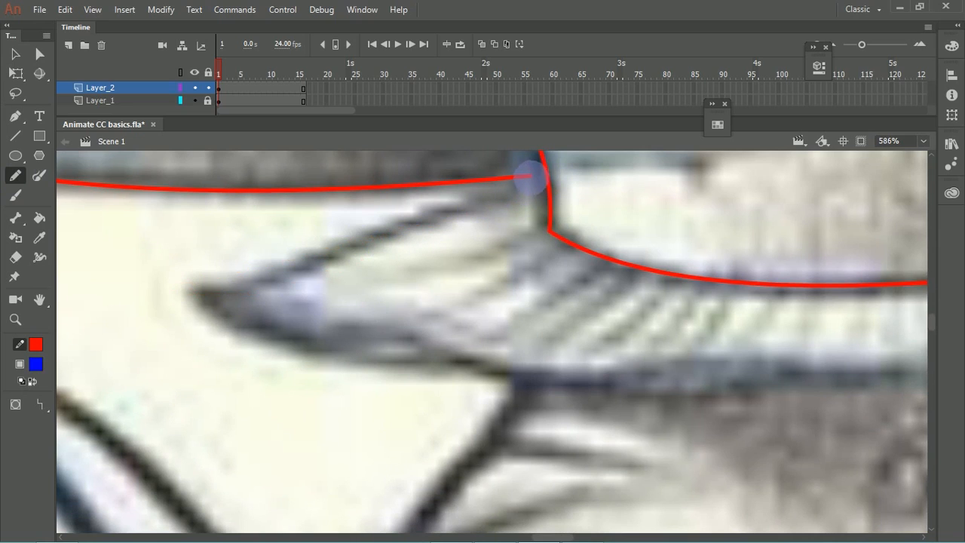
drag(531, 177, 553, 176)
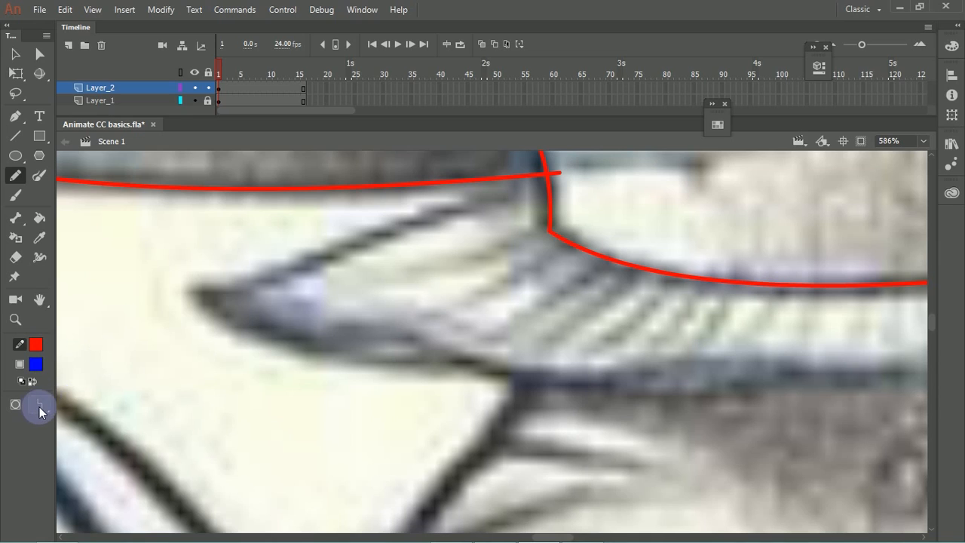
Step: Undo the straightened pencil stroke on the skirt's left side and set the Pencil mode to Smooth
mouse_move(190, 284)
mouse_down()
mouse_move(211, 296)
mouse_move(573, 196)
mouse_up()
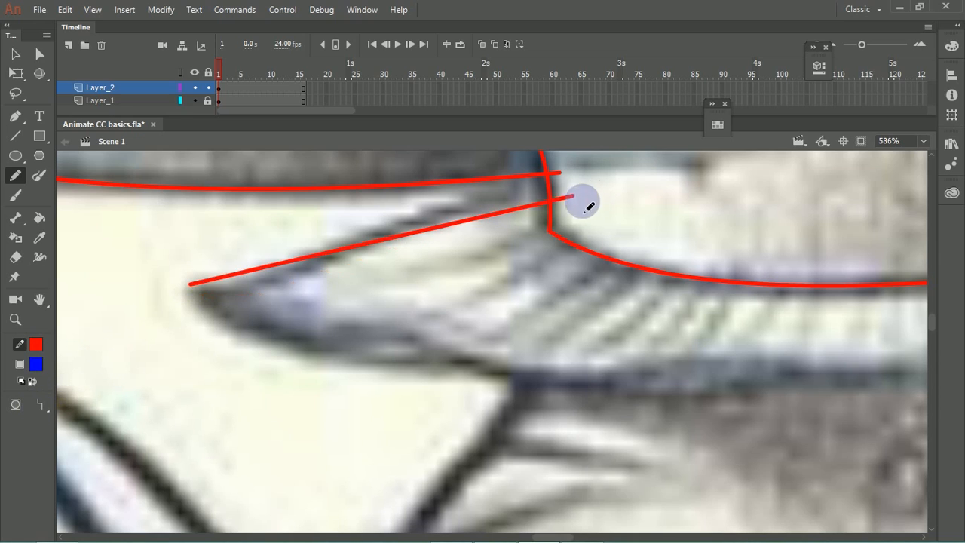
key(ctrl+z)
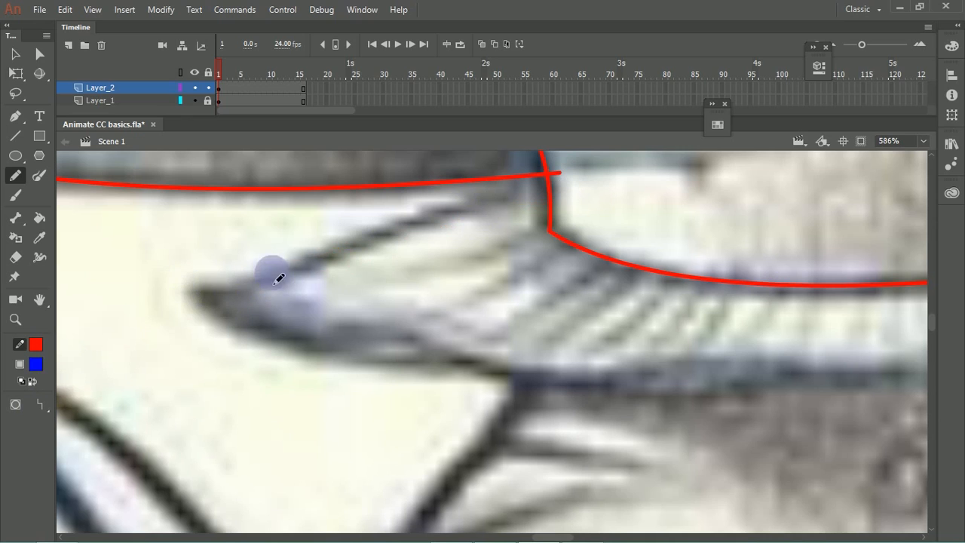
click(45, 406)
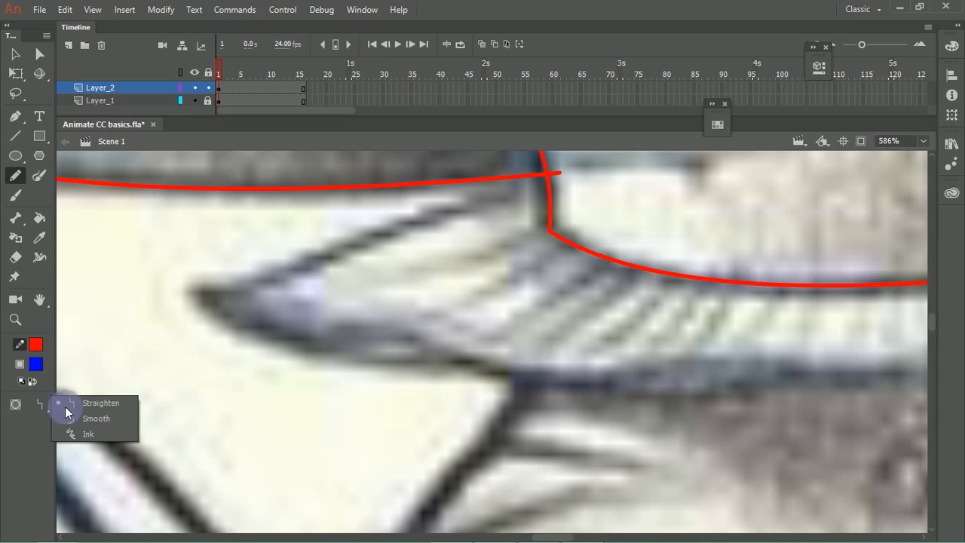
click(100, 420)
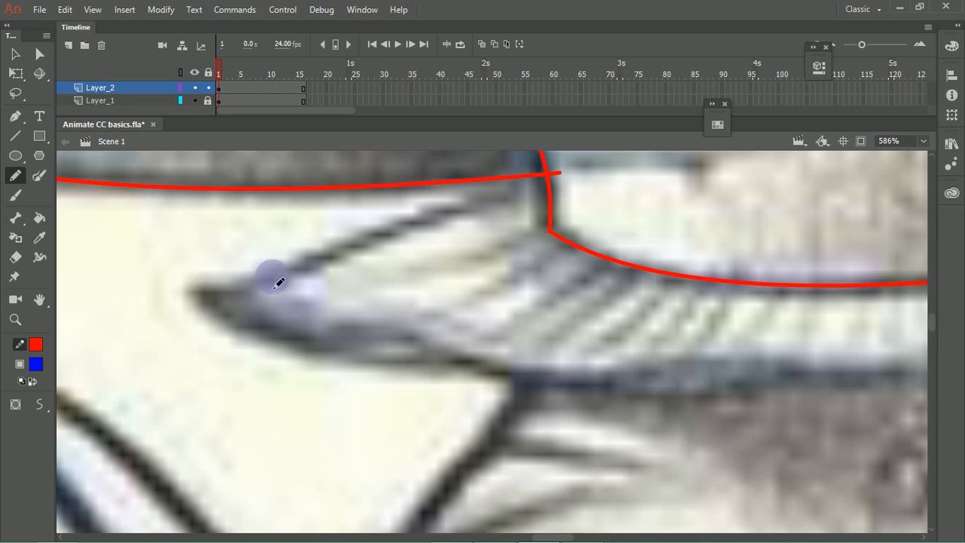
Step: Try to trace the upper edge of the skirt's left side with smoothed pencil strokes
drag(181, 290, 562, 195)
key(ctrl+z)
drag(184, 286, 431, 228)
drag(485, 214, 626, 178)
key(ctrl+z)
mouse_move(189, 286)
mouse_down()
mouse_move(264, 298)
mouse_move(582, 177)
mouse_up()
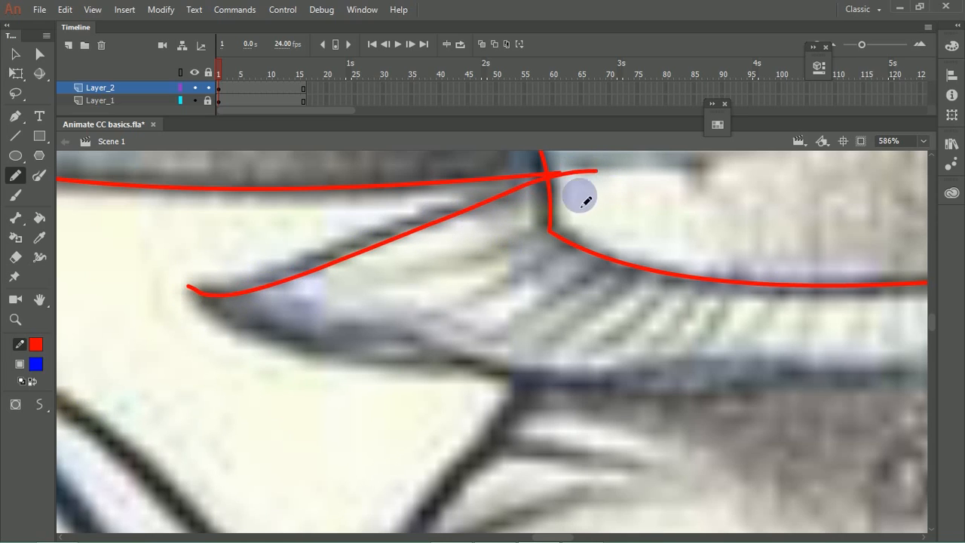
key(ctrl+z)
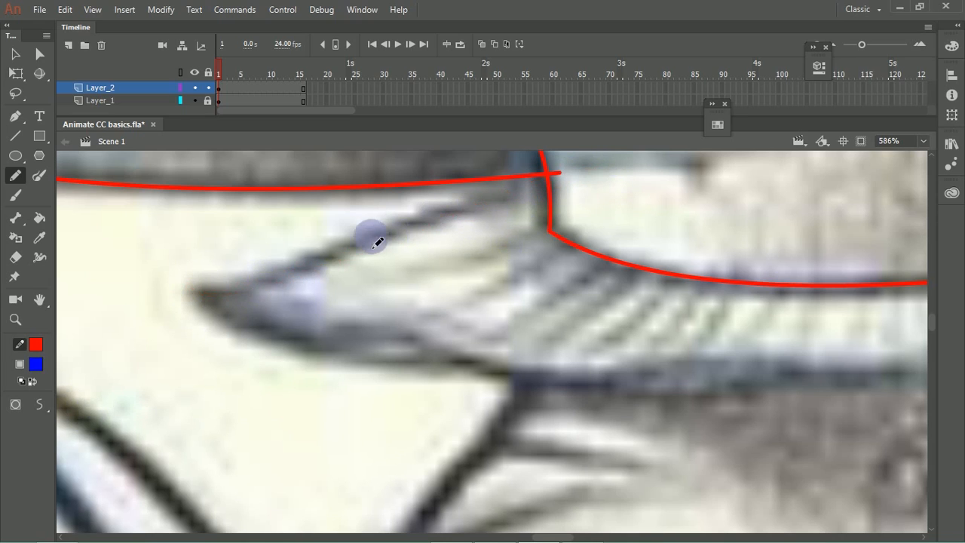
Step: Adjust the Pencil's smoothing amount and trace the upper edge of the skirt's left side across the stem outline
click(37, 404)
click(811, 73)
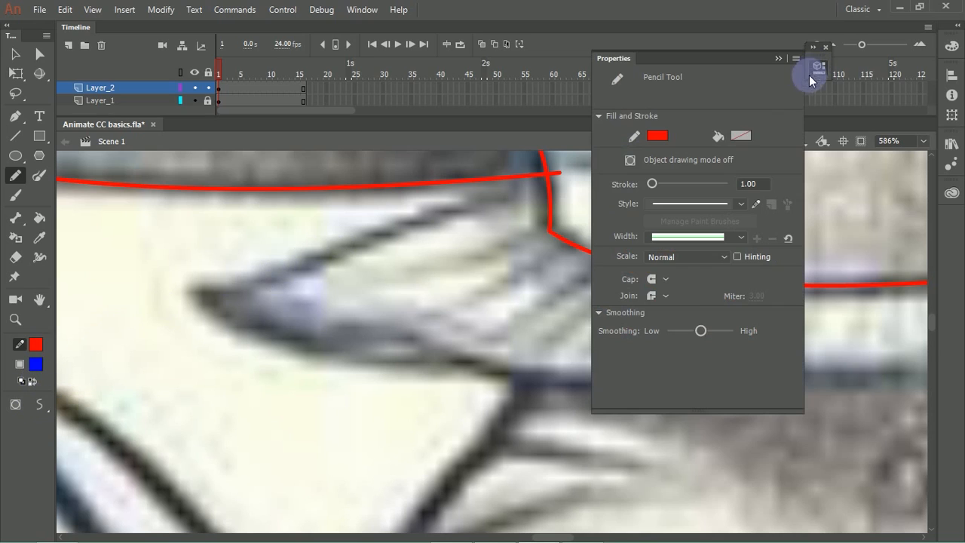
drag(712, 331, 716, 331)
click(775, 59)
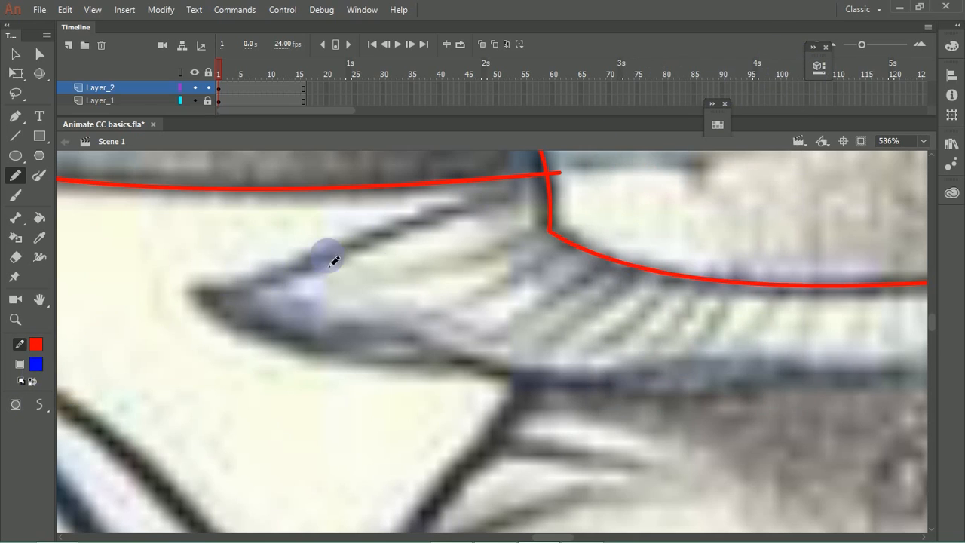
mouse_move(183, 283)
mouse_down()
mouse_move(286, 278)
mouse_move(448, 213)
mouse_move(612, 195)
mouse_up()
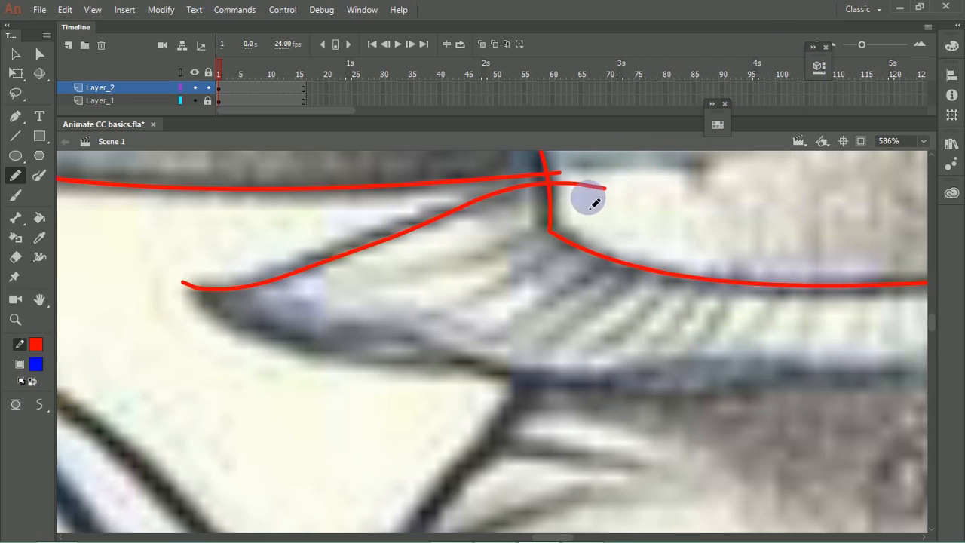
Step: Draw the upper edge of the skirt's rear flap on the stem's right side with the Pencil tool
key(ctrl+minus)
mouse_move(538, 334)
mouse_down()
mouse_move(322, 301)
mouse_move(304, 354)
mouse_up()
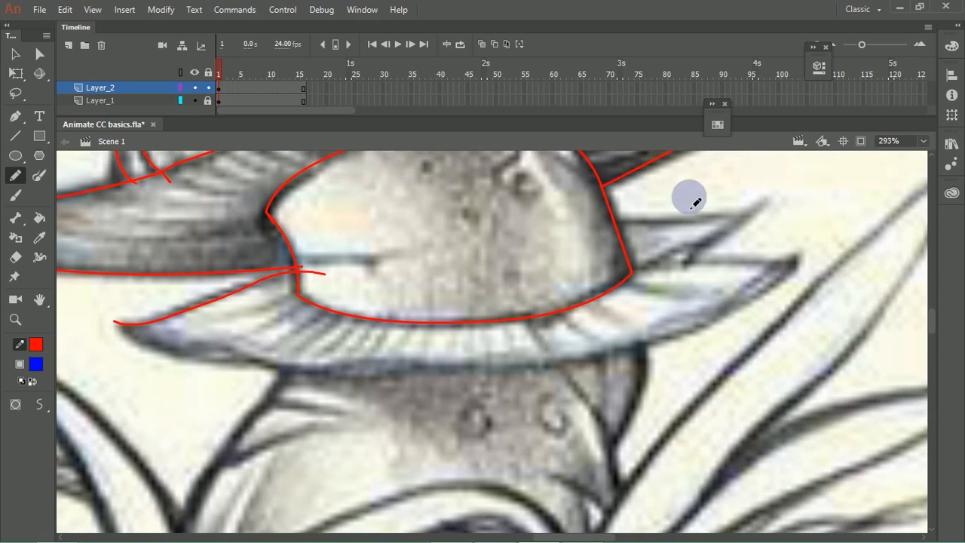
mouse_move(603, 217)
mouse_down()
mouse_move(671, 228)
mouse_move(788, 212)
mouse_up()
key(ctrl+z)
mouse_move(605, 216)
mouse_down()
mouse_move(782, 219)
mouse_move(575, 218)
mouse_up()
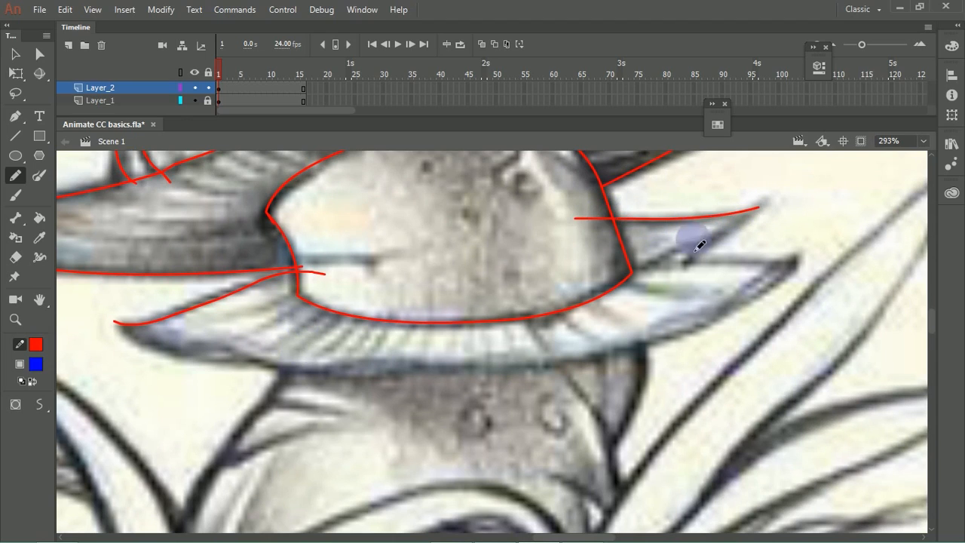
Step: Draw the rear flap's lower edge from its tip to the stem, then smooth that stroke
drag(748, 200, 634, 269)
key(ctrl+z)
mouse_move(759, 193)
mouse_down()
mouse_move(715, 241)
mouse_move(641, 268)
mouse_up()
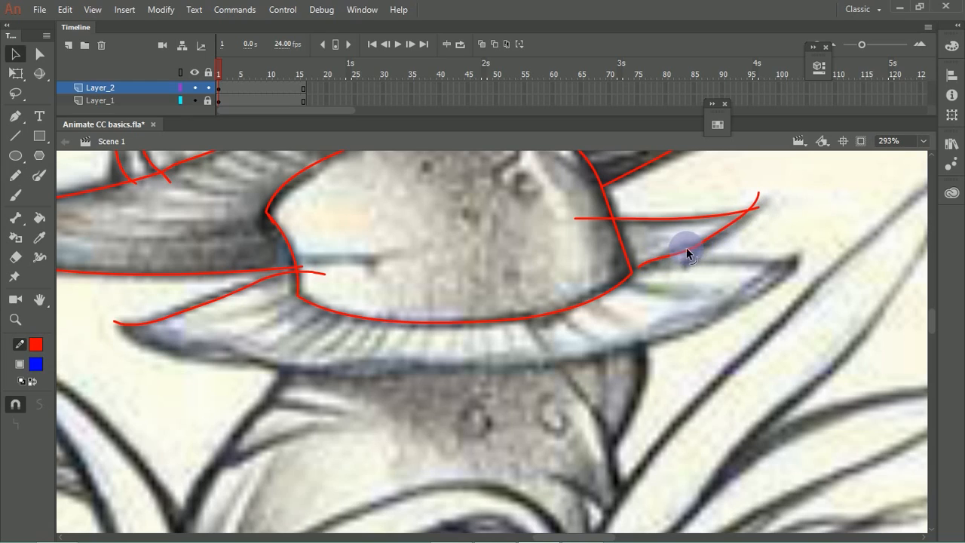
click(682, 253)
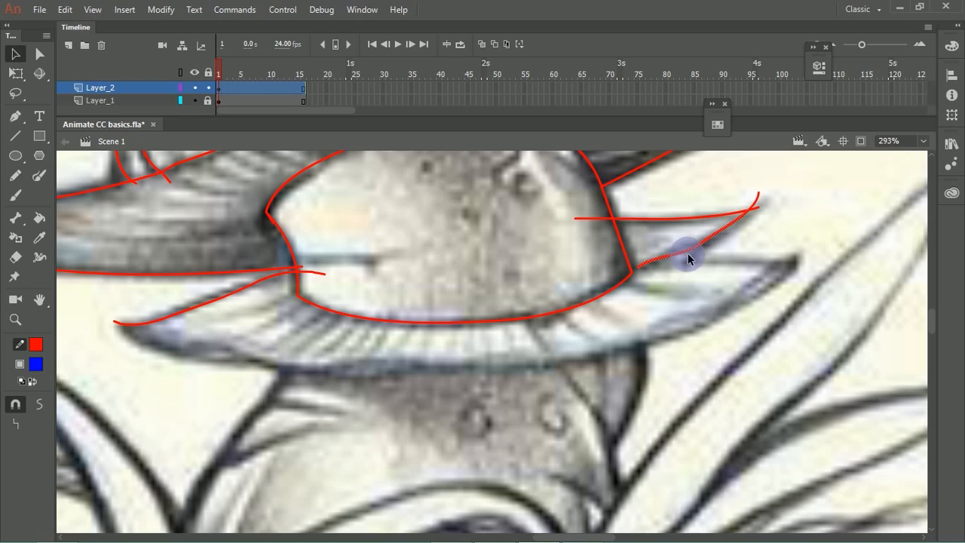
click(40, 403)
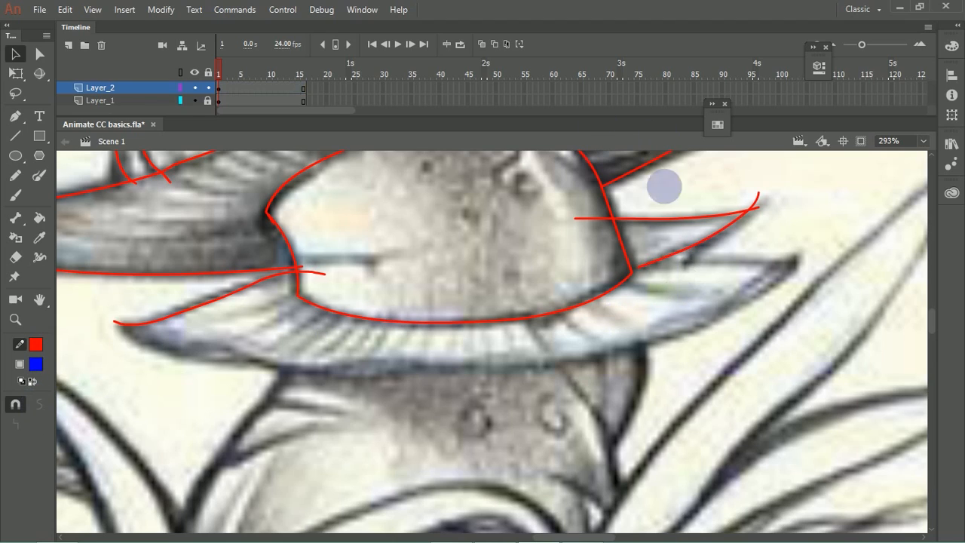
Step: Draw the skirt's front upper edge right of the stem and its long lower edge from tip to tip with the Pencil
key(p)
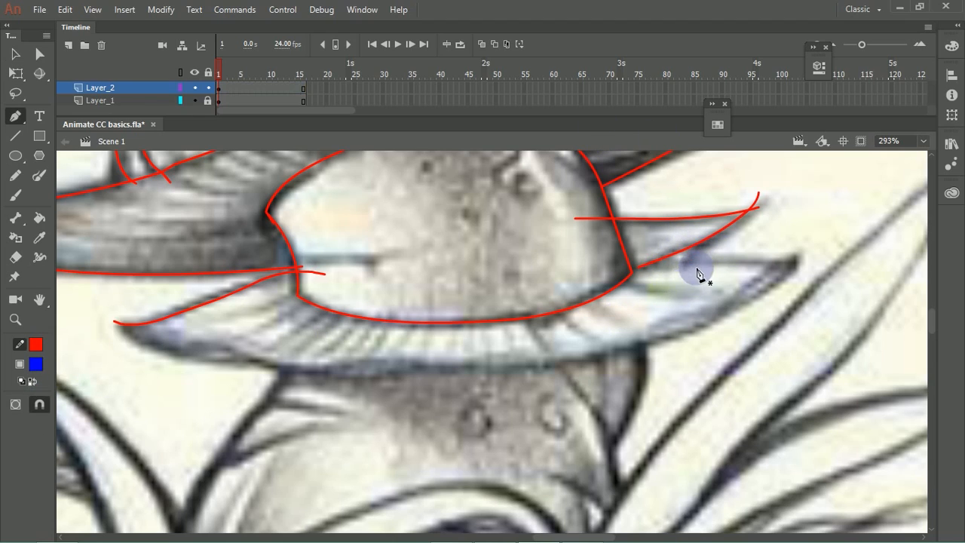
key(y)
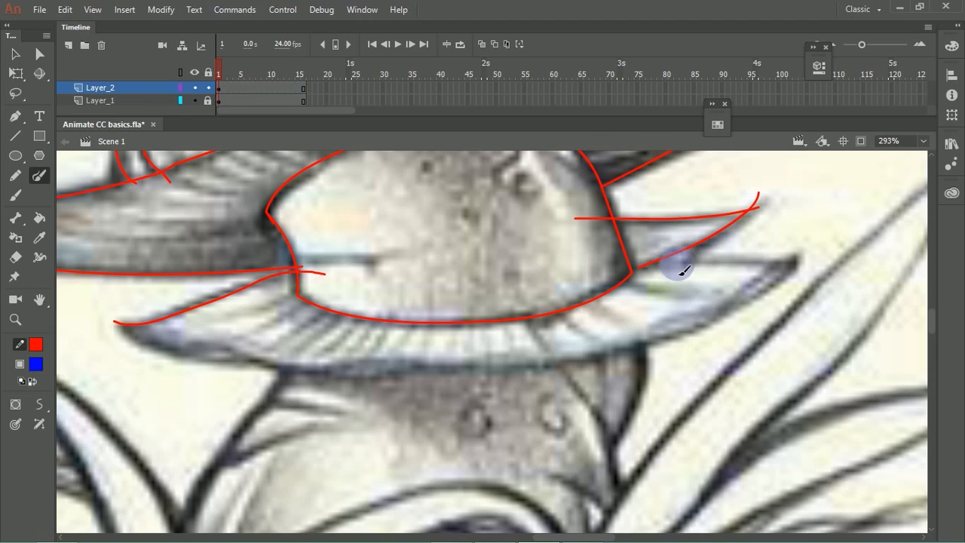
click(15, 174)
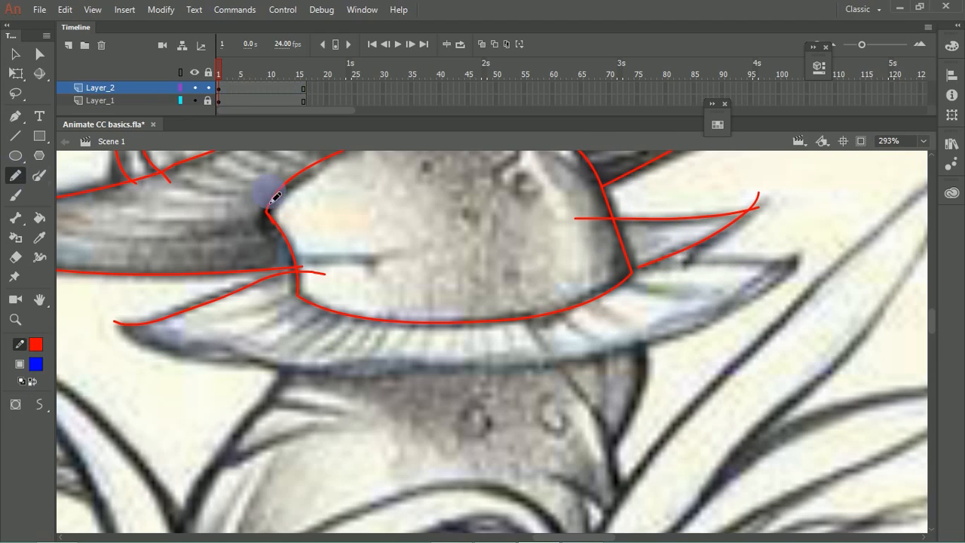
mouse_move(661, 261)
mouse_down()
mouse_move(690, 266)
mouse_move(807, 255)
mouse_up()
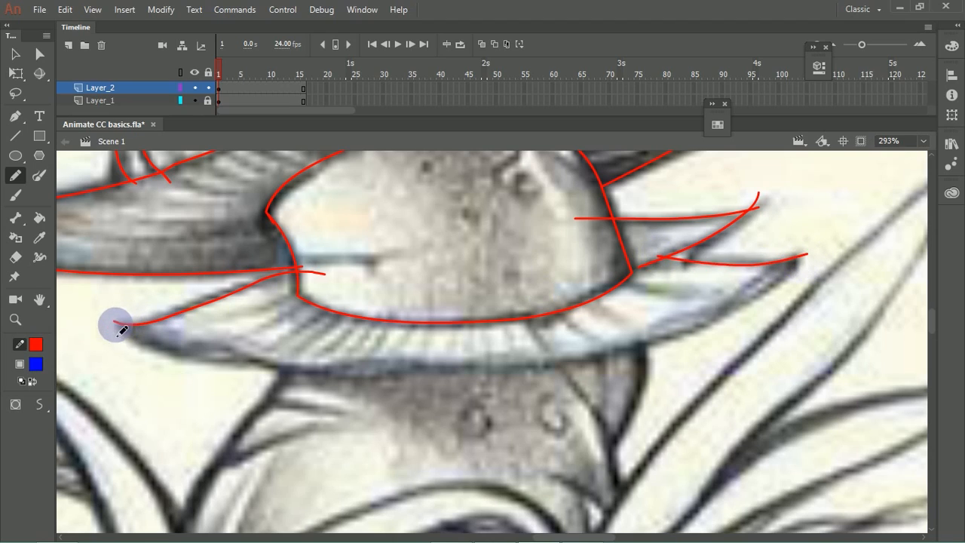
mouse_move(116, 323)
mouse_down()
mouse_move(158, 358)
mouse_move(219, 371)
mouse_move(506, 377)
mouse_move(682, 337)
mouse_move(765, 296)
mouse_move(809, 242)
mouse_up()
Step: Select the skirt's long lower edge stroke and smooth it repeatedly
drag(414, 411, 426, 353)
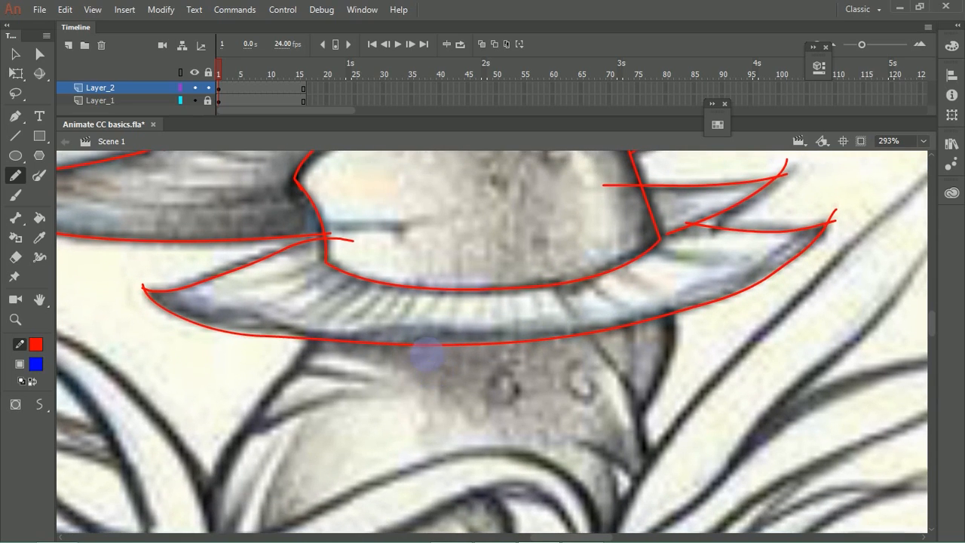
click(432, 346)
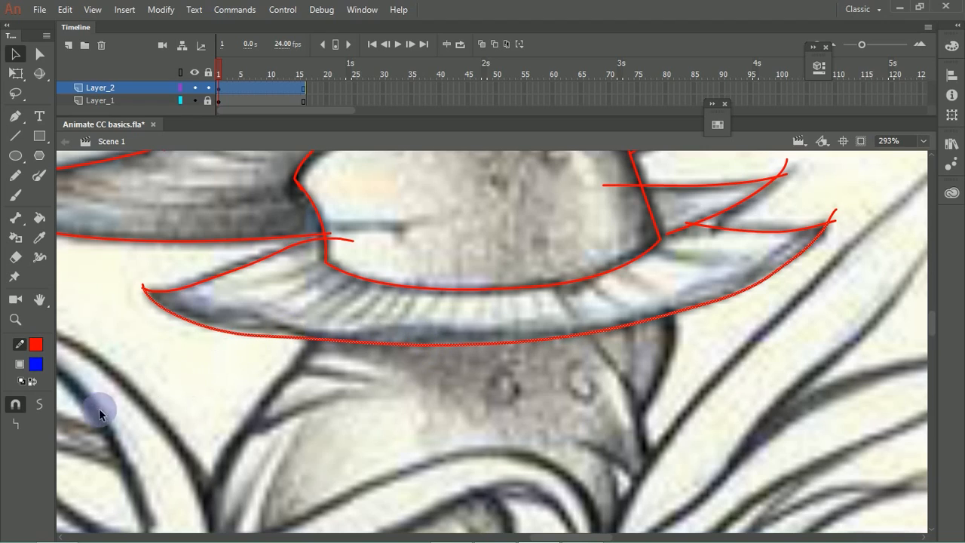
click(42, 402)
click(41, 403)
click(40, 403)
click(41, 403)
click(41, 403)
click(408, 351)
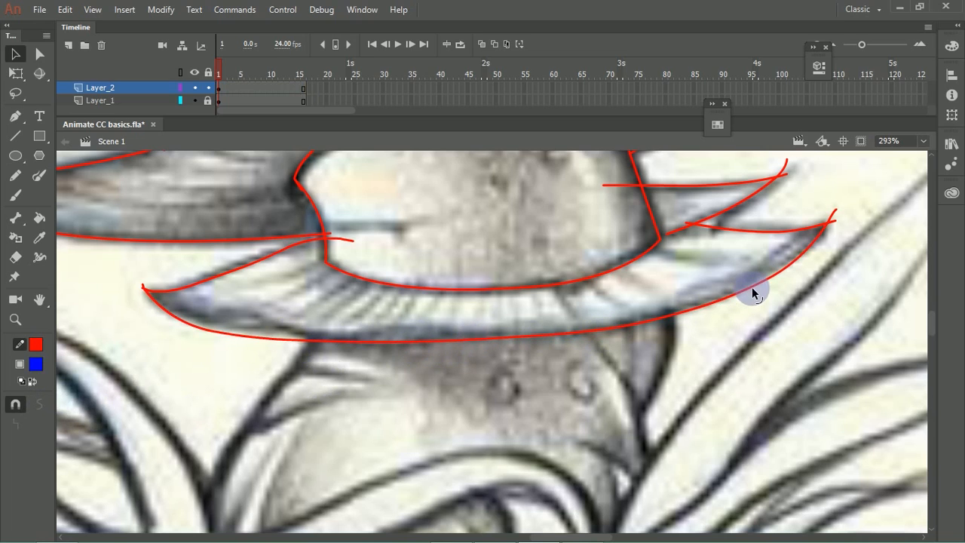
Step: Switch to the Pencil tool at the lower stem beneath the skirt
drag(500, 387, 562, 353)
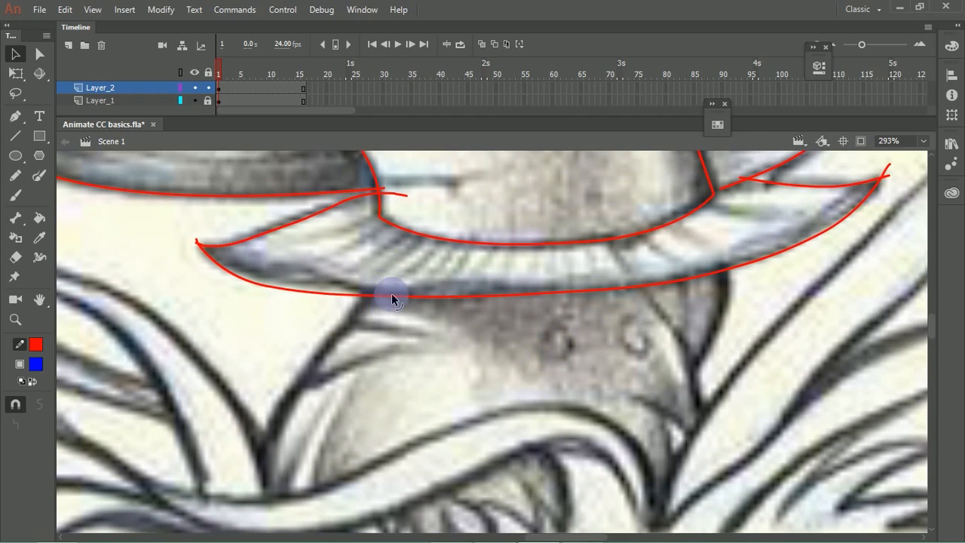
click(16, 175)
mouse_move(303, 397)
mouse_down()
mouse_move(448, 291)
mouse_move(444, 339)
mouse_up()
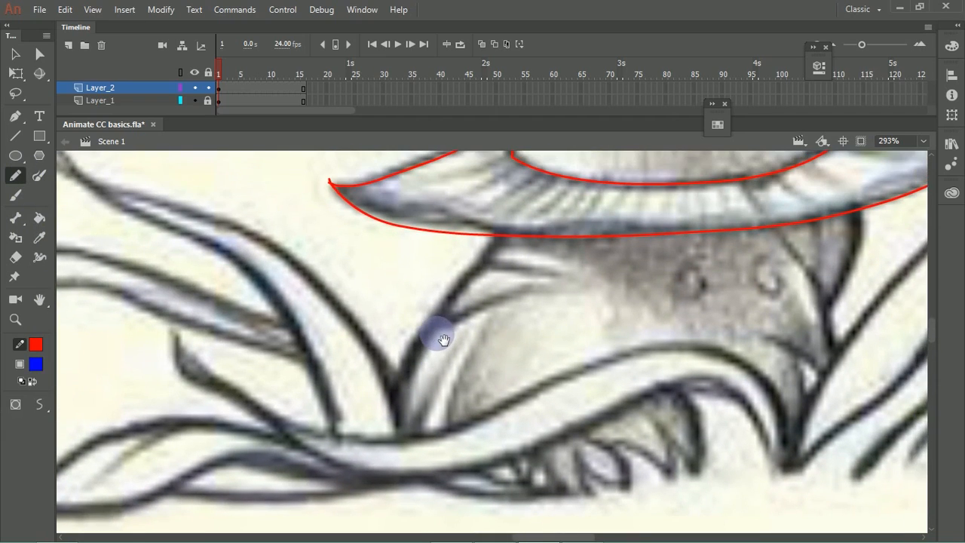
mouse_move(507, 224)
mouse_down()
mouse_move(409, 334)
mouse_move(377, 442)
mouse_up()
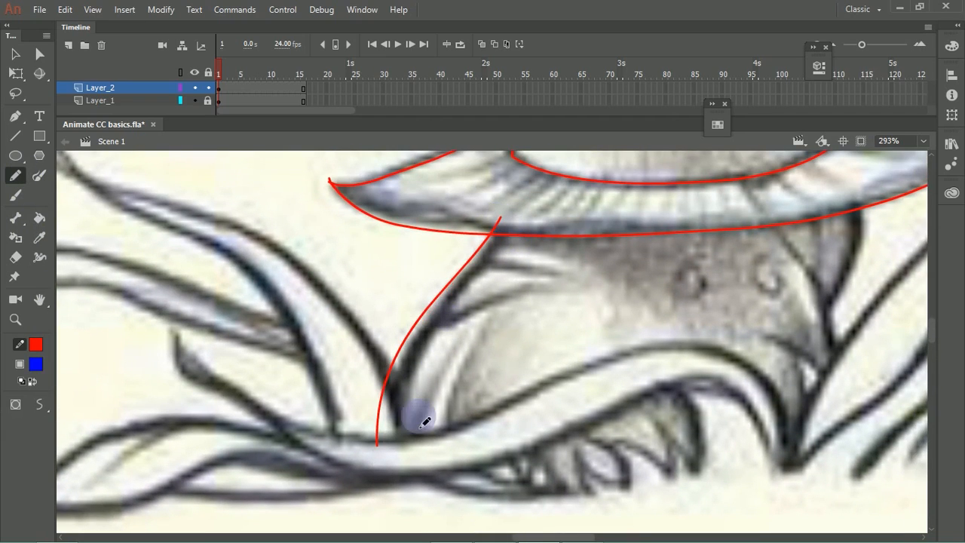
key(ctrl+z)
mouse_move(507, 224)
mouse_down()
mouse_move(463, 272)
mouse_move(377, 452)
mouse_up()
key(ctrl+z)
mouse_move(505, 220)
mouse_down()
mouse_move(394, 386)
mouse_move(388, 443)
mouse_move(418, 359)
mouse_move(501, 245)
mouse_move(512, 208)
mouse_up()
key(ctrl+z)
key(ctrl+z)
scroll(513, 345, up, 3)
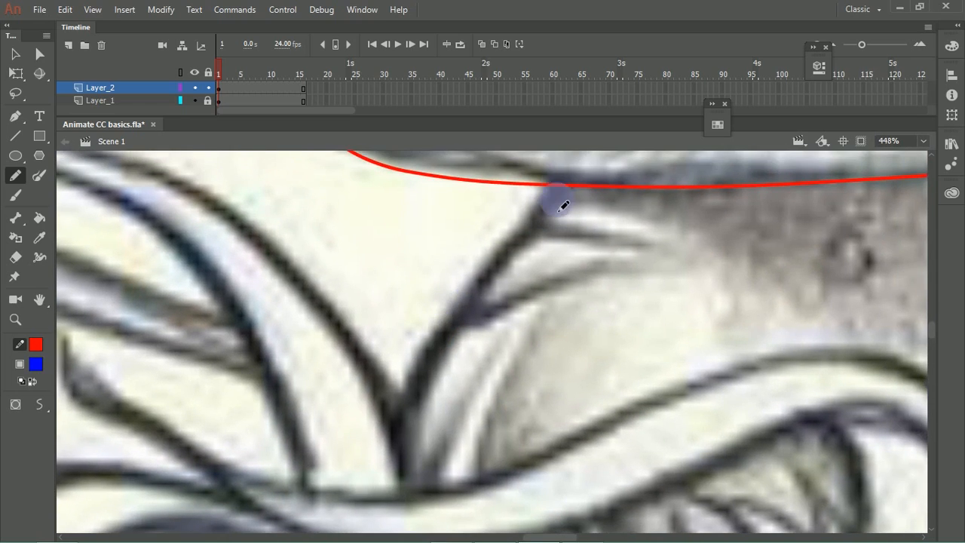
mouse_move(560, 161)
mouse_down()
mouse_move(555, 189)
mouse_move(431, 360)
mouse_move(377, 468)
mouse_up()
key(ctrl+z)
drag(565, 182, 424, 491)
key(ctrl+z)
drag(569, 160, 379, 534)
key(ctrl+z)
drag(569, 165, 386, 517)
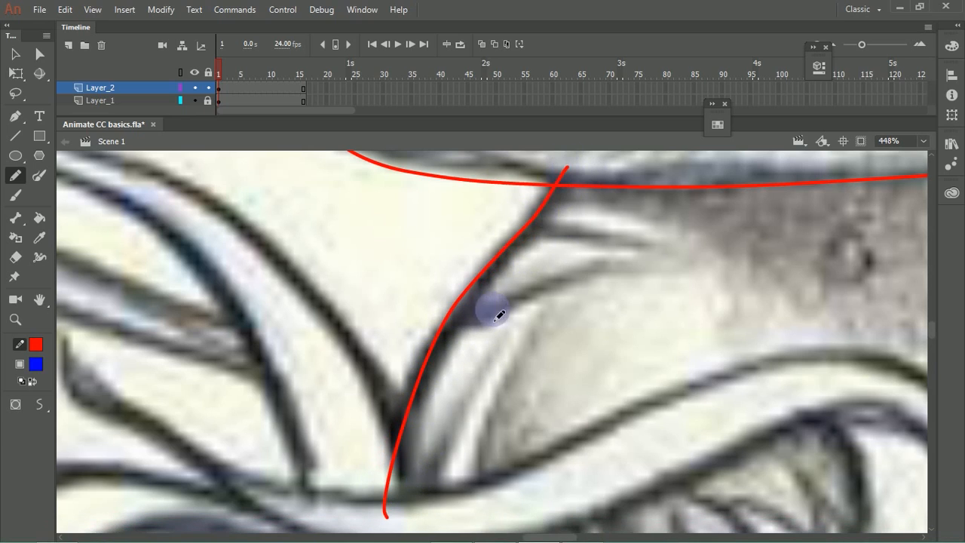
key(ctrl+z)
drag(563, 167, 385, 520)
key(ctrl+z)
Step: Draw the lower stem's left edge from the skirt to the grass and the two converging edges on its right side
mouse_move(564, 156)
mouse_down()
mouse_move(429, 365)
mouse_move(400, 484)
mouse_up()
key(space)
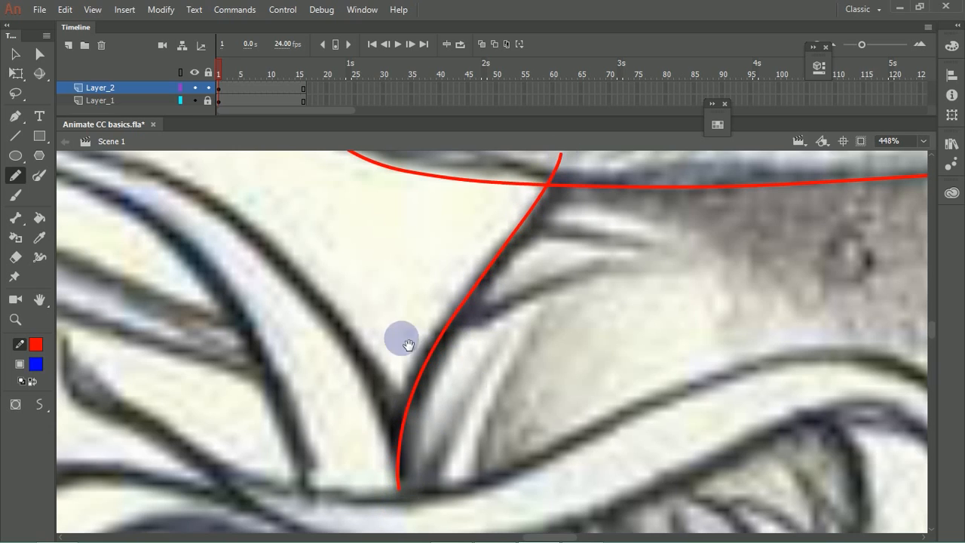
drag(397, 338, 534, 413)
drag(610, 507, 582, 364)
mouse_move(692, 383)
mouse_down()
mouse_move(511, 316)
mouse_move(345, 339)
mouse_up()
mouse_move(592, 285)
mouse_down()
mouse_move(360, 433)
mouse_move(303, 506)
mouse_up()
drag(448, 366, 452, 300)
mouse_move(455, 231)
mouse_down()
mouse_move(521, 399)
mouse_move(522, 451)
mouse_up()
mouse_move(576, 192)
mouse_down()
mouse_move(486, 402)
mouse_move(592, 311)
mouse_up()
key(space)
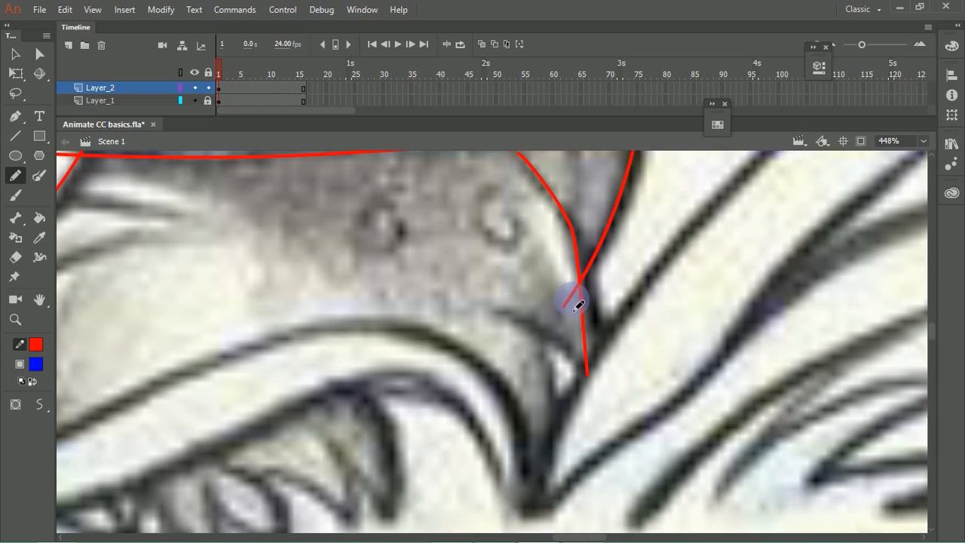
click(572, 294)
Step: Bend the skirt's long lower edge near its left tip onto the sketch line with the Selection tool
key(space)
mouse_move(403, 202)
mouse_down()
mouse_move(479, 279)
mouse_move(566, 339)
mouse_up()
mouse_move(360, 334)
mouse_down()
mouse_move(489, 367)
mouse_move(514, 385)
mouse_up()
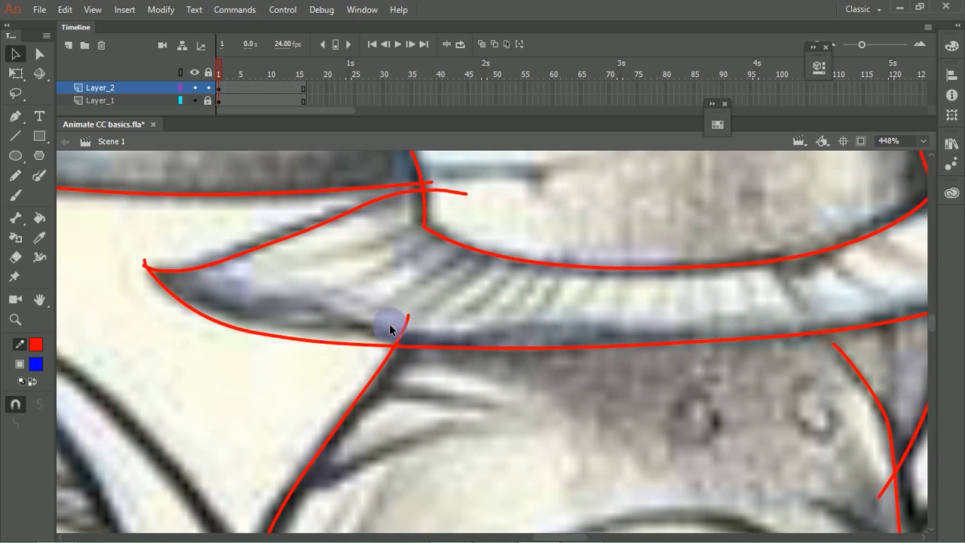
drag(253, 334, 272, 328)
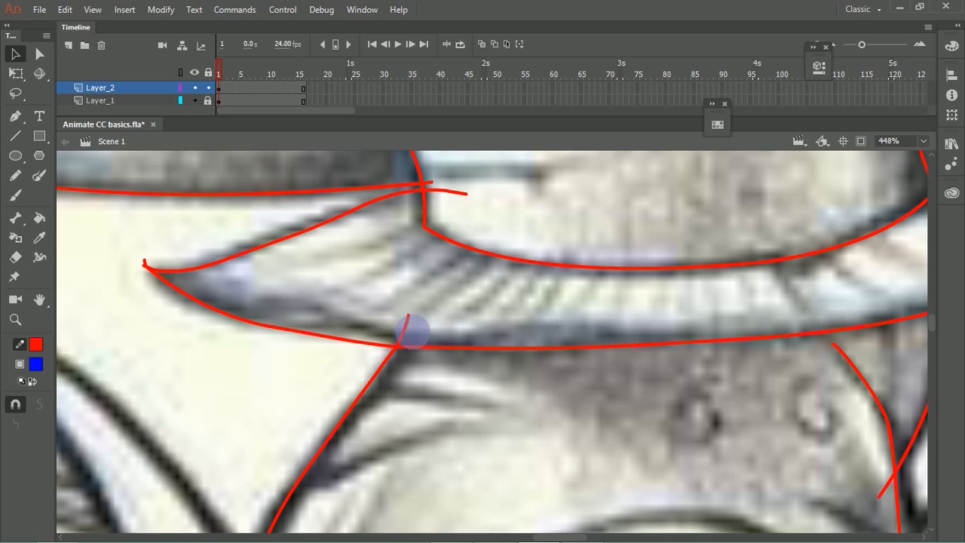
Step: Trace both edges of the tall grass blade left of the stem, from its tip to its base, with the Pencil tool
scroll(432, 273, down, 4)
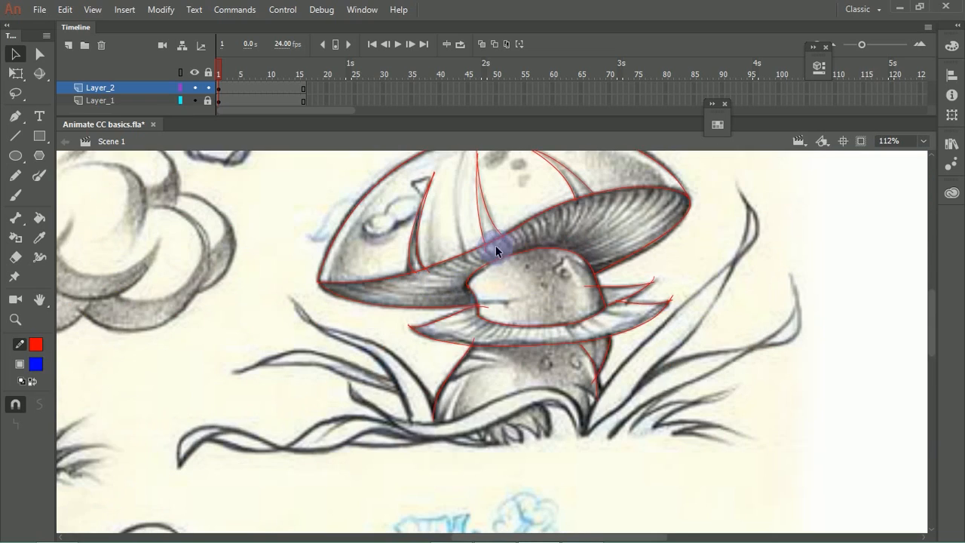
mouse_move(370, 319)
mouse_down()
mouse_move(442, 308)
mouse_move(414, 277)
mouse_move(394, 274)
mouse_up()
scroll(463, 339, up, 3)
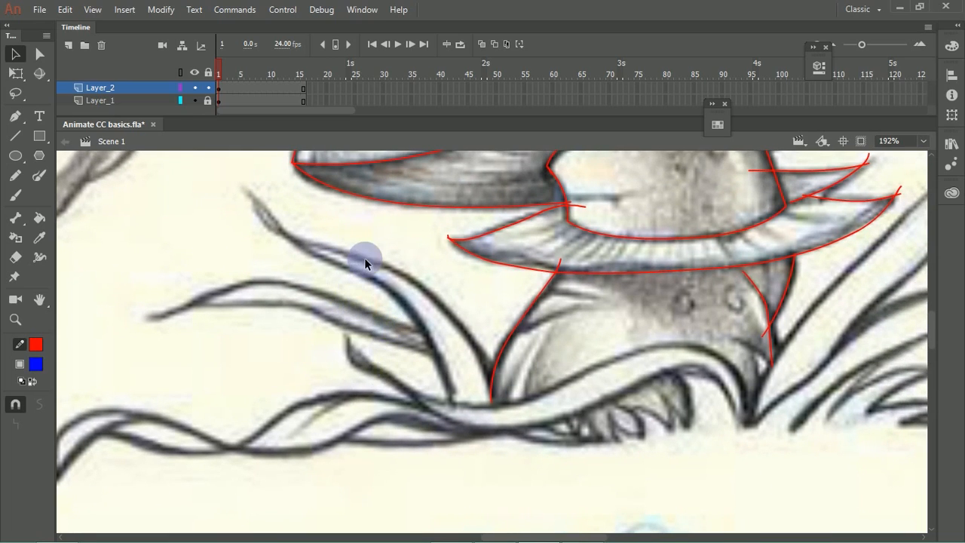
click(16, 177)
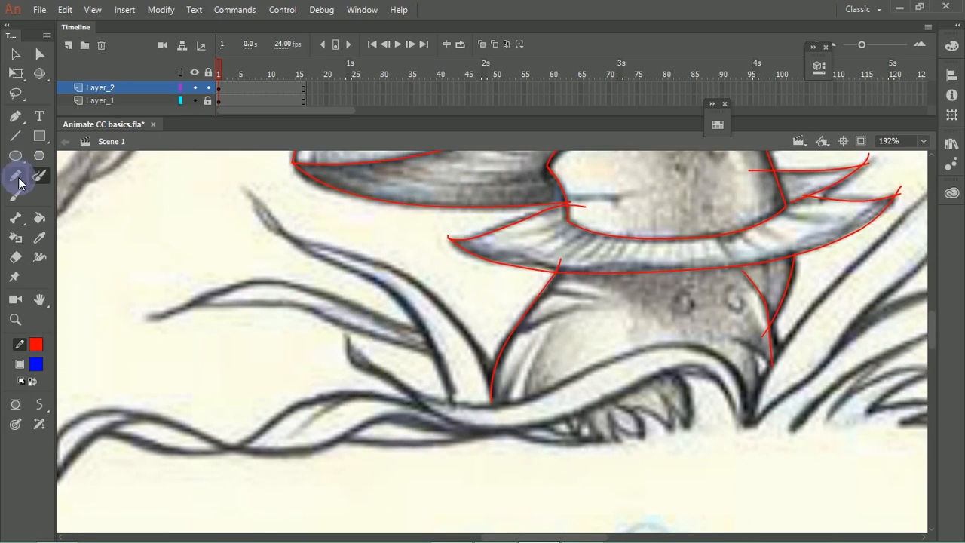
mouse_move(248, 197)
mouse_down()
mouse_move(292, 248)
mouse_move(362, 263)
mouse_up()
key(ctrl+z)
drag(256, 194, 290, 233)
mouse_move(393, 277)
mouse_down()
mouse_move(457, 317)
mouse_move(491, 366)
mouse_move(494, 396)
mouse_up()
mouse_move(257, 194)
mouse_down()
mouse_move(297, 255)
mouse_move(393, 294)
mouse_move(425, 328)
mouse_move(453, 411)
mouse_up()
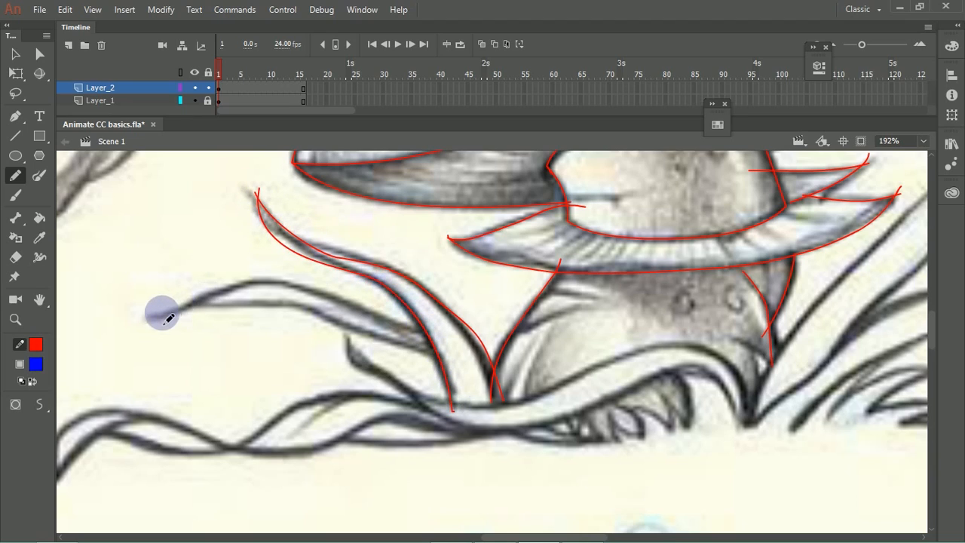
Step: Trace the upper and lower edges of the second left grass blade from its tip to the tall blade
mouse_move(150, 320)
mouse_down()
mouse_move(224, 283)
mouse_move(274, 280)
mouse_move(434, 338)
mouse_up()
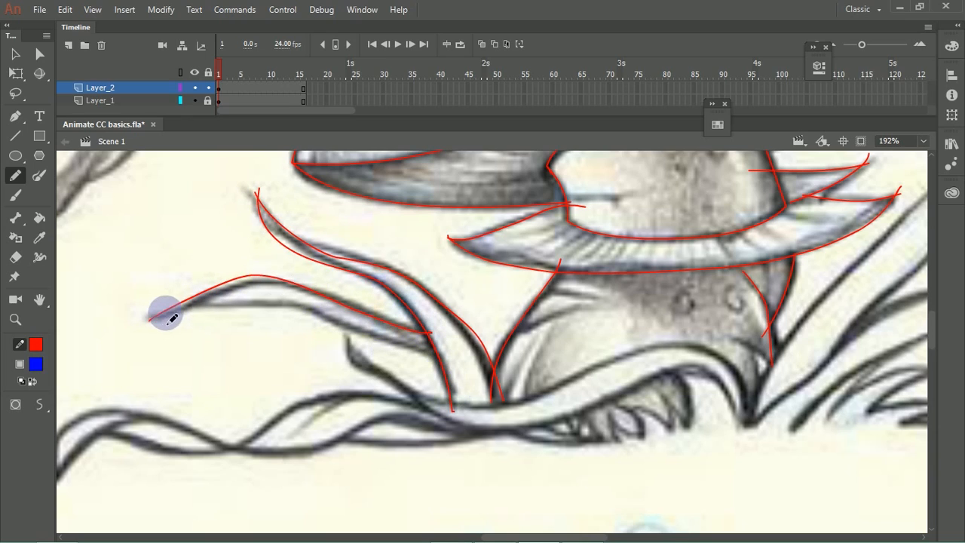
mouse_move(155, 320)
mouse_down()
mouse_move(260, 301)
mouse_move(435, 356)
mouse_move(473, 339)
mouse_up()
scroll(399, 356, down, 3)
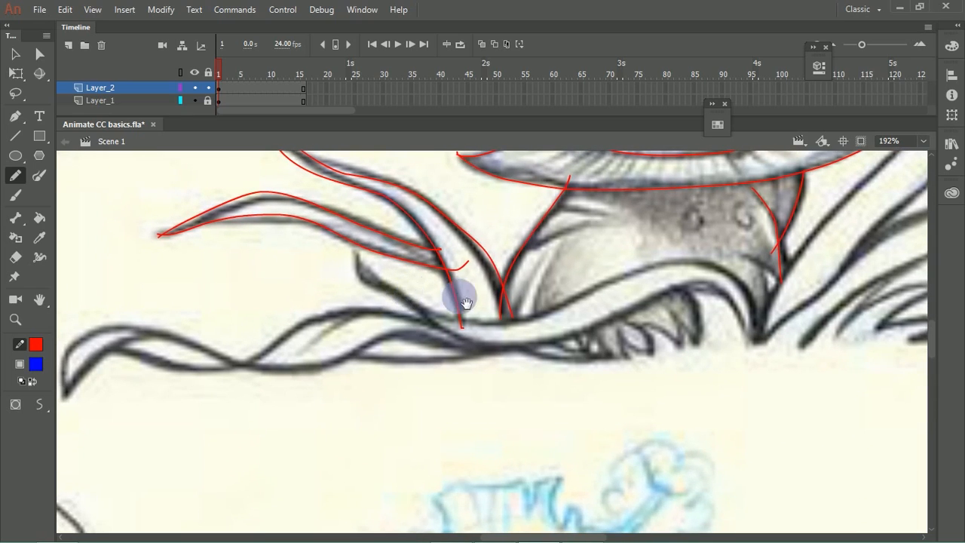
Step: Trace the hooked blade that sweeps across the stem's base, and snap the tall left blade's loose lower end to the stem's left edge
mouse_move(356, 254)
mouse_down()
mouse_move(358, 282)
mouse_move(416, 315)
mouse_up()
mouse_move(462, 346)
mouse_down()
mouse_move(510, 347)
mouse_move(694, 291)
mouse_move(735, 316)
mouse_move(745, 355)
mouse_up()
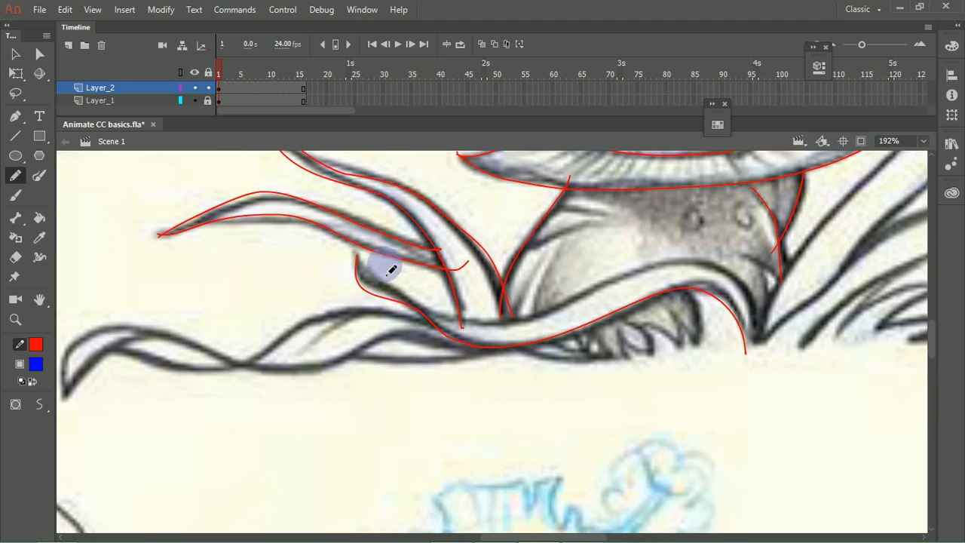
drag(352, 255, 407, 305)
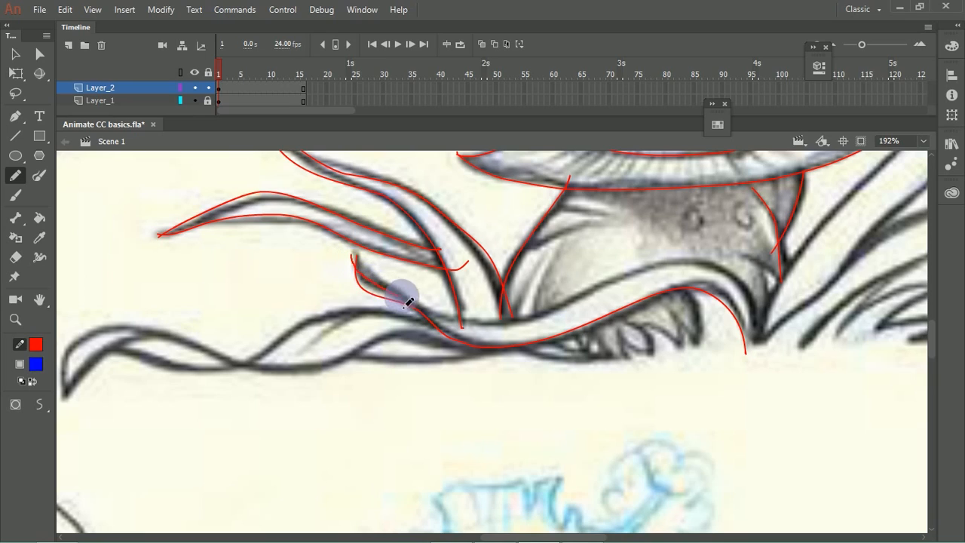
mouse_move(469, 326)
mouse_down()
mouse_move(536, 317)
mouse_move(681, 264)
mouse_move(737, 289)
mouse_move(770, 348)
mouse_up()
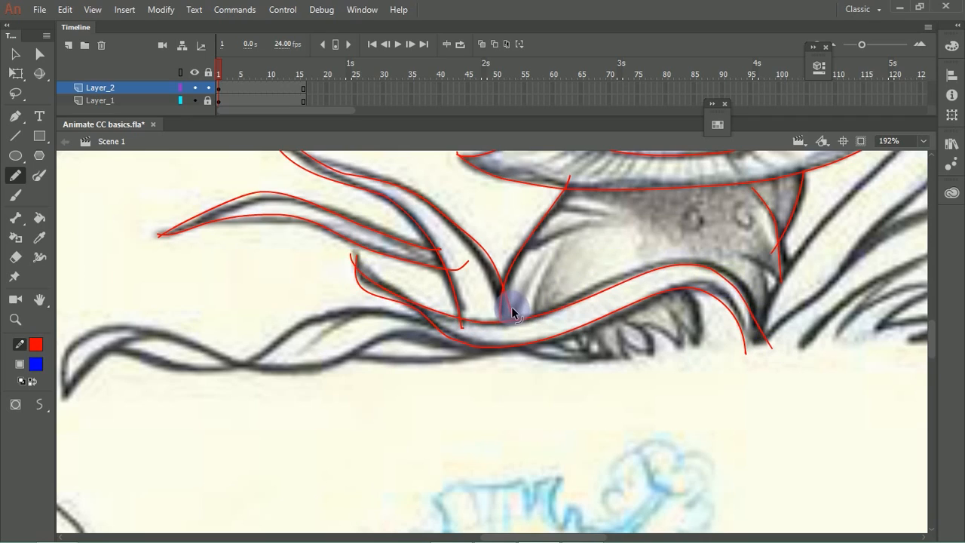
drag(512, 318, 503, 286)
Step: Trace the left and right edges of the tall grass blade on the stem's right side
key(space)
mouse_move(581, 280)
mouse_down()
mouse_move(369, 308)
mouse_move(370, 282)
mouse_up()
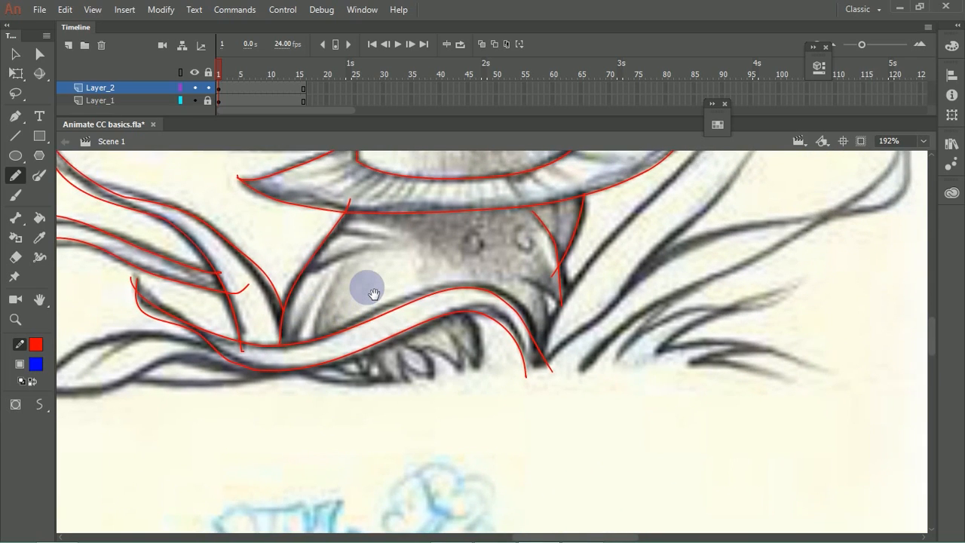
drag(625, 287, 317, 403)
mouse_move(252, 484)
mouse_down()
mouse_move(245, 437)
mouse_move(215, 465)
mouse_up()
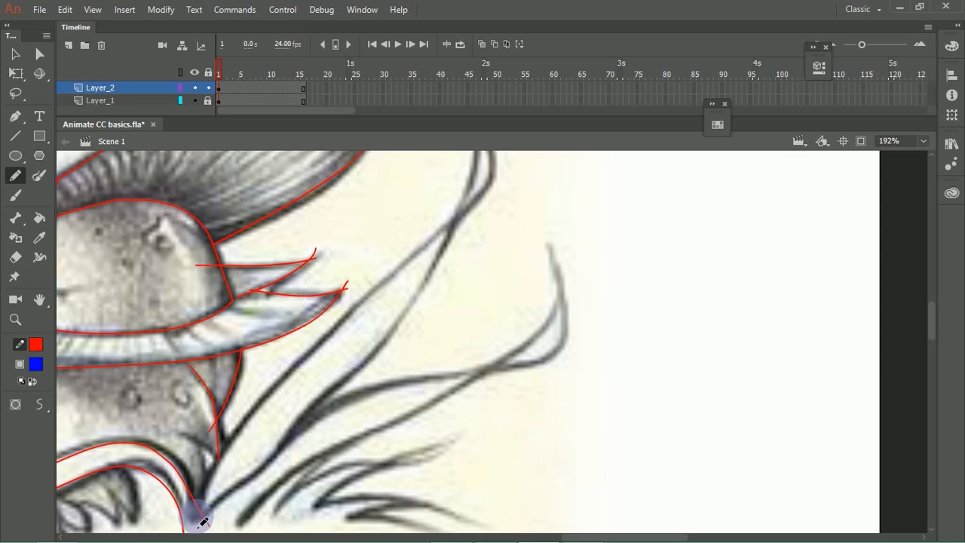
mouse_move(206, 520)
mouse_down()
mouse_move(274, 457)
mouse_move(338, 379)
mouse_move(403, 331)
mouse_move(441, 271)
mouse_up()
mouse_move(459, 236)
mouse_down()
mouse_move(470, 264)
mouse_move(453, 309)
mouse_move(466, 188)
mouse_up()
mouse_move(473, 239)
mouse_down()
mouse_move(487, 180)
mouse_move(510, 208)
mouse_move(509, 237)
mouse_move(449, 302)
mouse_move(305, 424)
mouse_move(226, 524)
mouse_move(317, 417)
mouse_move(333, 367)
mouse_up()
Step: Trace the second long blade and the short grass blades at the right of the stem's base
key(space)
key(space)
key(space)
drag(379, 336, 258, 370)
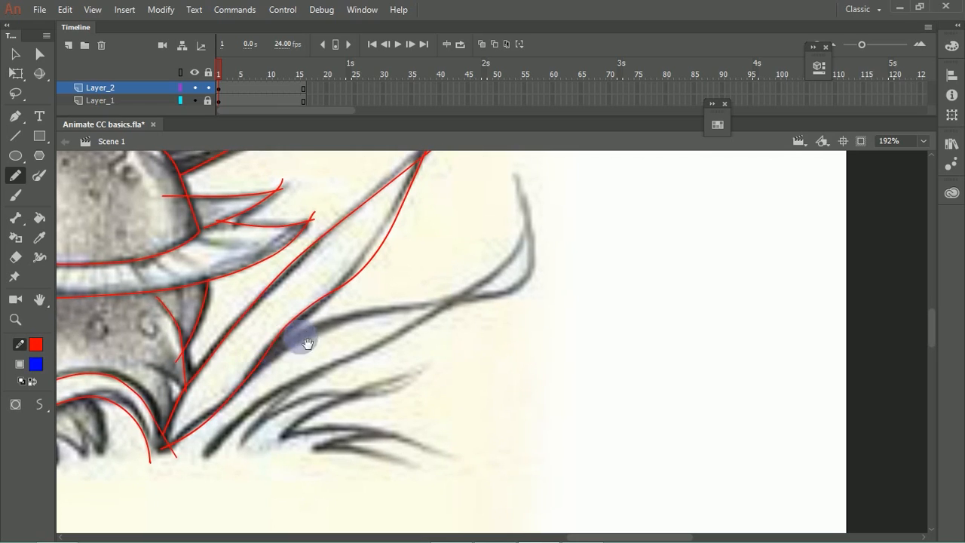
mouse_move(205, 461)
mouse_down()
mouse_move(252, 407)
mouse_move(471, 292)
mouse_move(507, 261)
mouse_move(534, 196)
mouse_move(542, 250)
mouse_move(527, 286)
mouse_move(499, 306)
mouse_move(343, 337)
mouse_move(212, 410)
mouse_move(316, 330)
mouse_move(294, 362)
mouse_move(347, 311)
mouse_move(381, 298)
mouse_move(434, 299)
mouse_move(491, 277)
mouse_move(343, 346)
mouse_up()
mouse_move(402, 333)
mouse_down()
mouse_move(456, 326)
mouse_move(442, 358)
mouse_move(488, 366)
mouse_up()
drag(356, 343, 524, 308)
drag(337, 322, 474, 288)
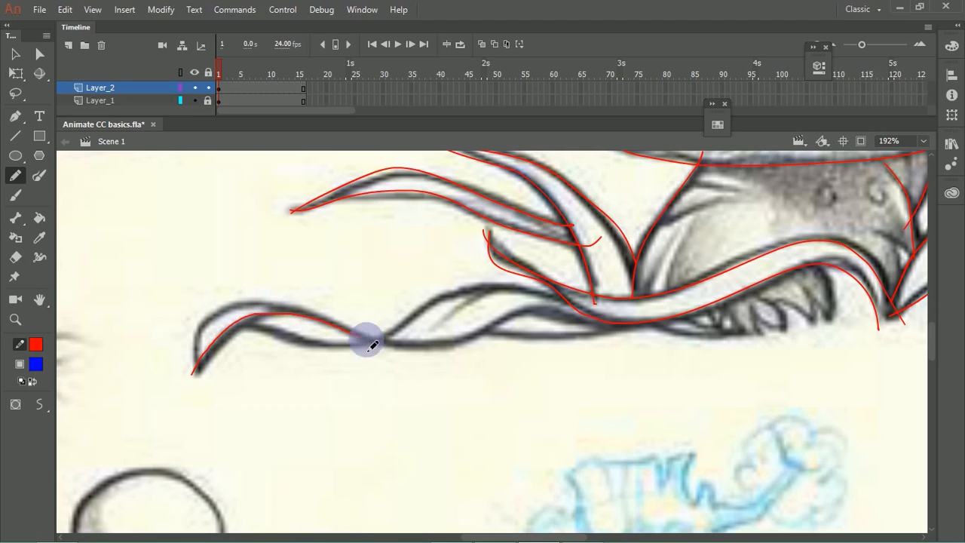
Step: Trace the remaining edges of the twisted ground blade left of the stem up to the blade crossing the stem's base
mouse_move(640, 323)
mouse_down()
mouse_move(518, 311)
mouse_move(462, 335)
mouse_move(415, 338)
mouse_move(318, 308)
mouse_up()
key(ctrl+z)
mouse_move(629, 320)
mouse_down()
mouse_move(594, 331)
mouse_move(506, 324)
mouse_move(426, 351)
mouse_move(381, 350)
mouse_move(271, 314)
mouse_move(238, 315)
mouse_move(210, 331)
mouse_move(189, 386)
mouse_move(245, 331)
mouse_move(339, 319)
mouse_up()
mouse_move(216, 332)
mouse_down()
mouse_move(359, 353)
mouse_move(442, 306)
mouse_move(516, 293)
mouse_move(606, 296)
mouse_up()
key(space)
mouse_move(561, 360)
mouse_down()
mouse_move(470, 318)
mouse_move(341, 343)
mouse_up()
mouse_move(243, 310)
mouse_down()
mouse_move(399, 317)
mouse_move(452, 295)
mouse_move(515, 315)
mouse_up()
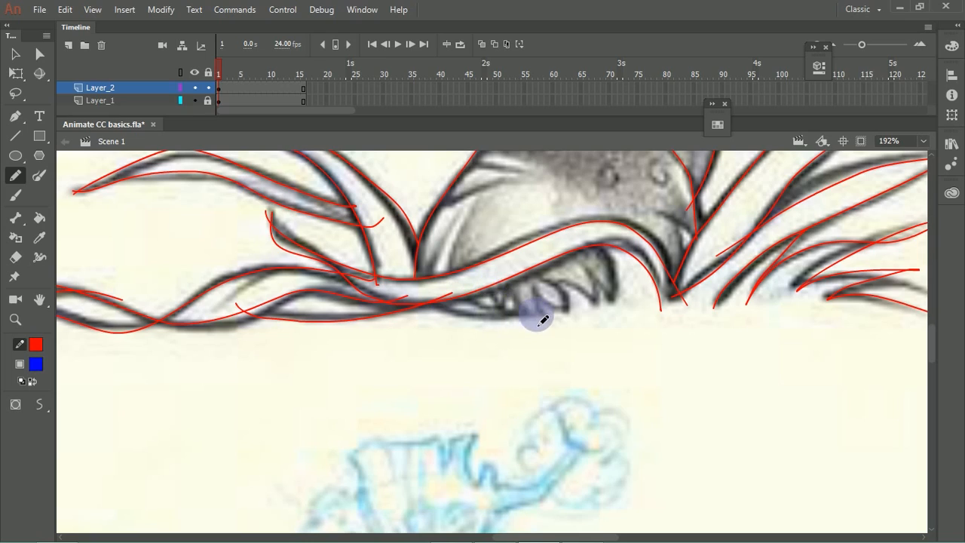
Step: Draw the jagged grass tufts and the stem's curved bottom edge beneath the crossing blade
drag(564, 285, 575, 312)
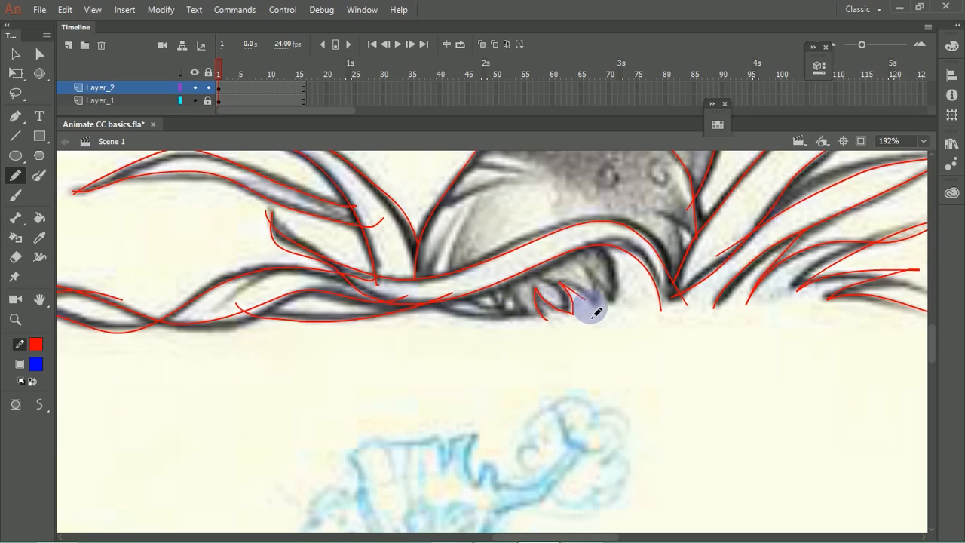
mouse_move(587, 279)
mouse_down()
mouse_move(616, 321)
mouse_move(612, 263)
mouse_move(590, 242)
mouse_up()
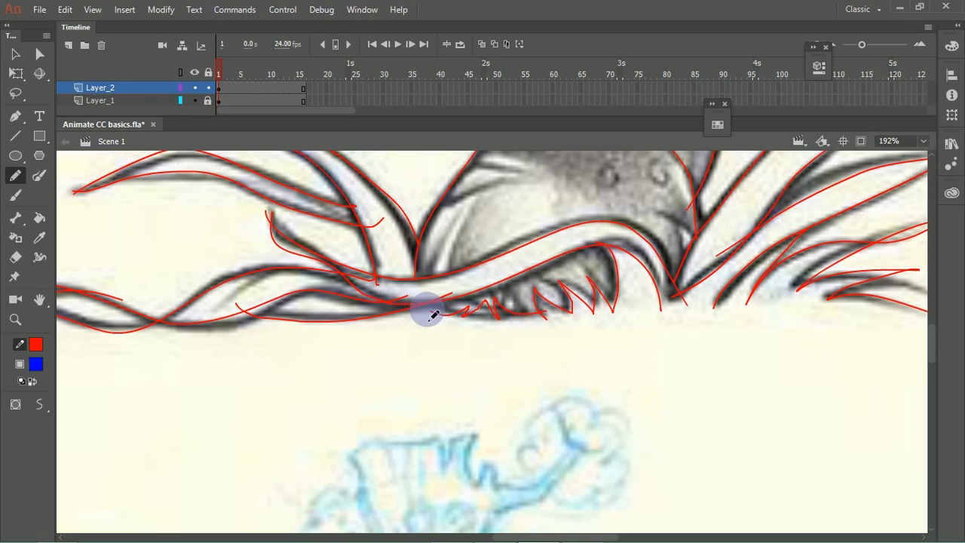
drag(422, 336, 513, 316)
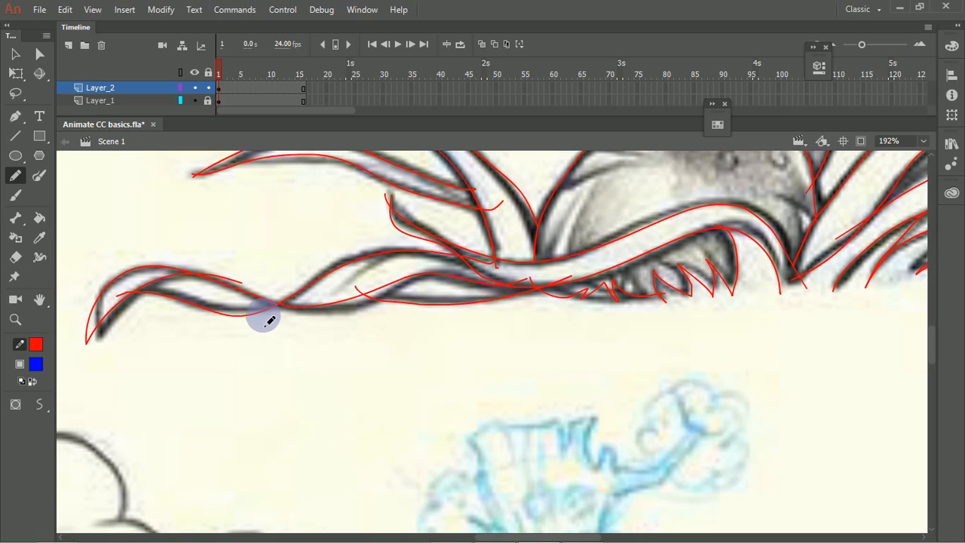
Step: Draw a ground line below the mushroom from the left ground blade to the right-hand grass, with a jagged grass section under the stem
drag(254, 323, 343, 325)
drag(254, 320, 571, 322)
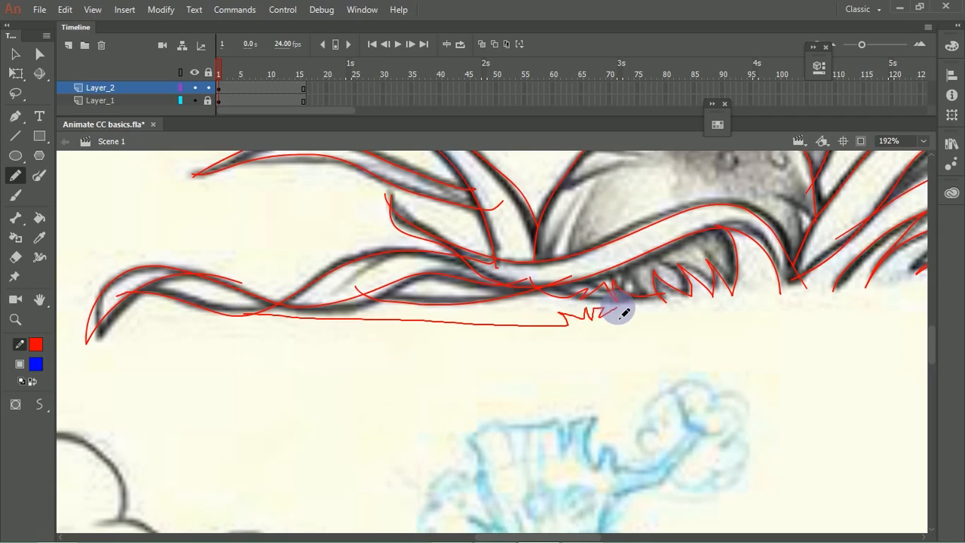
mouse_move(667, 313)
mouse_down()
mouse_move(689, 307)
mouse_move(683, 319)
mouse_move(703, 310)
mouse_move(716, 325)
mouse_move(782, 317)
mouse_move(799, 302)
mouse_move(496, 297)
mouse_move(479, 315)
mouse_move(637, 308)
mouse_move(732, 288)
mouse_move(773, 277)
mouse_up()
drag(529, 327, 547, 346)
Step: Outline the two small round spots on the lower stem below the skirt
drag(451, 200, 520, 309)
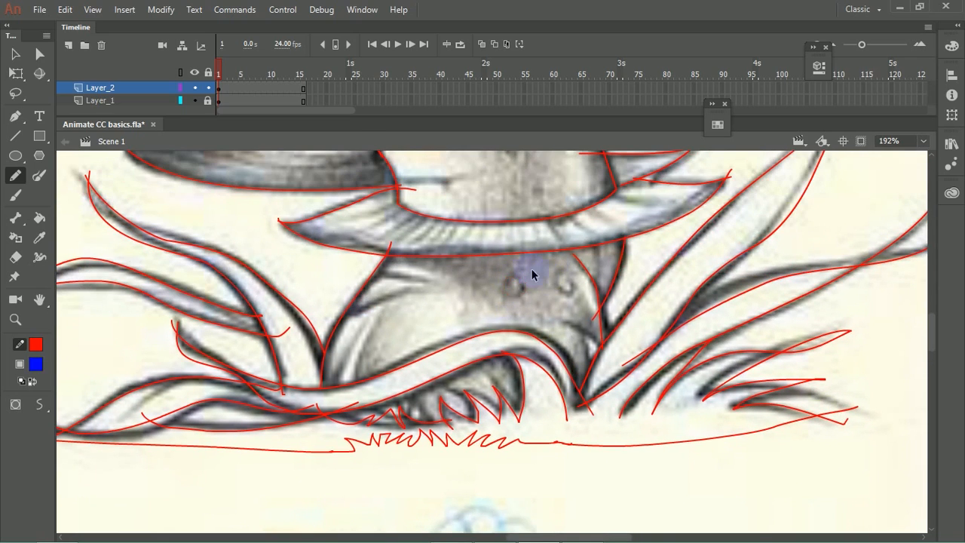
scroll(531, 275, up, 5)
mouse_move(344, 283)
mouse_down()
mouse_move(399, 290)
mouse_move(396, 256)
mouse_up()
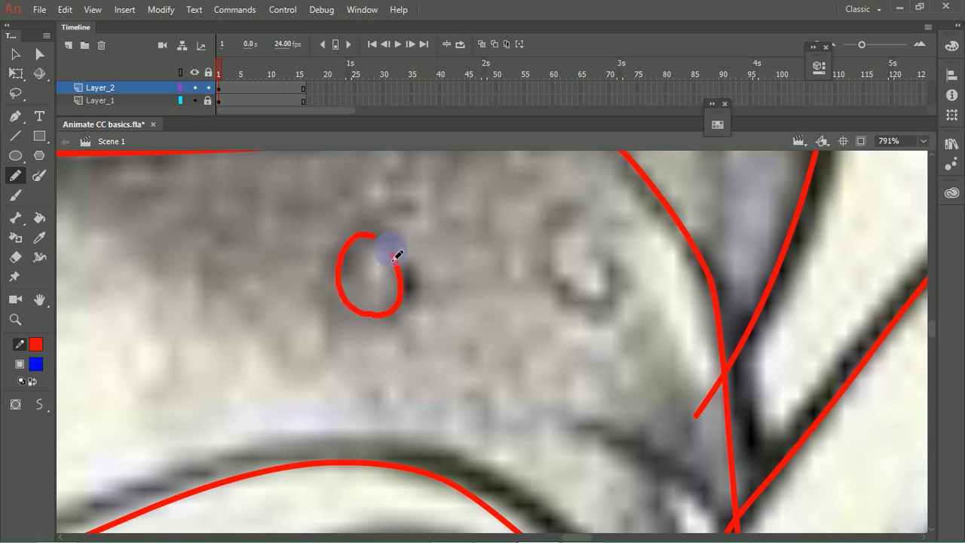
mouse_move(615, 308)
mouse_down()
mouse_move(592, 233)
mouse_move(565, 212)
mouse_move(545, 215)
mouse_move(596, 222)
mouse_up()
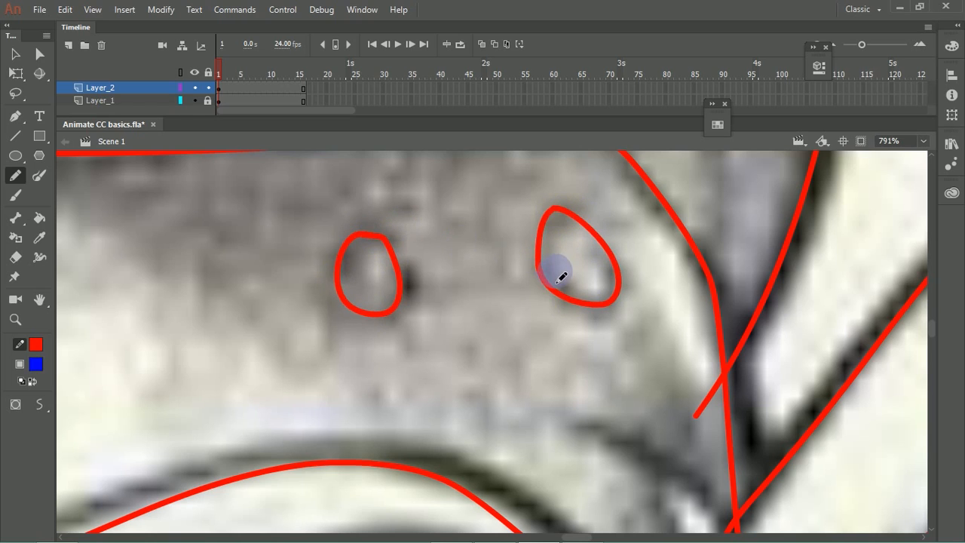
Step: Outline the lobed patch with its small circle on the cap's left side and the three spots near the cap's upper middle
key(ctrl+minus)
key(ctrl+minus)
drag(396, 261, 455, 320)
drag(398, 287, 432, 341)
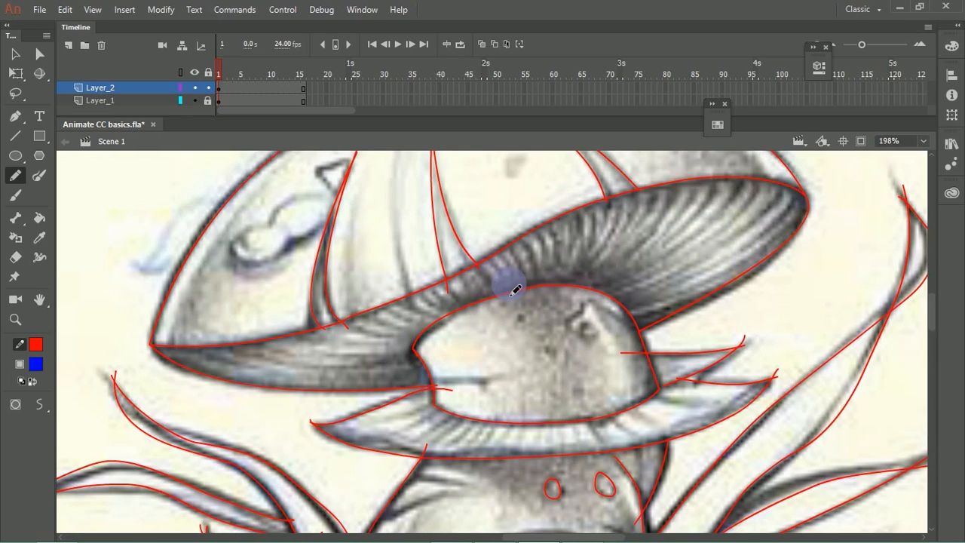
mouse_move(290, 249)
mouse_down()
mouse_move(301, 322)
mouse_move(315, 328)
mouse_move(299, 345)
mouse_up()
mouse_move(291, 313)
mouse_down()
mouse_move(317, 276)
mouse_move(355, 290)
mouse_move(274, 324)
mouse_move(362, 269)
mouse_move(370, 249)
mouse_up()
mouse_move(496, 198)
mouse_down()
mouse_move(500, 233)
mouse_move(496, 204)
mouse_move(467, 209)
mouse_move(500, 198)
mouse_move(532, 236)
mouse_move(535, 220)
mouse_move(523, 261)
mouse_move(545, 242)
mouse_up()
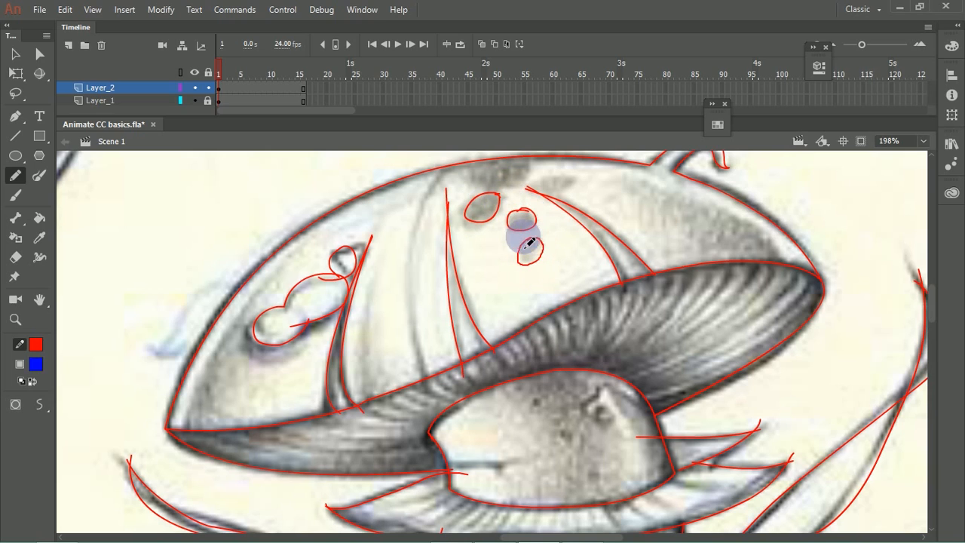
Step: Draw the fold lines on the lower stem's left side just below the skirt
mouse_move(518, 272)
mouse_down()
mouse_move(426, 354)
mouse_move(431, 241)
mouse_up()
drag(428, 323, 422, 159)
drag(484, 298, 505, 241)
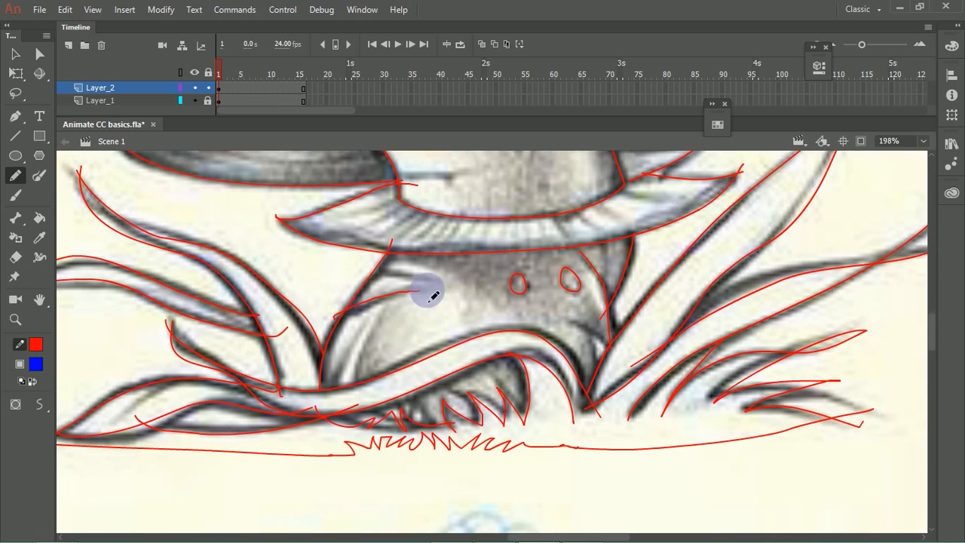
mouse_move(339, 318)
mouse_down()
mouse_move(422, 290)
mouse_move(417, 279)
mouse_move(339, 296)
mouse_up()
drag(396, 318, 435, 360)
drag(408, 321, 396, 386)
mouse_move(419, 300)
mouse_down()
mouse_move(395, 371)
mouse_move(401, 321)
mouse_move(382, 378)
mouse_up()
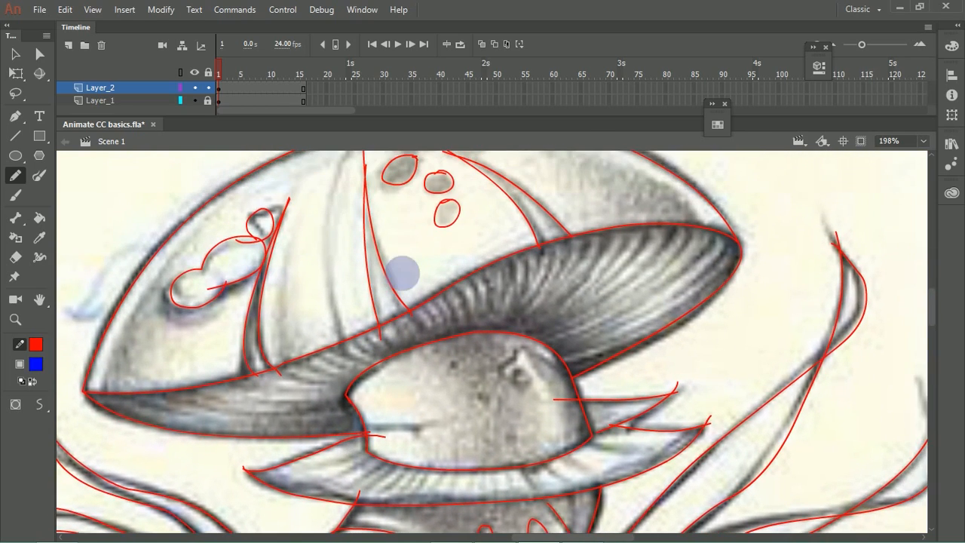
key(ctrl+minus)
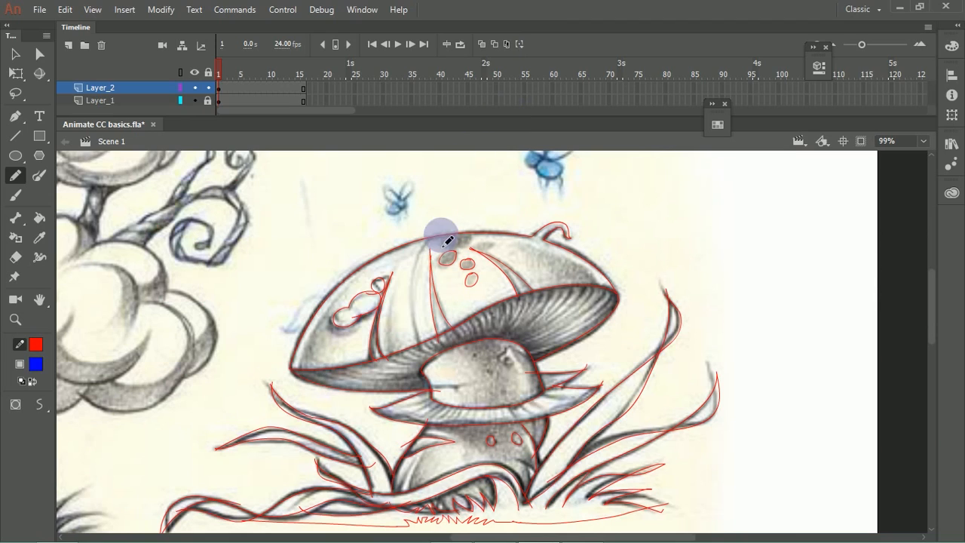
Step: Outline the large spot at the cap's top edge and the small round spot beside it
drag(468, 234, 484, 258)
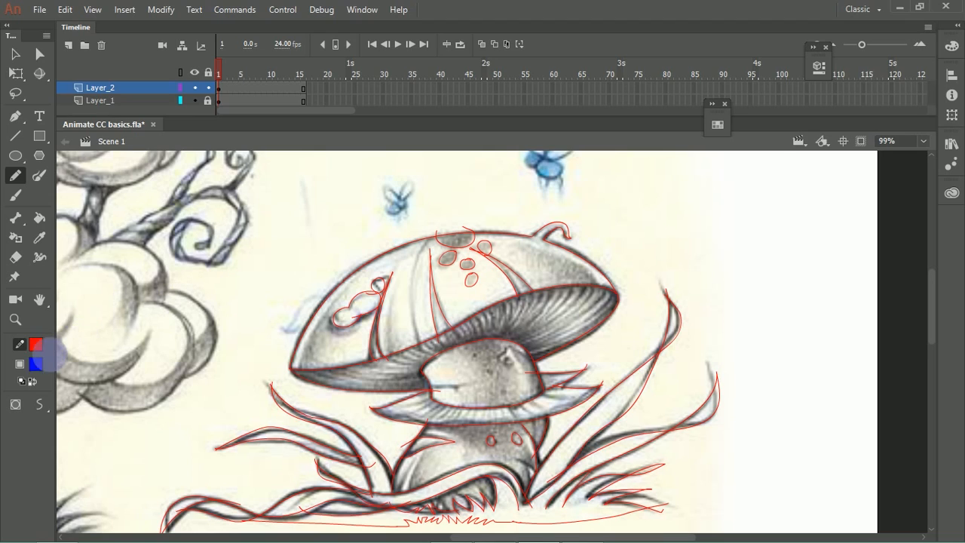
Step: Set the fill colour to orange-red #FF3300 and change the fill type to a radial gradient
click(36, 365)
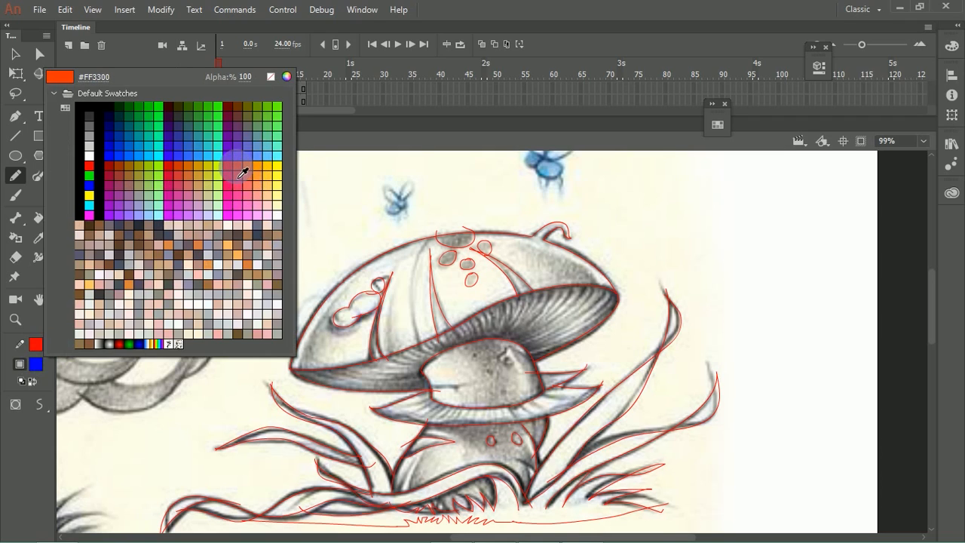
click(240, 177)
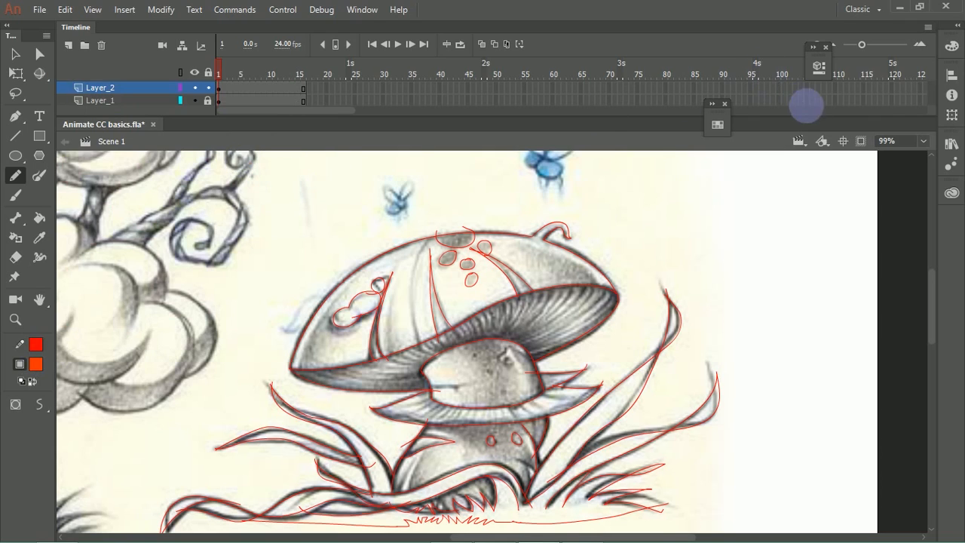
click(951, 47)
click(800, 63)
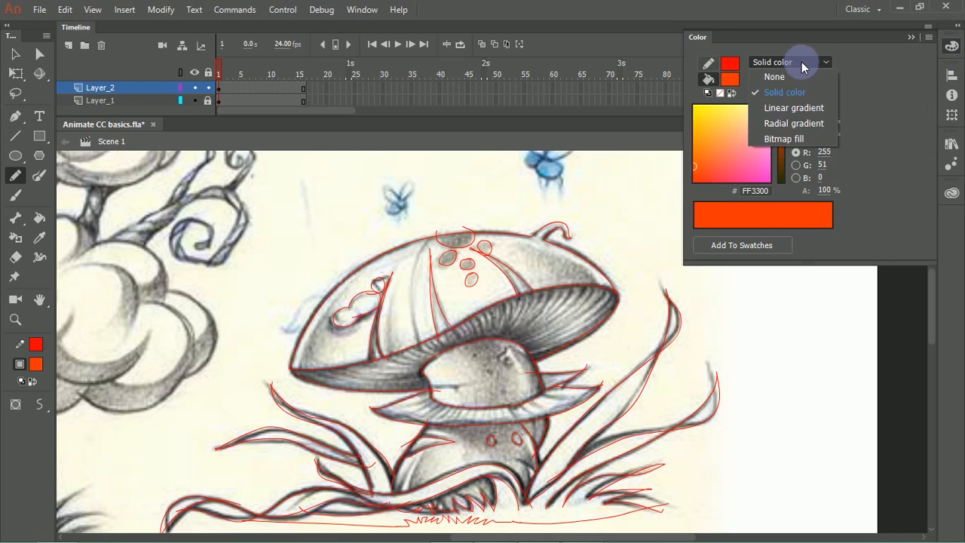
click(790, 122)
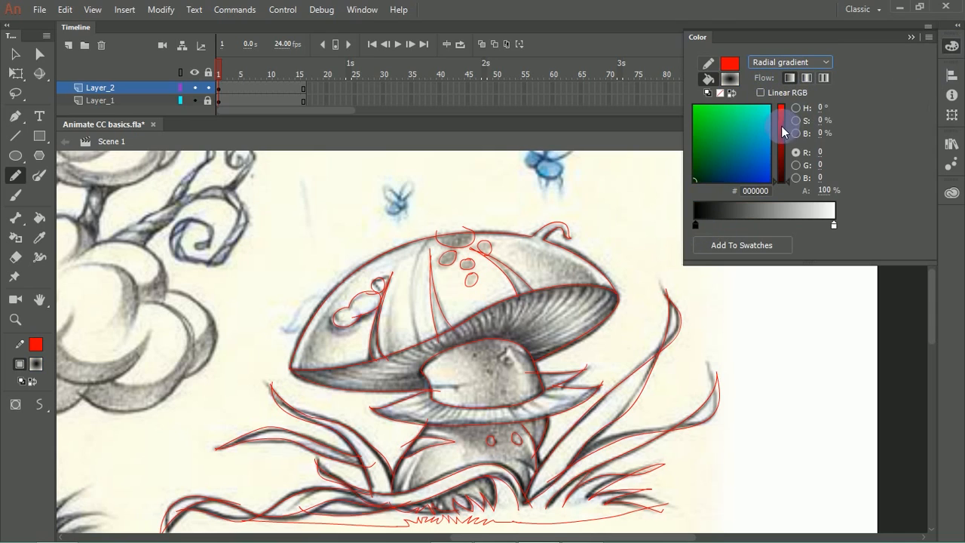
Step: Colour the radial gradient's start stop violet #D427FF and its end stop magenta #CE0985
drag(781, 125, 783, 120)
drag(761, 163, 674, 200)
click(833, 227)
drag(784, 126, 781, 108)
drag(750, 163, 741, 182)
drag(781, 114, 781, 119)
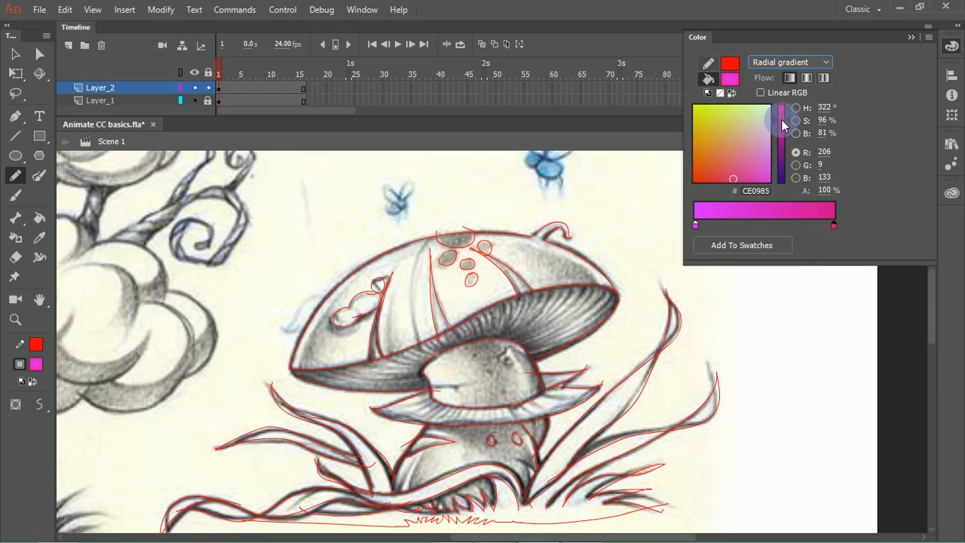
Step: Recolour the radial gradient's start stop to tan orange #D49859
click(696, 224)
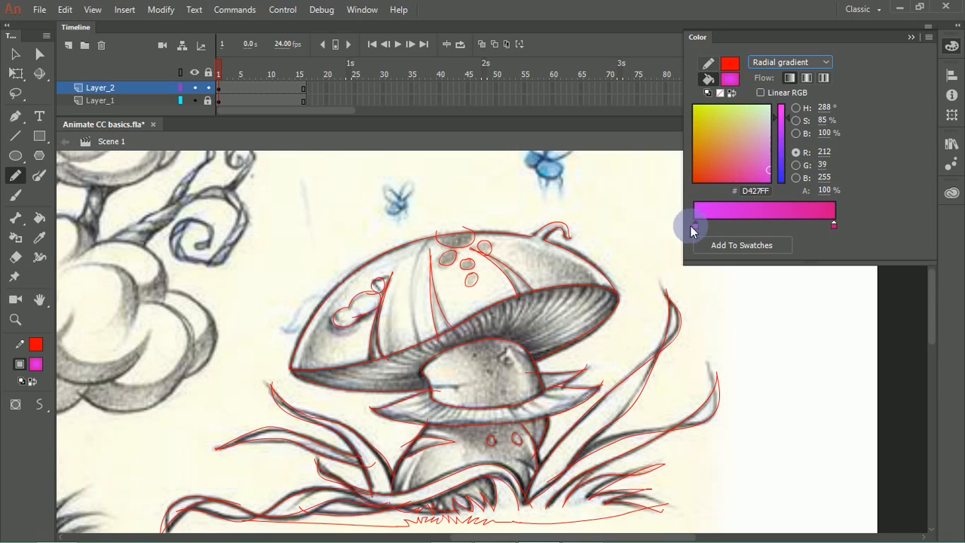
click(731, 127)
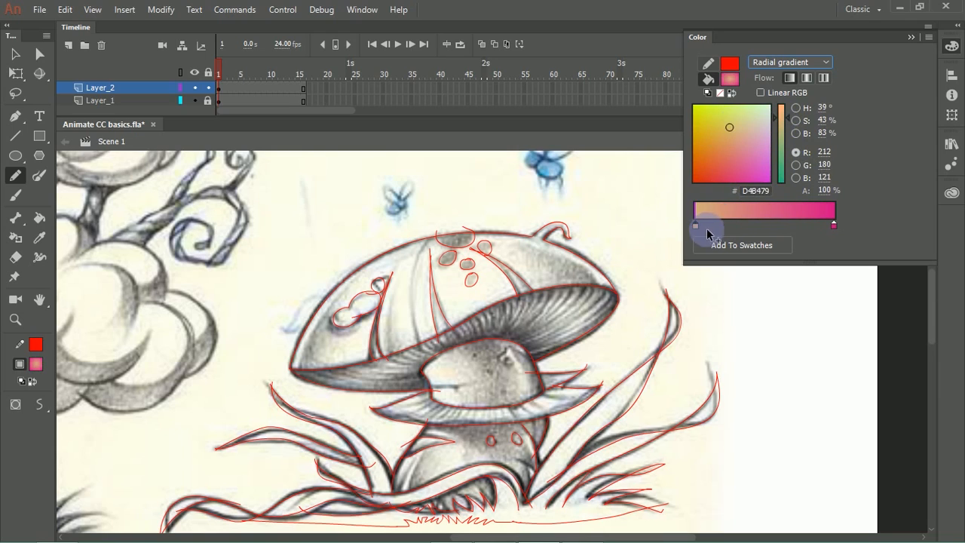
drag(695, 225, 671, 217)
click(719, 135)
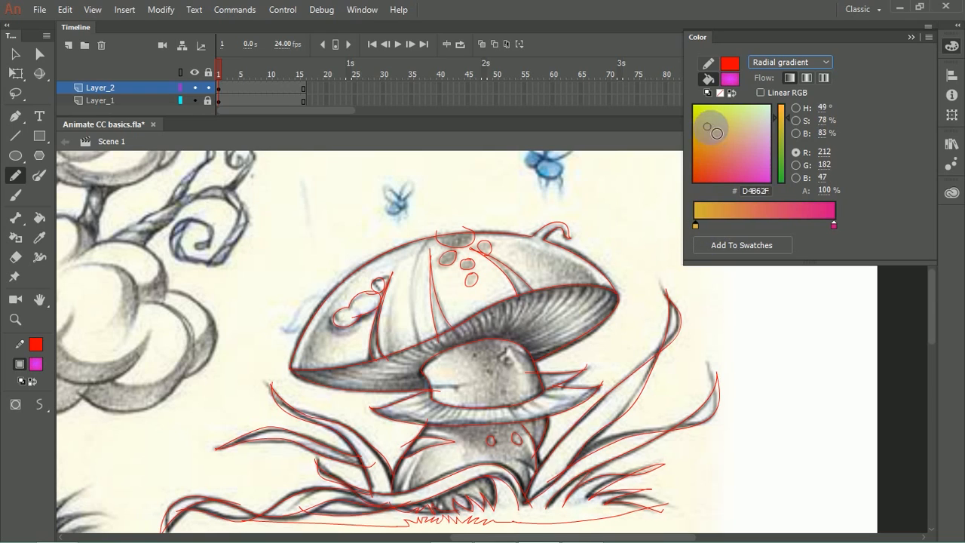
Step: Brighten the gradient's end stop to pink #F50985 and fill the cap sections and curled tip with the Paint Bucket
click(834, 225)
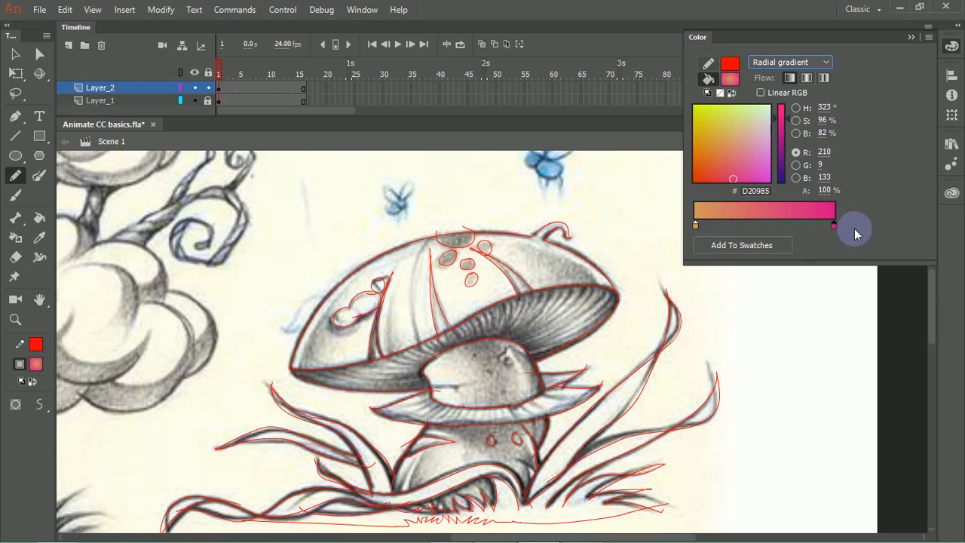
click(782, 107)
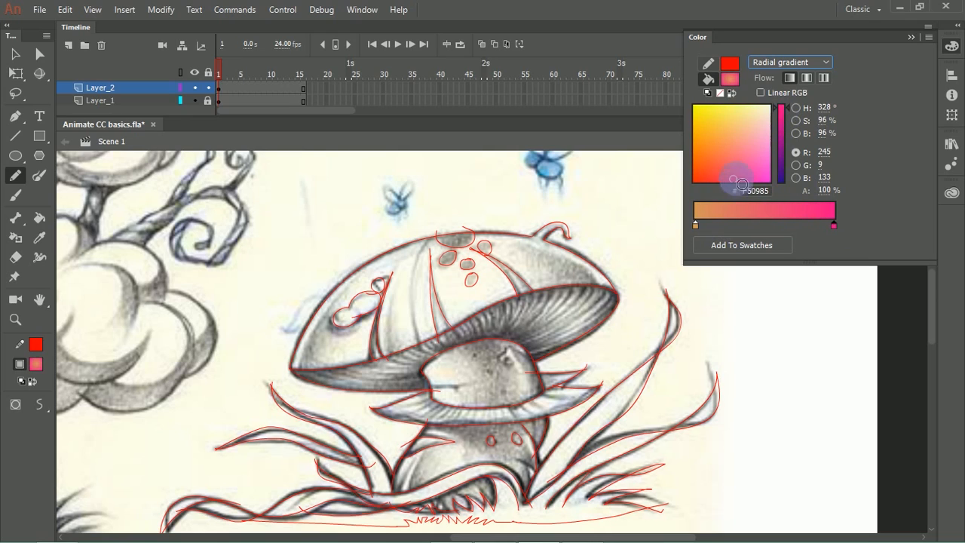
click(796, 108)
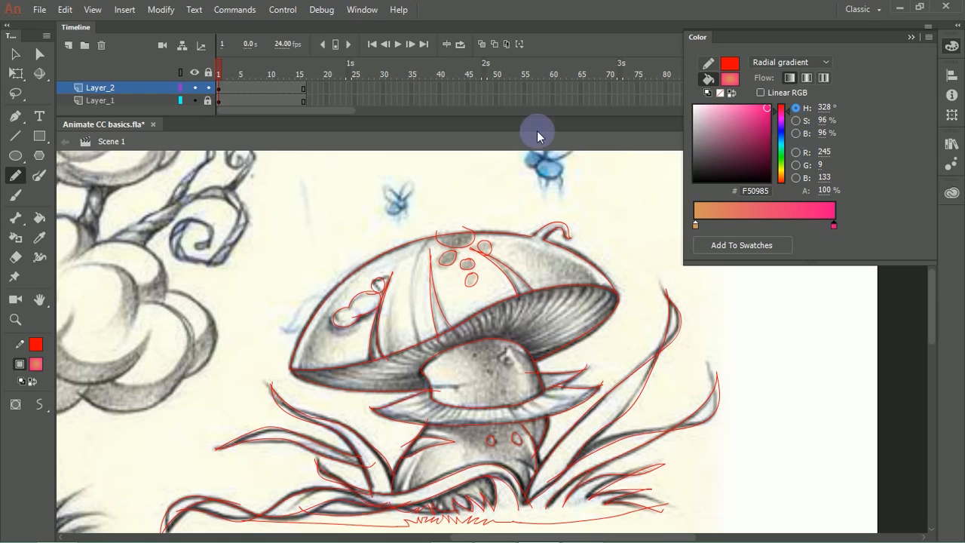
click(40, 219)
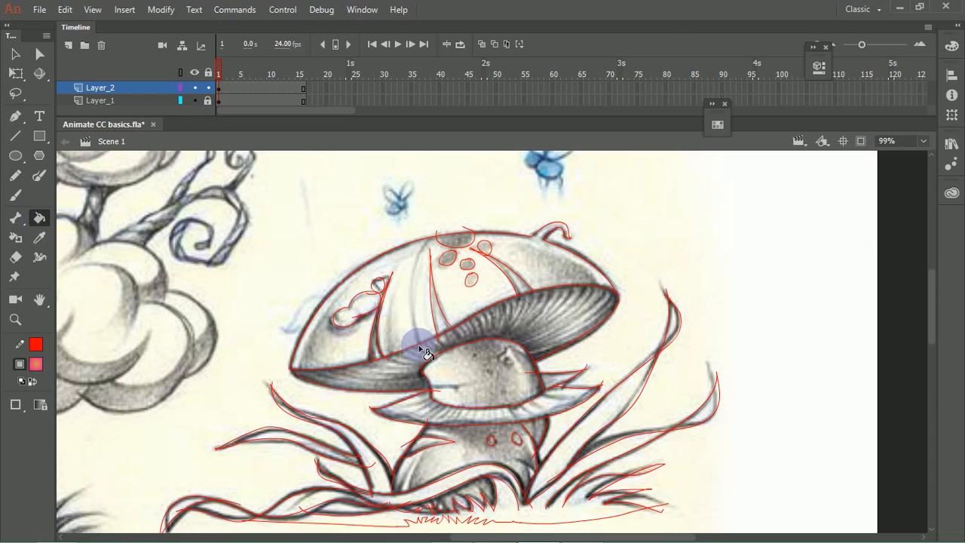
click(417, 283)
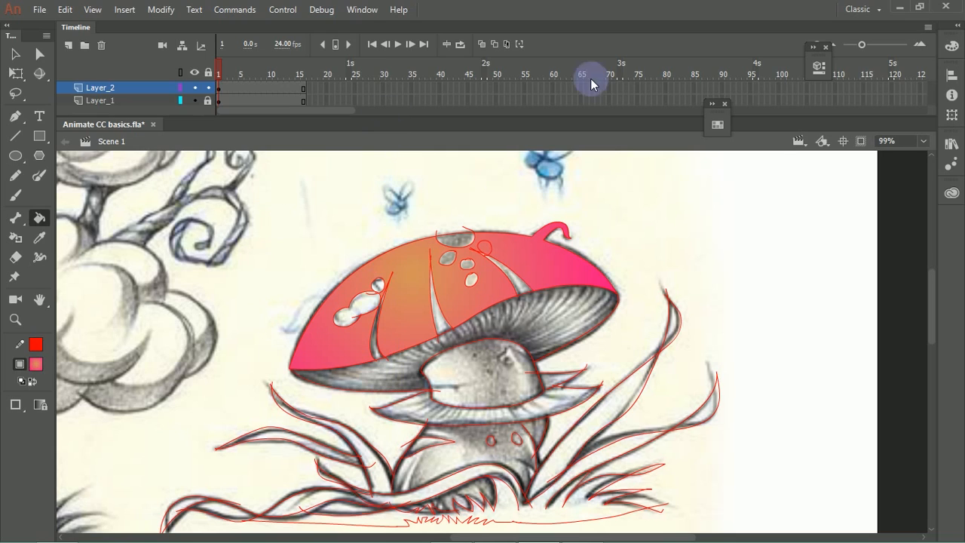
Step: Lighten the gradient's end stop to pink #FF85C5 and try to fill the gilled underside of the cap
click(952, 45)
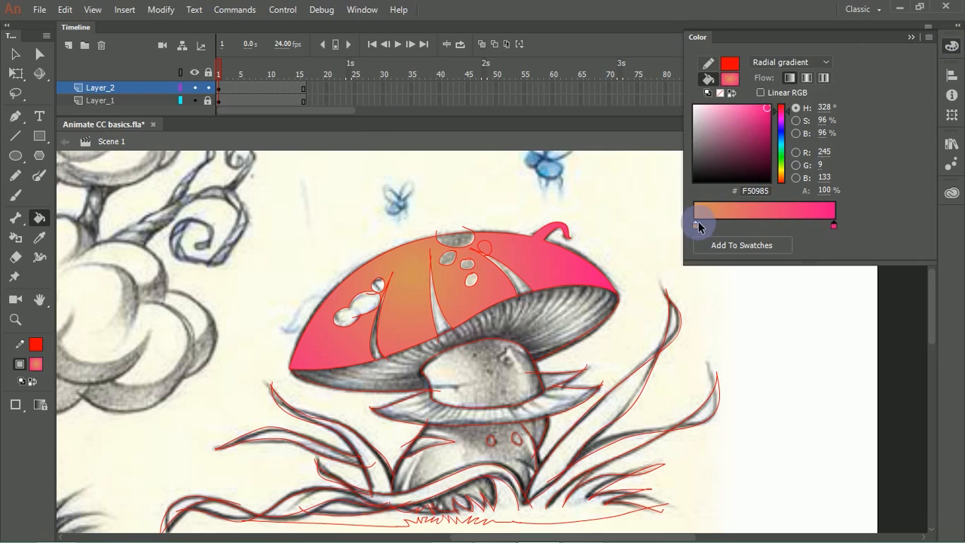
click(695, 223)
drag(754, 147, 732, 107)
click(834, 225)
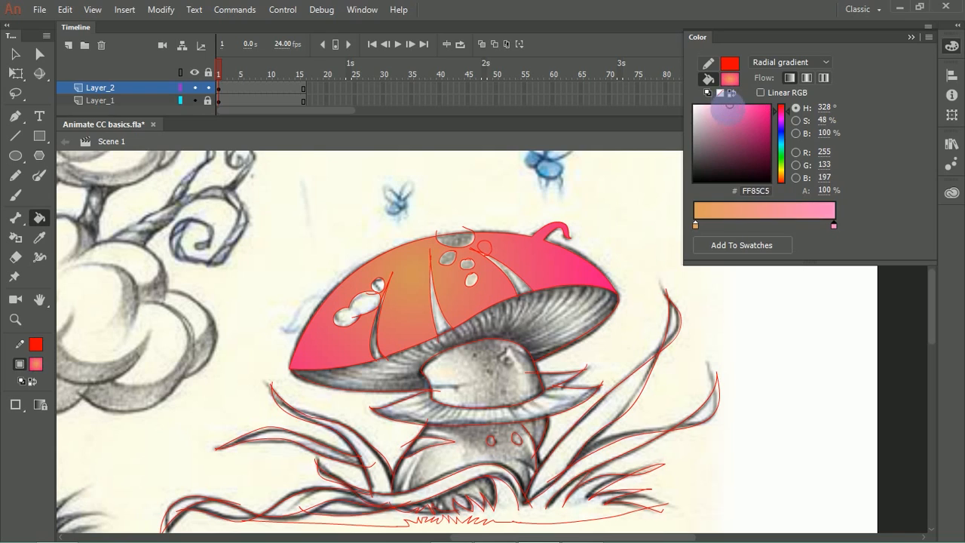
click(537, 327)
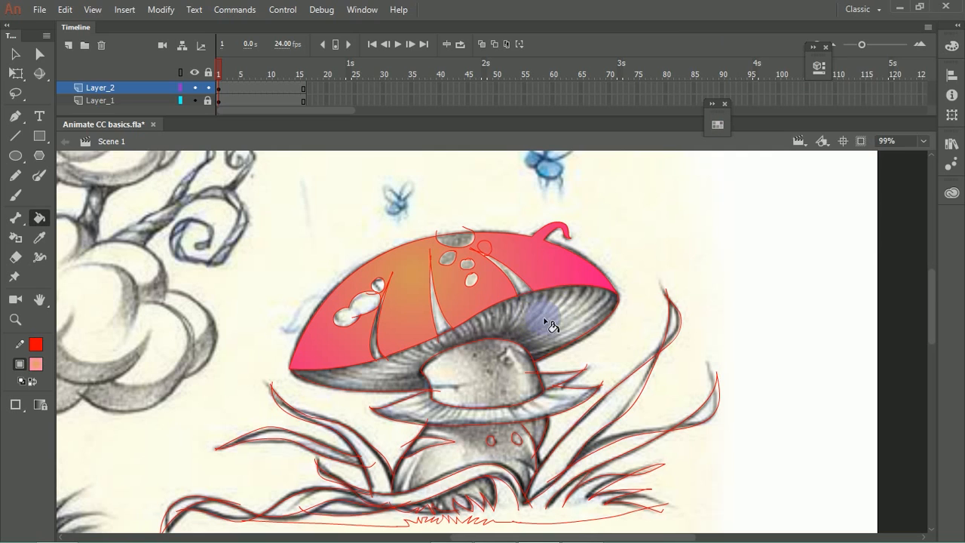
Step: Change the outline colour of Layer_2 to teal green in its layer properties
drag(312, 288, 682, 419)
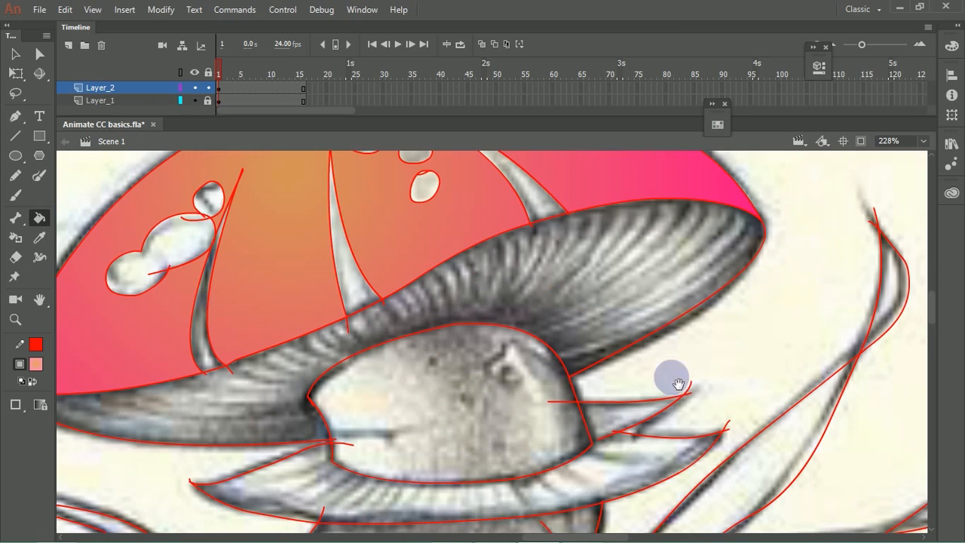
drag(672, 377, 645, 300)
drag(392, 320, 522, 305)
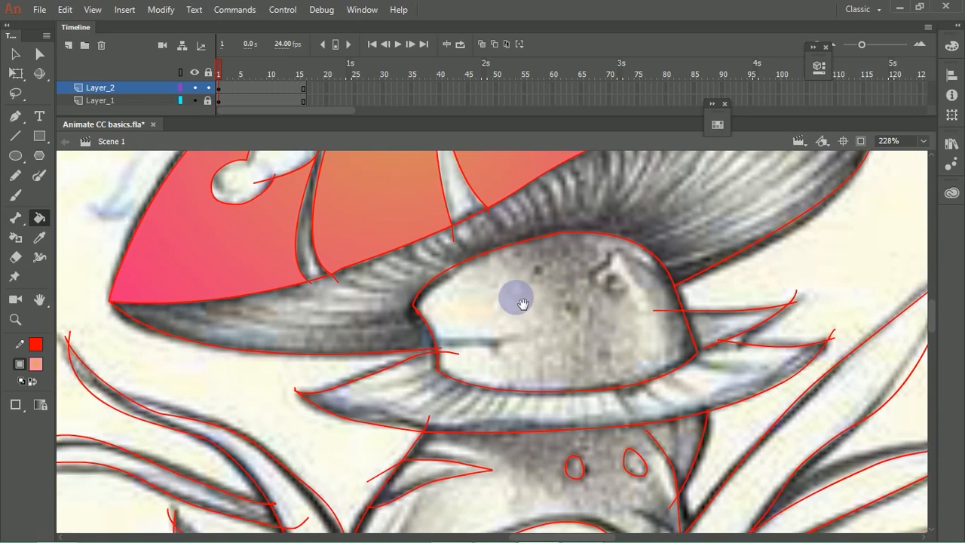
drag(343, 282, 720, 361)
drag(641, 301, 709, 367)
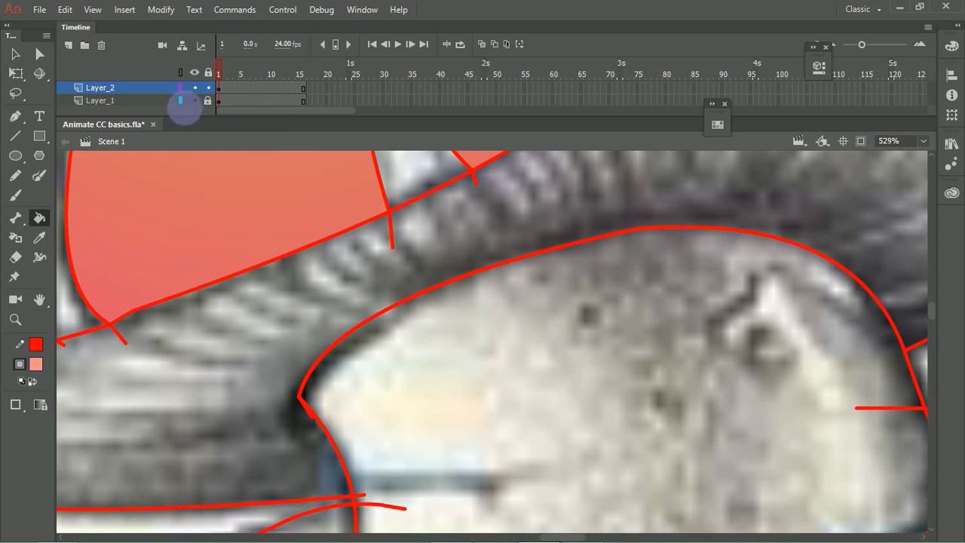
click(180, 87)
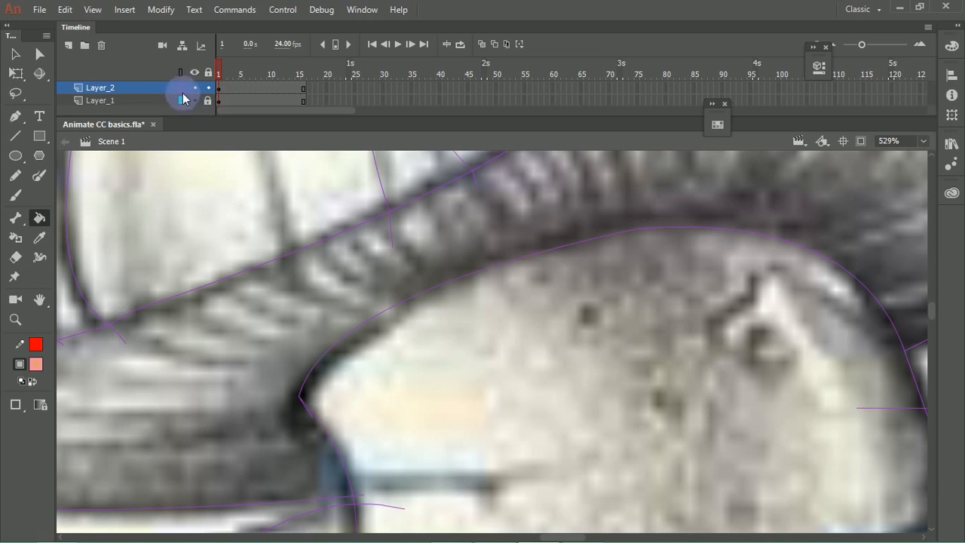
click(180, 88)
double_click(180, 88)
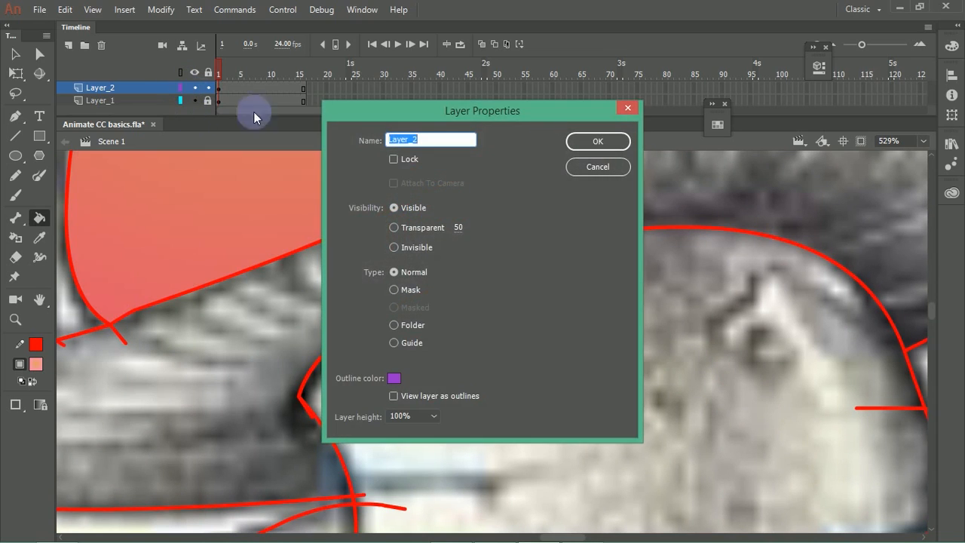
click(407, 380)
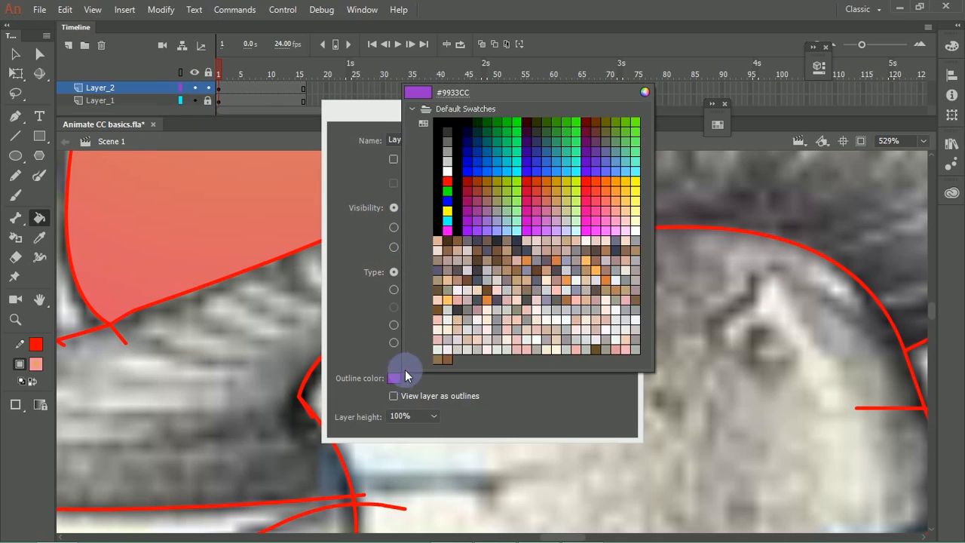
click(523, 157)
click(599, 141)
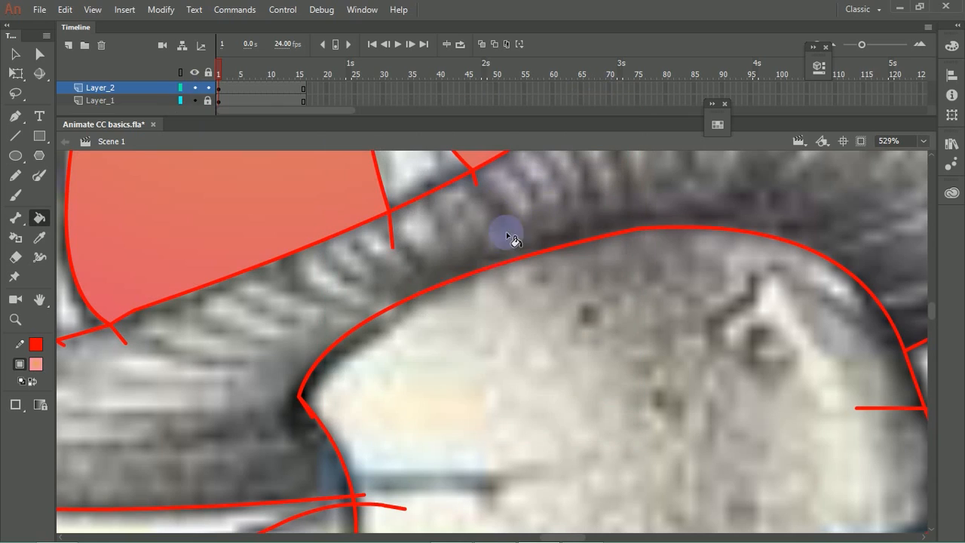
Step: Display Layer_2 as outlines and examine the cap underside's contour and corners for gaps
click(179, 88)
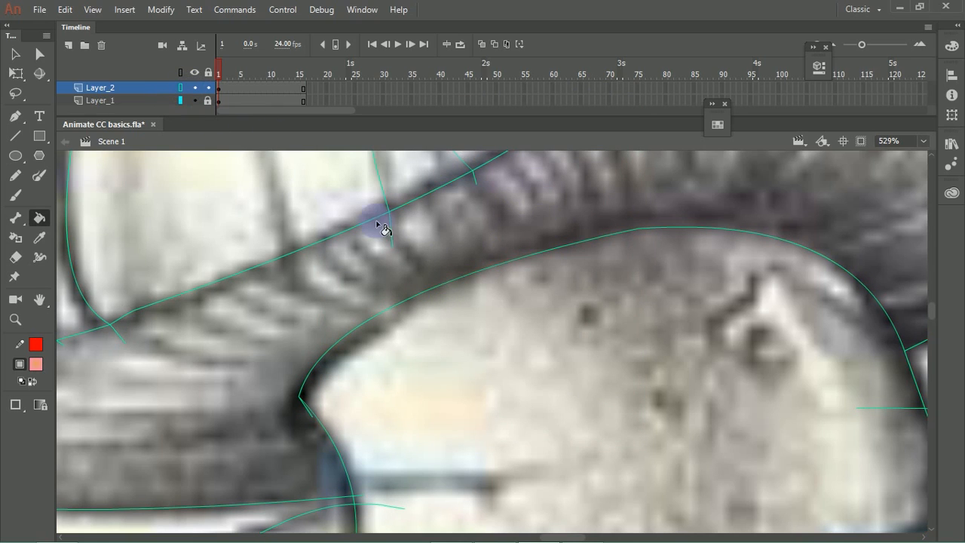
drag(491, 306, 591, 229)
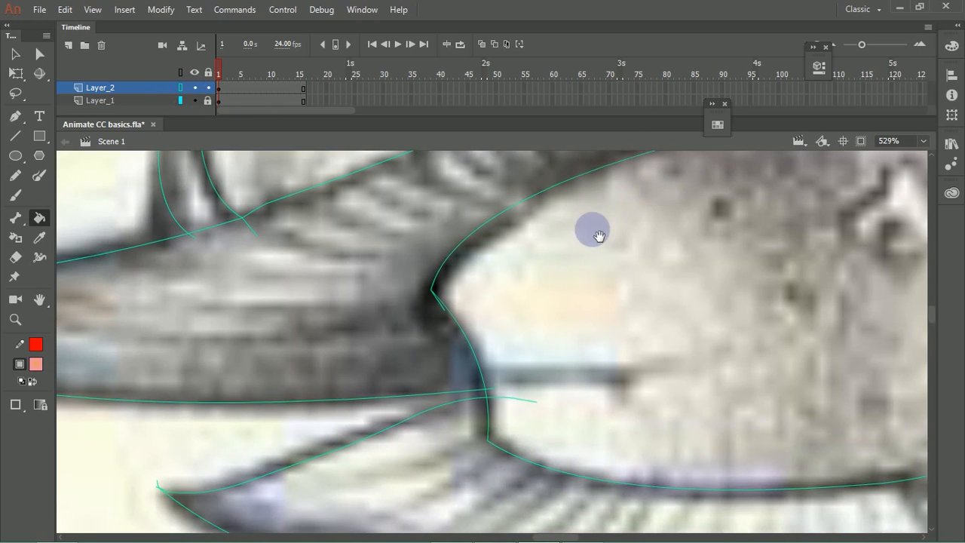
click(402, 260)
click(401, 260)
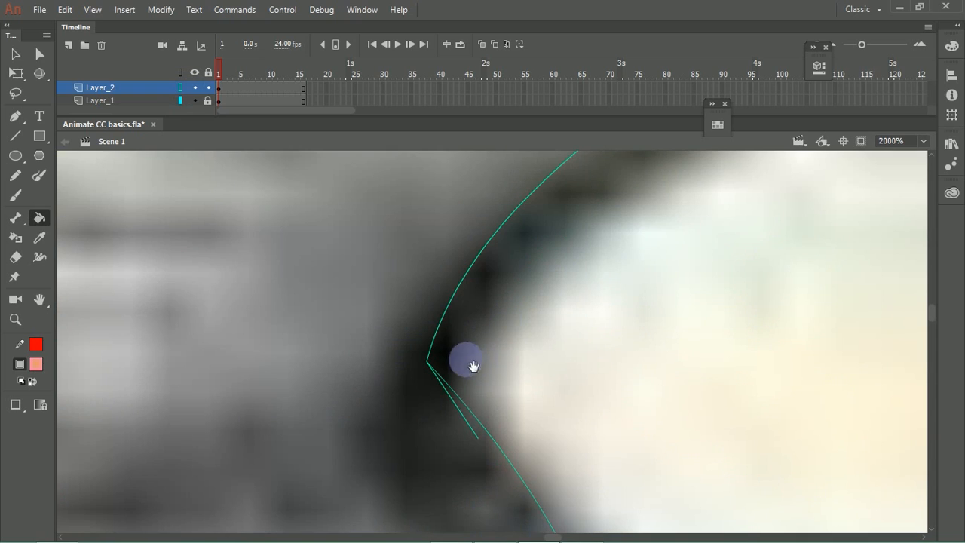
key(ctrl+minus)
key(ctrl+minus)
key(ctrl+minus)
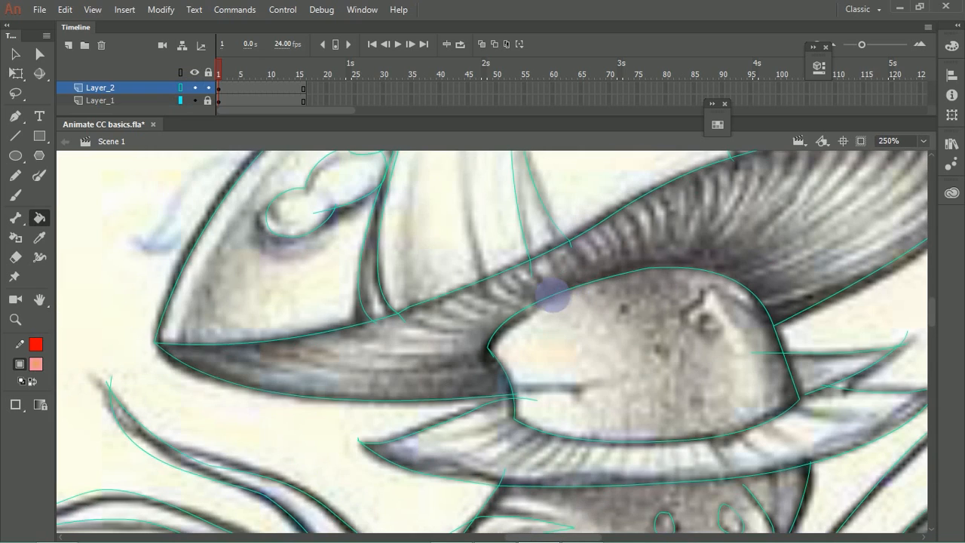
drag(146, 334, 197, 356)
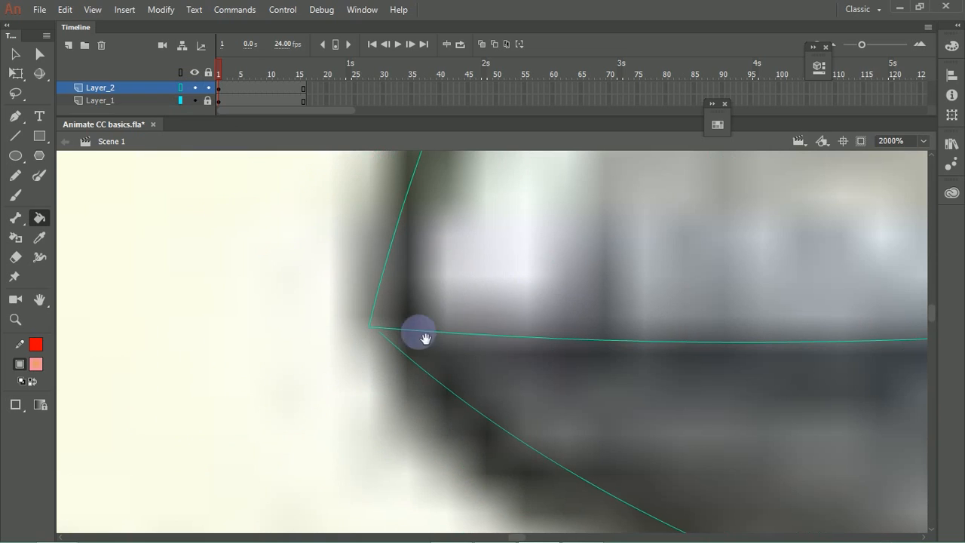
drag(382, 333, 371, 327)
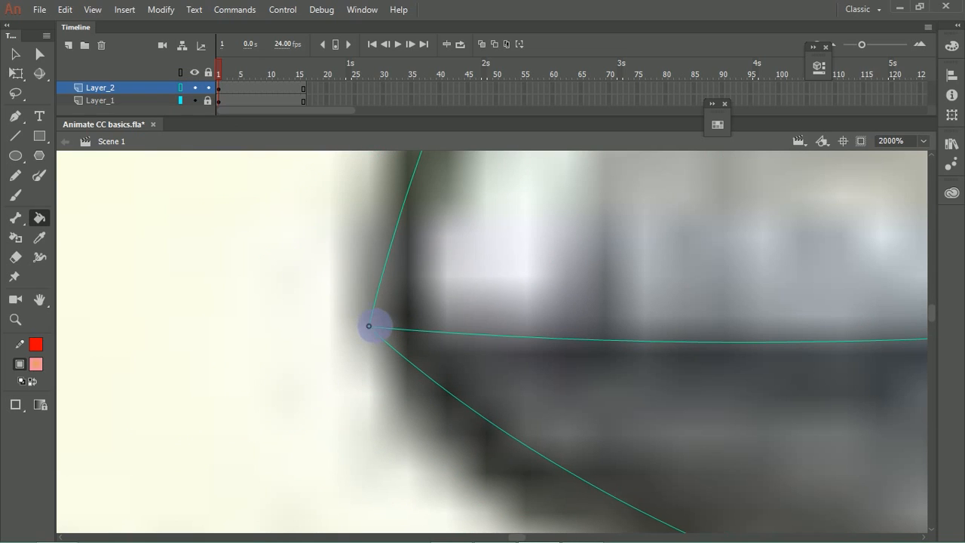
key(ctrl+minus)
key(ctrl+minus)
drag(690, 371, 124, 298)
drag(675, 307, 480, 374)
mouse_move(737, 235)
mouse_down()
mouse_move(561, 294)
mouse_move(445, 289)
mouse_up()
drag(776, 195, 524, 387)
drag(687, 208, 592, 322)
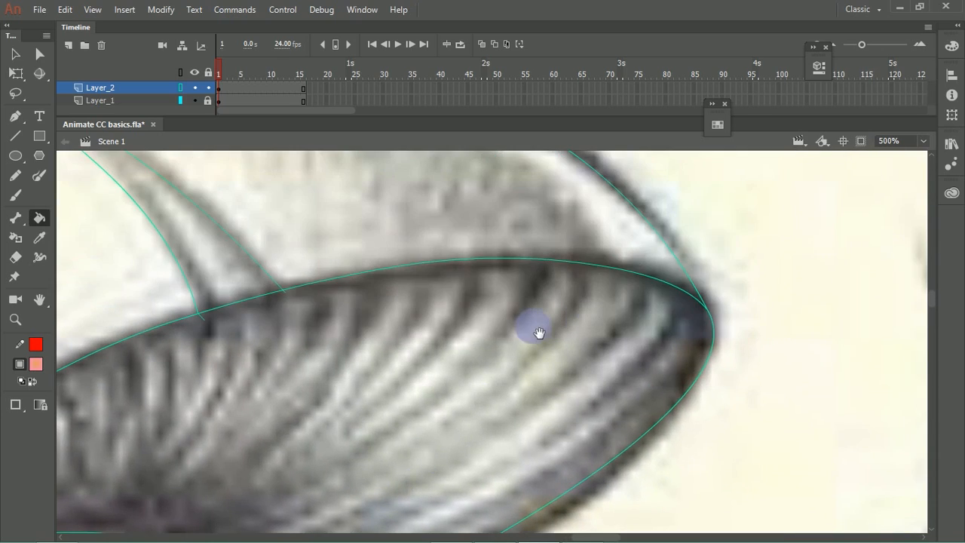
drag(494, 344, 706, 250)
drag(461, 335, 586, 286)
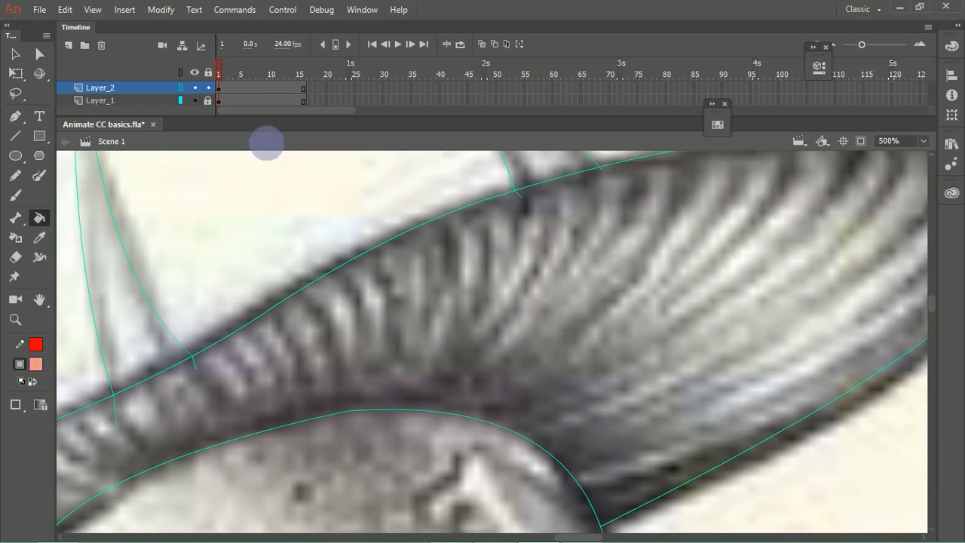
Step: Turn off the outline display of Layer_2 and fill the cap's underside with the orange-pink radial gradient
click(179, 89)
click(424, 294)
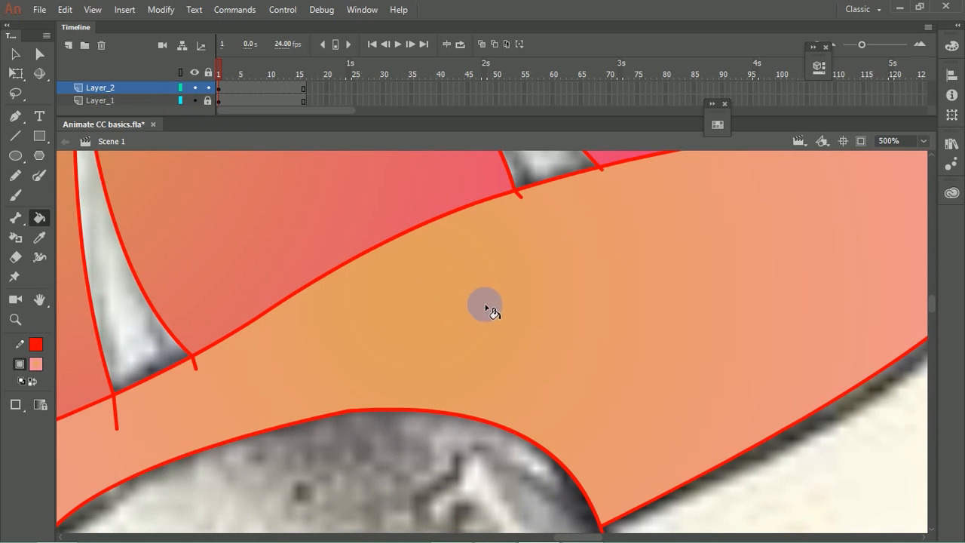
scroll(502, 295, down, 5)
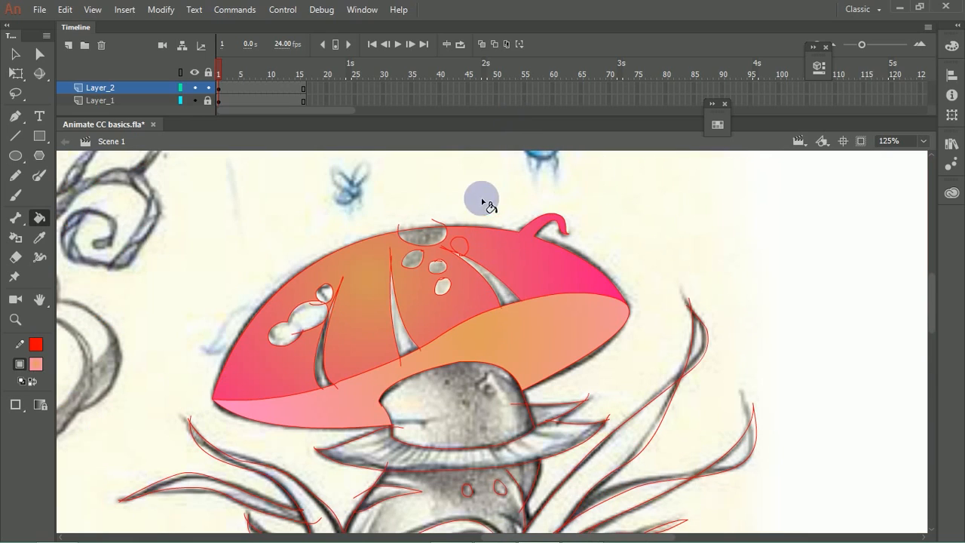
Step: Sample the cap's radial gradient and darken its start stop to brown #915C25 and its end stop to magenta #95004E
click(820, 67)
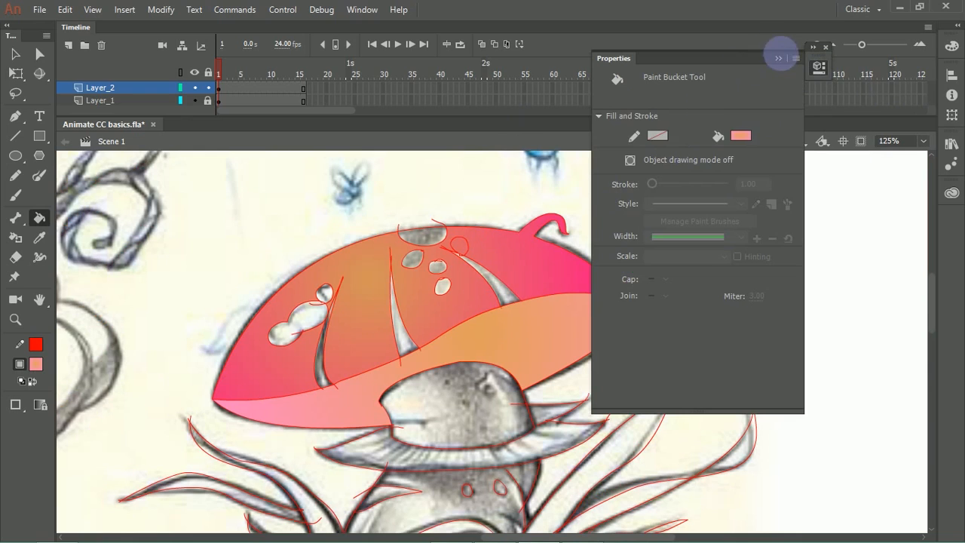
click(779, 59)
key(i)
click(538, 286)
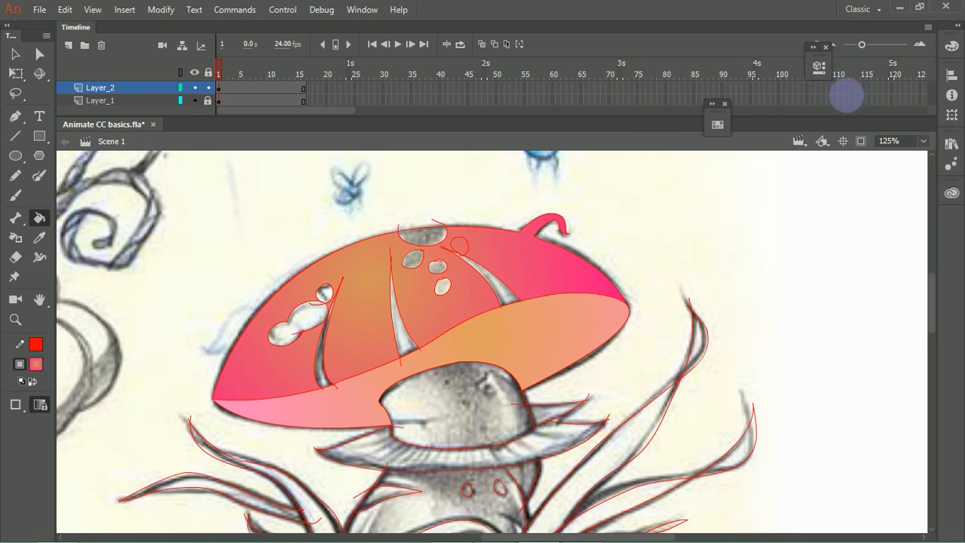
click(952, 46)
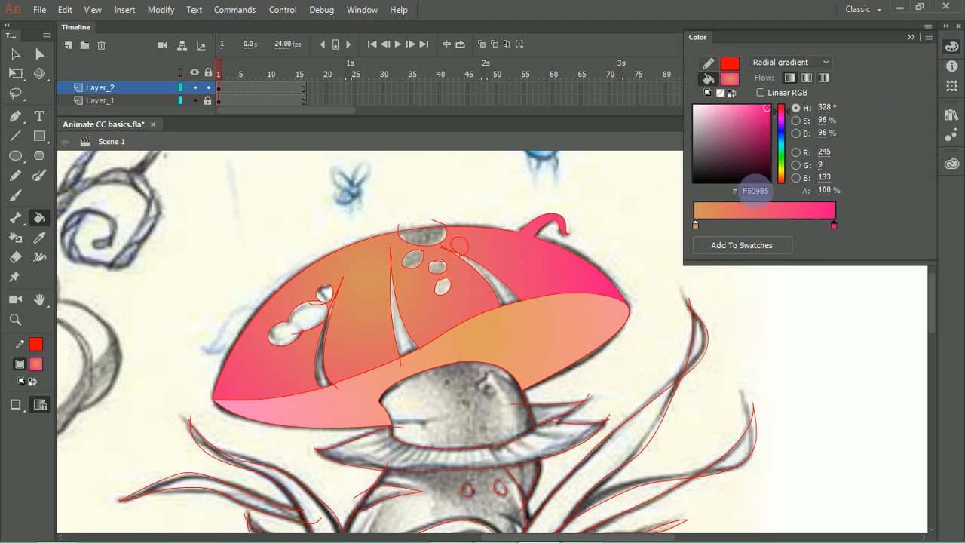
click(694, 224)
click(755, 143)
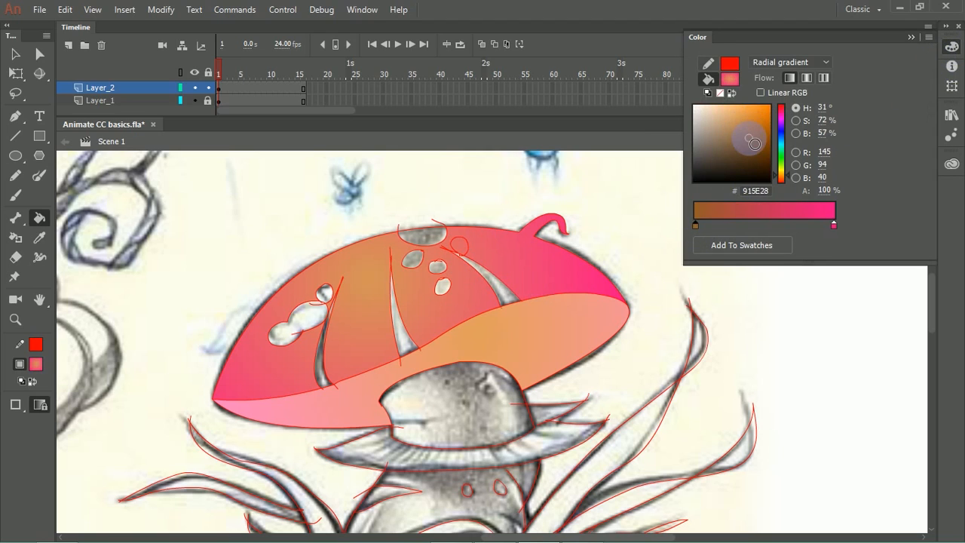
click(833, 225)
drag(762, 137, 786, 146)
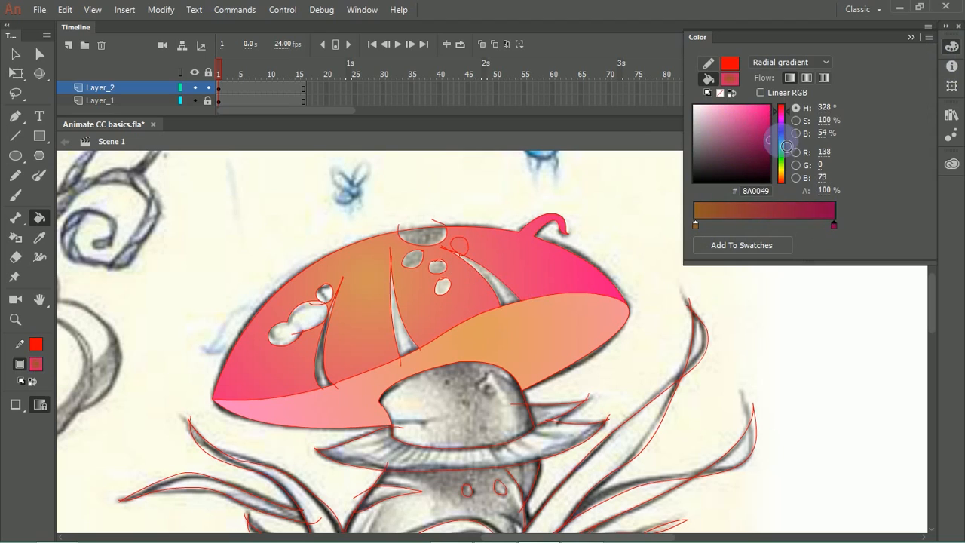
Step: Fill the three tapering stripes on the mushroom cap with the darkened radial gradient
click(501, 295)
click(393, 323)
click(336, 377)
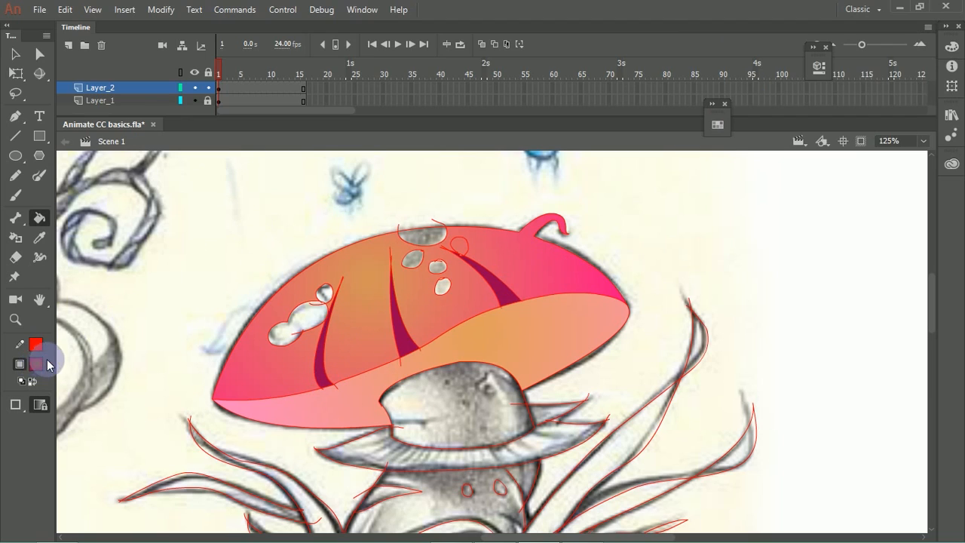
Step: Set the fill colour to a pale cream yellow swatch and fill the small light spots on the cap
click(38, 365)
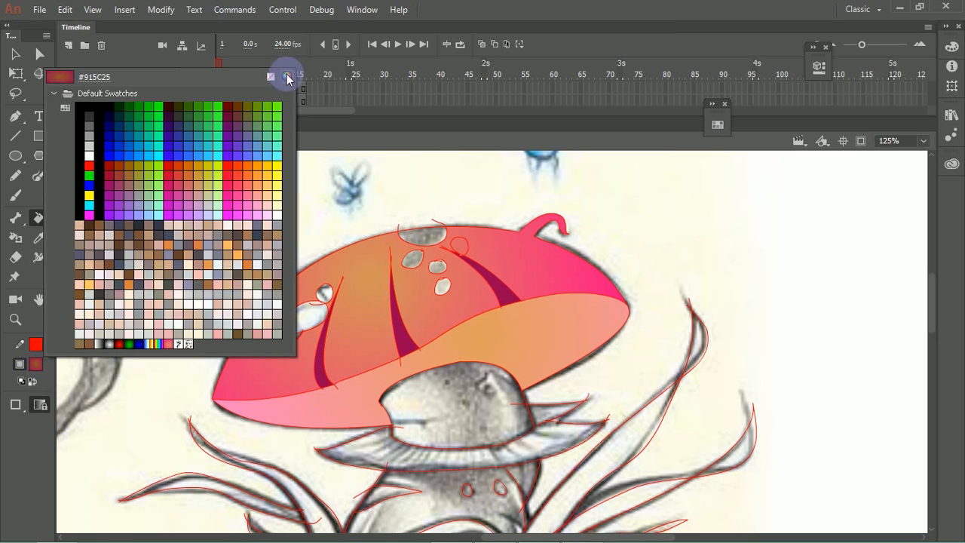
click(167, 202)
click(35, 364)
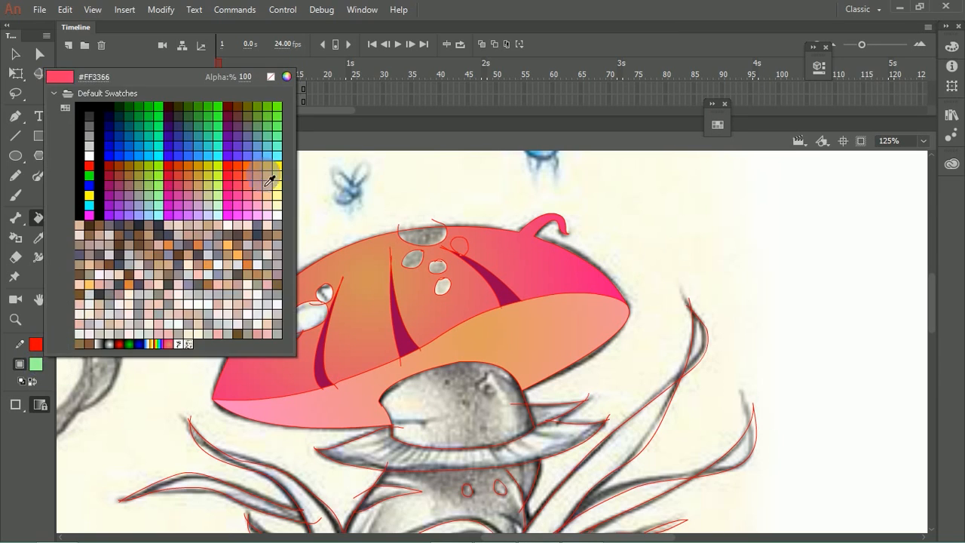
click(278, 204)
click(318, 299)
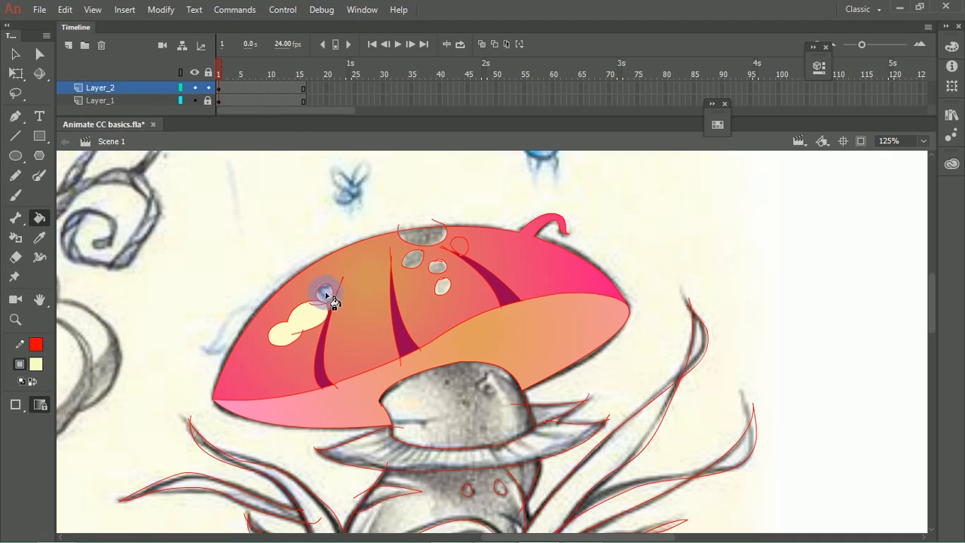
click(445, 291)
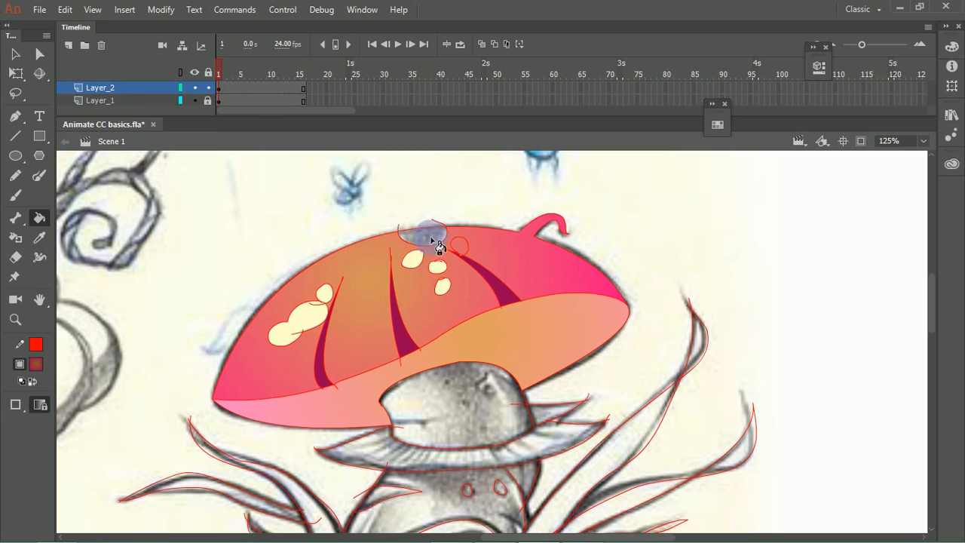
Step: Fill the half-round spot on the cap's upper edge and the round spot beside it with the dark magenta gradient, undoing any spill over the cap
click(478, 254)
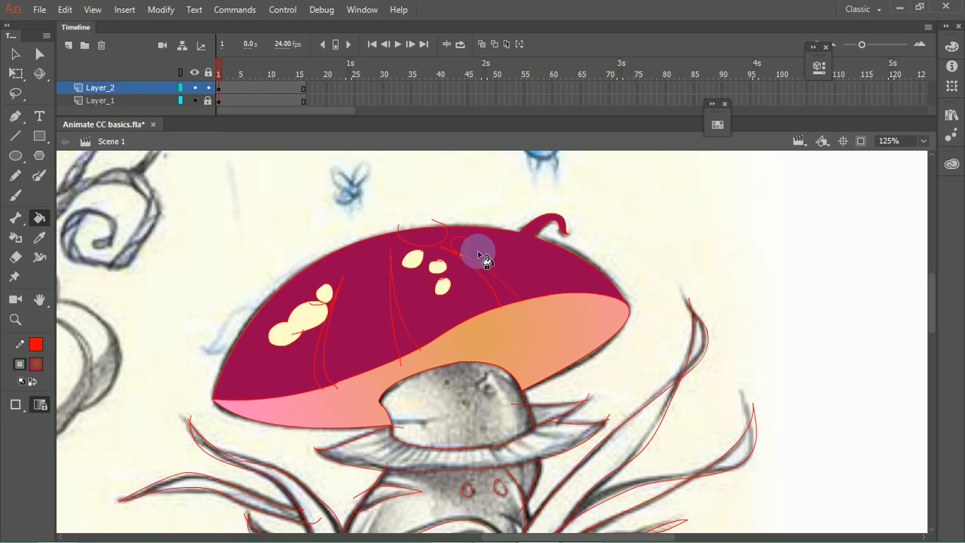
key(ctrl+z)
drag(435, 214, 507, 291)
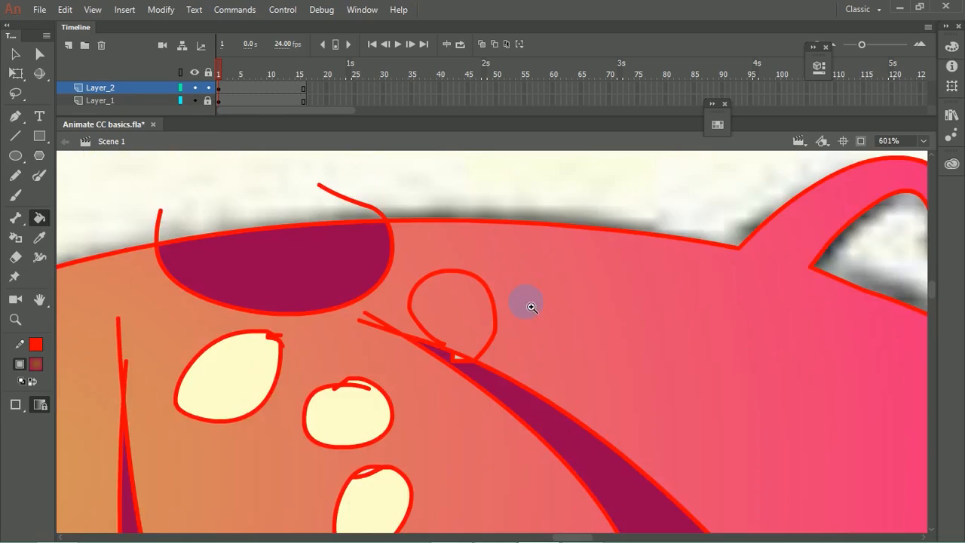
drag(398, 301, 509, 372)
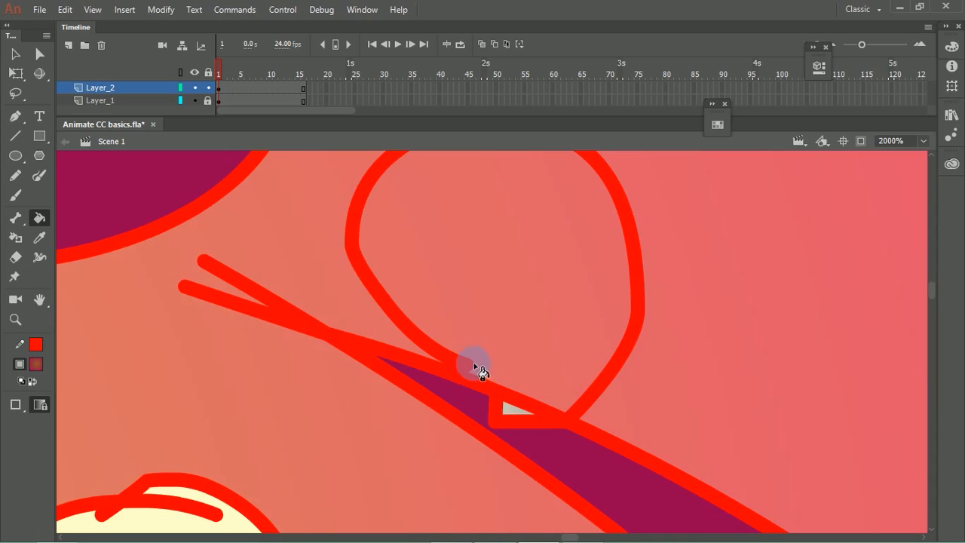
click(502, 340)
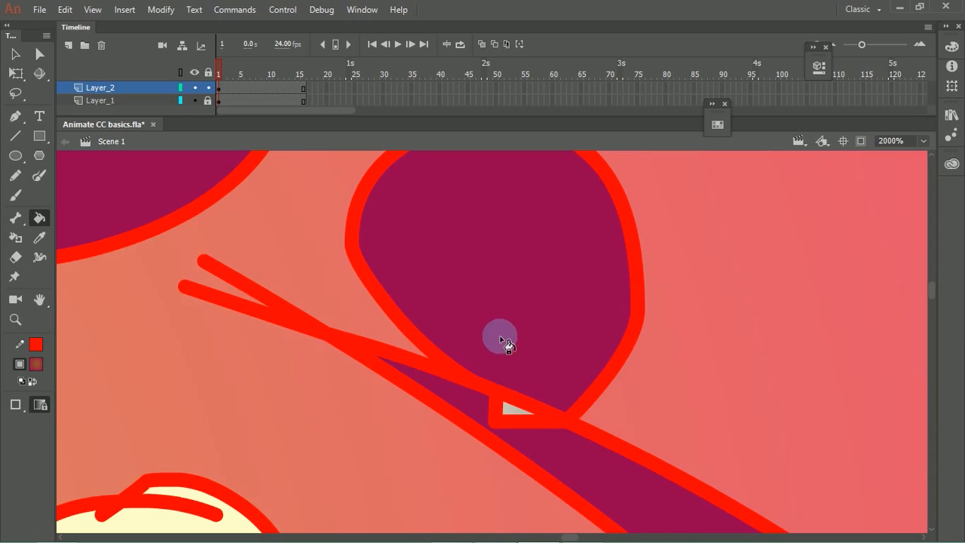
Step: Change the stroke colour to a linear gradient with reflected flow and set its start stop to pale yellow-green #F1FFBF
key(v)
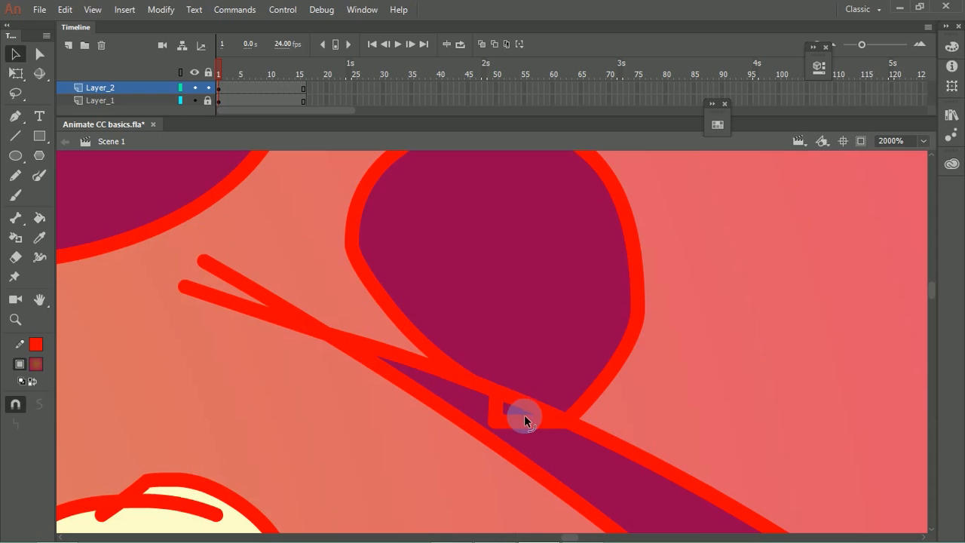
scroll(558, 359, down, 6)
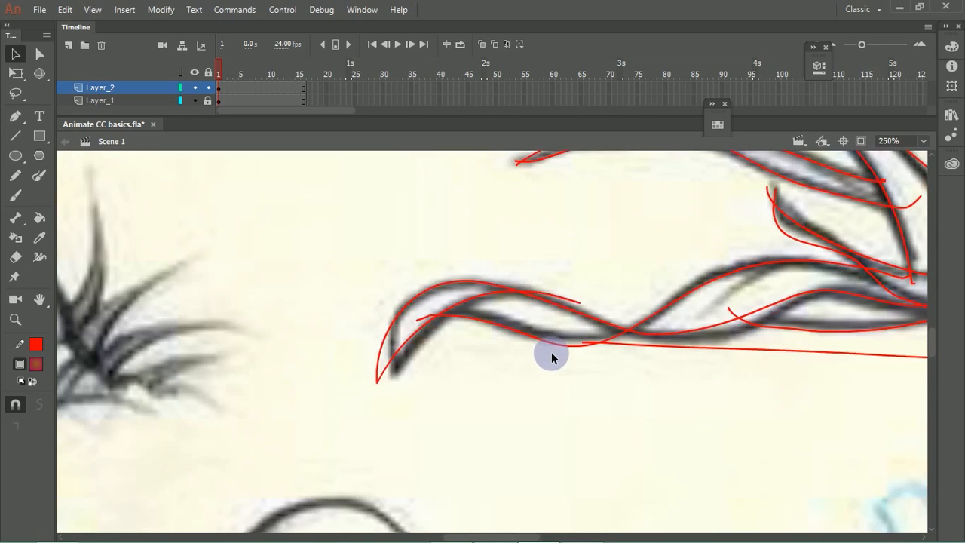
drag(704, 217, 456, 336)
click(620, 398)
drag(666, 231, 526, 292)
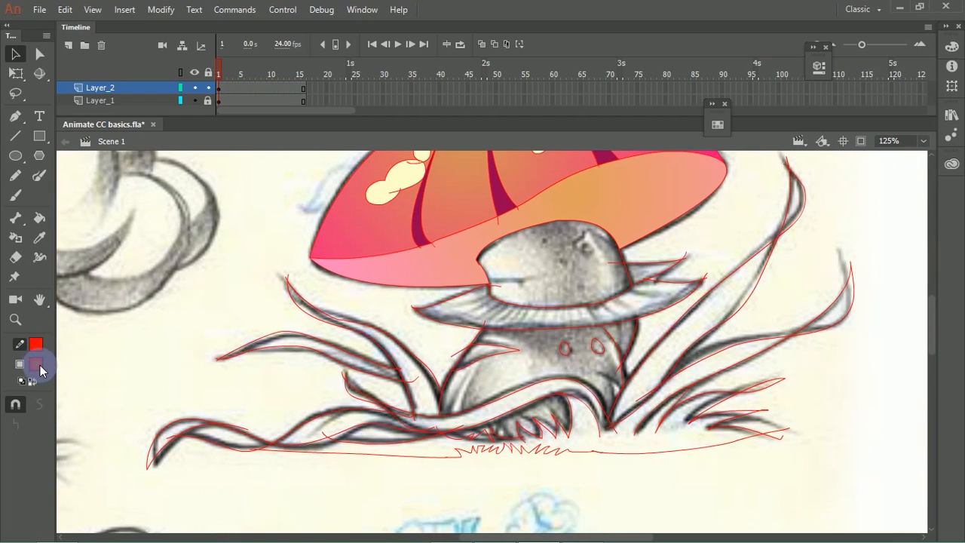
click(950, 49)
click(791, 62)
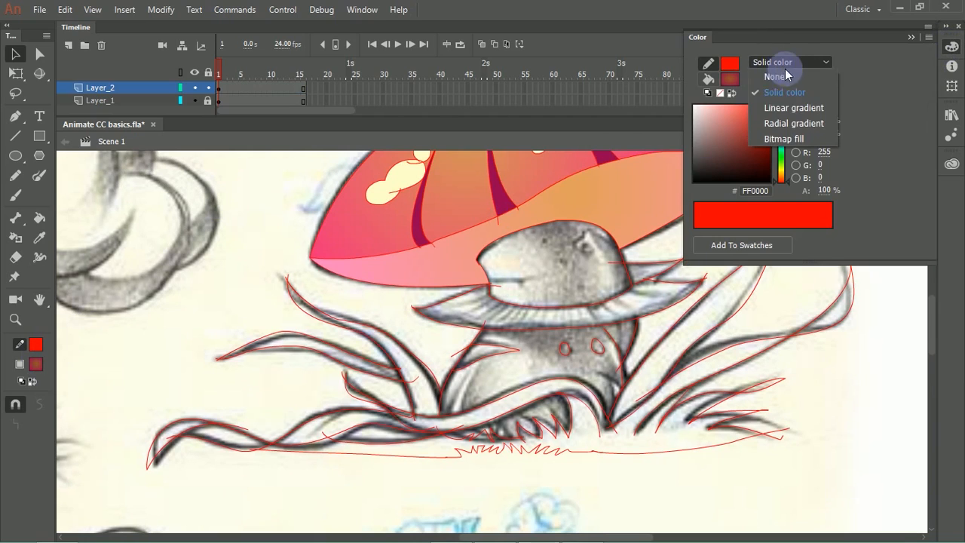
click(794, 109)
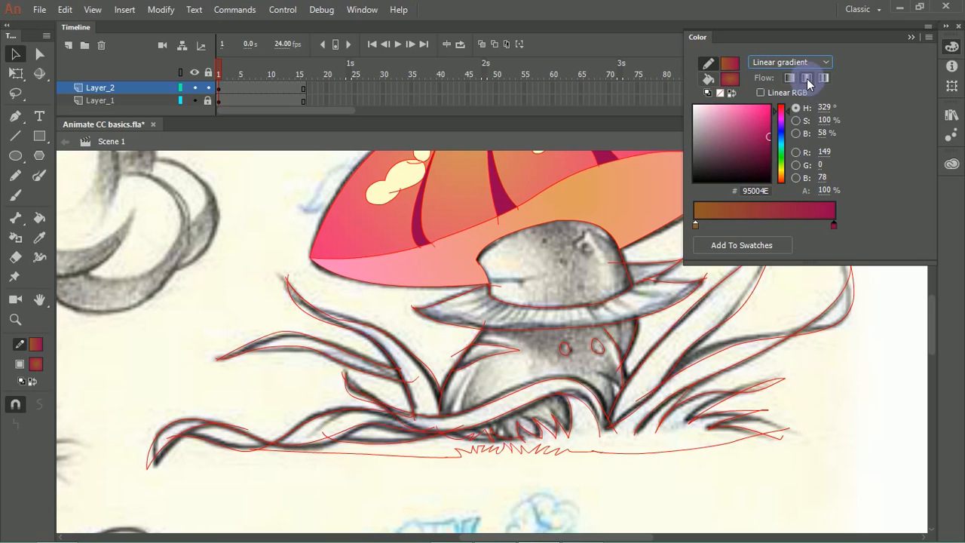
click(696, 224)
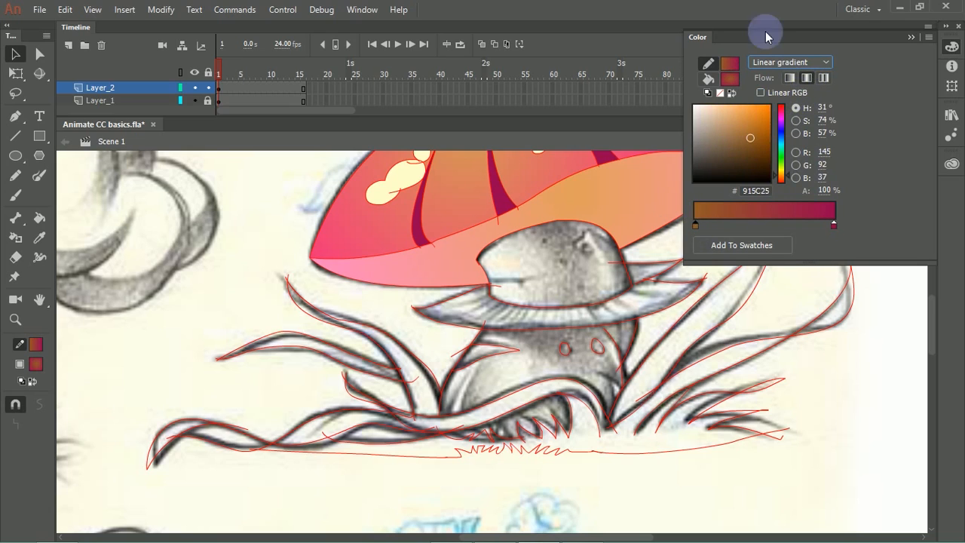
mouse_move(757, 118)
mouse_down()
mouse_move(760, 108)
mouse_move(733, 106)
mouse_up()
drag(781, 170, 782, 165)
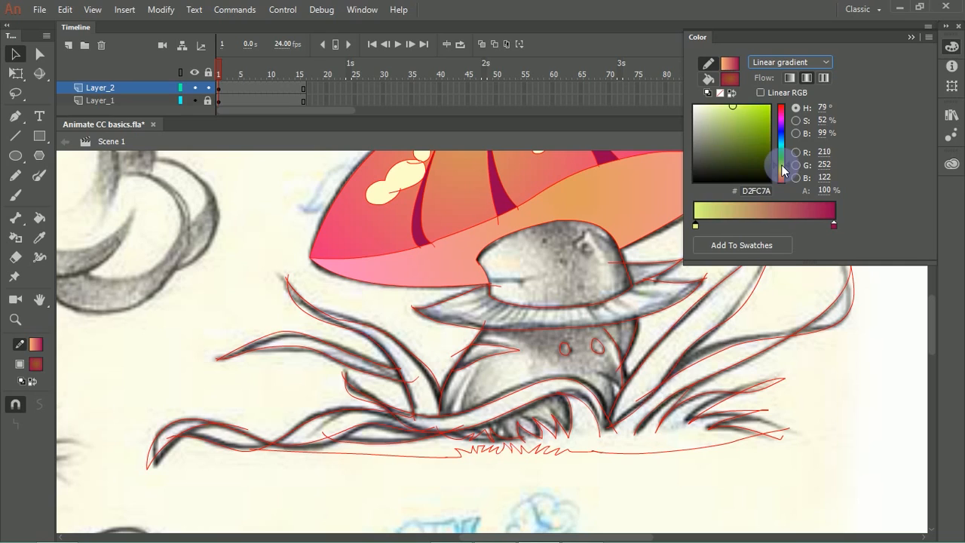
drag(737, 113, 711, 106)
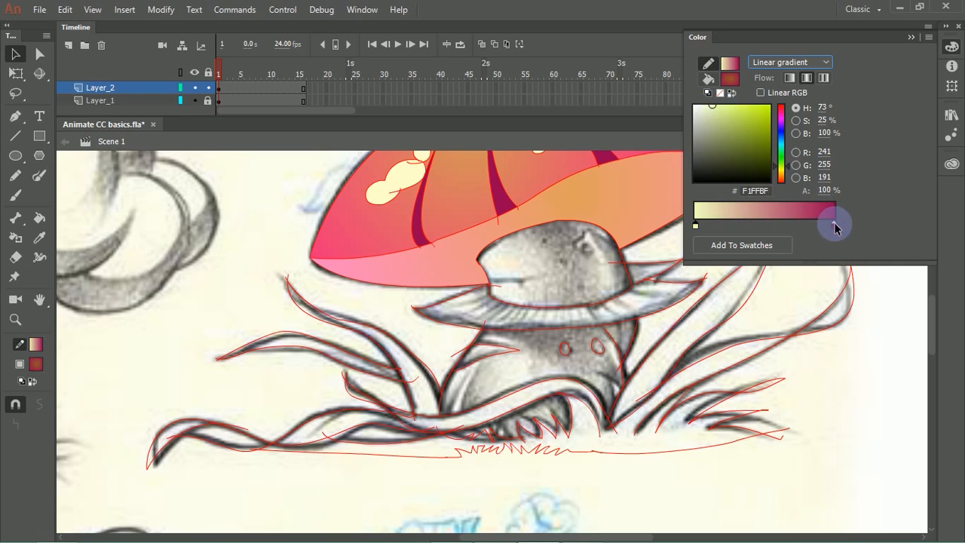
Step: Set the end stop of the stroke's linear gradient to a muted olive green
click(834, 226)
click(783, 172)
drag(735, 117, 728, 136)
click(555, 276)
Step: Try to fill the stem's dome under the cap, undo that fill and reset the colours to black stroke and white fill
click(39, 218)
click(582, 261)
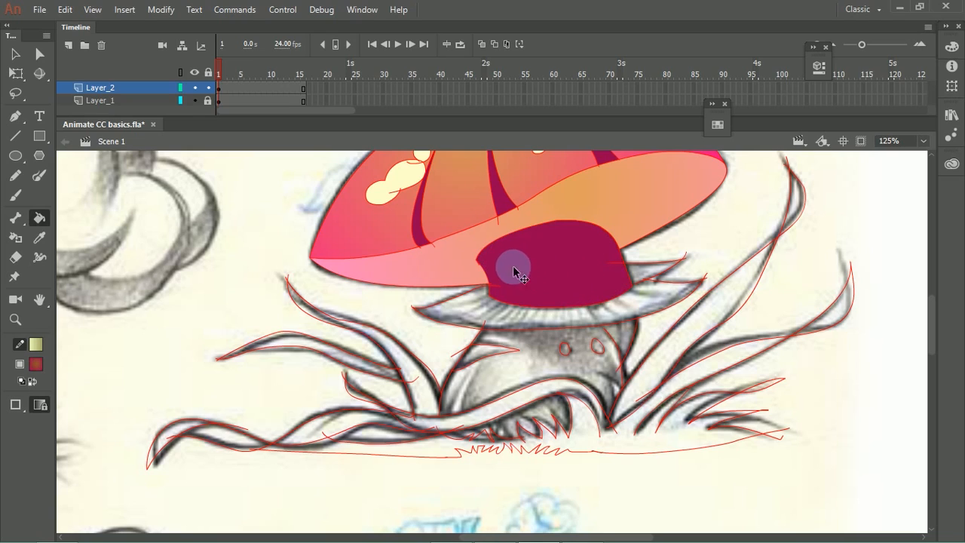
key(ctrl+z)
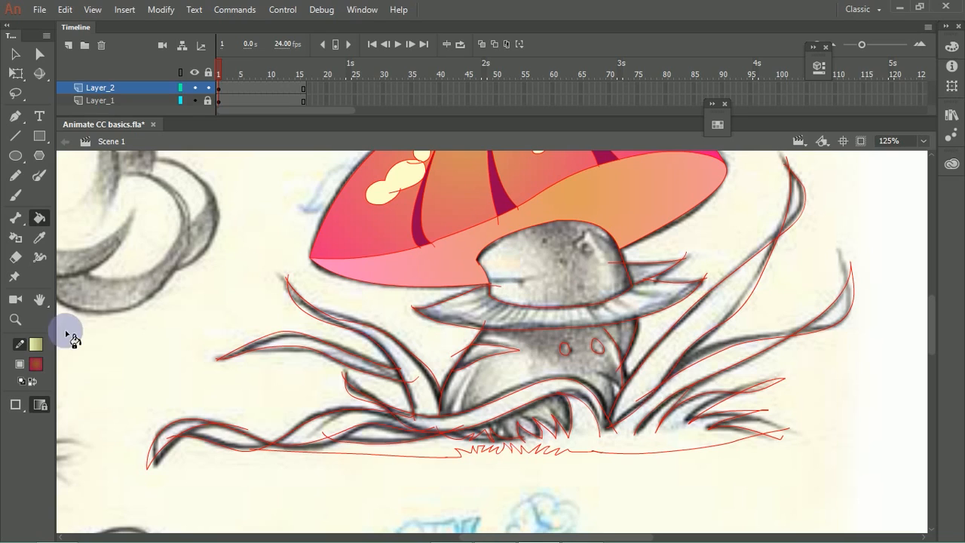
click(28, 385)
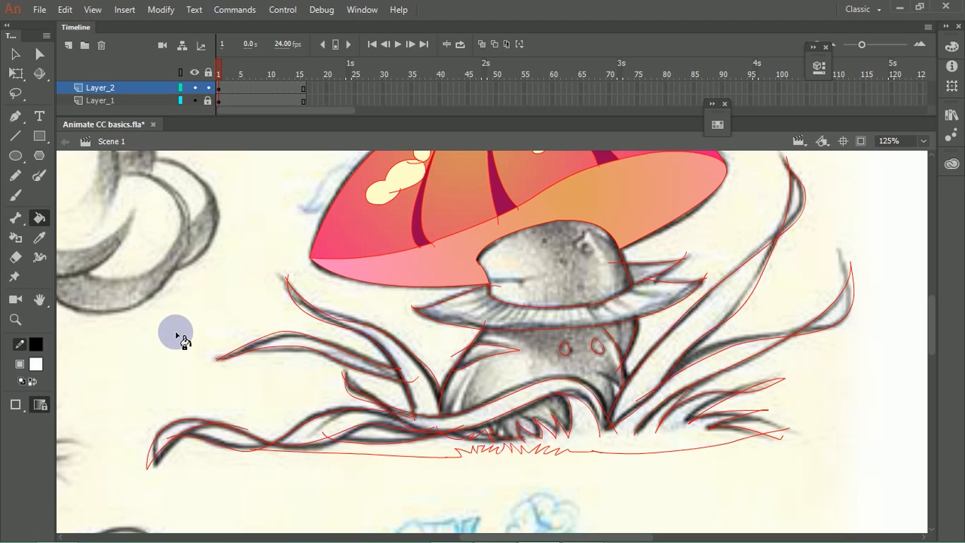
Step: Select the connected leaf and root outlines beside the stem and apply the yellow-green gradient to their strokes
ctrl+double_click(284, 279)
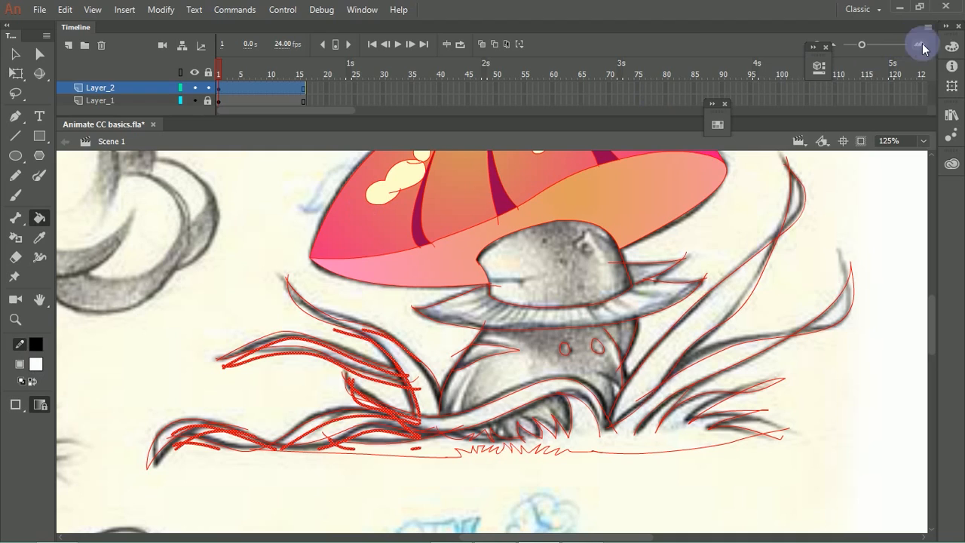
click(952, 46)
click(777, 63)
click(787, 87)
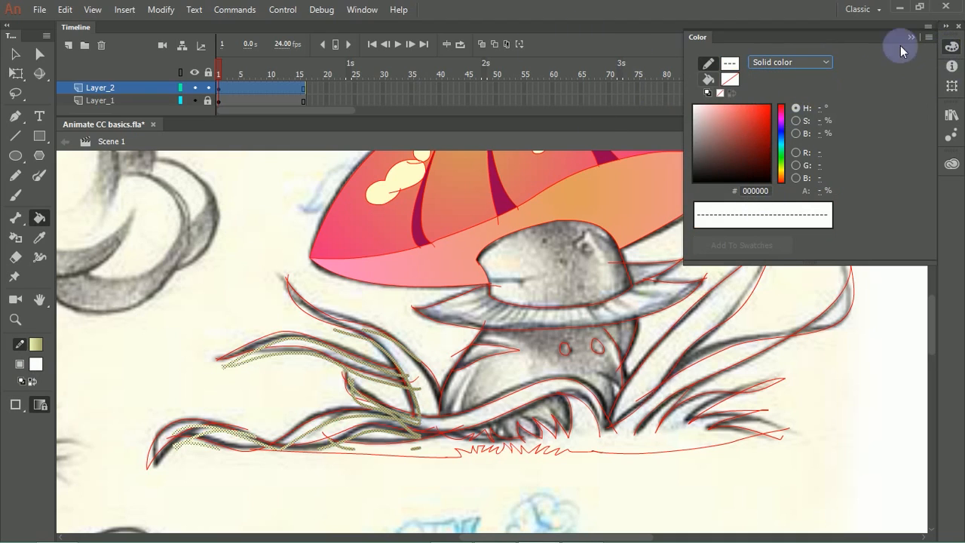
Step: Set the fill colour to the yellow-green linear gradient
click(38, 367)
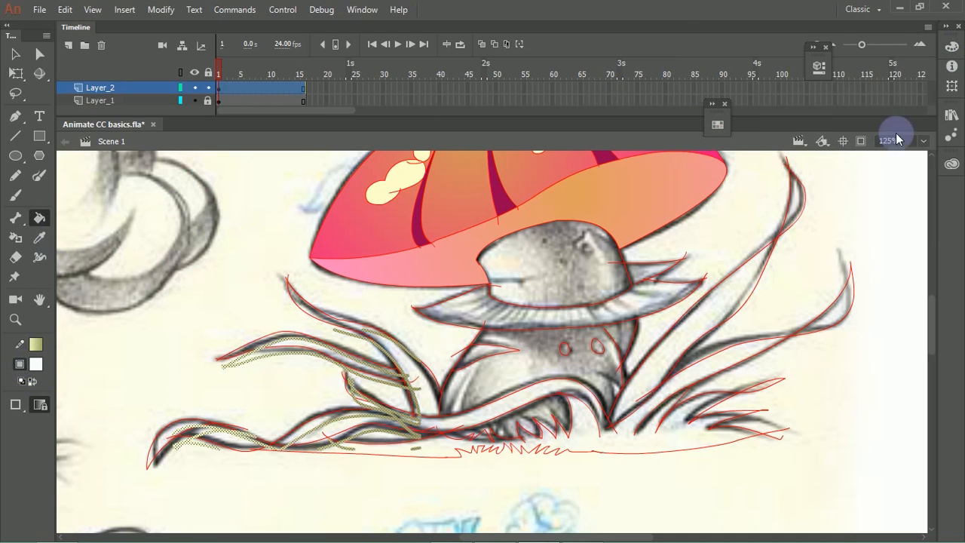
click(956, 50)
click(784, 62)
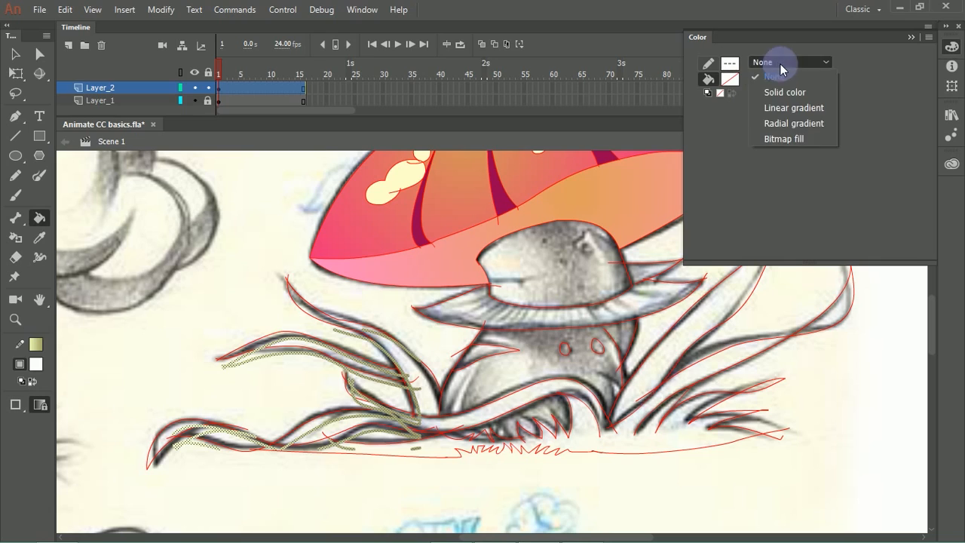
click(785, 93)
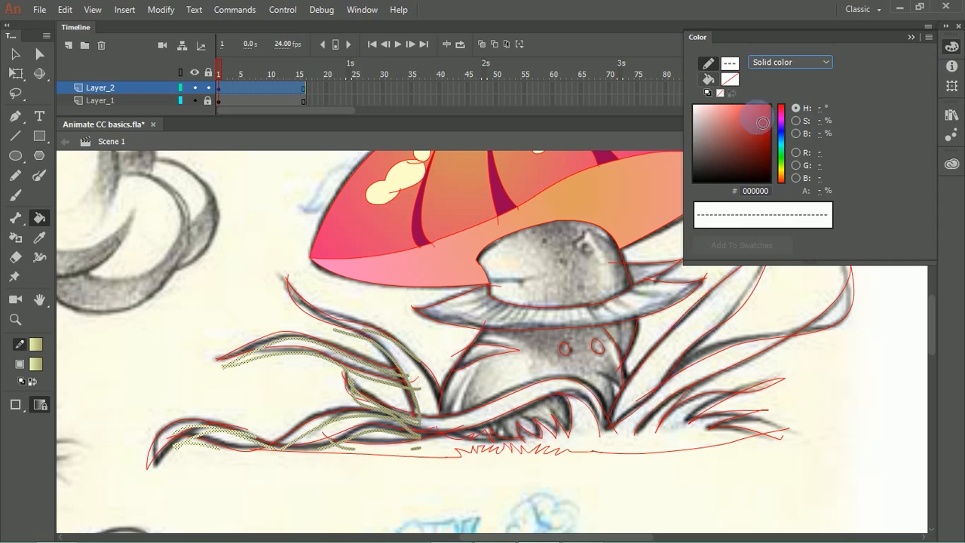
Step: Set the fill colour to the preset red-and-black gradient swatch and change its colour type
click(735, 78)
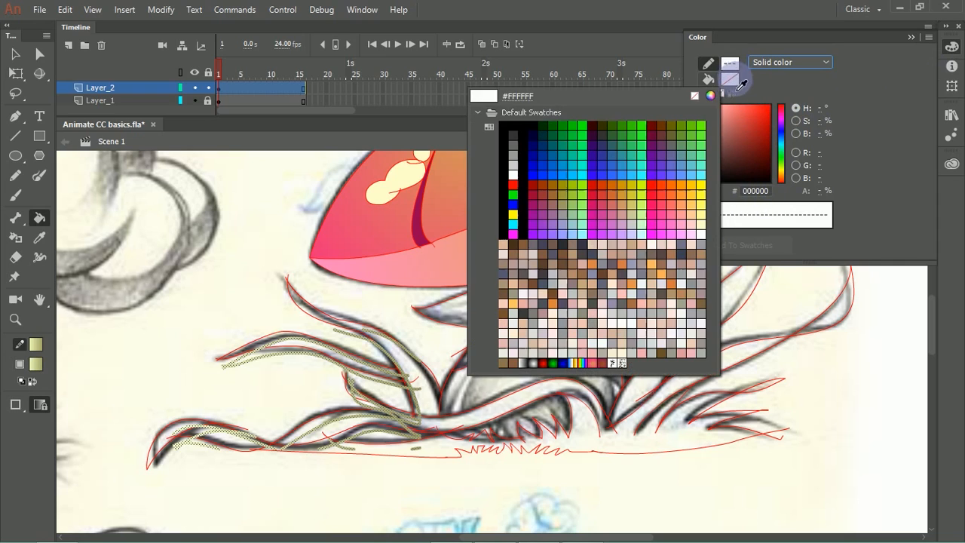
click(552, 368)
click(709, 78)
click(784, 64)
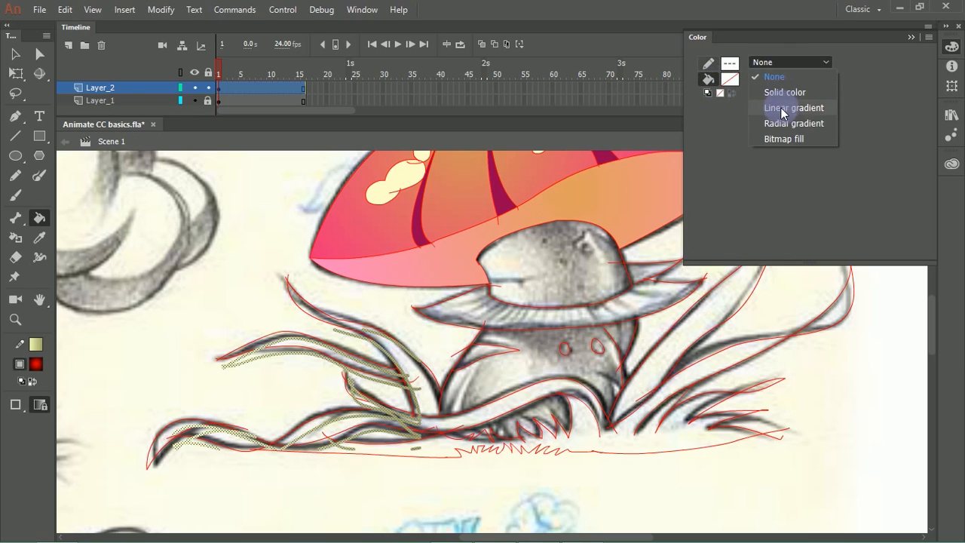
click(786, 92)
Step: Set the fill colour to the saved brown-and-magenta radial gradient swatch
click(734, 85)
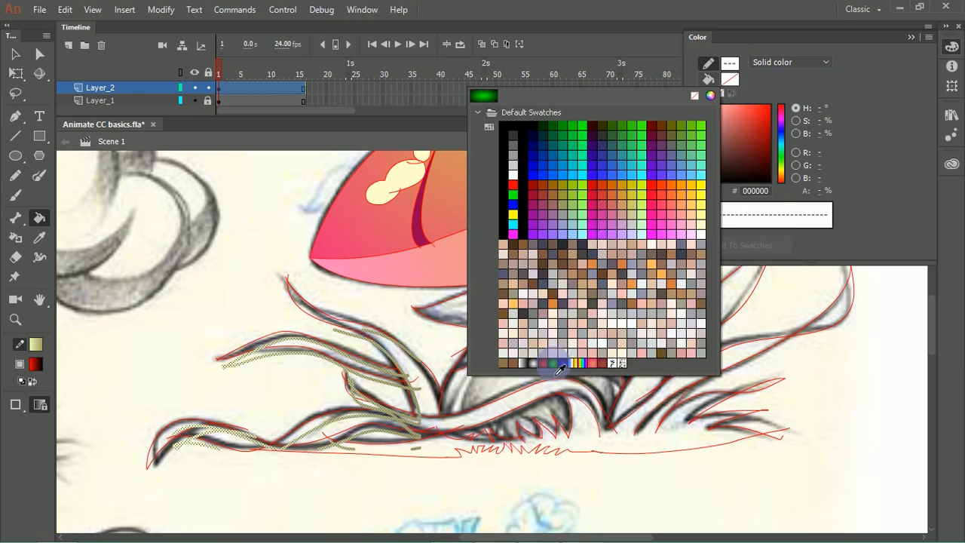
click(607, 367)
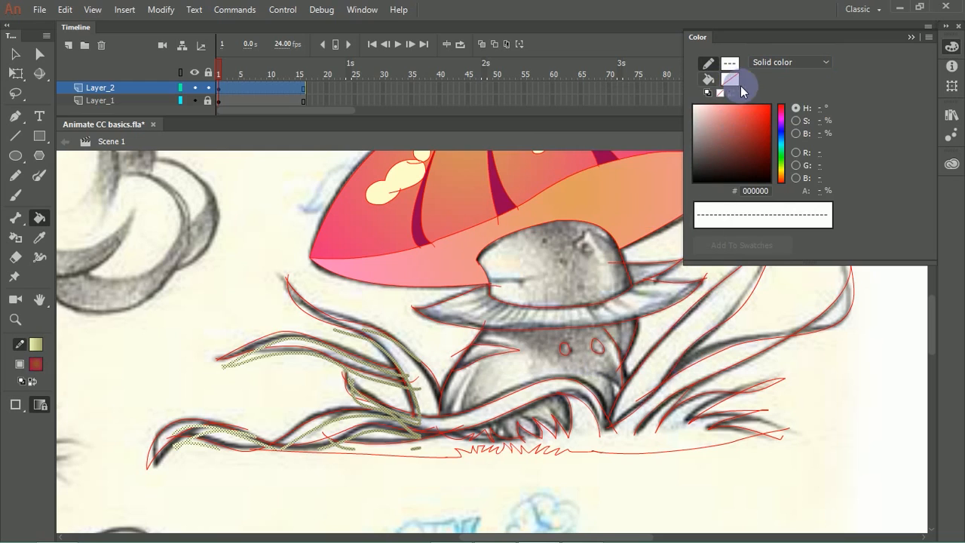
click(917, 36)
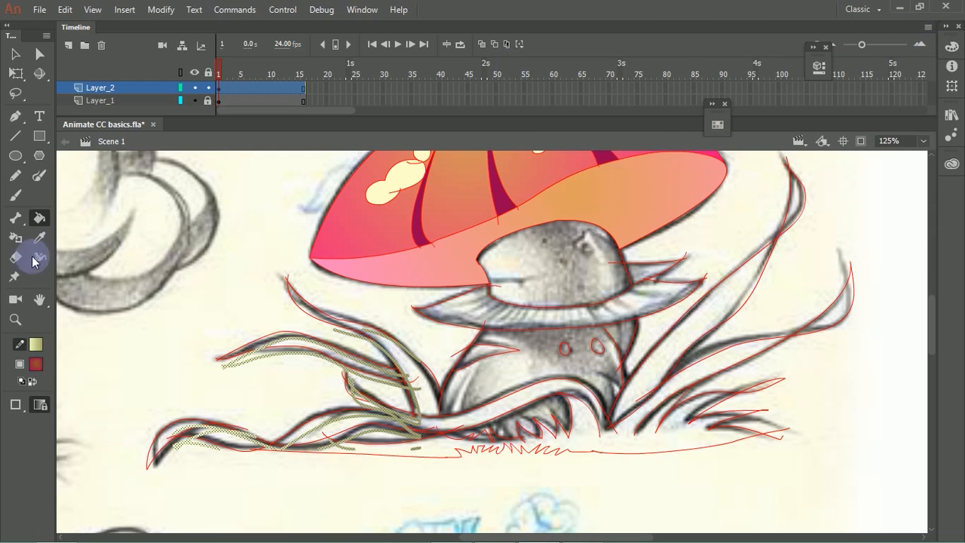
Step: Try a sampled red-brown stroke colour on the selected leaf and root outlines
click(36, 366)
click(40, 368)
click(37, 346)
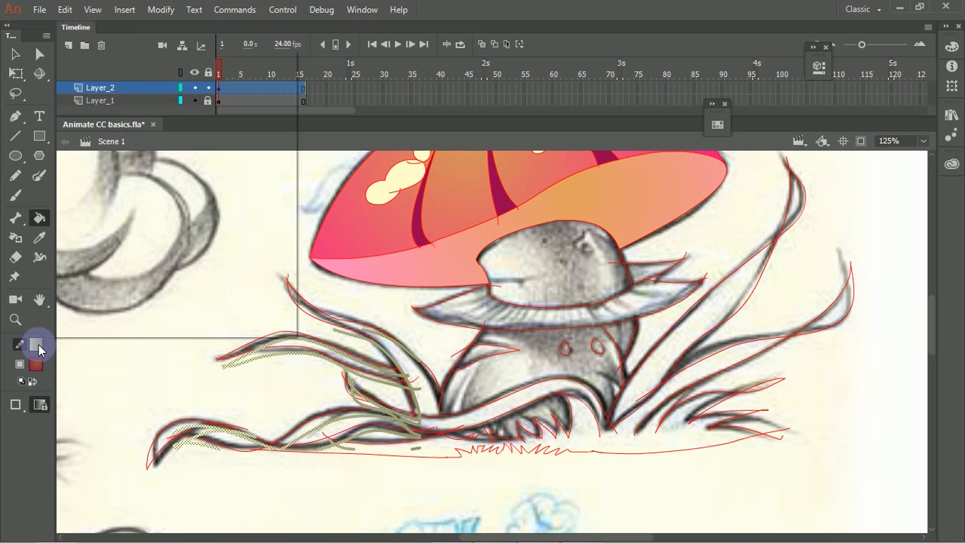
click(40, 368)
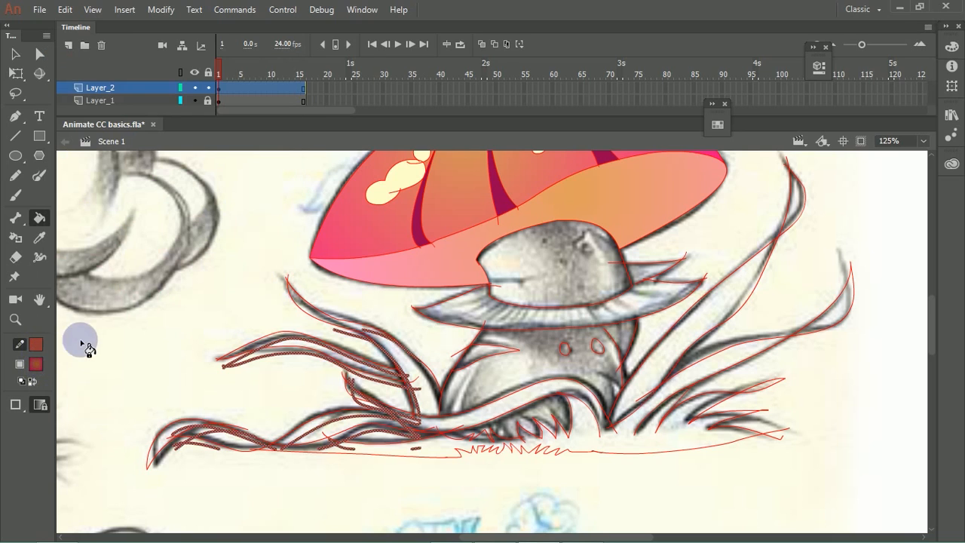
Step: Undo the stroke recolouring and displacement of the leaf and root outlines, and deselect them
key(ctrl+z)
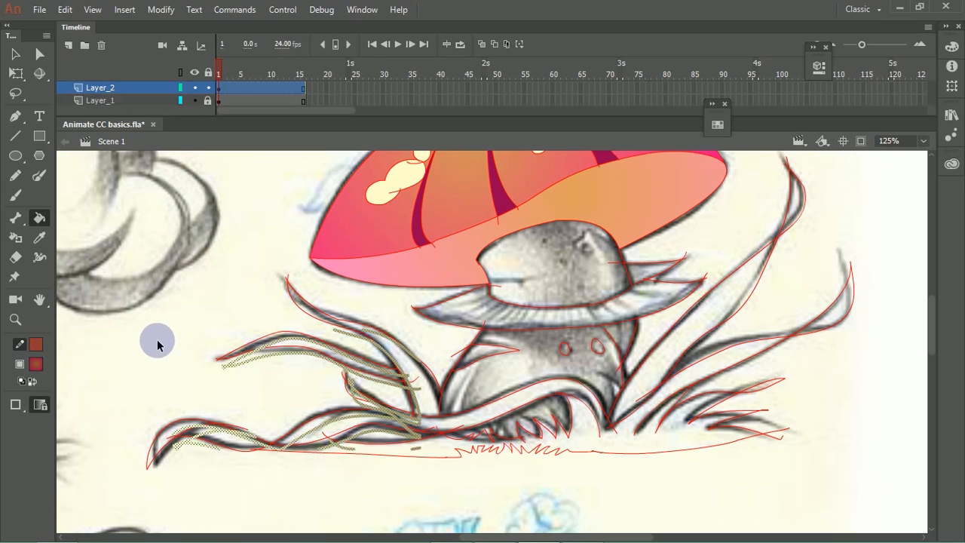
key(ctrl+y)
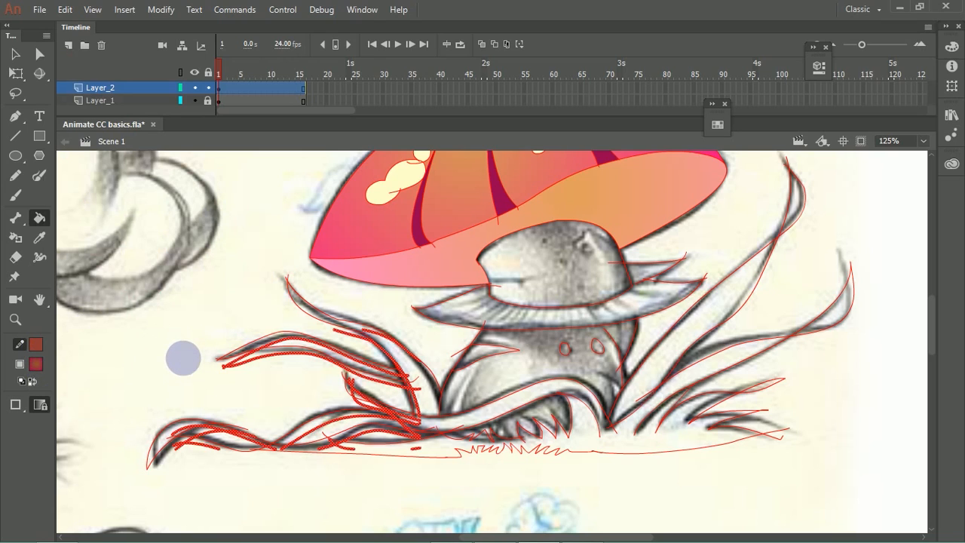
key(ctrl+z)
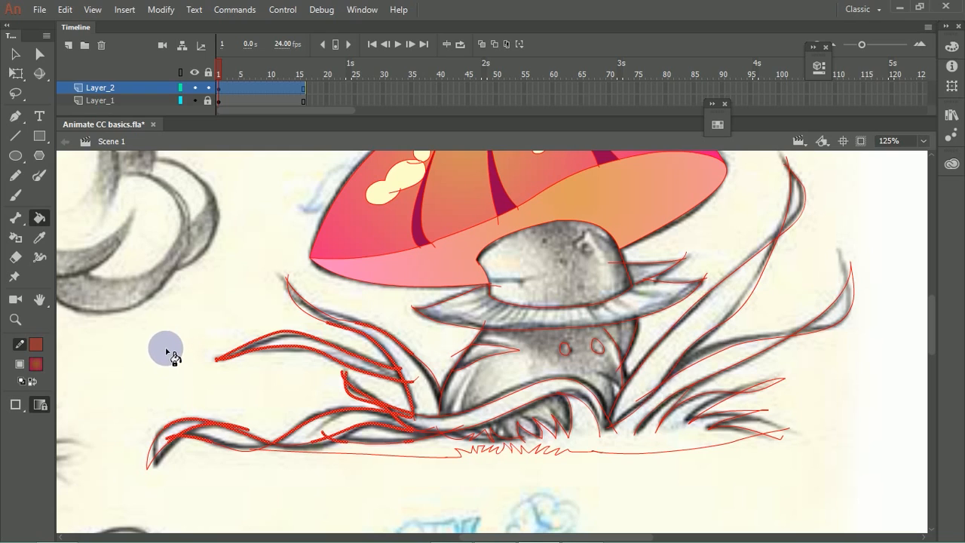
click(15, 54)
click(136, 360)
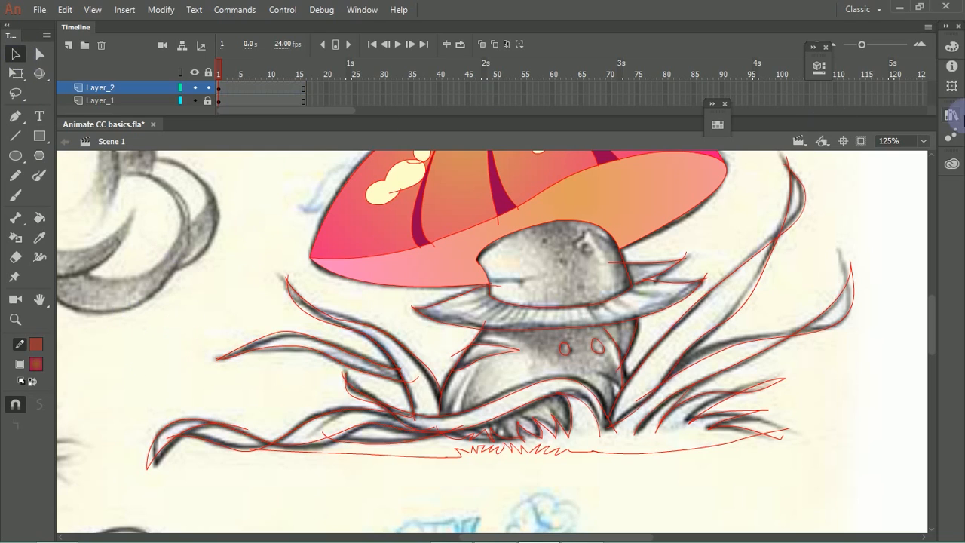
Step: Recolour the radial fill gradient to run from pale peach FFE4C9 to light yellow-green DCFF7E
click(952, 47)
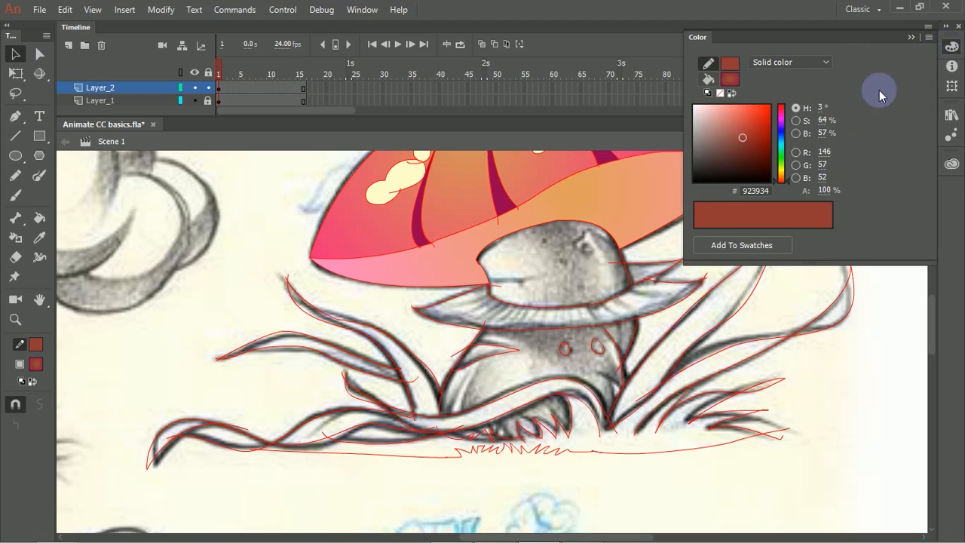
click(707, 79)
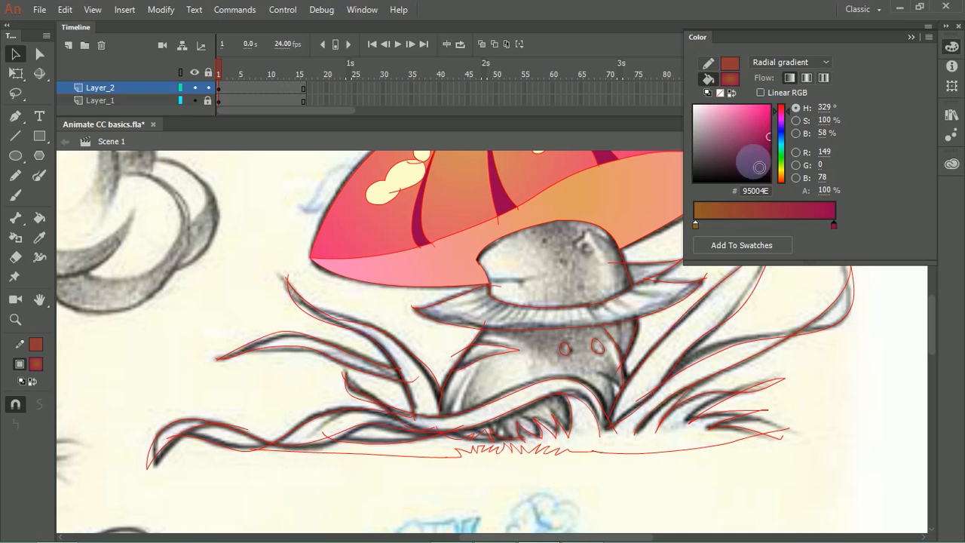
click(696, 227)
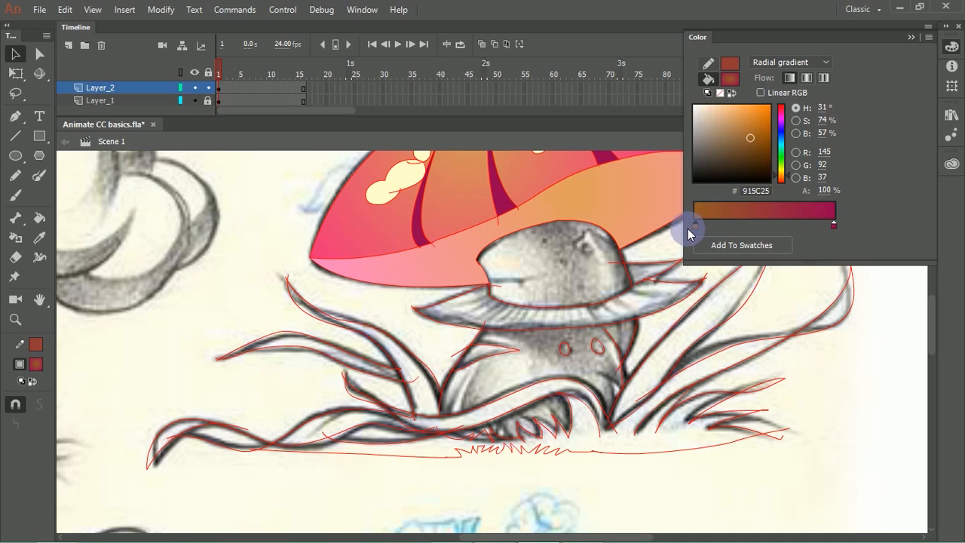
drag(752, 132, 721, 109)
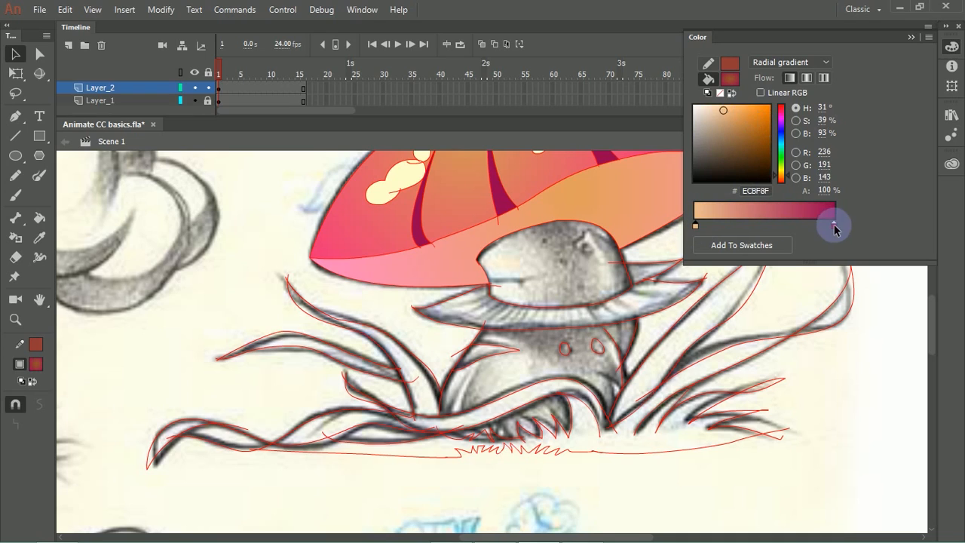
click(834, 224)
drag(777, 170, 778, 165)
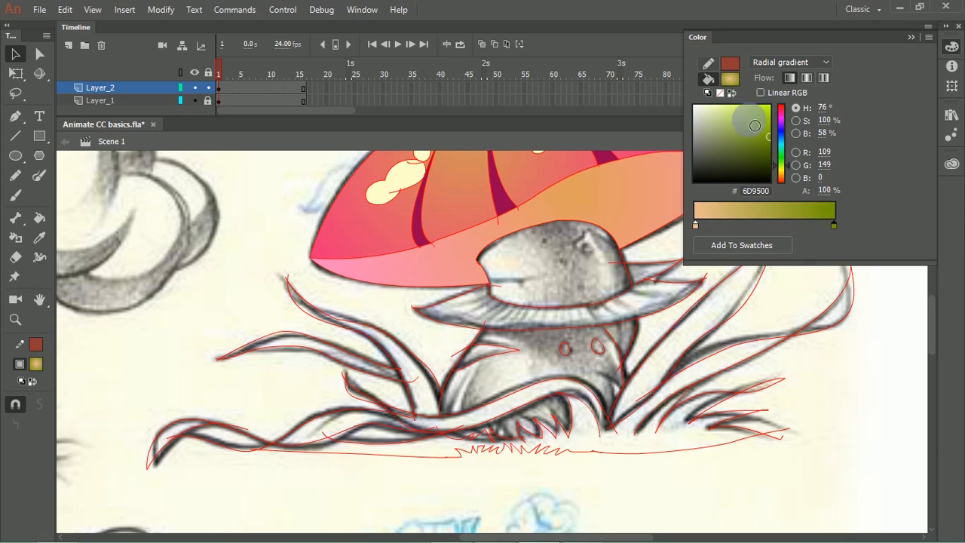
click(733, 111)
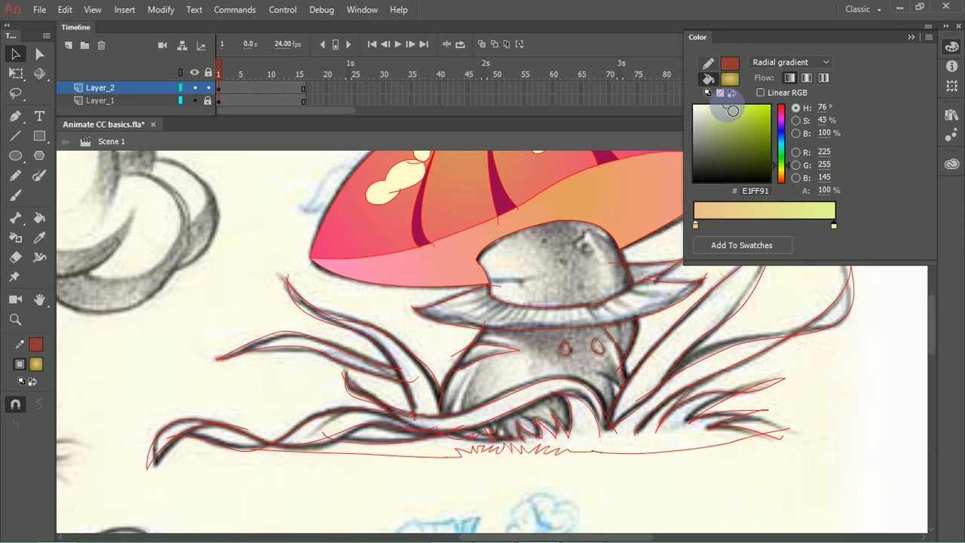
click(696, 225)
click(717, 111)
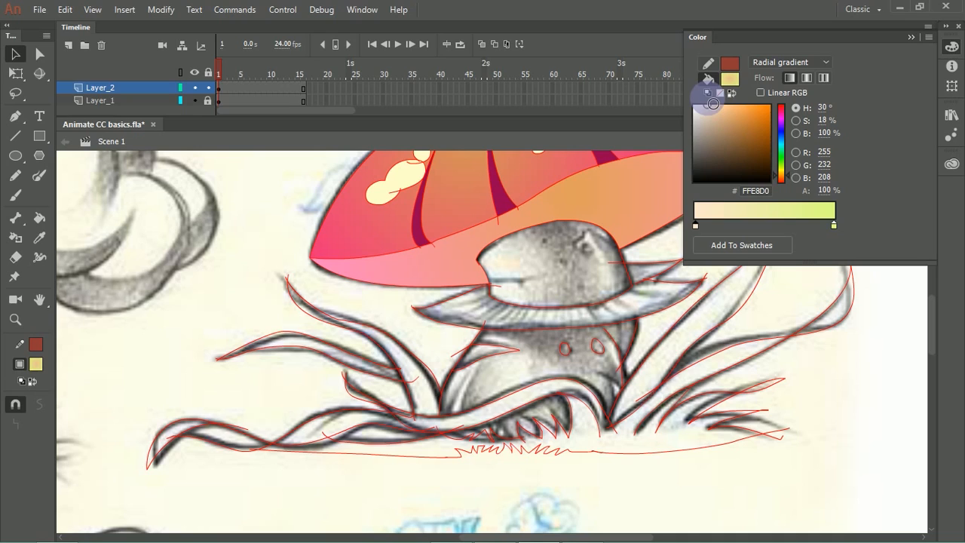
Step: Fill the upper and lower parts of the mushroom stem with the peach-to-yellow-green radial gradient
click(39, 218)
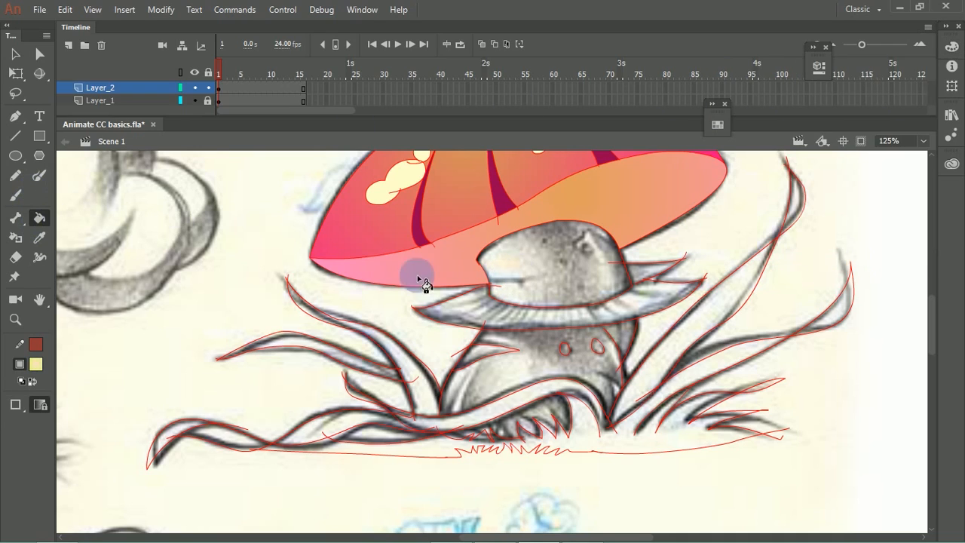
click(524, 259)
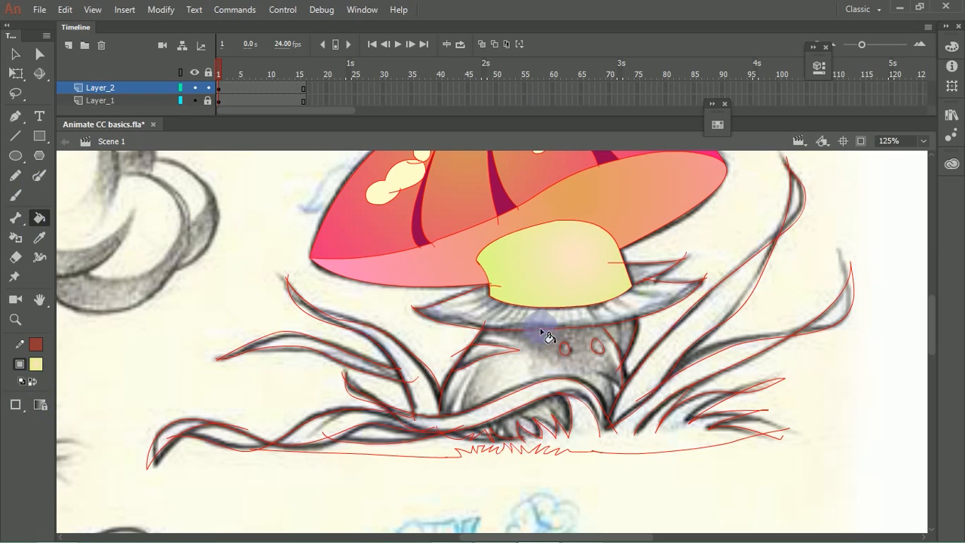
click(548, 361)
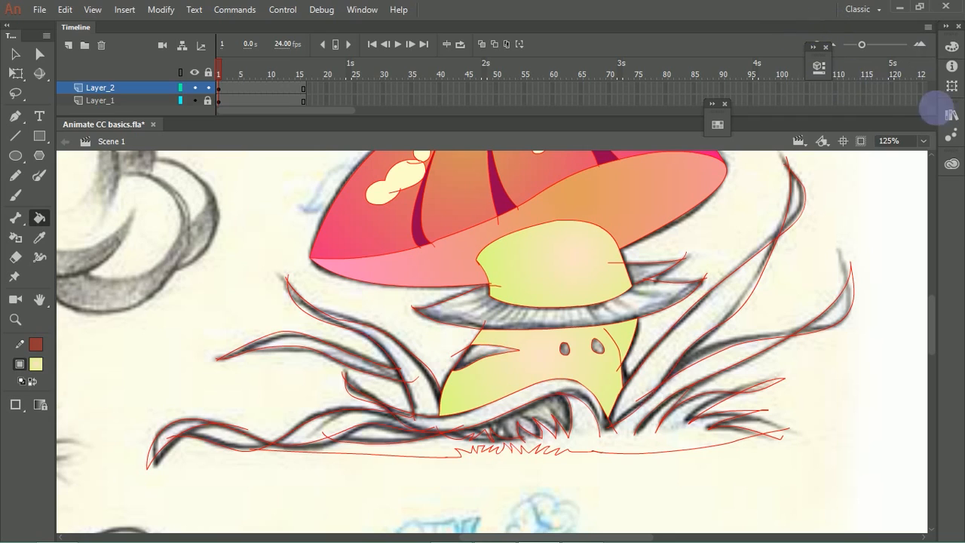
Step: Change the radial fill gradient to run from lime green B6F533 to dark green 0C8316
click(952, 46)
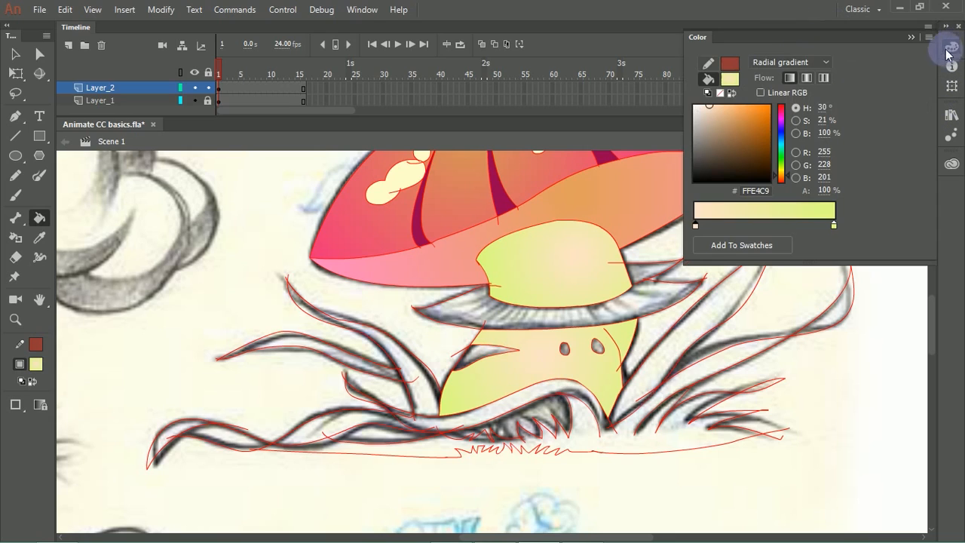
click(781, 156)
drag(759, 137, 738, 108)
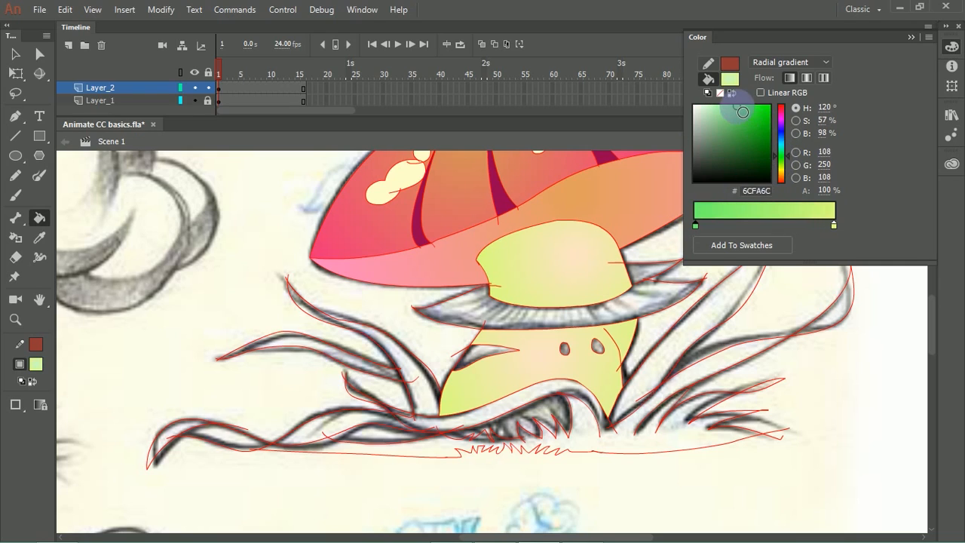
click(834, 225)
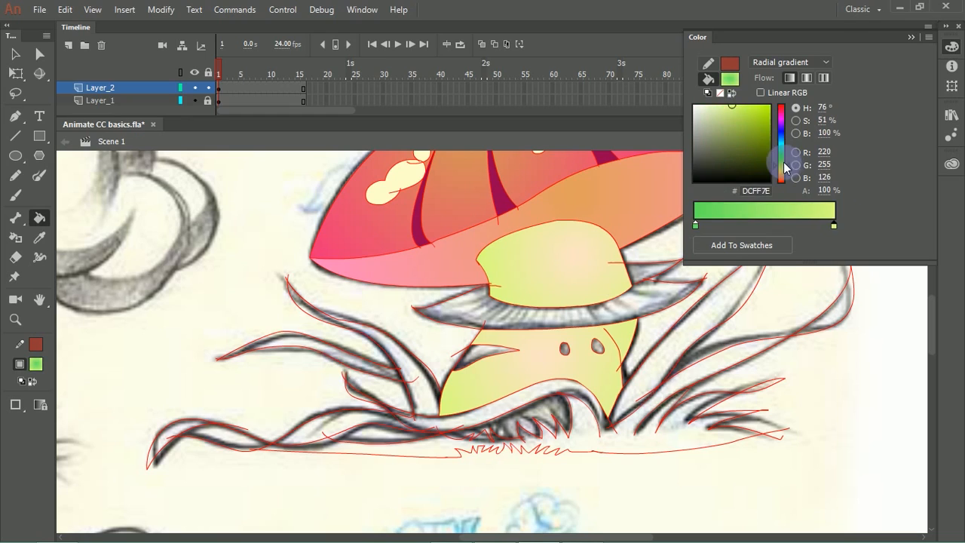
click(782, 157)
drag(756, 124, 762, 133)
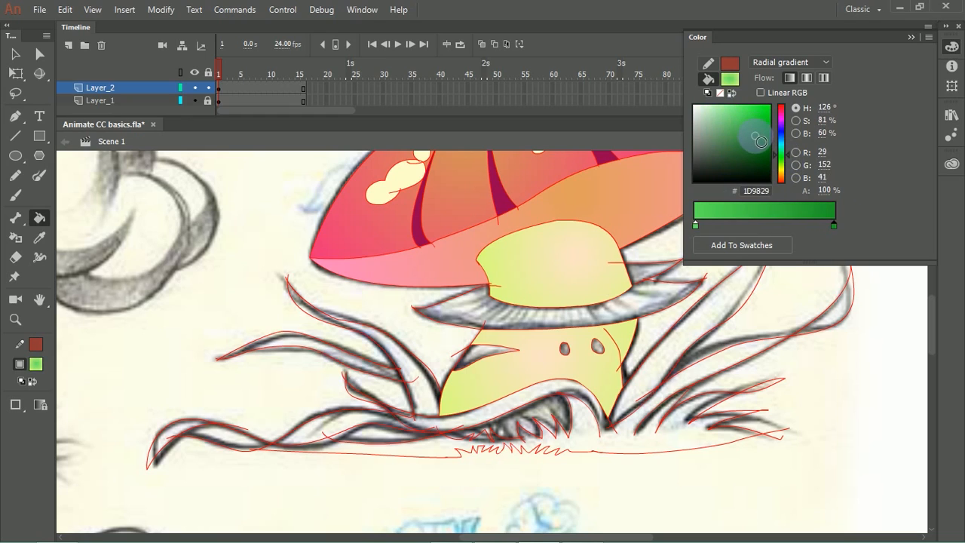
click(695, 224)
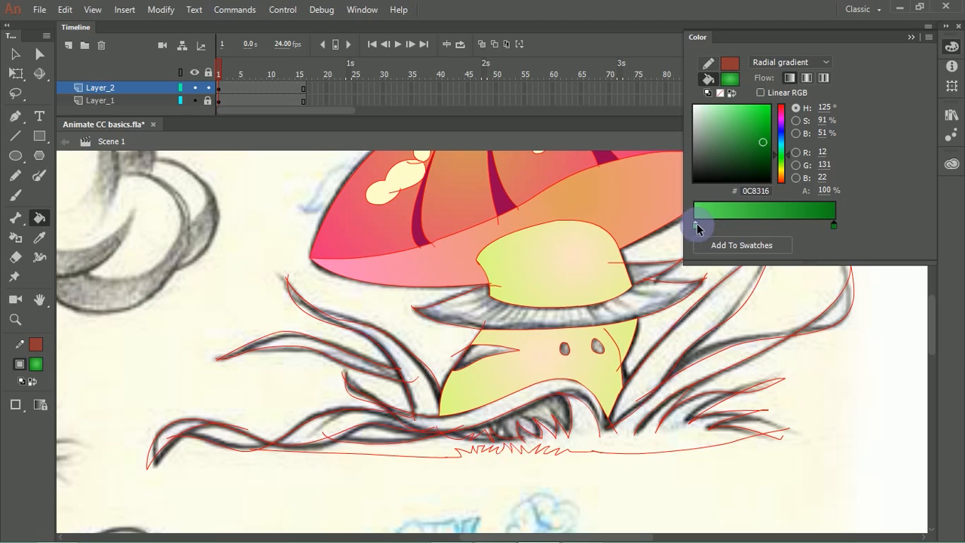
drag(784, 161, 783, 164)
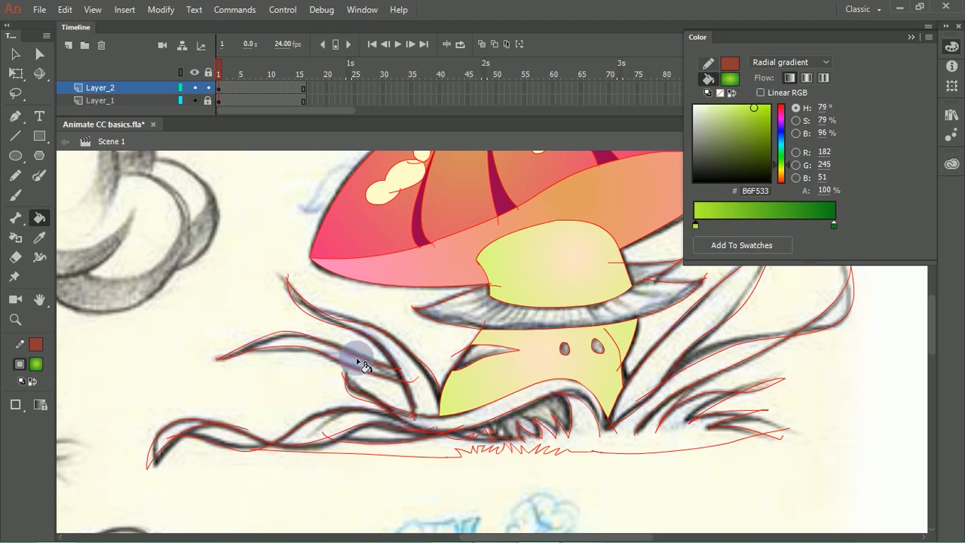
Step: Fill the leaves left of the stem, the twisting root, the ground grass and the gaps beneath the root with the green gradient
click(407, 368)
click(428, 393)
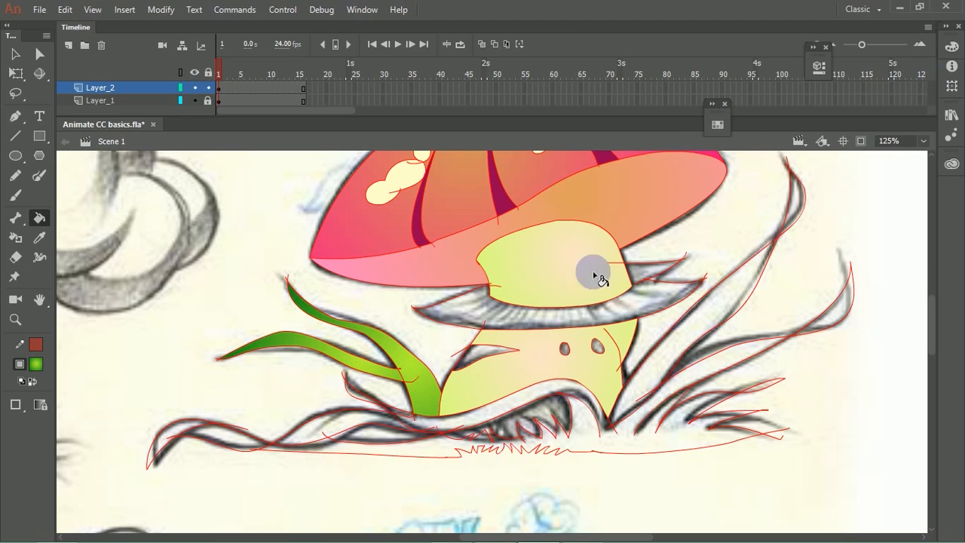
click(350, 417)
click(215, 436)
click(190, 431)
click(474, 418)
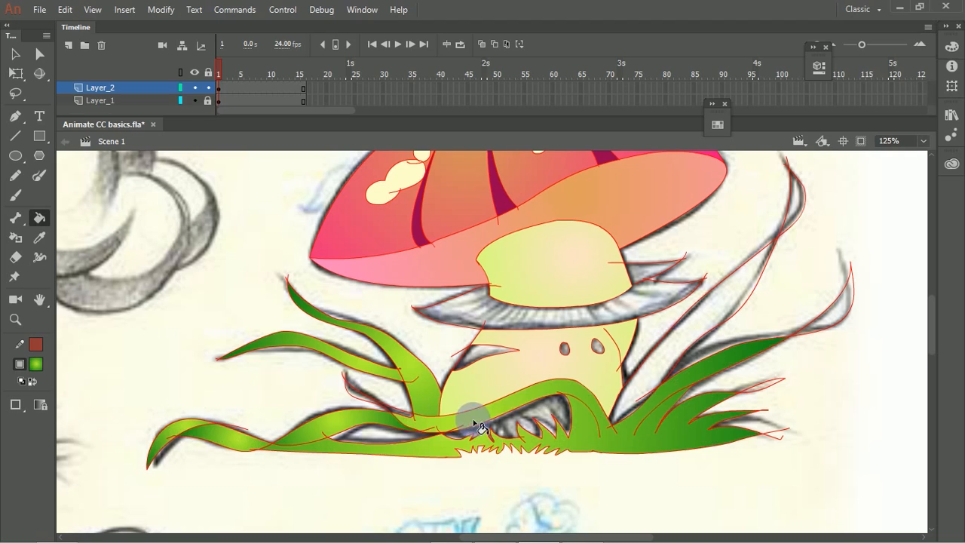
click(538, 426)
click(411, 437)
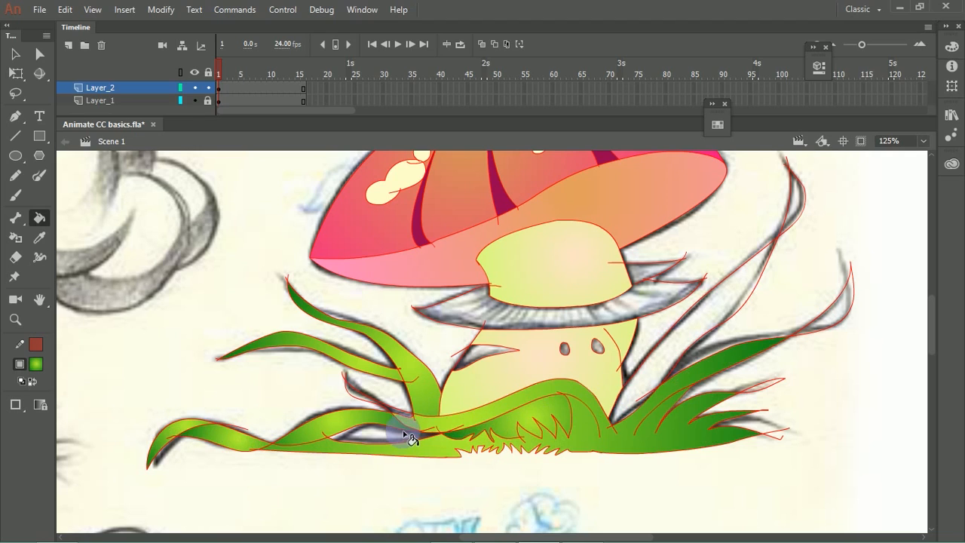
Step: Fill the tall right-hand blade, the collar around the stem, the stem's side notch and its two small holes with the green gradient
click(701, 327)
click(647, 300)
click(640, 314)
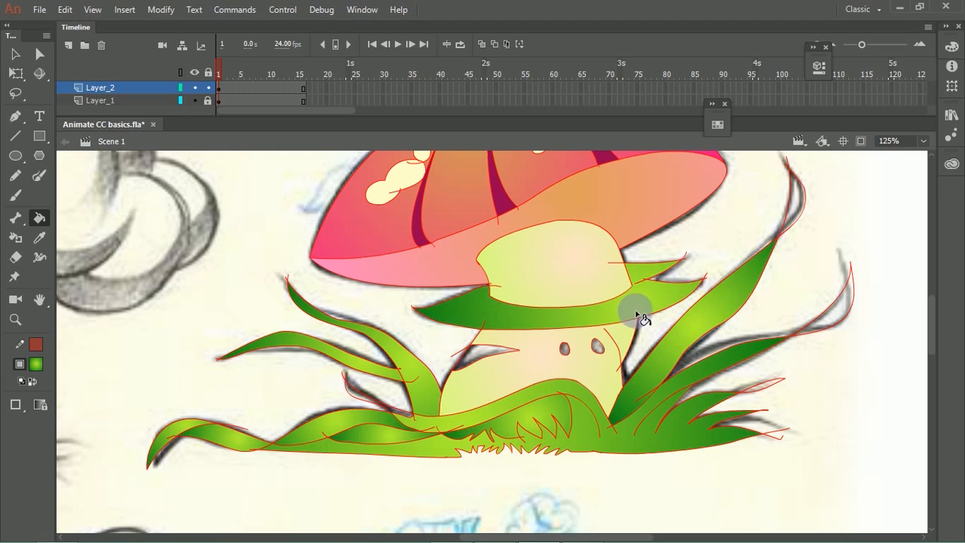
click(481, 359)
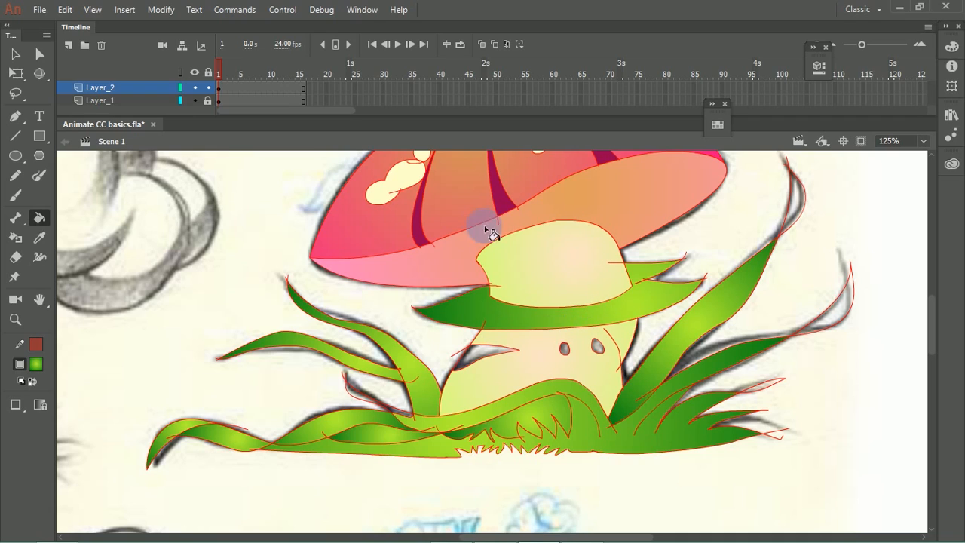
click(492, 350)
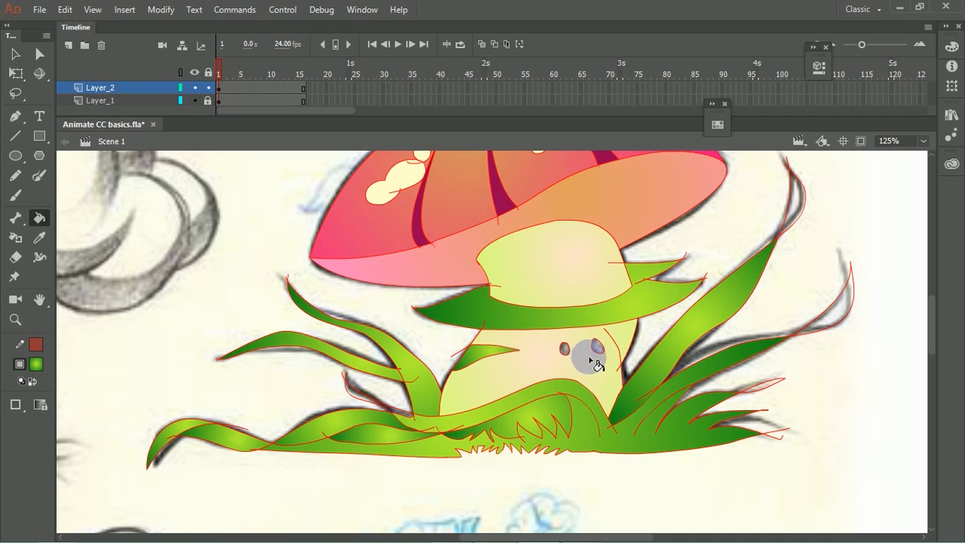
Step: Hide the scanned sketch on Layer_1, leaving only the coloured mushroom on Layer_2 visible
key(space)
drag(591, 242, 589, 357)
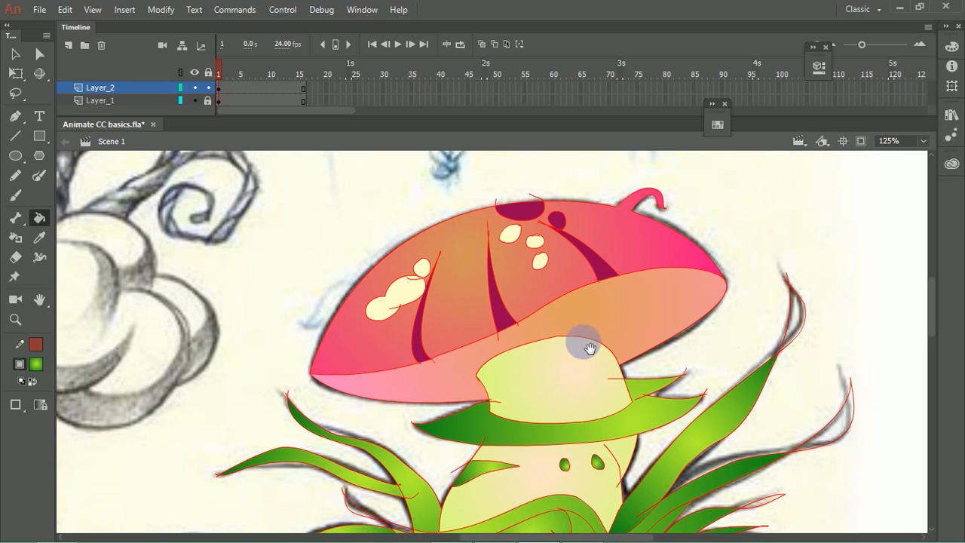
key(ctrl+minus)
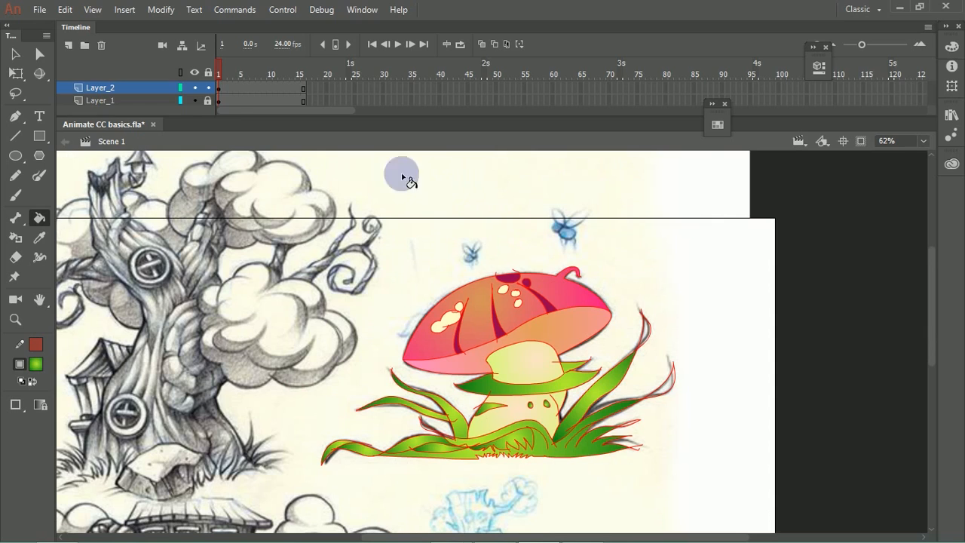
click(194, 73)
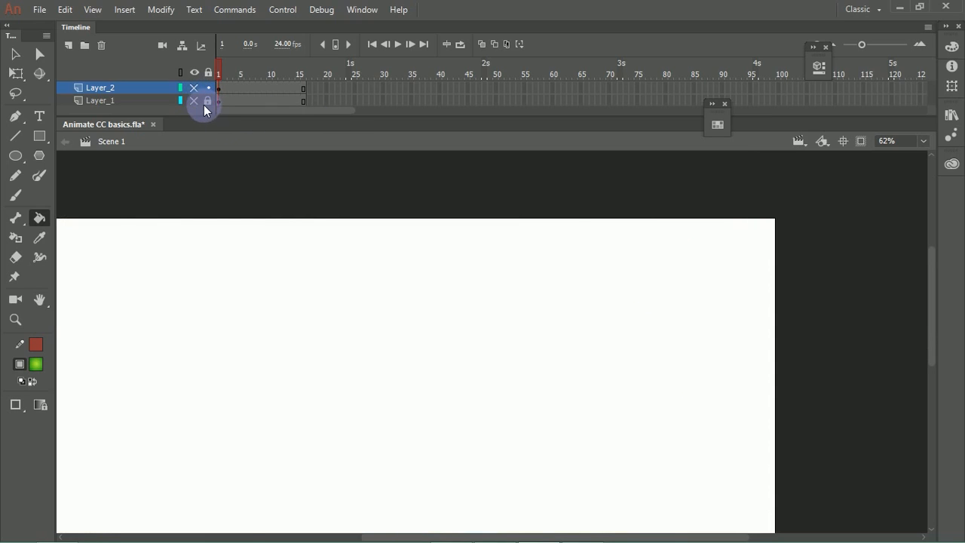
click(194, 101)
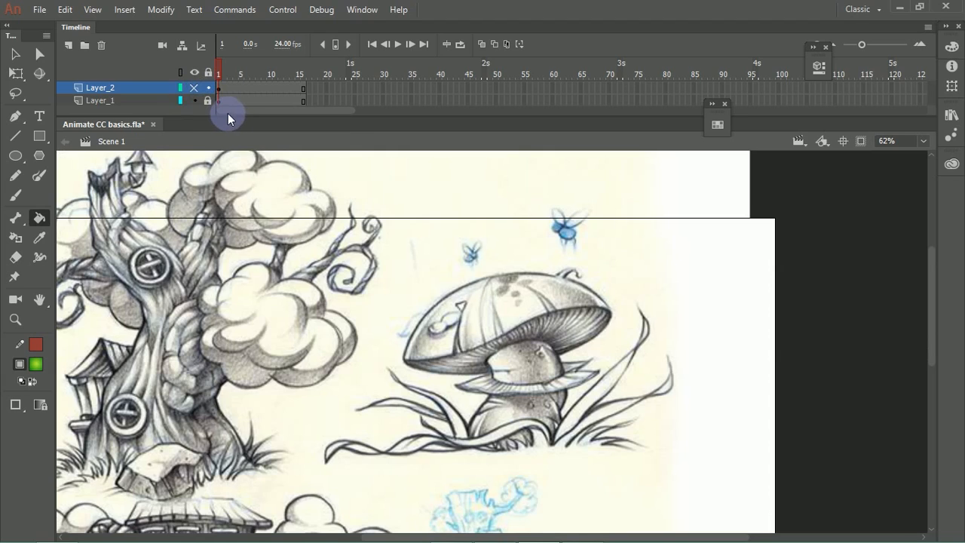
click(195, 87)
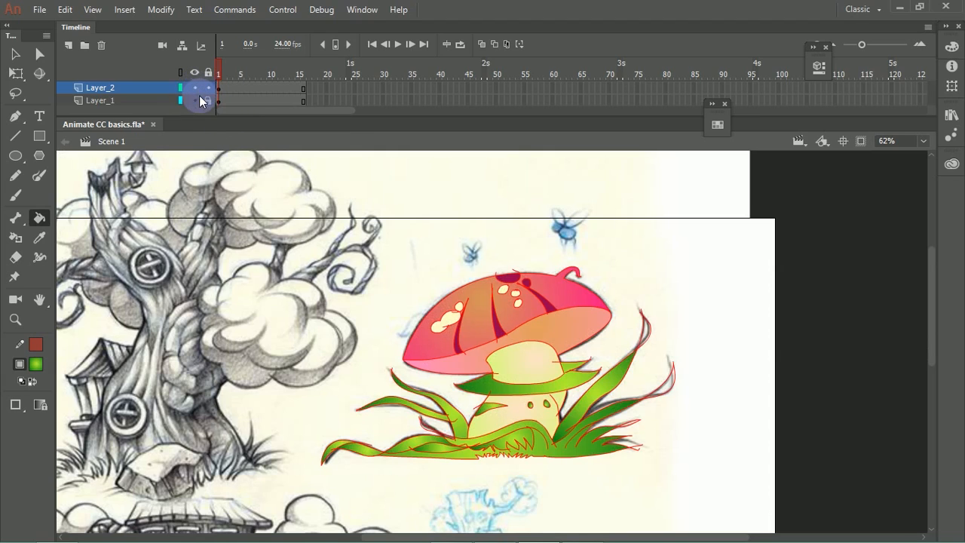
click(194, 100)
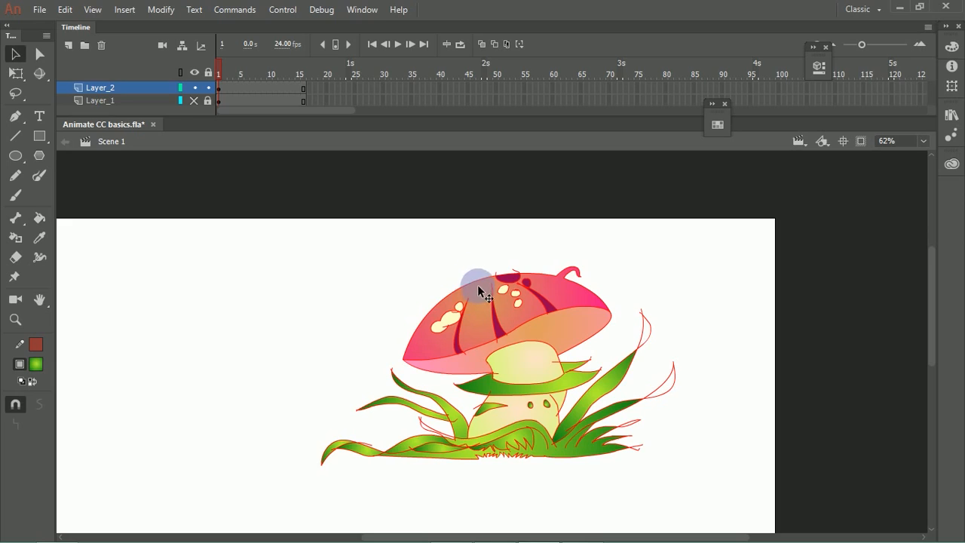
Step: Remove the outline colour from all of the mushroom artwork, keeping only the gradient fills
drag(253, 205, 714, 510)
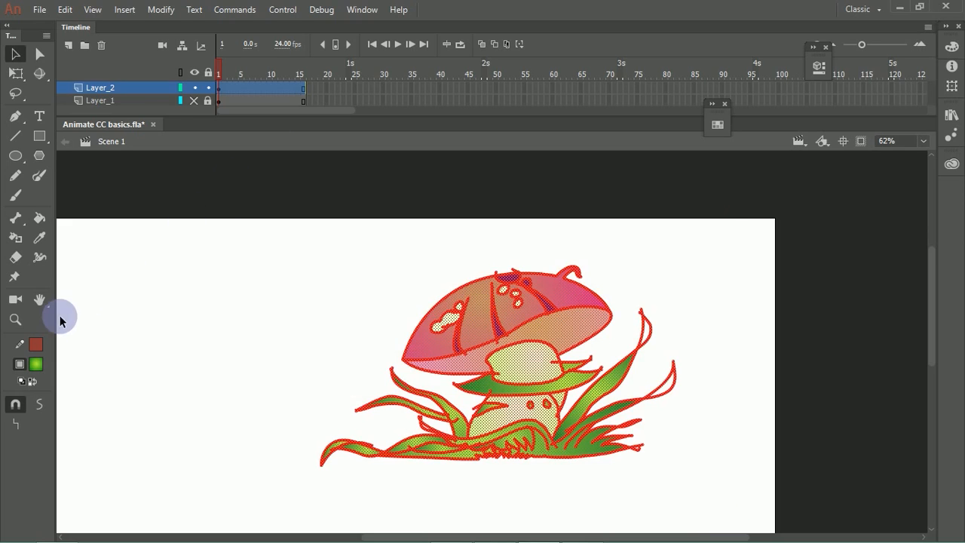
click(37, 345)
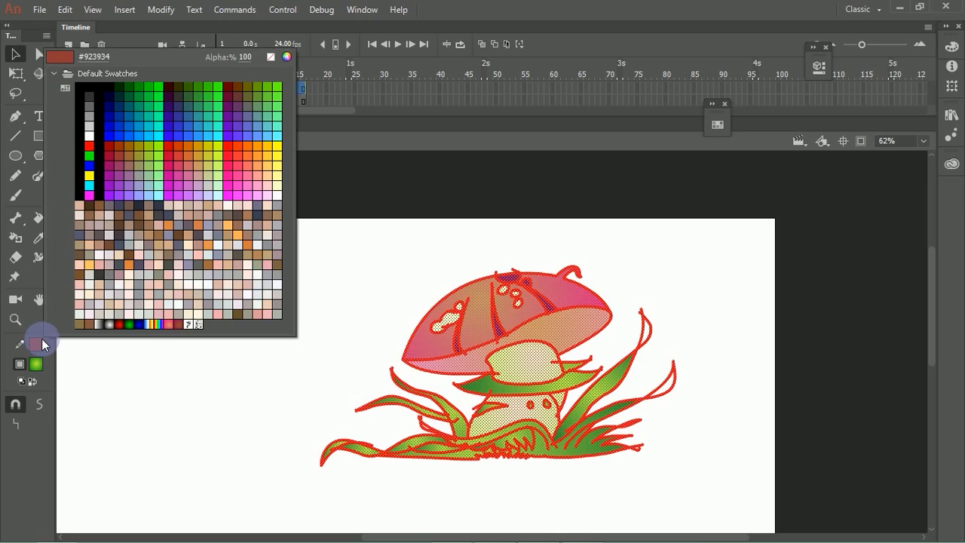
click(270, 59)
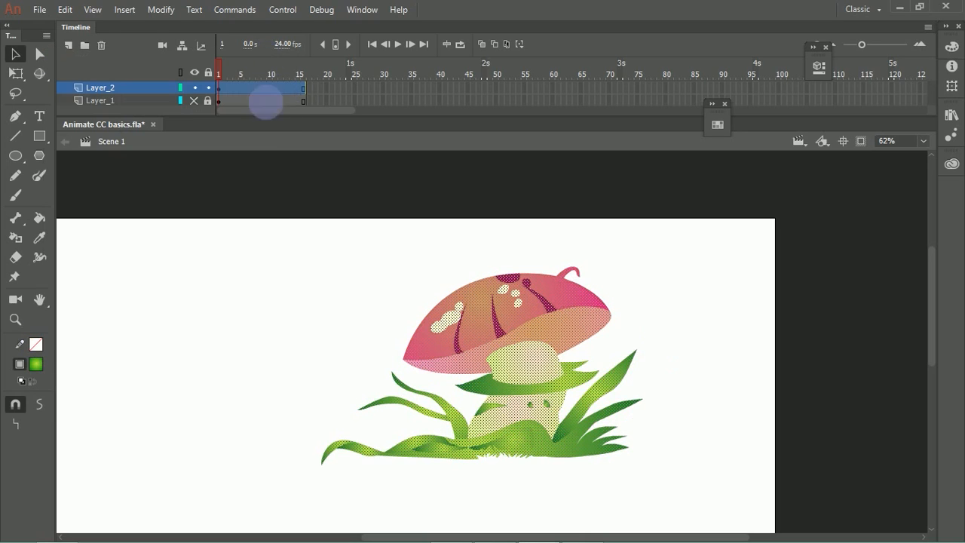
click(379, 298)
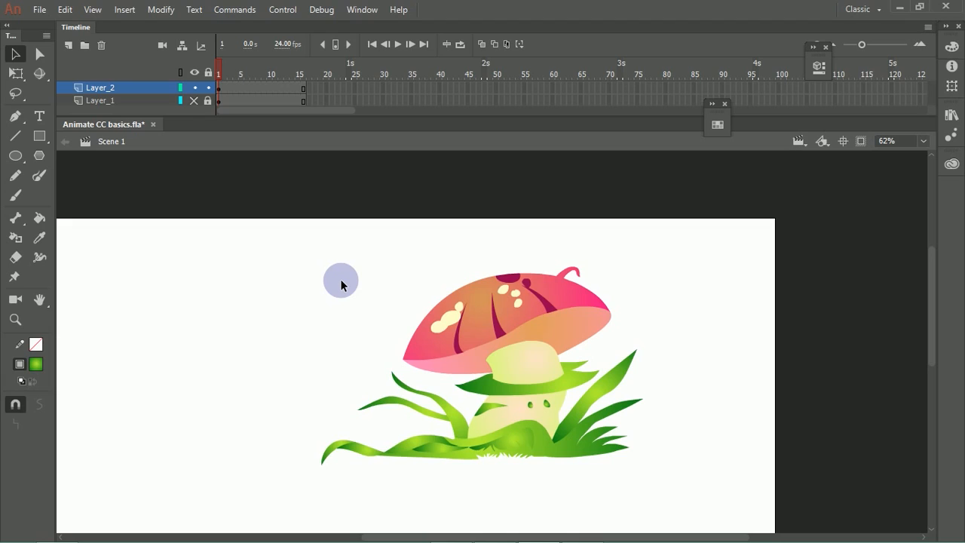
Step: Group all the mushroom's shapes into one object and move the group toward the lower middle of the stage
drag(222, 257, 640, 445)
key(ctrl+minus)
drag(427, 205, 699, 495)
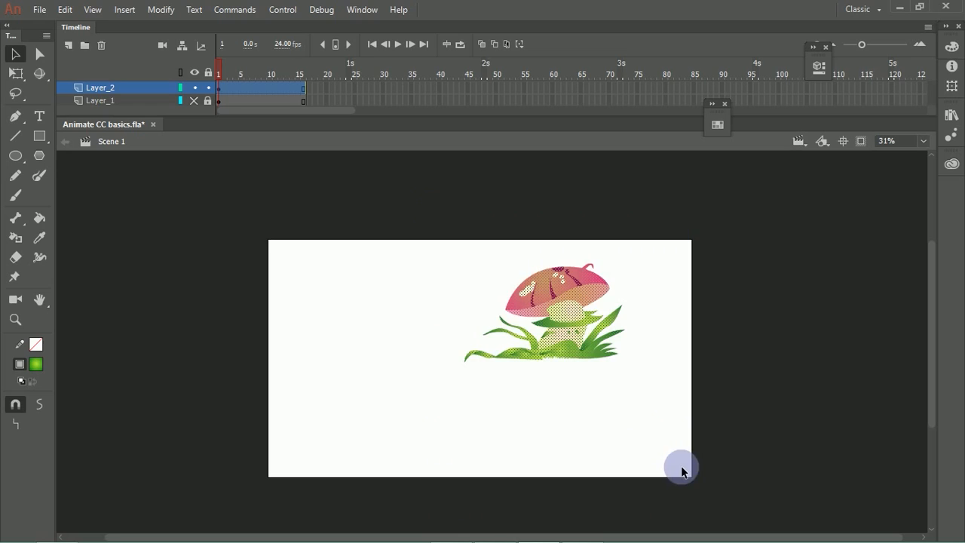
key(ctrl+g)
drag(536, 322, 480, 379)
Step: Enlarge the grouped mushroom with Free Transform so it fills much of the stage, and centre it near the stage's lower edge
key(q)
drag(575, 323, 765, 249)
drag(543, 340, 488, 354)
drag(611, 267, 671, 232)
drag(535, 321, 508, 337)
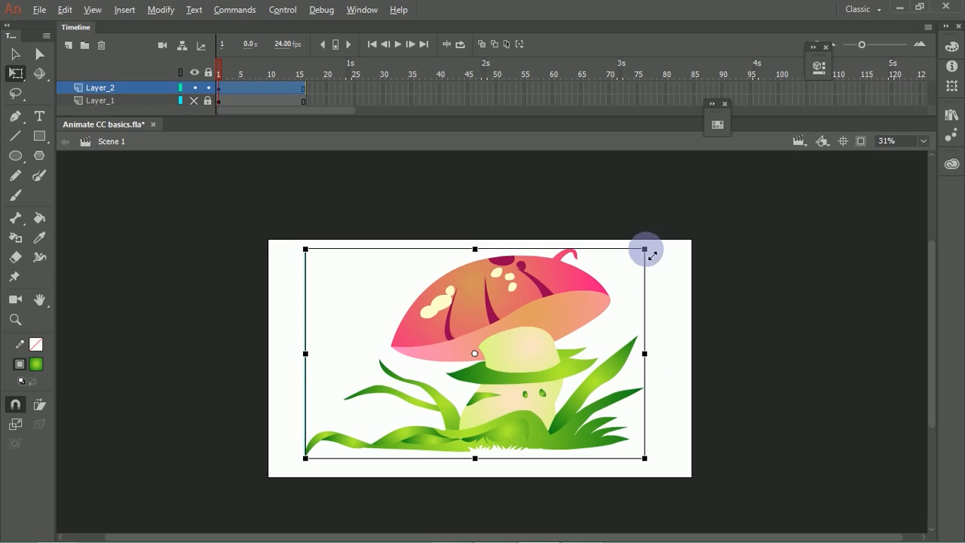
drag(644, 249, 661, 239)
drag(513, 313, 510, 326)
drag(660, 255, 592, 283)
drag(470, 380, 522, 367)
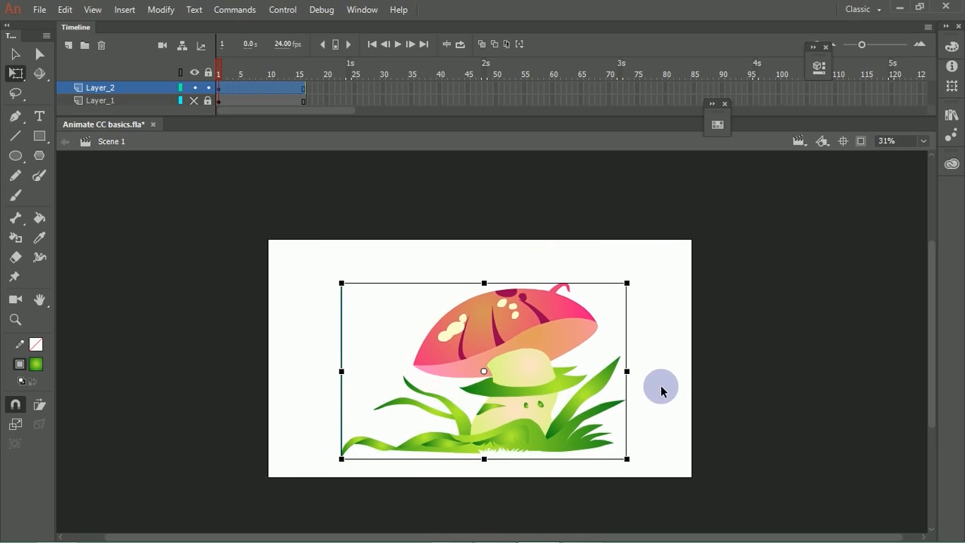
click(672, 299)
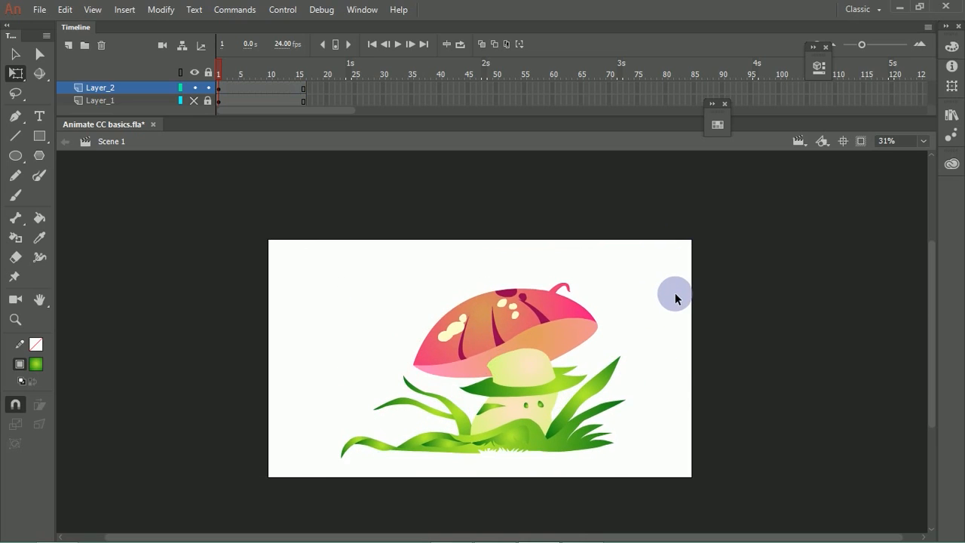
Step: Duplicate the mushroom group, shrink the copy to about half size and place it at the stage's lower-left corner
click(473, 344)
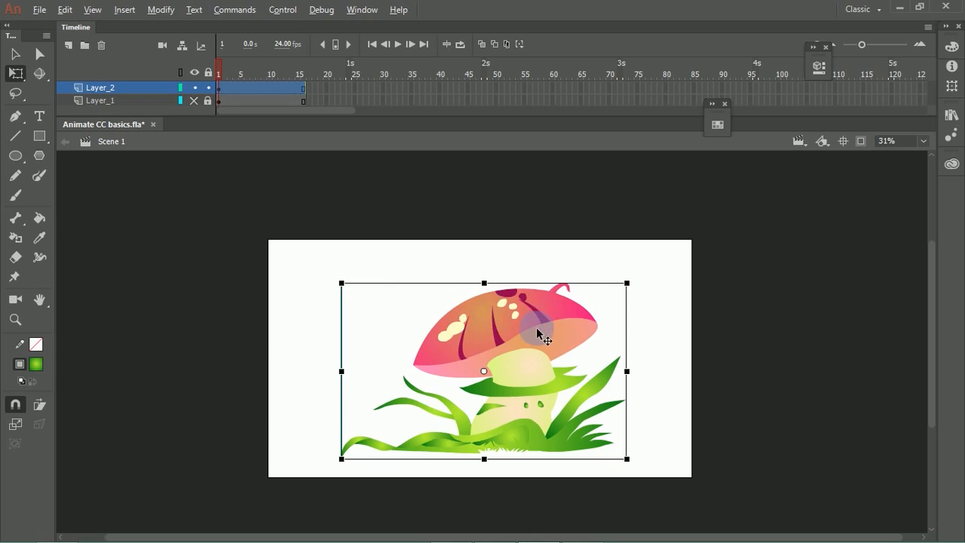
drag(536, 330, 429, 296)
drag(517, 251, 448, 293)
Step: Try a second small mushroom copy at the stage's lower-right corner
drag(388, 336, 625, 423)
click(765, 407)
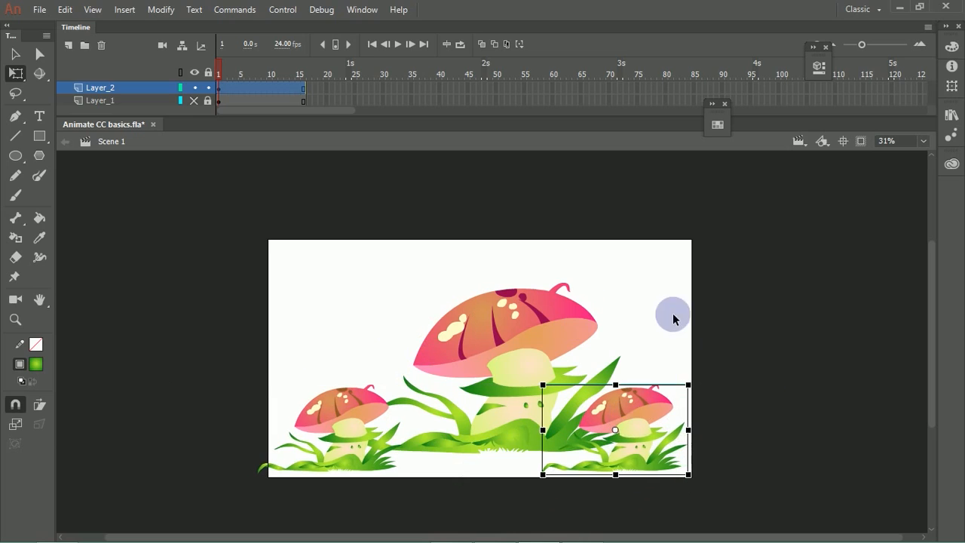
click(690, 346)
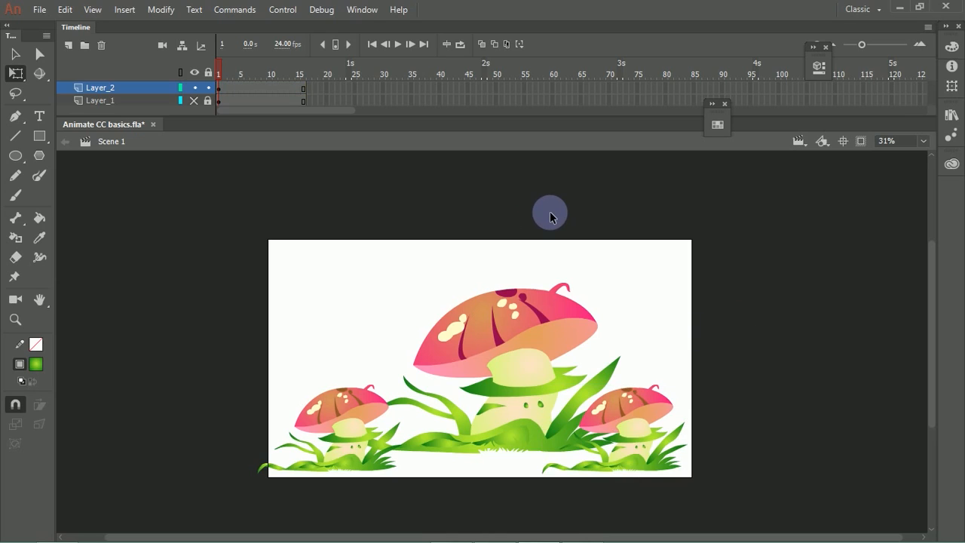
click(645, 404)
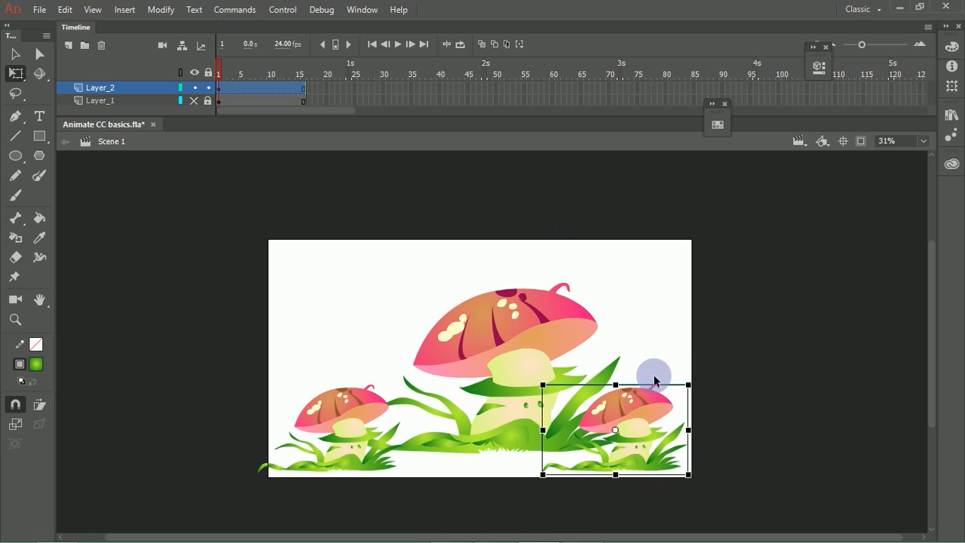
key(Delete)
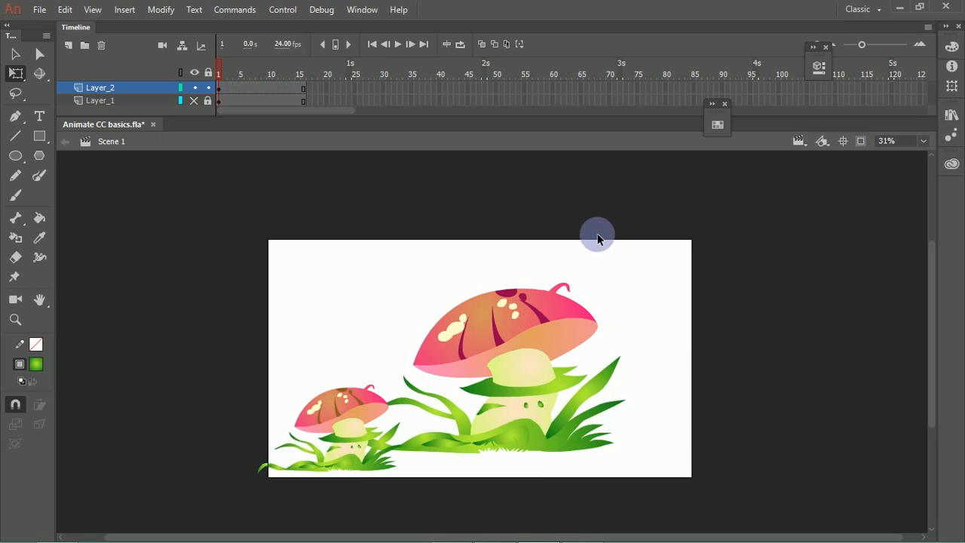
Step: Shift the large mushroom to the right edge of the stage and bring the small one fully onto the stage beside it
drag(329, 295, 573, 527)
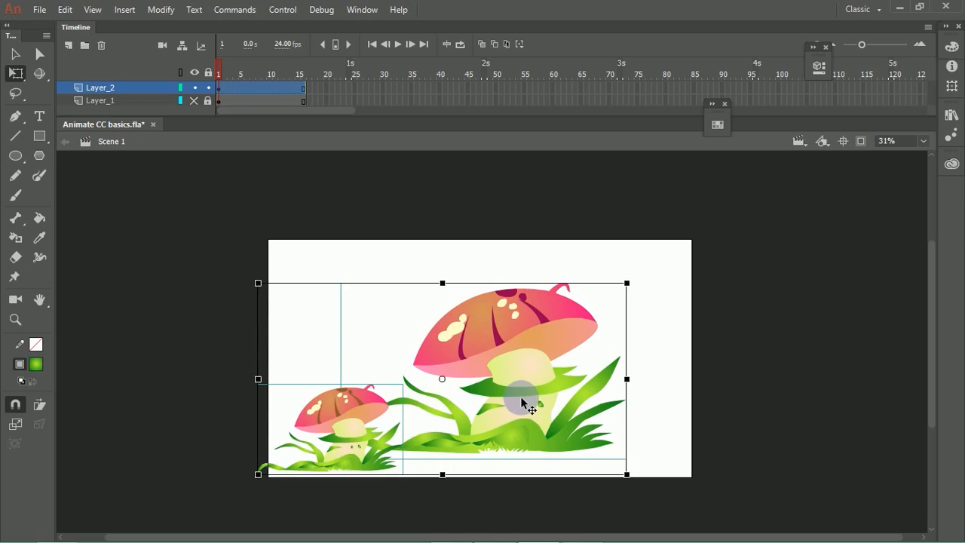
click(666, 413)
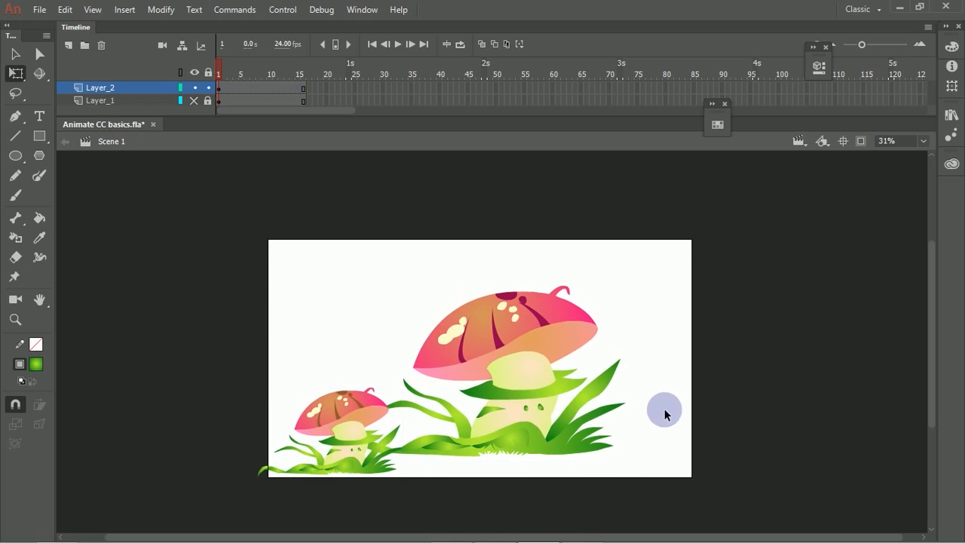
drag(442, 441, 445, 466)
drag(441, 466, 513, 447)
click(397, 422)
mouse_move(397, 422)
mouse_down()
mouse_move(416, 387)
mouse_move(403, 437)
mouse_move(415, 435)
mouse_move(416, 417)
mouse_up()
click(741, 386)
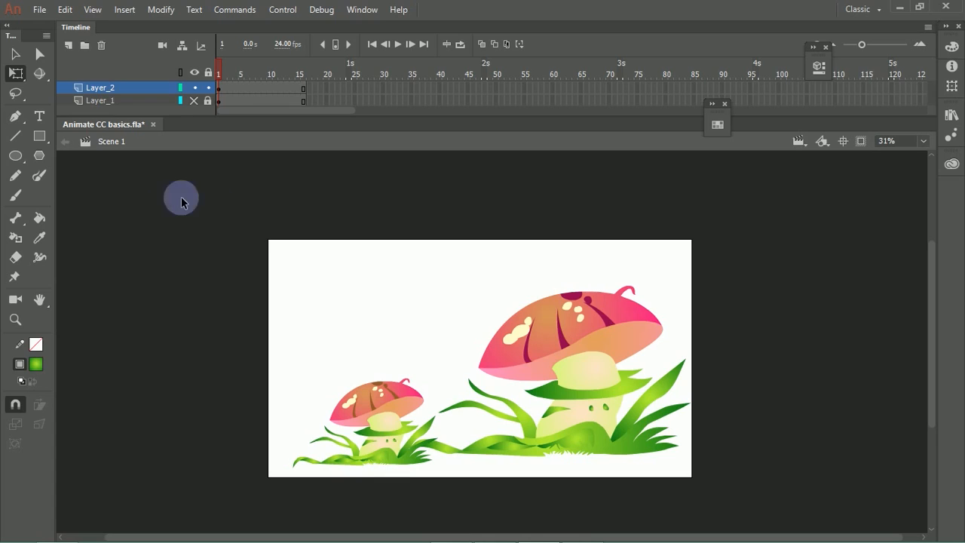
Step: Draw a wide, outline-free ellipse with the green gradient across the stage's lower edge as the ground beneath both mushrooms
click(17, 157)
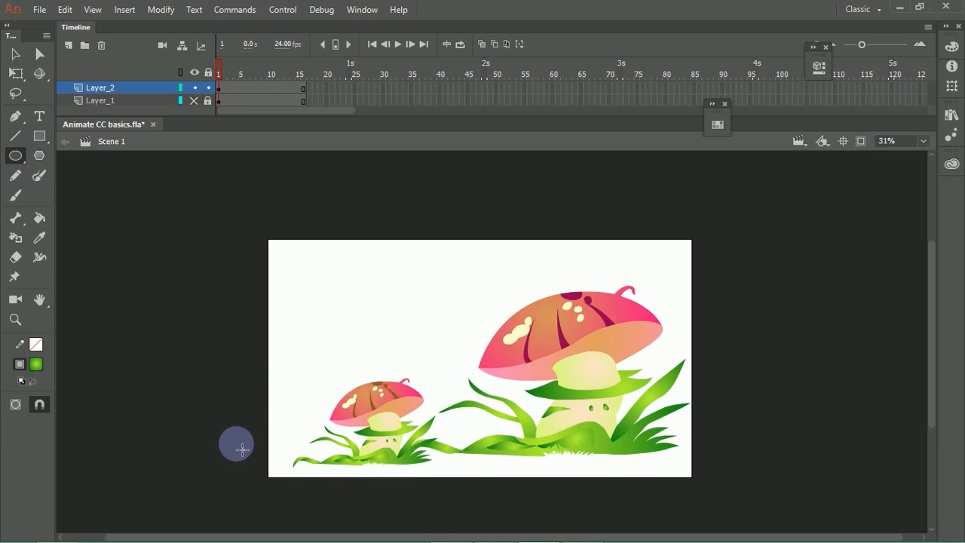
drag(244, 425, 334, 472)
mouse_move(424, 500)
mouse_down()
mouse_move(711, 526)
mouse_move(732, 511)
mouse_move(715, 491)
mouse_move(720, 505)
mouse_up()
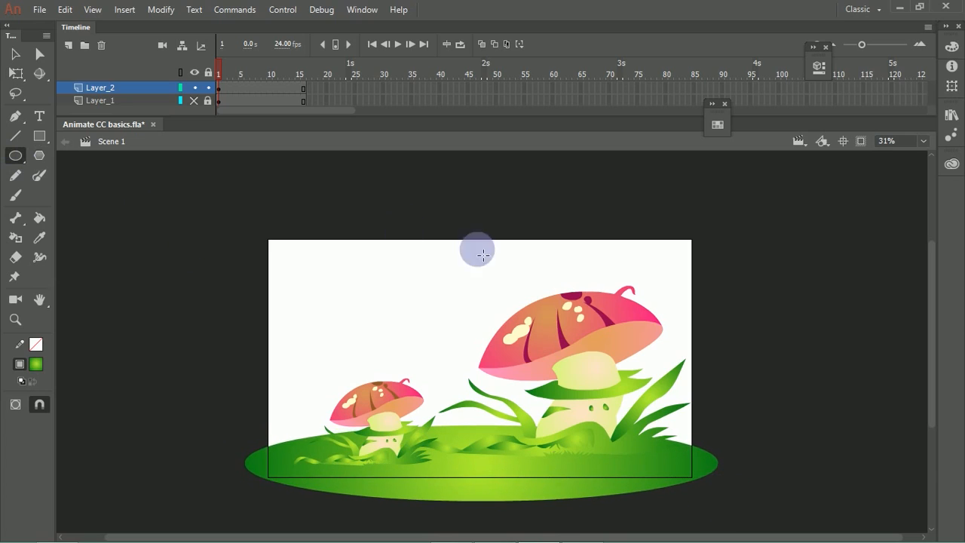
drag(317, 297, 553, 540)
drag(470, 413, 392, 366)
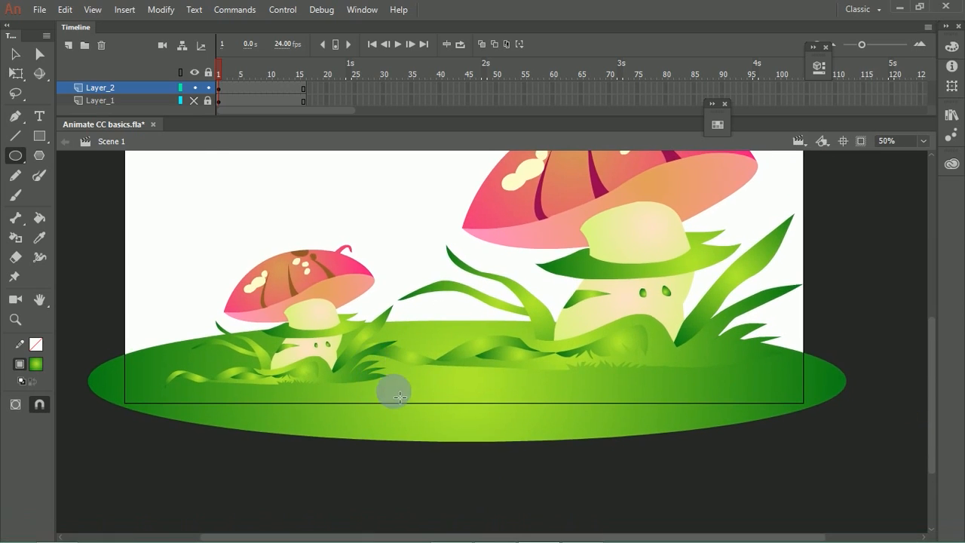
key(v)
click(414, 428)
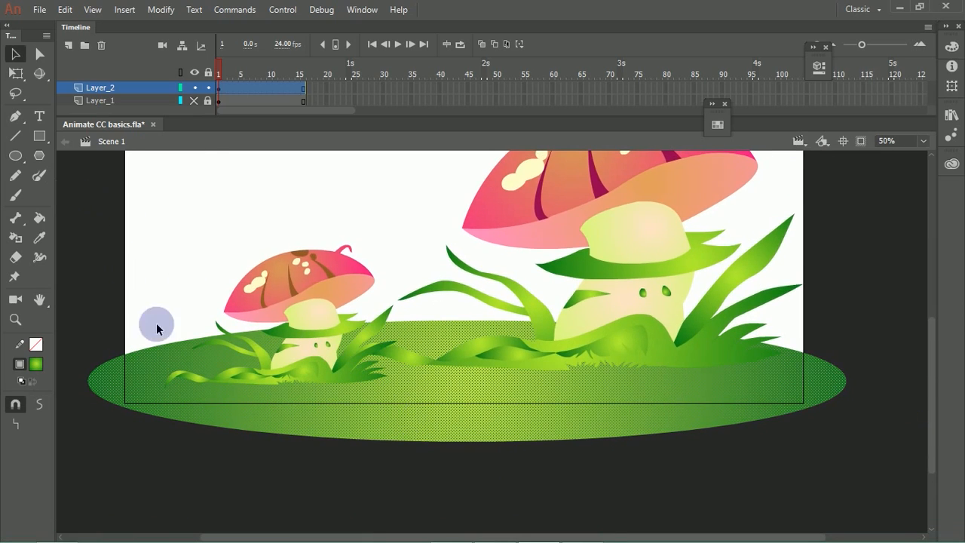
click(173, 250)
click(288, 299)
drag(448, 237, 452, 319)
shift+click(558, 265)
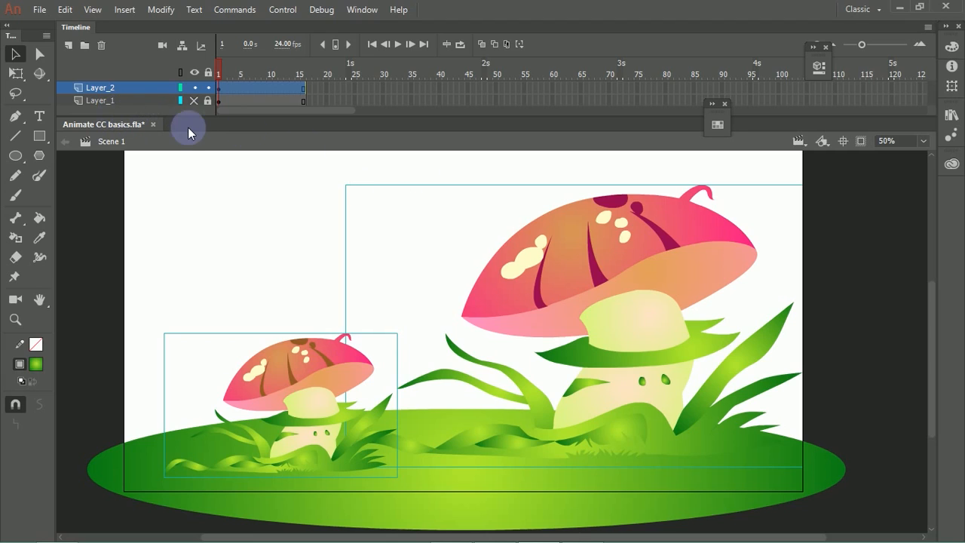
Step: Increase the height of the timeline area above the stage
drag(193, 123, 191, 159)
click(193, 309)
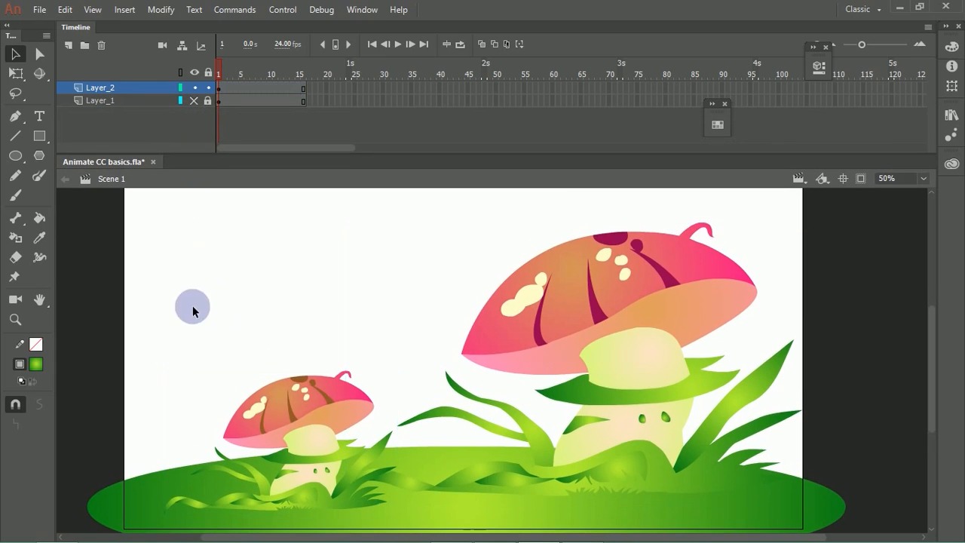
drag(200, 353, 194, 304)
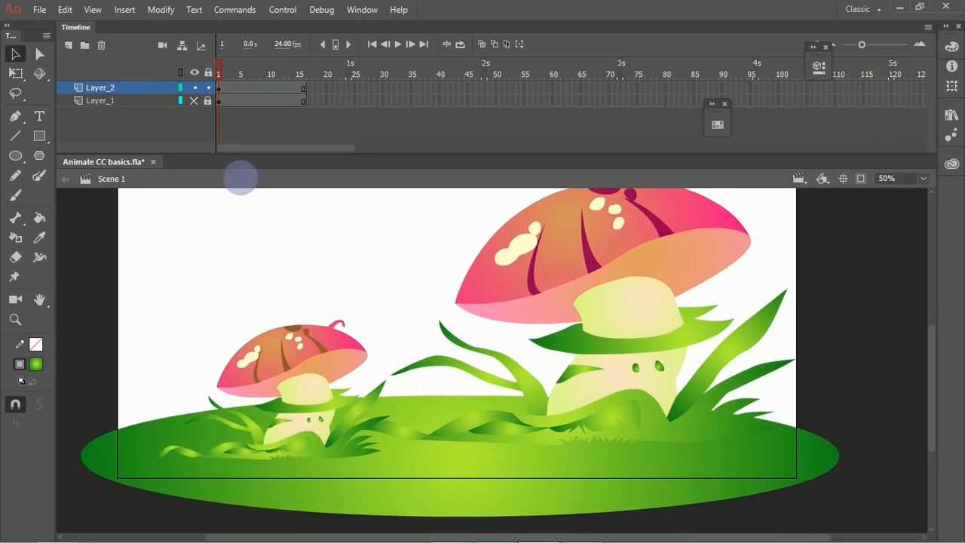
Step: Set up the Brush tool with a size of 88 and turn on its pen pressure and tilt options
click(15, 175)
click(36, 184)
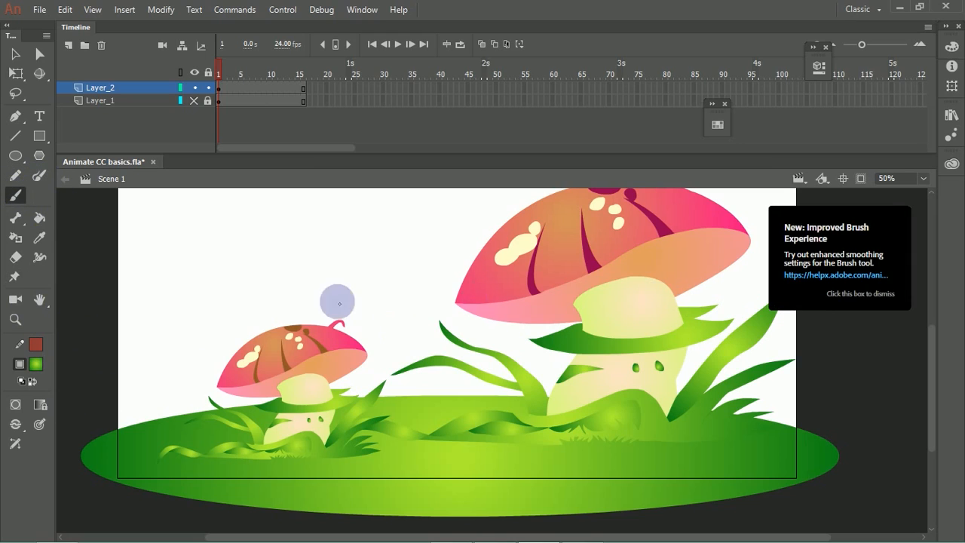
click(16, 427)
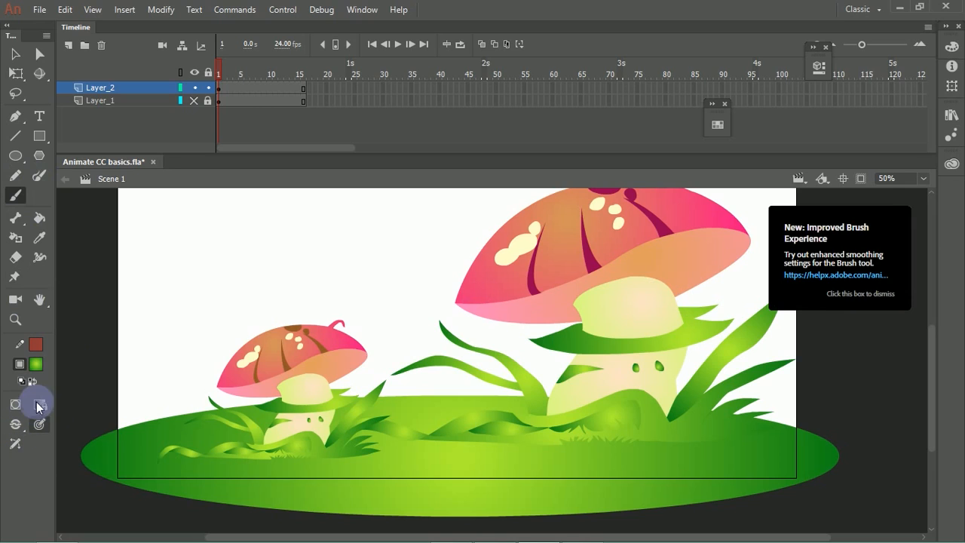
click(817, 68)
drag(652, 381, 688, 382)
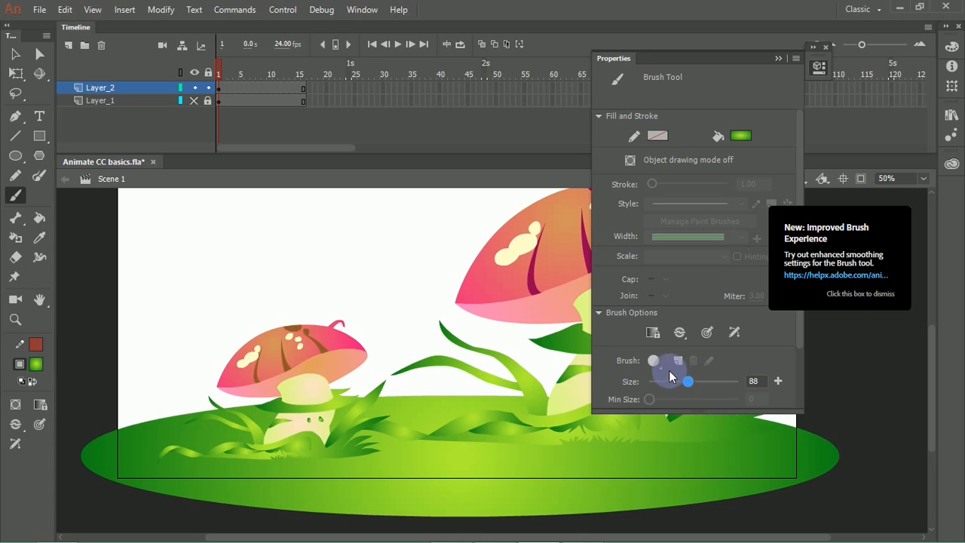
click(705, 332)
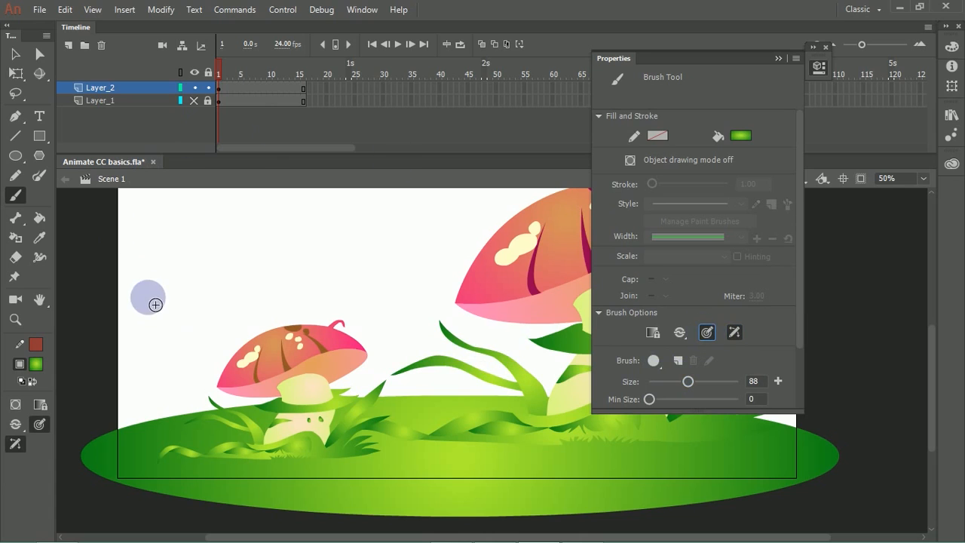
Step: Paint a tall curved stalk and a cluster of green grass blades on the ground between the two mushrooms
drag(395, 401, 395, 313)
key(ctrl+z)
drag(399, 411, 372, 339)
mouse_move(405, 396)
mouse_down()
mouse_move(420, 370)
mouse_move(430, 375)
mouse_up()
drag(430, 395, 462, 363)
mouse_move(463, 400)
mouse_down()
mouse_move(476, 357)
mouse_move(485, 391)
mouse_move(496, 384)
mouse_move(505, 399)
mouse_move(454, 407)
mouse_move(455, 374)
mouse_up()
mouse_move(443, 398)
mouse_down()
mouse_move(442, 379)
mouse_move(425, 371)
mouse_up()
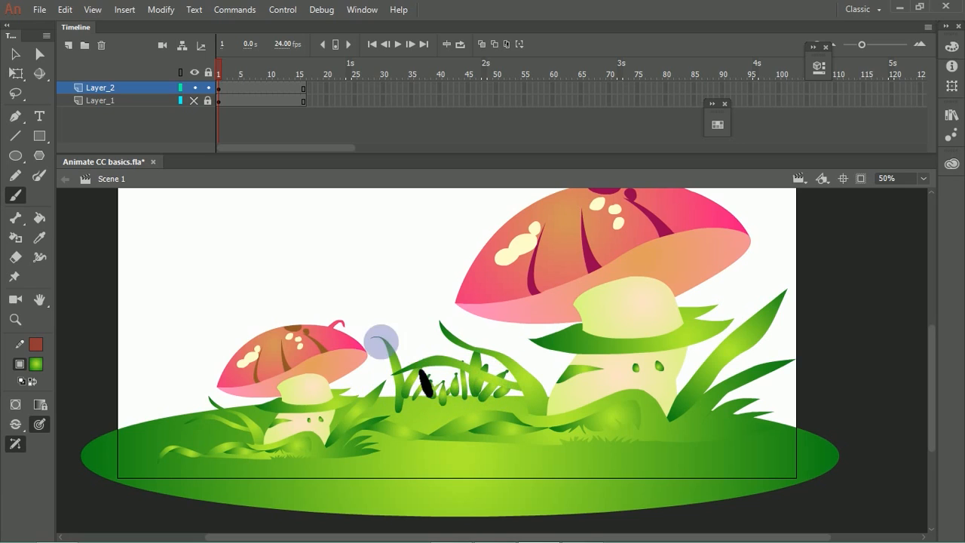
Step: Raise the brush's minimum size to 16 and paint a curved stalk and upright grass blades left of the small mushroom
mouse_move(181, 413)
mouse_down()
mouse_move(143, 389)
mouse_move(115, 387)
mouse_up()
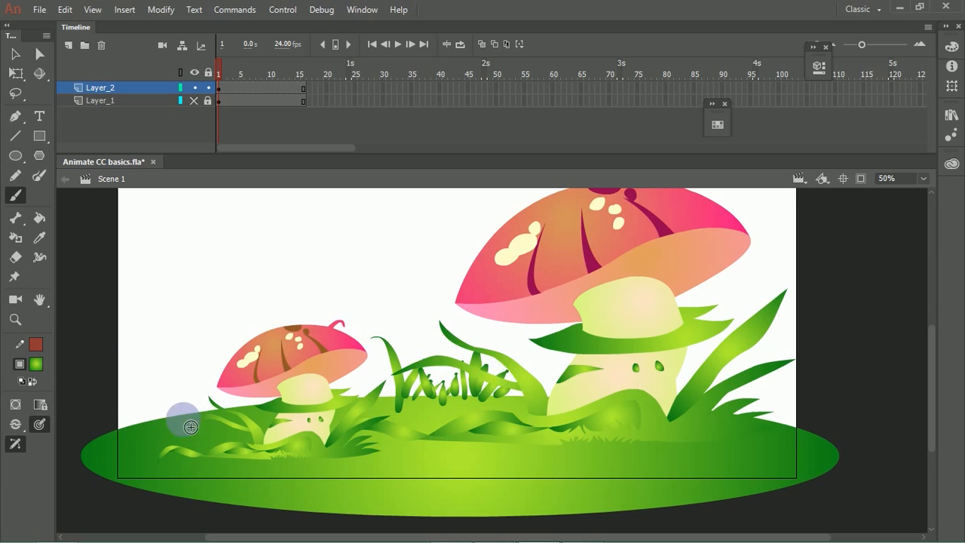
click(819, 68)
scroll(797, 292, down, 3)
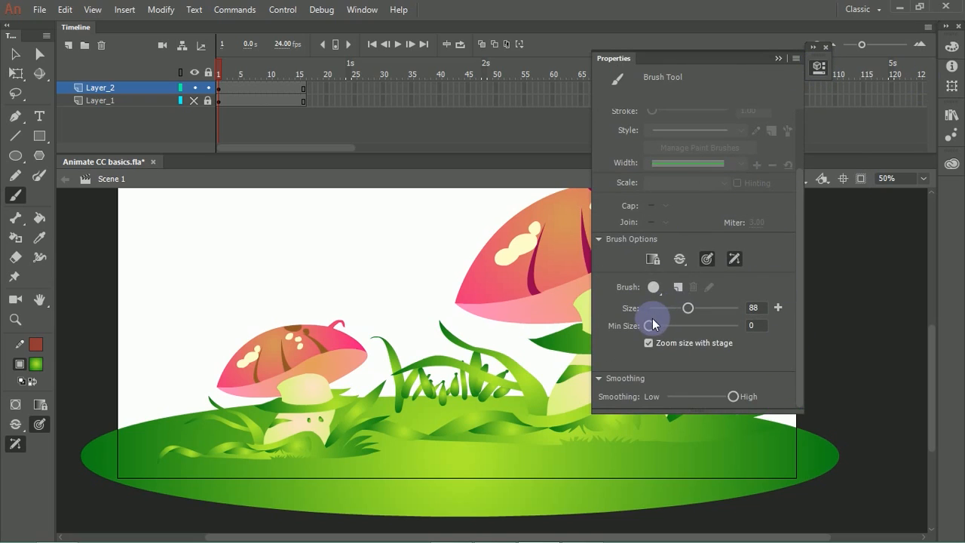
drag(661, 329, 662, 329)
mouse_move(188, 423)
mouse_down()
mouse_move(136, 416)
mouse_move(140, 393)
mouse_move(177, 427)
mouse_up()
key(ctrl+z)
drag(181, 381, 204, 405)
key(ctrl+z)
drag(196, 399, 189, 424)
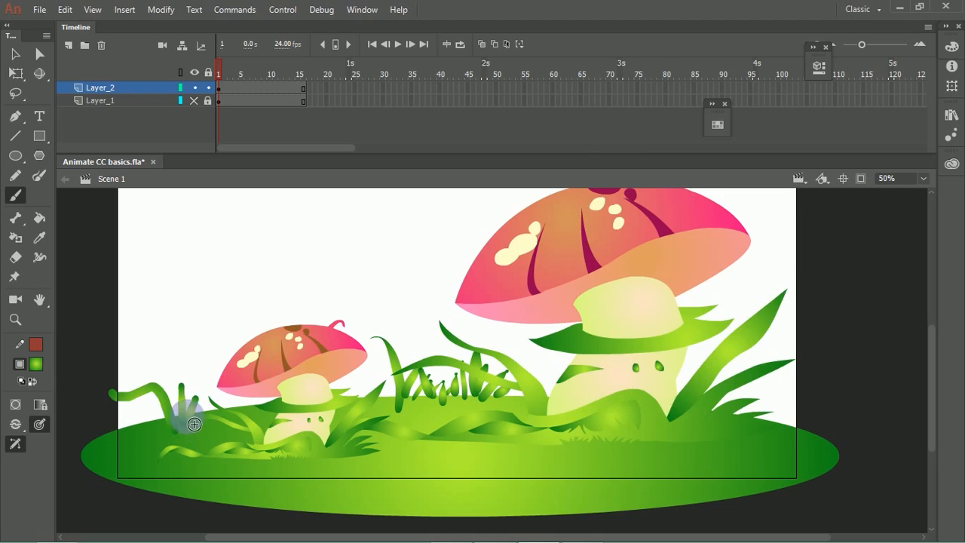
Step: Reduce the brush size to about 46 and paint short grass tufts at the left and right ends of the ground
click(40, 423)
click(816, 72)
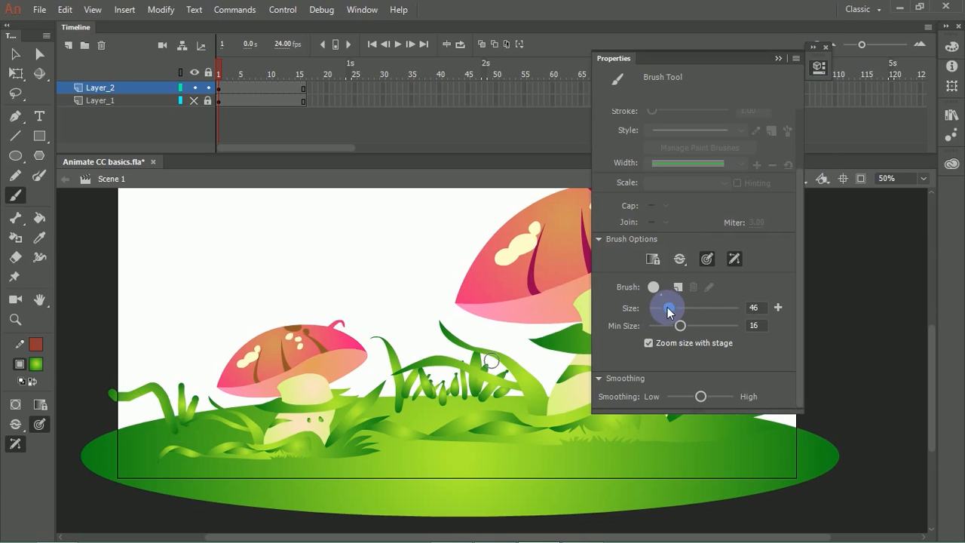
drag(146, 428, 136, 408)
drag(149, 425, 174, 396)
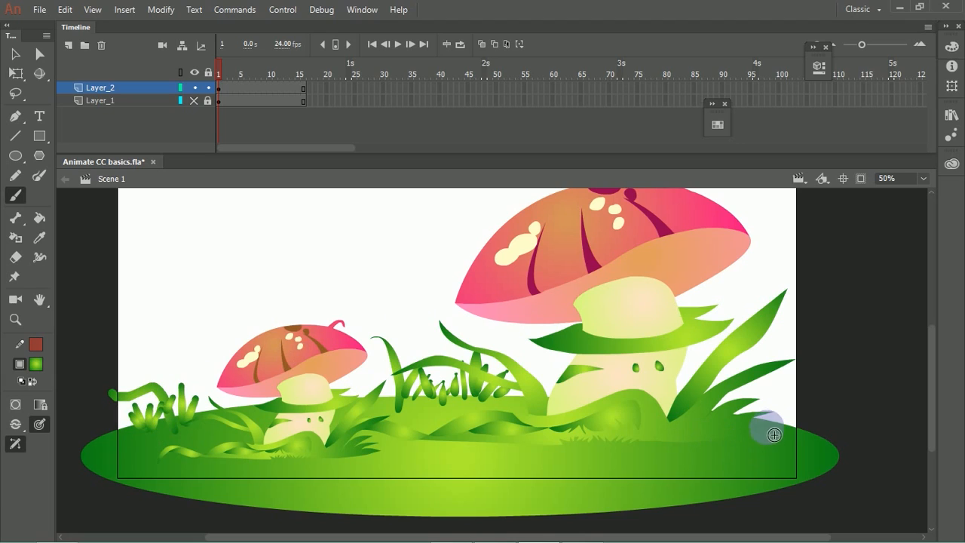
mouse_move(780, 433)
mouse_down()
mouse_move(810, 399)
mouse_move(812, 416)
mouse_move(777, 414)
mouse_up()
mouse_move(484, 472)
mouse_down()
mouse_move(481, 435)
mouse_move(498, 480)
mouse_move(507, 455)
mouse_up()
drag(511, 467, 548, 458)
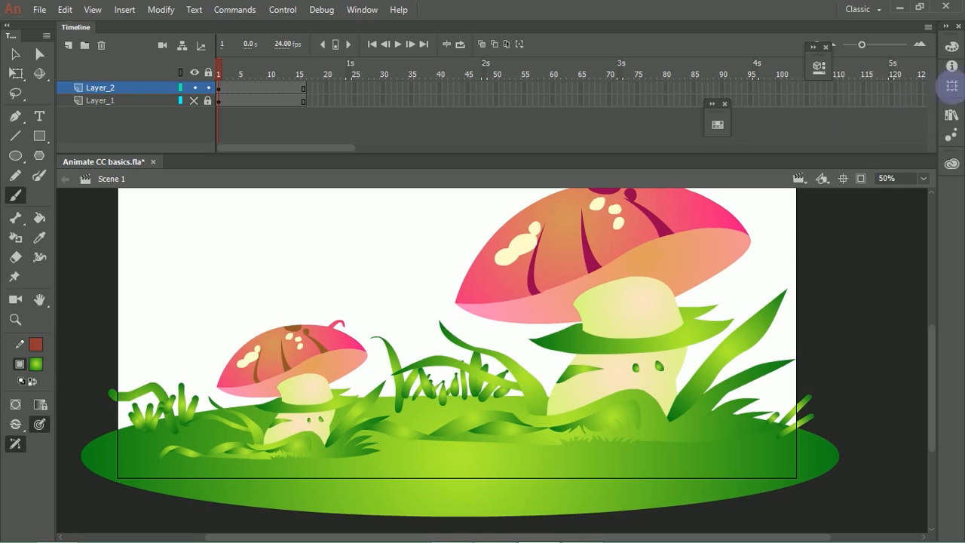
Step: Set the brush fill to a linear gradient in the existing green colors
click(950, 49)
click(793, 60)
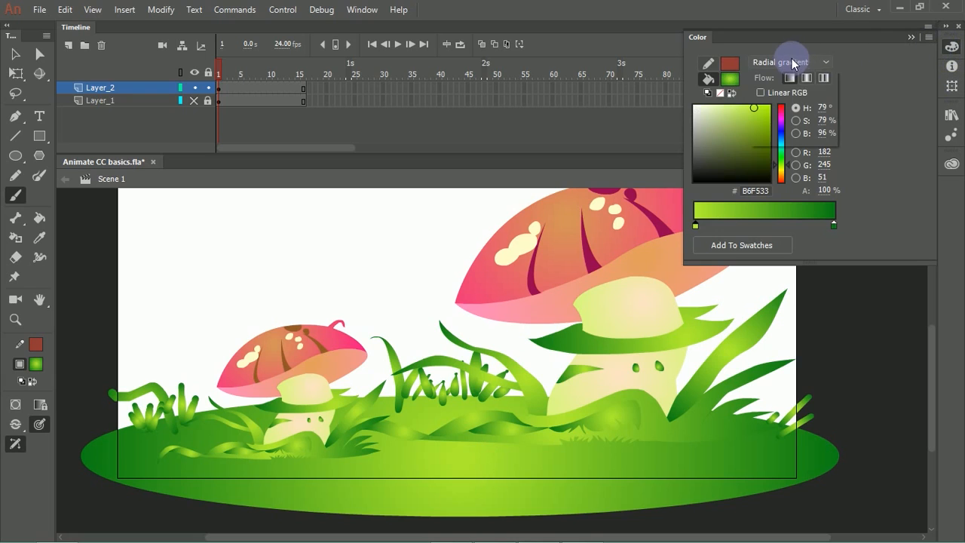
click(787, 108)
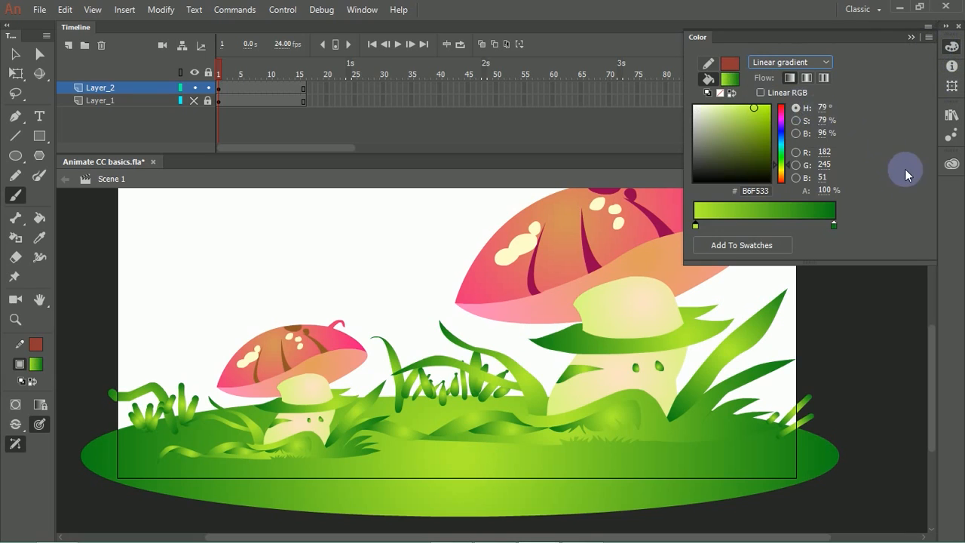
click(649, 140)
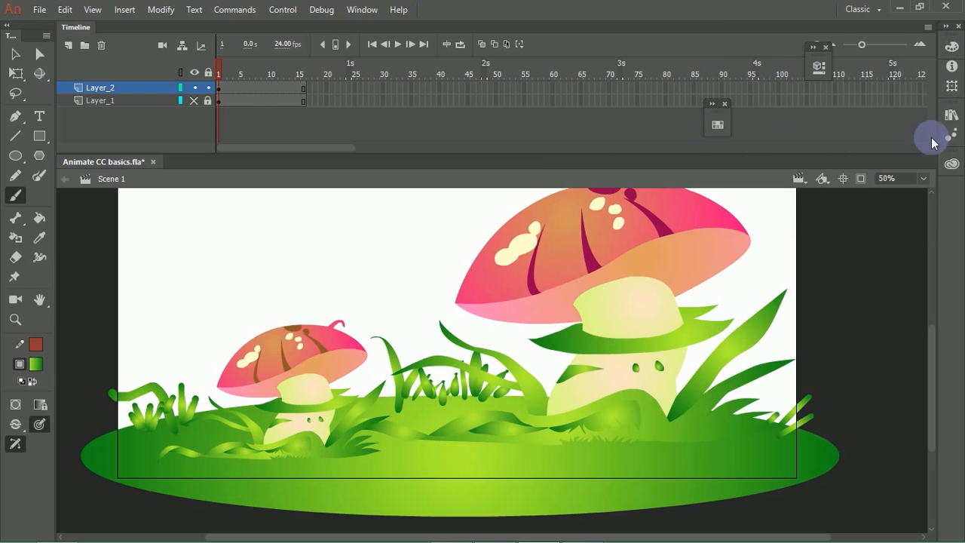
click(951, 50)
click(952, 52)
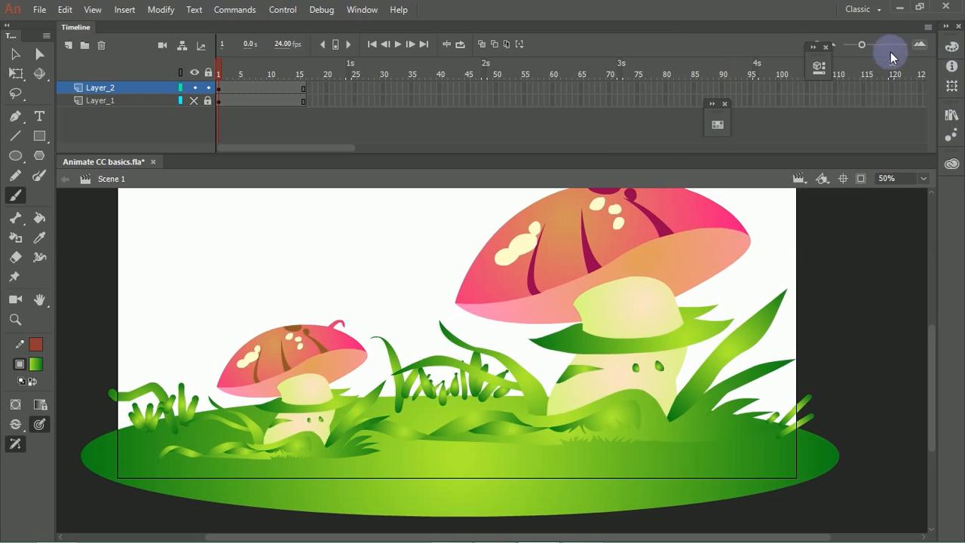
Step: Try a test dab of the green linear gradient in the empty area above the small mushroom
click(819, 66)
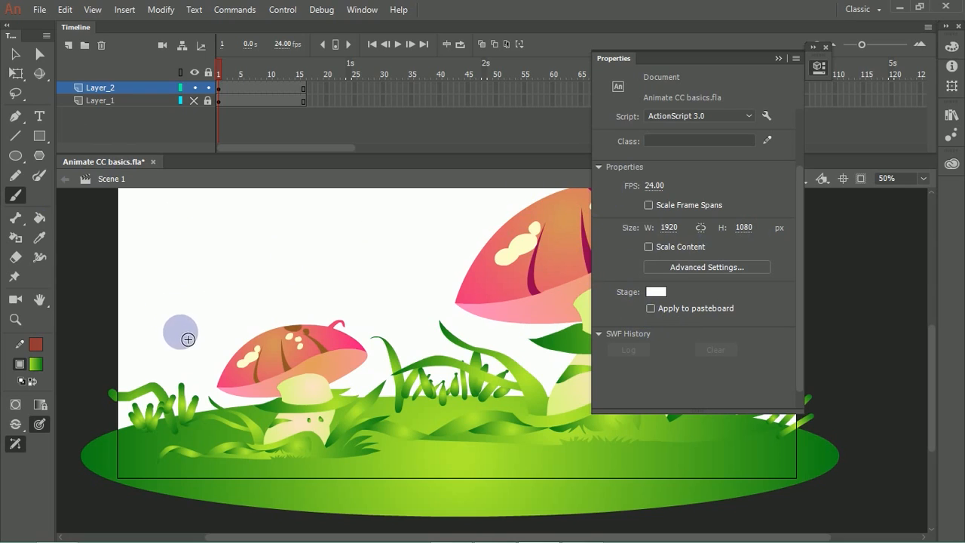
click(215, 293)
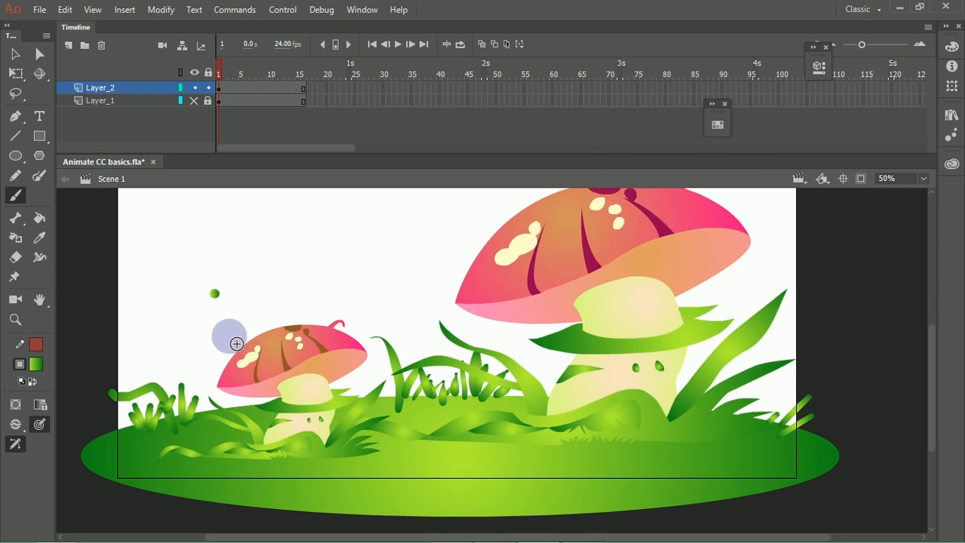
drag(198, 368, 232, 469)
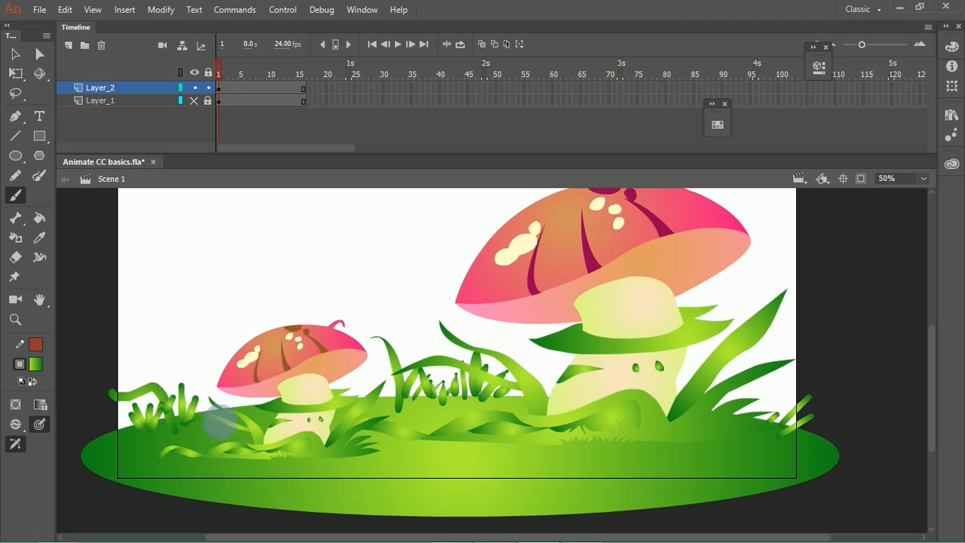
Step: Choose the round brush shape in the Brush tool's options
click(40, 426)
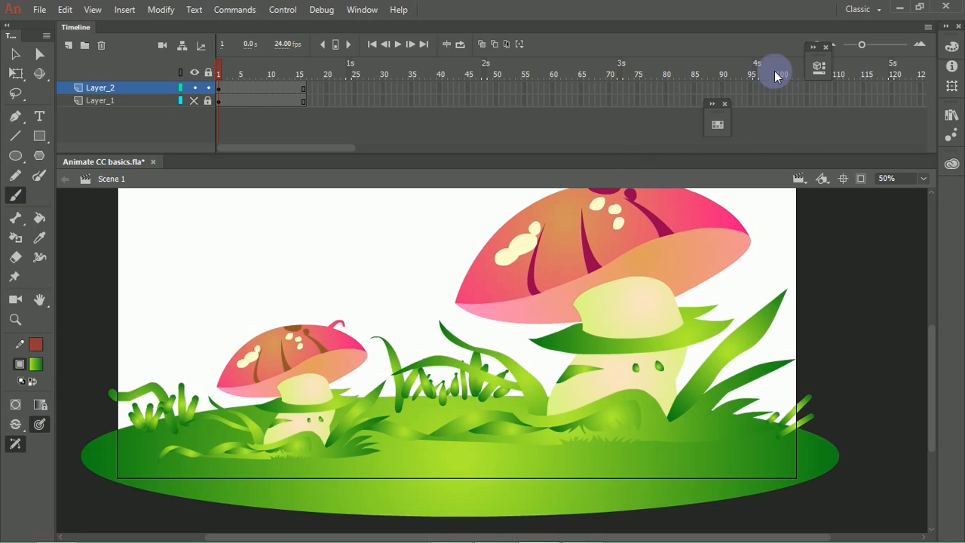
click(819, 67)
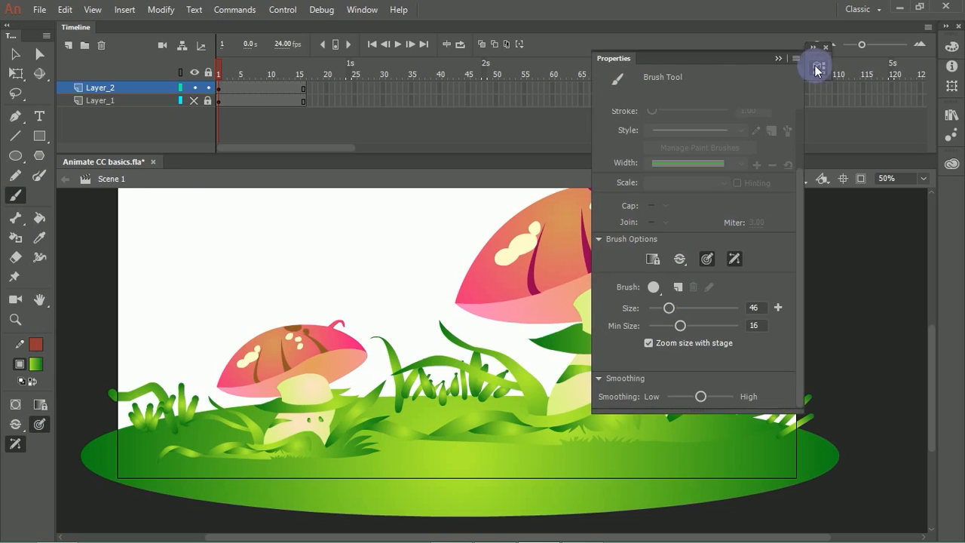
click(680, 262)
click(723, 256)
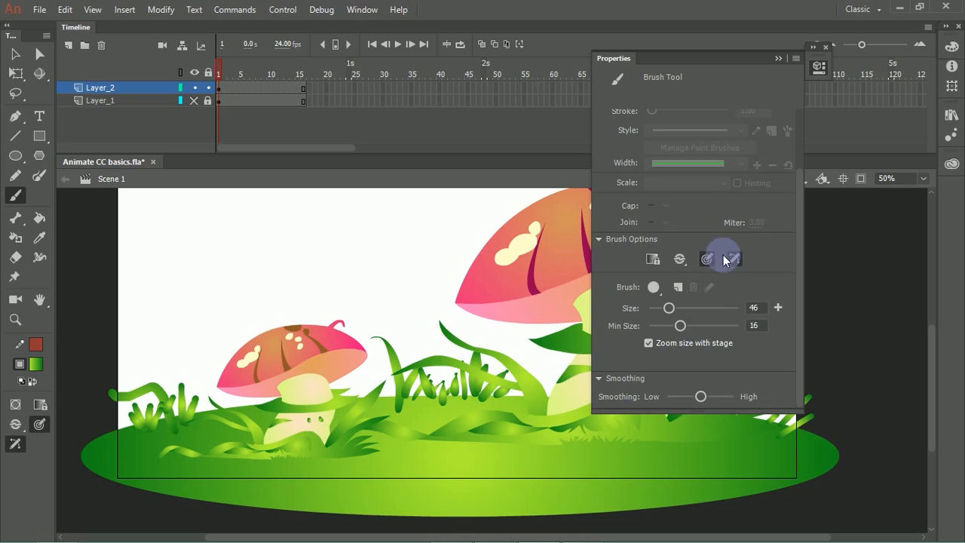
click(666, 294)
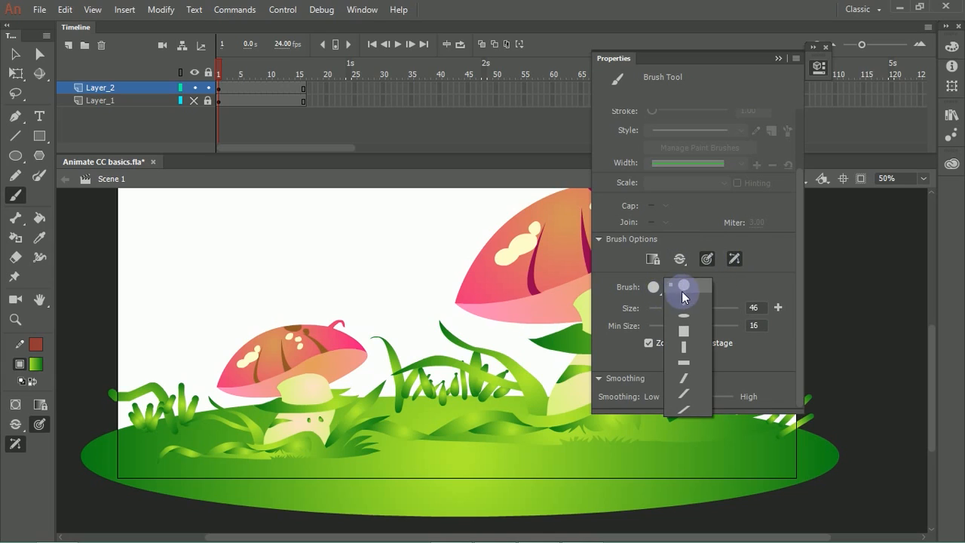
click(690, 287)
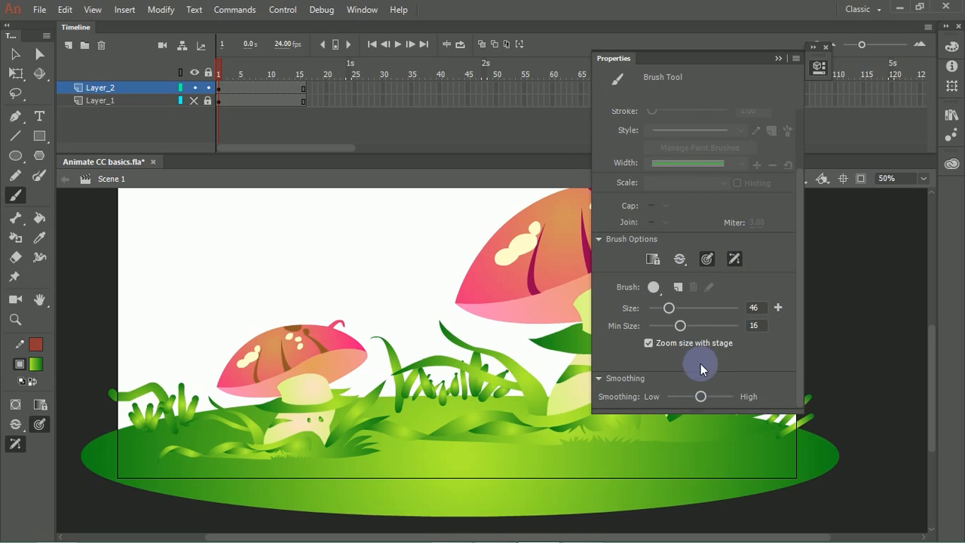
Step: Raise the brush's minimum size to 29 and adjust its smoothing
click(452, 417)
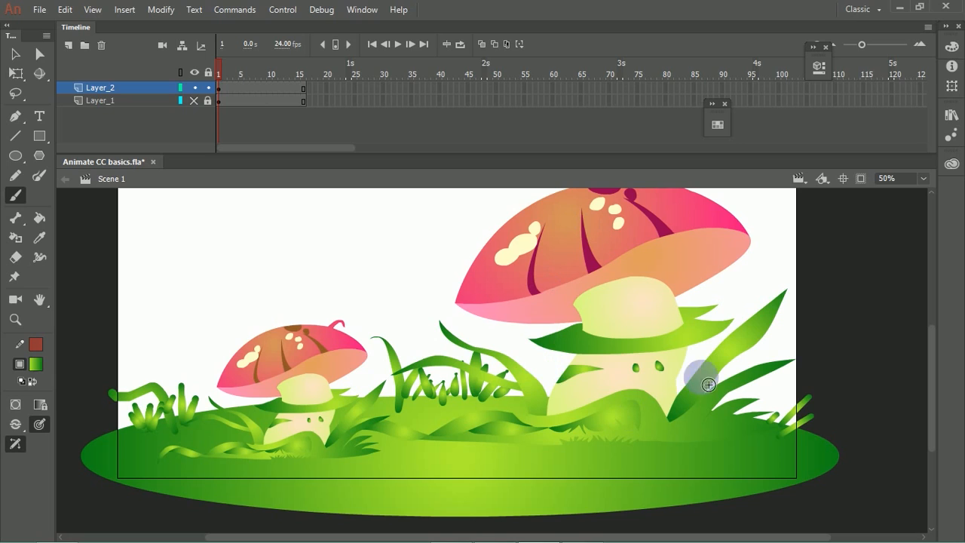
click(821, 65)
drag(708, 322, 707, 323)
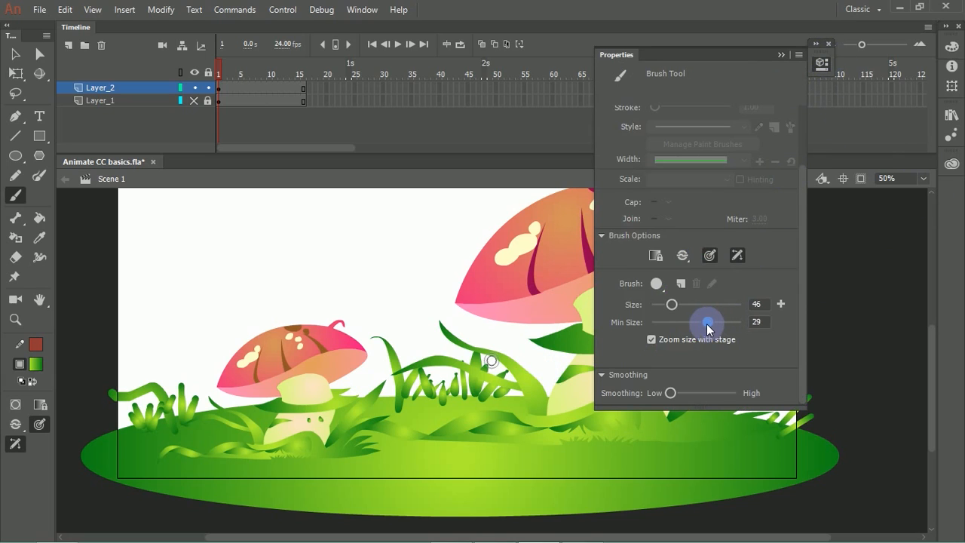
drag(678, 385, 692, 389)
drag(809, 344, 809, 384)
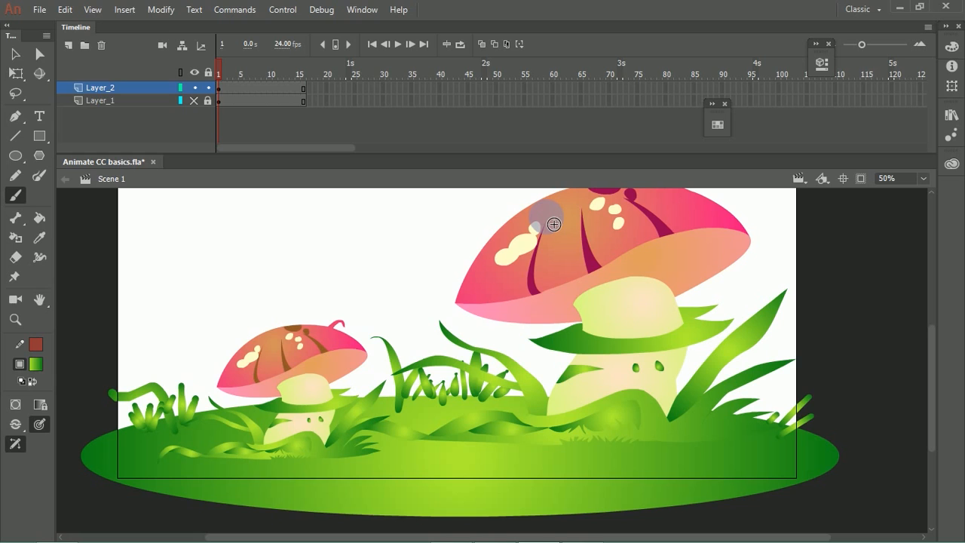
Step: Open Wacom Preferences from the Windows Start screen to view the pen settings, and return to the drawing
key(super)
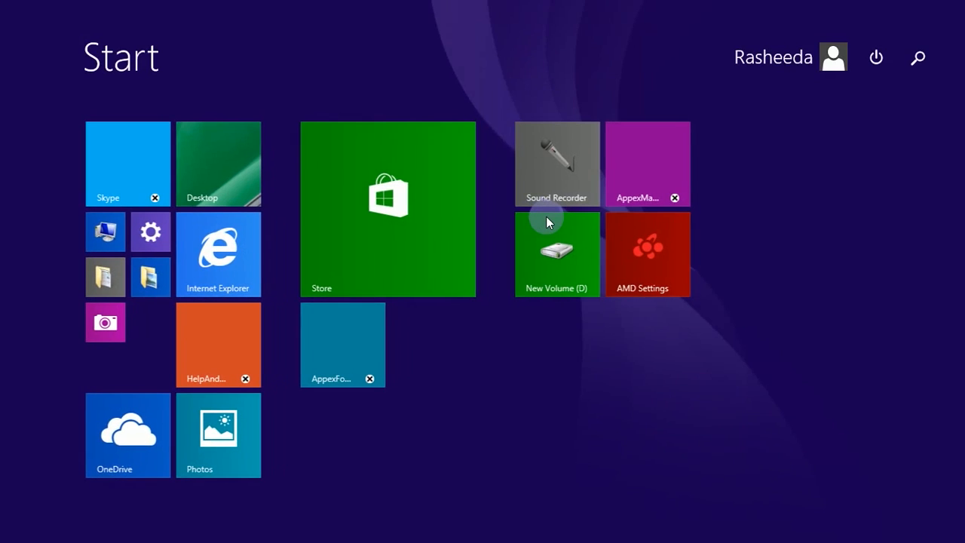
text(wacom Preferences)
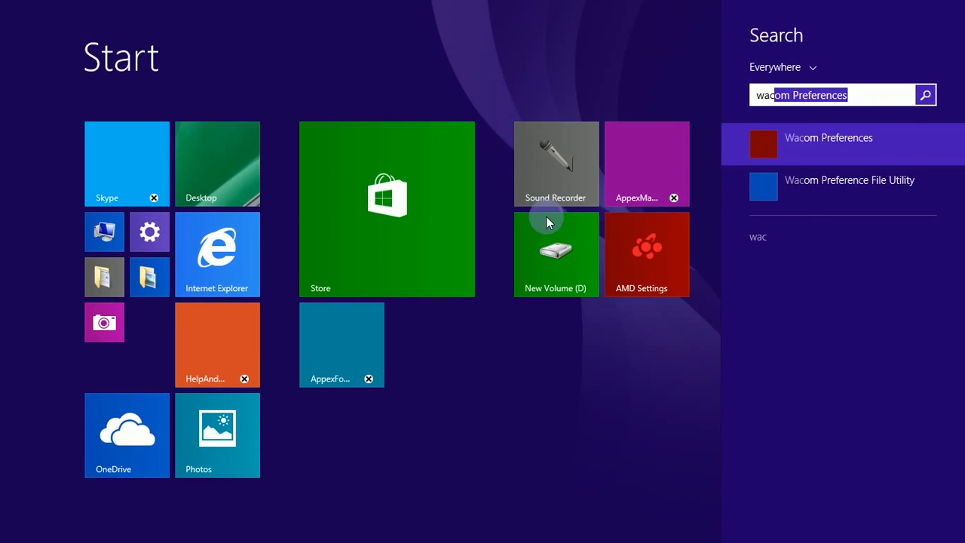
key(Return)
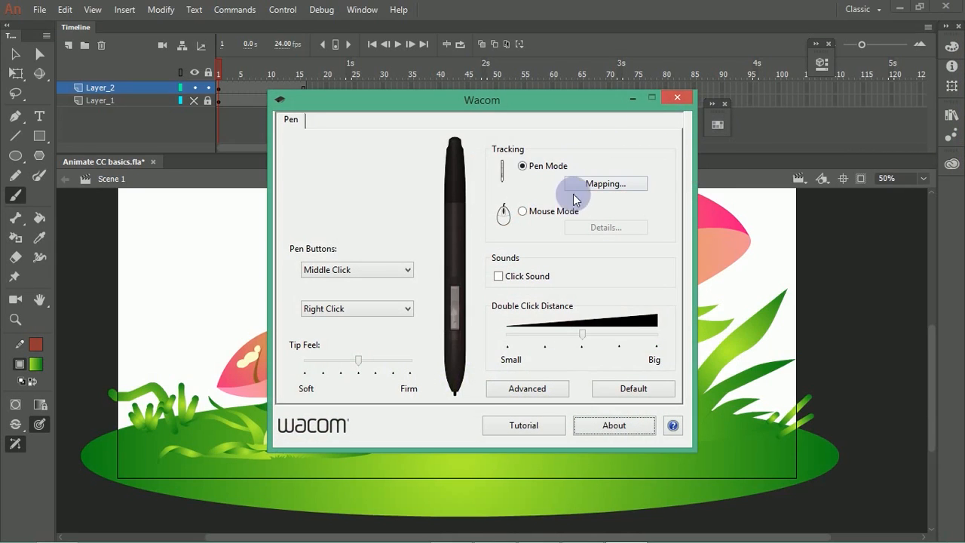
click(634, 95)
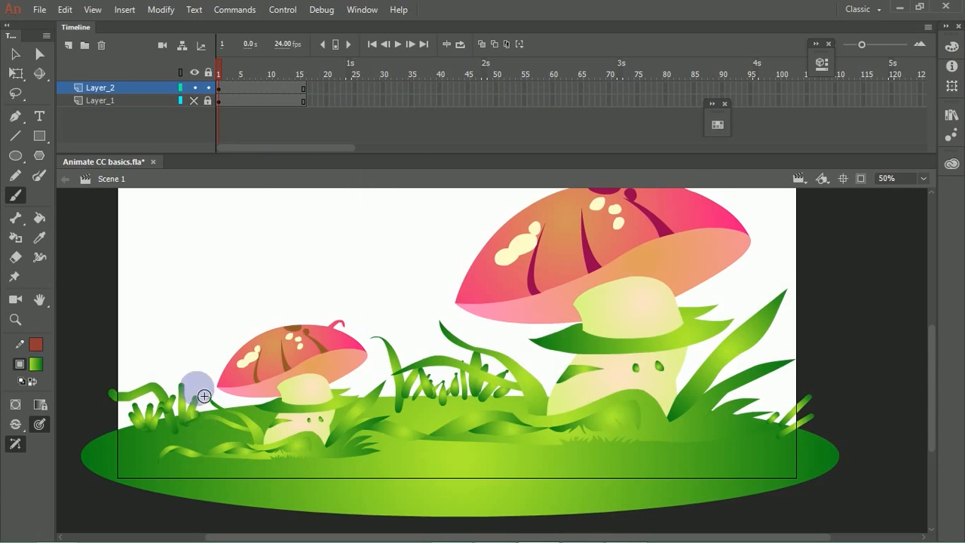
Step: Paint more upright grass blades on both sides of the small mushroom and at the ground's left edge
drag(192, 422, 187, 381)
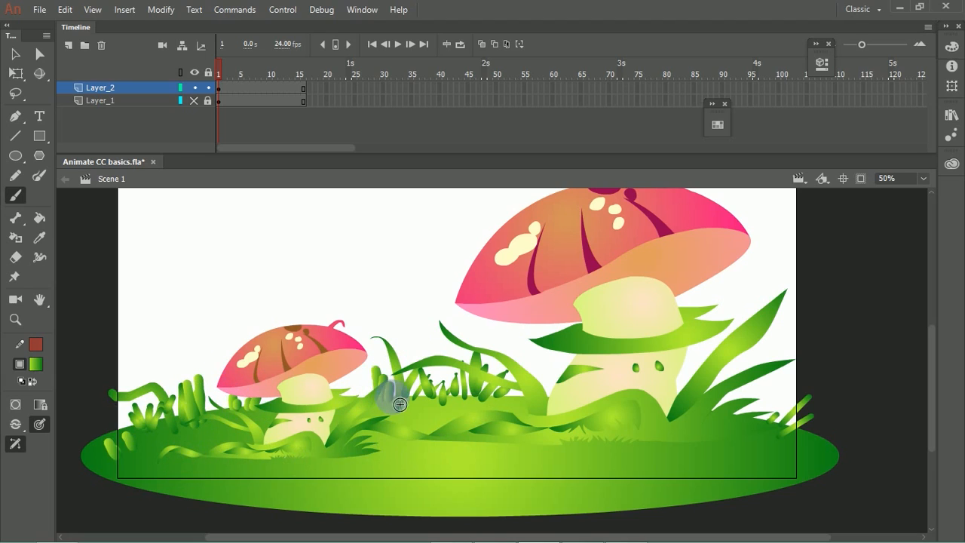
drag(383, 310, 391, 377)
Step: Draw a stage-wide rectangle in Object Drawing mode with the green linear gradient fill
key(ctrl+minus)
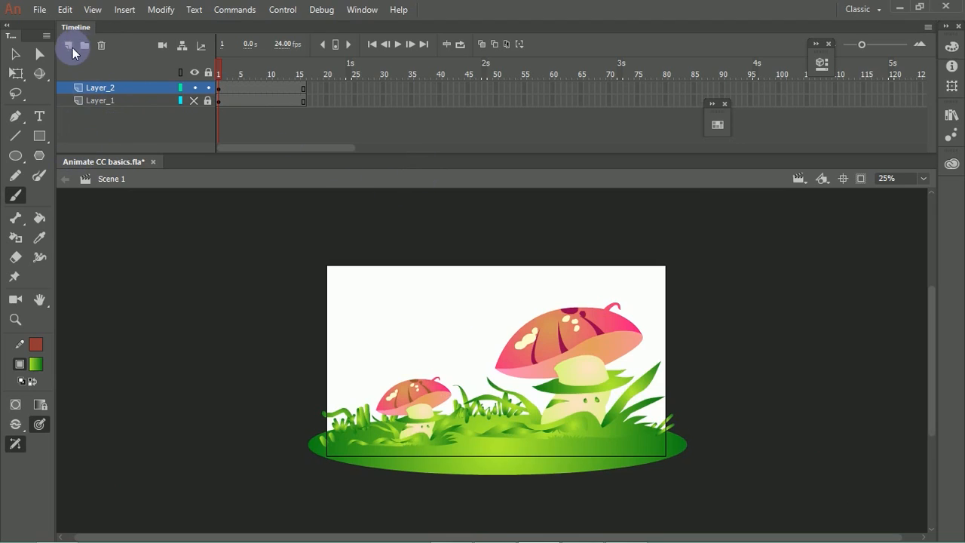
click(39, 136)
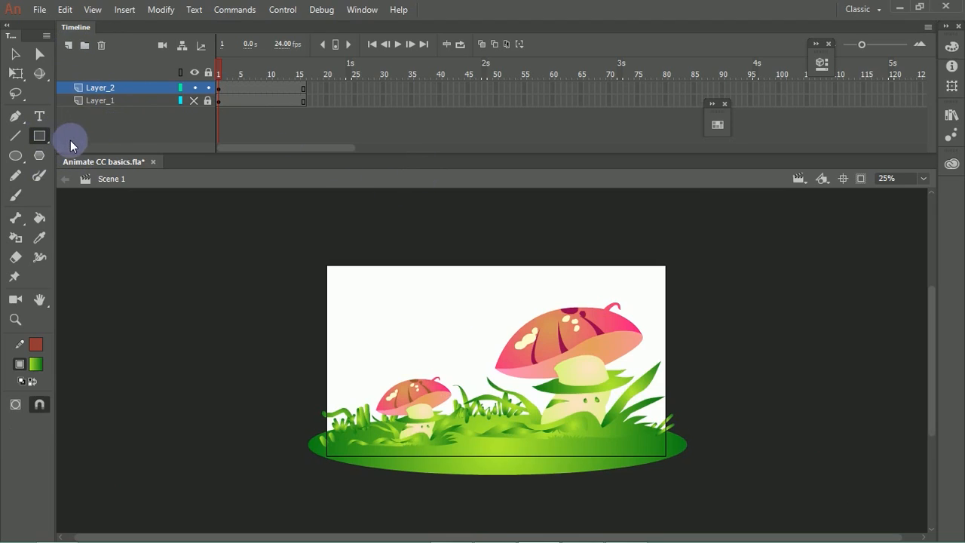
click(16, 407)
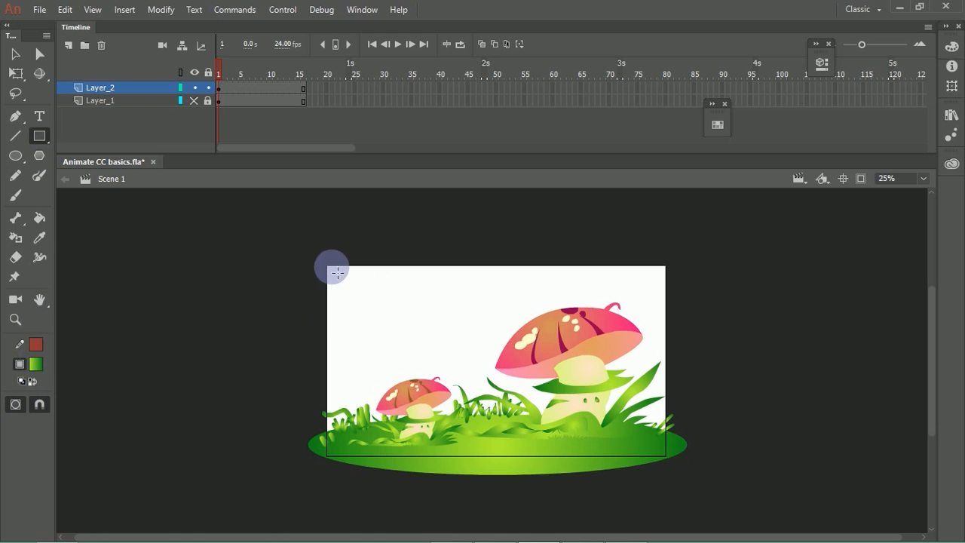
drag(324, 263, 563, 417)
drag(616, 441, 671, 449)
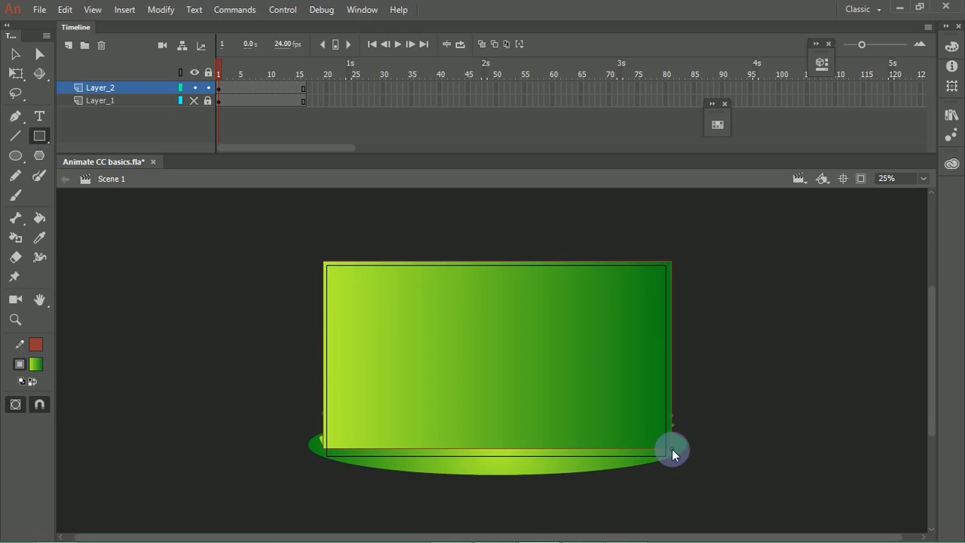
Step: Send the gradient rectangle to the back of the stacking order
click(15, 53)
click(382, 285)
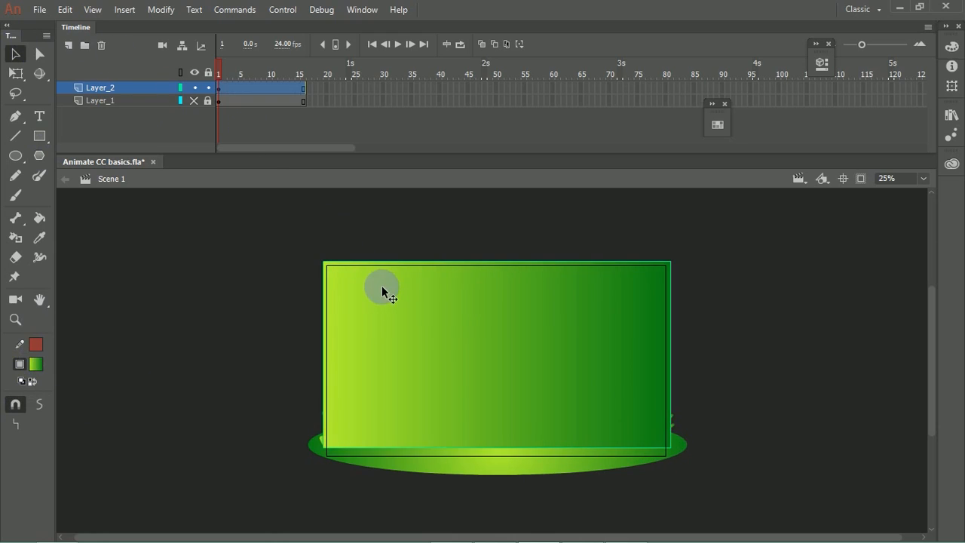
right_click(416, 295)
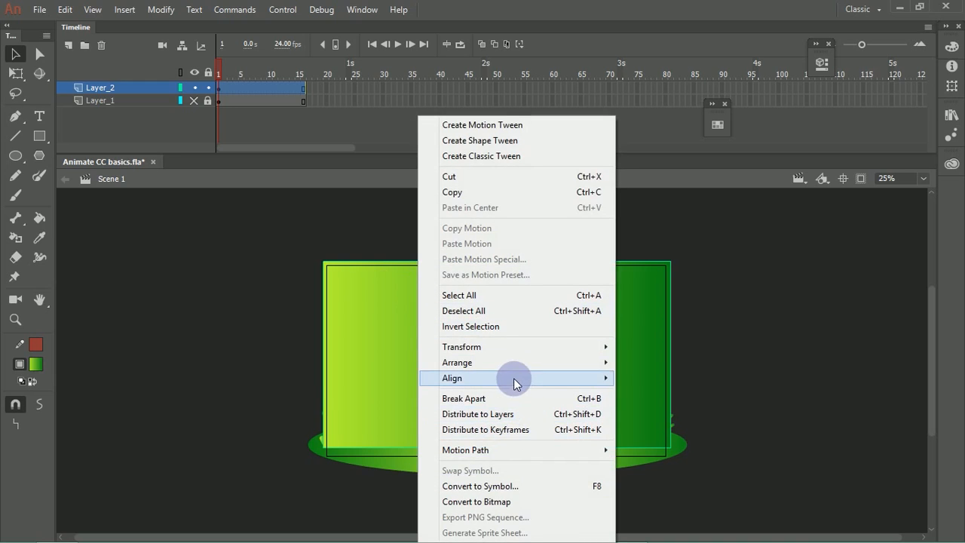
mouse_move(538, 361)
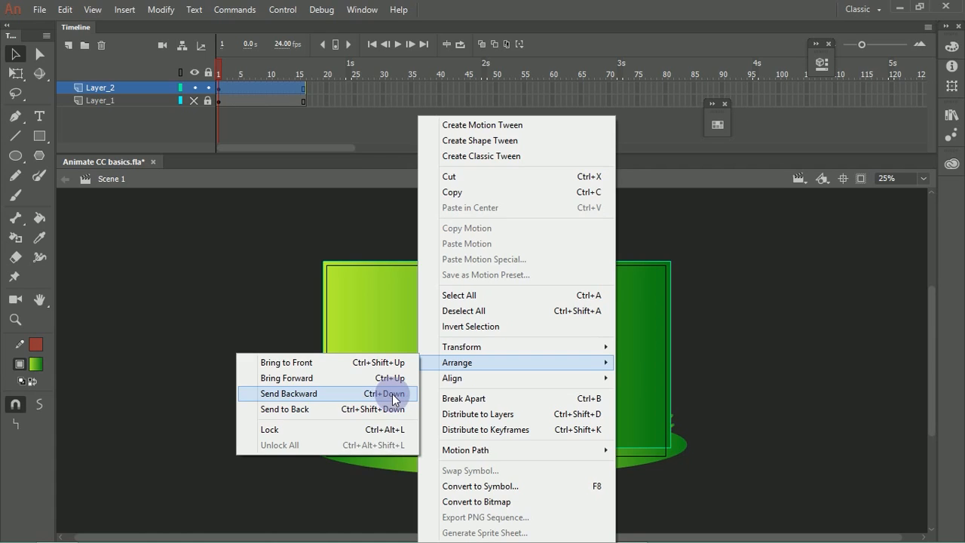
click(386, 411)
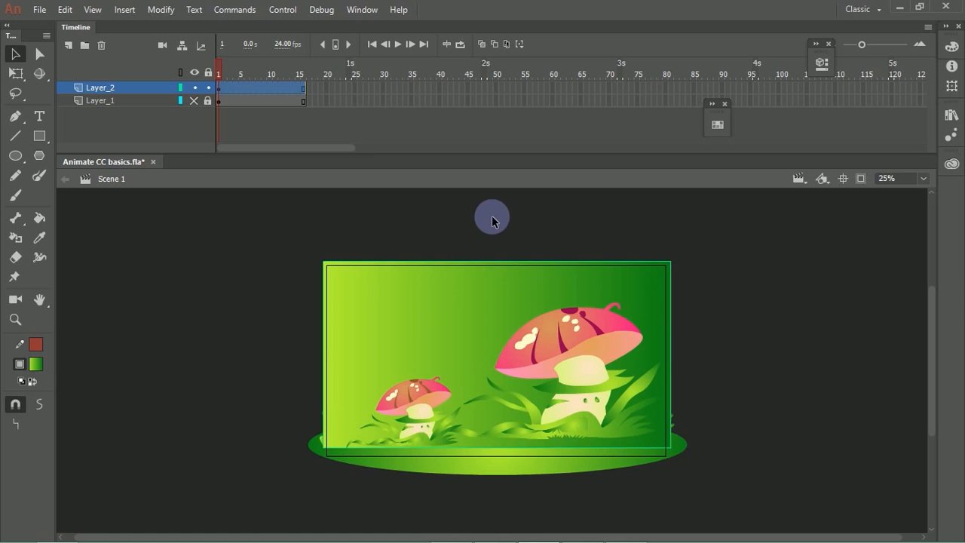
Step: Try to group the ground ellipse by itself so that it sits in front of the background rectangle
click(488, 469)
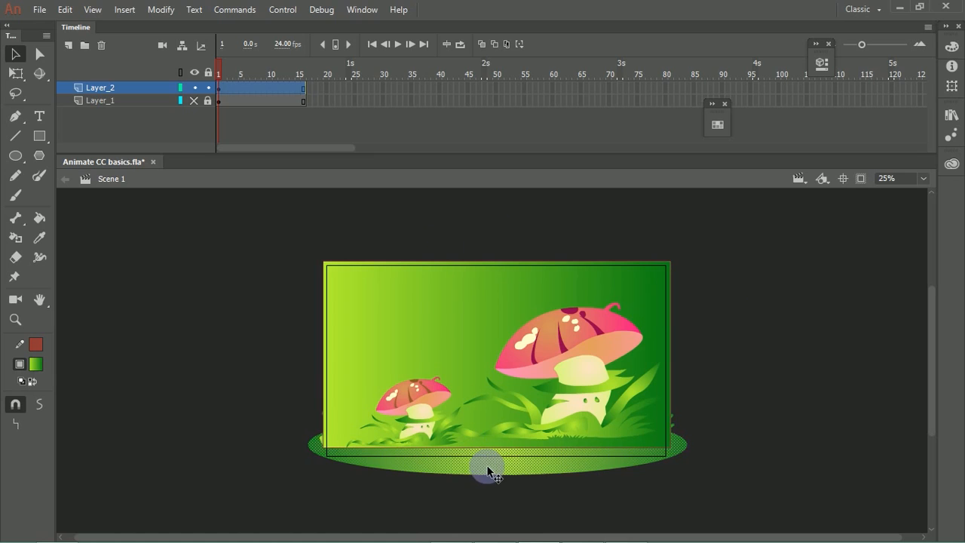
key(ctrl+g)
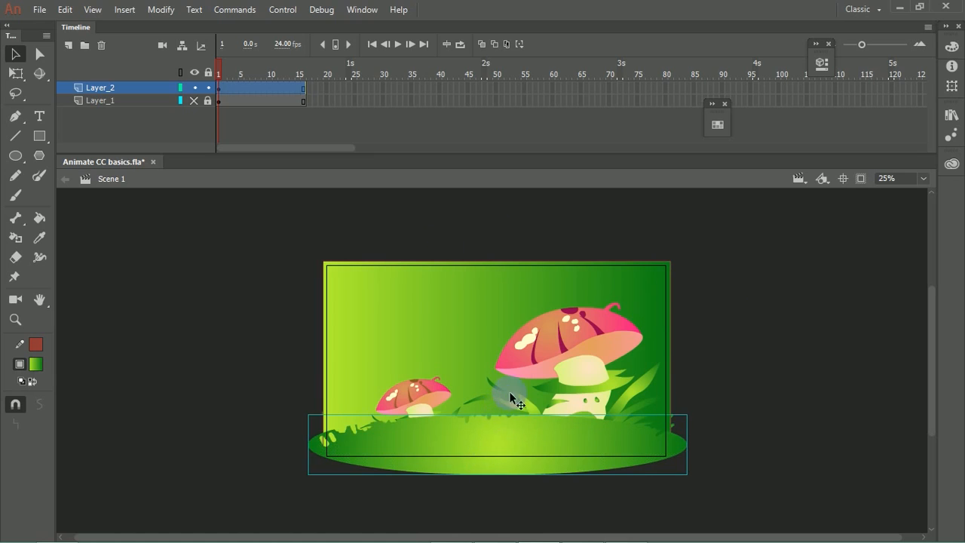
key(ctrl+shift+Down)
click(496, 272)
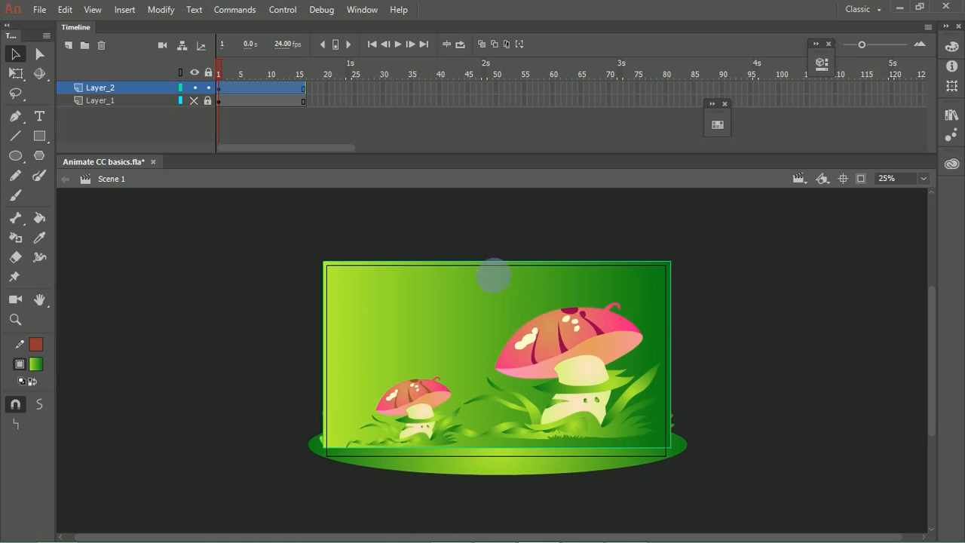
Step: Group the ground together with its brush-painted grass and arrange both mushroom groups in front of it
drag(303, 249, 714, 446)
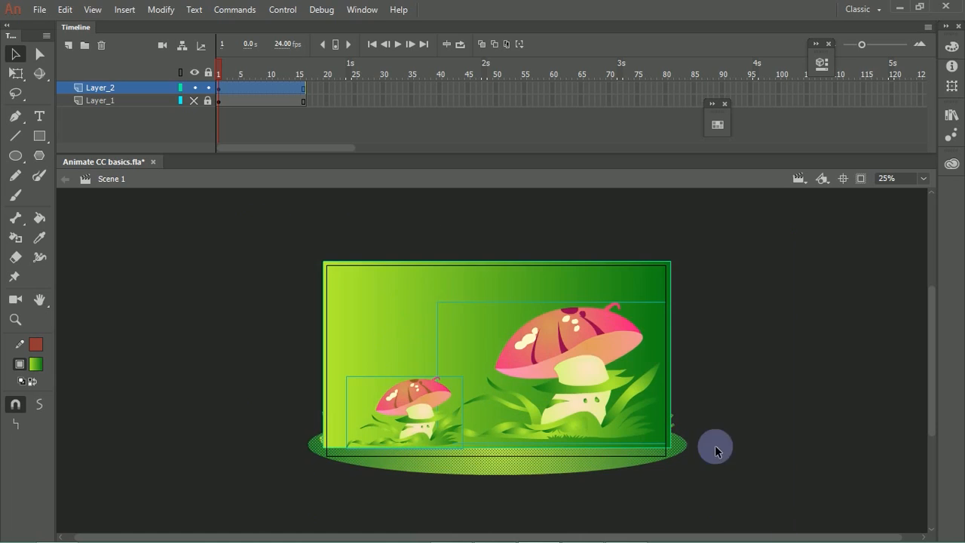
shift+click(559, 335)
shift+click(414, 383)
shift+click(421, 313)
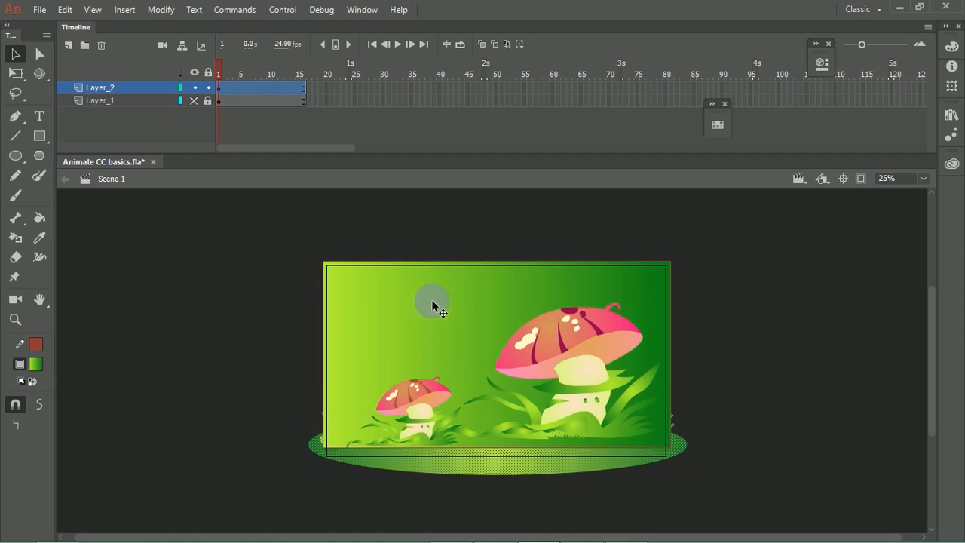
key(ctrl+g)
click(455, 373)
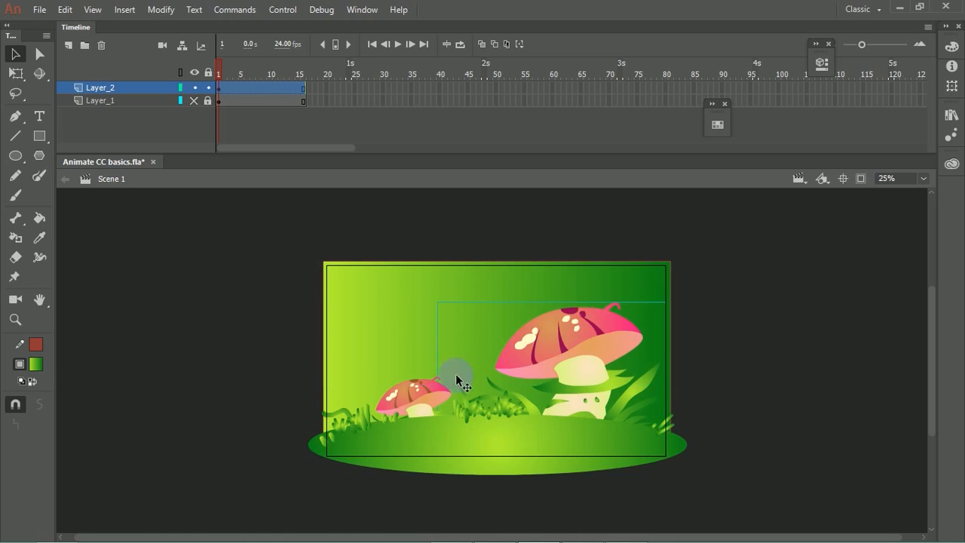
key(ctrl+Down)
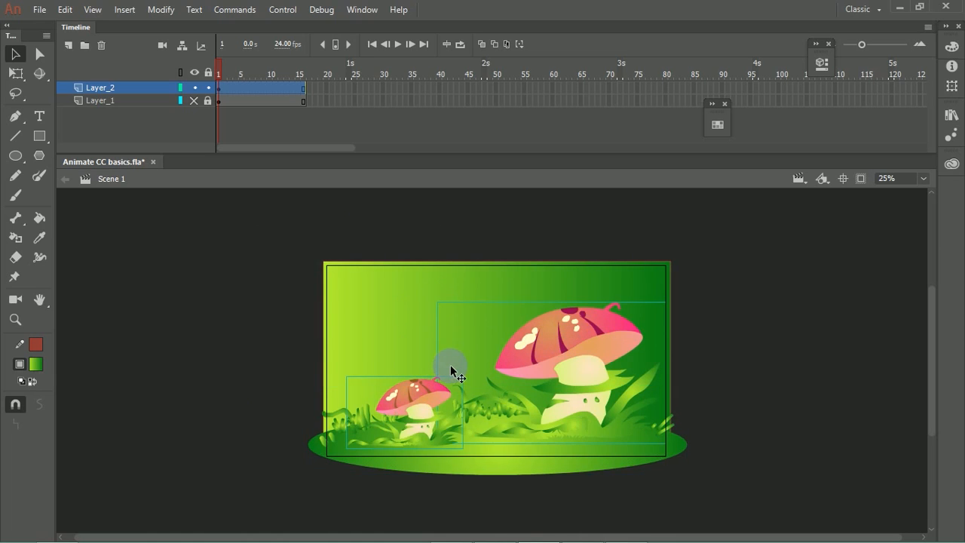
Step: Recolor the background rectangle's linear gradient from purple #8C33F5 to light blue #BBDAFC
click(449, 264)
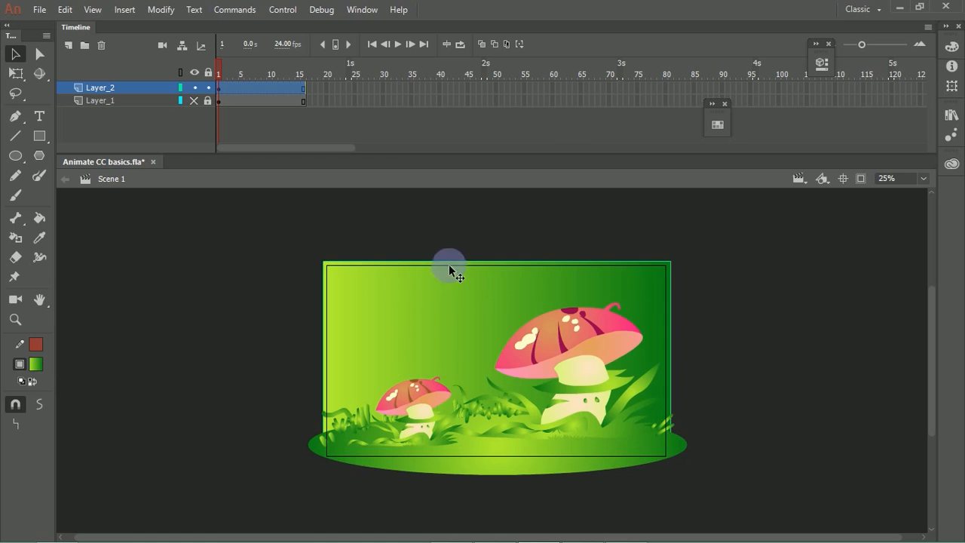
click(951, 48)
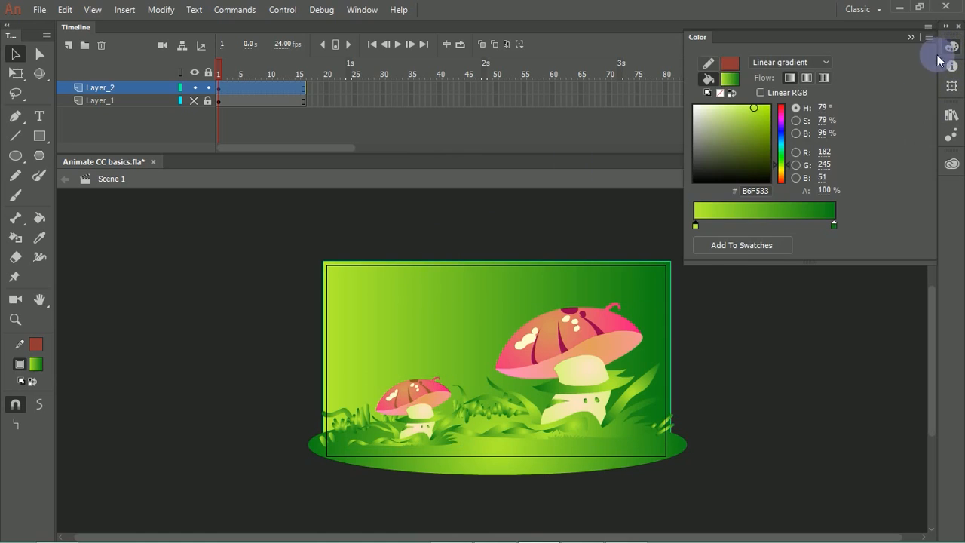
drag(784, 125, 781, 125)
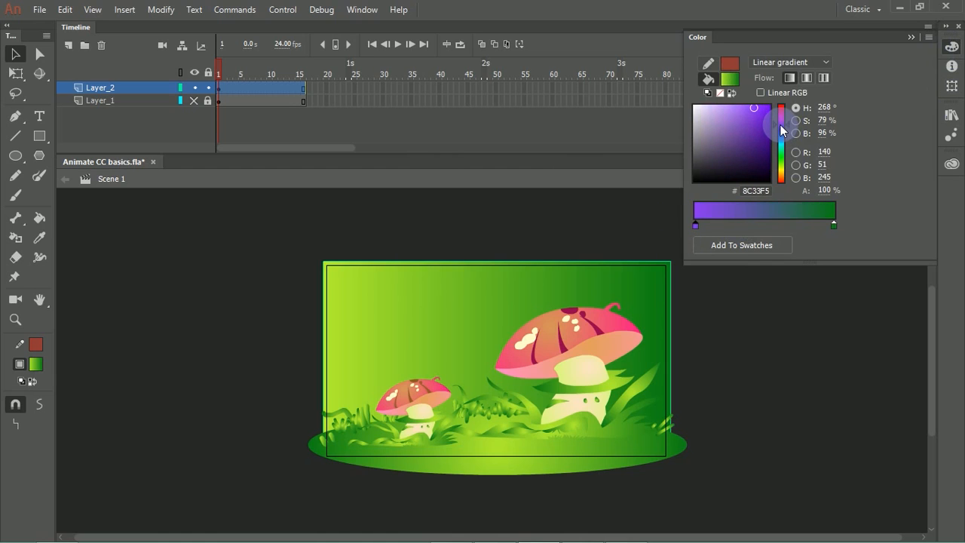
click(834, 225)
drag(781, 139, 723, 100)
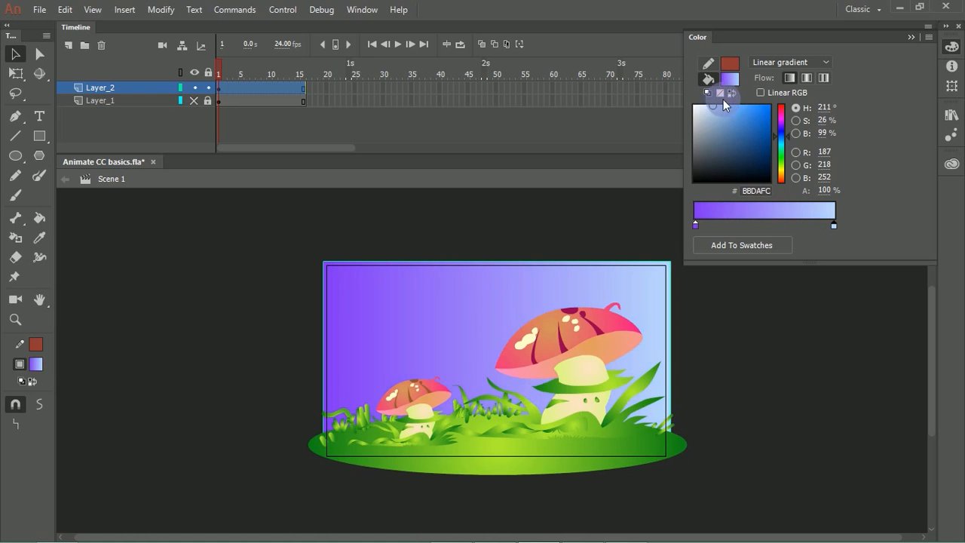
Step: Redirect the background gradient with the Paint Bucket so it runs diagonally from purple at the upper left to light blue at the lower right
click(39, 217)
drag(459, 269, 467, 415)
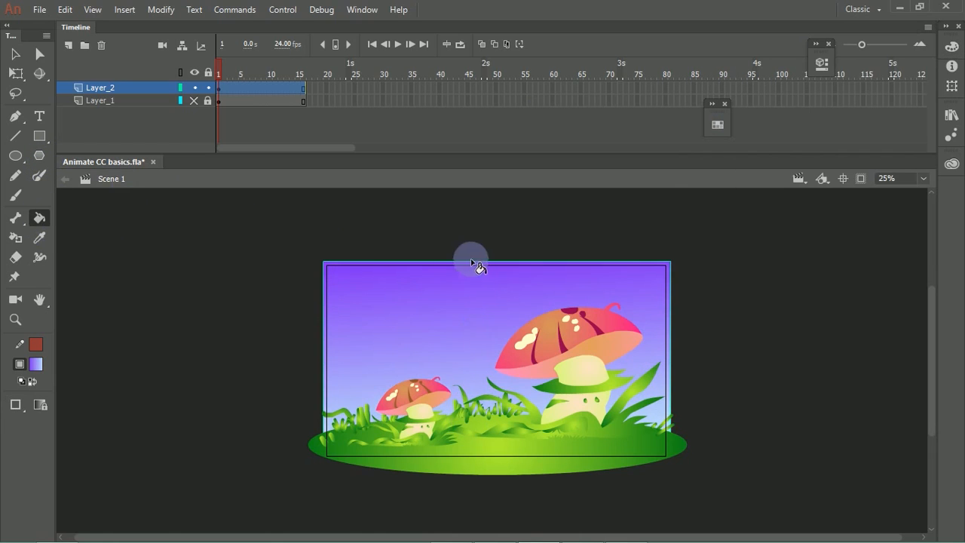
mouse_move(473, 285)
mouse_down()
mouse_move(487, 382)
mouse_move(471, 342)
mouse_move(492, 413)
mouse_up()
mouse_move(436, 279)
mouse_down()
mouse_move(458, 387)
mouse_move(490, 438)
mouse_up()
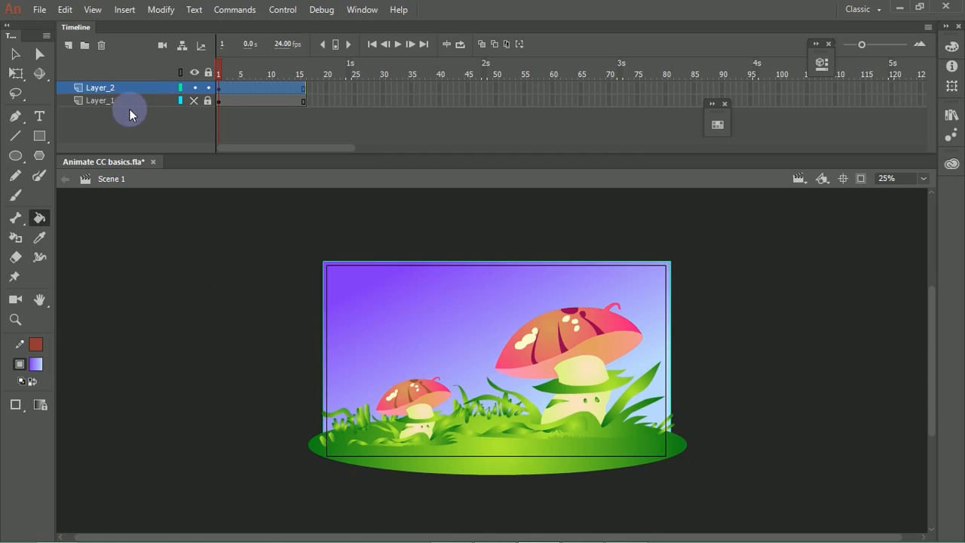
click(25, 50)
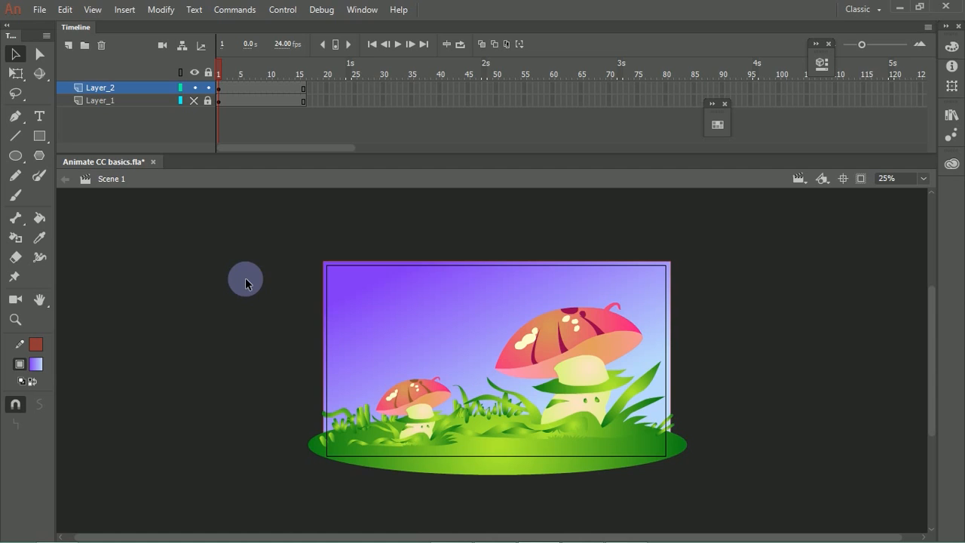
Step: Open the background rectangle's drawing object for editing and delete its entire red outline
key(space)
drag(364, 367, 276, 341)
key(ctrl+space)
drag(266, 229, 649, 520)
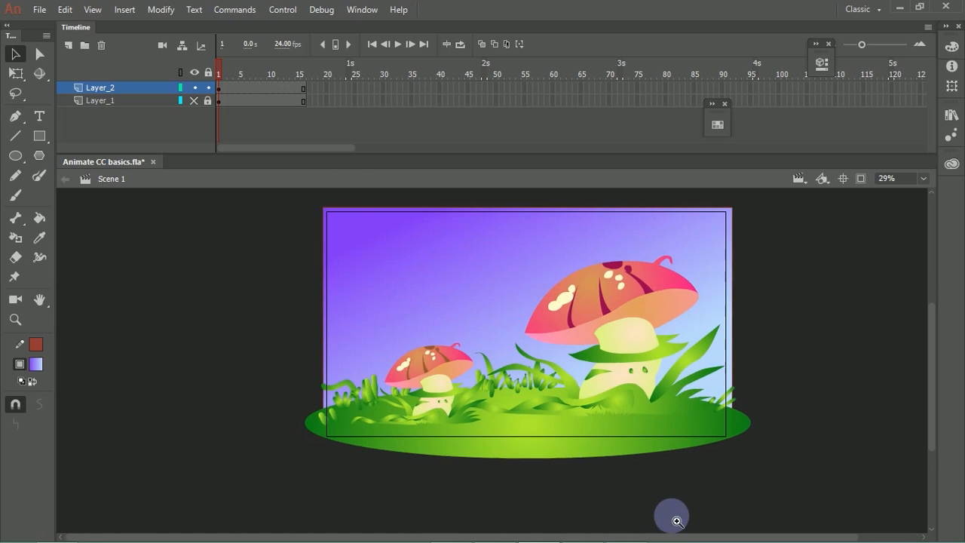
drag(303, 227, 641, 453)
key(ctrl+space)
drag(457, 307, 419, 321)
click(403, 309)
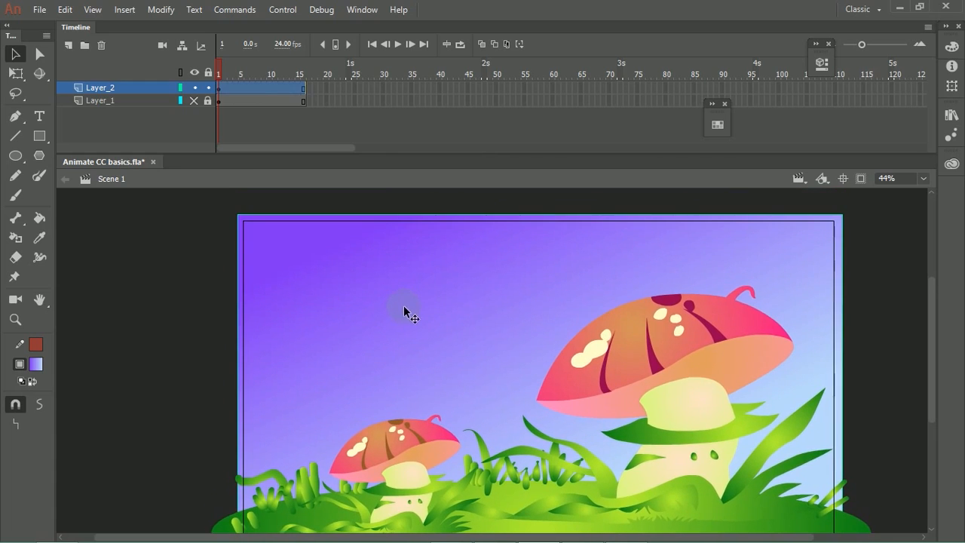
double_click(406, 298)
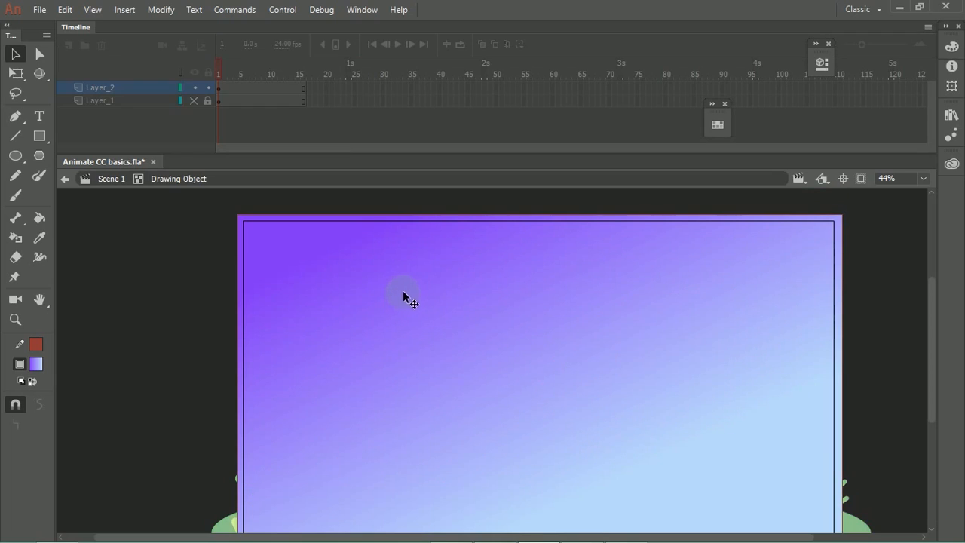
click(266, 300)
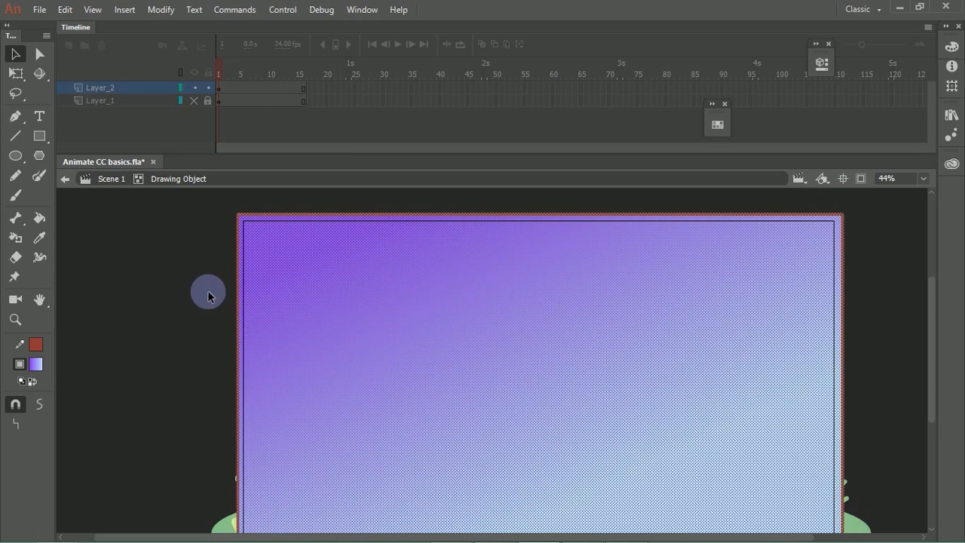
click(231, 297)
click(236, 297)
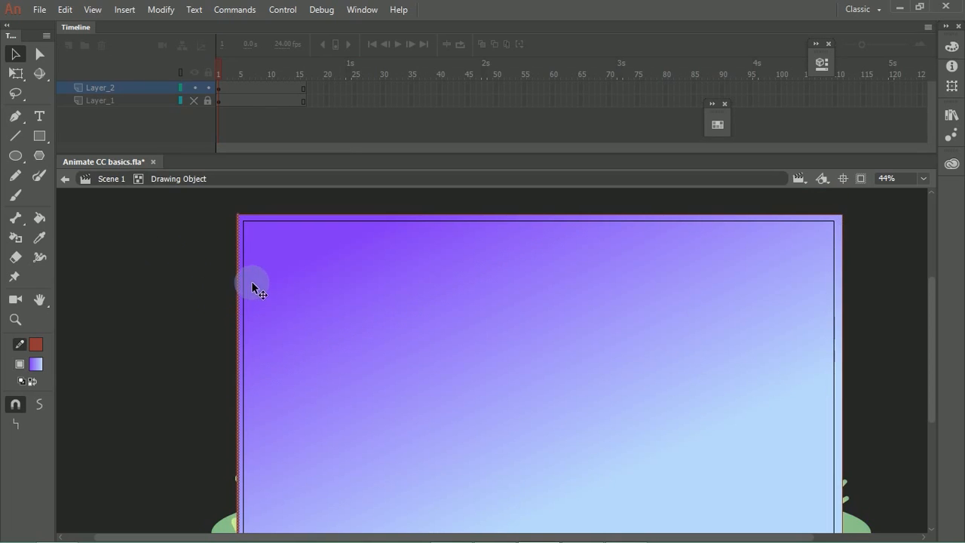
click(251, 220)
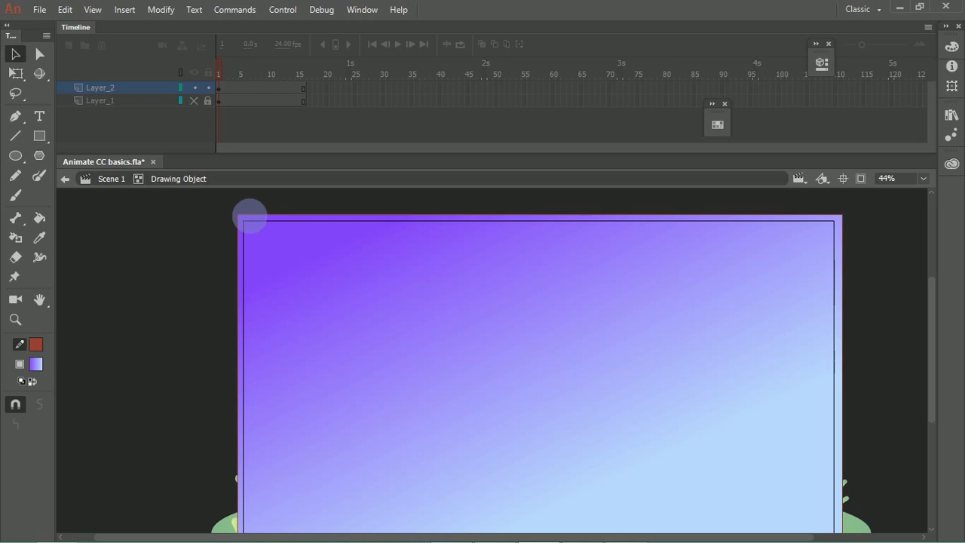
double_click(246, 214)
key(Delete)
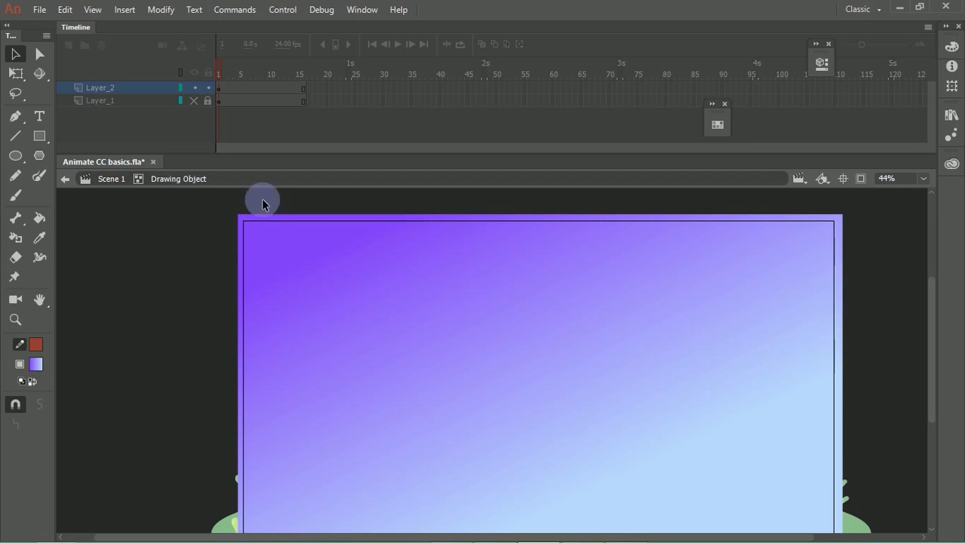
Step: Select three wavy, cloud-like streaks across the sky with the Lasso tool: one near the top edge and two reaching in from the left edge
click(15, 96)
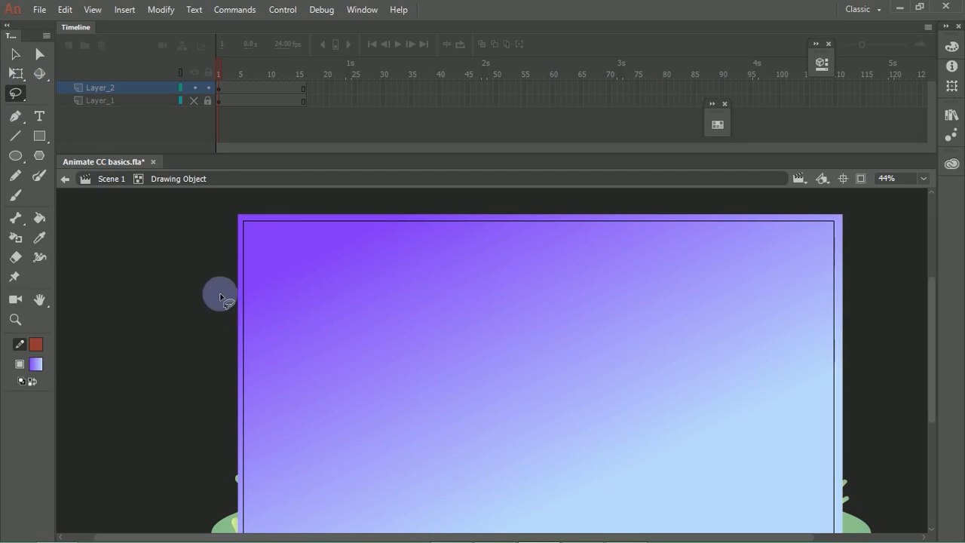
mouse_move(168, 265)
mouse_down()
mouse_move(208, 283)
mouse_move(482, 350)
mouse_move(632, 359)
mouse_move(530, 368)
mouse_move(232, 309)
mouse_up()
mouse_move(868, 241)
mouse_down()
mouse_move(526, 212)
mouse_move(370, 209)
mouse_move(560, 269)
mouse_move(864, 334)
mouse_up()
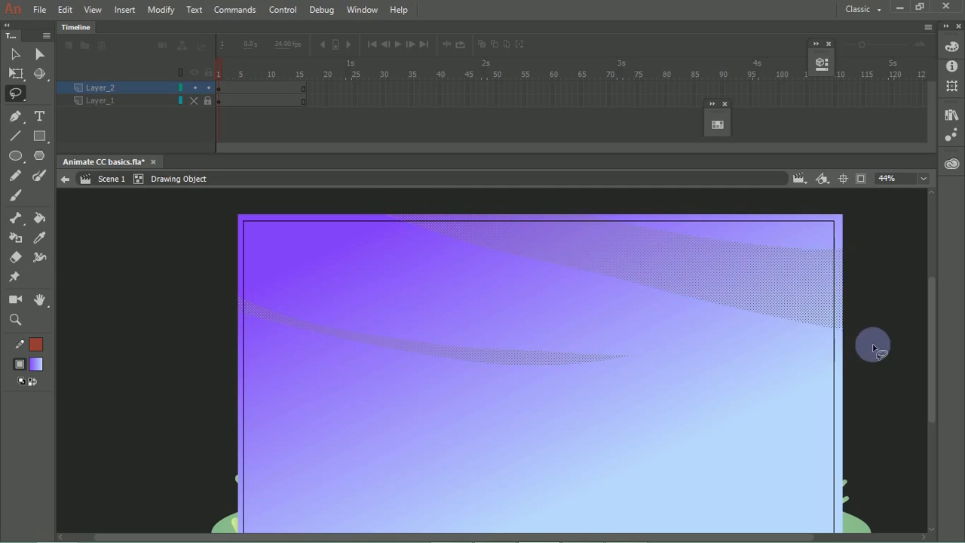
click(664, 313)
drag(865, 270, 568, 230)
mouse_move(419, 251)
mouse_down()
mouse_move(852, 313)
mouse_move(825, 282)
mouse_move(311, 241)
mouse_move(853, 331)
mouse_up()
click(811, 304)
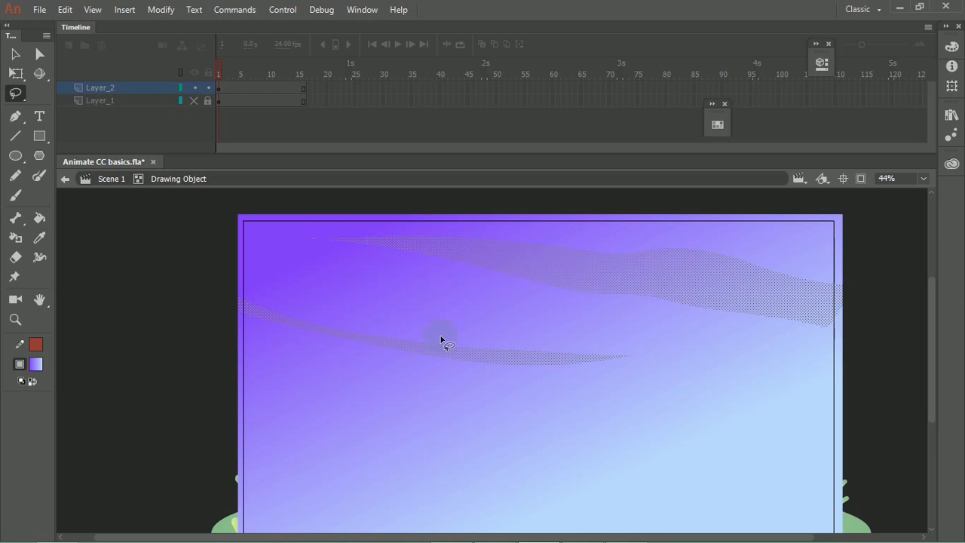
mouse_move(185, 389)
mouse_down()
mouse_move(717, 429)
mouse_move(125, 414)
mouse_up()
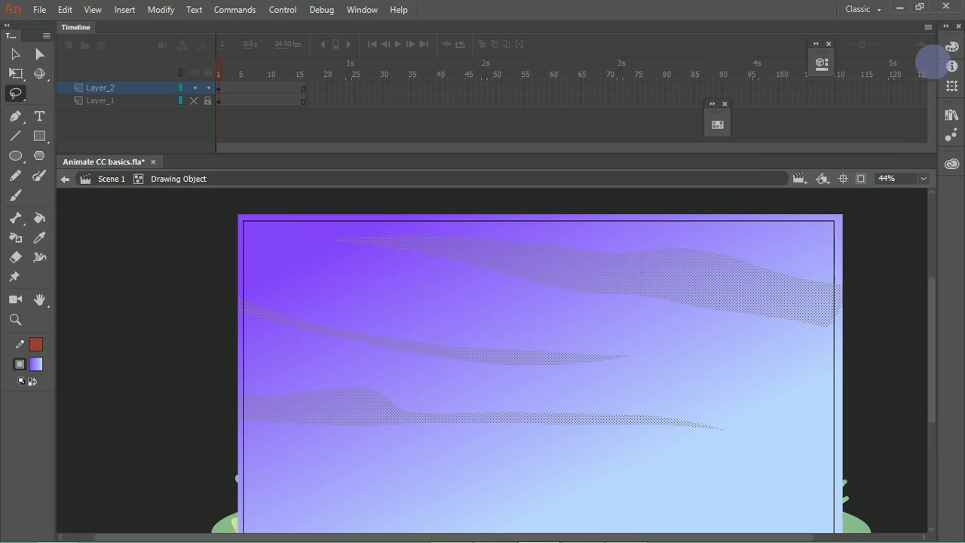
Step: Recolor the selected sky streaks with a linear gradient from purple #A074E2 to blue #5DAAFF, then return to the main scene
click(948, 48)
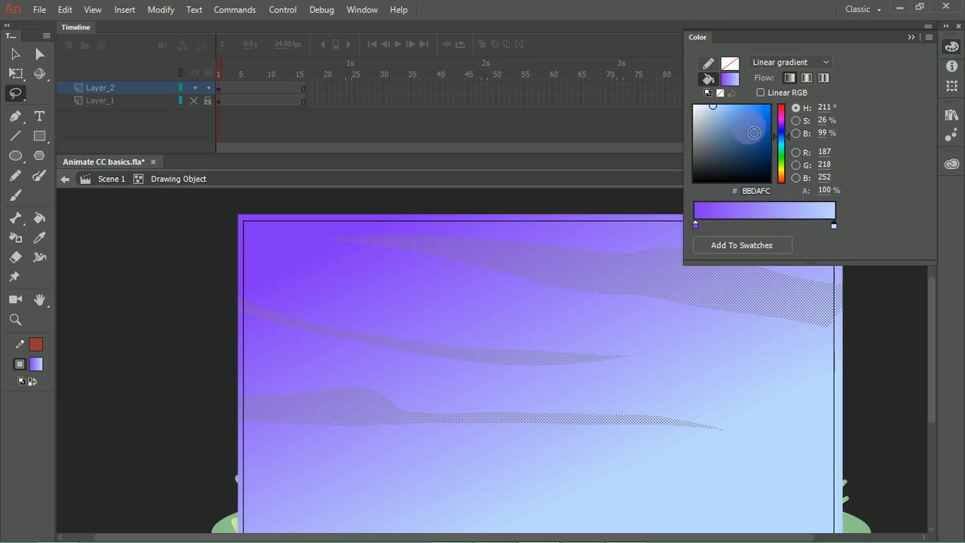
drag(712, 106, 724, 105)
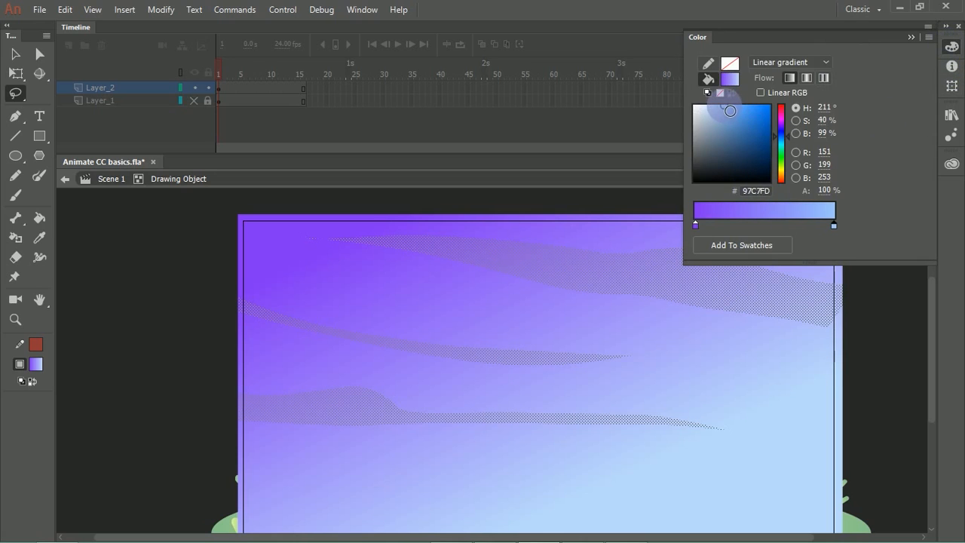
click(695, 224)
mouse_move(733, 142)
mouse_down()
mouse_move(739, 123)
mouse_move(726, 126)
mouse_move(730, 113)
mouse_up()
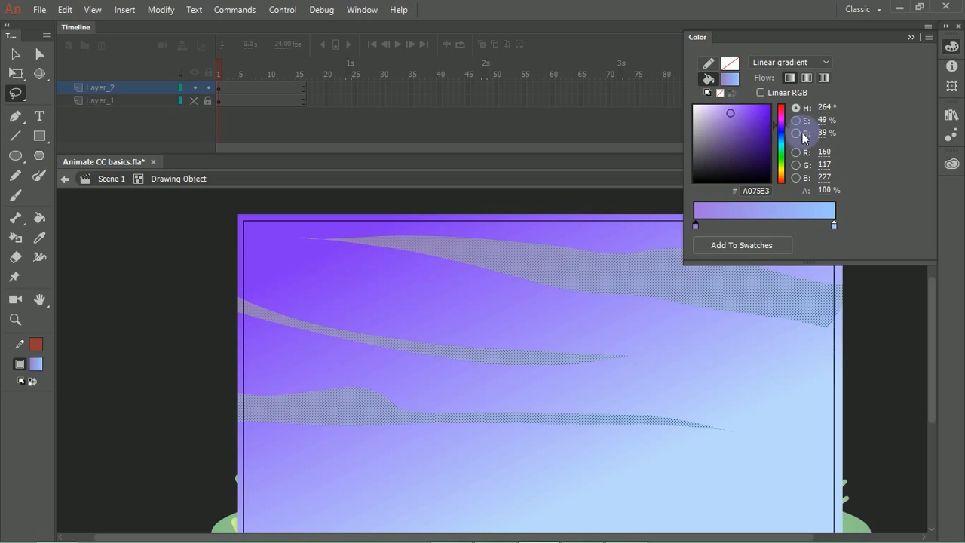
click(834, 225)
drag(747, 114, 740, 97)
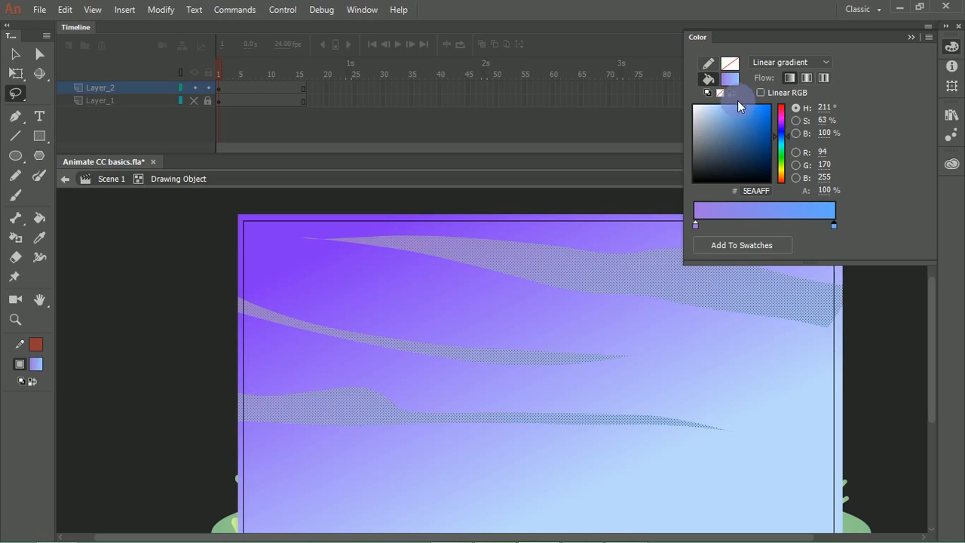
click(15, 54)
click(131, 239)
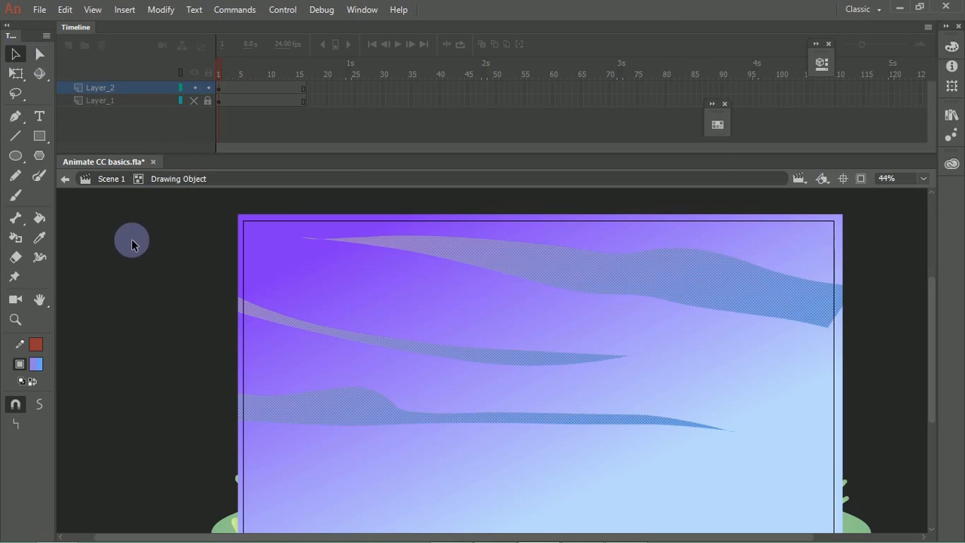
double_click(153, 276)
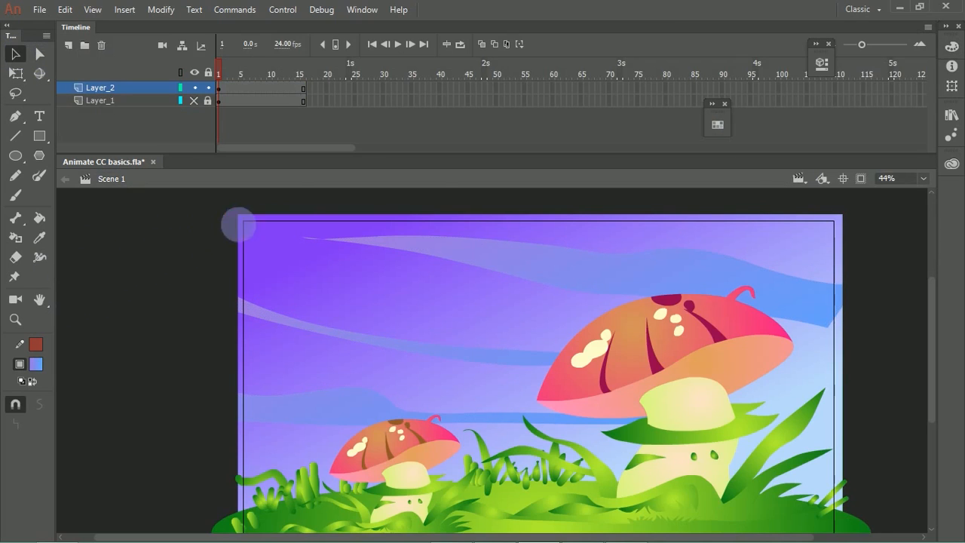
key(ctrl+minus)
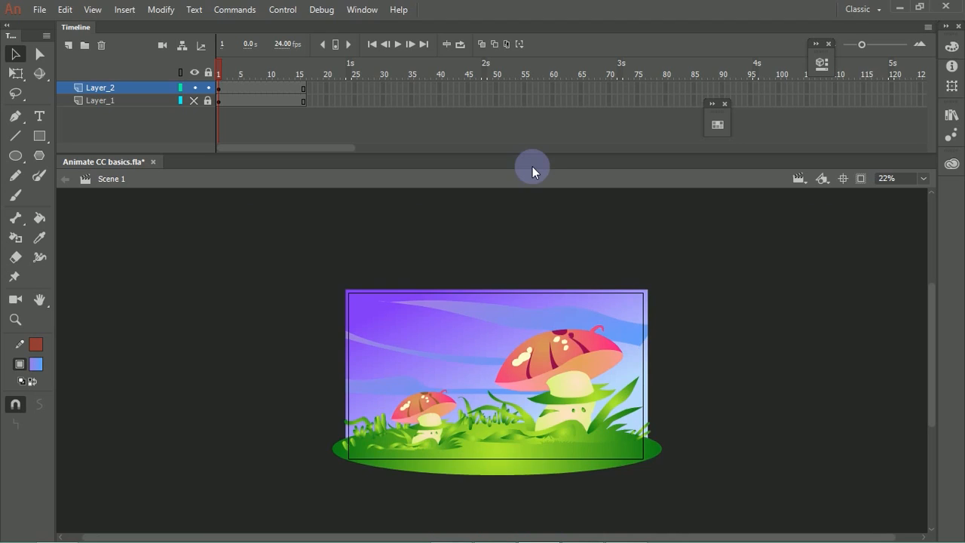